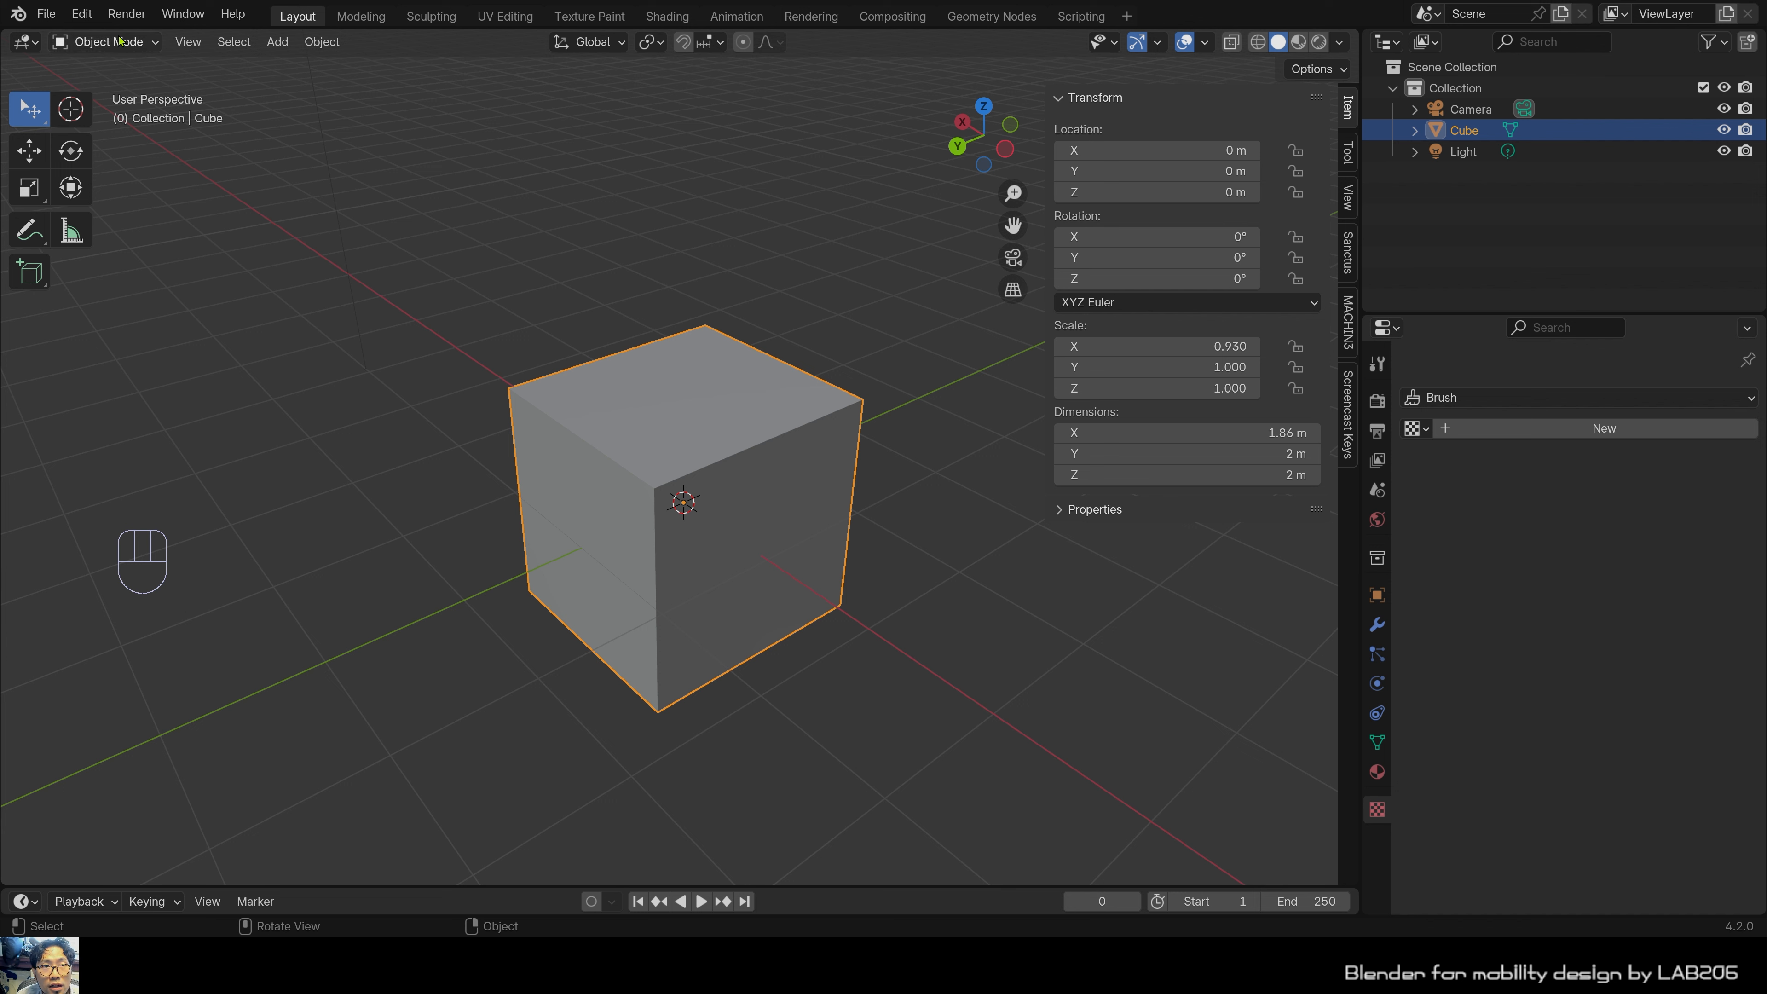
Enter Edit Mode on the cube and select its top face and the two visible side faces one after another.
left_click(92, 46)
left_click(132, 89)
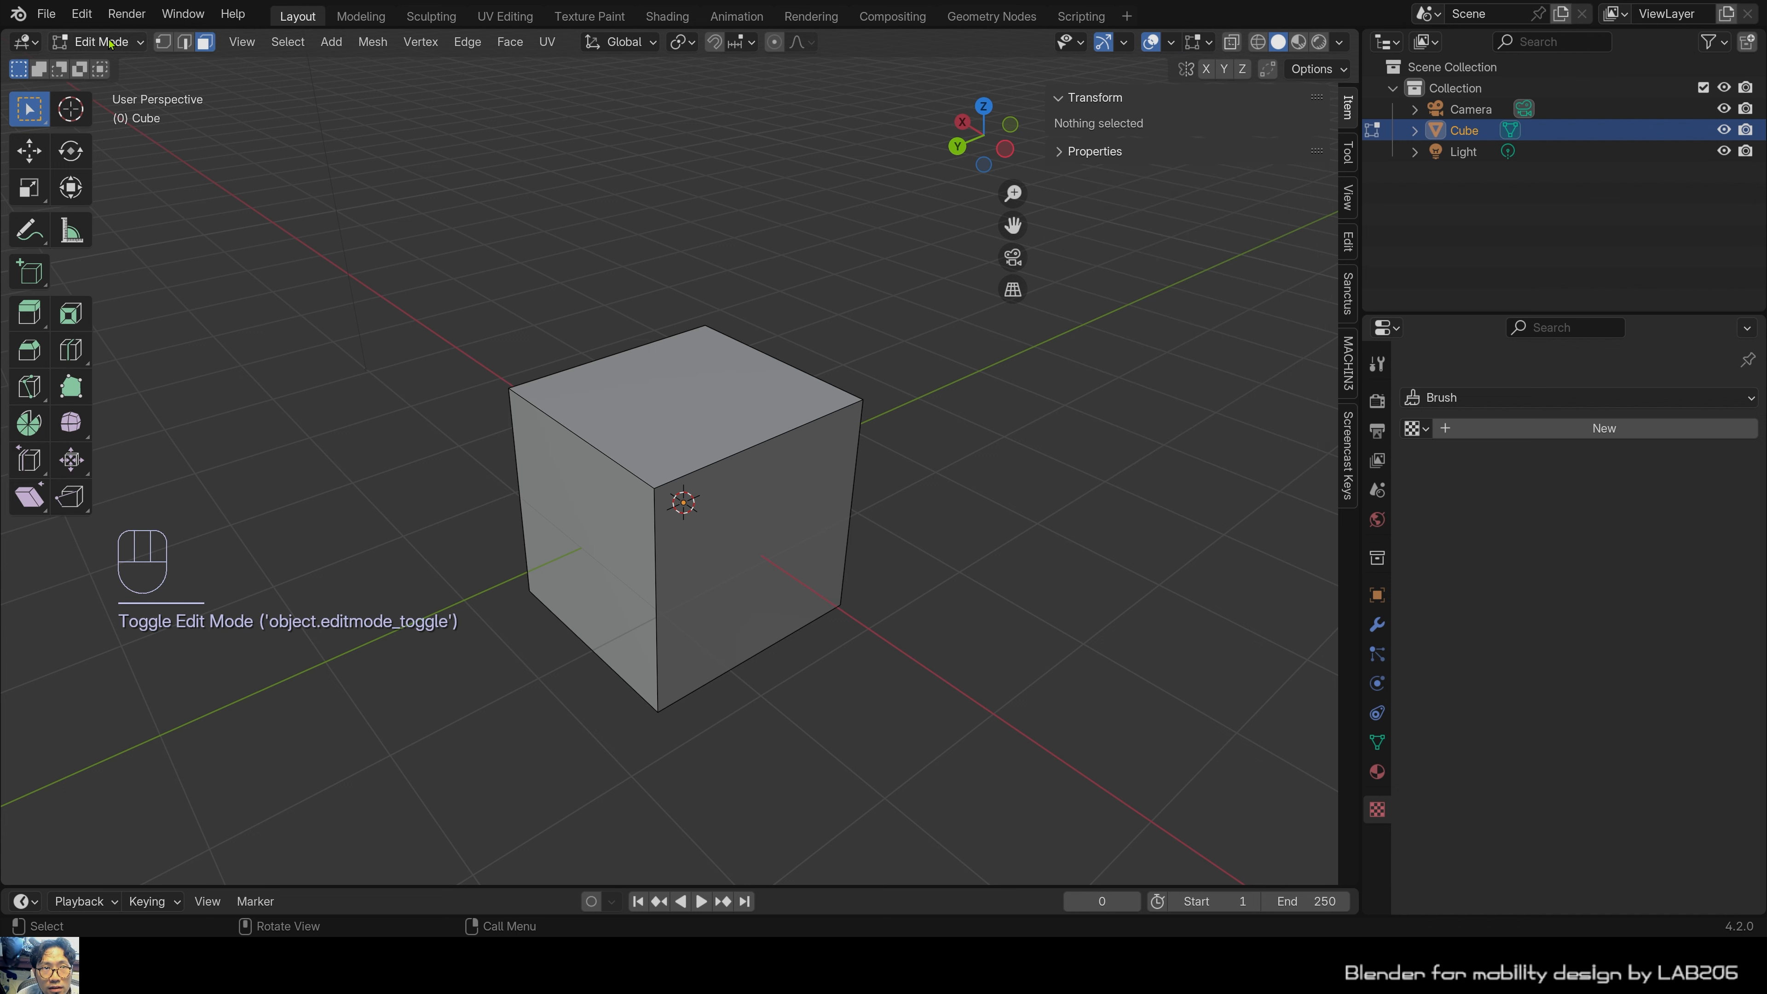
left_click(688, 403)
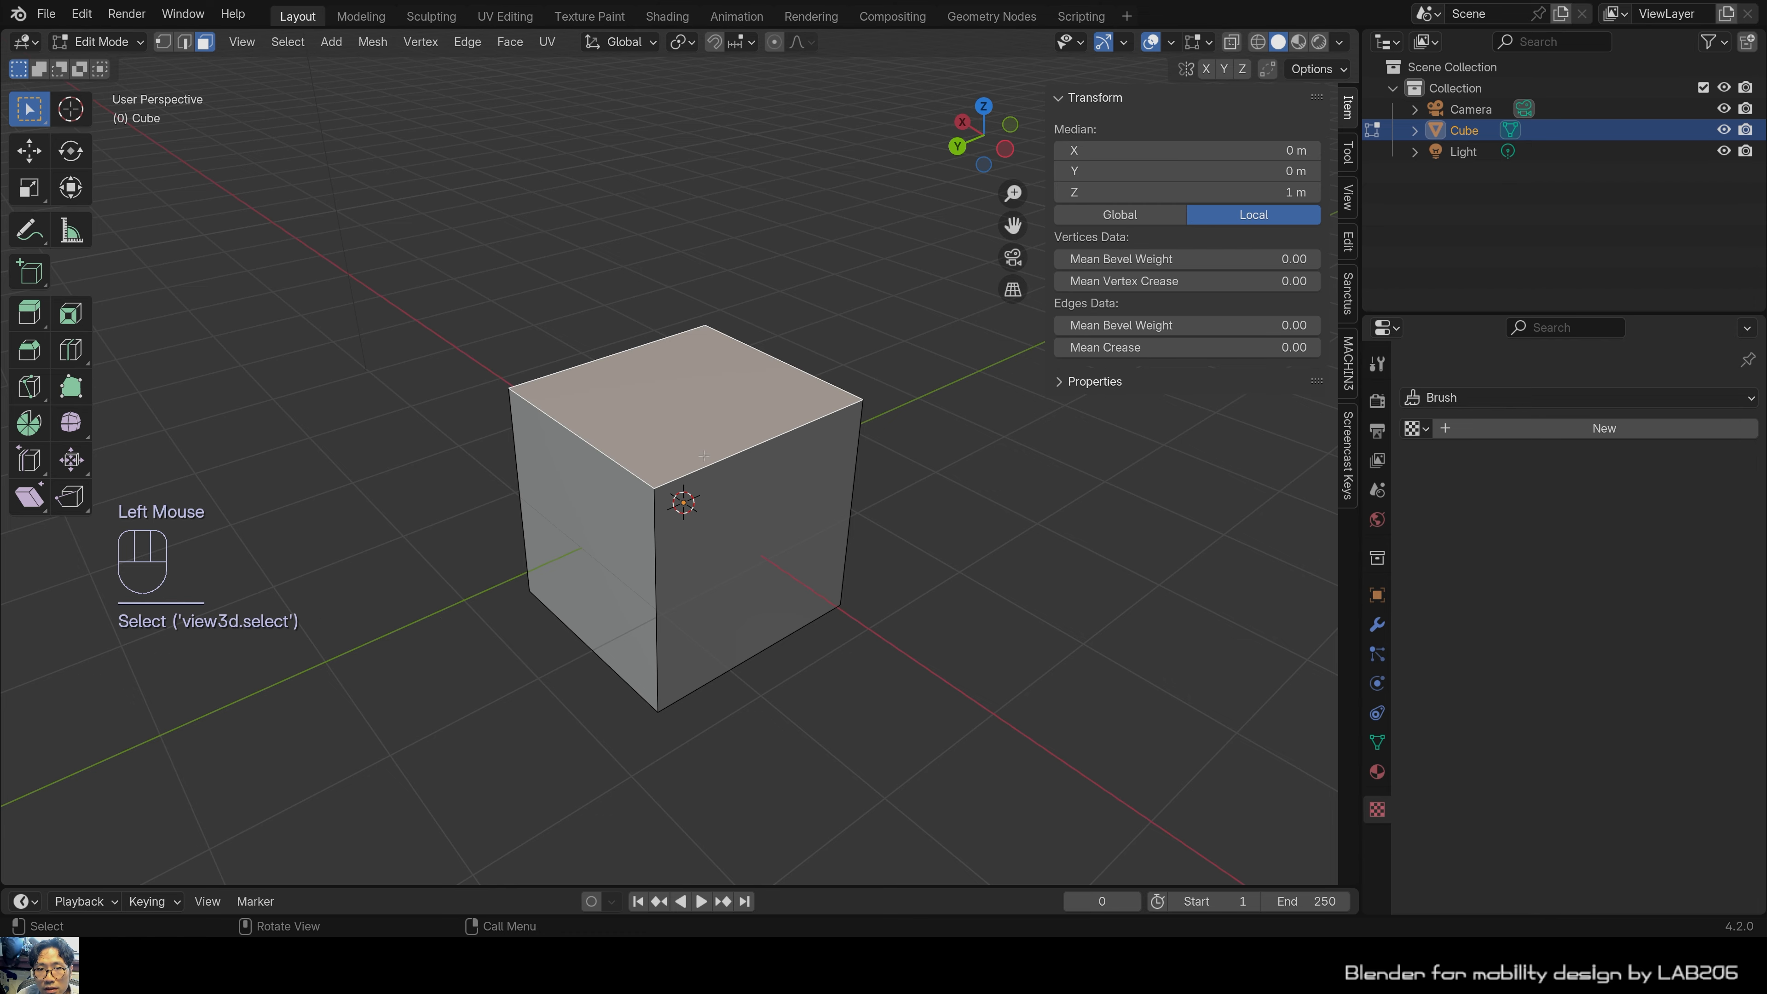
left_click(736, 552)
left_click(606, 508)
middle_click_drag(724, 453, 825, 416)
scroll(825, 416, "up", 2)
middle_click_drag(901, 464, 688, 518, "shift")
scroll(689, 518, "down", 1)
scroll(695, 501, "up", 1)
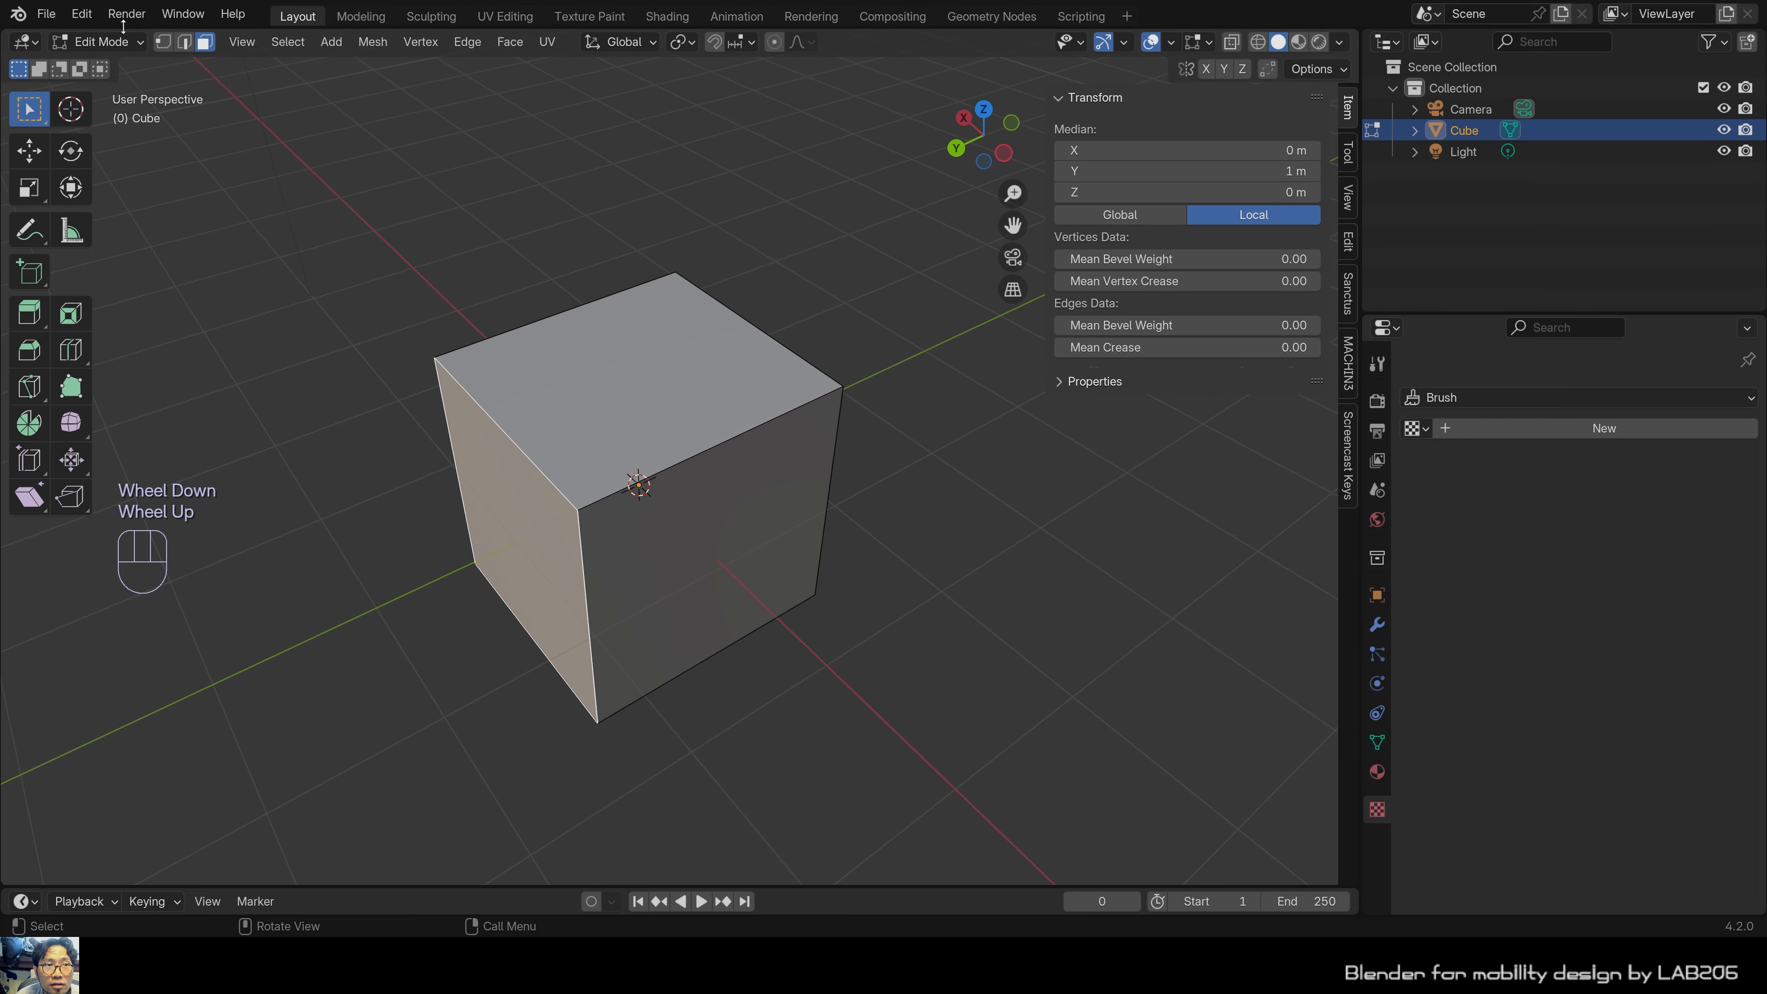
Switch the cube between Object Mode and Edit Mode, finish in Object Mode, and reselect the cube.
left_click(121, 45)
left_click(125, 49)
left_click(118, 43)
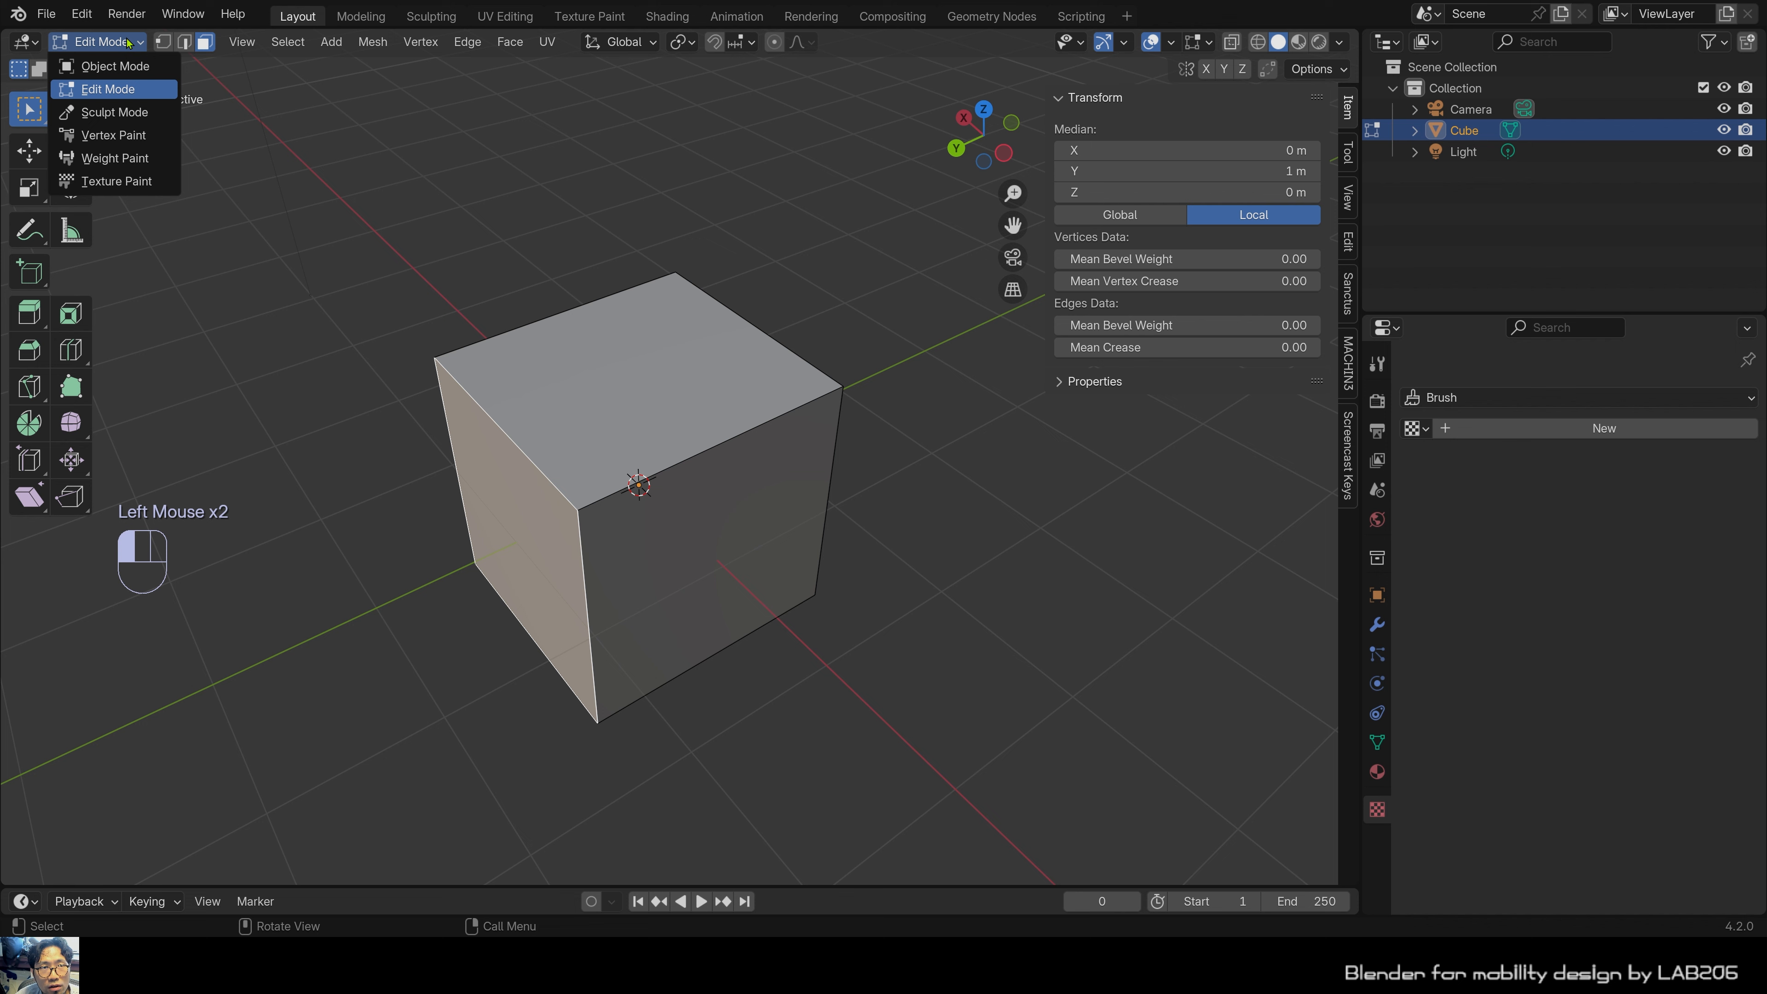
left_click(111, 65)
left_click(122, 53)
left_click(107, 89)
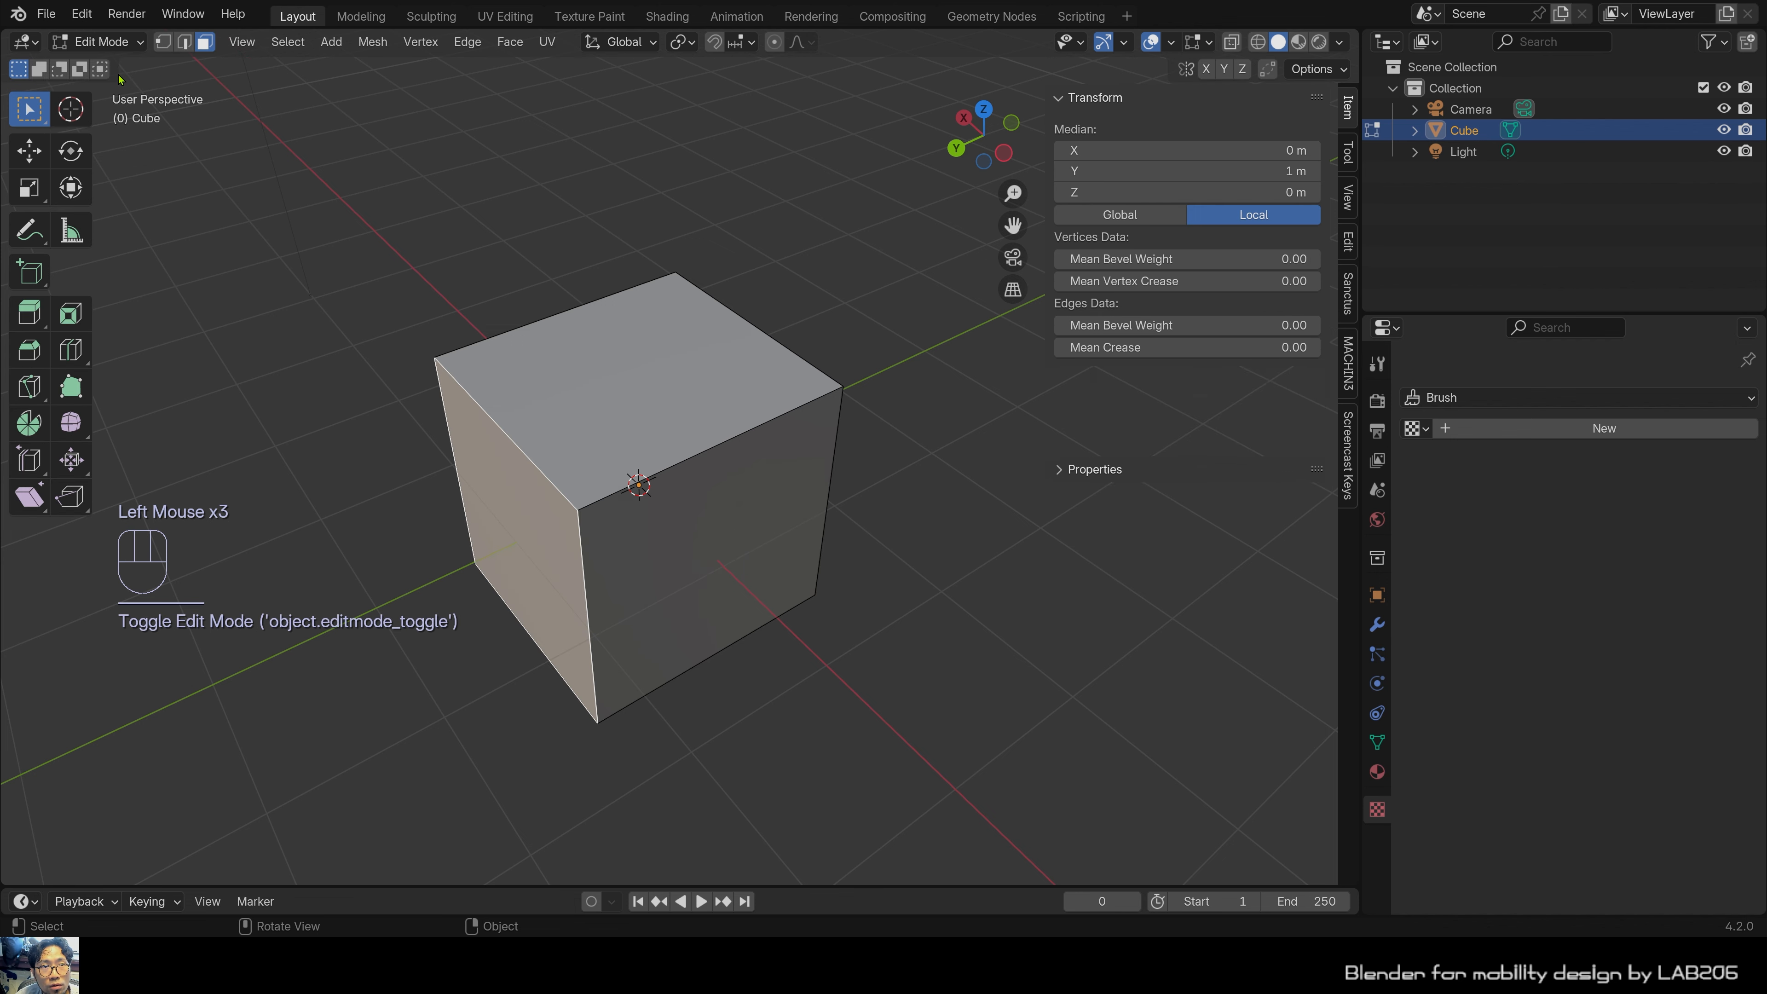
left_click(107, 41)
left_click(114, 65)
left_click(360, 252)
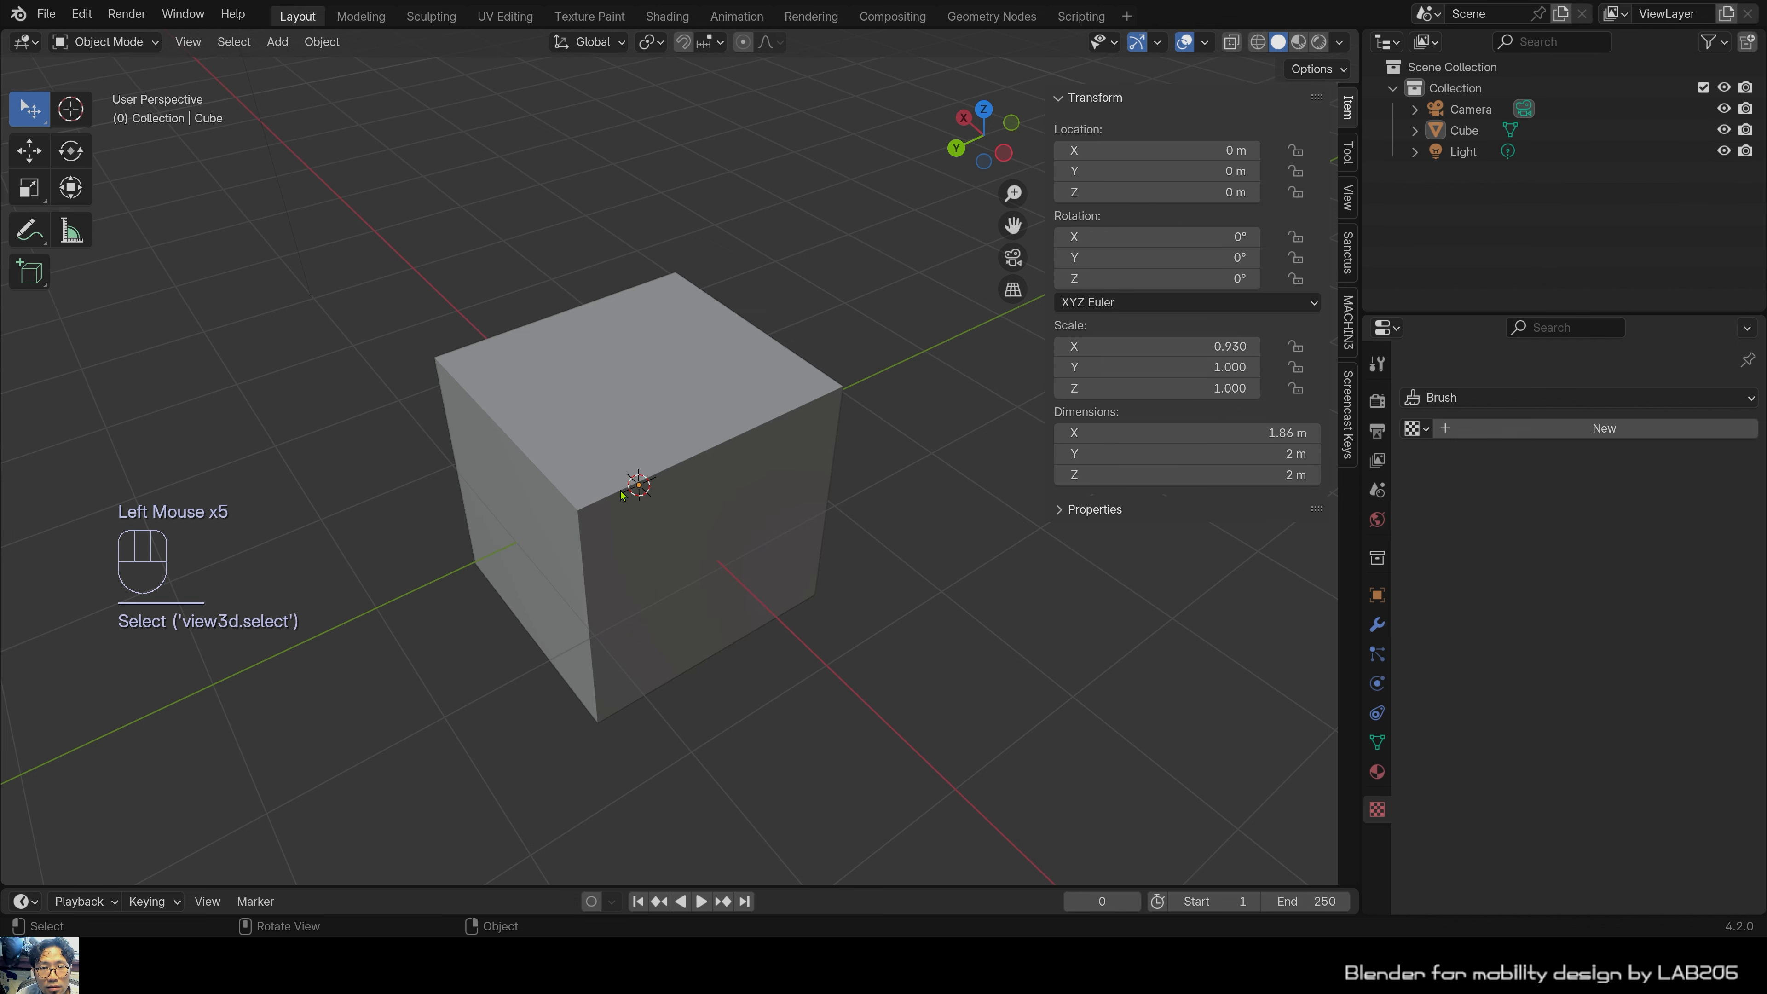
left_click(621, 494)
scroll(621, 494, "down", 2)
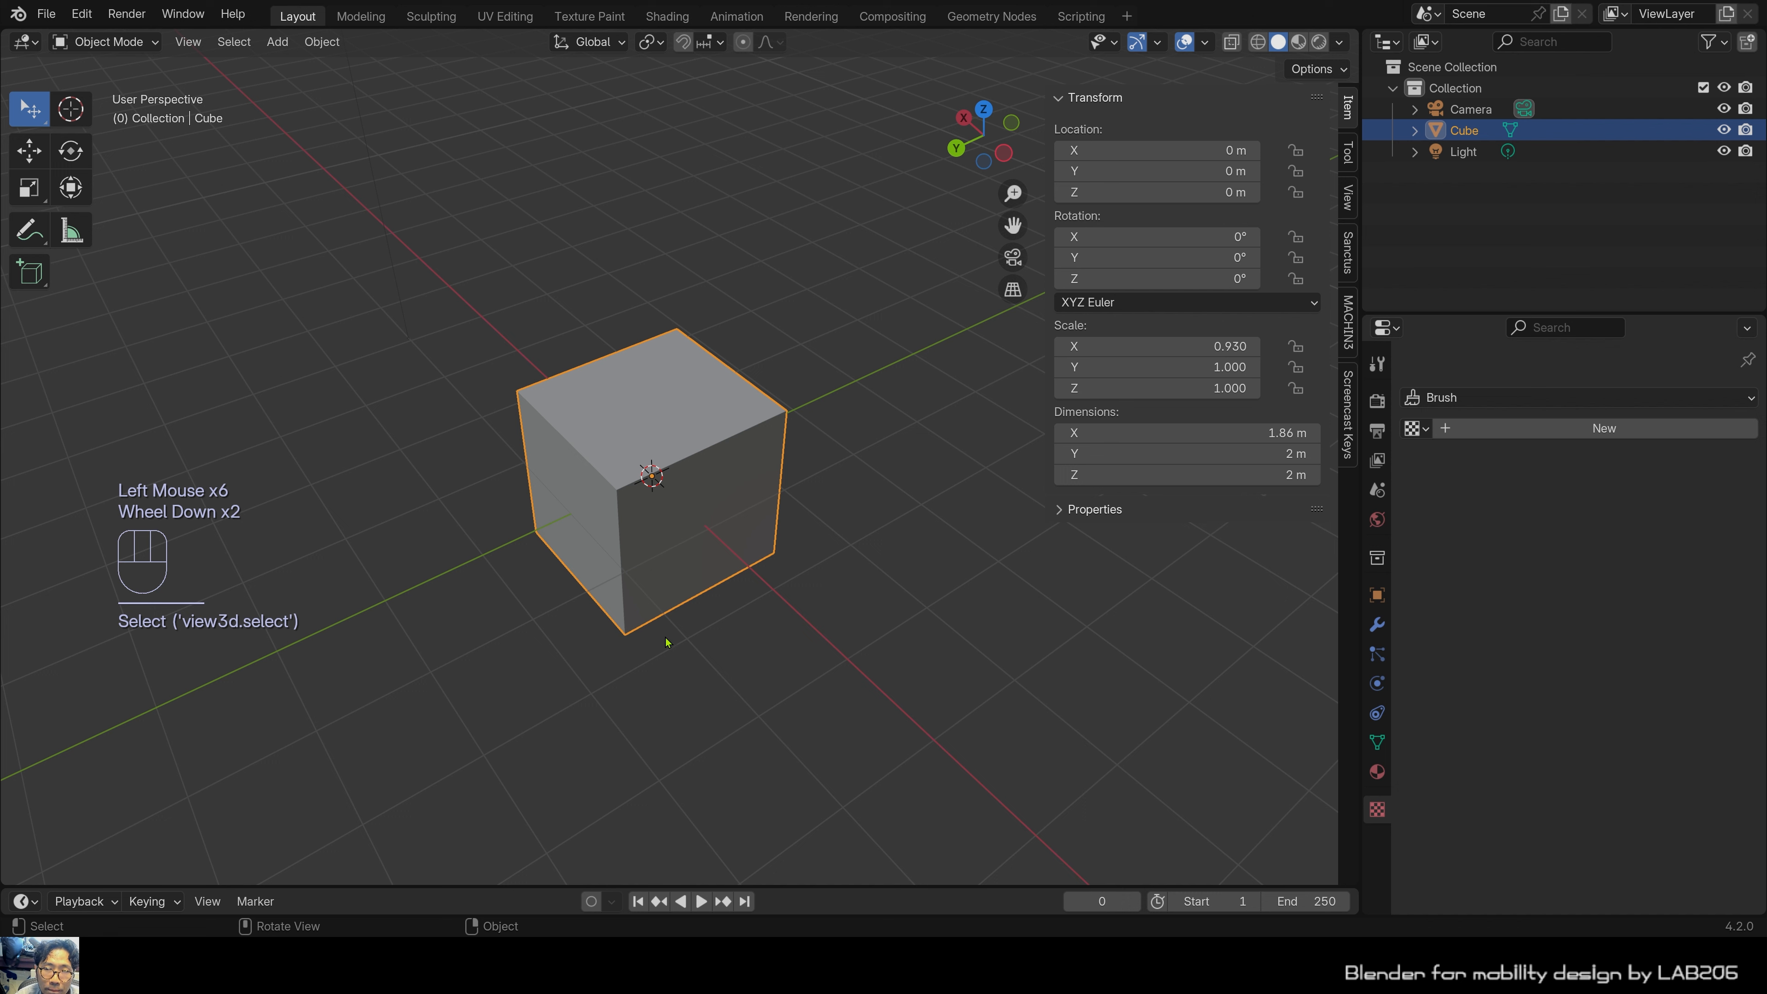
Toggle the selected cube repeatedly between Edit Mode and Object Mode, finishing in Edit Mode.
key("Tab")
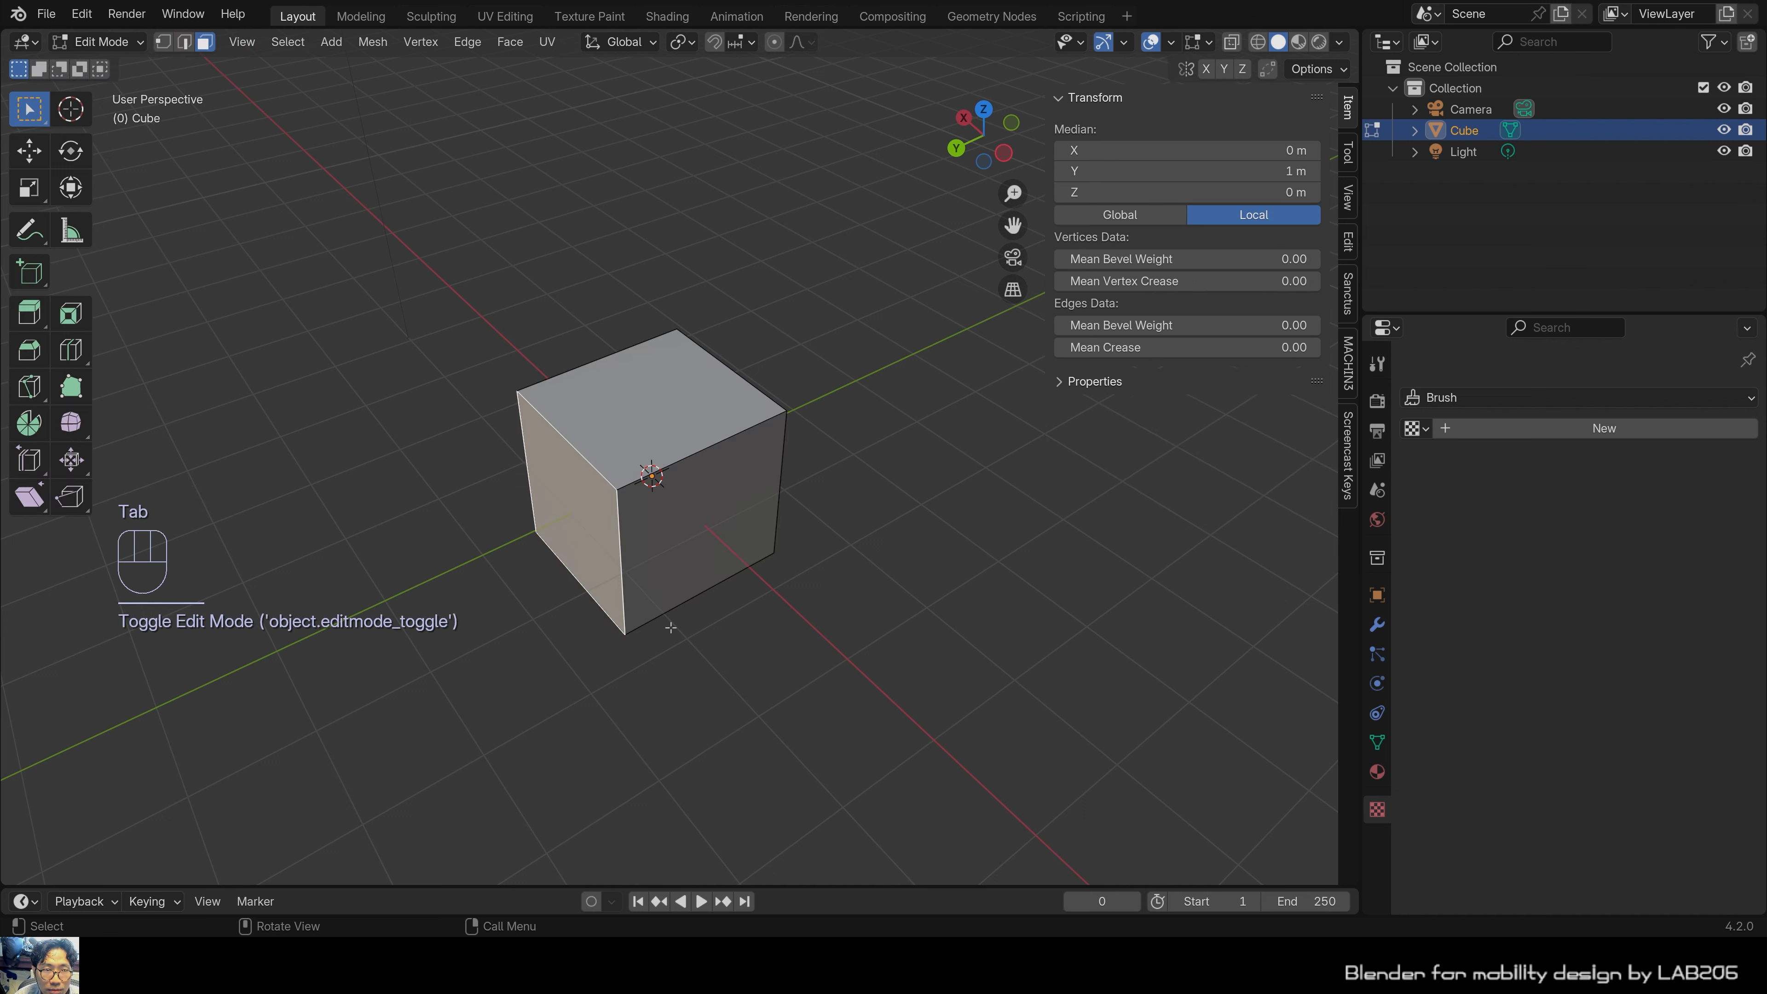
key("Tab")
key("Tab")
key("Tab")
key("Tab")
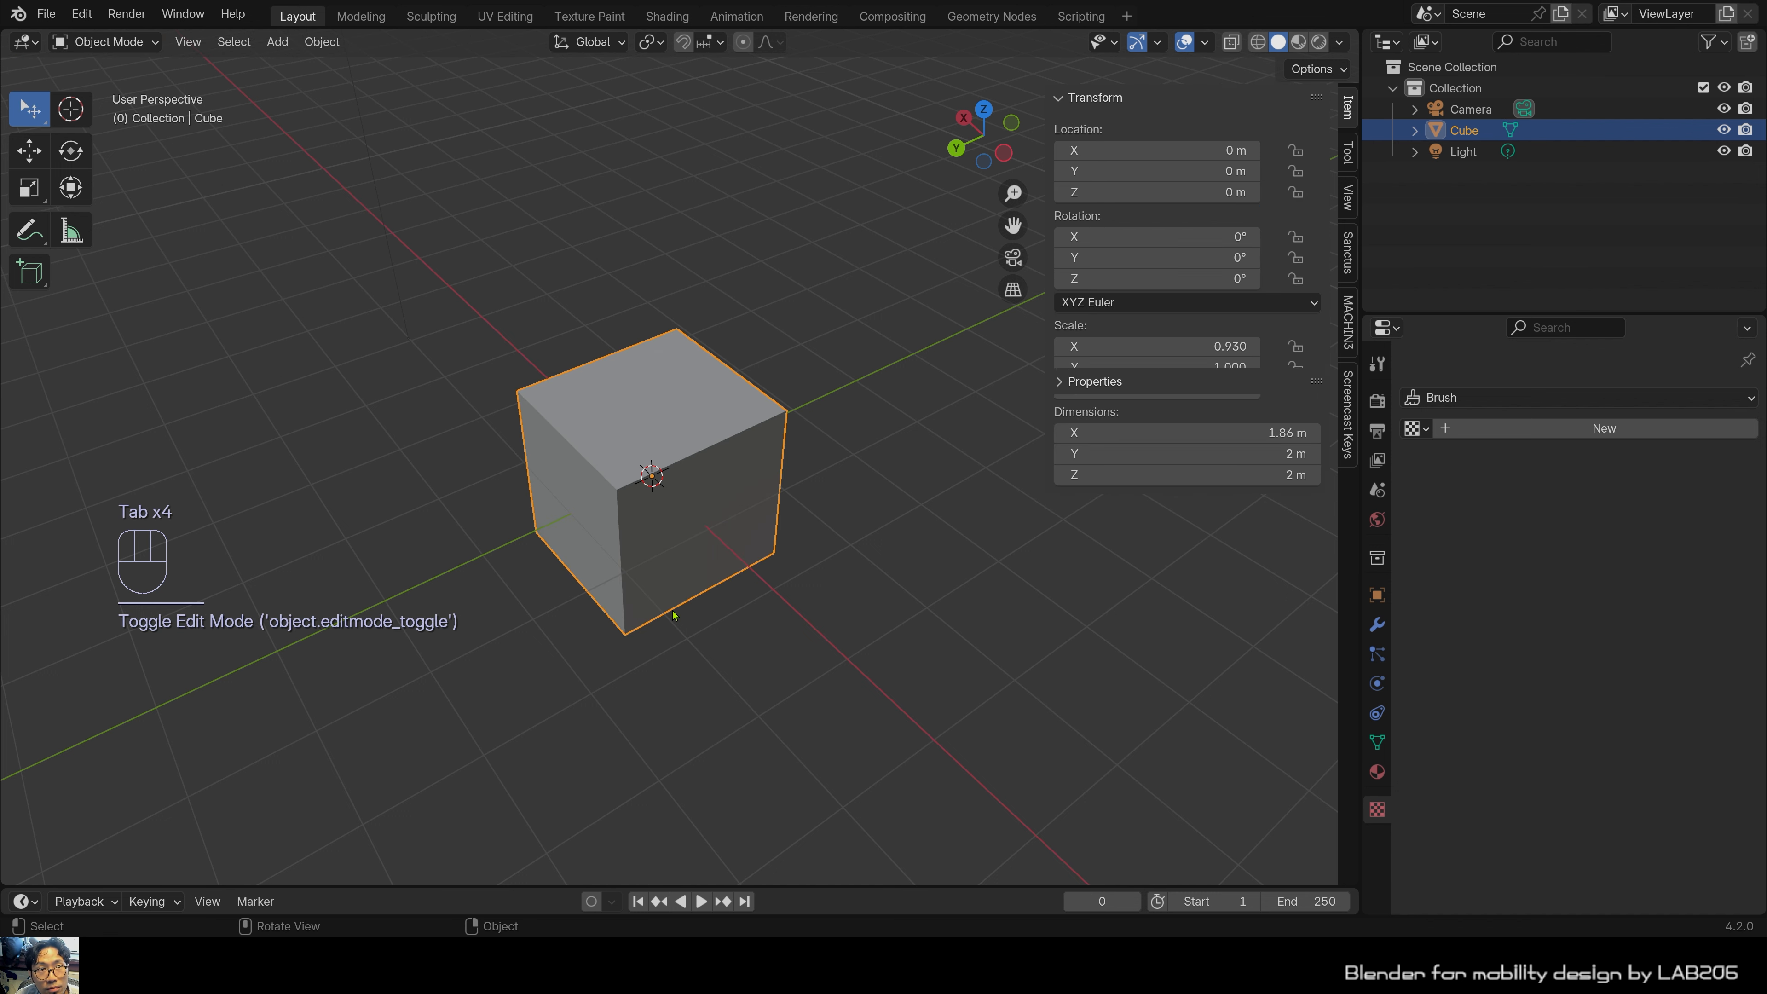
key("Tab")
key("Tab")
key("Tab")
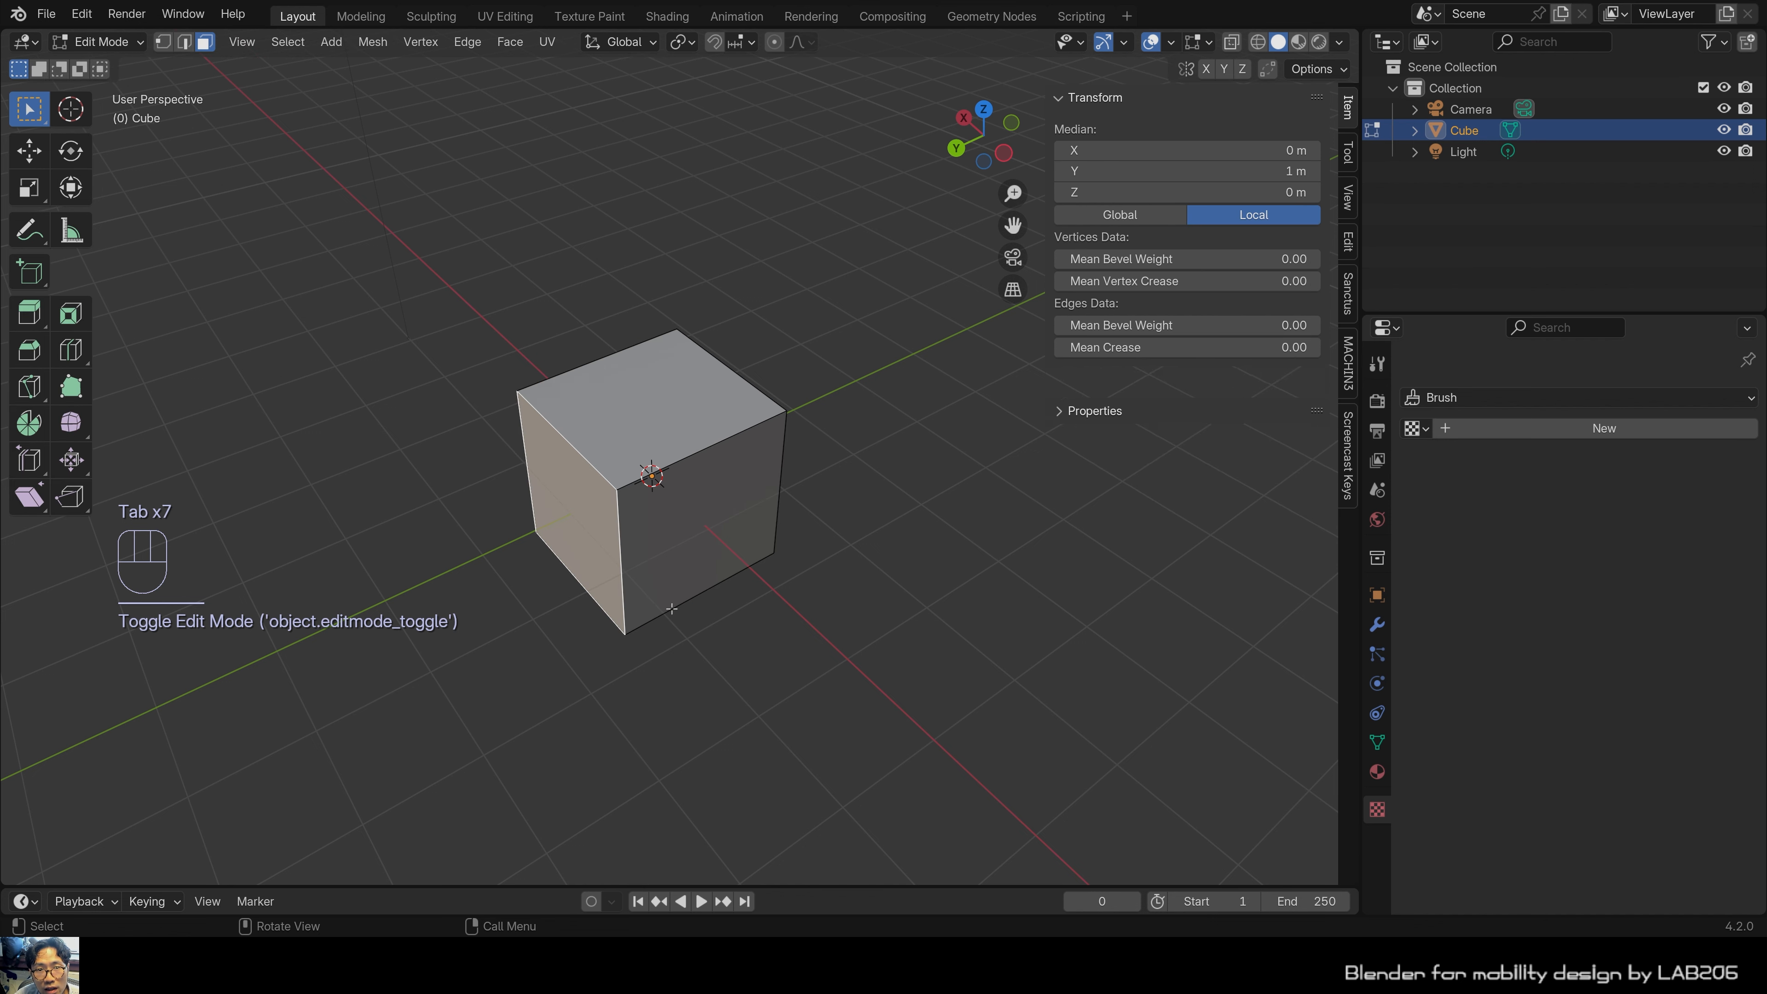
key("Tab")
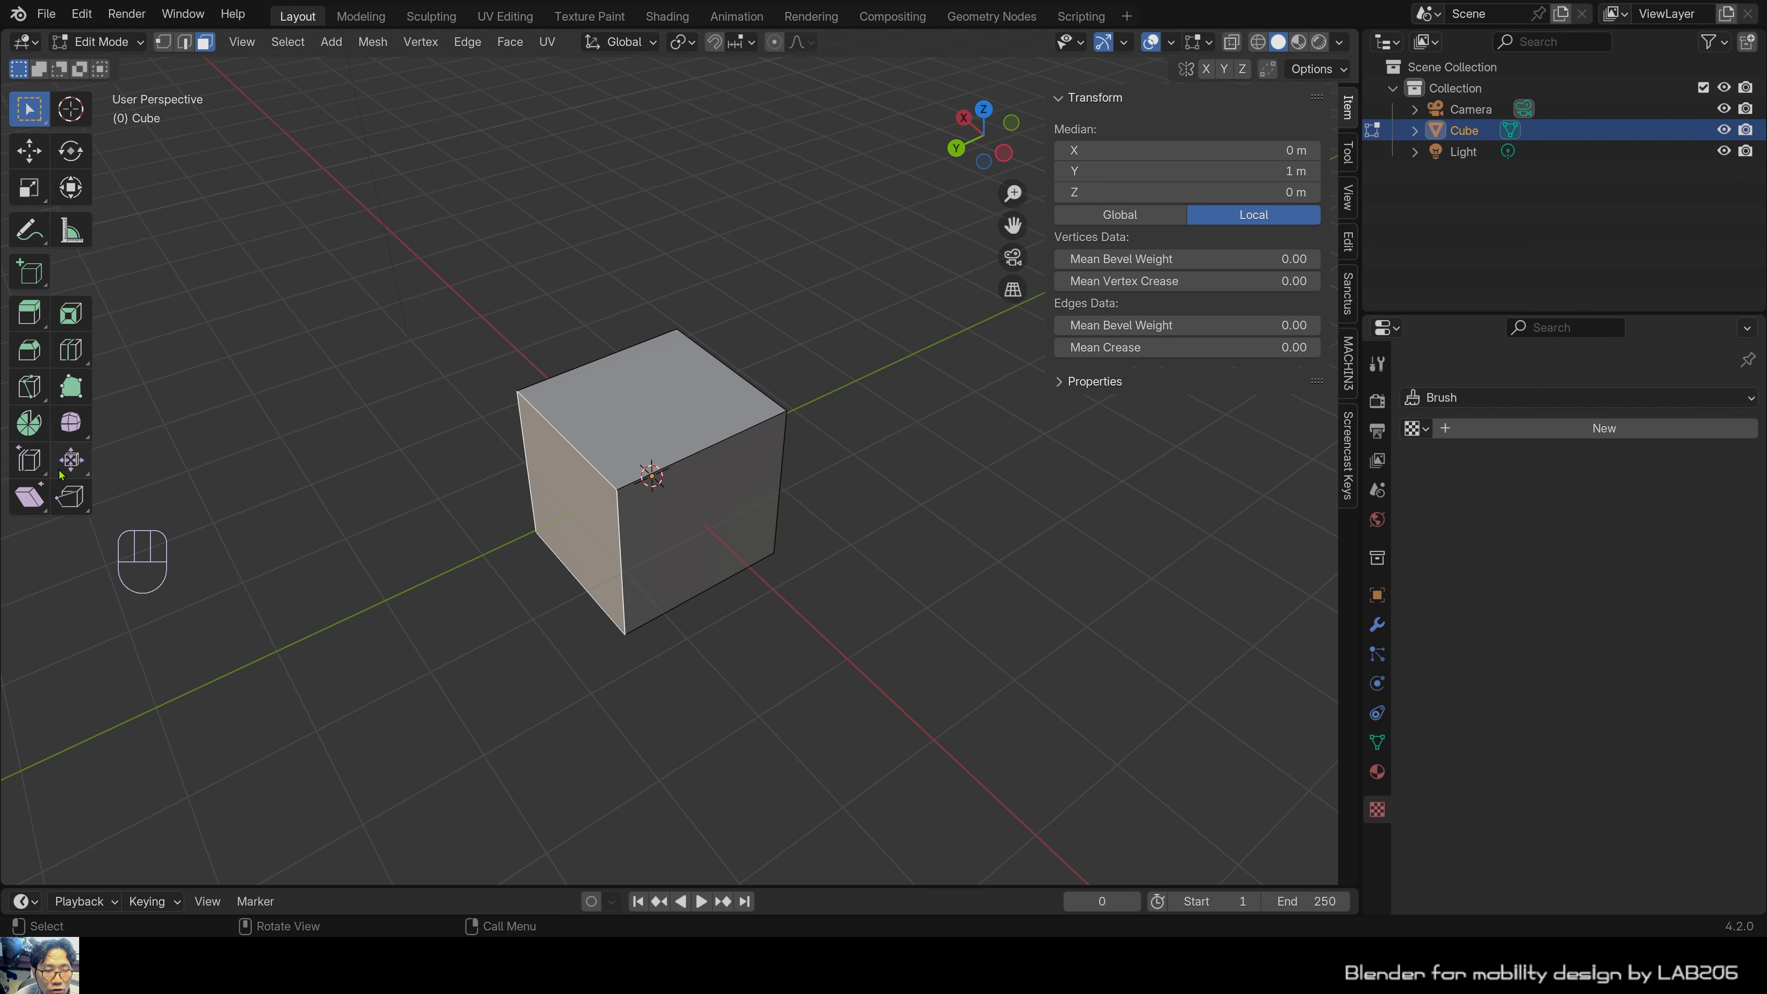
key("Tab")
key("Tab")
key("Tab")
key("Tab")
key("Tab")
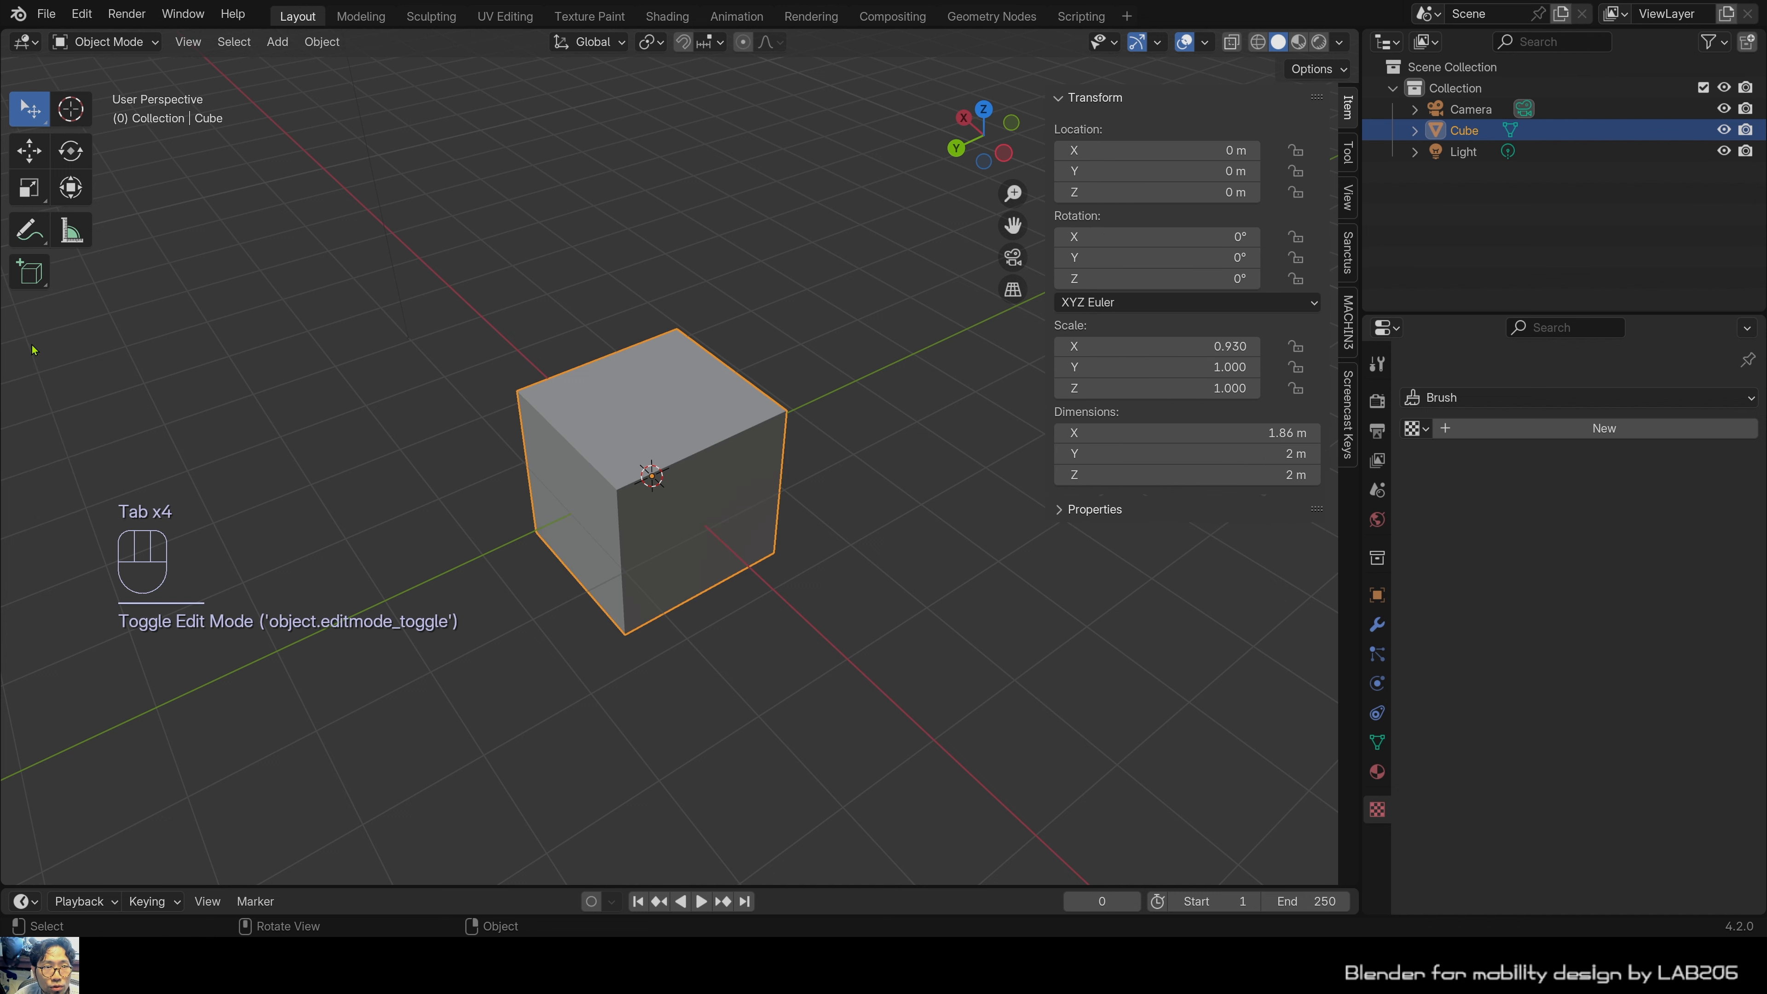
key("Tab")
key("Tab")
key("Tab")
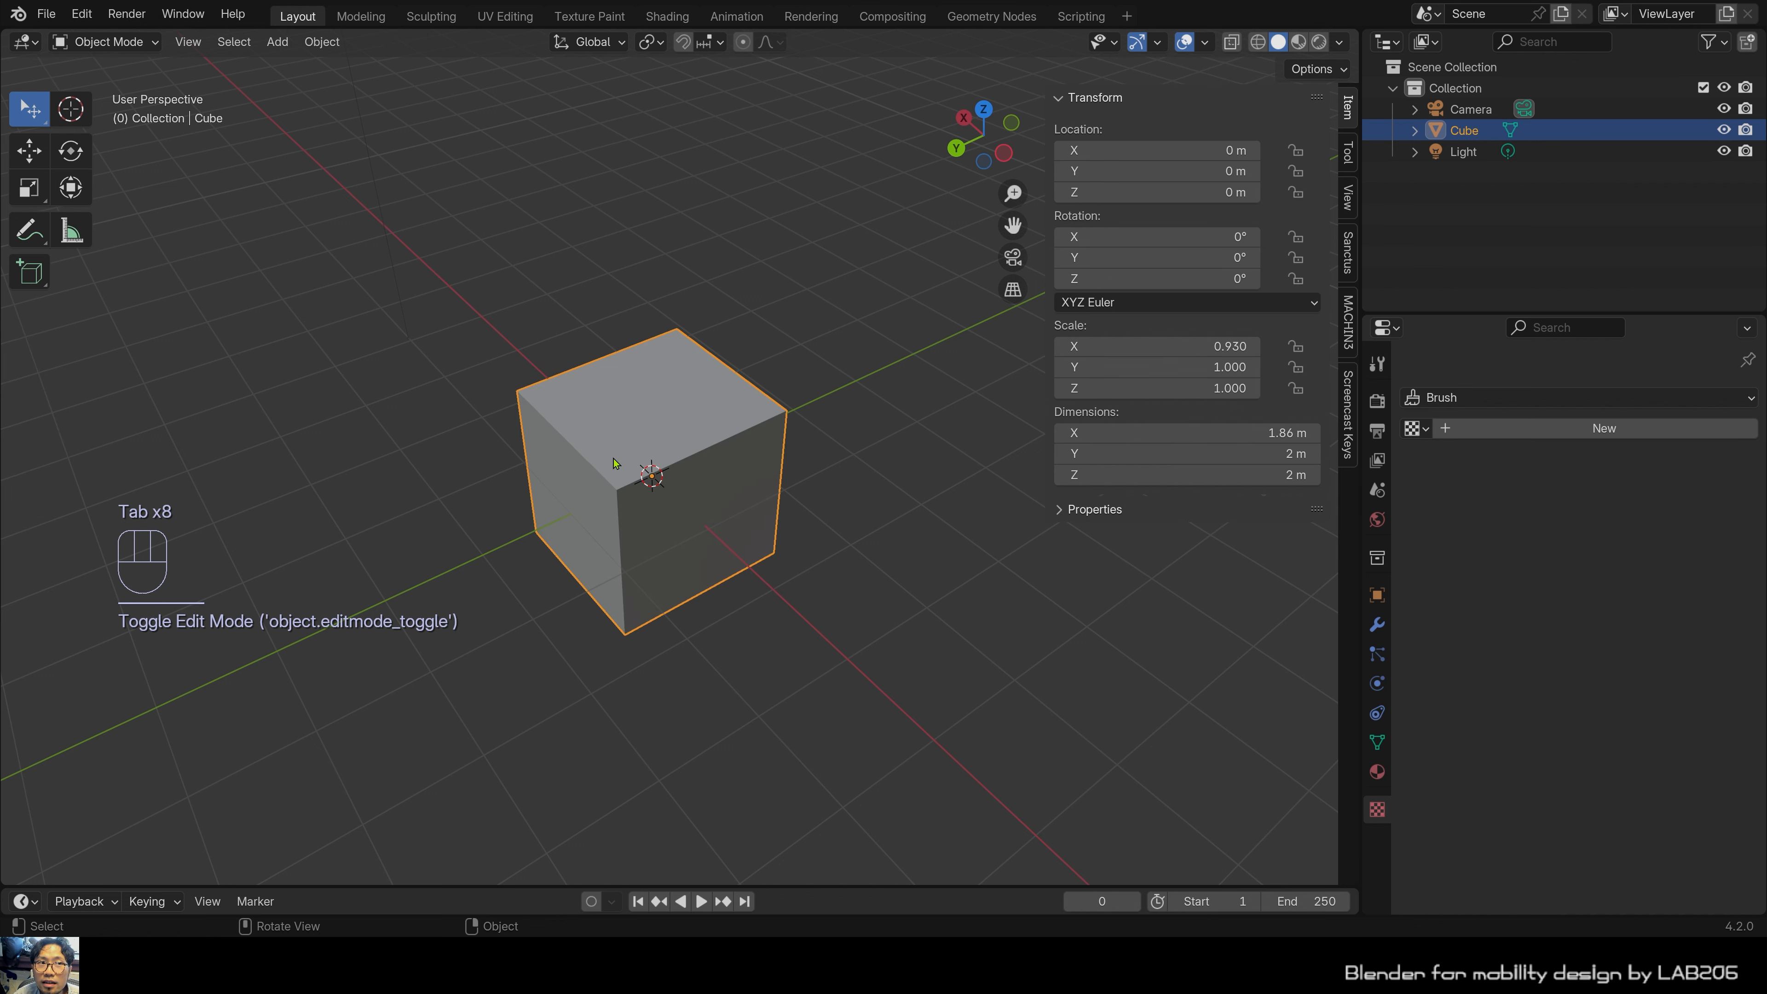
key("Tab")
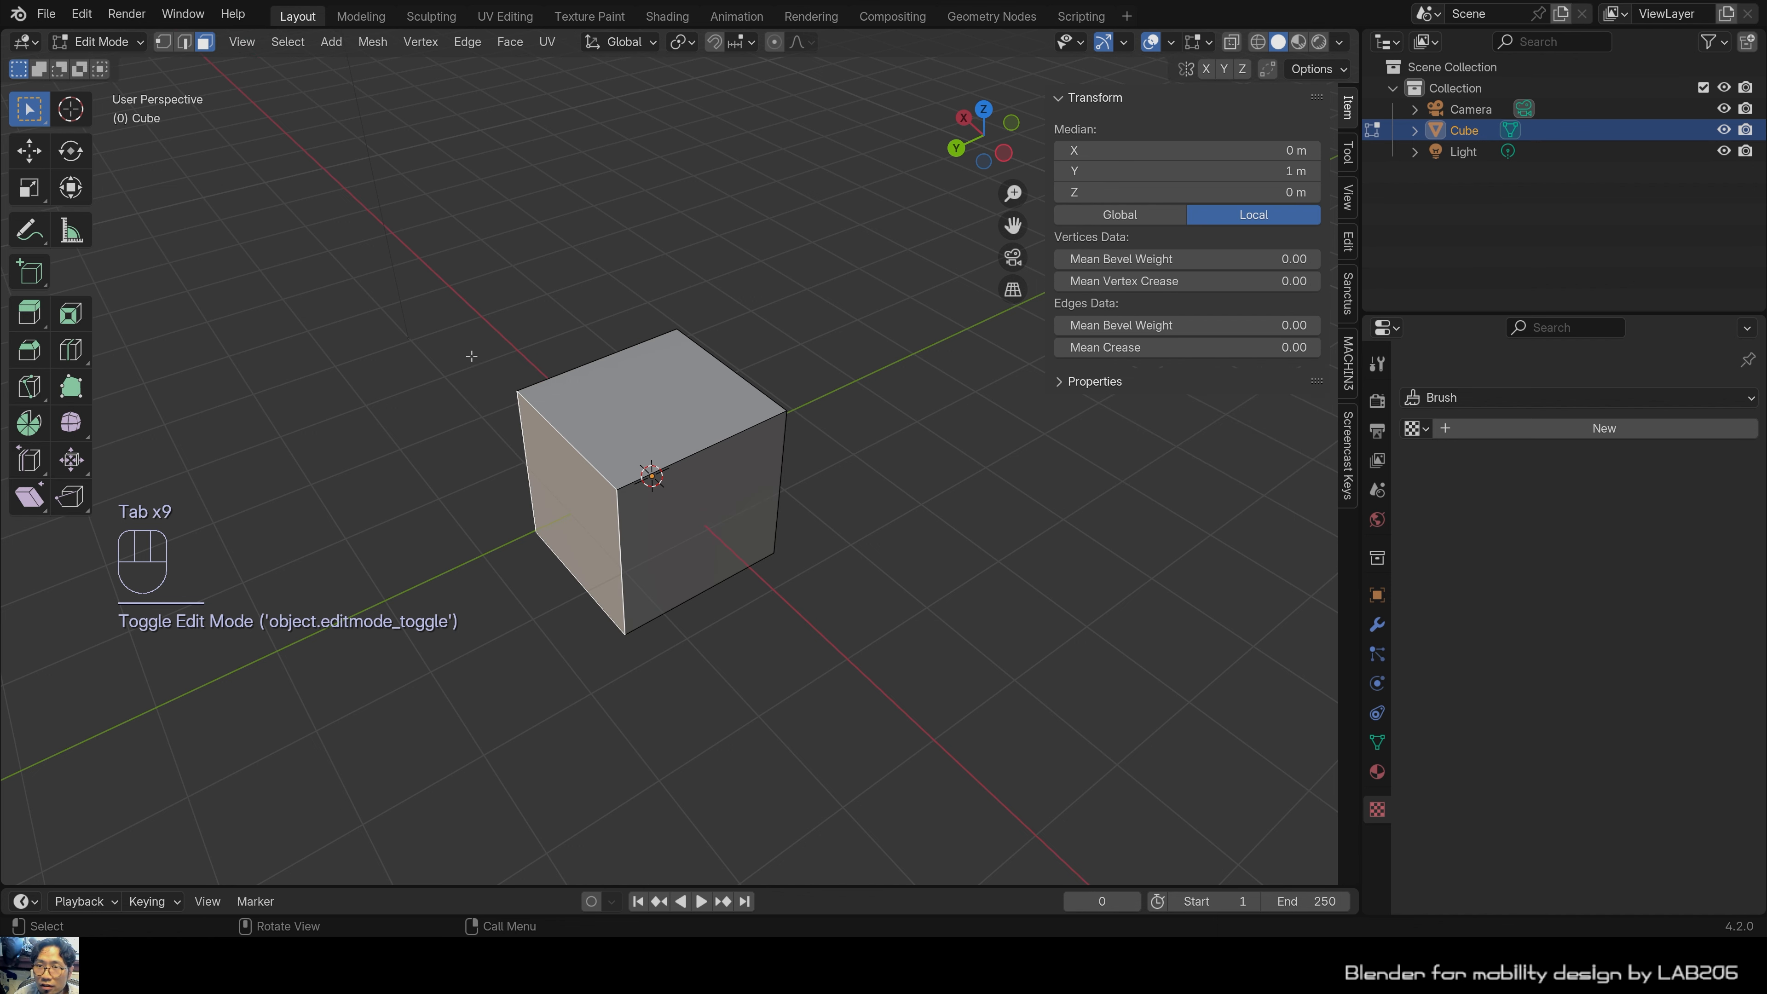
Select the cube's top face on its own, and clear the selection.
left_click(499, 315)
scroll(699, 432, "up", 2)
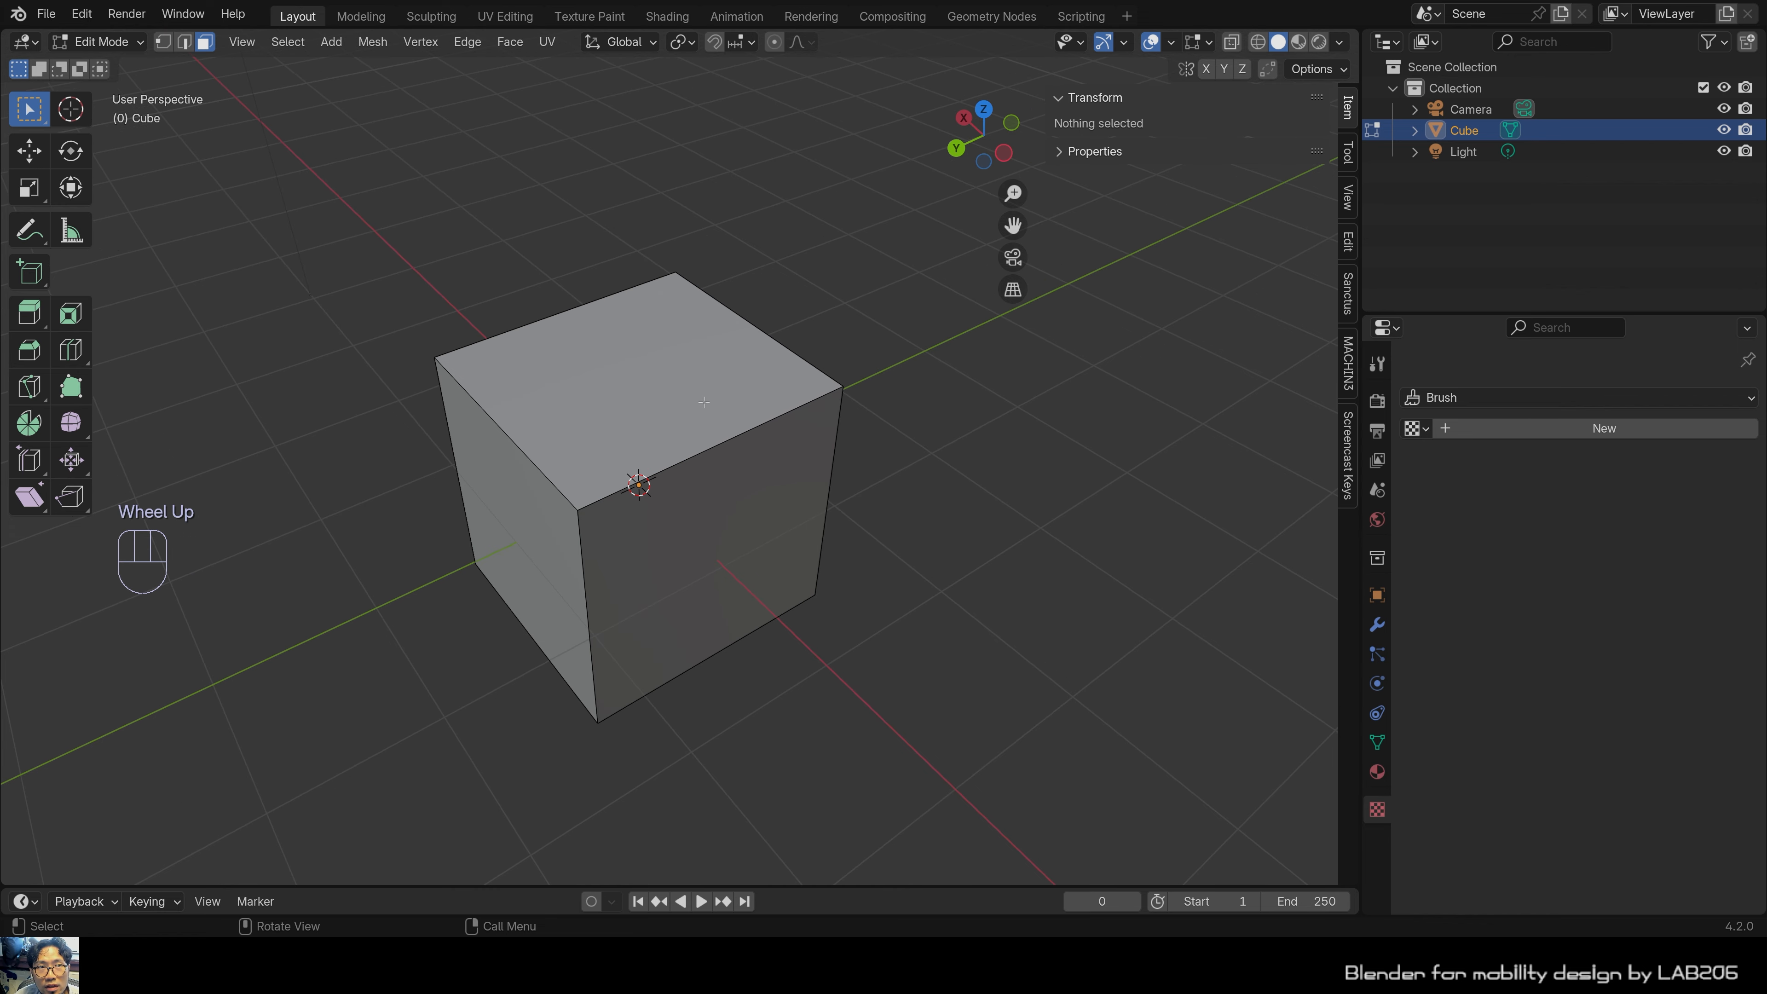
middle_click_drag(691, 379, 648, 508, "shift")
scroll(703, 404, "up", 1)
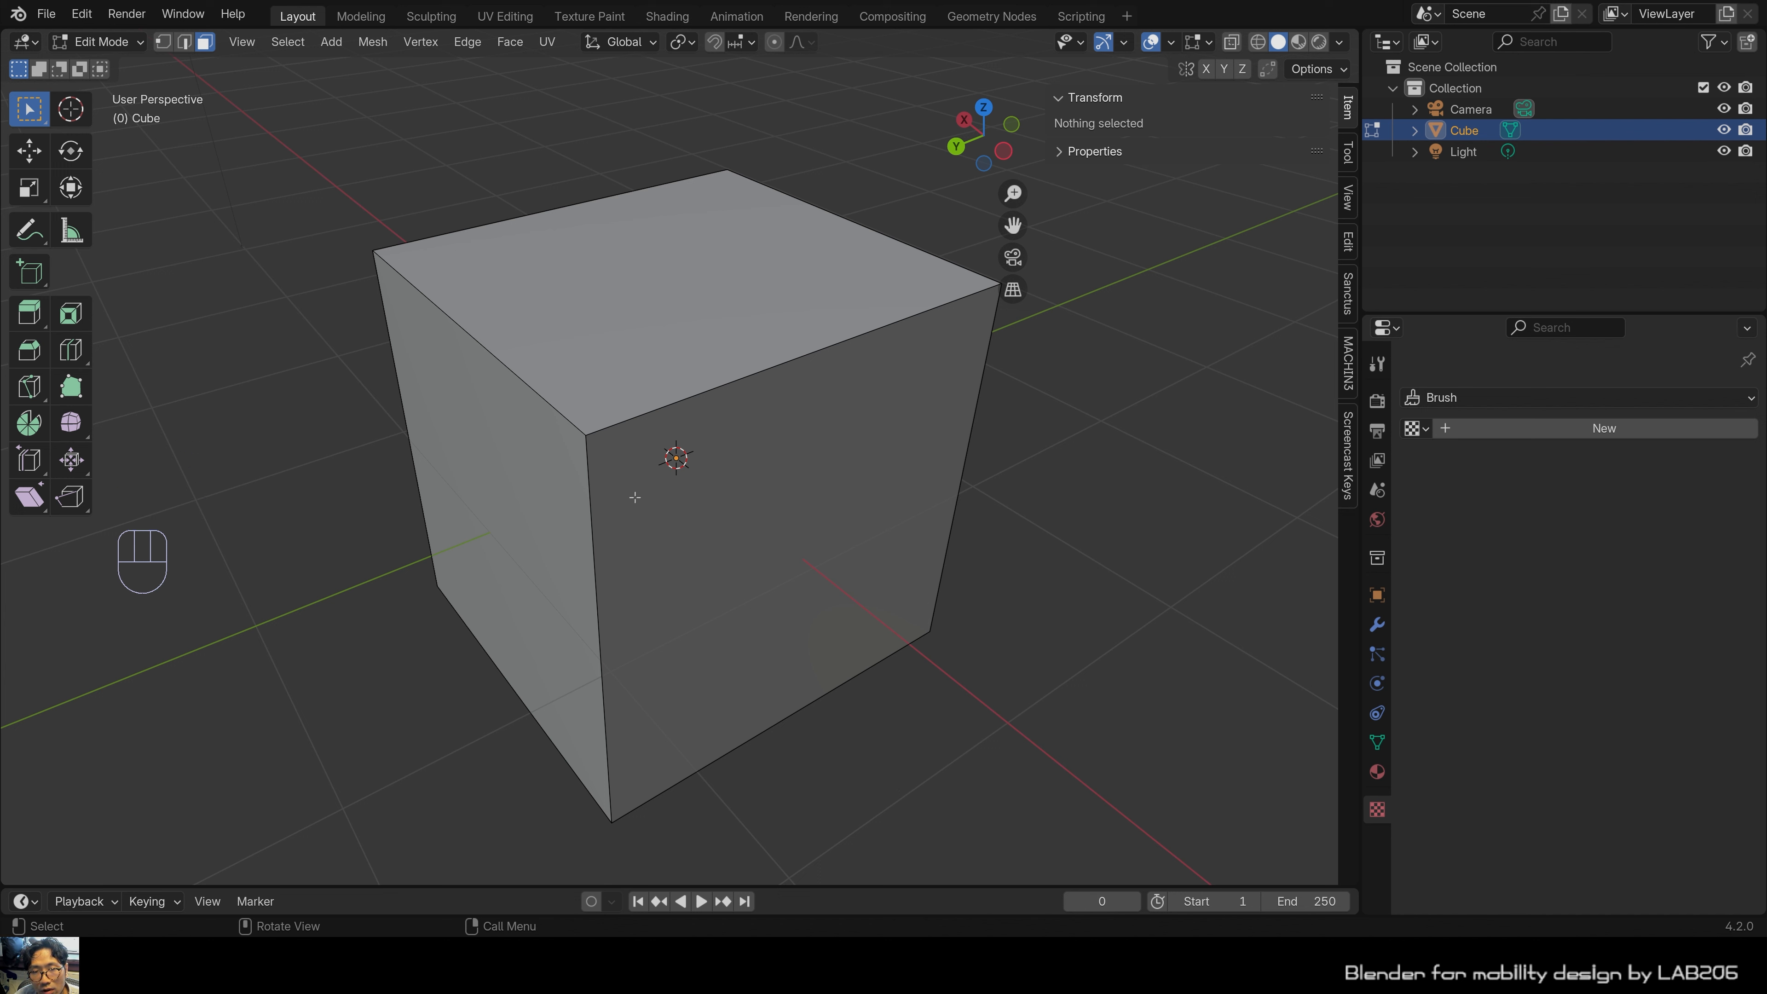
left_click(668, 276)
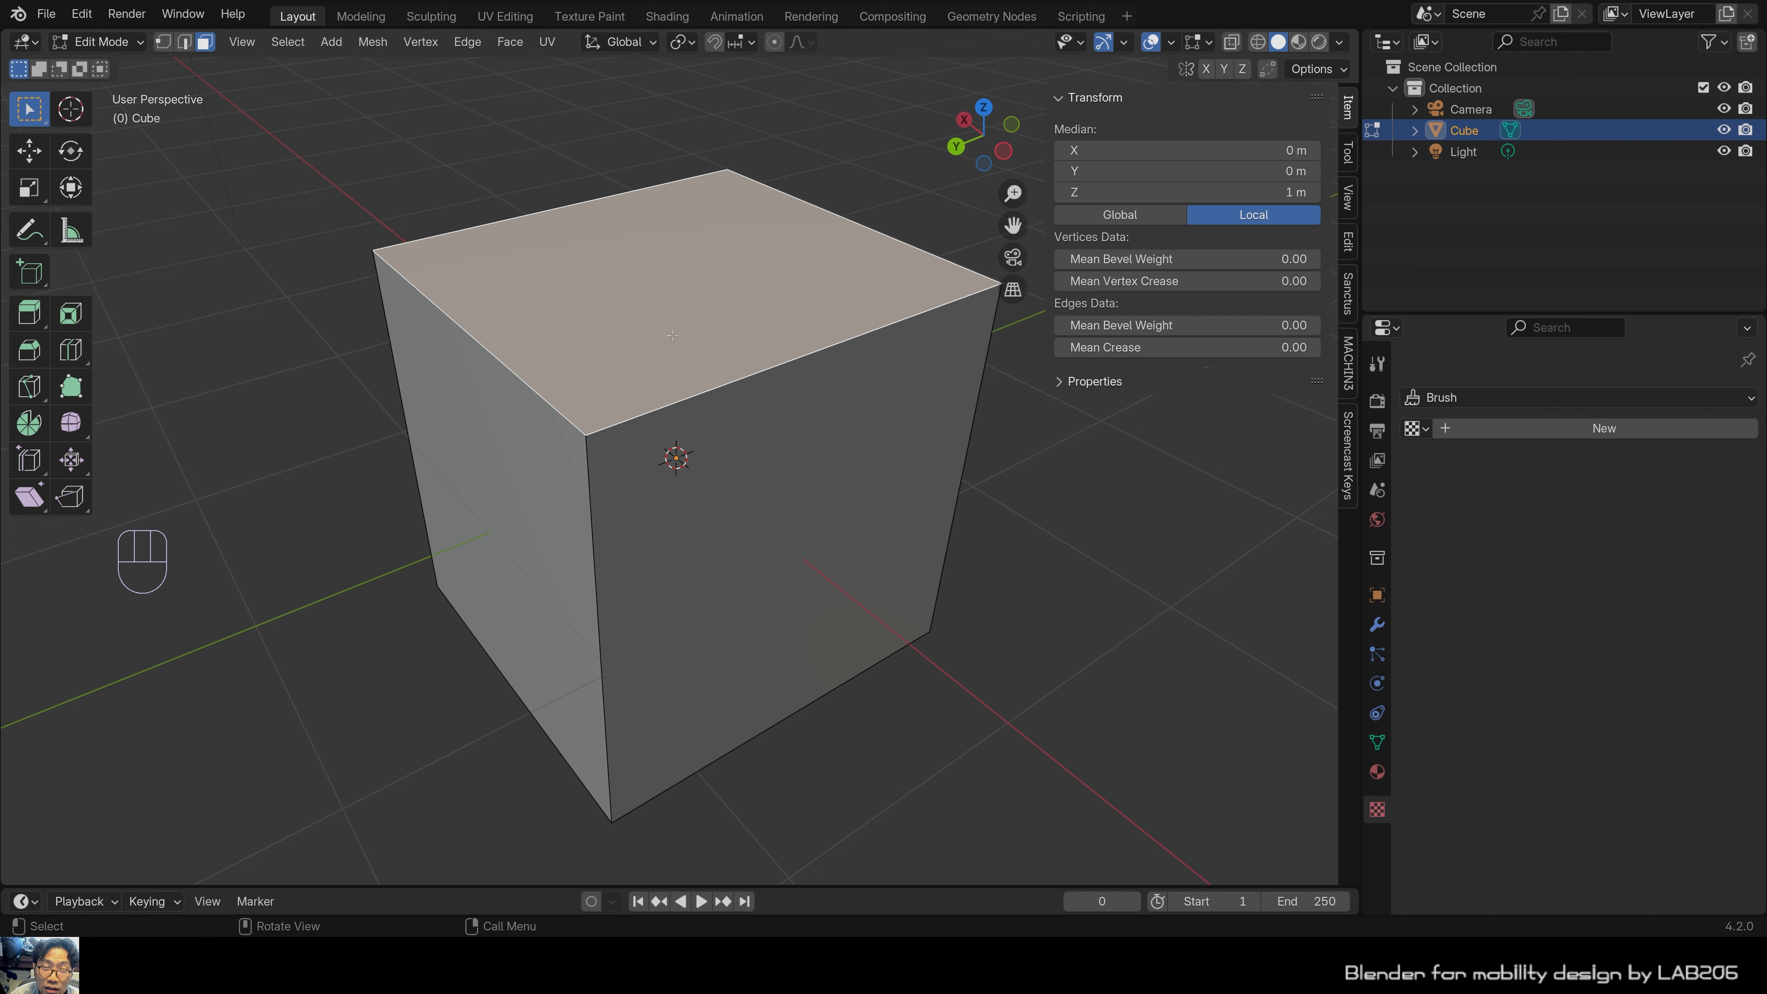
scroll(671, 326, "down", 2)
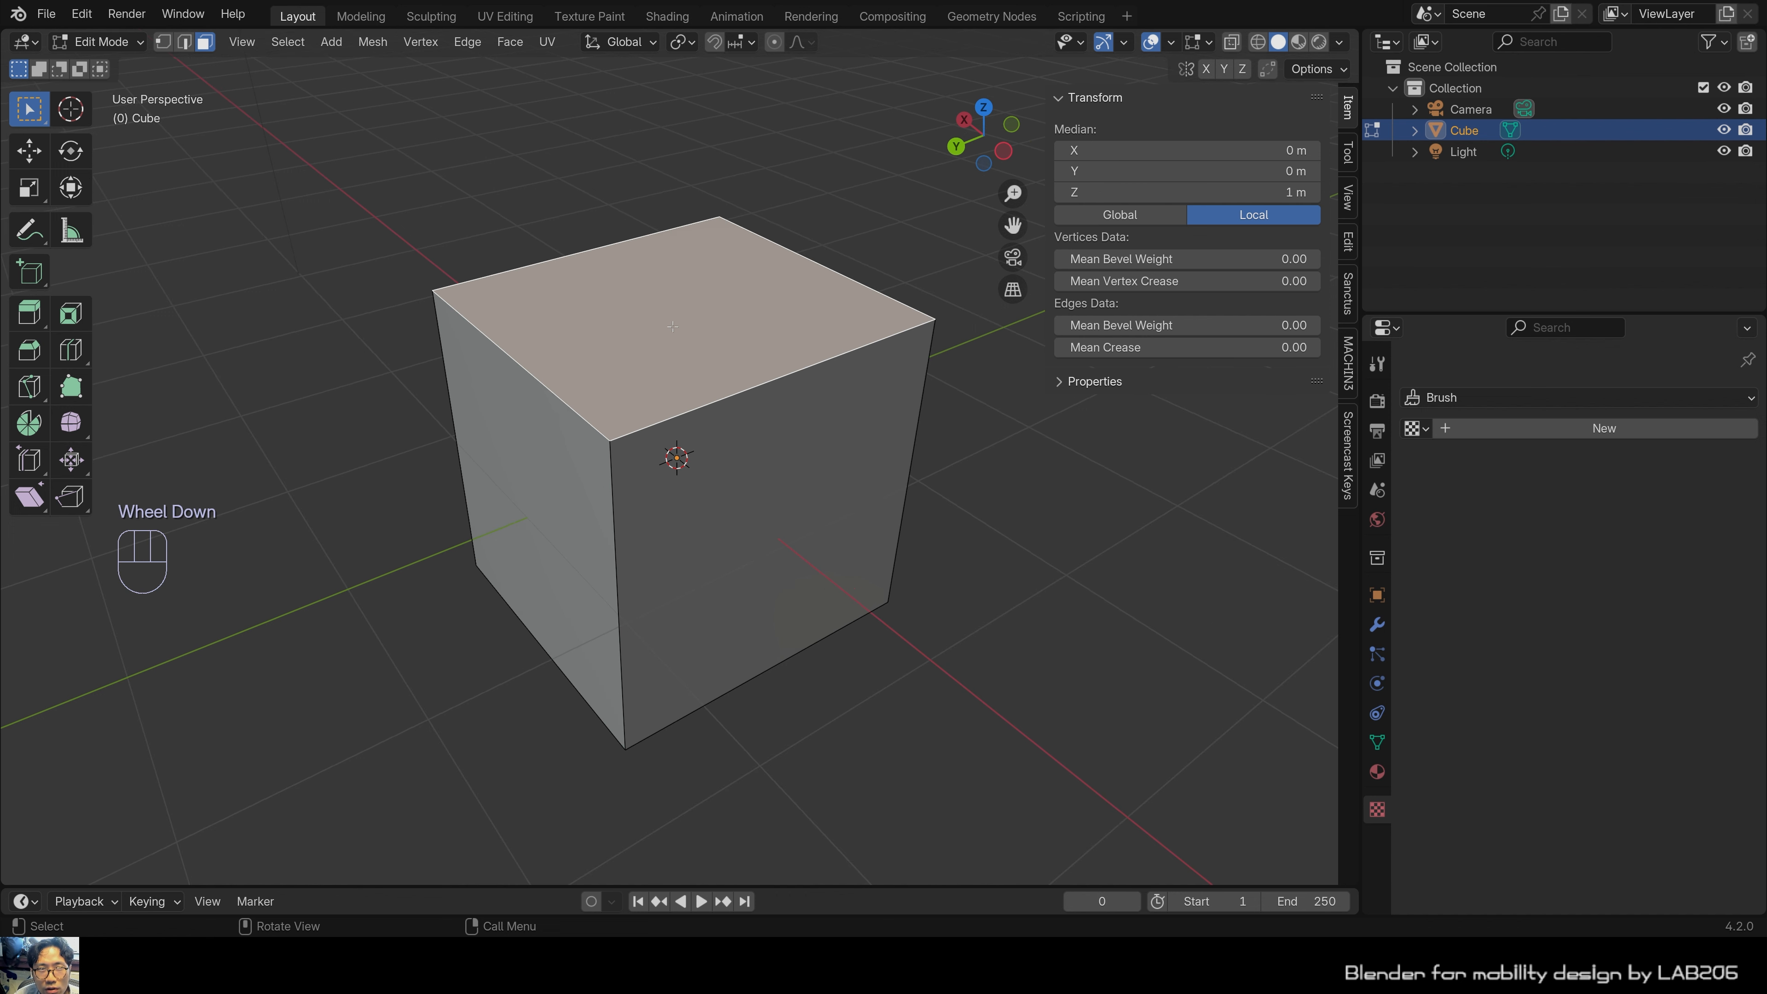
left_click(541, 179)
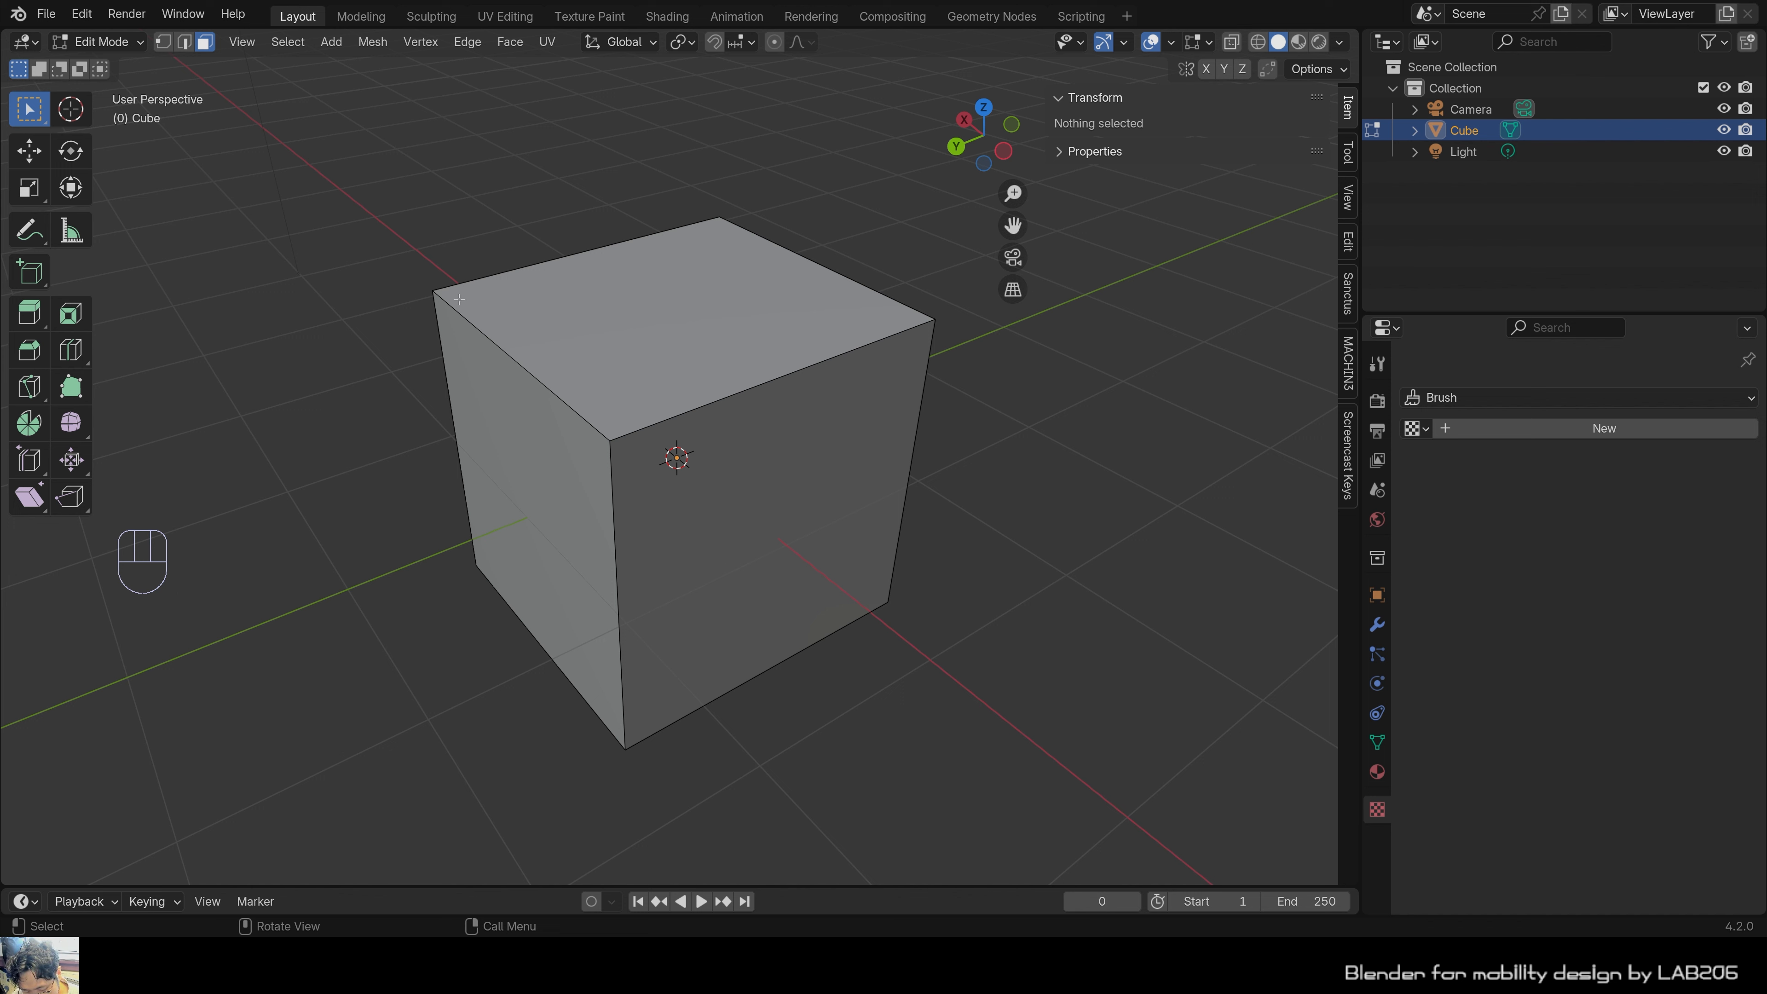
Cycle through the vertex, edge and face select modes, finishing in edge select mode.
key("1")
key("2")
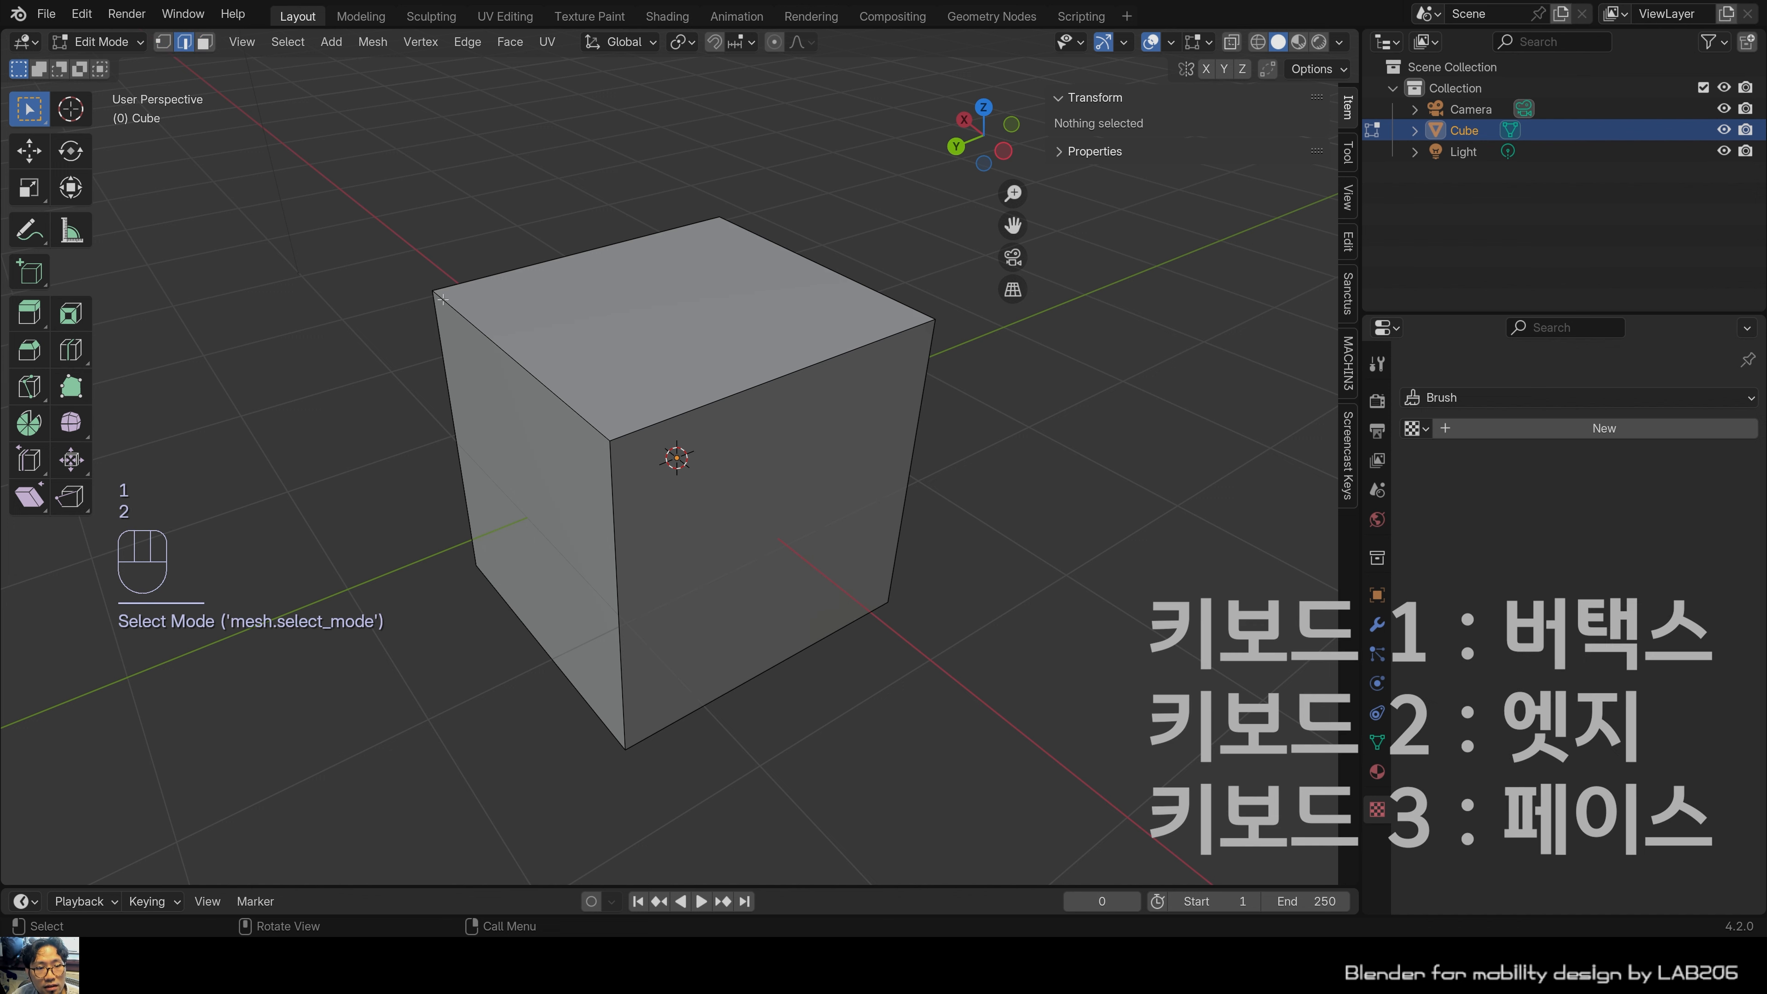
key("3")
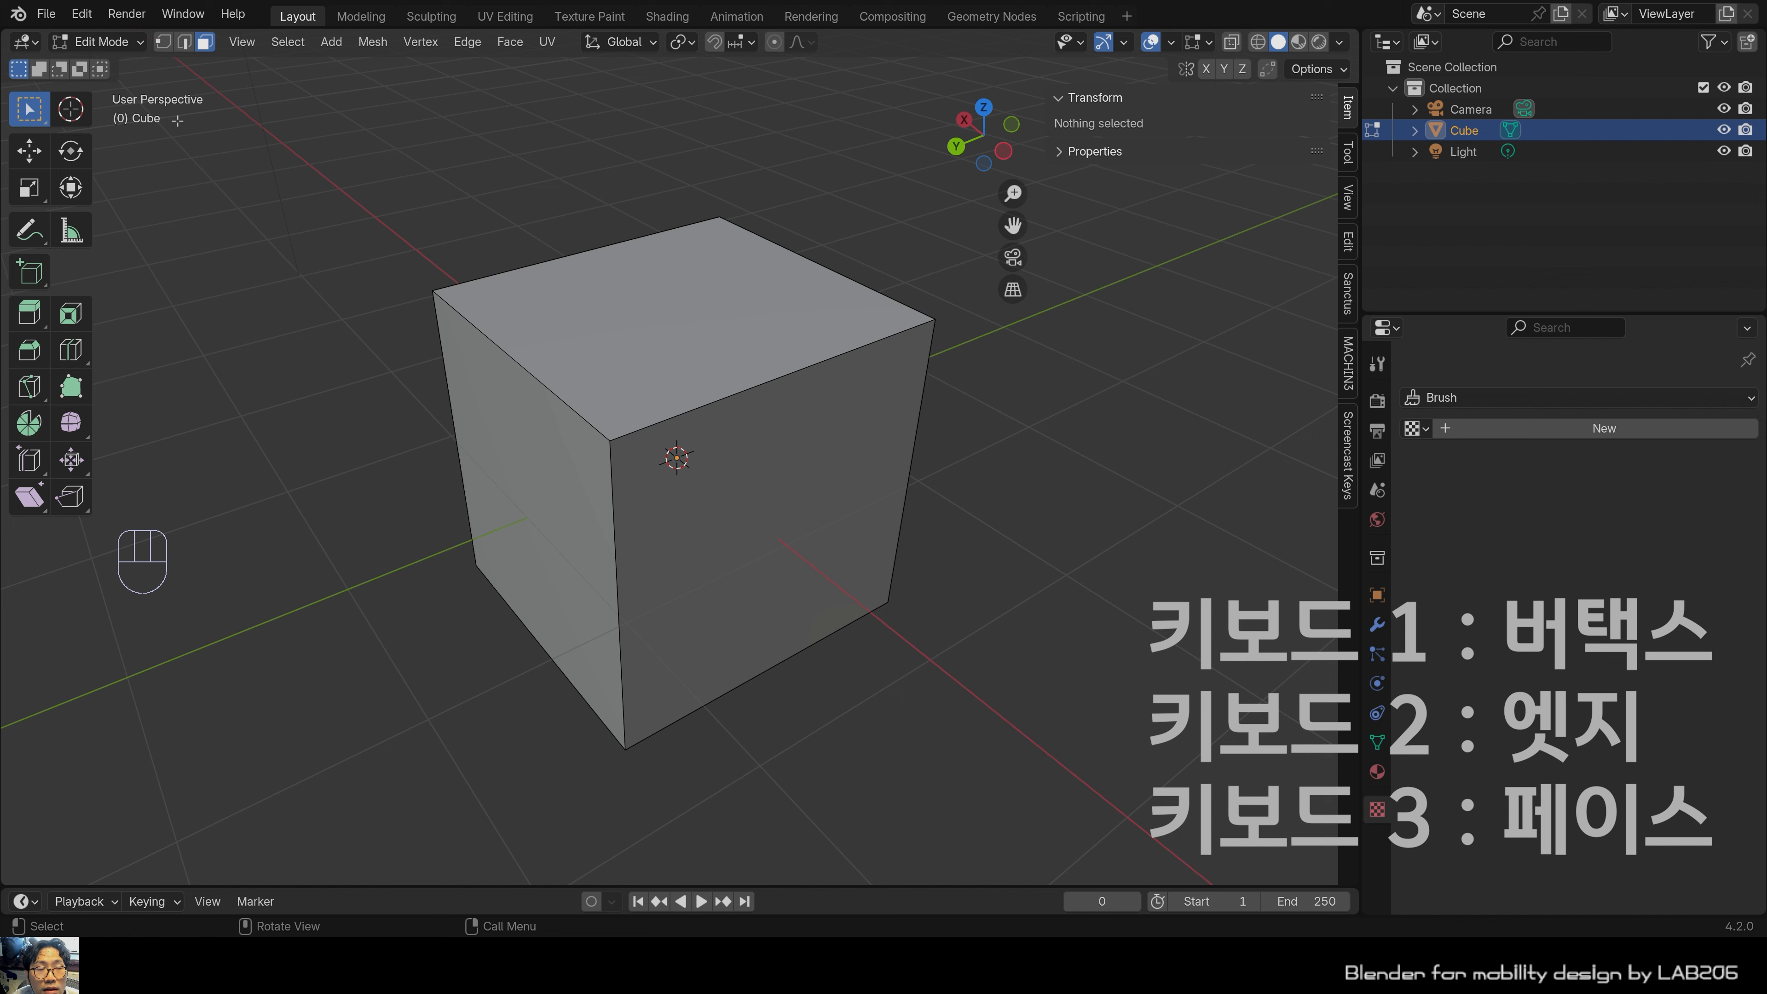
key("1")
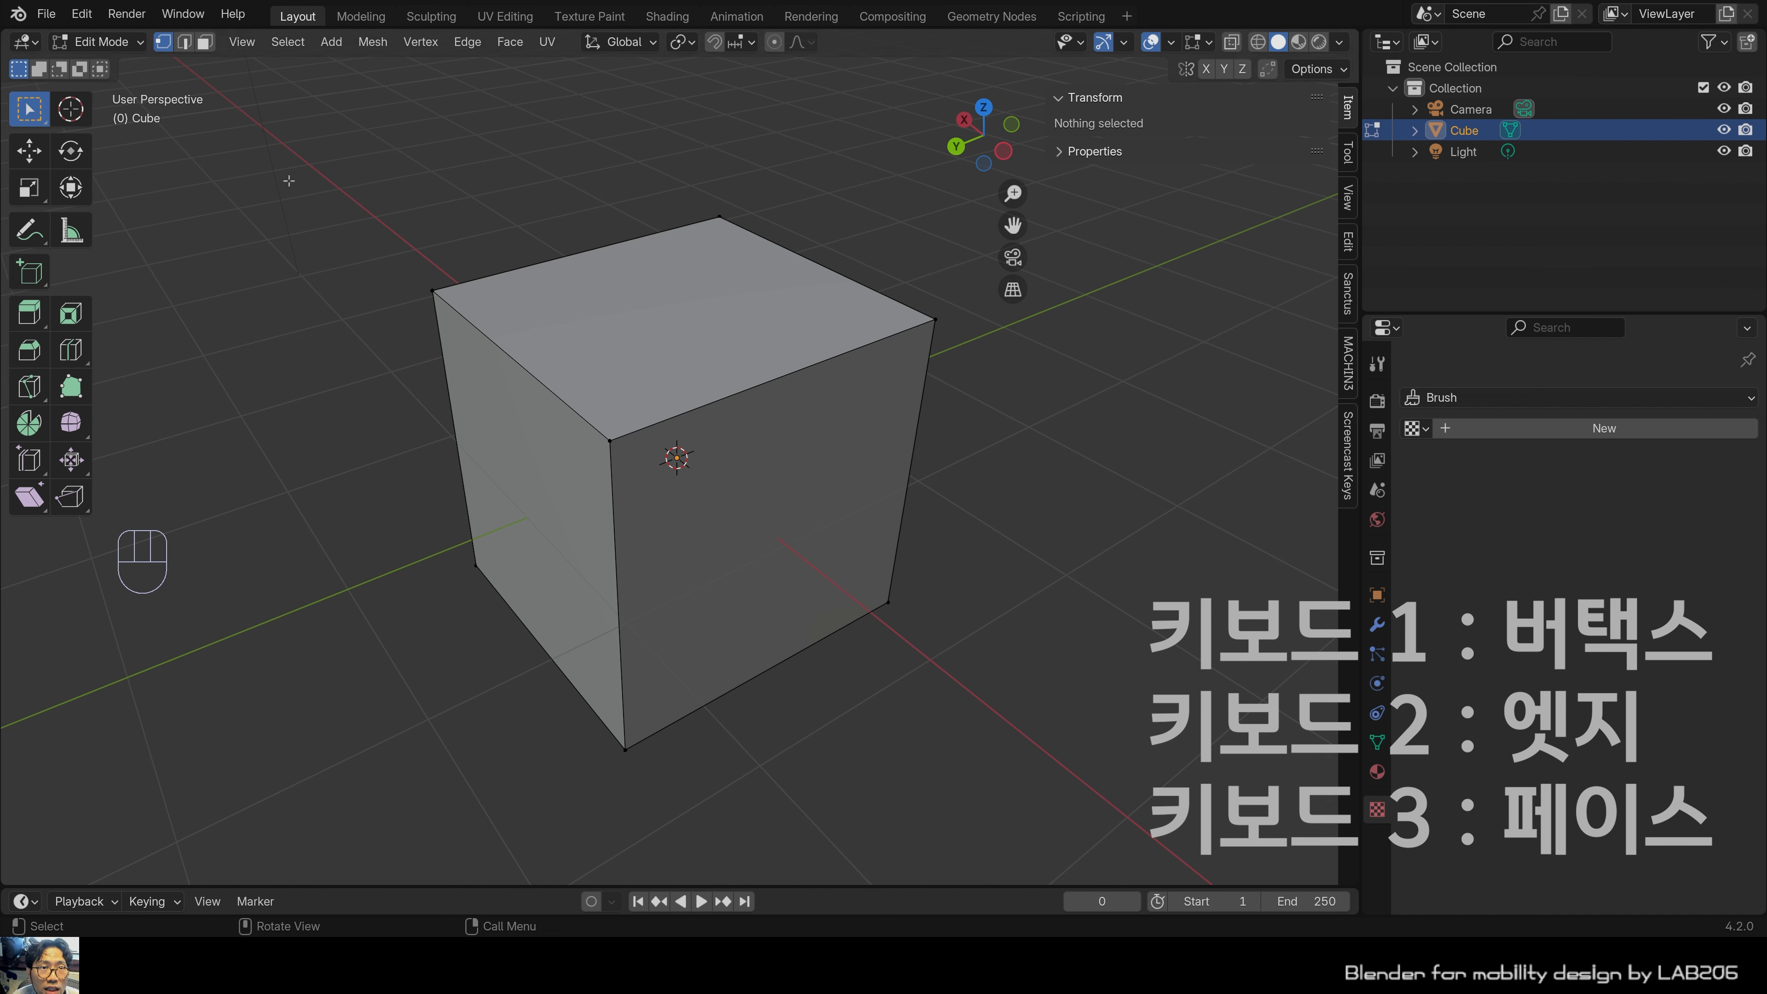
key("2")
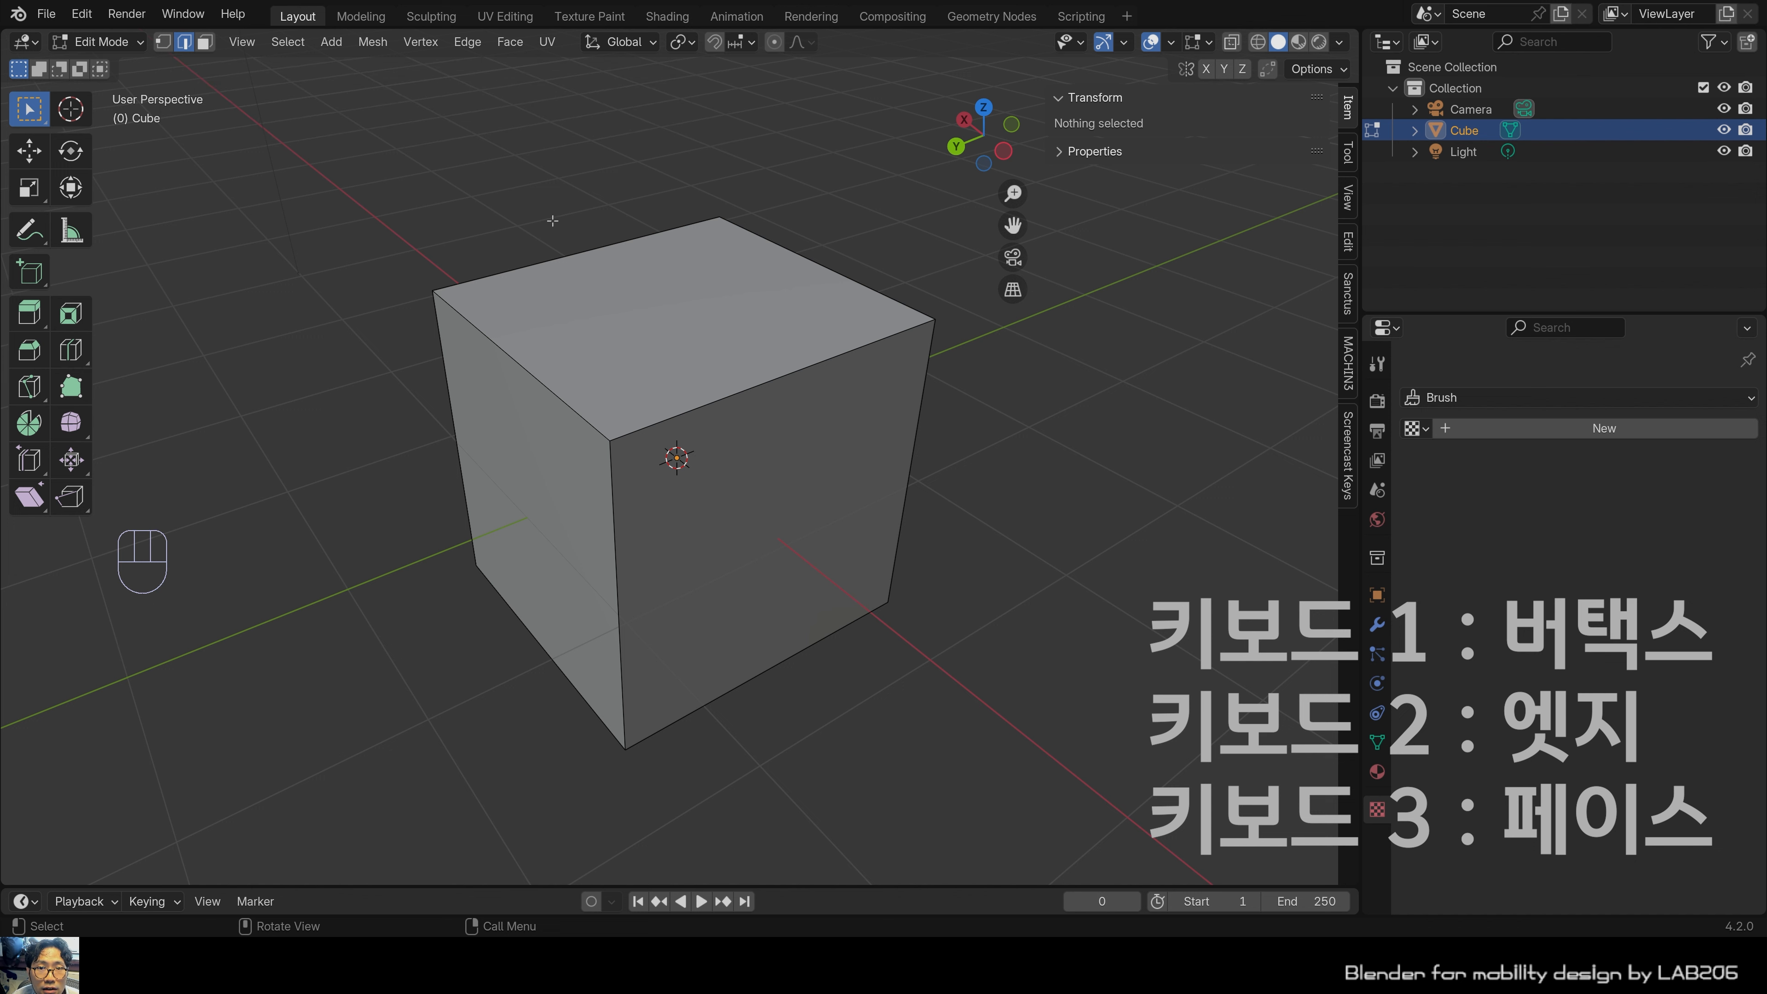
Select edges of the cube's top face one after another, and clear the selection.
left_click(590, 234)
left_click(590, 233)
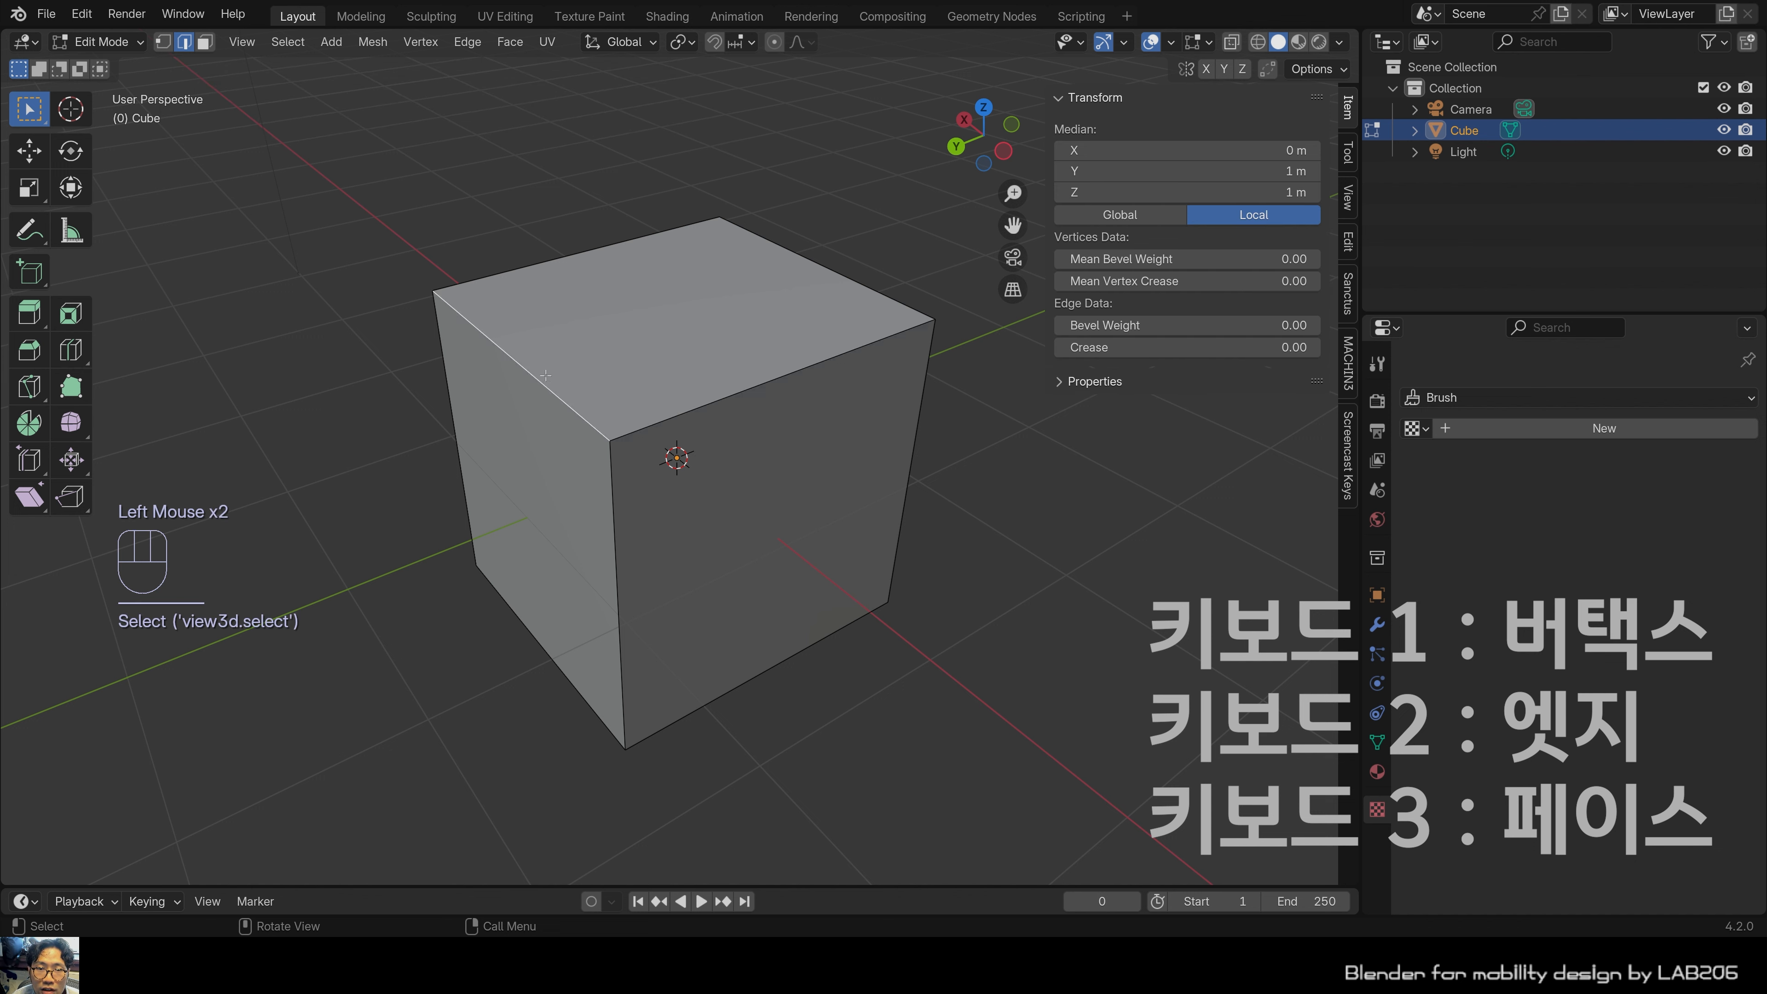
left_click(590, 233)
left_click(222, 94)
left_click(222, 94)
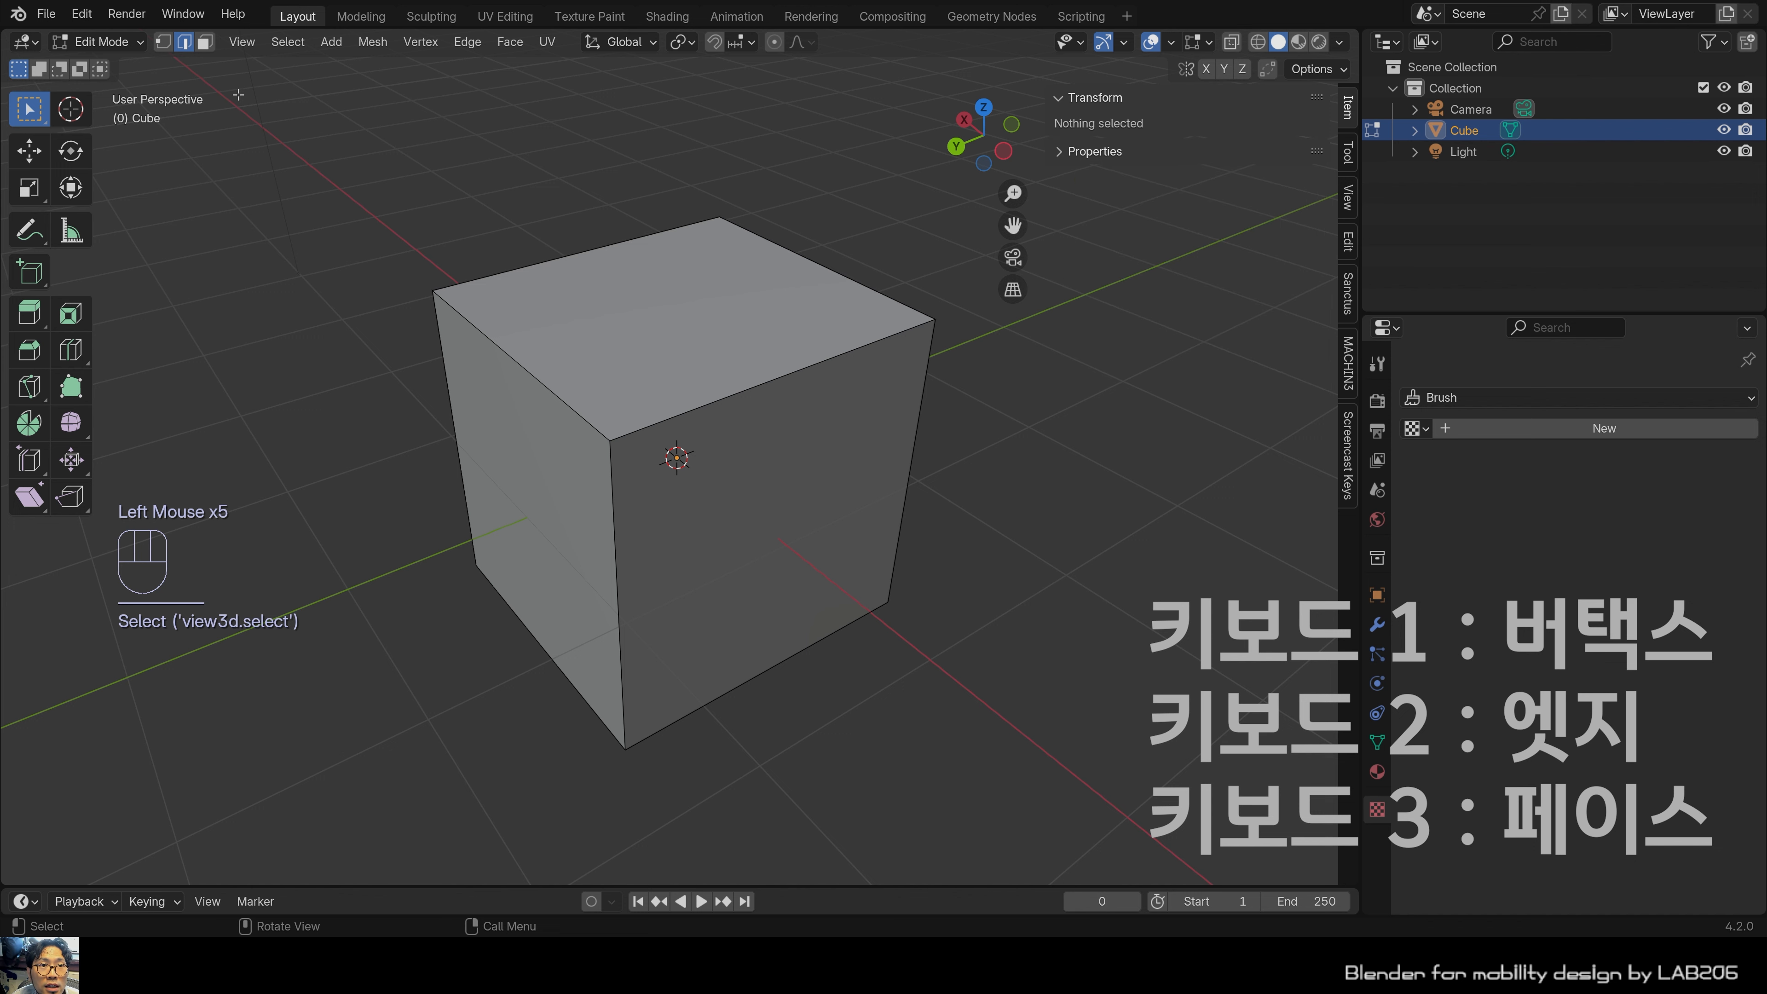
Switch to face select mode and pick the cube's top face and two visible side faces in turn.
key("3")
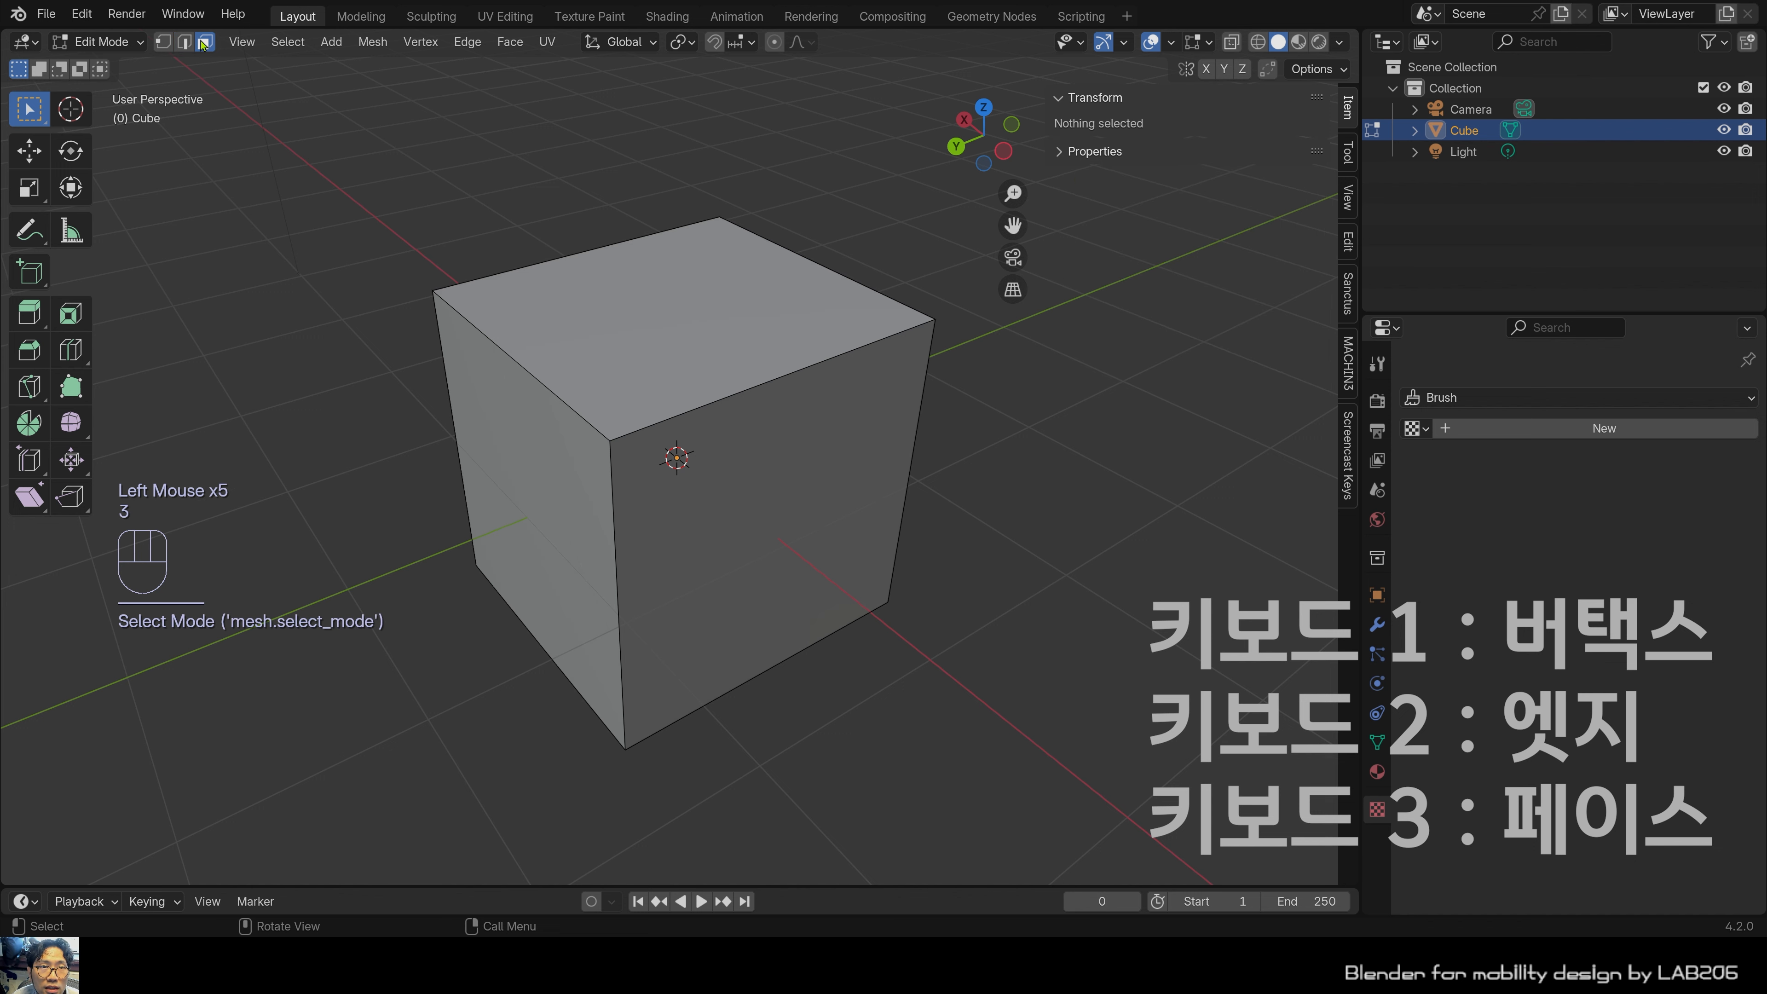
left_click(682, 334)
left_click(581, 547)
left_click(580, 547)
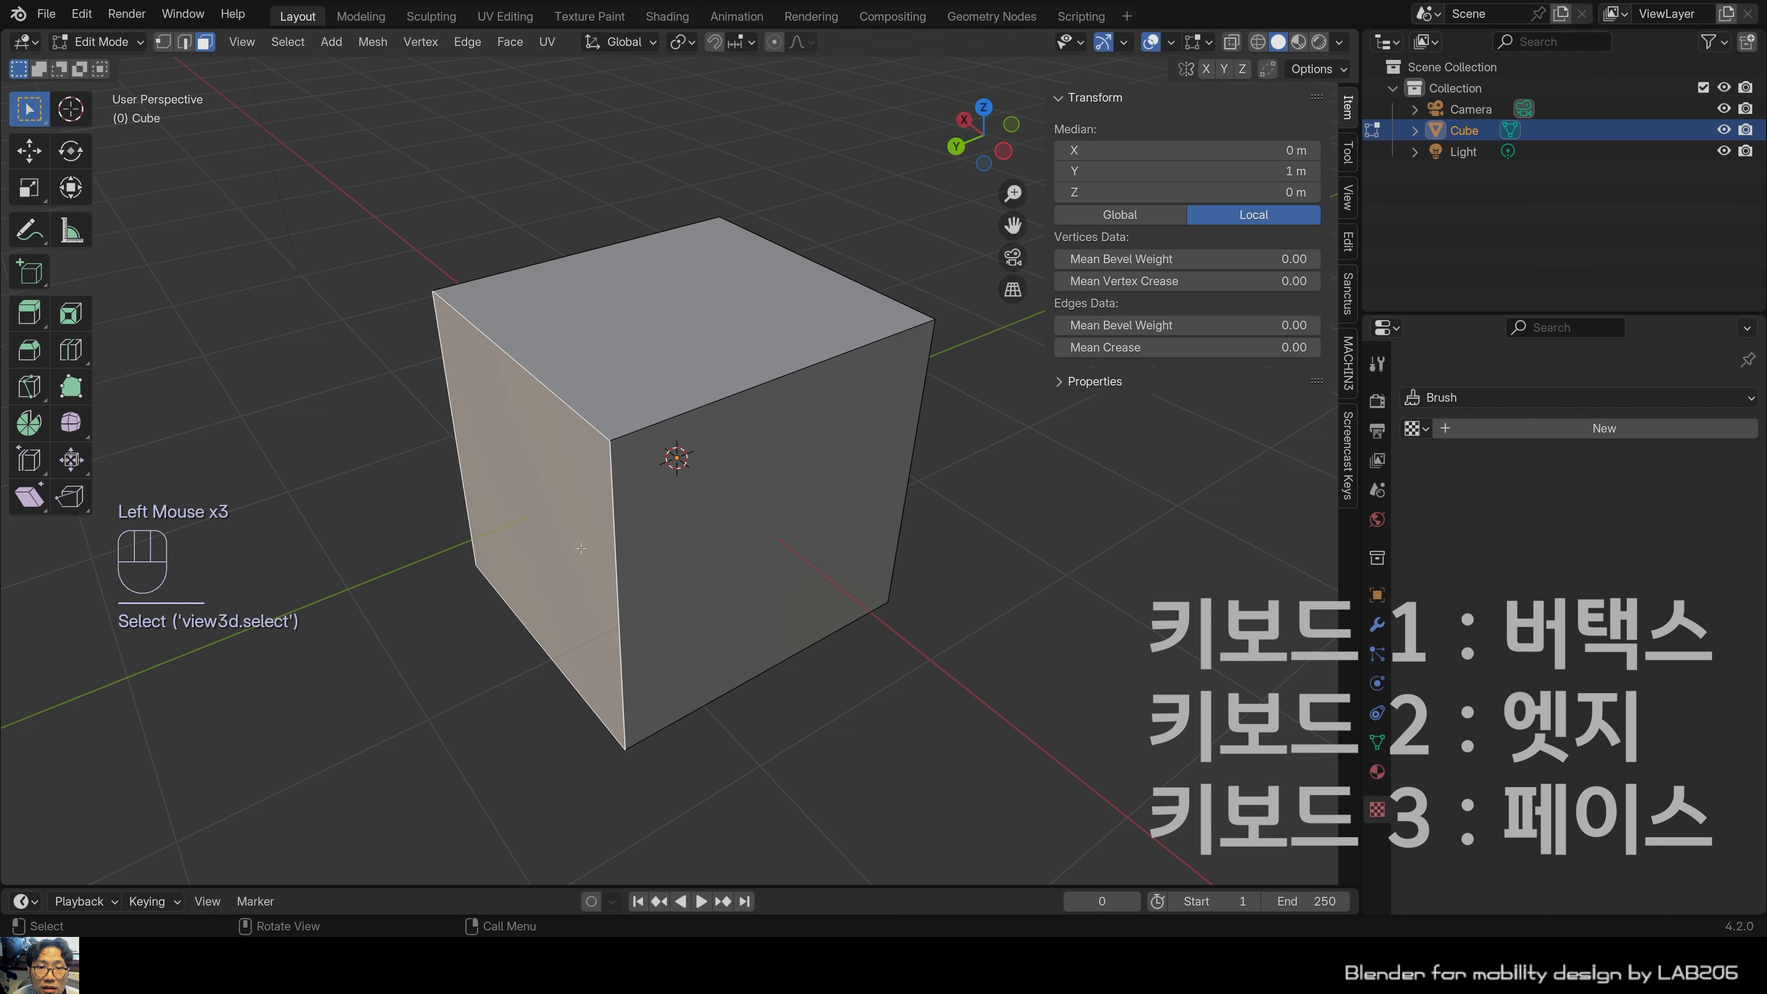
middle_click(580, 547)
left_click(800, 501)
left_click(800, 501)
Select more of the cube's faces one at a time from different viewing angles.
middle_click_drag(800, 501, 675, 377)
left_click(619, 410)
left_click(676, 378)
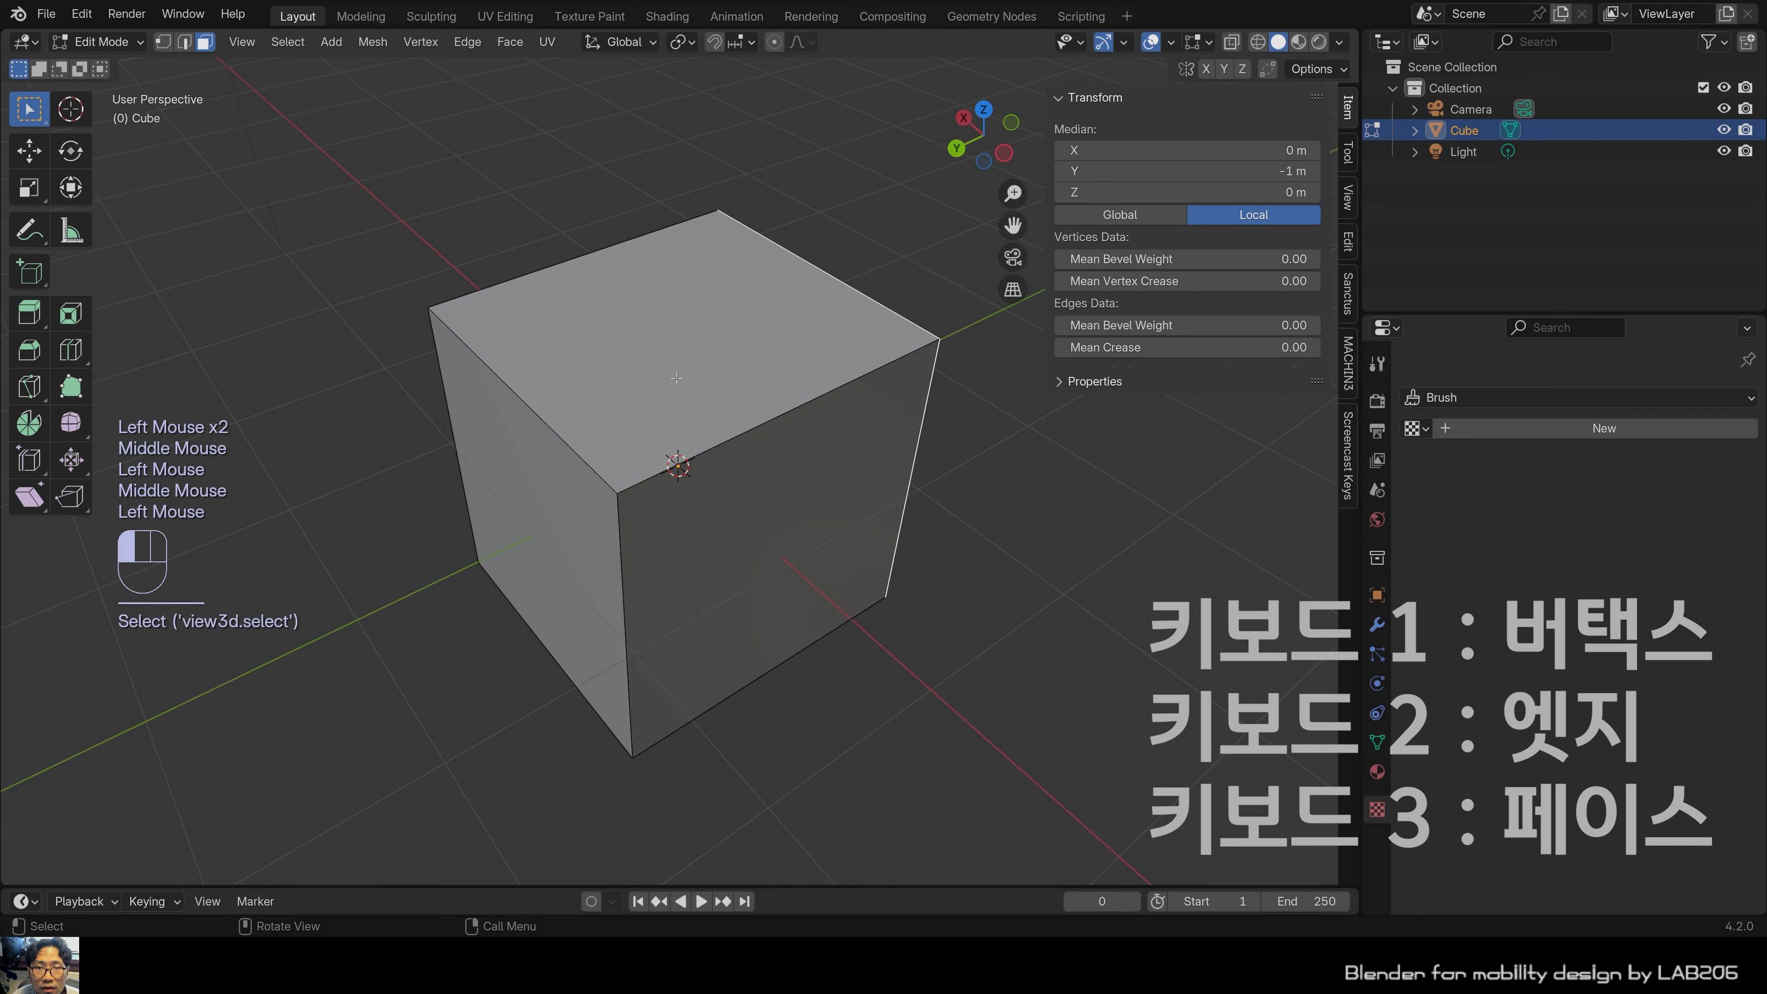
left_click(675, 377)
left_click(765, 501)
middle_click_drag(765, 501, 591, 370)
left_click(579, 344)
middle_click_drag(523, 285, 666, 399)
left_click(644, 322)
Try picking an edge in edge select mode, and switch to vertex select mode to select the cube's nearest top corner.
key("2")
left_click(647, 366)
key("1")
left_click(666, 402)
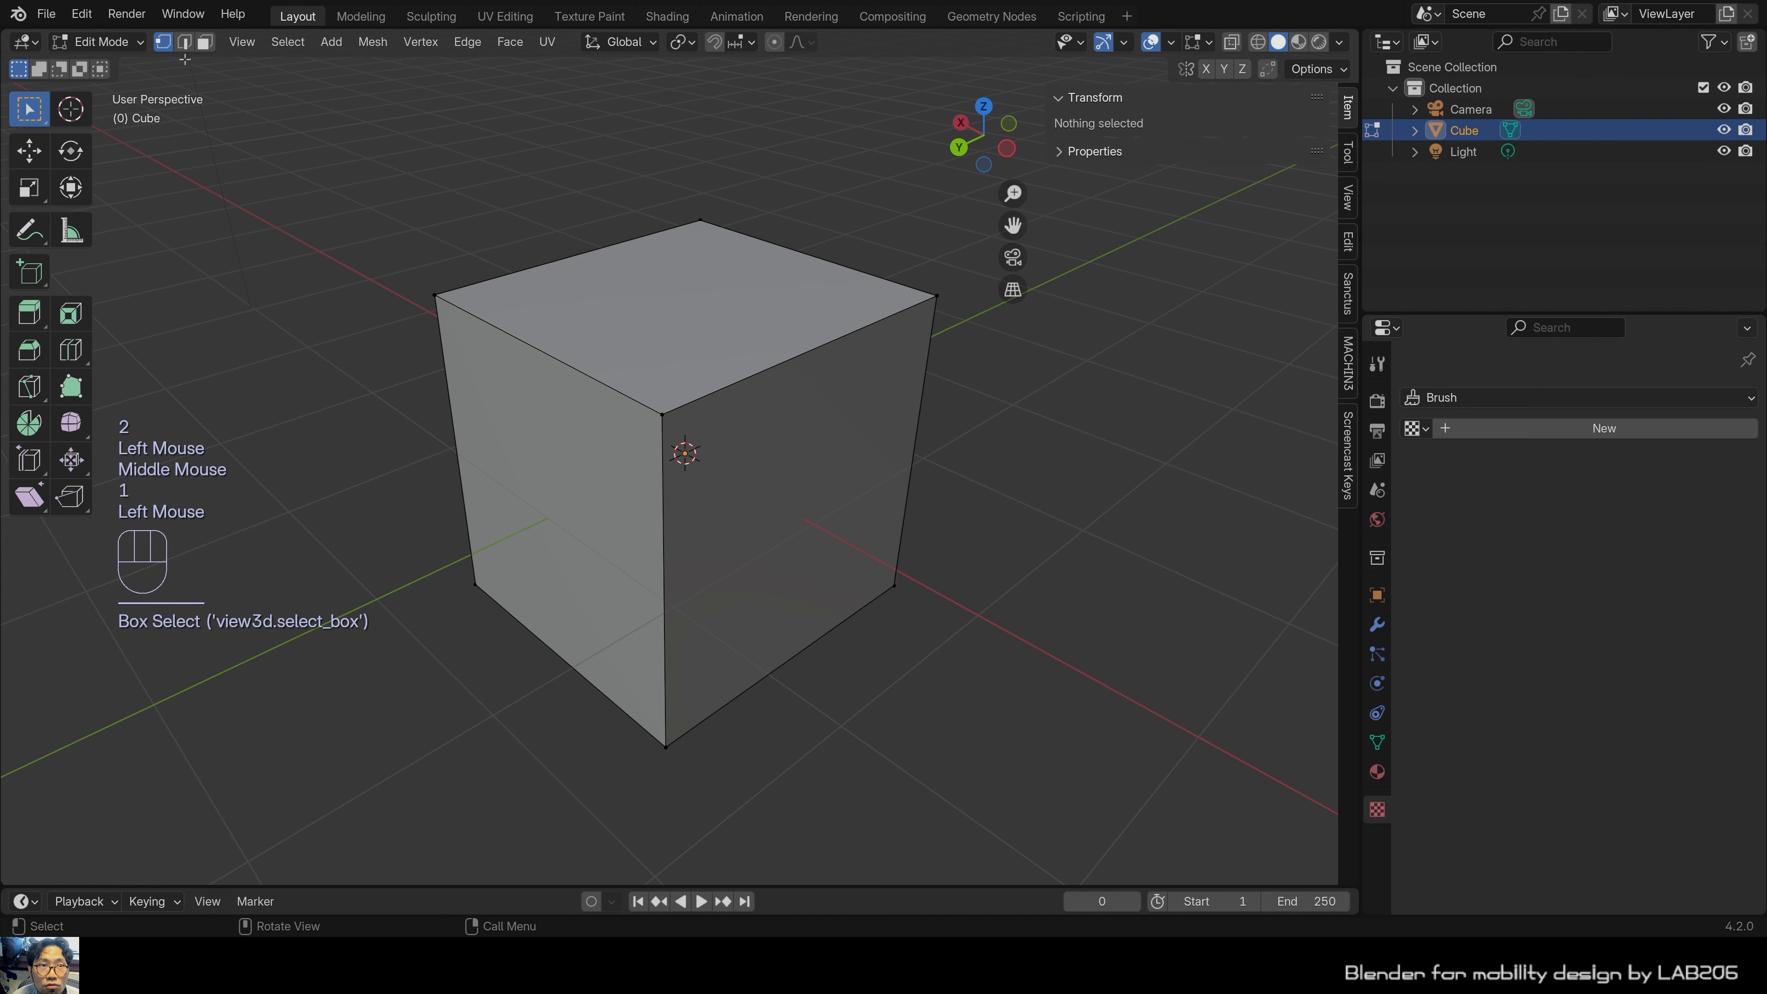
left_click(664, 422)
scroll(685, 452, "up", 1)
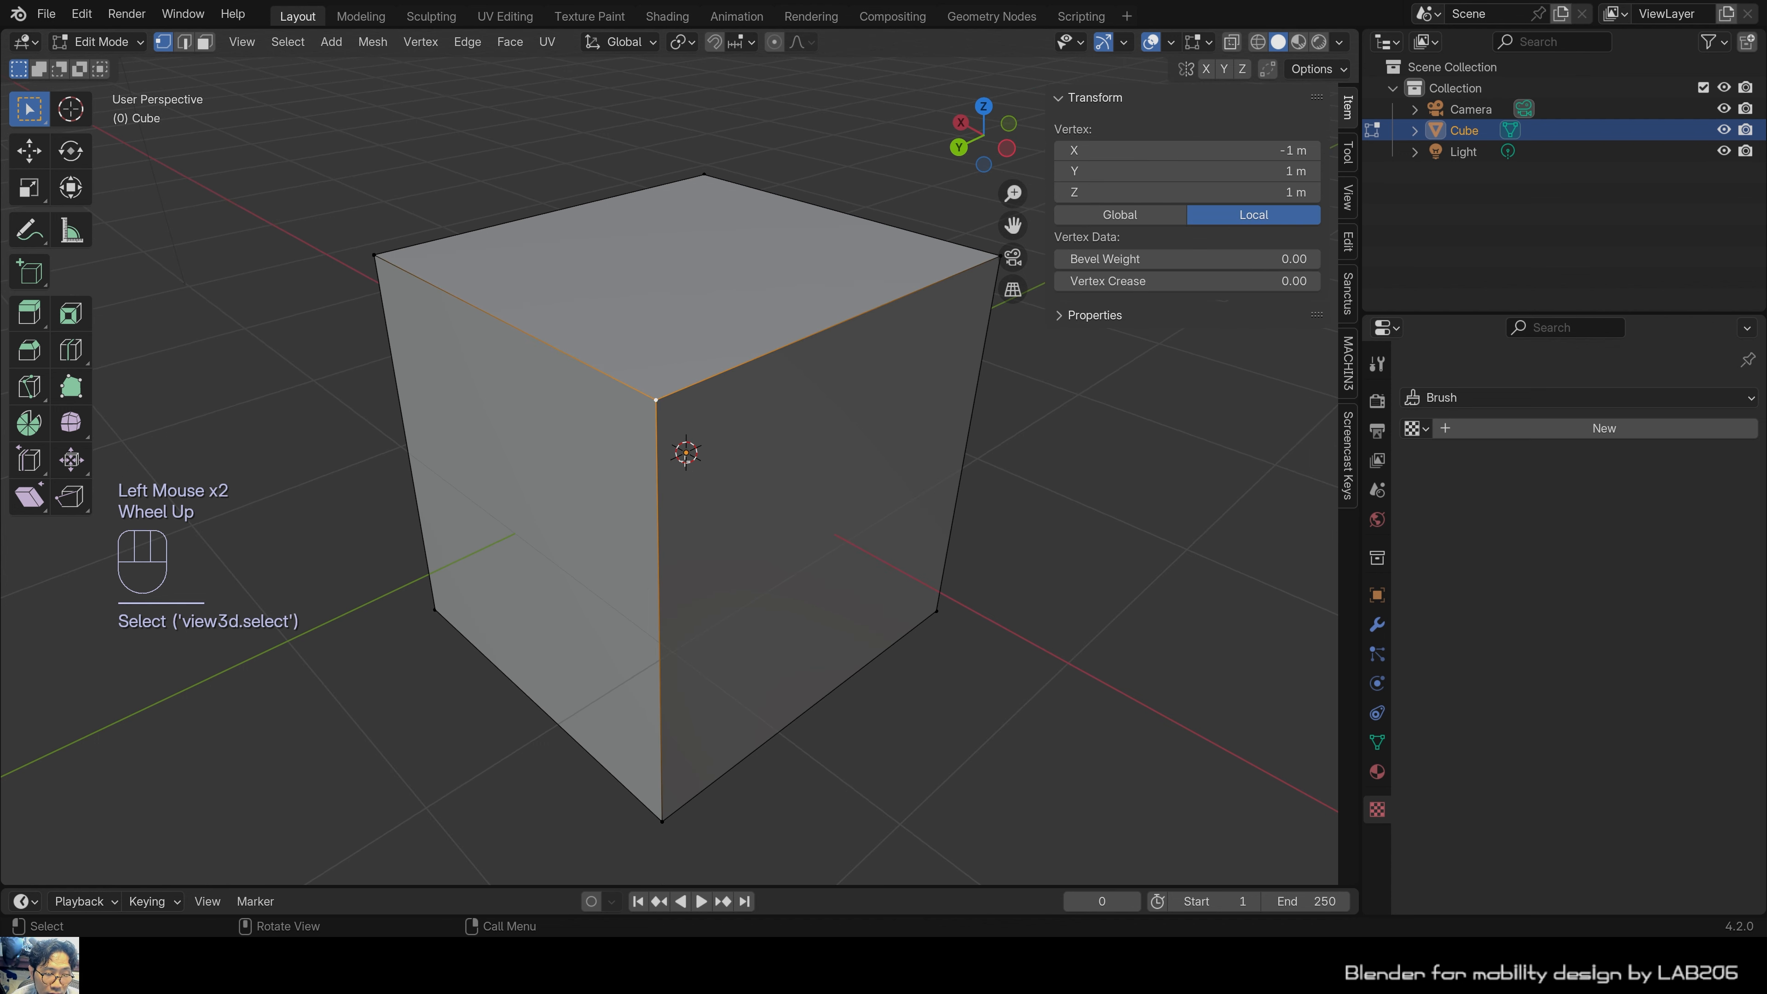
scroll(685, 452, "down", 1)
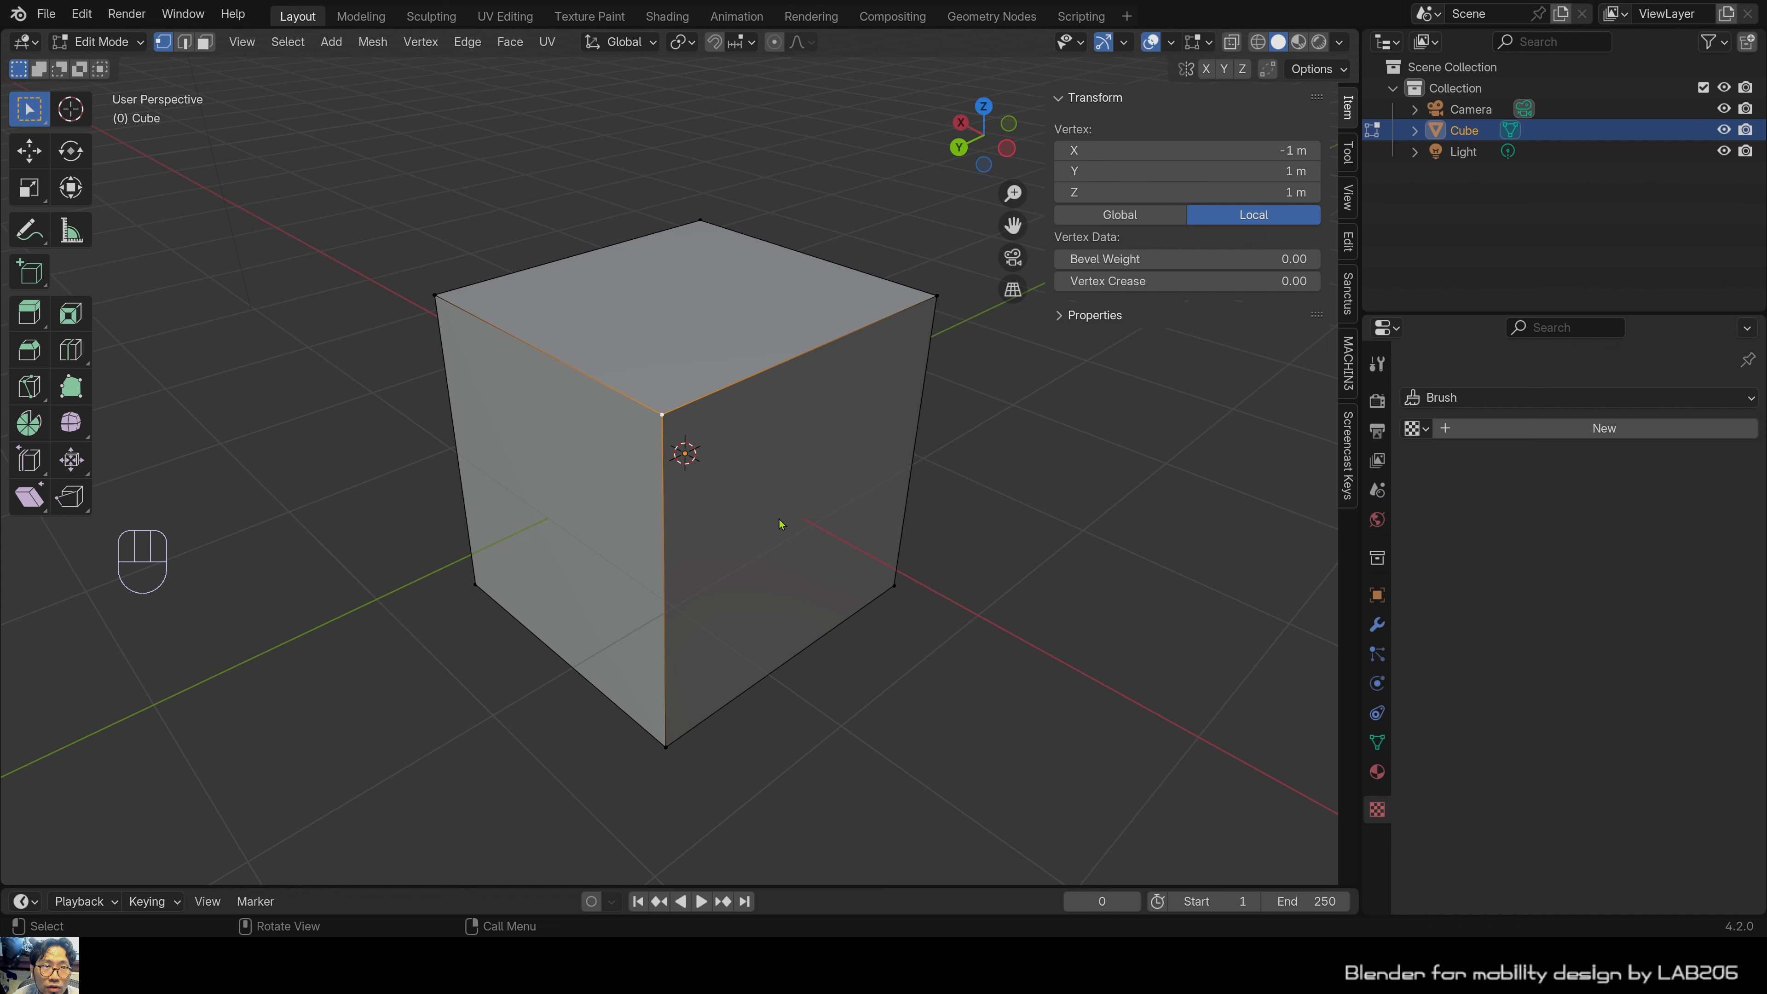
Clear the selection in vertex select mode and reselect the same top corner vertex.
middle_click_drag(708, 492, 761, 493)
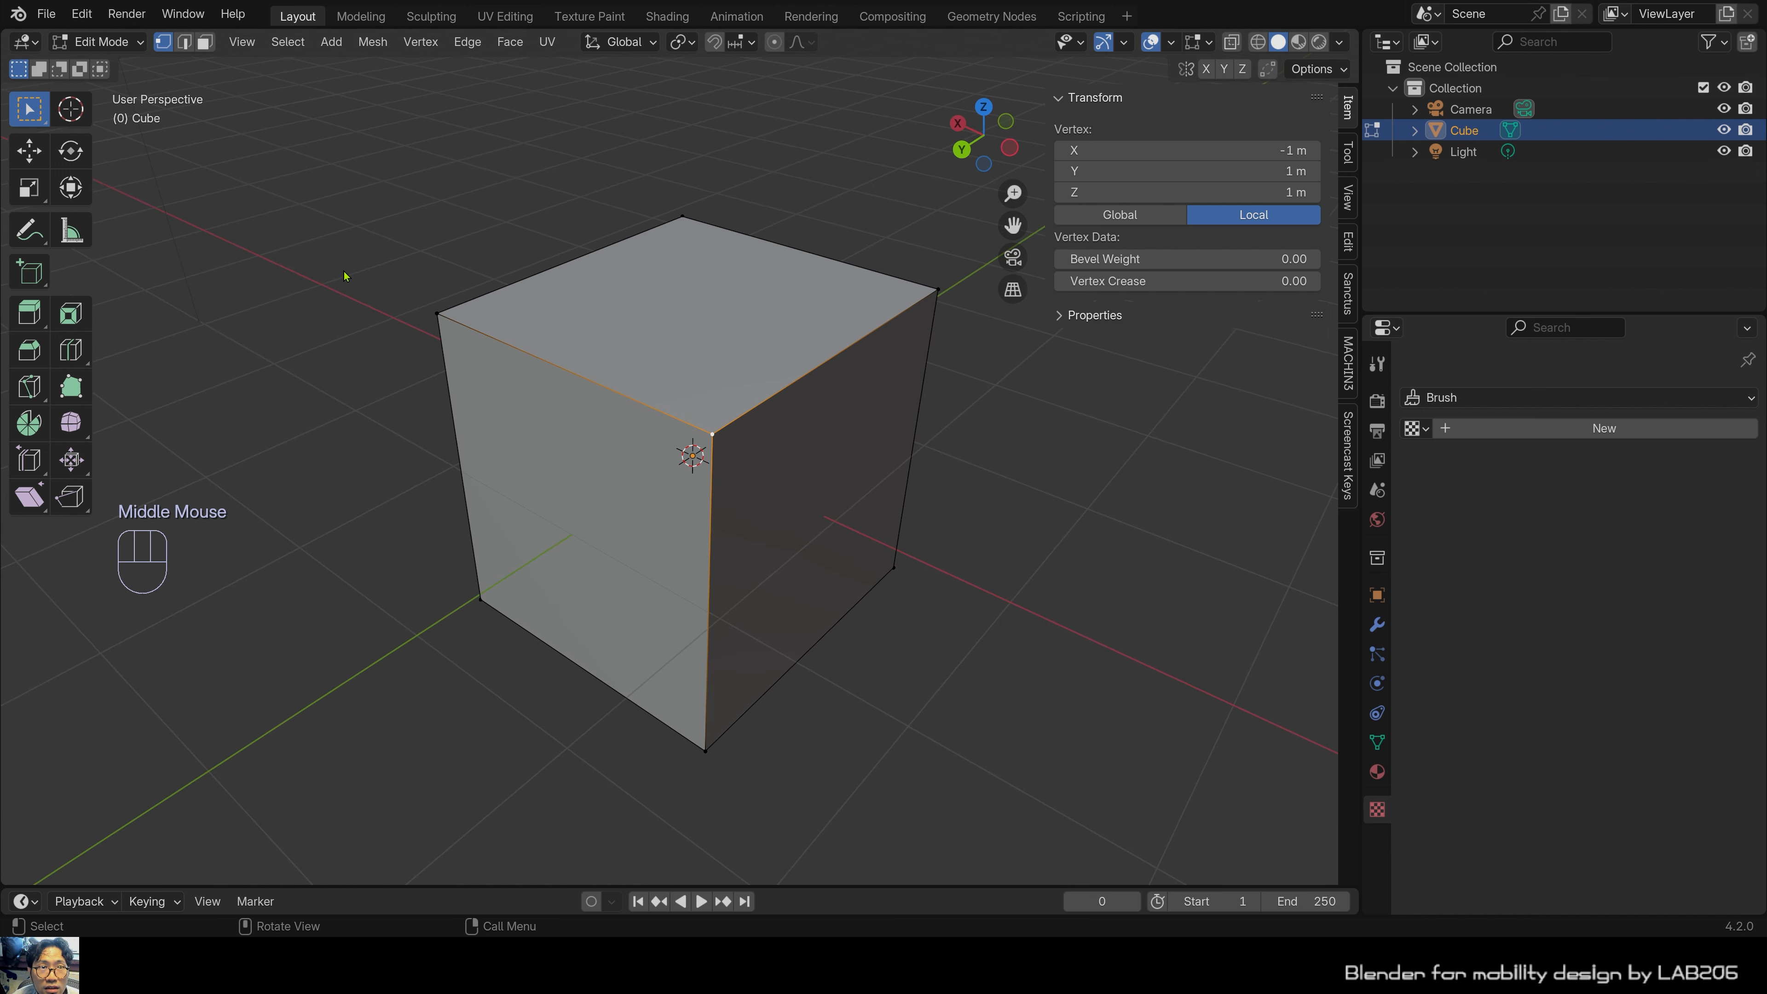
key("1")
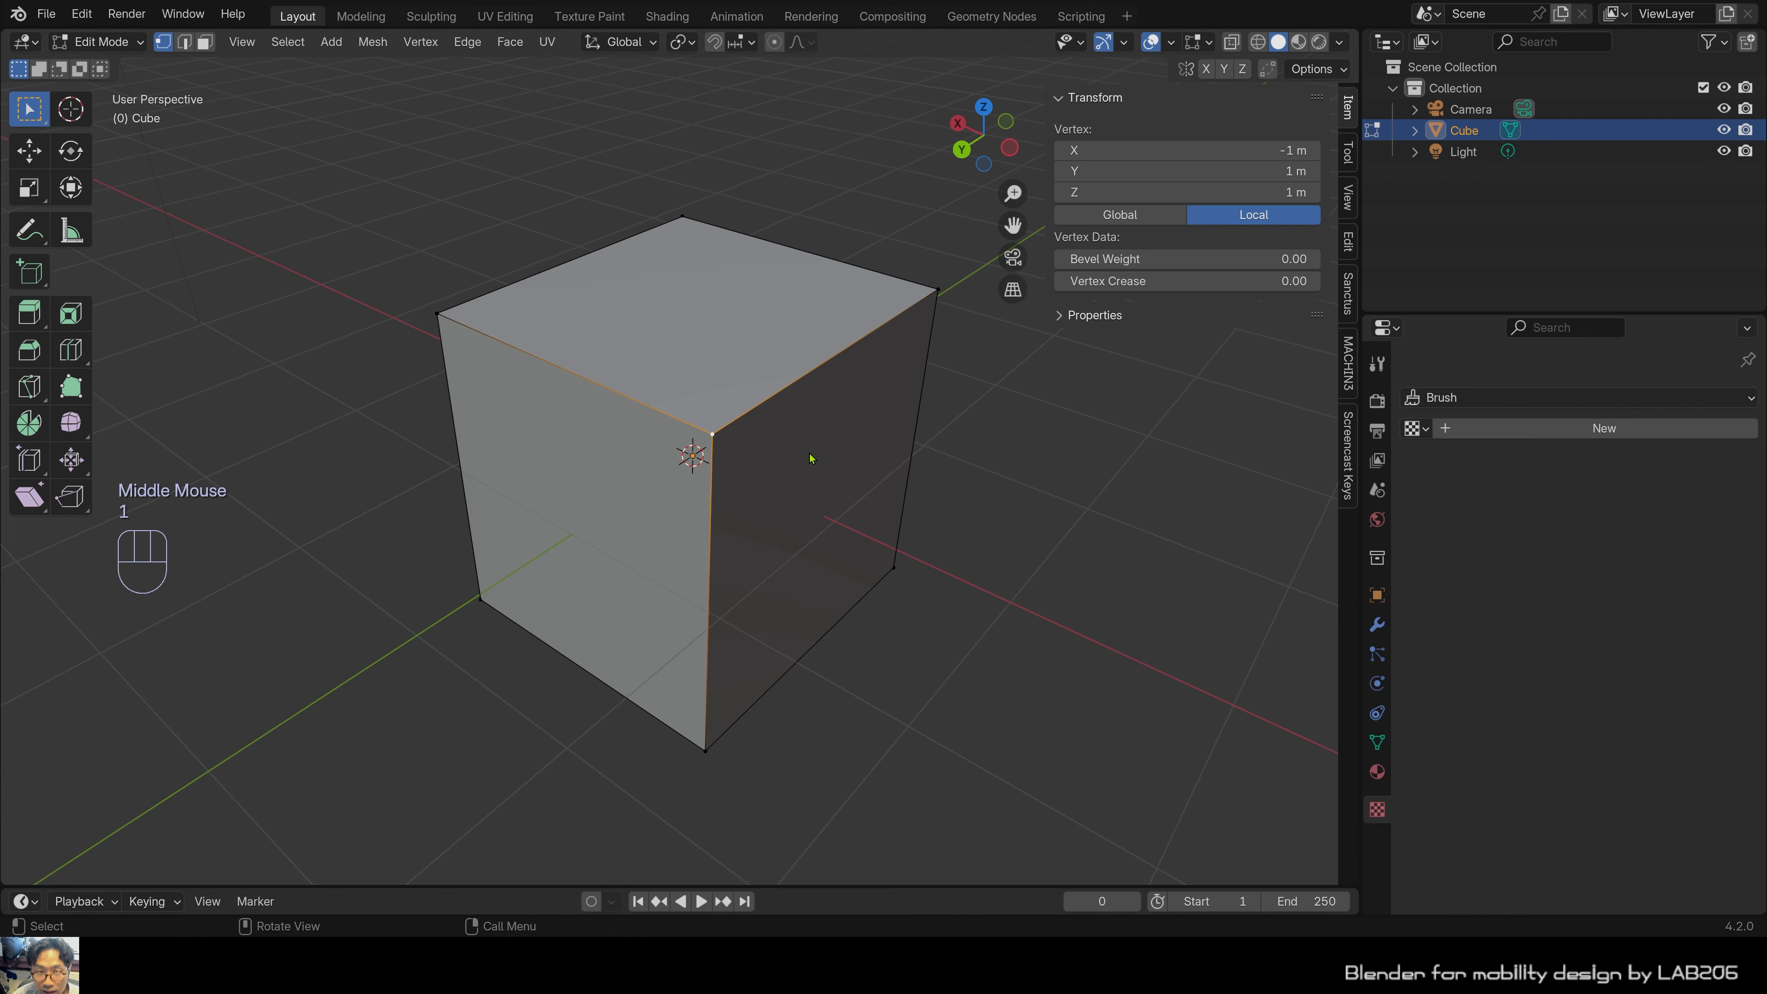
middle_click_drag(720, 427, 779, 423)
scroll(795, 419, "up", 2)
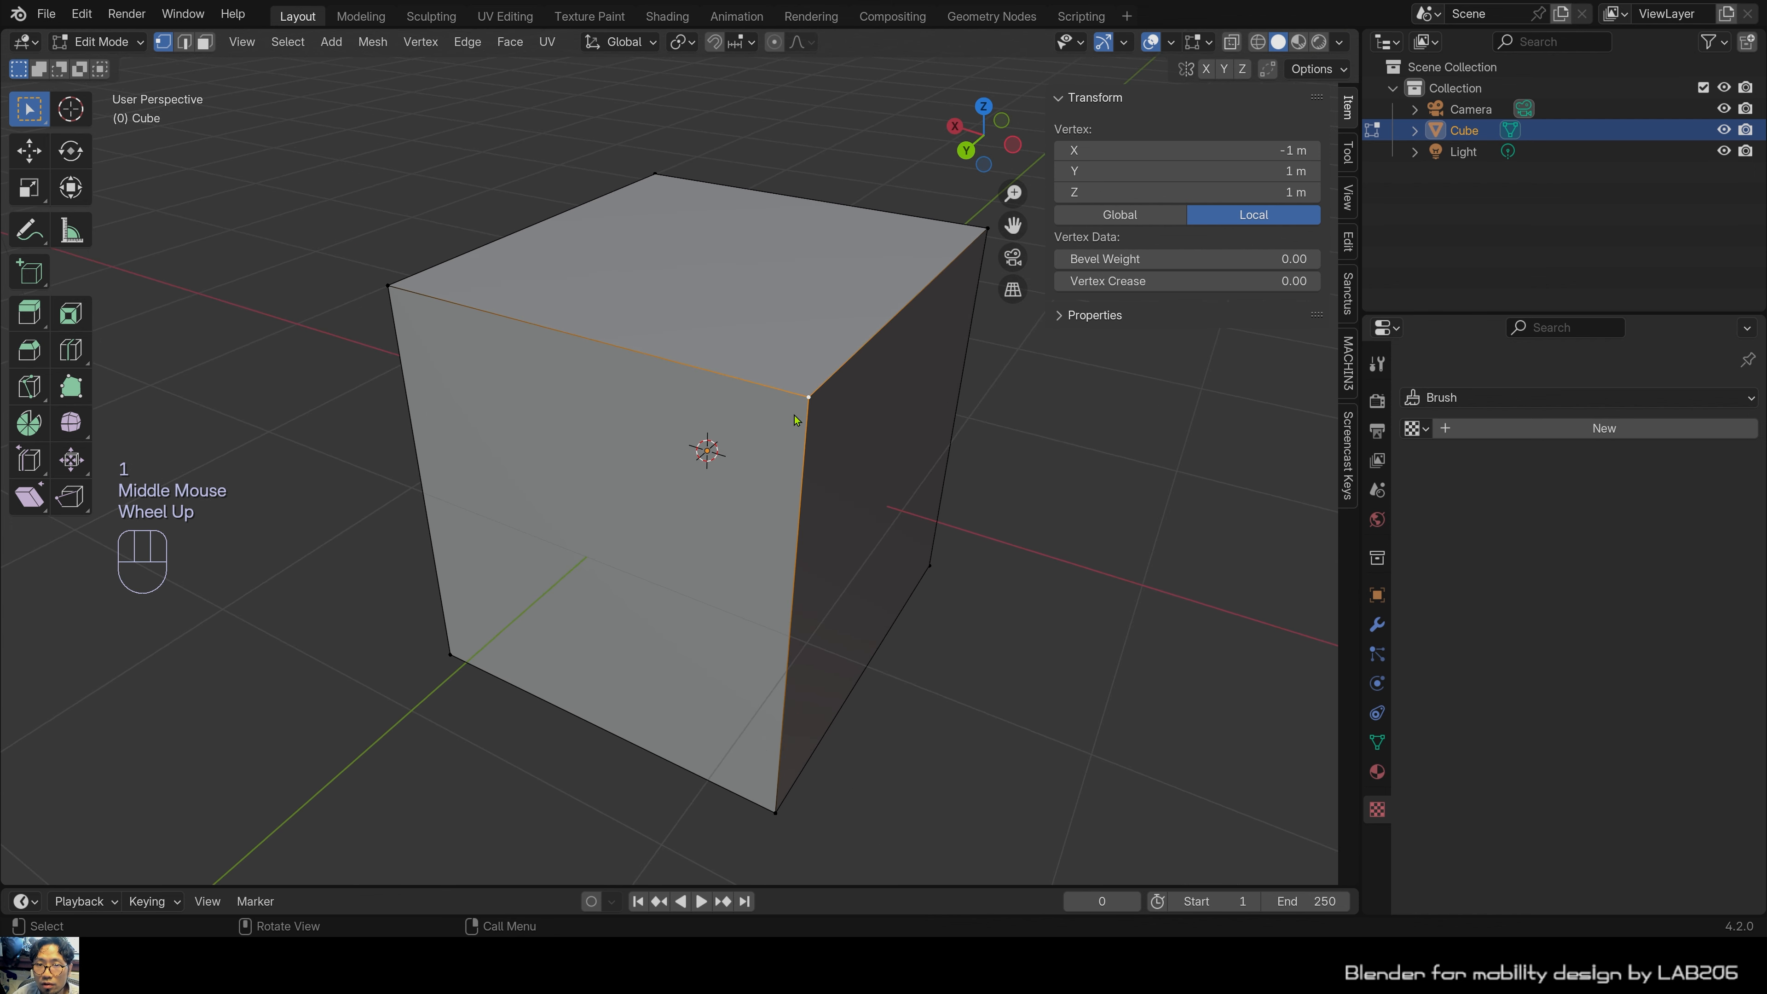
left_click(1041, 427)
left_click(824, 405)
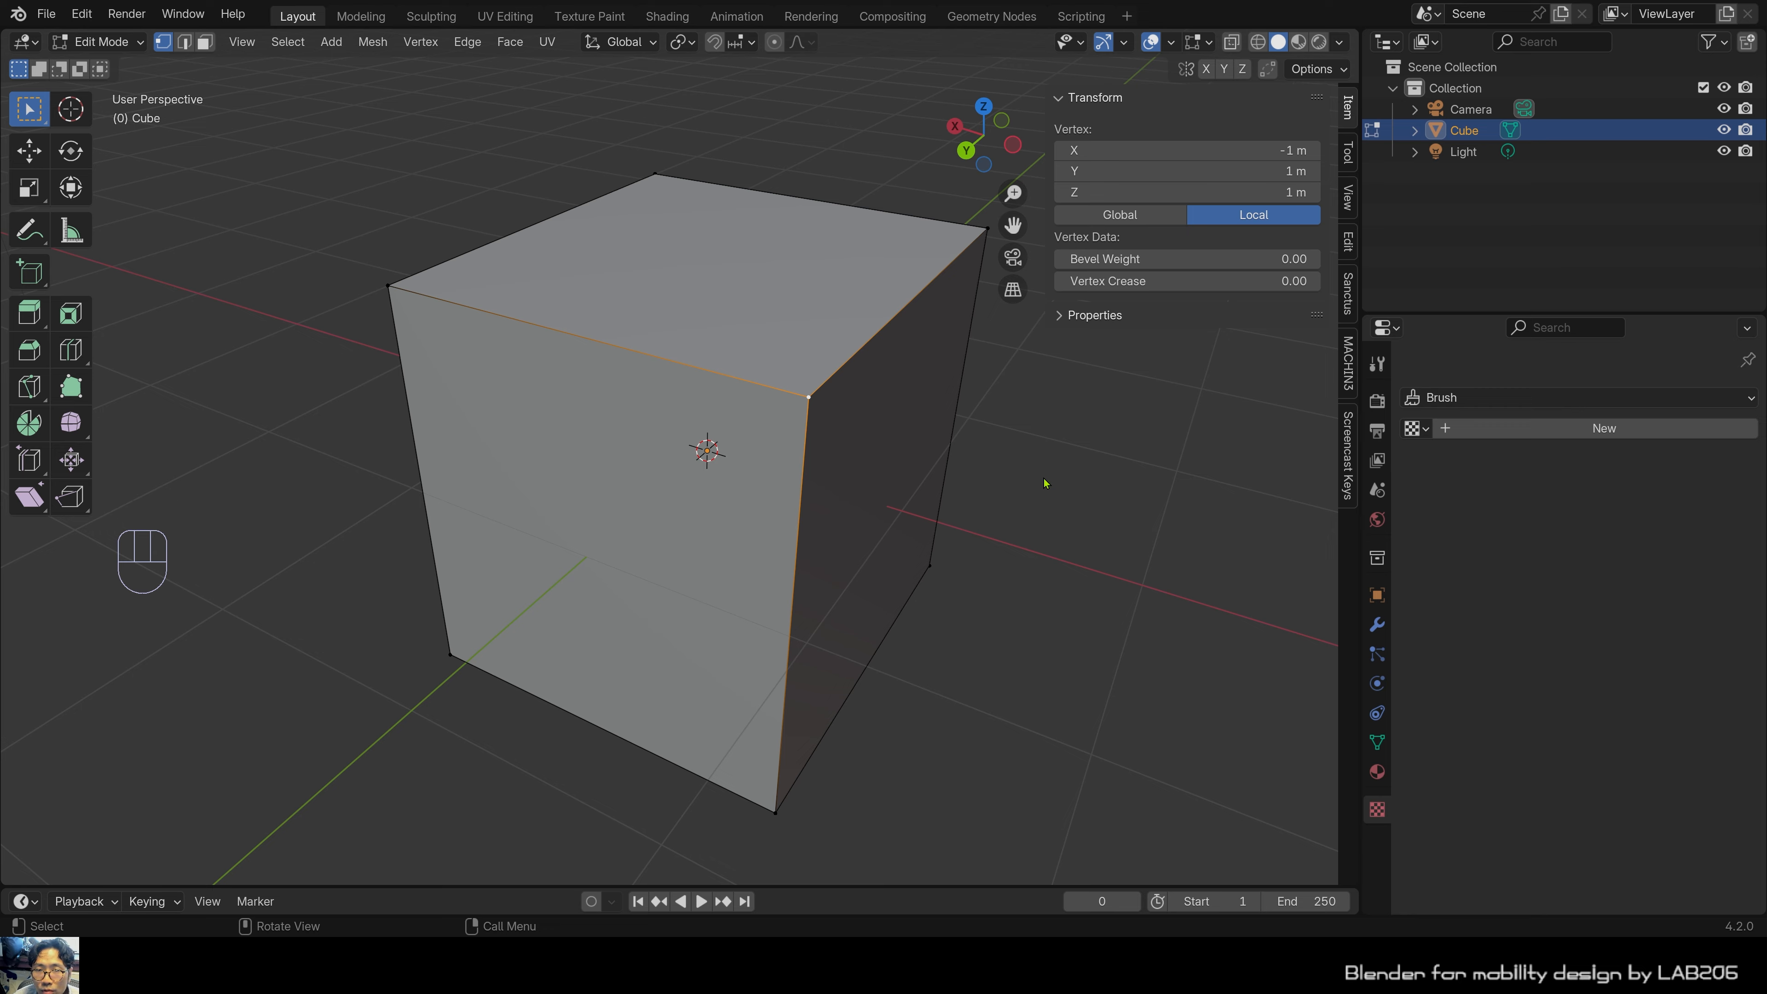
Move the nearest top corner vertex, trying the X and Y axes before lowering it along global Z, and clear the selection.
key("g")
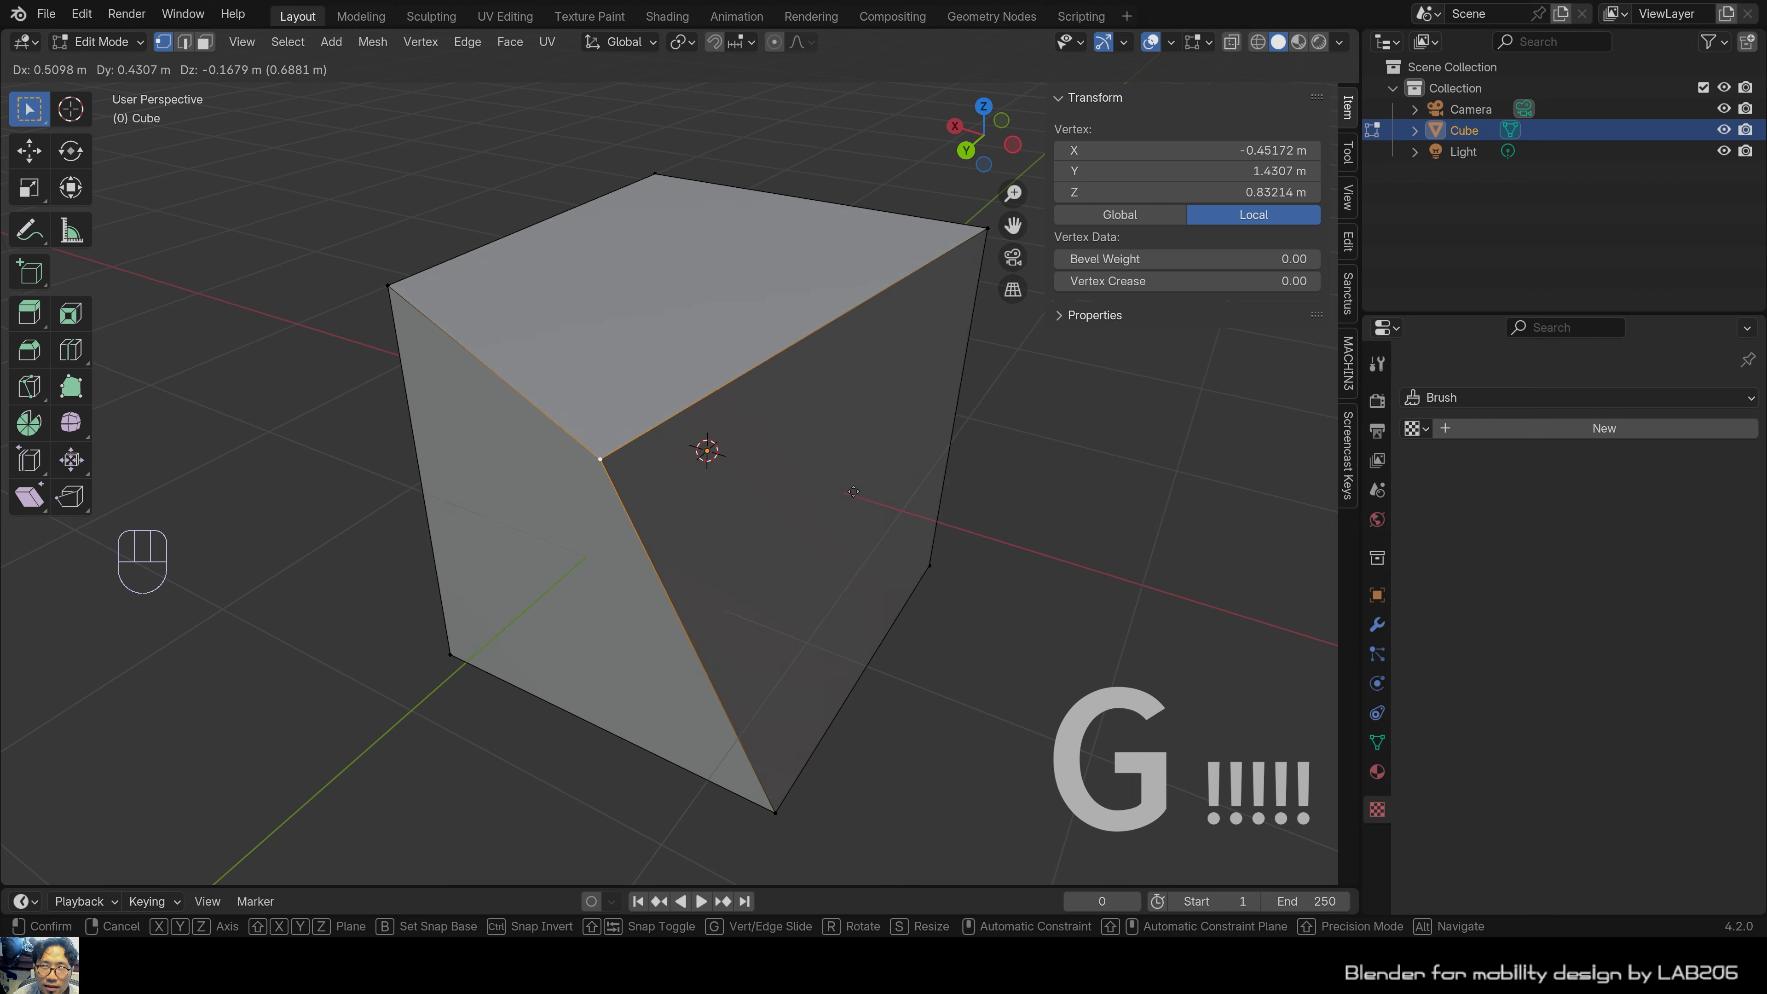
key("x")
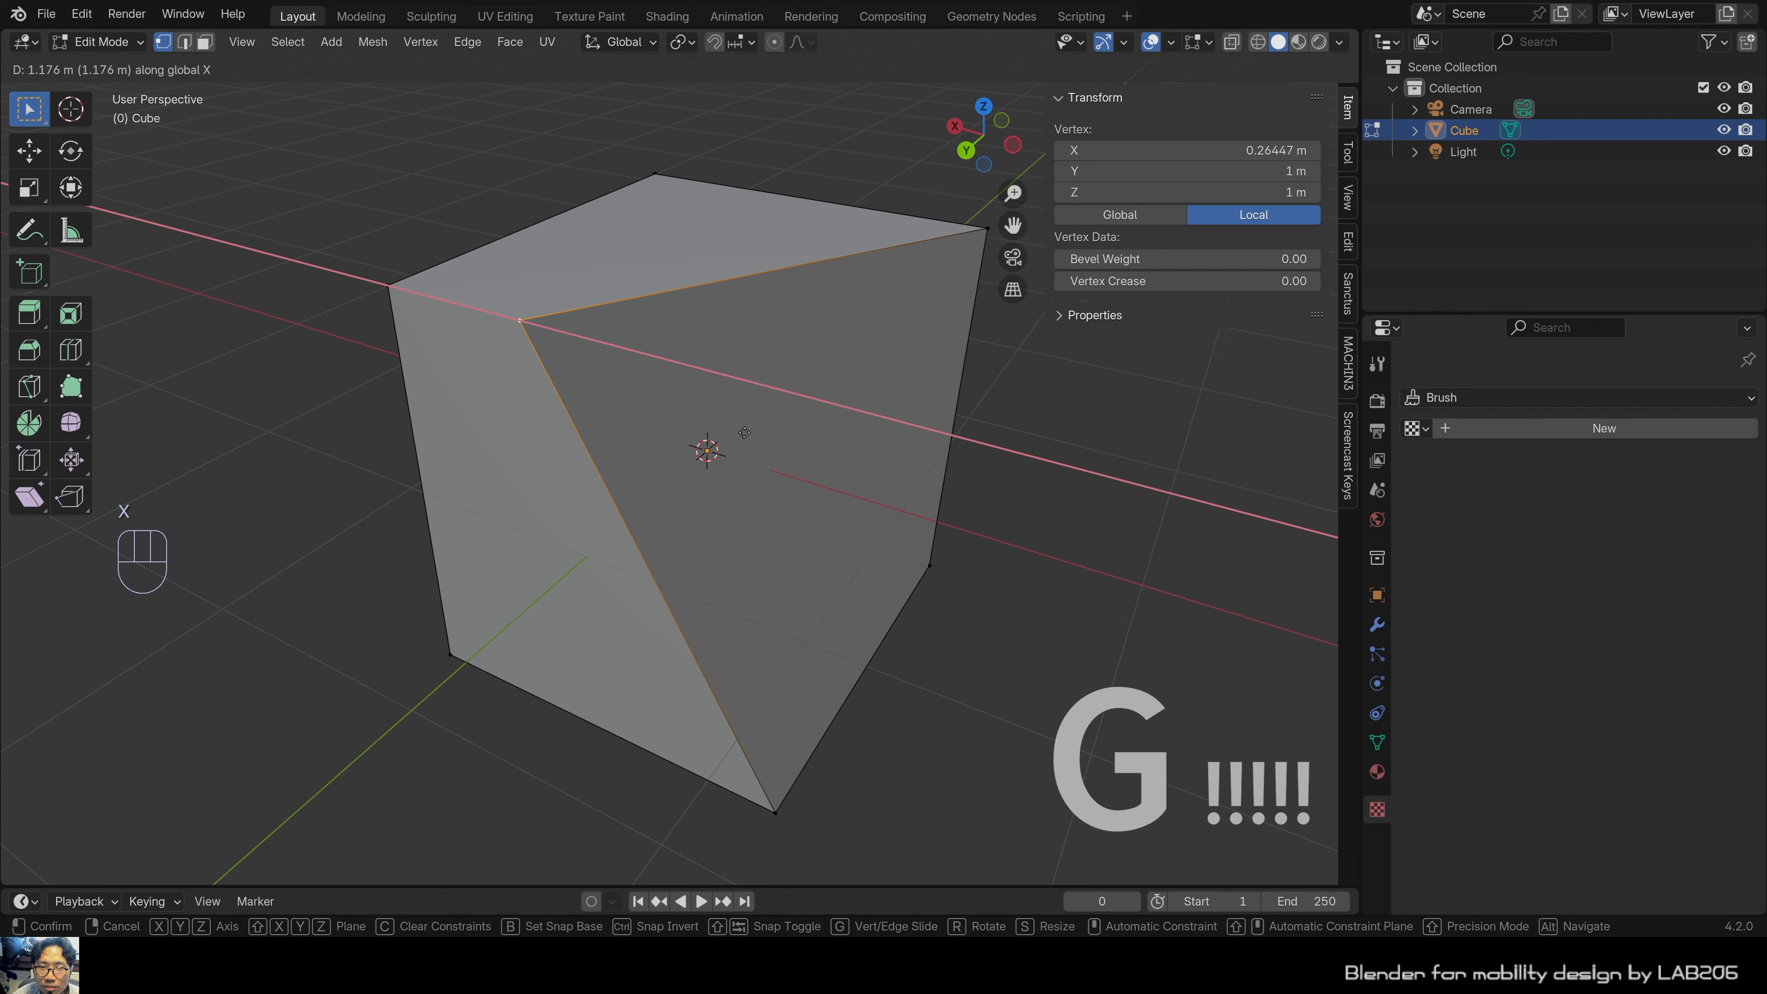
key("y")
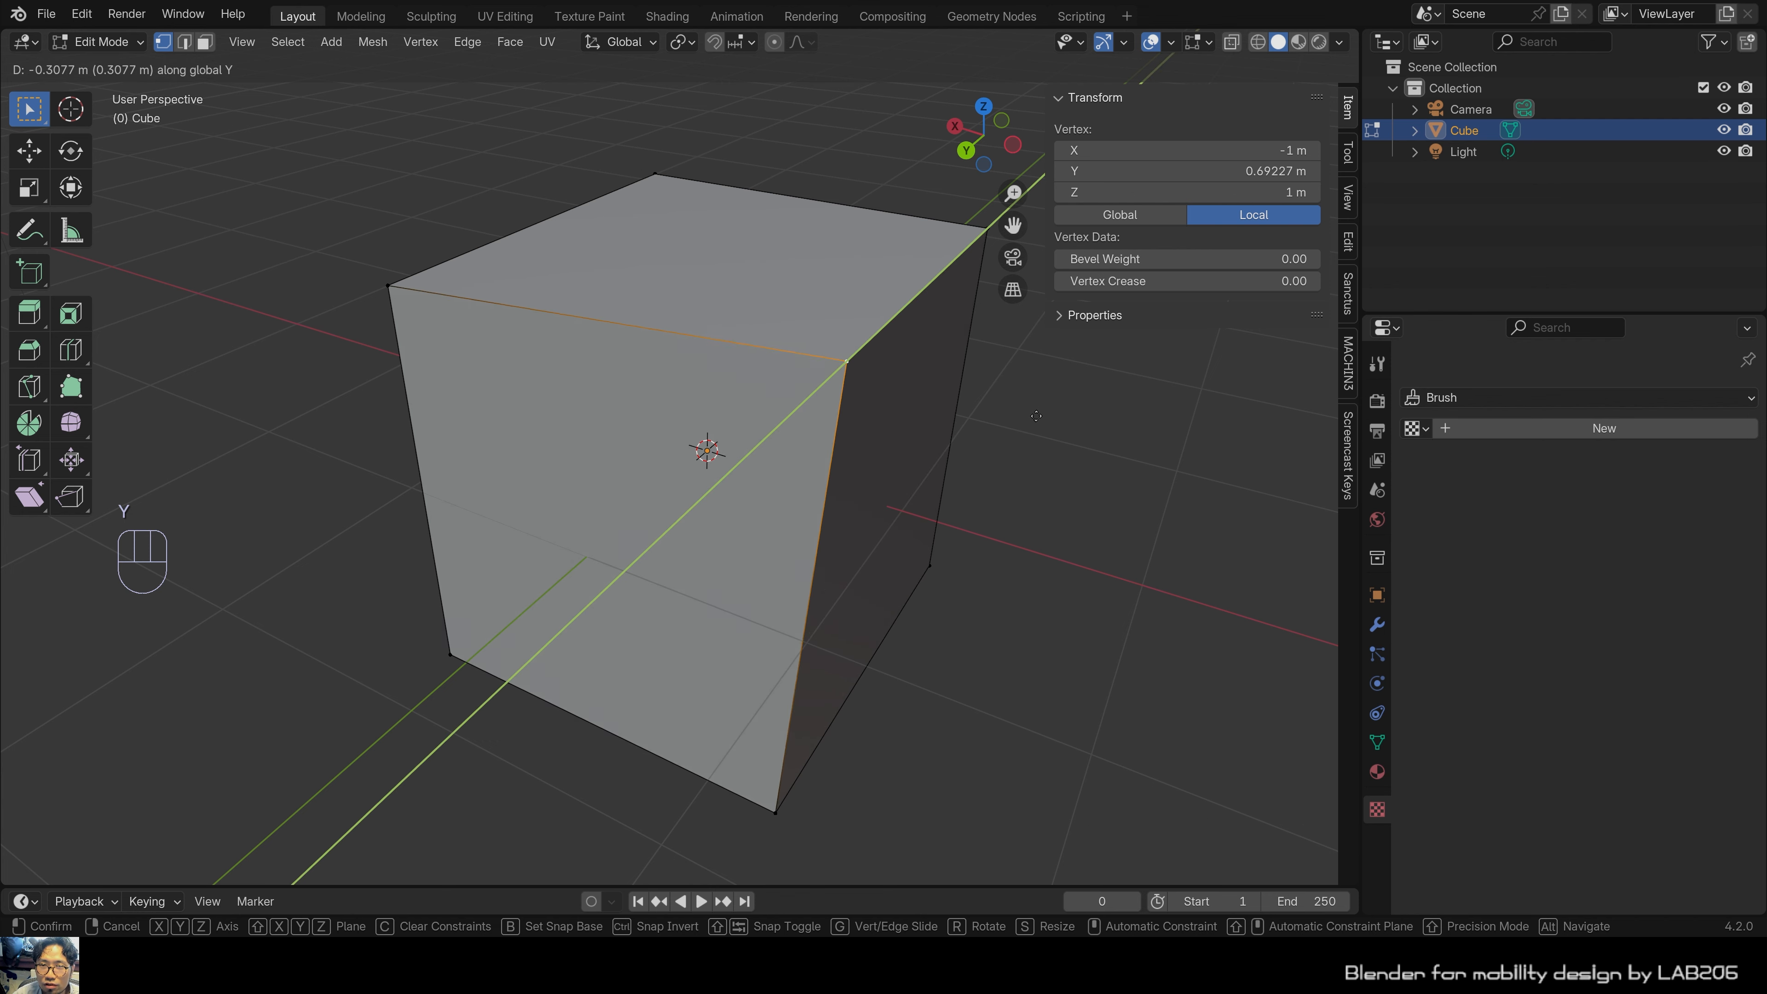
key("z")
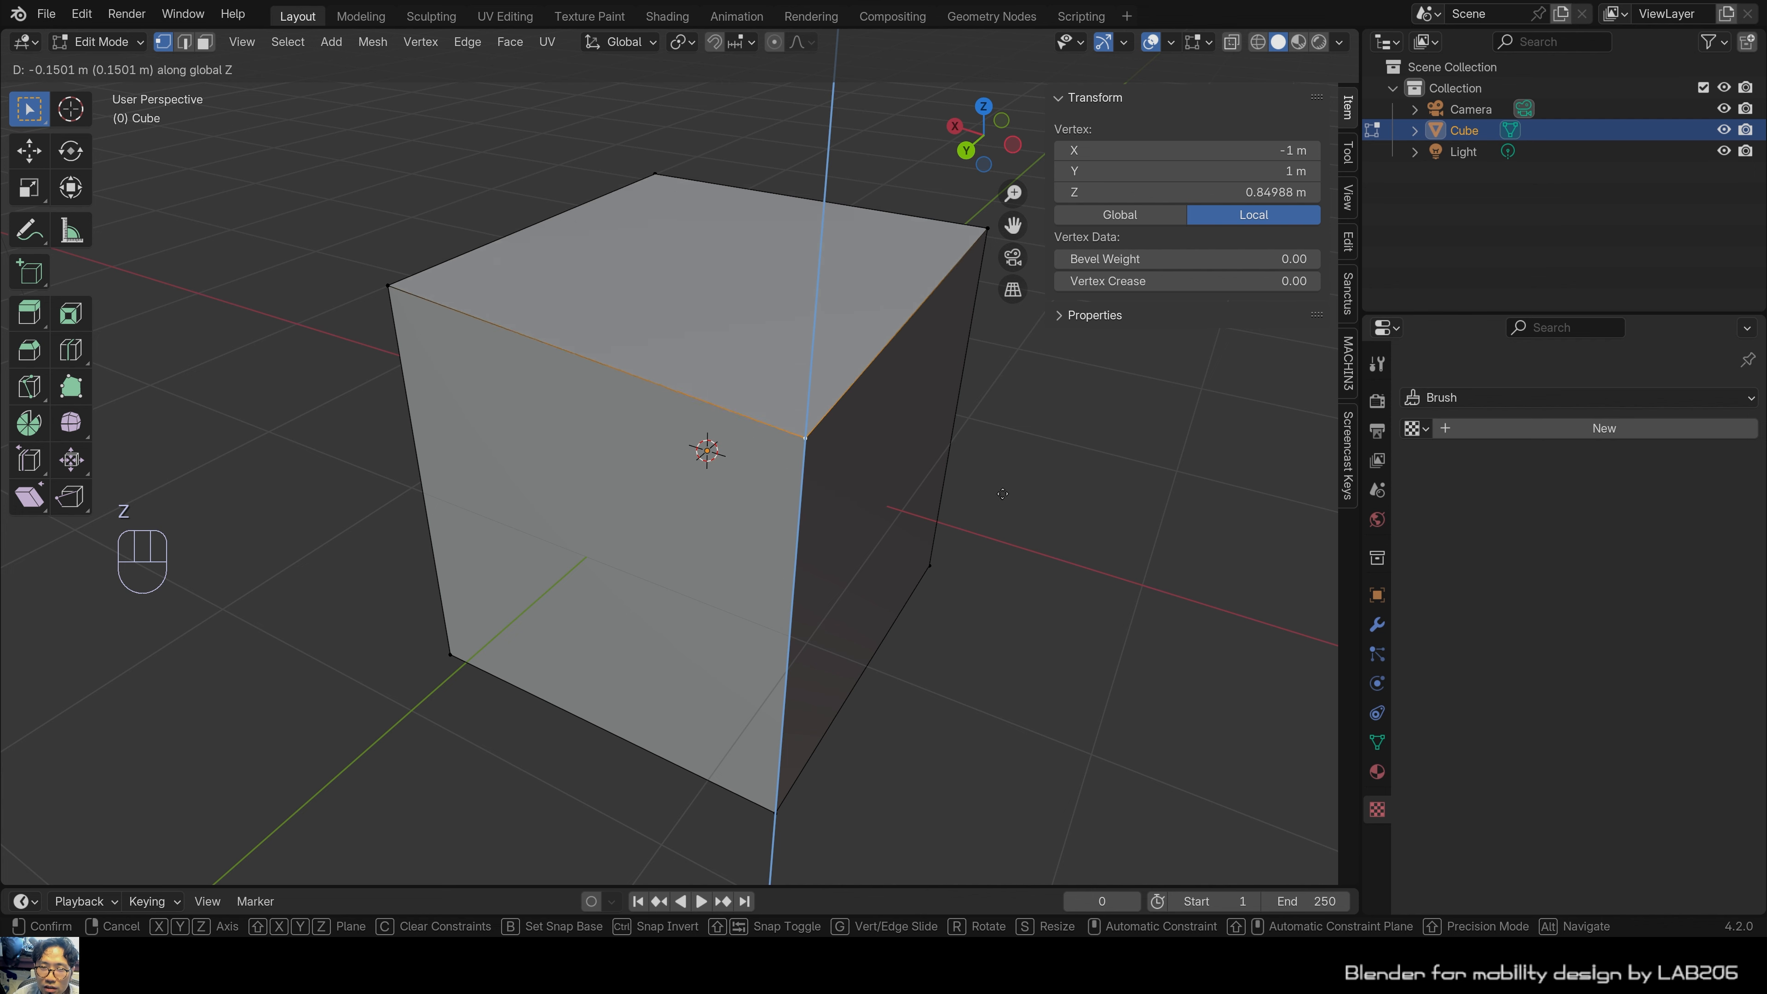
left_click(1022, 545)
left_click(1019, 536)
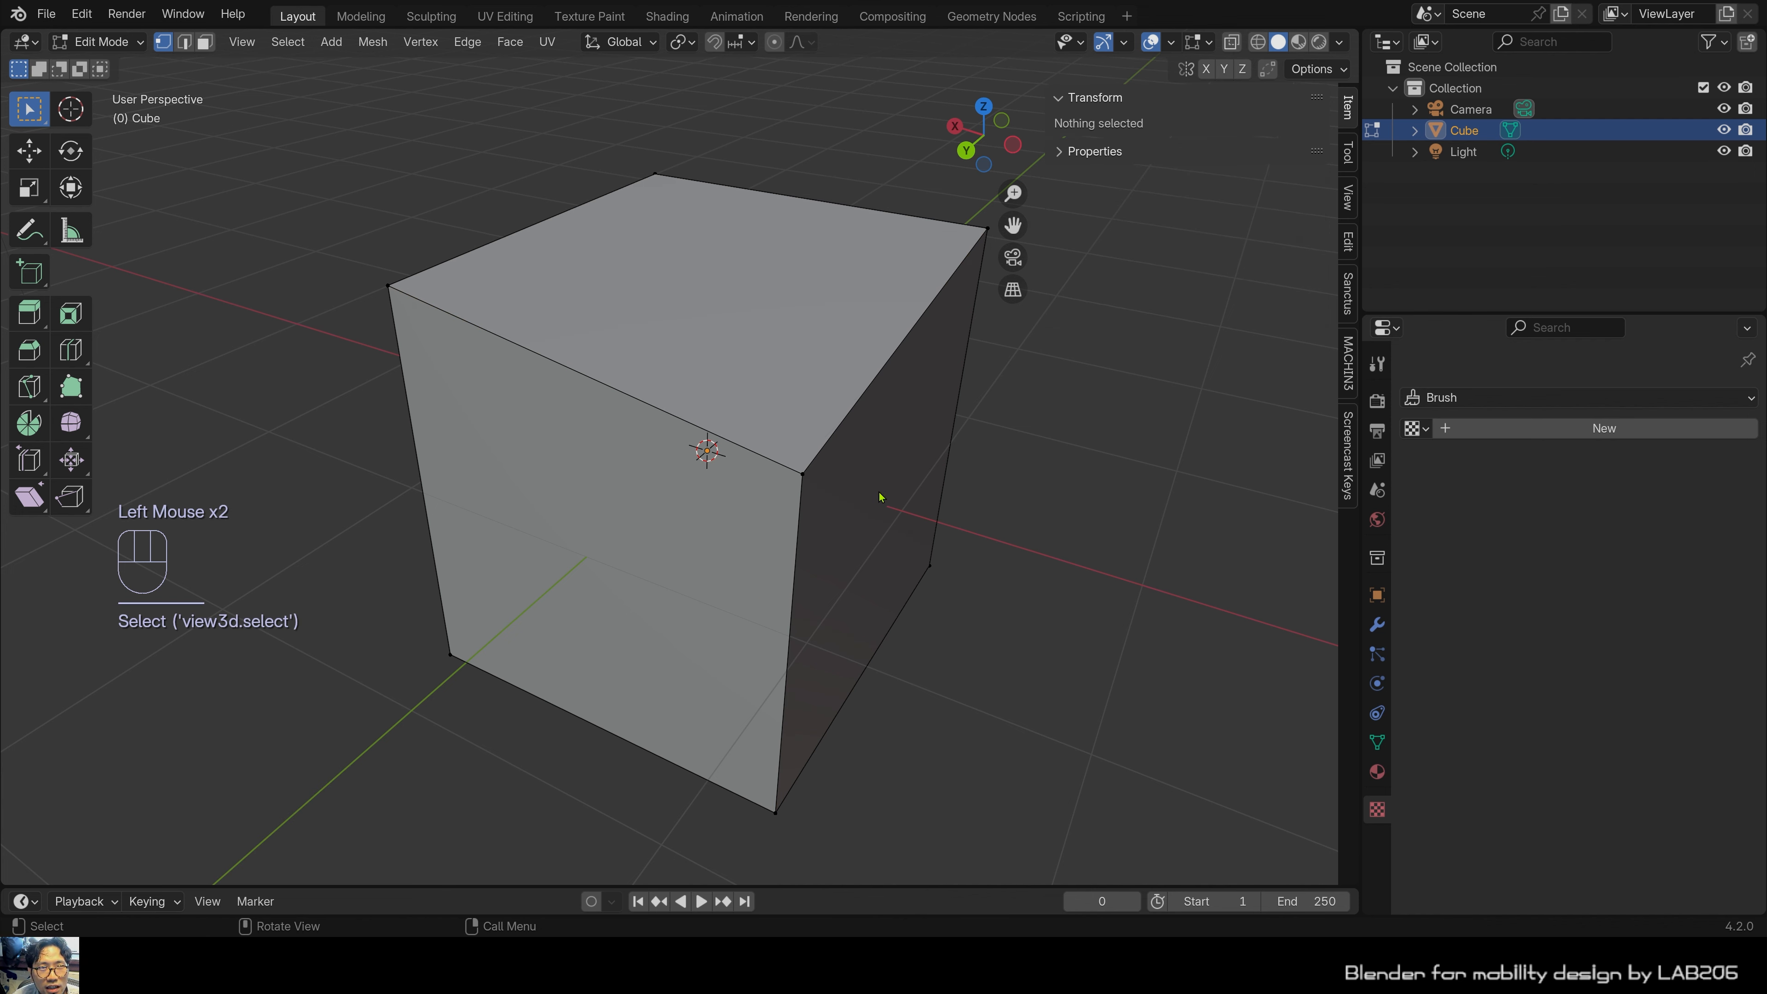
In edge select mode, select the cube's front top edge and lower it about 0.74 m along global Z.
key("2")
left_click(631, 394)
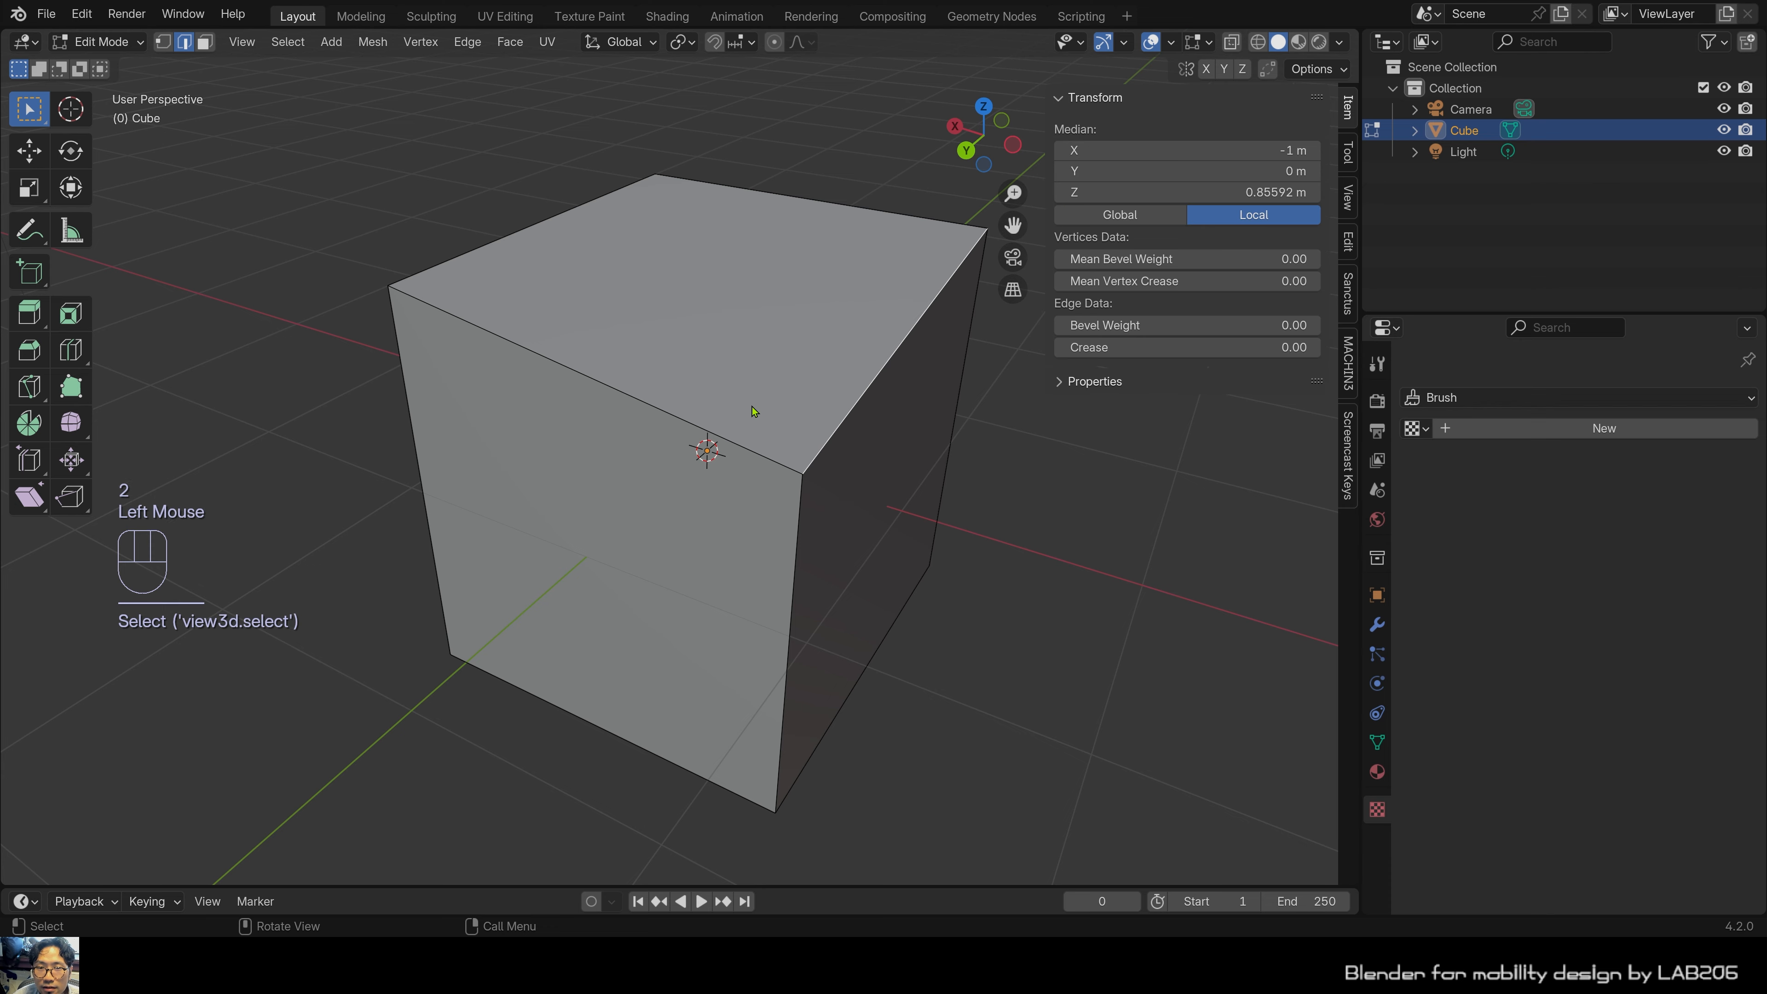
key("g")
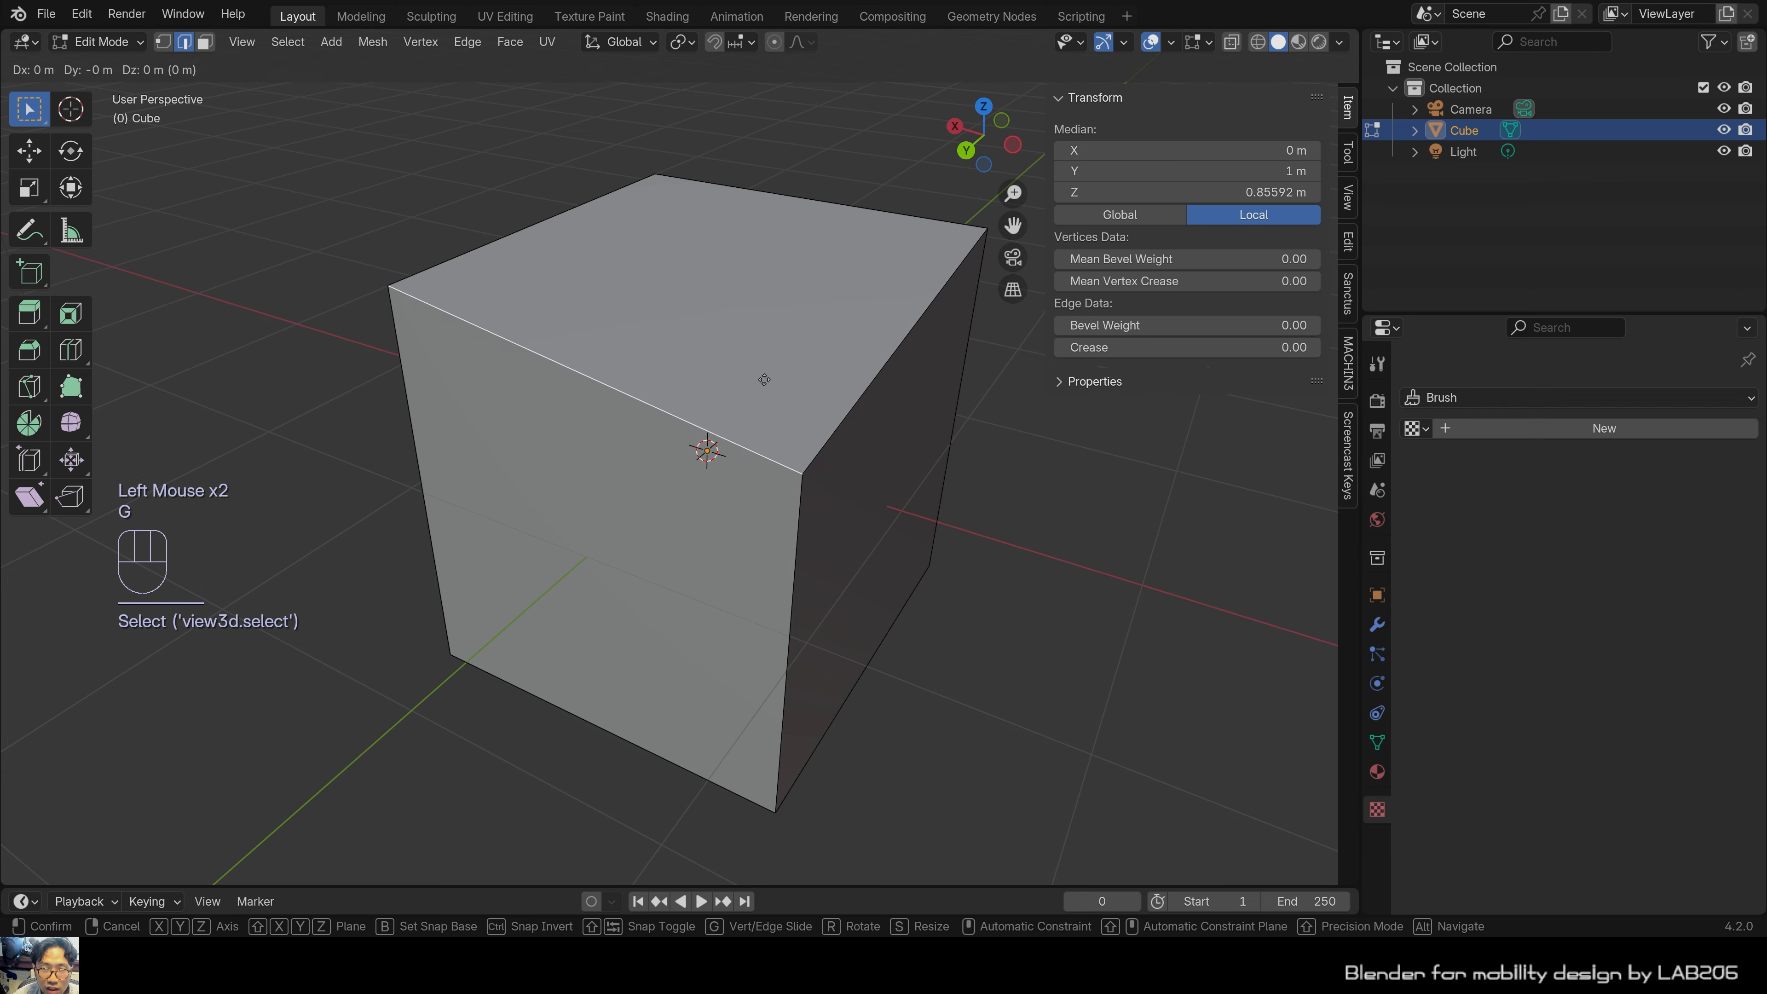
key("z")
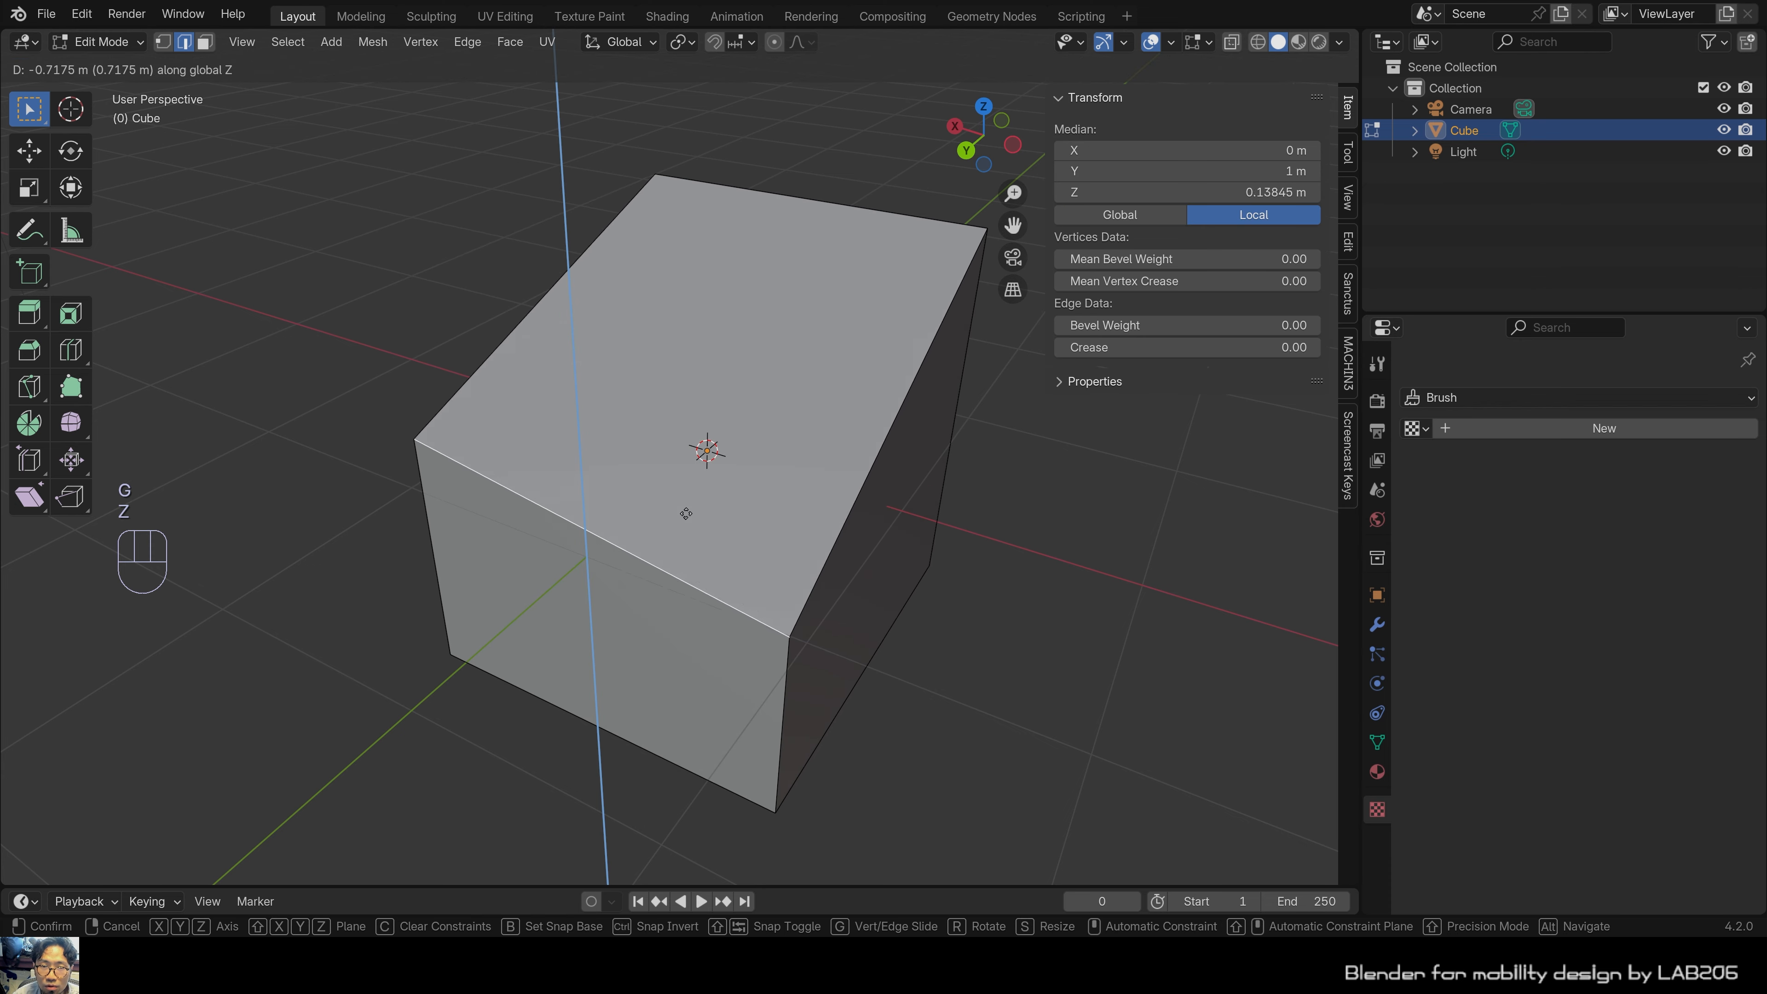
left_click(697, 544)
Move the front top edge freely and along X before shifting it about -0.11 m along global Y.
key("g")
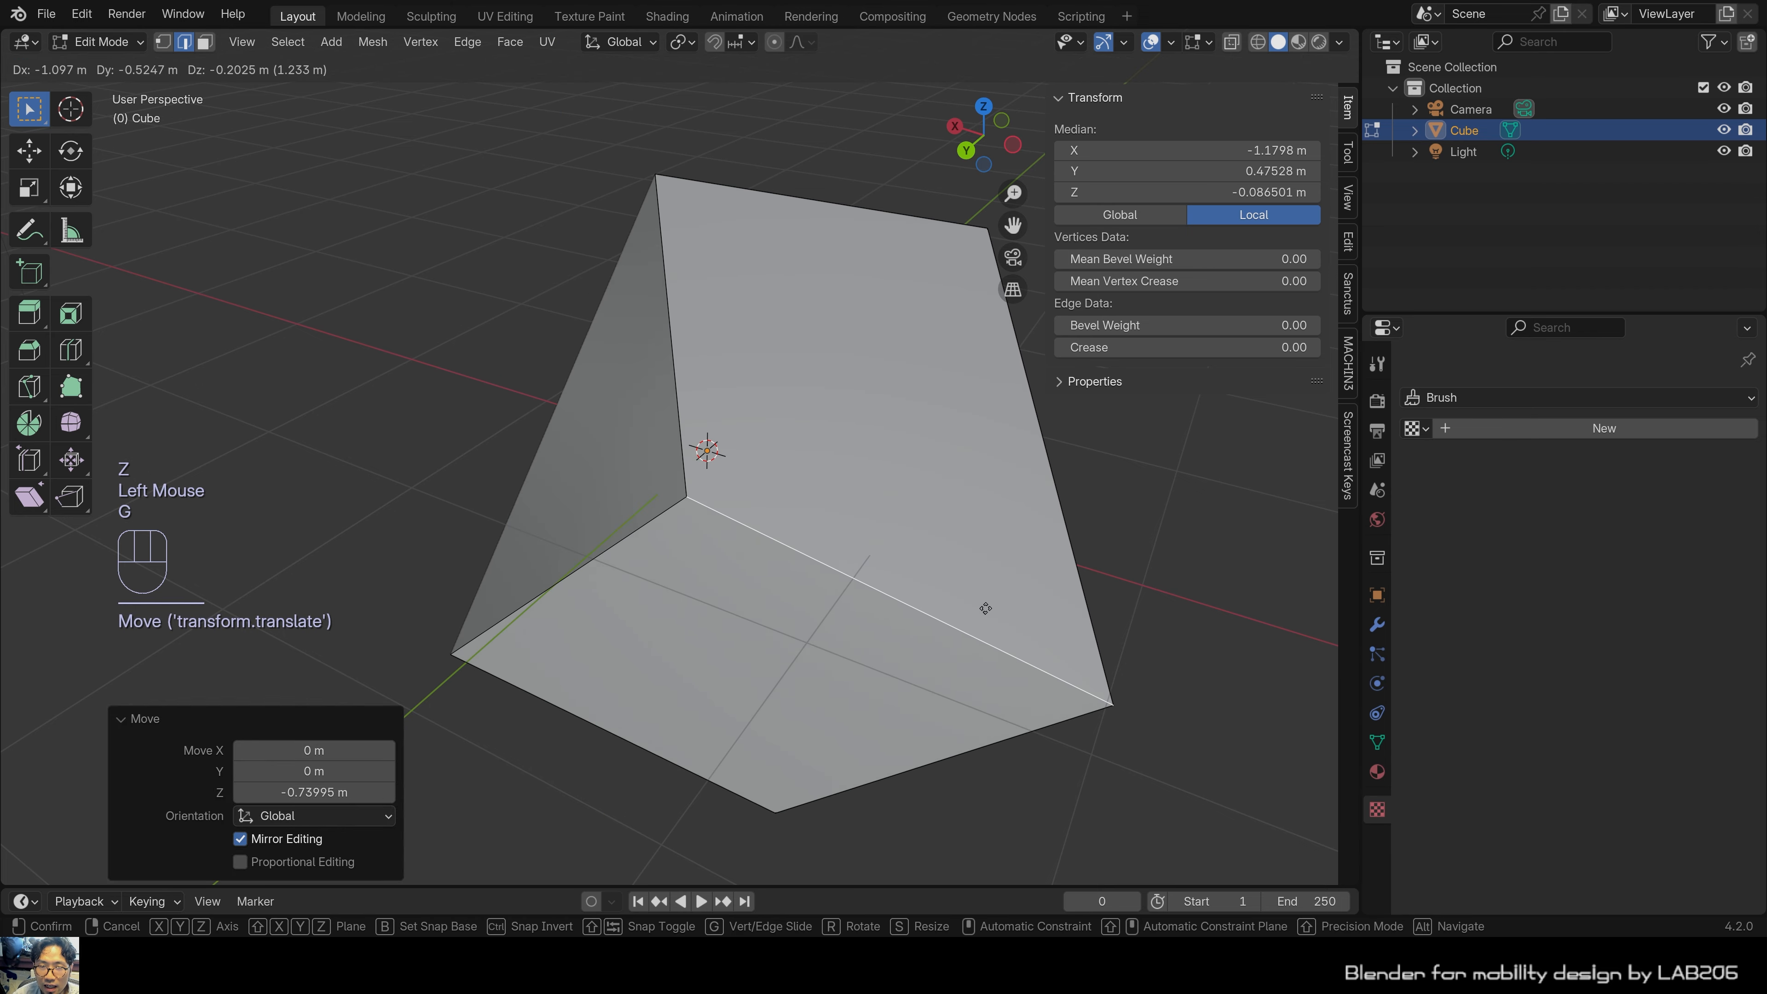
key("x")
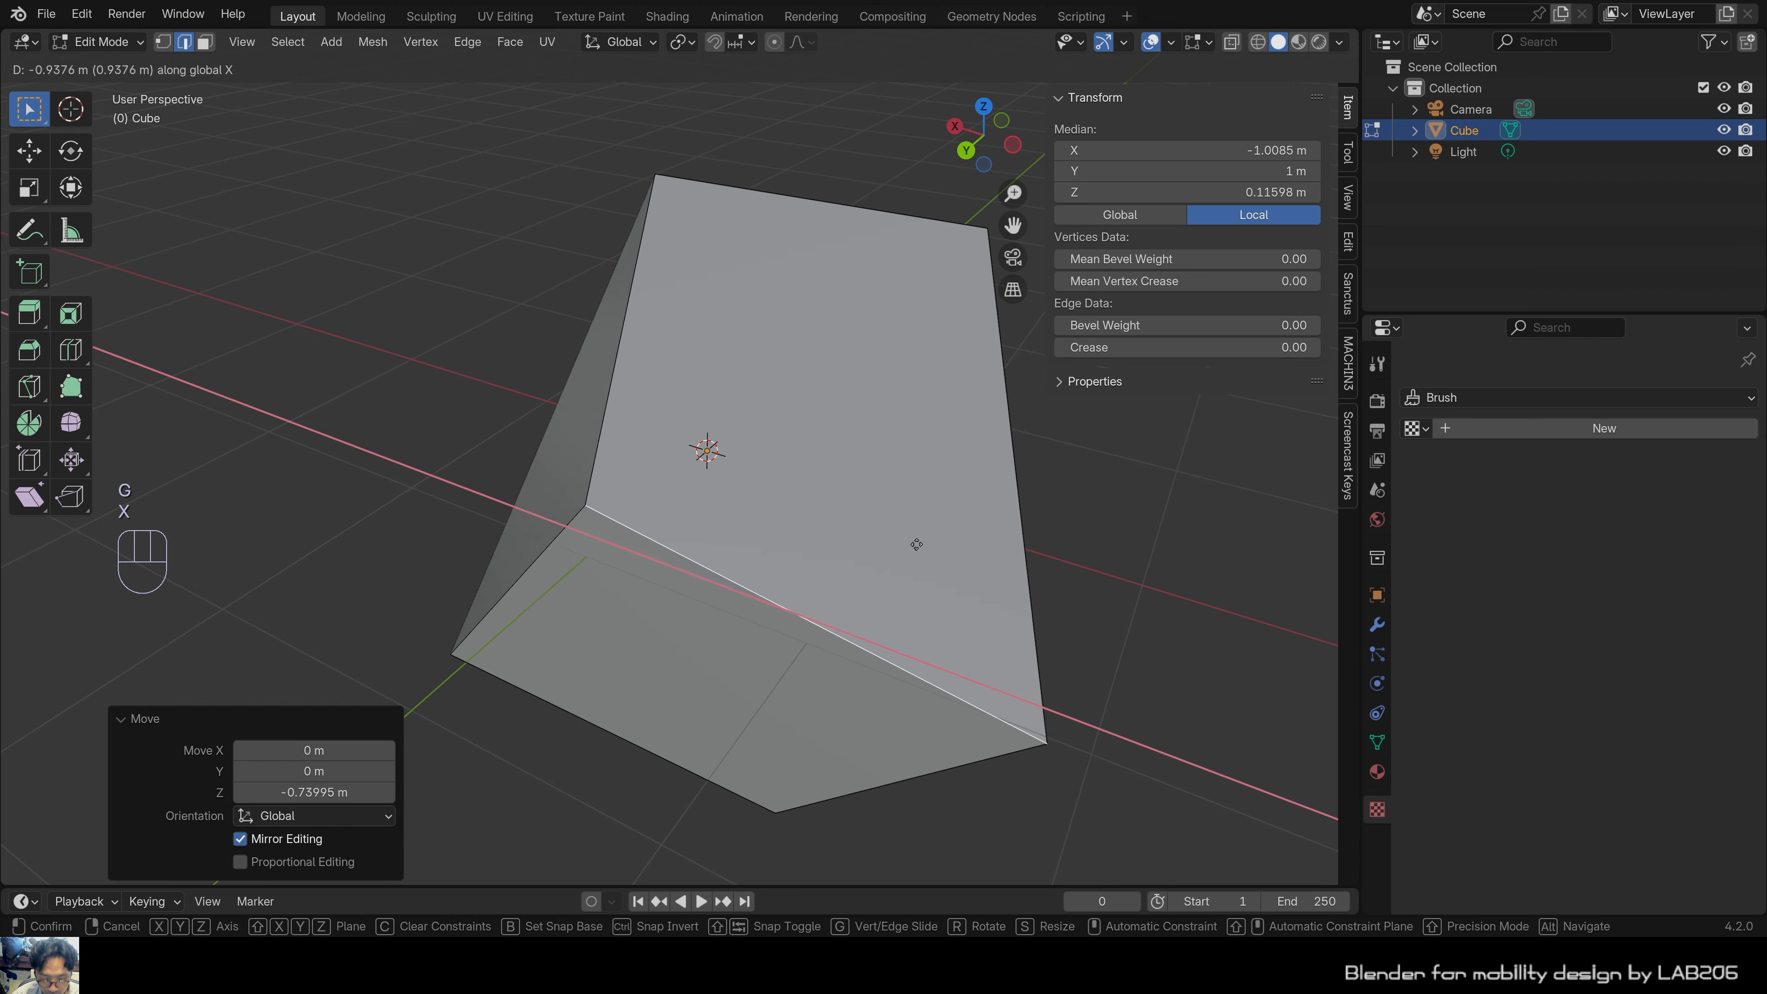
key("y")
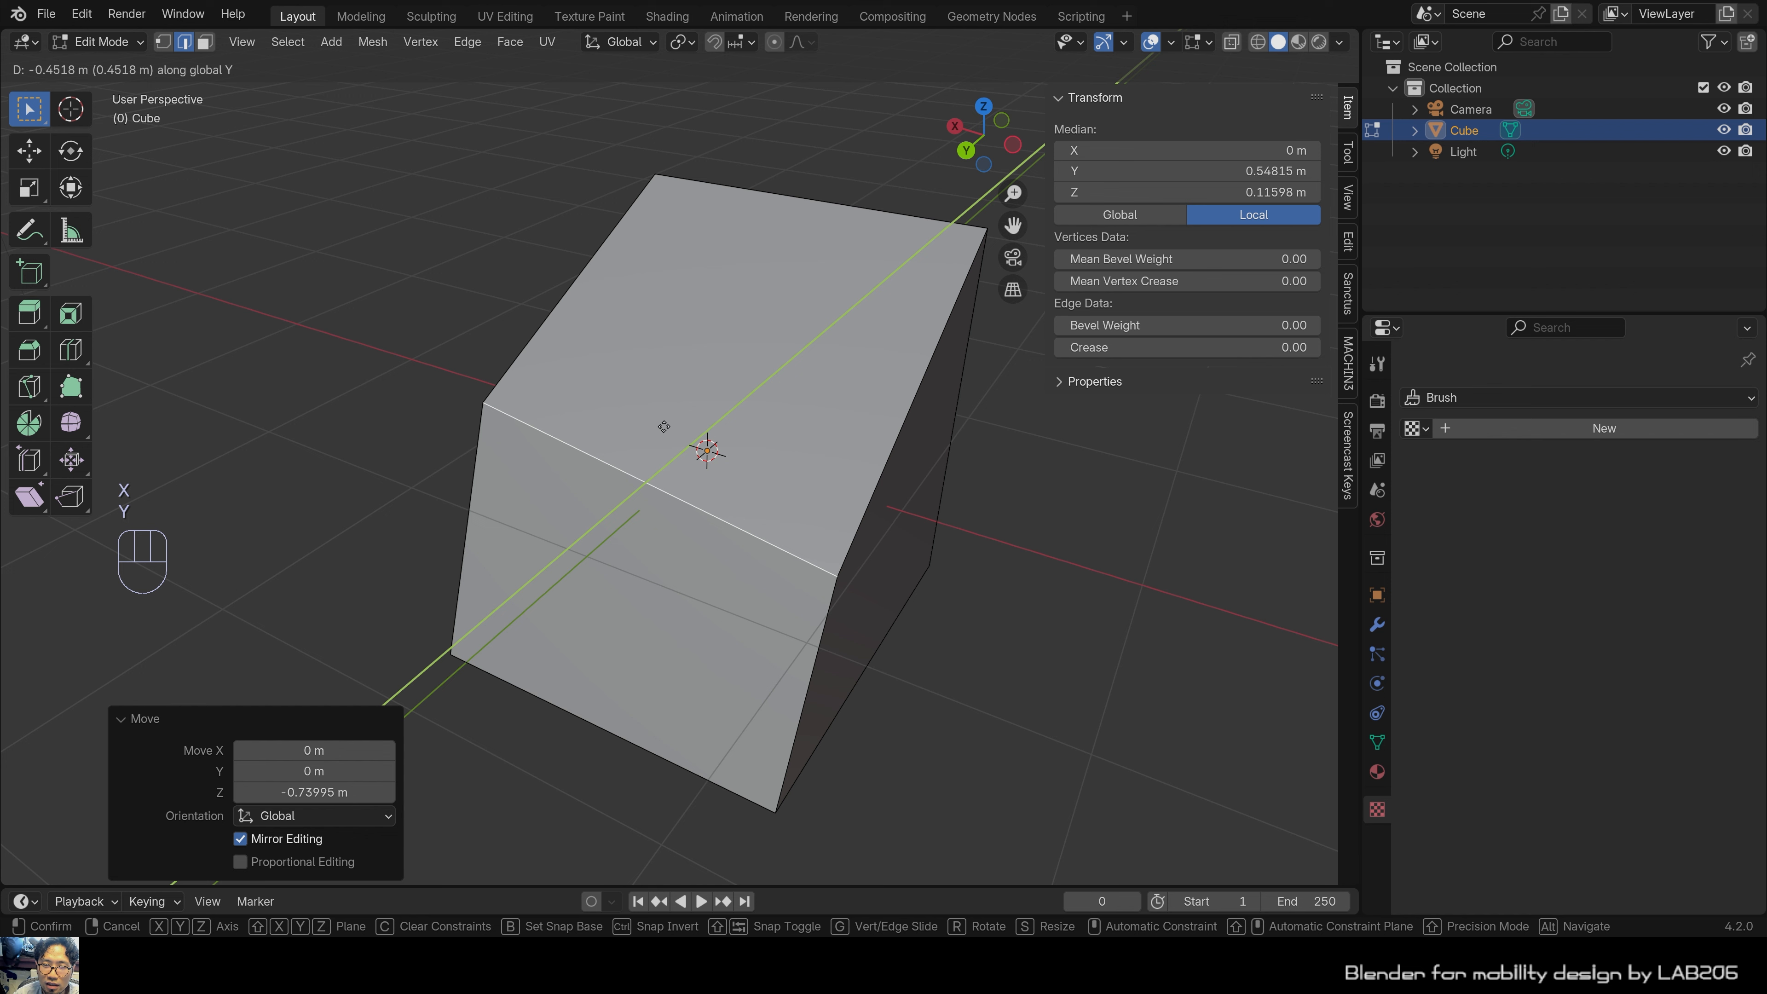
left_click(636, 445)
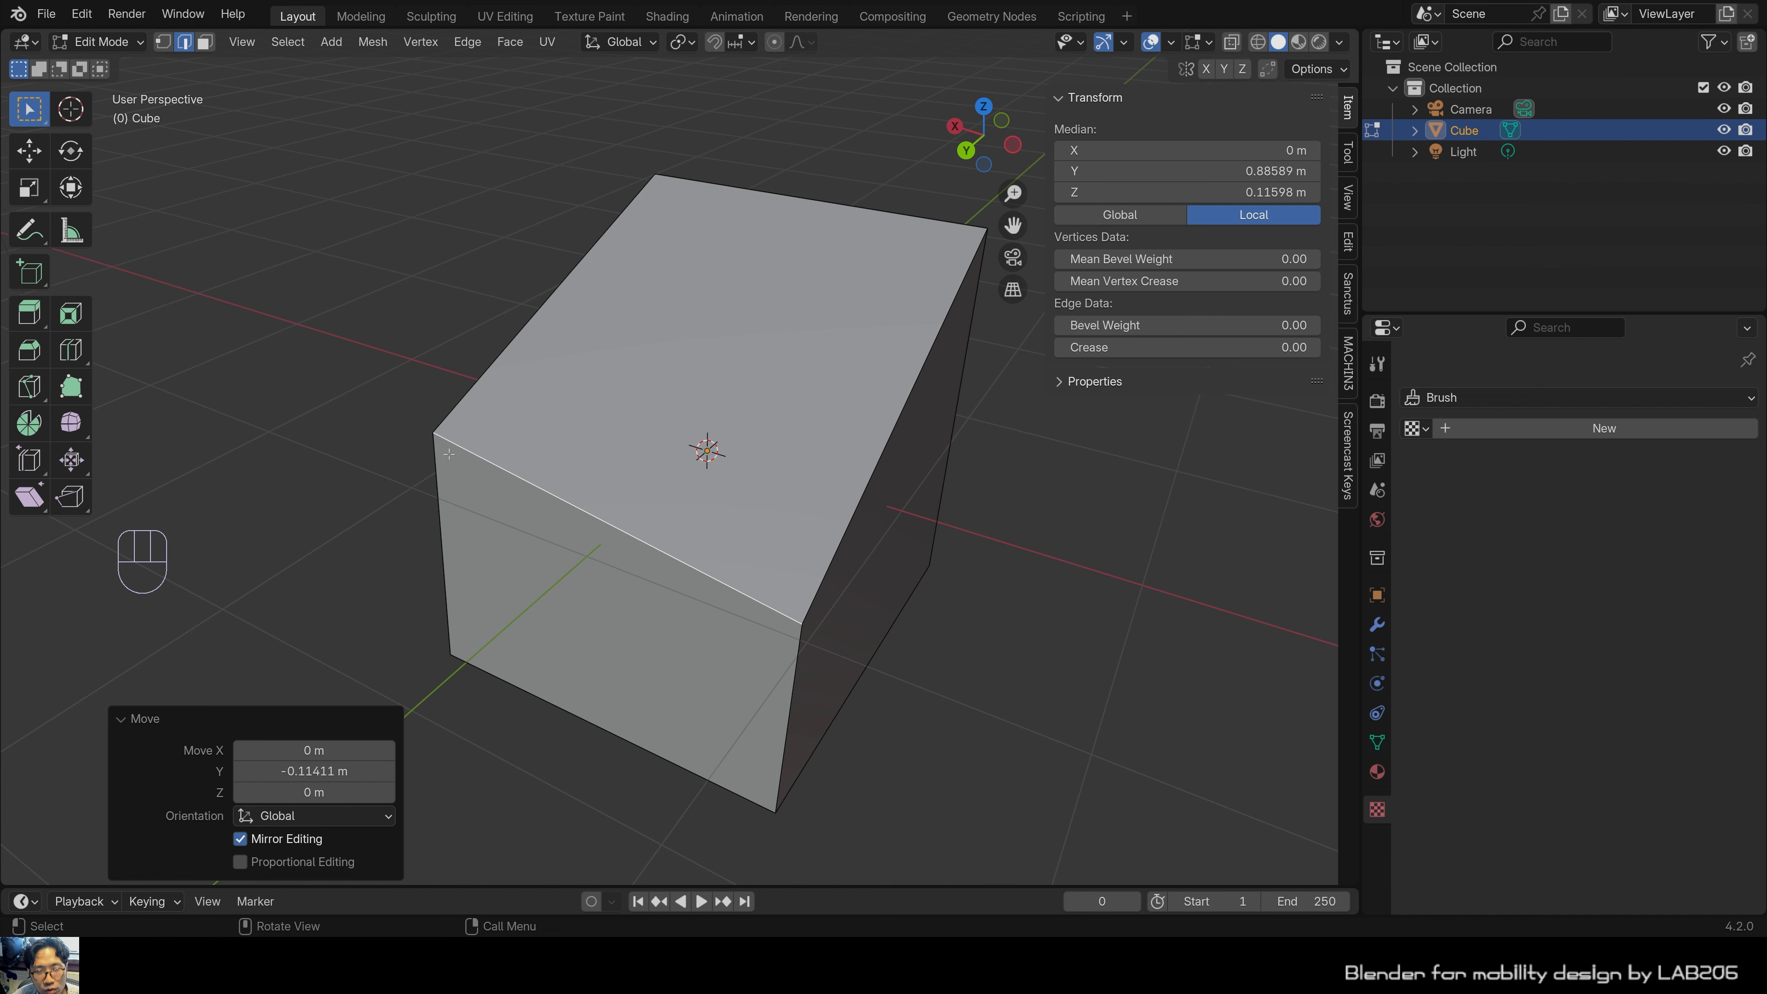
Try scaling the front top edge uniformly, along global X and along global Z.
middle_click_drag(817, 501, 845, 557)
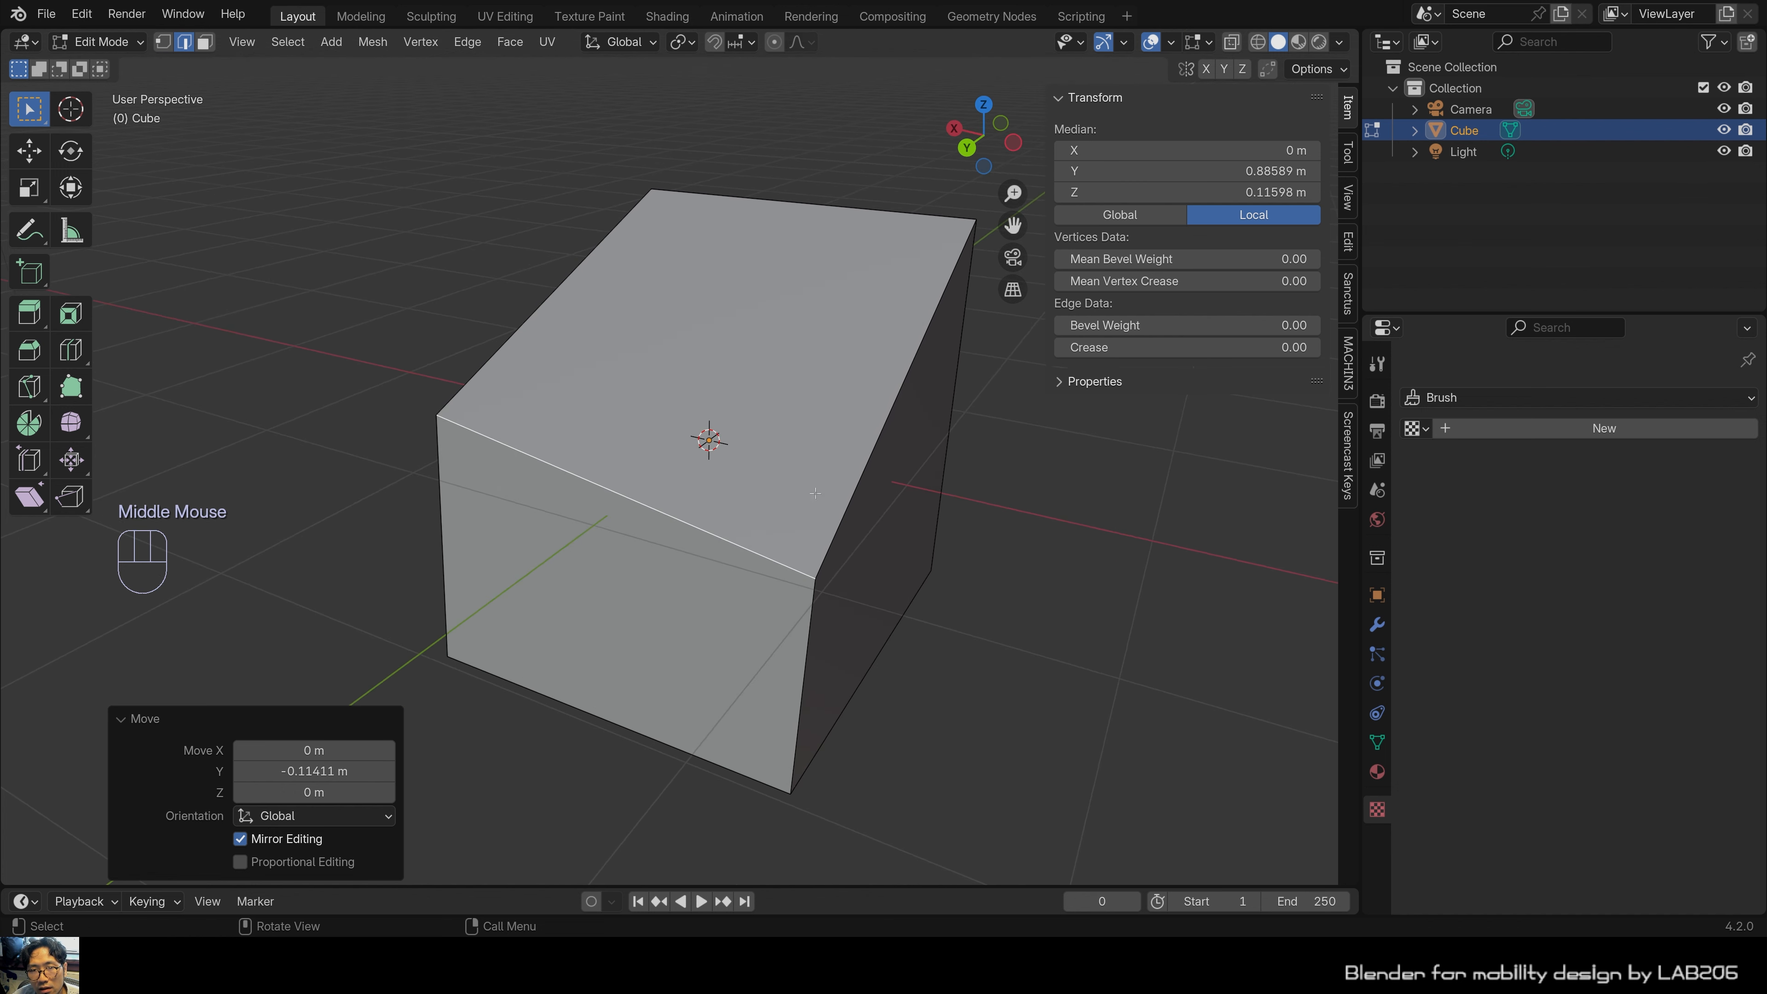
scroll(846, 556, "up", 2)
key("s")
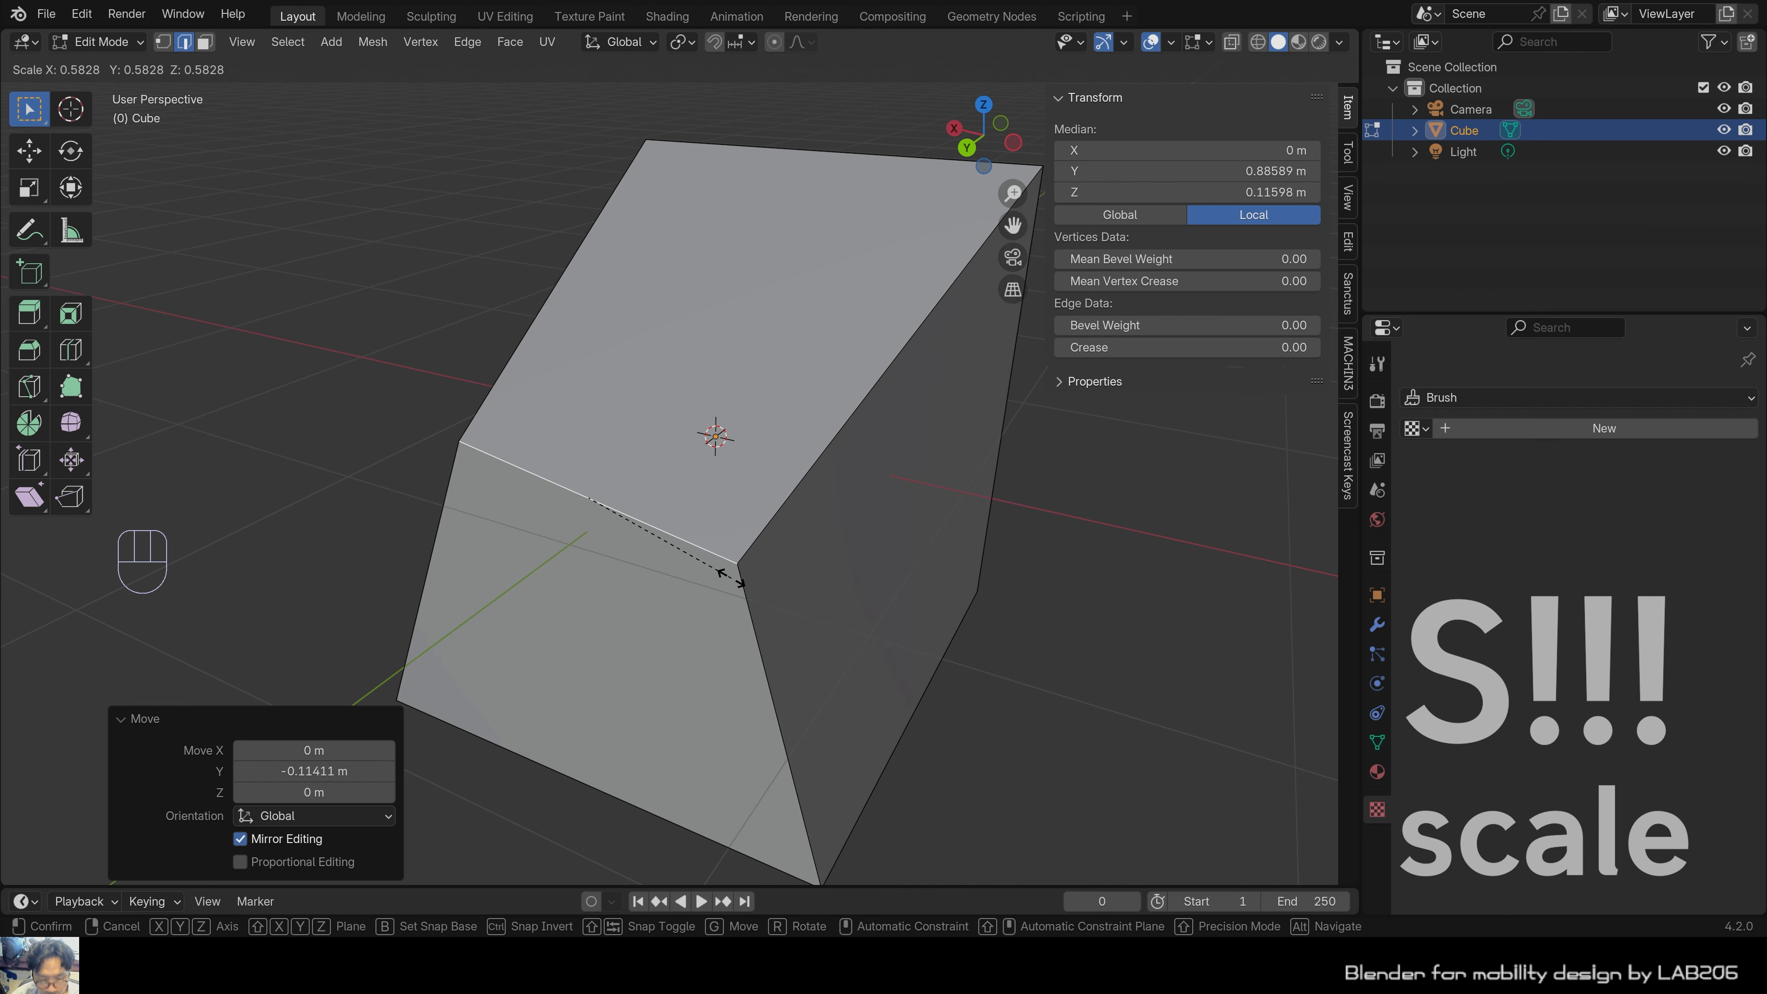
key("x")
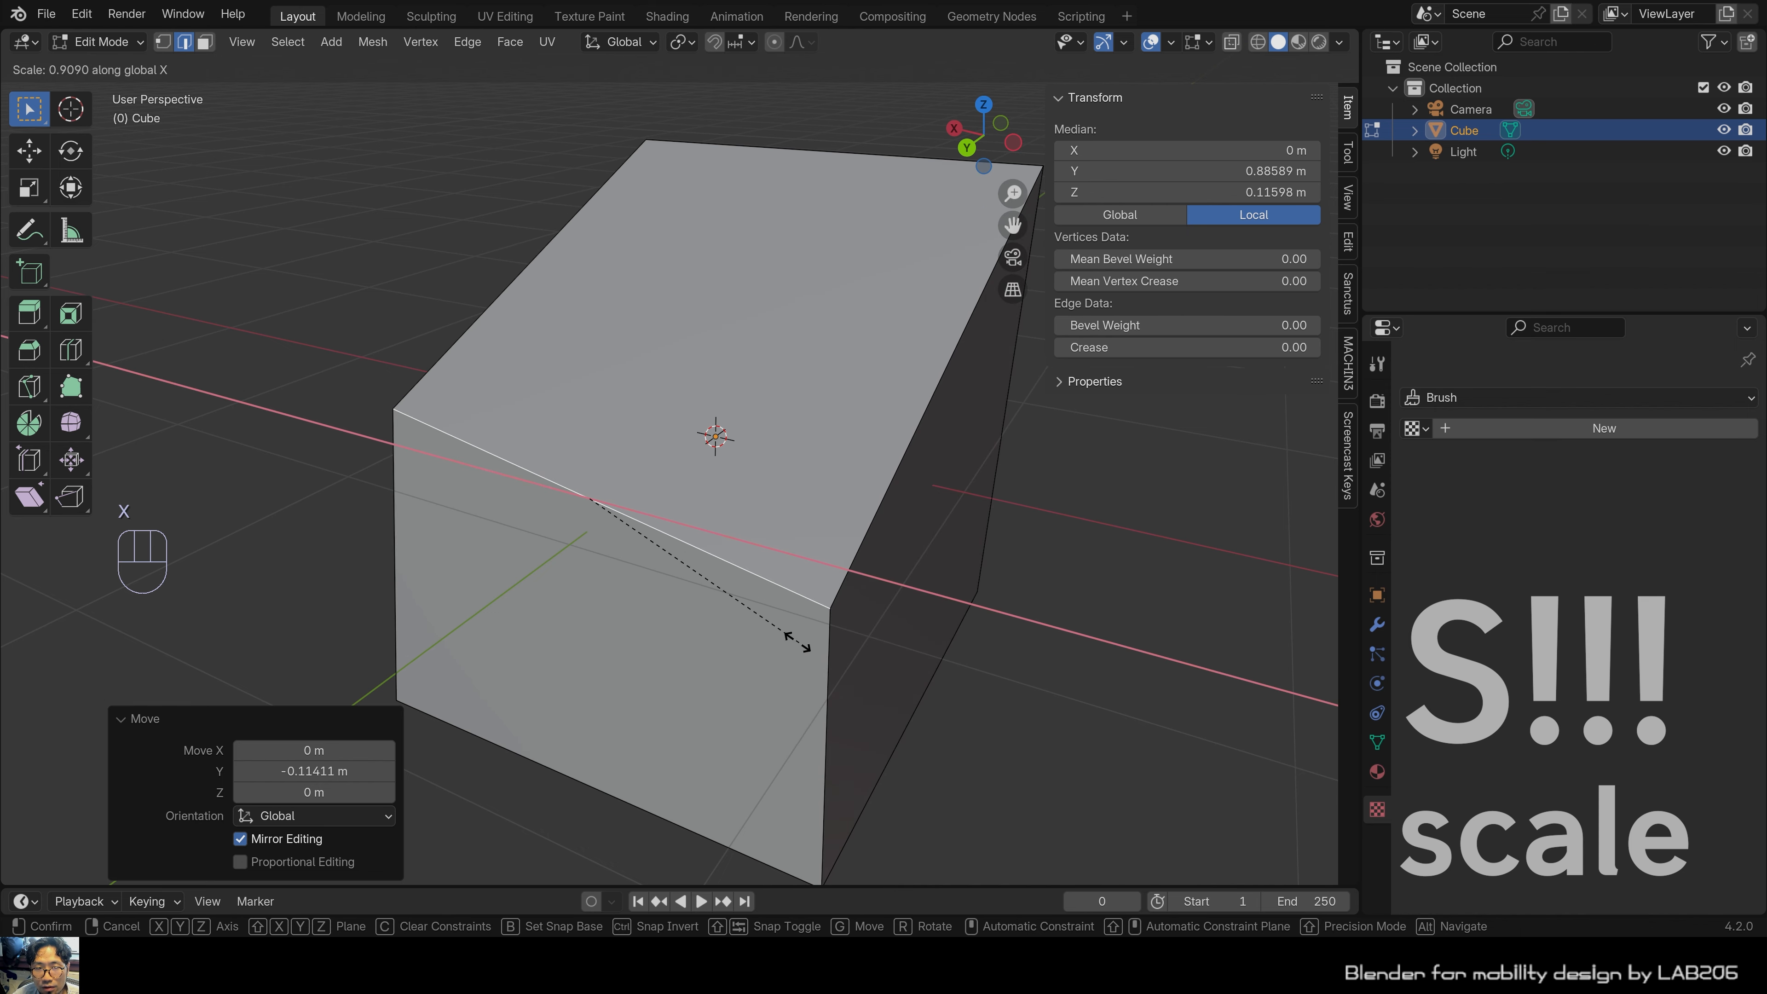
key("z")
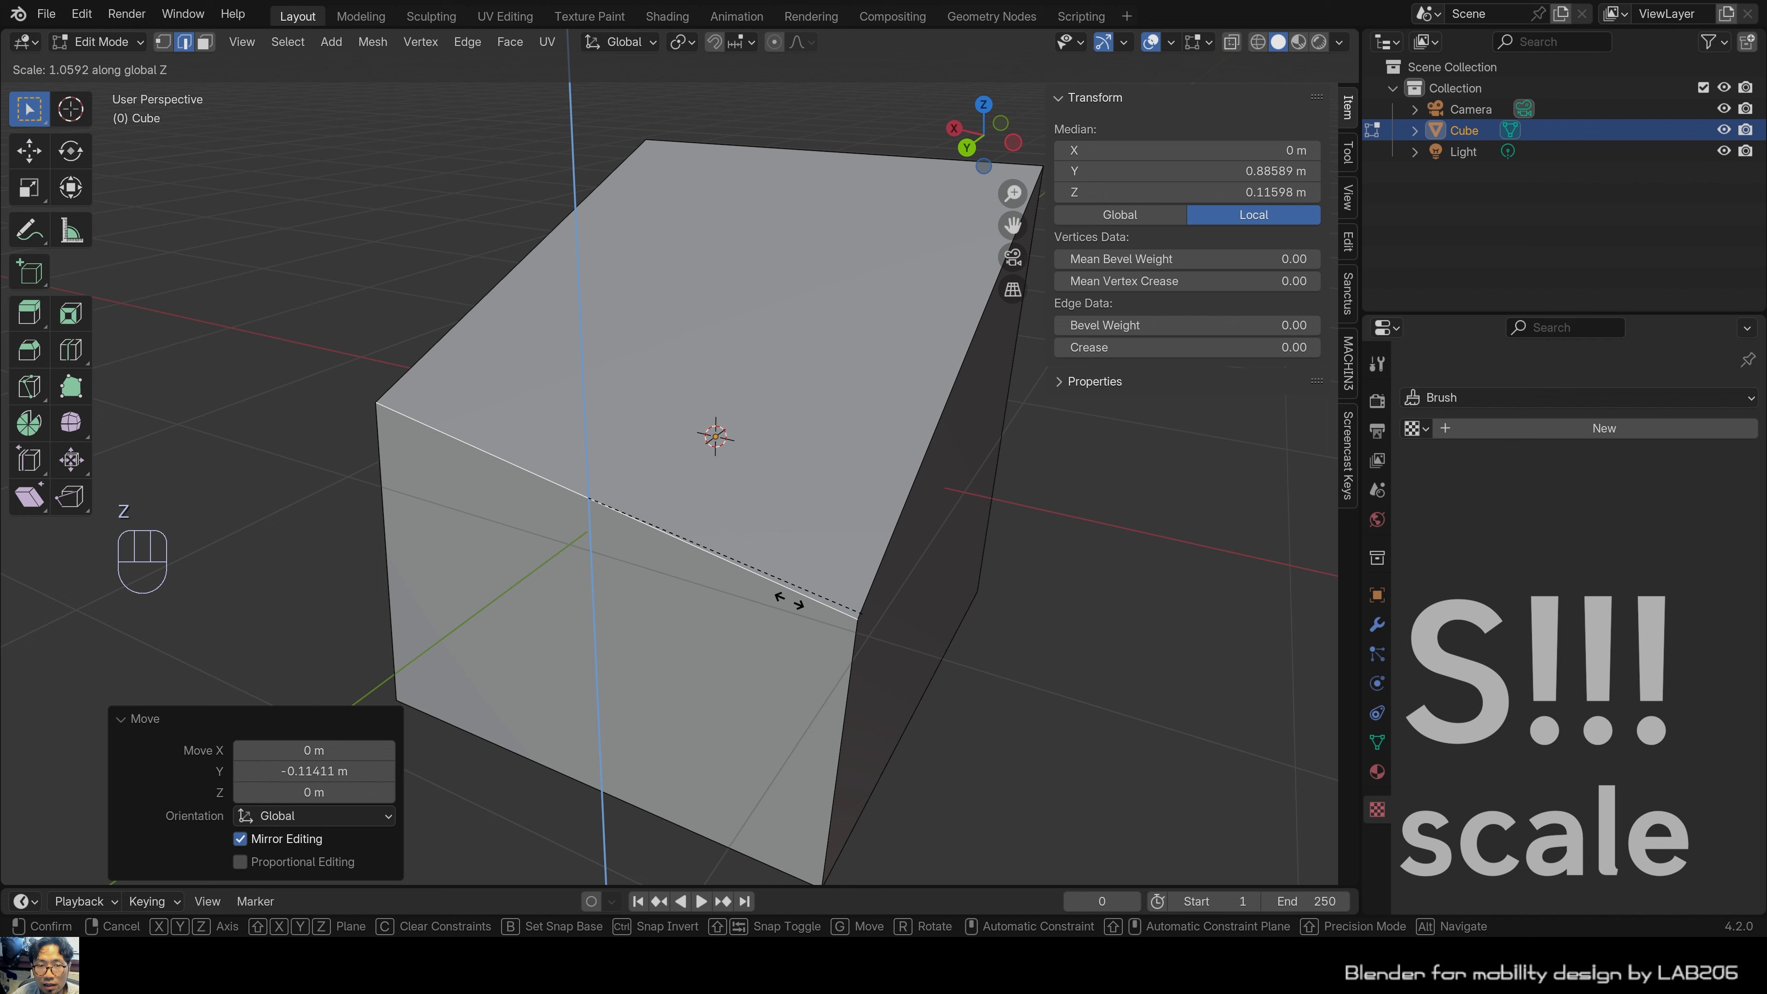
key("Escape")
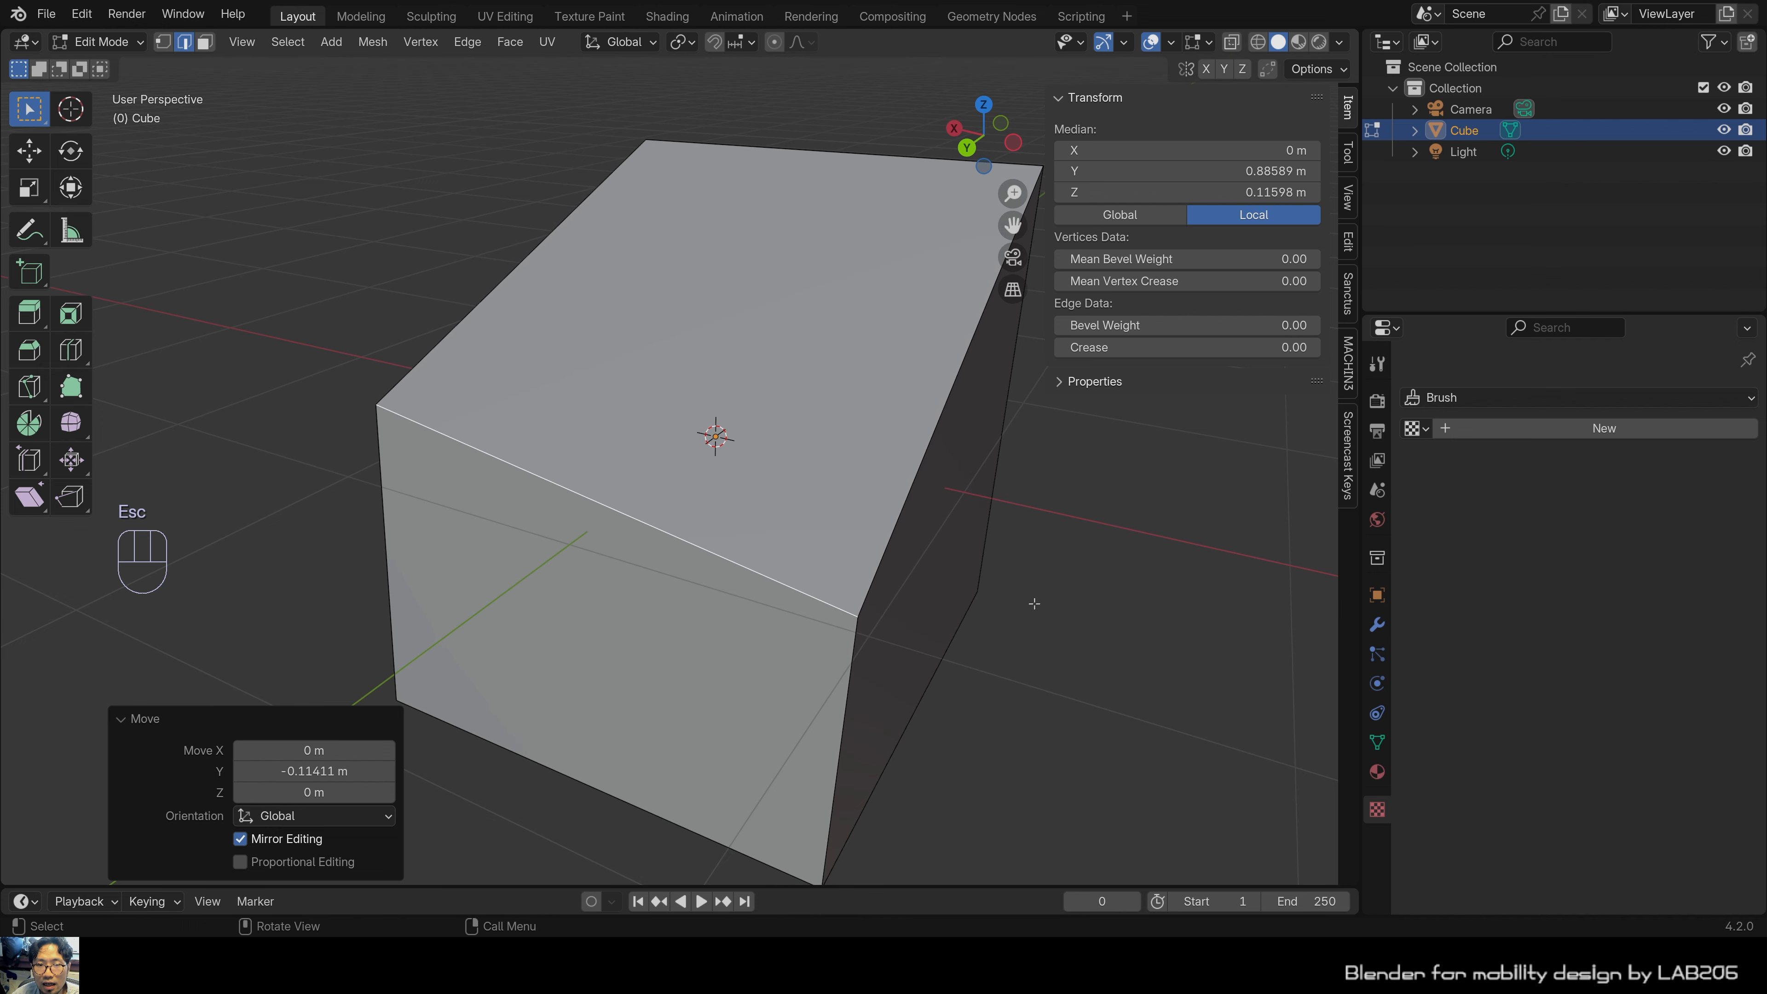
Switch to face select mode and select the front face below the lowered edge.
key("3")
left_click(870, 579)
left_click(695, 662)
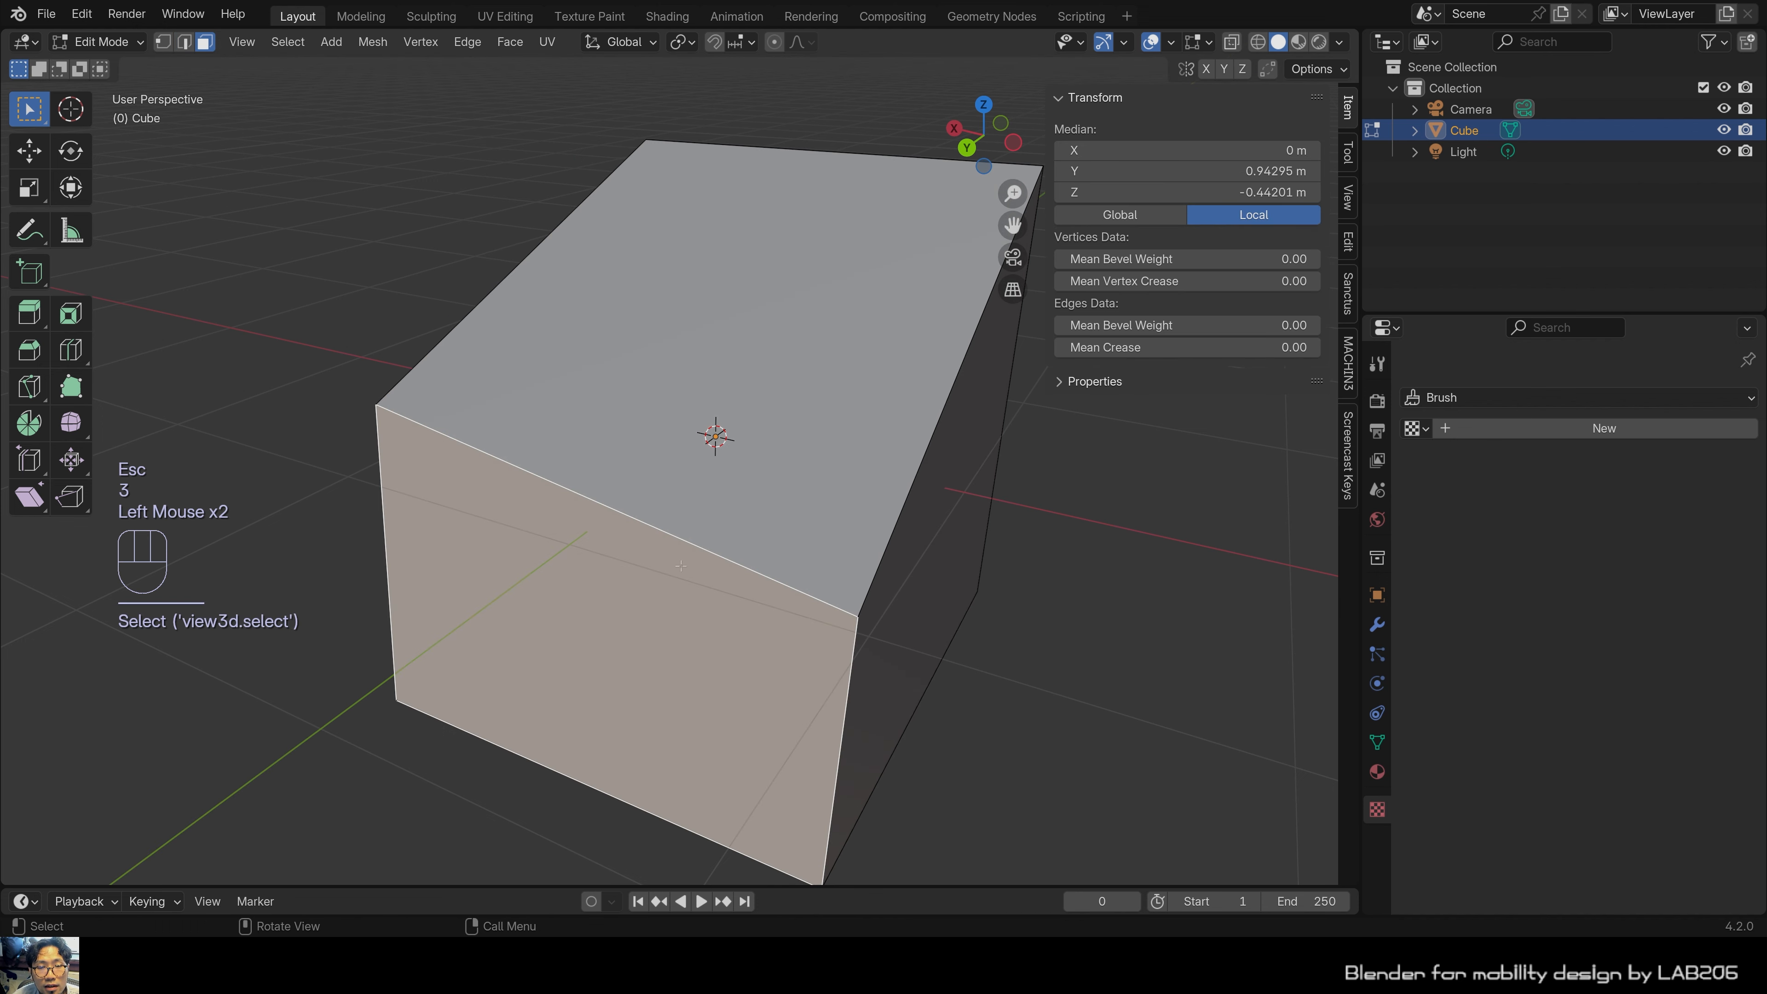
middle_click_drag(696, 661, 814, 485)
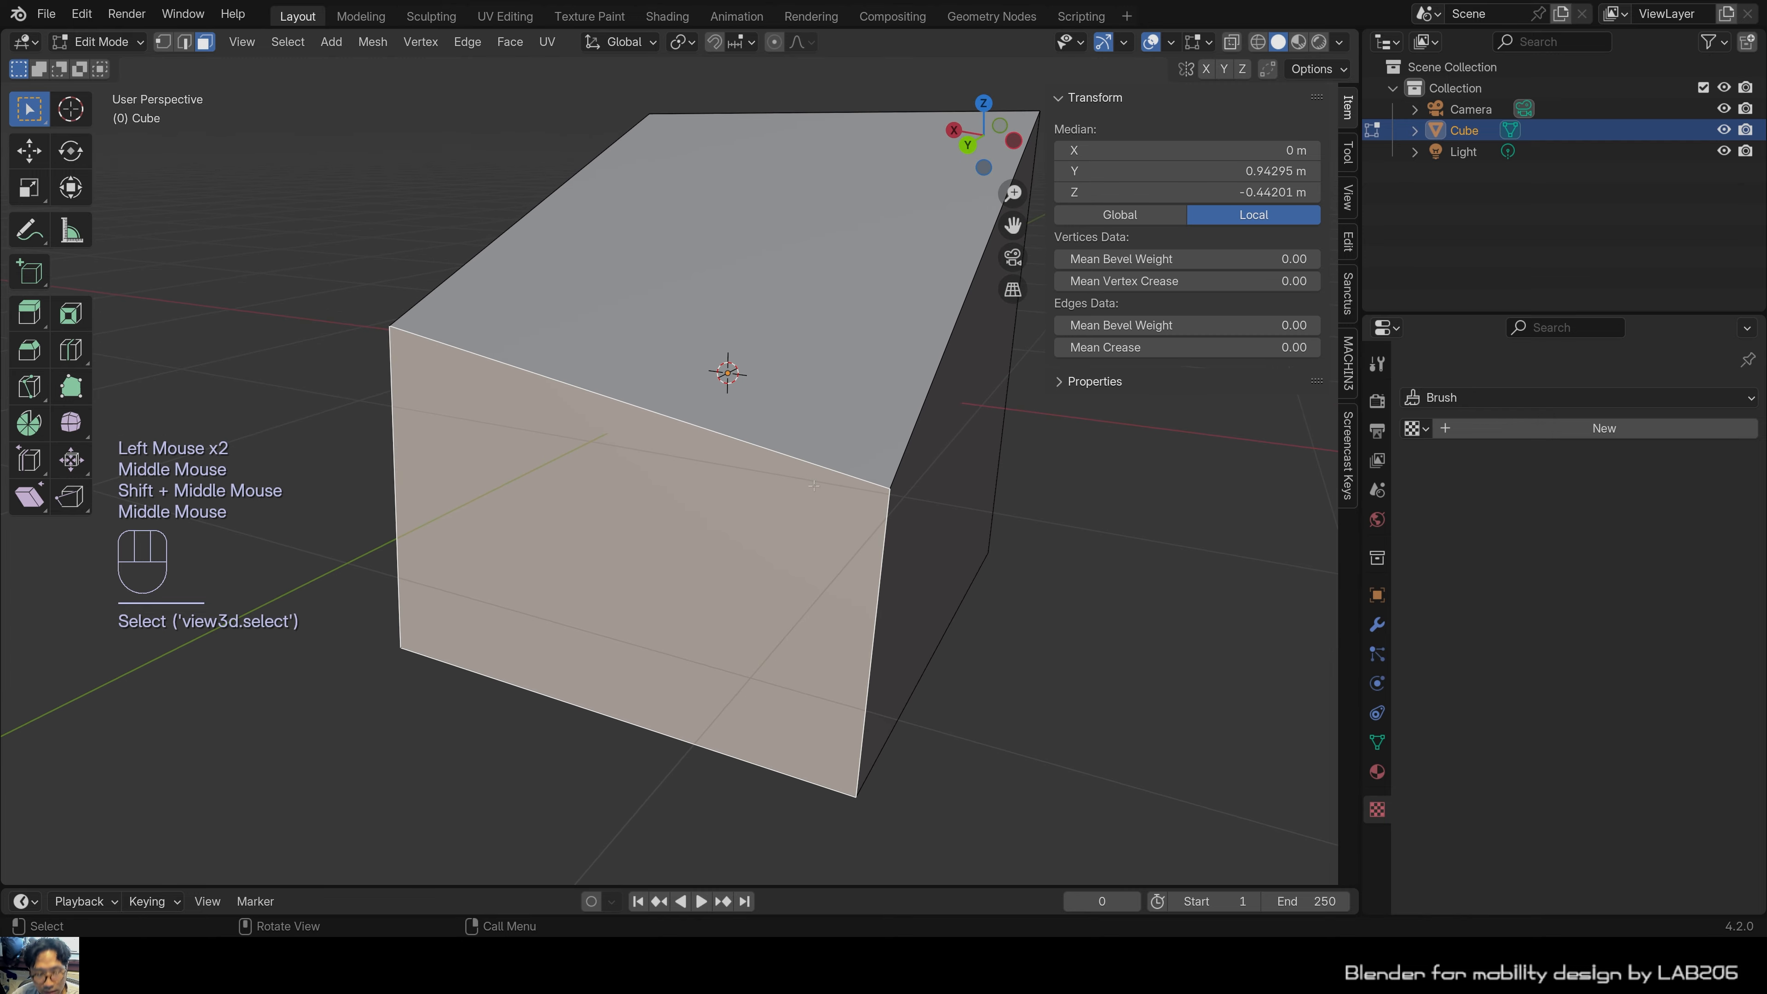
Try scaling the front face uniformly and along the global X, Y and Z axes in turn.
key("s")
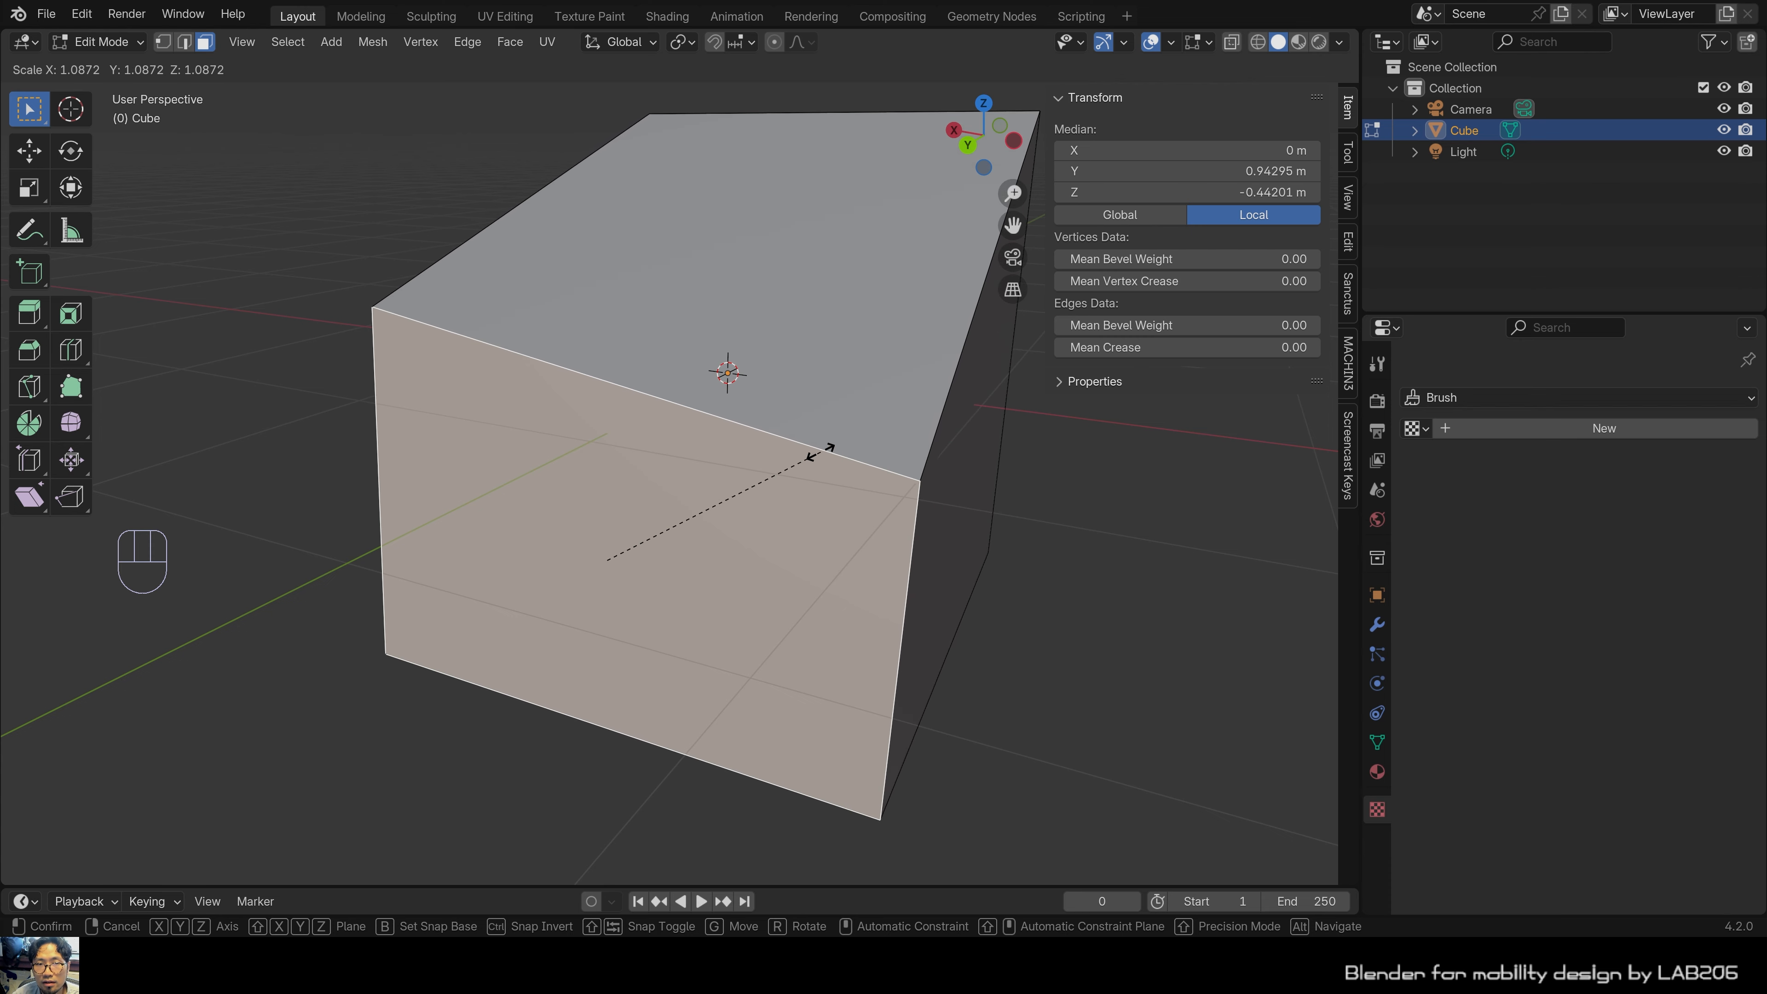
key("x")
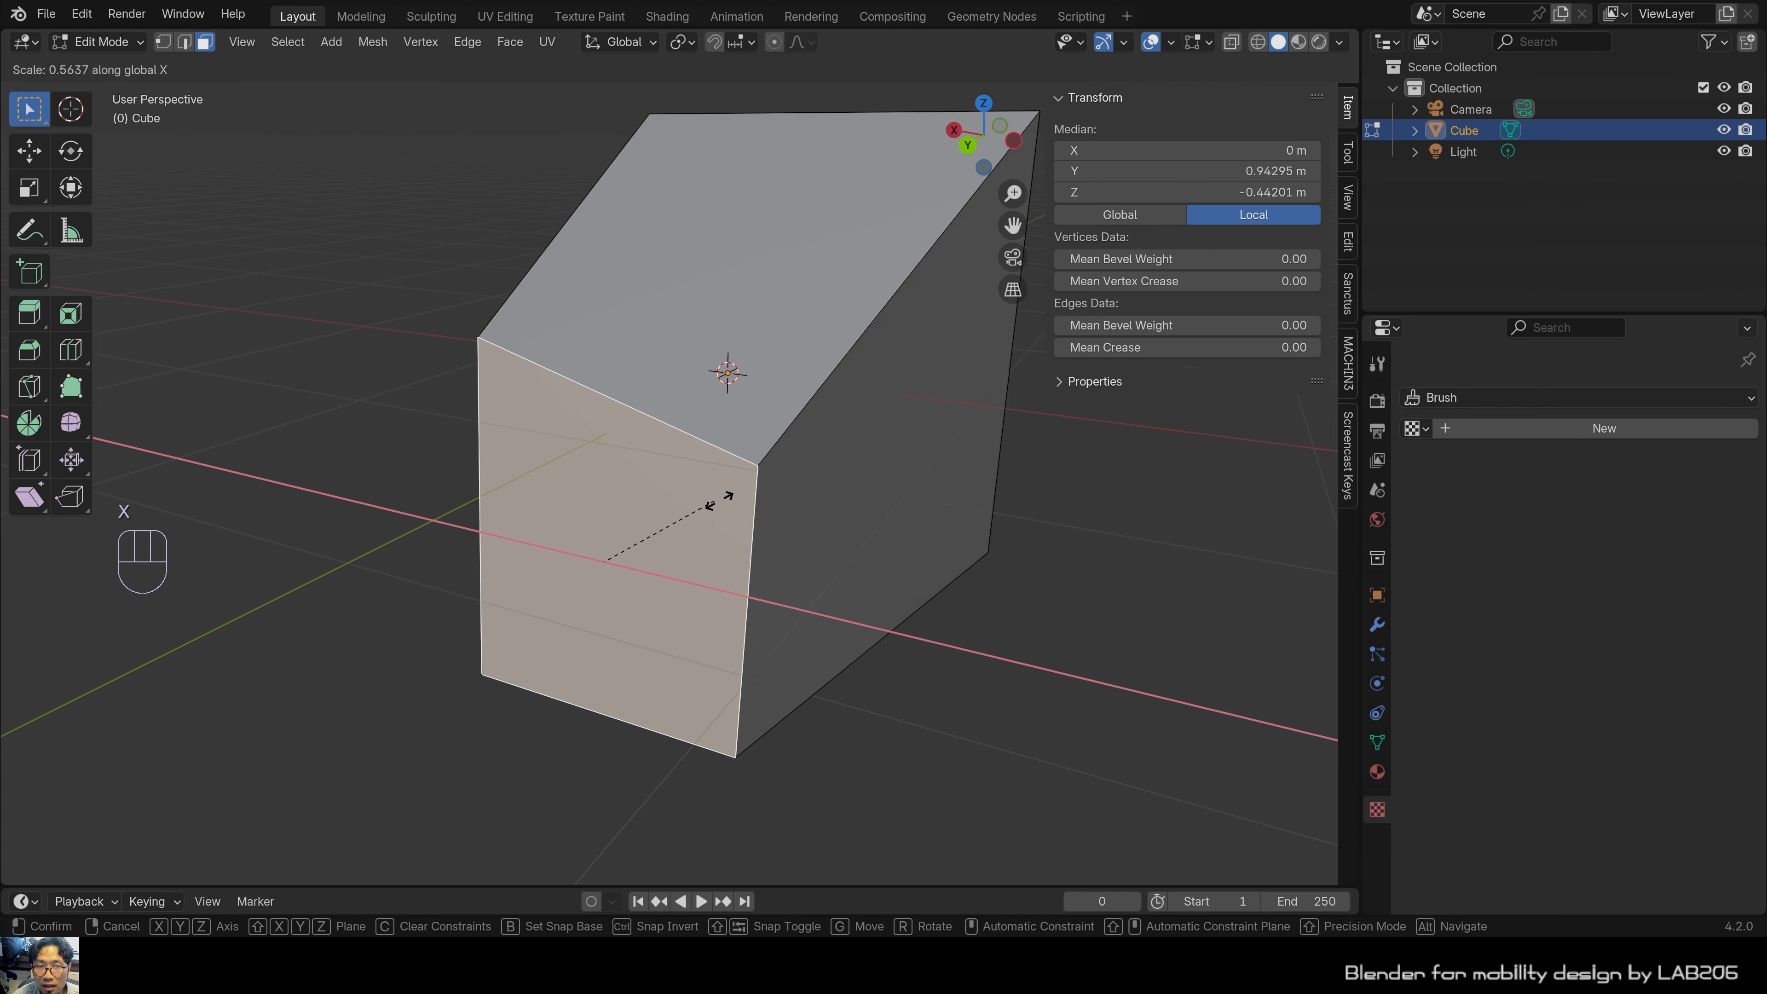
key("y")
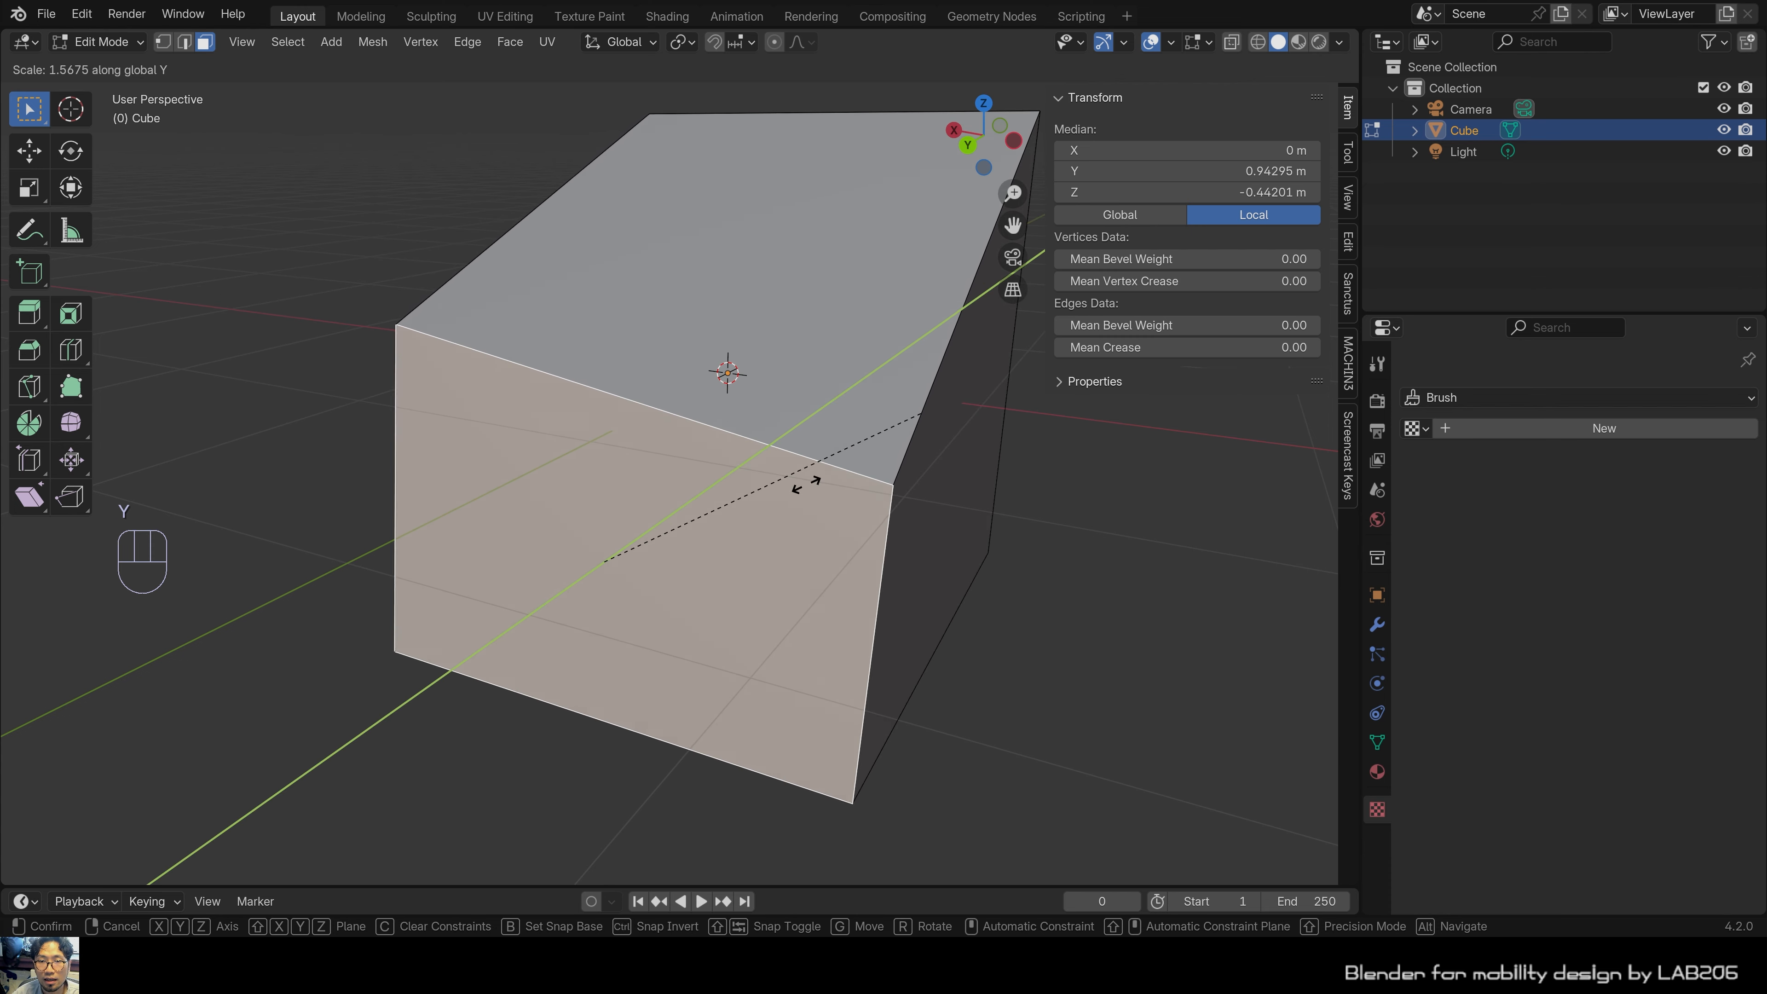
key("z")
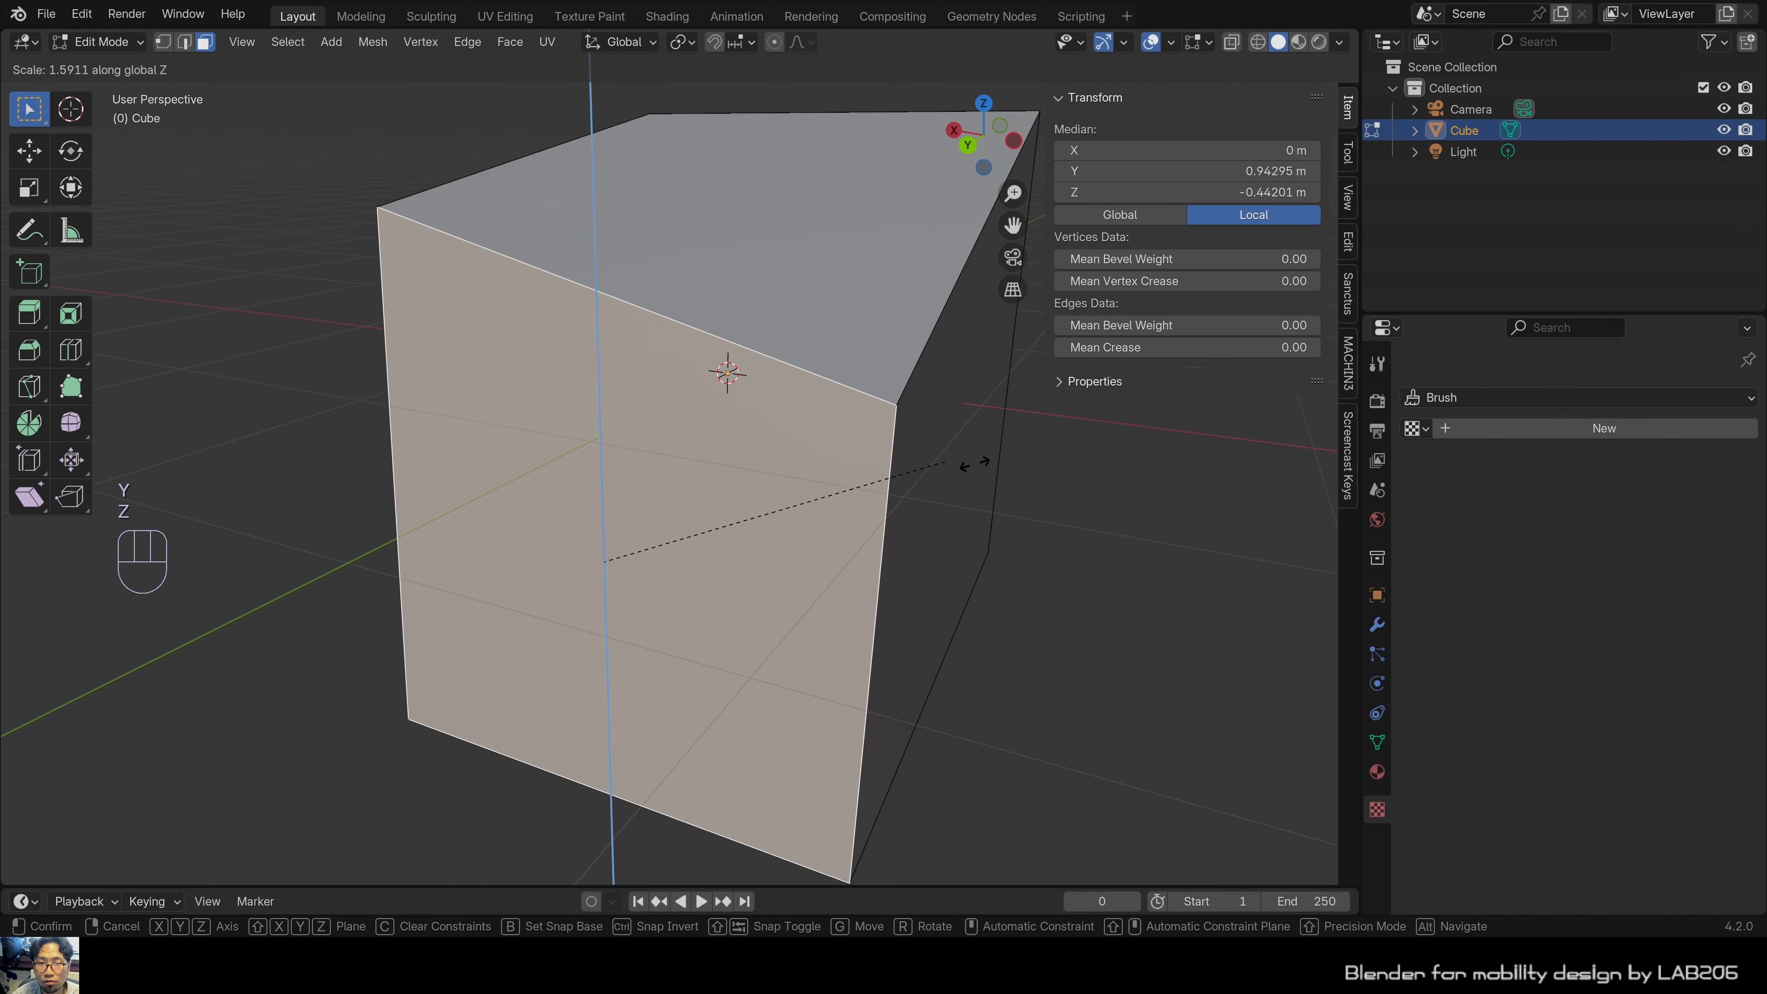
key("Escape")
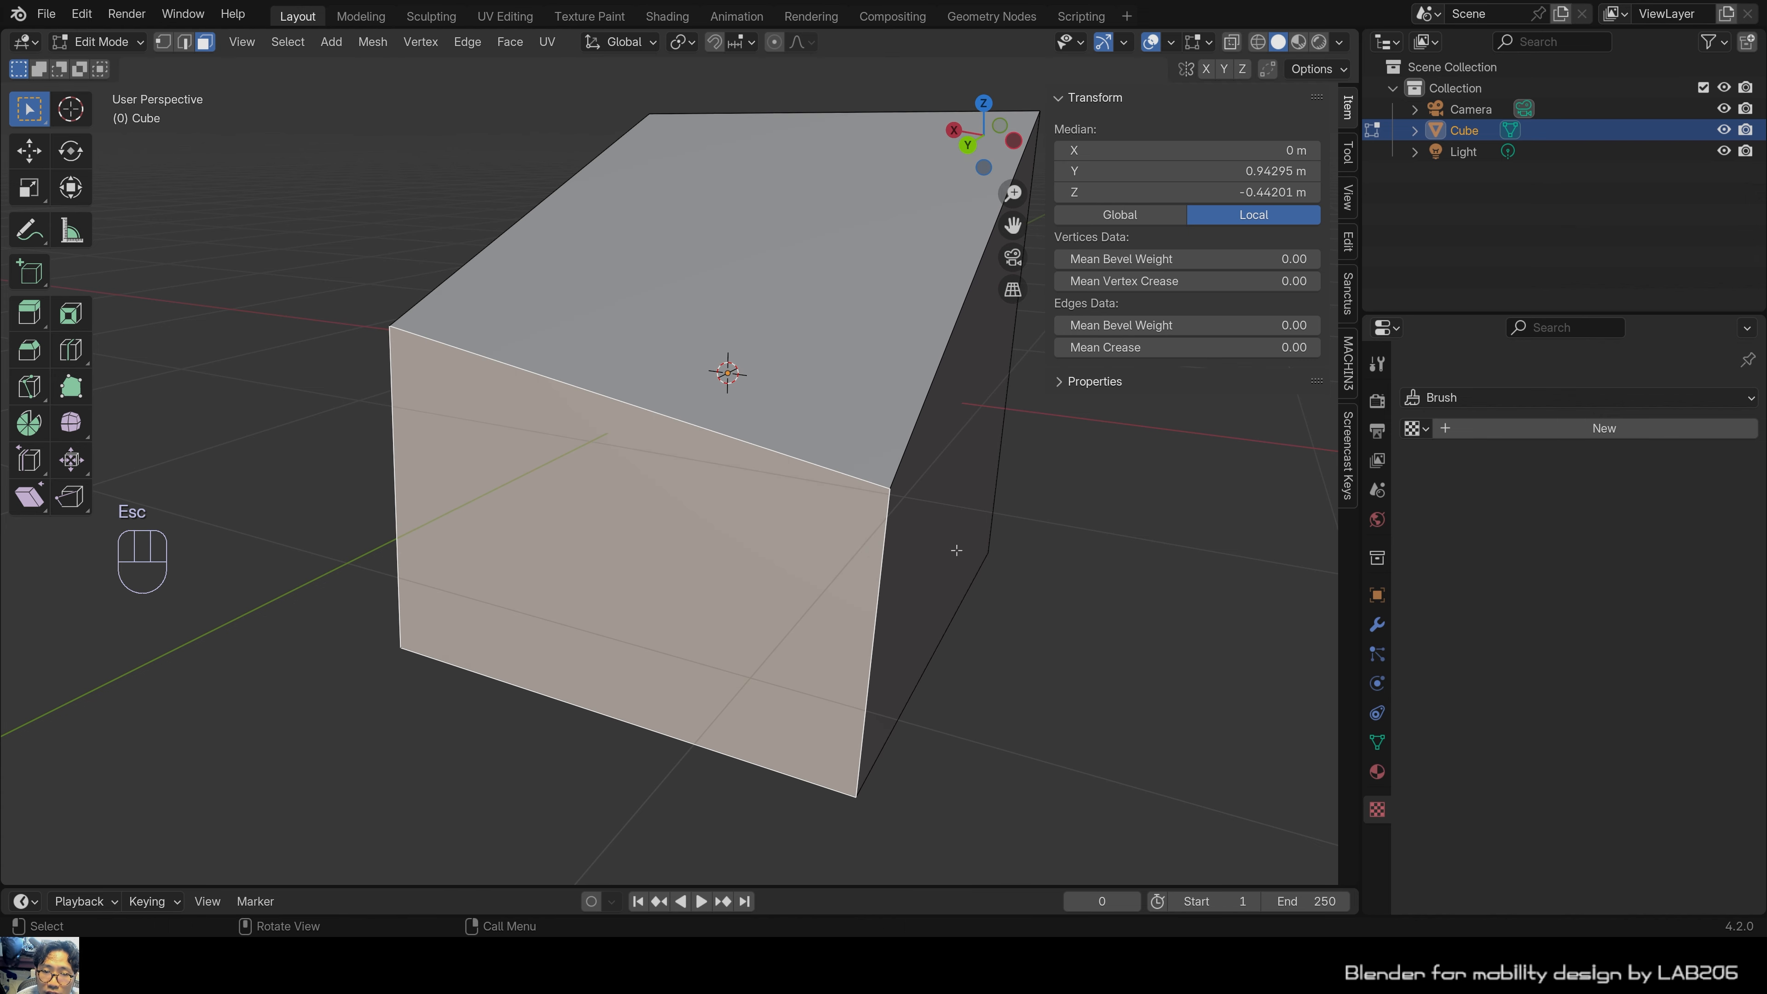
Try scaling the front face uniformly, starting once far from its centre and once close to it.
left_click(636, 551)
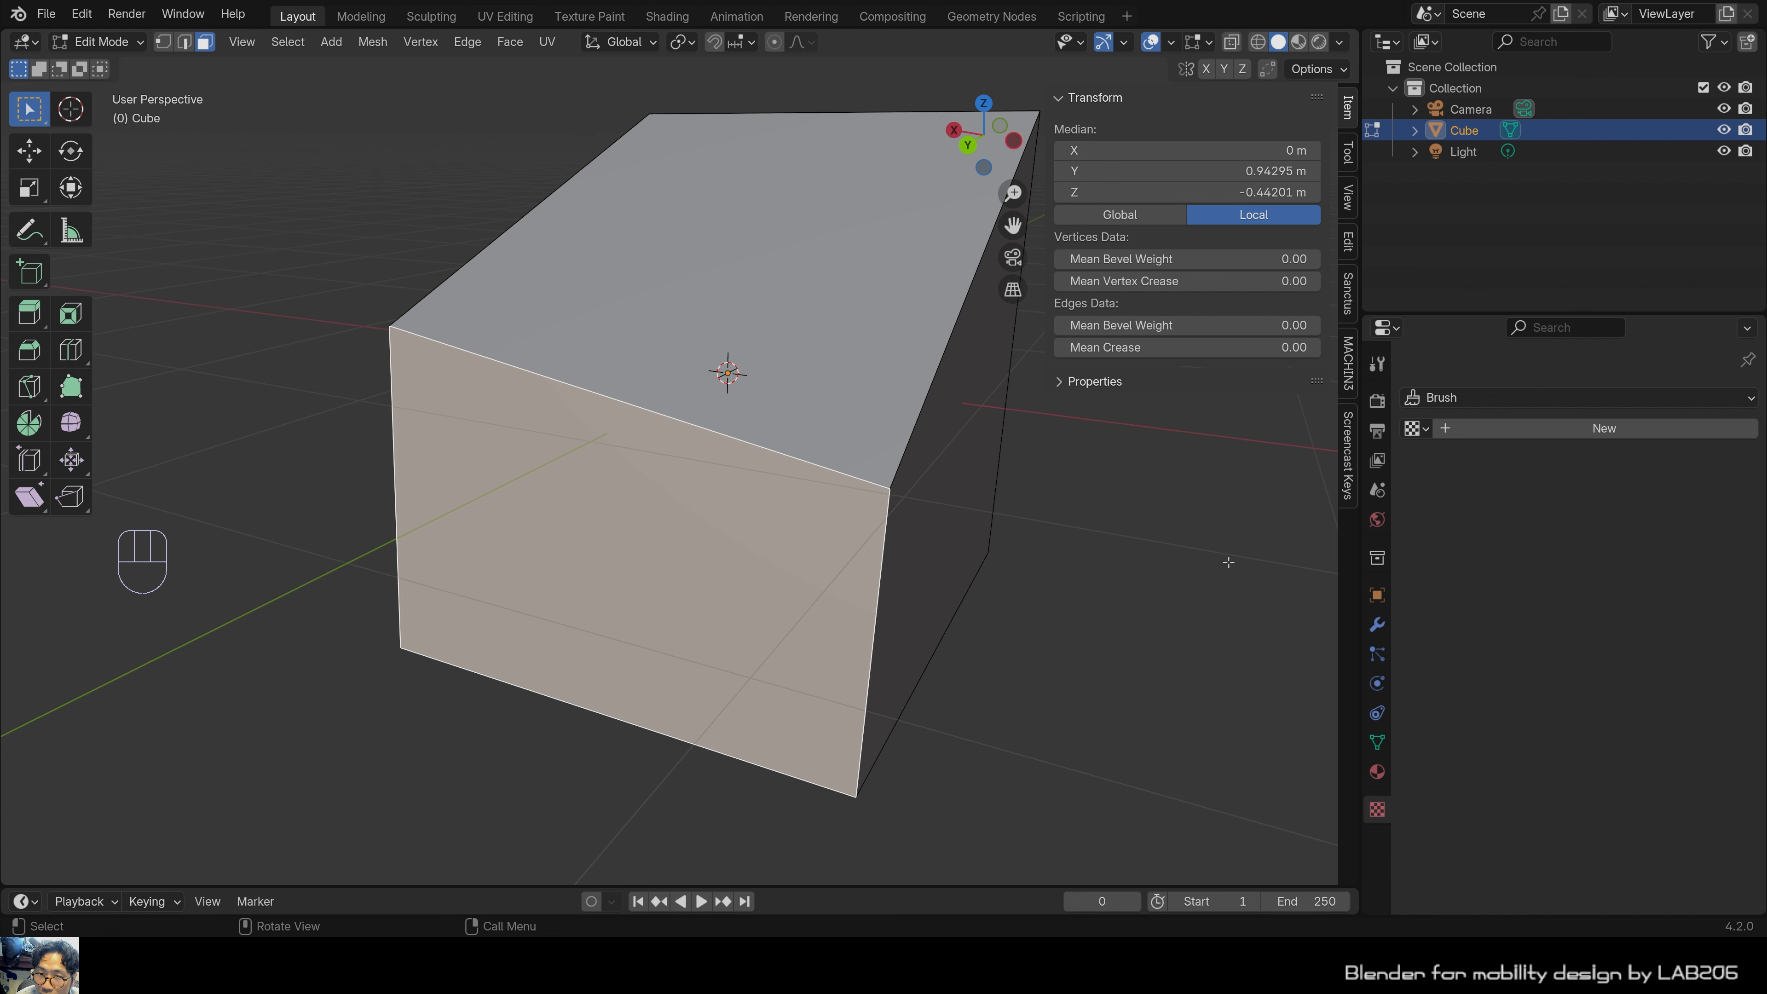
key("s")
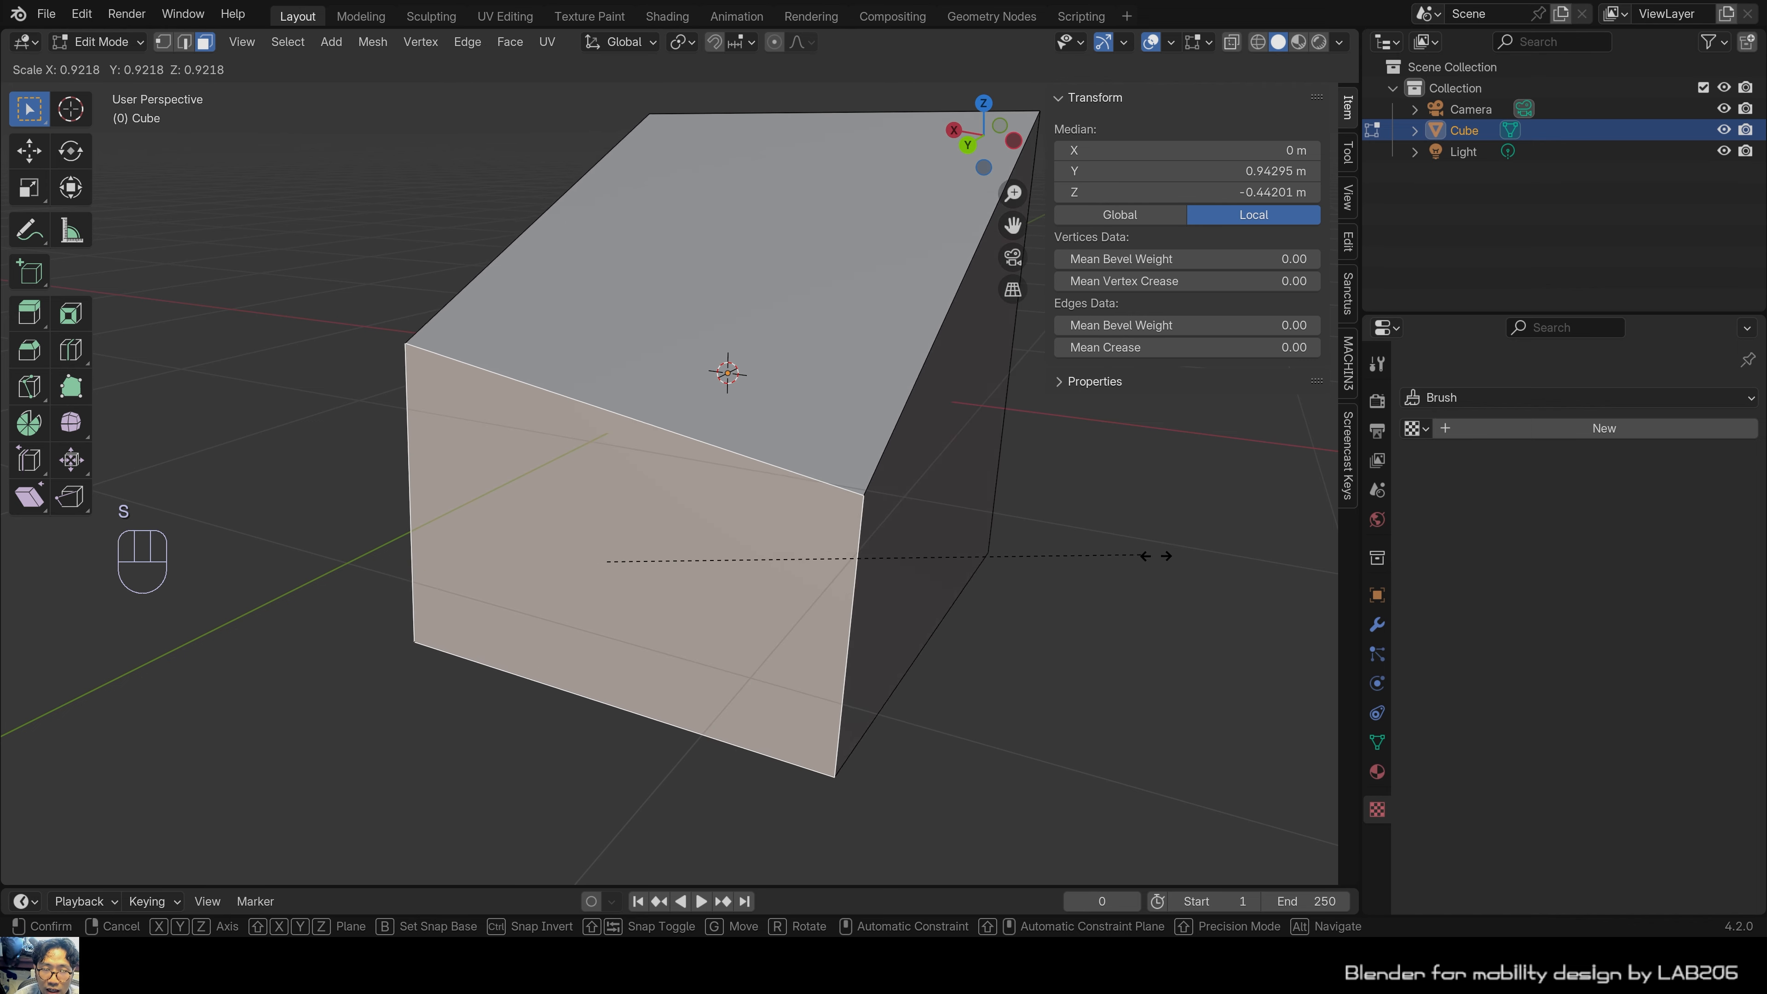
key("Escape")
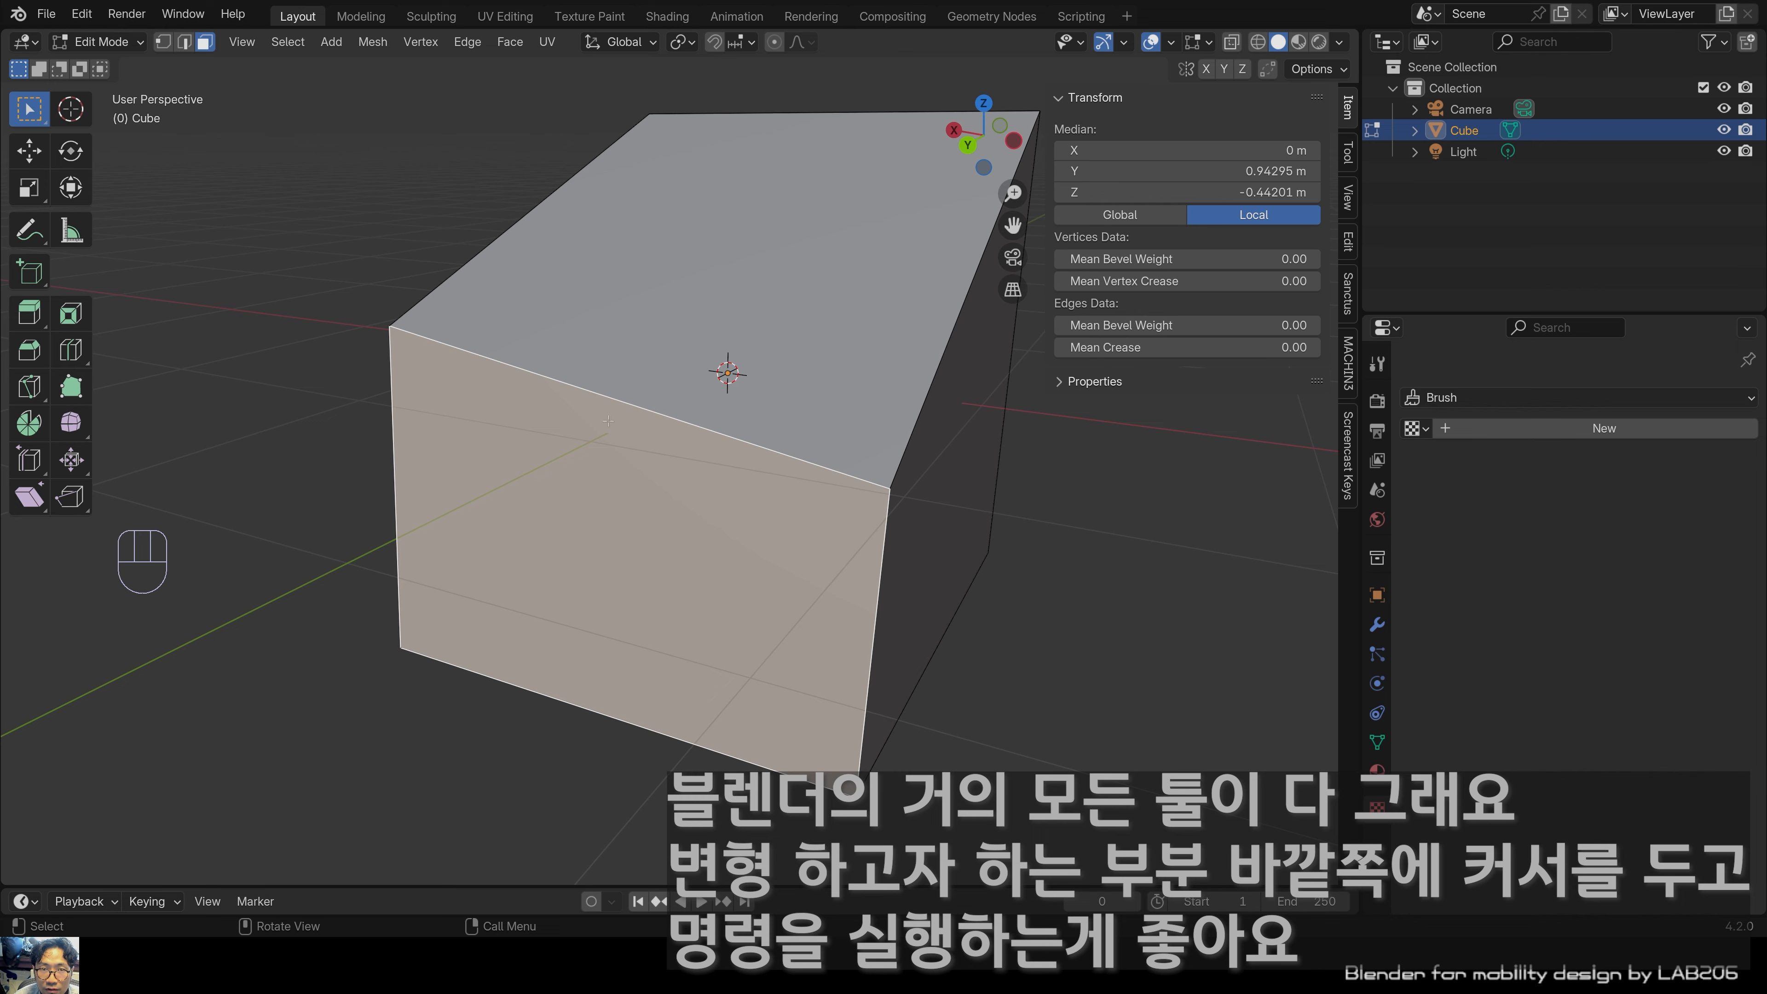
key("s")
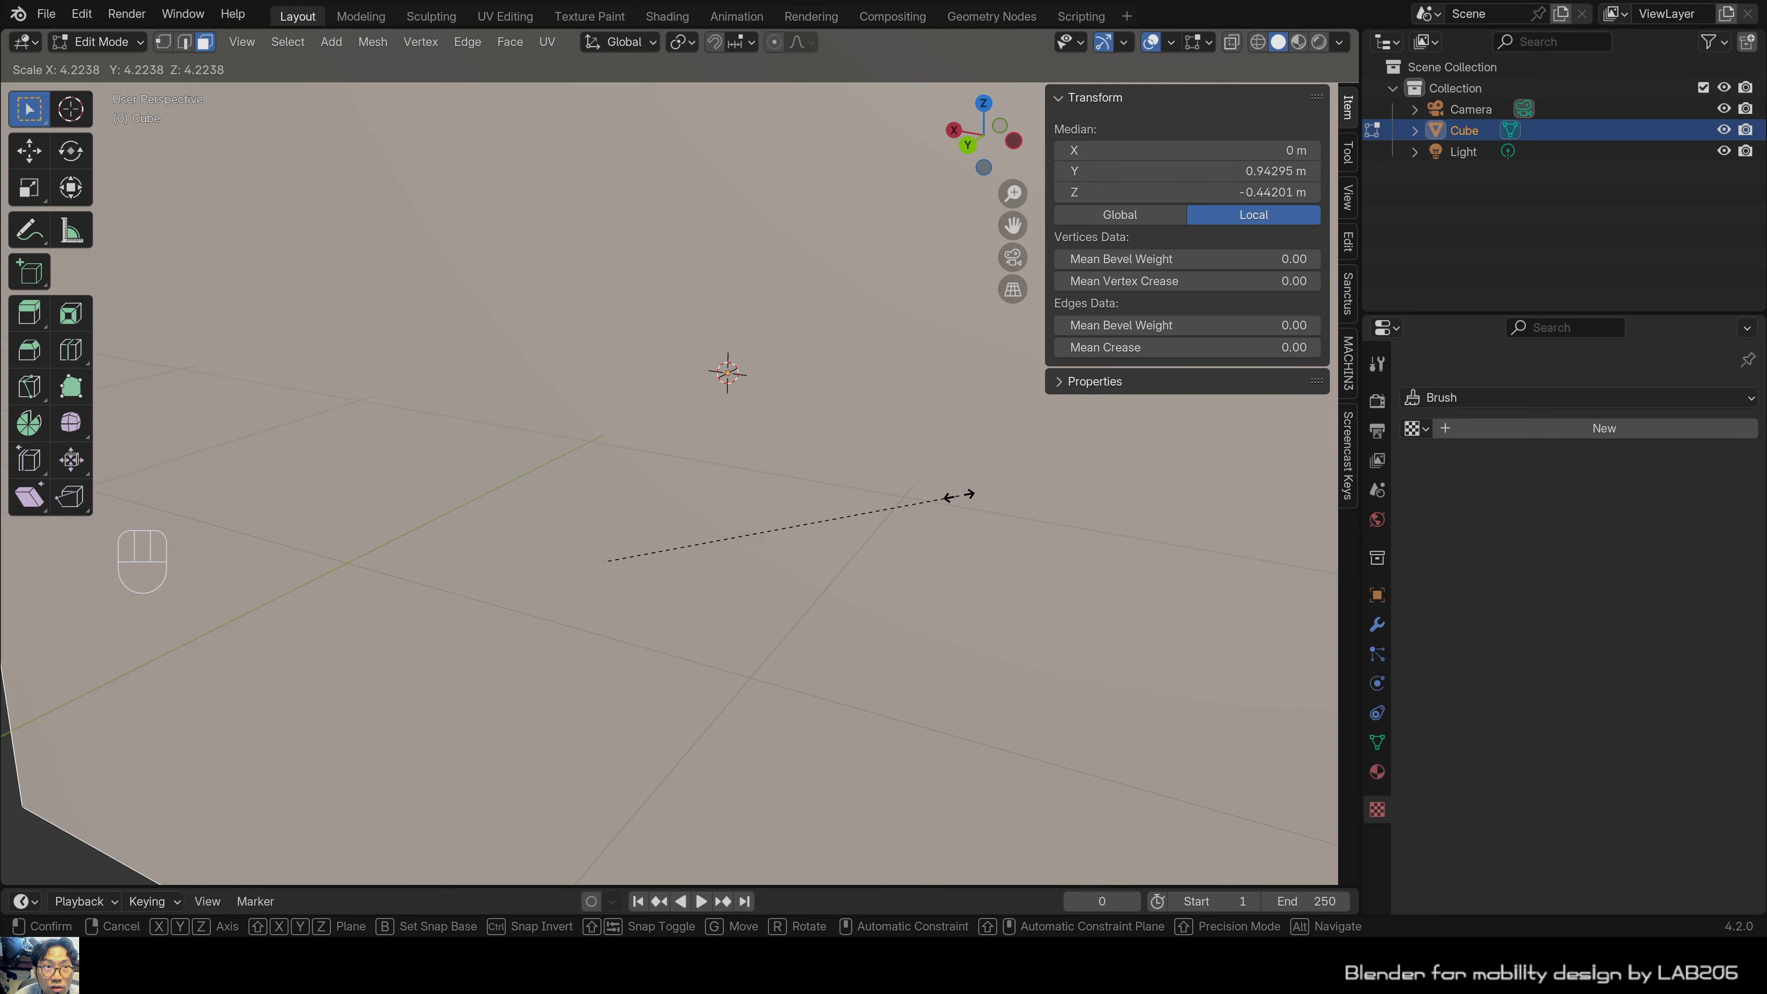
key("Escape")
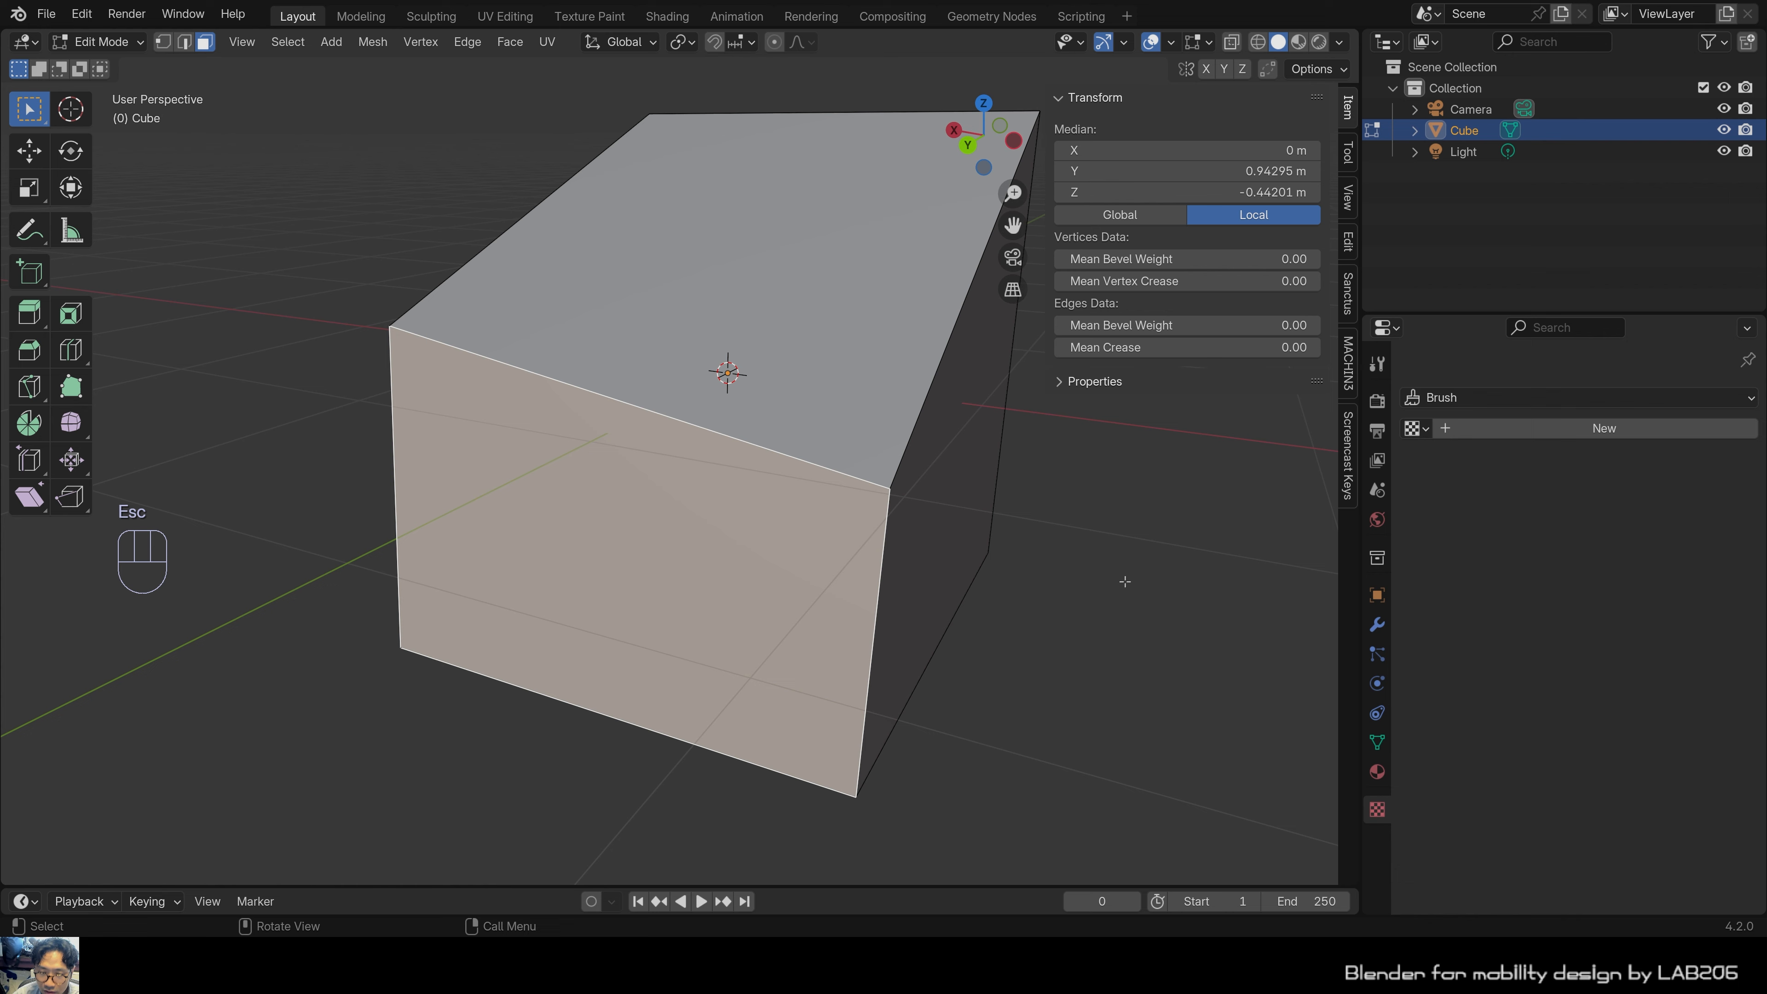
Scale the front face uniformly with precision to about 0.895 and clear the selection.
key("s")
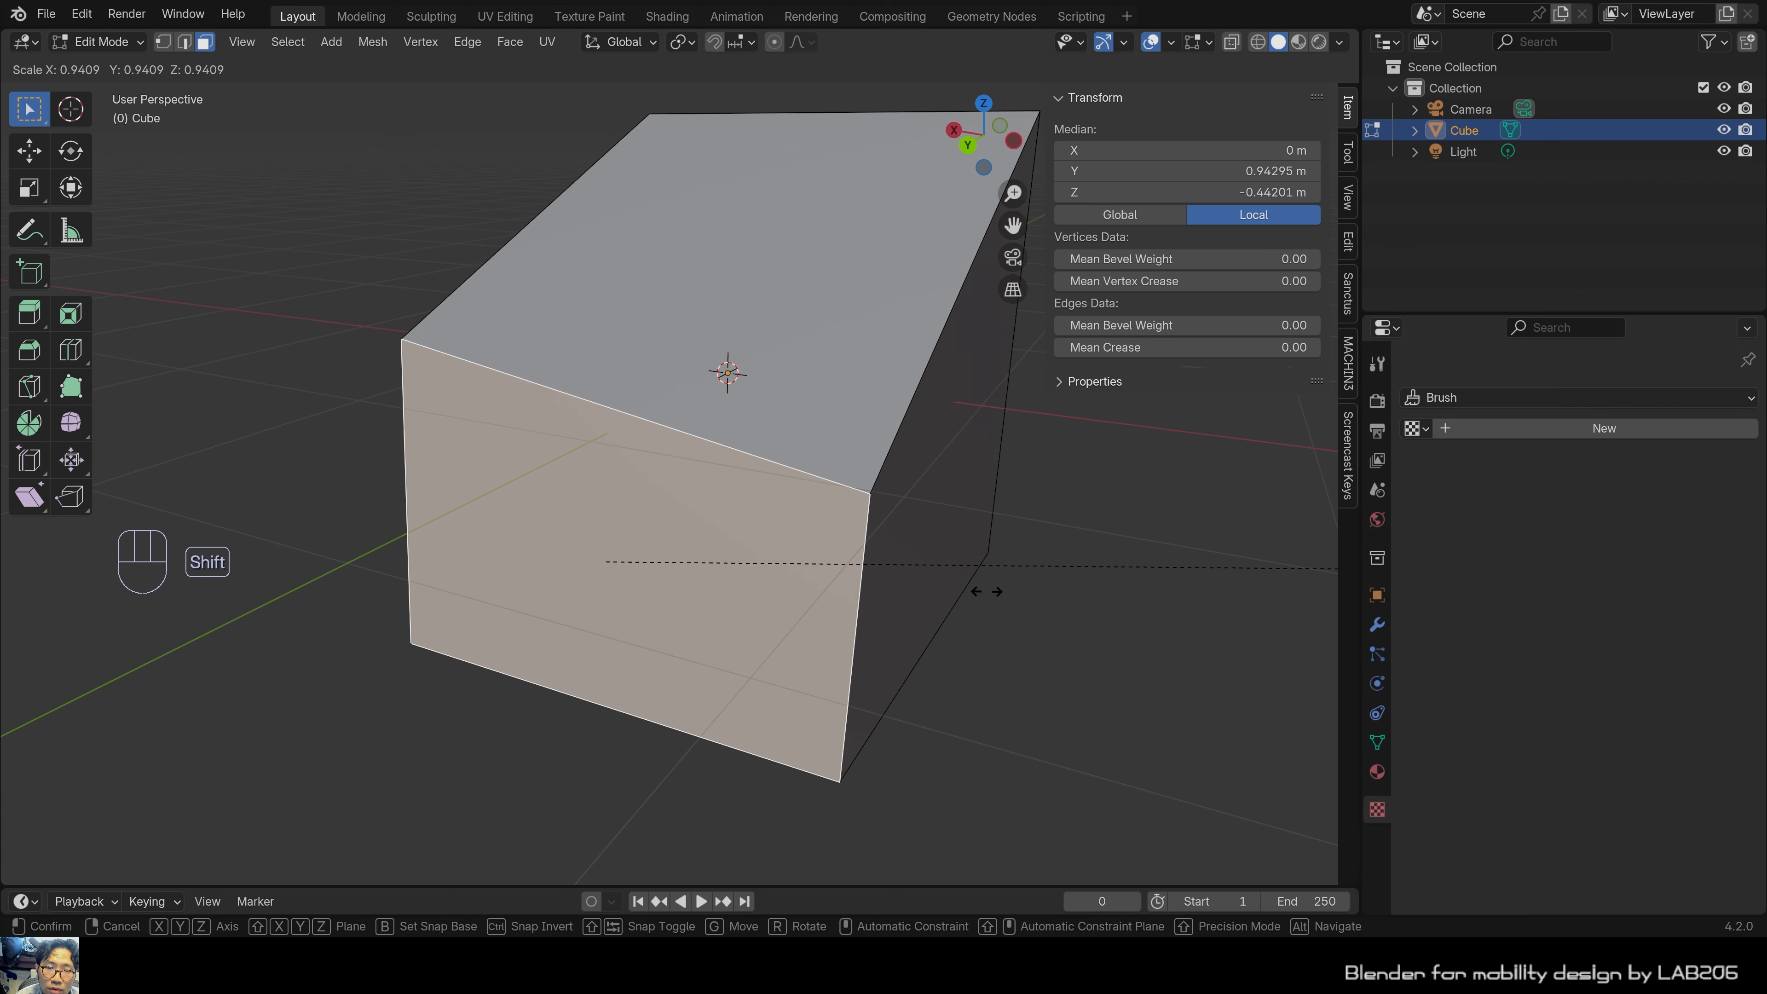
left_click(684, 594, "shift")
scroll(684, 591, "down", 1)
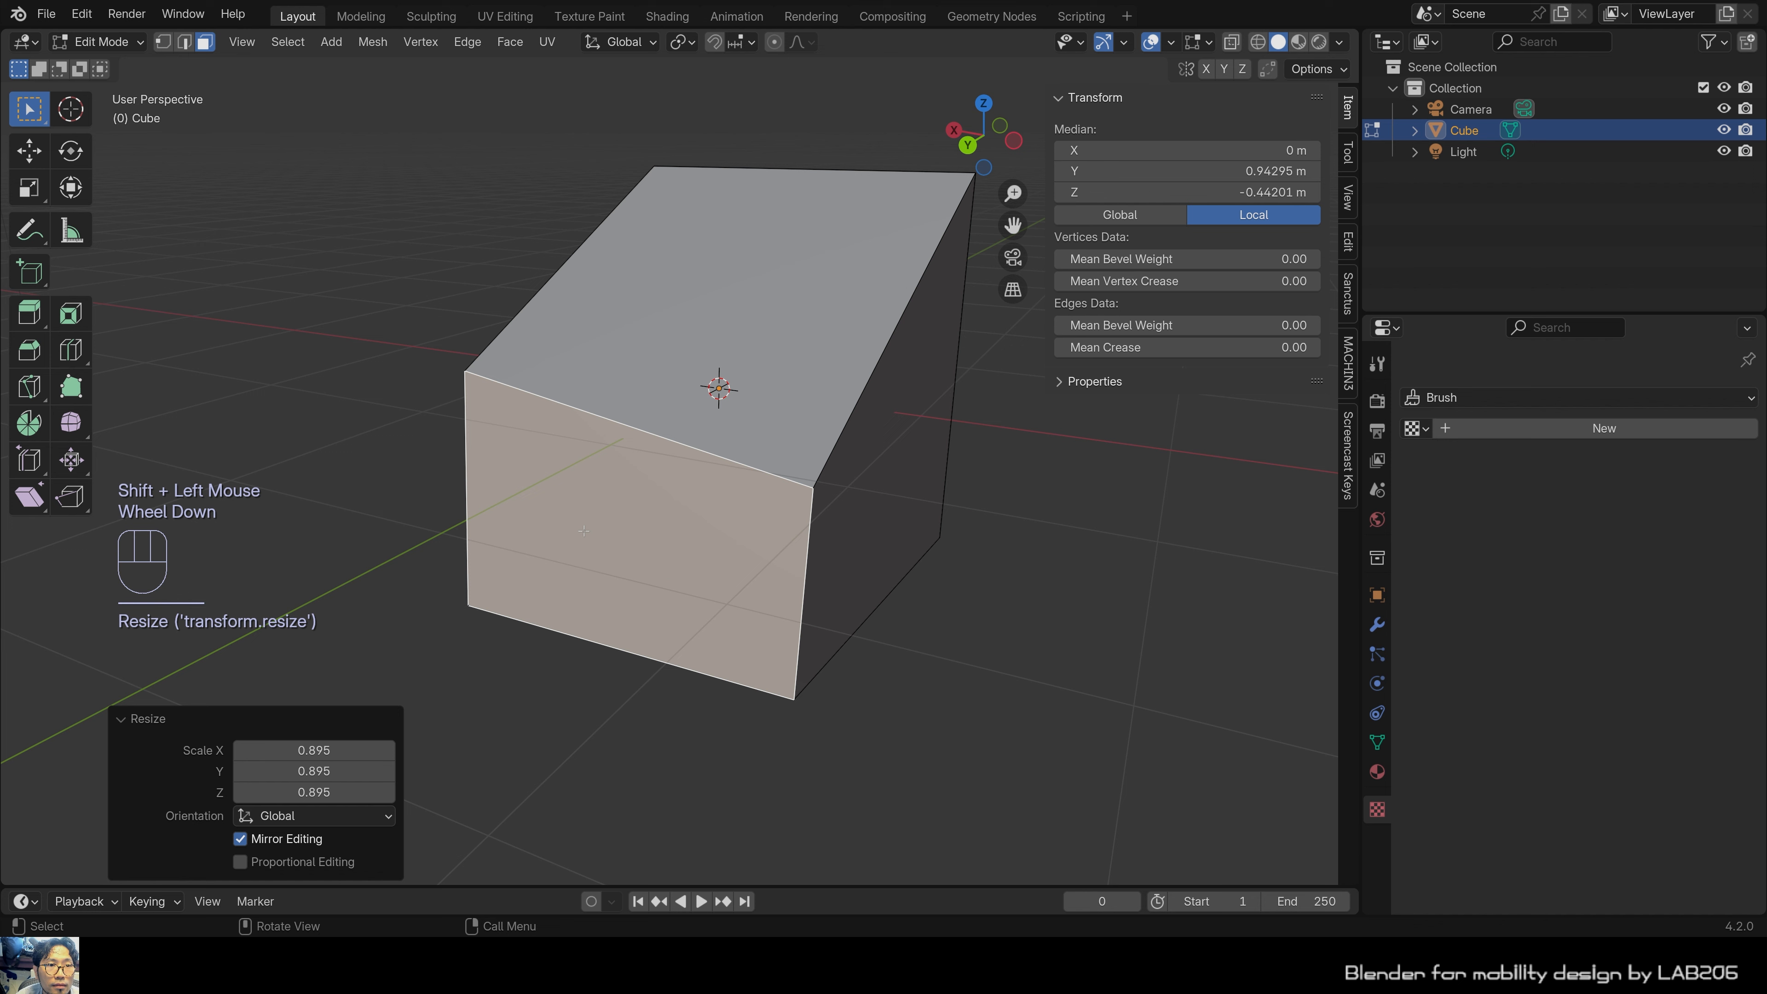
left_click(379, 339)
Cycle repeatedly through vertex, edge and face select modes, ending in face select mode.
middle_click_drag(931, 523, 614, 549)
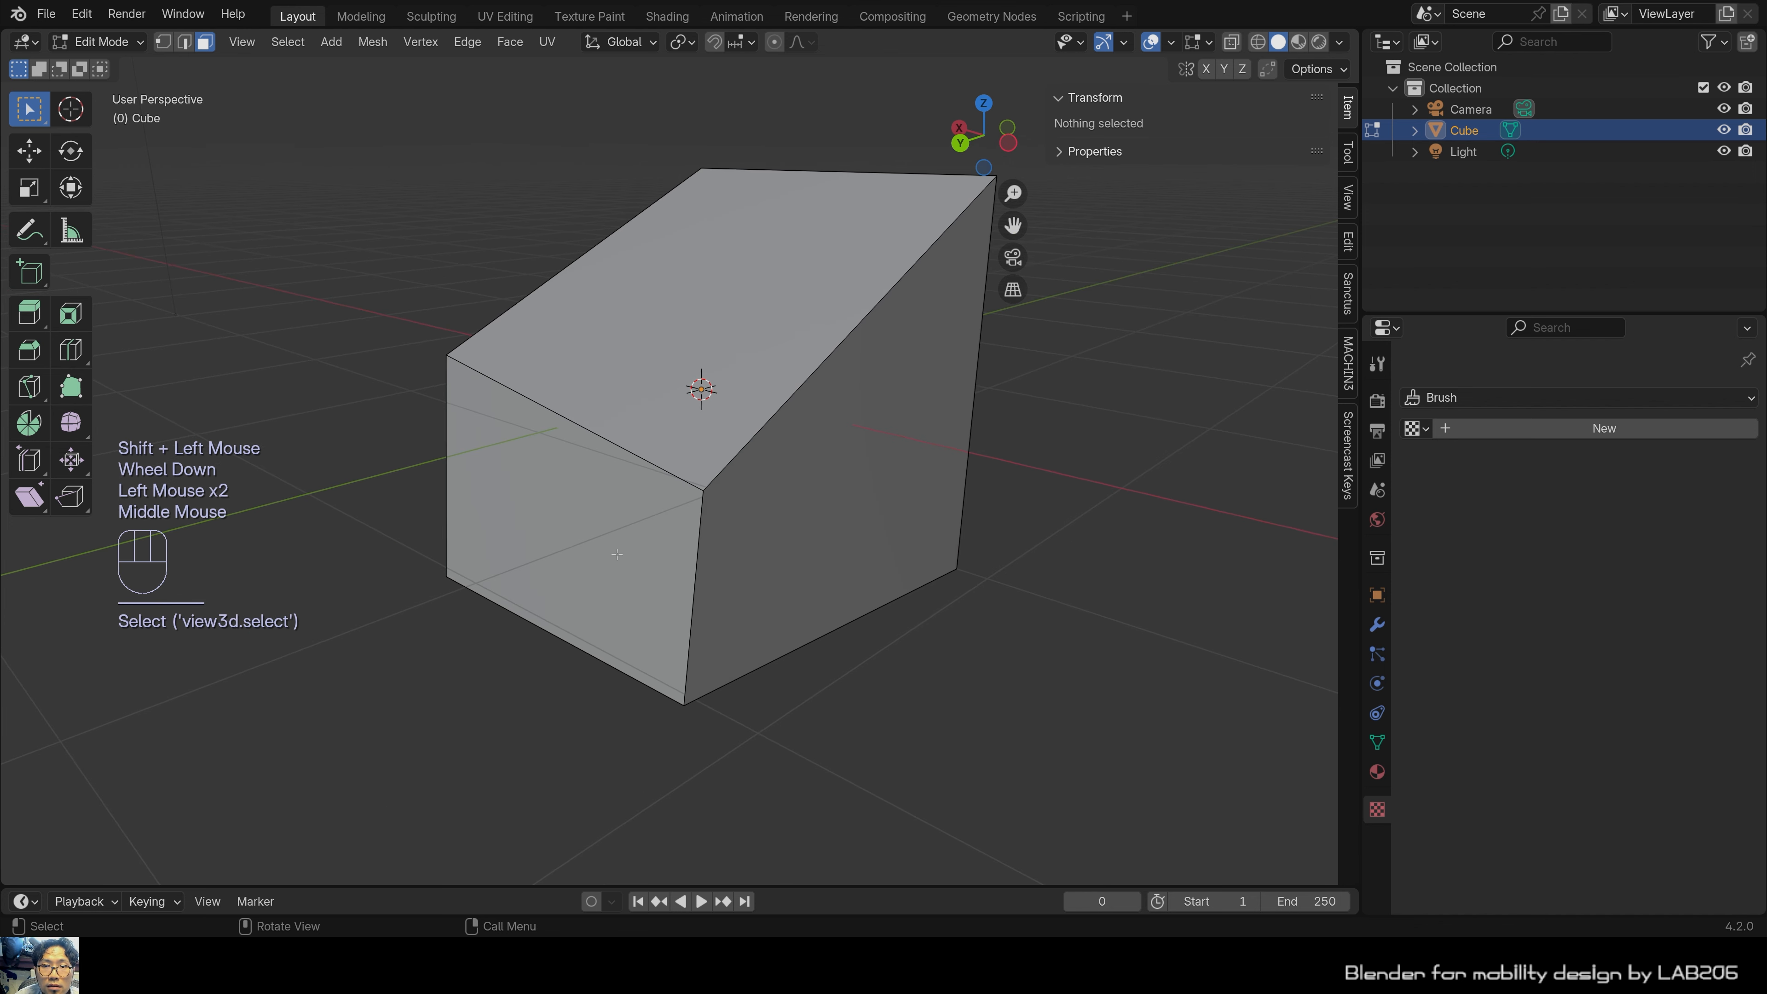
scroll(615, 550, "up", 1)
key("1")
key("1")
key("2")
key("3")
key("1")
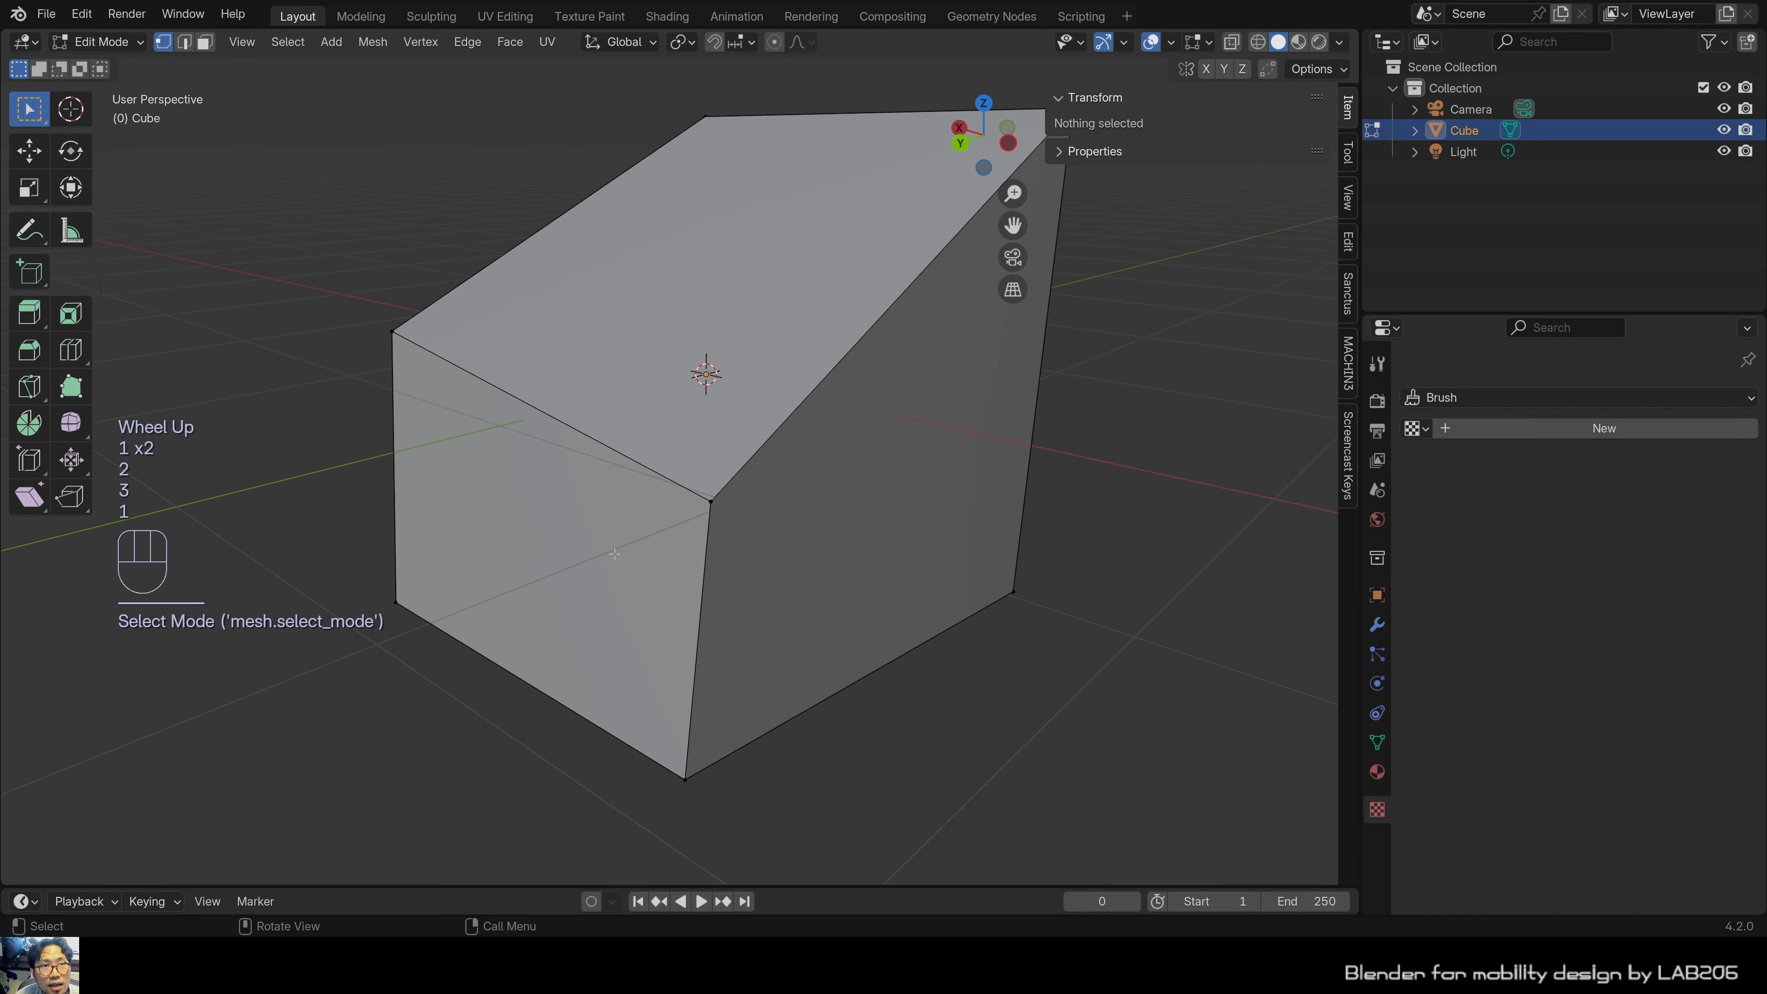
key("2")
key("3")
key("1")
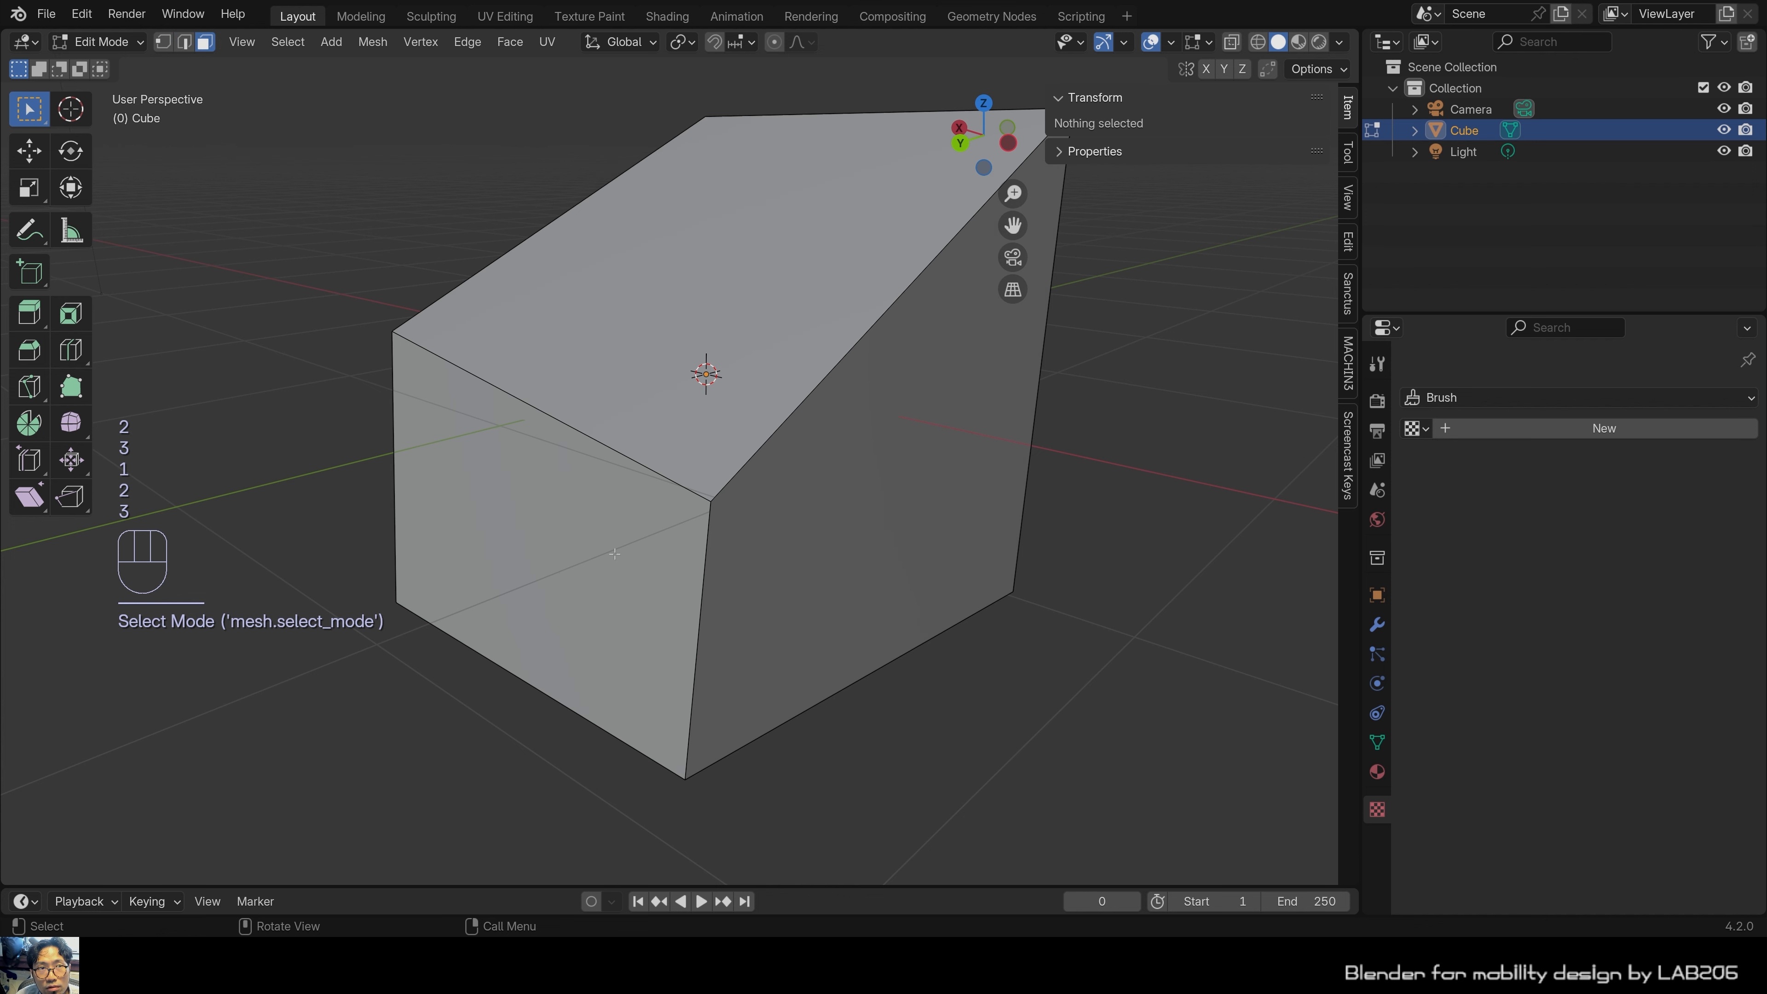
left_click(521, 473)
middle_click_drag(520, 472, 487, 549, "shift")
middle_click_drag(586, 383, 610, 331, "shift")
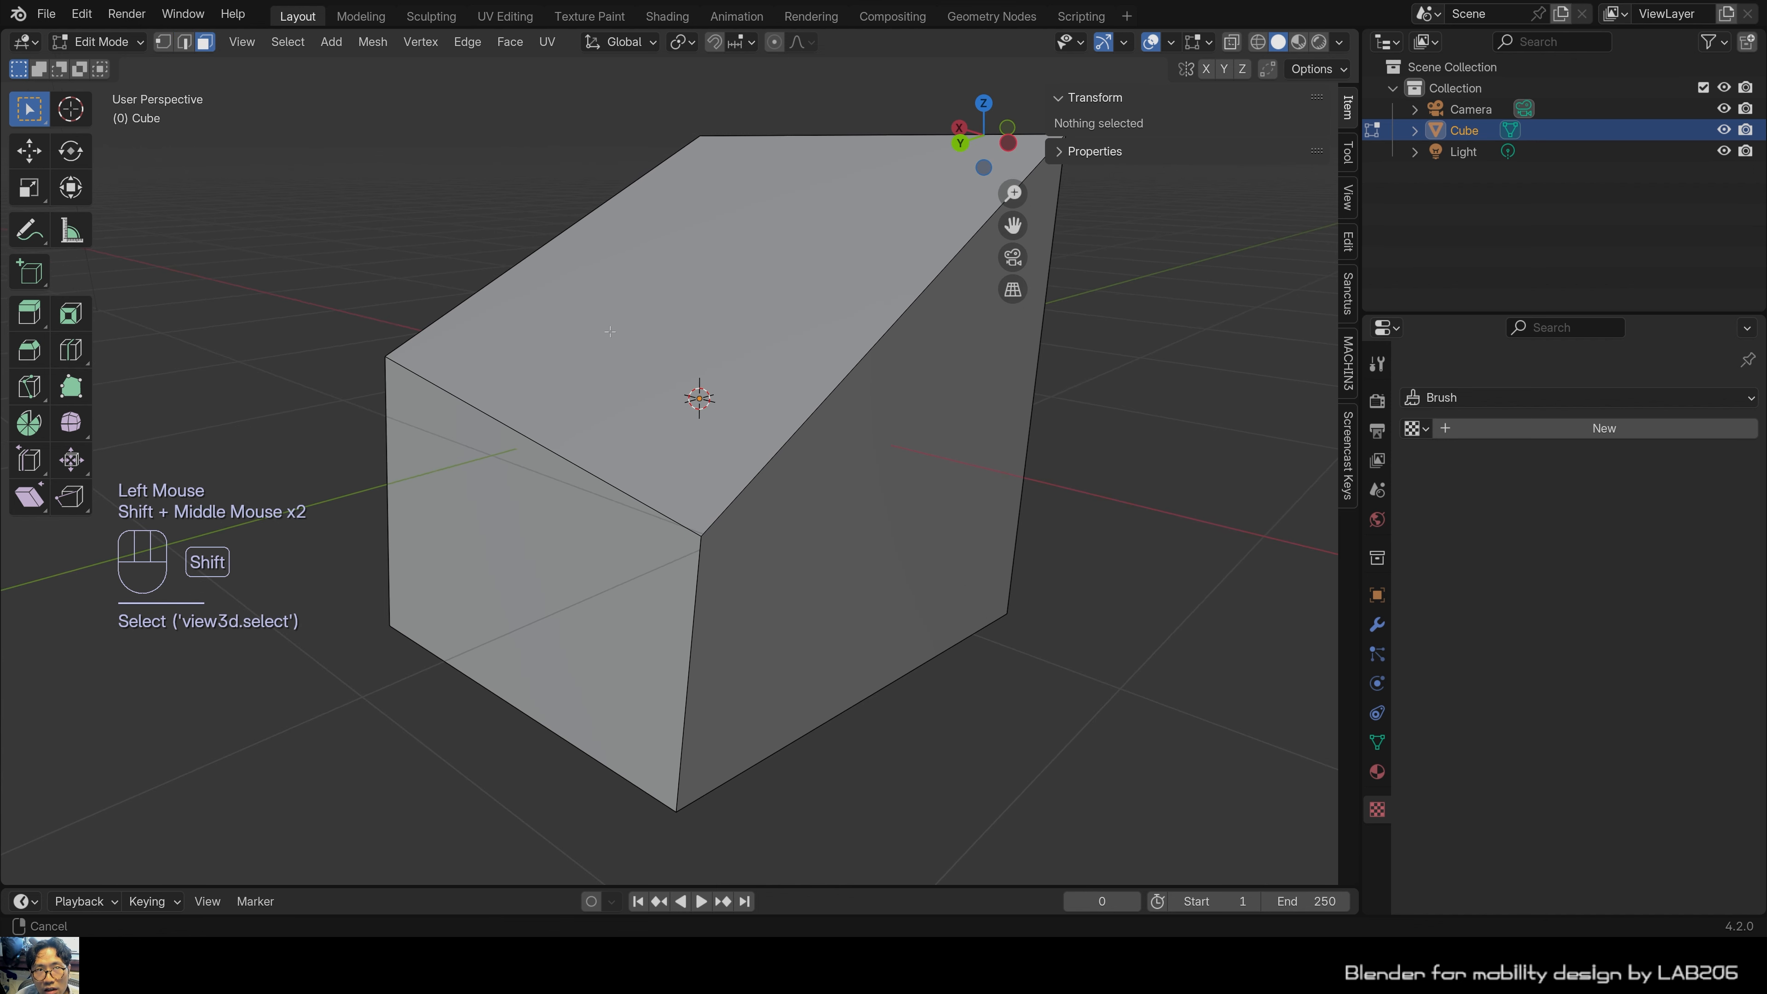
Switch among vertex, face and edge select modes and locate the Preferences entry.
left_click(165, 42)
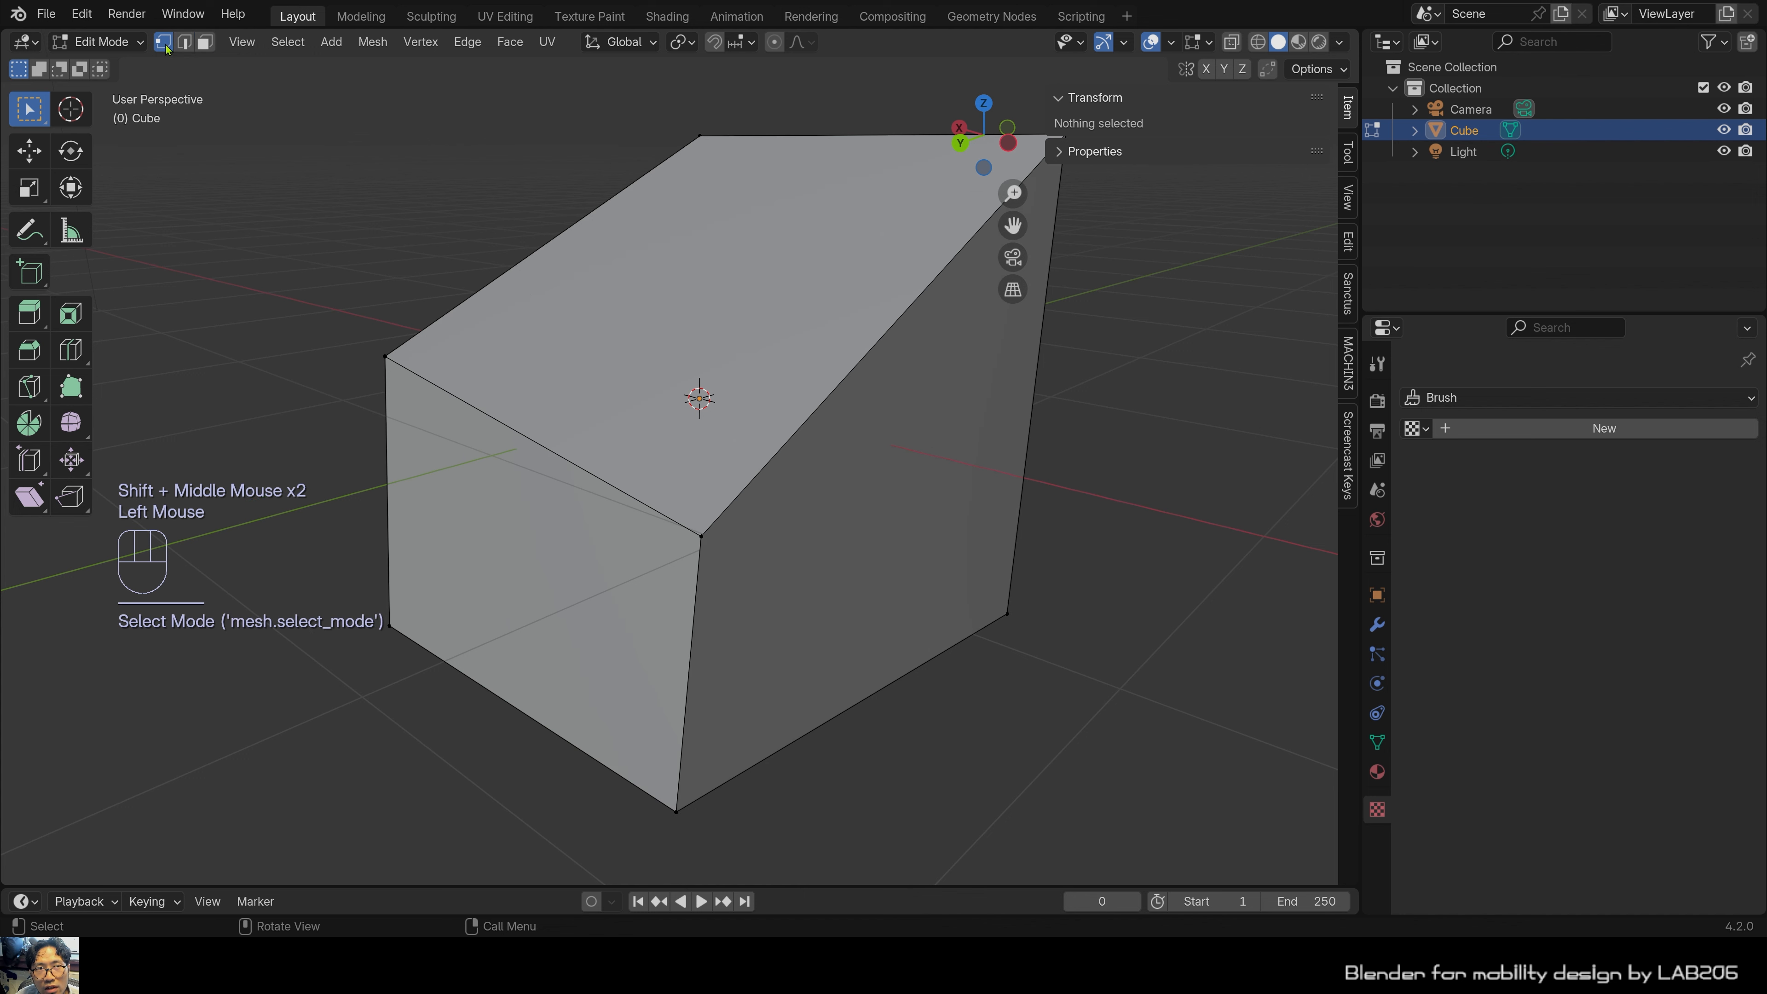
left_click(206, 45)
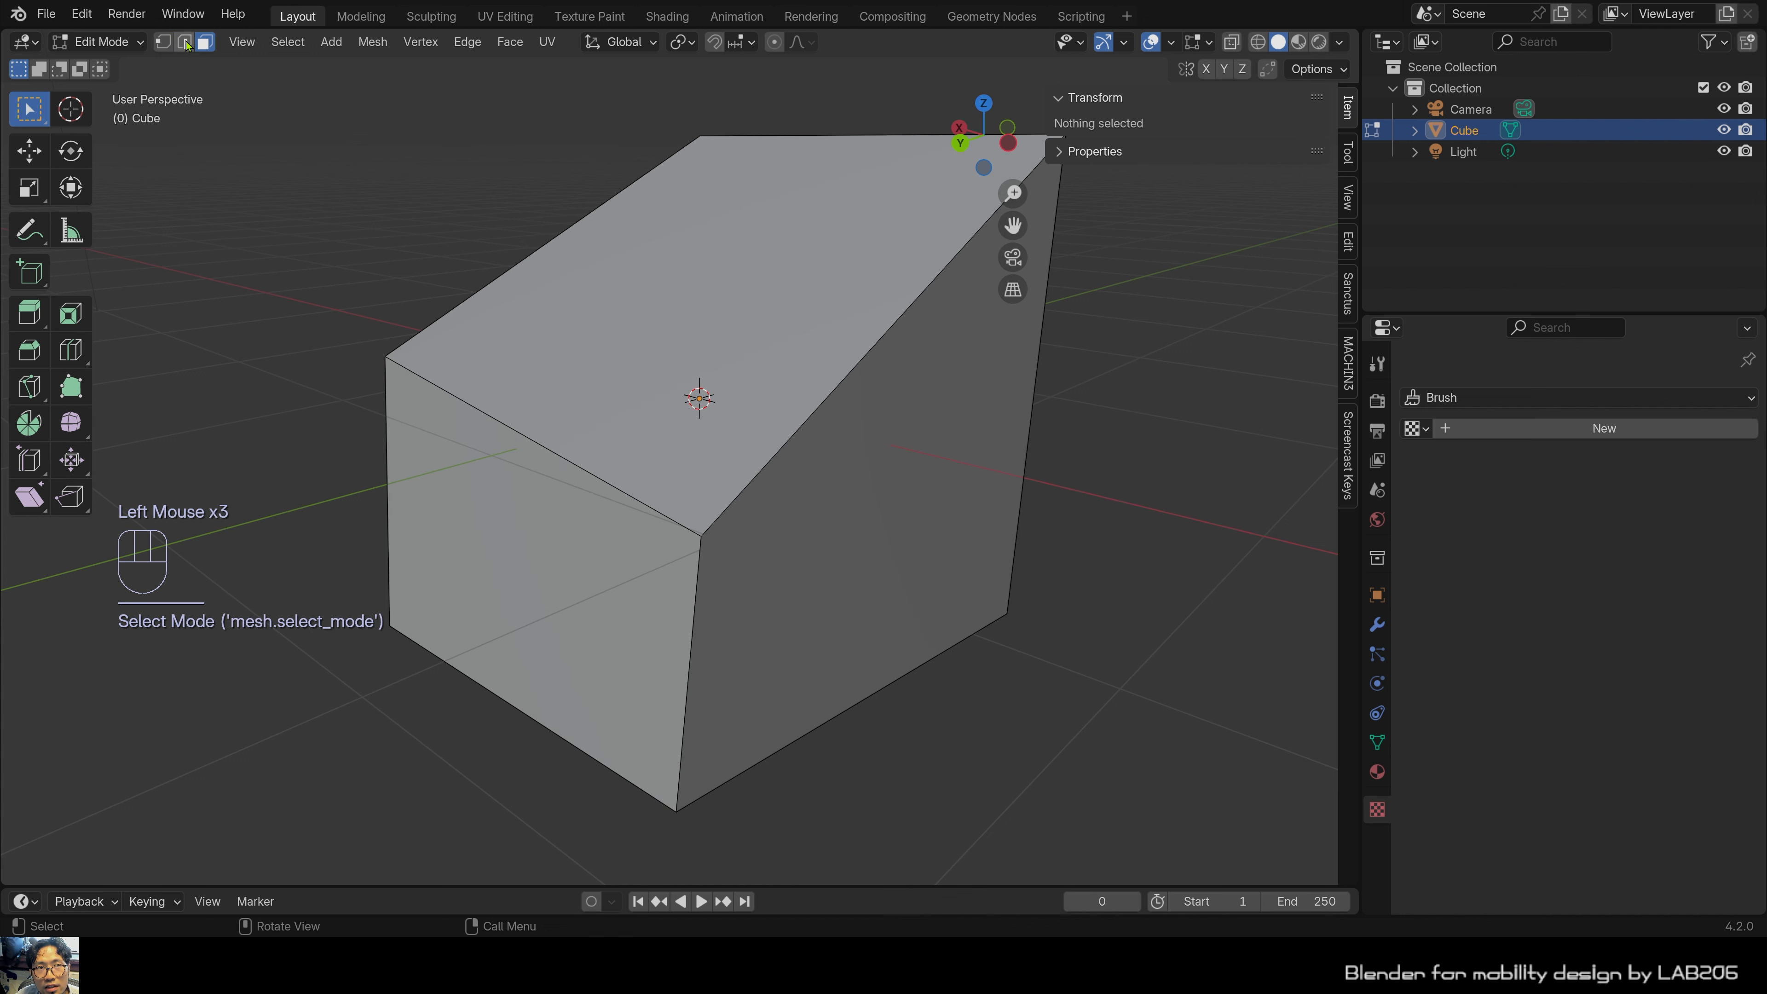
left_click(82, 13)
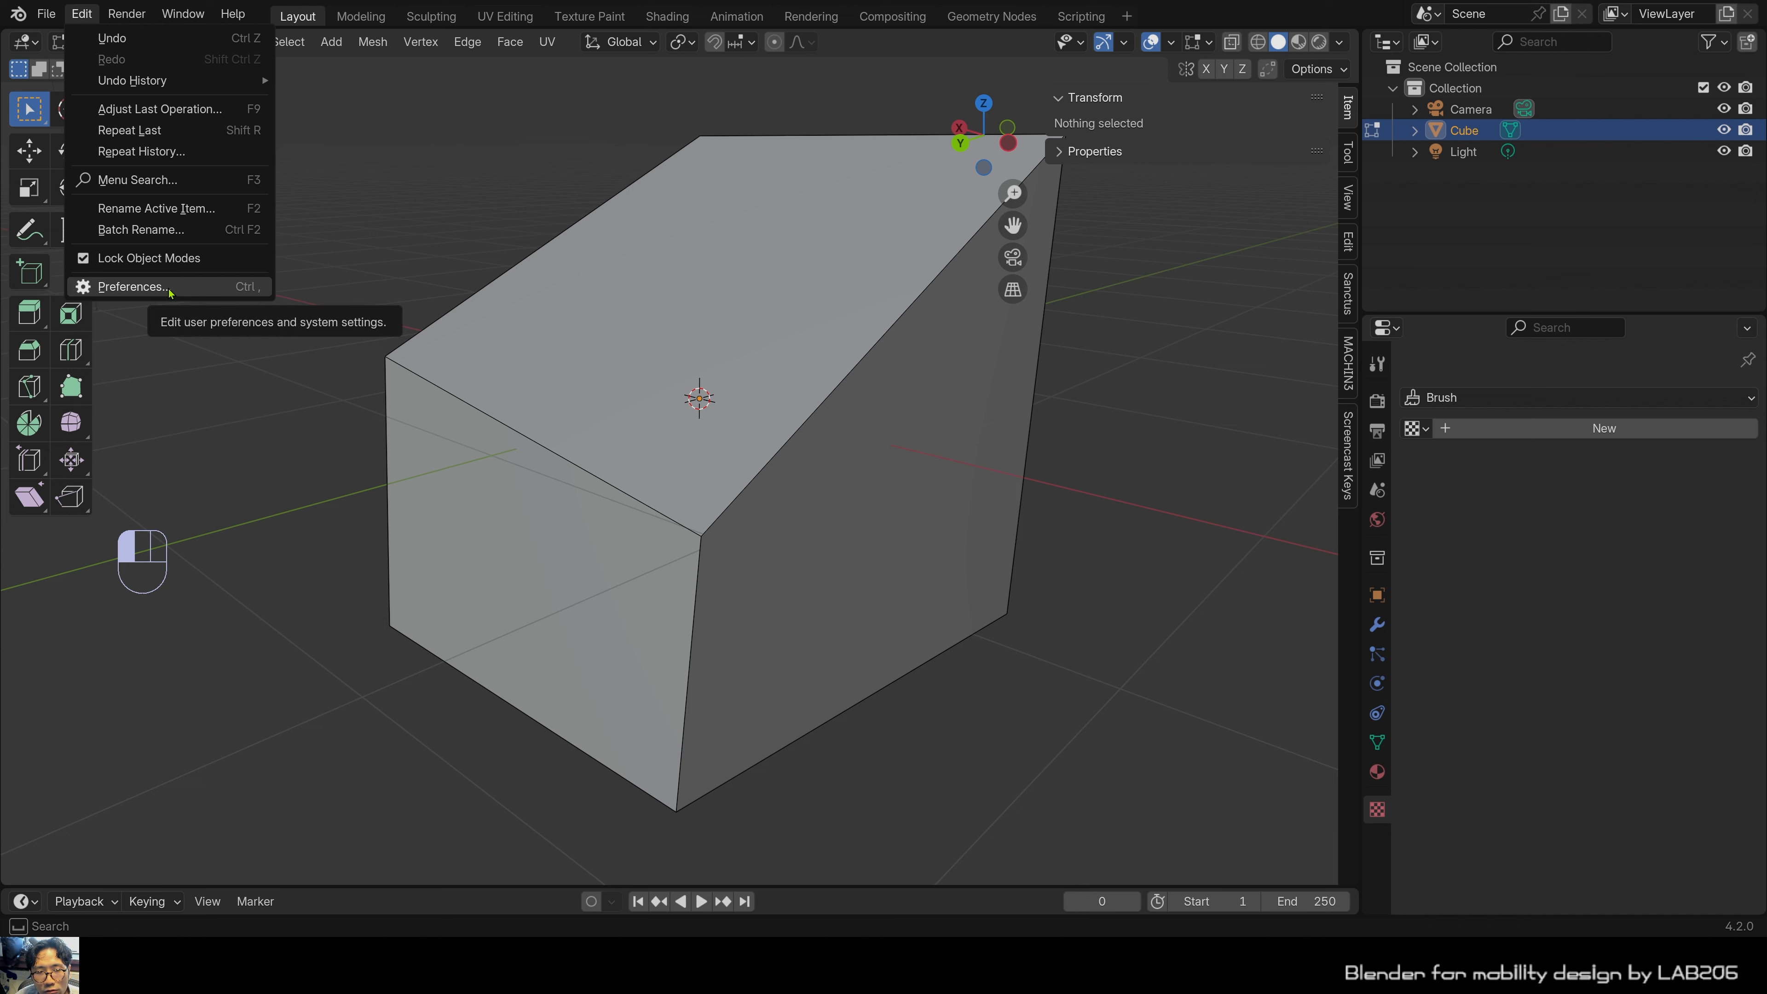
left_click(611, 359)
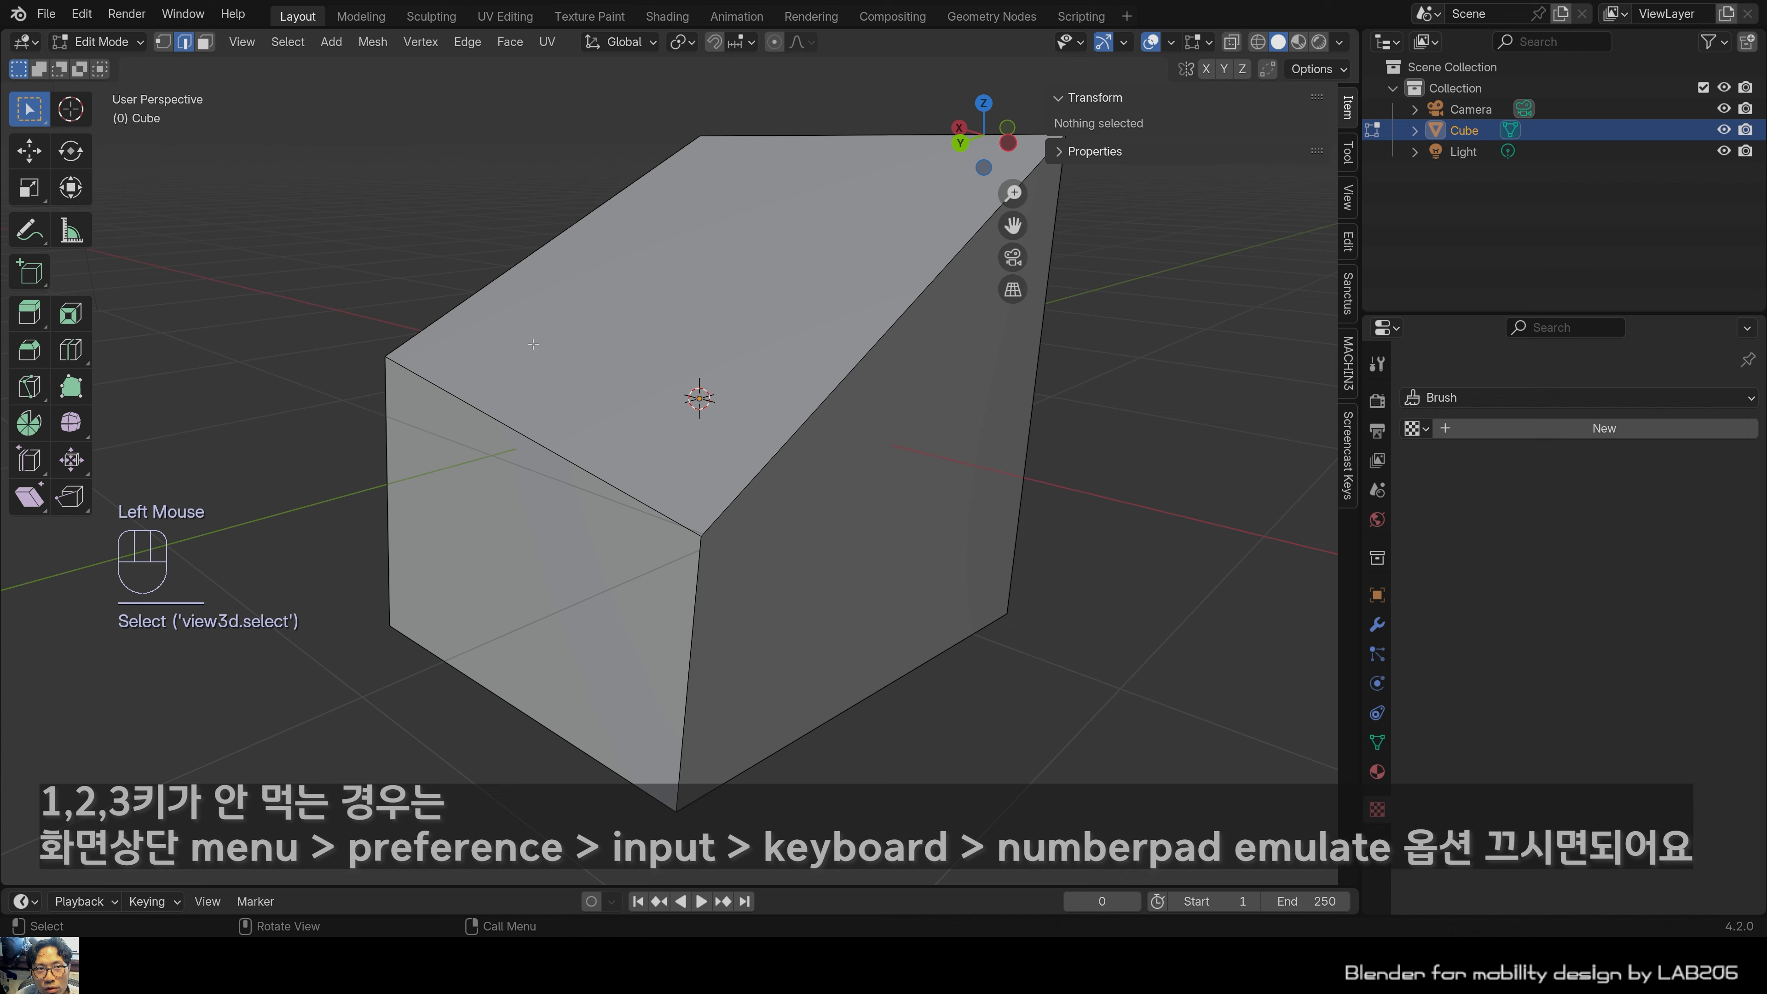
Cycle twice through vertex, edge and face select modes, finishing in face select mode.
middle_click_drag(612, 358, 539, 382, "shift")
key("1")
key("2")
key("3")
key("1")
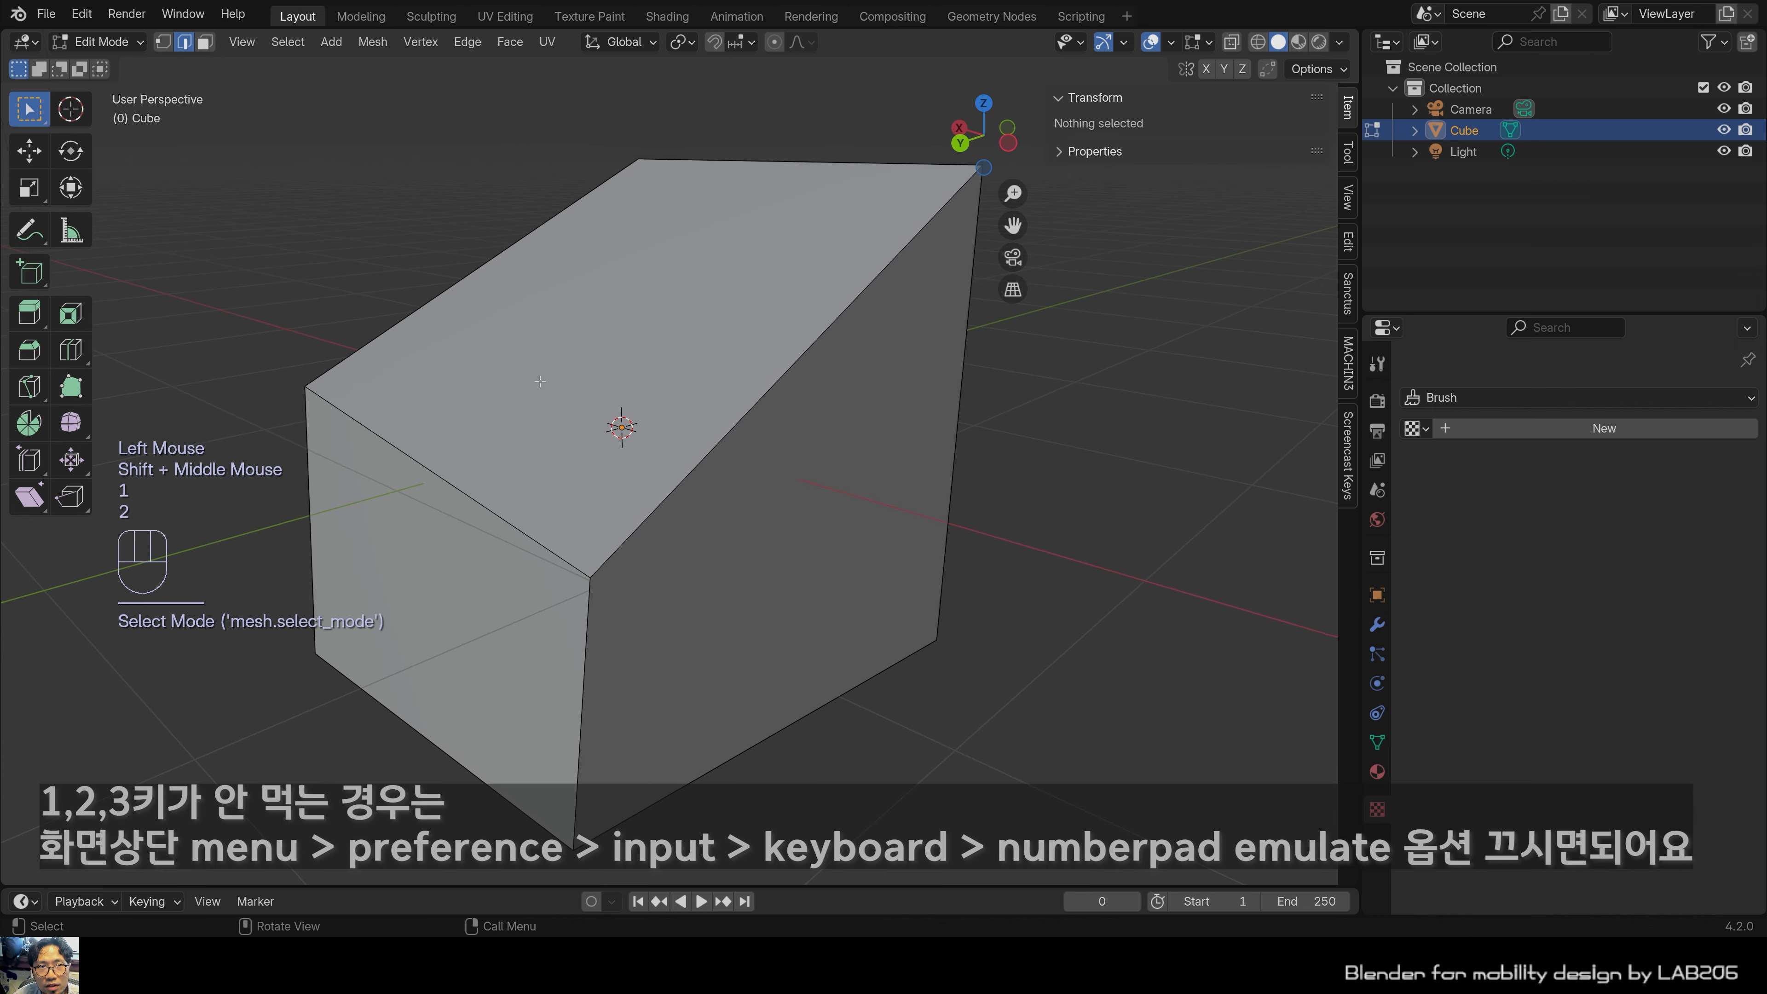
key("2")
key("3")
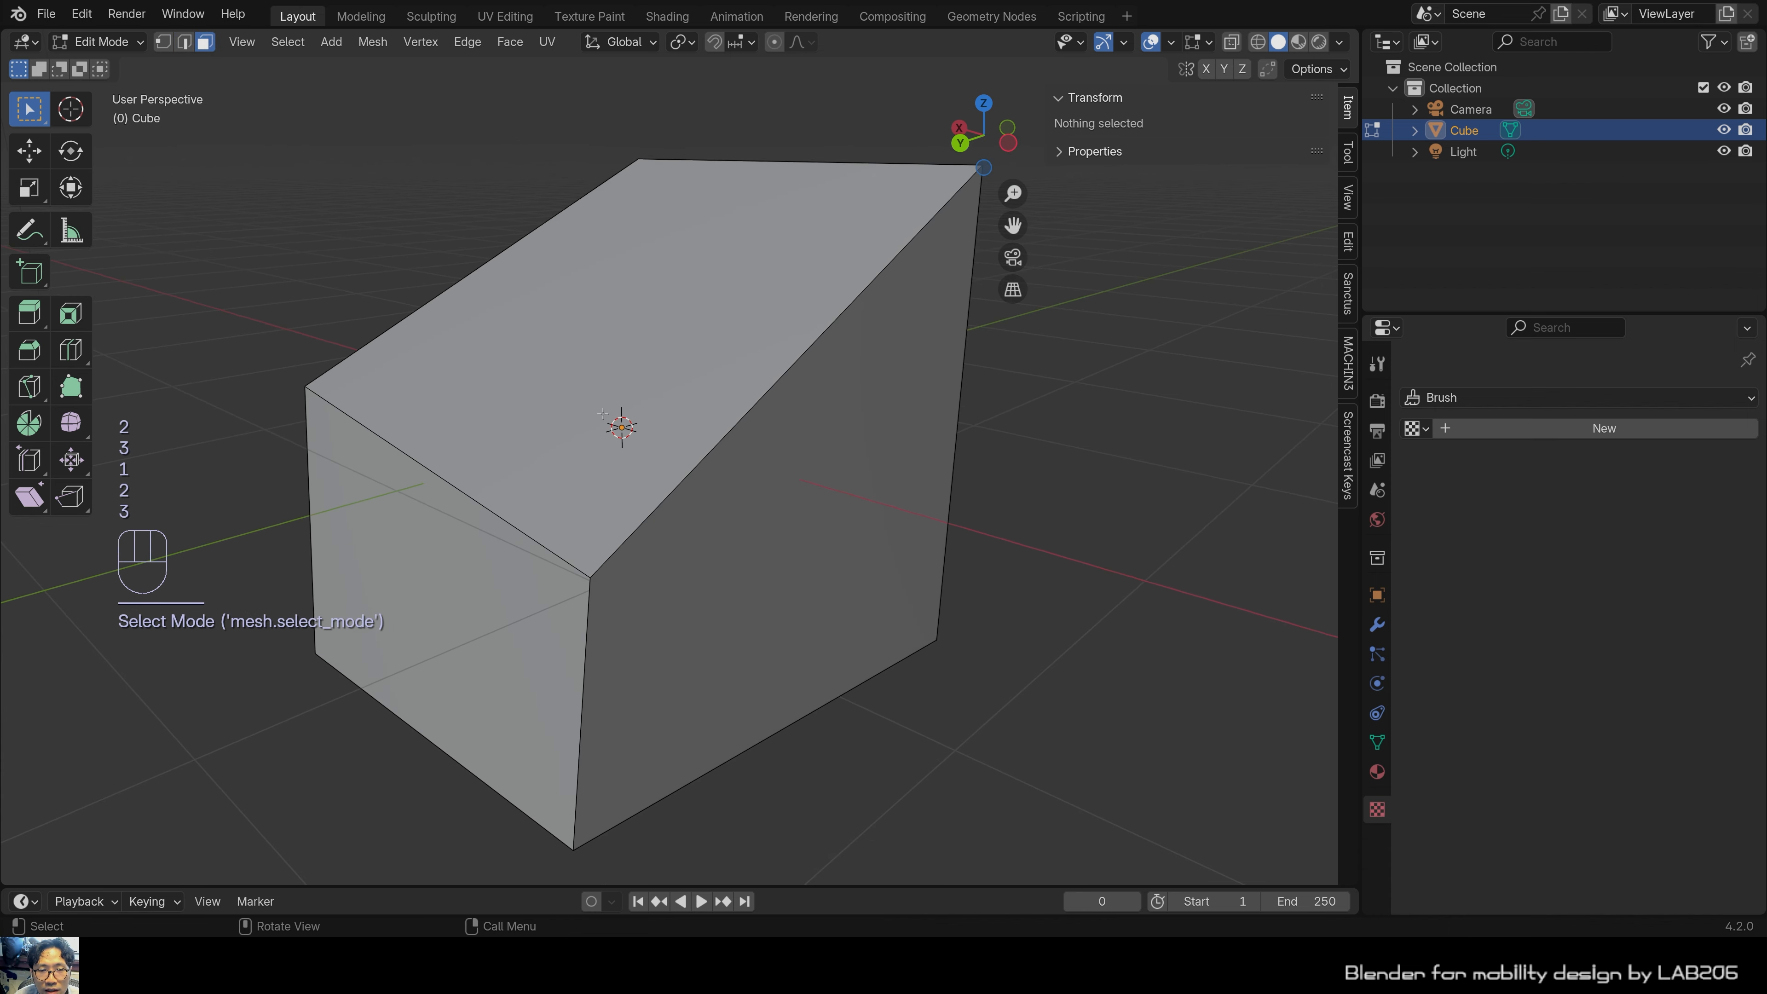
middle_click_drag(551, 443, 613, 421, "shift")
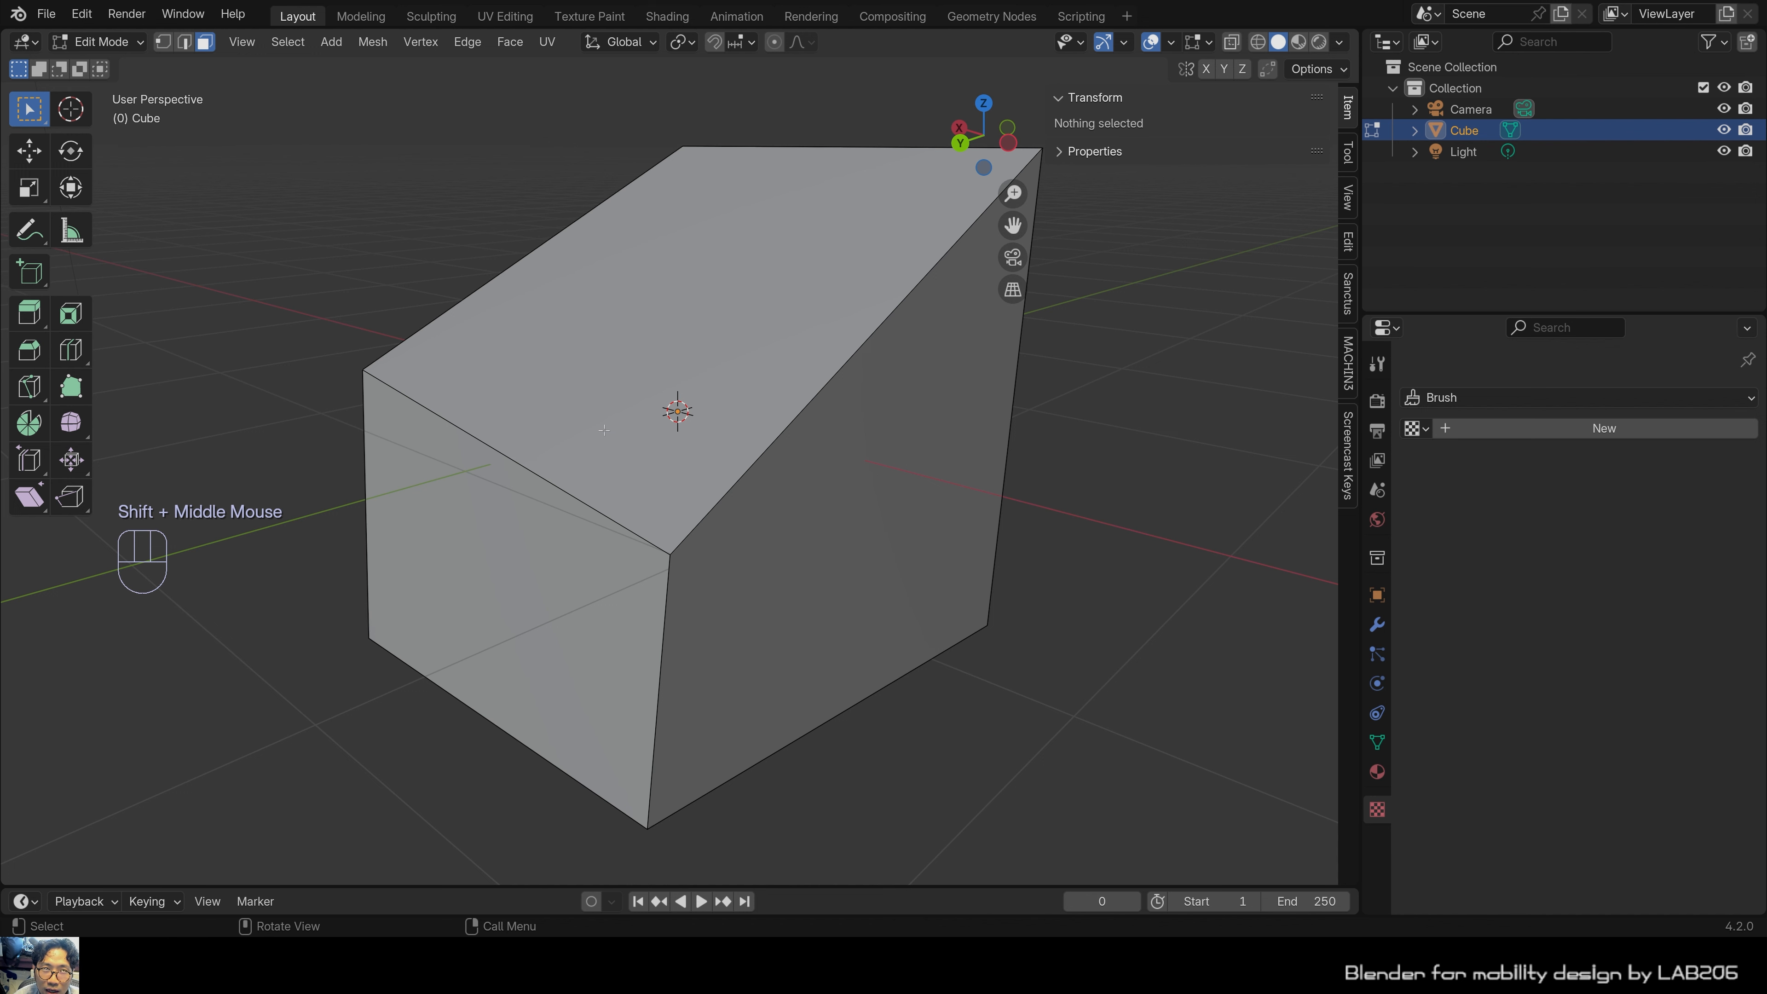
left_click(289, 271)
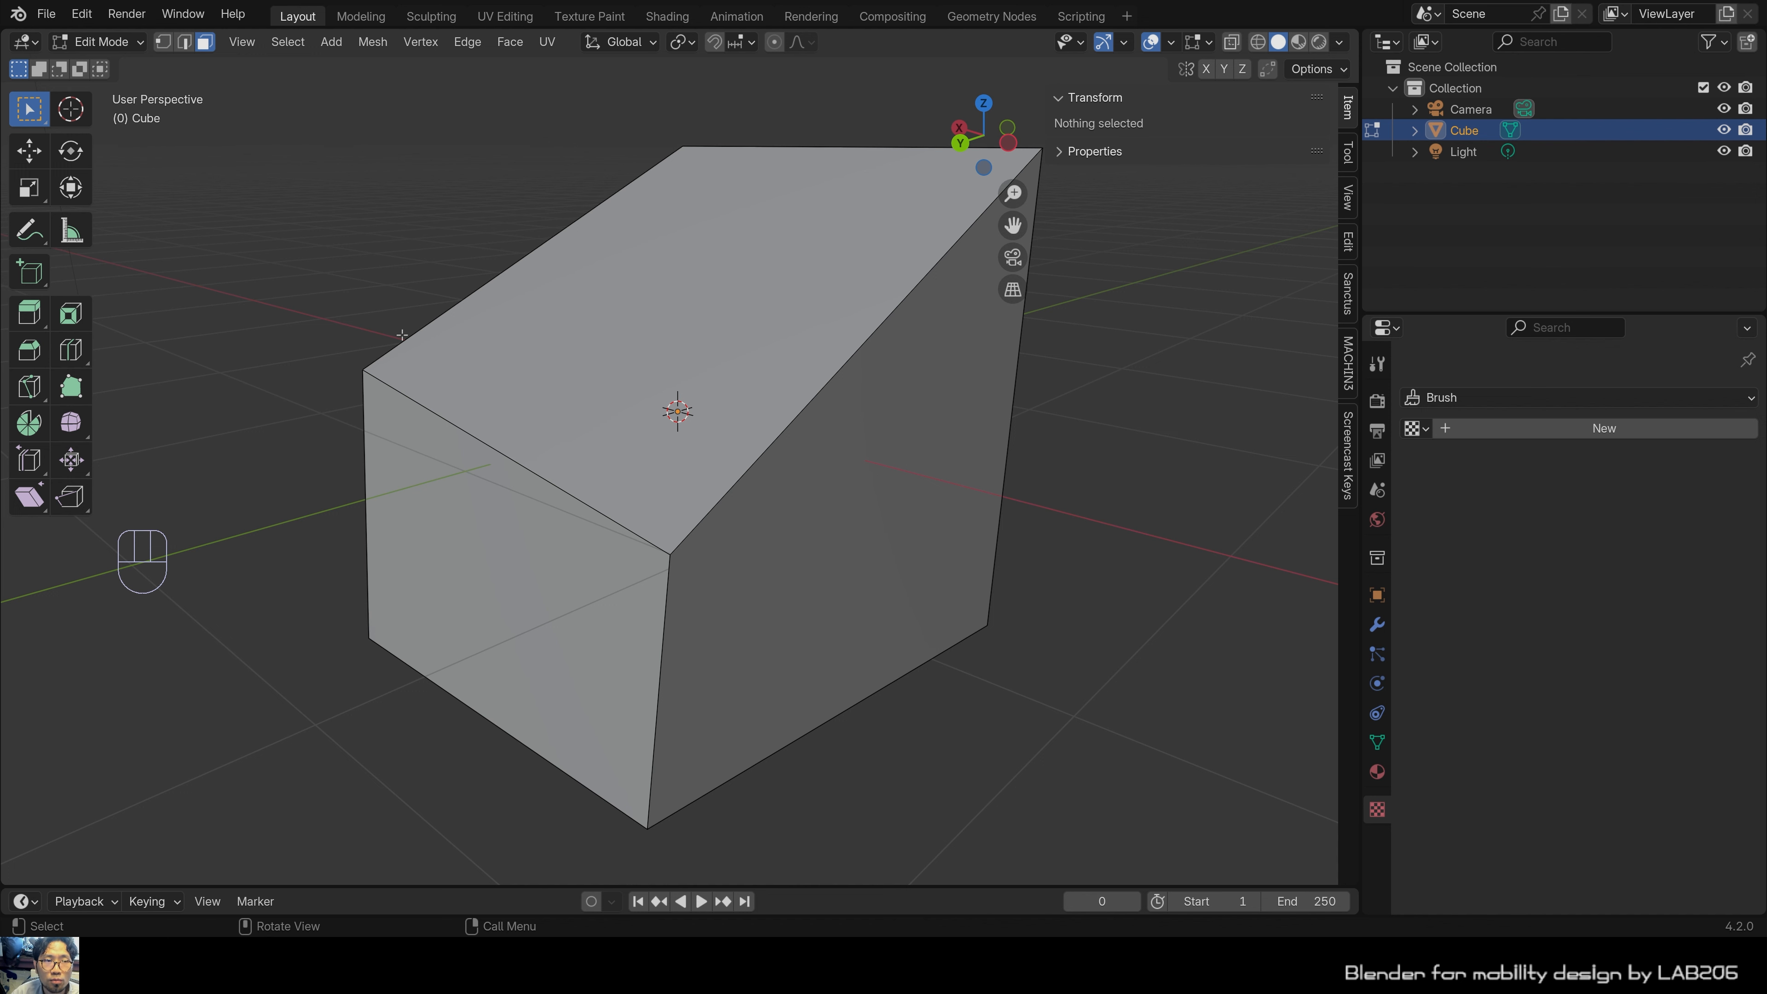
Examine the reshaped cube from several angles and distances.
scroll(499, 418, "down", 1)
scroll(498, 418, "up", 1)
middle_click_drag(498, 418, 616, 442)
scroll(616, 426, "down", 3)
scroll(616, 426, "up", 2)
scroll(616, 442, "down", 2)
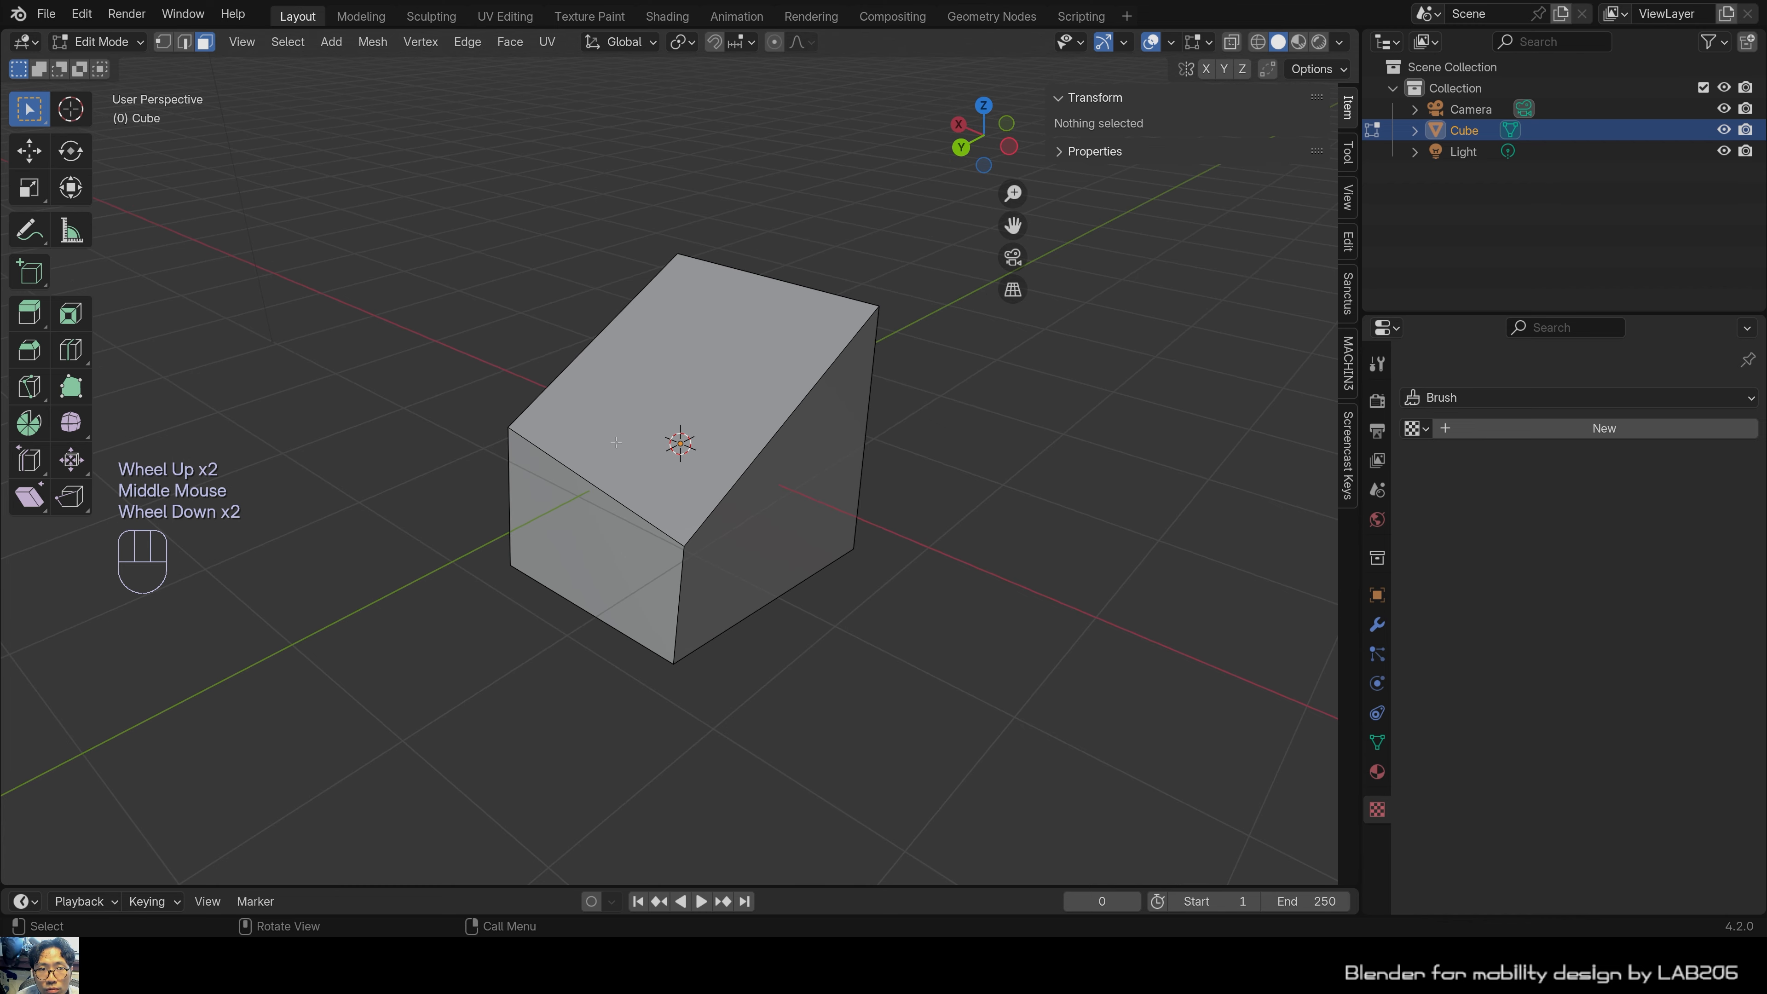
middle_click_drag(619, 443, 779, 470)
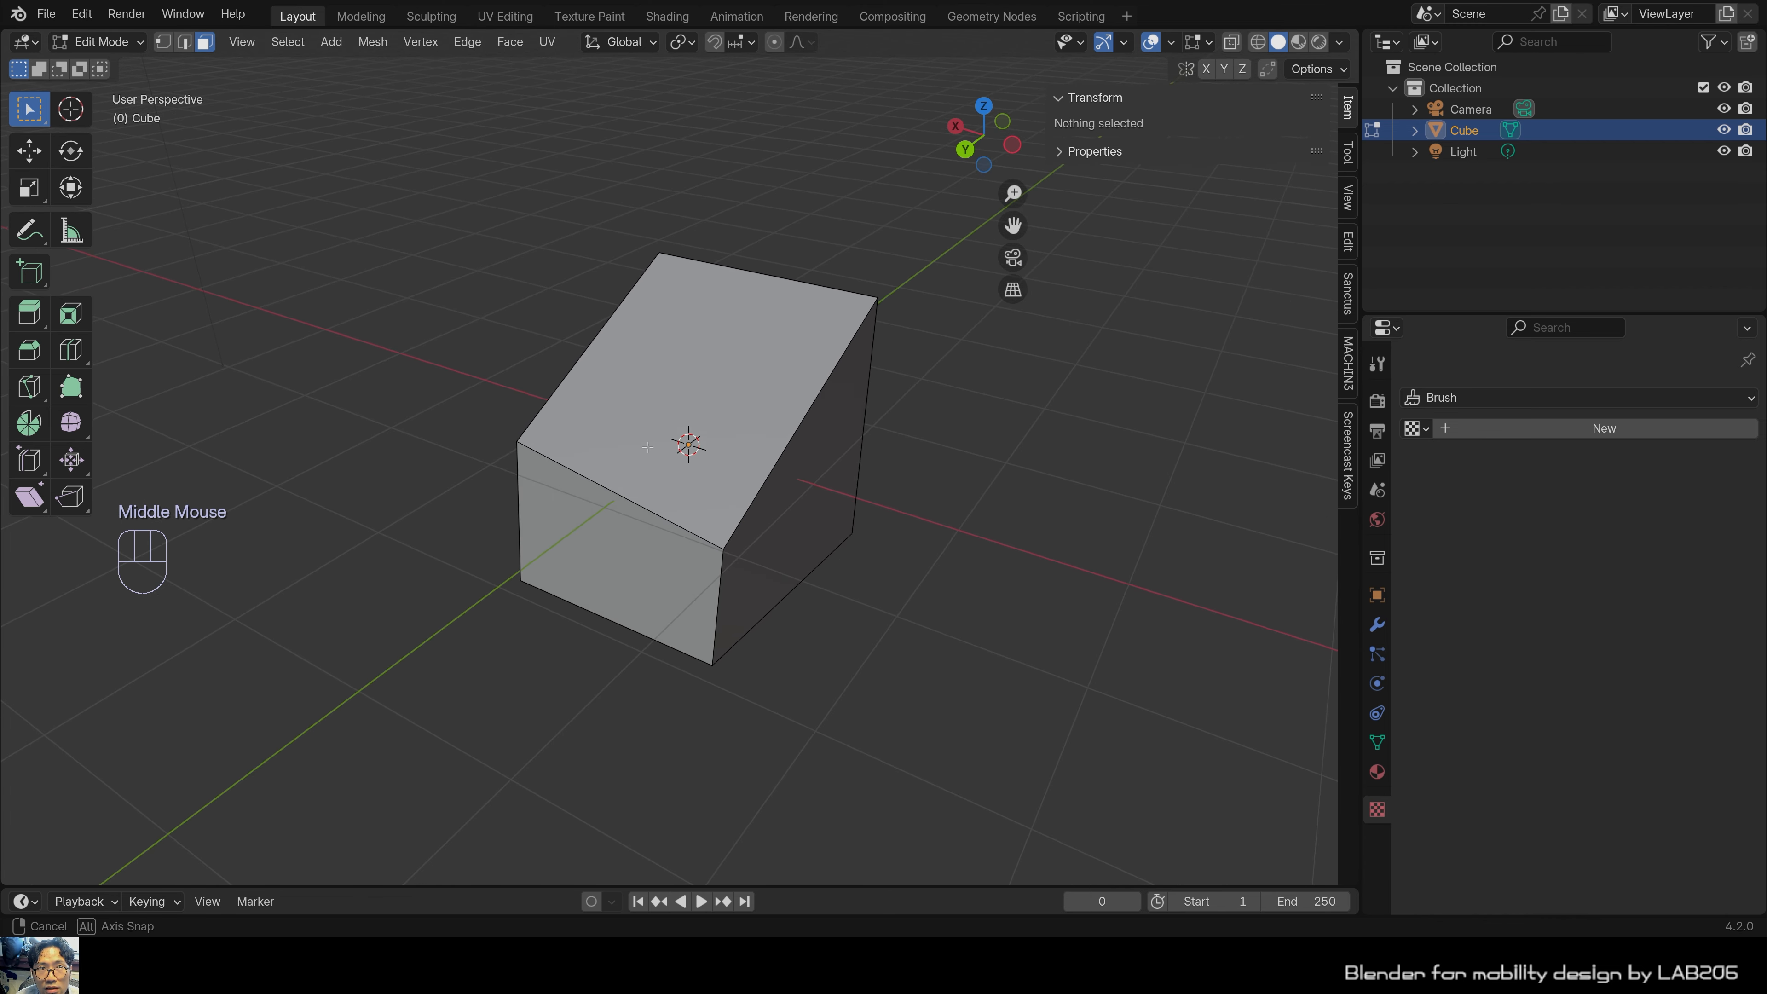
scroll(778, 470, "up", 1)
middle_click_drag(903, 478, 739, 477, "shift")
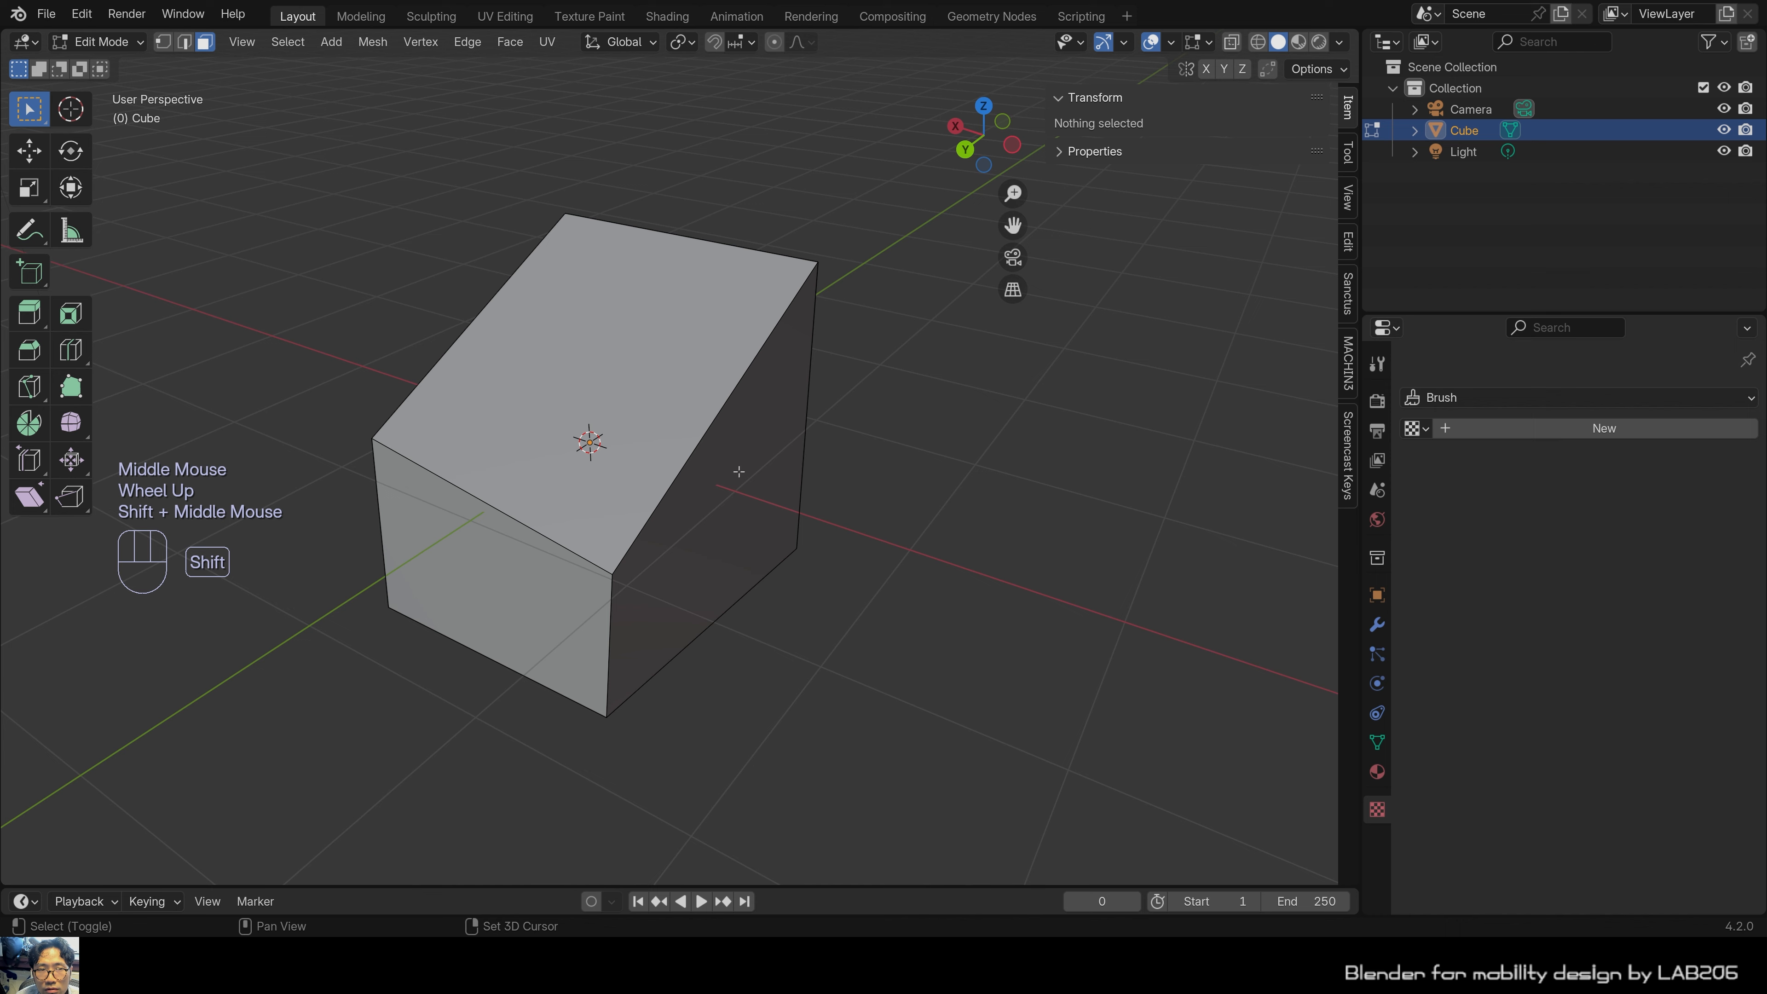
Deselect the cube in Object Mode and toggle between modes, ending in Edit Mode.
key("Tab")
left_click(977, 576)
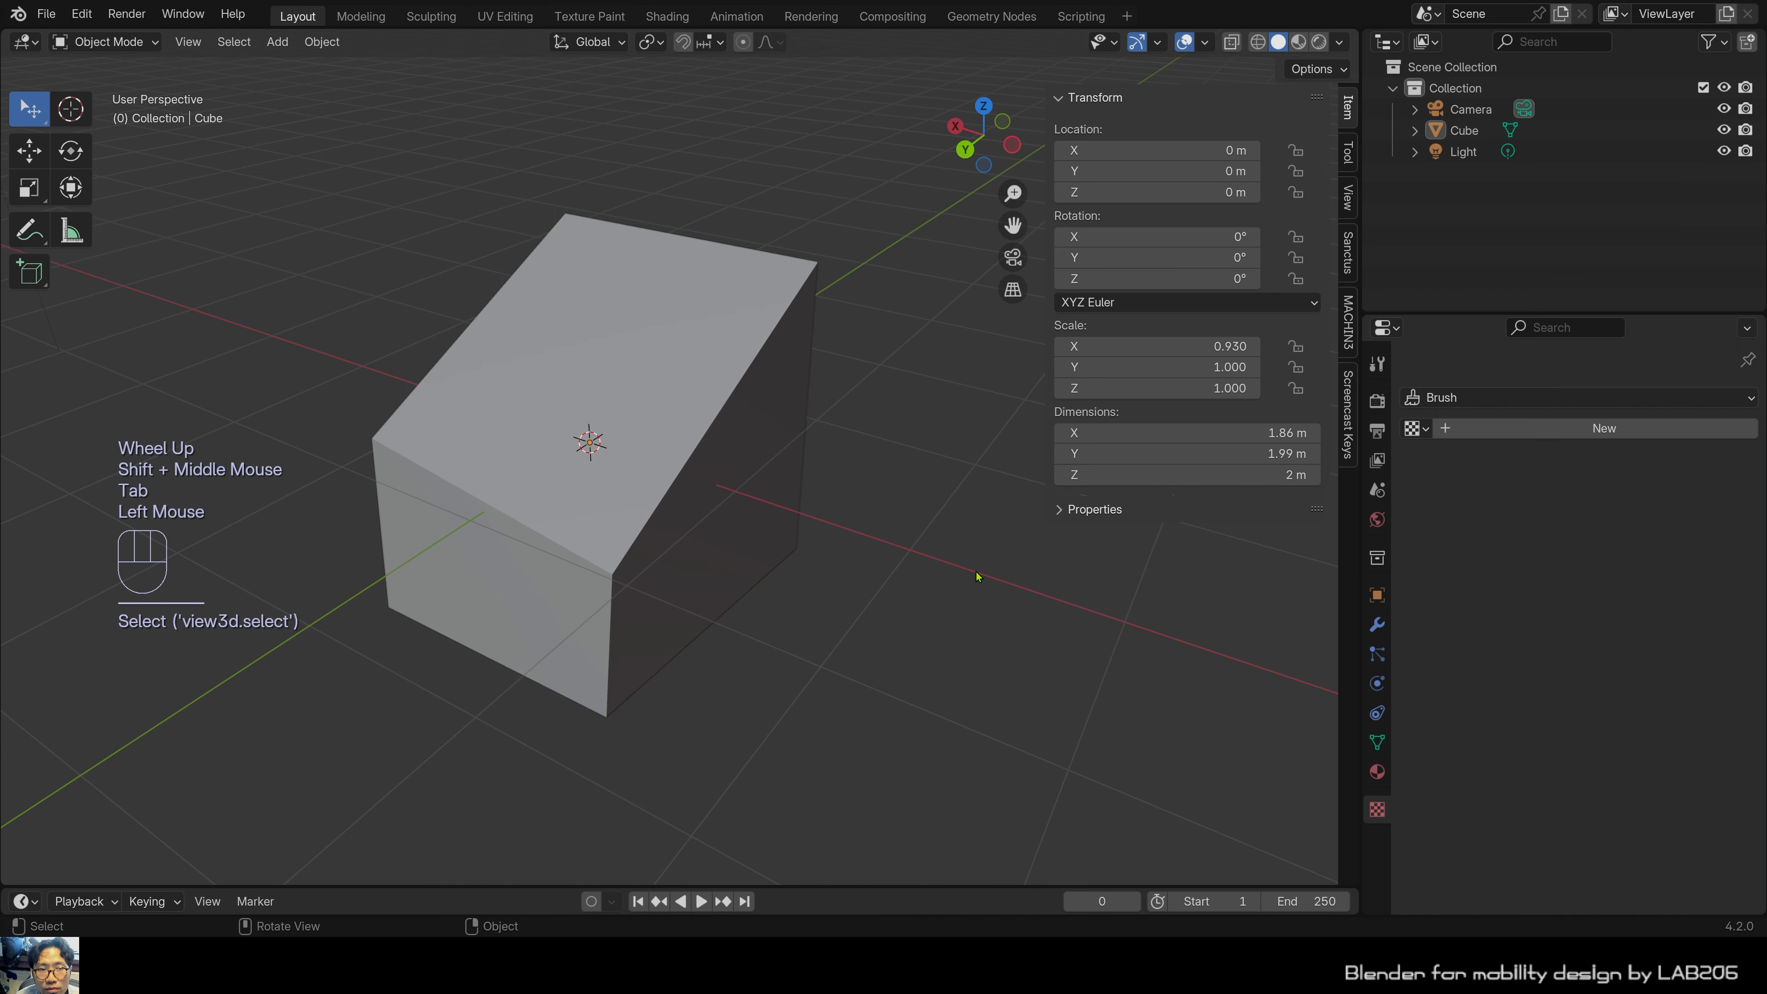
key("Tab")
scroll(827, 529, "down", 5)
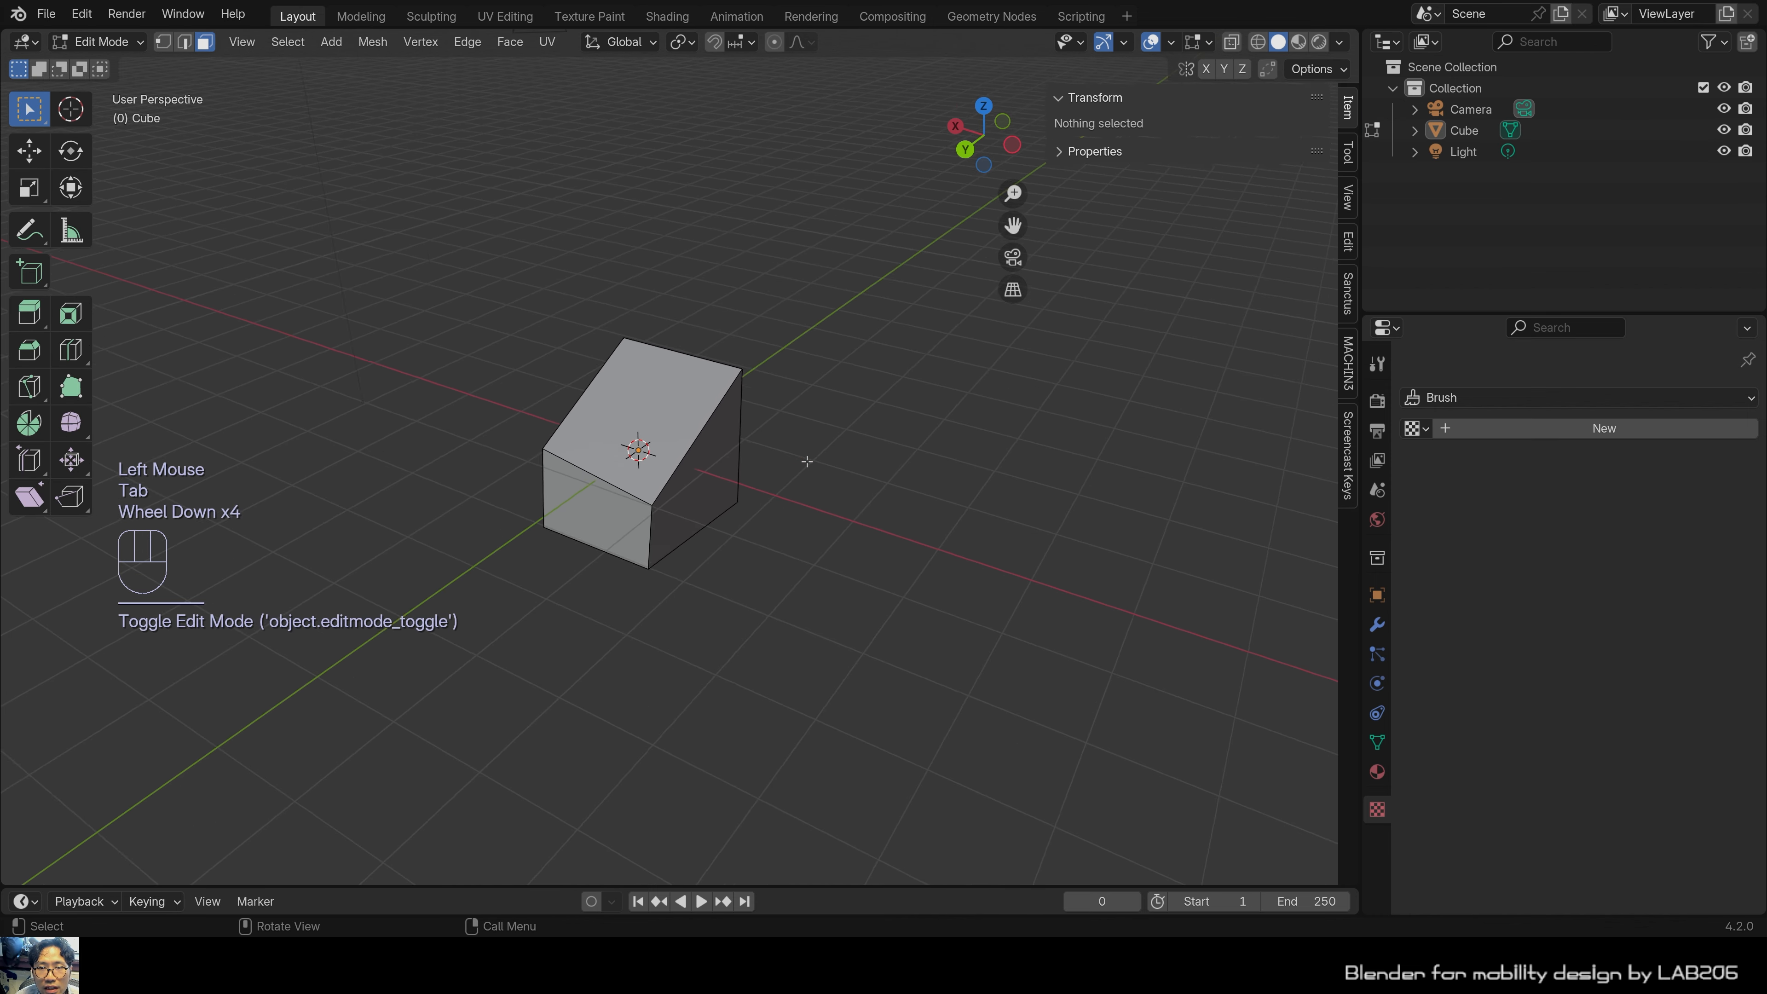
scroll(828, 529, "up", 3)
middle_click_drag(911, 515, 851, 479, "shift")
key("Tab")
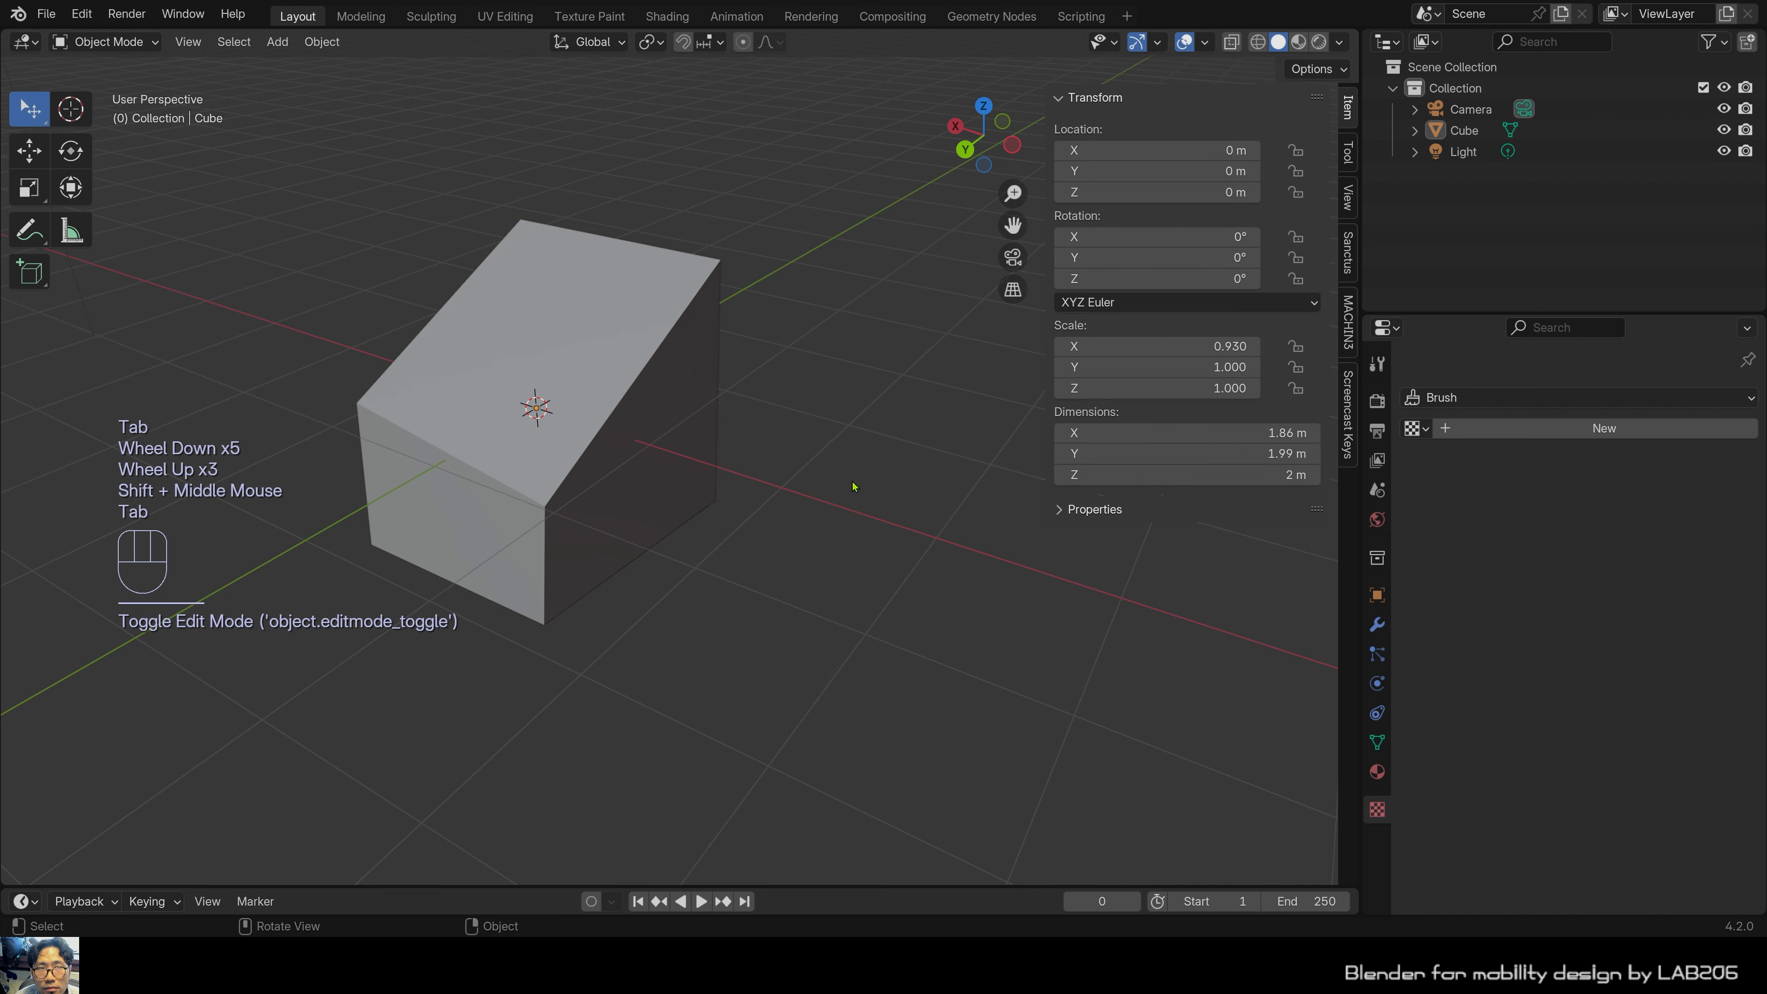
key("Tab")
middle_click_drag(847, 462, 870, 463)
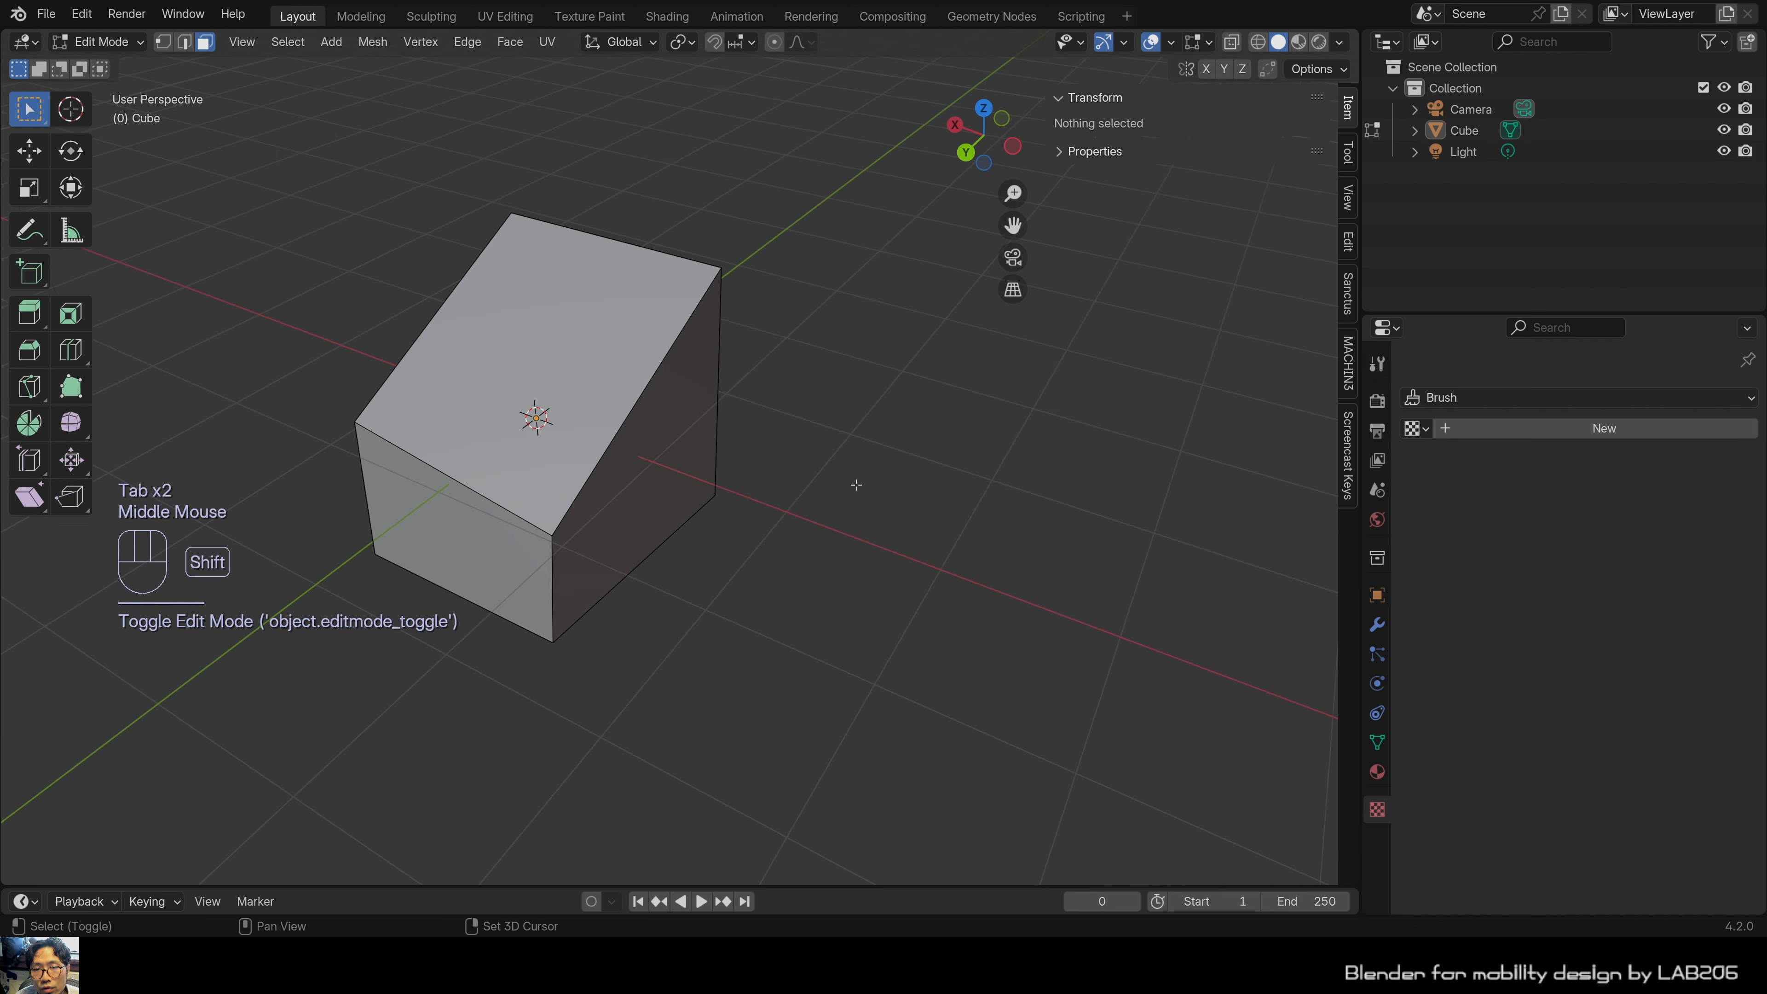
Add a cylinder with 32 vertices, 1 m radius and 2 m depth to the cube's mesh.
key("shift+a")
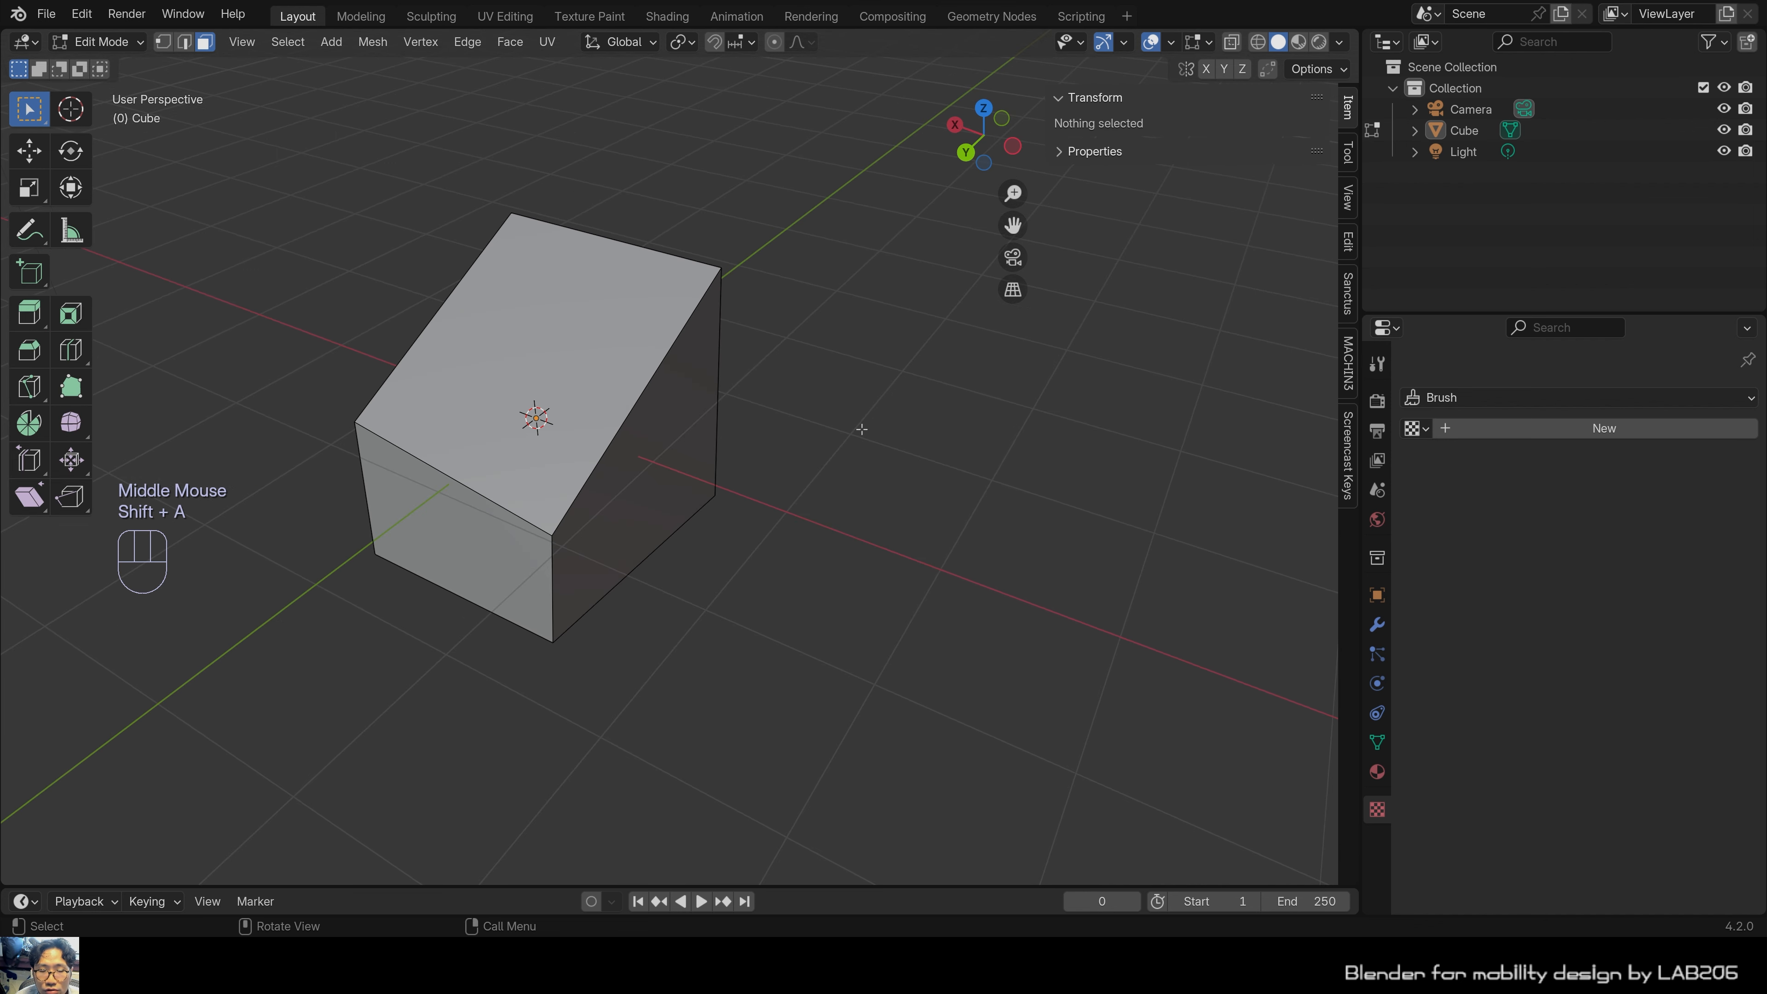
key("shift+a")
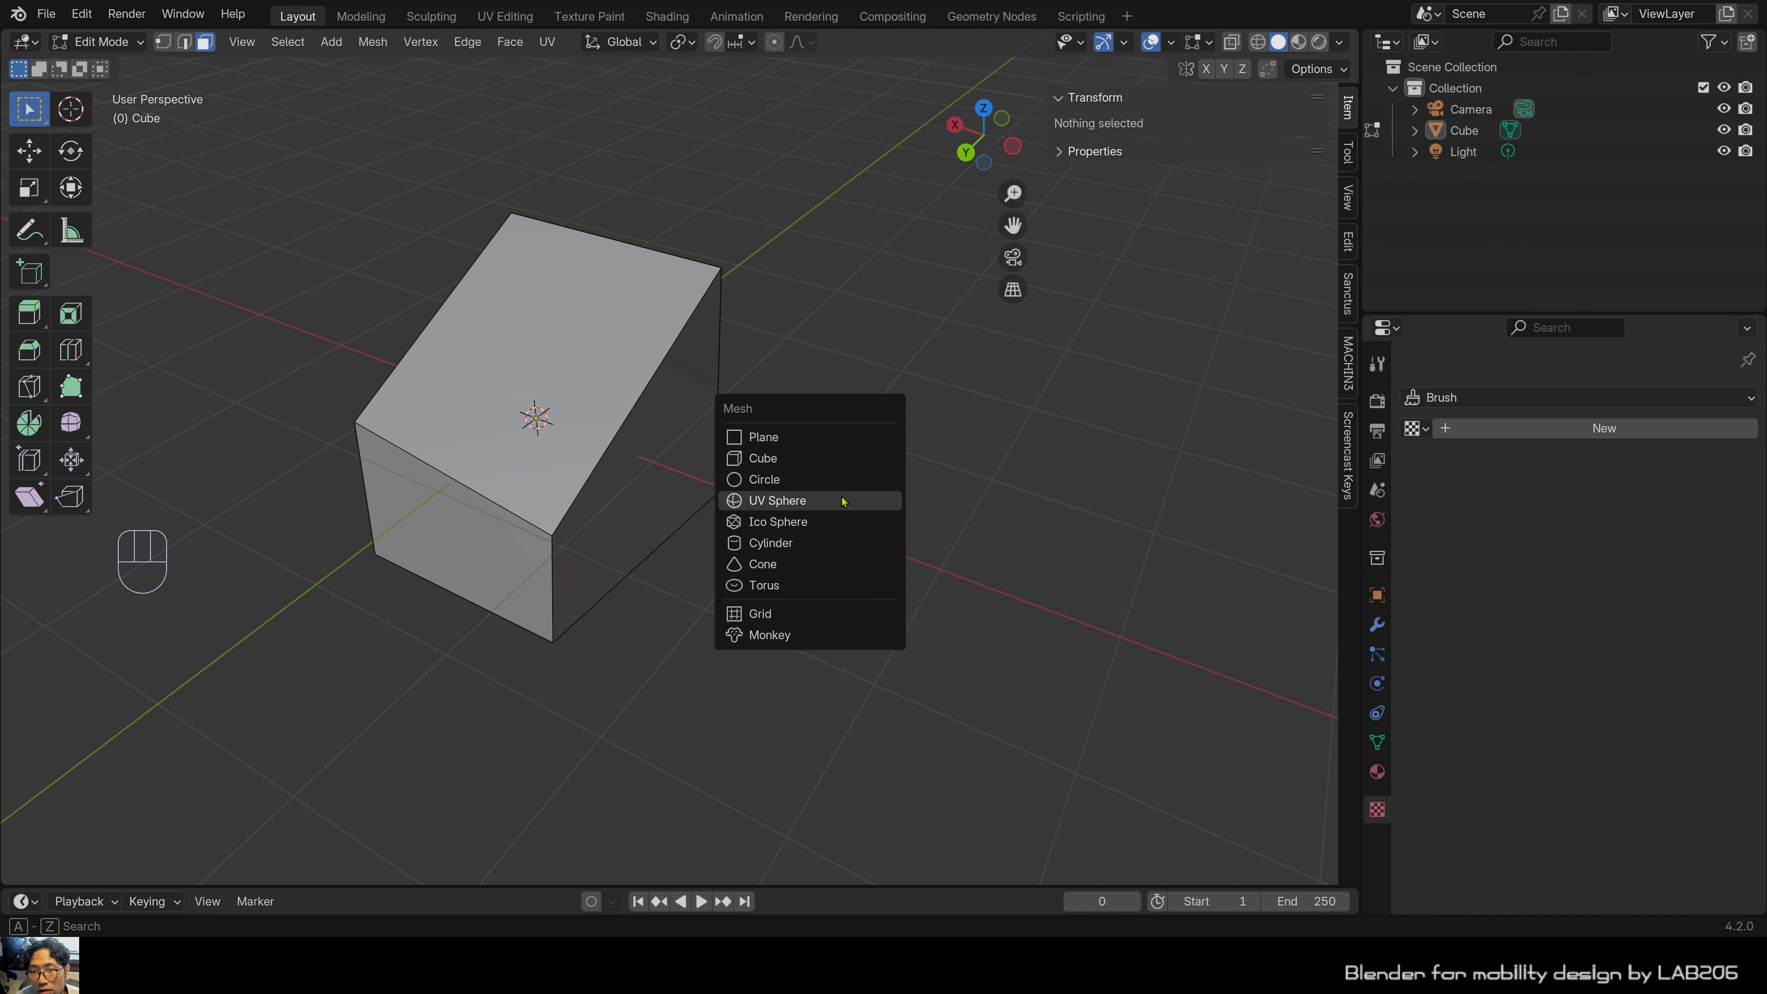
left_click(833, 542)
scroll(756, 504, "down", 2)
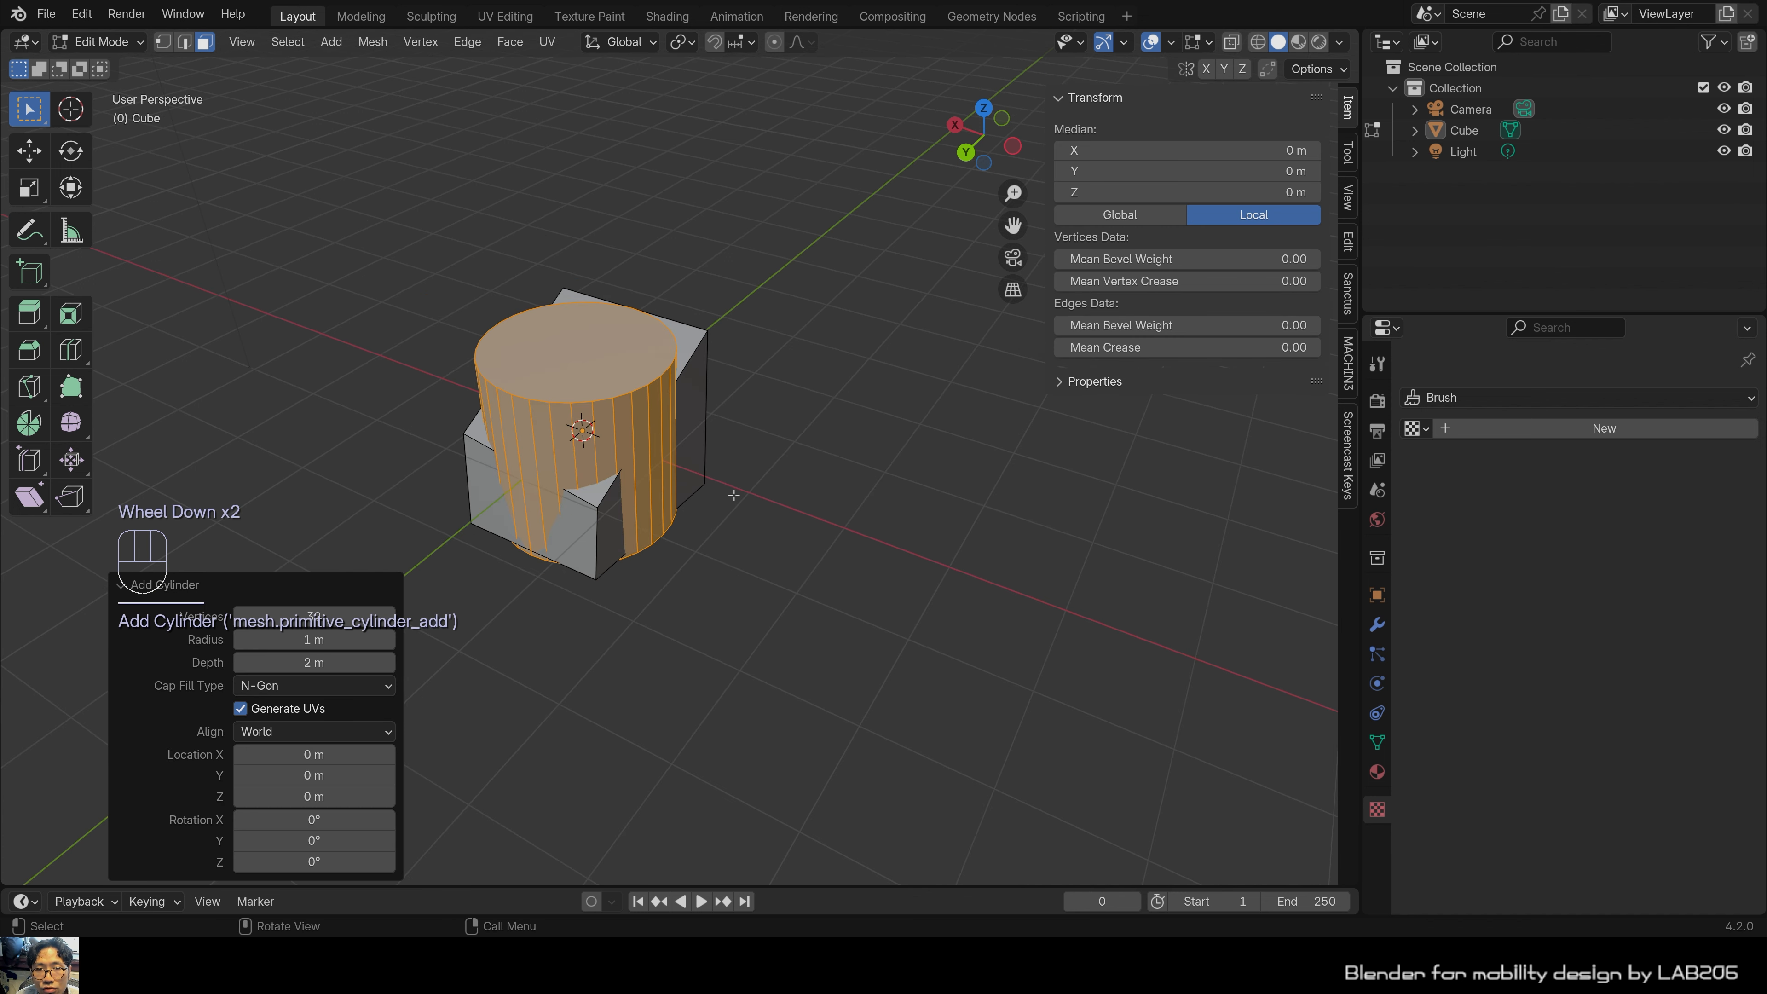
scroll(556, 441, "up", 1)
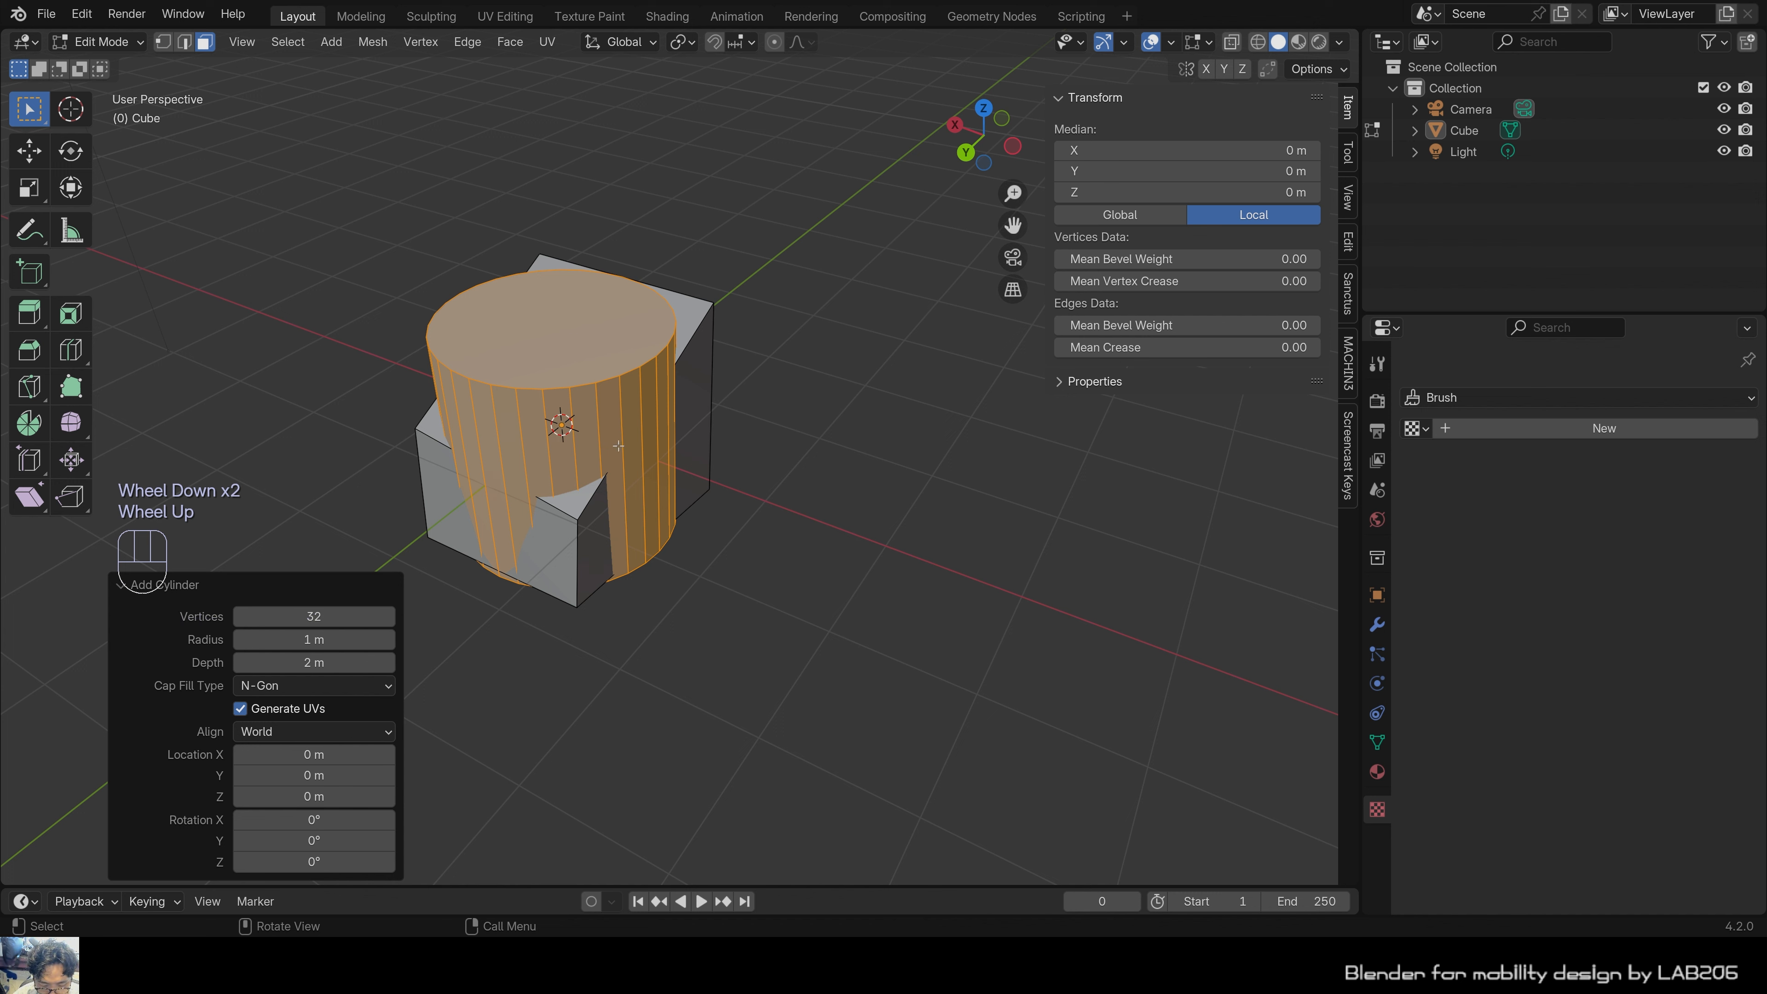
Move the cylinder along the global X axis to a local median X of about -4.41 m and clear the selection.
key("g")
key("x")
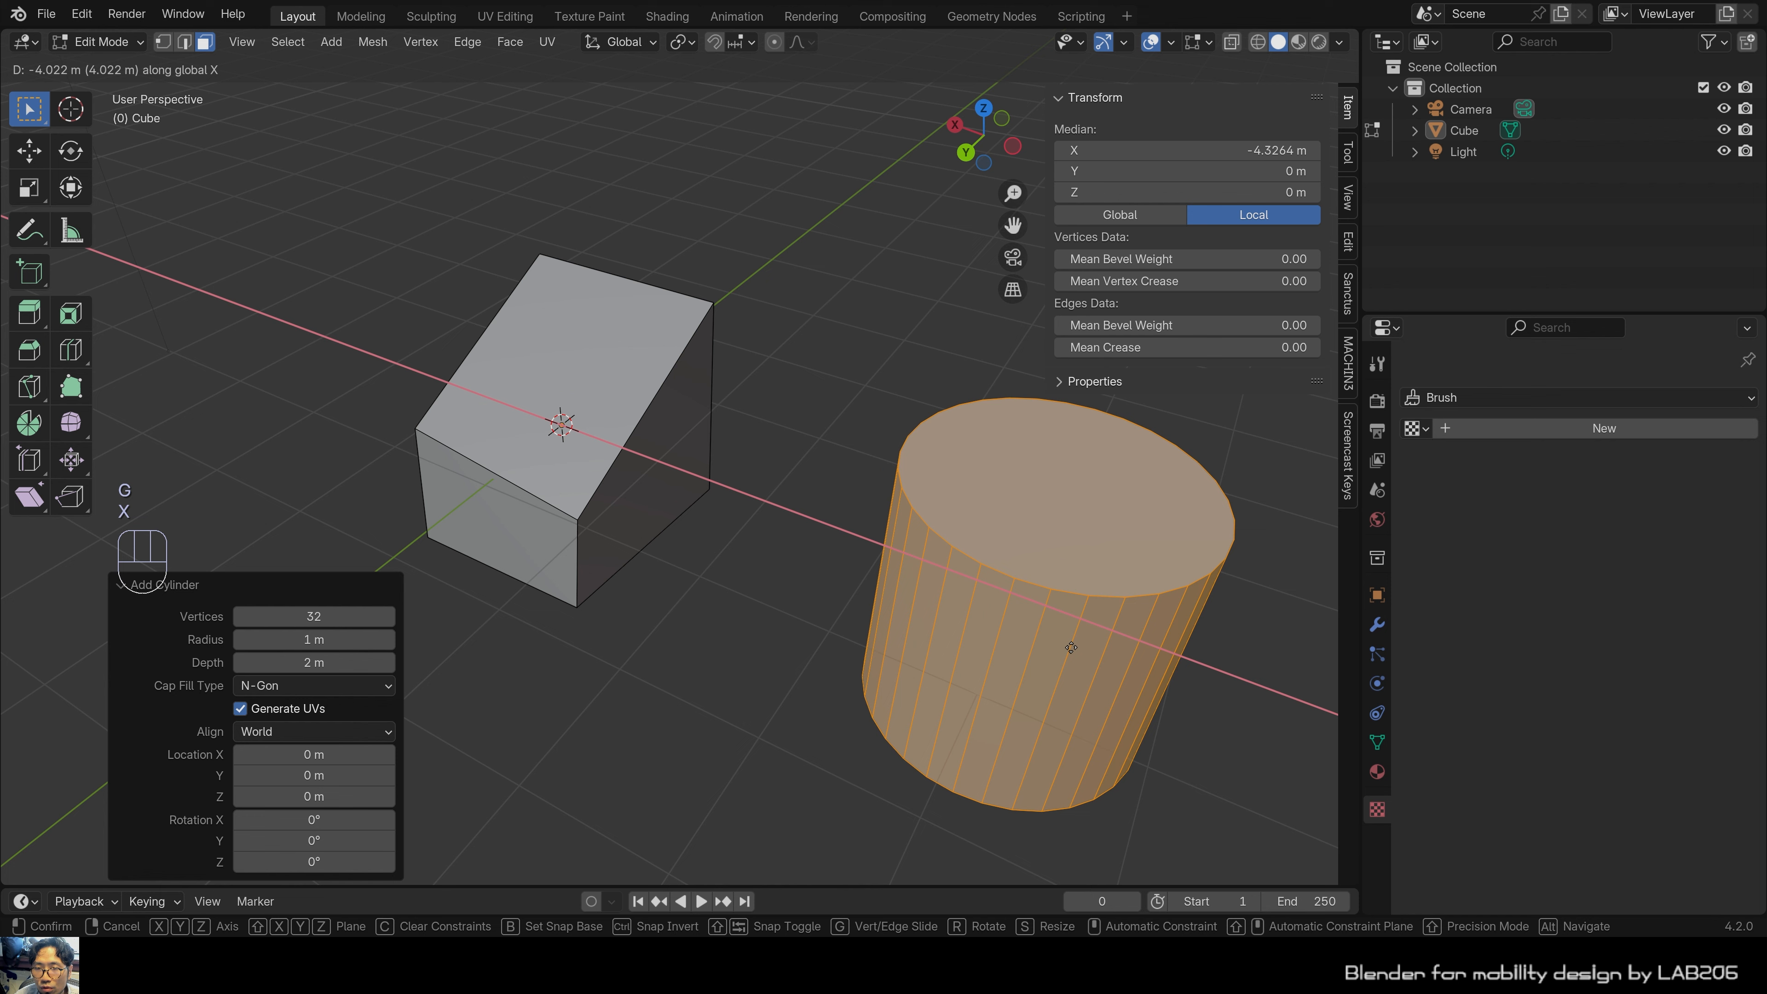
left_click(1034, 681)
left_click(761, 584)
scroll(761, 584, "down", 2)
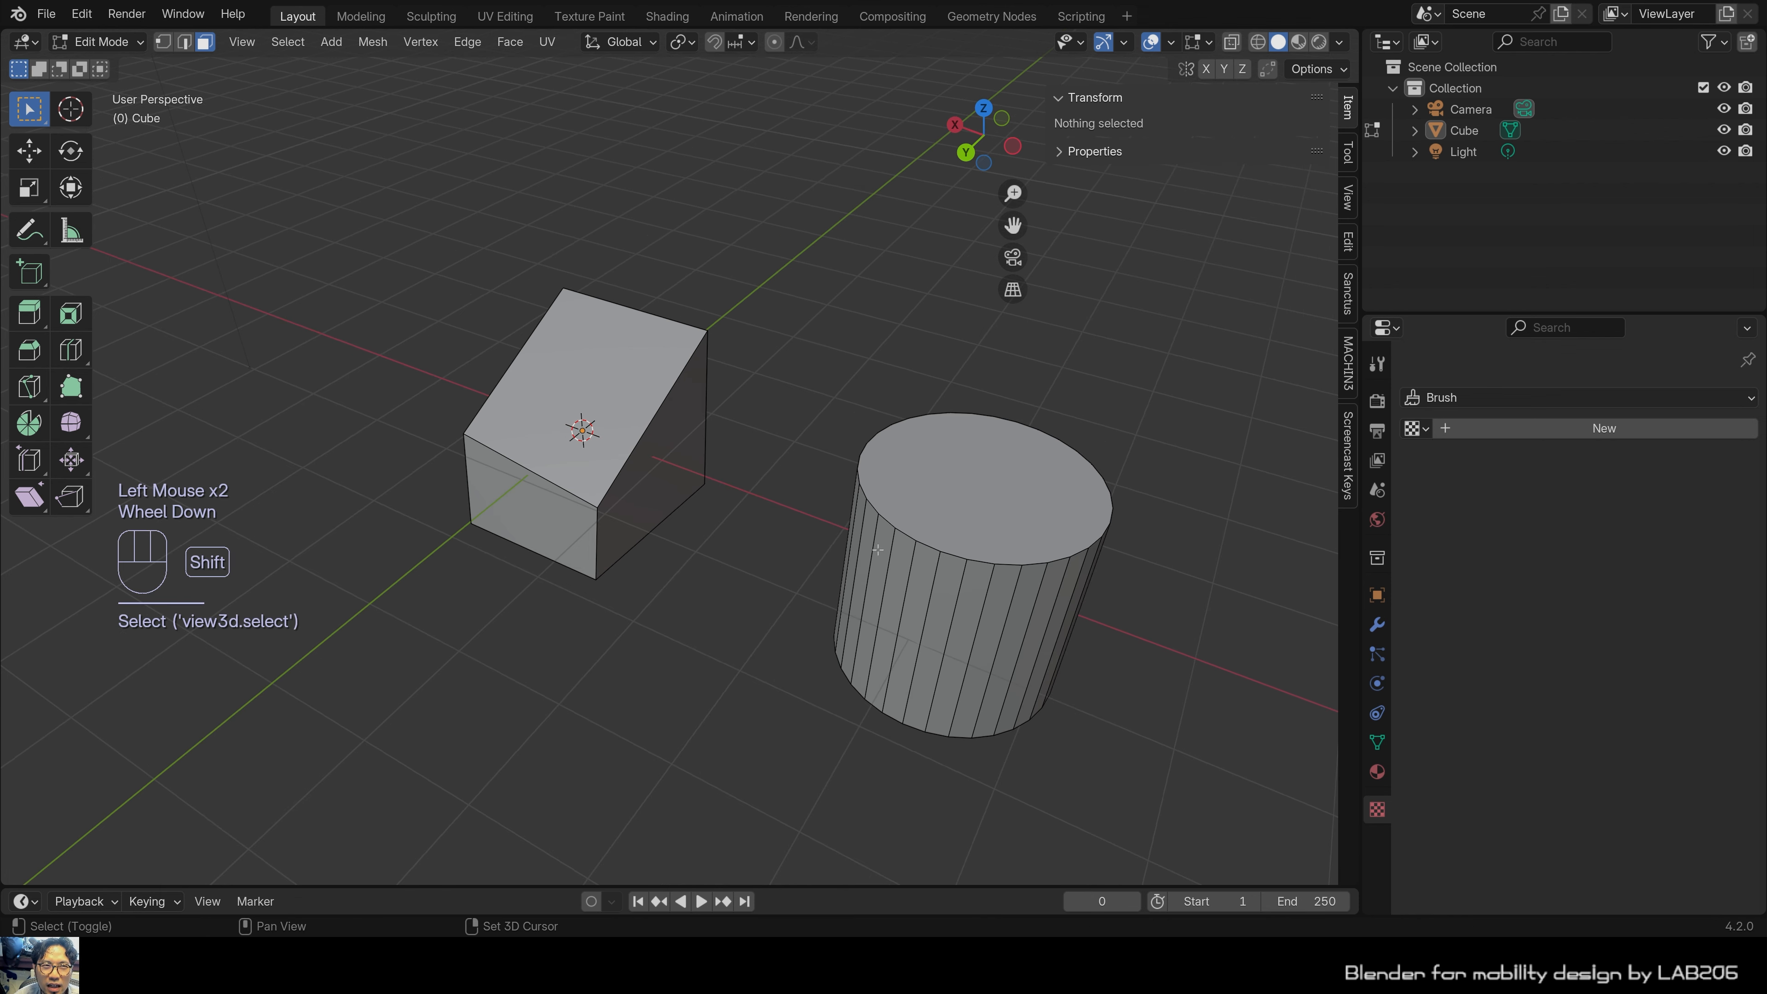
Switch to Object Mode, select the combined cube-and-cylinder object and view it from several angles.
middle_click_drag(351, 192, 227, 83, "shift")
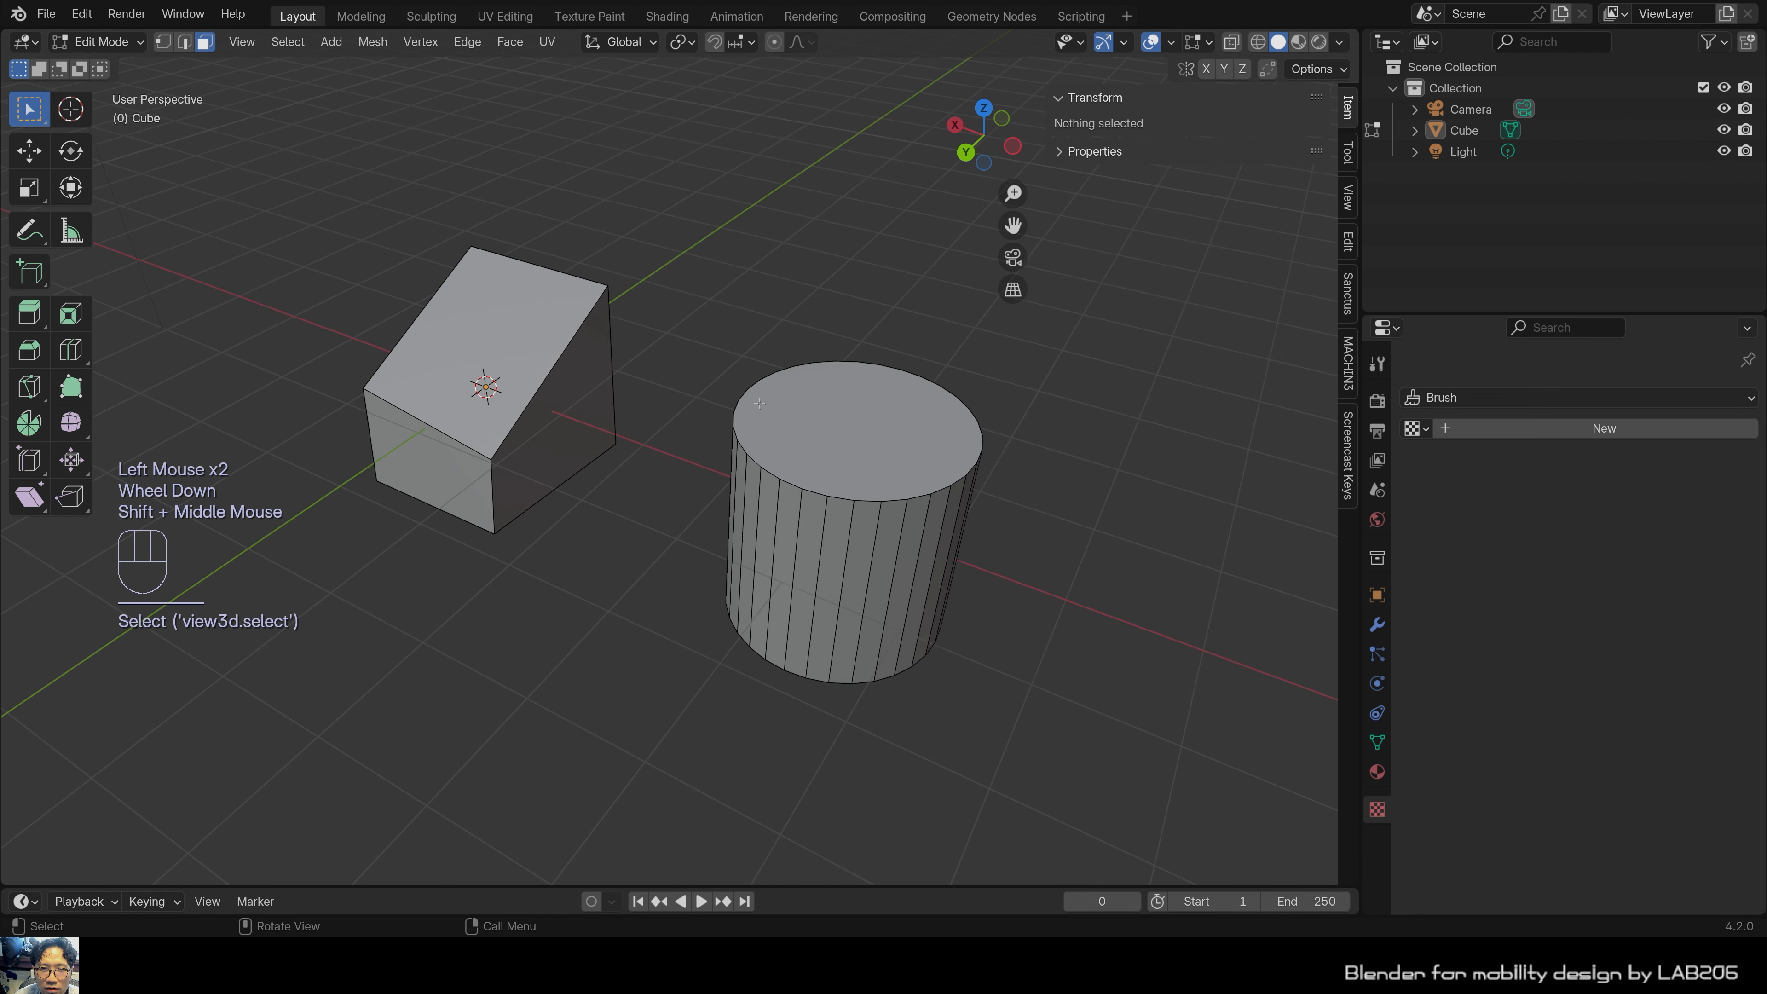
scroll(759, 403, "up", 2)
middle_click_drag(761, 405, 807, 426)
scroll(811, 429, "down", 1)
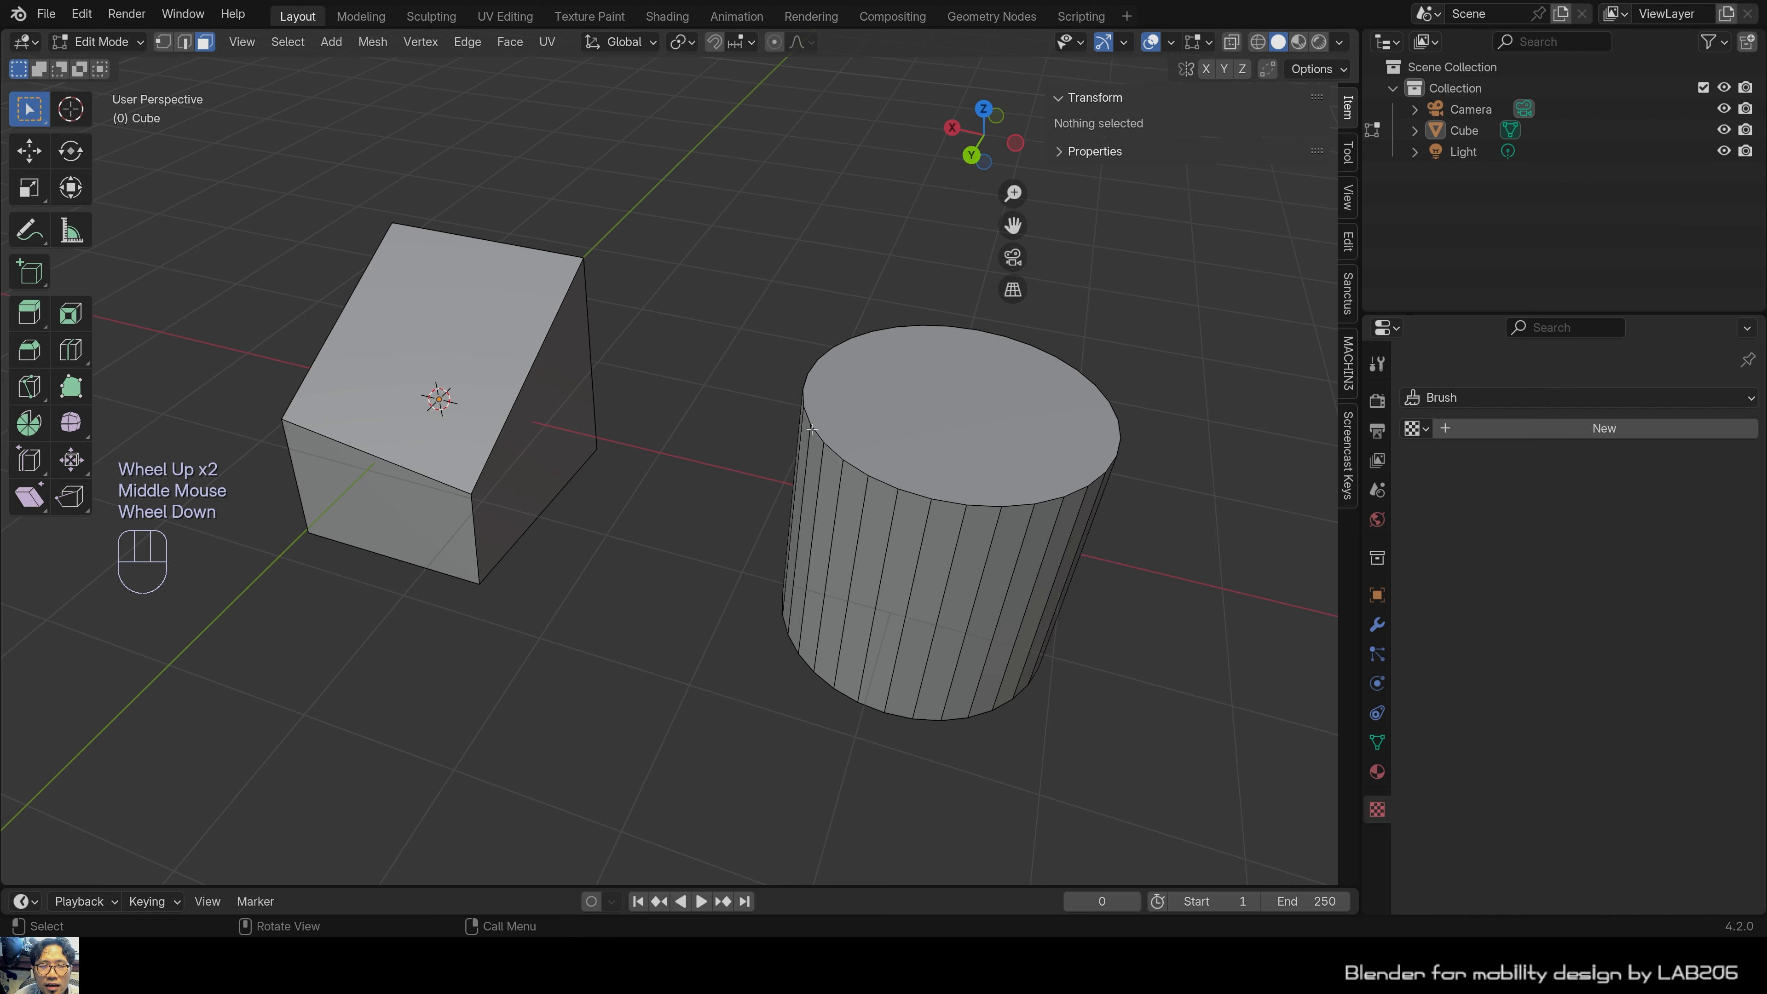
key("Tab")
scroll(531, 514, "down", 4)
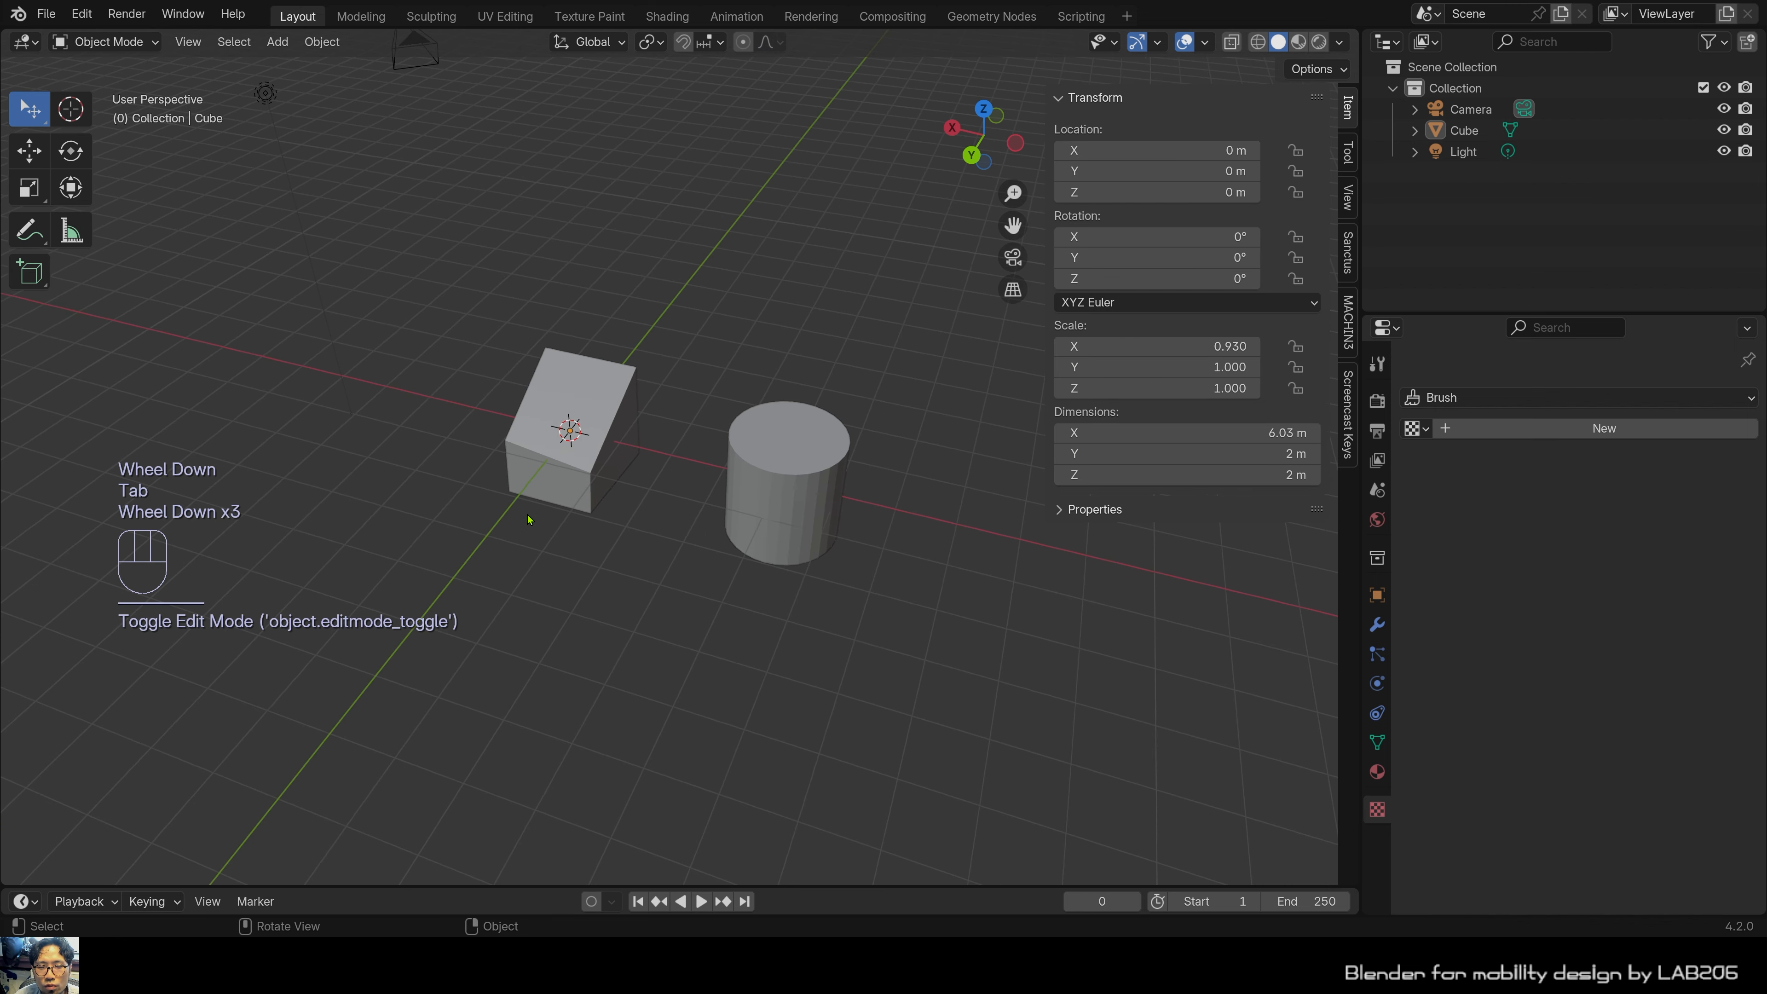
left_click(584, 487)
scroll(647, 529, "up", 1)
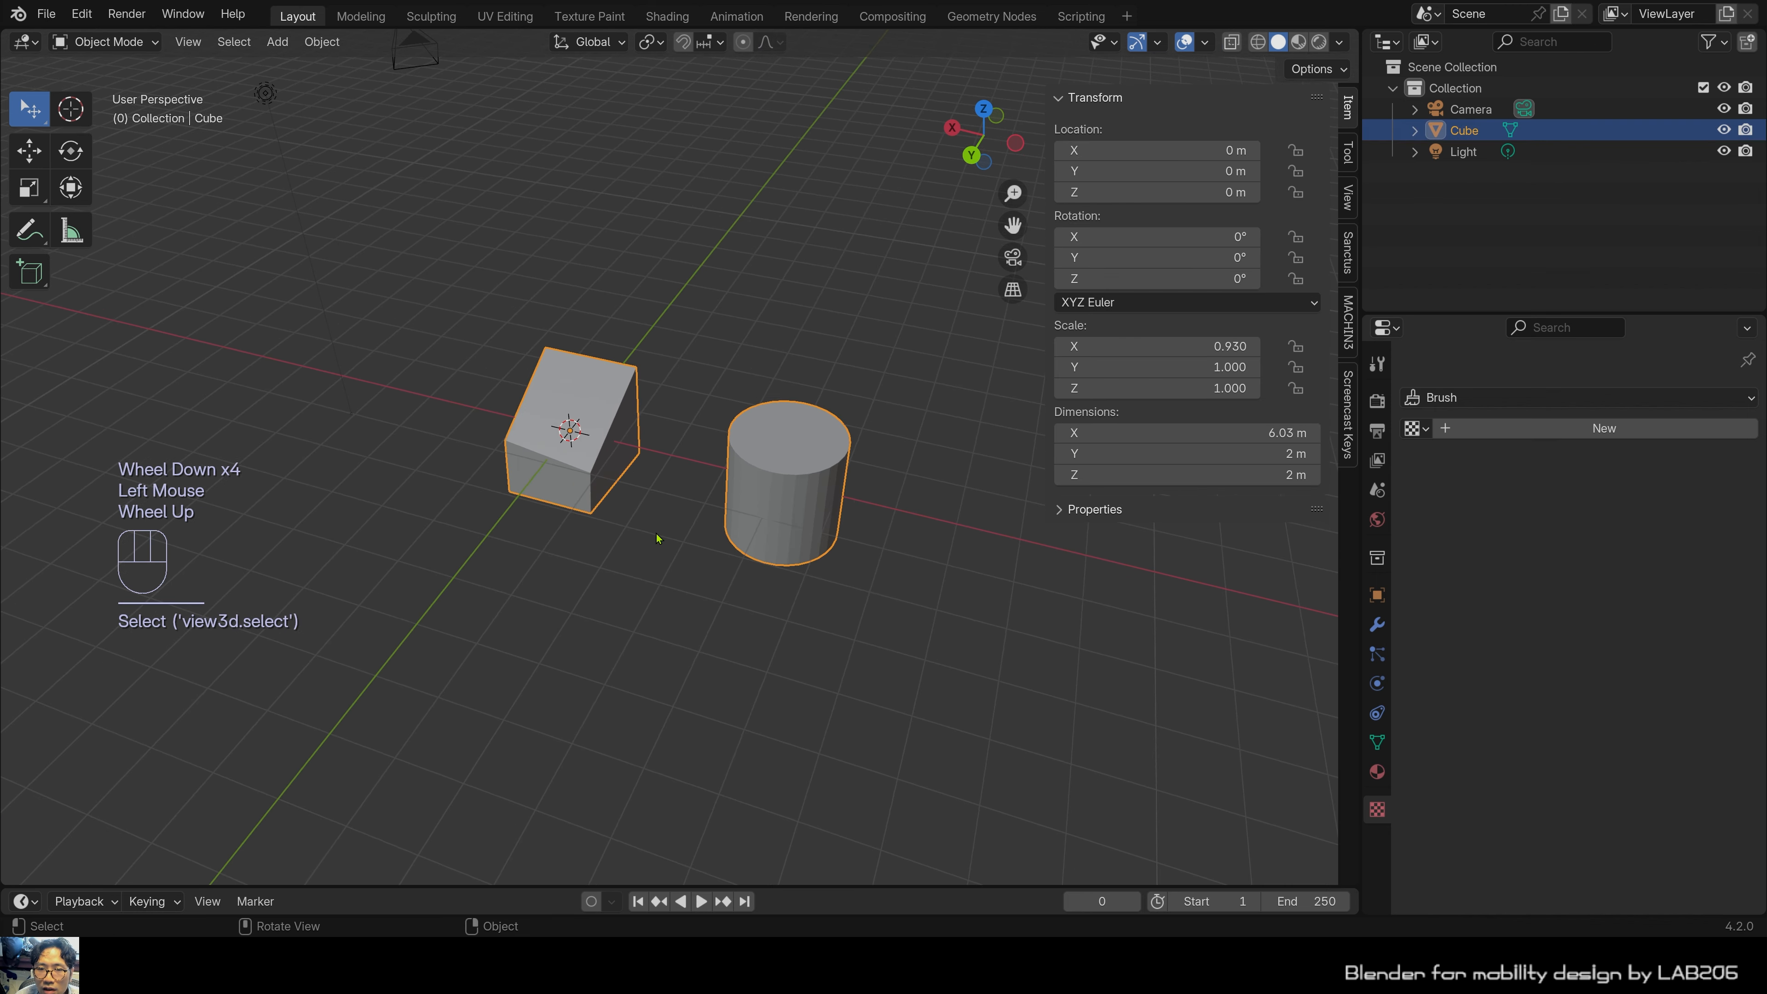
middle_click_drag(651, 533, 453, 527)
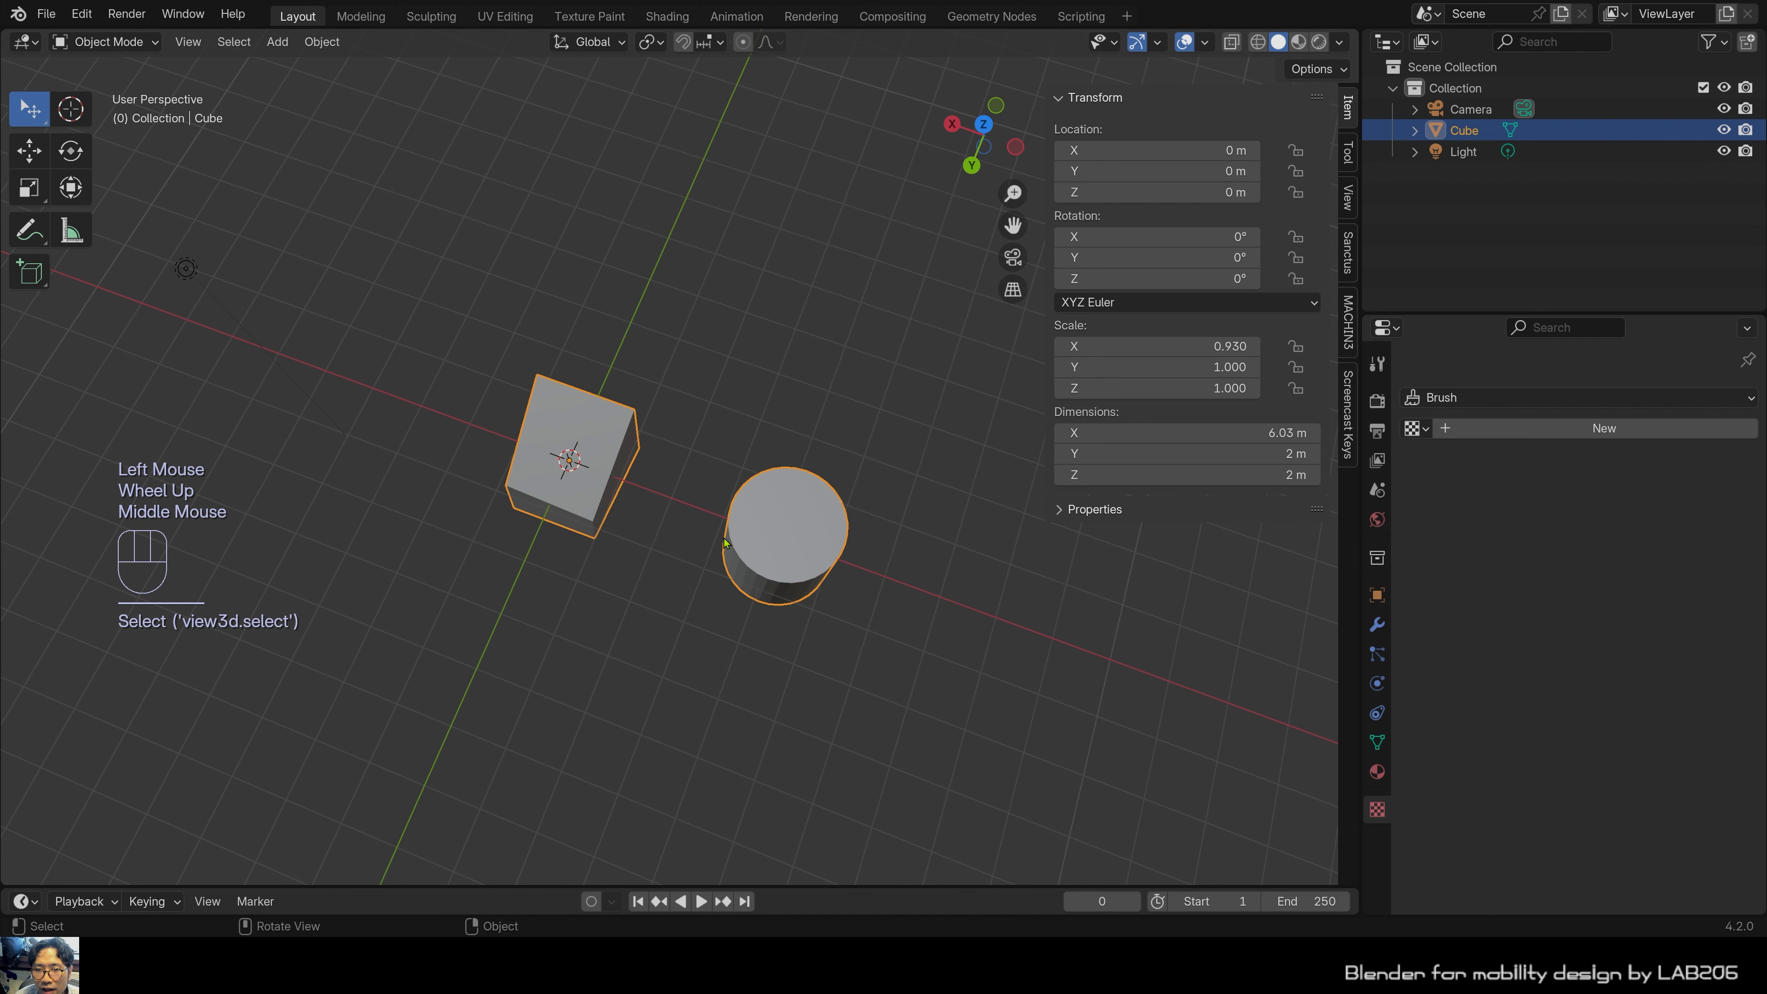
middle_click_drag(838, 461, 713, 447)
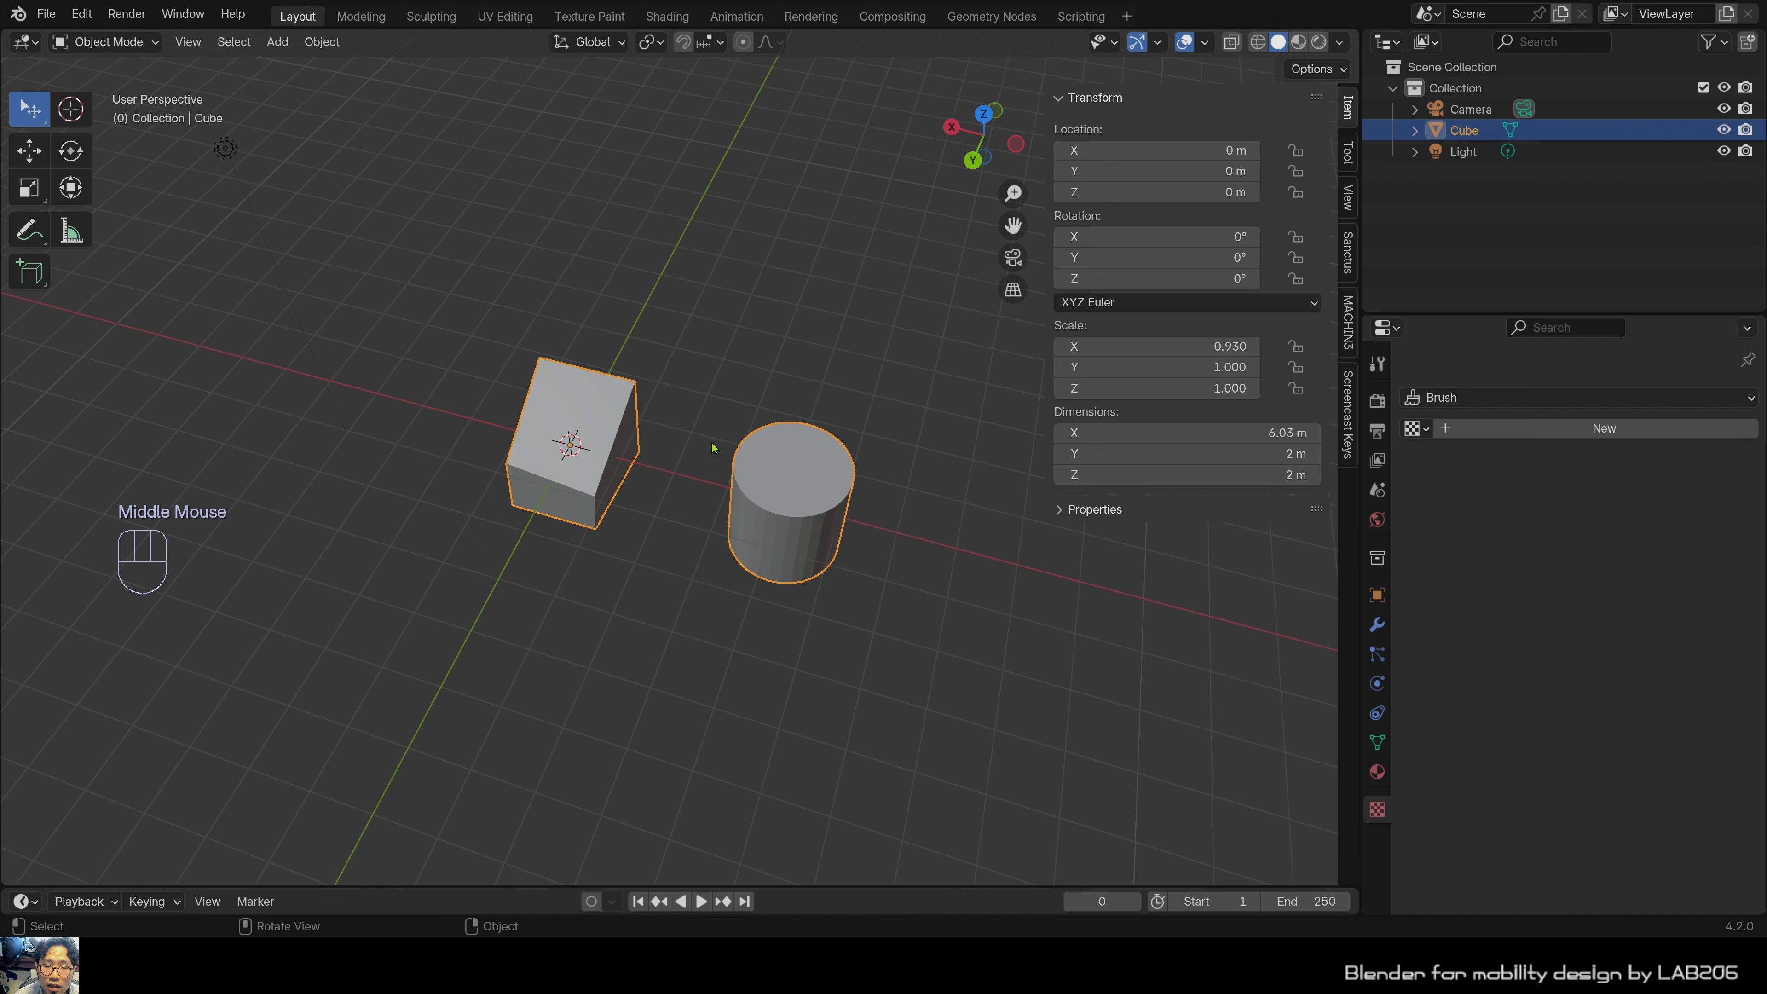
Try moving the combined object freely in Object Mode and clear the selection.
key("g")
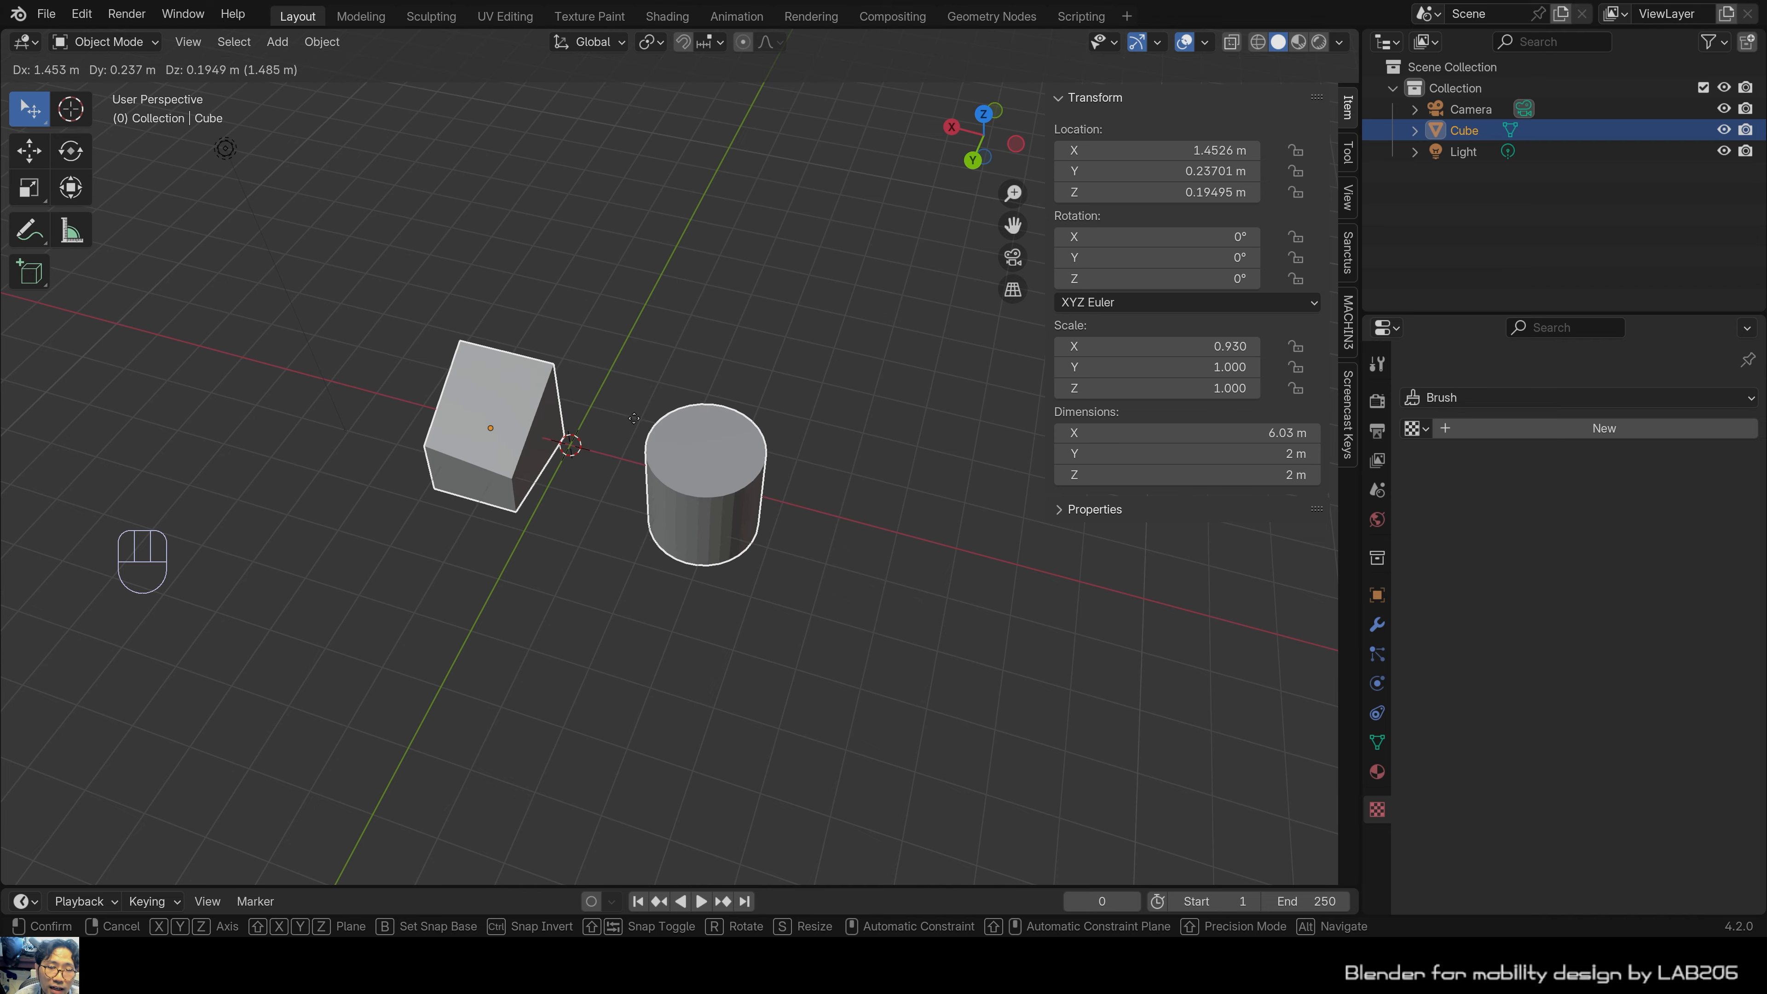
key("Escape")
scroll(638, 423, "up", 2)
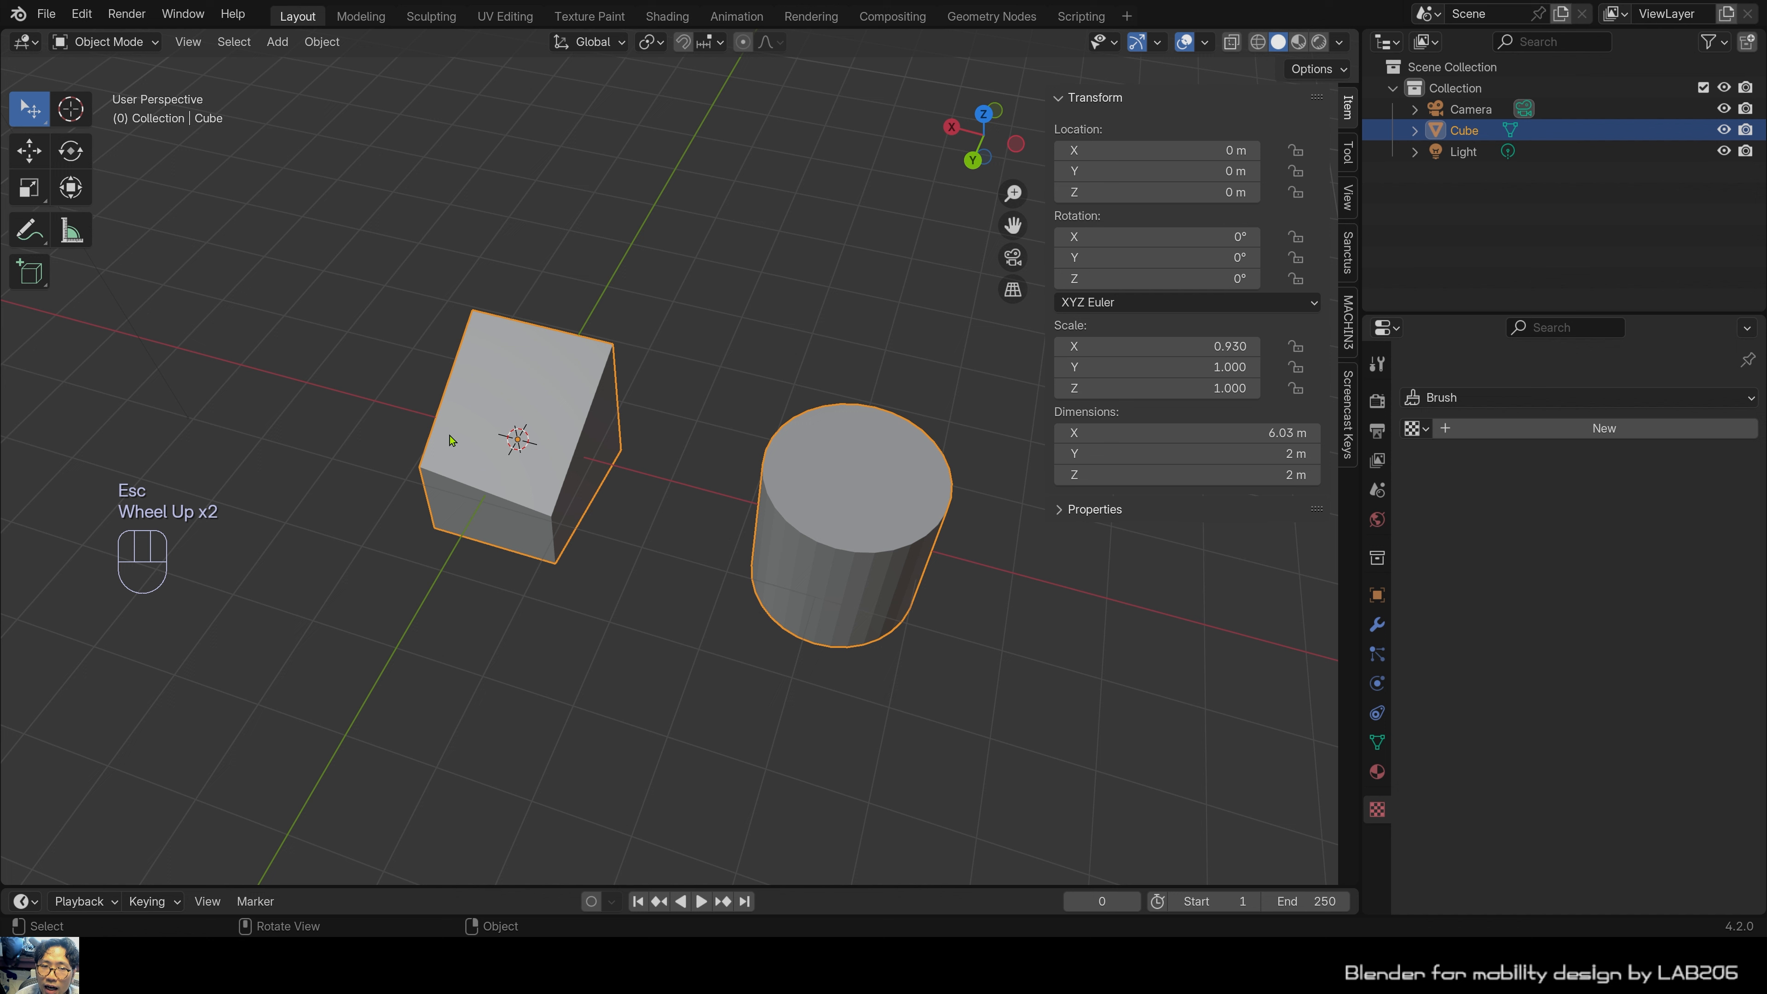
middle_click_drag(509, 504, 522, 460)
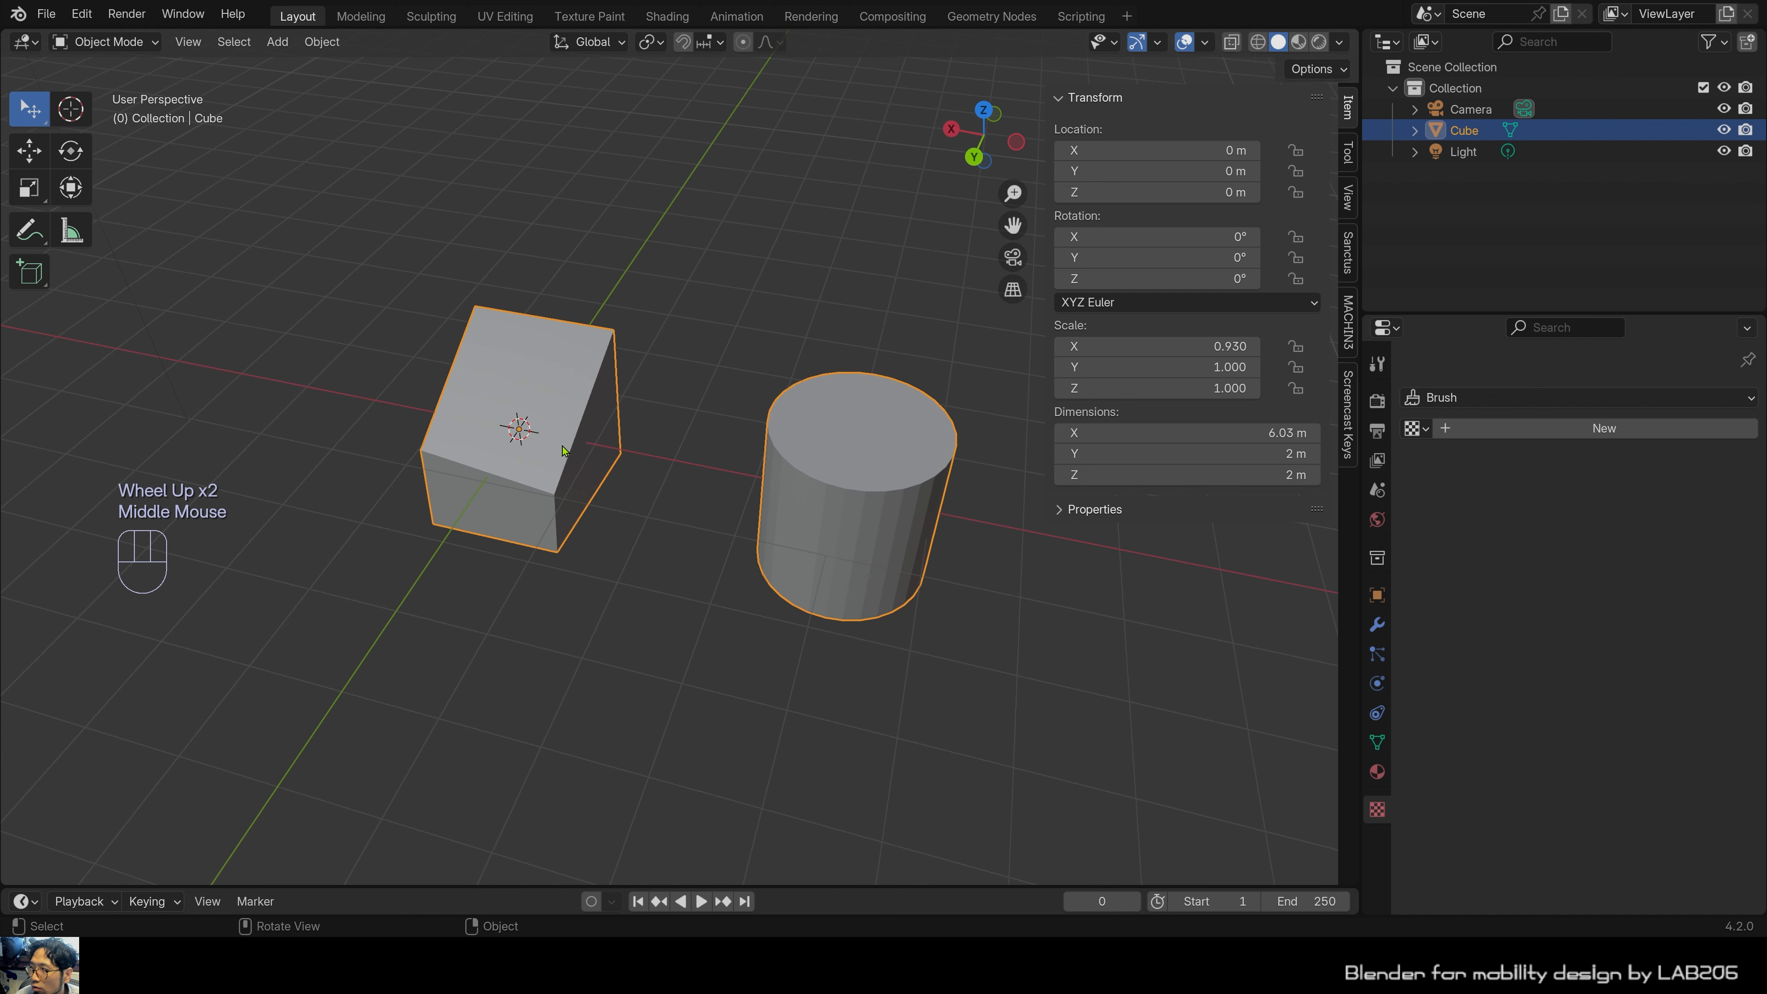
left_click(741, 284)
middle_click_drag(742, 284, 642, 371, "shift")
left_click(892, 610)
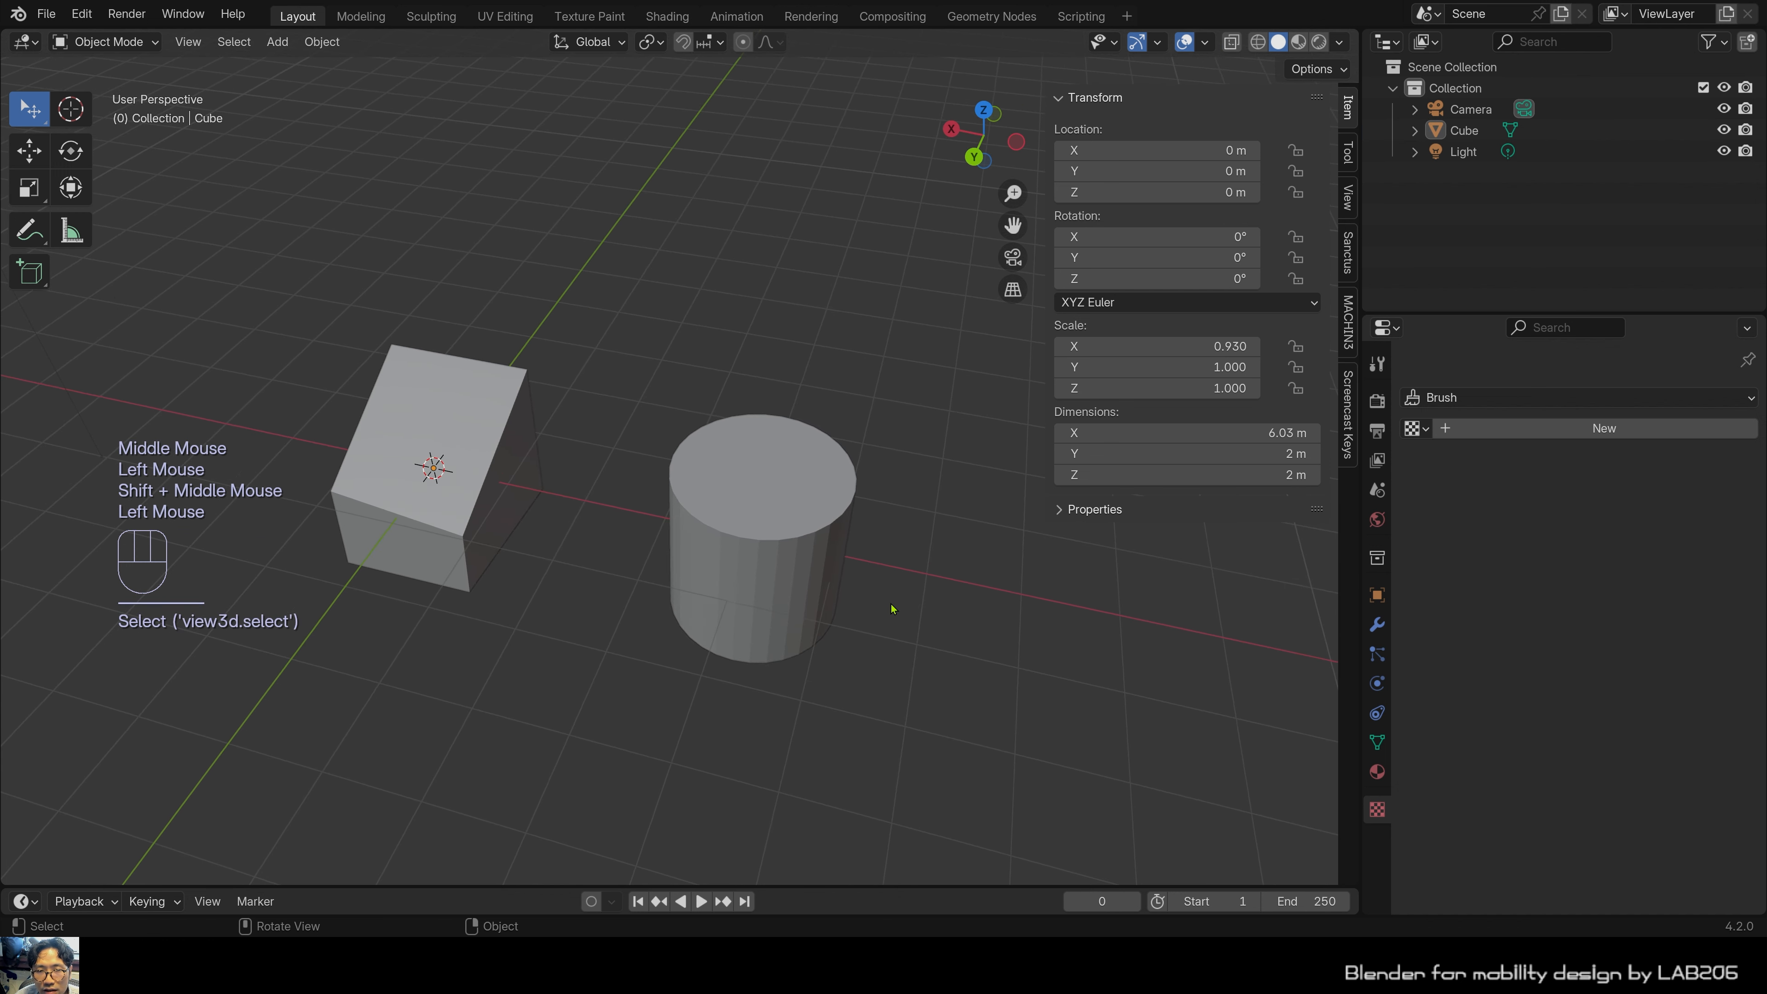
Select the combined object by its cylinder part and enter Edit Mode.
left_click(720, 567)
scroll(721, 567, "up", 1)
middle_click_drag(721, 567, 766, 392)
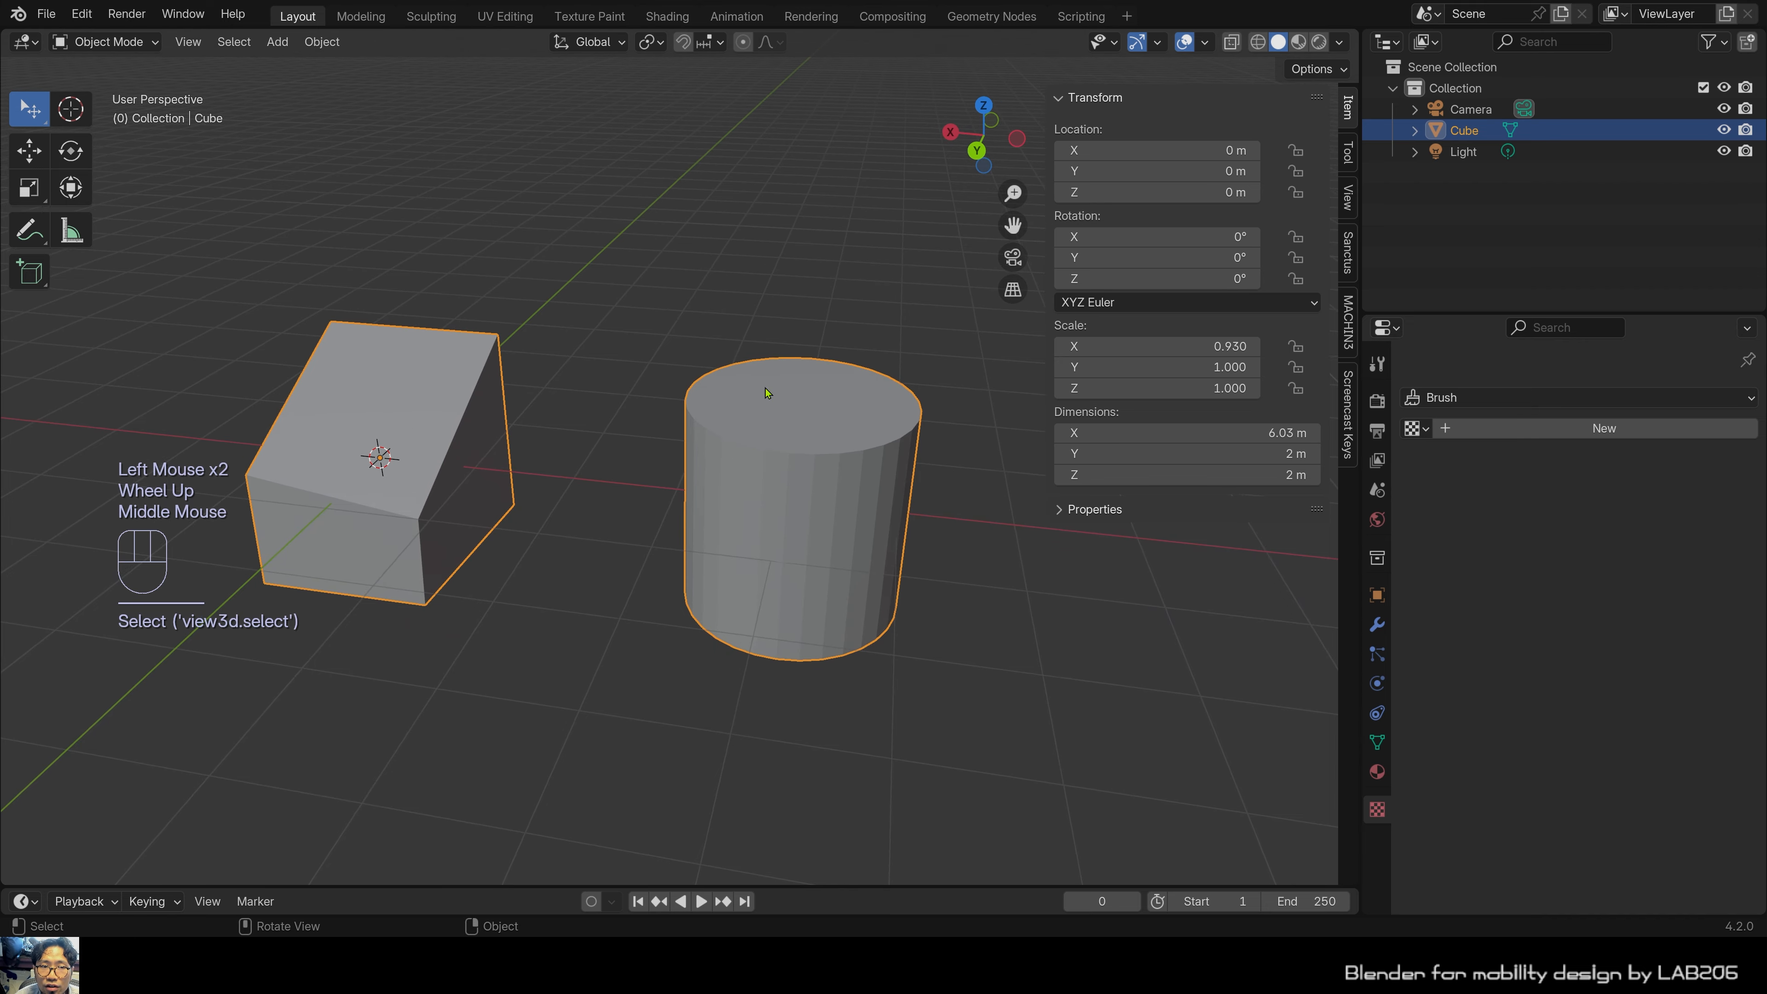
scroll(576, 503, "up", 2)
key("Tab")
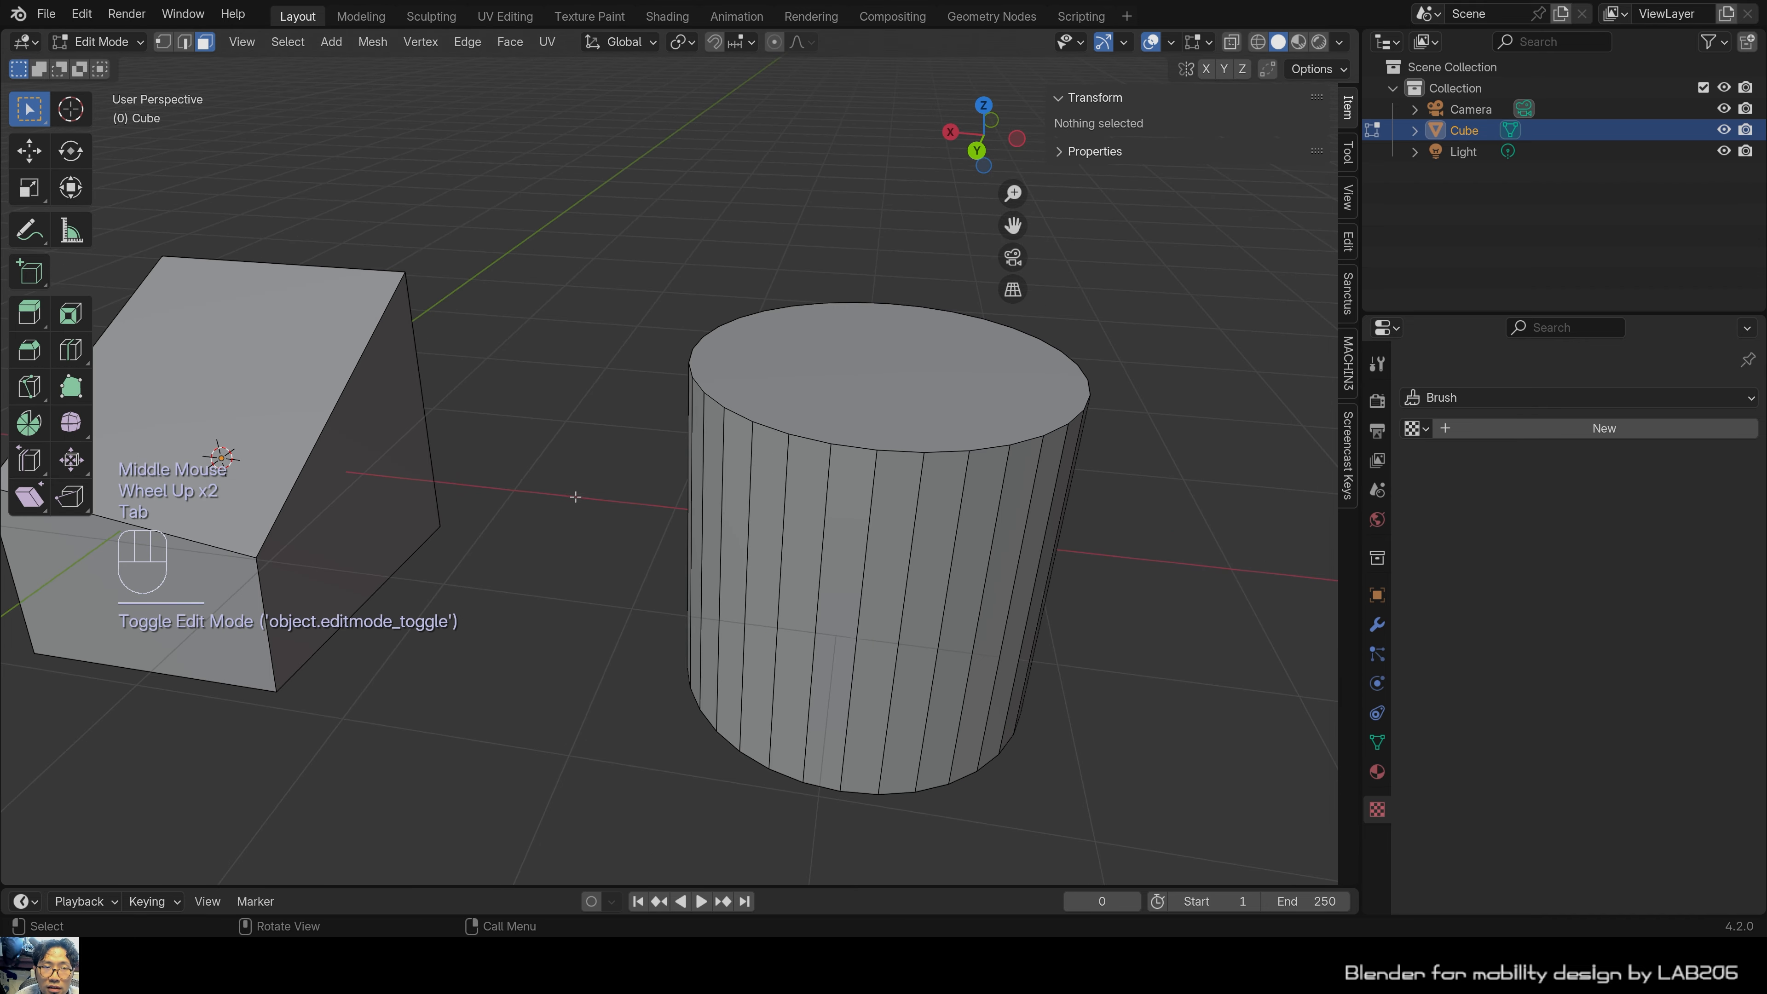
Select the cylinder's top face.
scroll(574, 483, "down", 1)
scroll(574, 483, "up", 2)
middle_click_drag(575, 483, 881, 389, "shift")
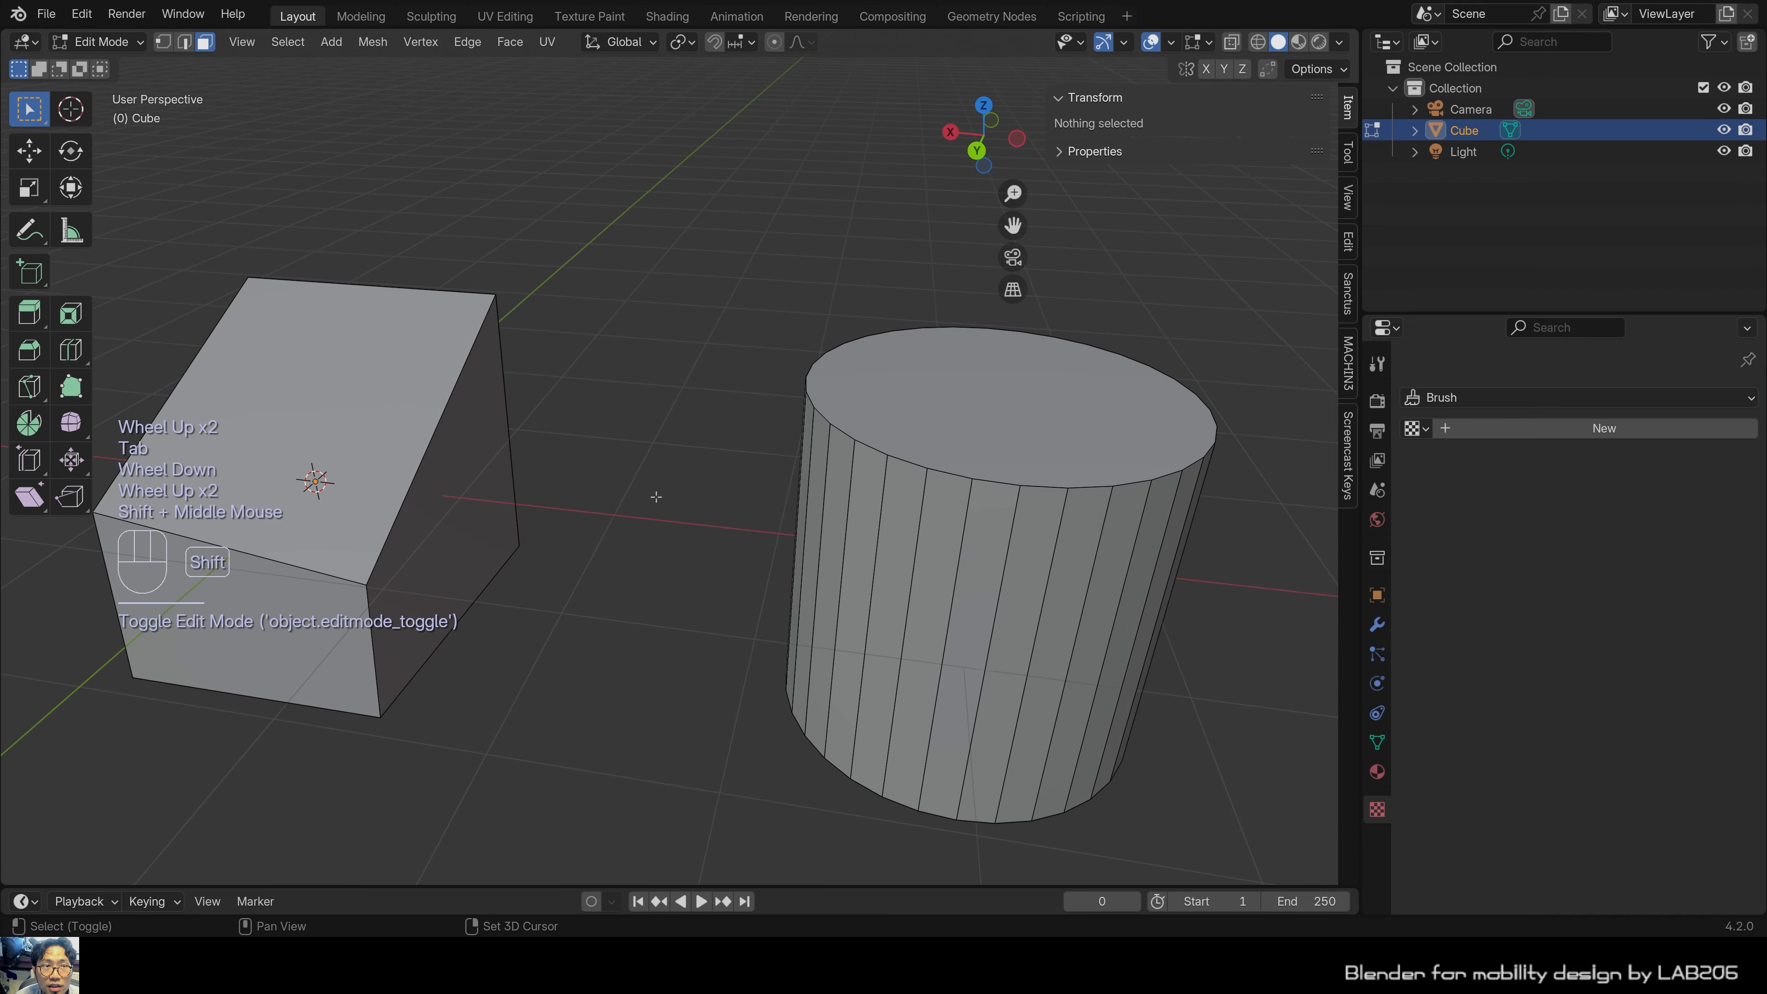
left_click(1029, 400)
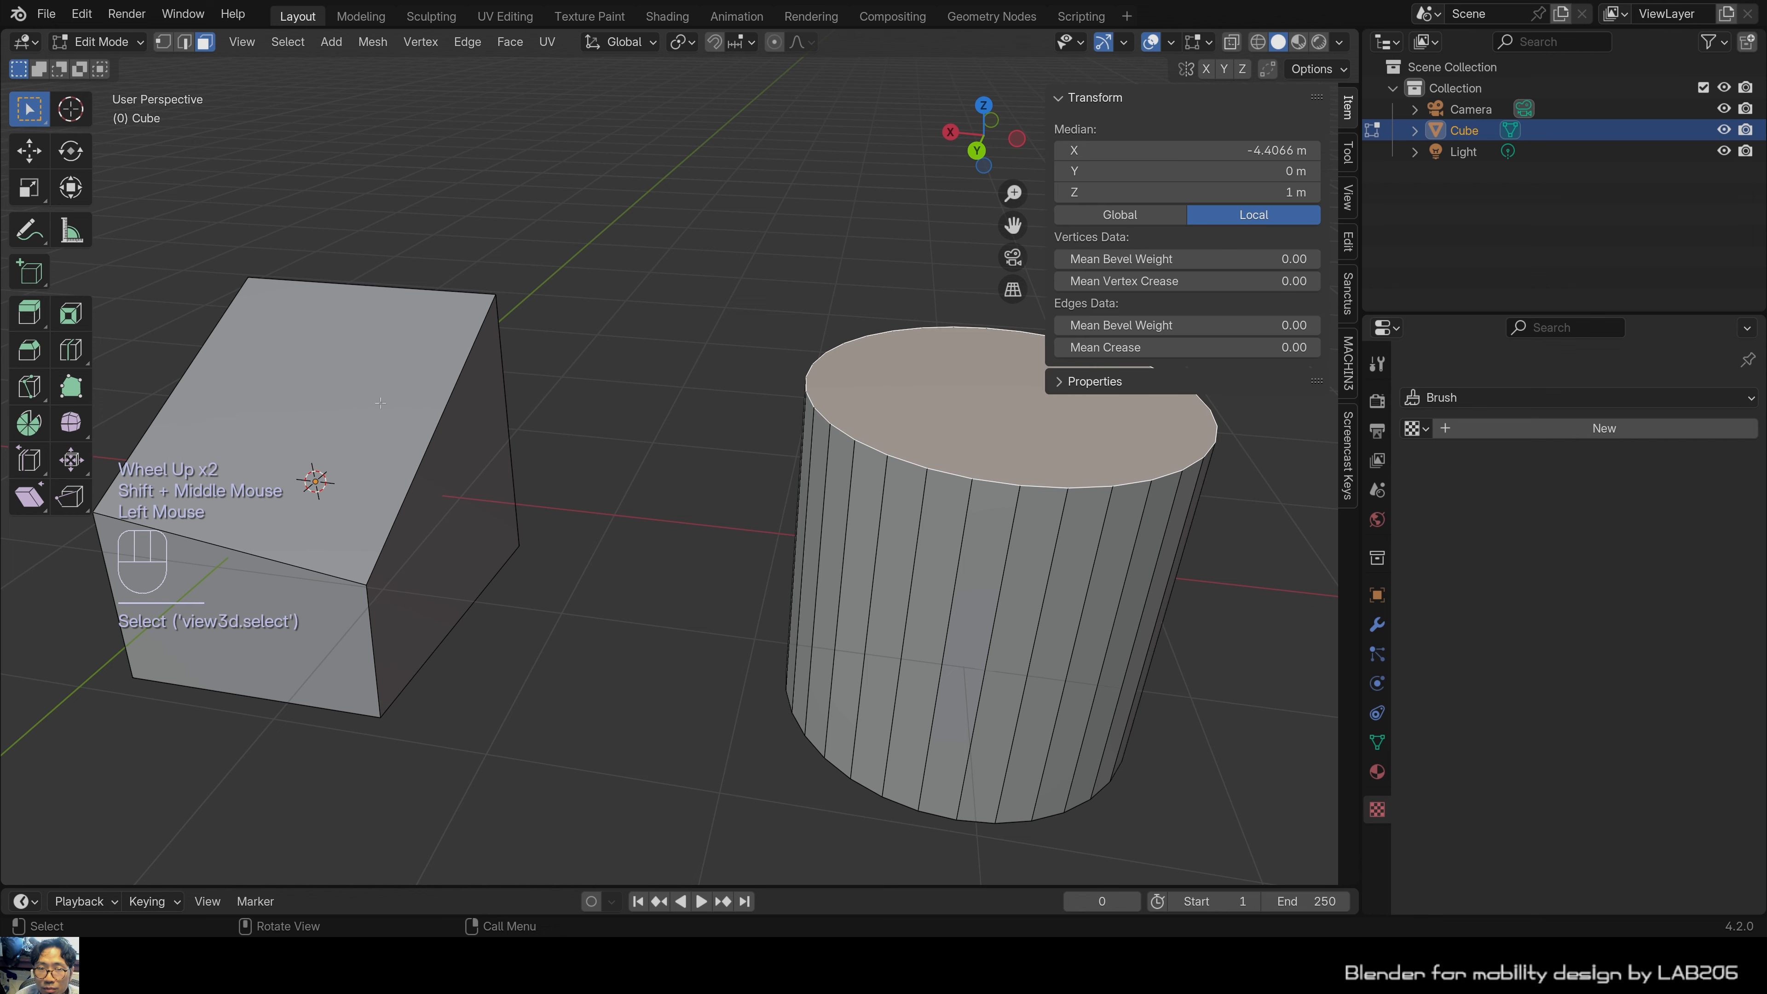
Select individual faces on the cube and the cylinder in turn, then clear the selection.
left_click(376, 425)
left_click(425, 557)
left_click(313, 626)
left_click(1022, 577)
left_click(717, 493)
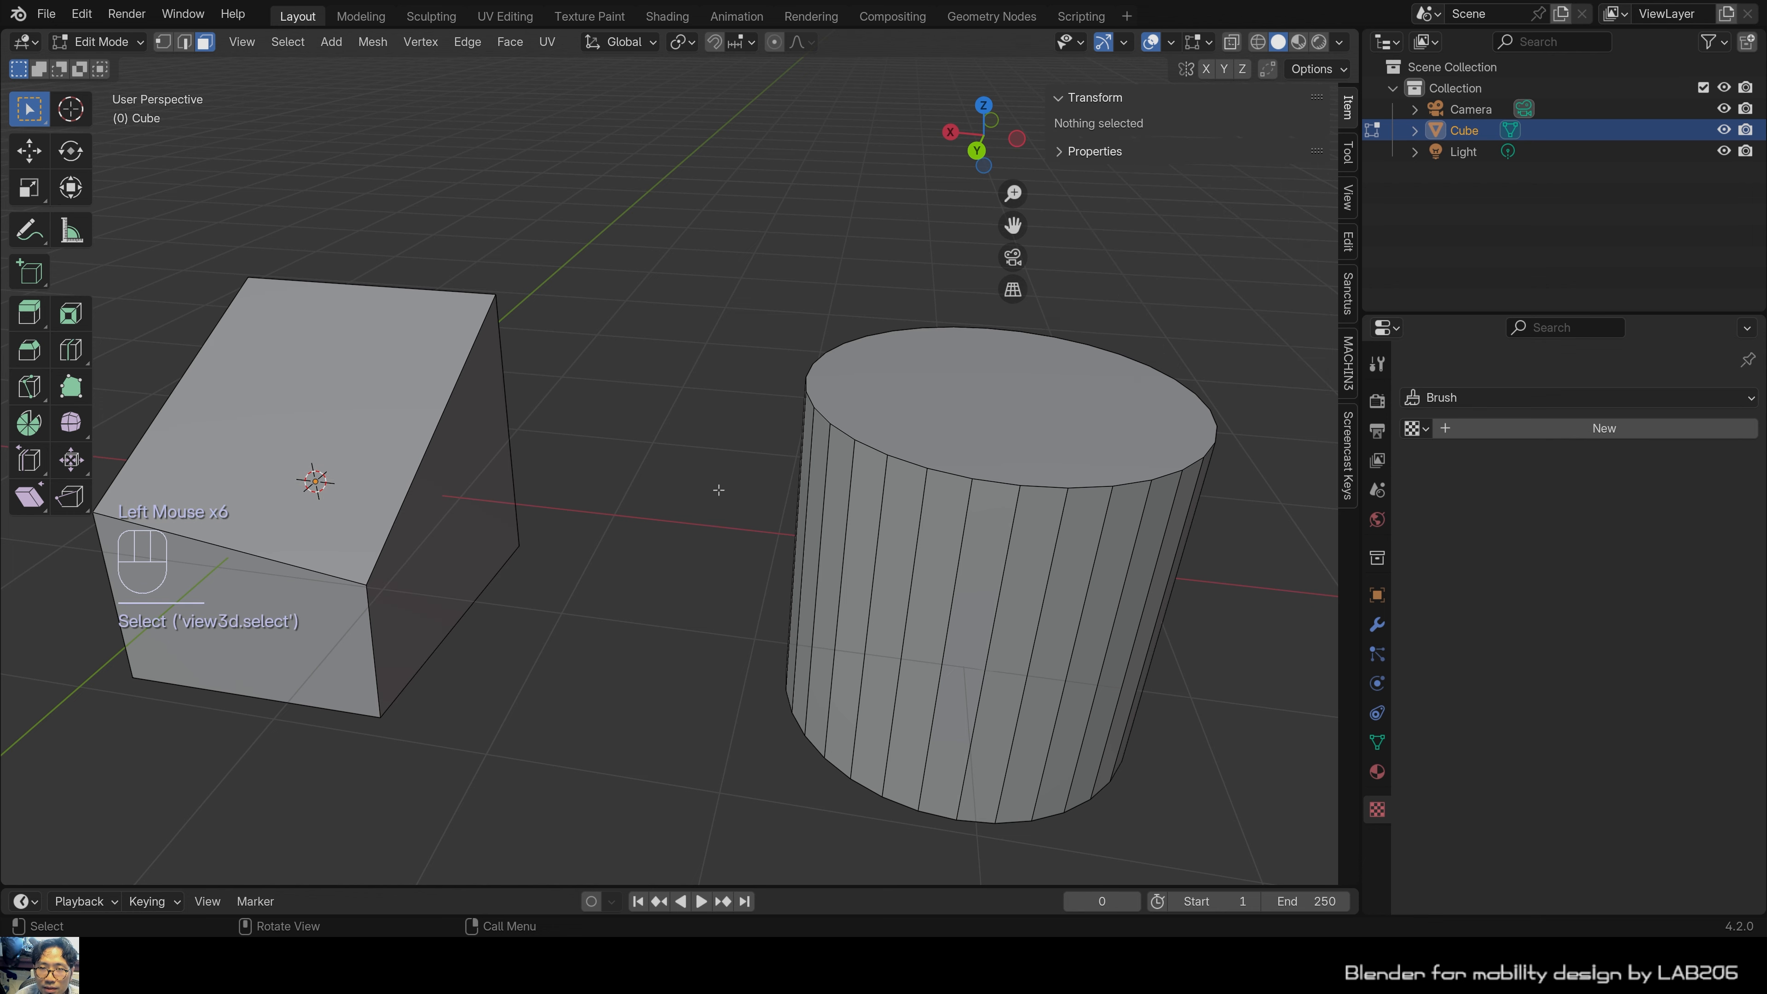
Return to Object Mode and deselect the combined cube-and-cylinder object.
scroll(718, 493, "down", 2)
scroll(800, 514, "up", 1)
middle_click_drag(869, 529, 730, 474)
scroll(899, 535, "up", 2)
scroll(729, 474, "down", 2)
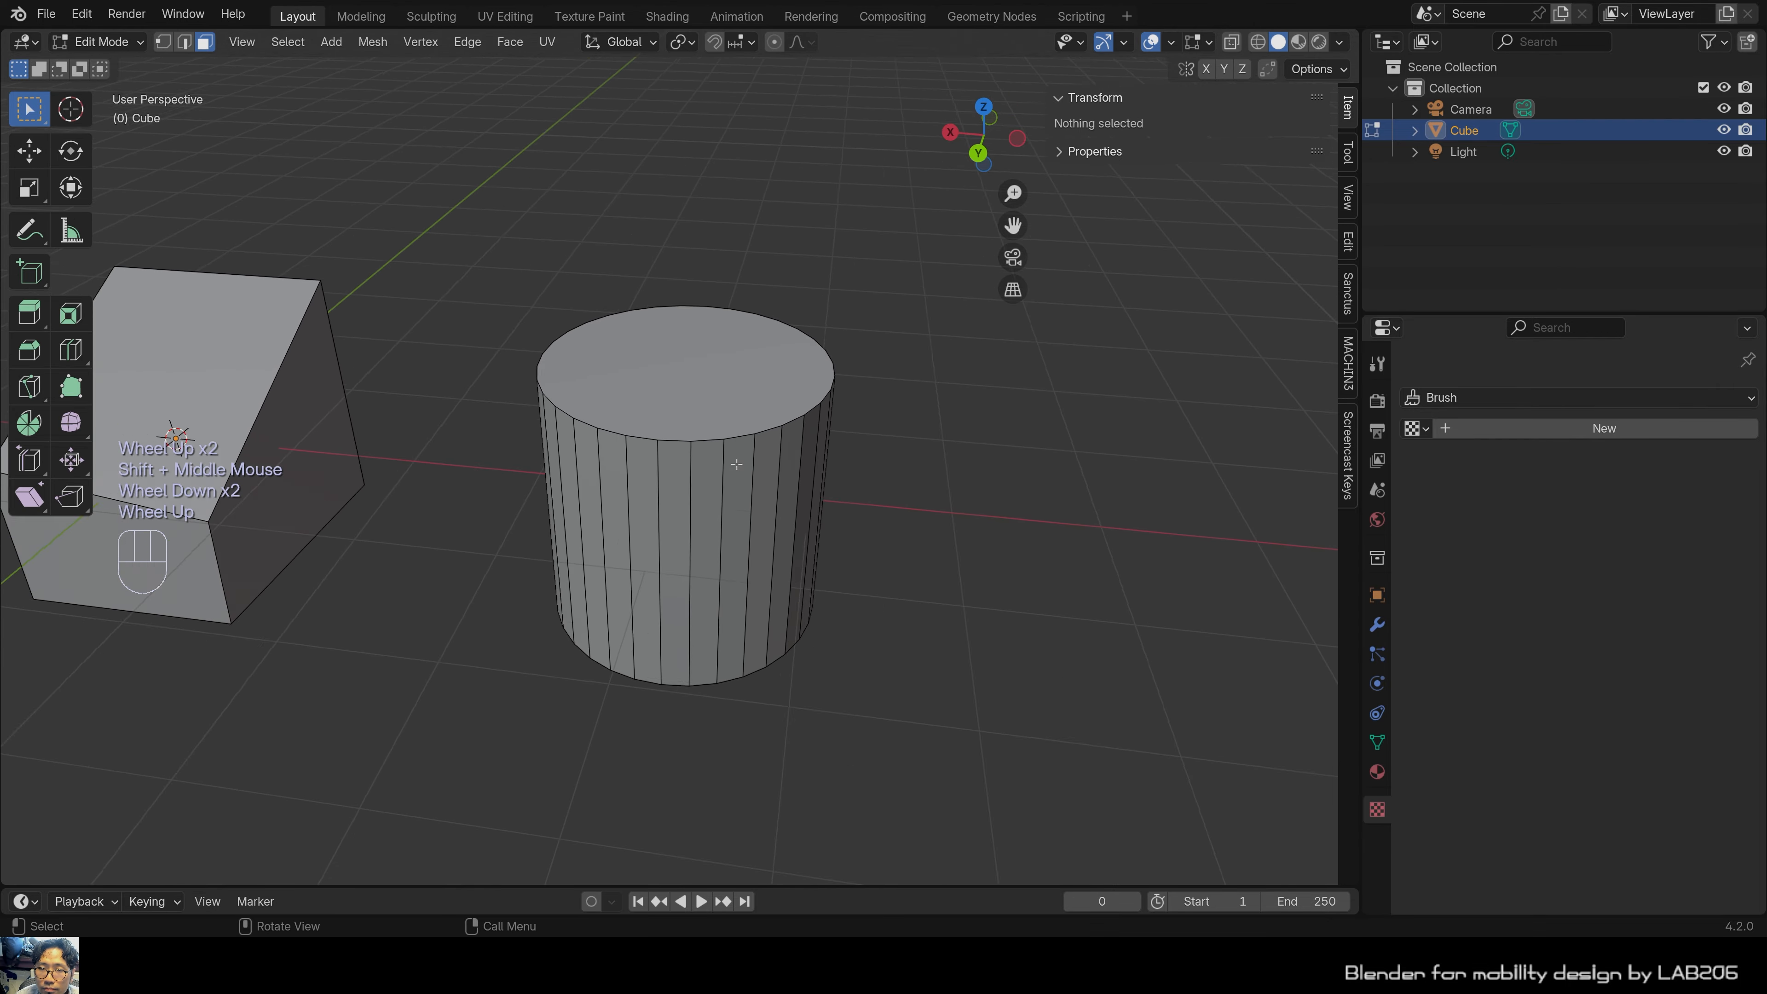
scroll(732, 471, "up", 2)
scroll(734, 469, "down", 2)
key("Tab")
middle_click_drag(736, 464, 659, 472)
scroll(659, 472, "down", 2)
left_click(621, 339)
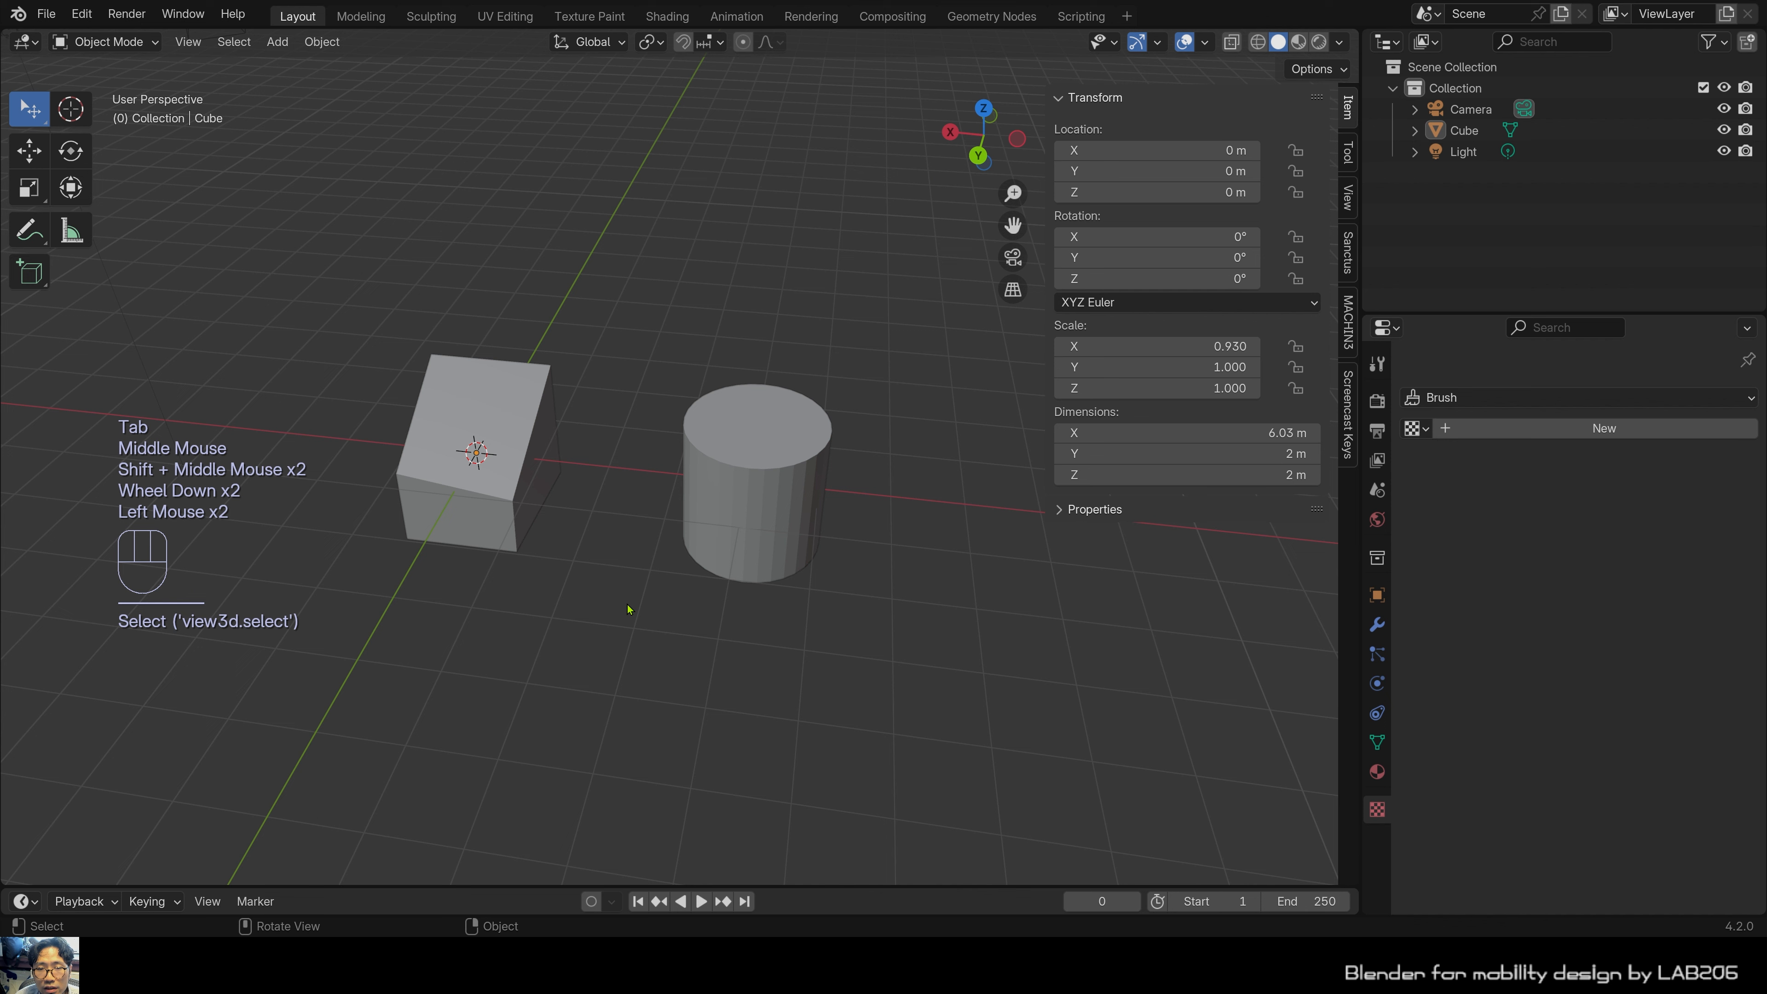
Add a mesh cylinder in Object Mode as a separate object.
key("shift+a")
mouse_move(591, 526)
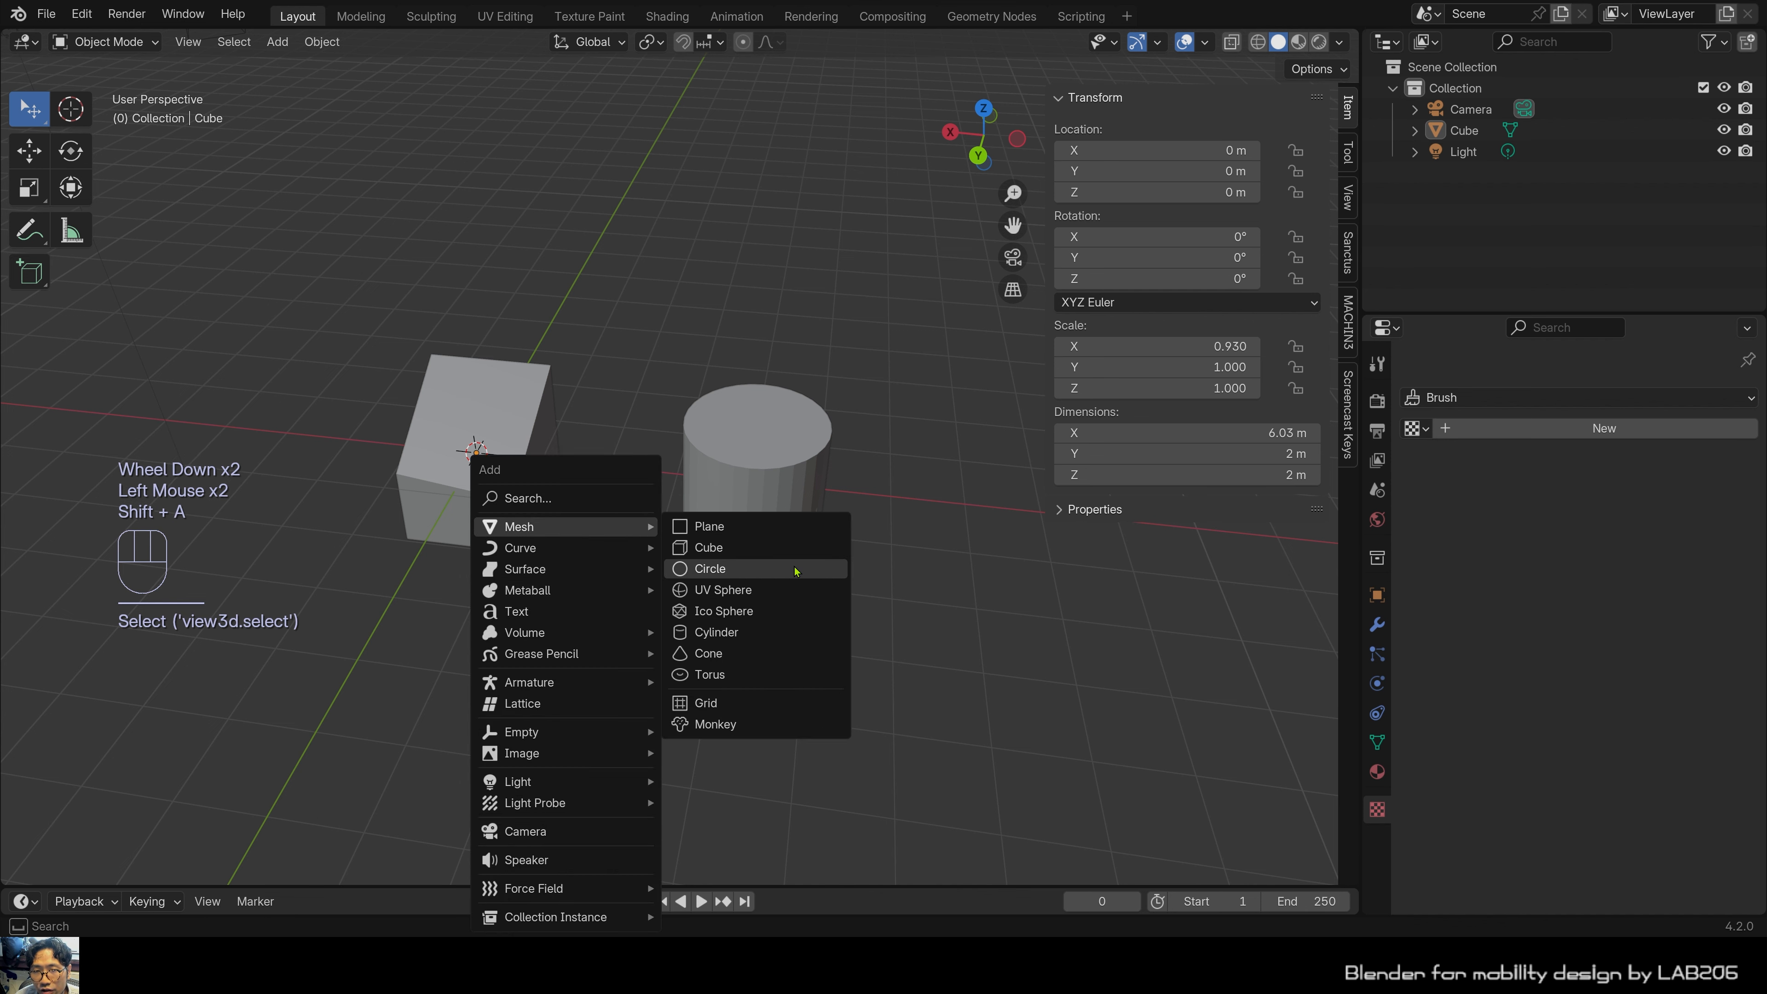
left_click(774, 637)
middle_click_drag(536, 474, 529, 529)
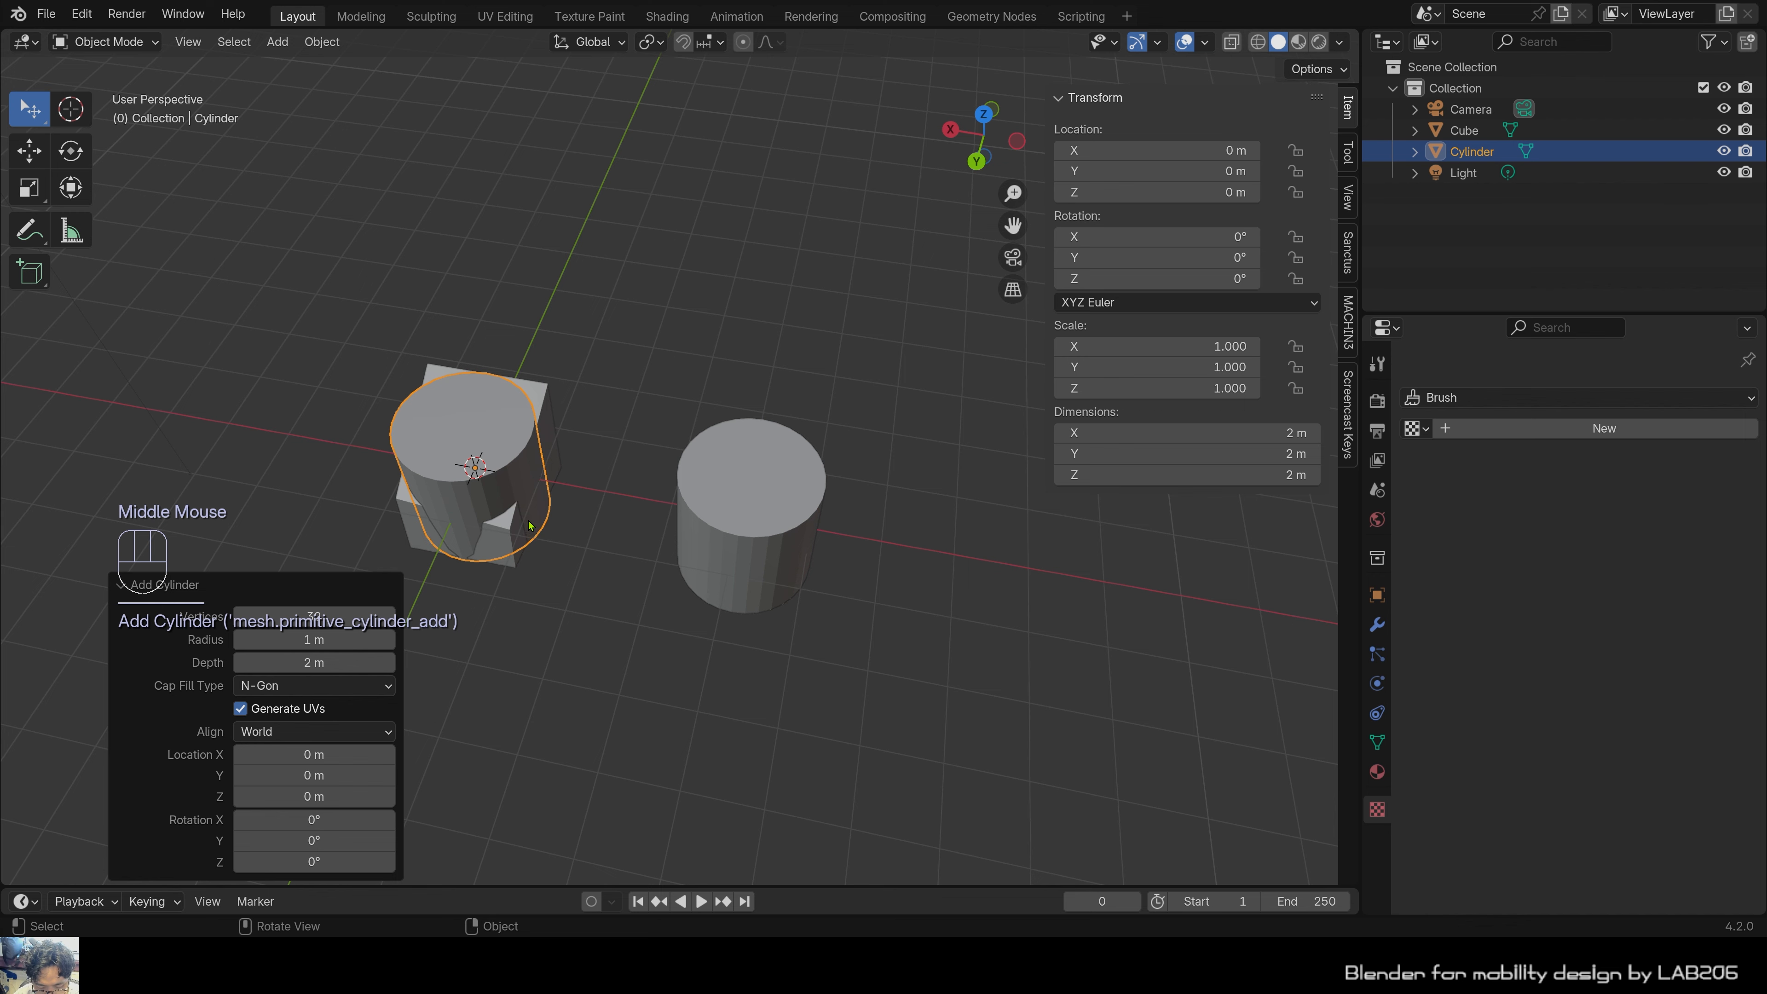
Move the new cylinder in the XY plane to about X -3.14 m, Y 3.06 m and deselect it.
key("g")
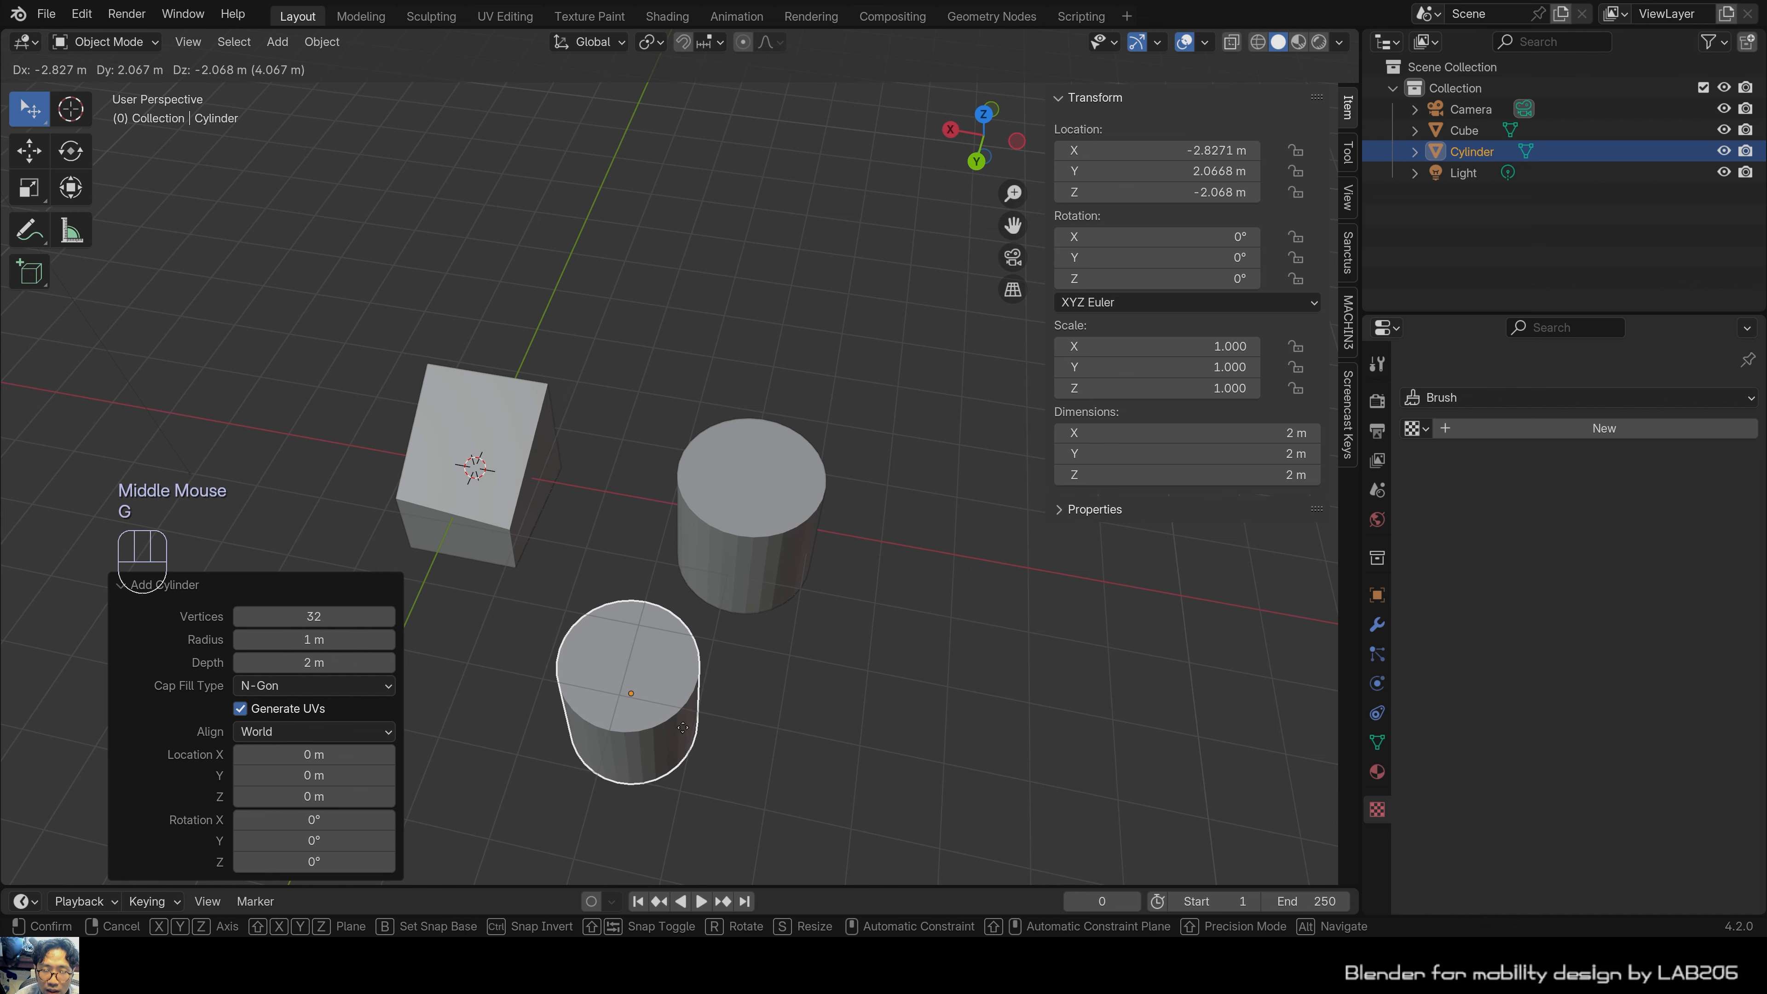
key("shift+z")
left_click(681, 736)
left_click(1061, 652)
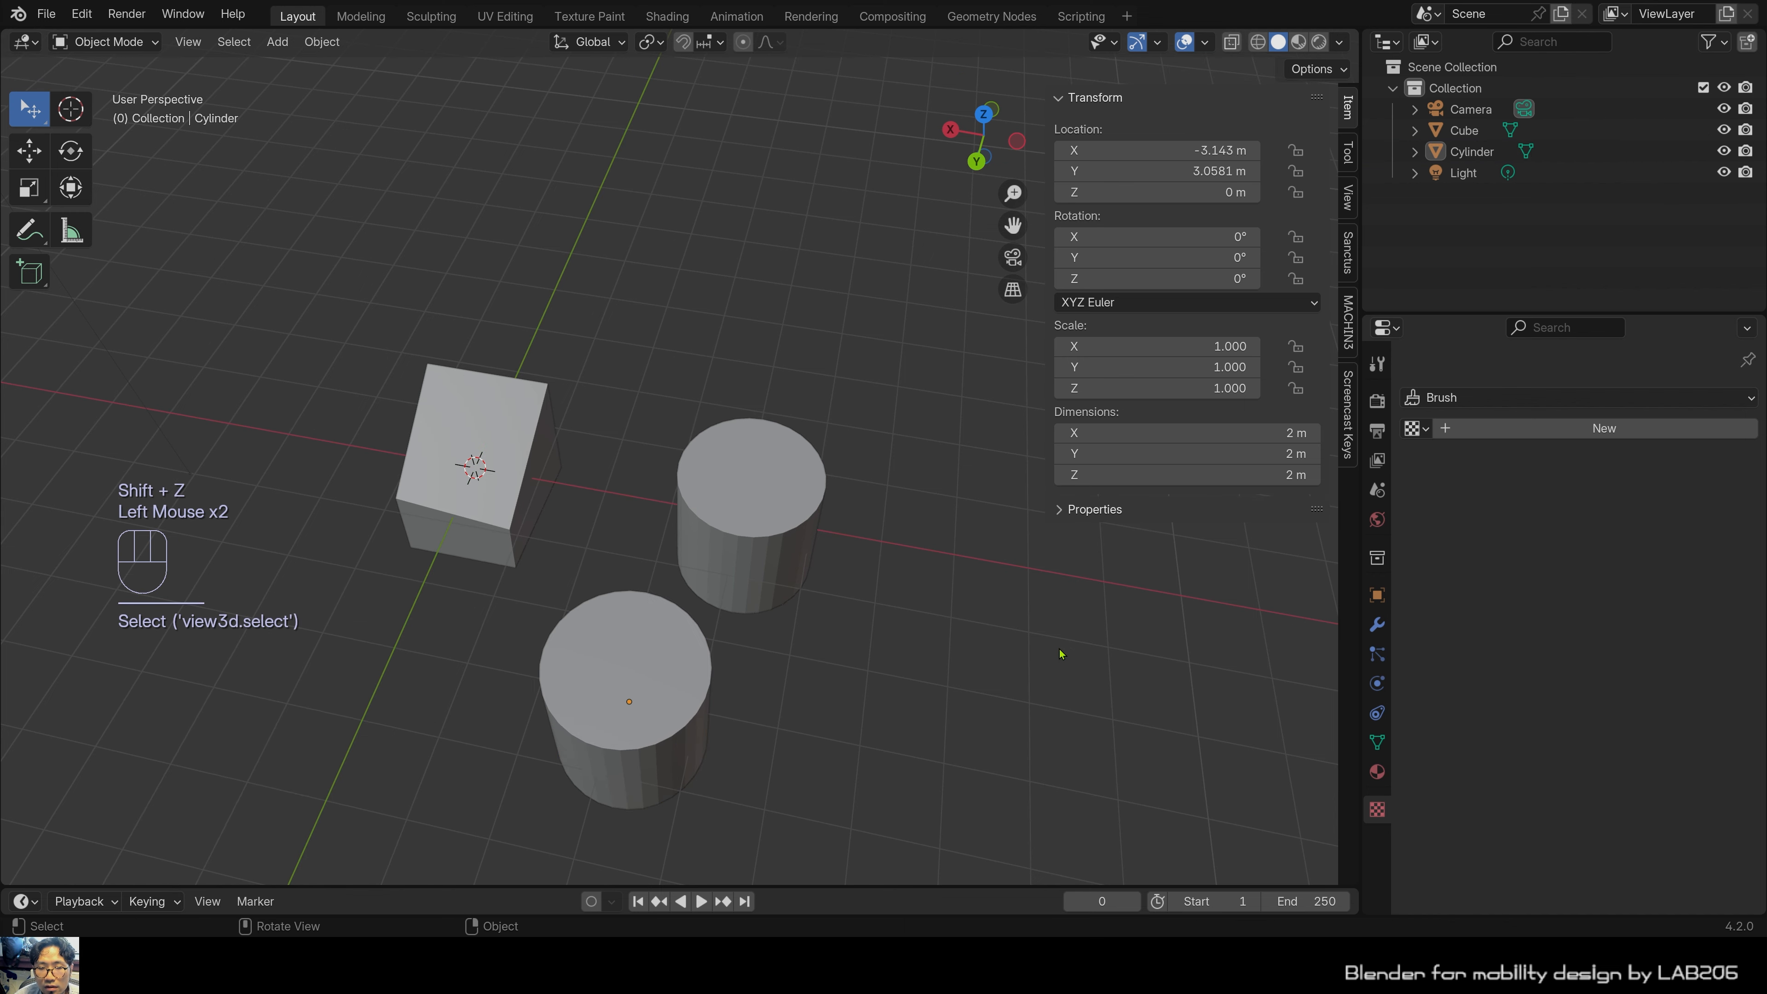
Alternately select the combined cube-and-cylinder object and the separate cylinder in the viewport to compare how they select.
middle_click_drag(1061, 652, 1053, 616)
scroll(943, 454, "up", 2)
left_click(942, 454)
scroll(708, 612, "down", 3)
left_click(707, 609)
left_click(808, 440)
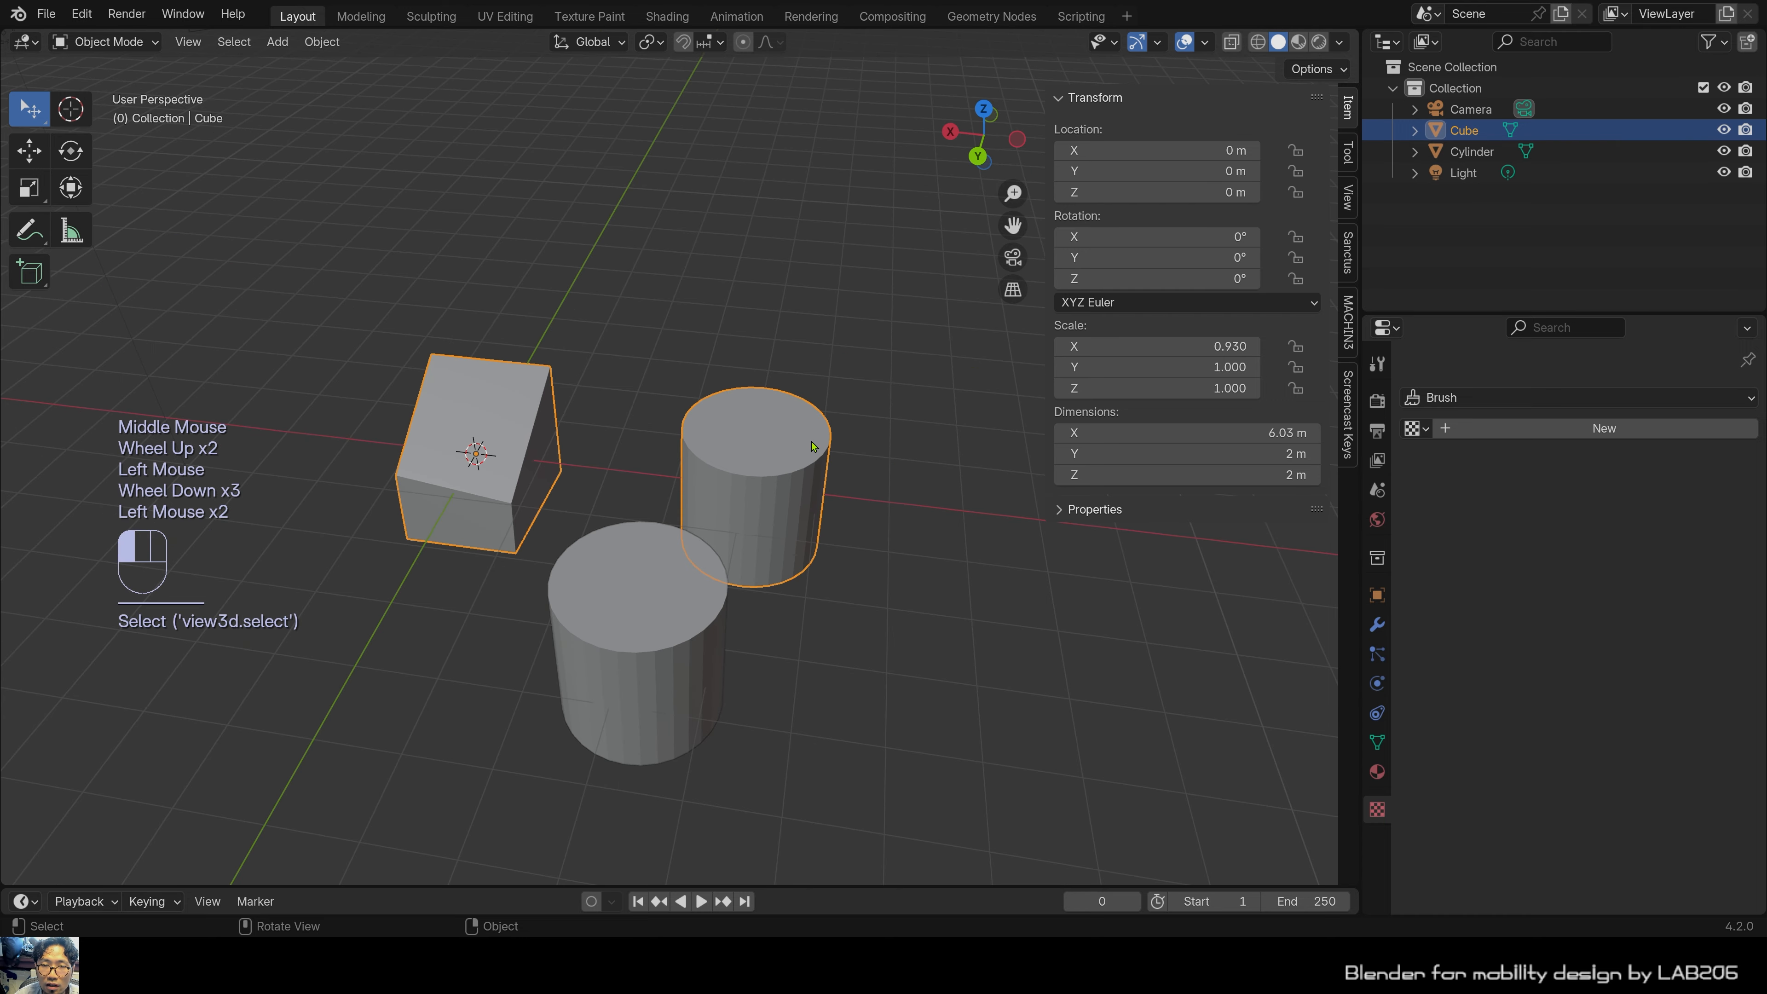
left_click(848, 432)
left_click(848, 432)
left_click(632, 642)
left_click(757, 515)
left_click(613, 654)
left_click(849, 592)
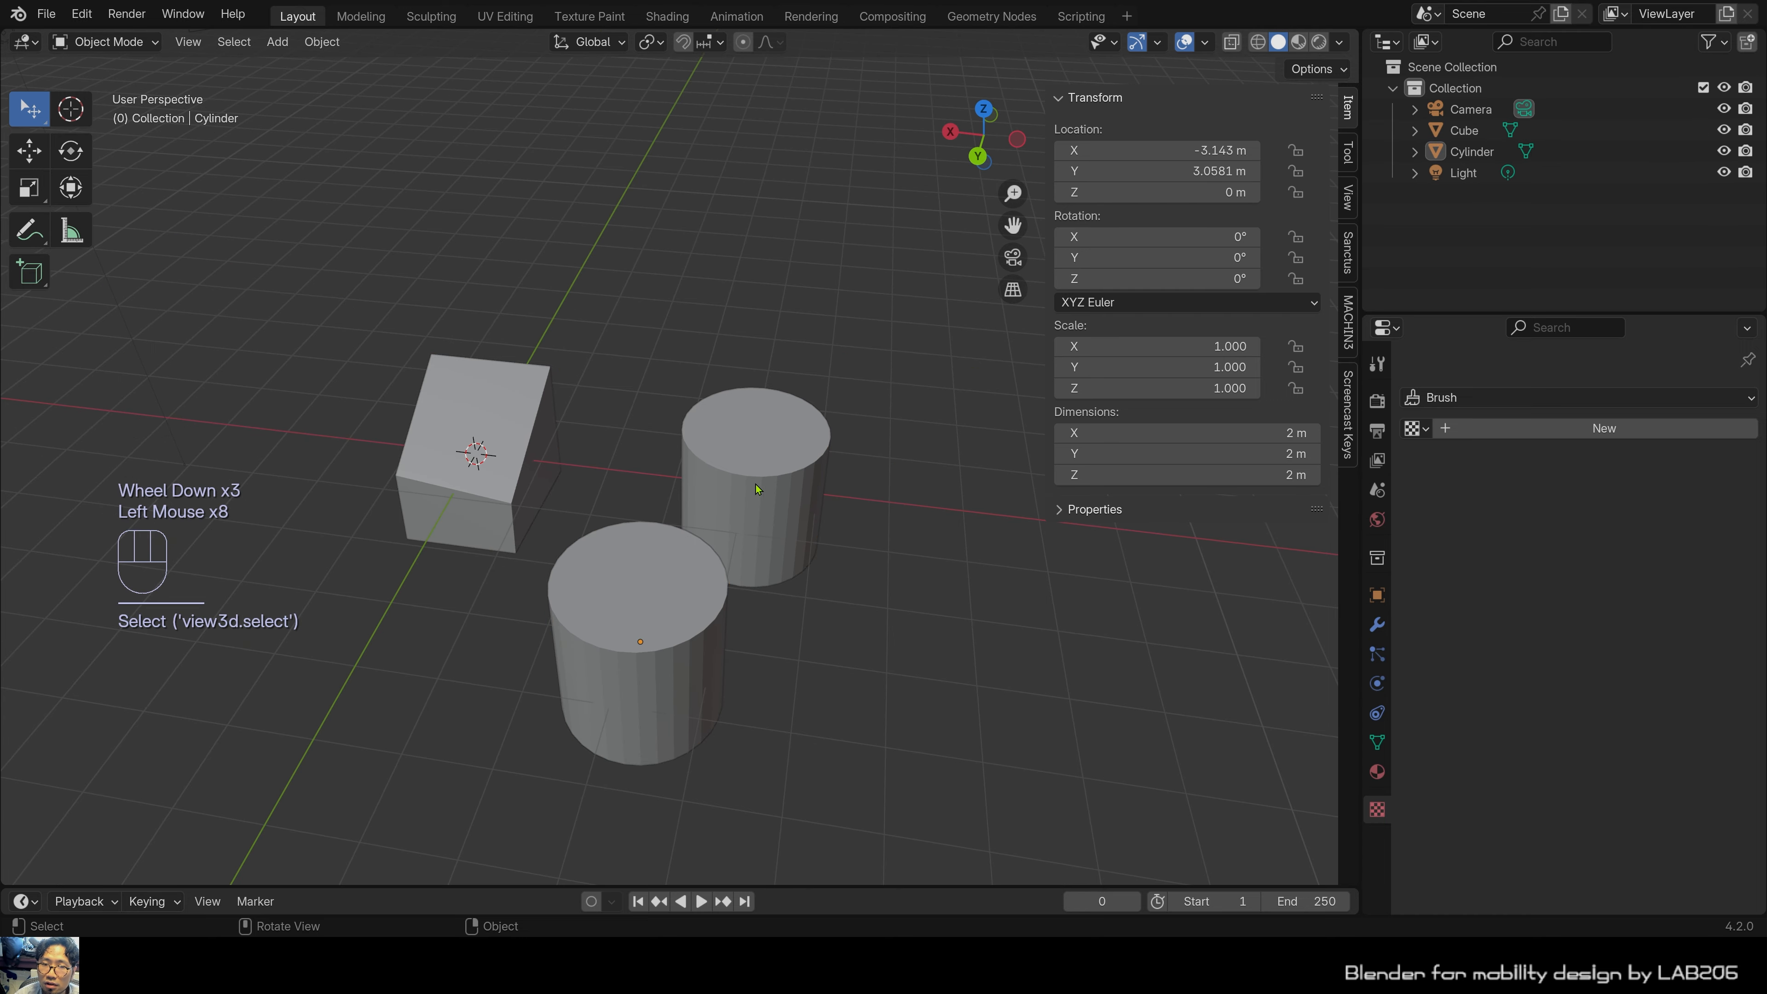
left_click(765, 501)
left_click(668, 627)
Alternate between the Cube and Cylinder entries in the Outliner to compare what each selects, then clear the selection.
left_click(1546, 152)
left_click(1530, 130)
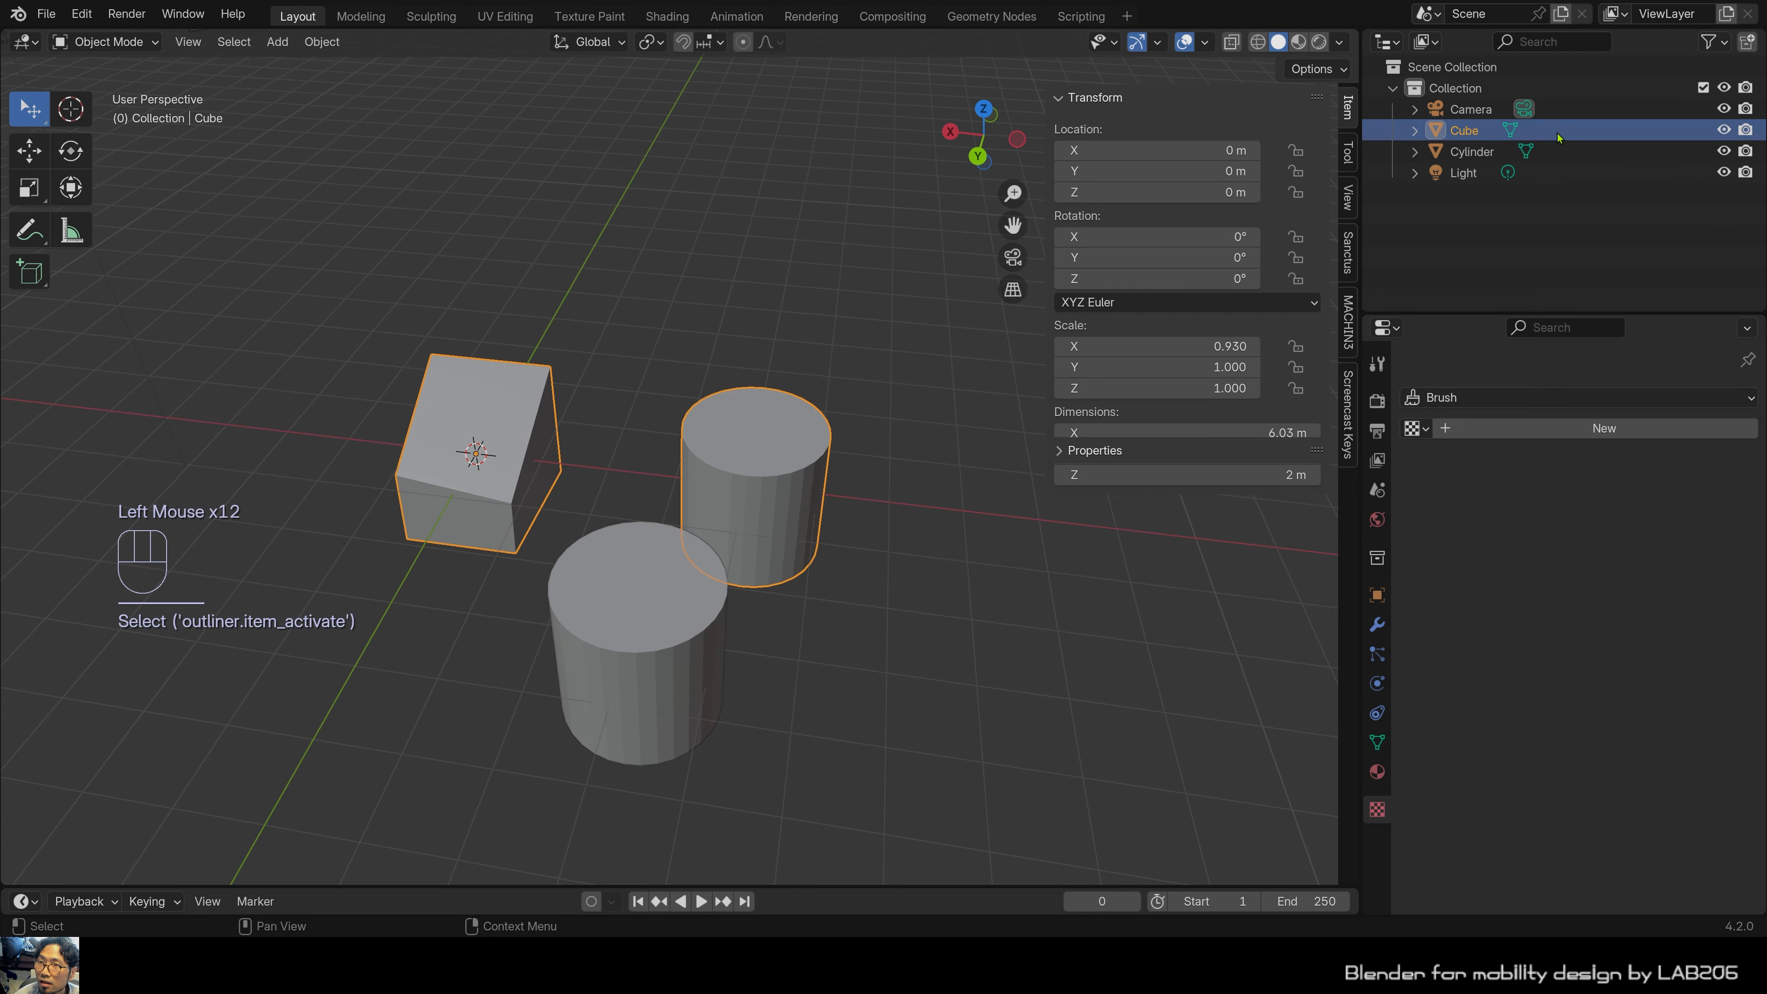
left_click(1509, 151)
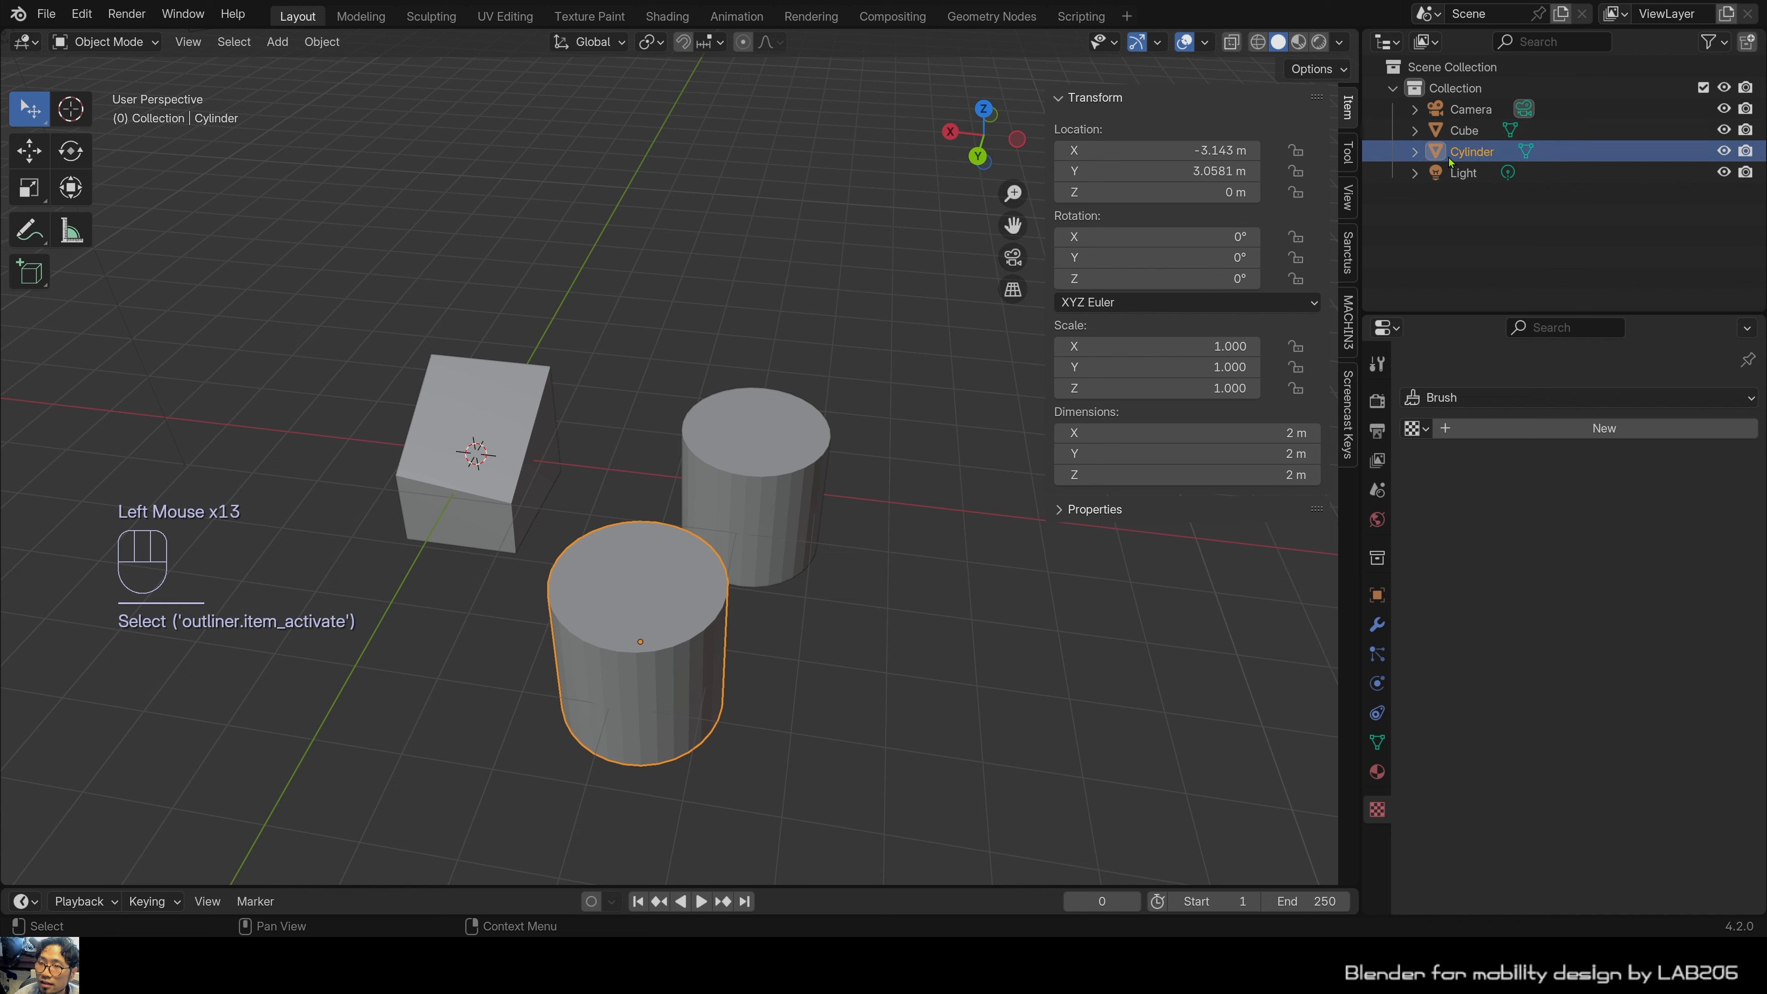
left_click(1463, 130)
left_click(1471, 151)
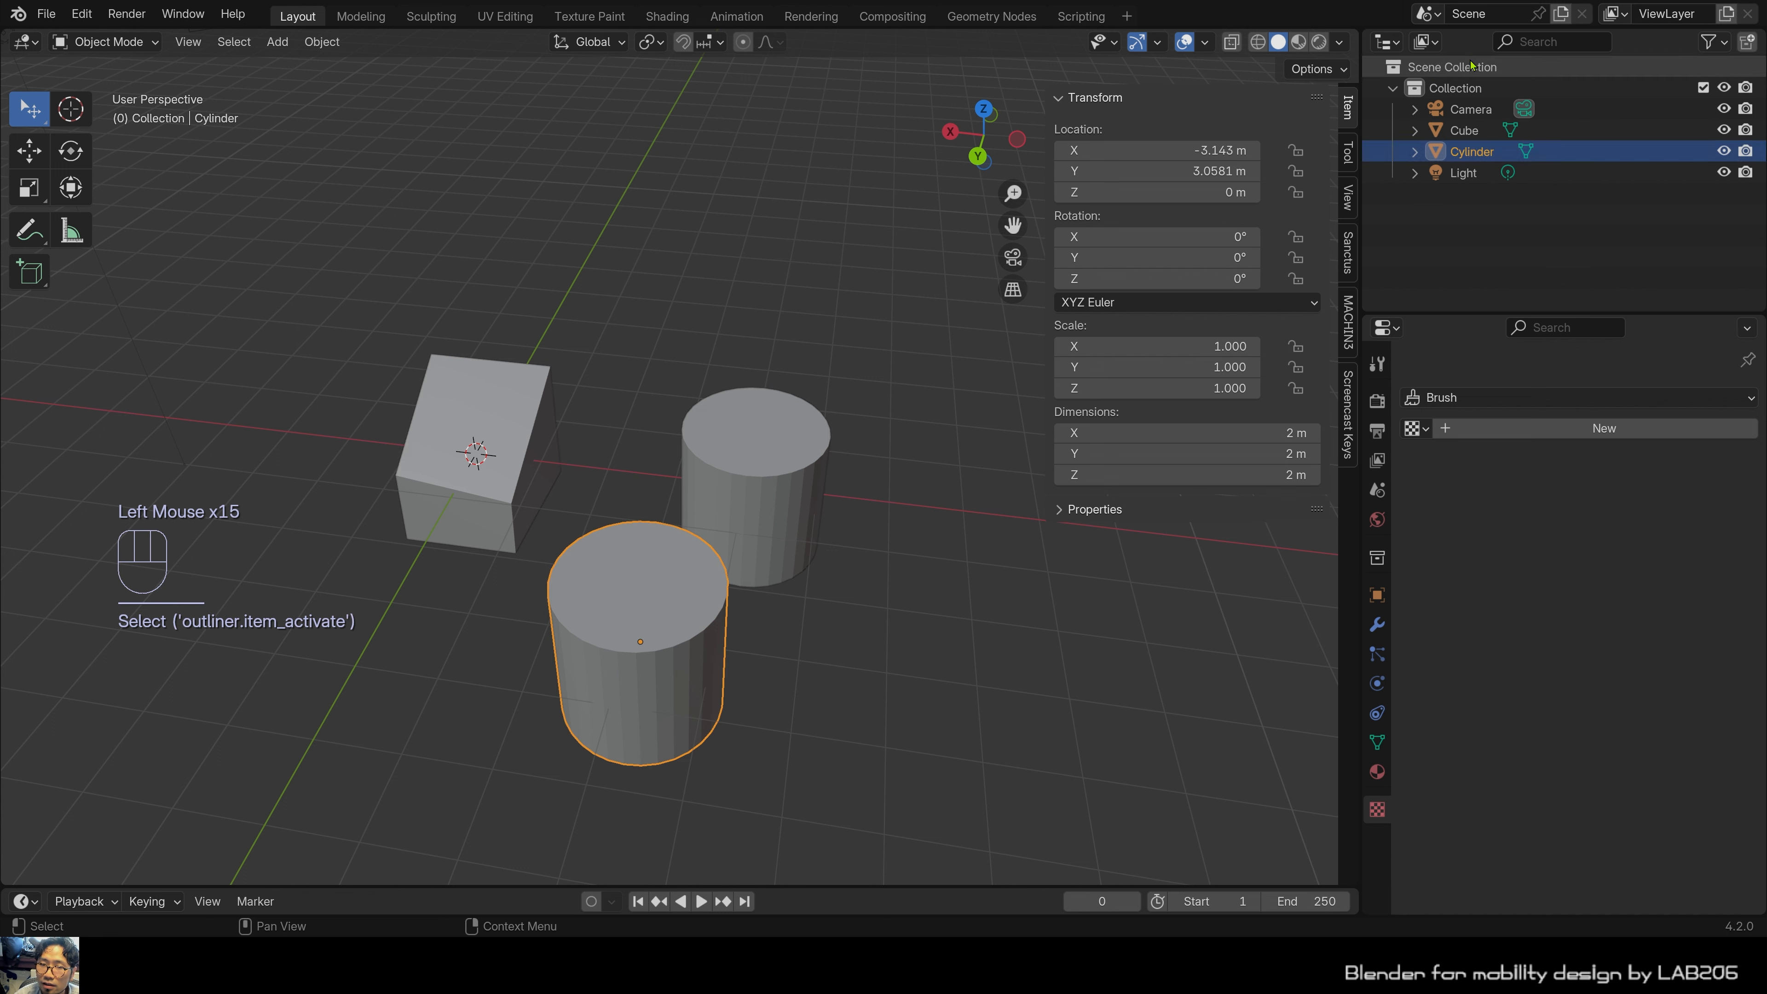
left_click(1464, 130)
left_click(1471, 151)
left_click(953, 544)
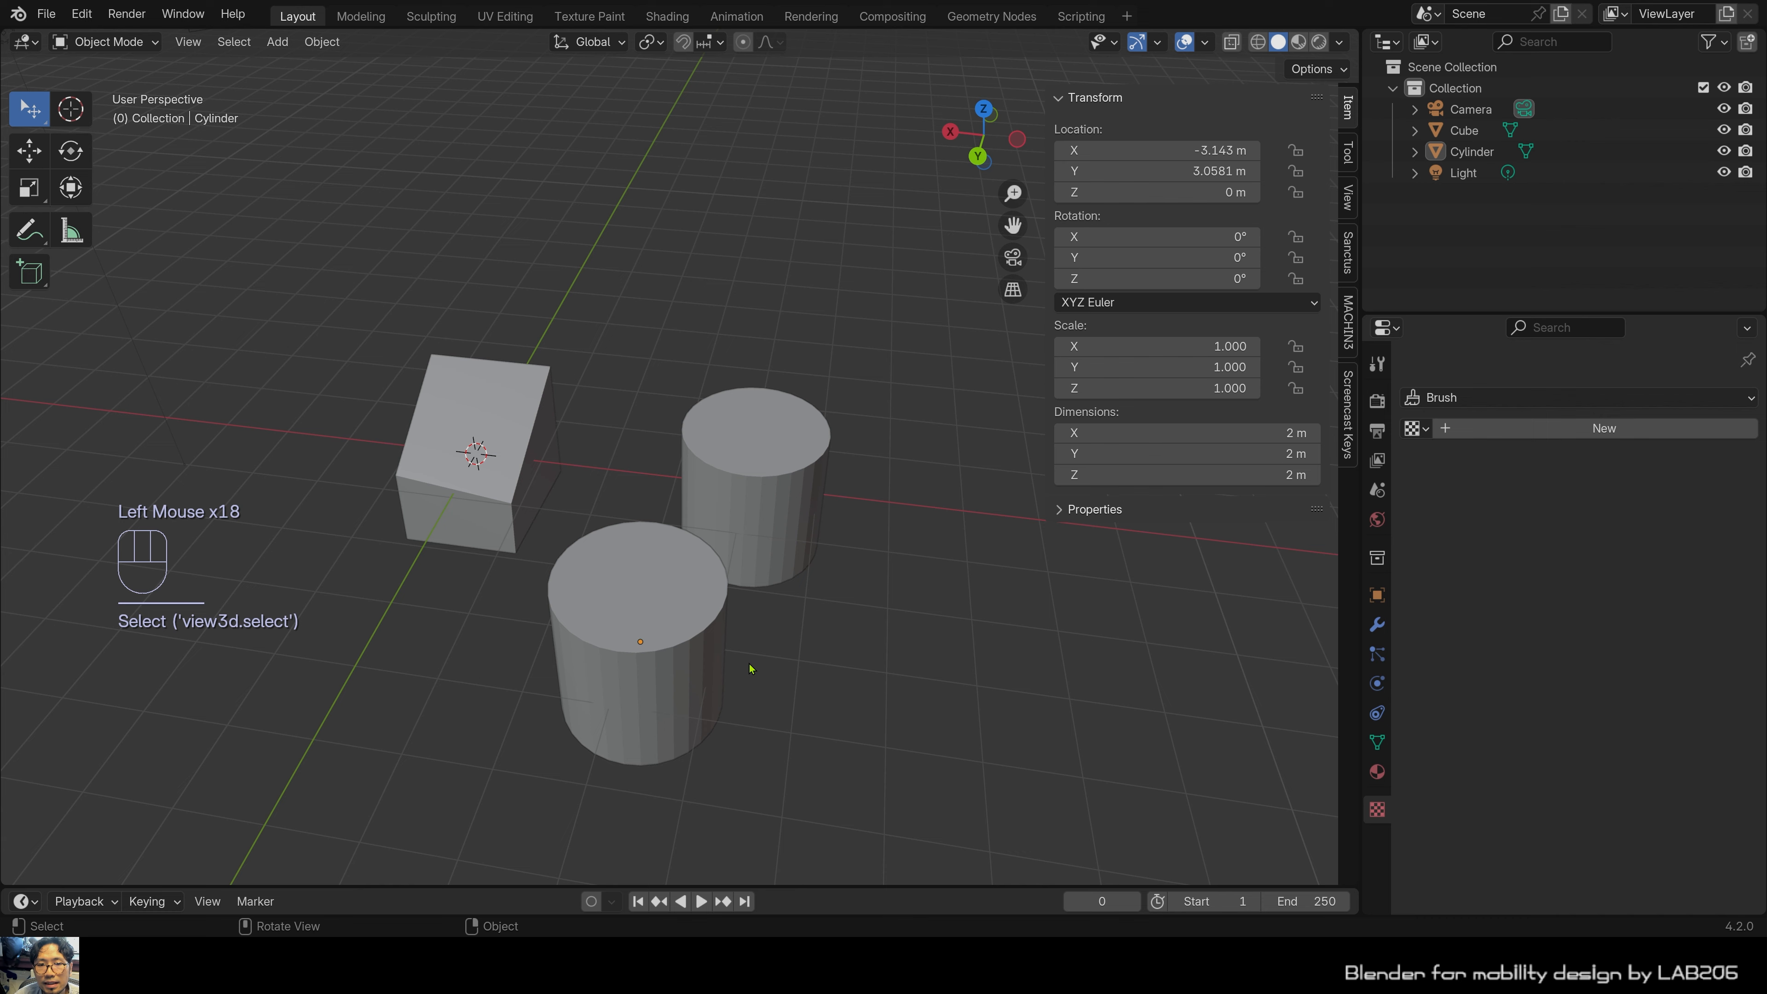
Delete the separate cylinder object in front of the combined object.
scroll(547, 697, "up", 1)
middle_click_drag(652, 673, 563, 681, "shift")
scroll(556, 730, "up", 1)
left_click(565, 677)
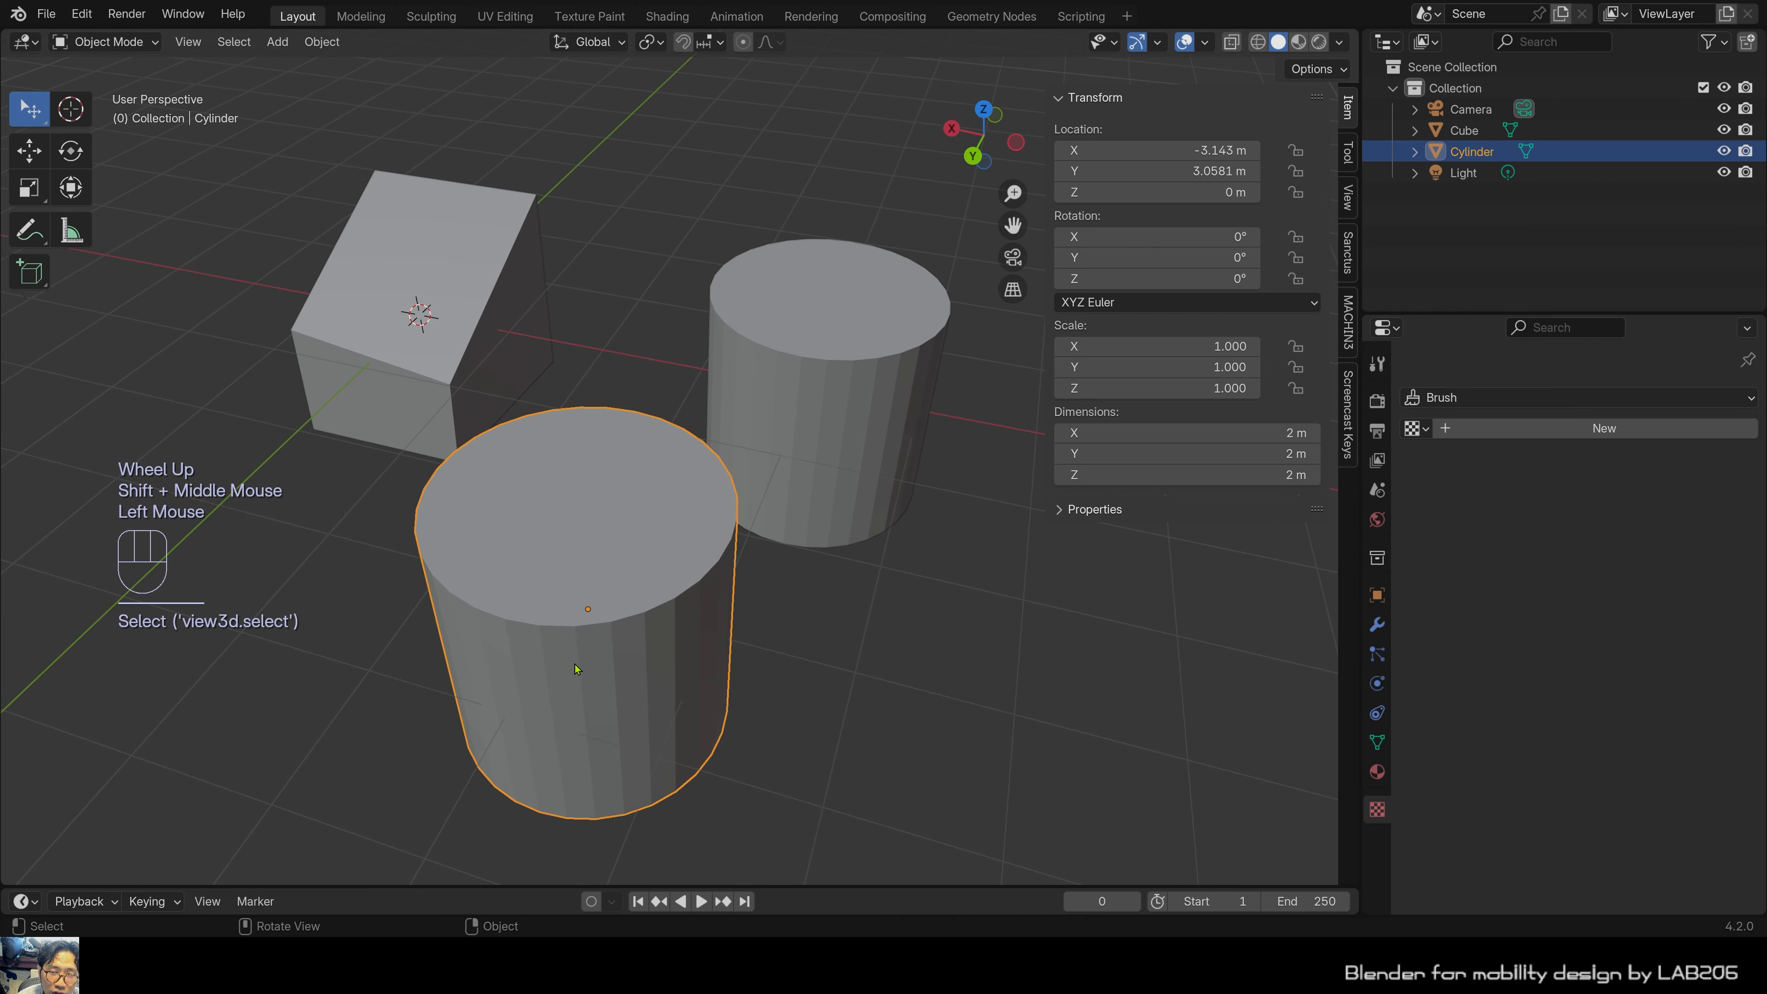
key("Delete")
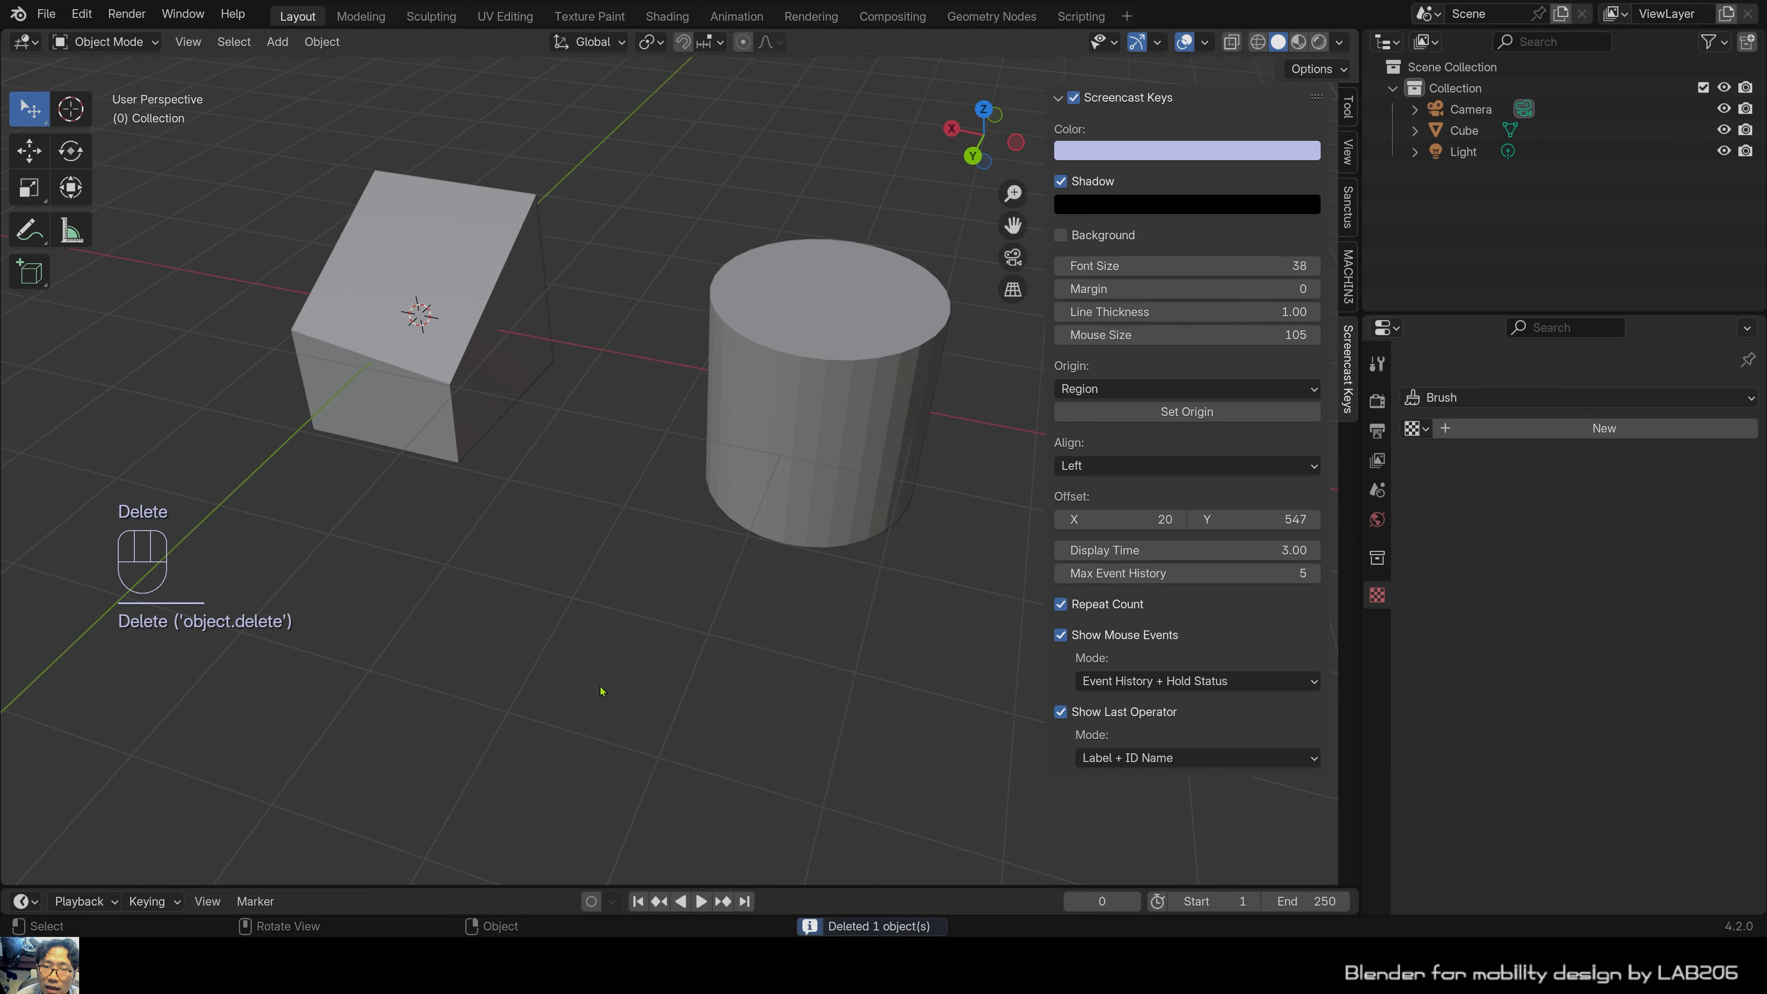
Select the combined cube-and-cylinder object and enter Edit Mode.
middle_click_drag(681, 382, 708, 536, "shift")
left_click(798, 579)
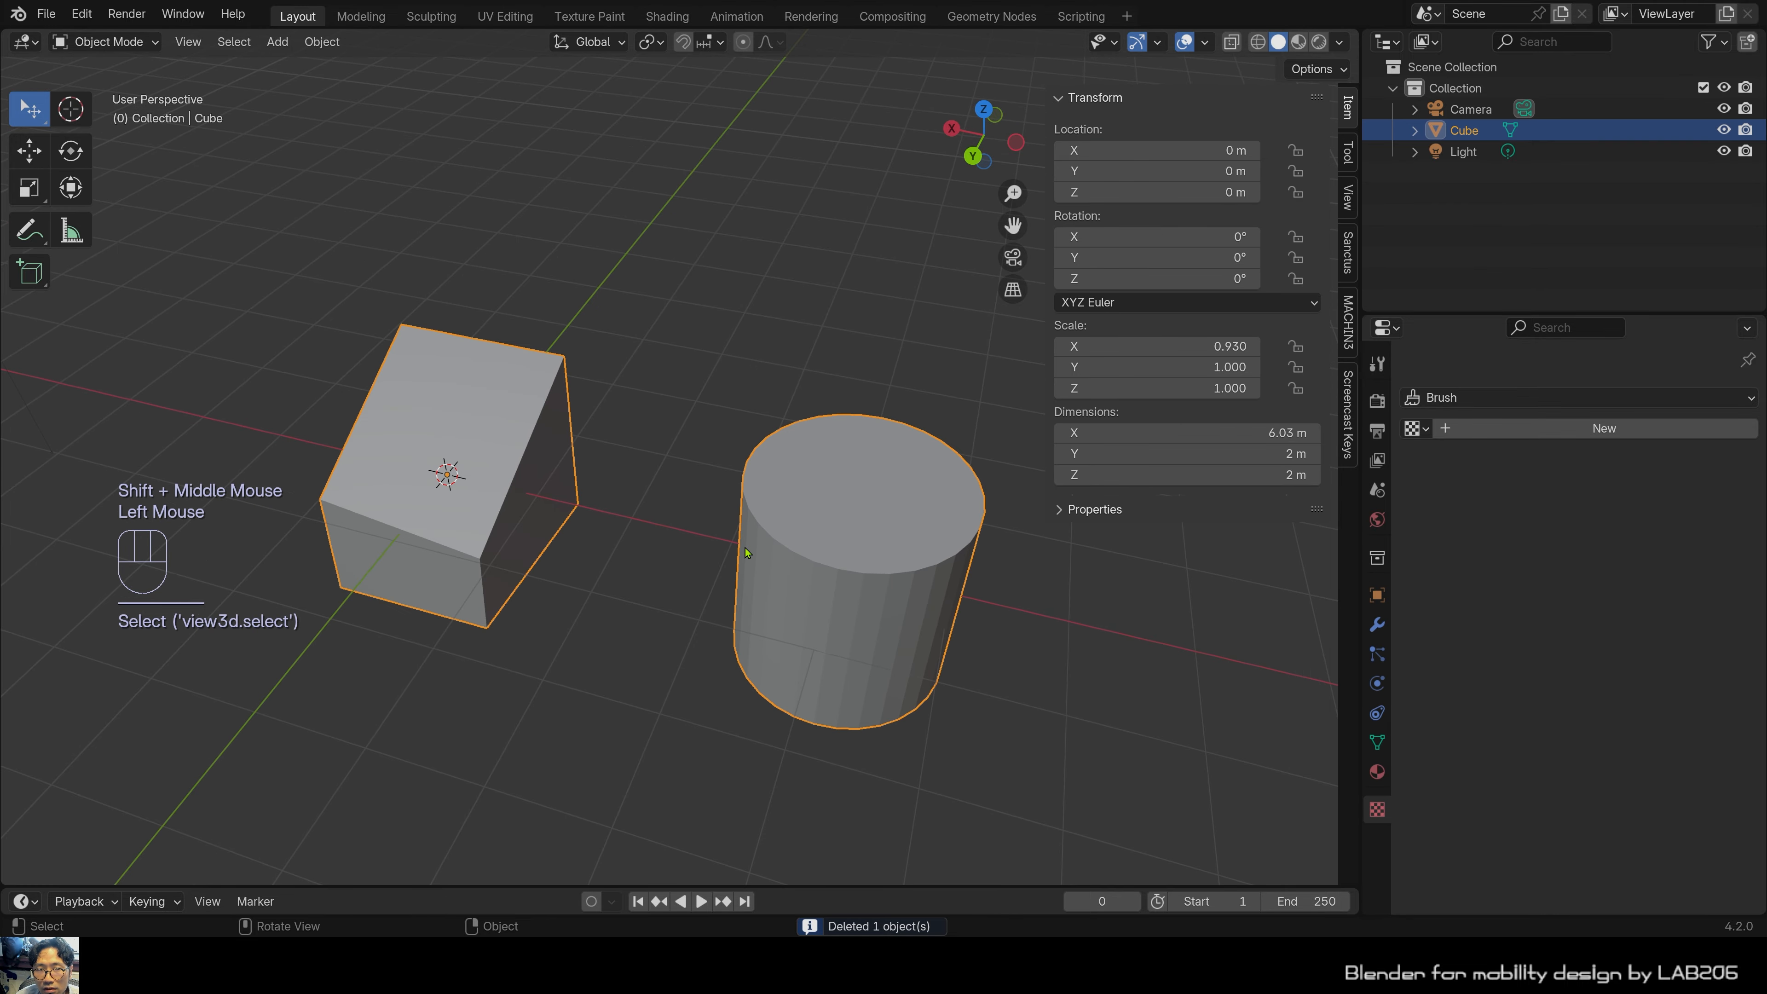
key("Tab")
scroll(747, 552, "up", 2)
middle_click_drag(487, 550, 738, 569, "shift")
scroll(745, 549, "up", 1)
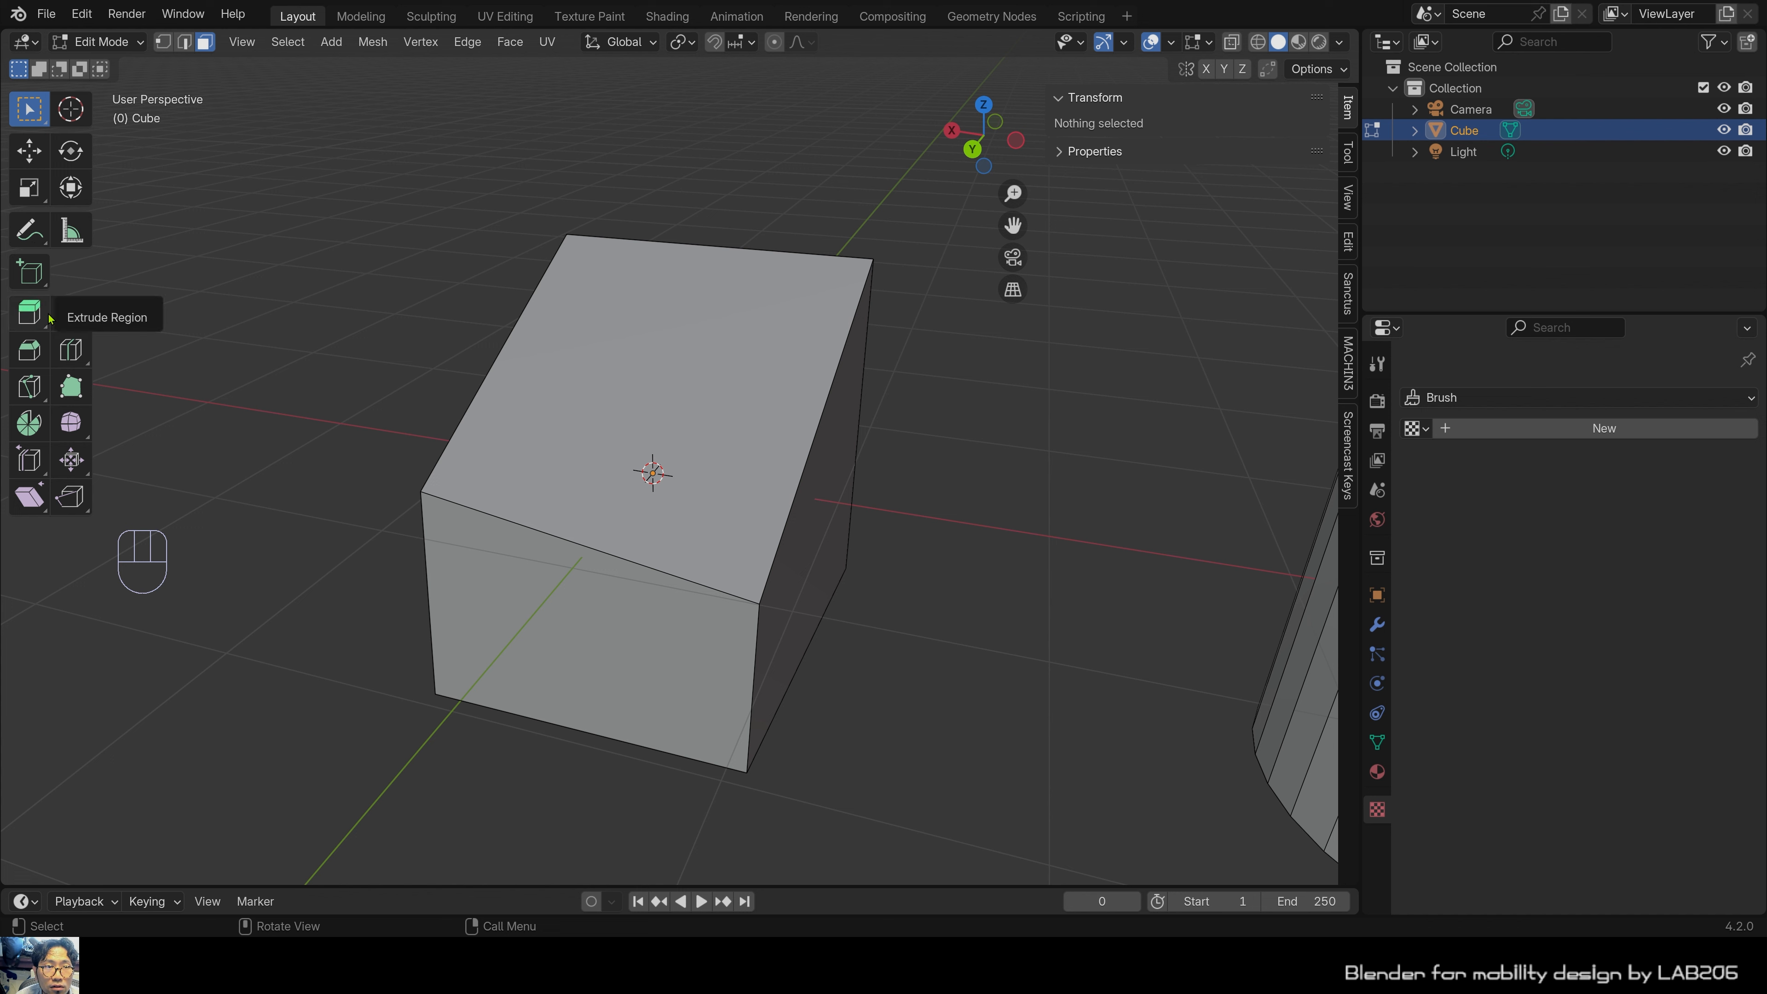
Draw a thin upright cone between the cube and the cylinder with the Add Cone tool, at about X -1.97 m, Y -0.08 m.
left_click(29, 277)
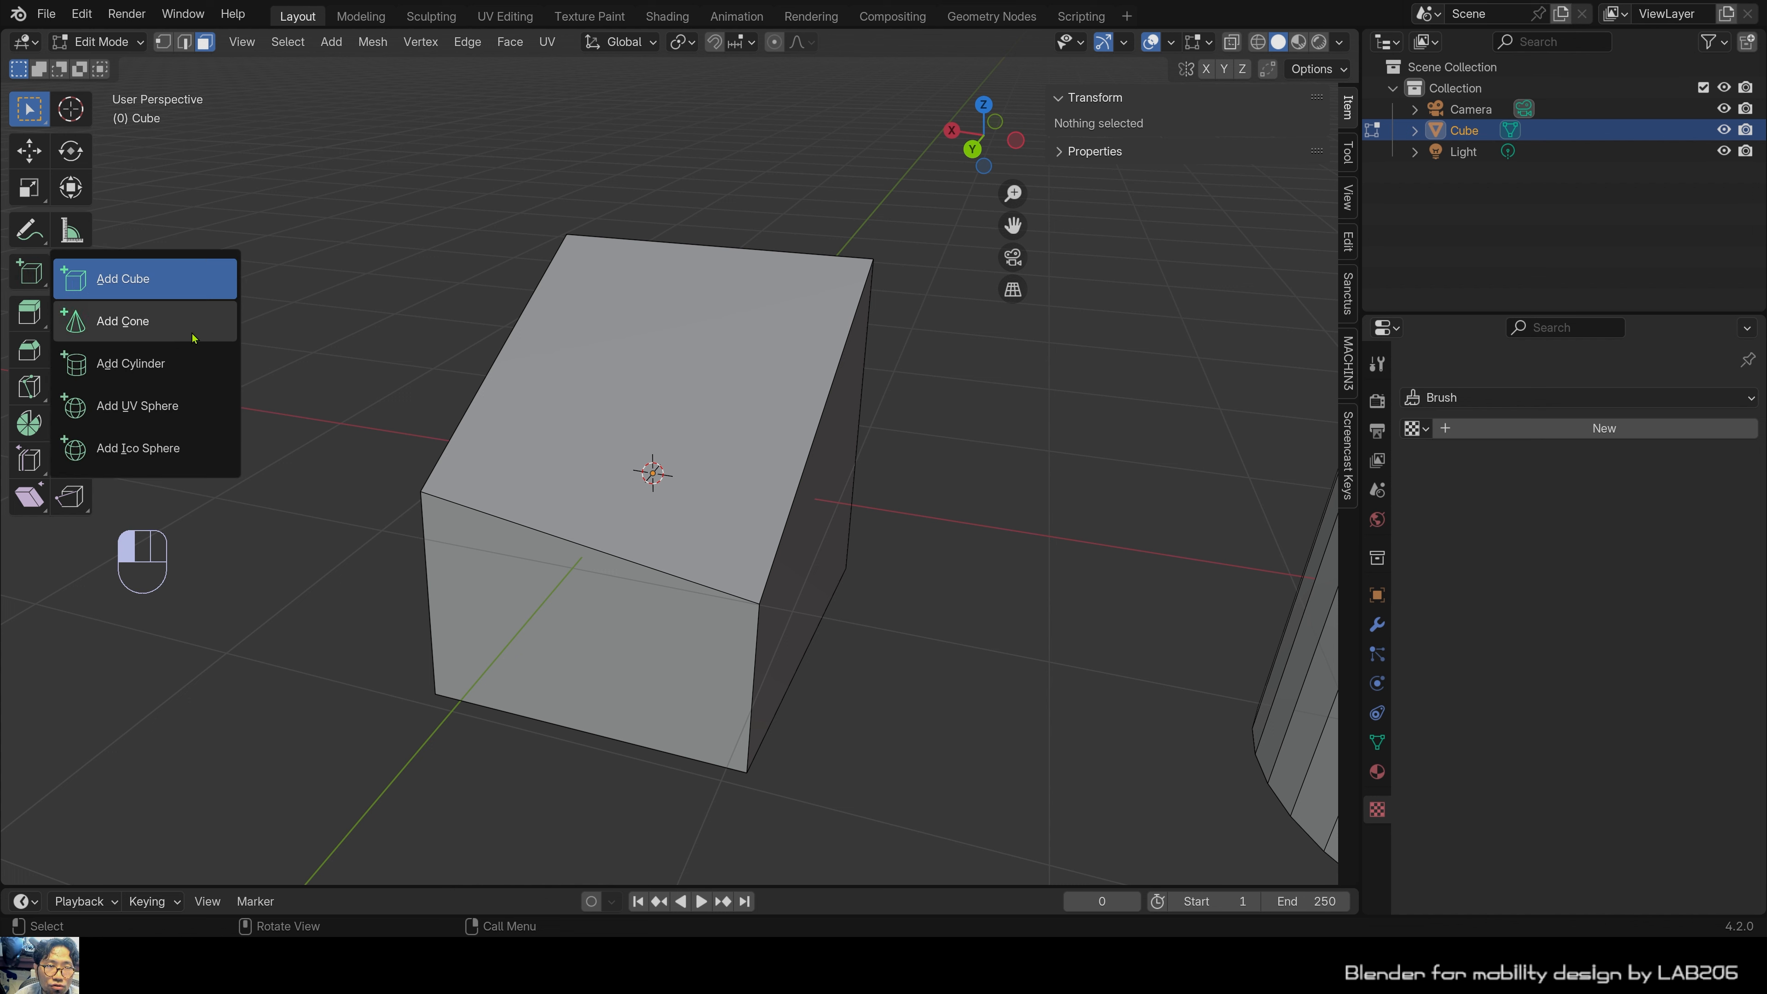
key("shift+a")
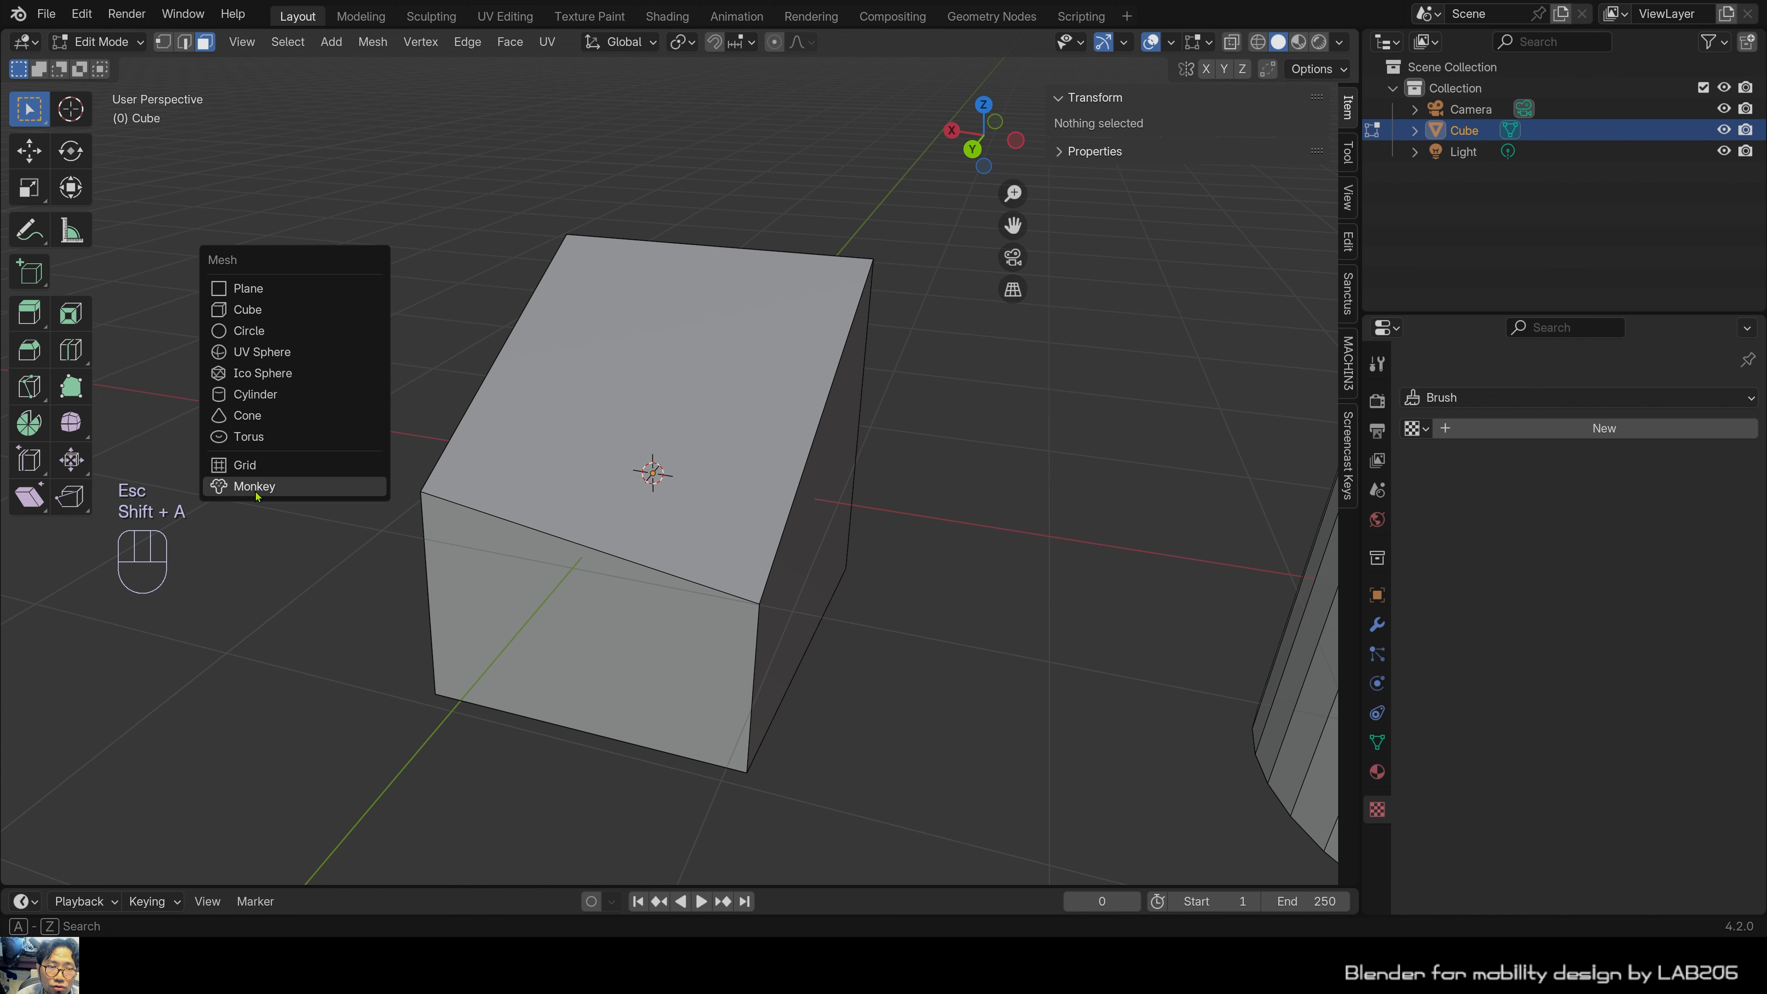
left_click(33, 277)
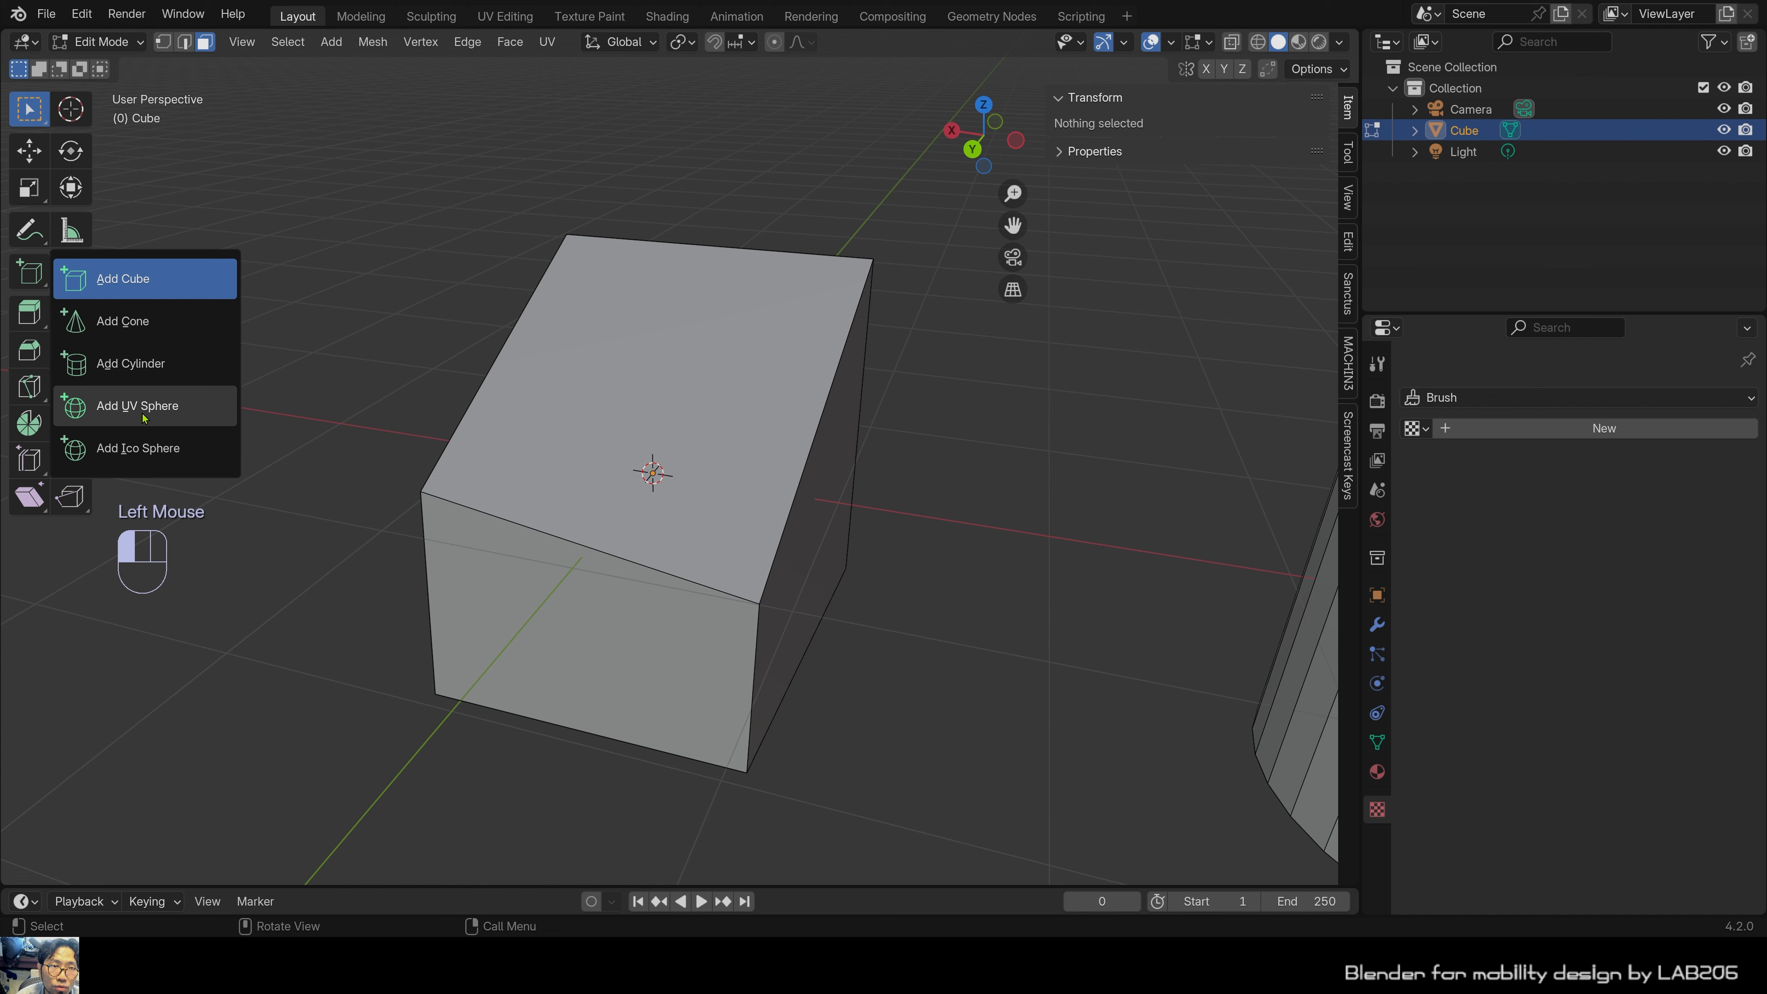
left_click(167, 323)
left_click(1034, 570)
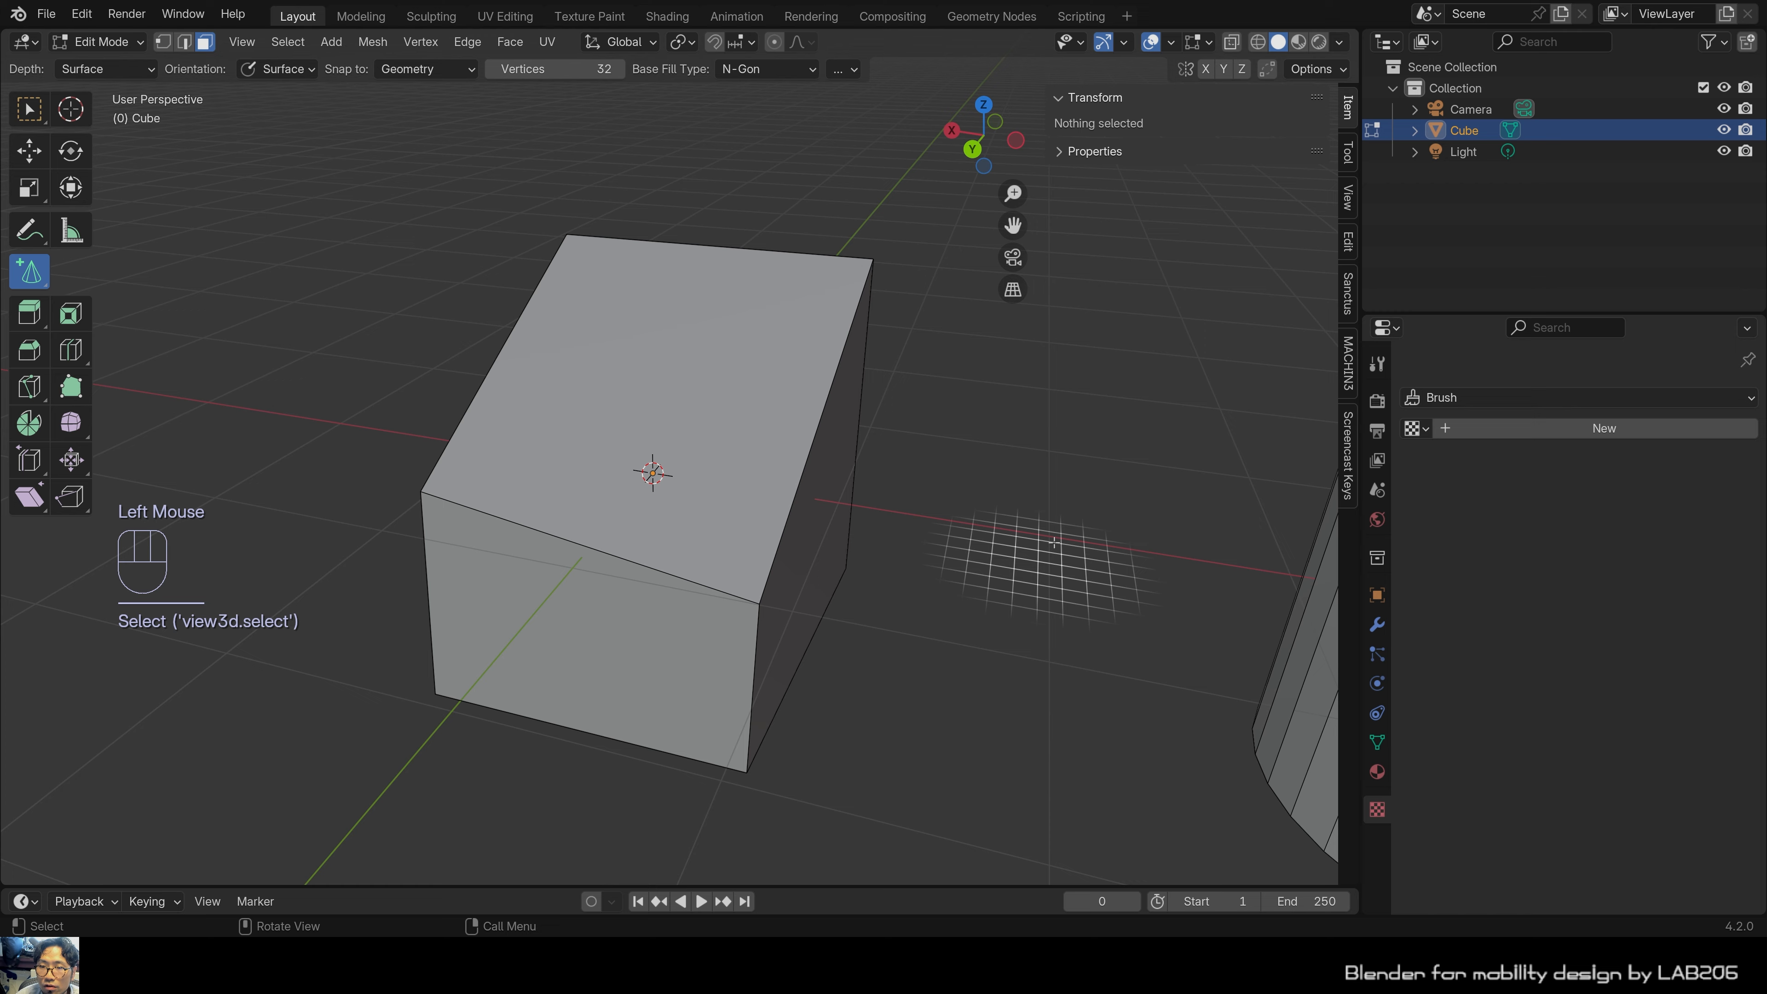
left_click_drag(1017, 602, 1061, 468)
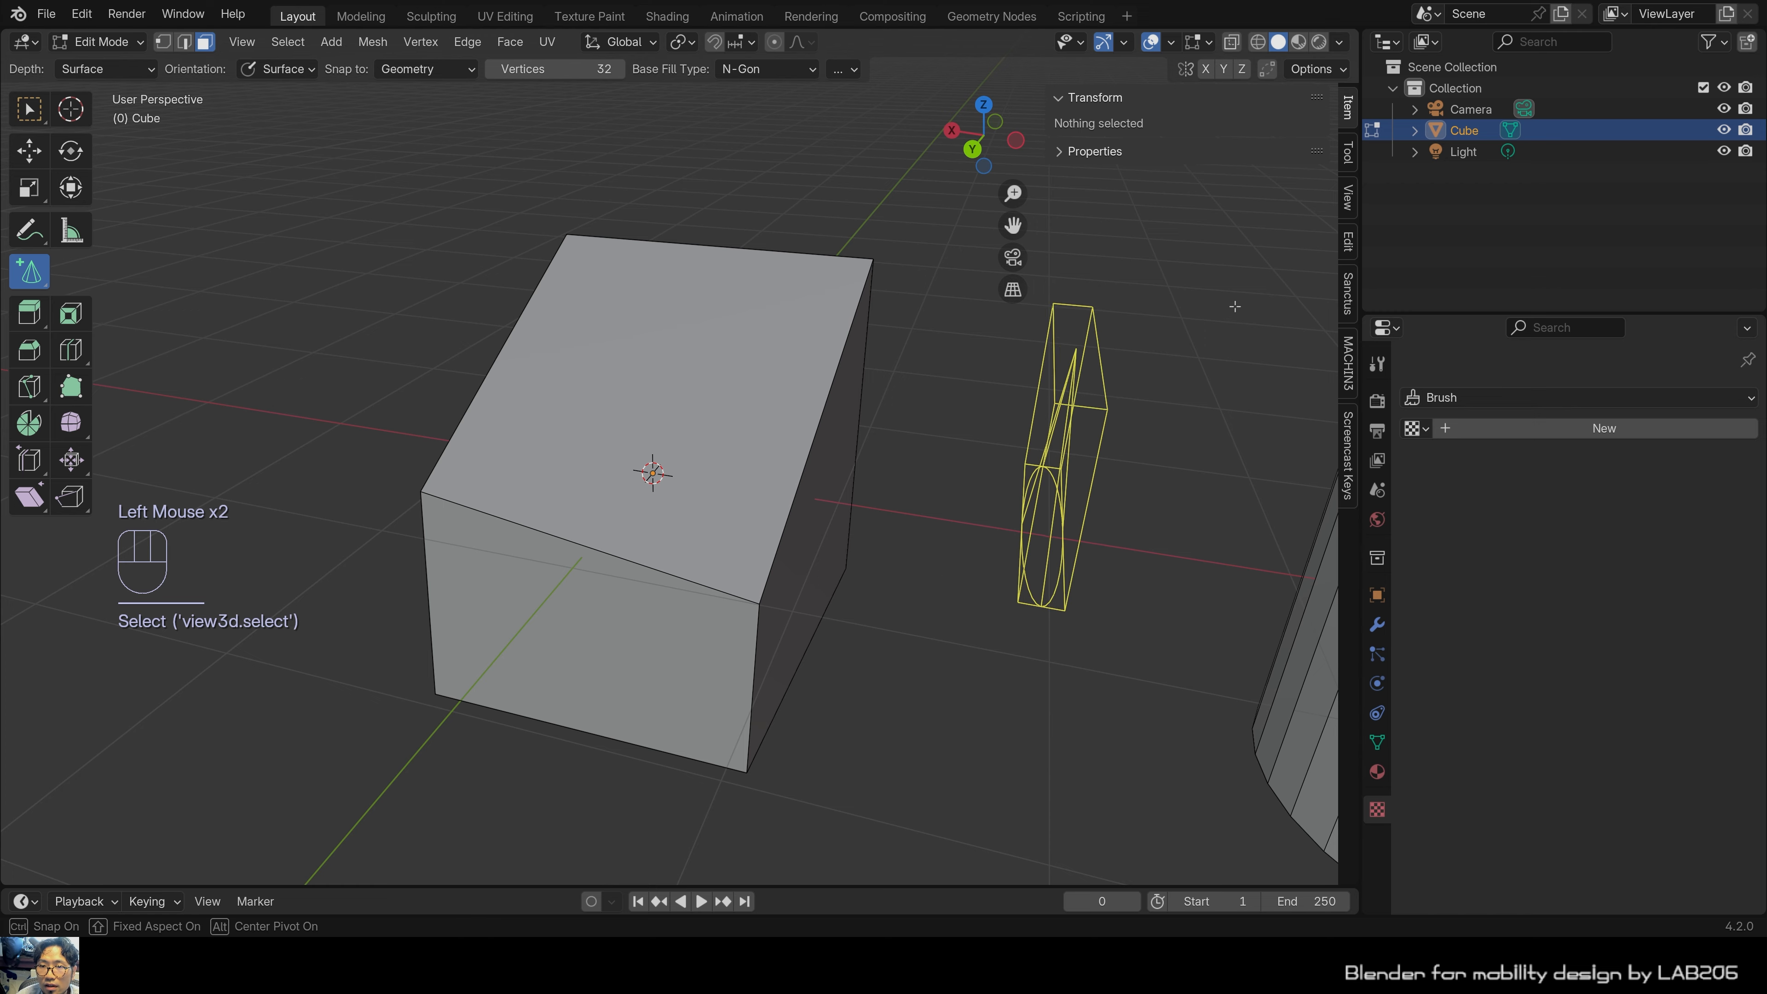
left_click(1144, 303)
scroll(1259, 568, "up", 2)
middle_click_drag(1258, 568, 939, 470, "shift")
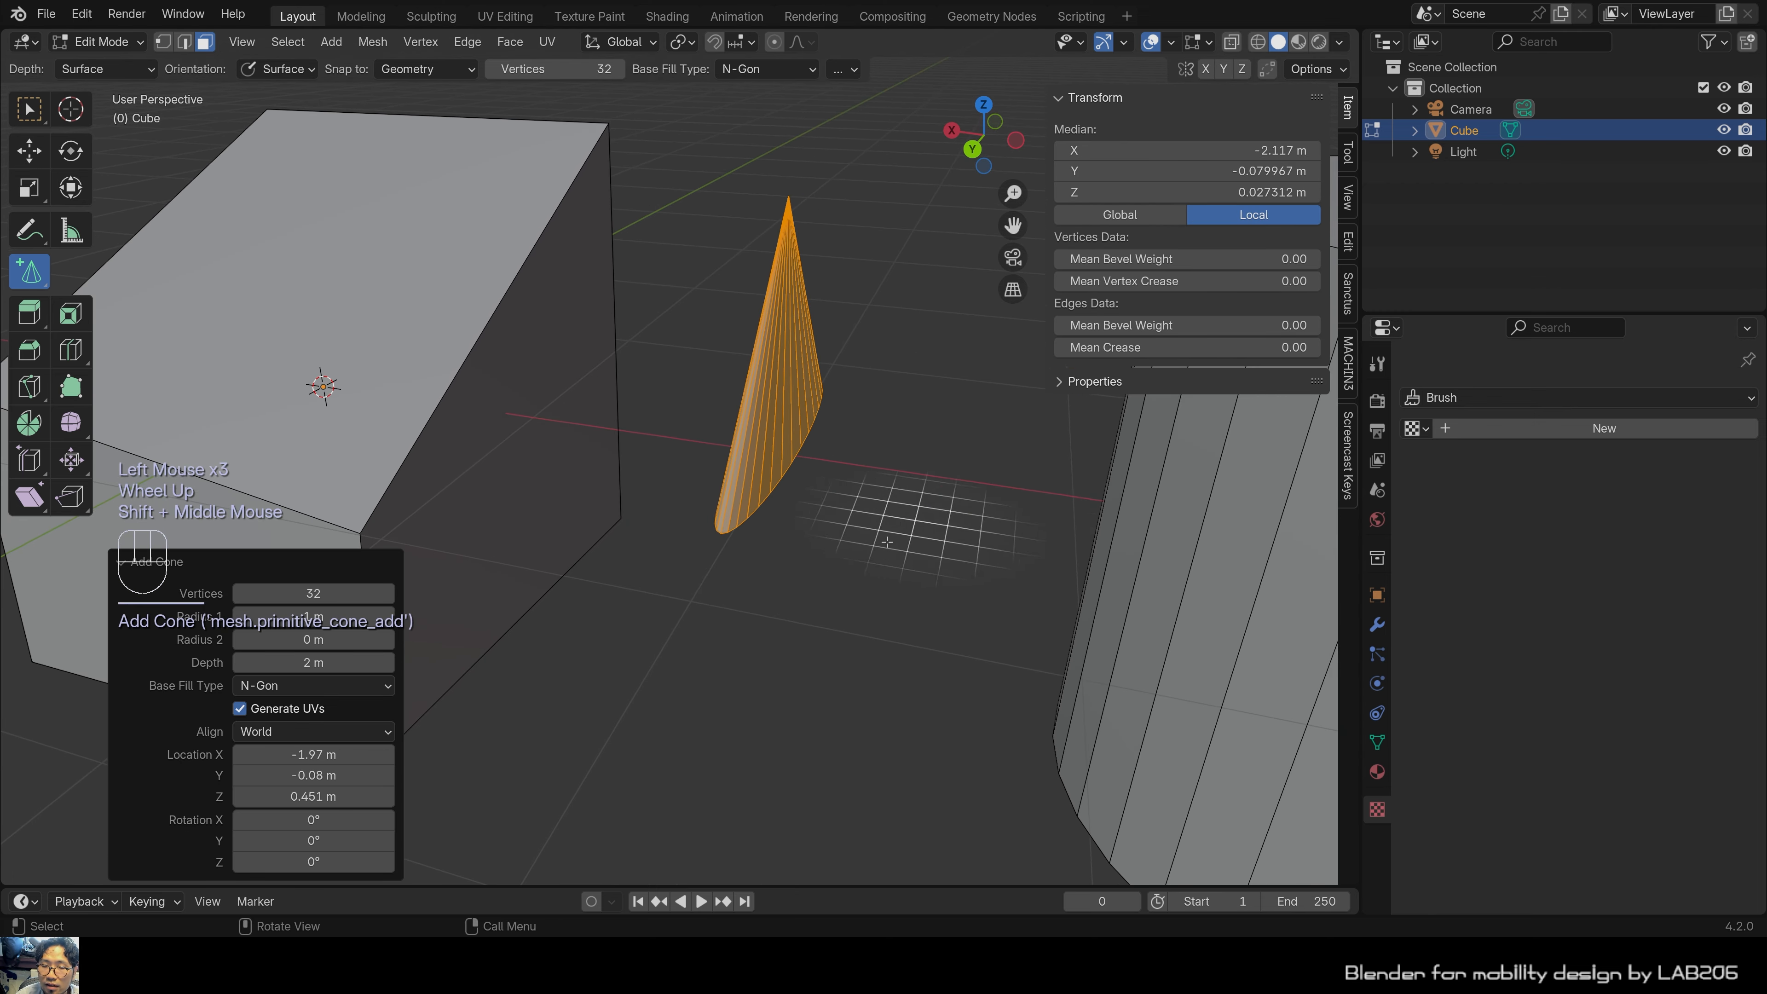
Draw a second, wider cone in front of the thin one, at about X -2.16 m, Y 1.55 m.
left_click(601, 760)
left_click_drag(622, 653, 762, 881)
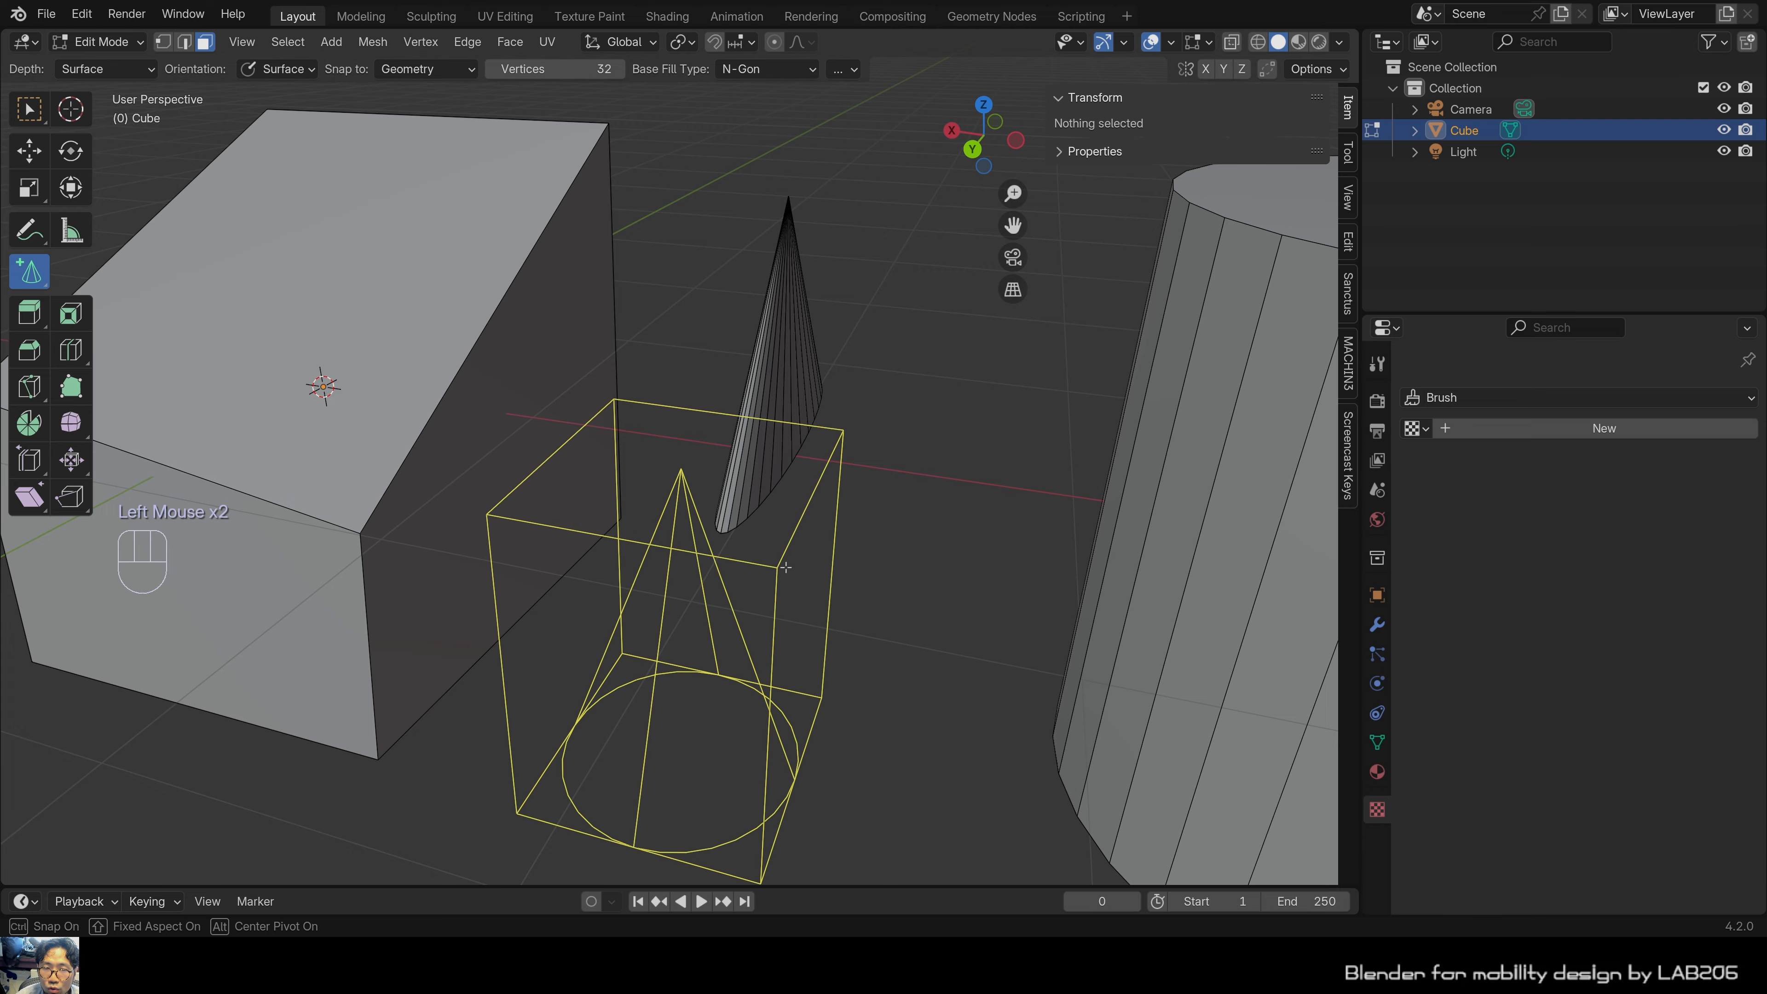
left_click(791, 562)
scroll(786, 571, "down", 2)
middle_click_drag(783, 577, 765, 543)
scroll(765, 543, "up", 2)
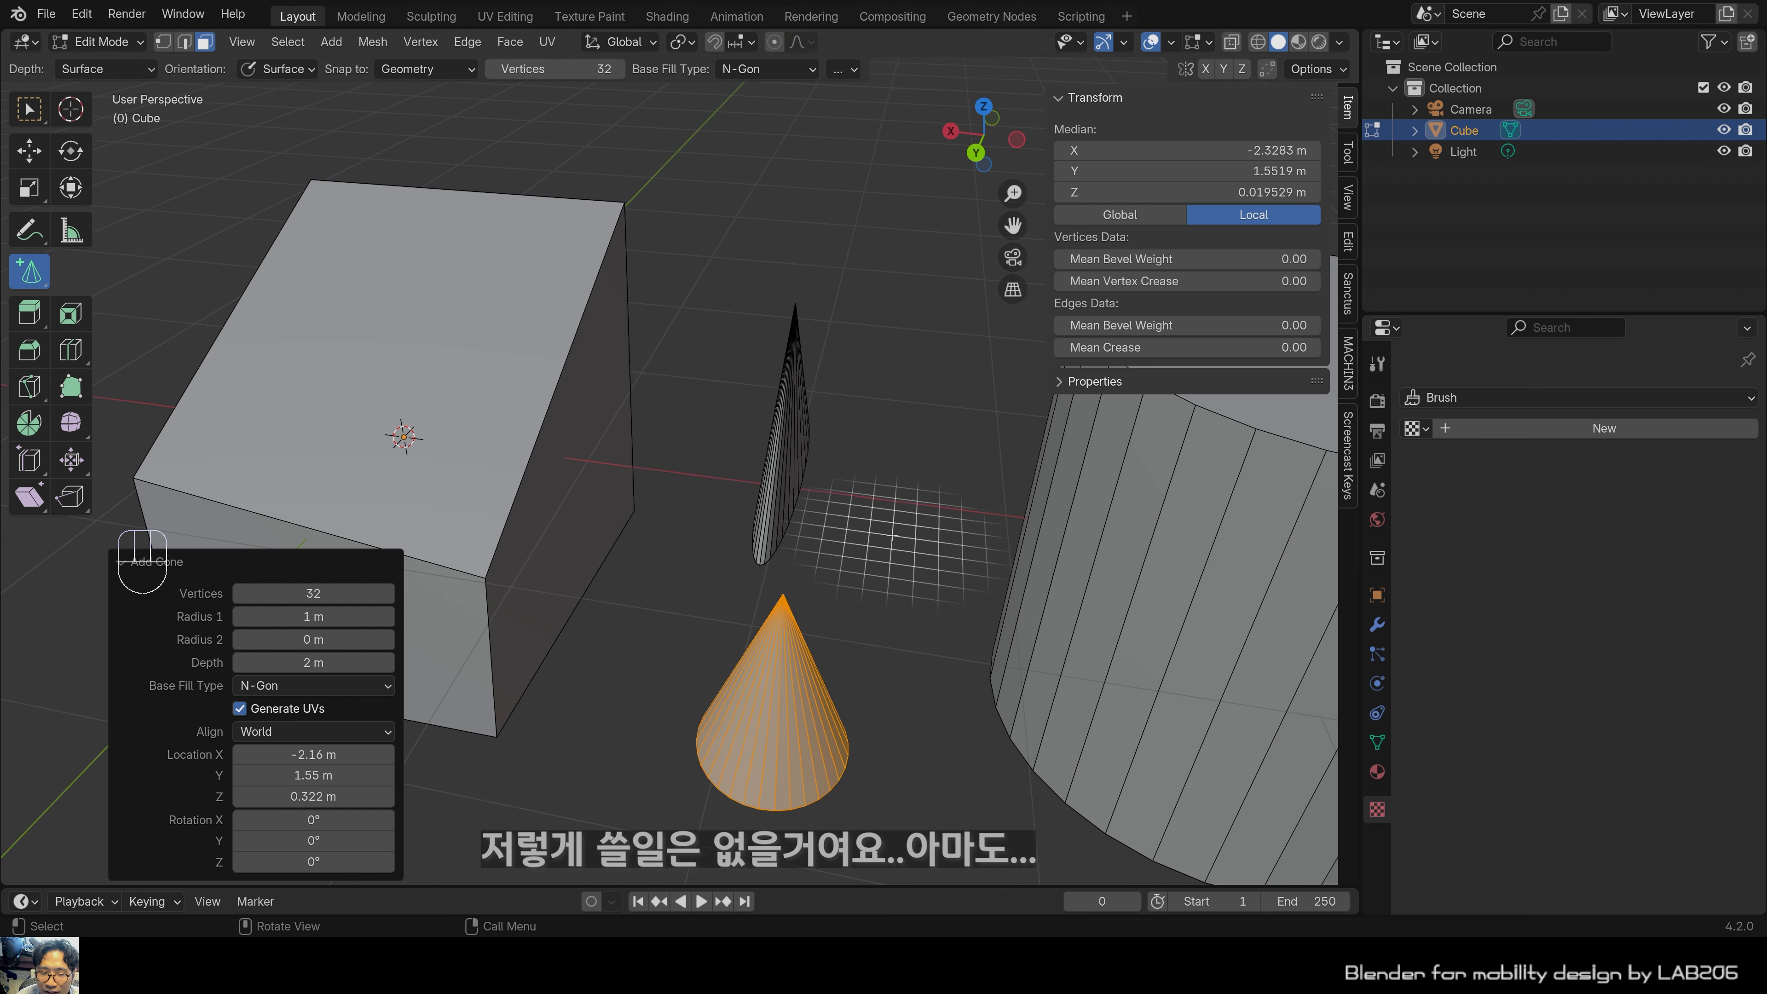
Check in Object Mode whether the cones belong to the combined object, then re-enter Edit Mode.
middle_click_drag(893, 535, 807, 494, "shift")
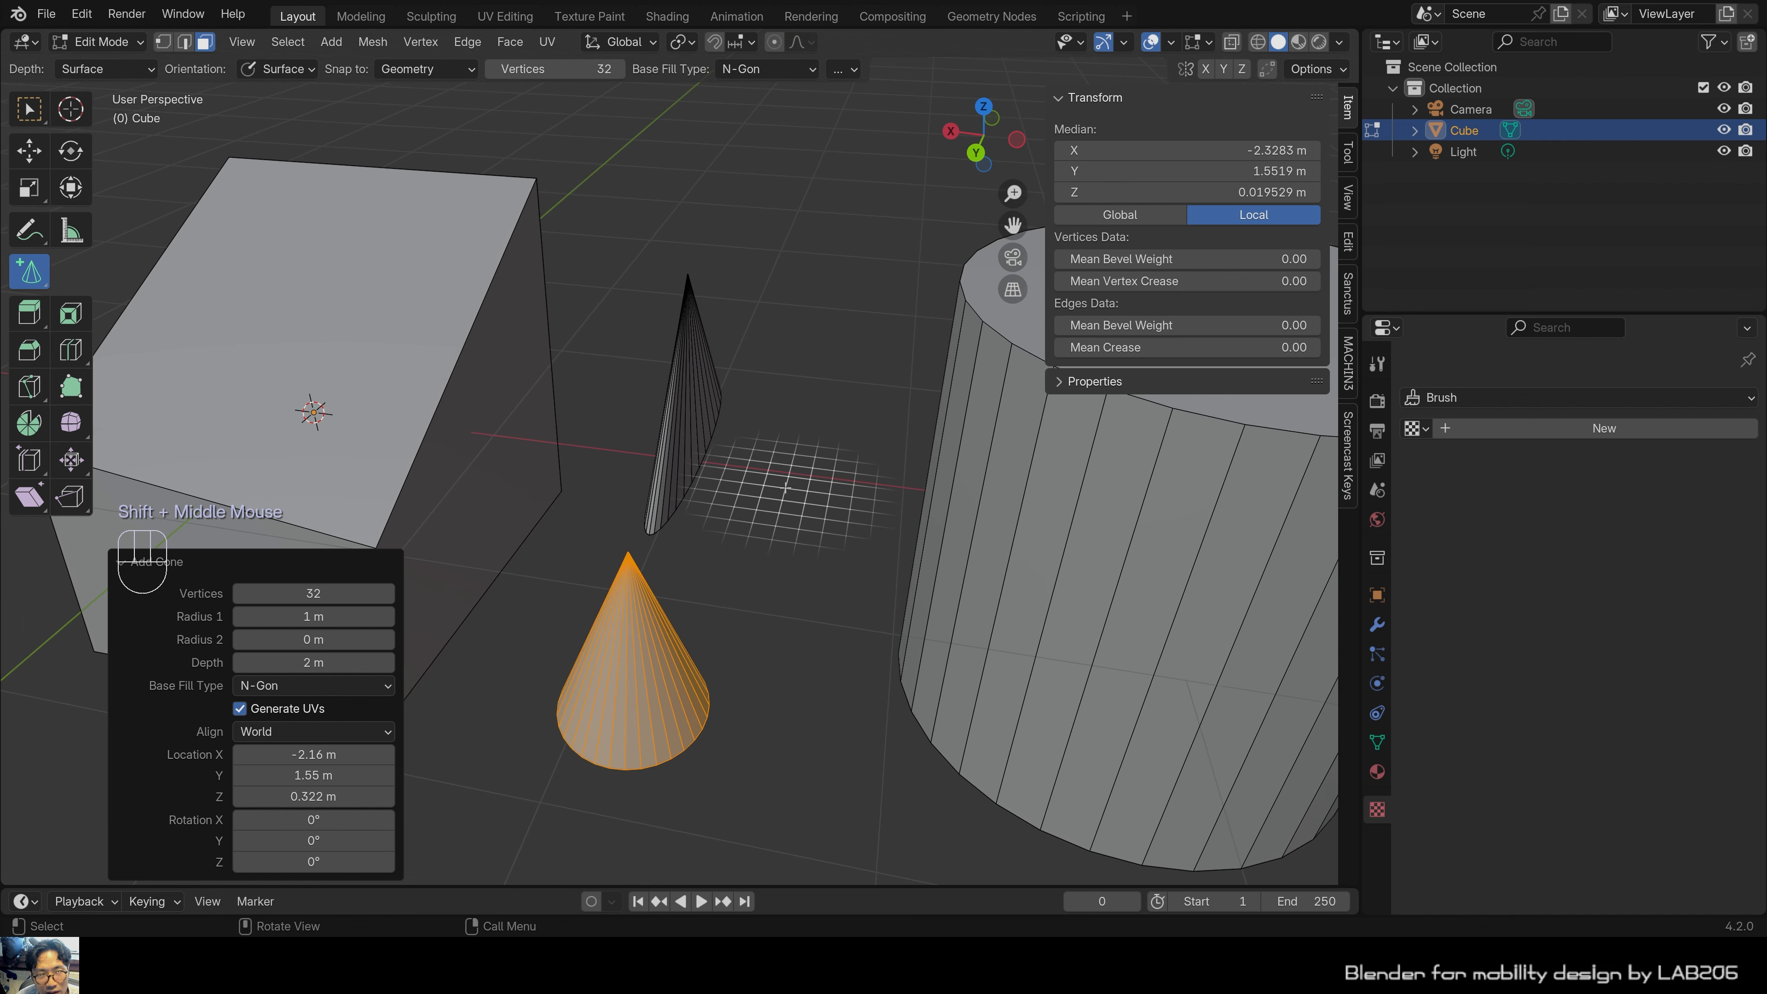
scroll(786, 487, "down", 2)
scroll(765, 626, "up", 2)
middle_click_drag(717, 619, 925, 731, "shift")
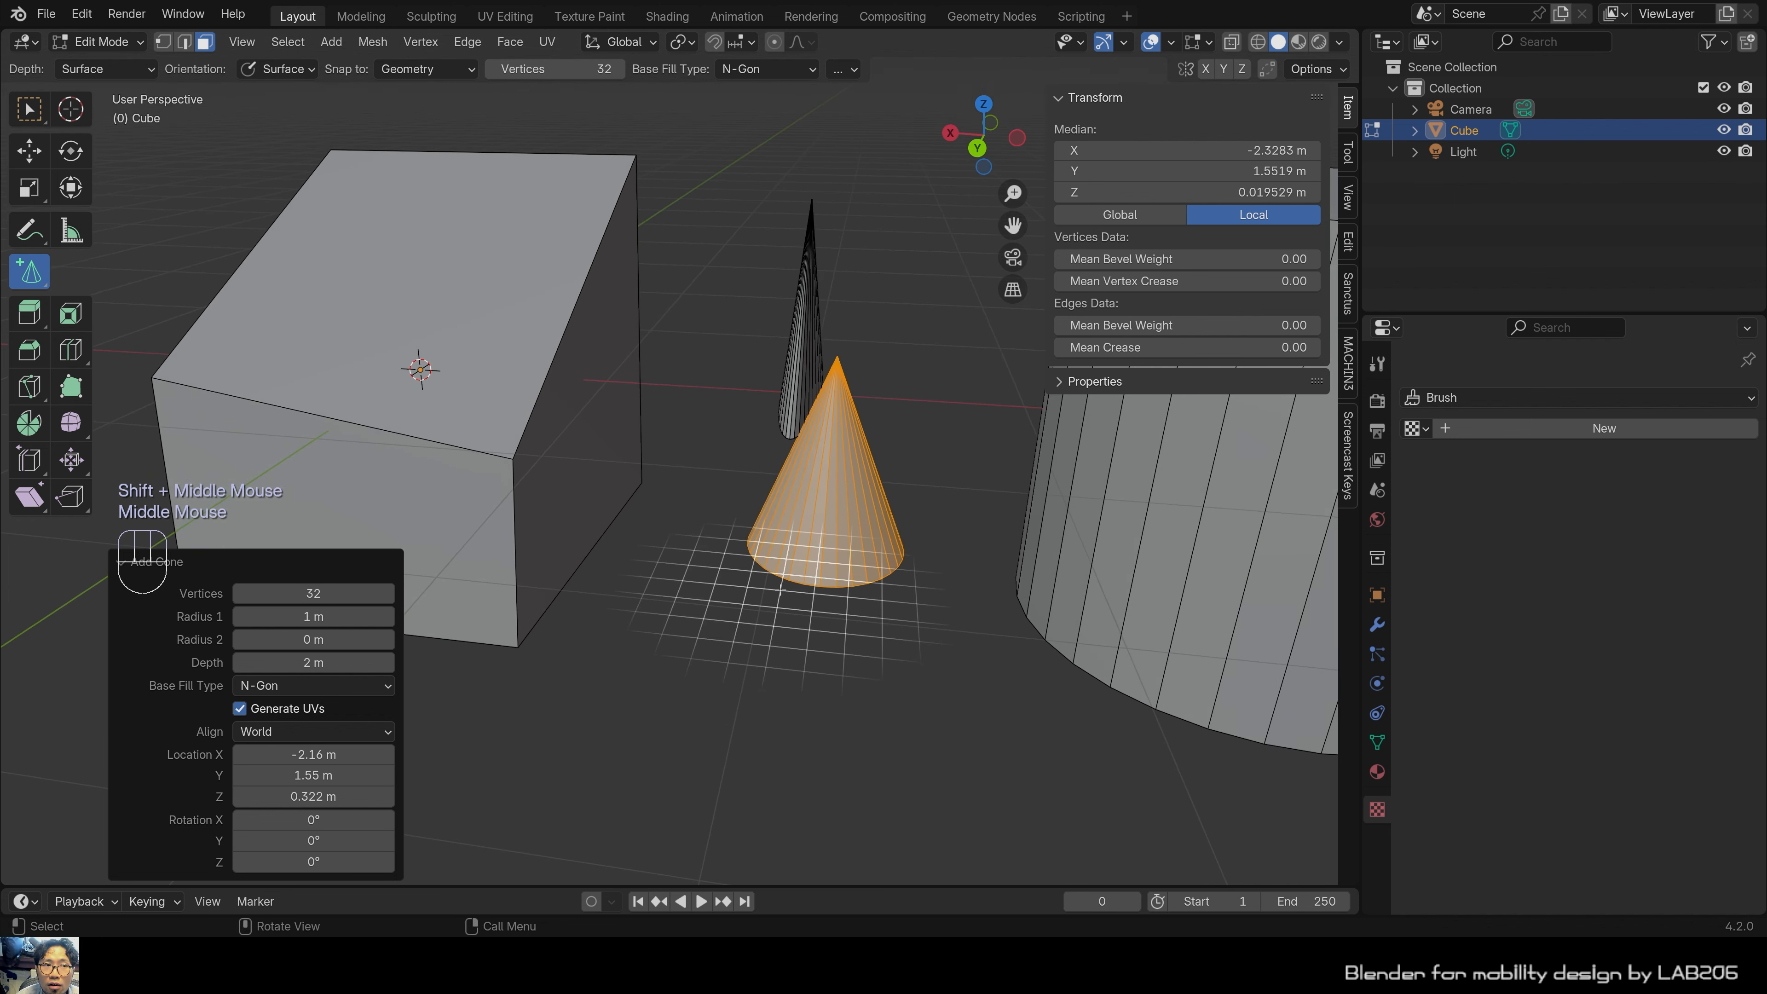
key("Tab")
key("Tab")
key("Tab")
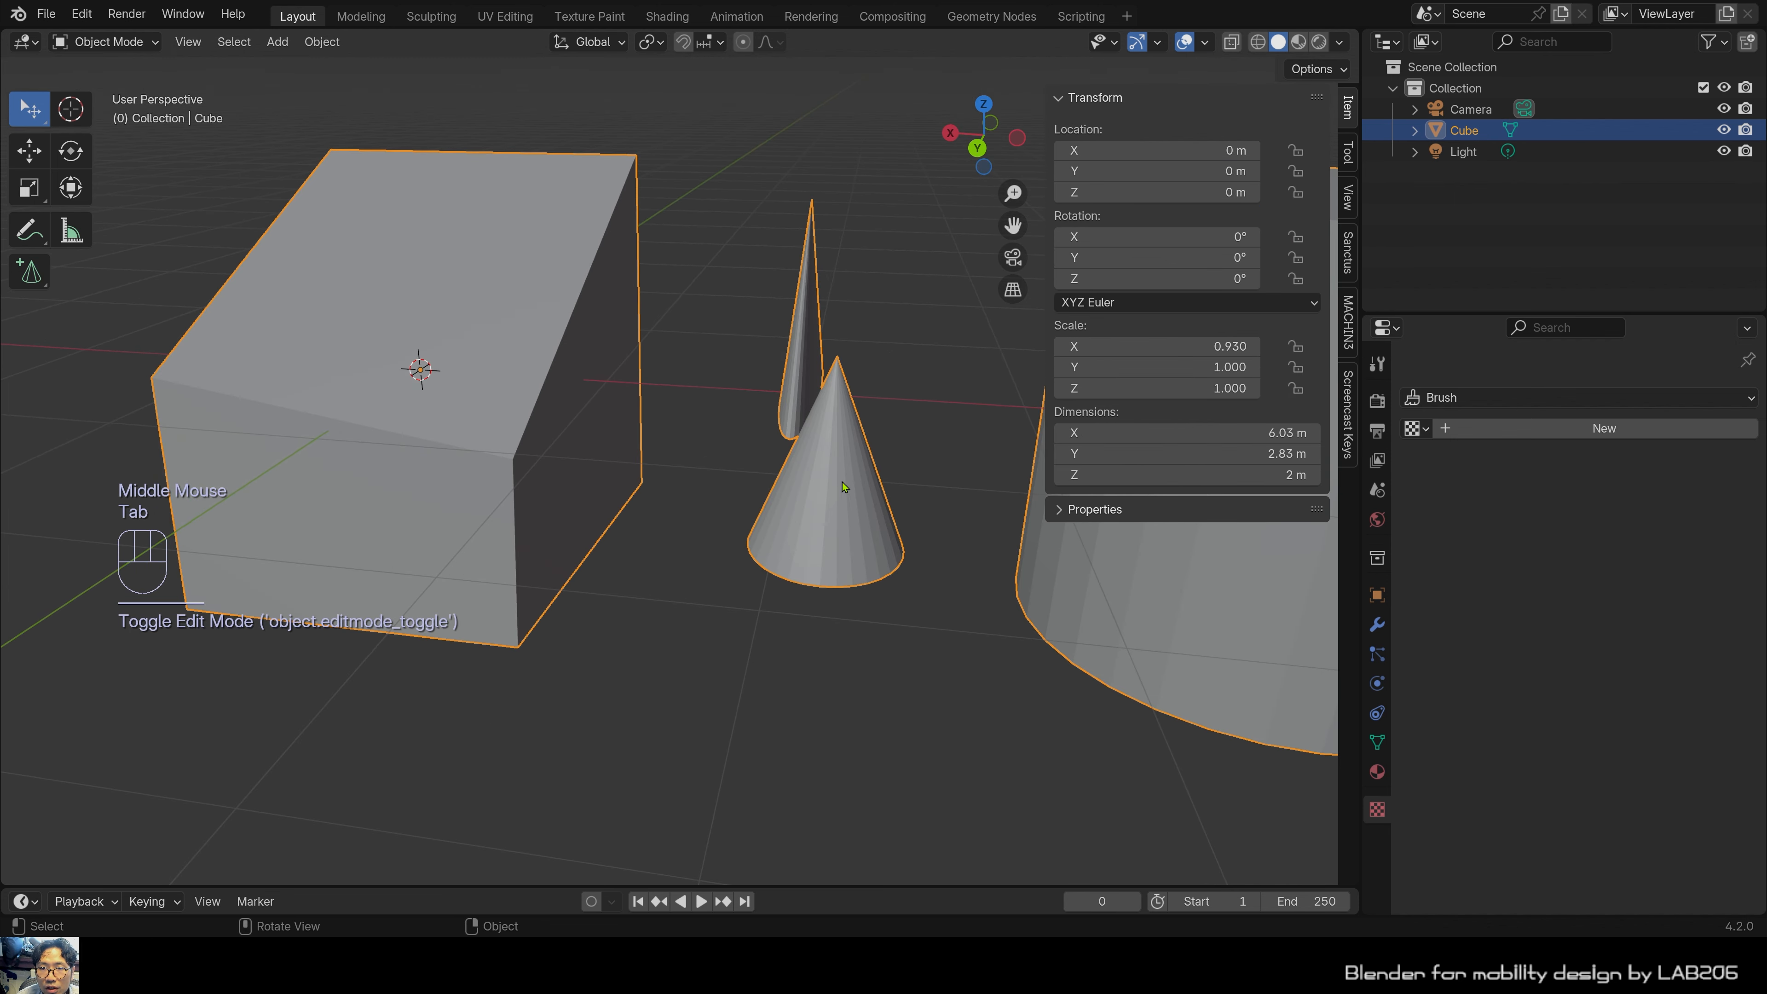
scroll(727, 607, "down", 2)
double_click(925, 506)
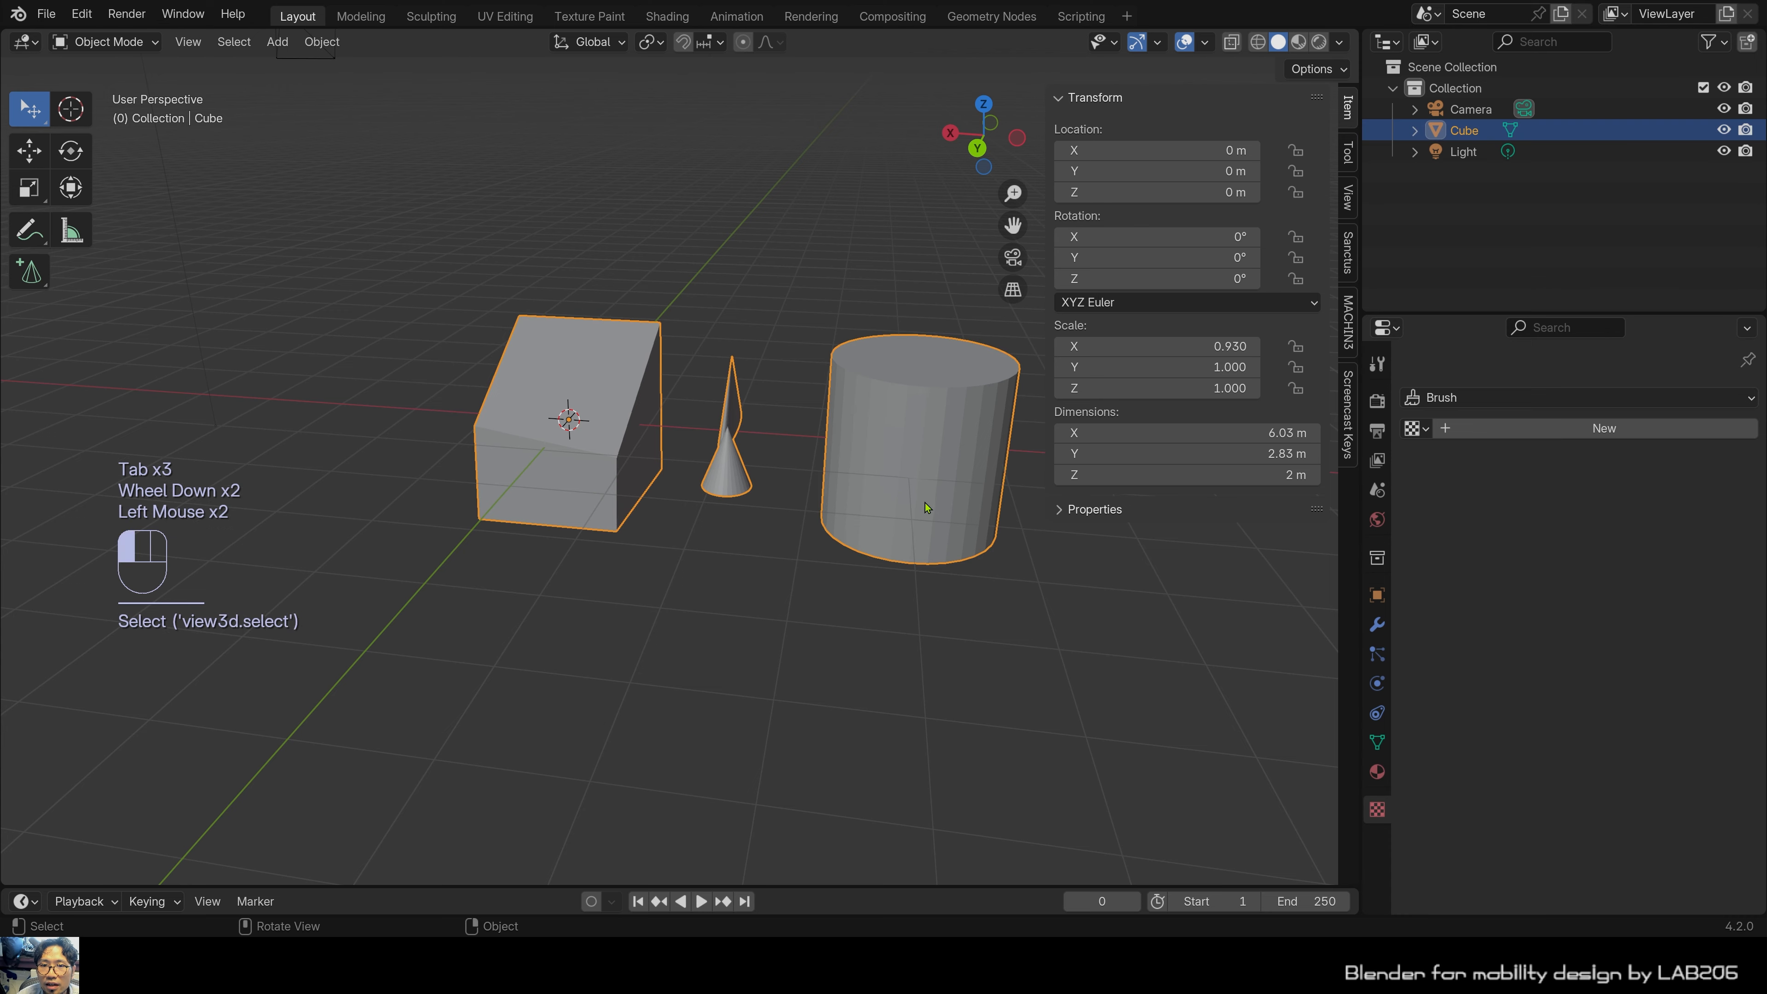
key("Tab")
scroll(681, 548, "up", 3)
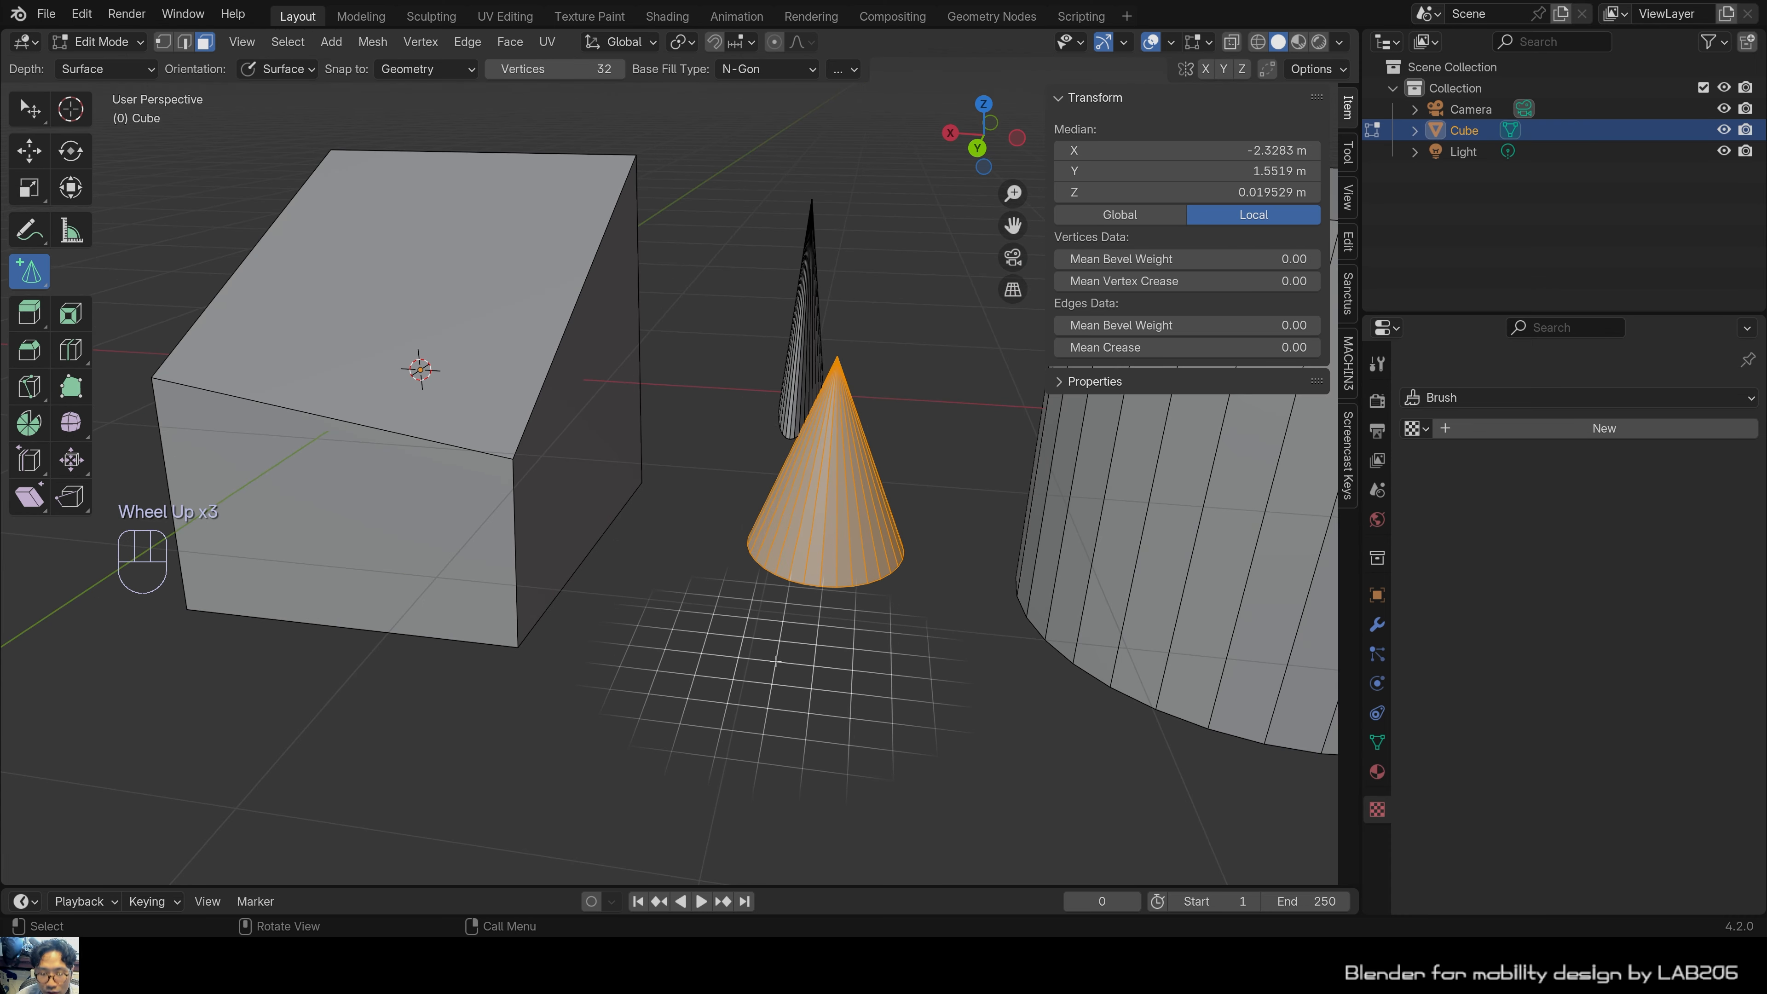
Cycle through the selection tools and finish on Select Box.
key("w")
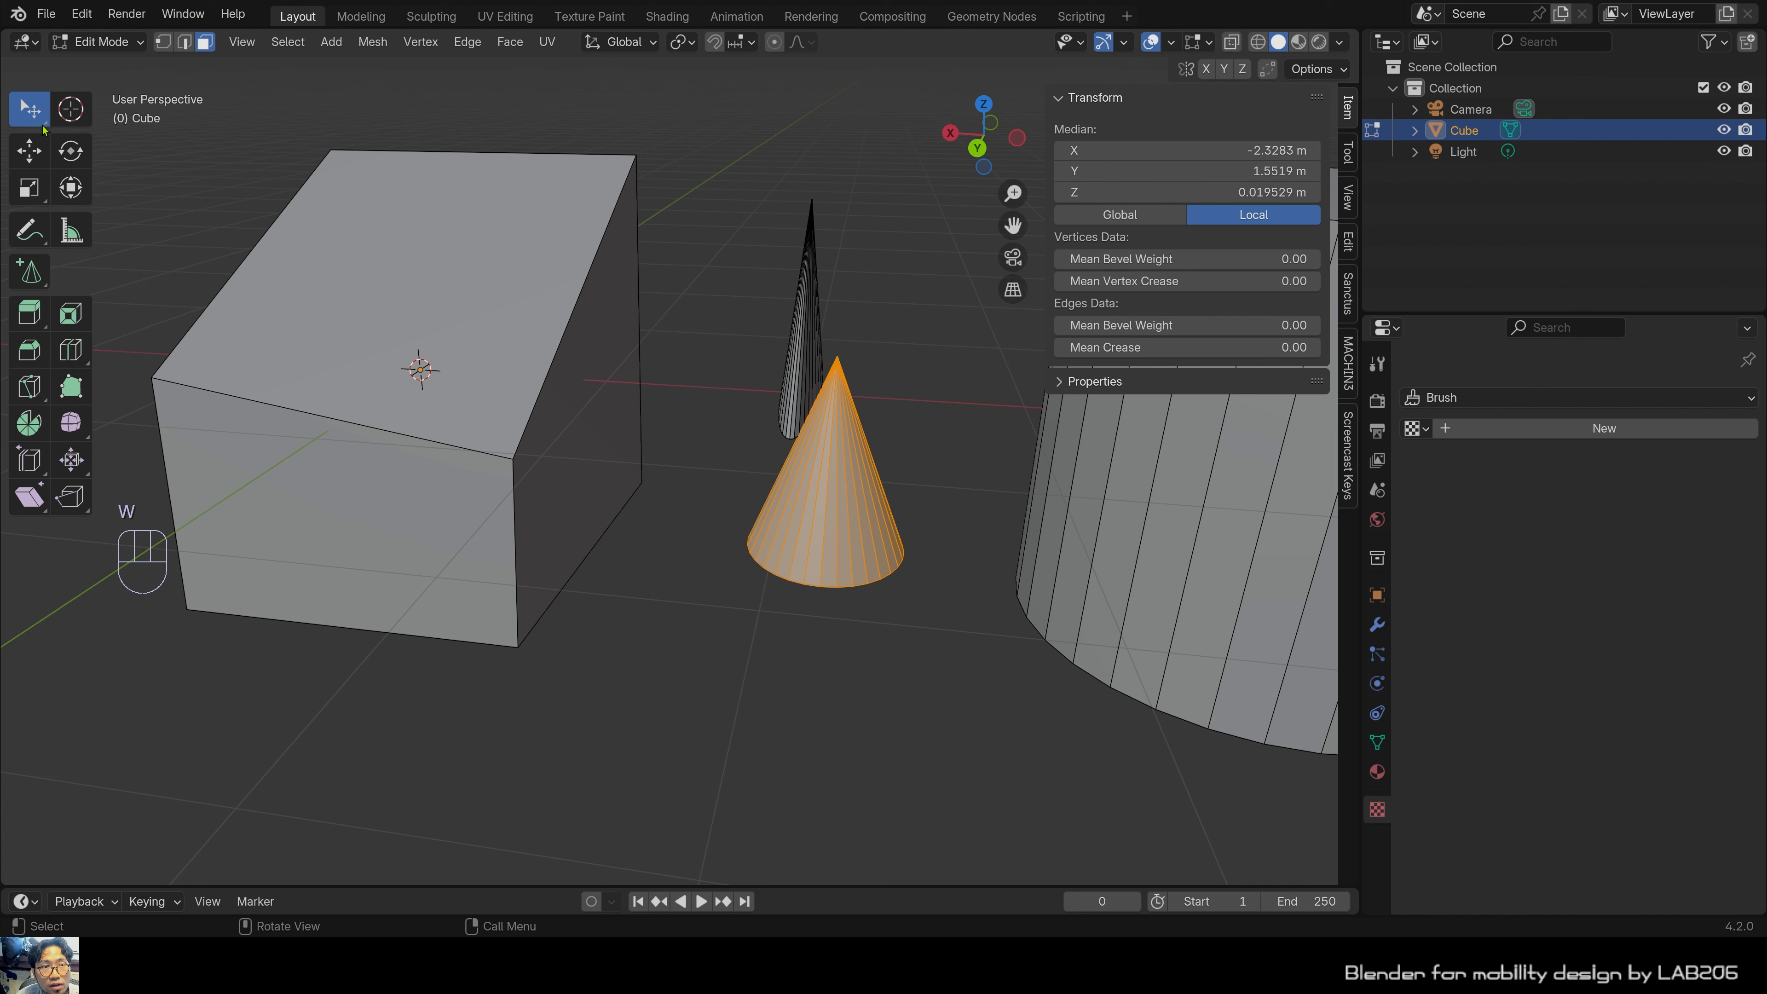
key("w")
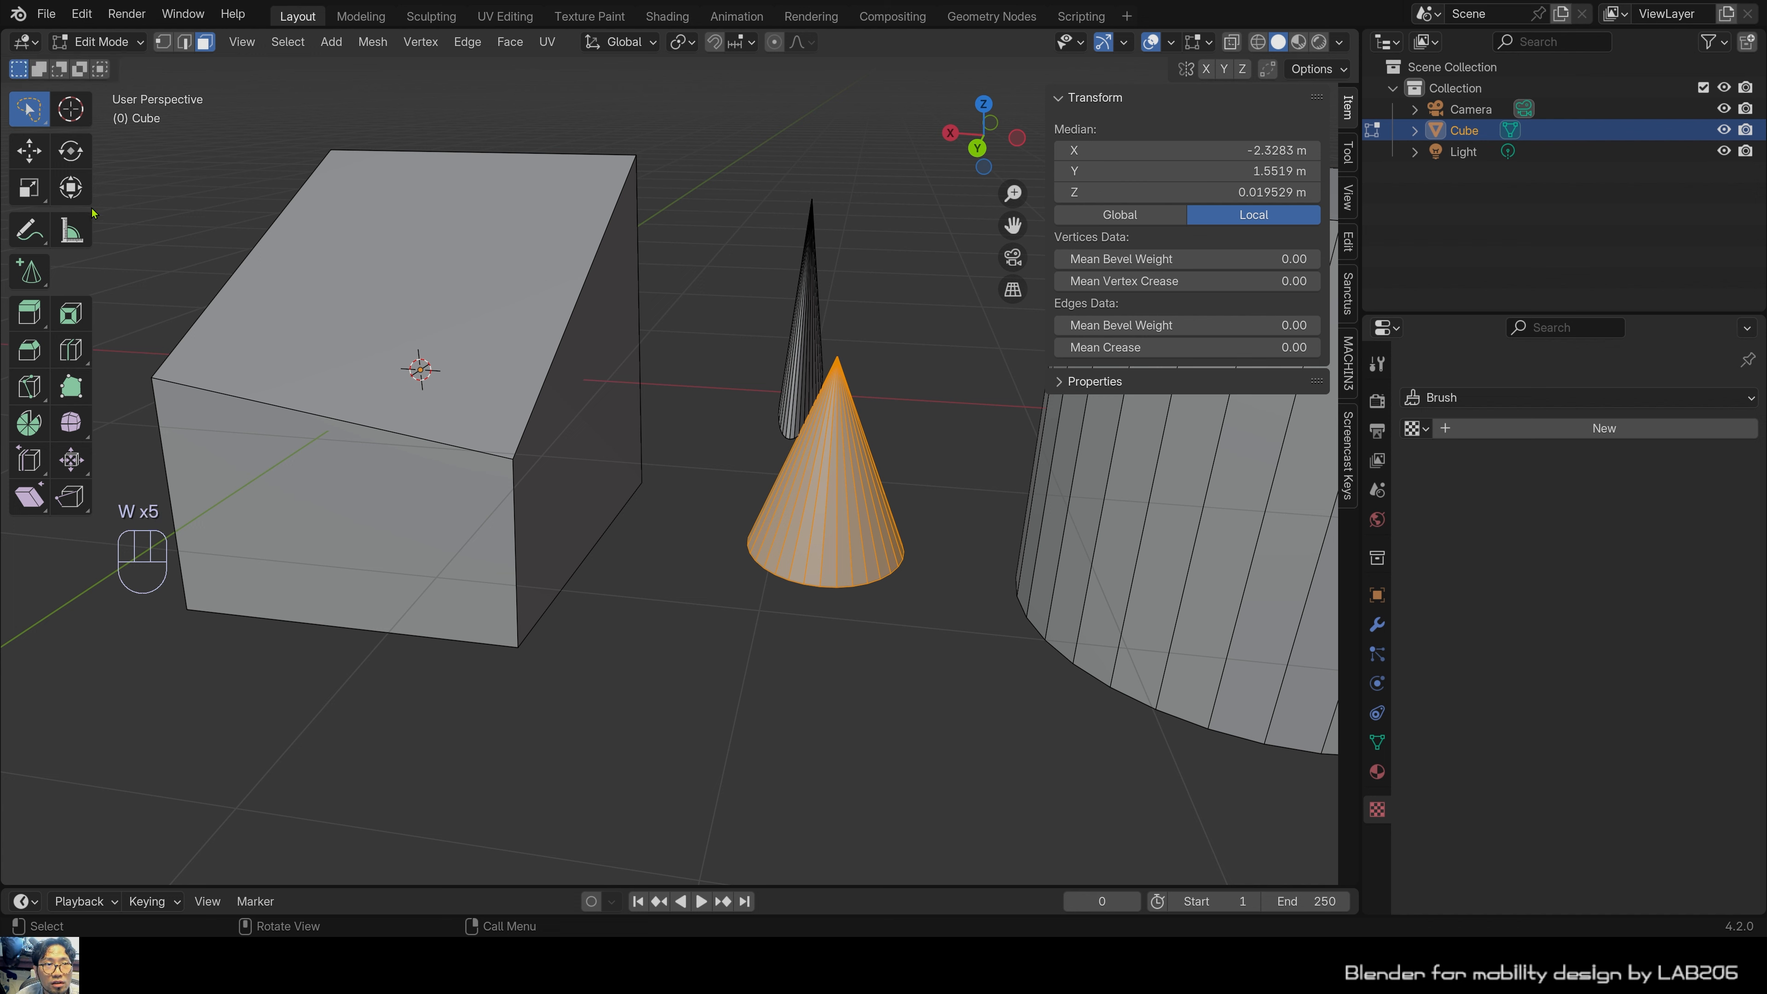
key("w")
key("w")
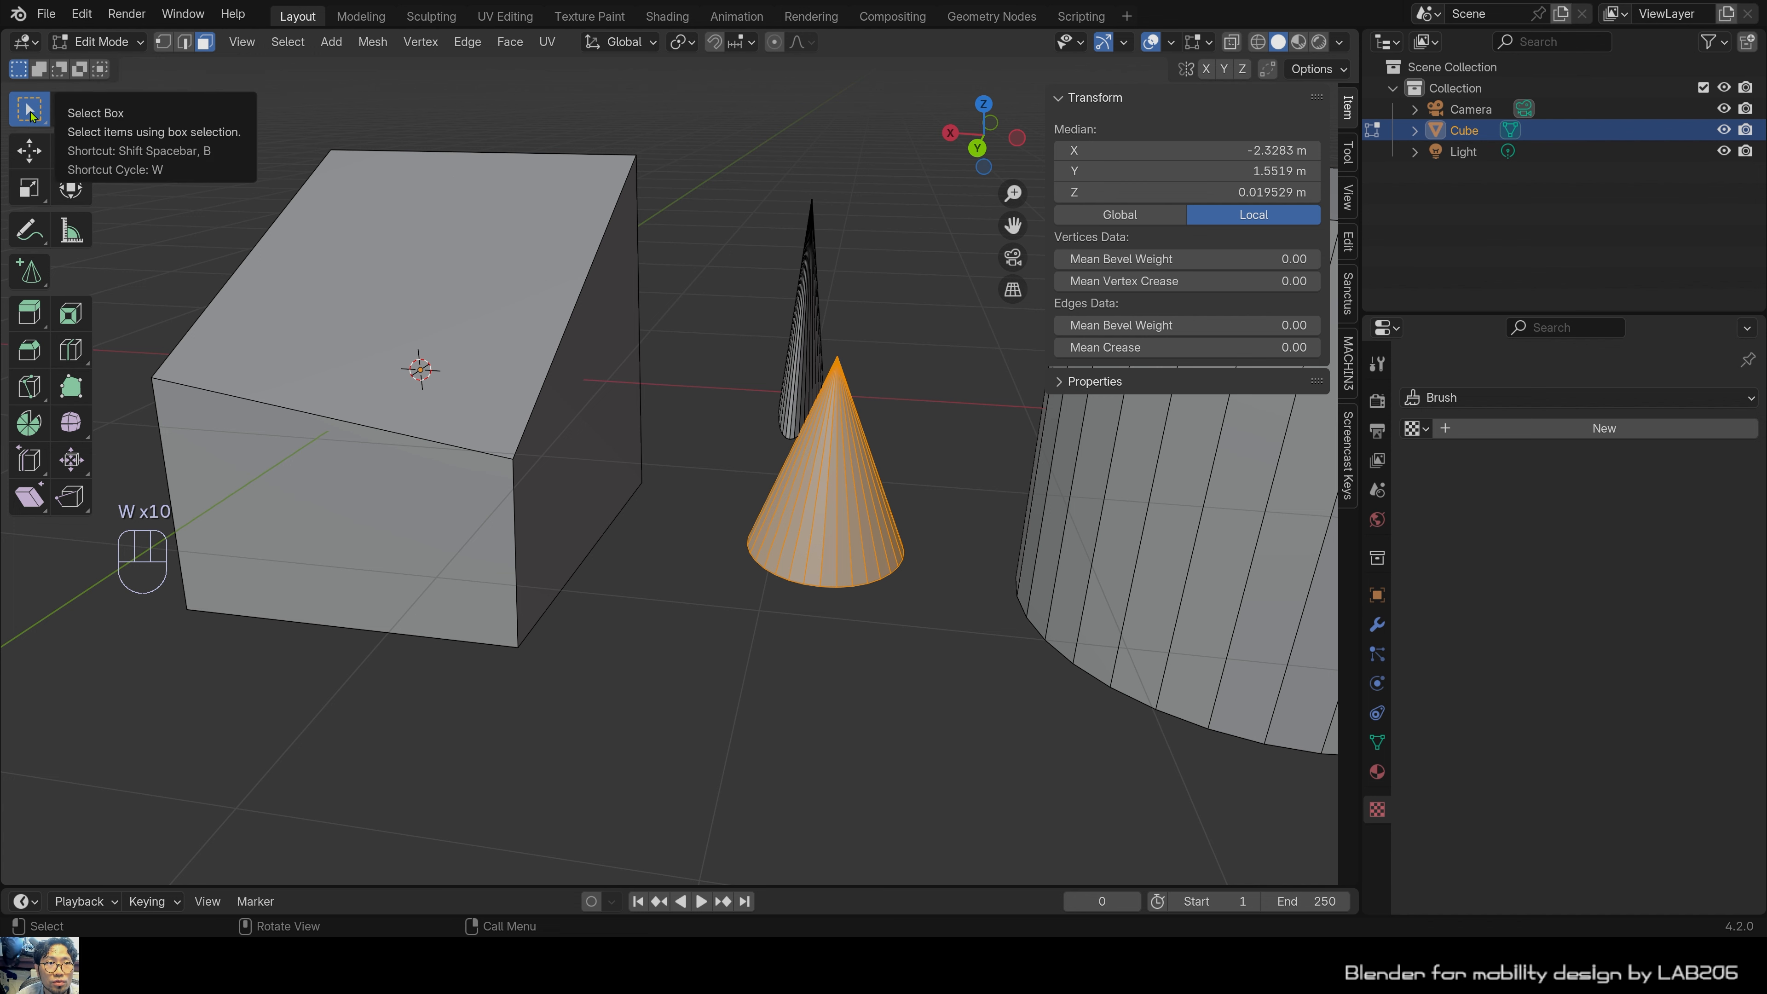
Clear the mesh selection and view the cube, cones and cylinder together.
middle_click_drag(897, 569, 860, 634, "shift")
left_click(836, 569)
scroll(836, 569, "down", 2)
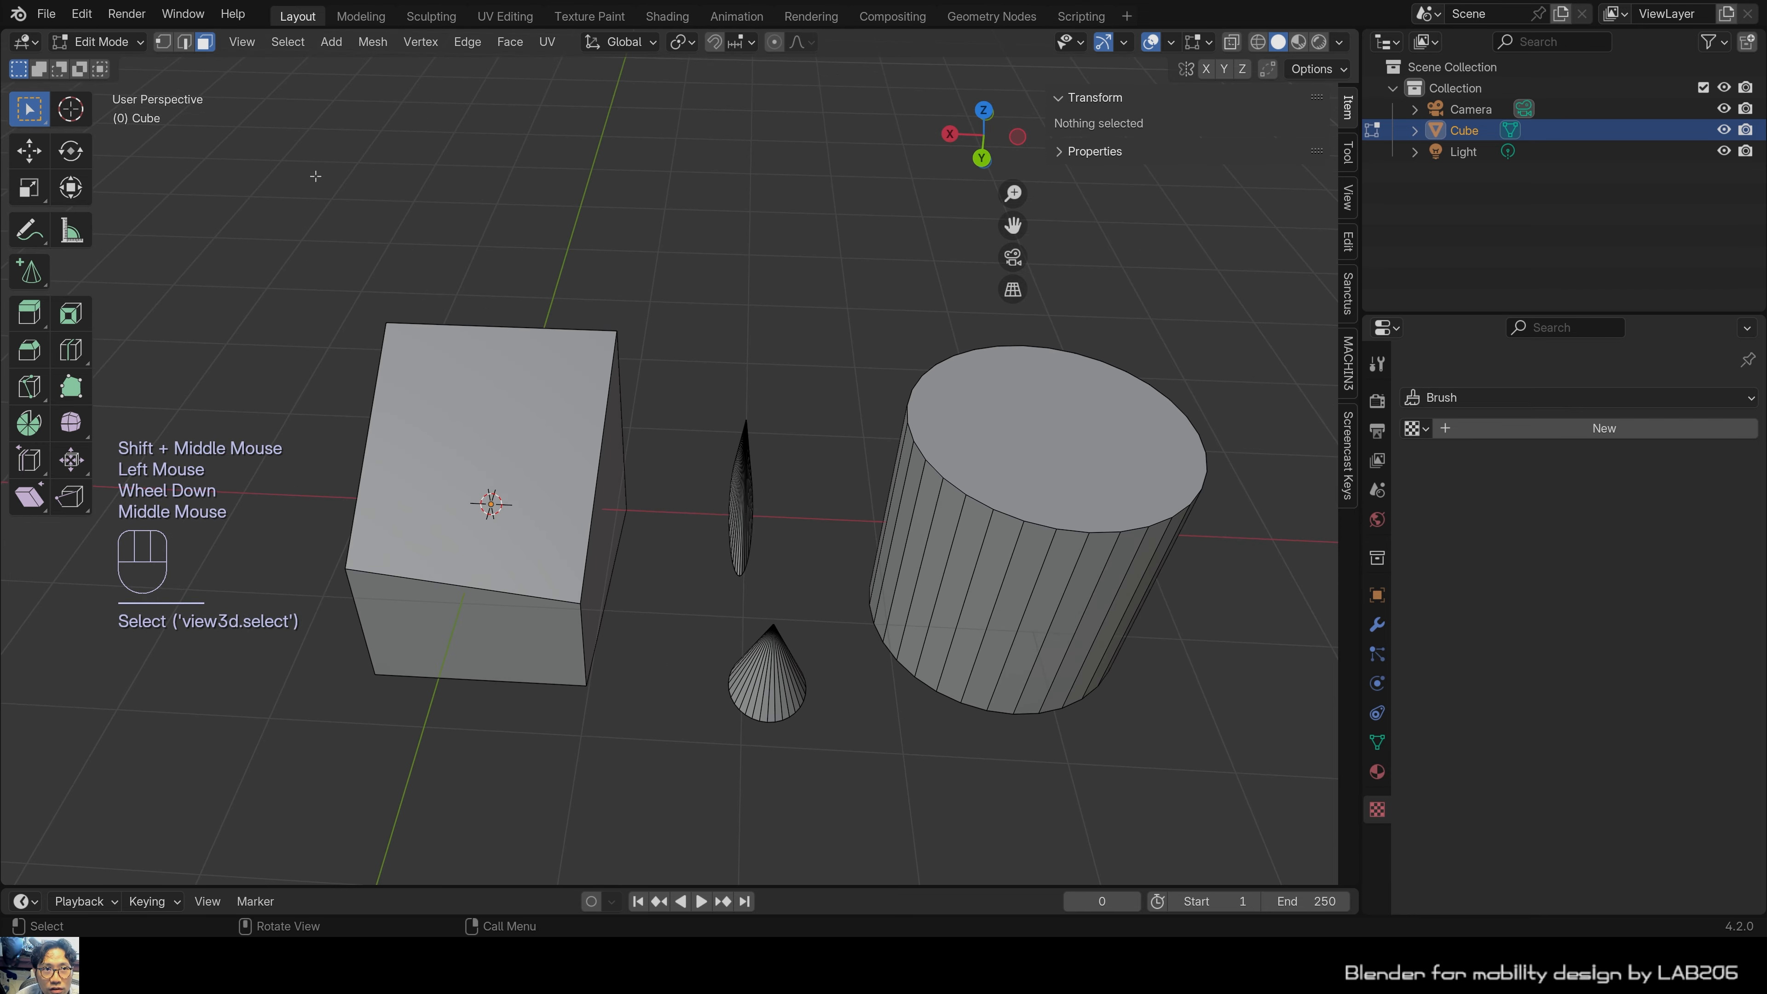
scroll(762, 626, "up", 2)
mouse_move(763, 626)
middle_mouse_down()
mouse_move(763, 659)
mouse_move(800, 600)
mouse_move(772, 600)
middle_mouse_up()
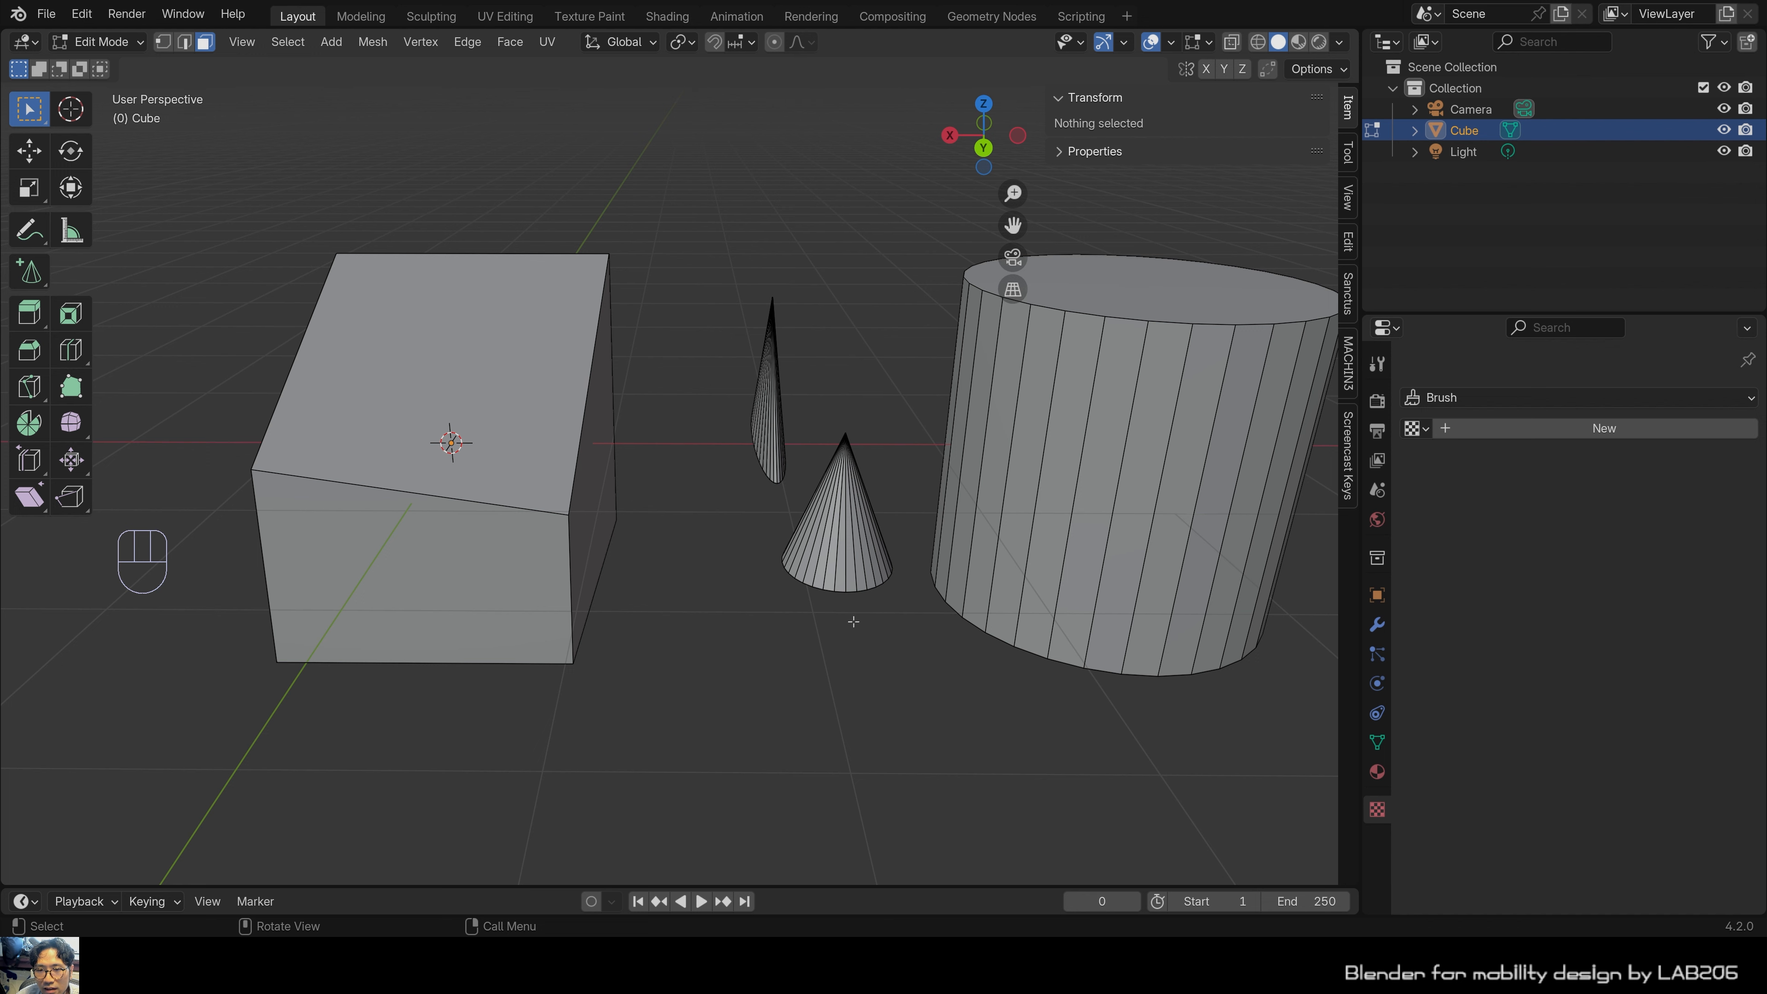
Box-select both cones between the cube and cylinder, and clear the selection.
left_click_drag(707, 240, 917, 701)
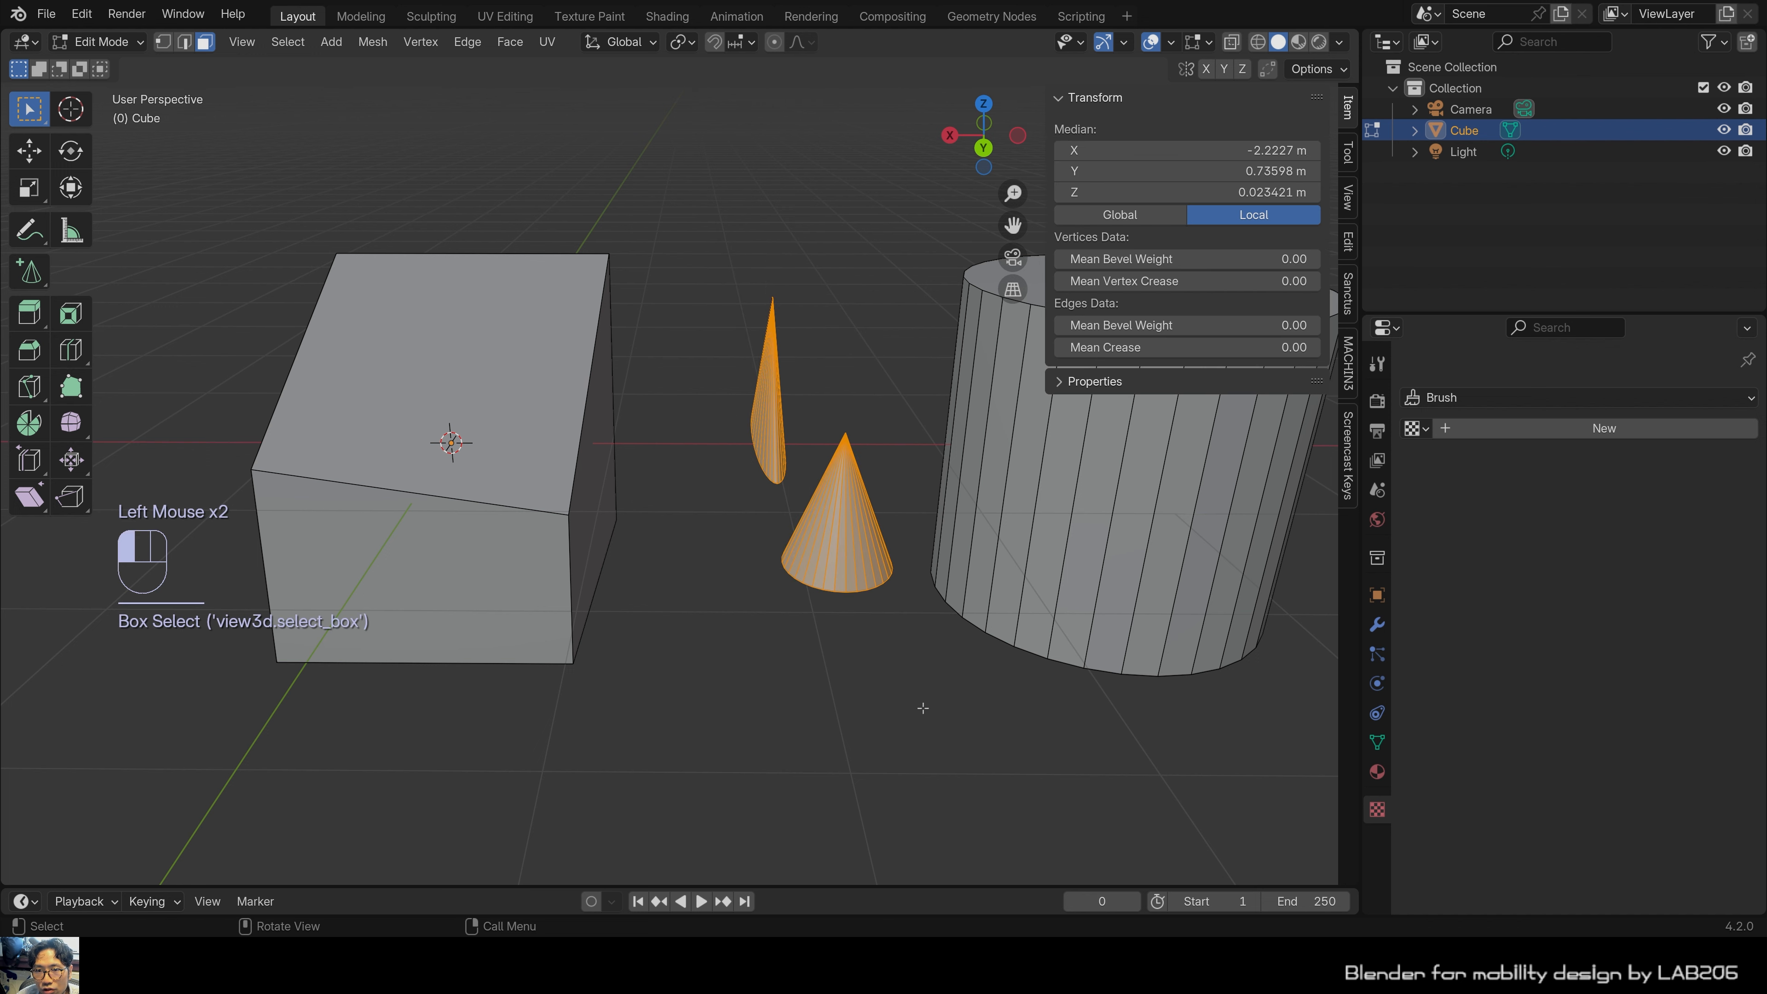
left_click(923, 699)
middle_click_drag(962, 619, 814, 624, "shift")
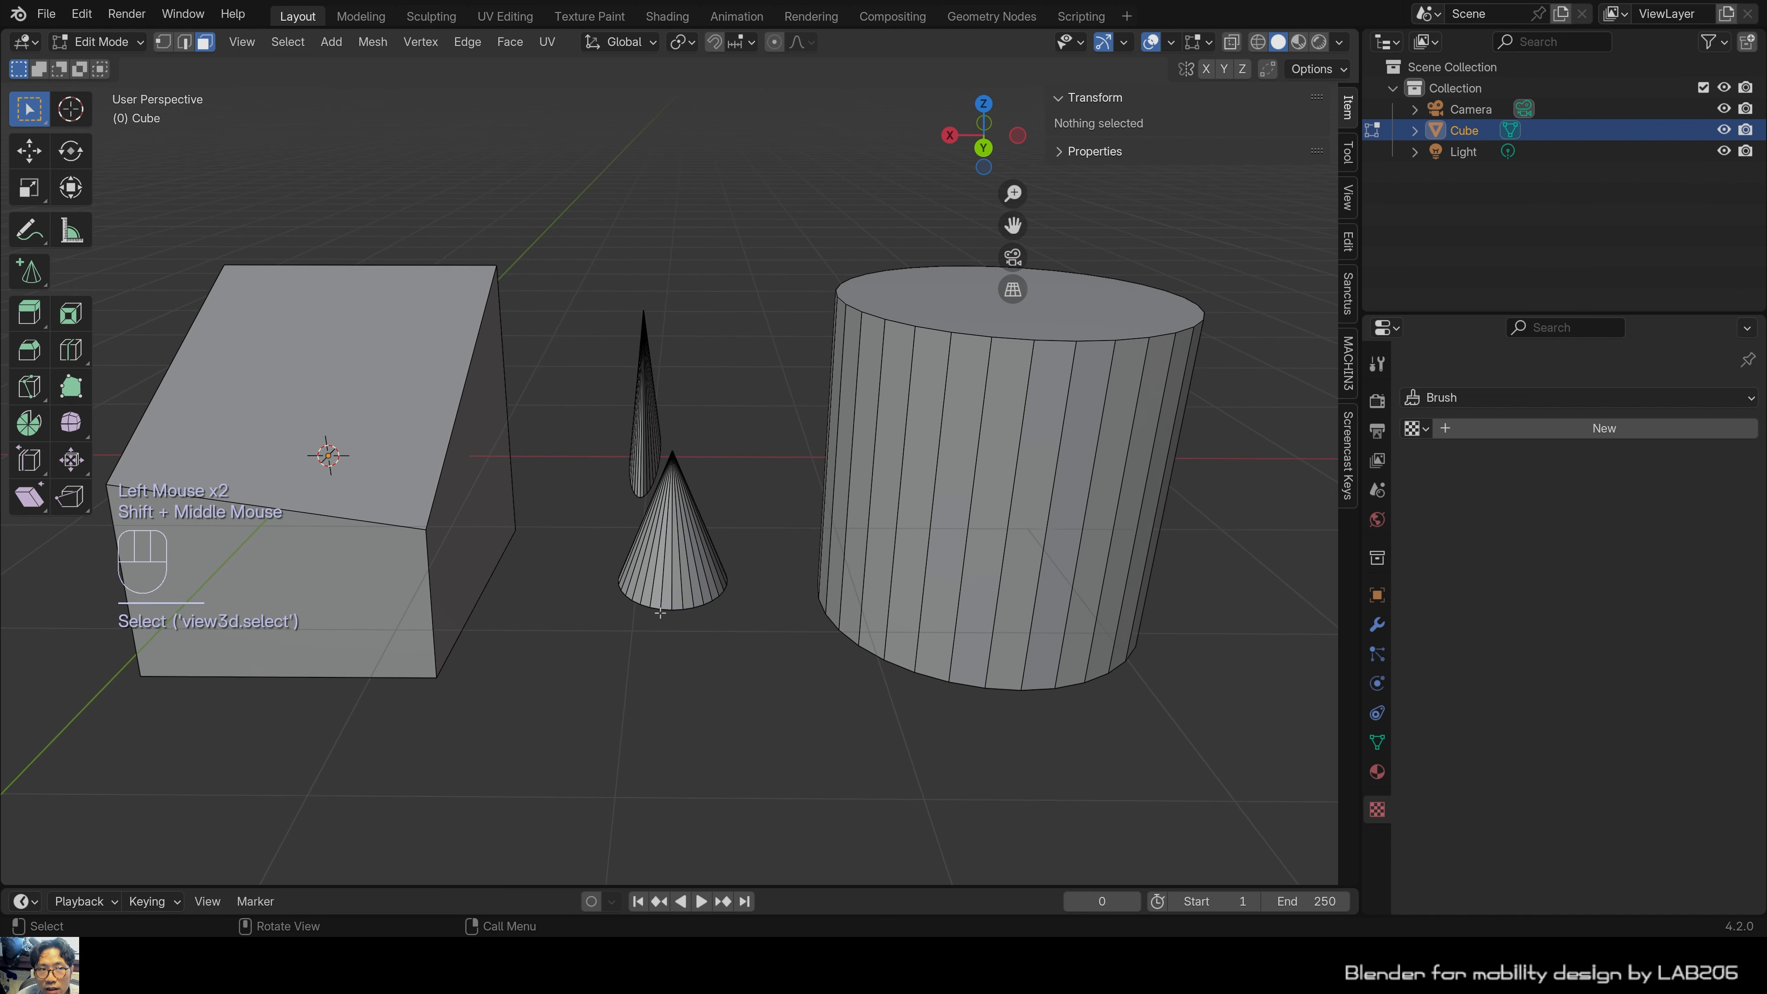
scroll(661, 613, "up", 2)
middle_click_drag(660, 612, 646, 428, "shift")
double_click(852, 593)
scroll(855, 597, "up", 1)
left_click(860, 600)
scroll(859, 600, "down", 1)
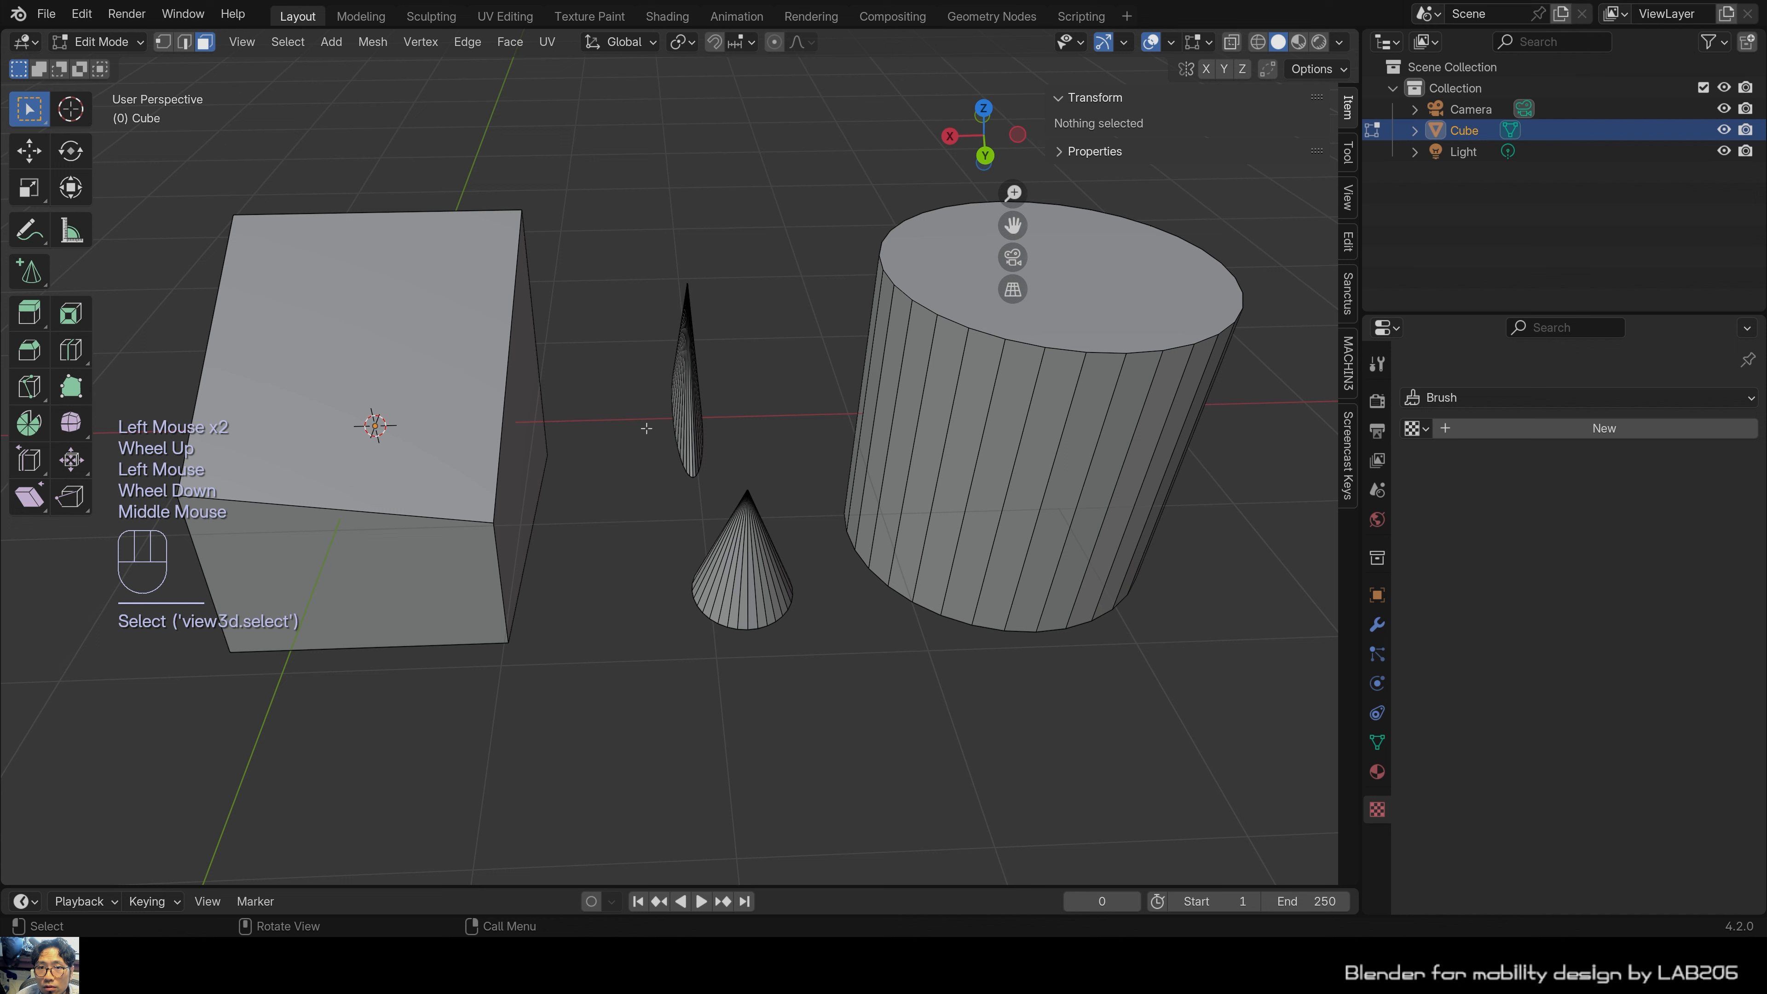
Select single faces on the cube and thin cone, and box-select the wide front cone alone.
left_click(446, 410)
left_click(642, 391)
left_click(685, 390)
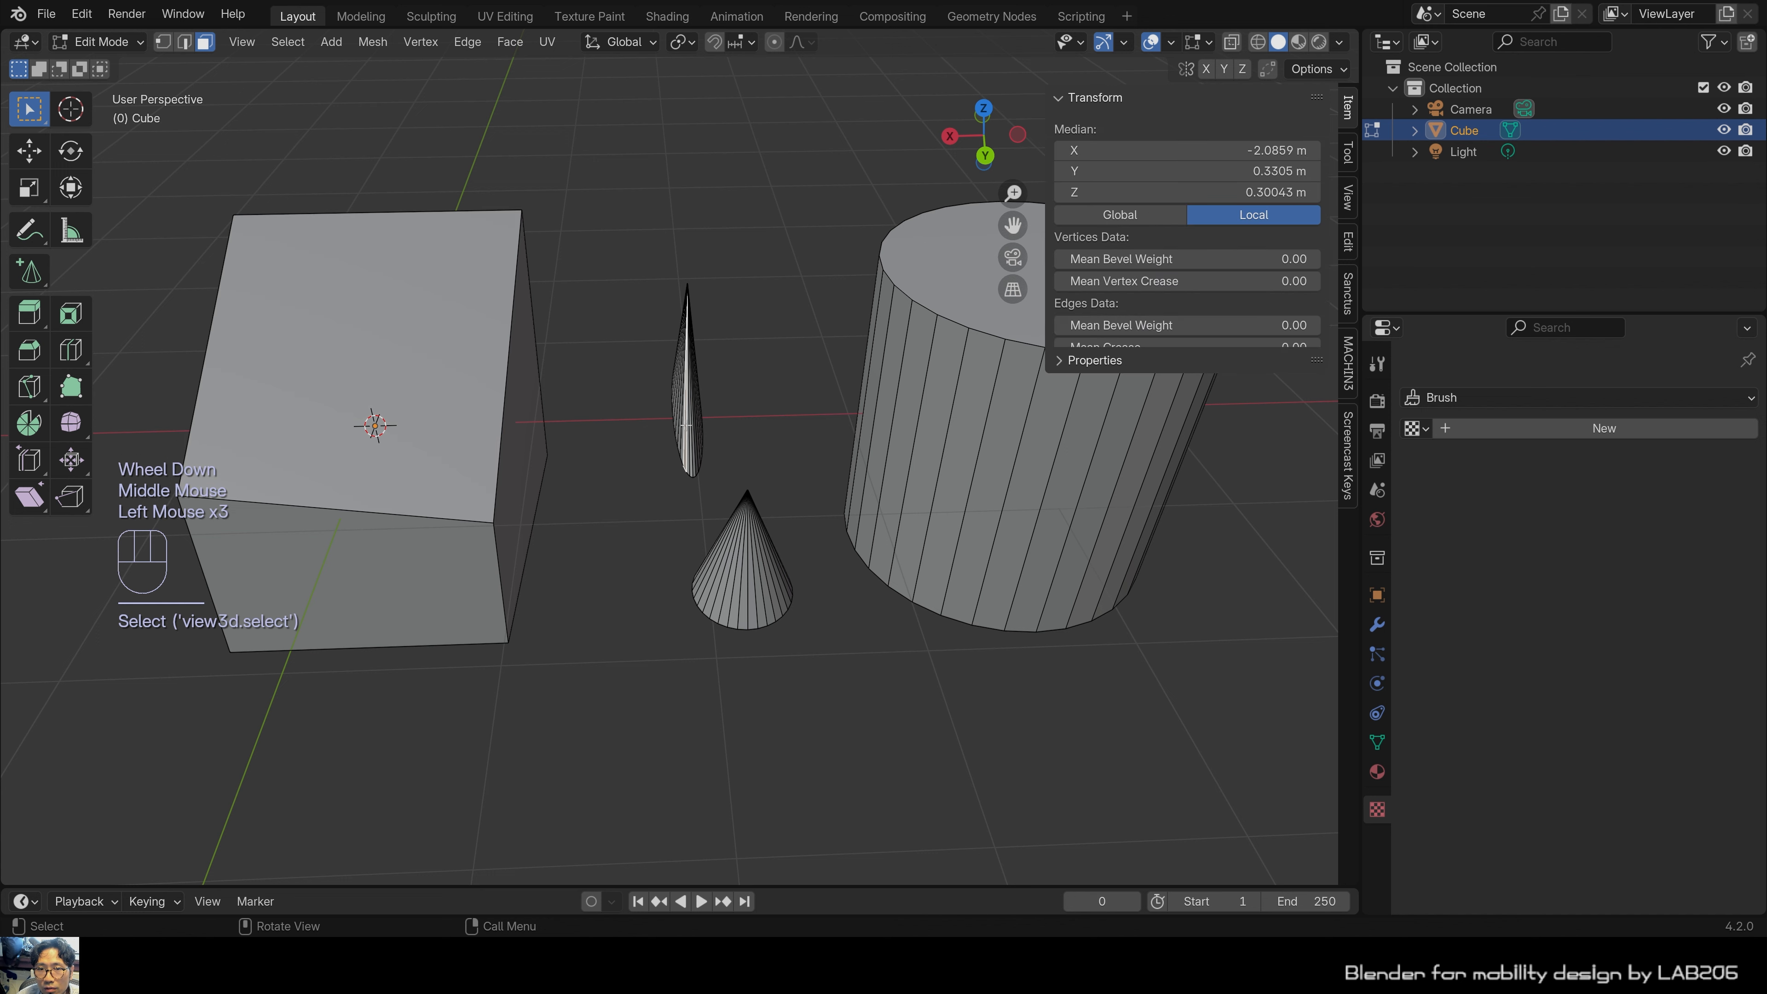
left_click(630, 588)
left_click_drag(637, 466, 832, 753)
left_click(832, 753)
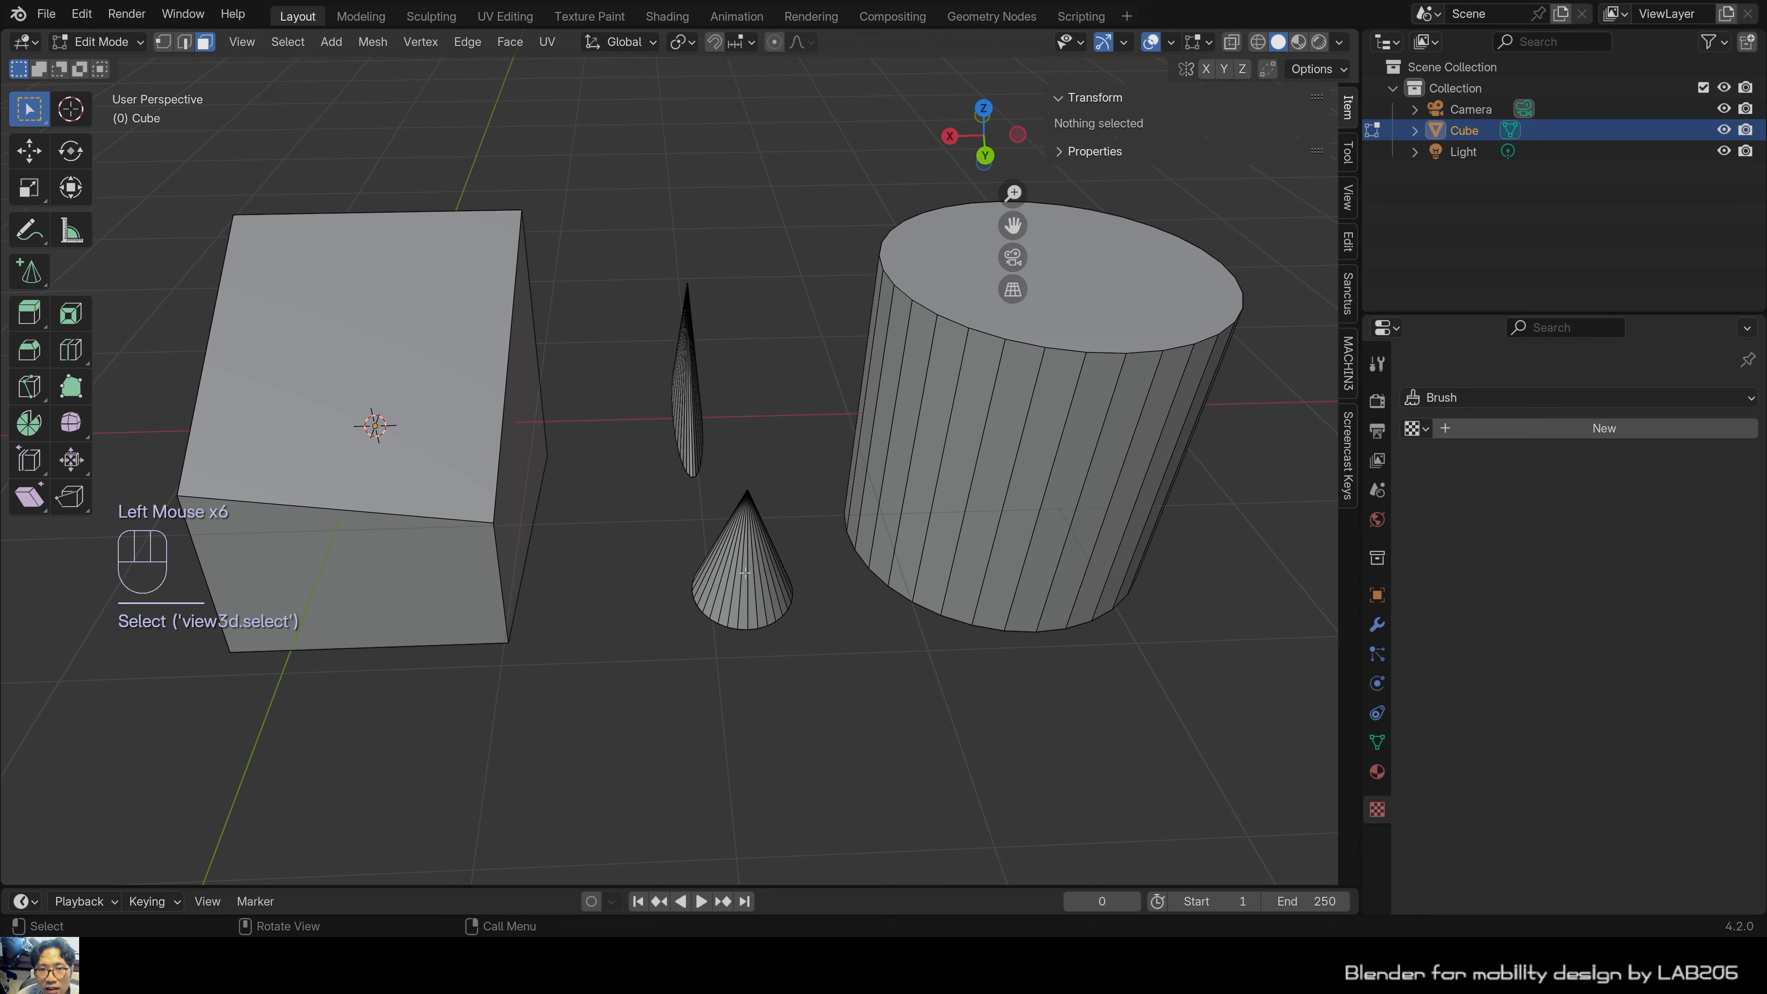
left_click_drag(652, 477, 826, 749)
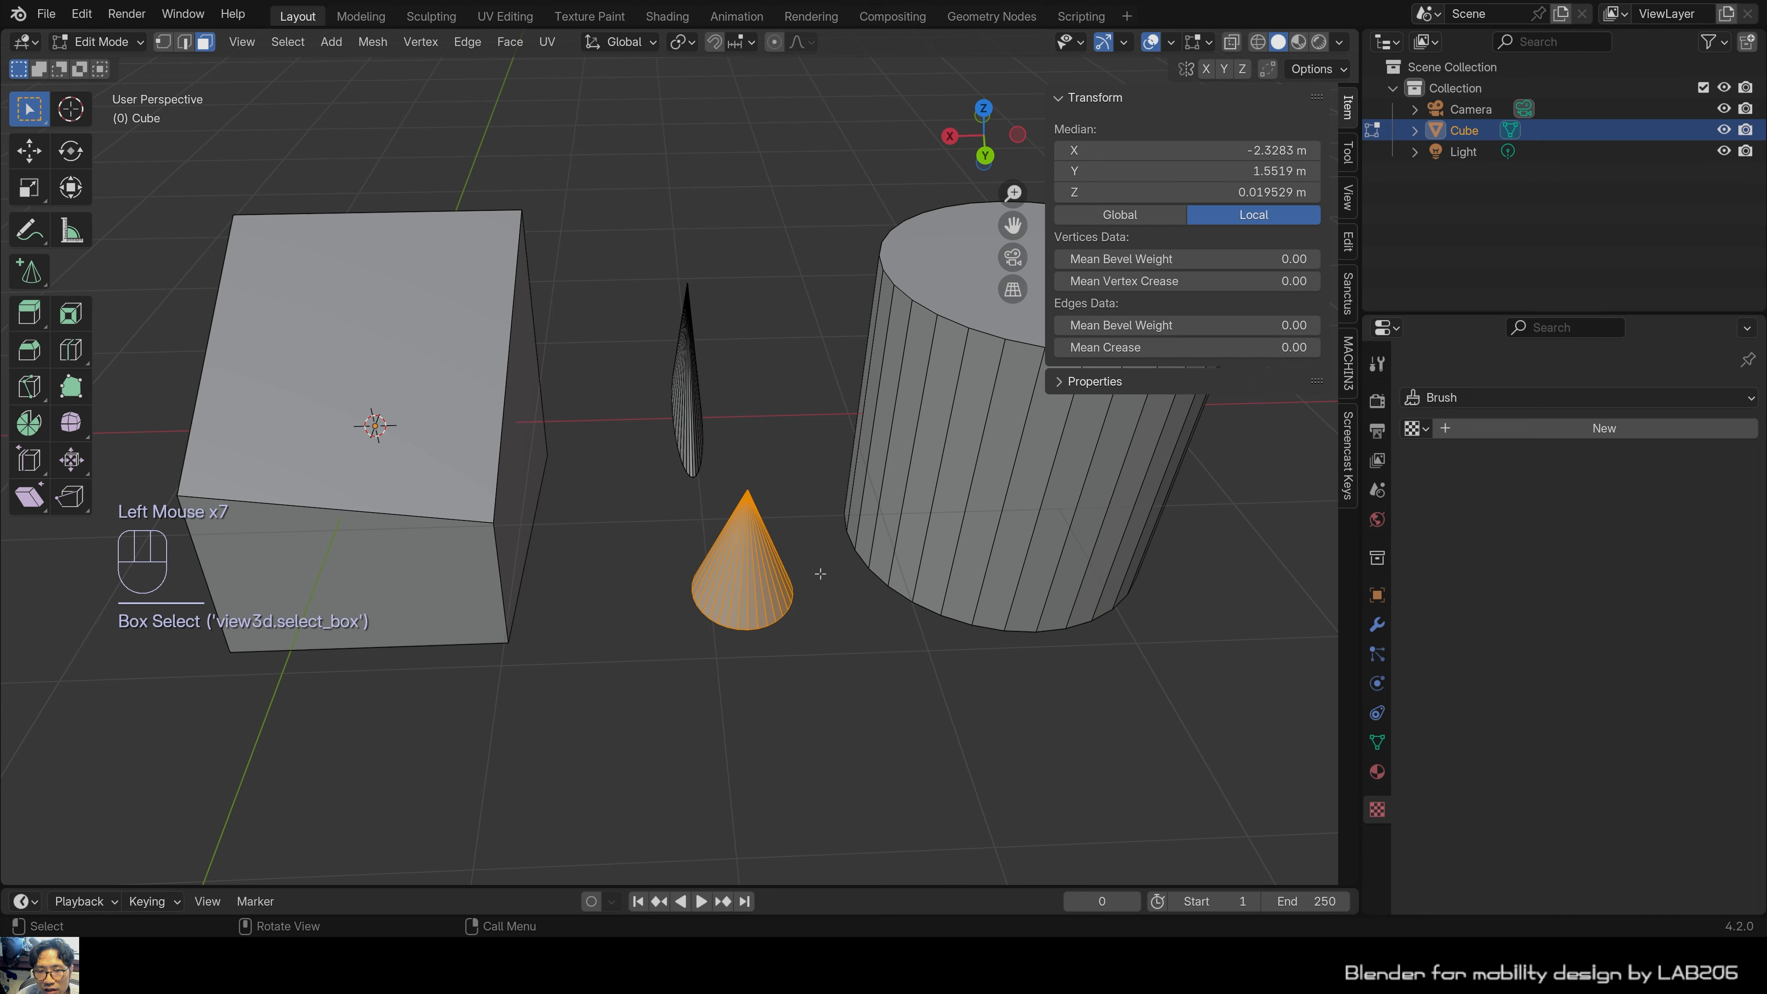
Box-select both cones together and inspect which of their faces are included from a low angle.
middle_click_drag(826, 749, 869, 686)
scroll(756, 753, "up", 2)
left_click(883, 722)
middle_click_drag(869, 699, 751, 686)
left_click_drag(584, 307, 832, 717)
middle_click_drag(800, 488, 714, 581)
scroll(713, 581, "up", 1)
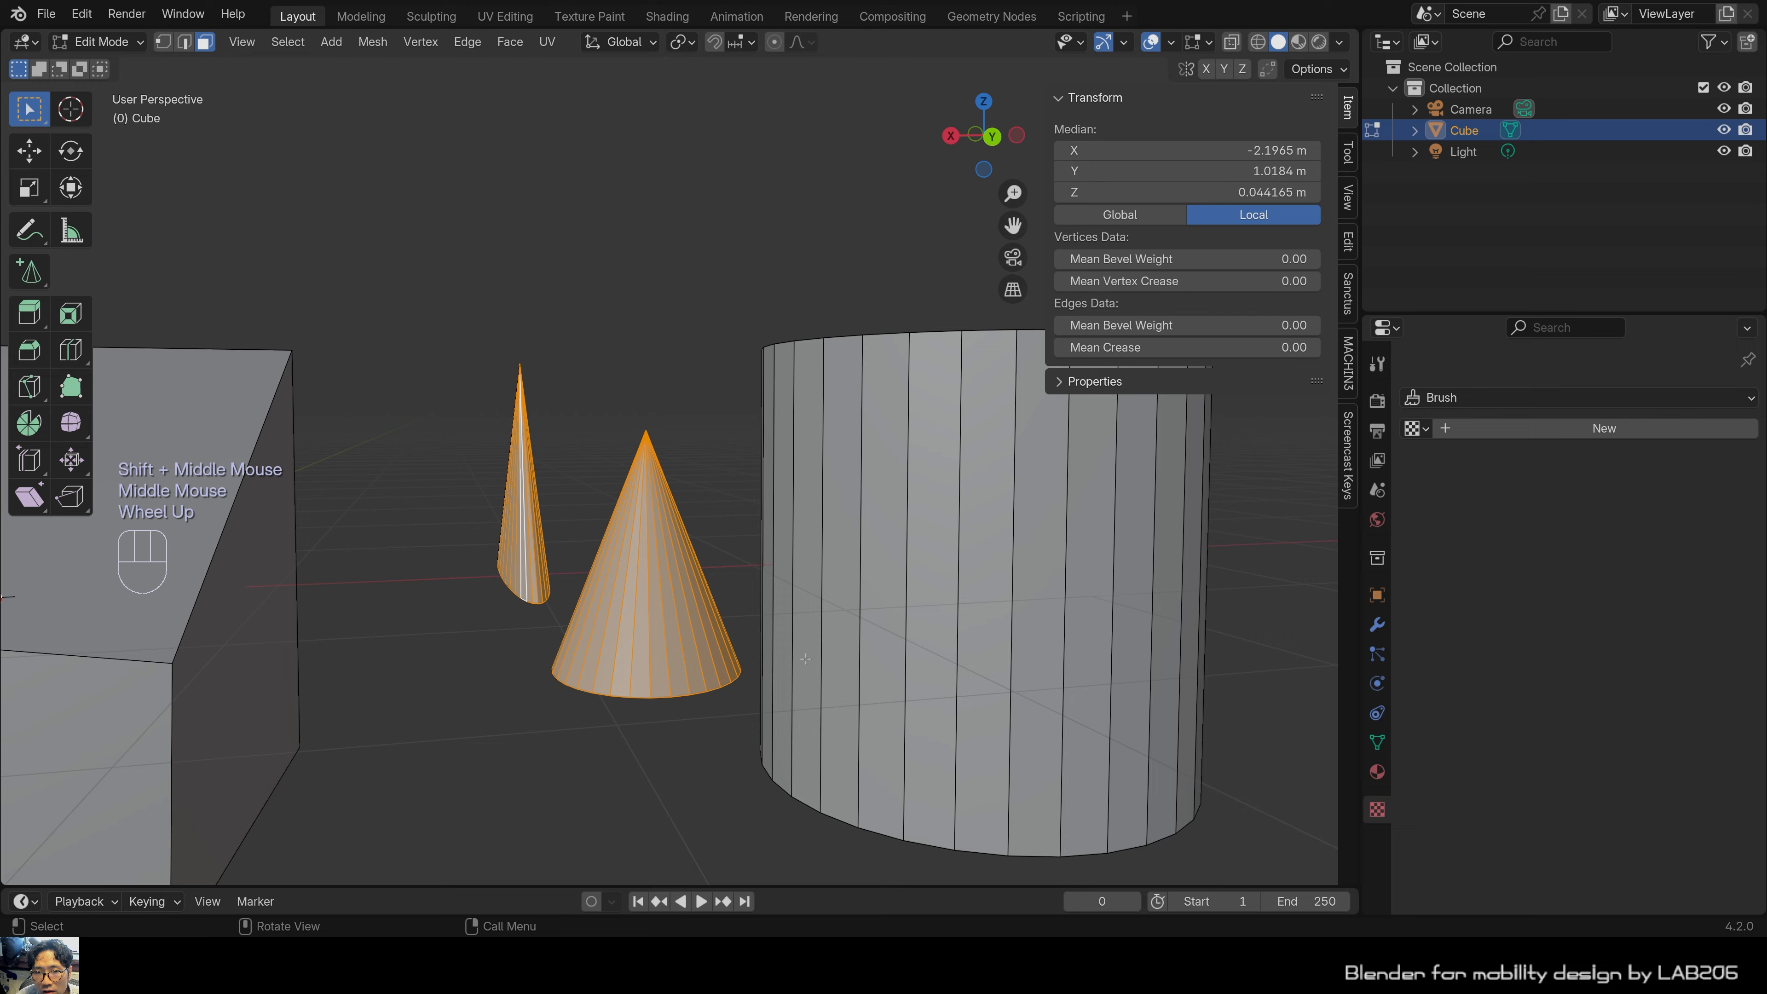
Clear the cone selection and turn on X-ray display.
middle_click_drag(829, 741, 723, 685, "shift")
middle_click_drag(723, 685, 838, 686)
left_click(716, 309)
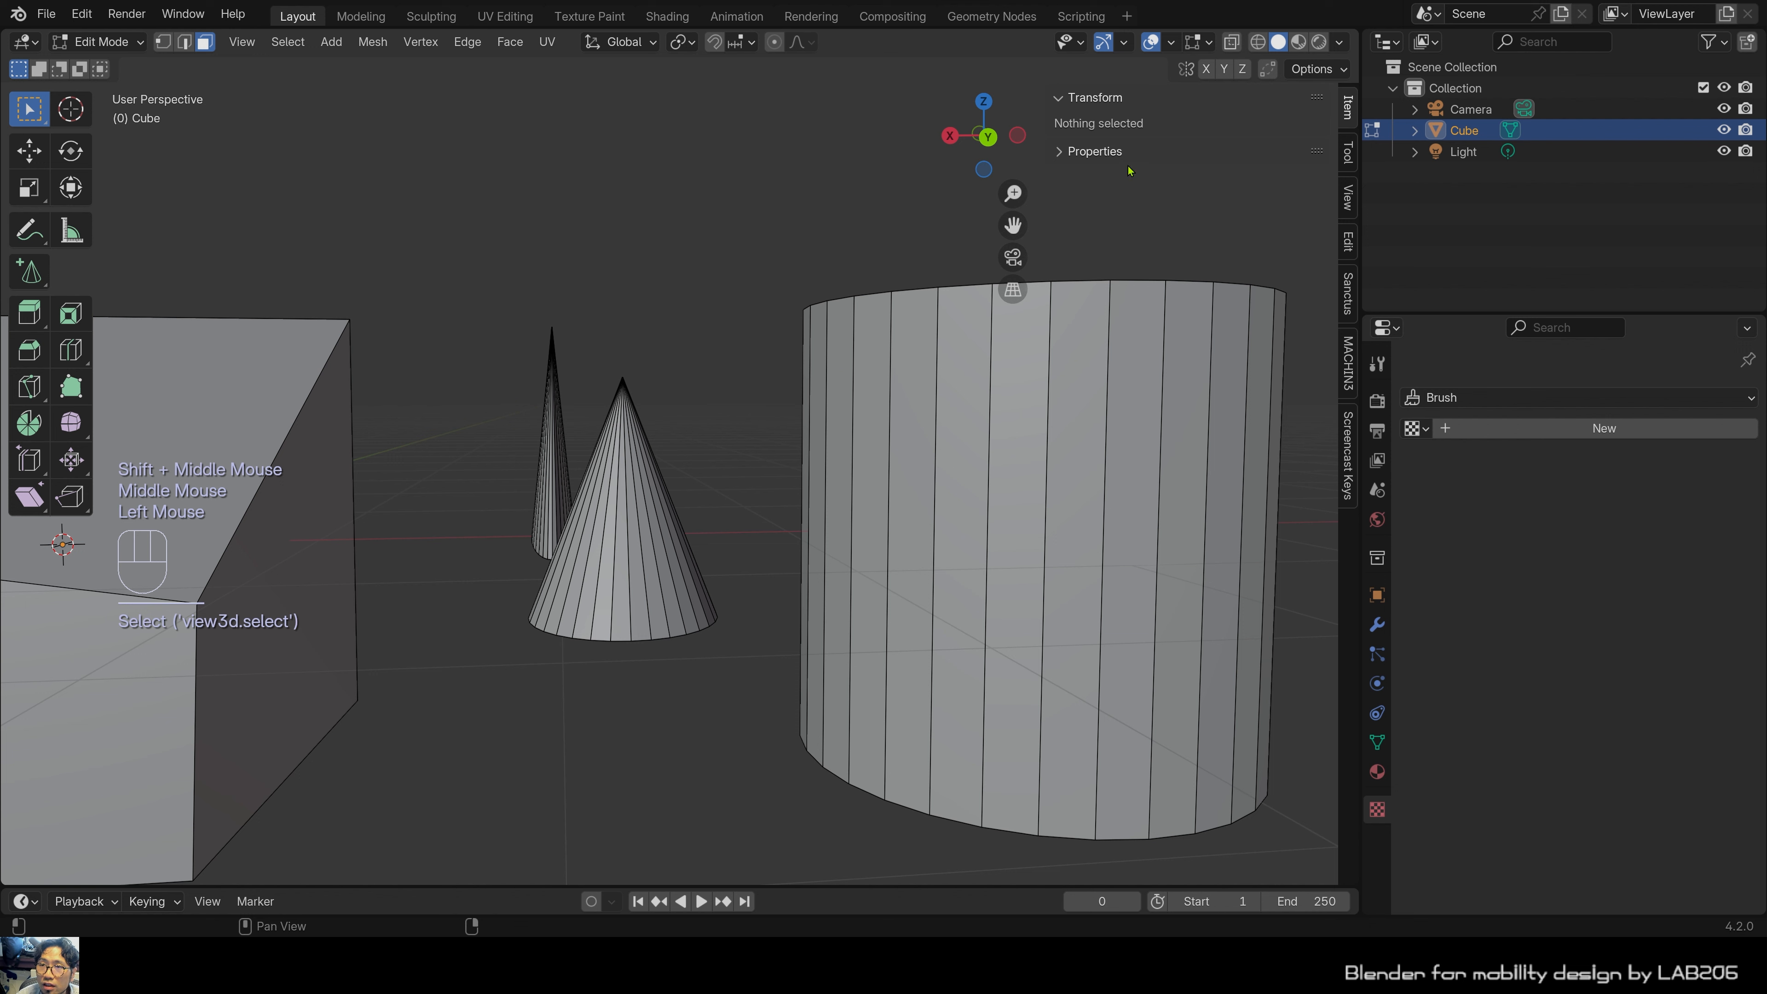
left_click(1230, 44)
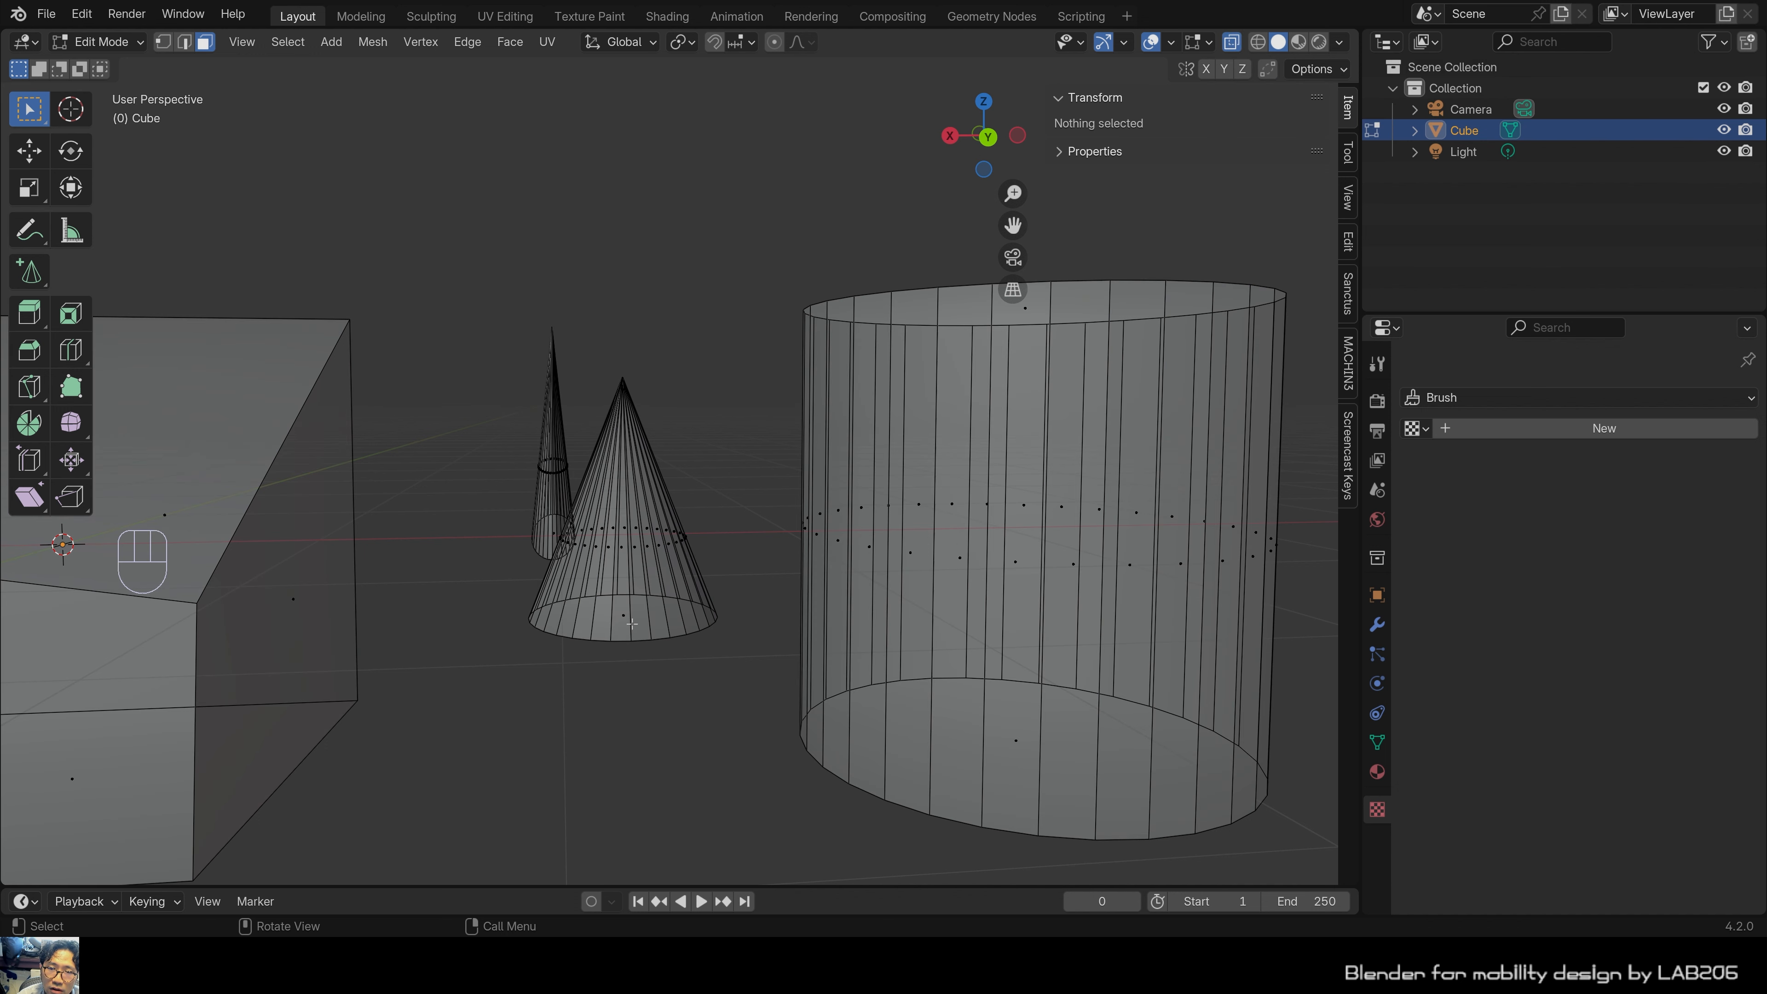
Select individual side faces of the wide cone in X-ray display, and clear the selection.
scroll(631, 623, "up", 2)
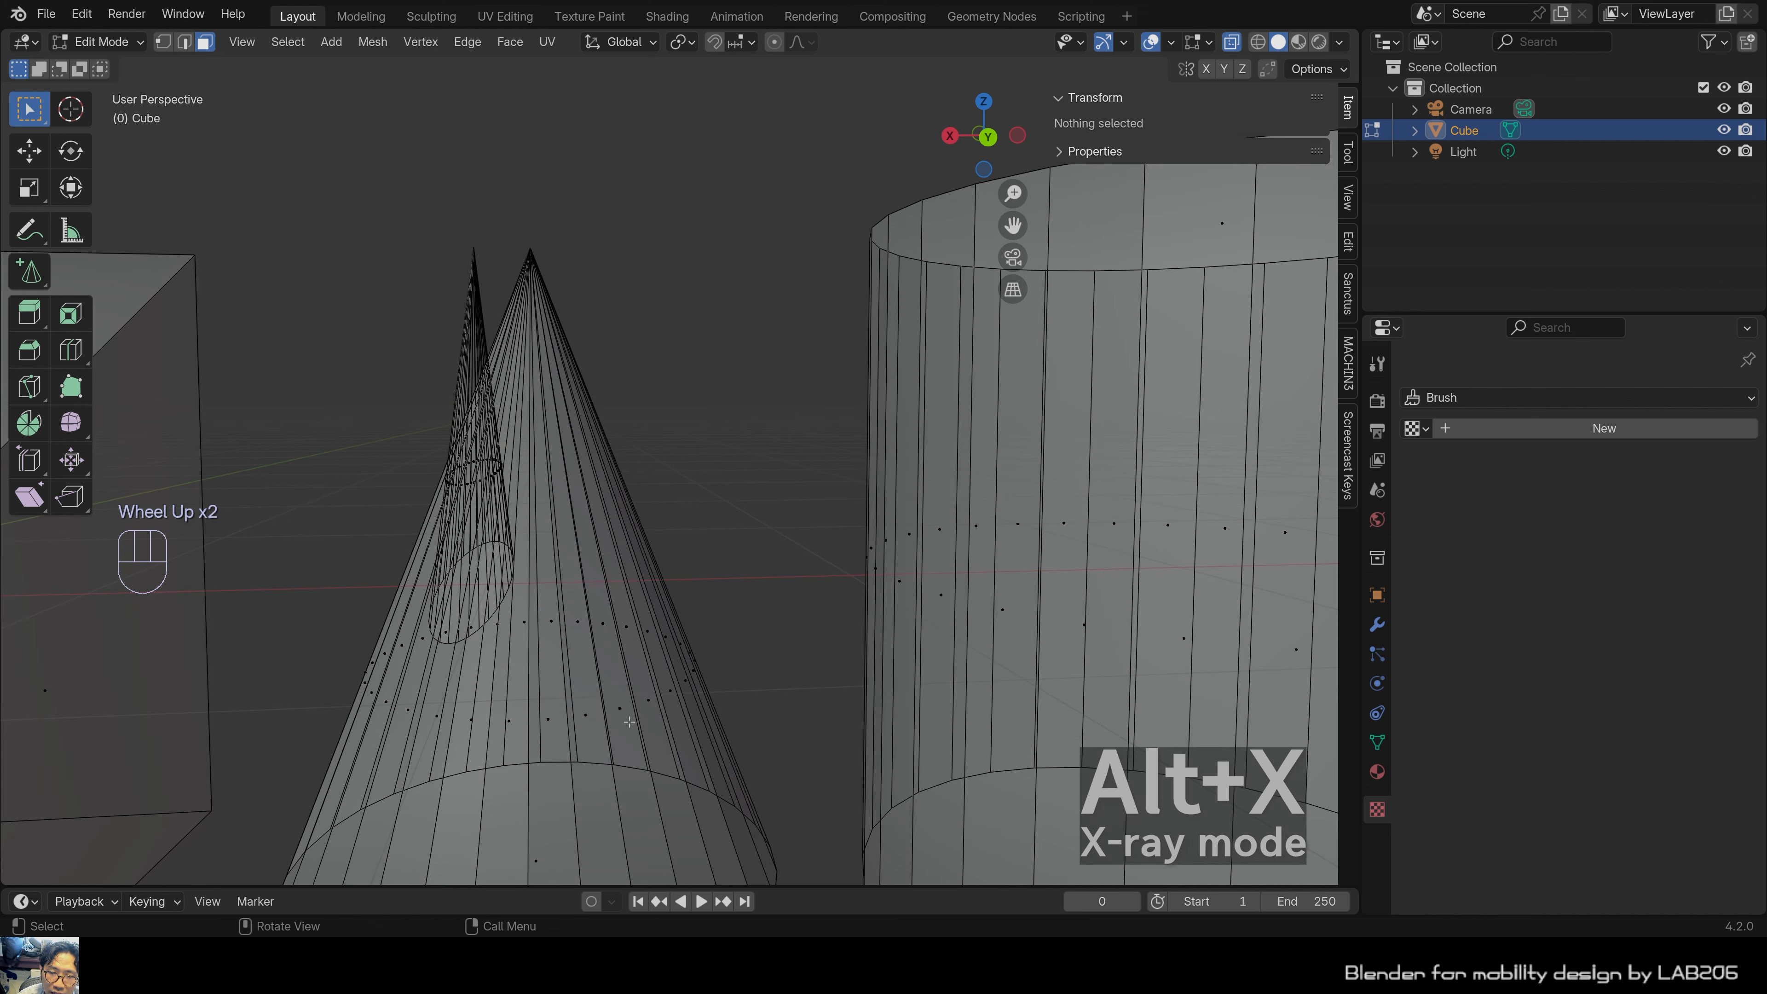
left_click(584, 718)
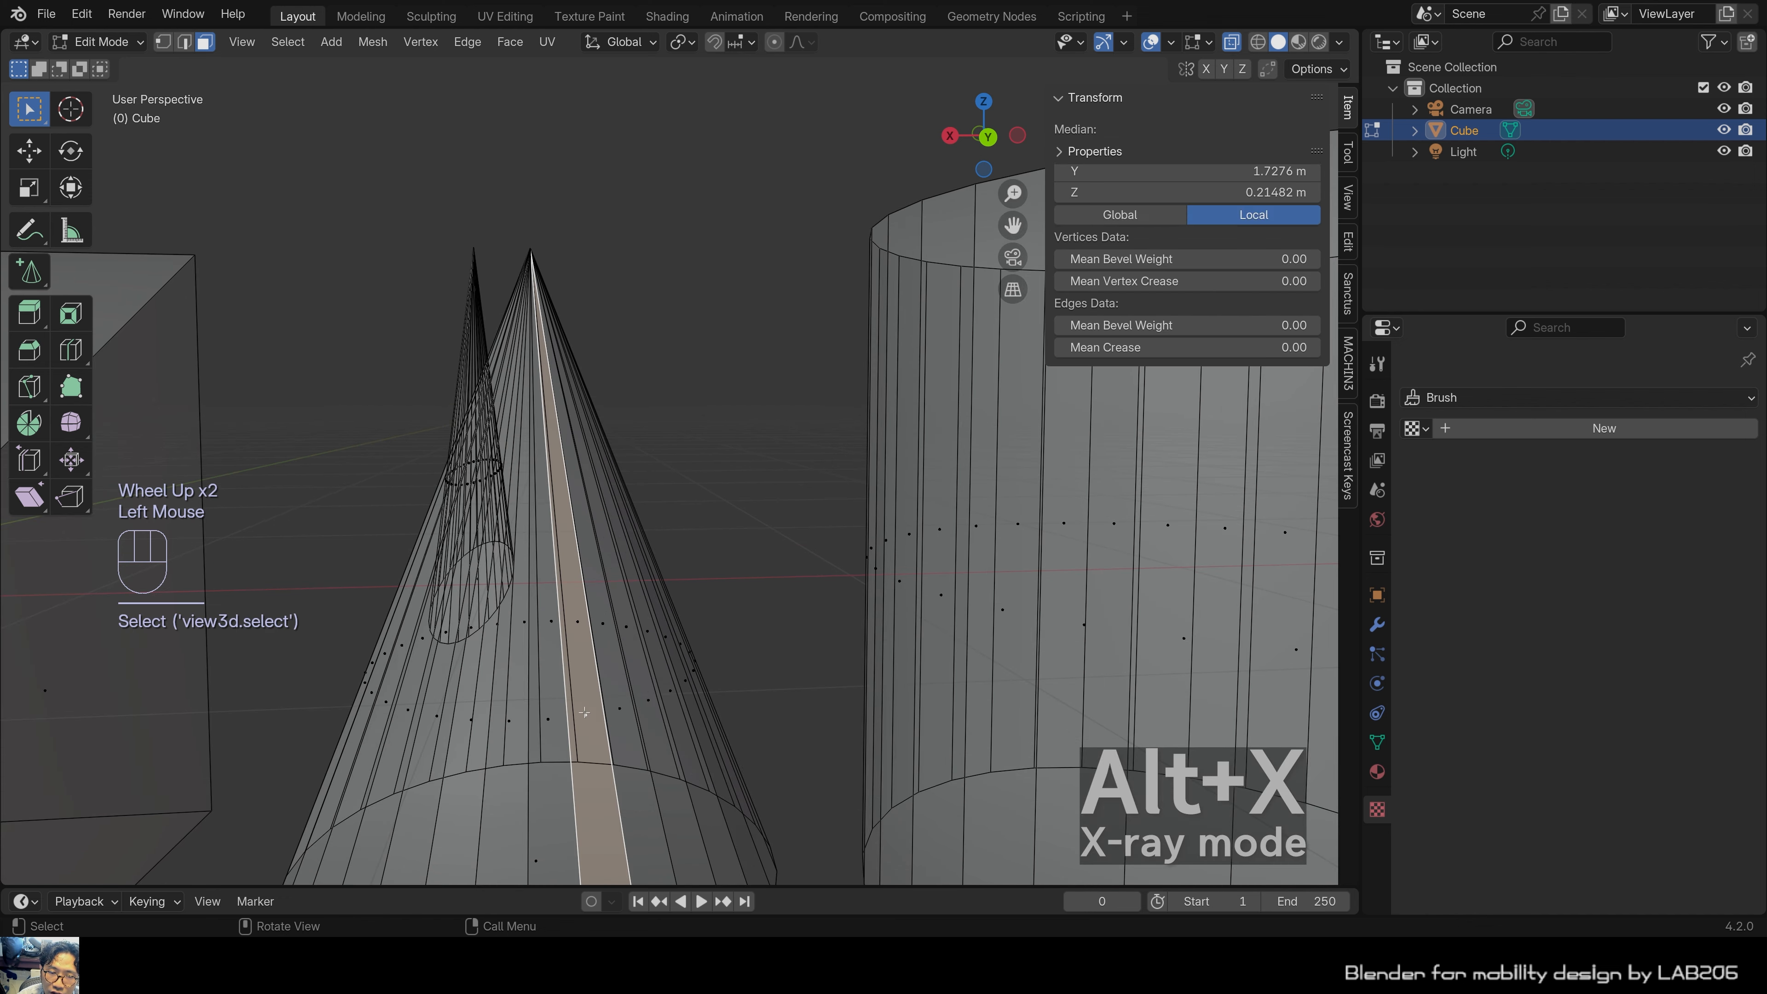
left_click(614, 713)
left_click(776, 660)
scroll(776, 660, "down", 1)
middle_click_drag(773, 654, 539, 492)
scroll(464, 497, "up", 2)
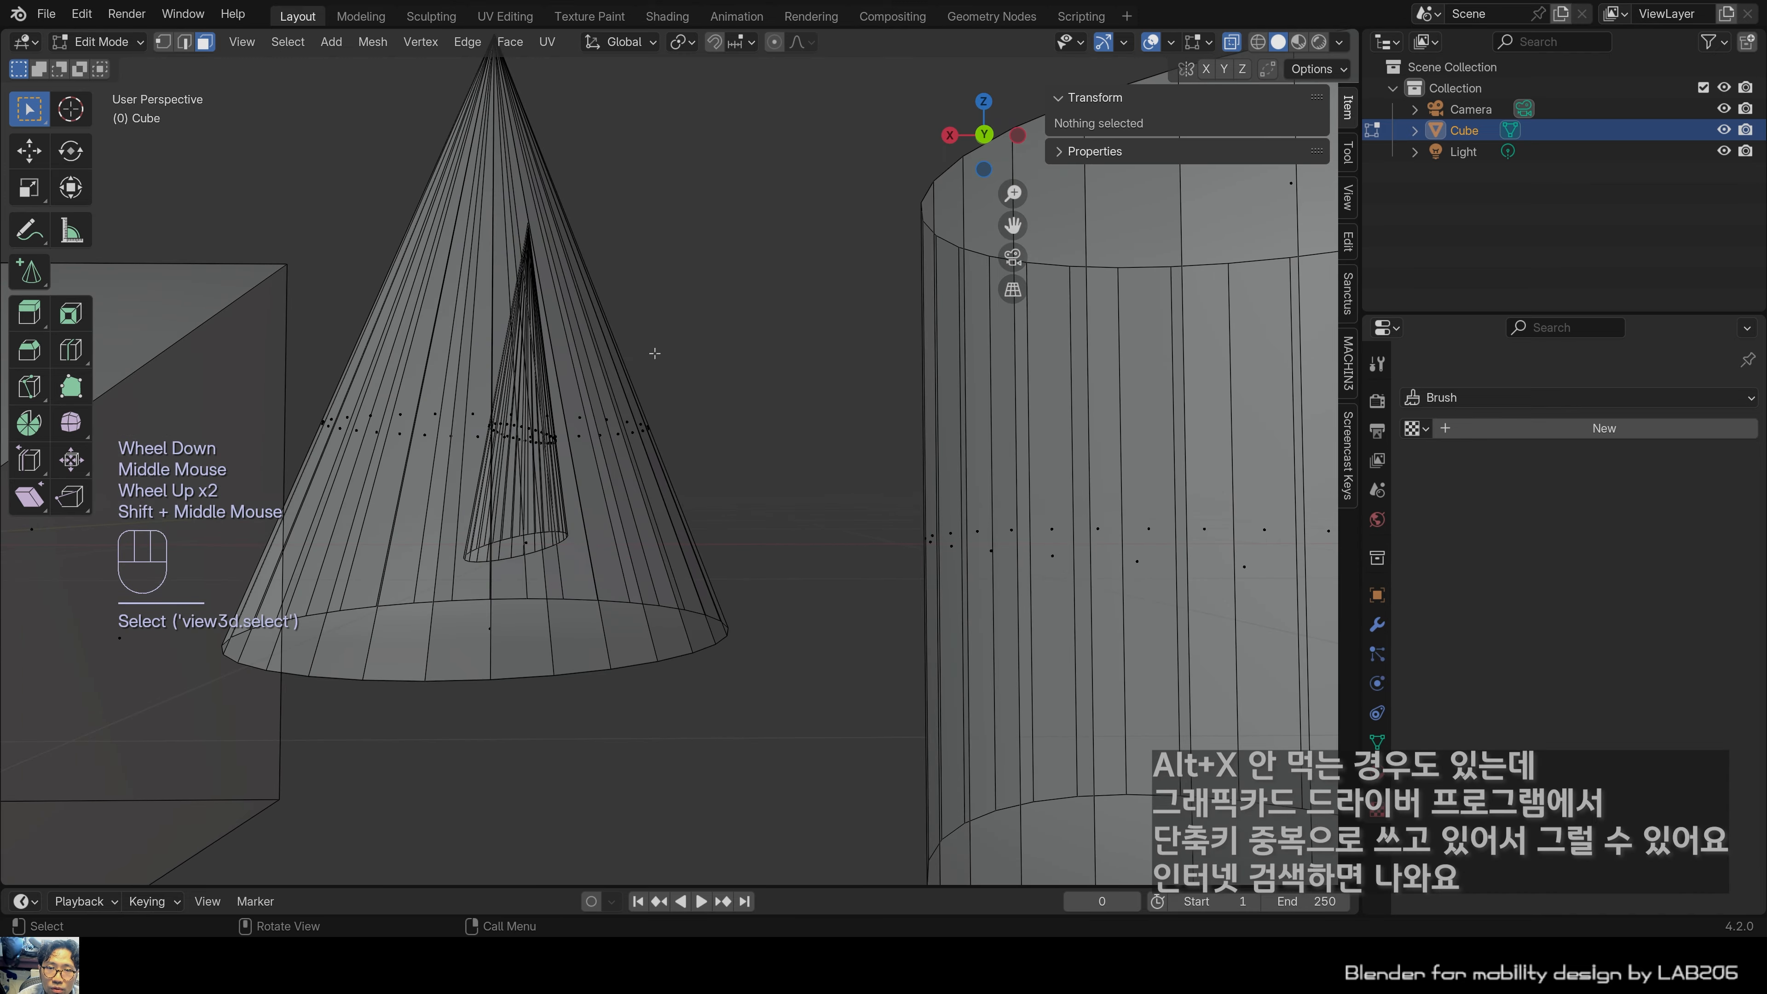
middle_click_drag(647, 439, 685, 456, "shift")
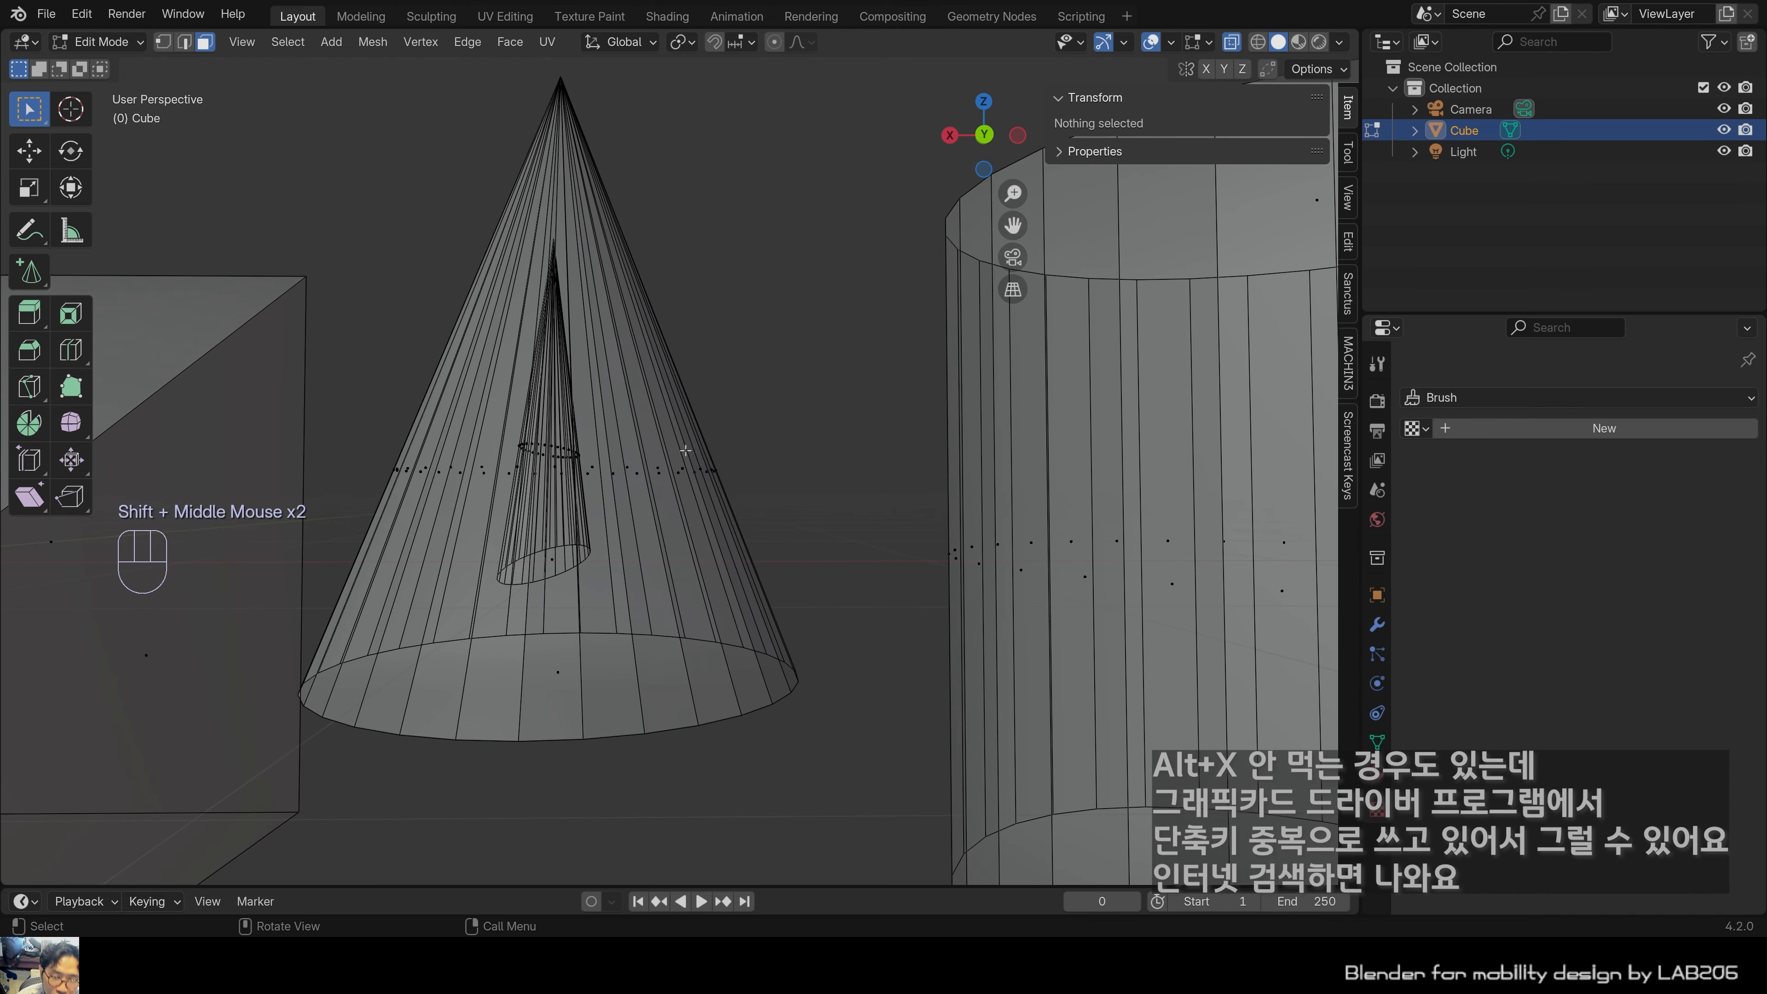
Toggle X-ray display off and on several times, leaving it on.
key("alt+z")
key("alt+z")
key("alt+z")
key("alt+z")
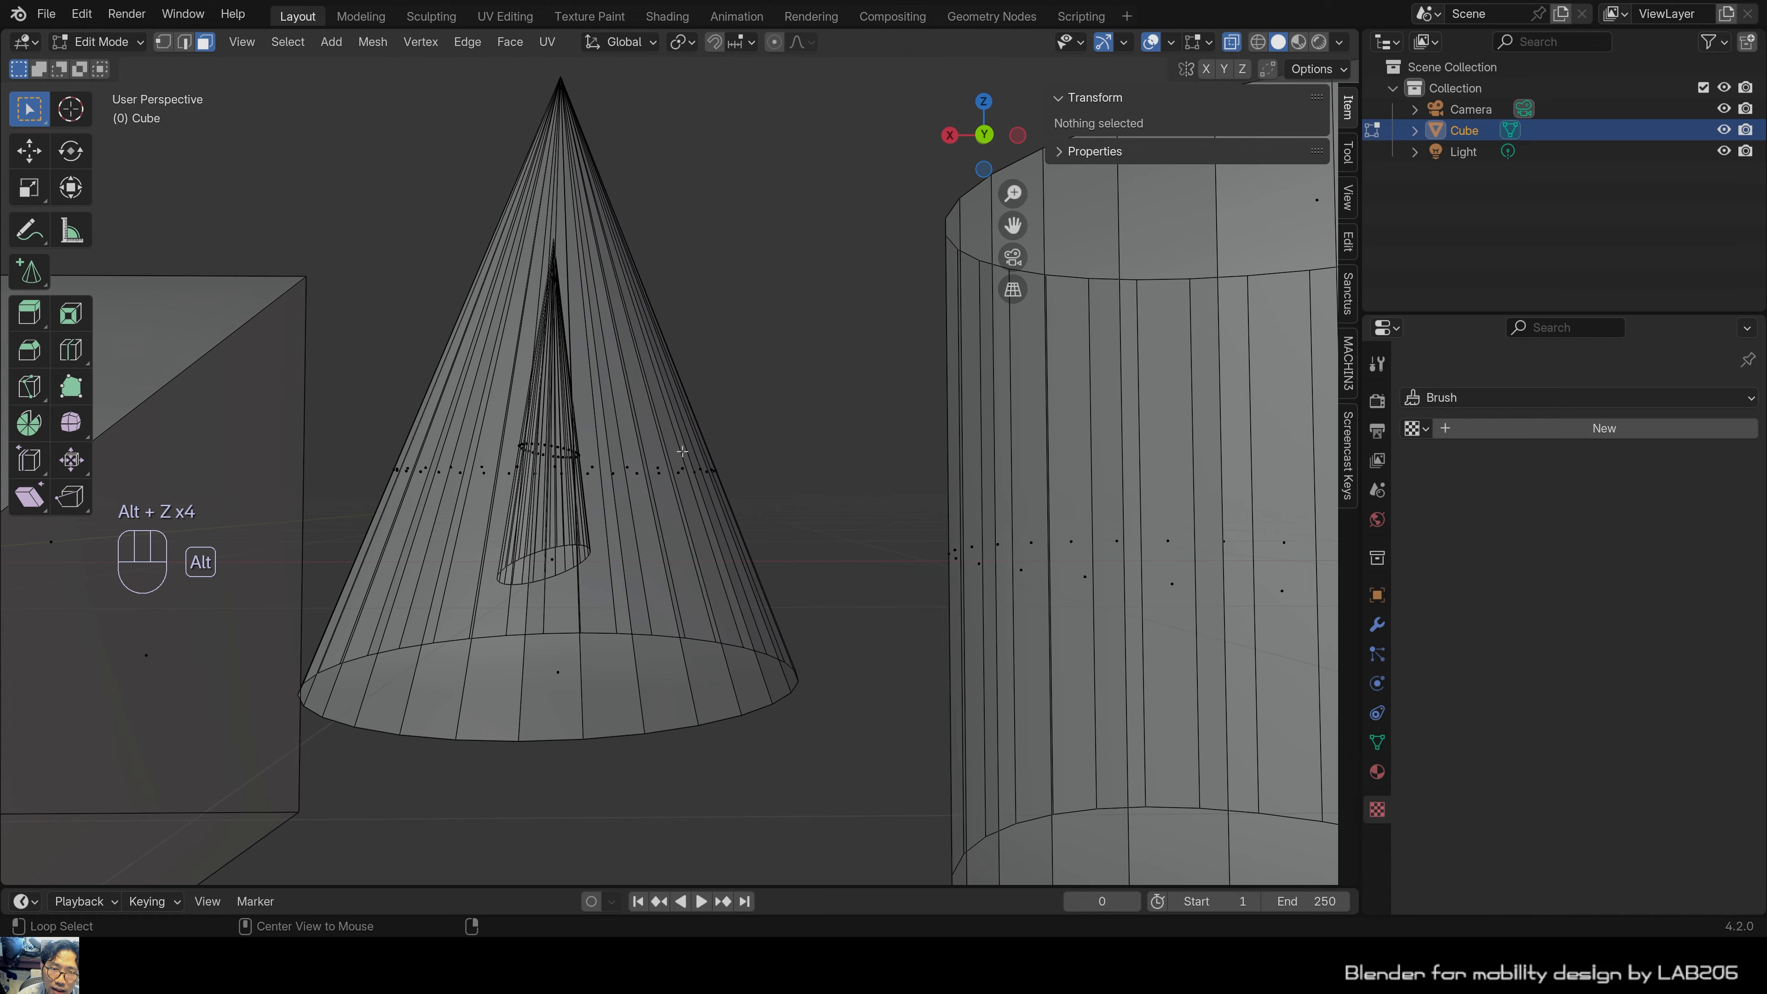
key("alt+z")
key("alt+z")
Box-select both cones through the mesh in X-ray display, inspect the selection and clear it.
middle_click_drag(682, 451, 590, 382, "shift")
scroll(547, 514, "down", 2)
scroll(546, 515, "up", 1)
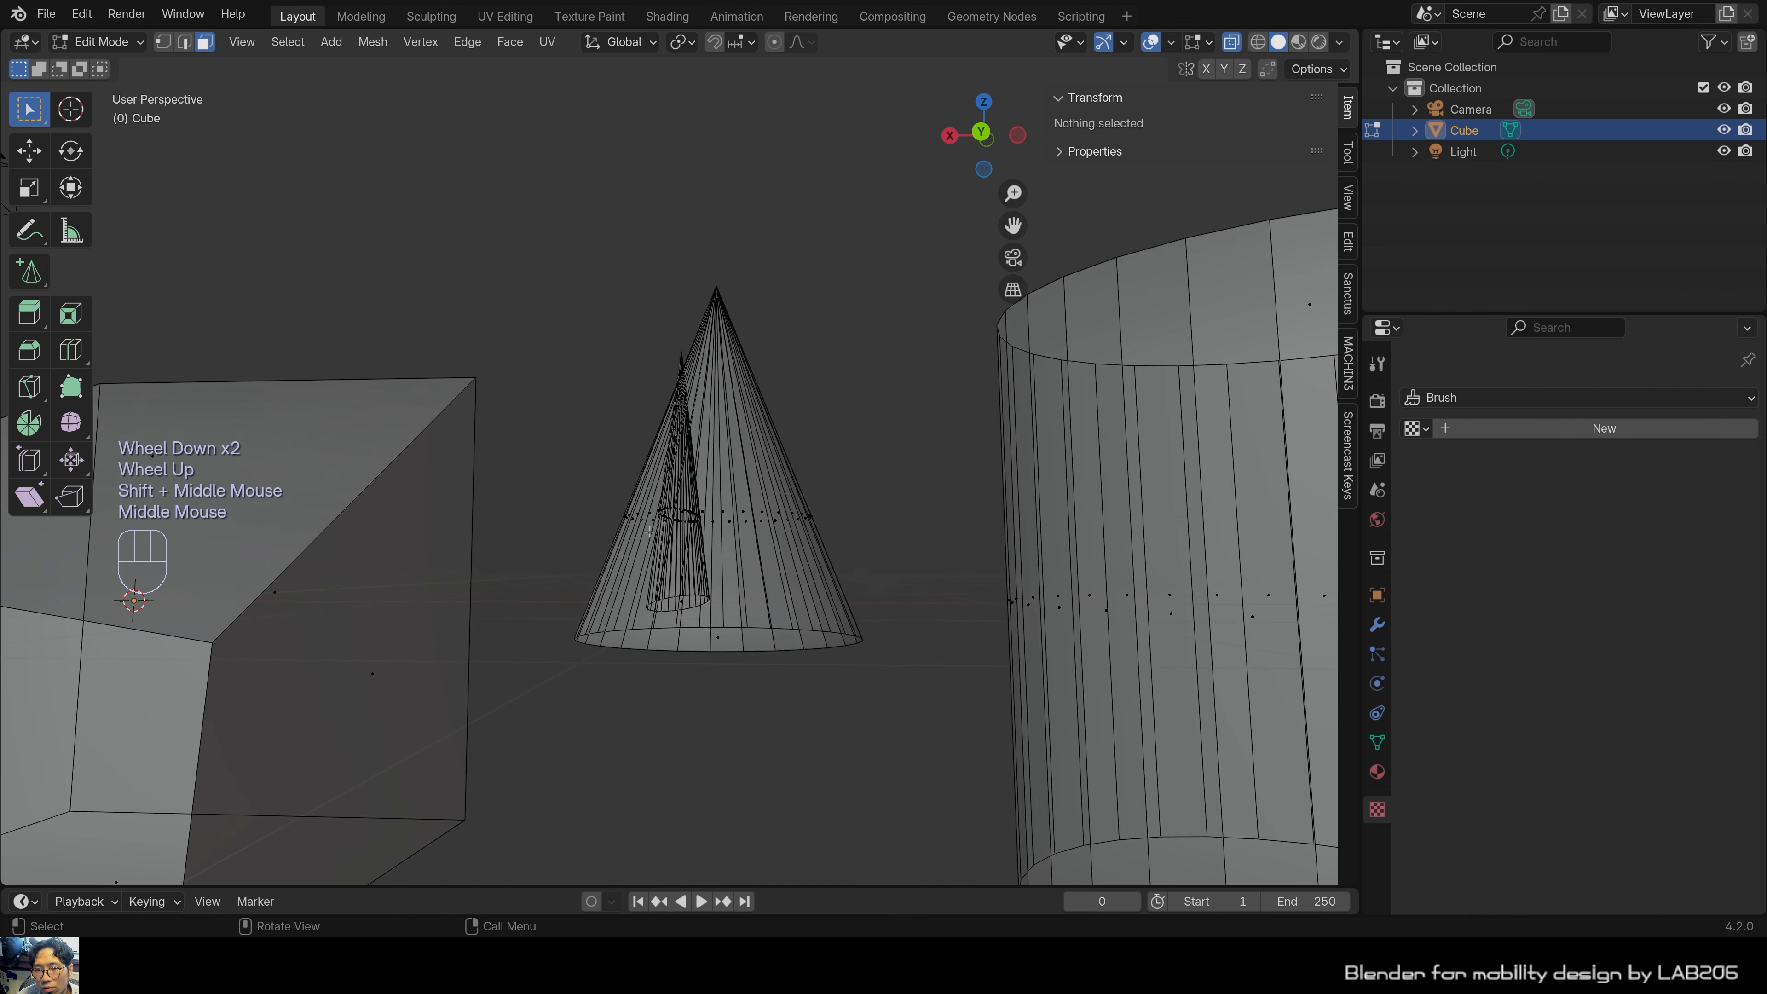
left_click_drag(526, 224, 933, 743)
scroll(822, 604, "up", 2)
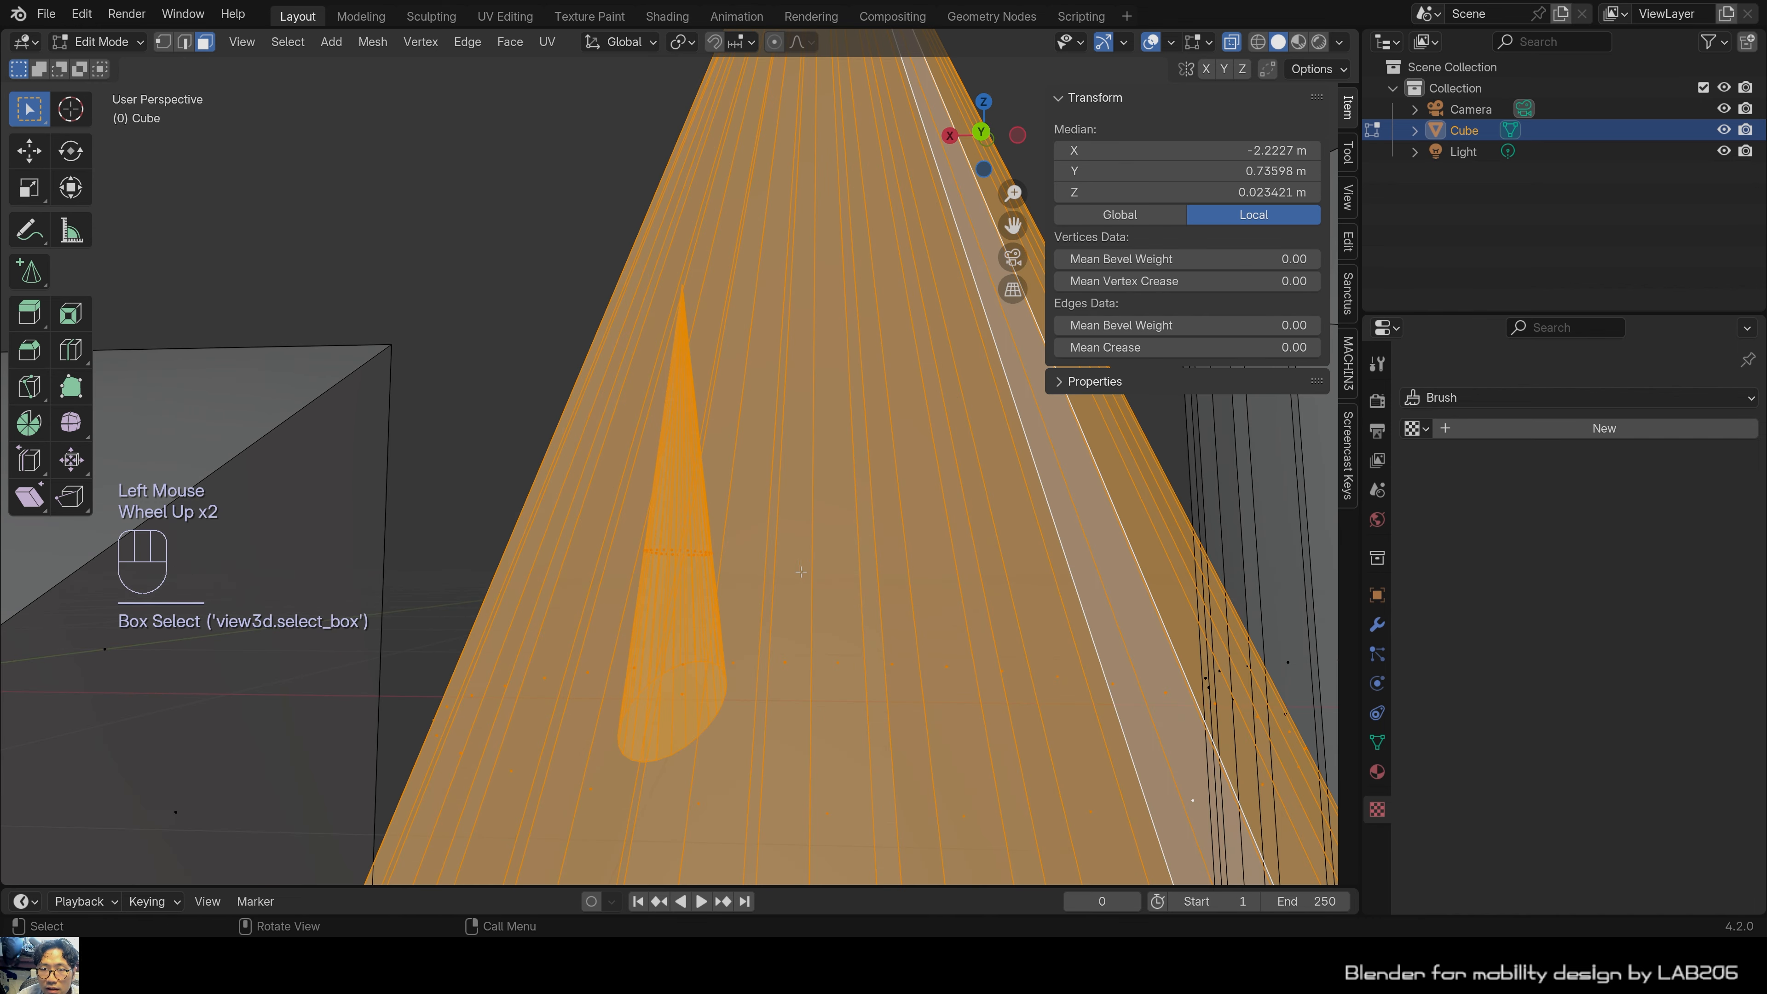
scroll(528, 517, "down", 2)
middle_click_drag(527, 518, 682, 584)
scroll(836, 567, "up", 2)
left_click(621, 496)
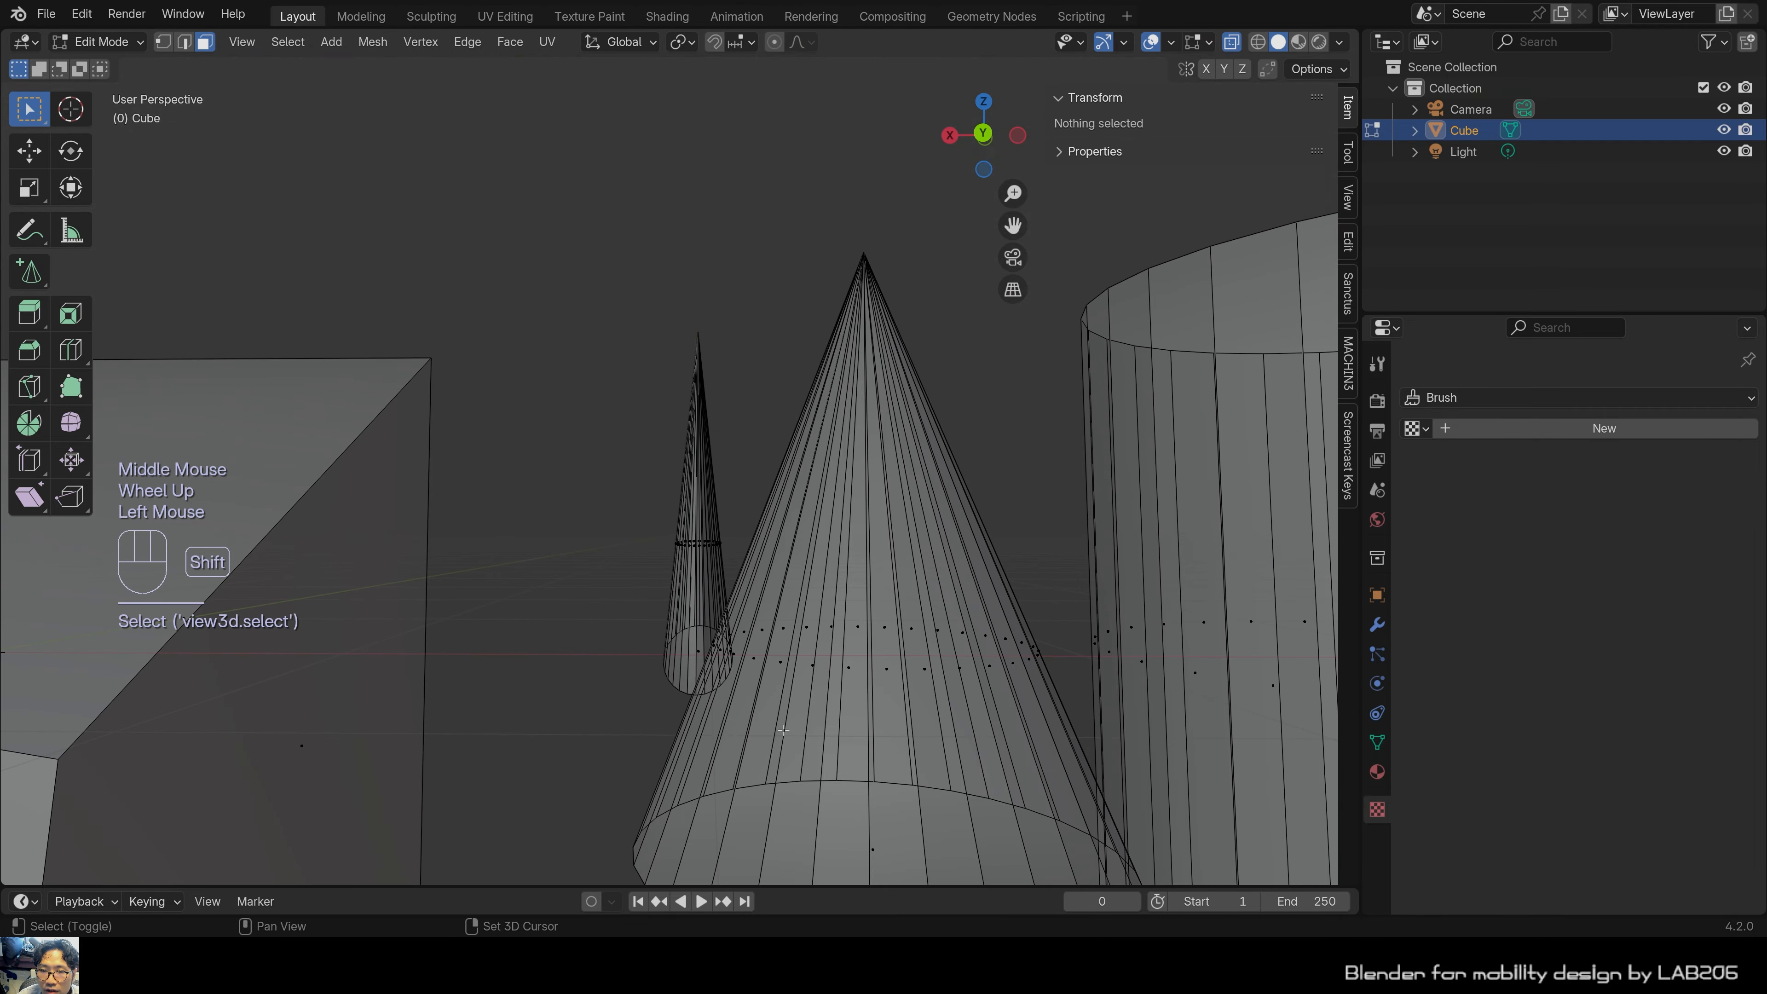
Select the wide cone's base face through its sides, and clear the selection.
middle_click_drag(621, 496, 389, 430, "shift")
left_click(627, 682)
left_click(615, 716)
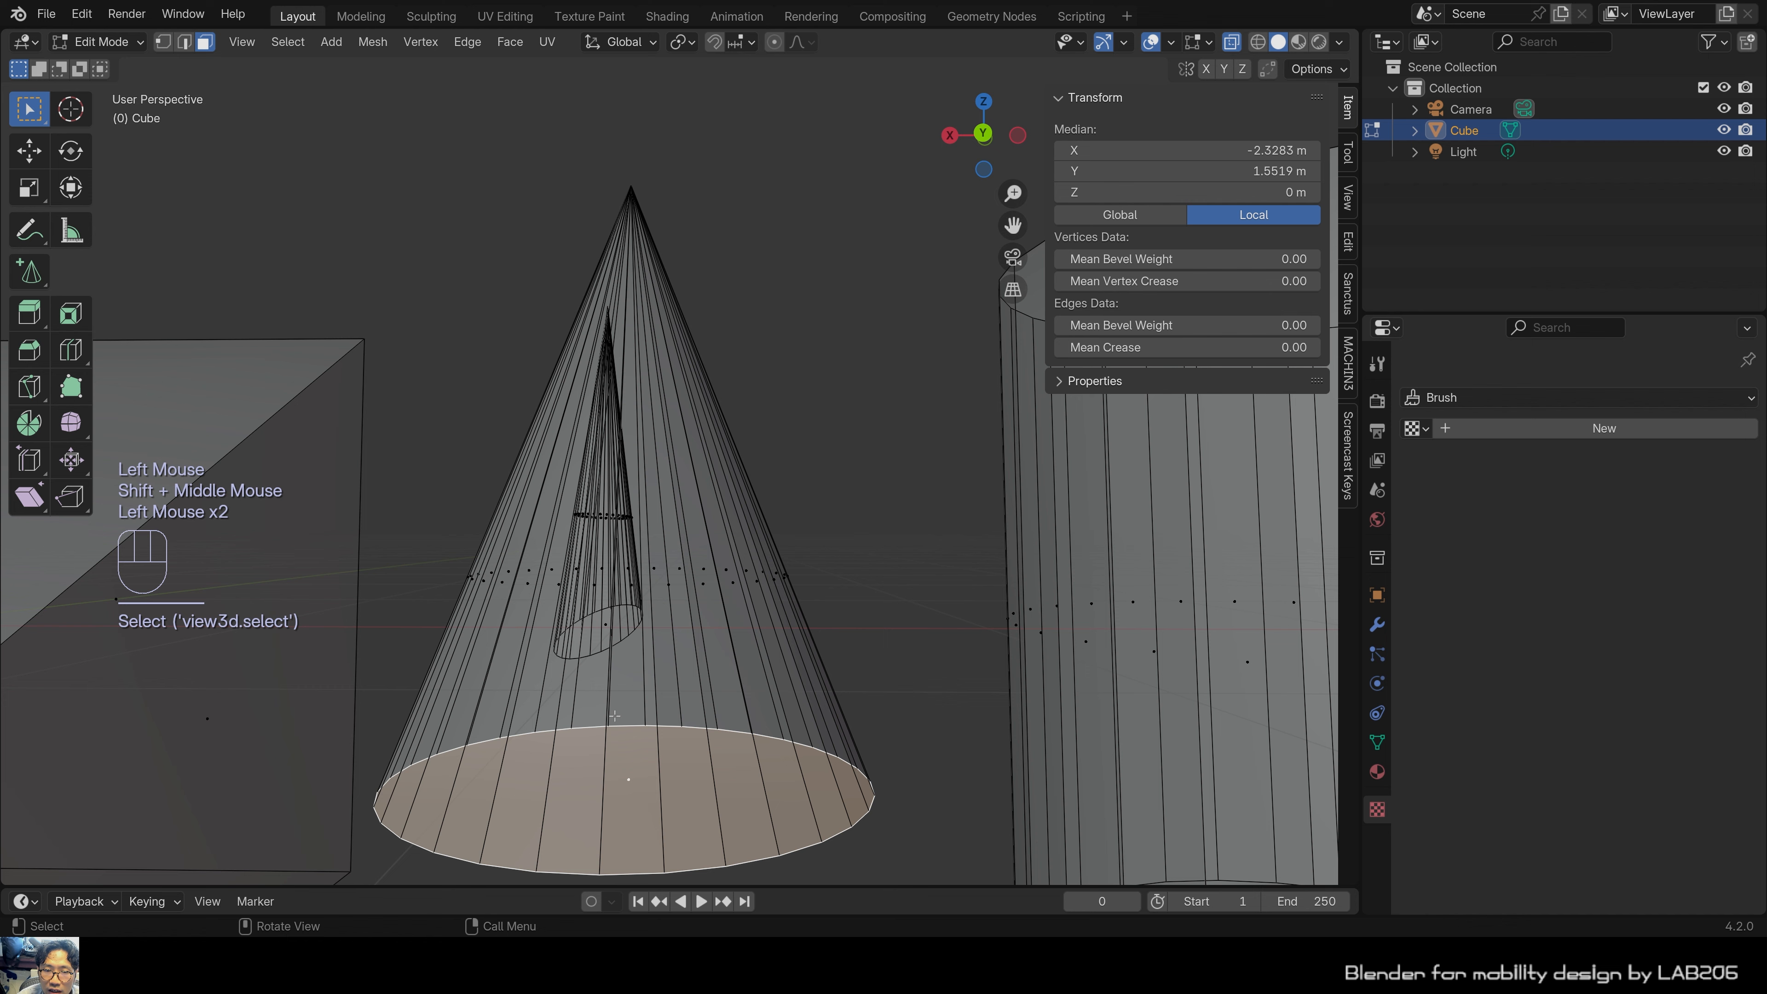
left_click(448, 470)
scroll(443, 586, "up", 2)
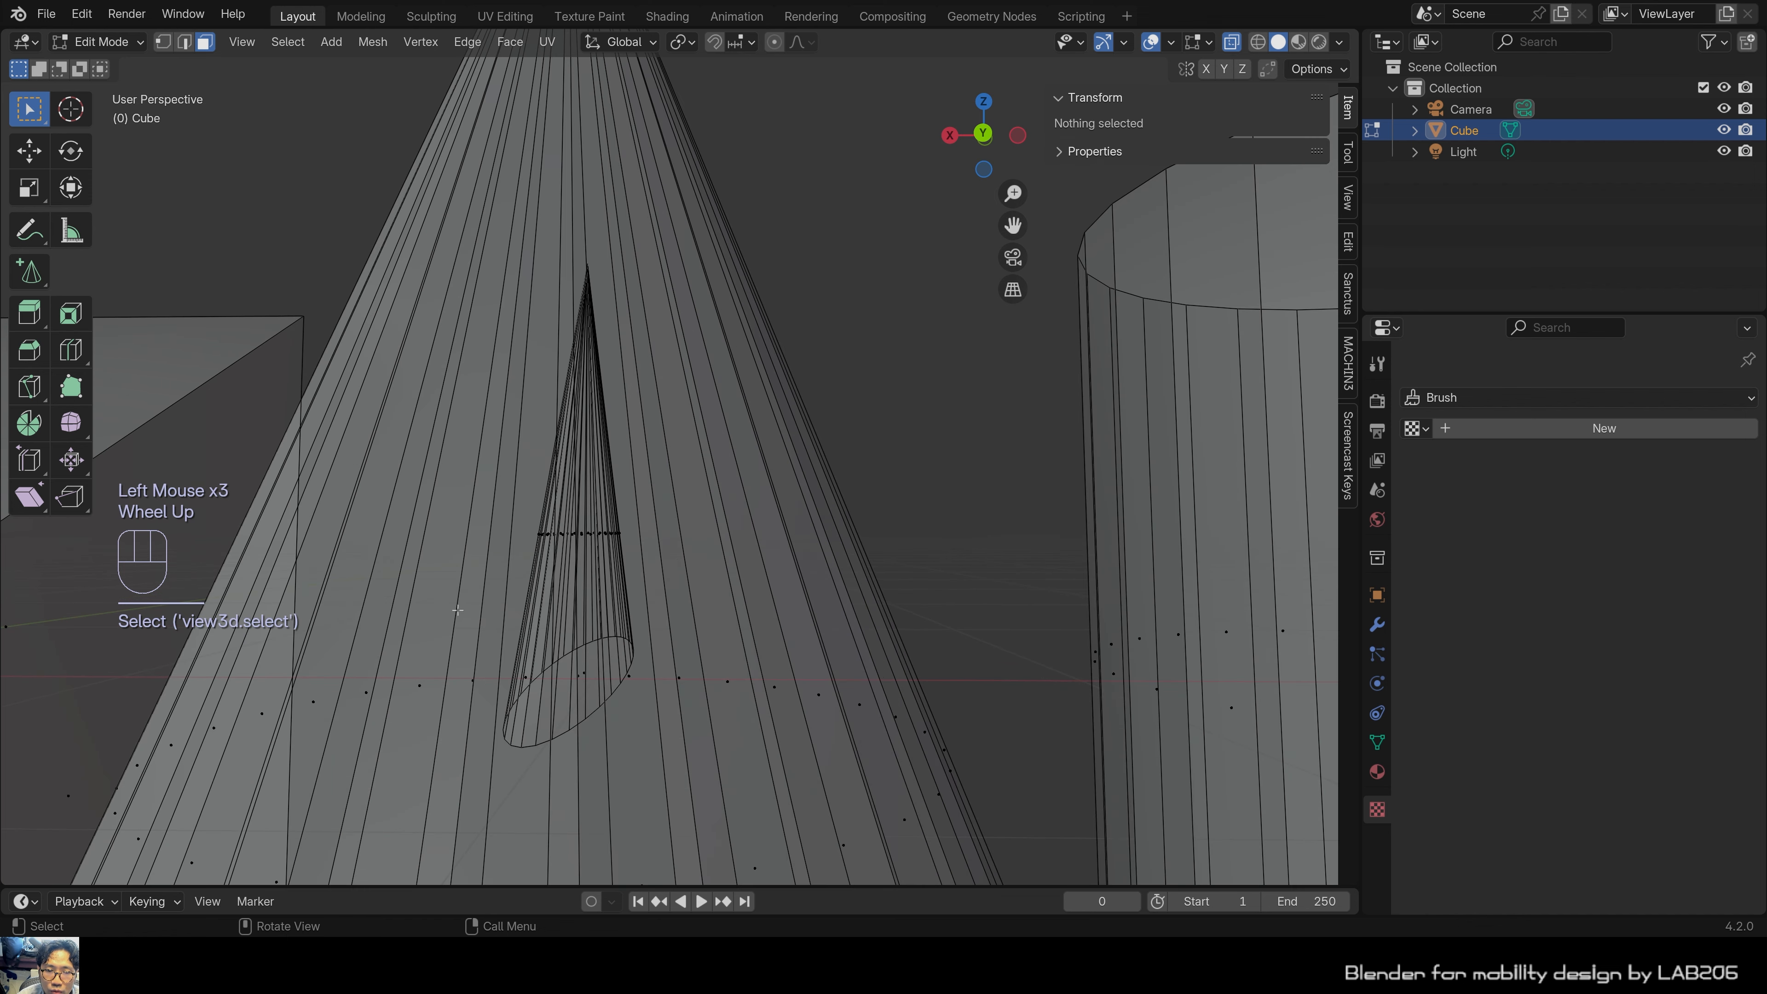
Pick single side faces of the wide cone by their centre dots, and deselect everything.
middle_click_drag(458, 614, 482, 585, "shift")
left_click(392, 654)
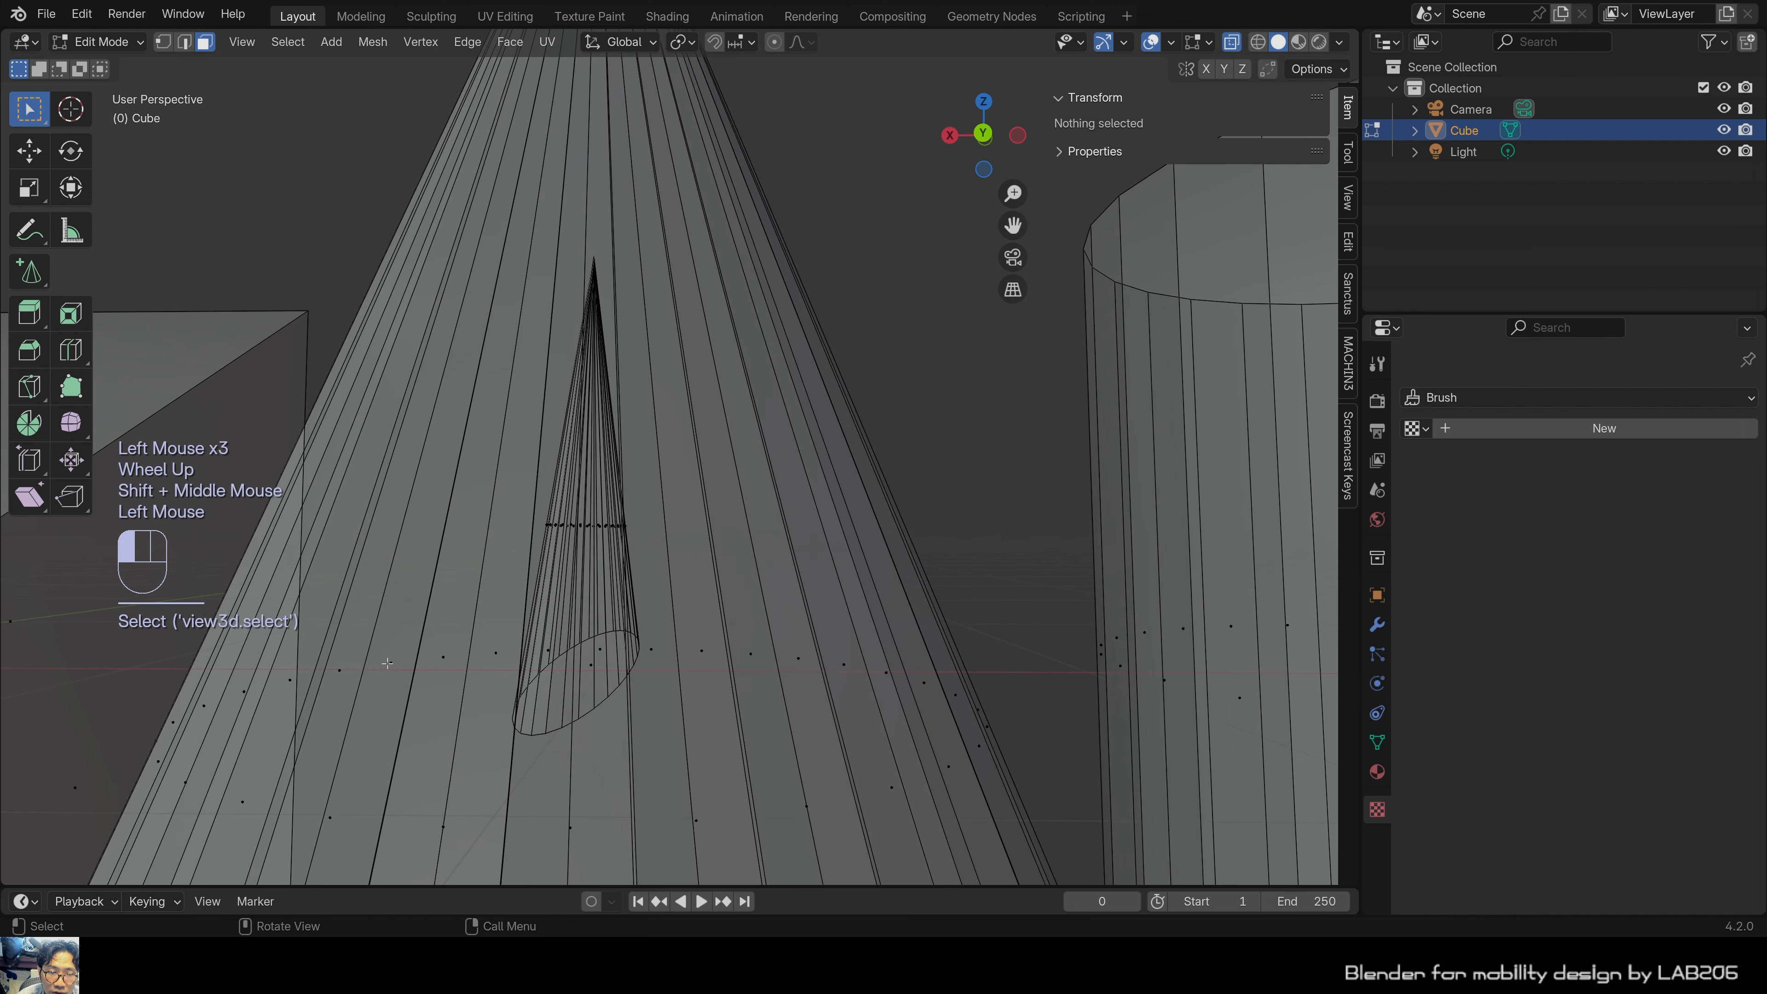
left_click(445, 652)
left_click(496, 646)
scroll(496, 646, "down", 2)
scroll(521, 661, "up", 2)
left_click(783, 734)
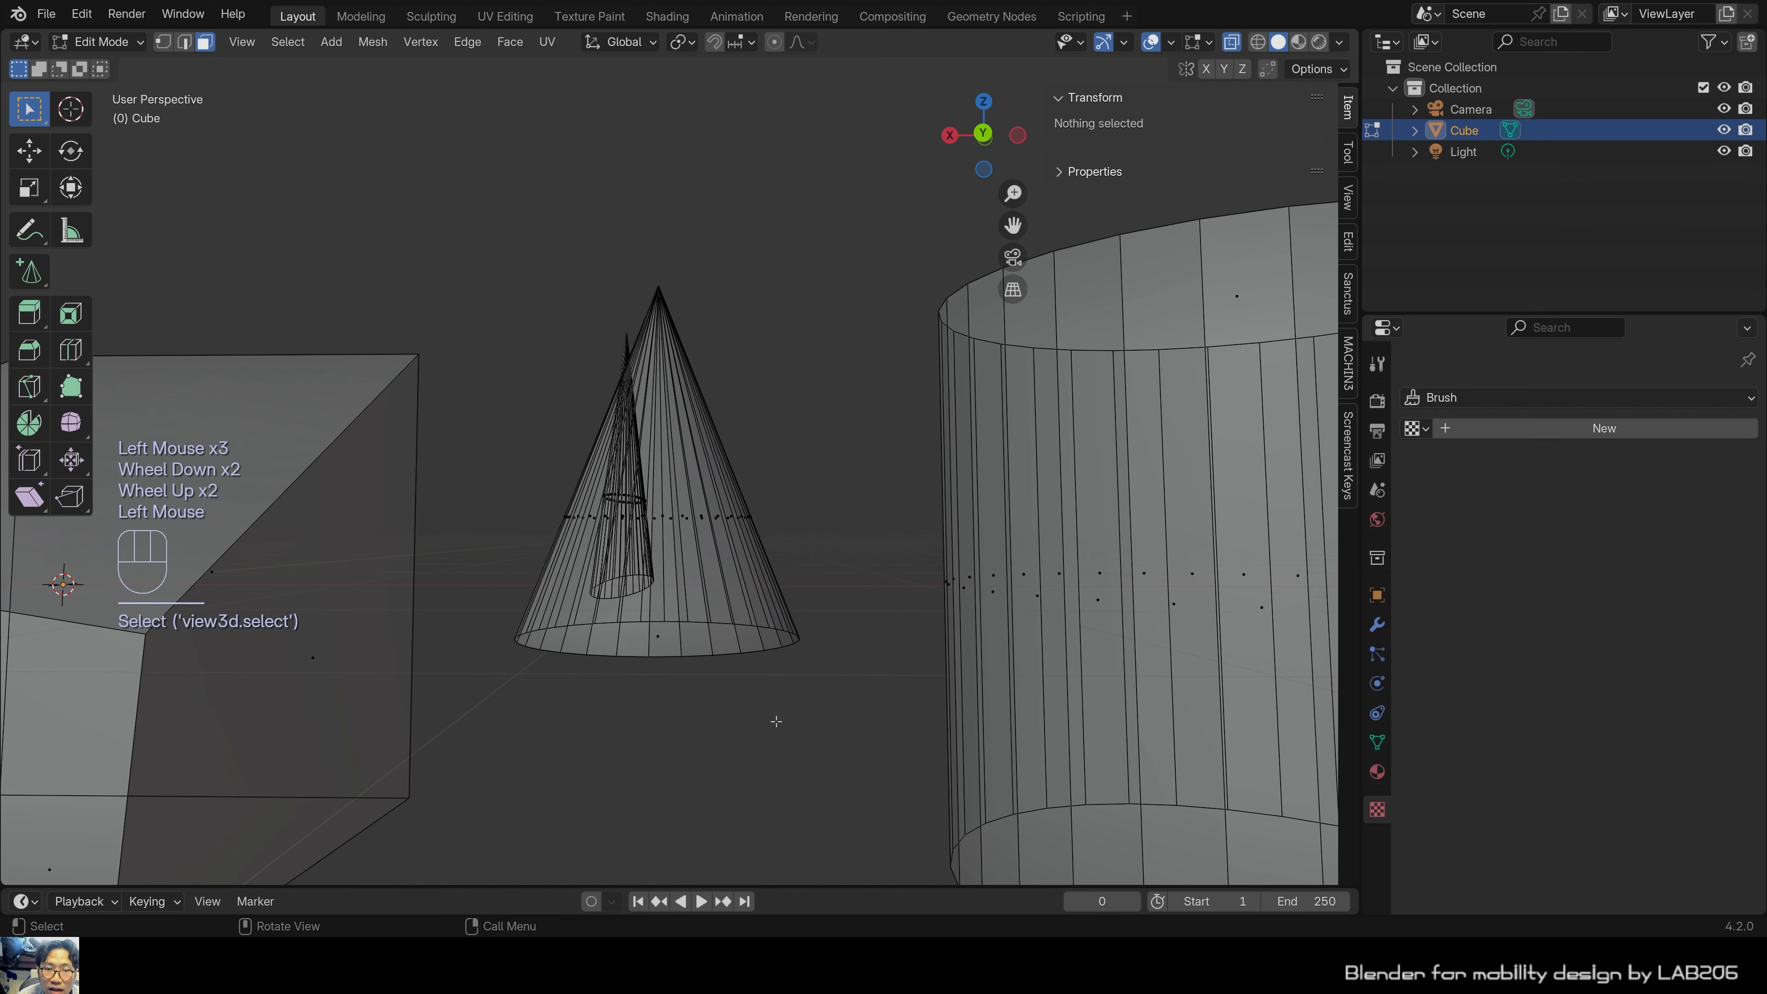
Pick side edges of the wide cone in edge selection, and try picking its apex in vertex selection.
middle_click_drag(773, 721, 760, 692)
key("2")
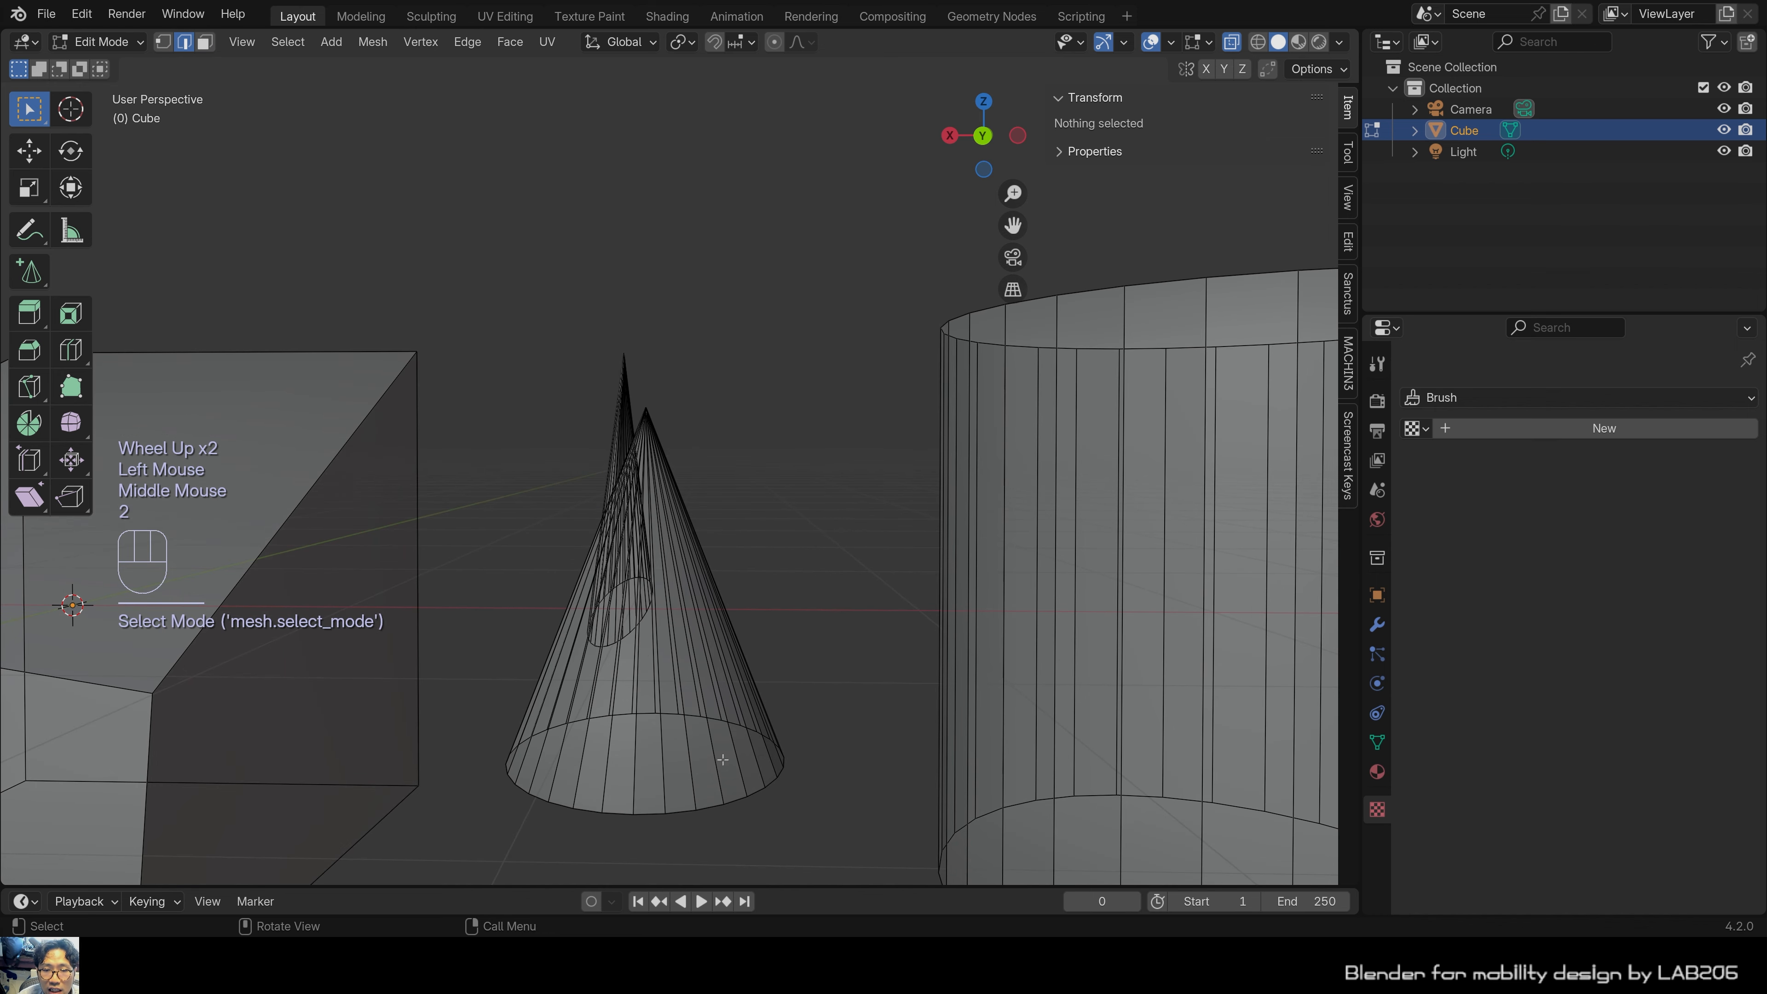
middle_click_drag(722, 759, 844, 623, "shift")
left_click(784, 615)
left_click(810, 614)
left_click(833, 612)
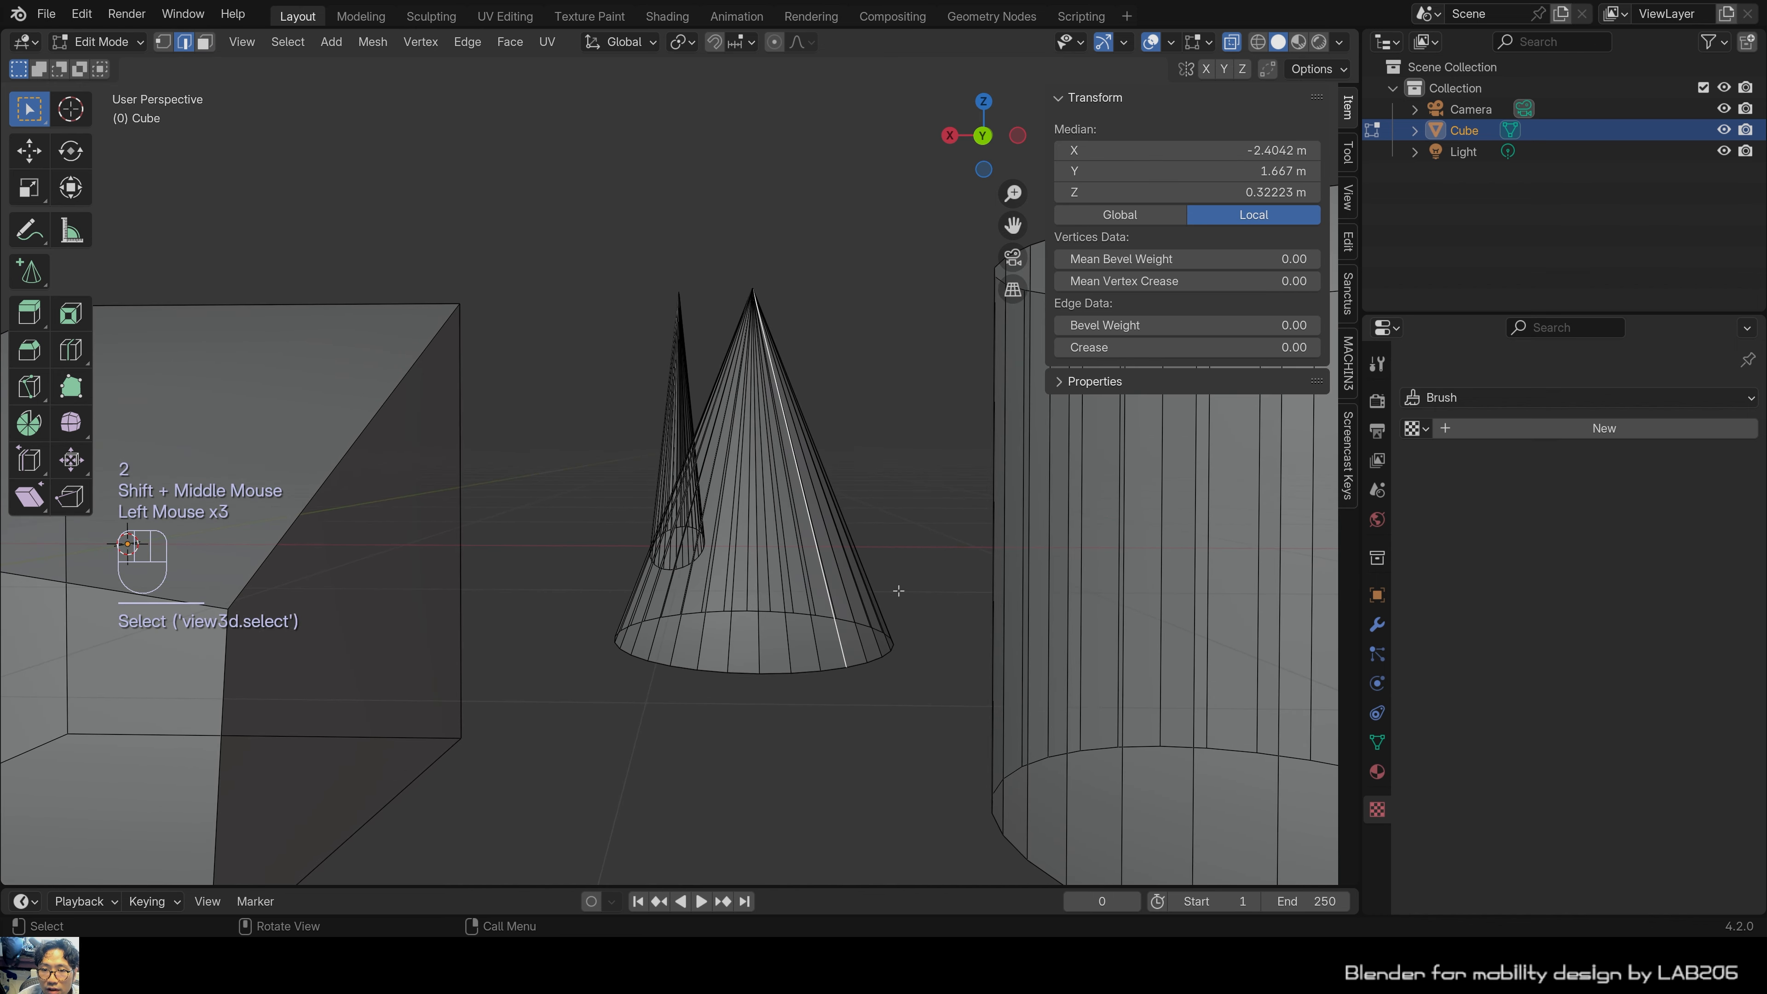
left_click(918, 563)
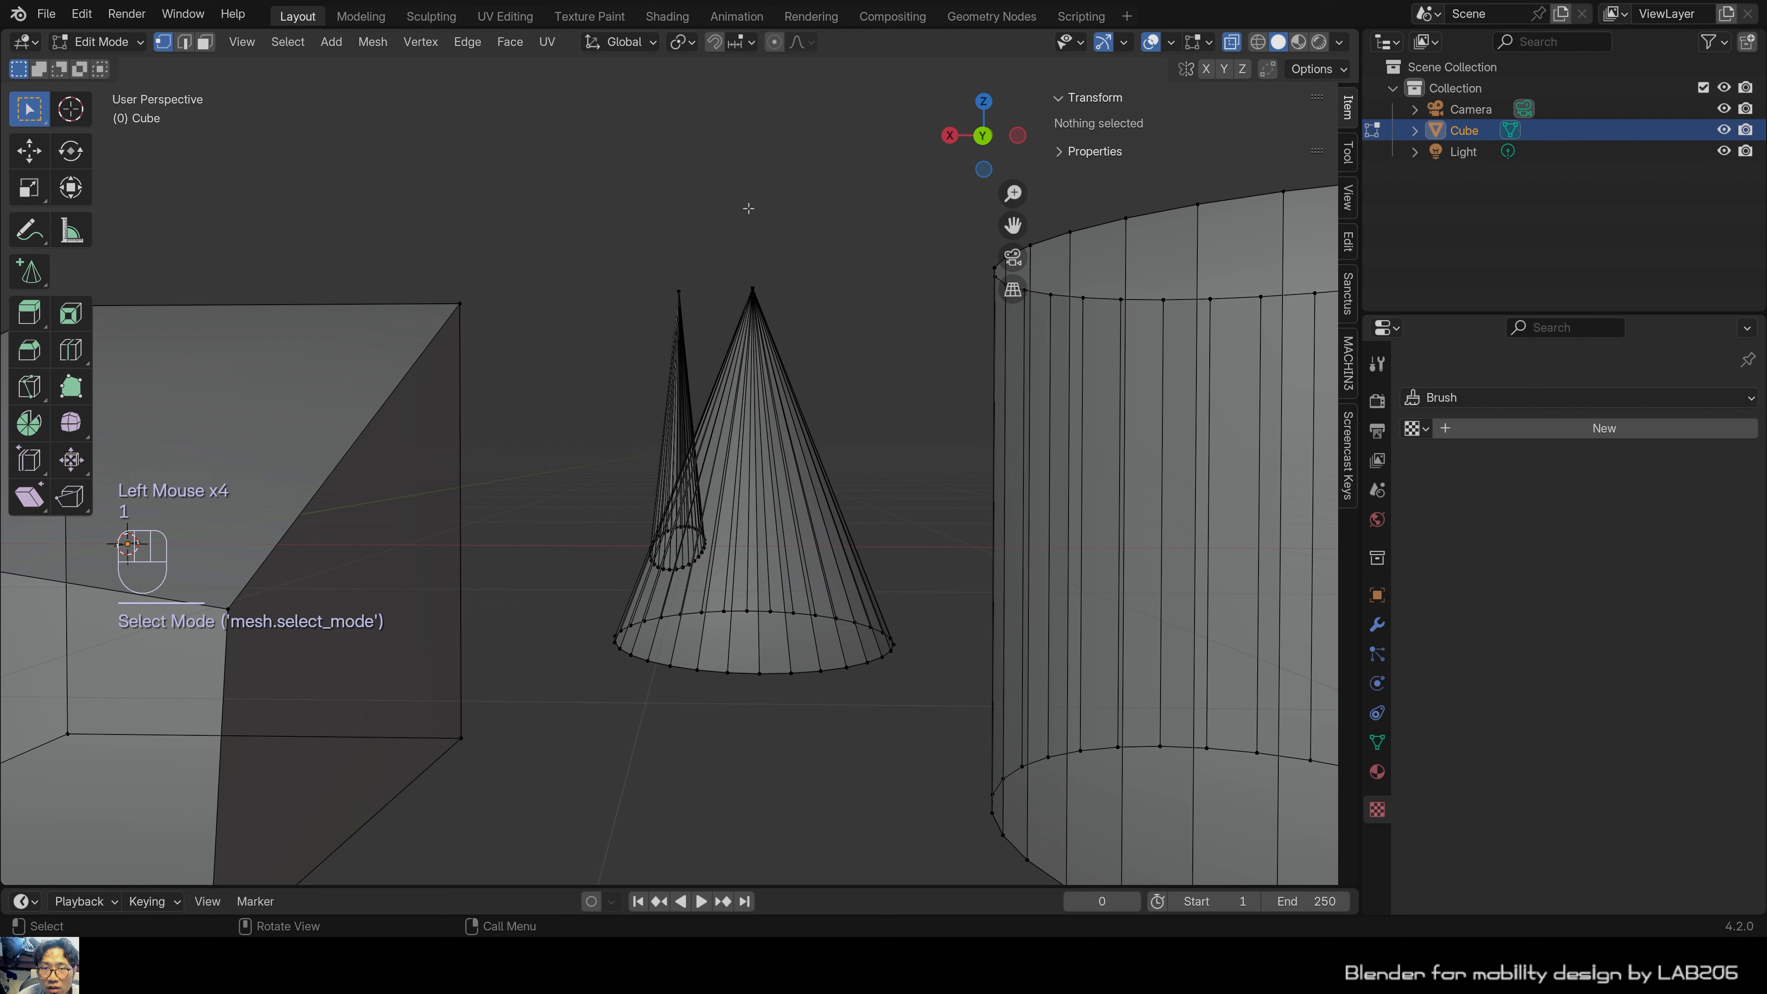
left_click(772, 334)
left_click(836, 363)
Delete all faces of both cones using face selection mode.
key("3")
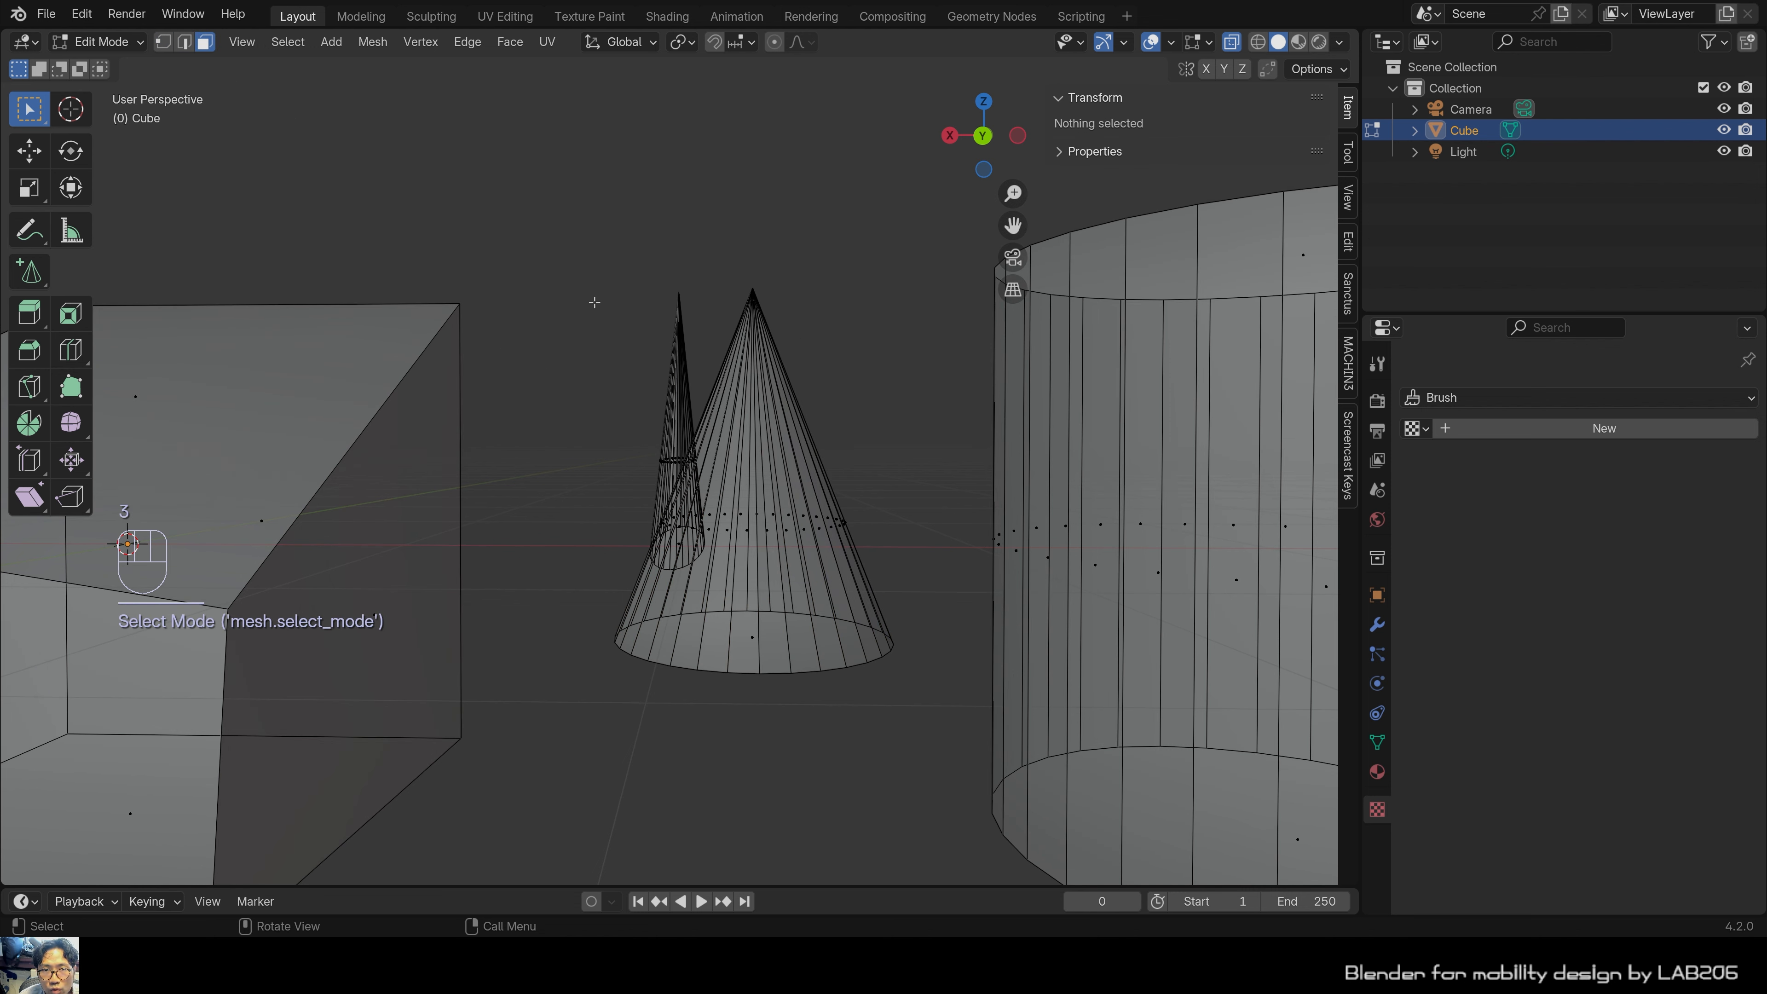
left_click_drag(594, 302, 935, 766)
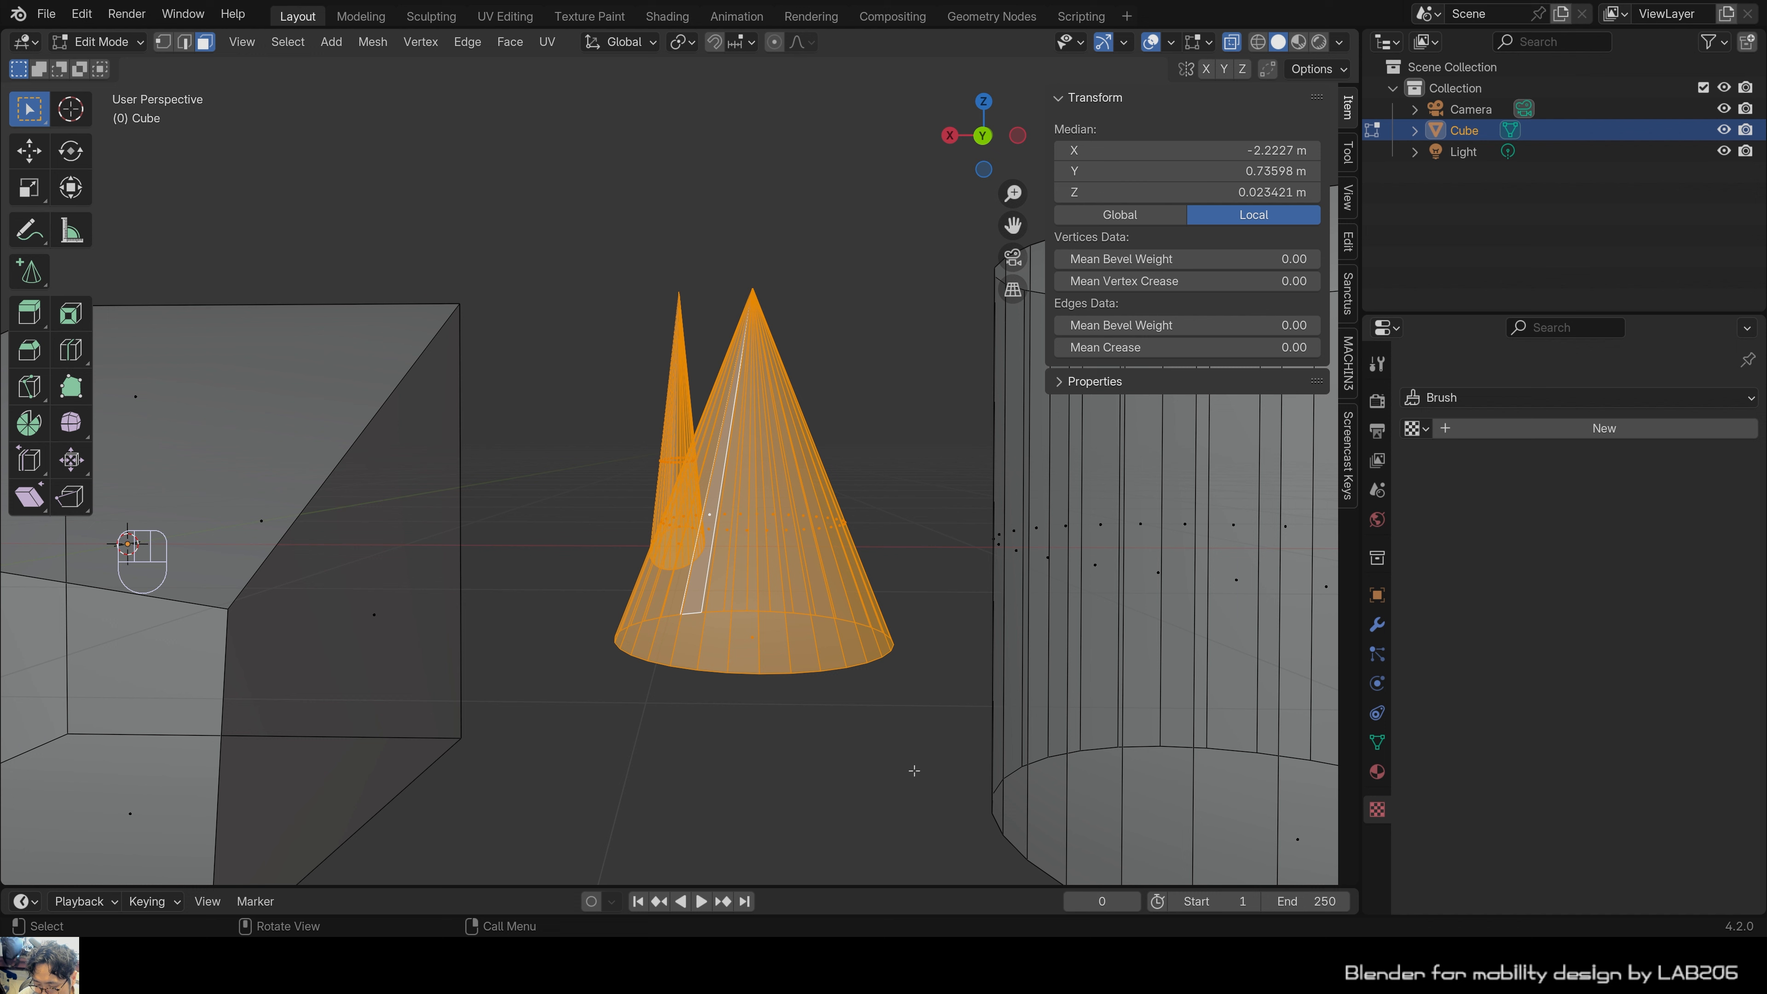
key("Delete")
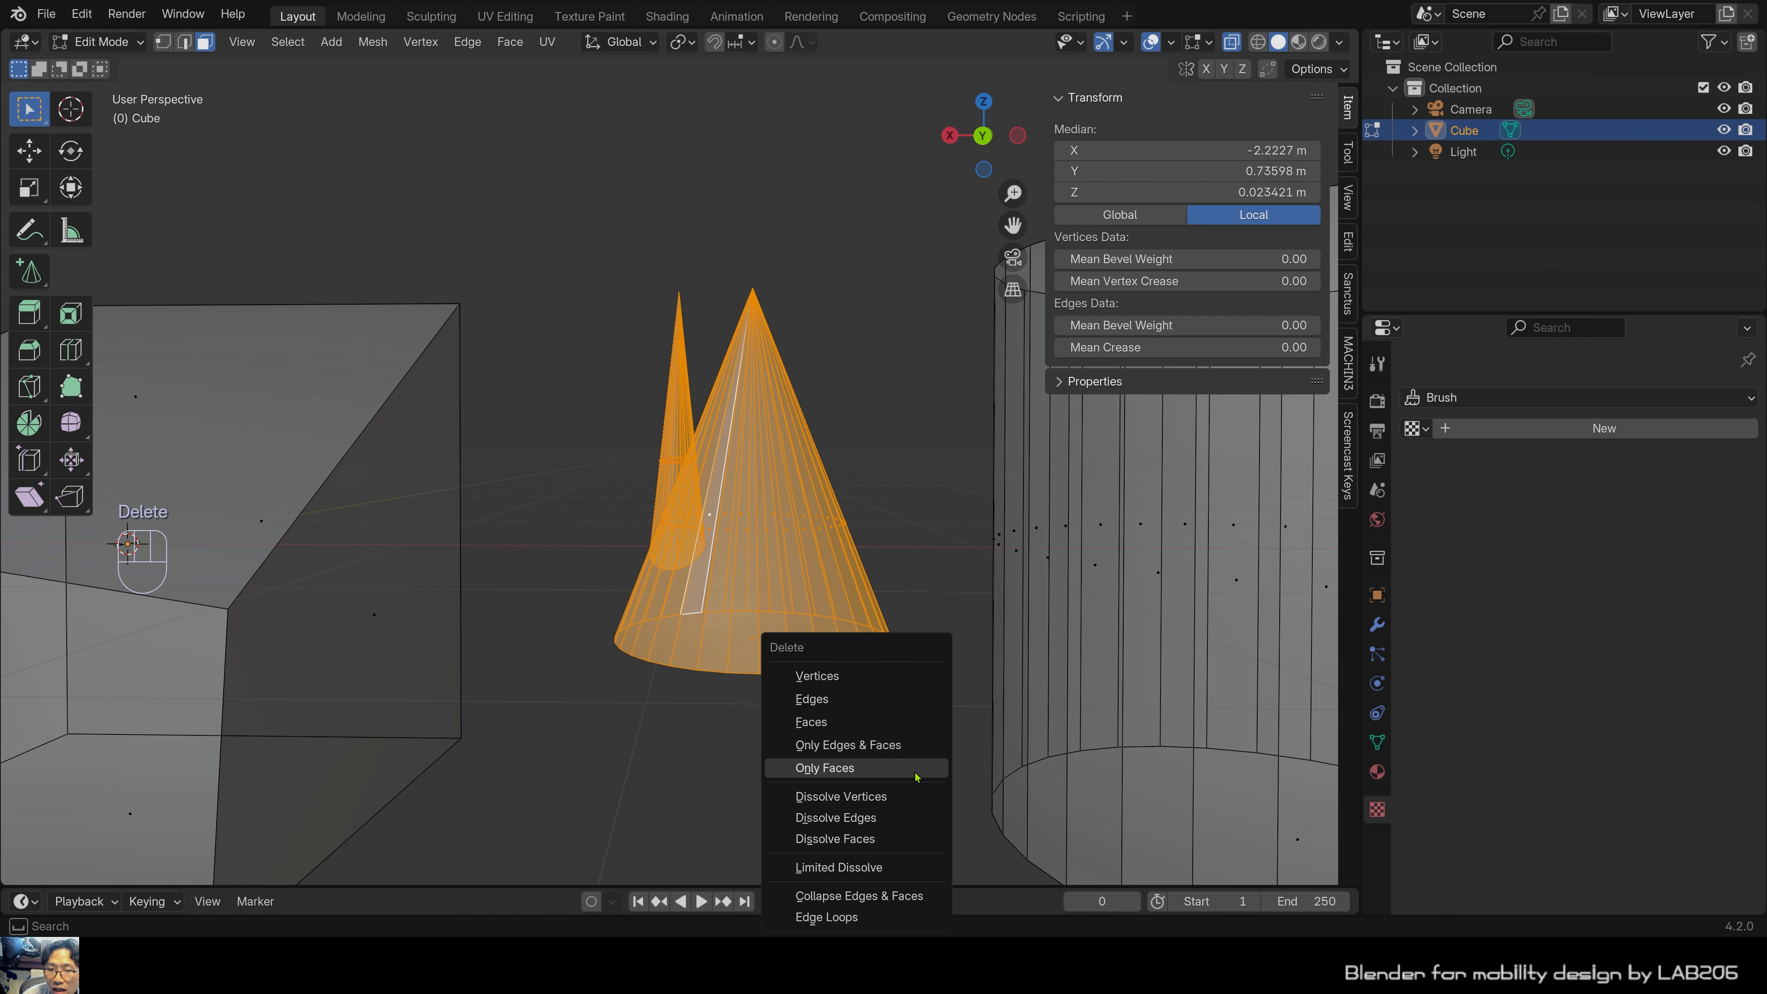
key("Escape")
key("x")
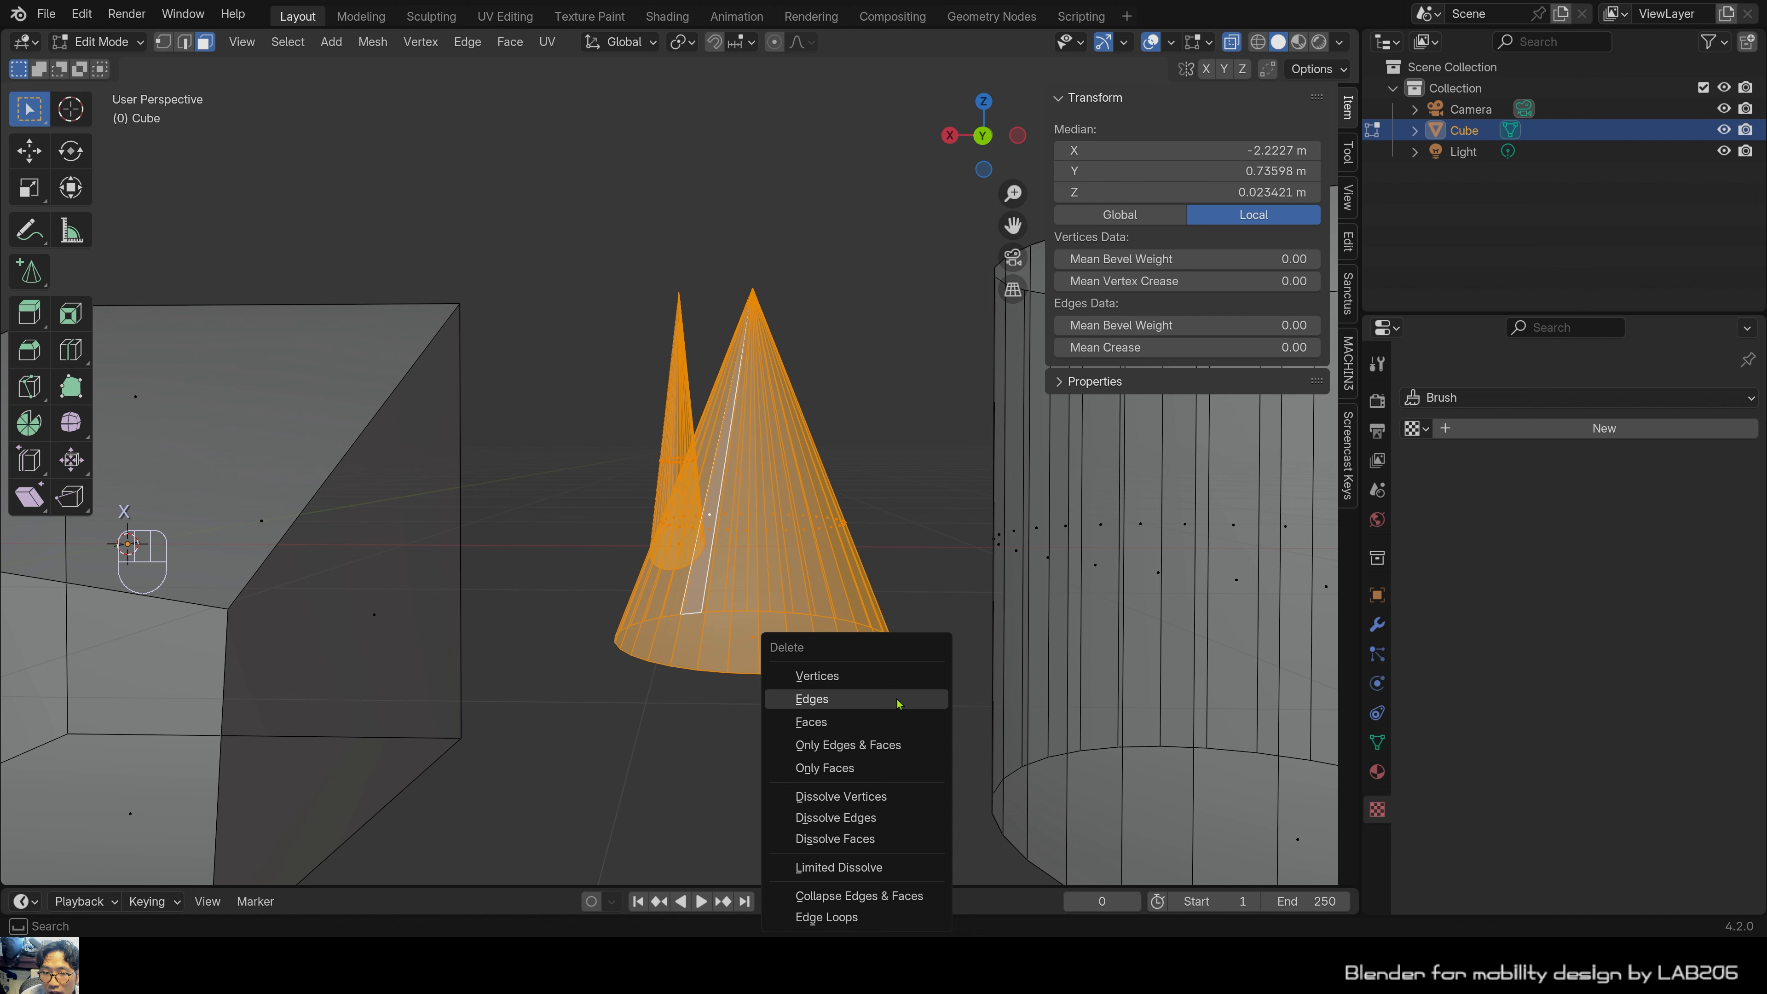
left_click(881, 723)
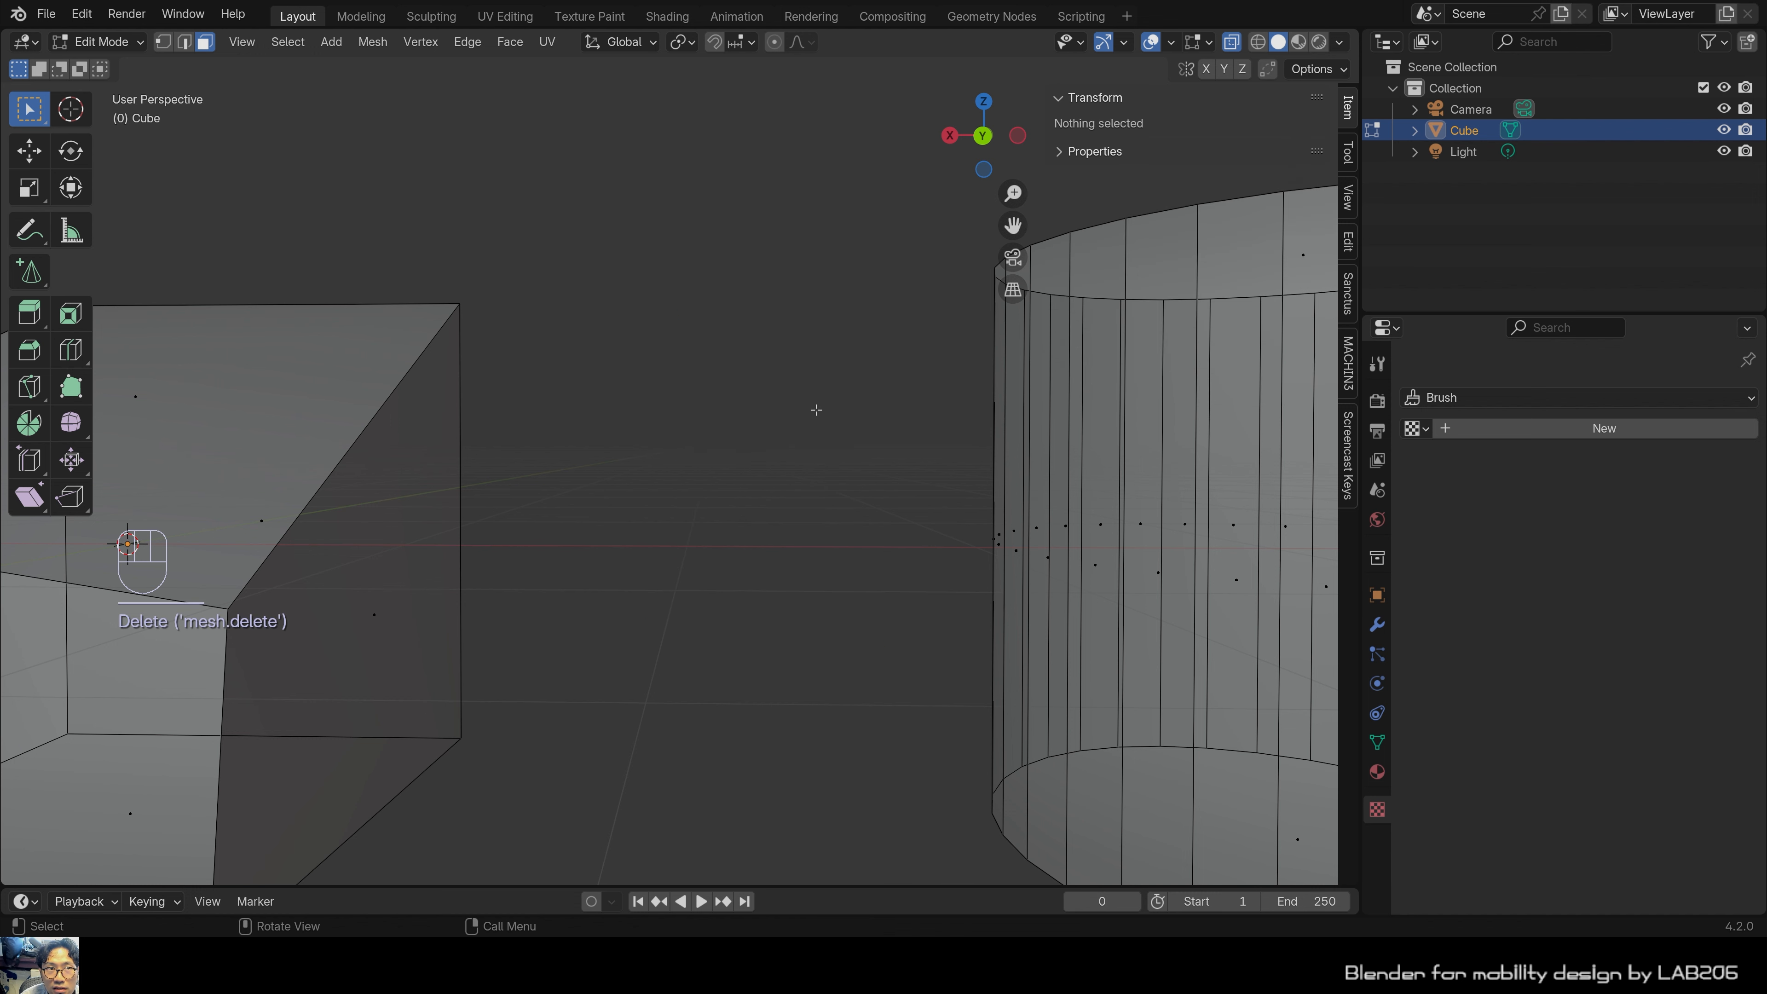
Box-select the whole cylinder and delete its faces.
scroll(746, 494, "down", 4)
middle_click_drag(745, 493, 697, 548)
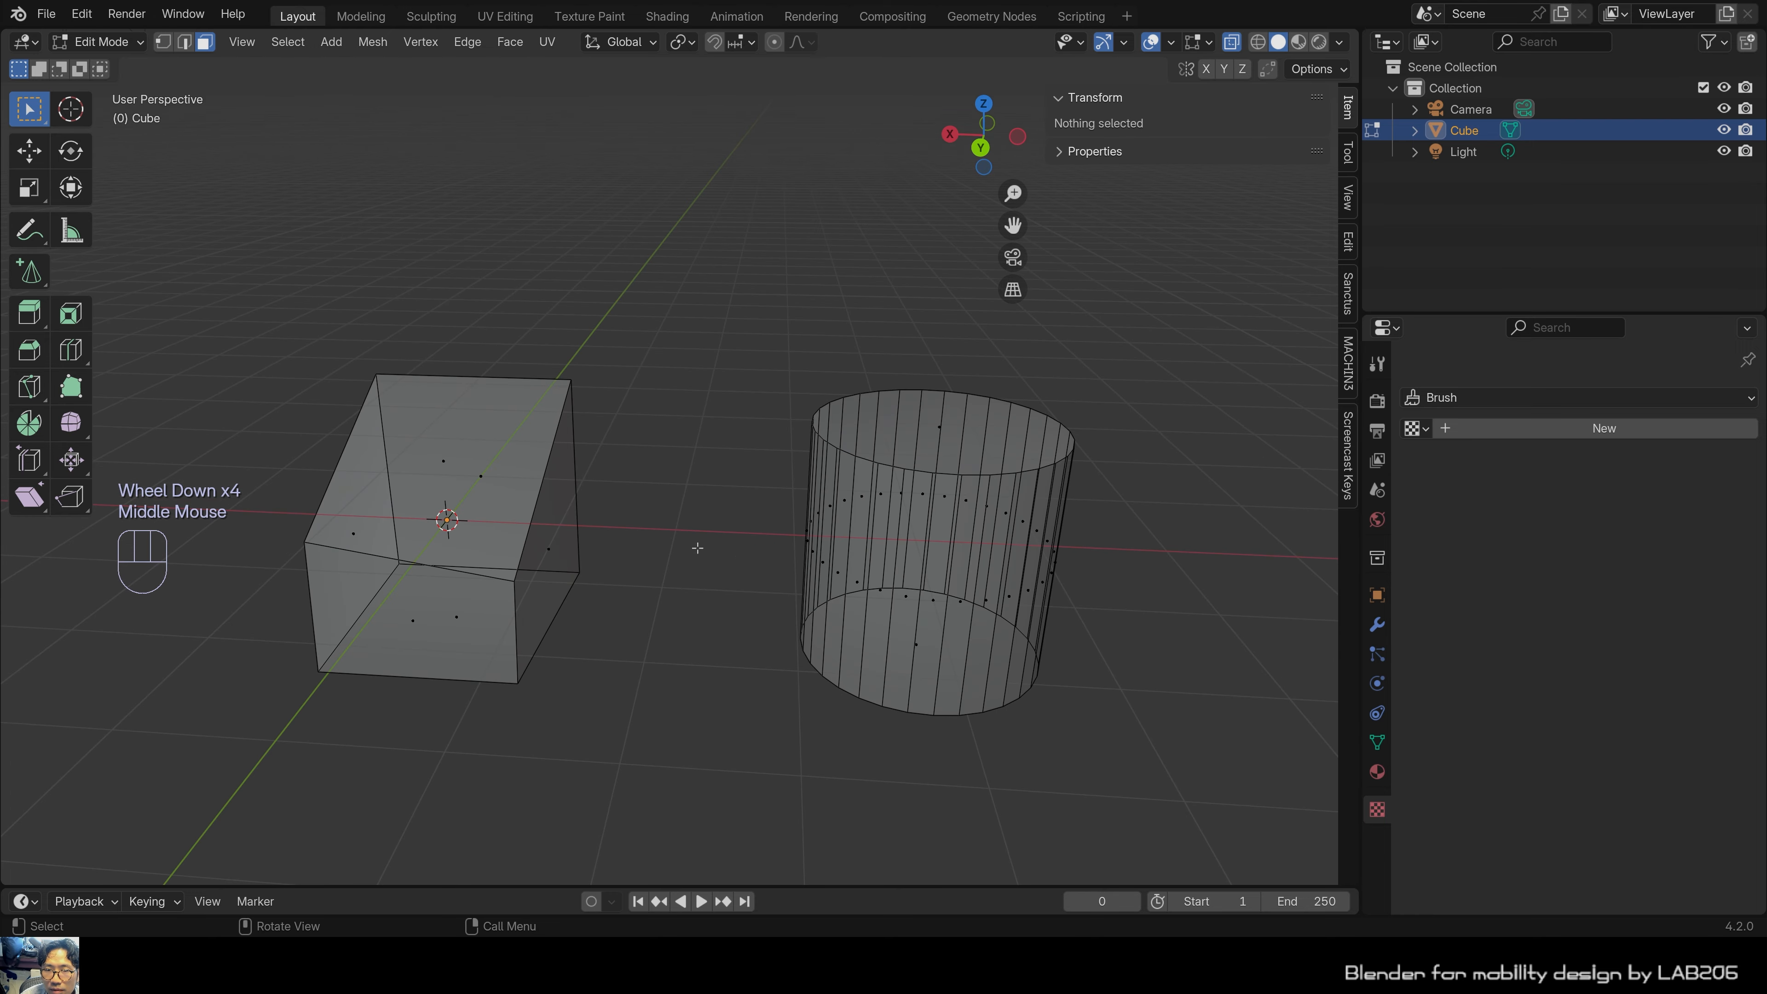
left_click_drag(701, 276, 1212, 807)
scroll(1221, 771, "up", 2)
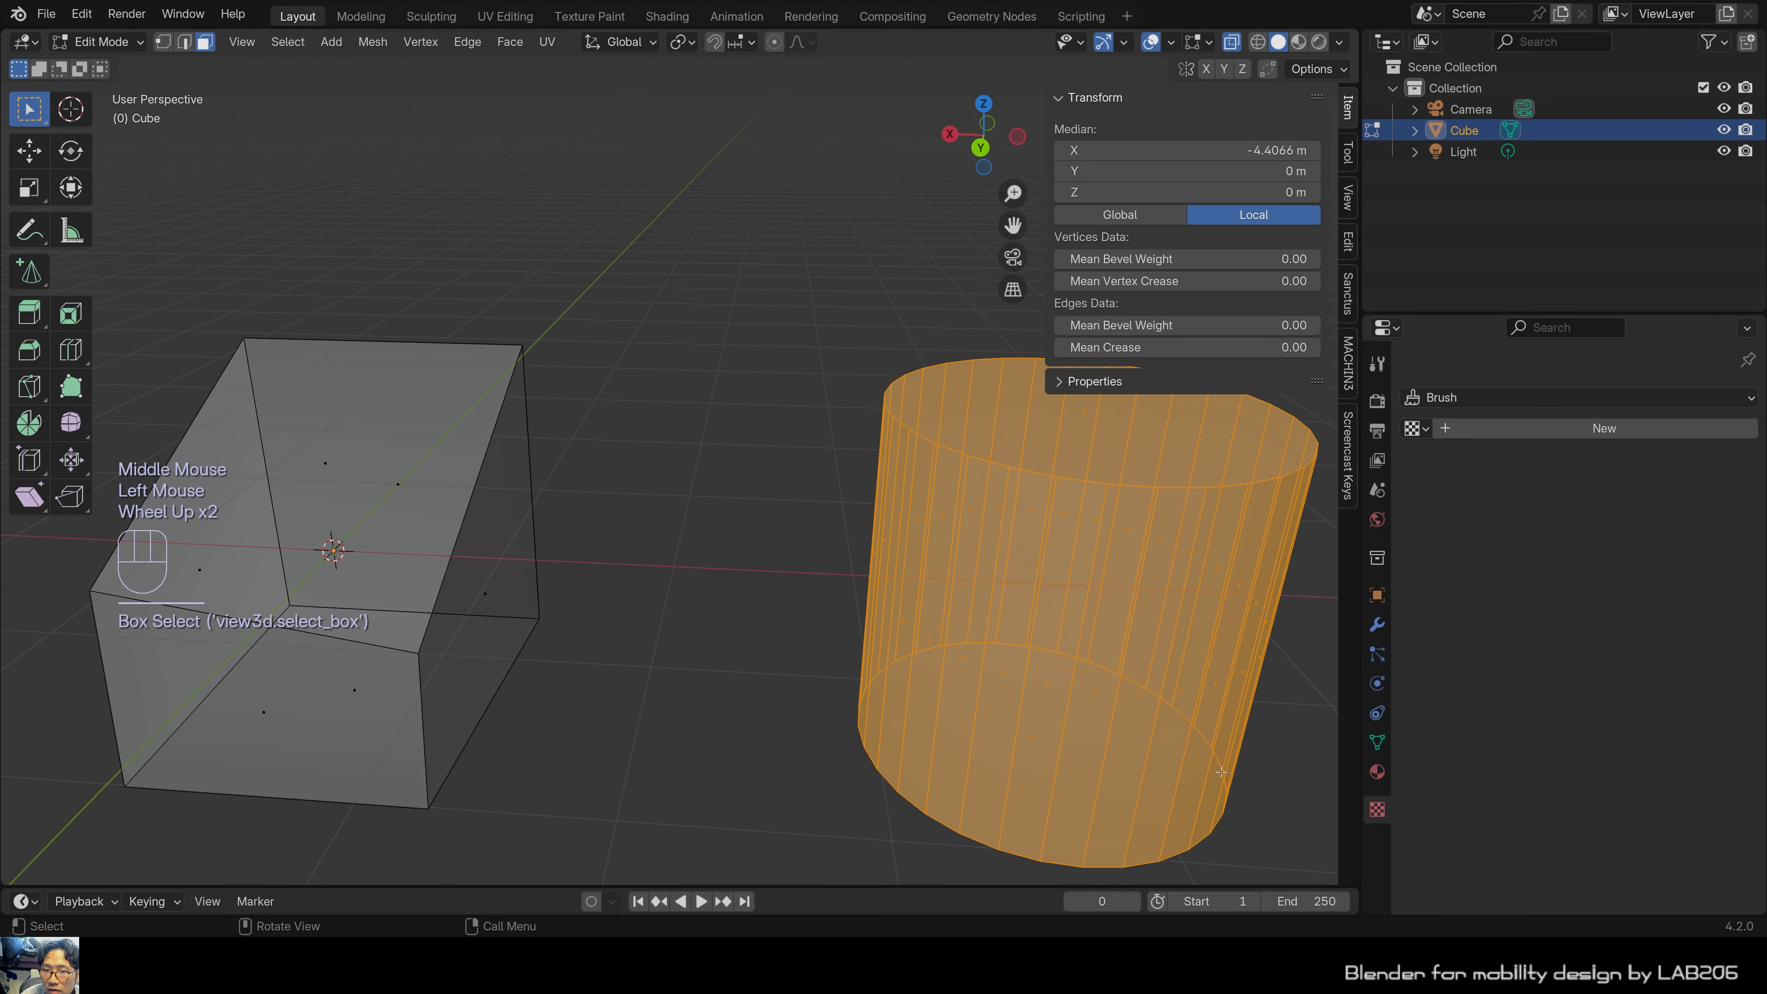
middle_click_drag(1221, 771, 950, 694, "shift")
key("x")
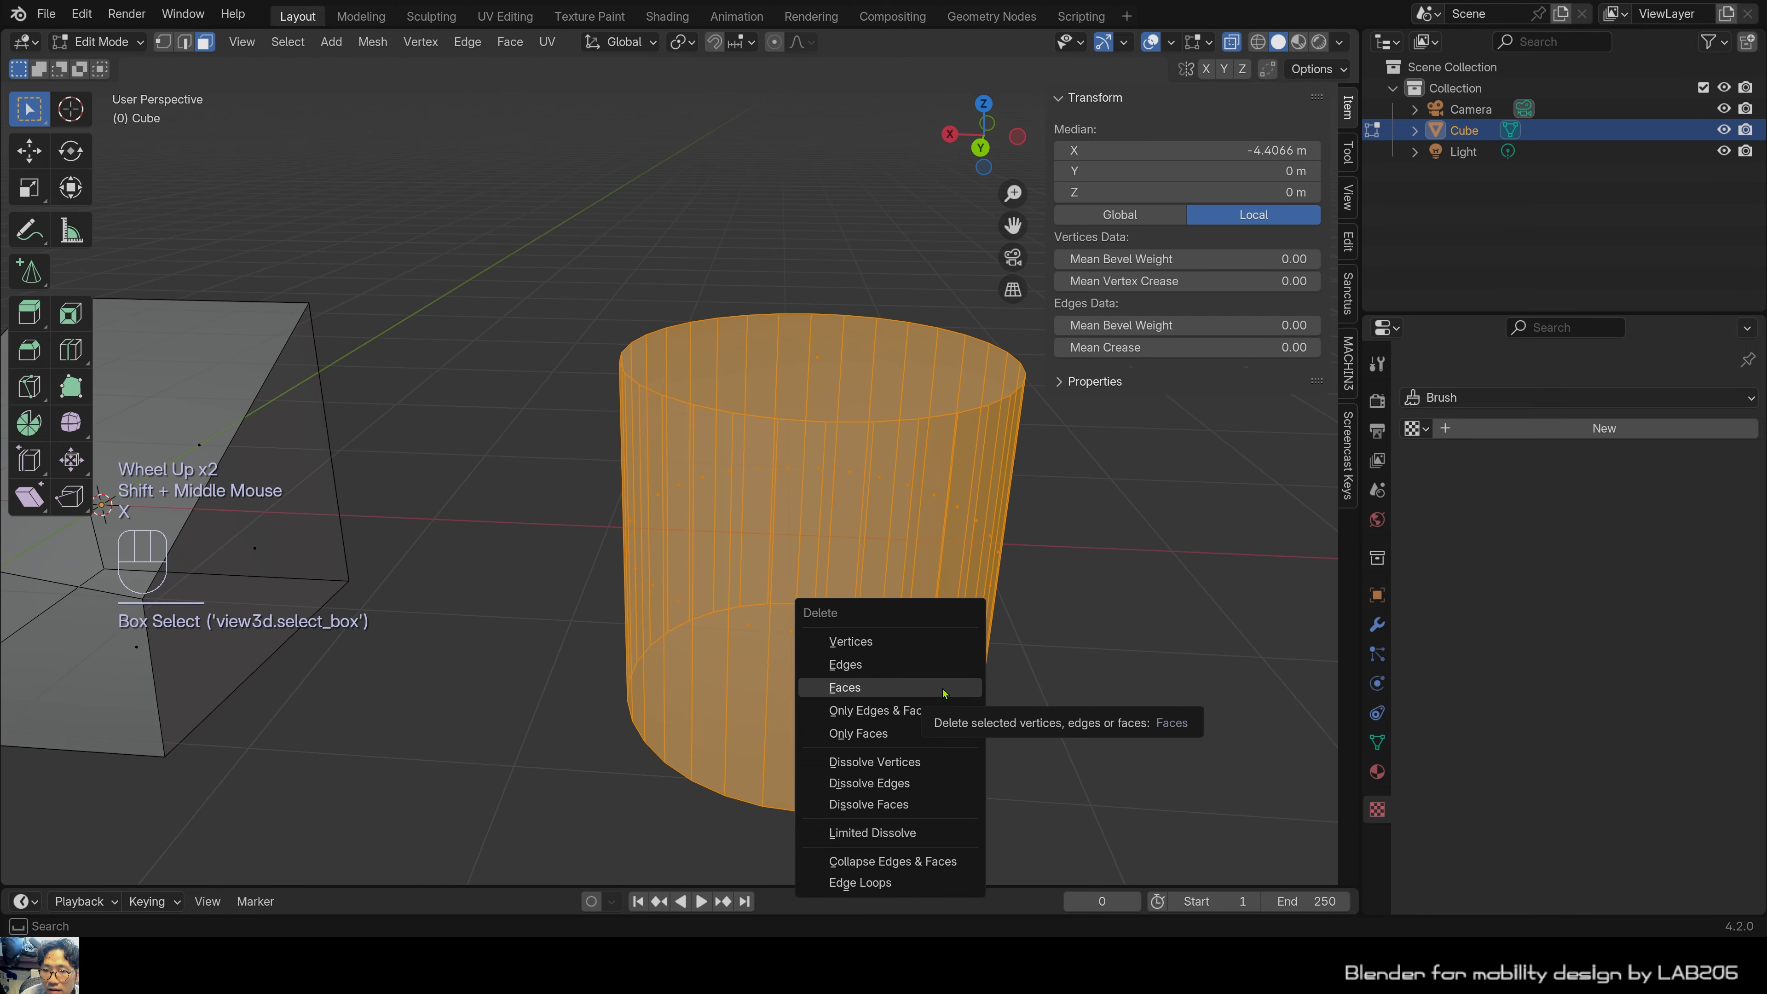
left_click(934, 688)
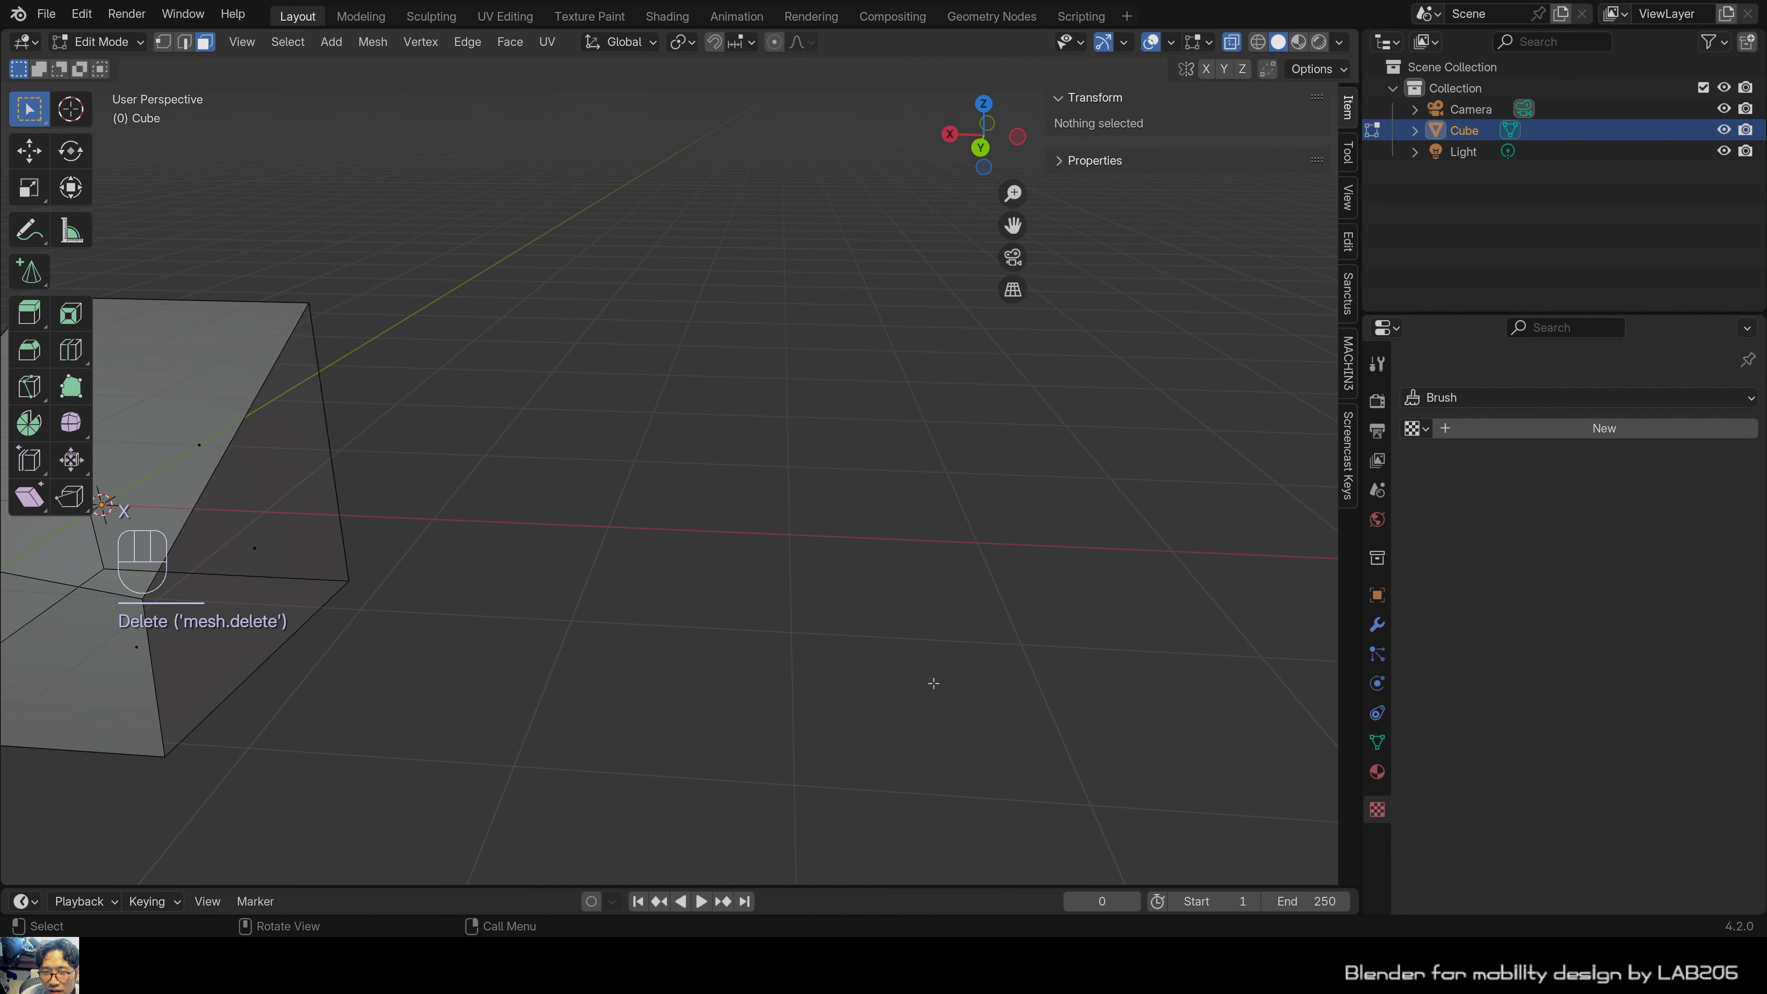
Undo the cylinder's deletion and leave nothing selected.
scroll(933, 683, "down", 2)
key("ctrl+z")
key("ctrl+z")
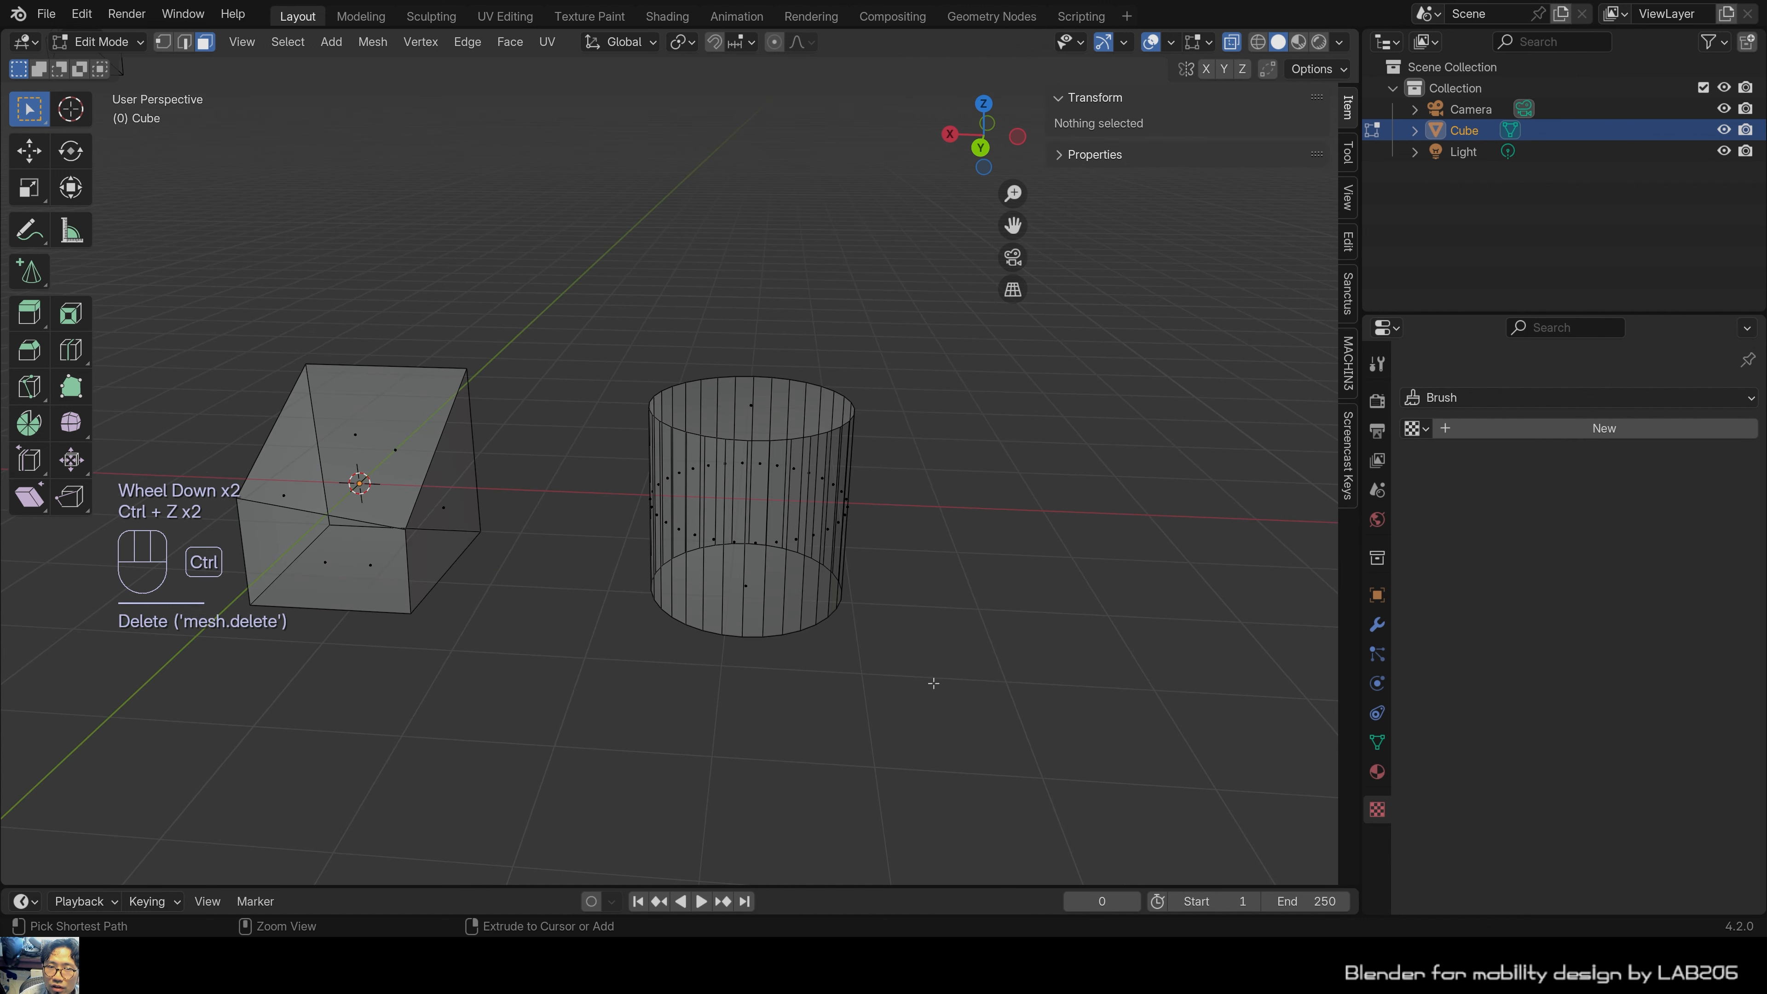
left_click(862, 689)
scroll(862, 690, "up", 2)
middle_click_drag(861, 690, 966, 721, "shift")
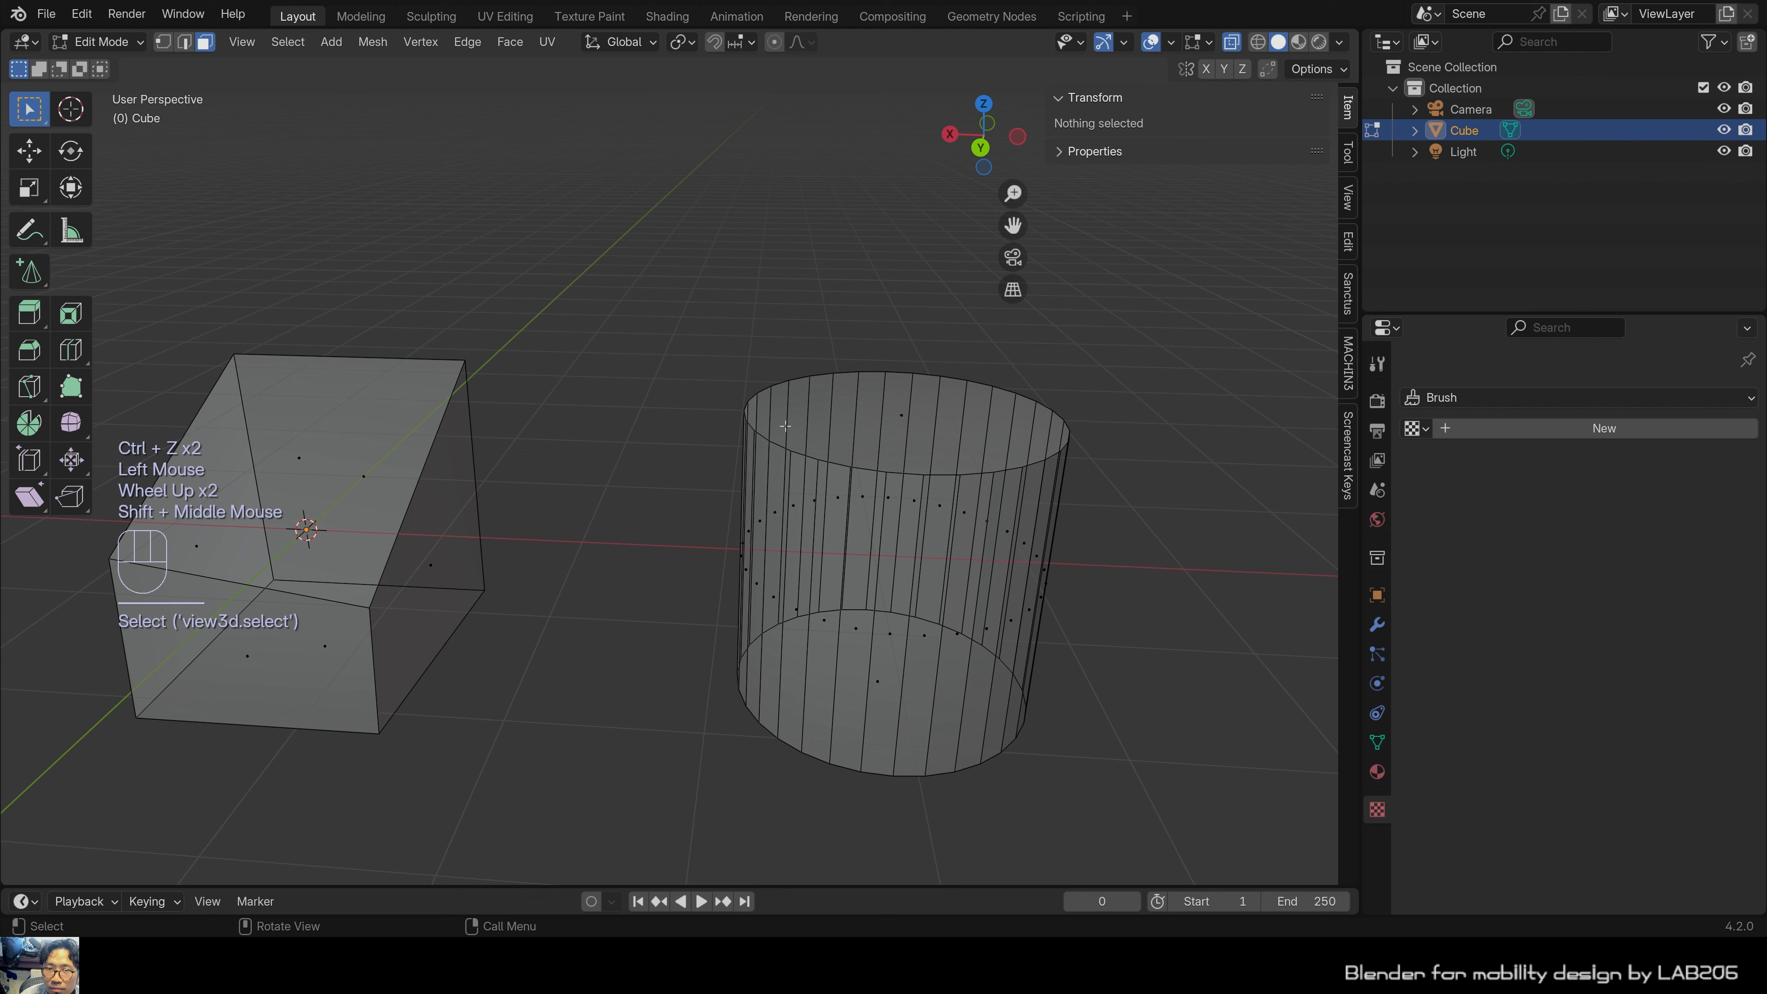
Select and clear the cylinder's top cap, and select the whole cylinder with Select Linked.
left_click(853, 417)
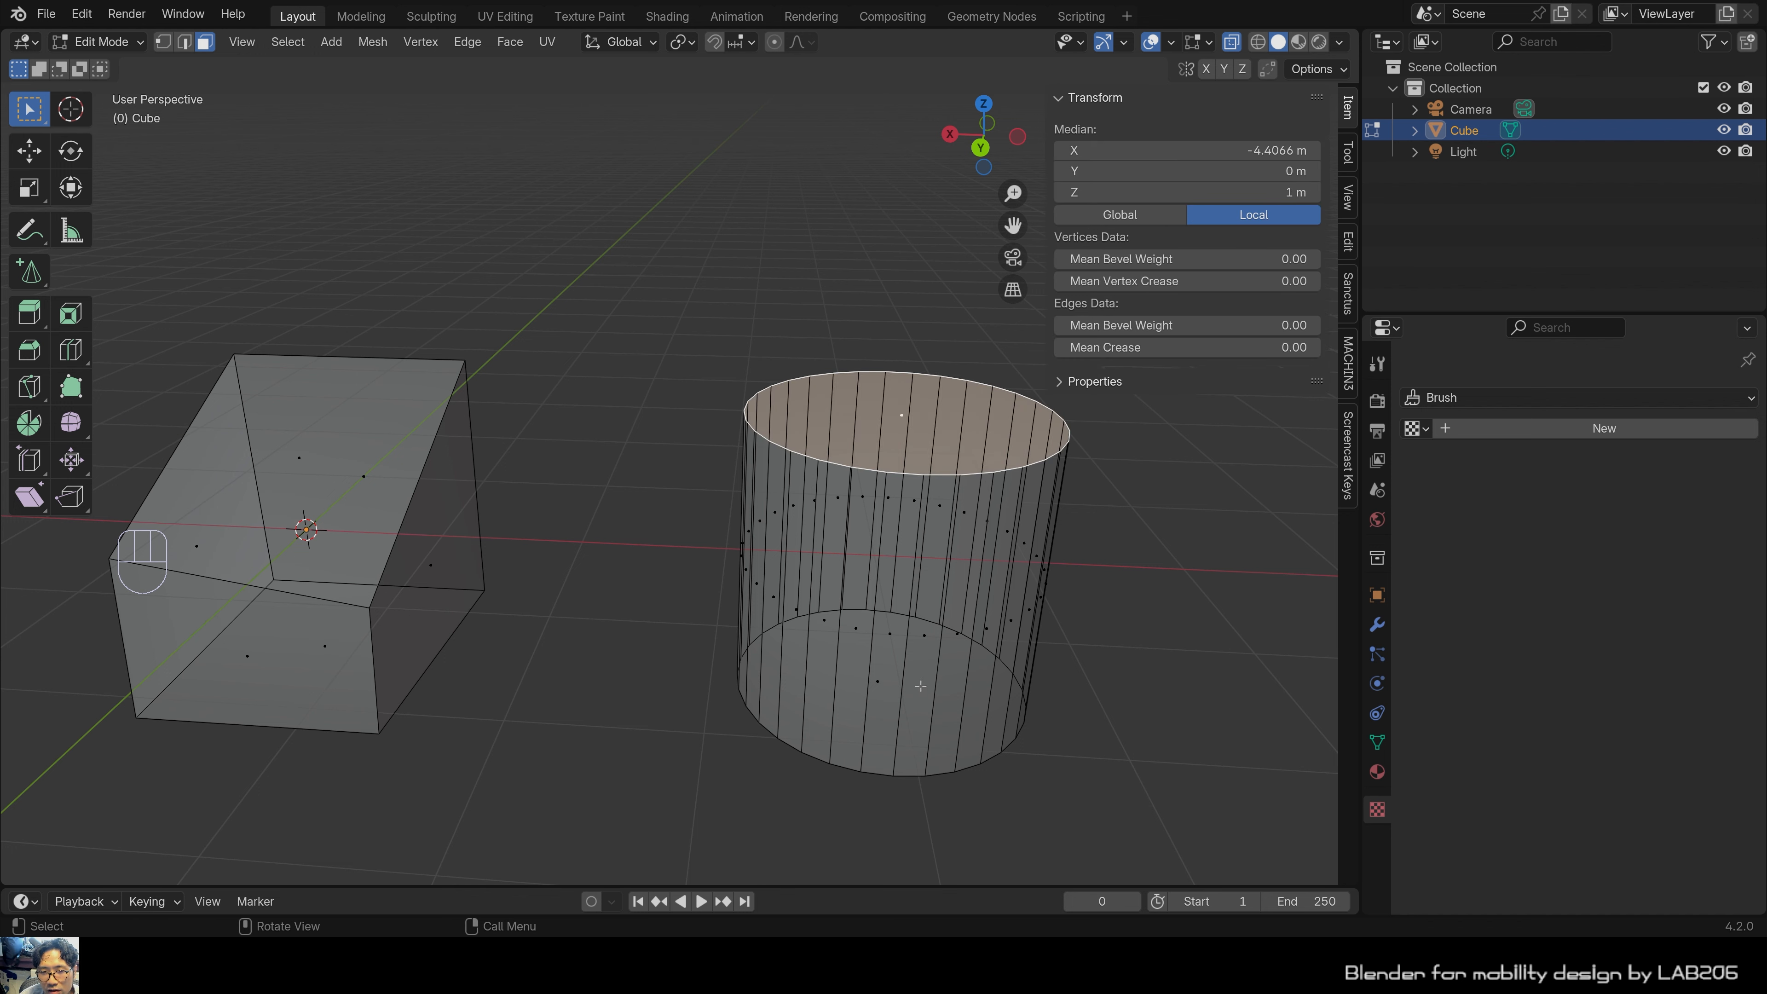
middle_click_drag(1143, 531, 780, 586, "shift")
left_click(780, 586)
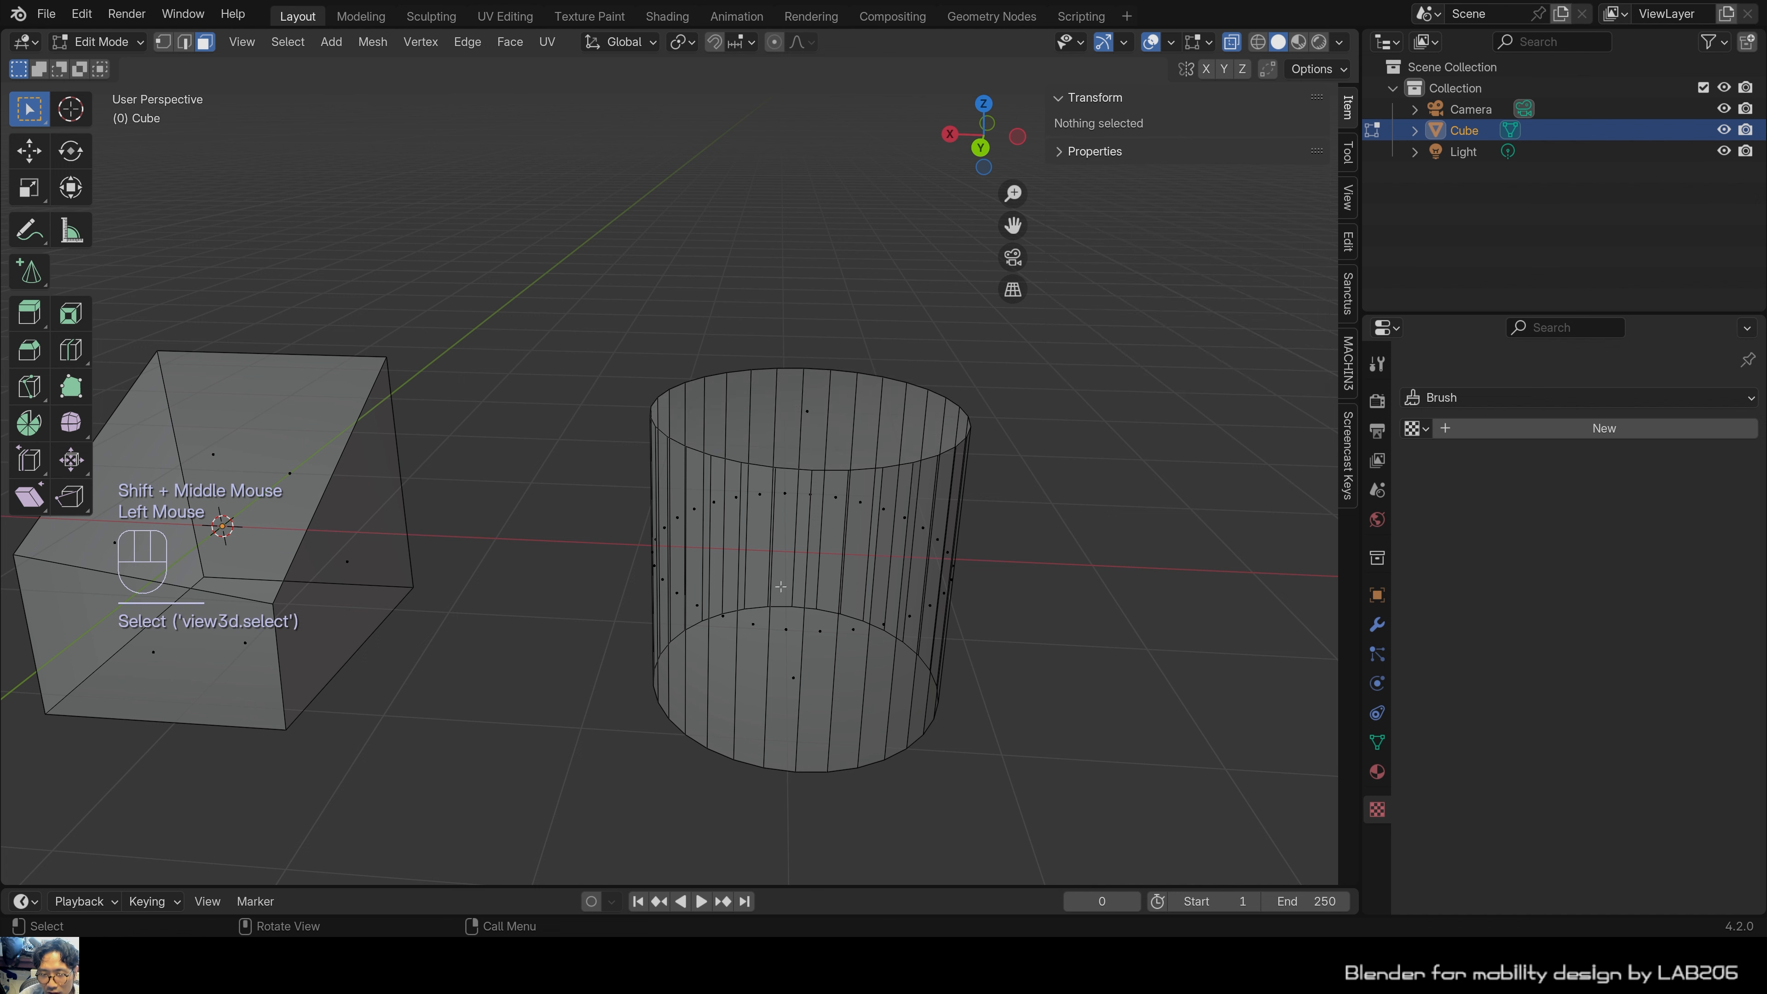
key("l")
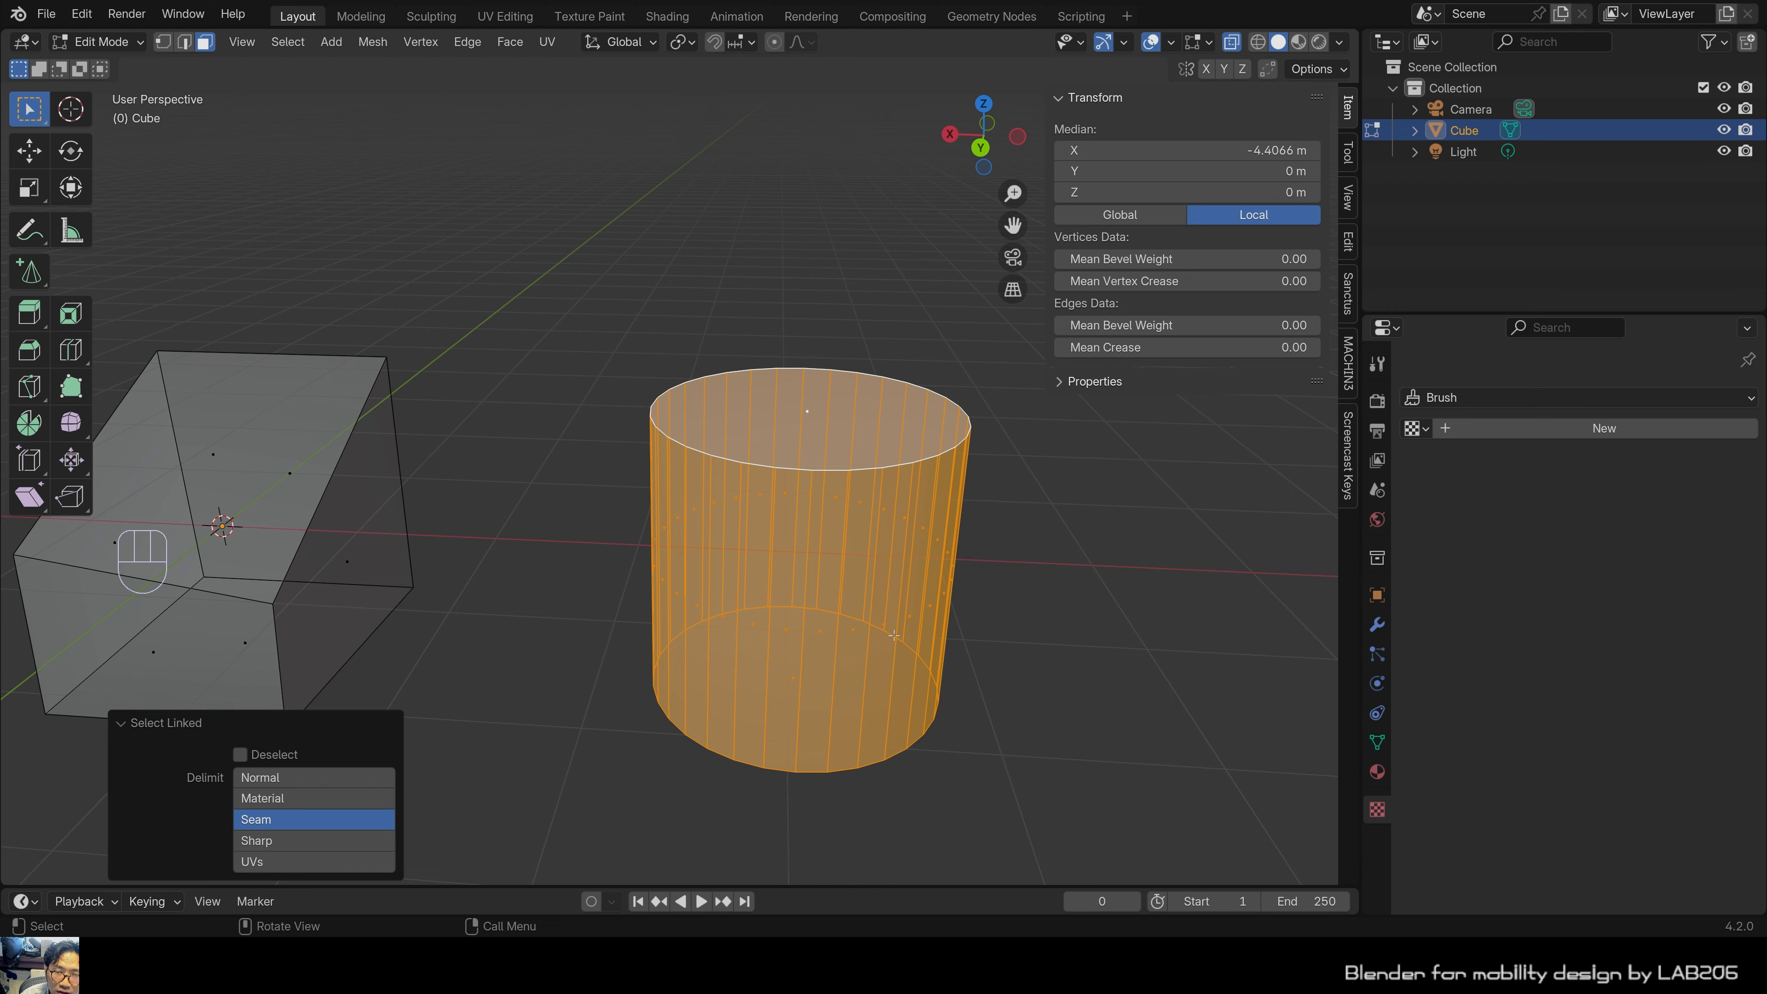
Clear the selection and reselect all linked faces of the cylinder from one of its side faces.
middle_click_drag(901, 550, 719, 571)
left_click(580, 600)
key("l")
left_click(718, 570)
key("l")
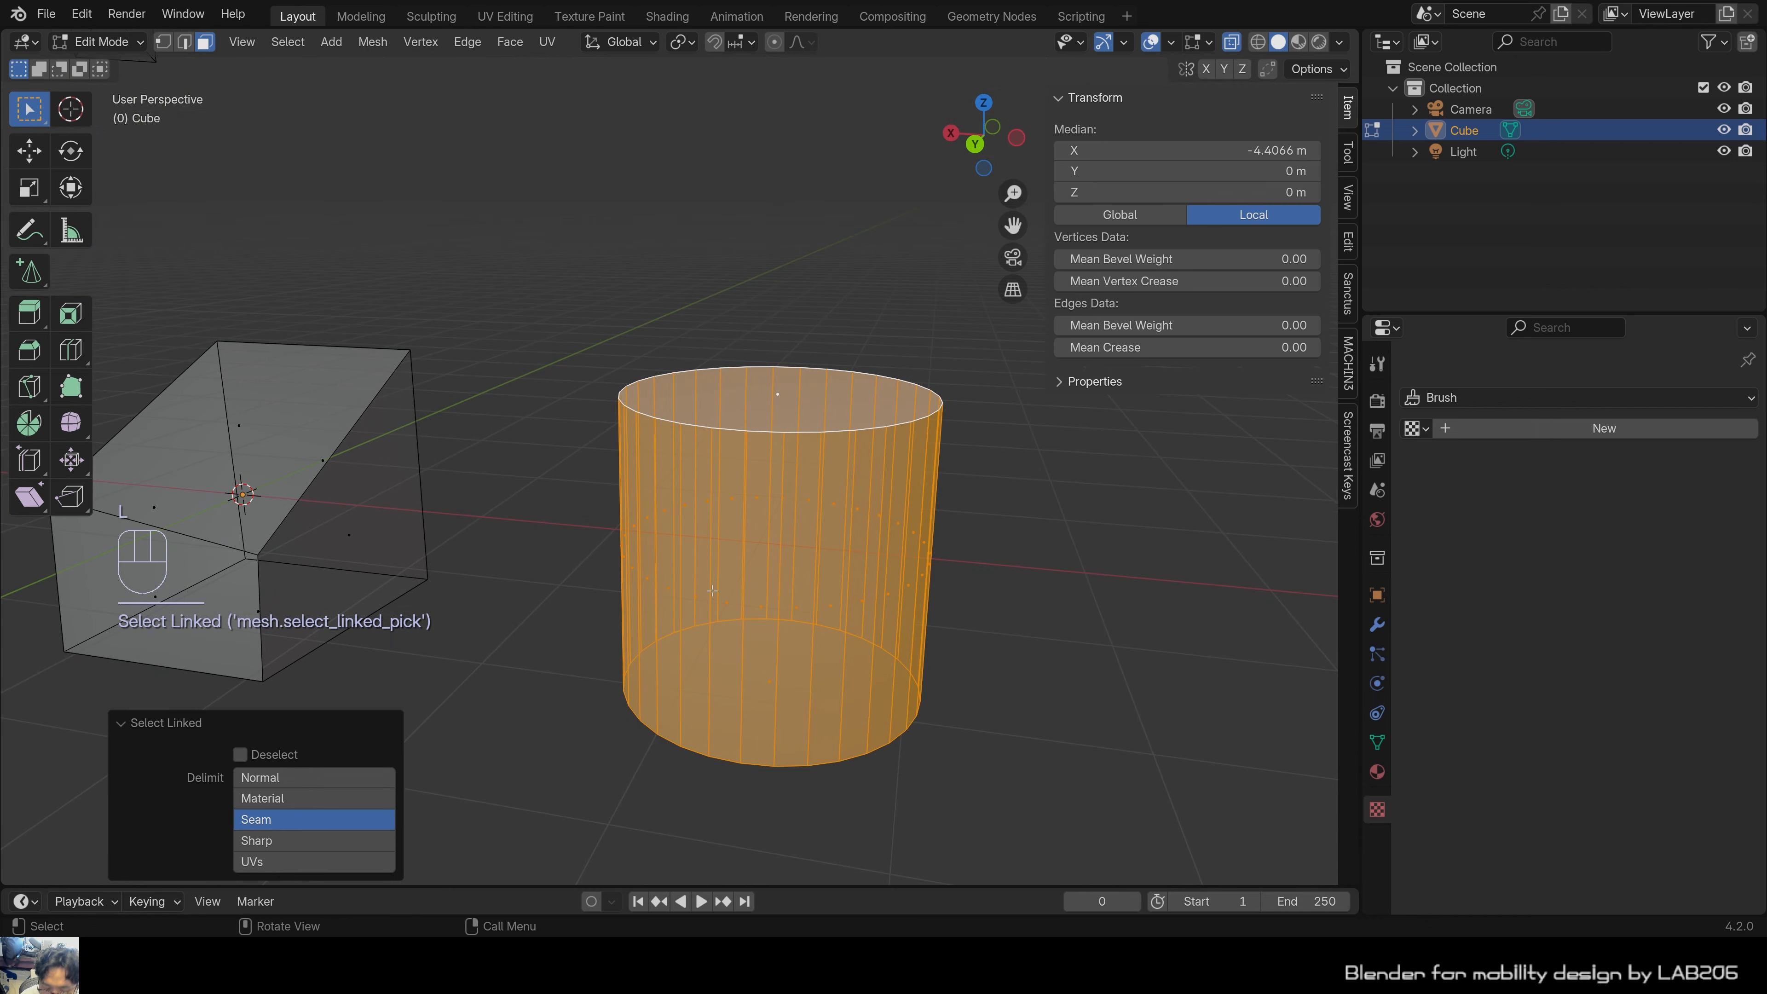
Select all linked faces of the slanted cube instead, and clear the selection.
left_click(276, 552)
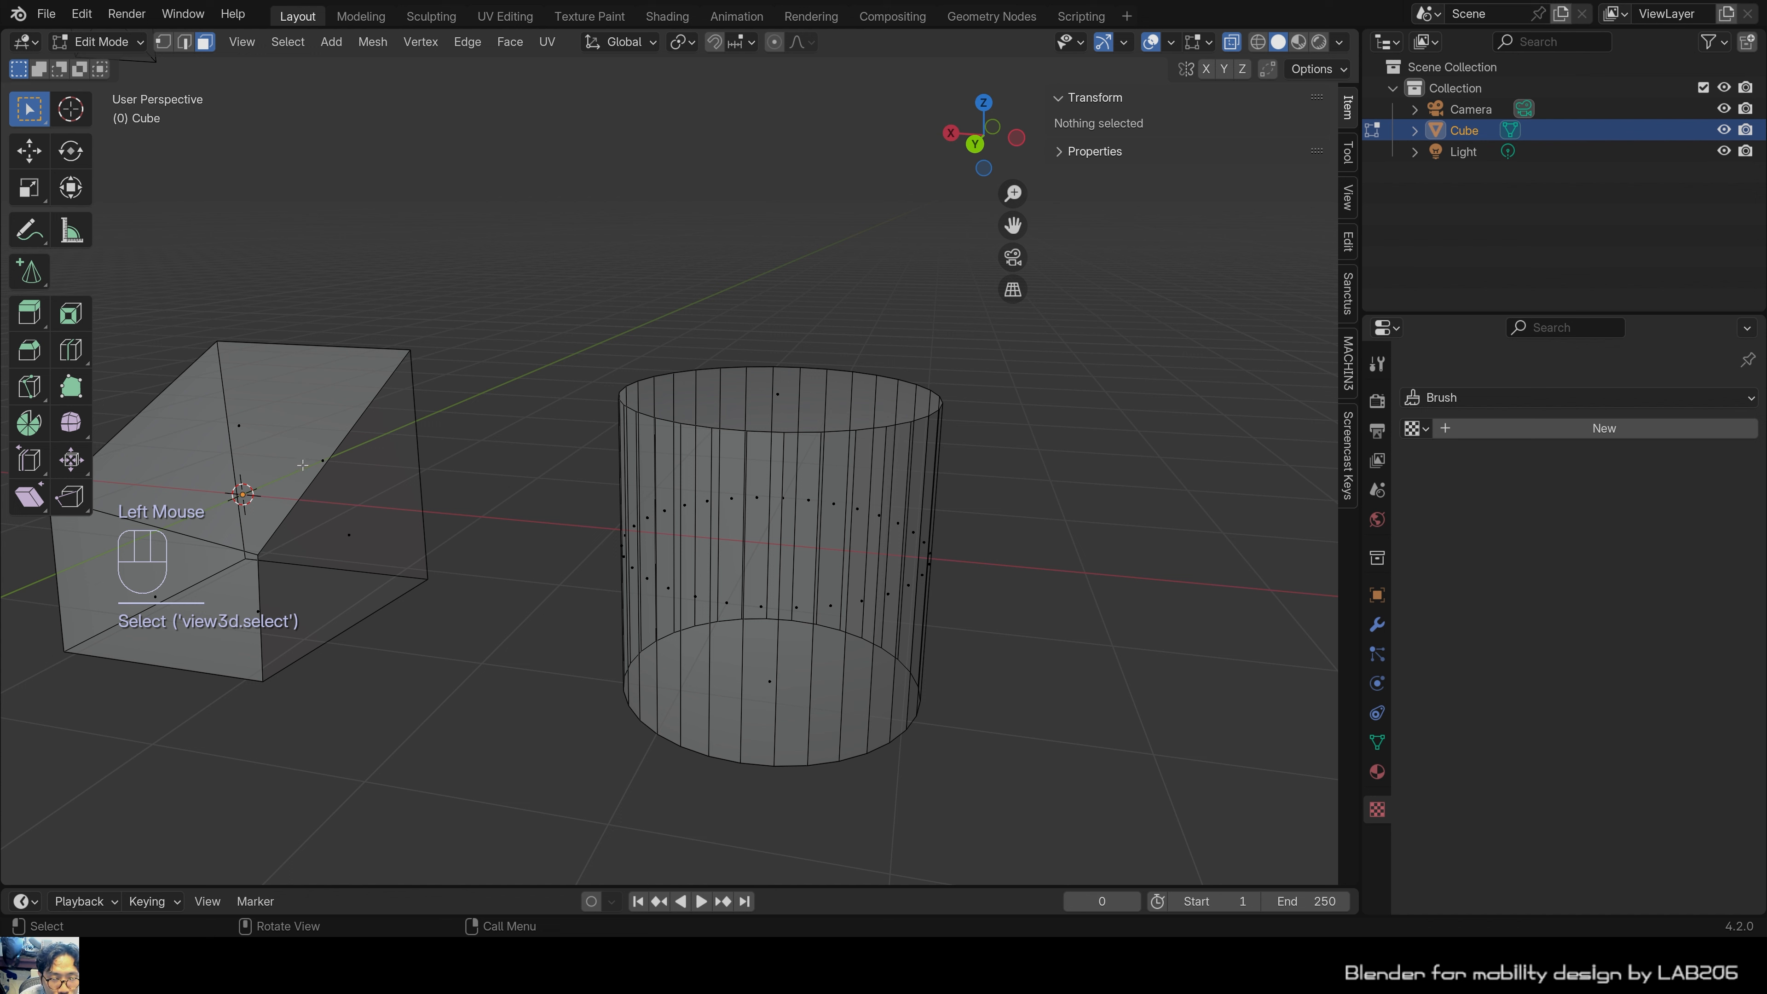
key("l")
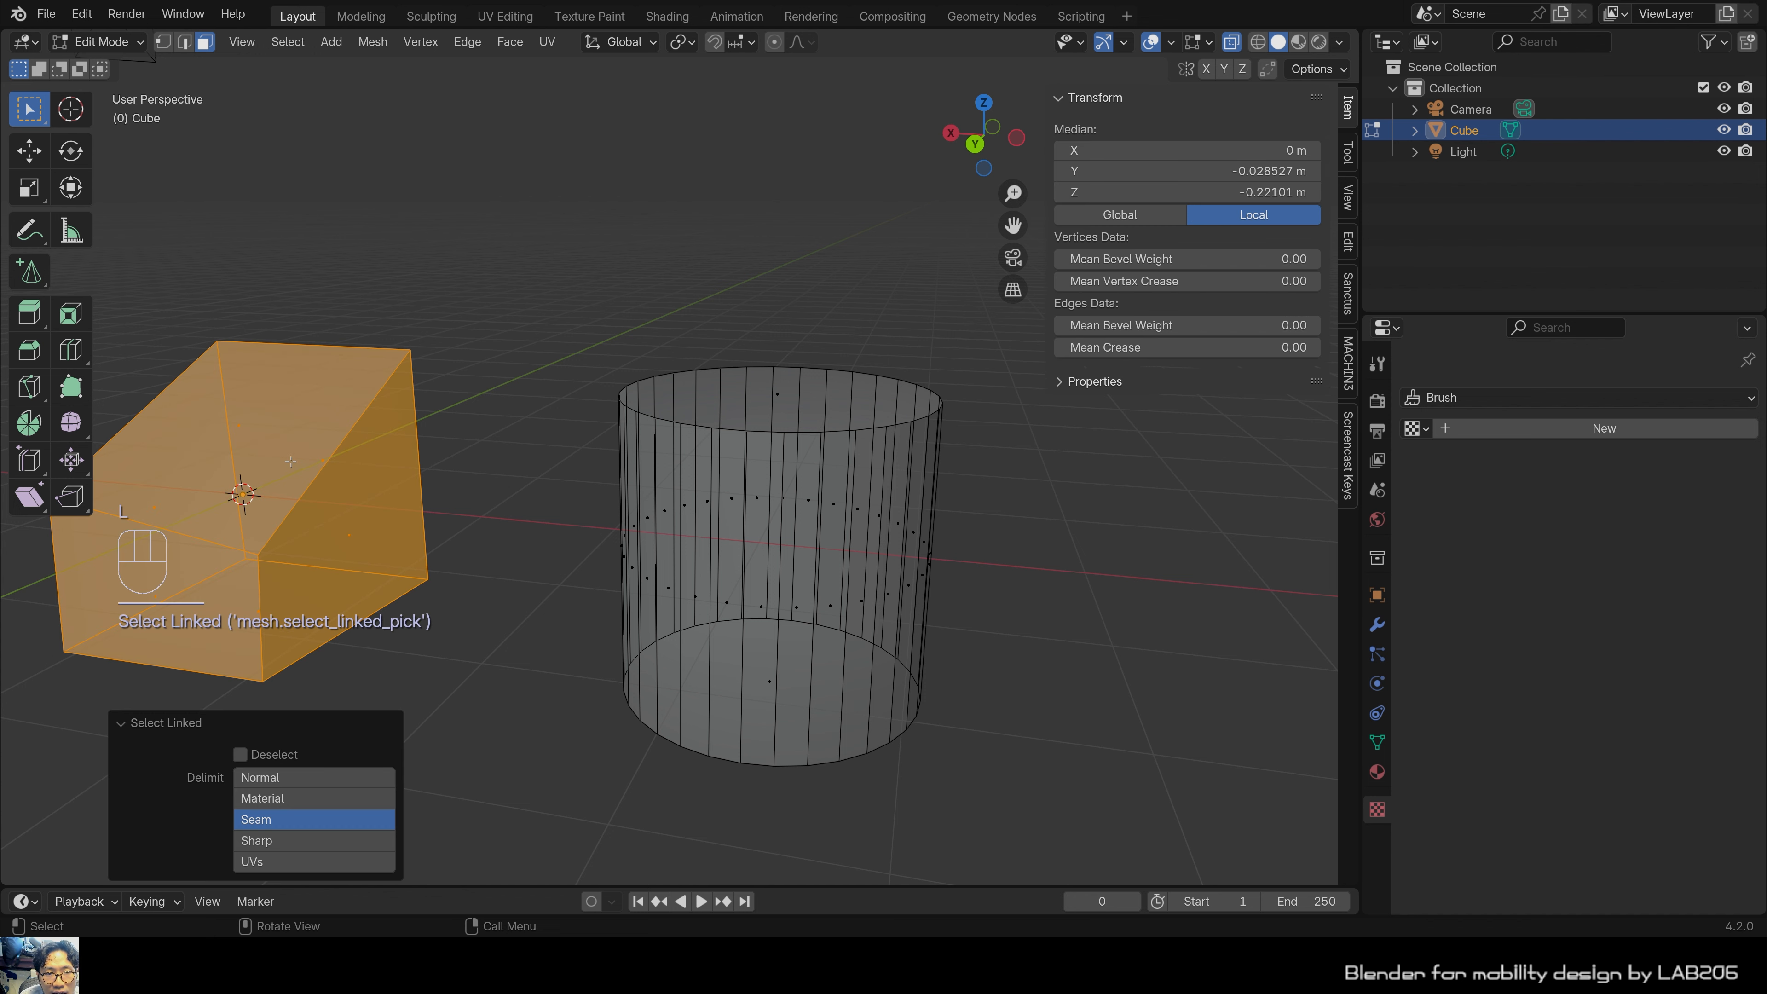
left_click(489, 415)
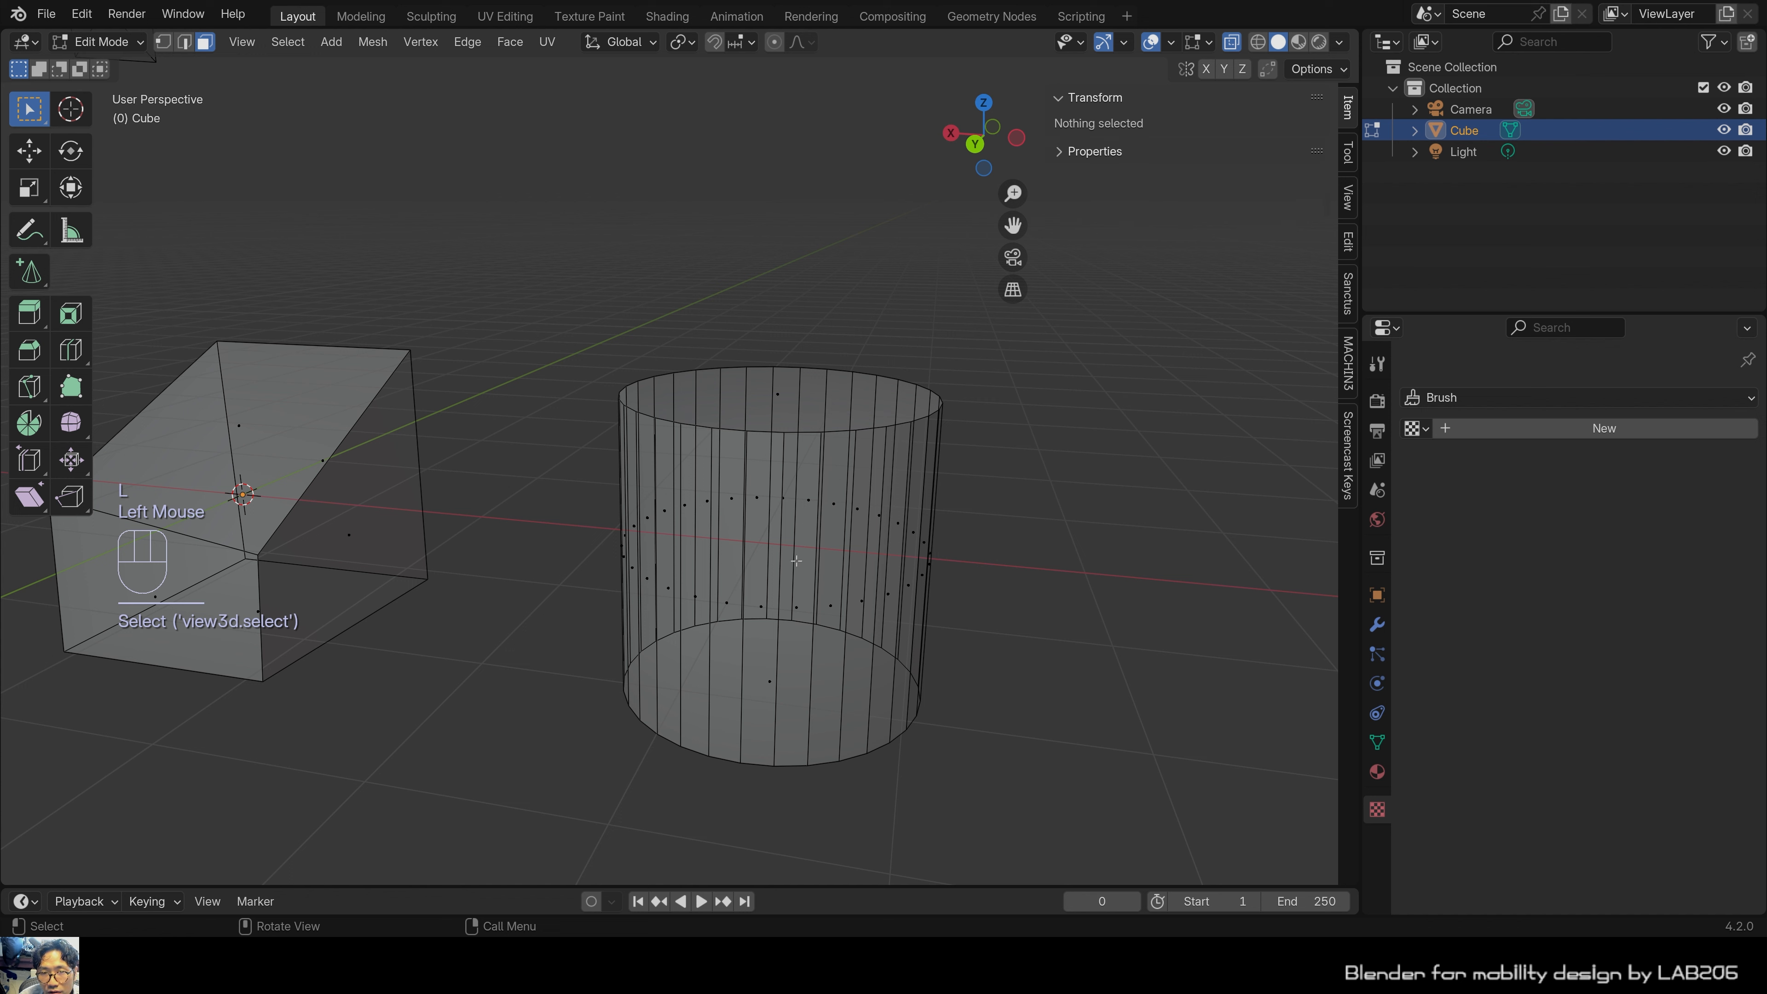
Select the entire cylinder with Select Linked and delete its faces.
key("l")
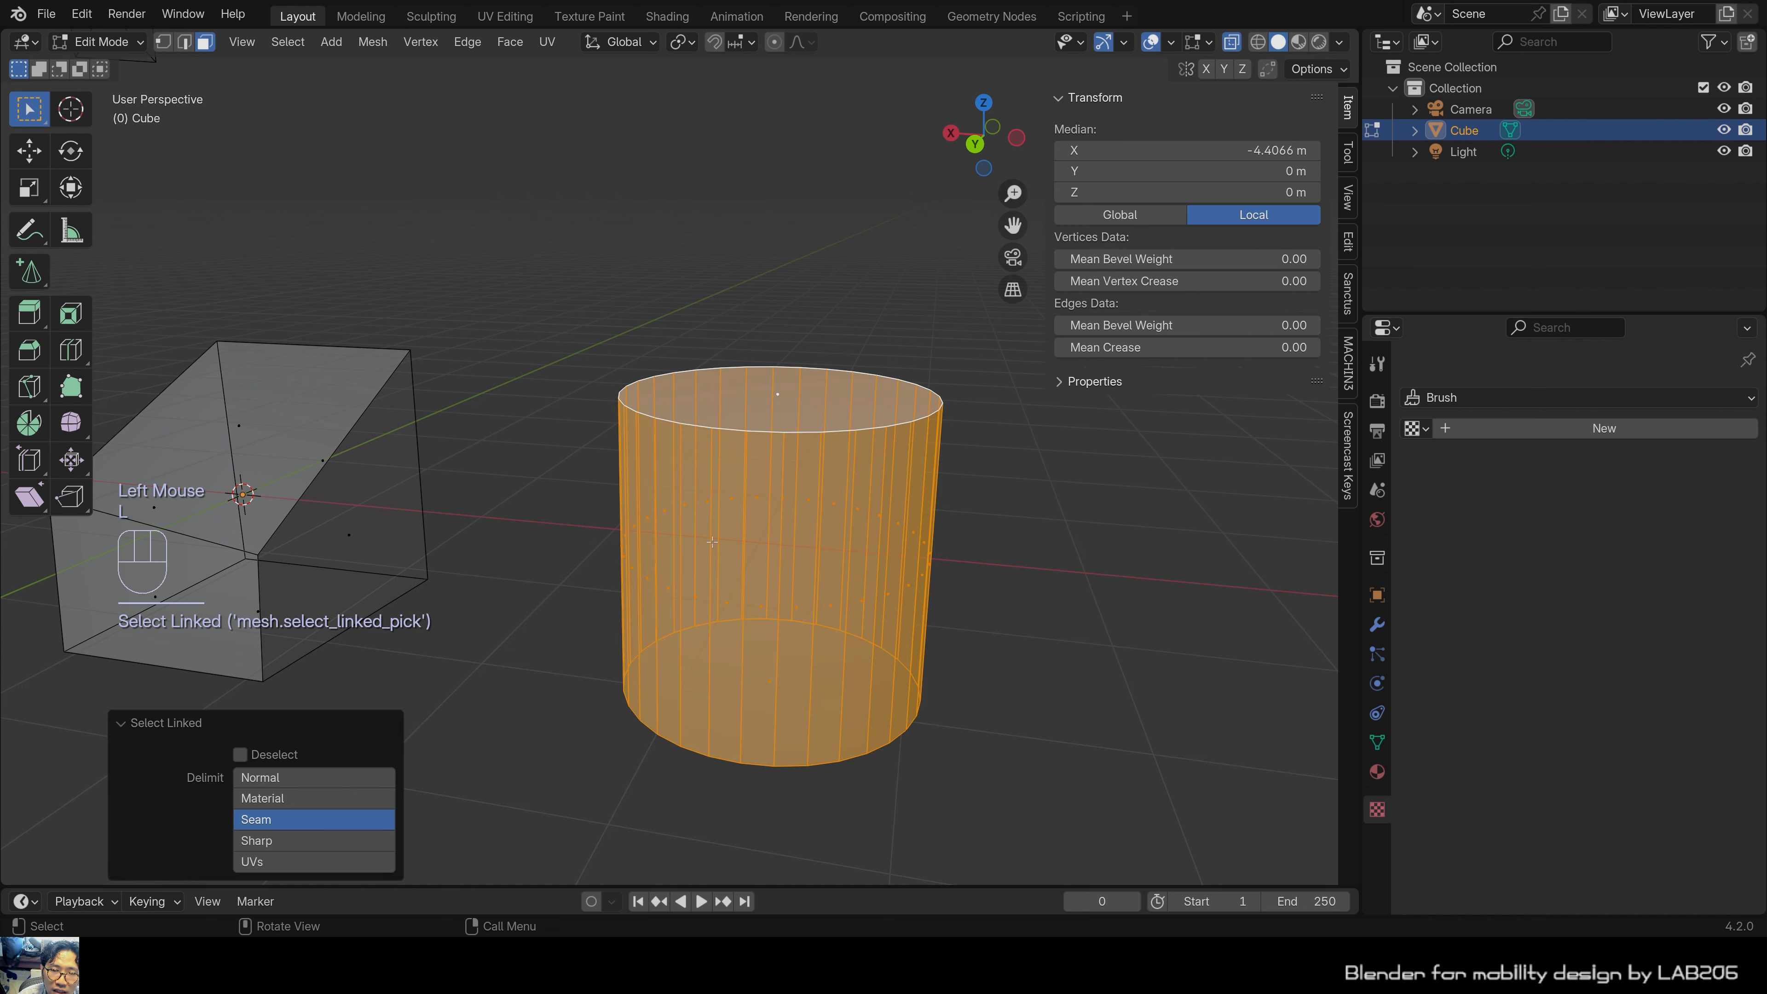
left_click(543, 525)
key("l")
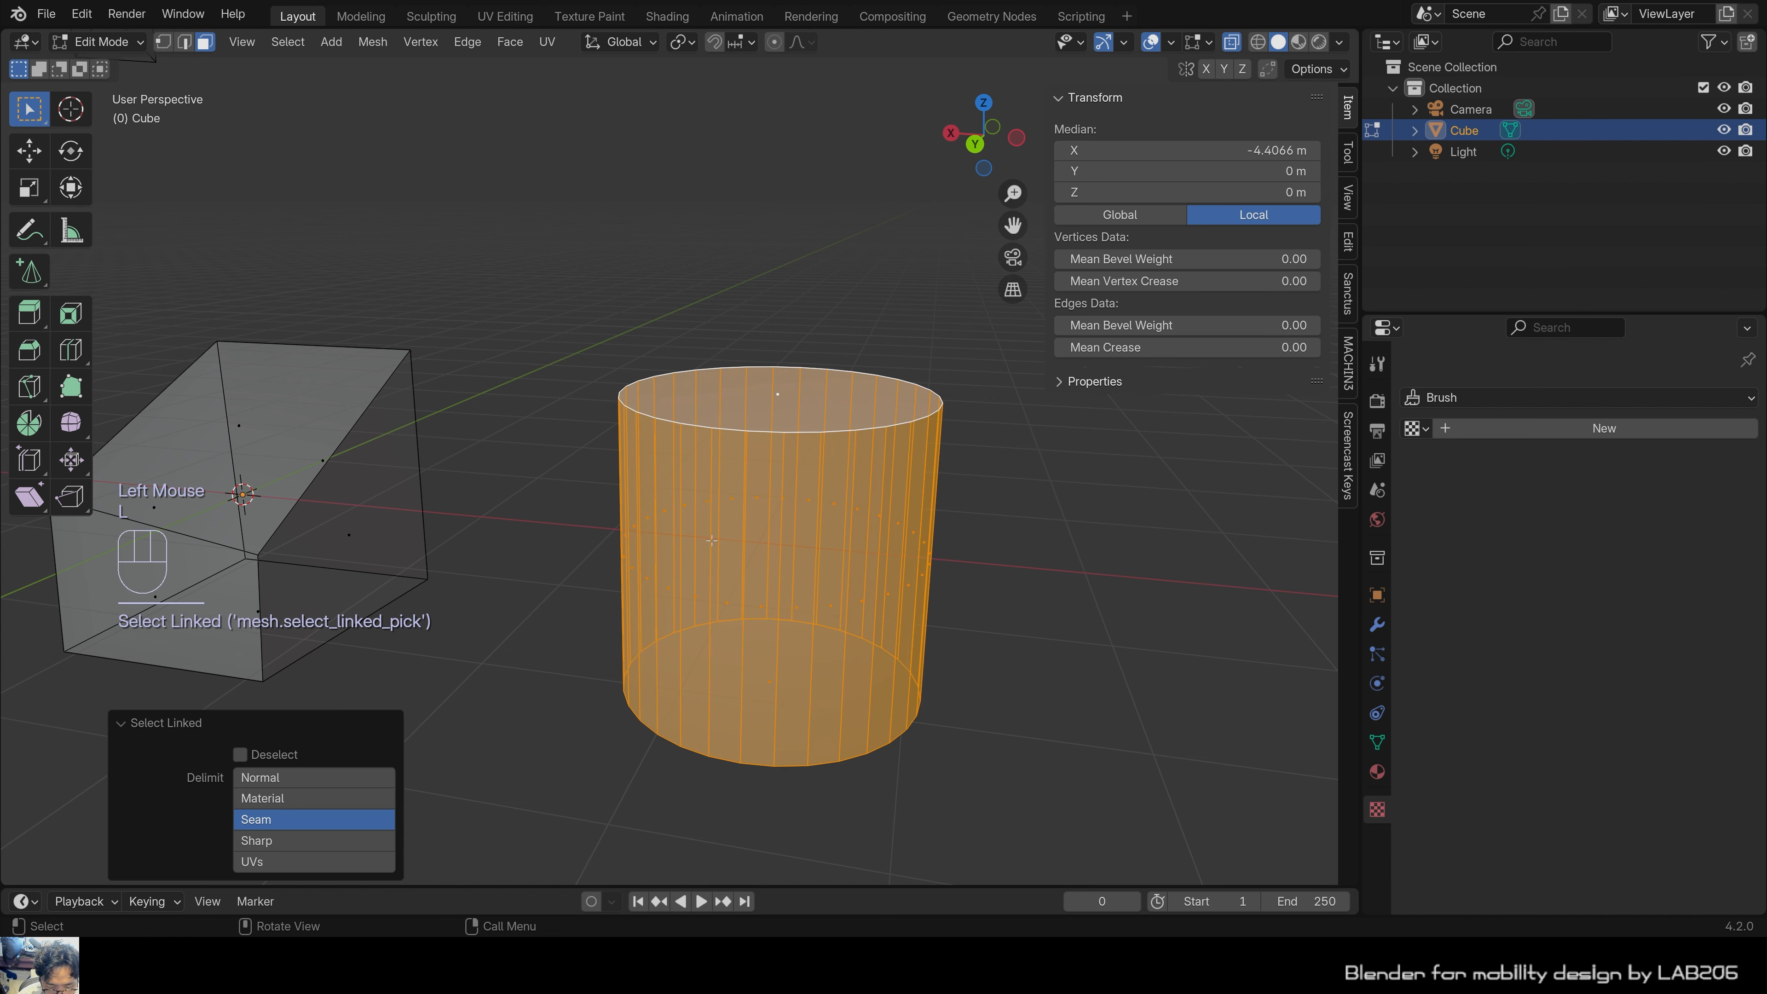
key("x")
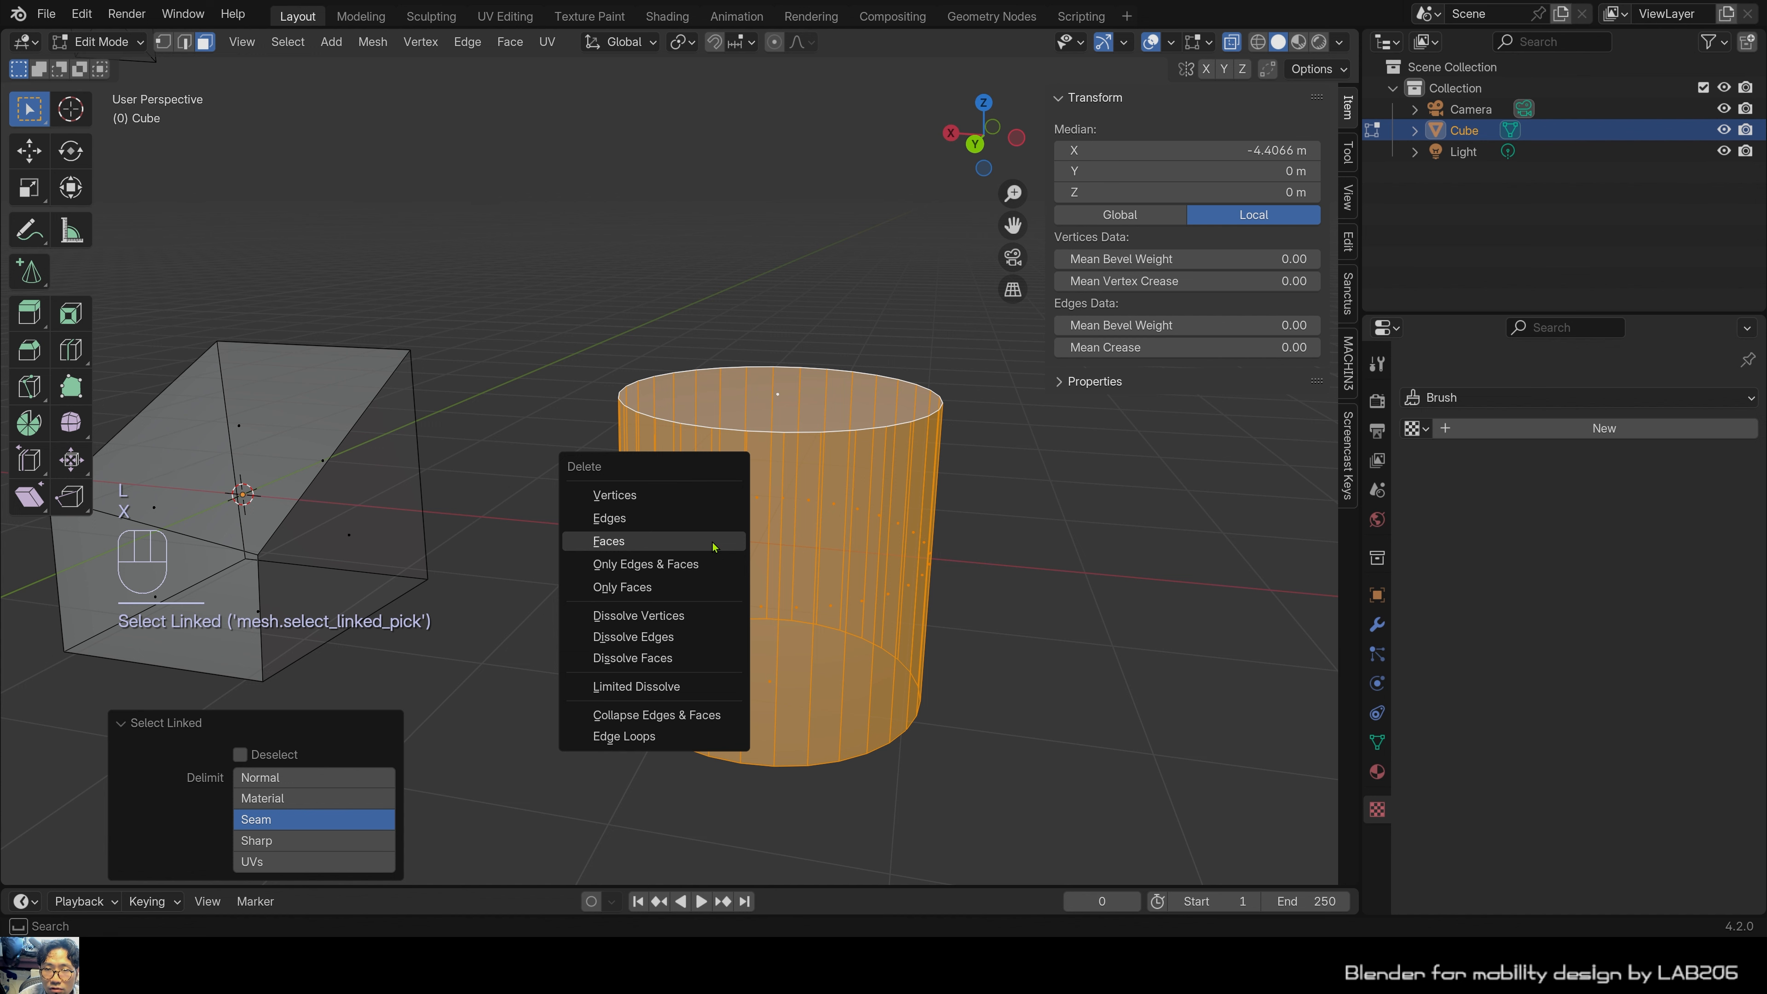
left_click(713, 545)
Turn off X-ray so the slanted cube is displayed as an opaque solid.
middle_click_drag(612, 525, 954, 552, "shift")
scroll(821, 721, "up", 2)
middle_click_drag(820, 726, 814, 659, "shift")
middle_click_drag(806, 658, 741, 663)
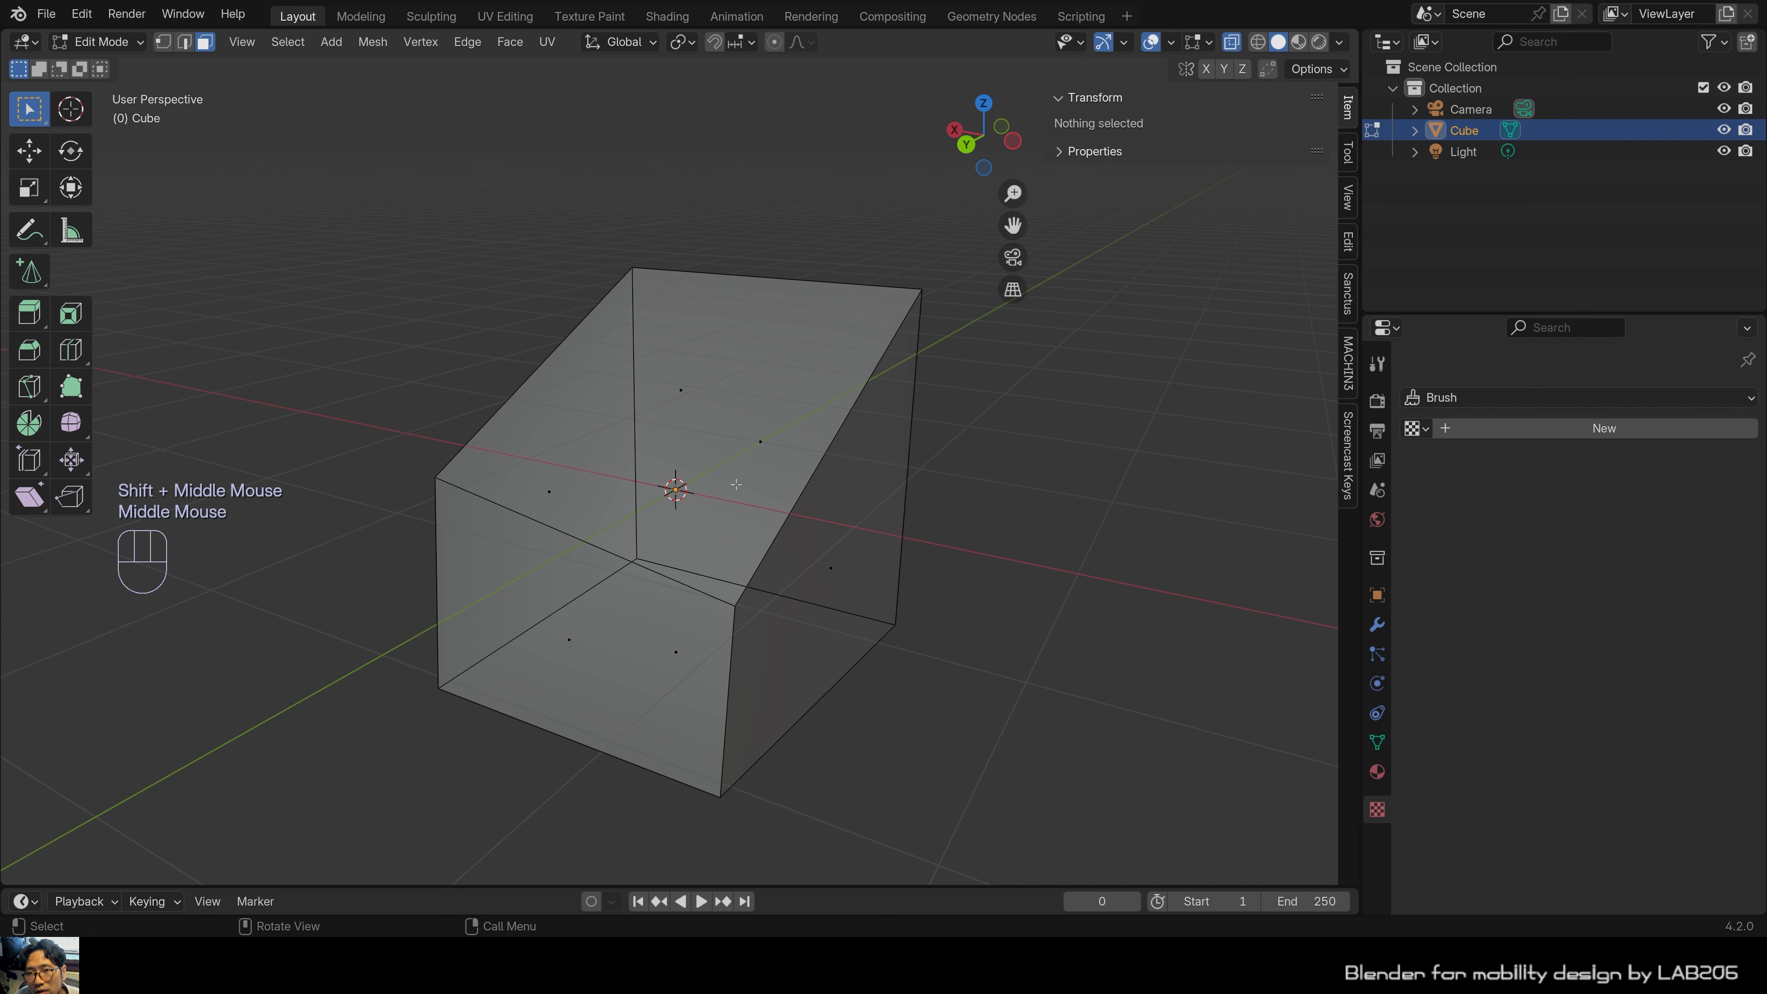
scroll(736, 484, "down", 2)
scroll(918, 440, "up", 1)
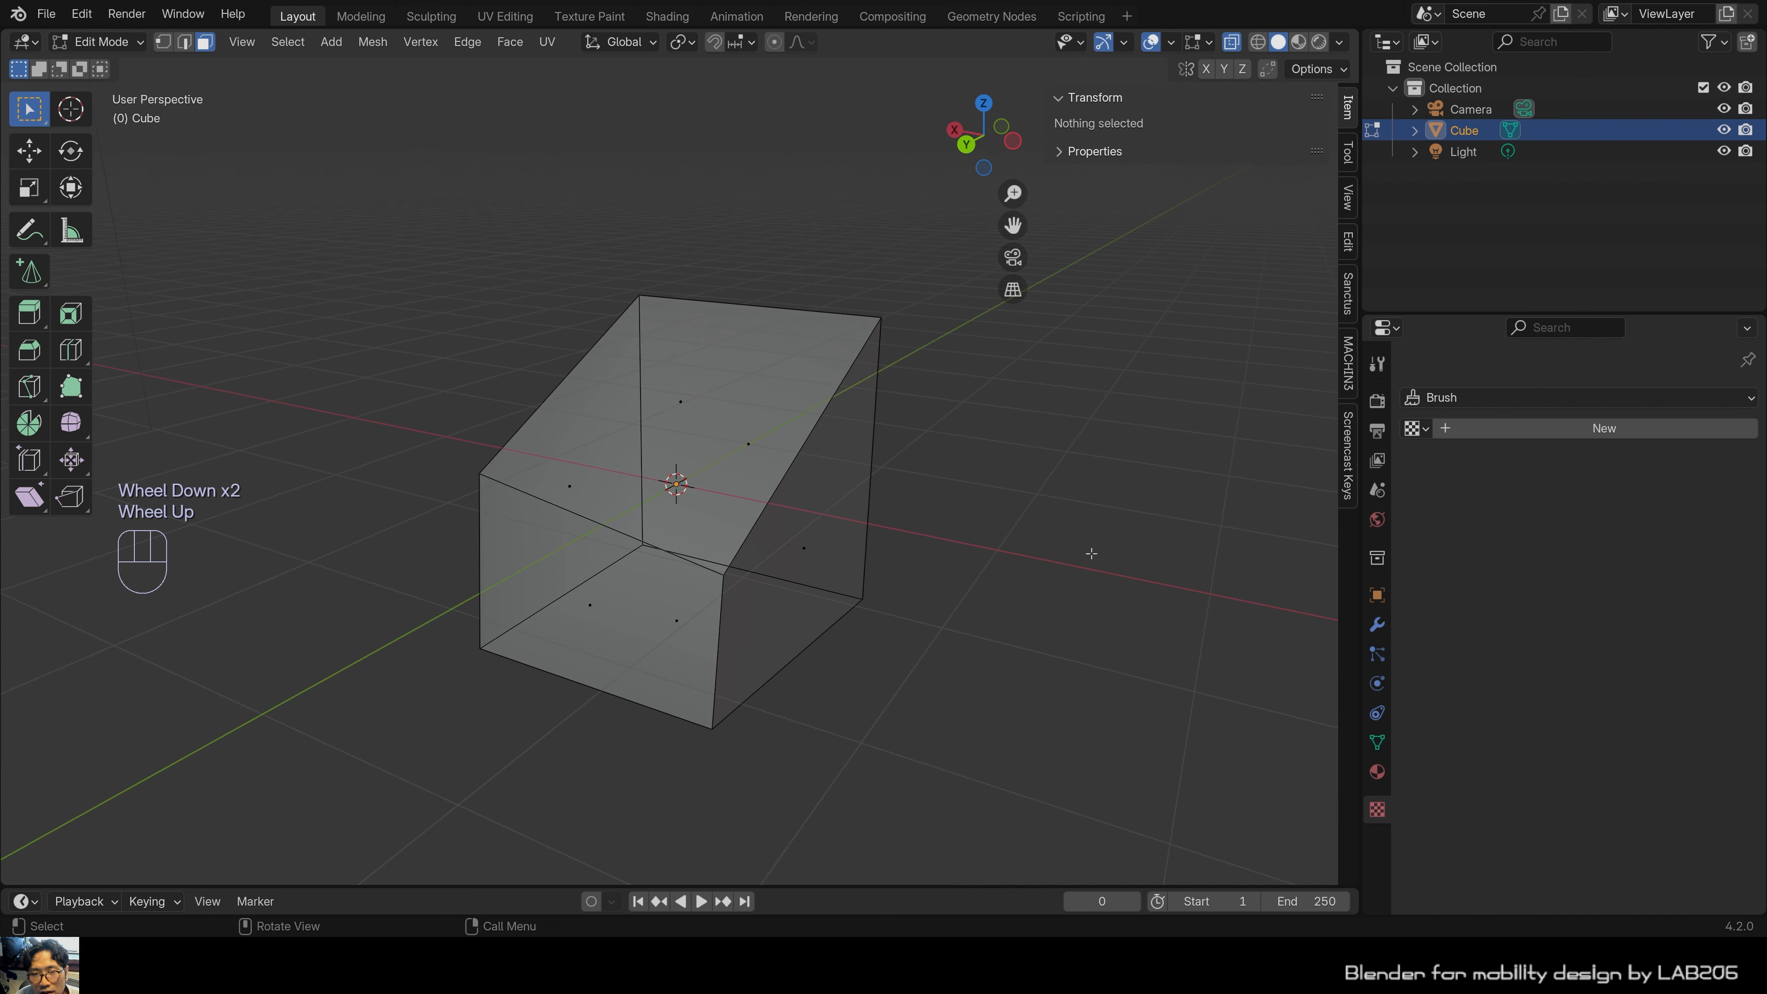
middle_click_drag(1091, 553, 962, 527, "shift")
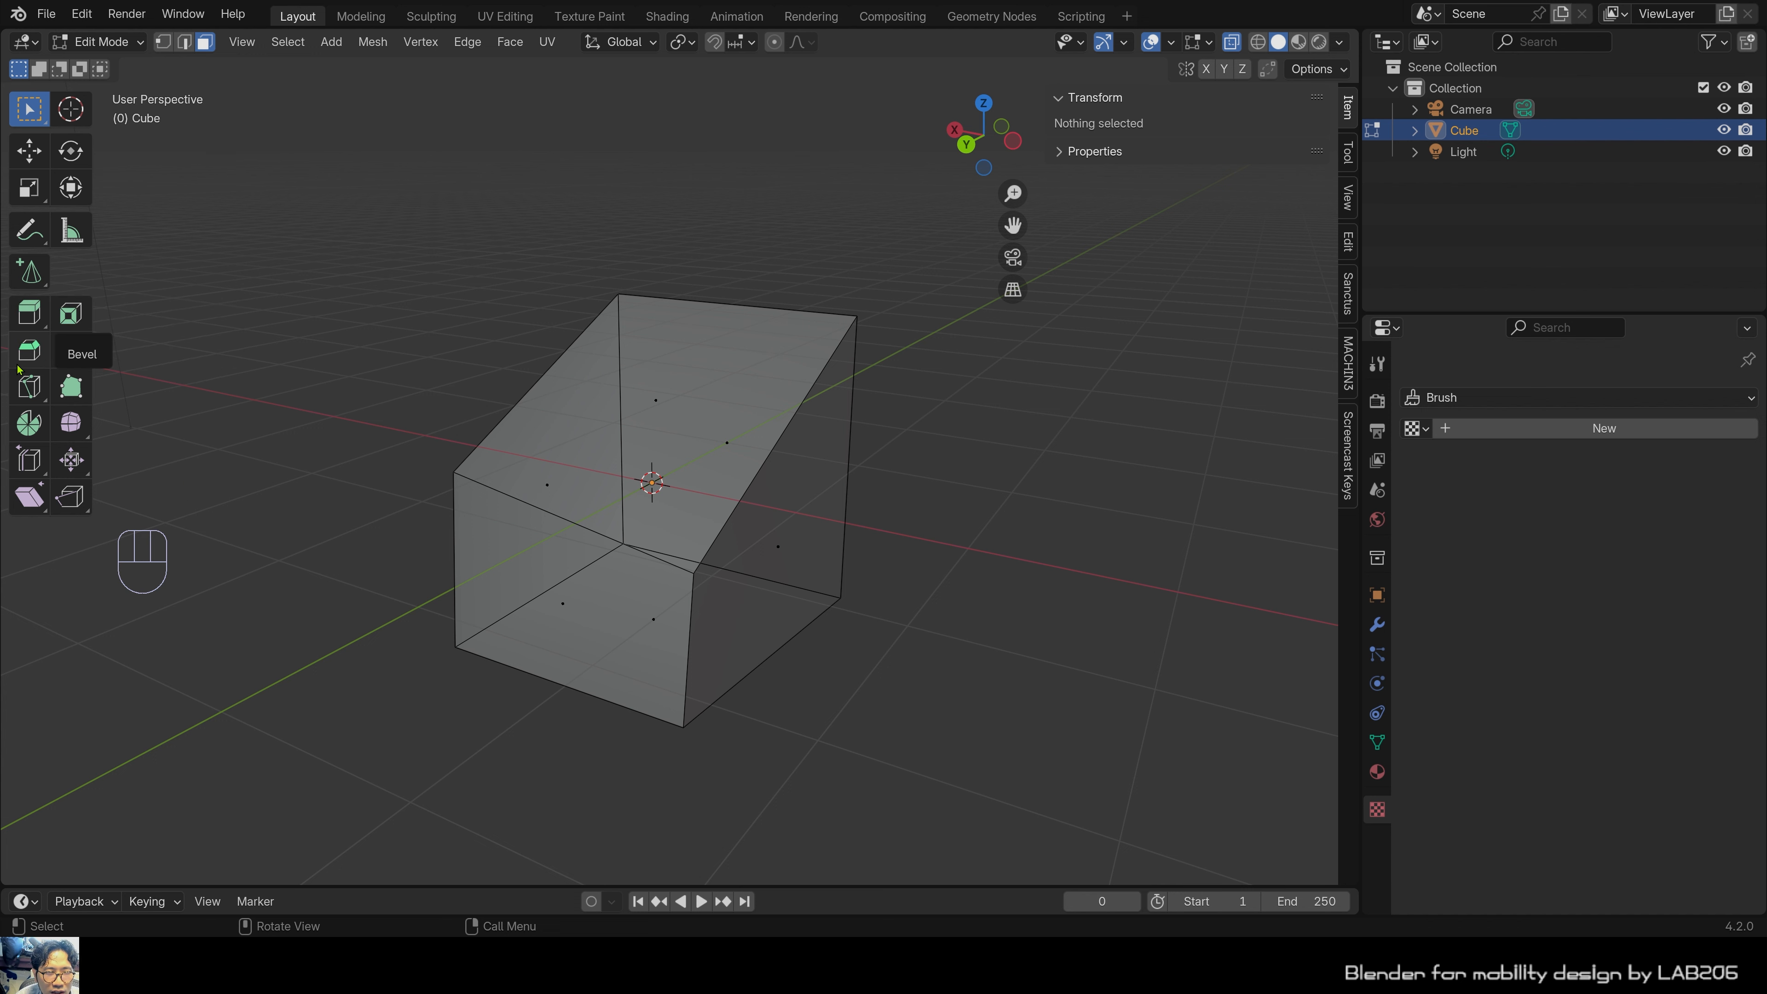
middle_click_drag(465, 399, 475, 419)
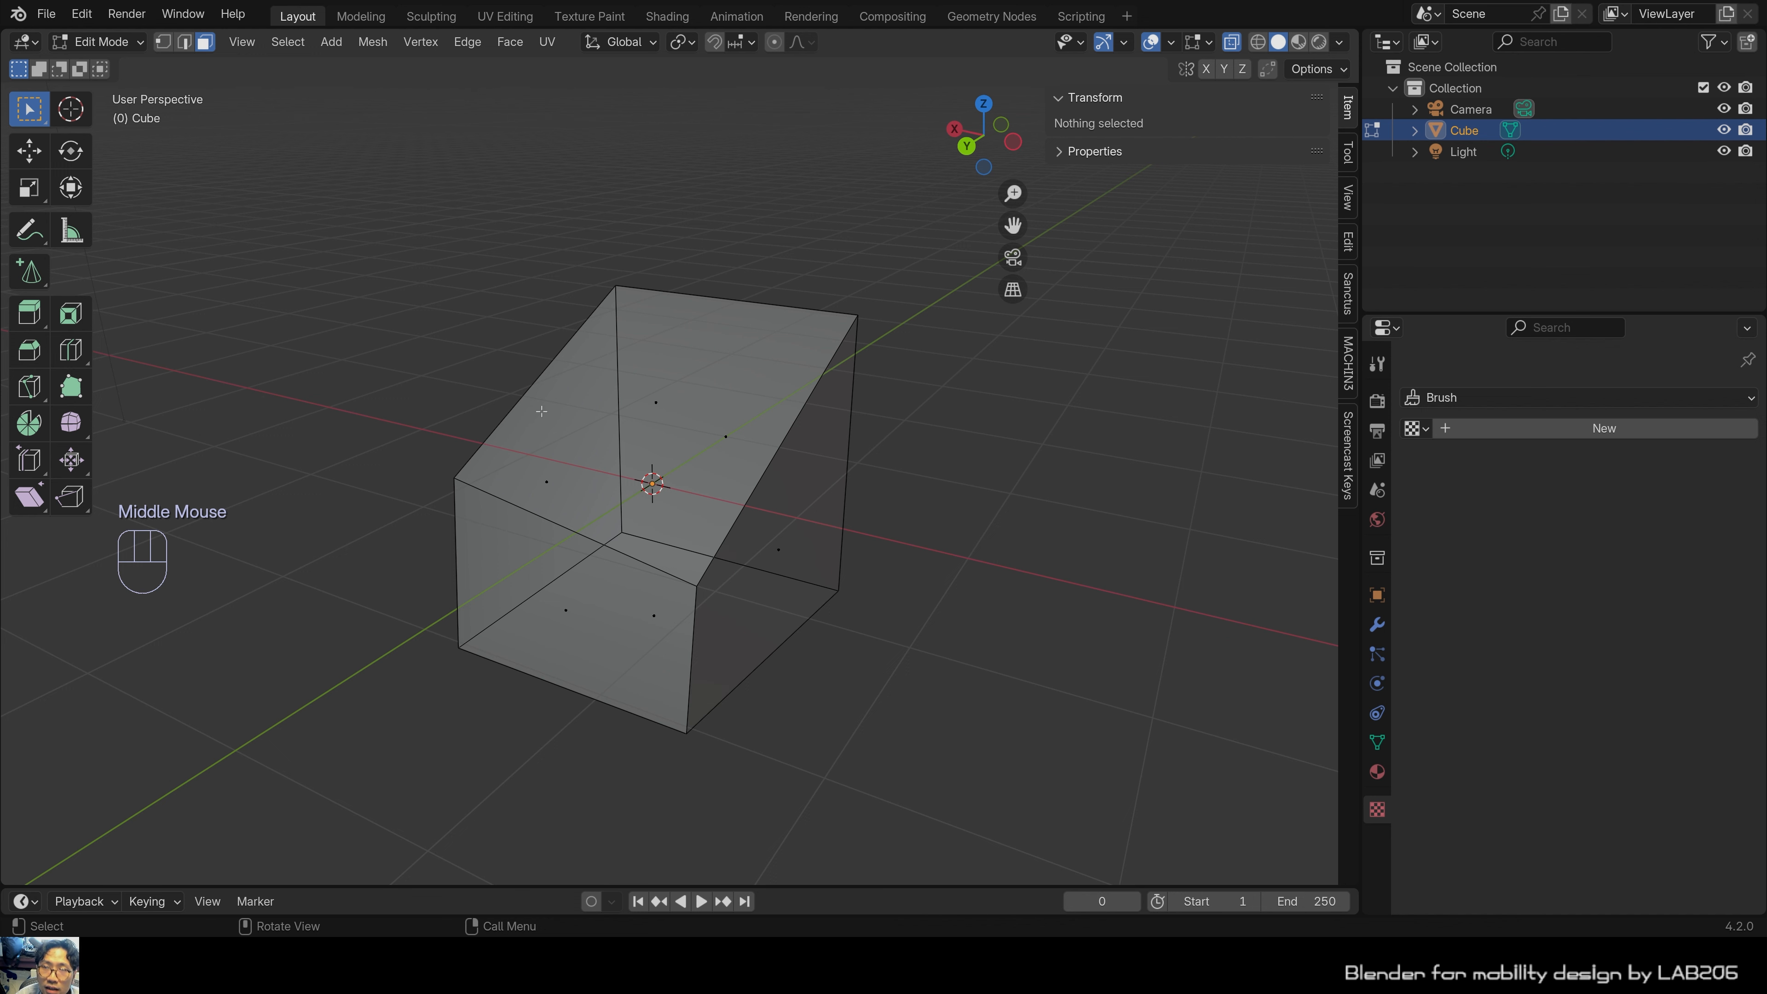
key("alt+z")
scroll(659, 401, "up", 2)
middle_click_drag(659, 401, 697, 359, "shift")
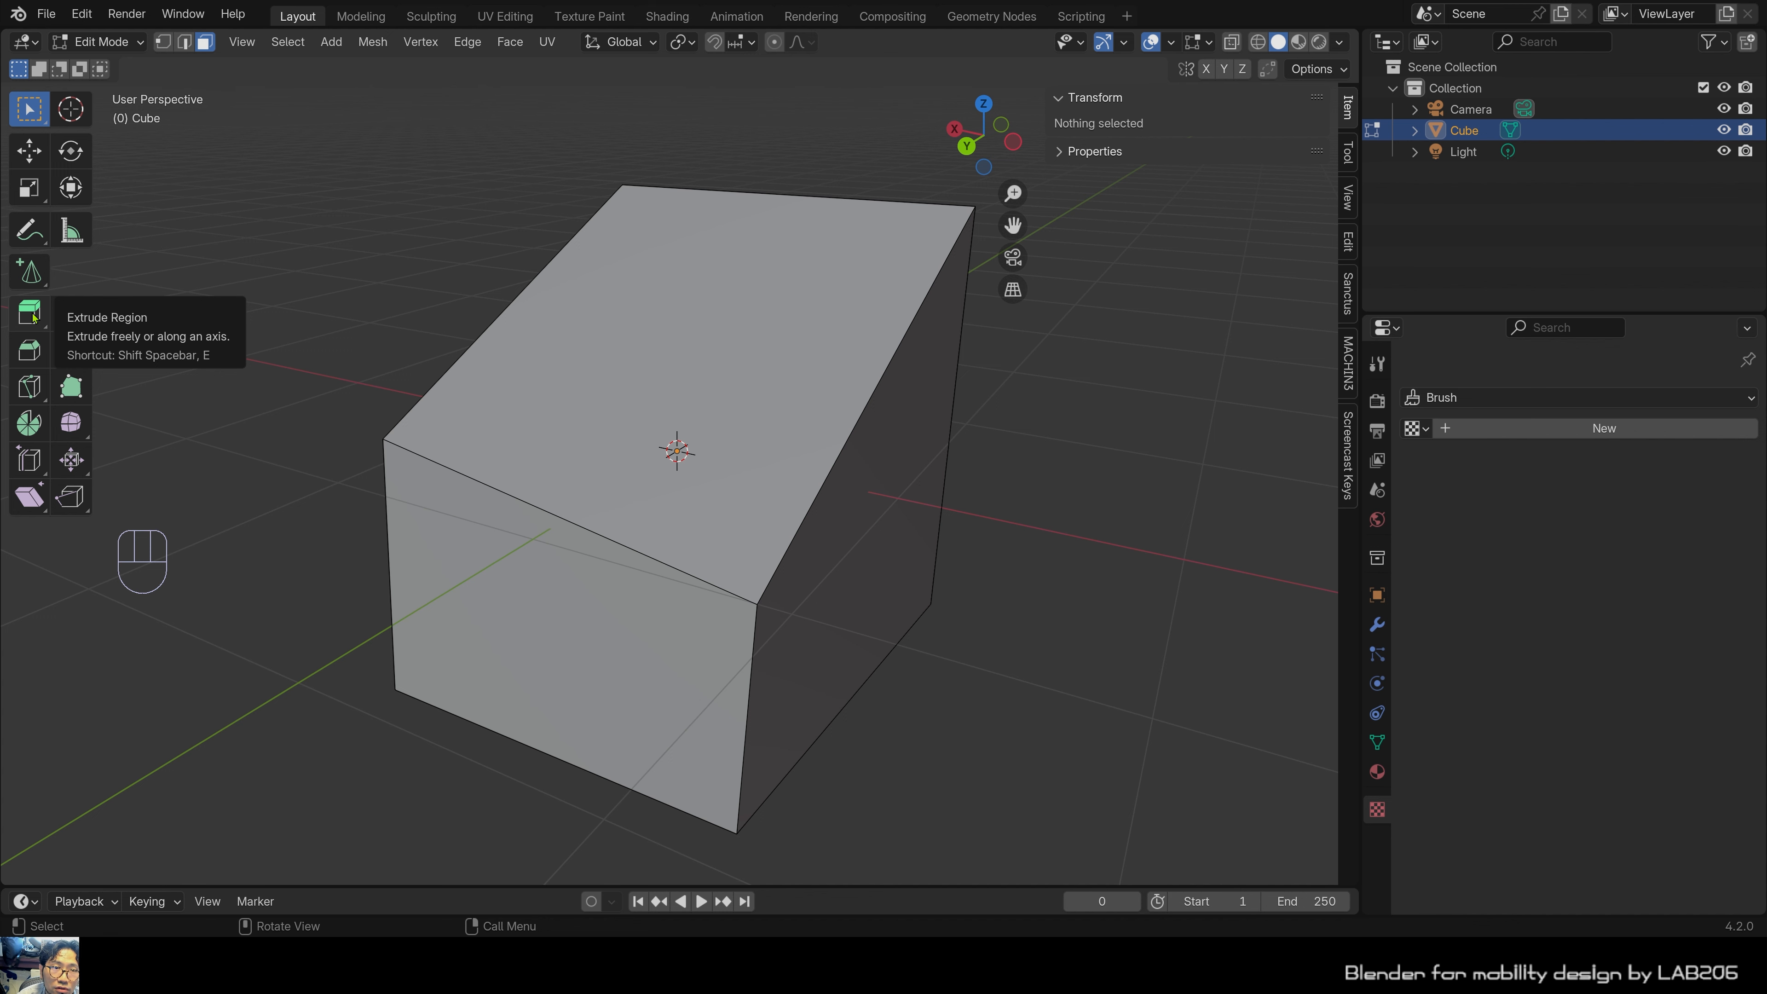
Select the cube's sloped top face and extrude it about 0.89 m along its normal with the Extrude Region tool.
left_click(366, 268)
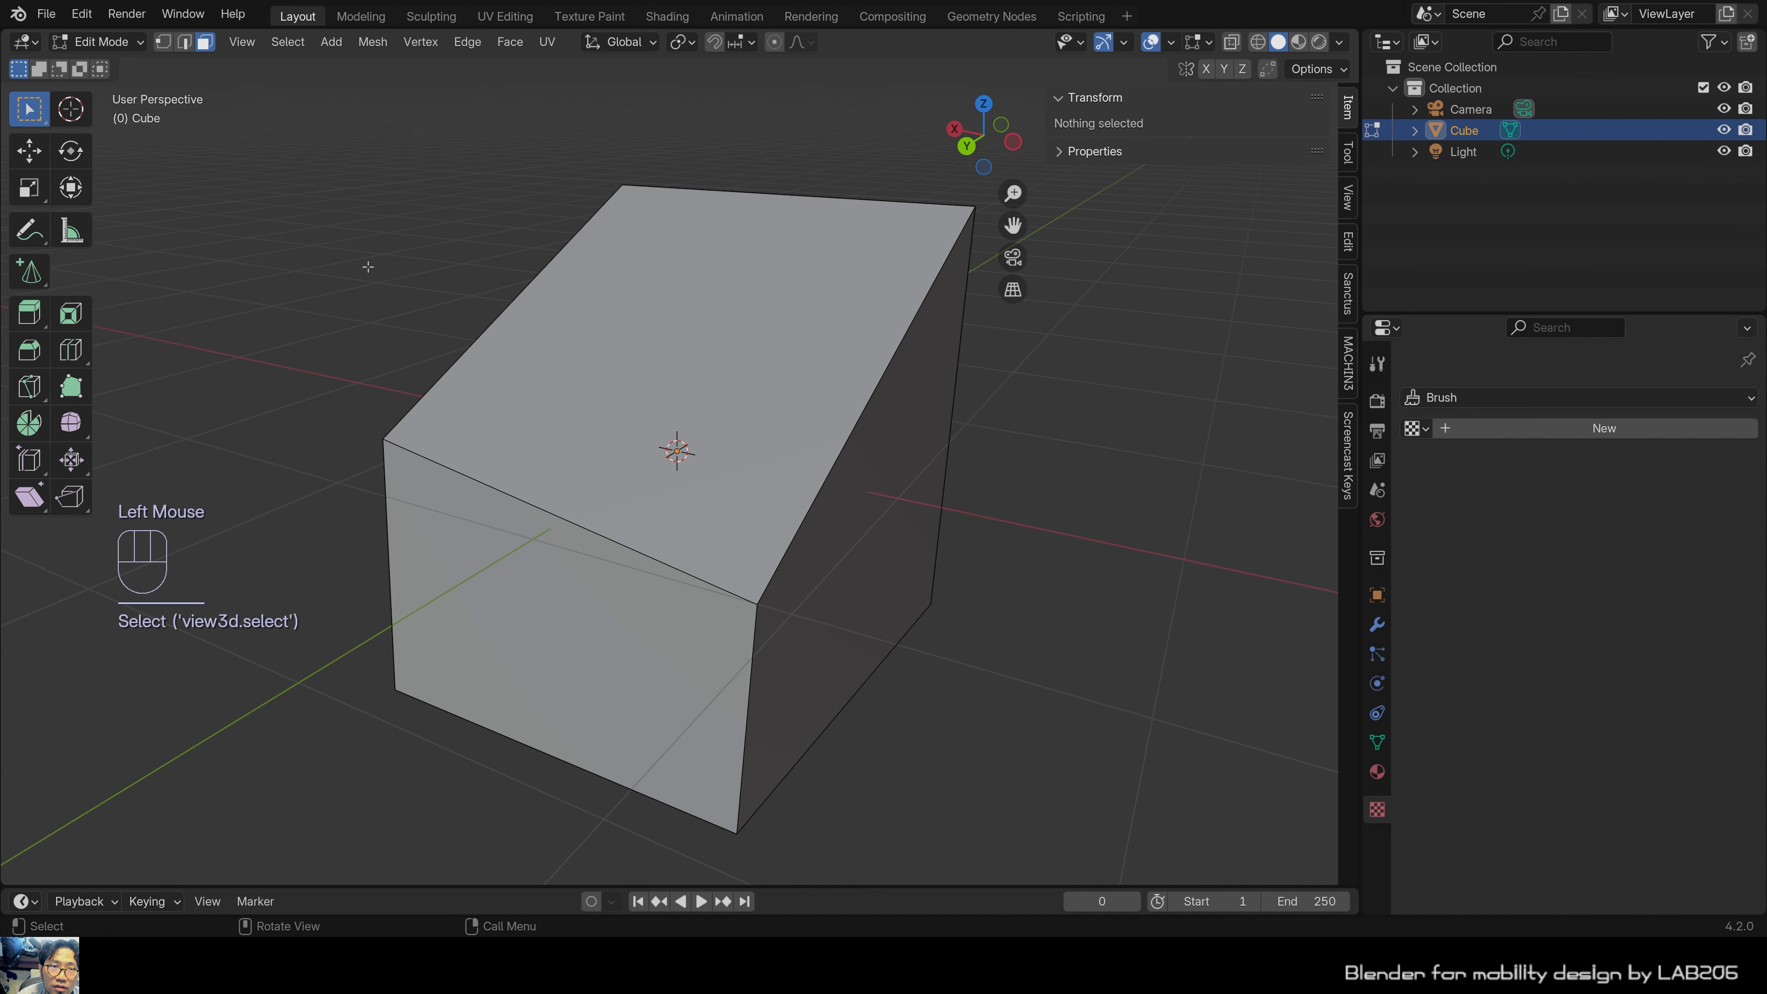
middle_click_drag(367, 268, 558, 370, "shift")
scroll(558, 370, "down", 2)
left_click(651, 389)
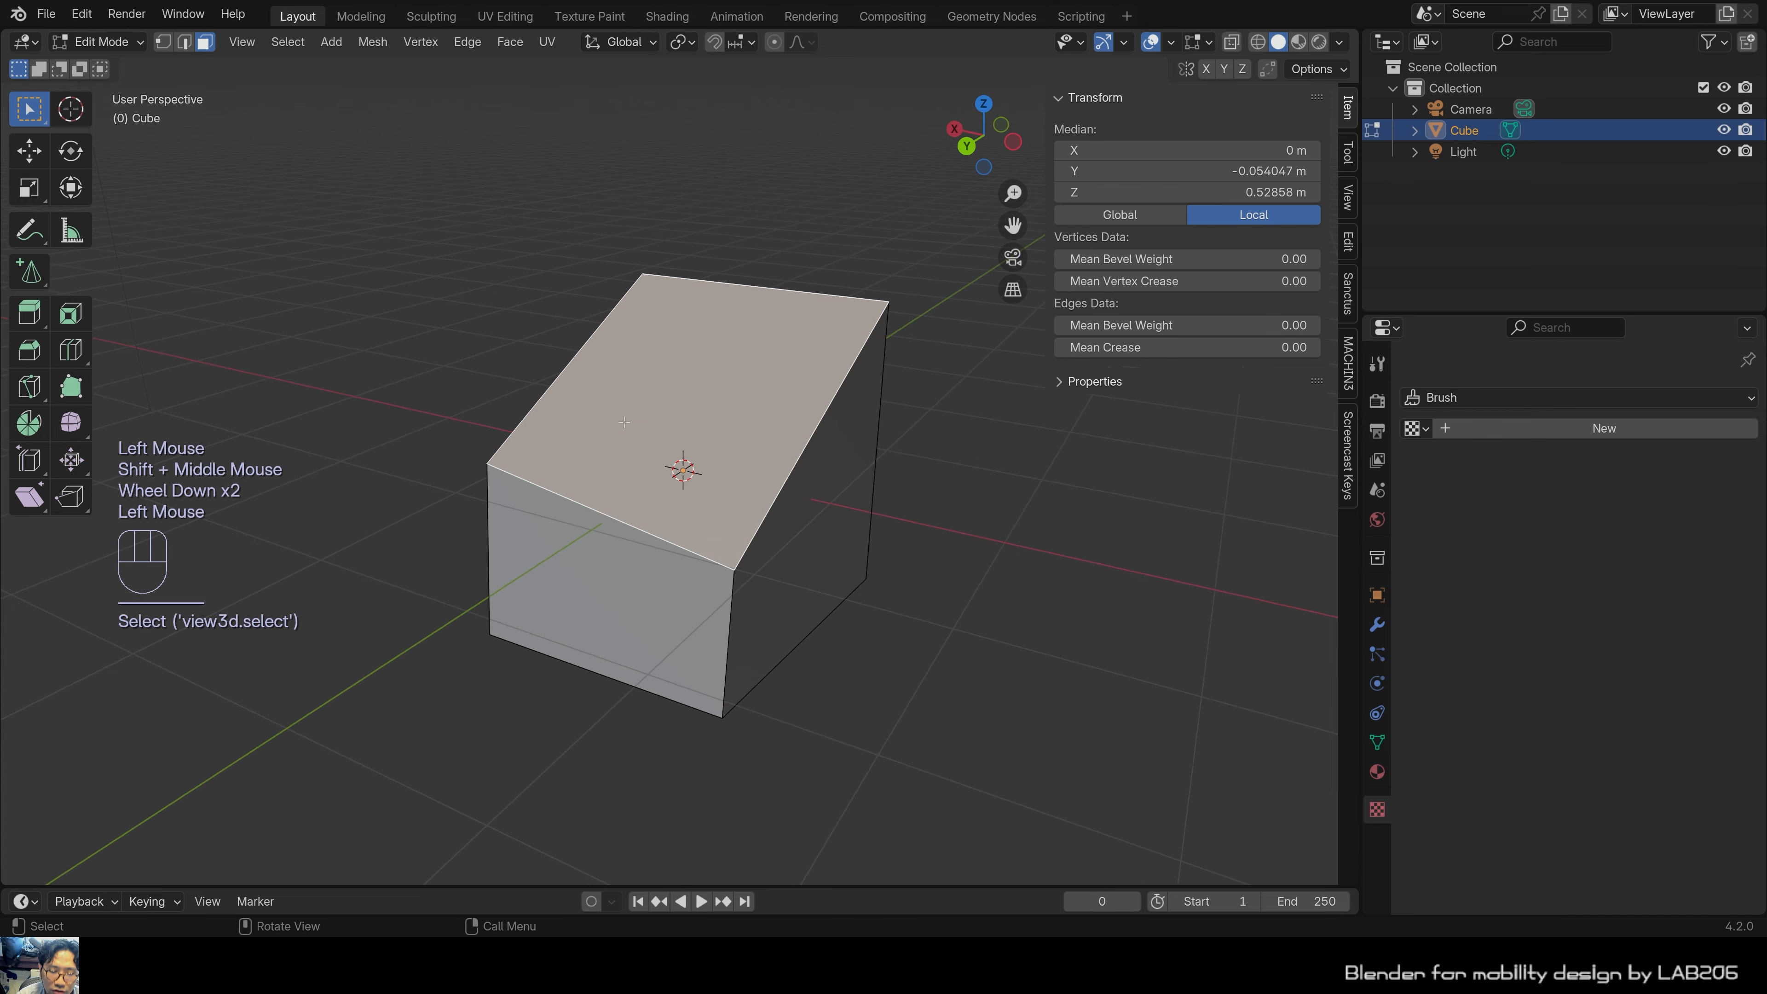
left_click(650, 389)
left_click(650, 390)
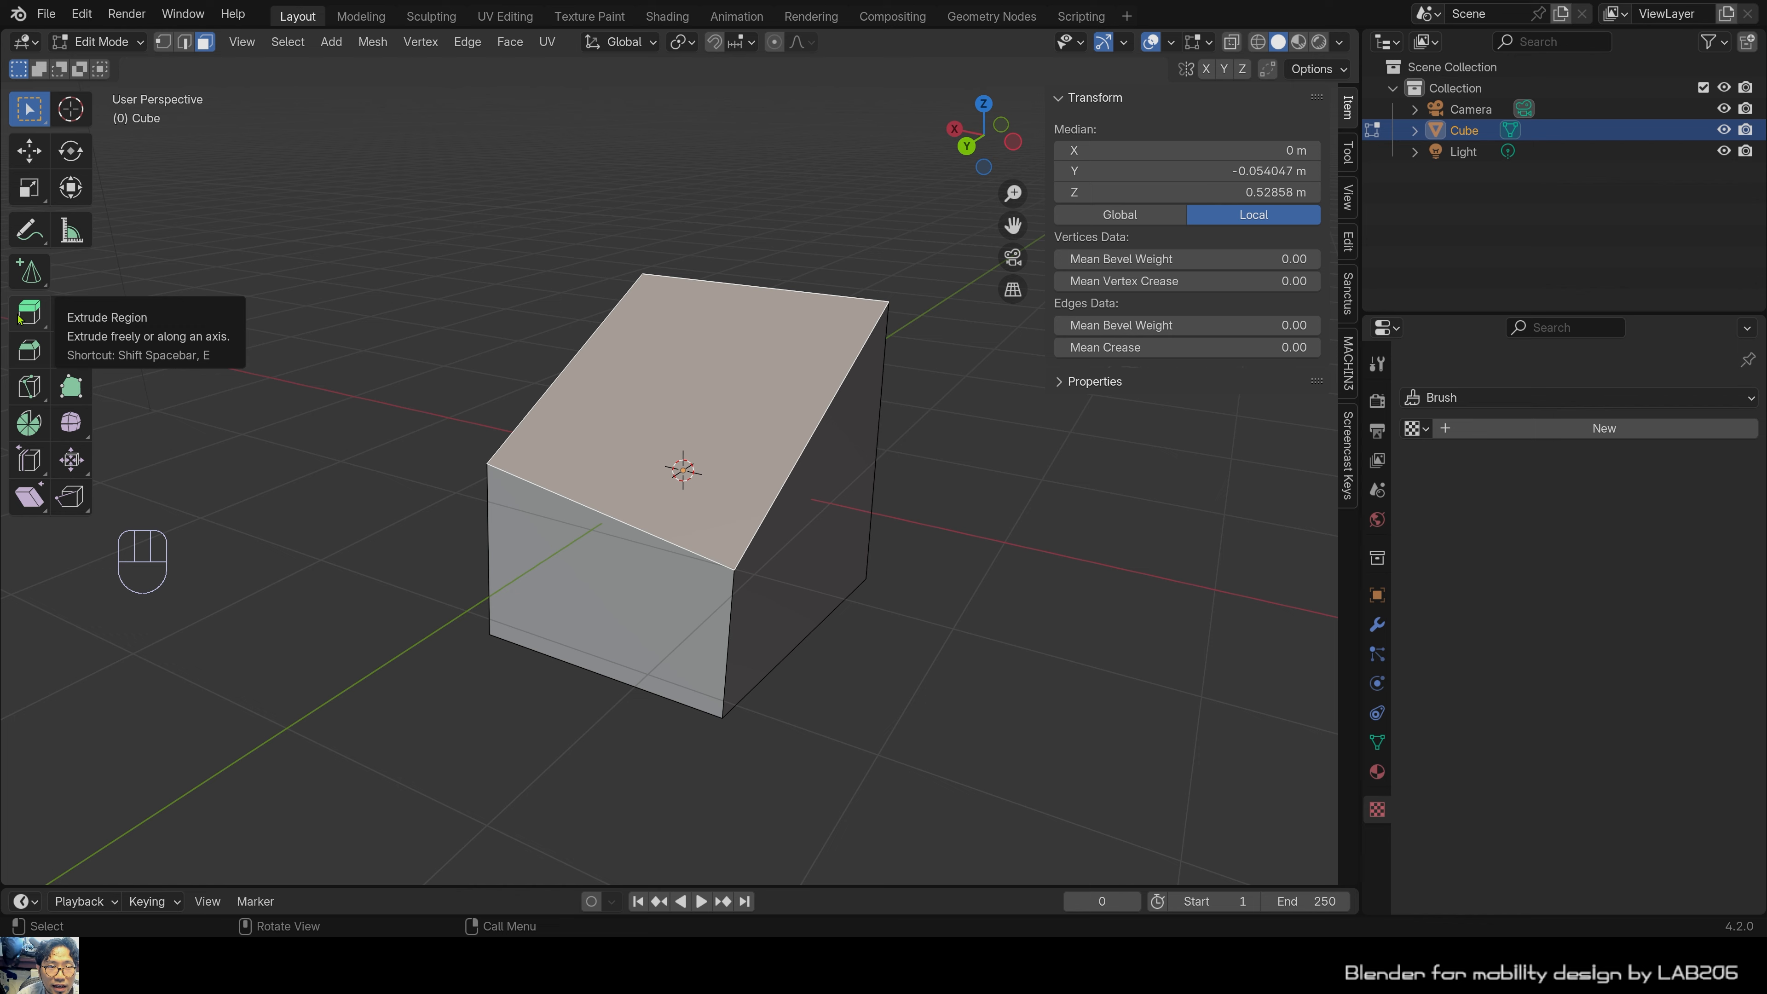
left_click(25, 315)
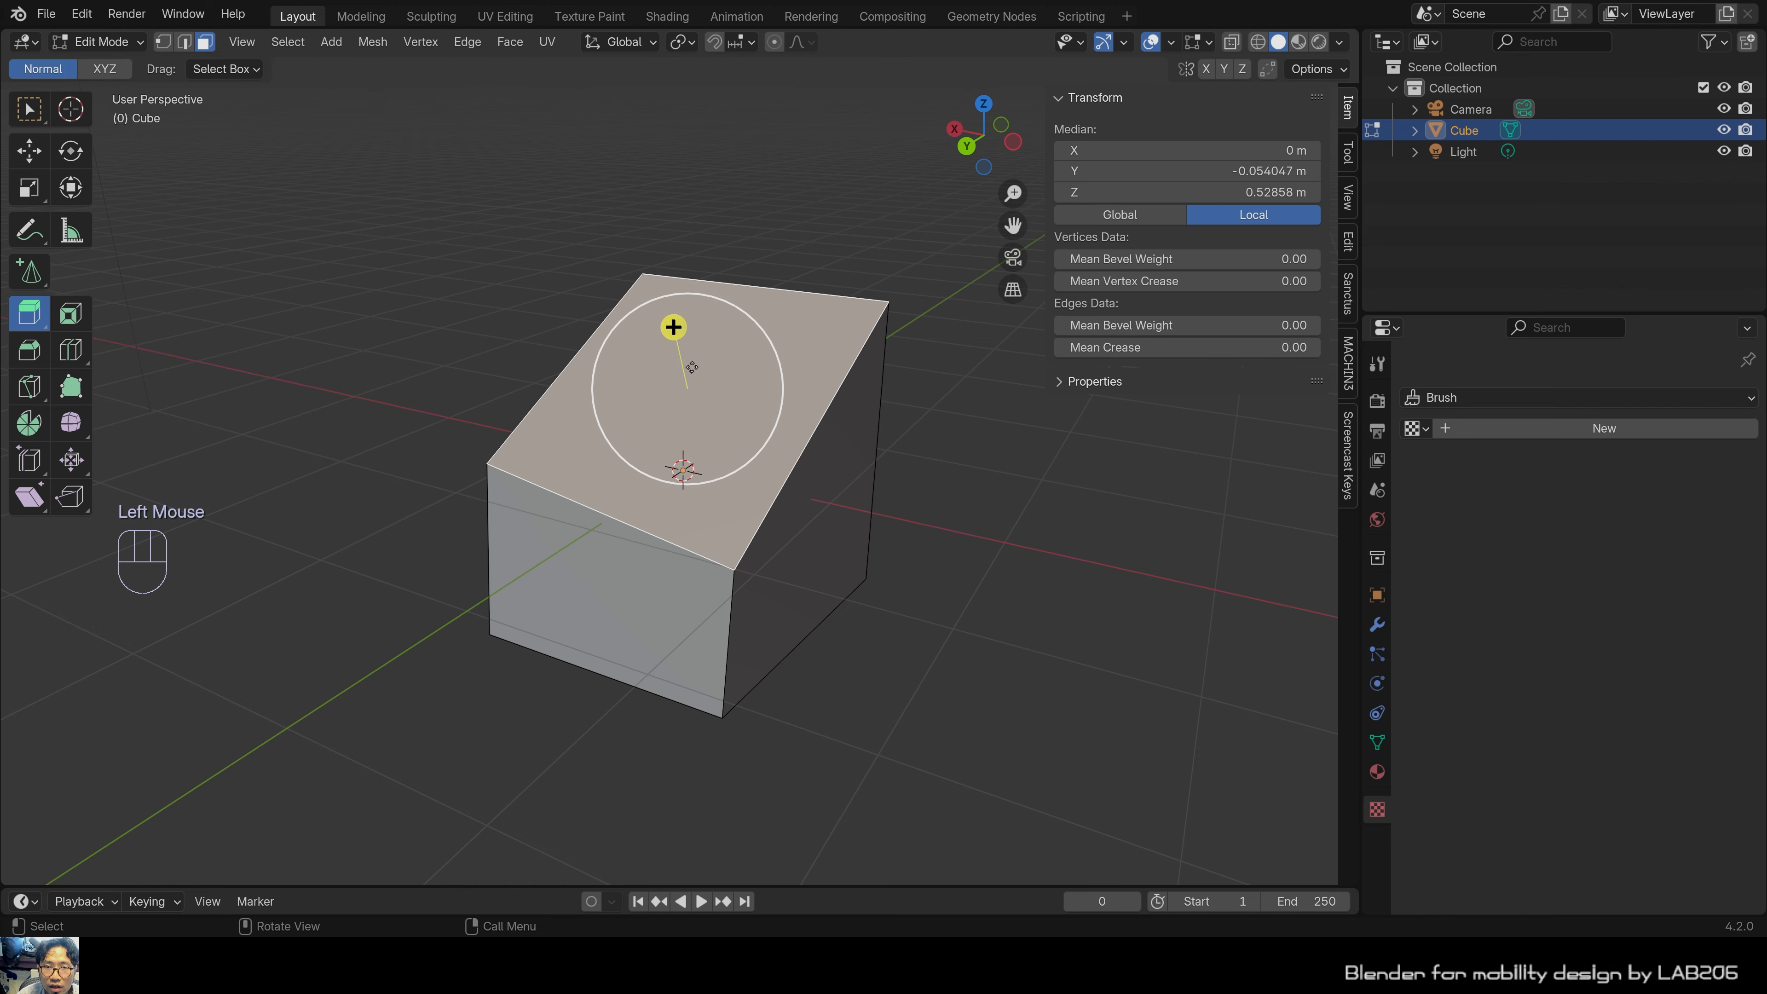
middle_click_drag(689, 362, 646, 305)
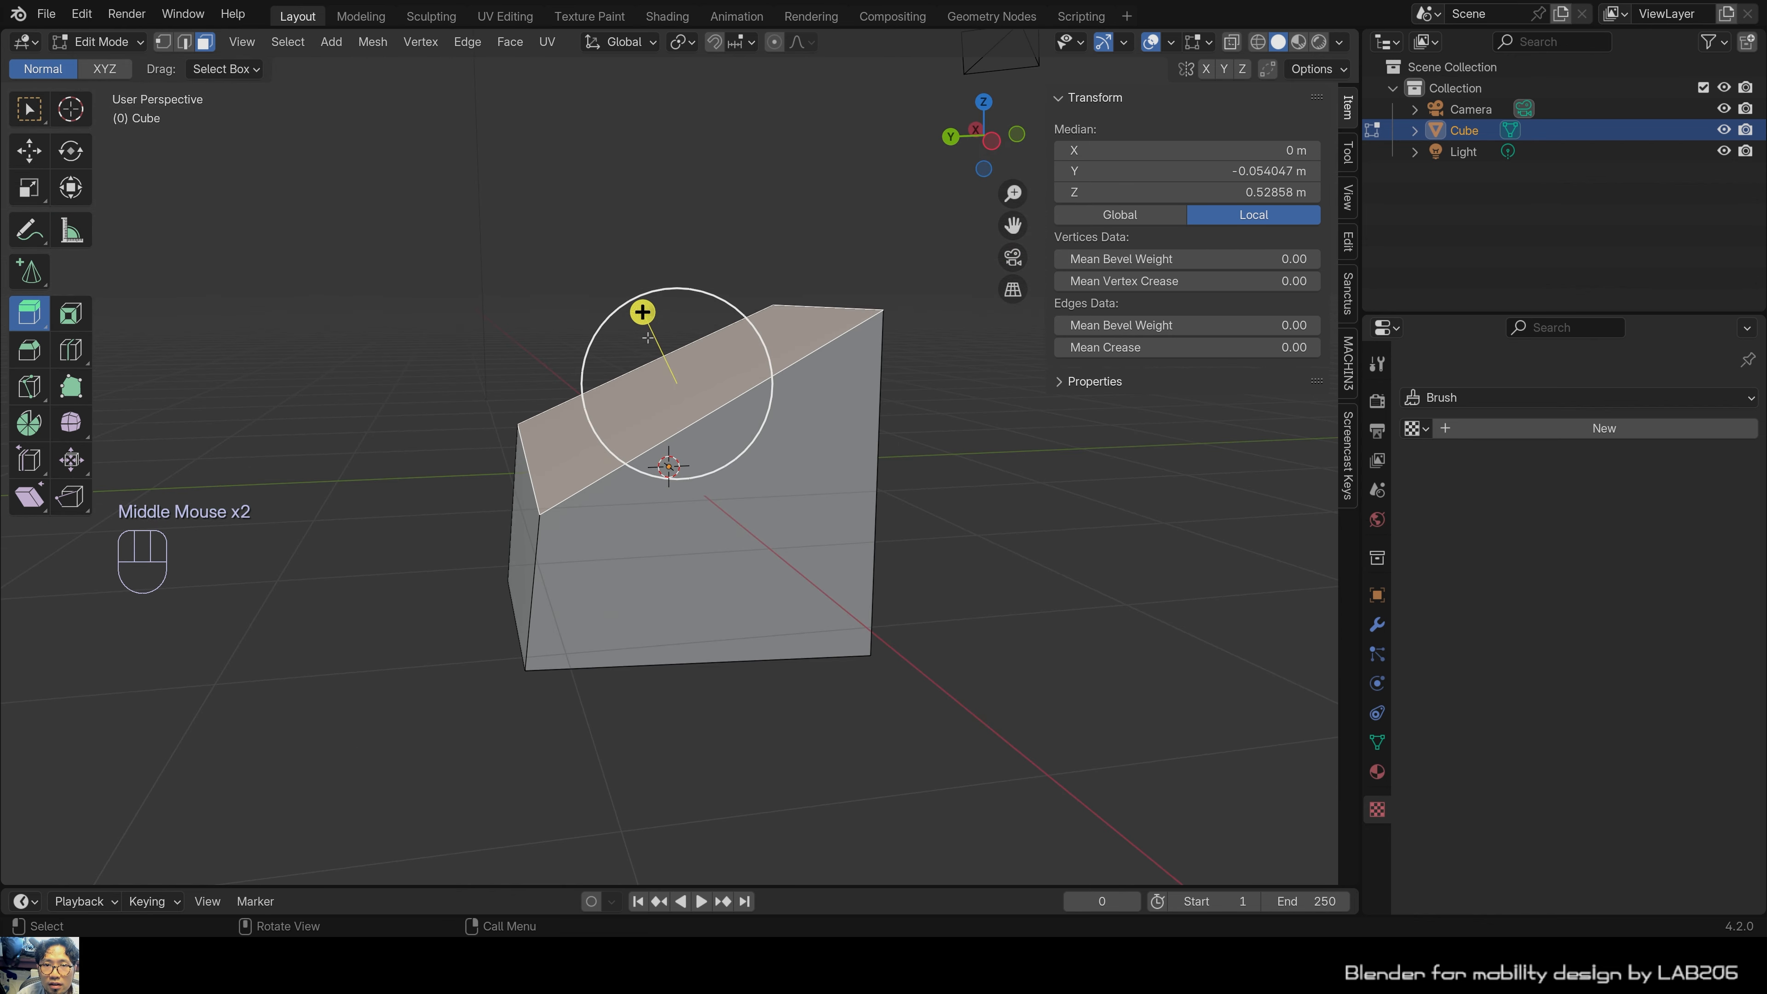
scroll(649, 301, "up", 2)
scroll(649, 302, "down", 1)
left_click_drag(638, 292, 563, 138)
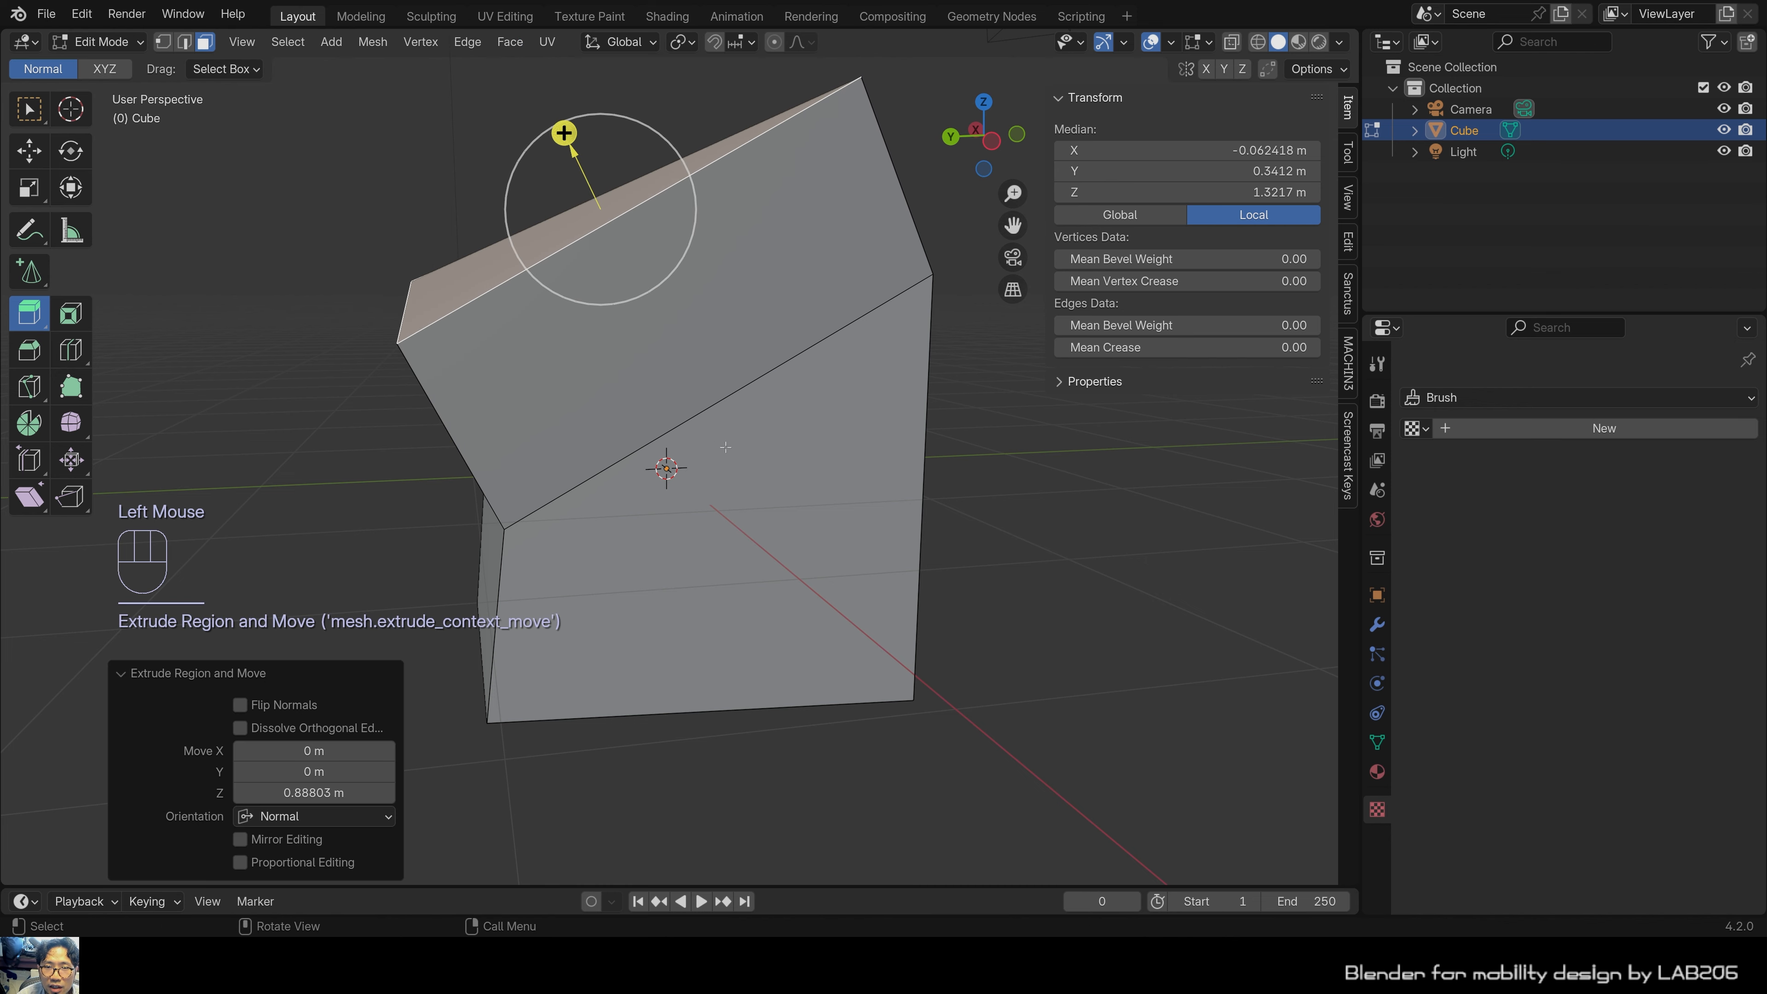
Switch to Object Mode, reselect the extruded cube, and return to Edit Mode with face selection.
middle_click_drag(563, 138, 604, 339)
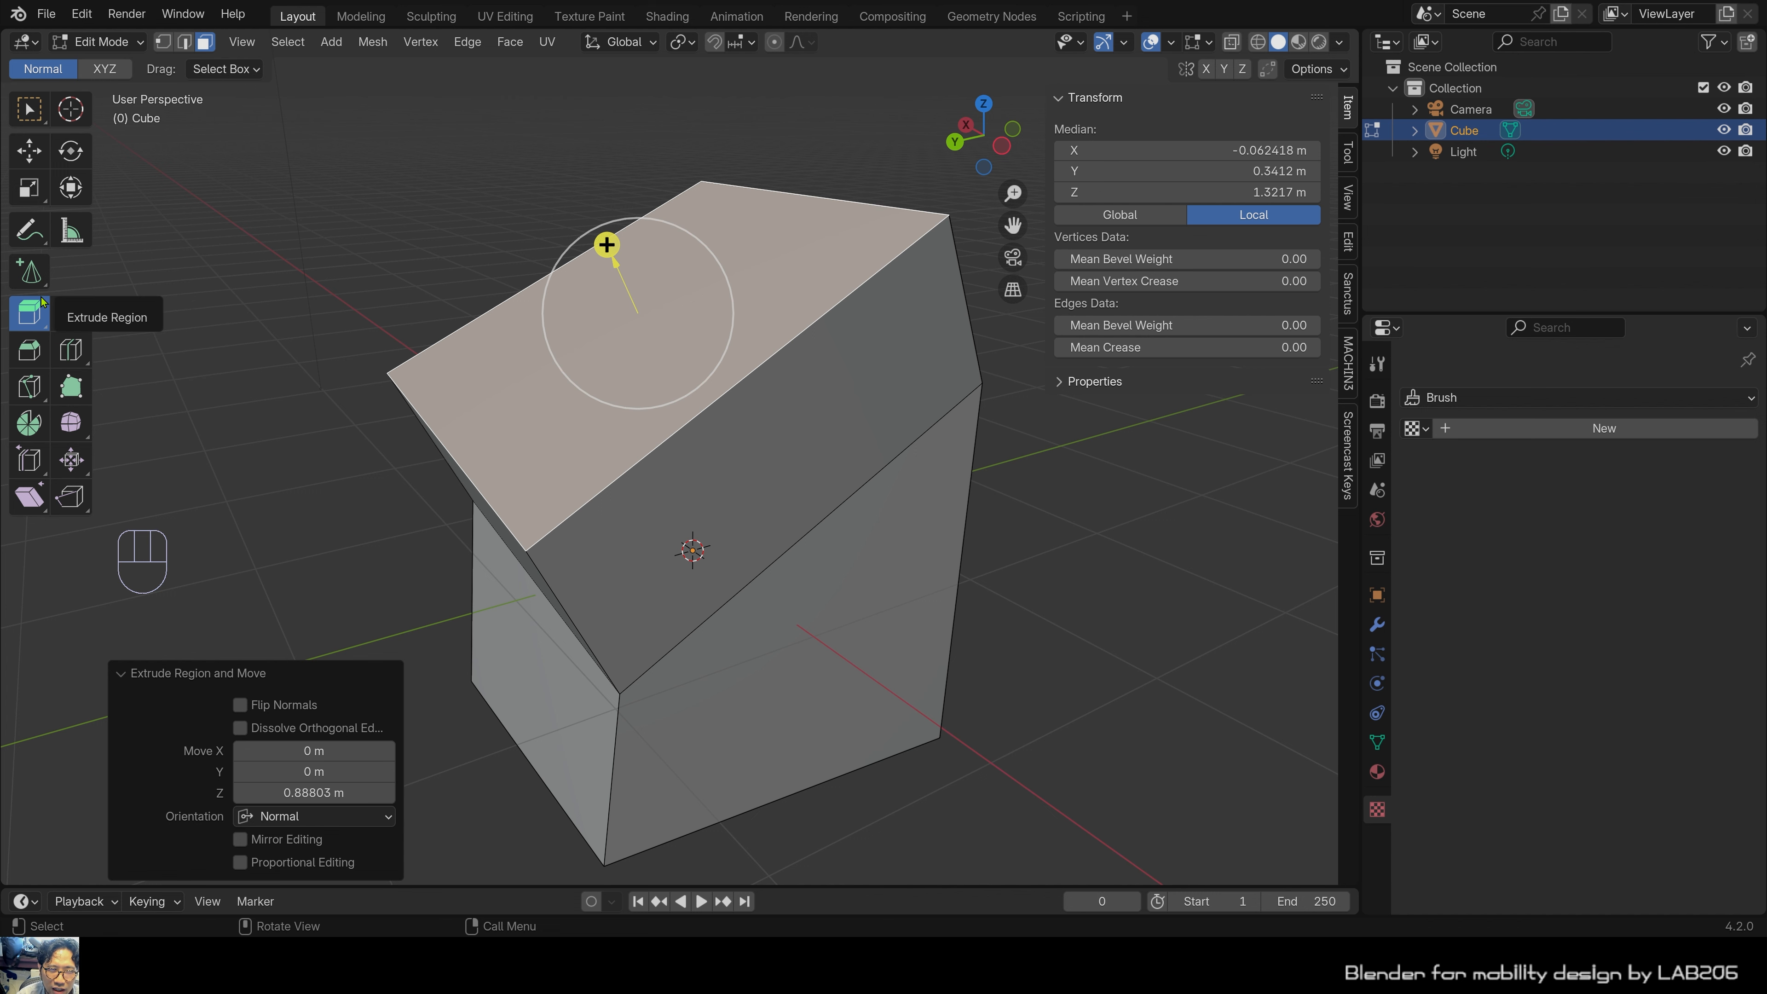
key("Tab")
left_click(280, 275)
key("Tab")
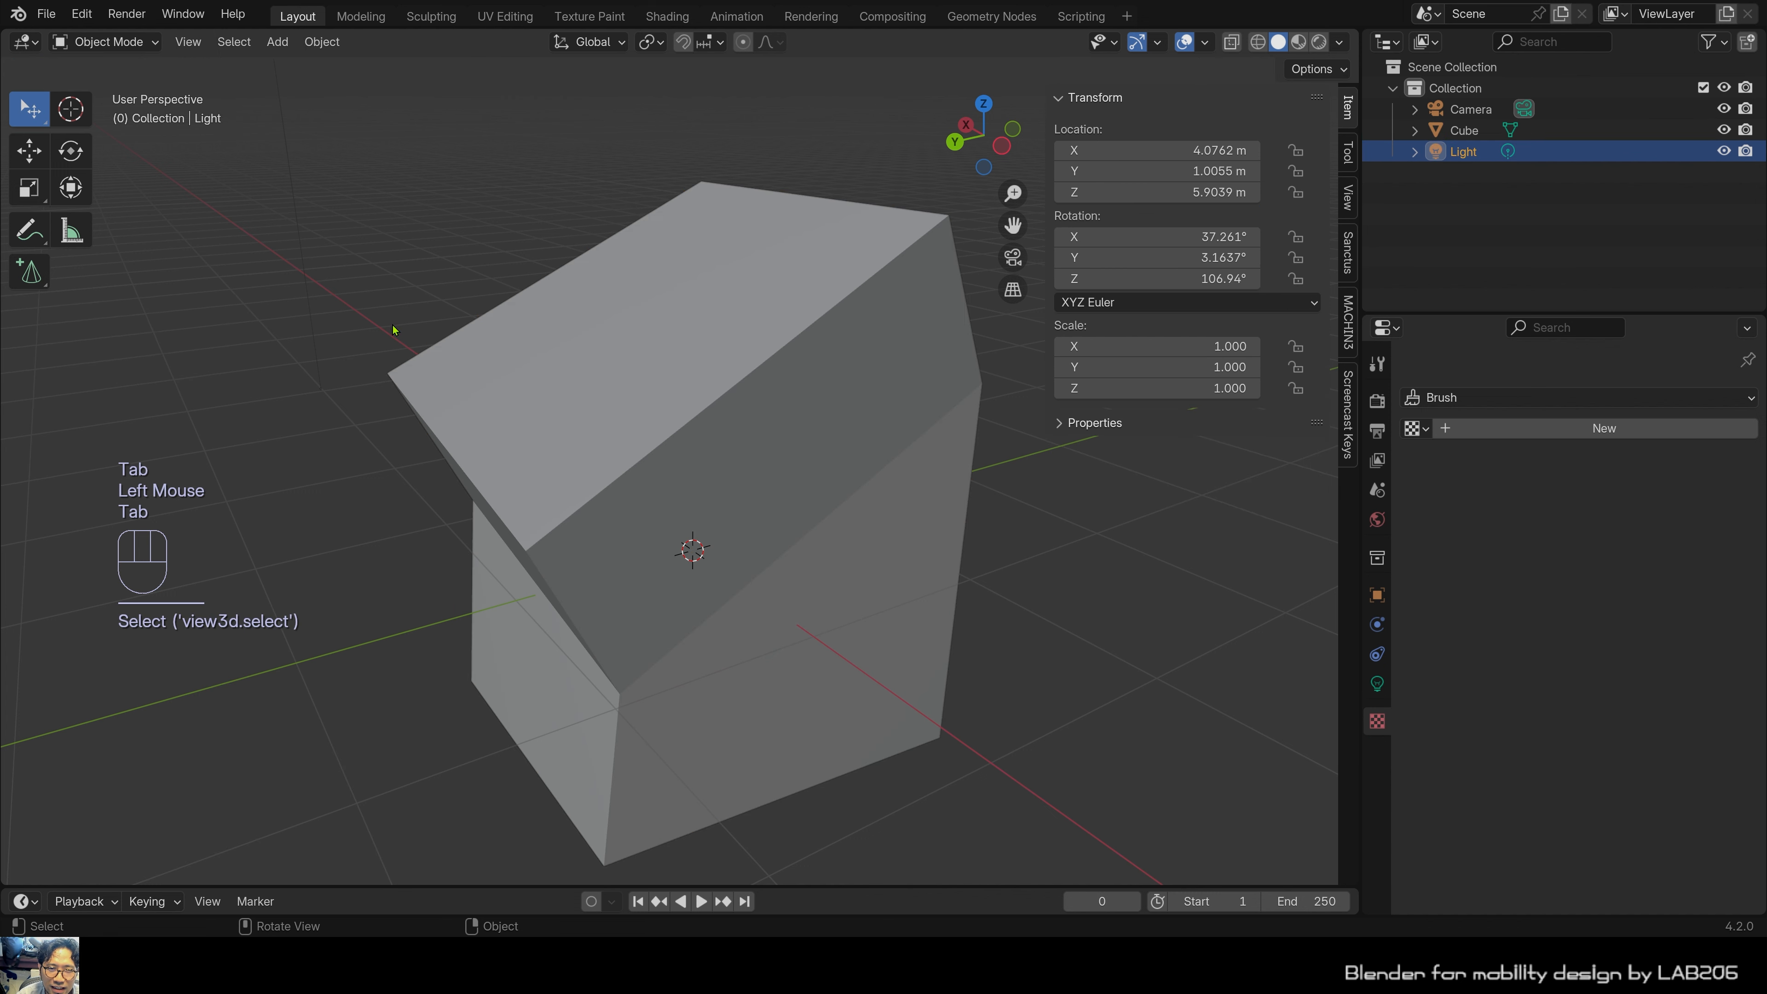
left_click(550, 353)
key("Tab")
key("3")
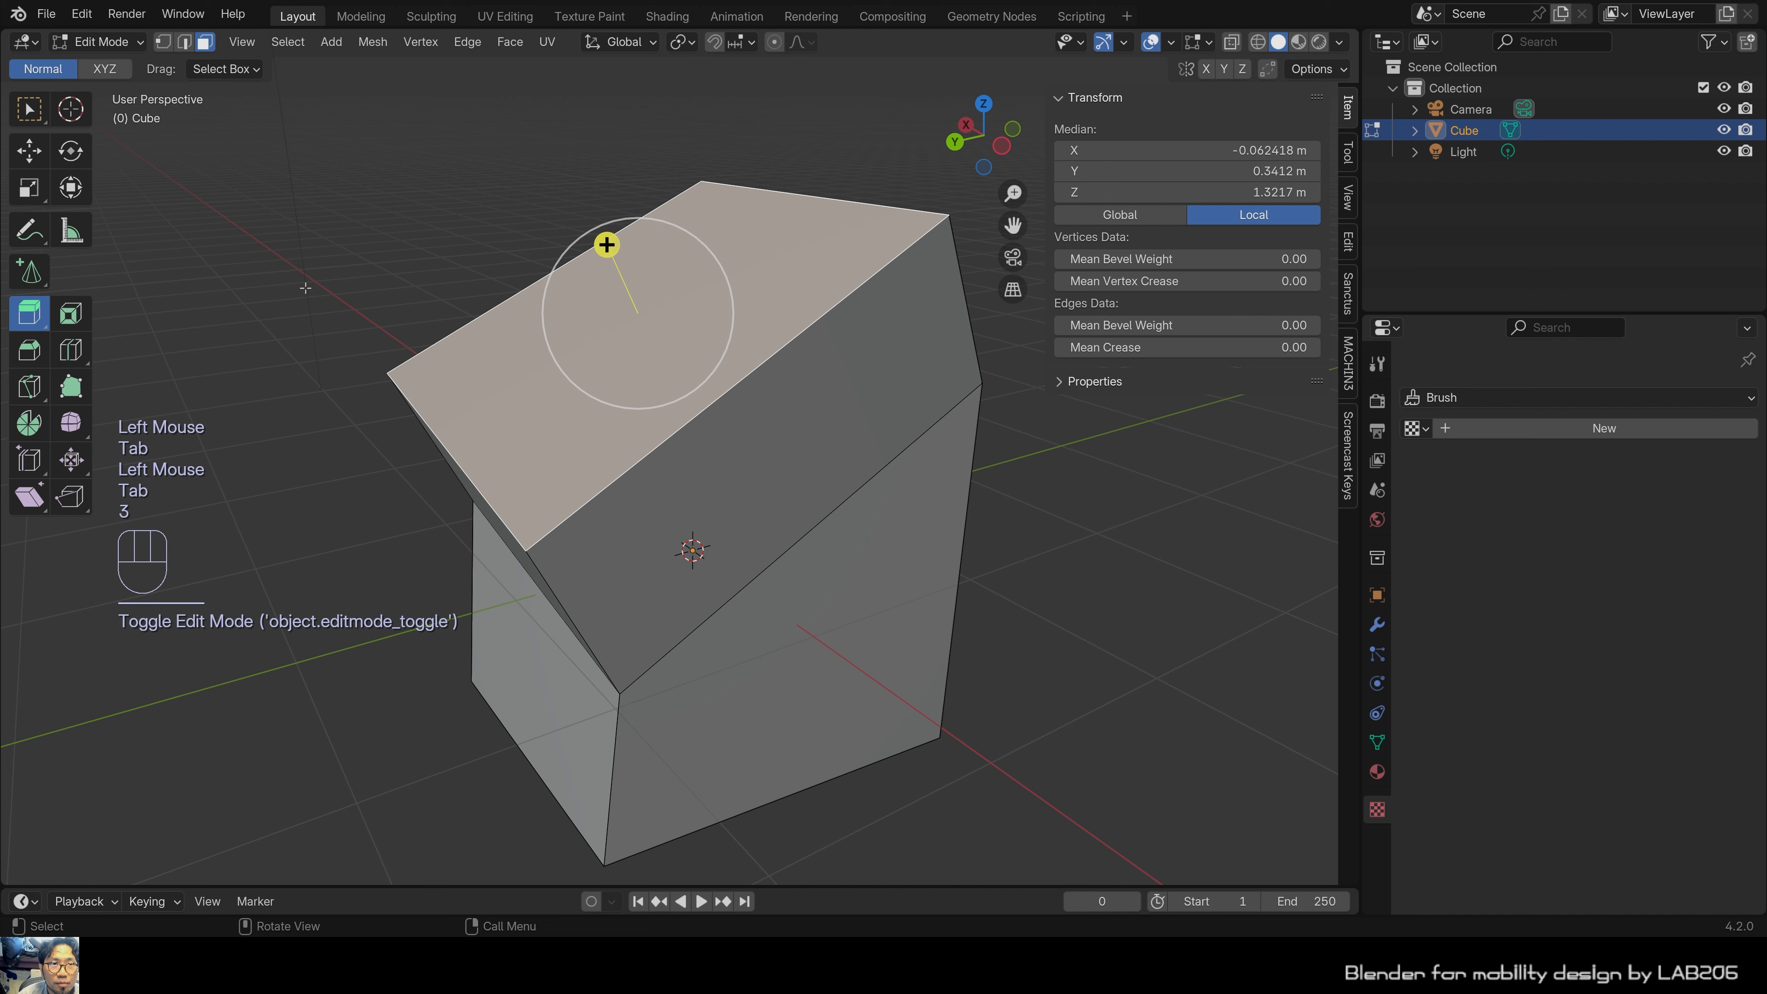
Switch back to the Select Box tool with the extrusion's sloped top face selected.
left_click(304, 287)
left_click(582, 321)
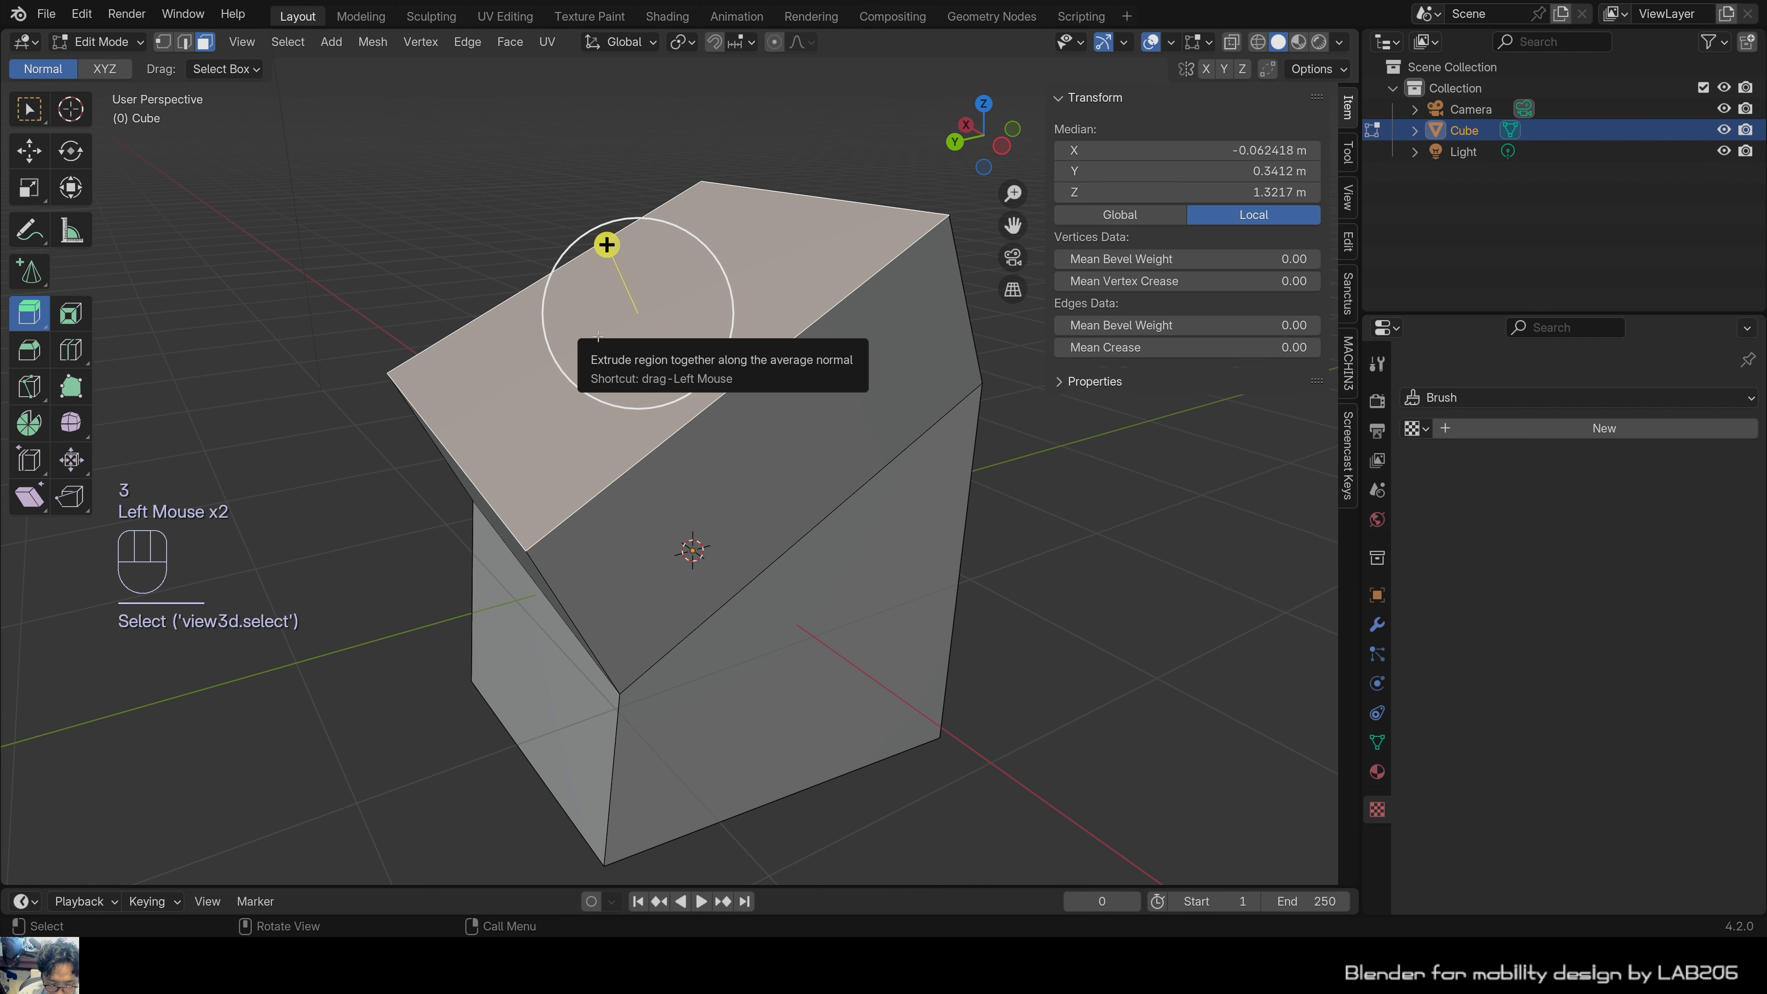
middle_click_drag(585, 321, 612, 349)
left_click(31, 109)
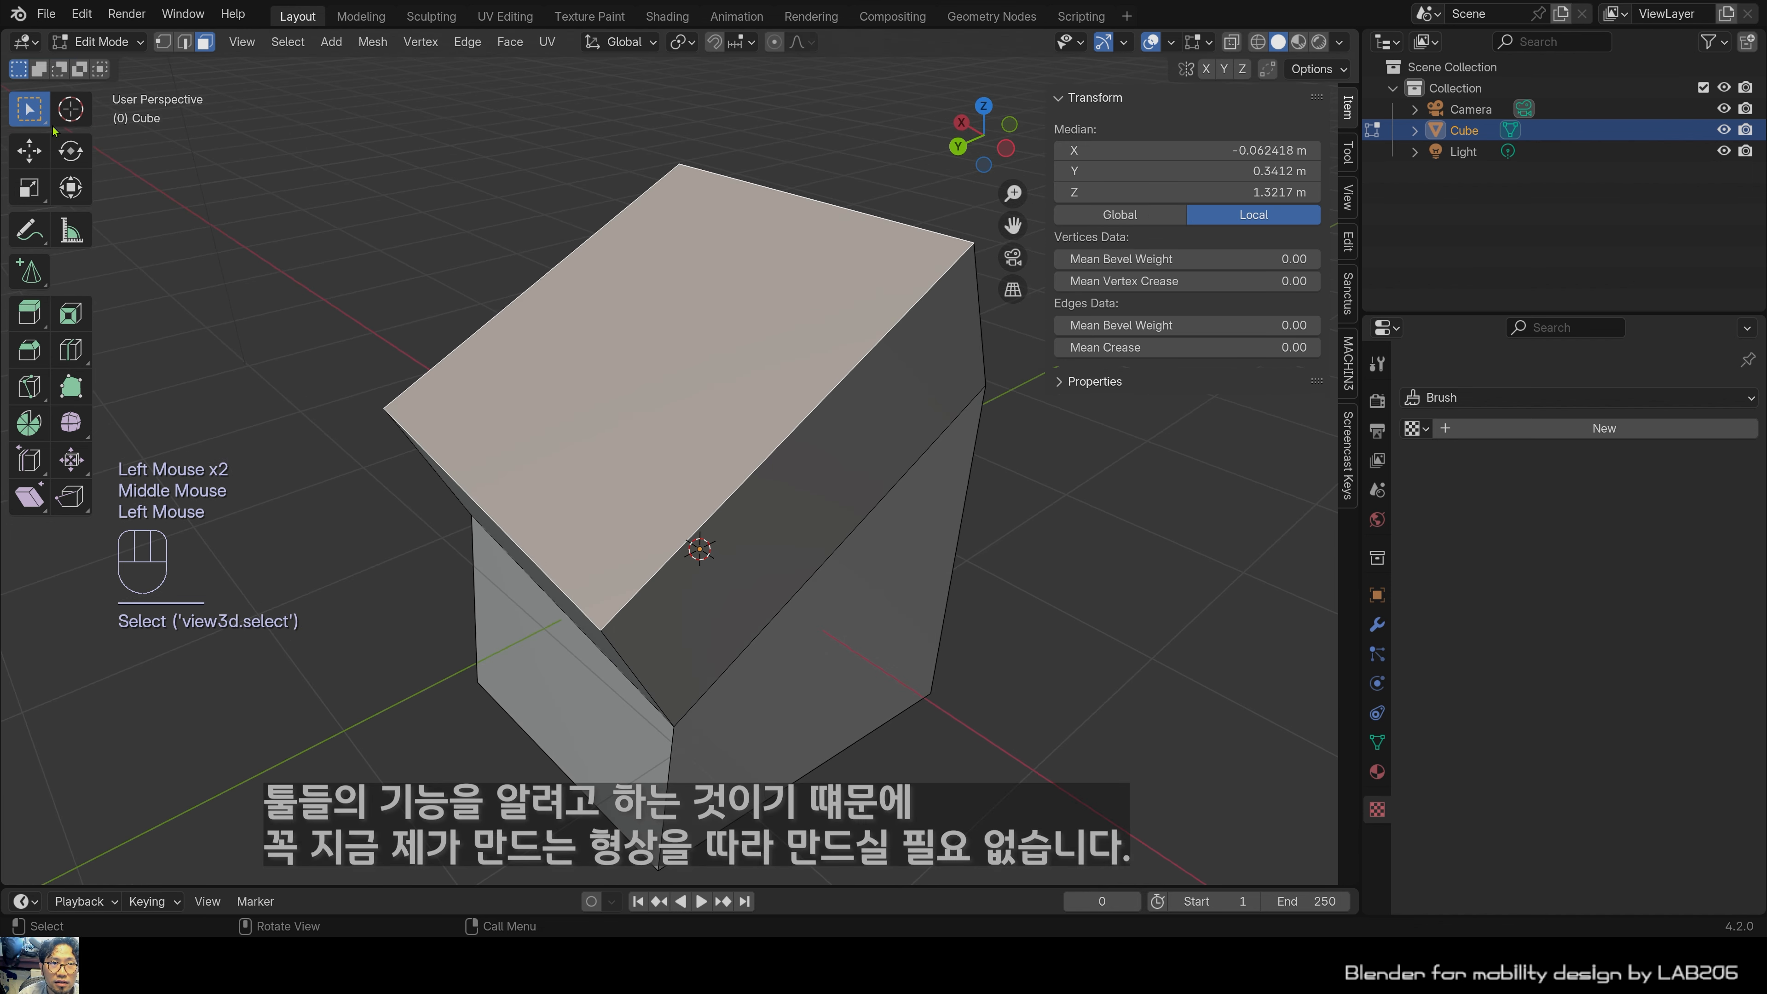
left_click(3, 144)
left_click(678, 453)
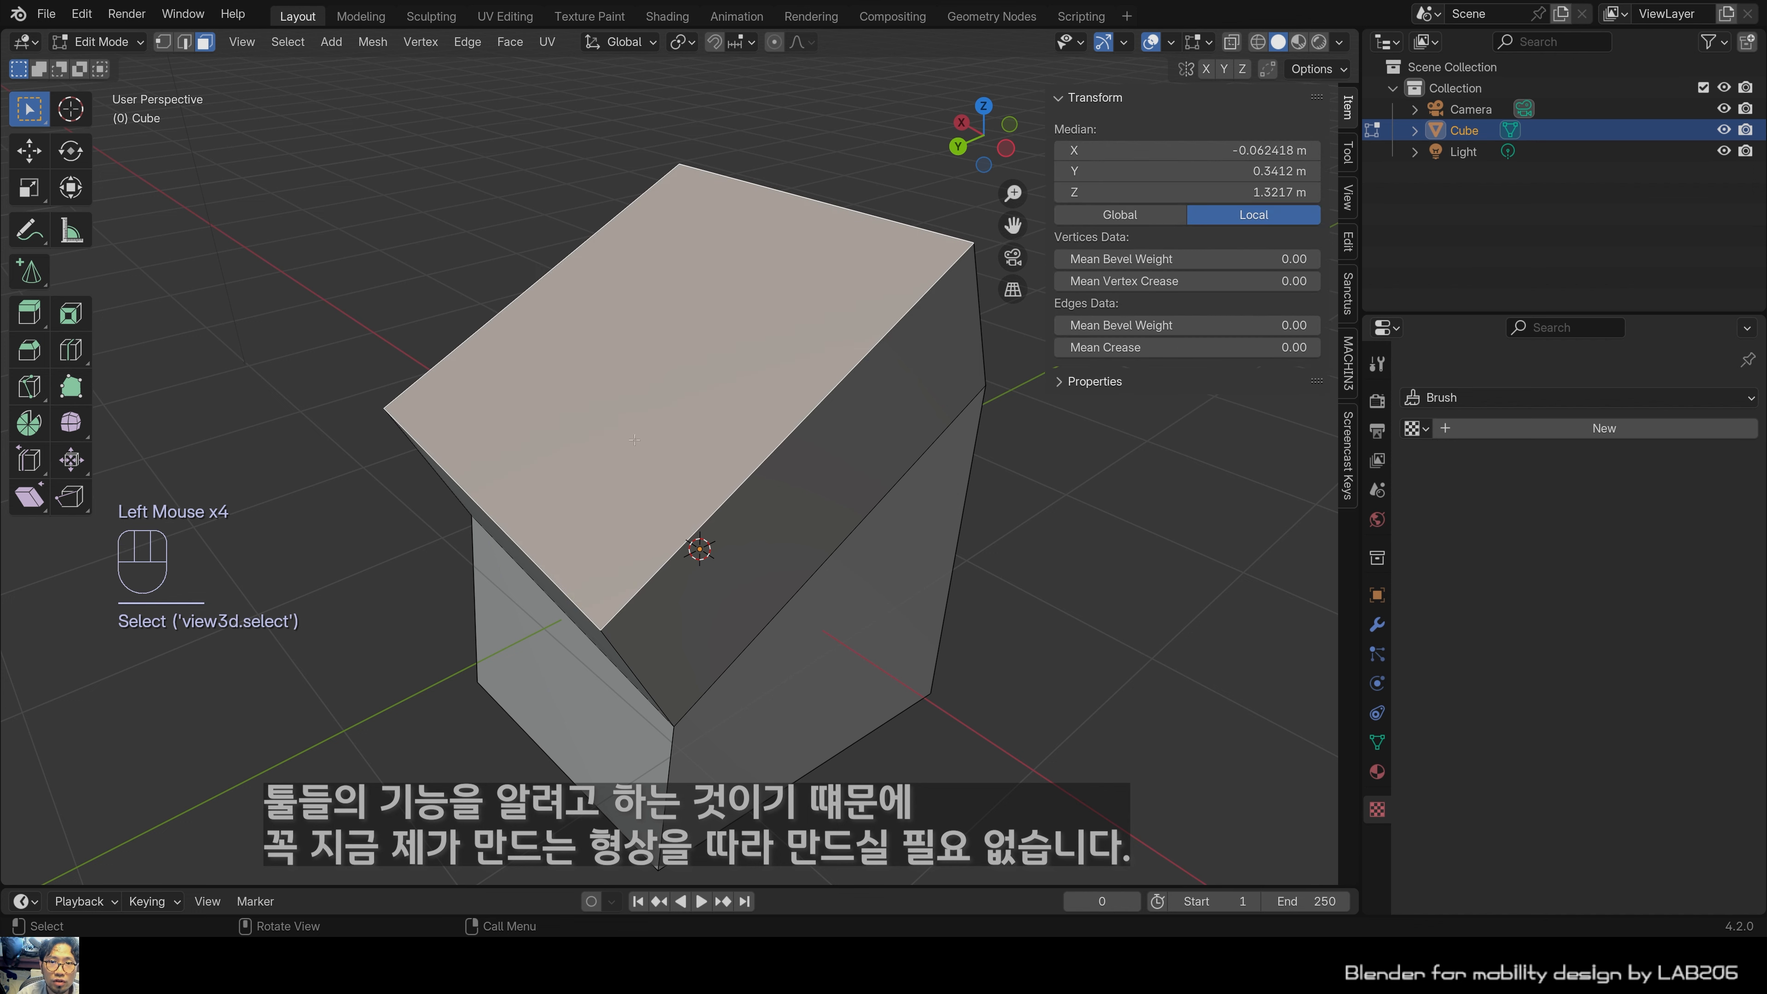
Extrude the sloped top face about 0.84 m along its normal.
middle_click_drag(634, 440, 614, 408)
scroll(625, 403, "down", 1)
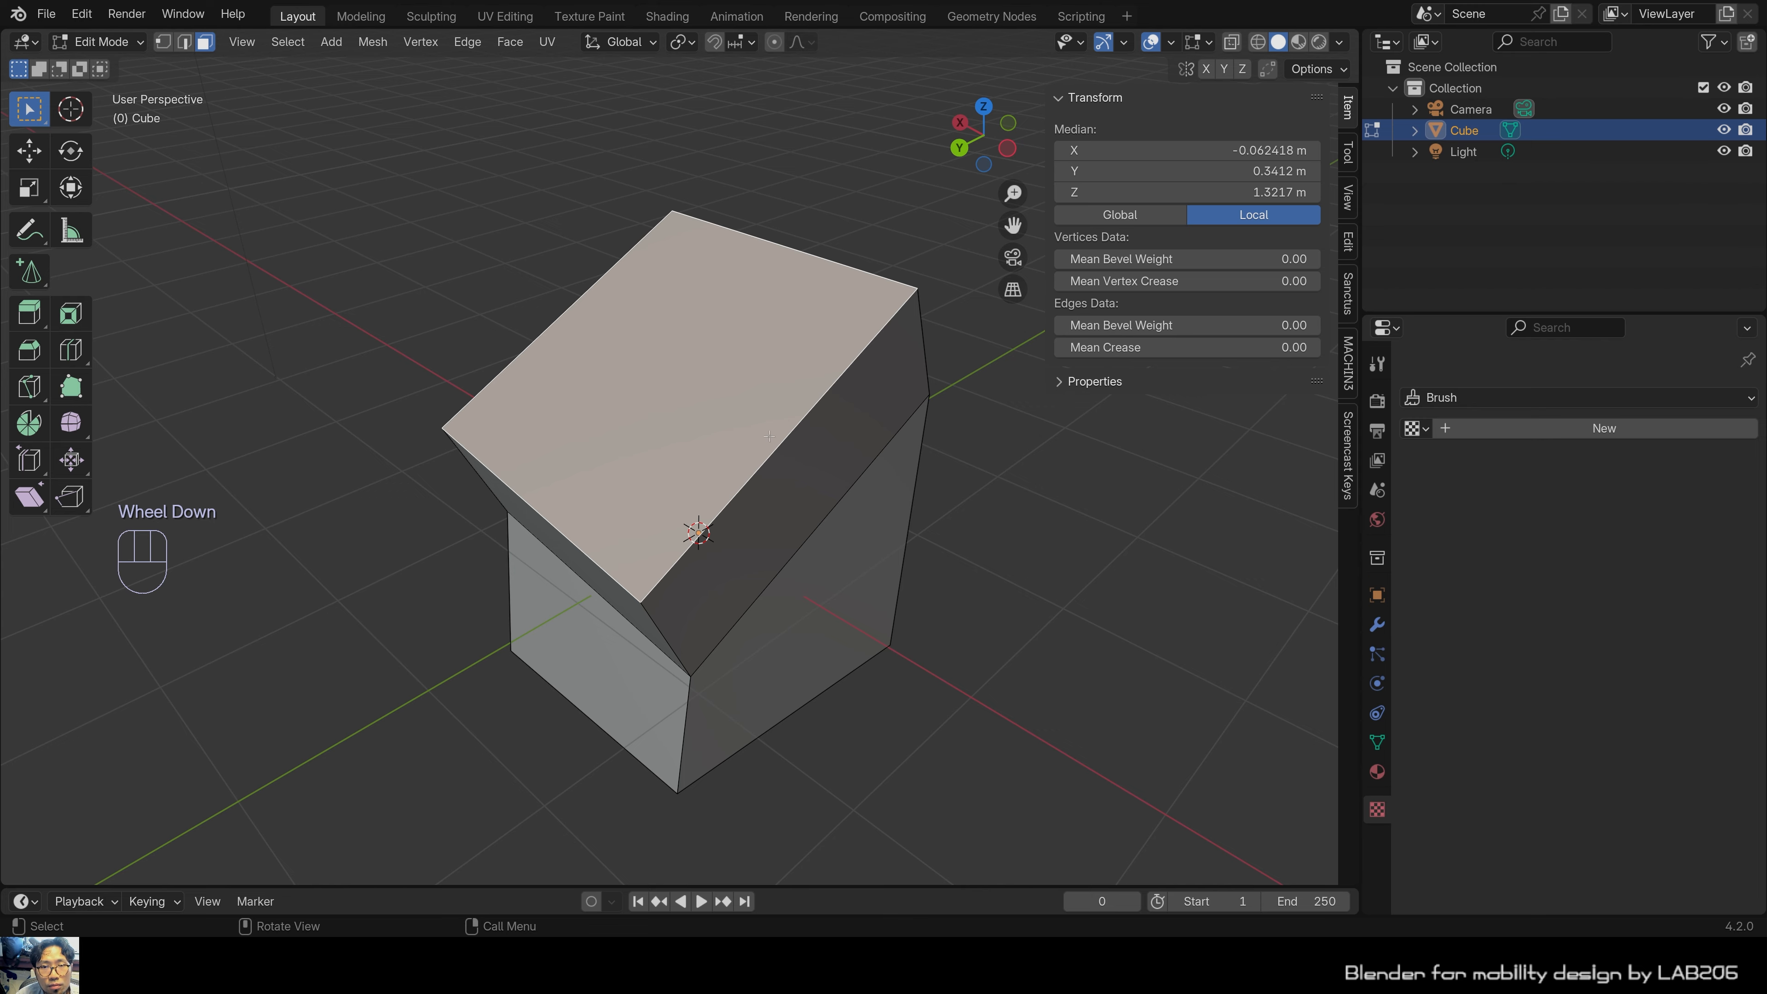
key("e")
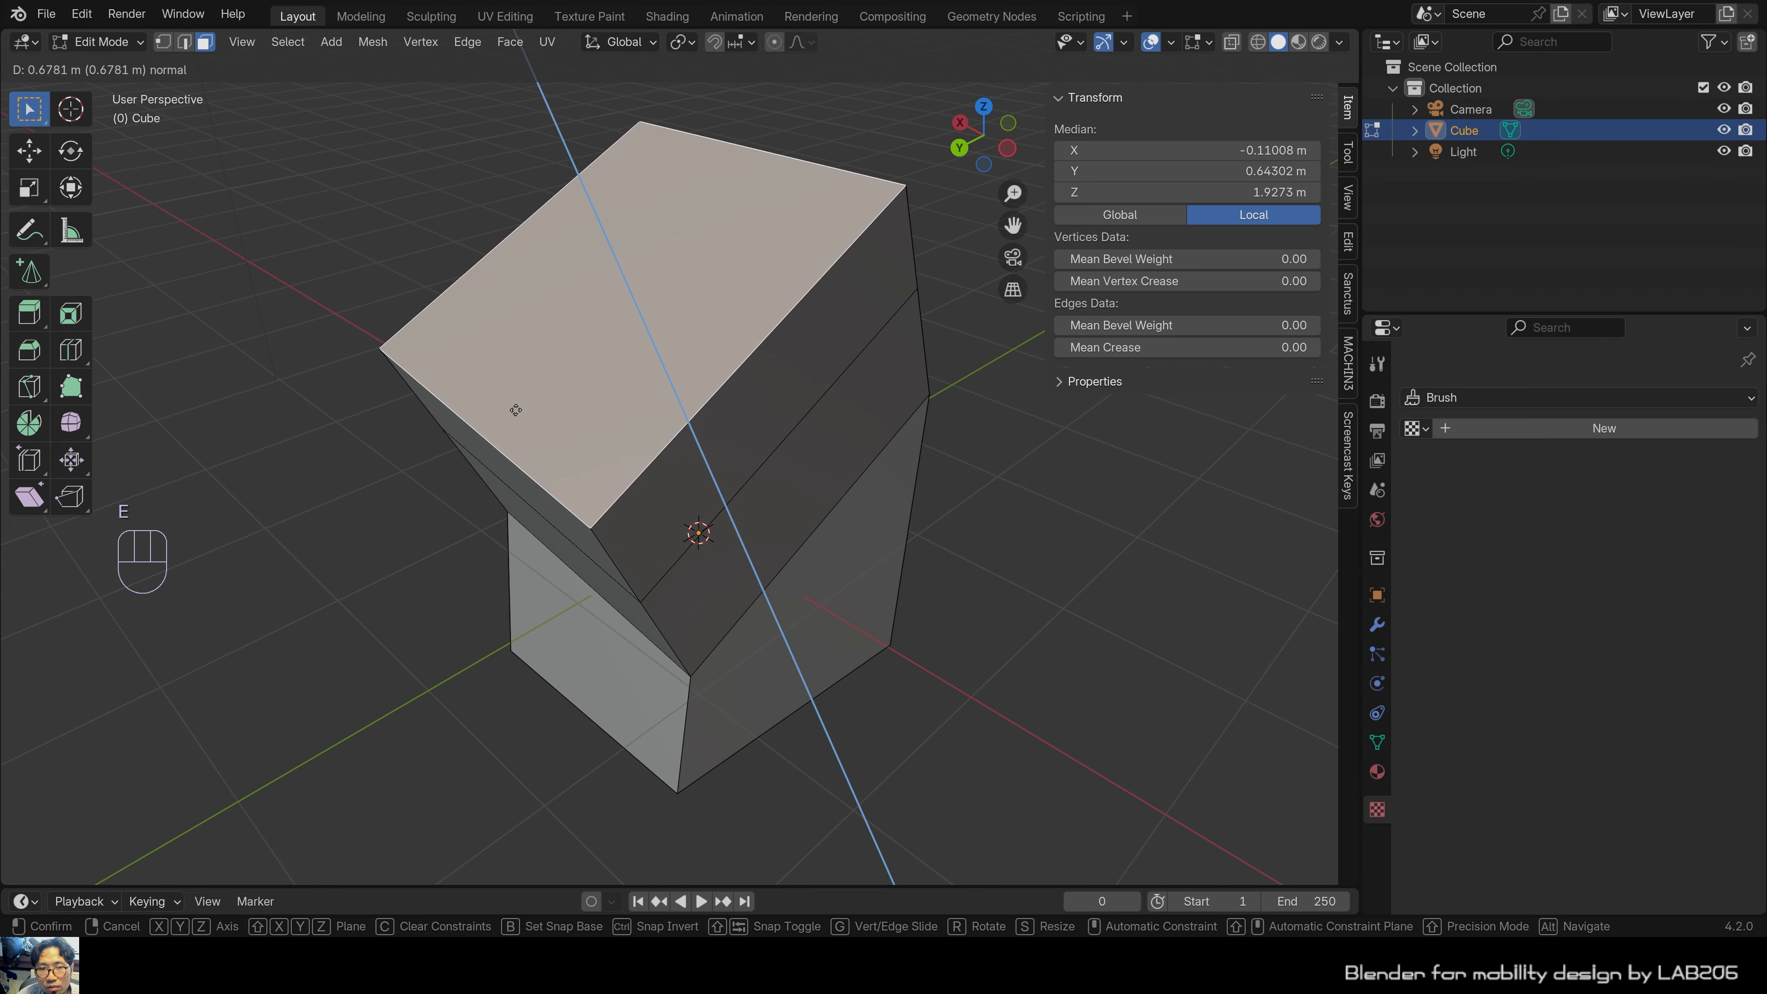
left_click(639, 480)
middle_click_drag(638, 481, 596, 391)
Extrude the sloped top face three more times along its normal, the last two by about 0.65 m and 1.02 m.
scroll(595, 391, "down", 2)
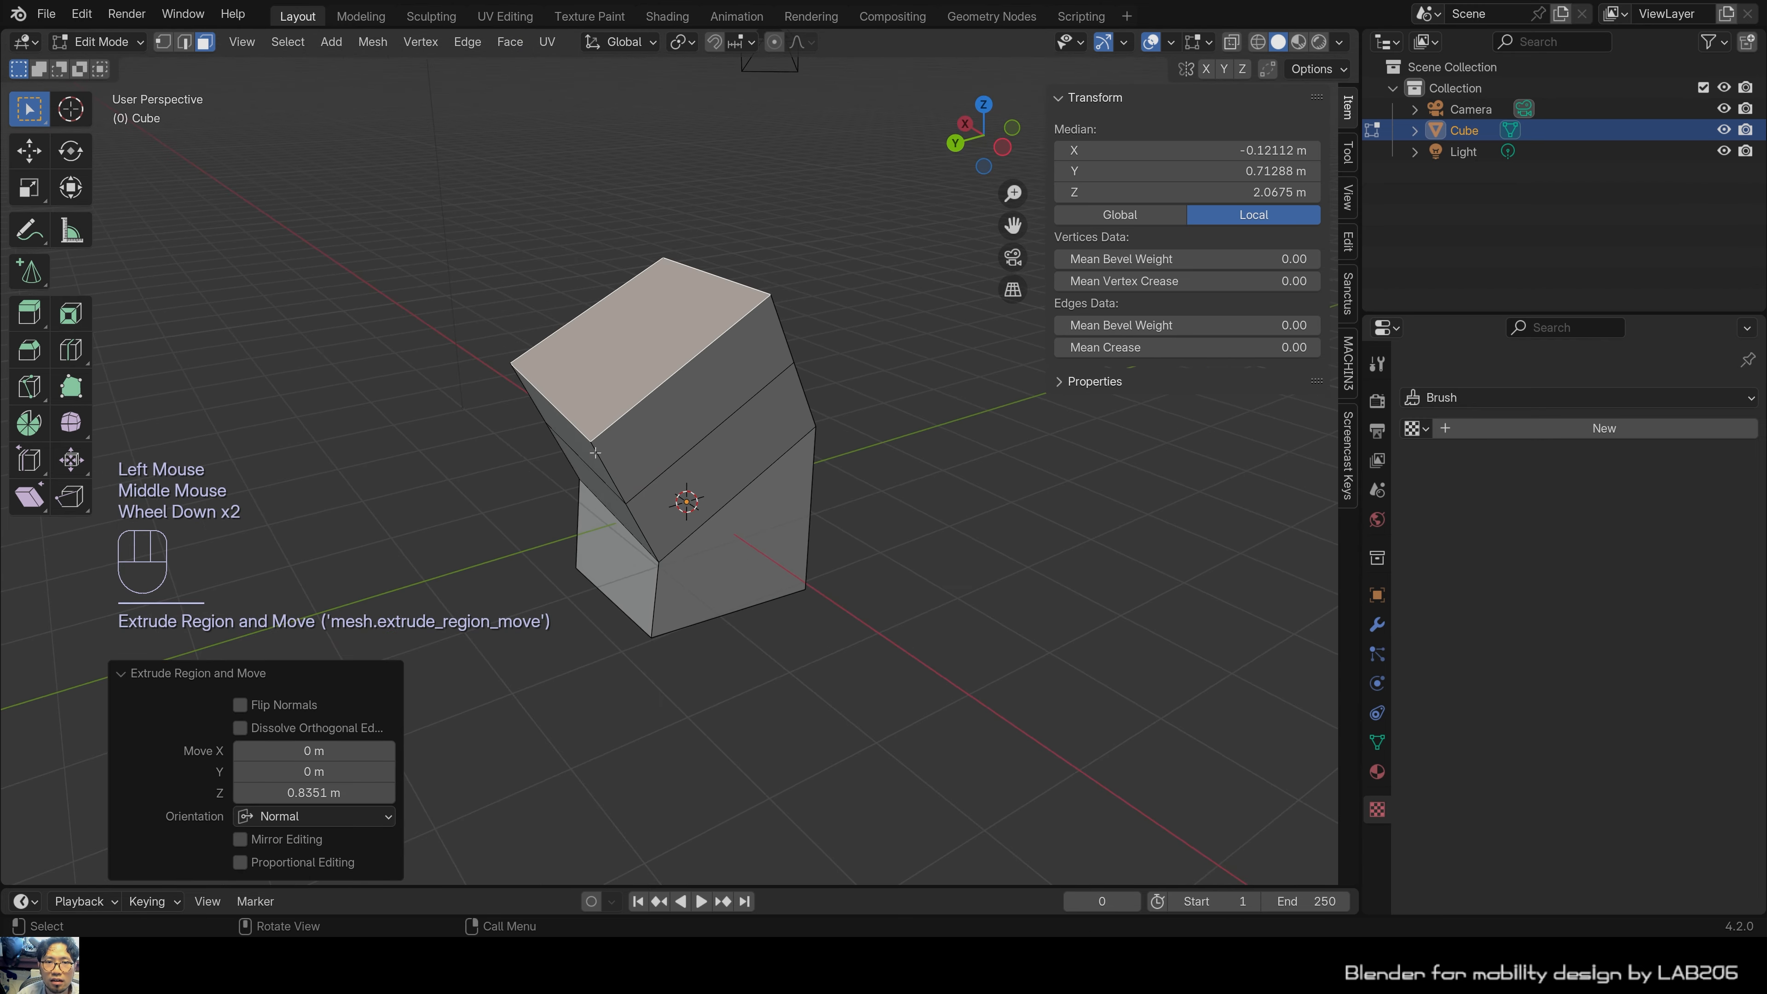
key("e")
left_click(523, 230)
key("e")
left_click(501, 174)
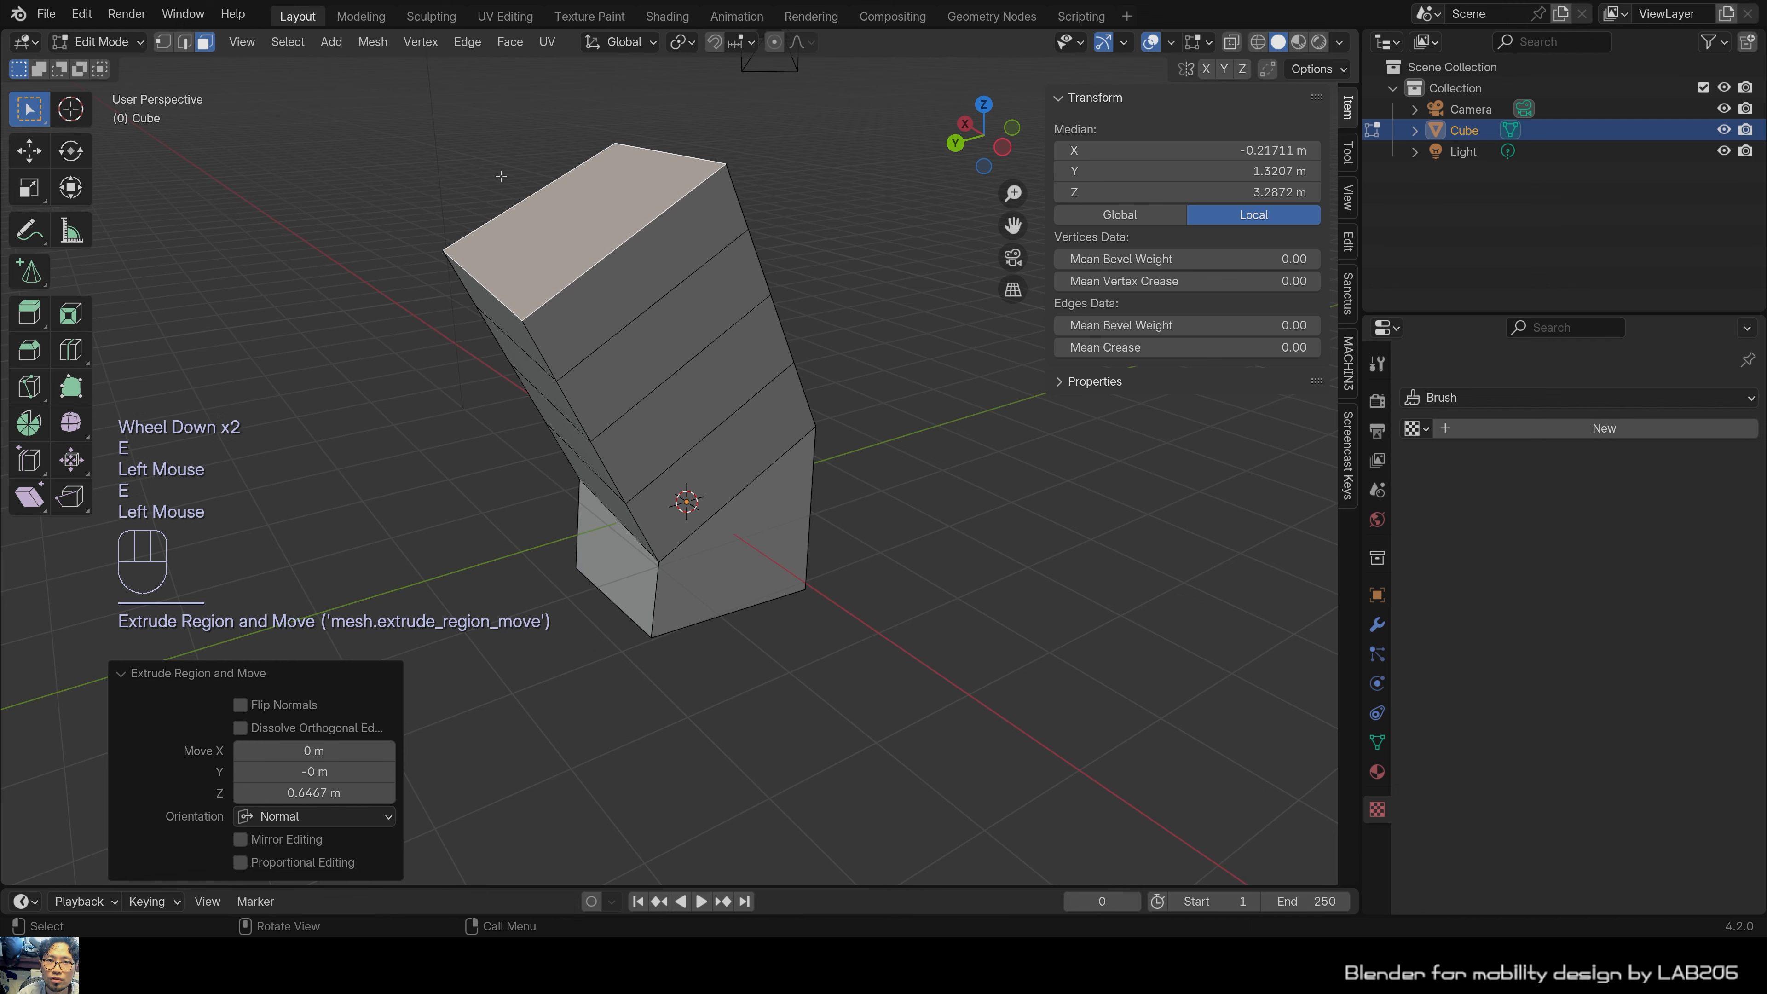
middle_click_drag(501, 174, 574, 312, "shift")
key("e")
left_click(593, 392)
Extrude the side face of the second segment above the base about 1.78 m outward.
middle_click_drag(592, 392, 992, 738)
scroll(992, 737, "up", 1)
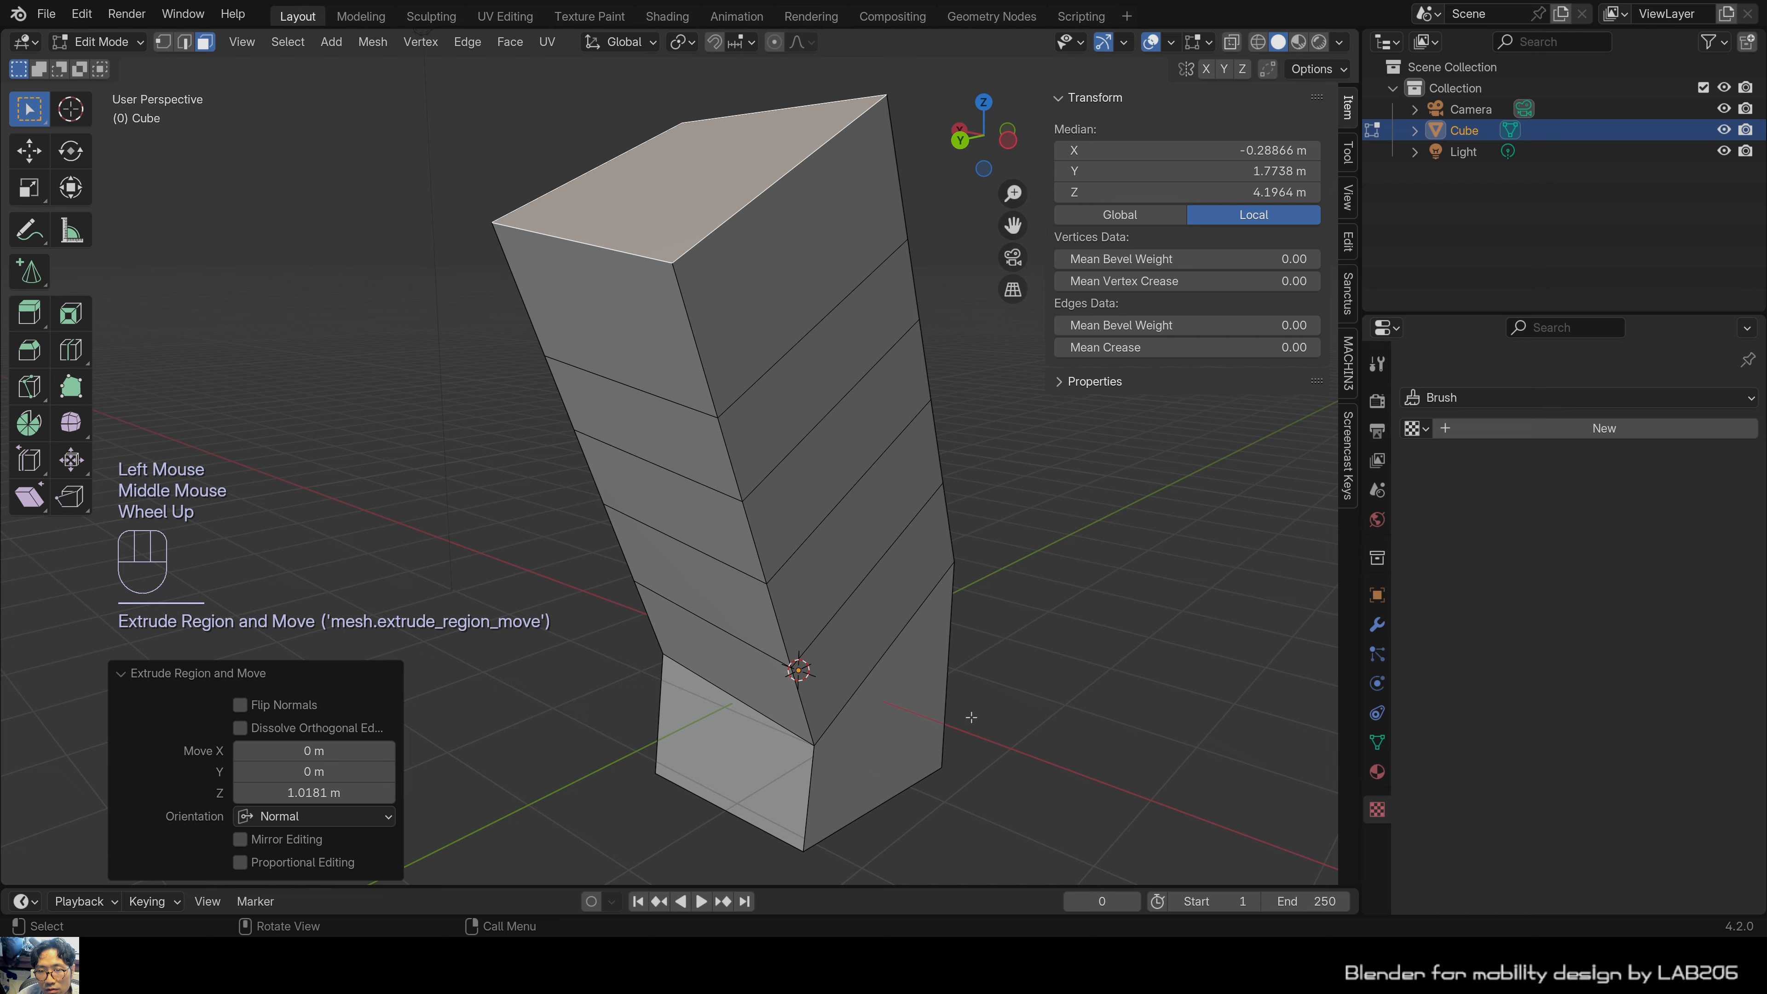
middle_click_drag(852, 607, 783, 559, "shift")
left_click(781, 489)
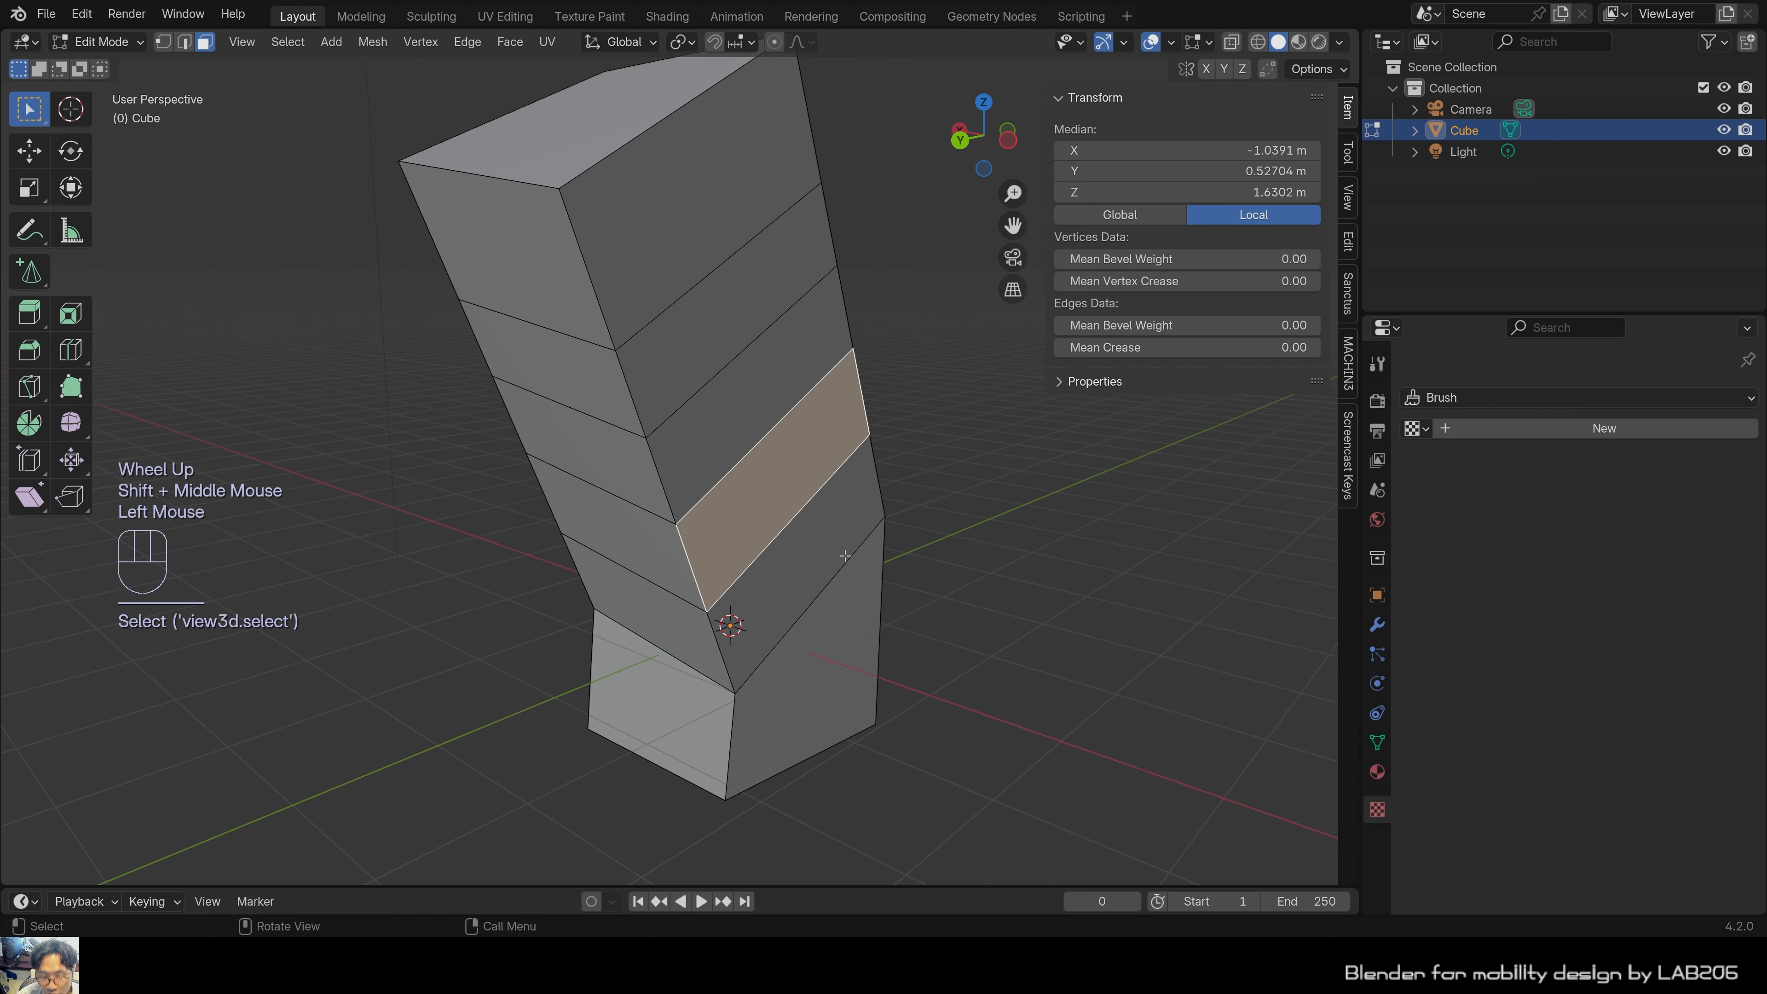
key("e")
left_click(1077, 651)
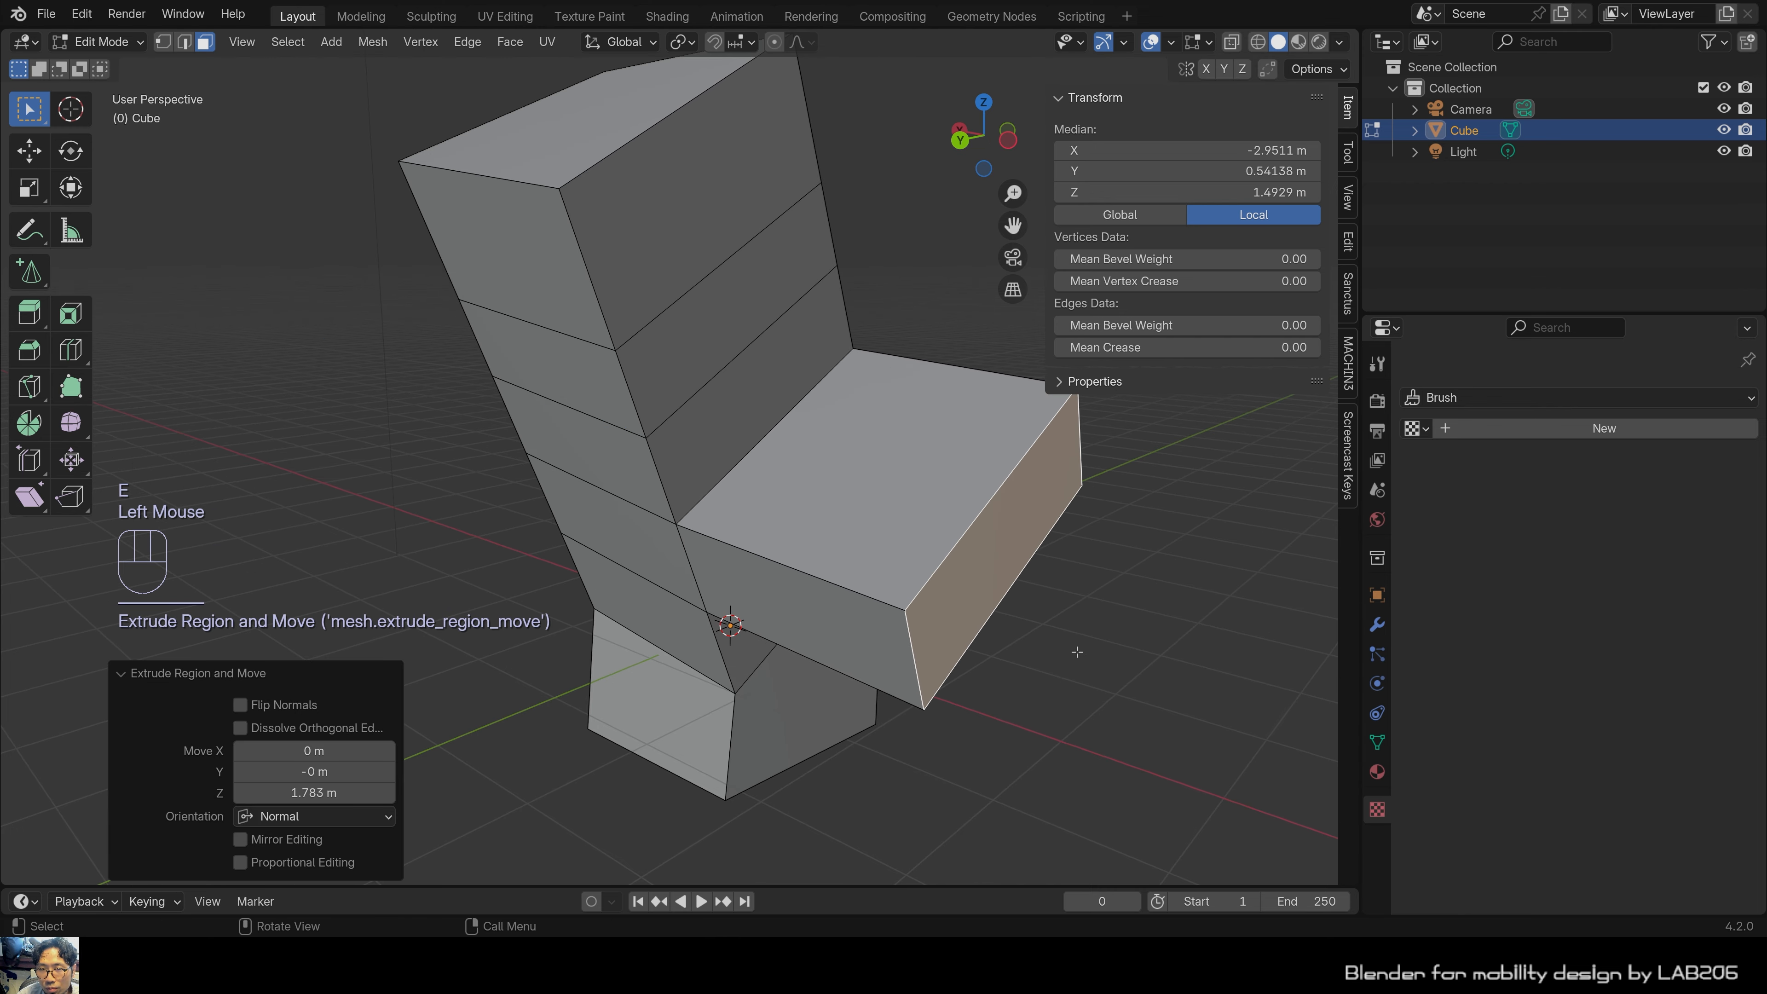
Extrude the end face of the side arm about 1.66 m further outward.
middle_click_drag(1077, 651, 829, 532, "shift")
key("e")
left_click(957, 588)
scroll(918, 523, "down", 1)
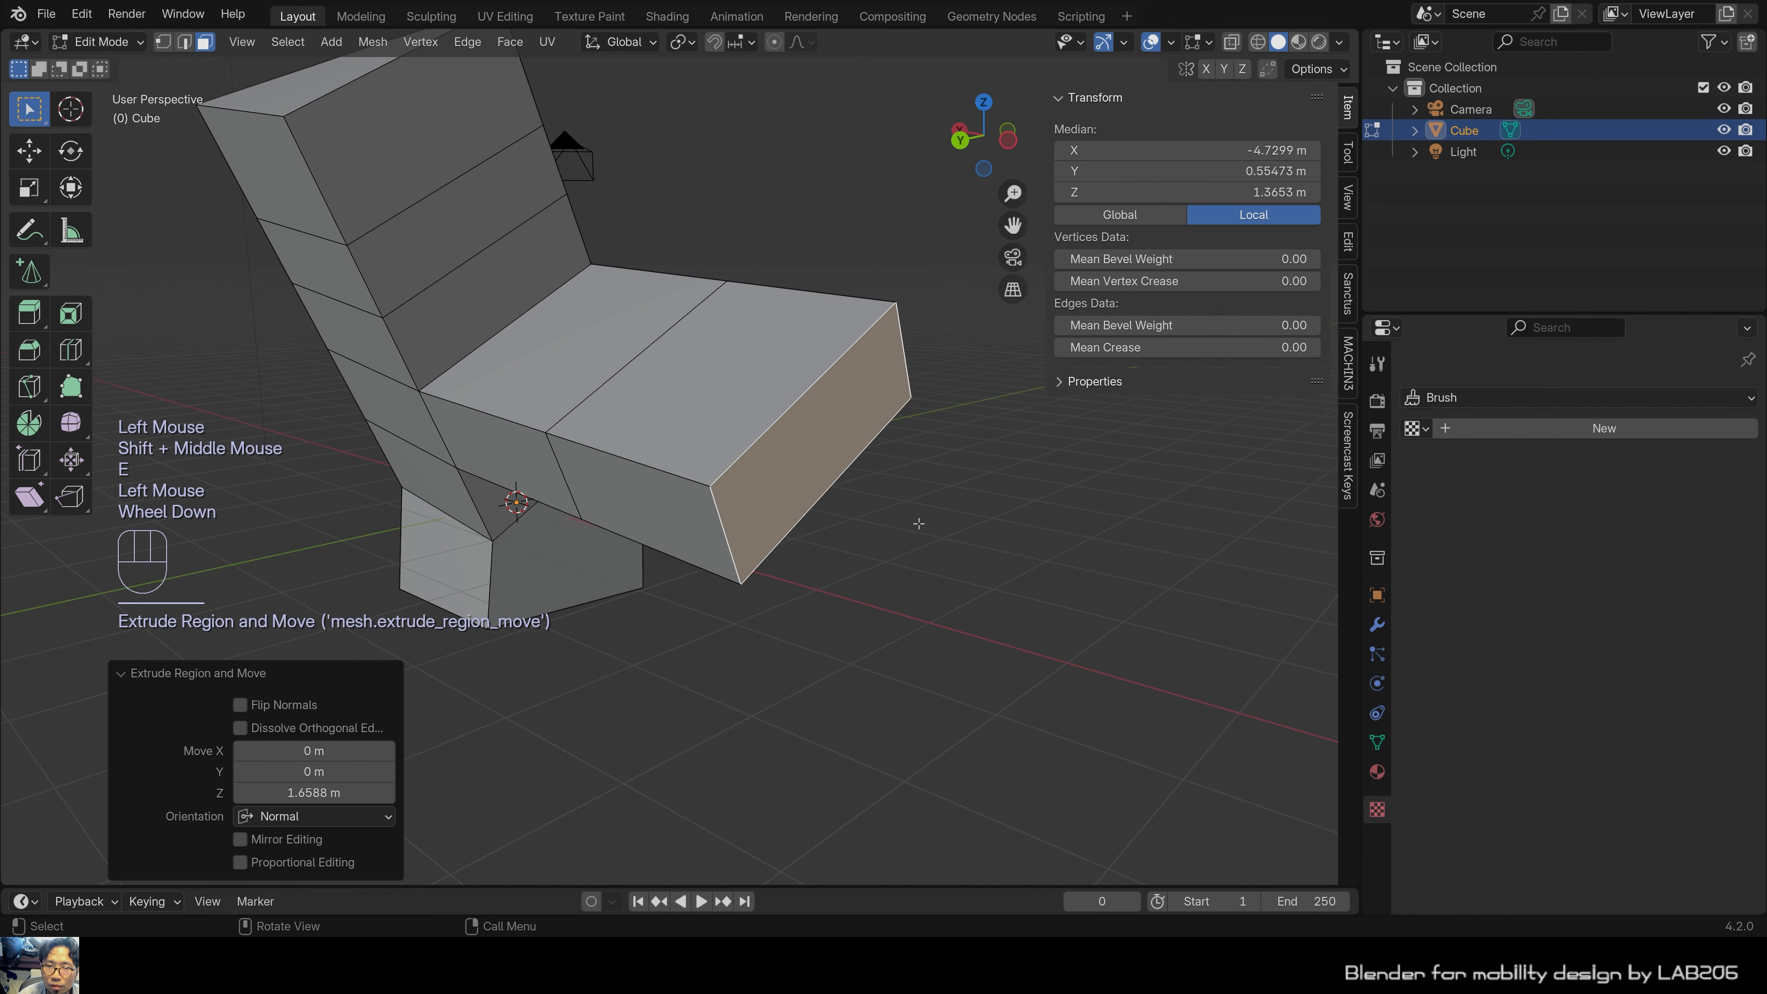
Extrude the top face of the side arm's outer segment about 2.03 m upward along the global Z axis.
left_click(612, 350)
left_click(720, 376)
middle_click_drag(809, 526, 898, 688, "shift")
middle_click_drag(897, 687, 835, 660)
key("e")
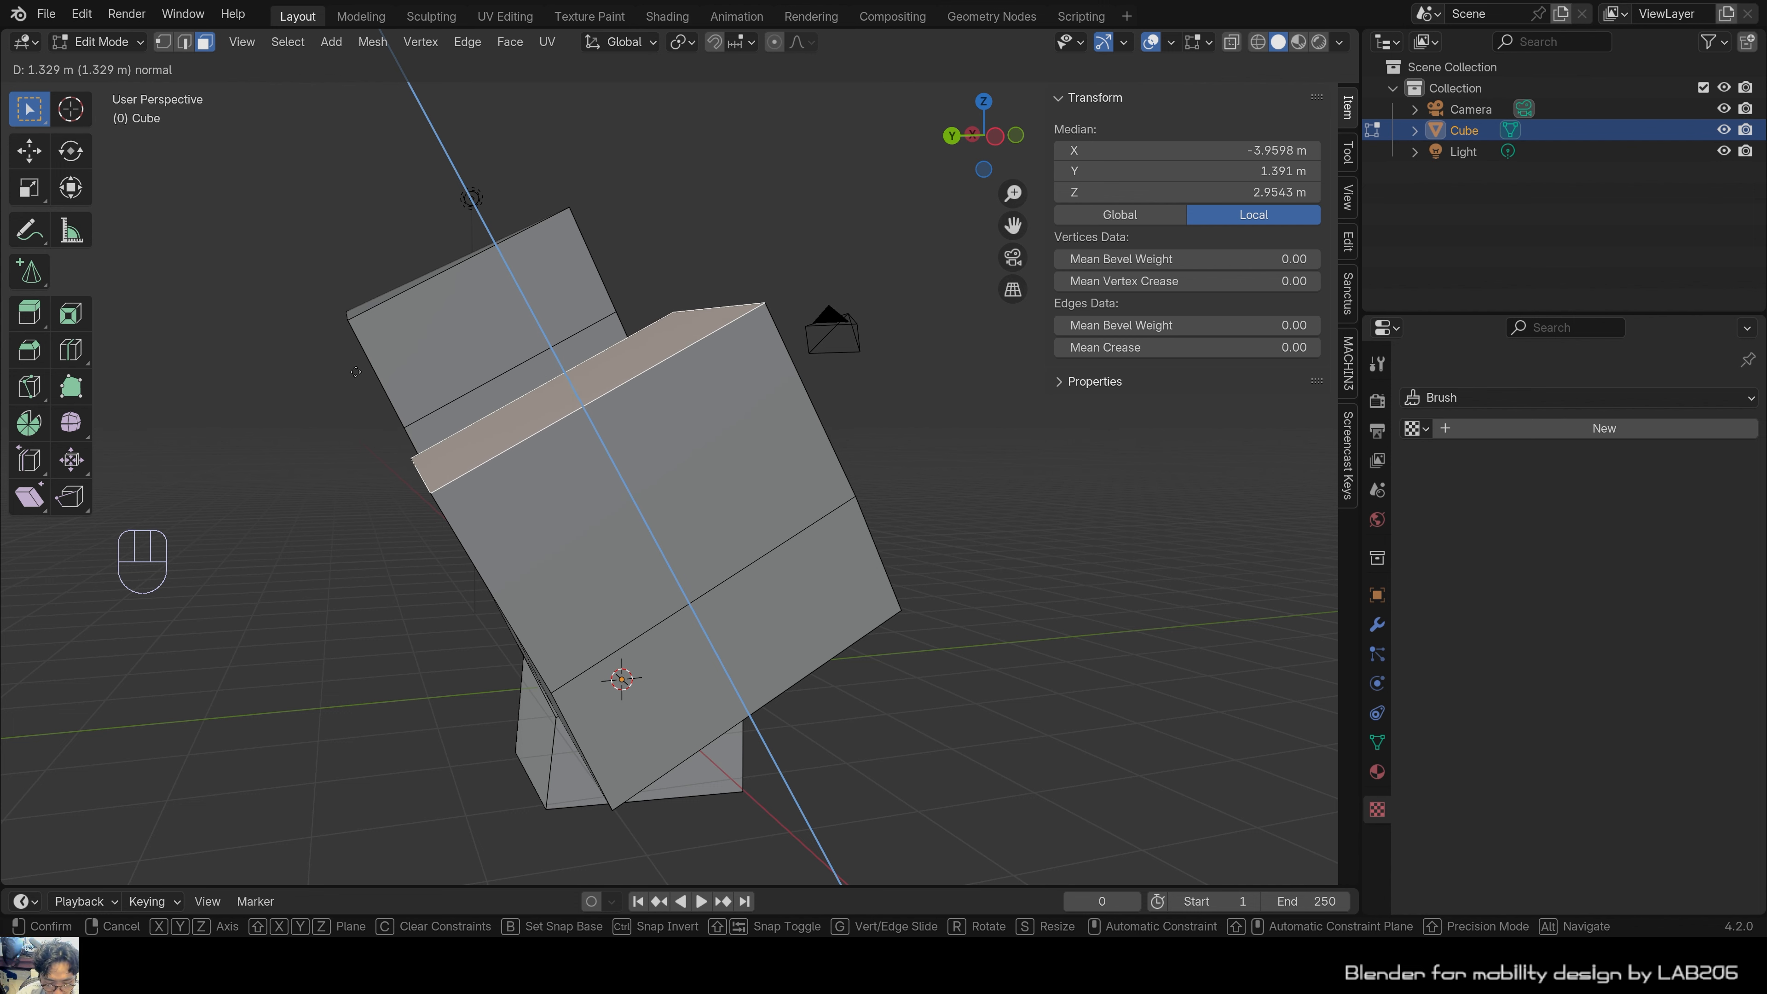
key("z")
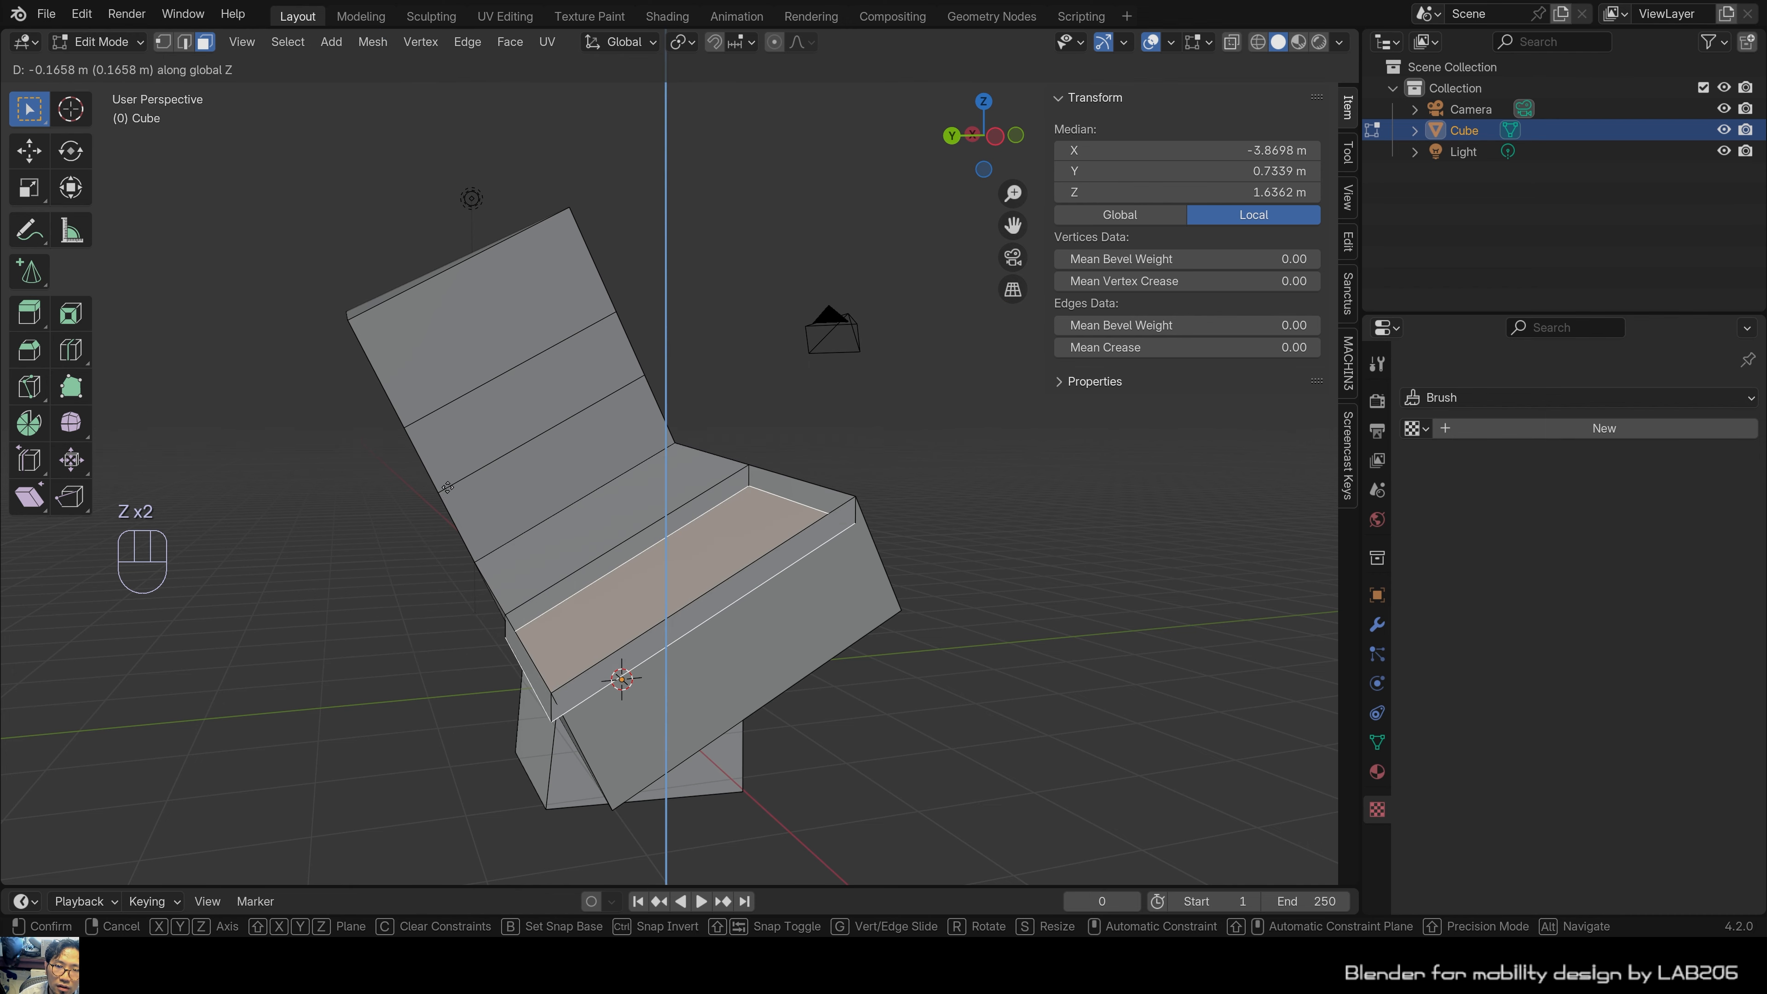
key("z")
key("z")
key("z")
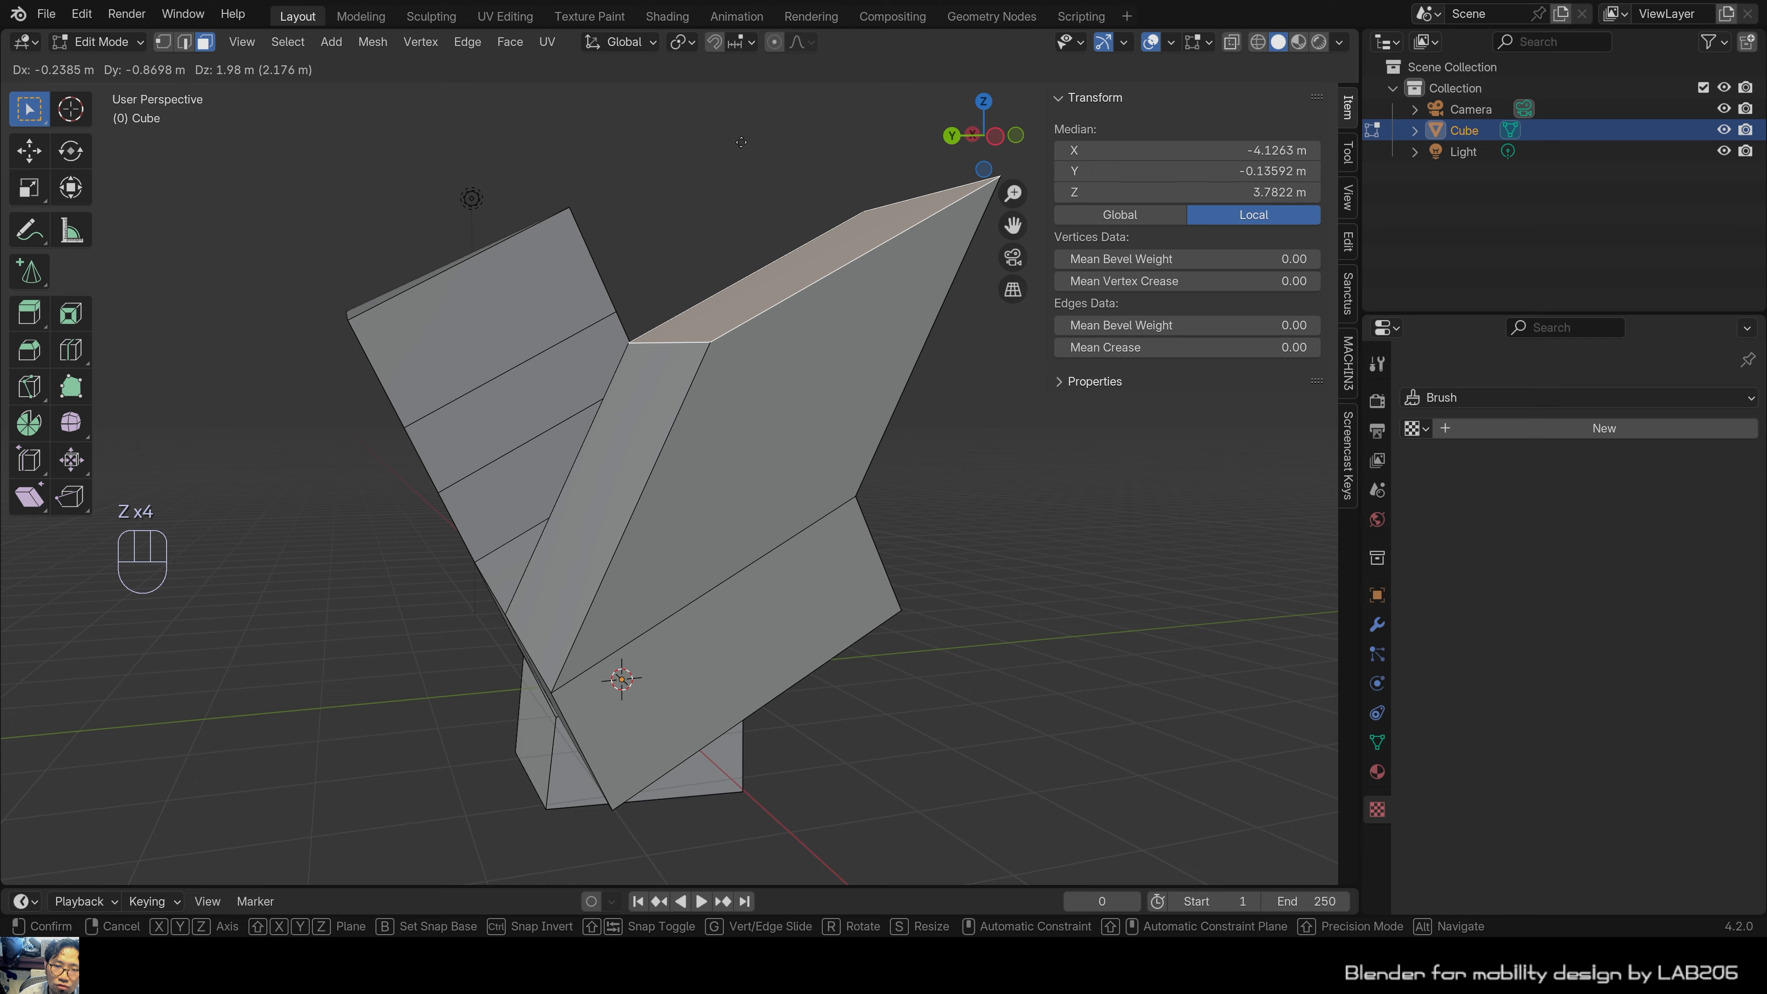
key("z")
left_click(723, 162)
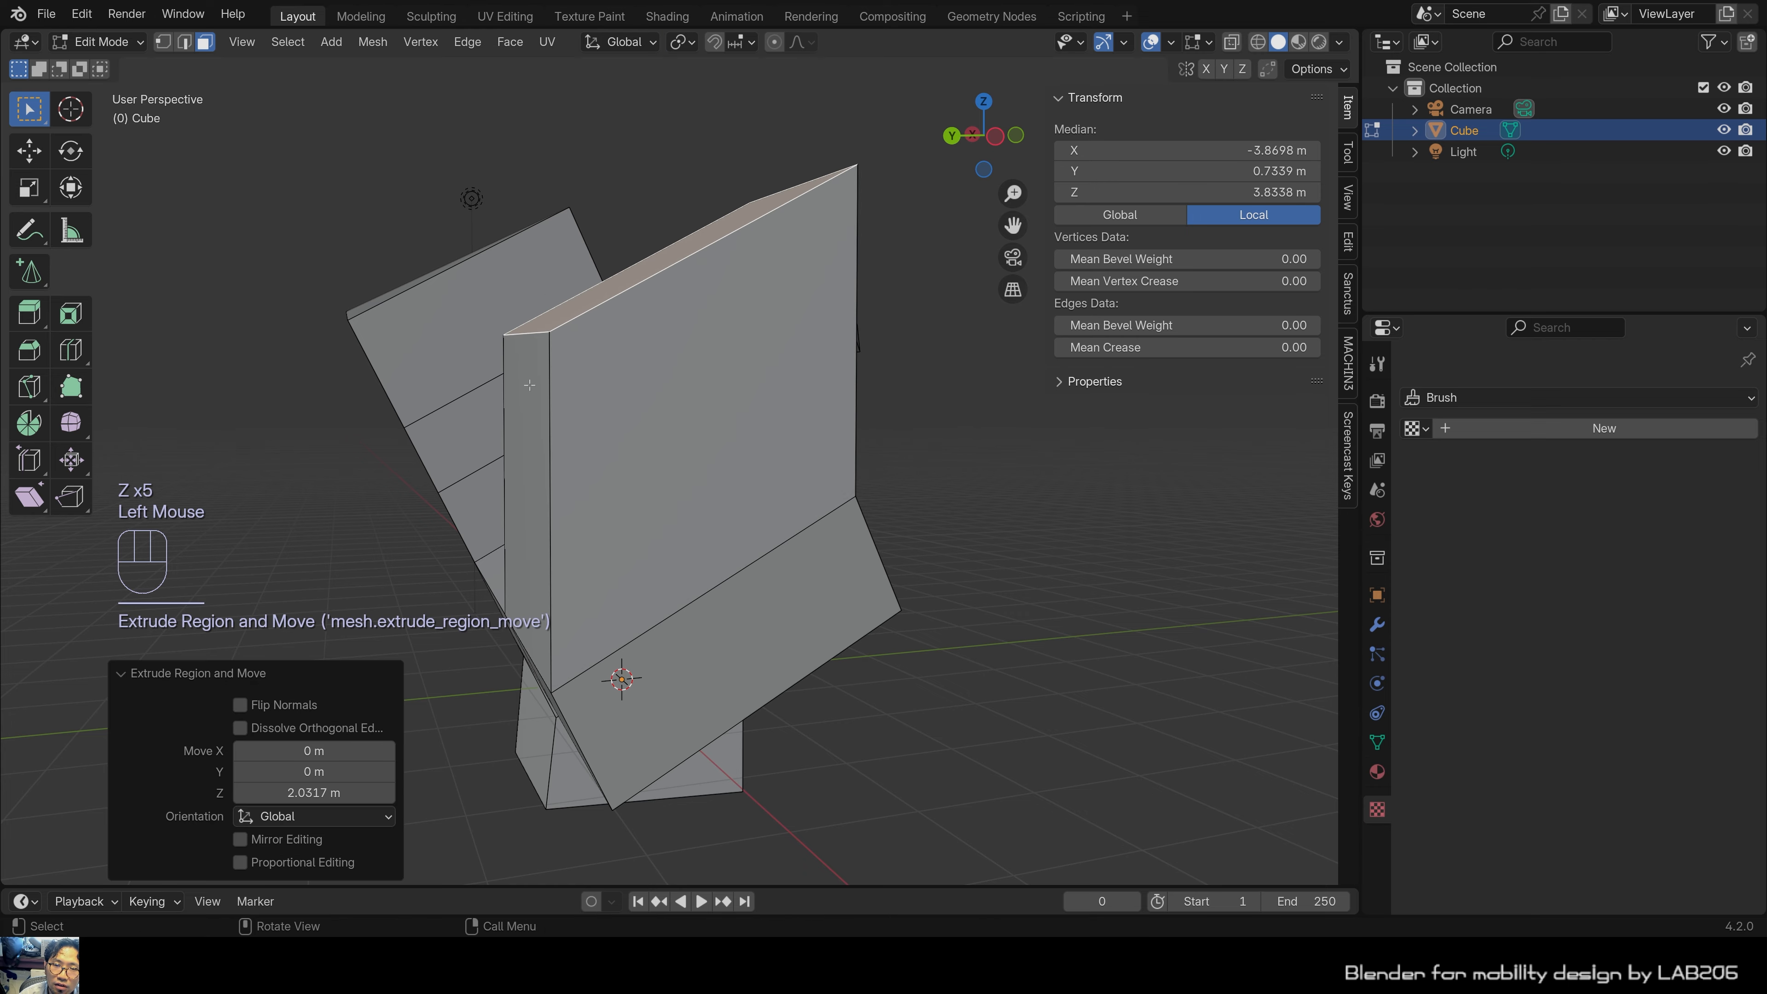
Start extruding the top face of the upright block along its normal and cancel the movement.
middle_click_drag(723, 163, 784, 731)
scroll(682, 525, "down", 2)
scroll(913, 627, "up", 2)
scroll(914, 627, "down", 2)
left_click(1053, 631)
scroll(845, 663, "up", 1)
left_click(791, 502)
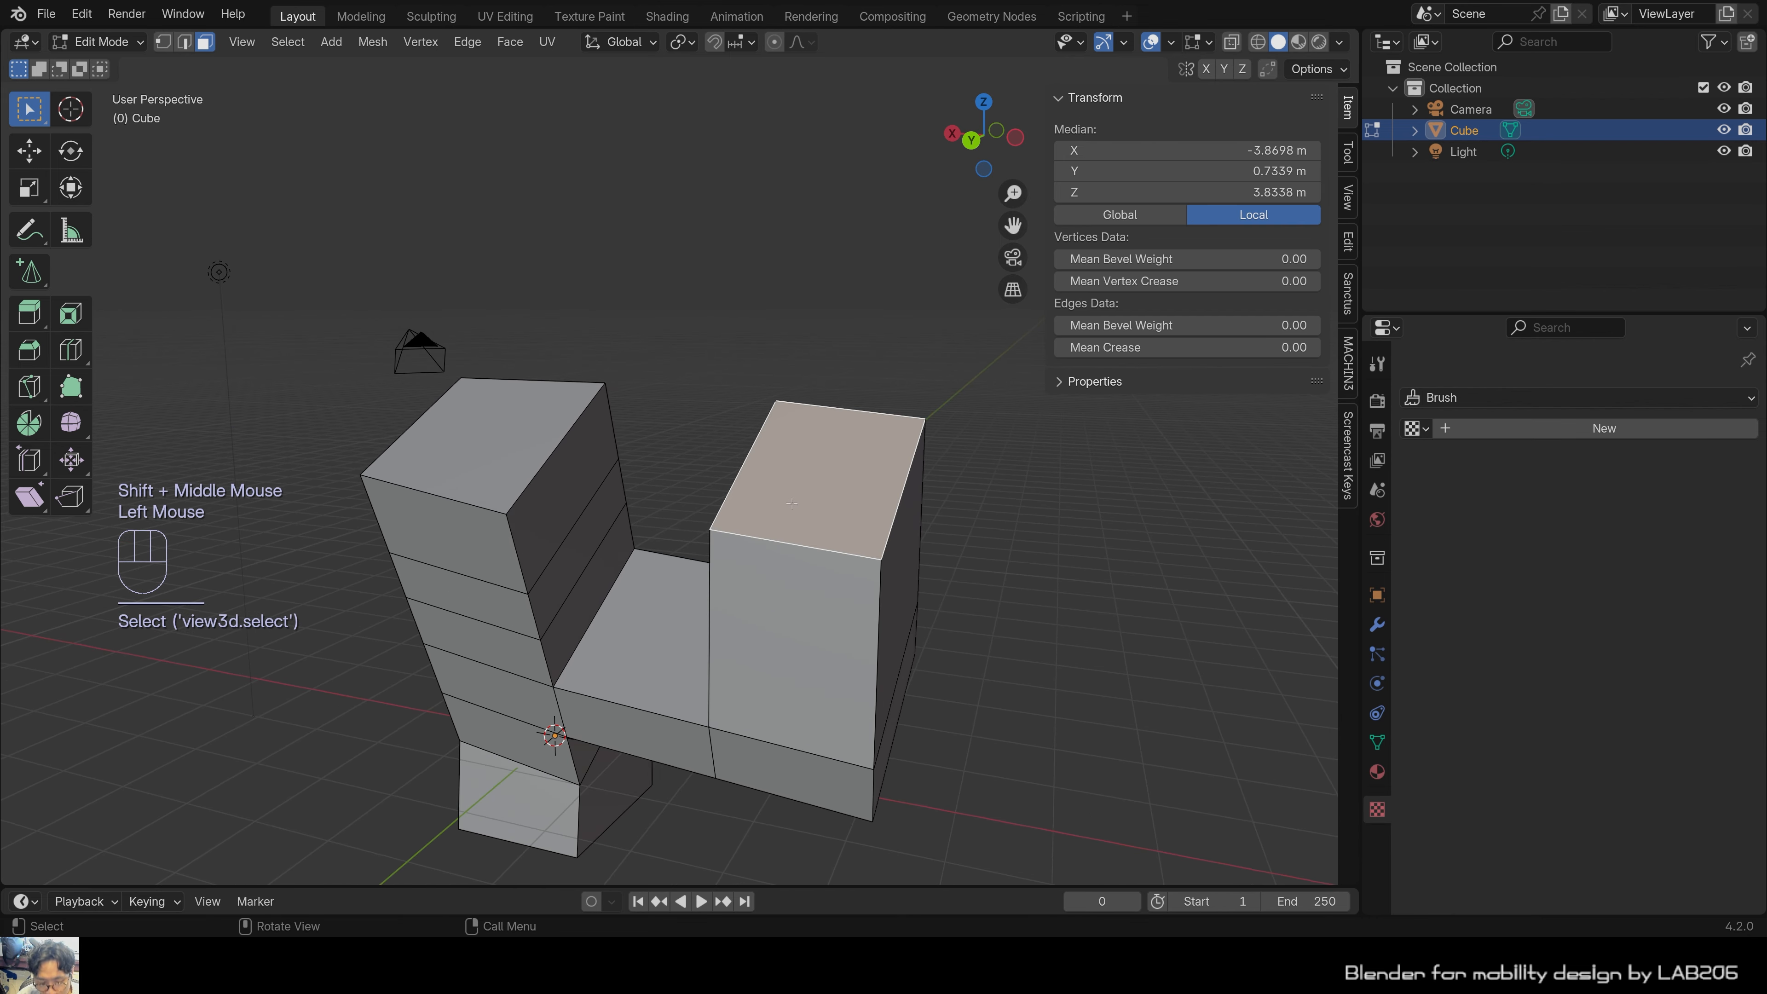
key("e")
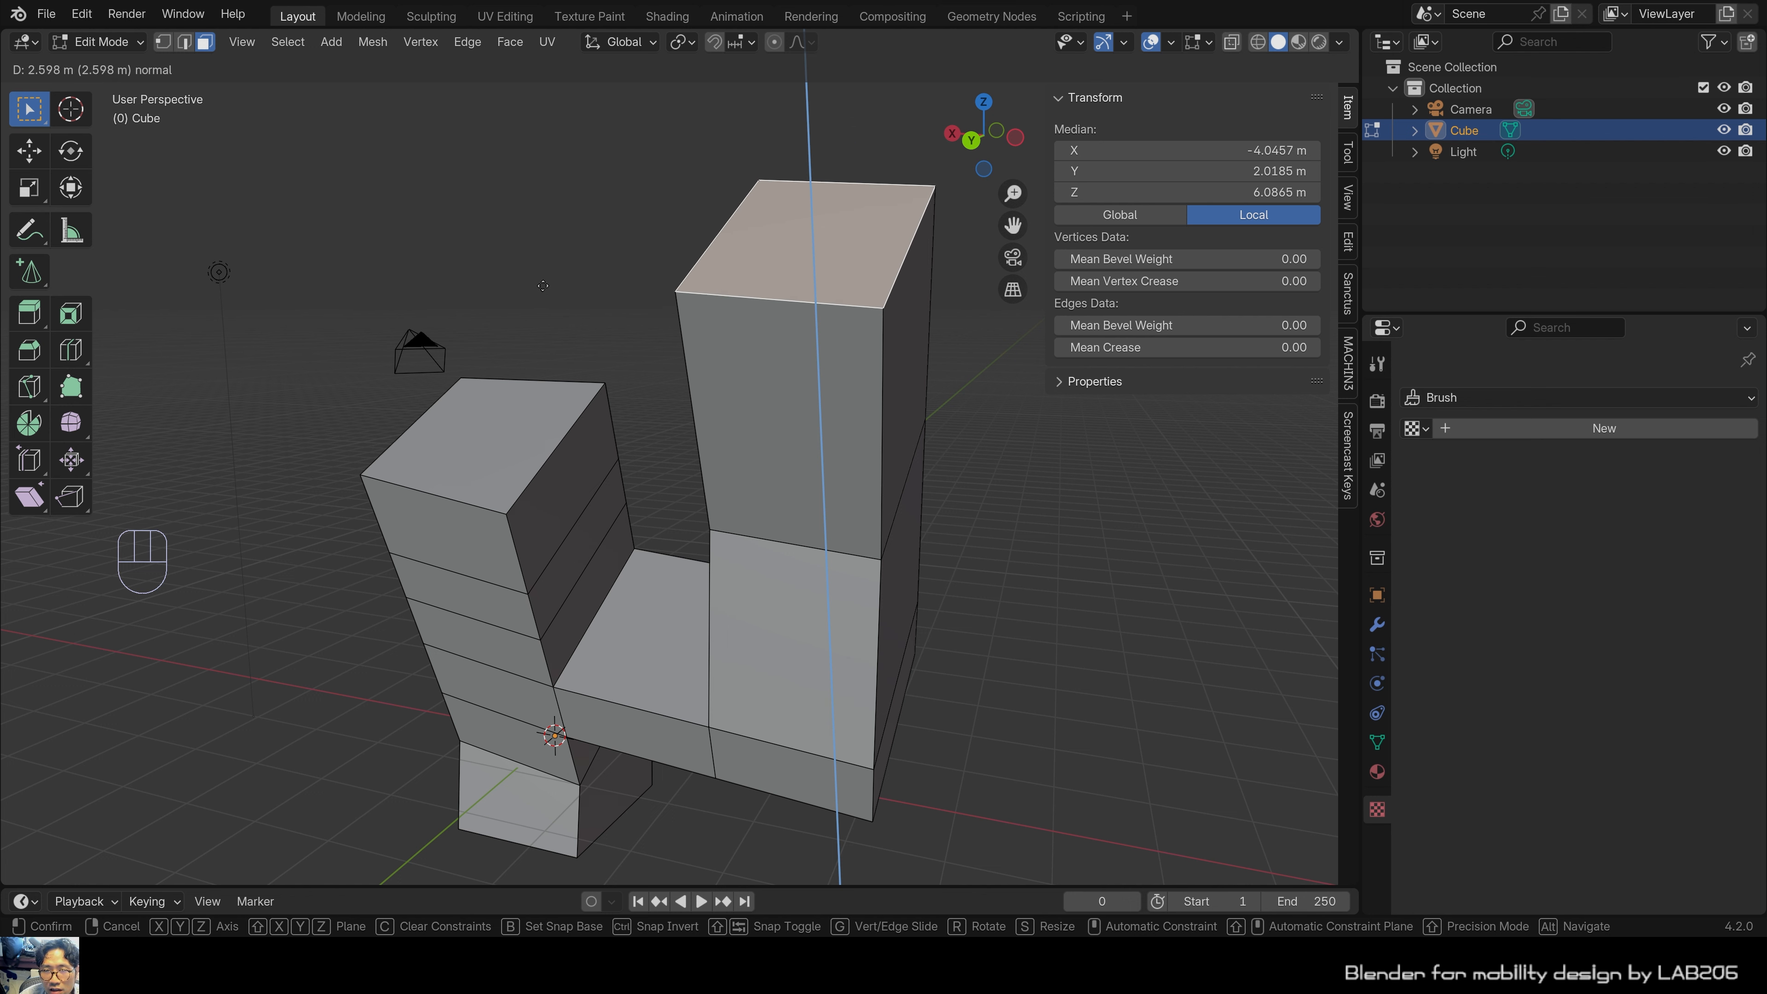
key("Escape")
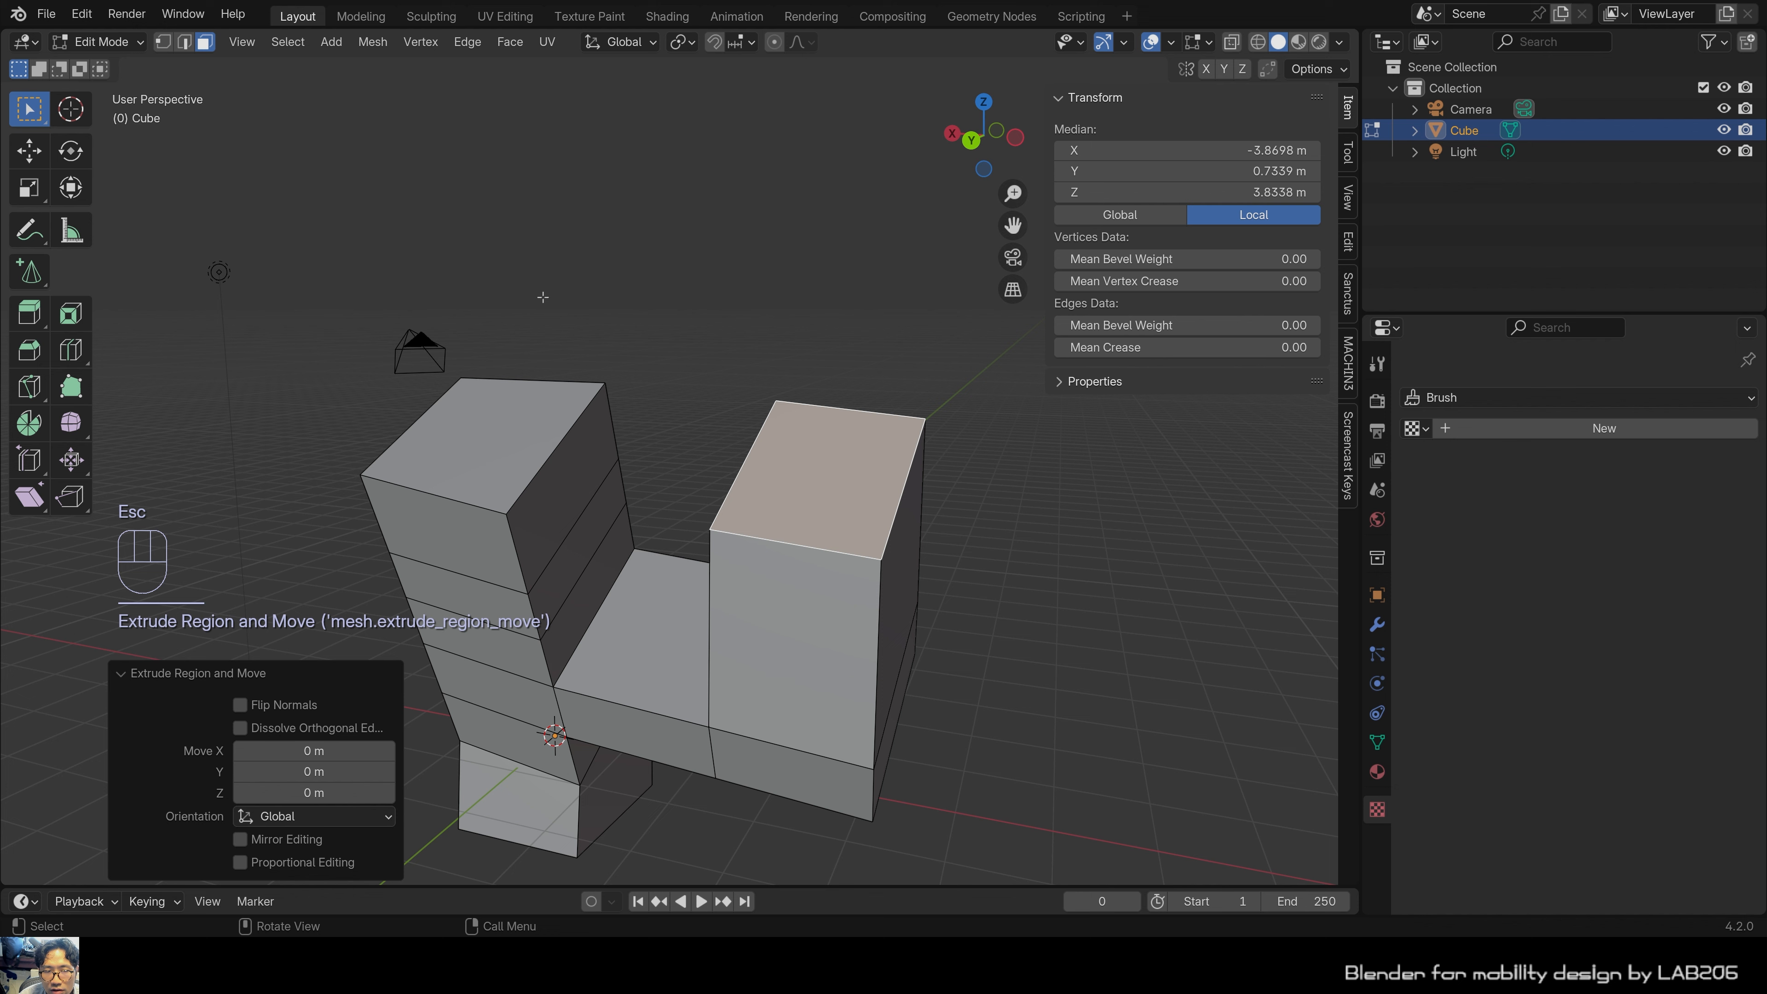
Move the upright block's top face freely by about 0.50 m in X and 1.01 m in Z, and undo the move.
scroll(863, 538, "up", 1)
left_click(862, 537)
scroll(904, 550, "up", 2)
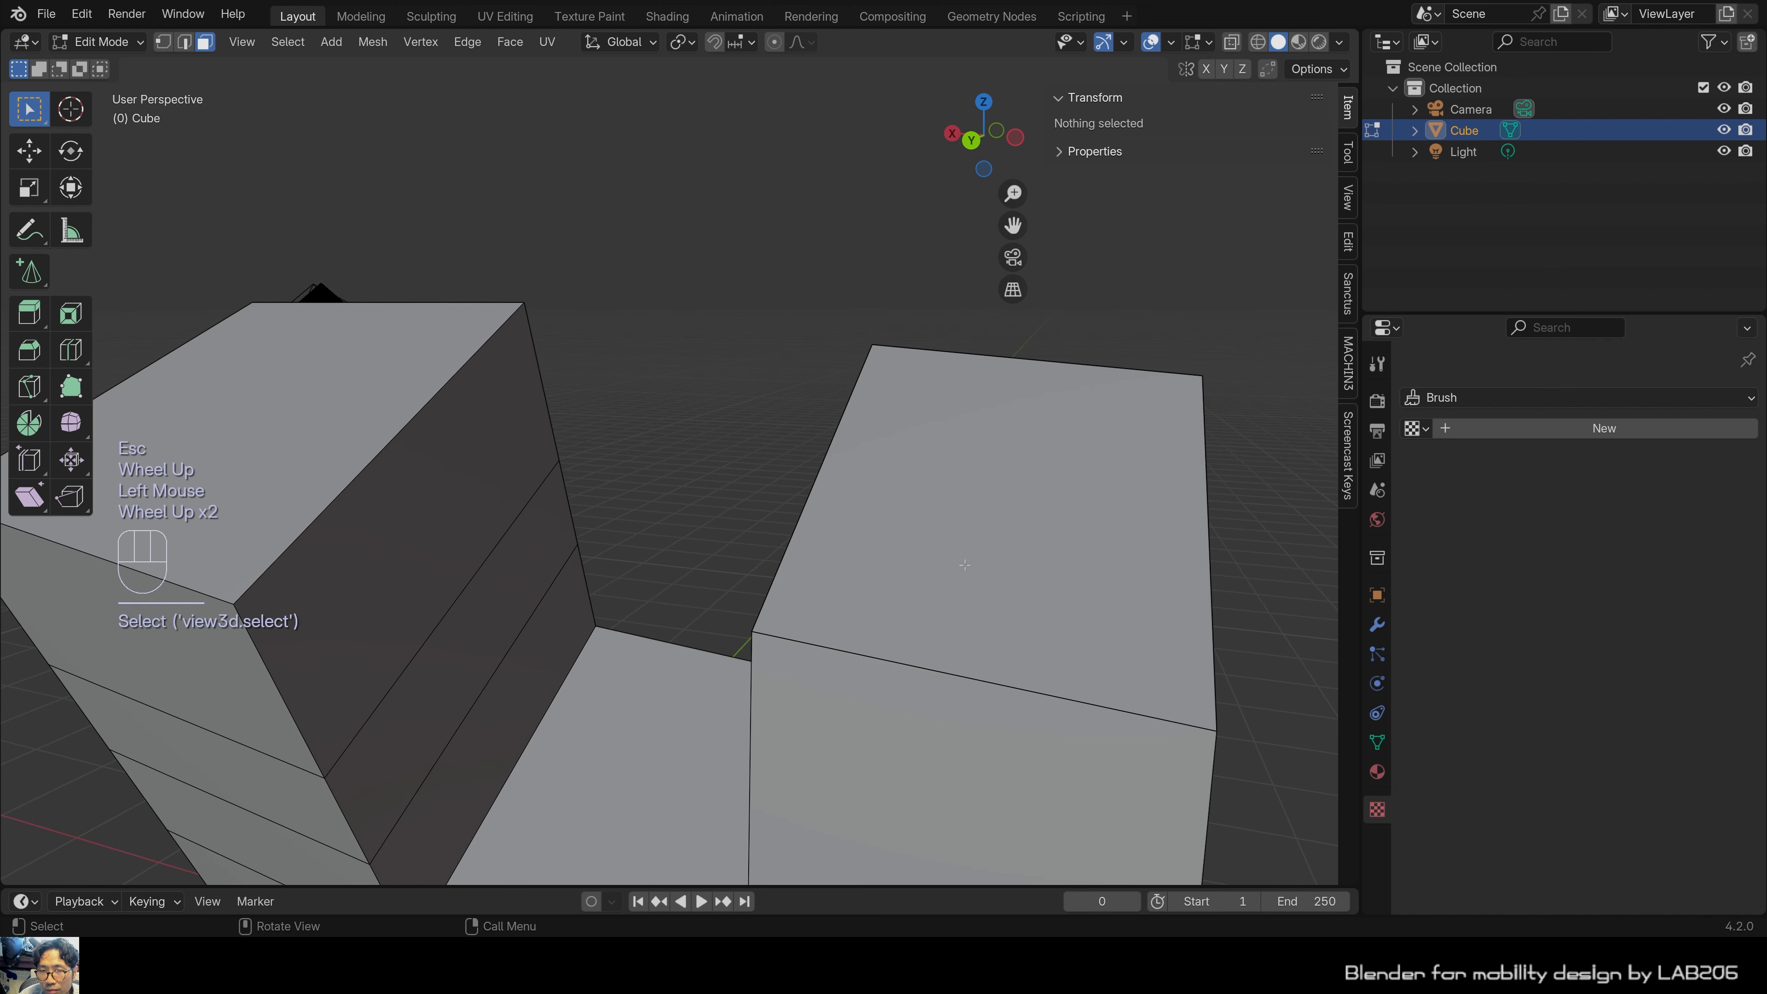
left_click(961, 562)
middle_click_drag(961, 576, 742, 442, "shift")
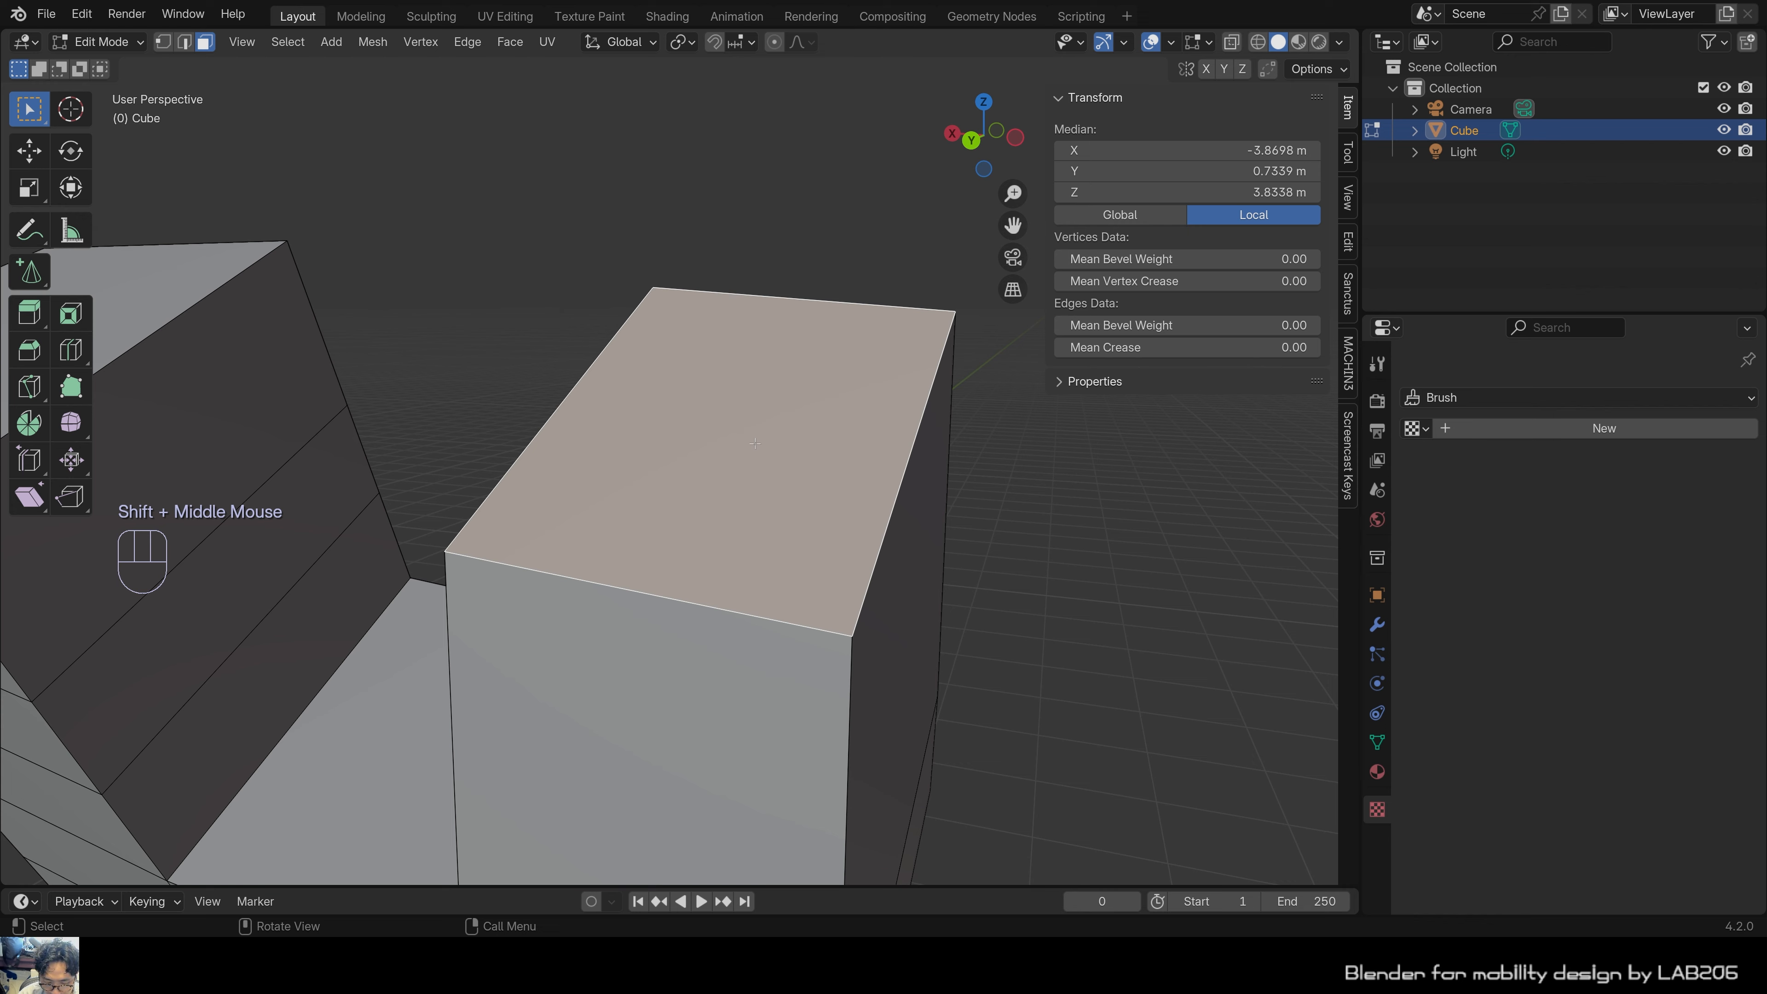
key("g")
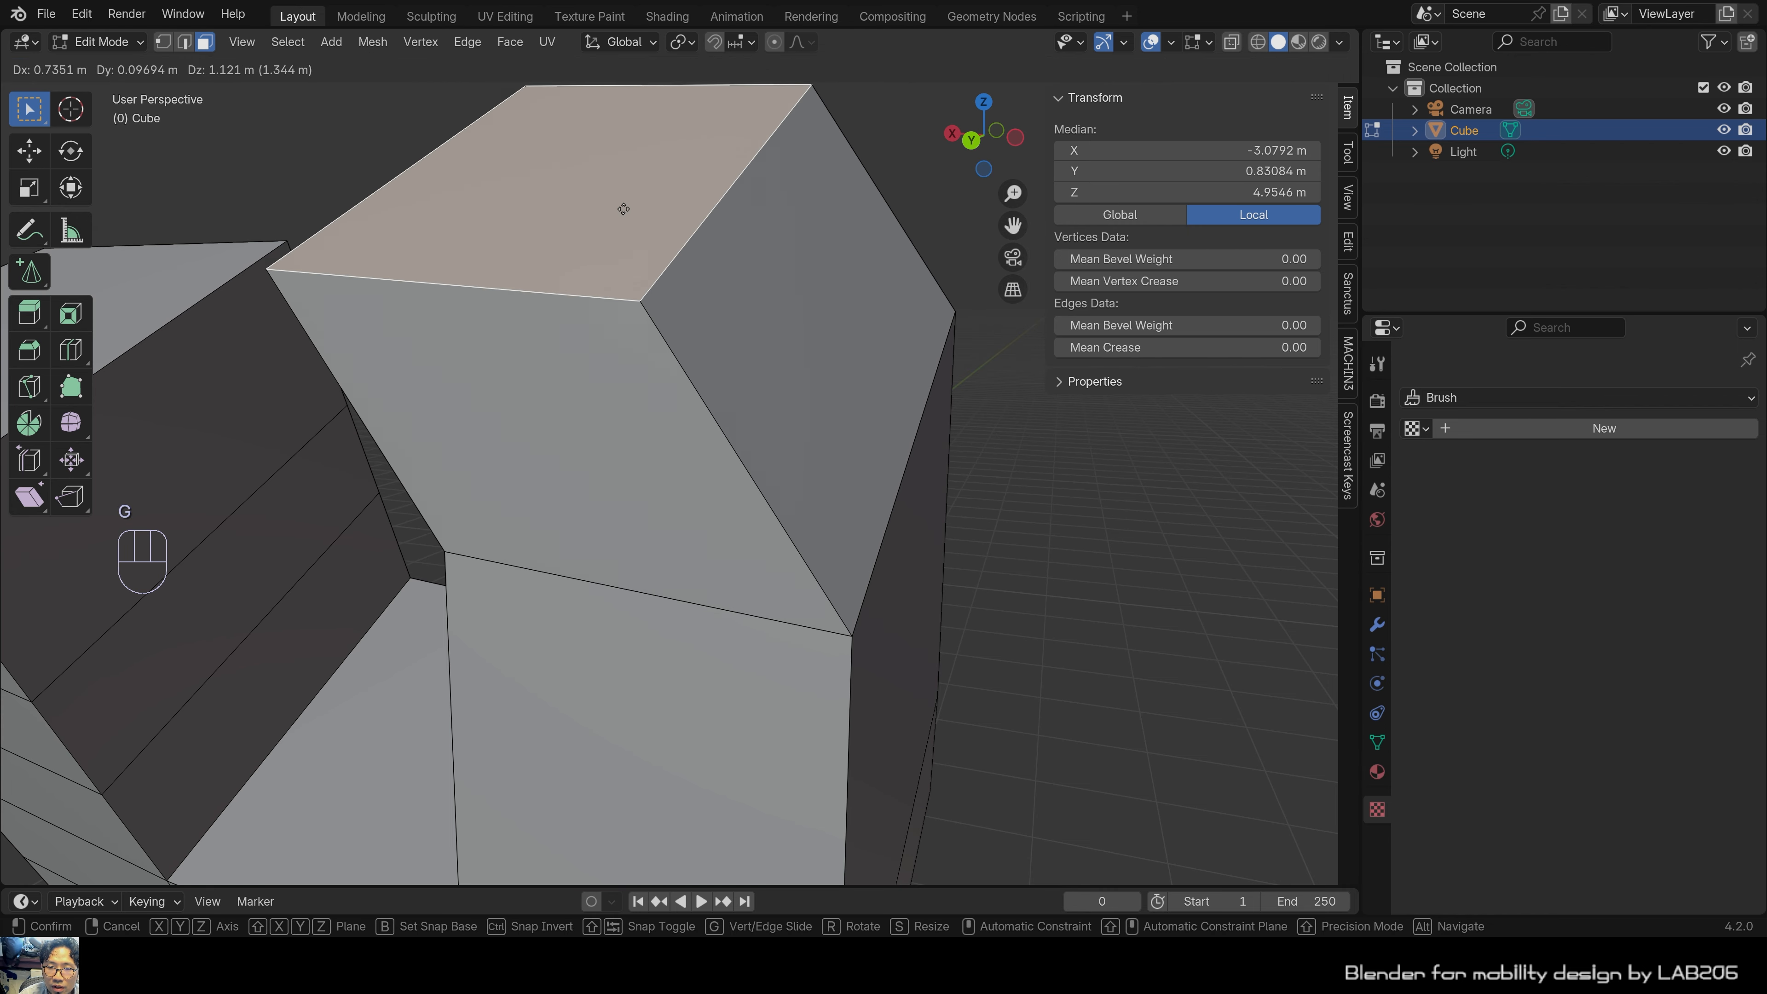
left_click(683, 239)
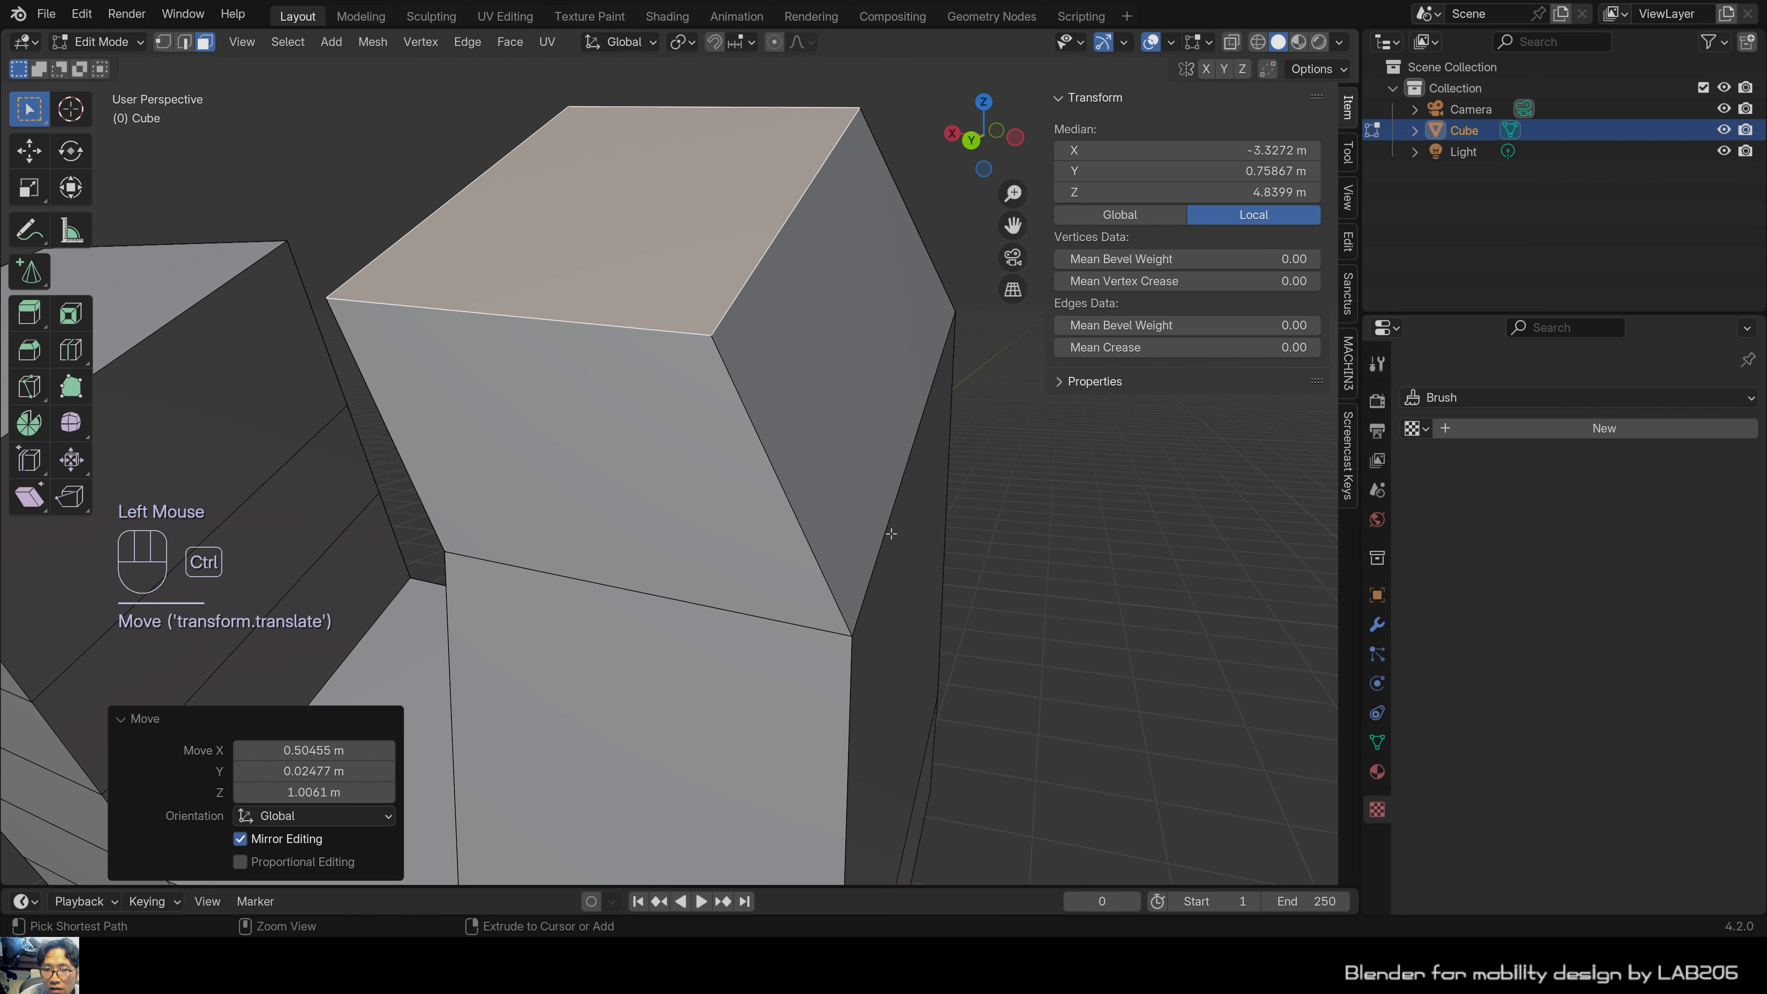
key("ctrl+z")
Extrude the upright block's top face about 0.76 m along its normal.
key("g")
key("Escape")
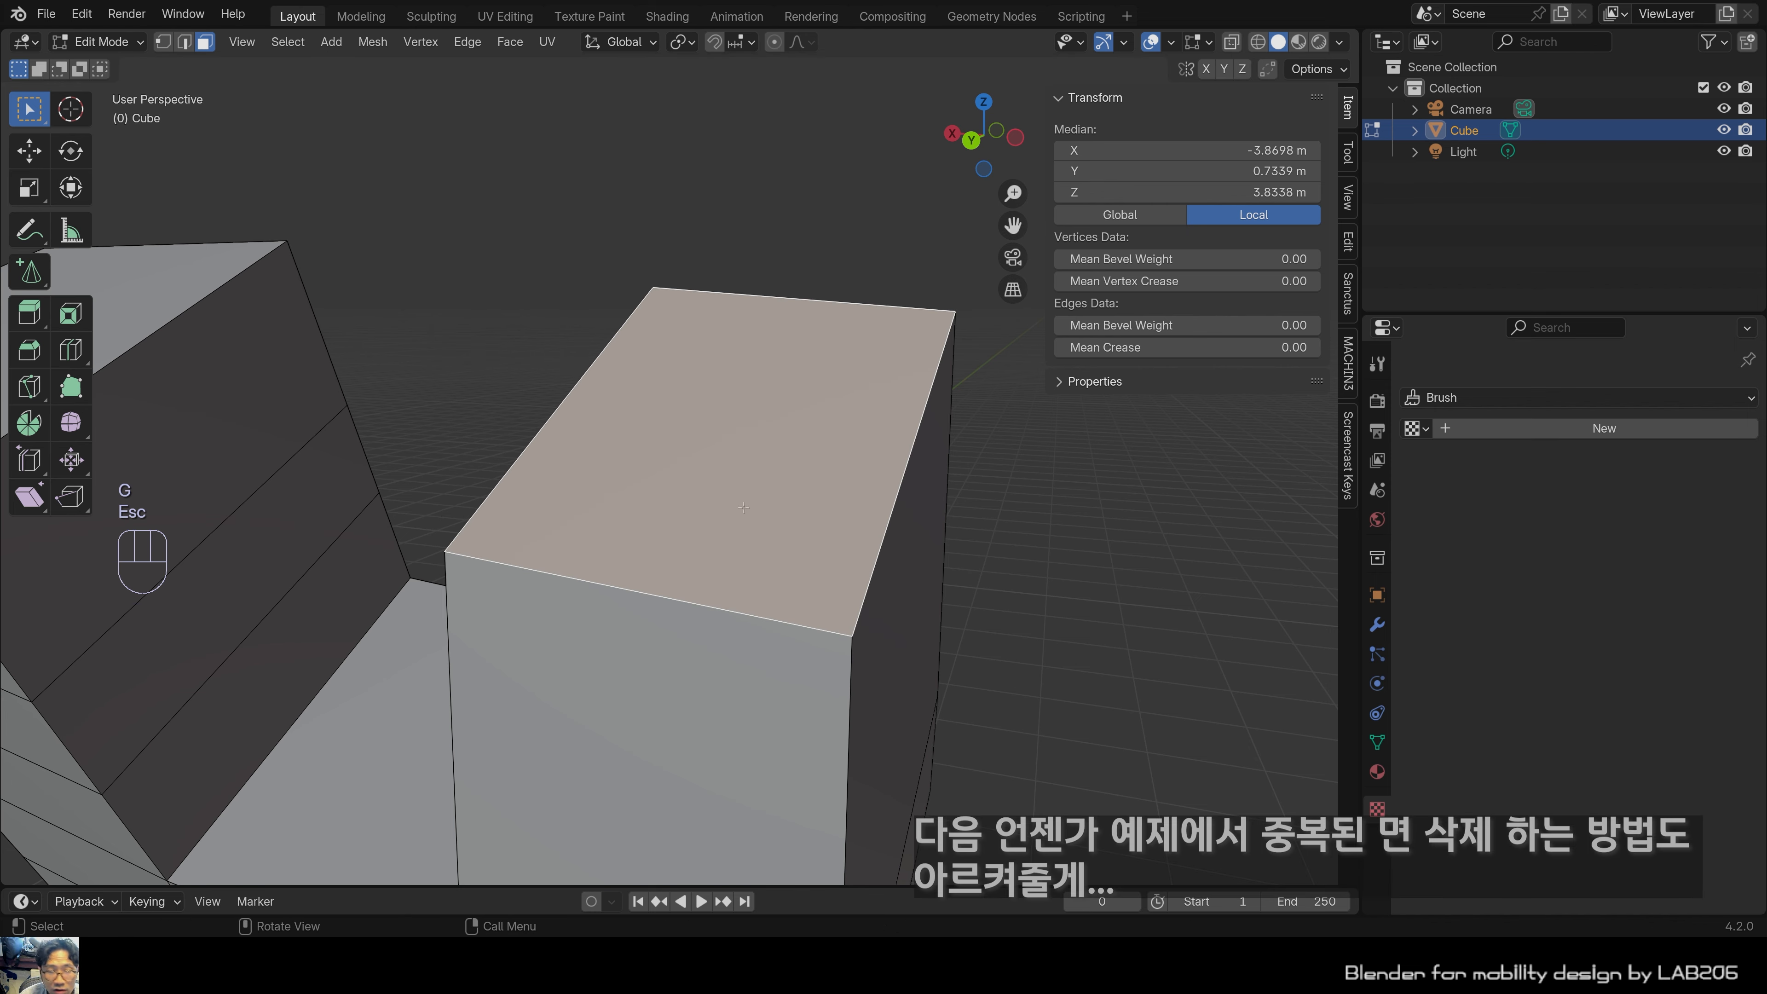
key("e")
left_click(732, 342)
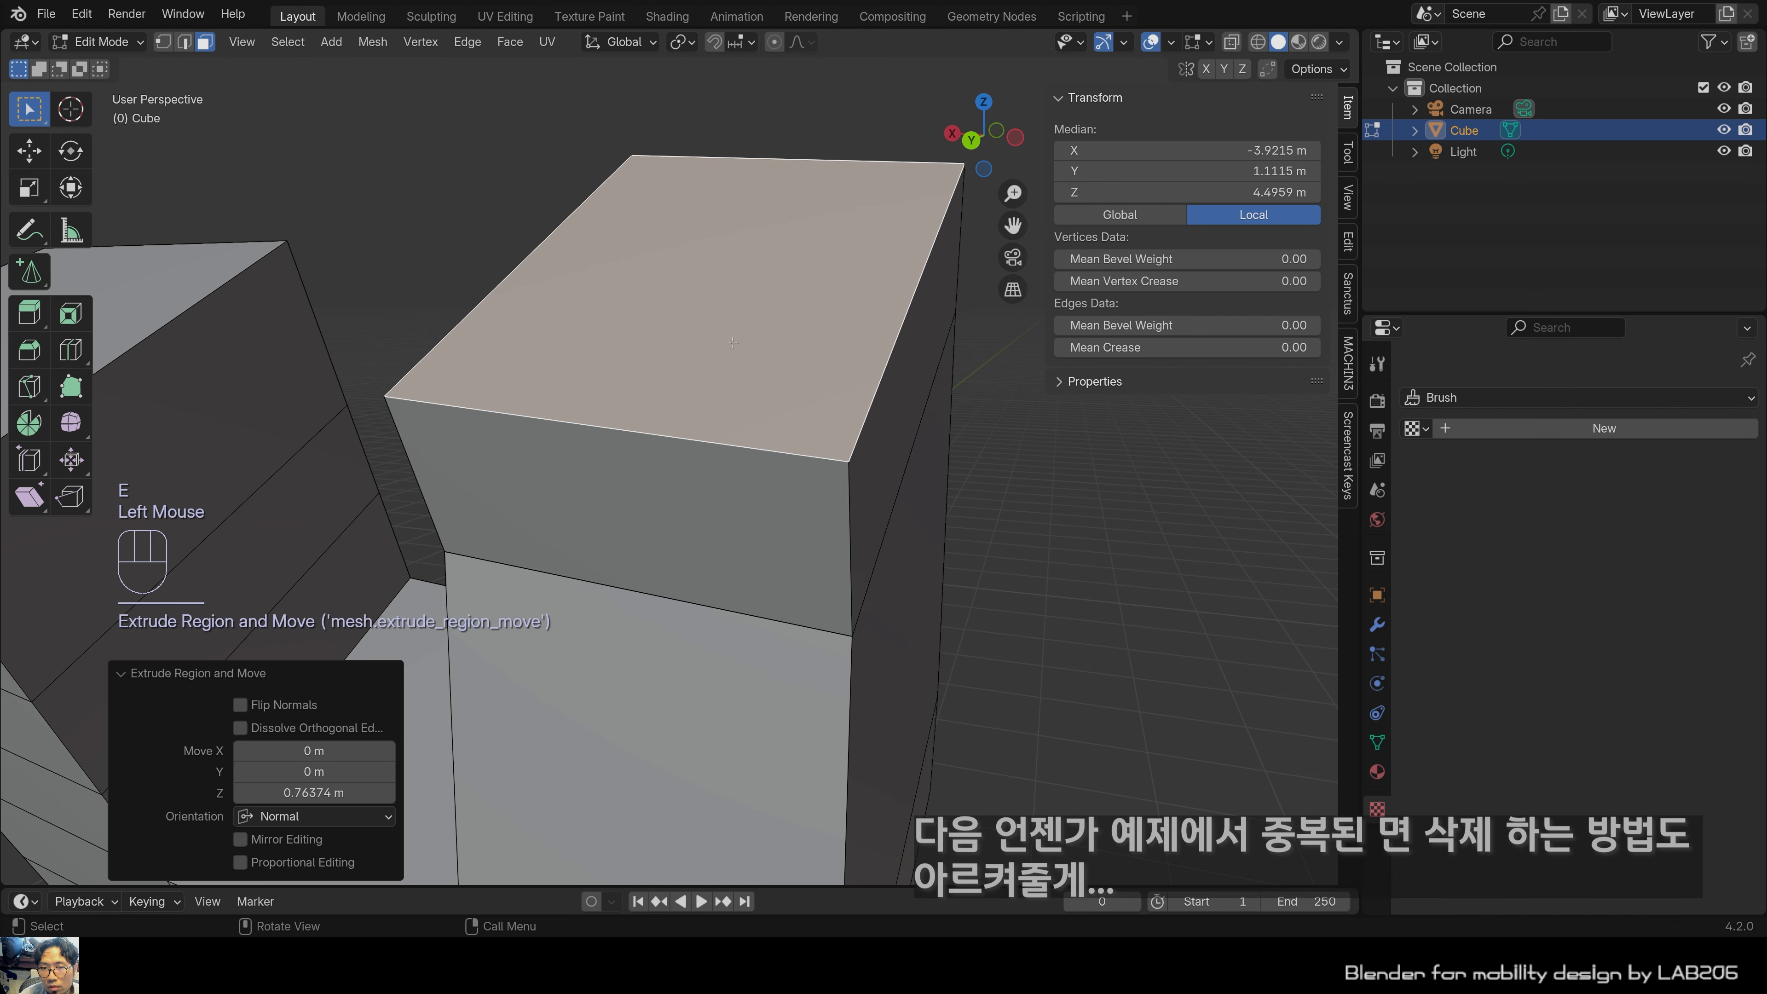
Turn on X-ray display and examine the faces around the seam between the upright block and its top extrusion.
left_click(796, 635)
left_click(800, 627)
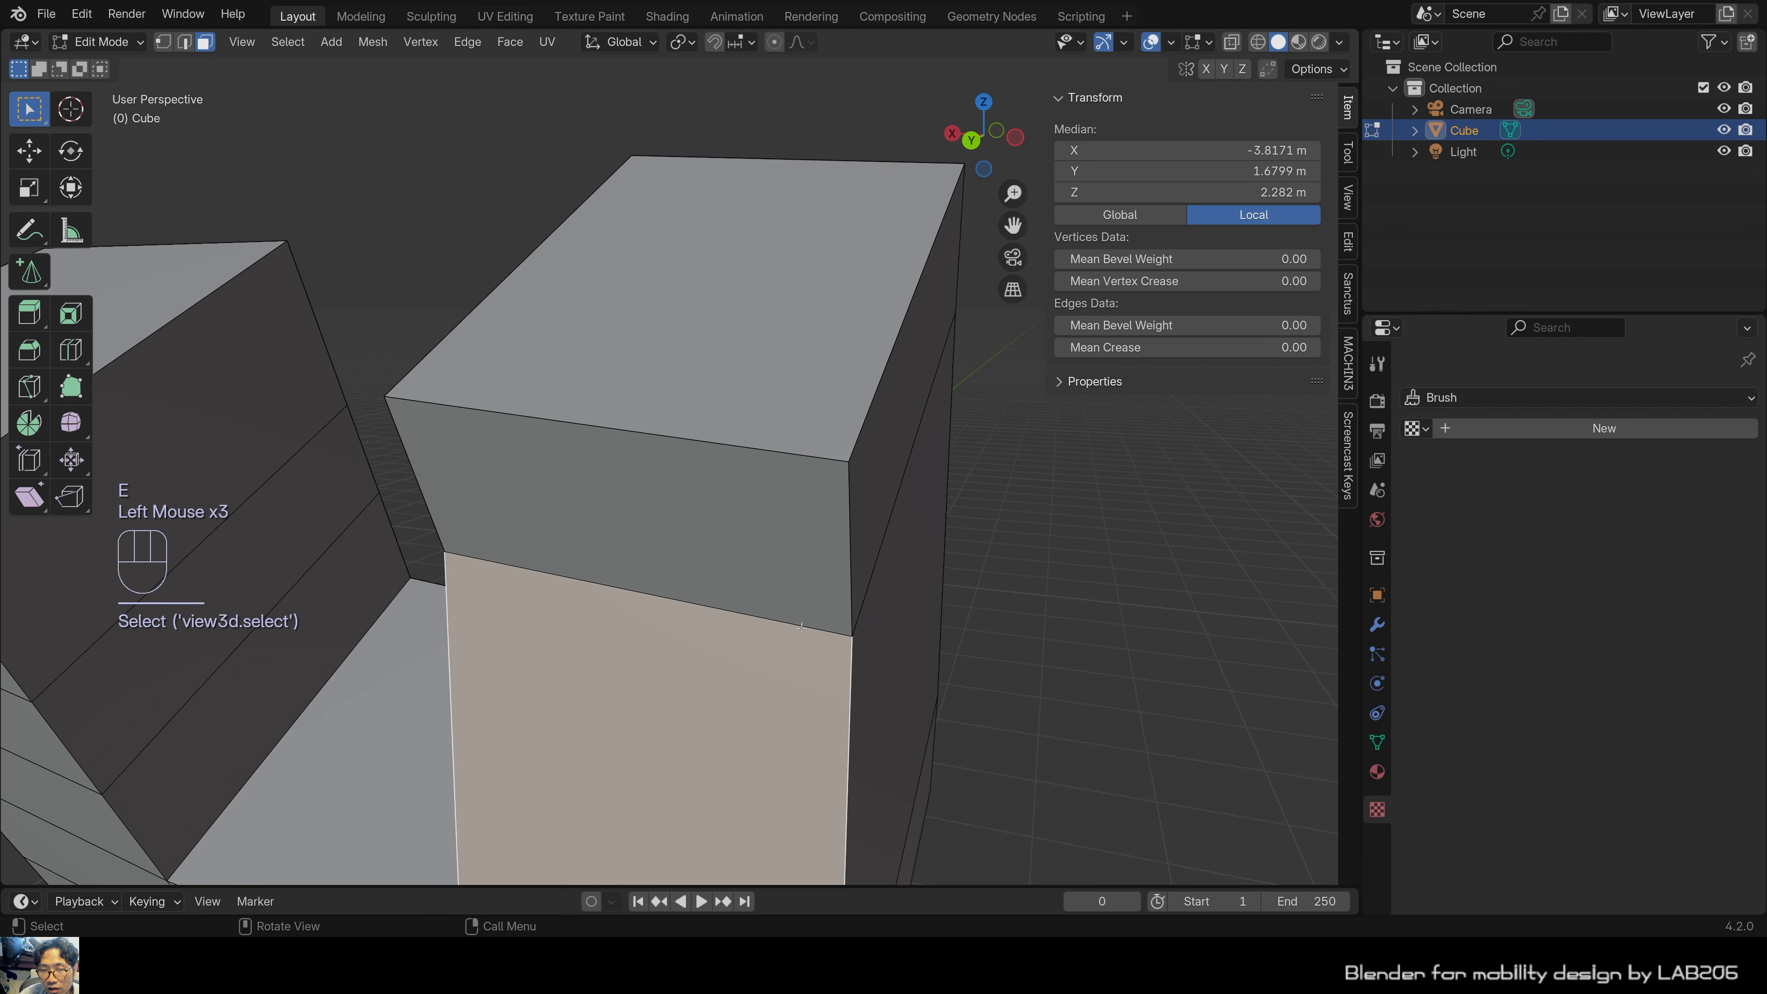
key("z")
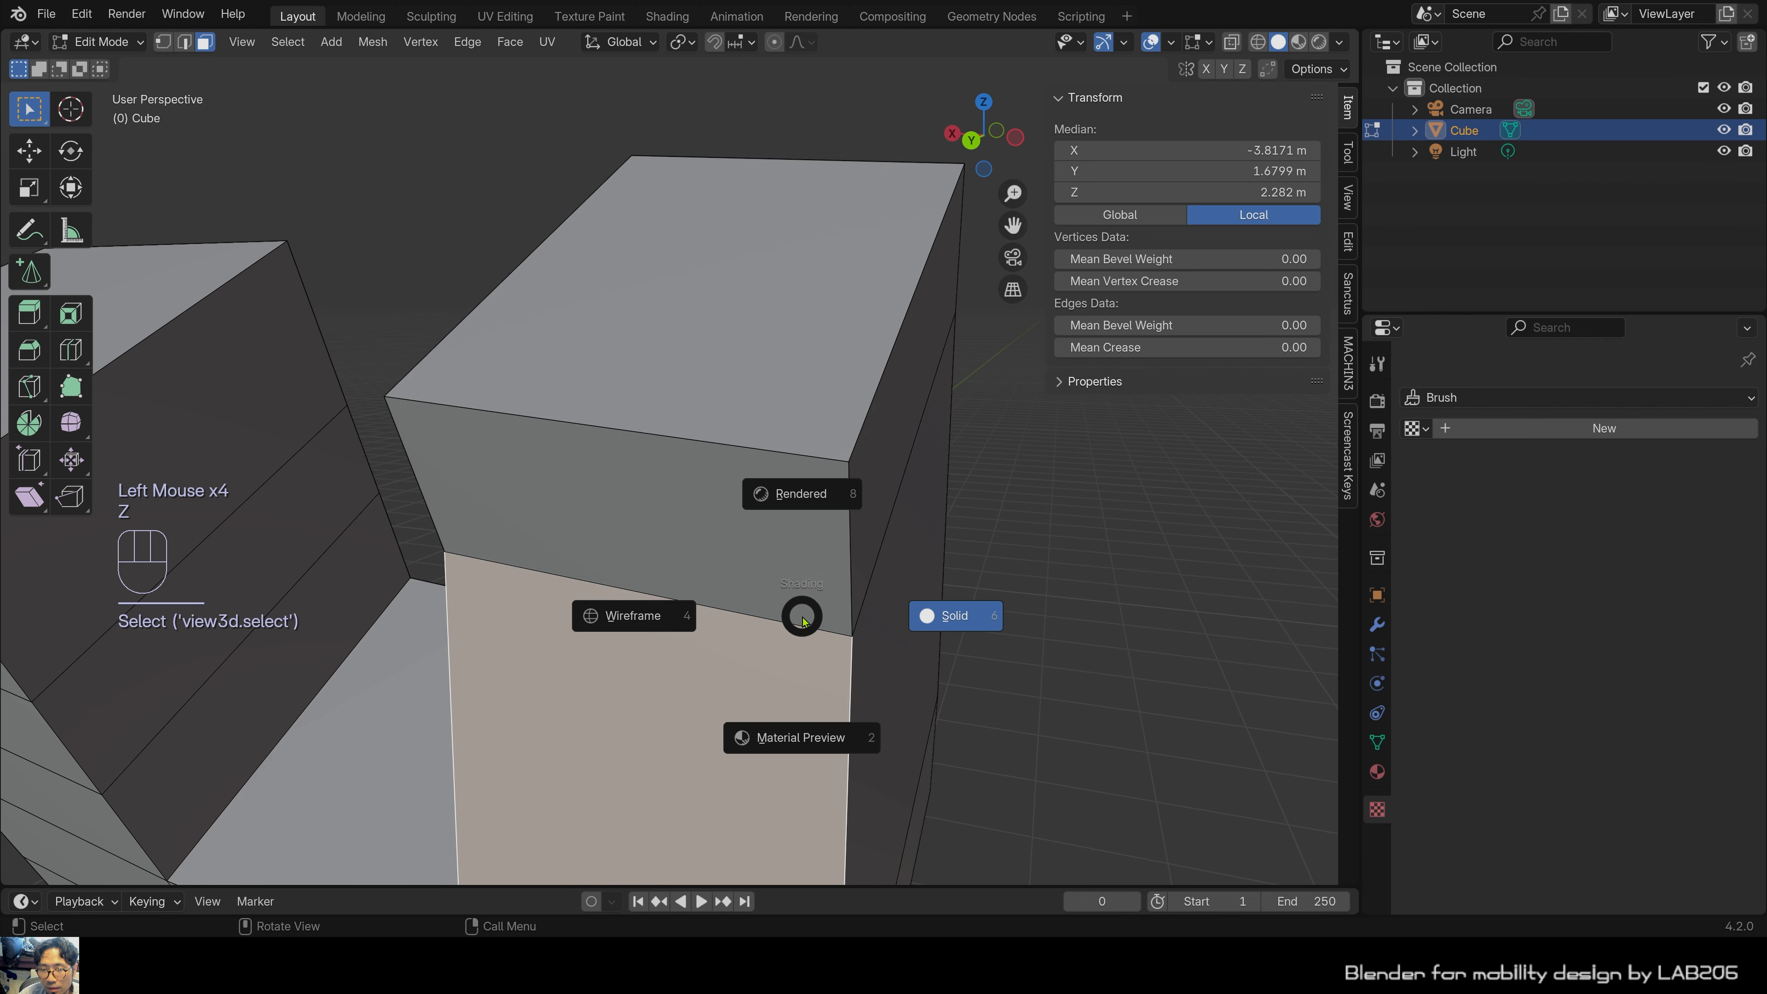
key("alt+z")
left_click(759, 479)
left_click(786, 489)
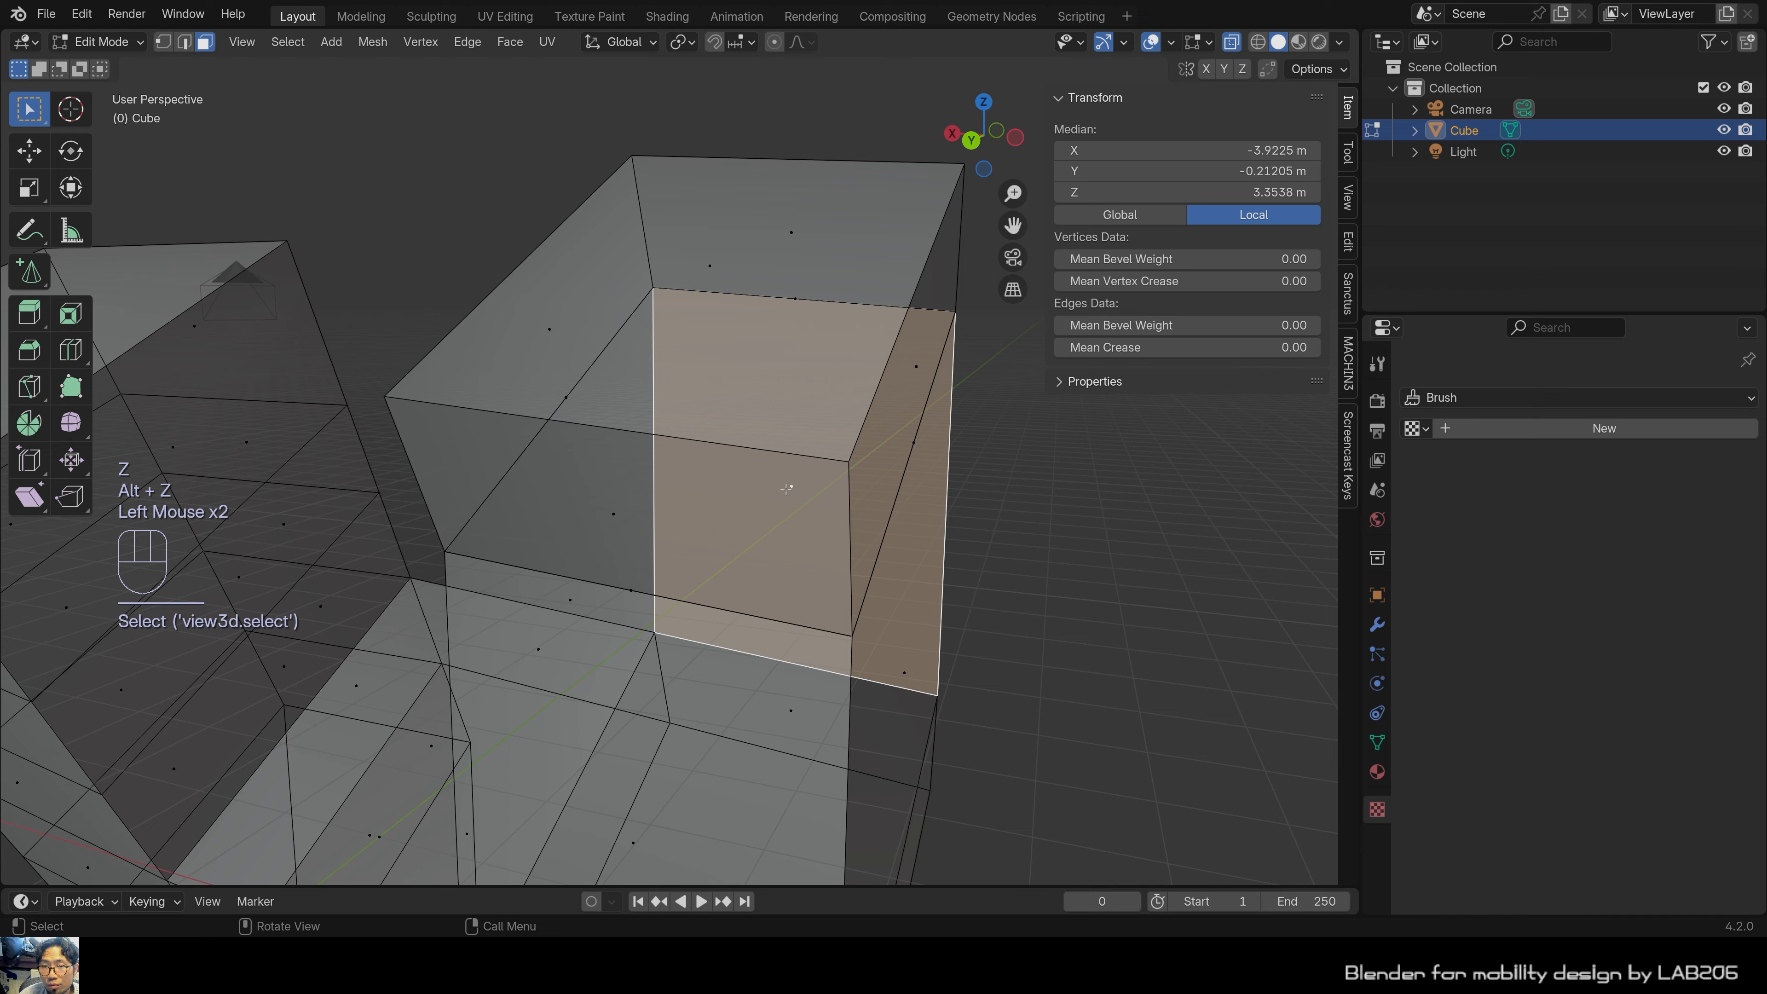
left_click(621, 507)
middle_click_drag(1045, 627, 719, 529)
left_click(642, 475)
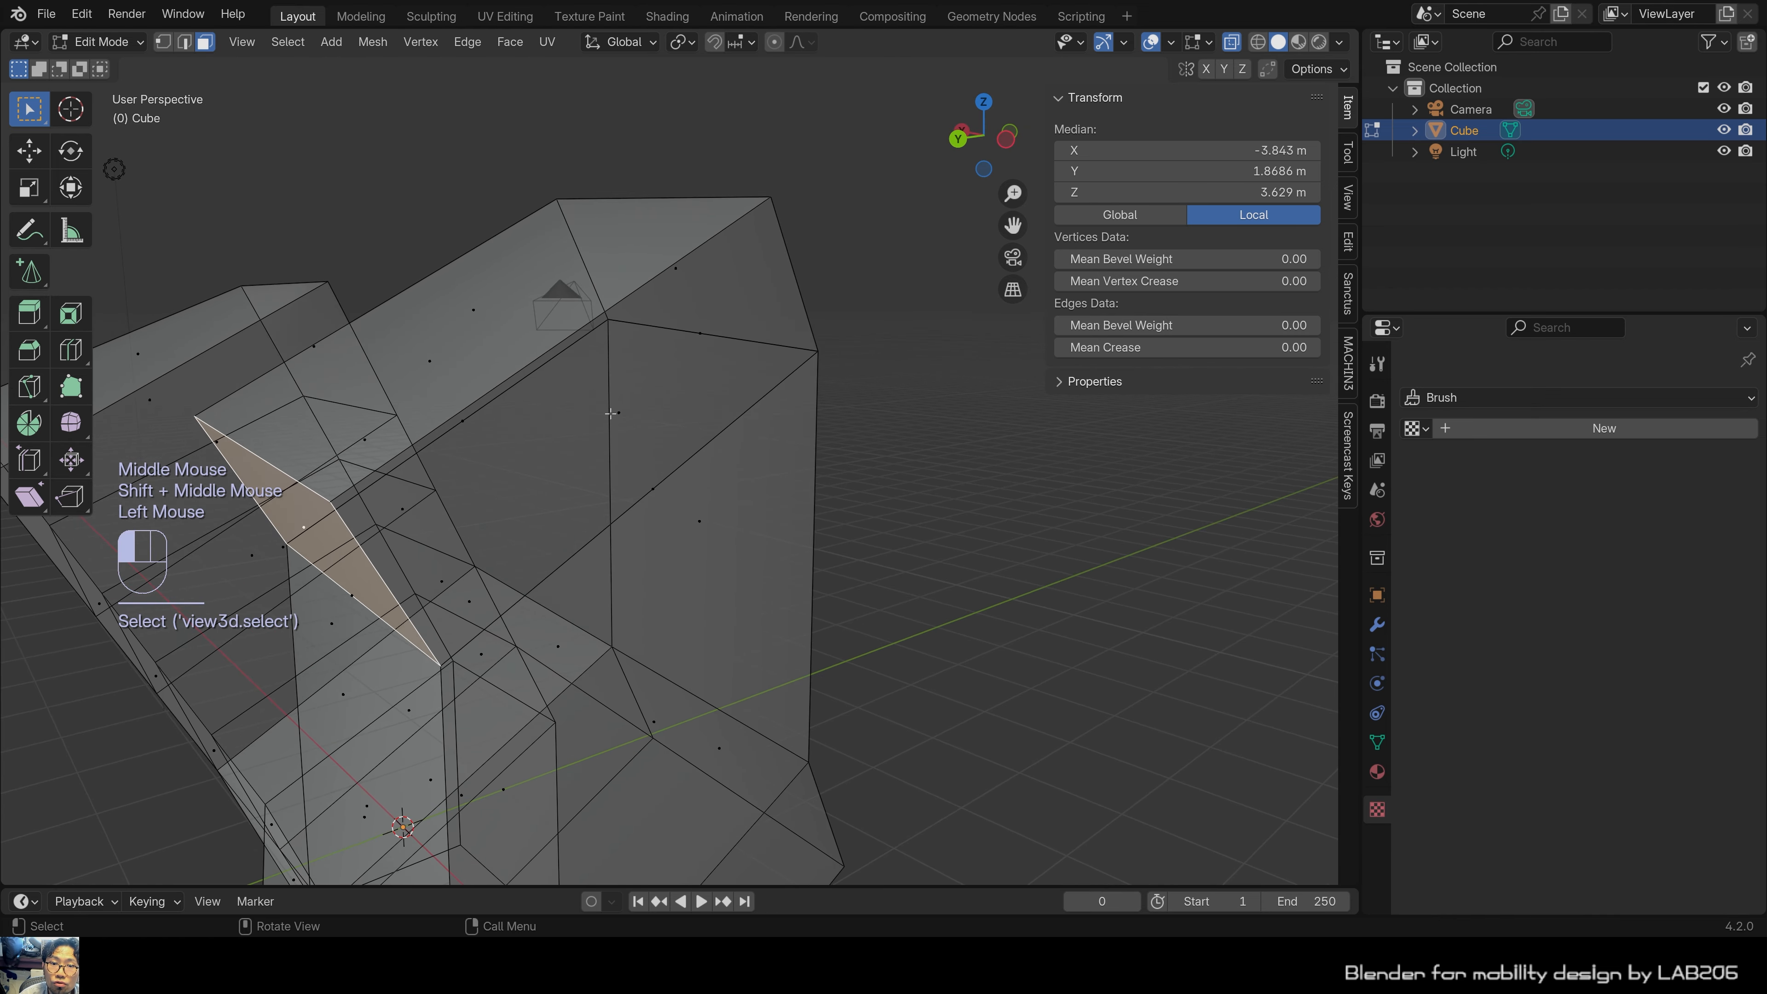
middle_click_drag(644, 482, 914, 501)
left_click(676, 484)
left_click(675, 484)
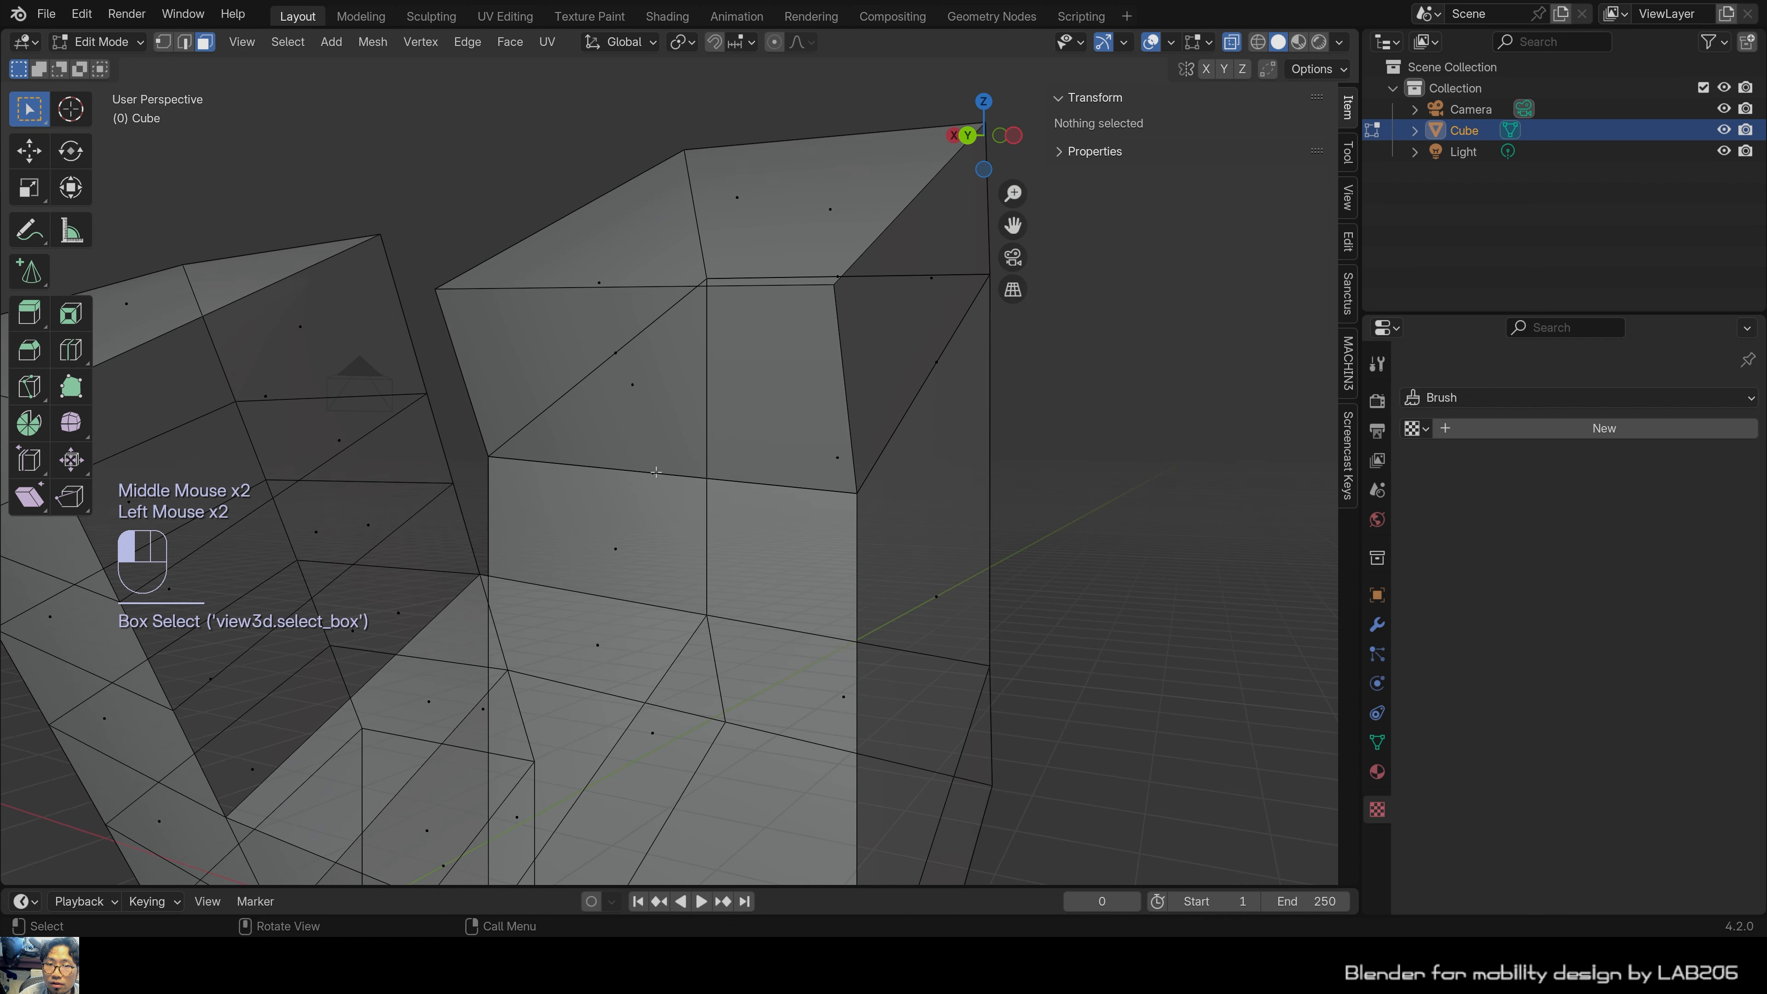
Examine the front seam edge of the upright block closely for an overlapping face by selecting its face dot.
scroll(663, 487, "up", 1)
left_click(622, 511)
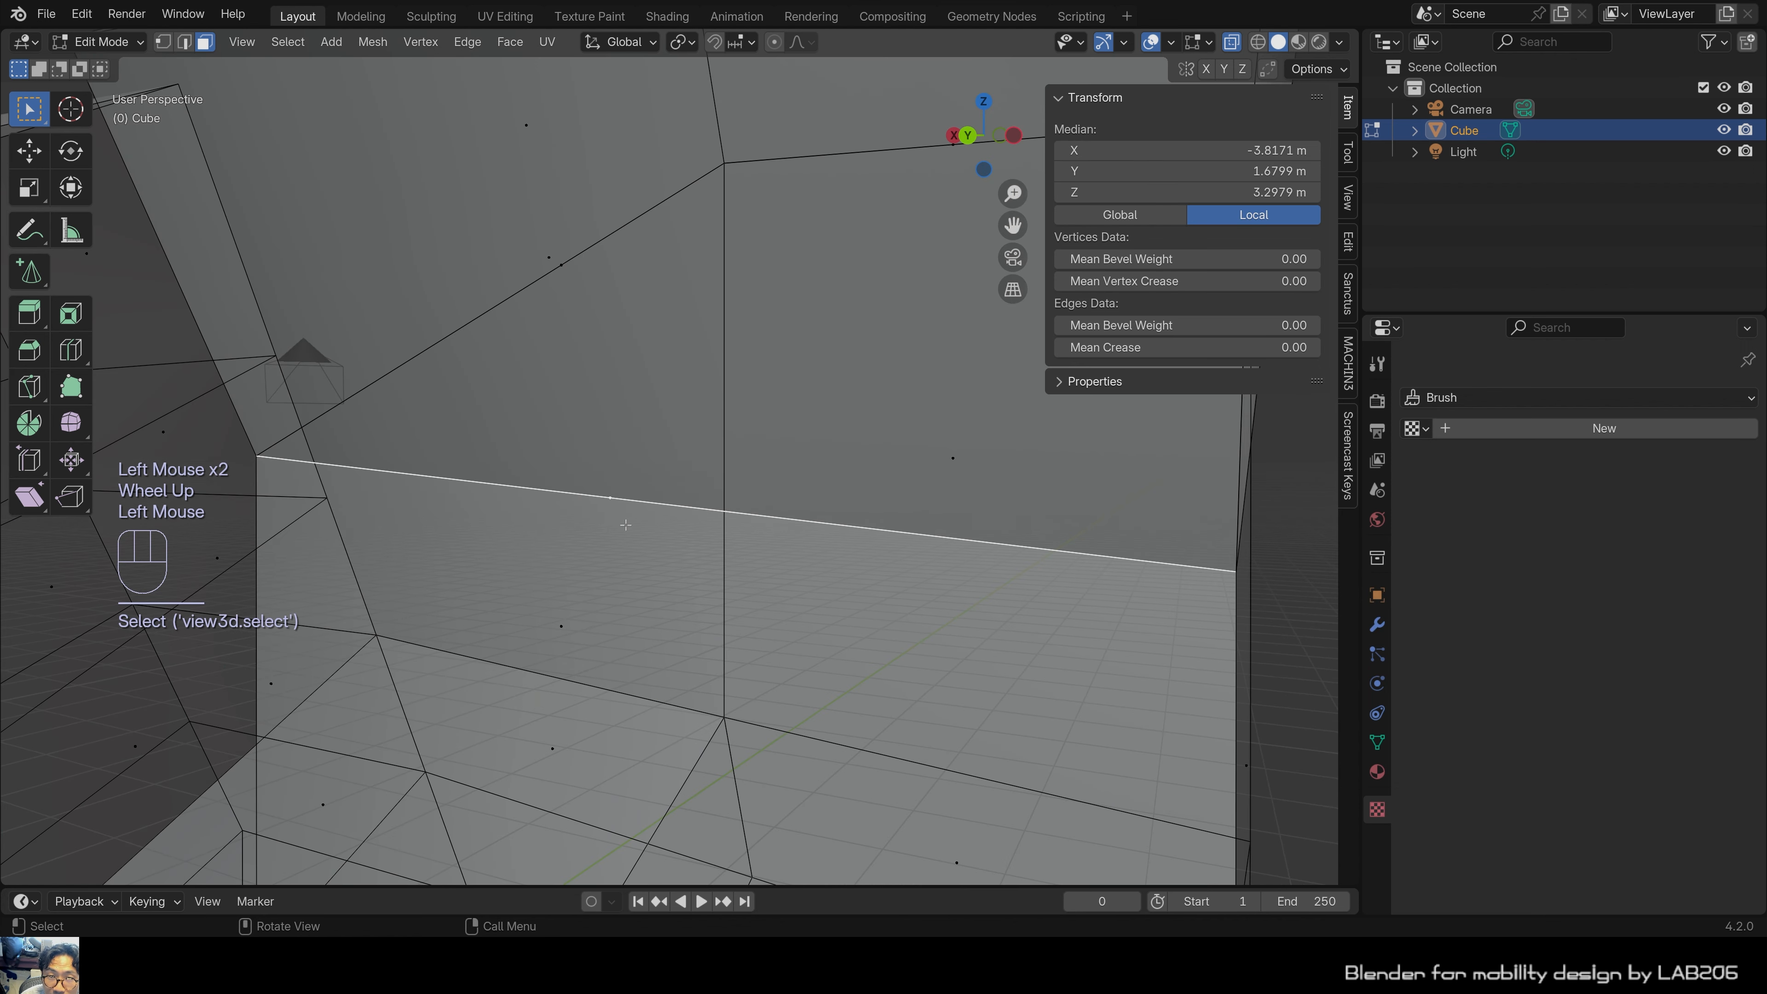
left_click(636, 474)
left_click(614, 496)
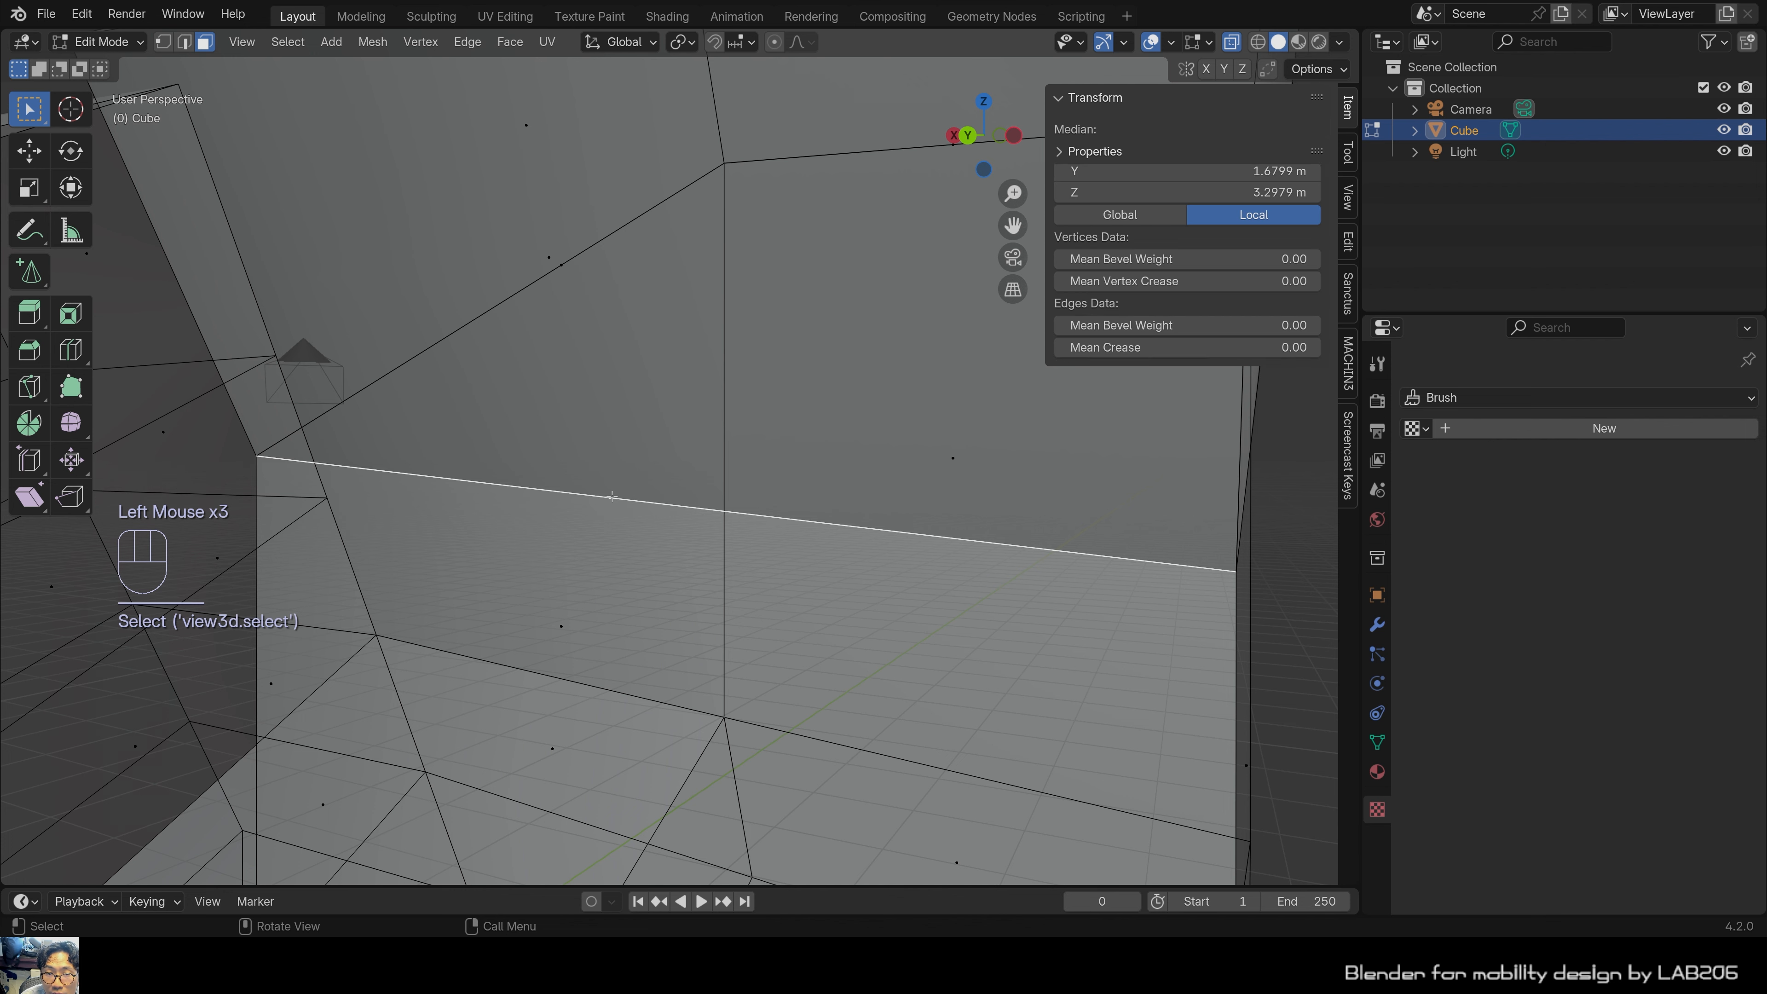
left_click(662, 449)
left_click_drag(583, 458, 635, 521)
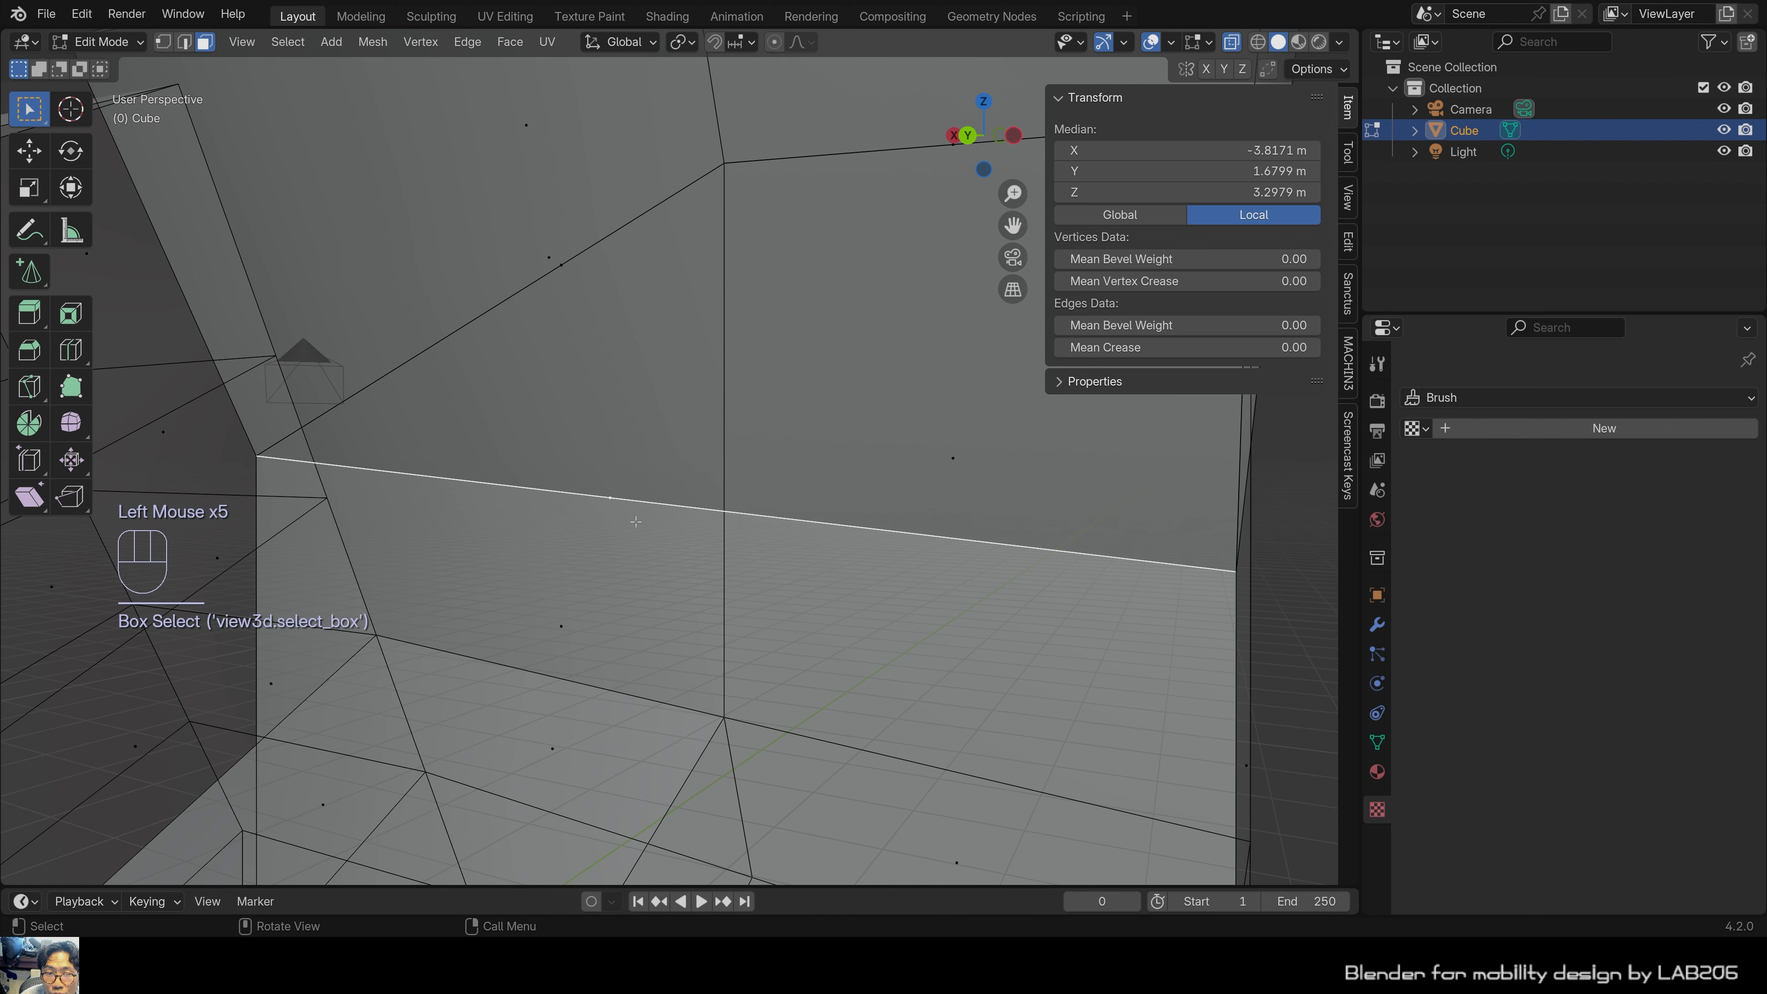
left_click(629, 424)
scroll(564, 475, "down", 1)
left_click_drag(541, 439, 662, 500, "shift")
middle_click_drag(662, 500, 713, 559, "shift")
scroll(578, 615, "down", 2)
scroll(626, 592, "up", 2)
scroll(713, 559, "down", 2)
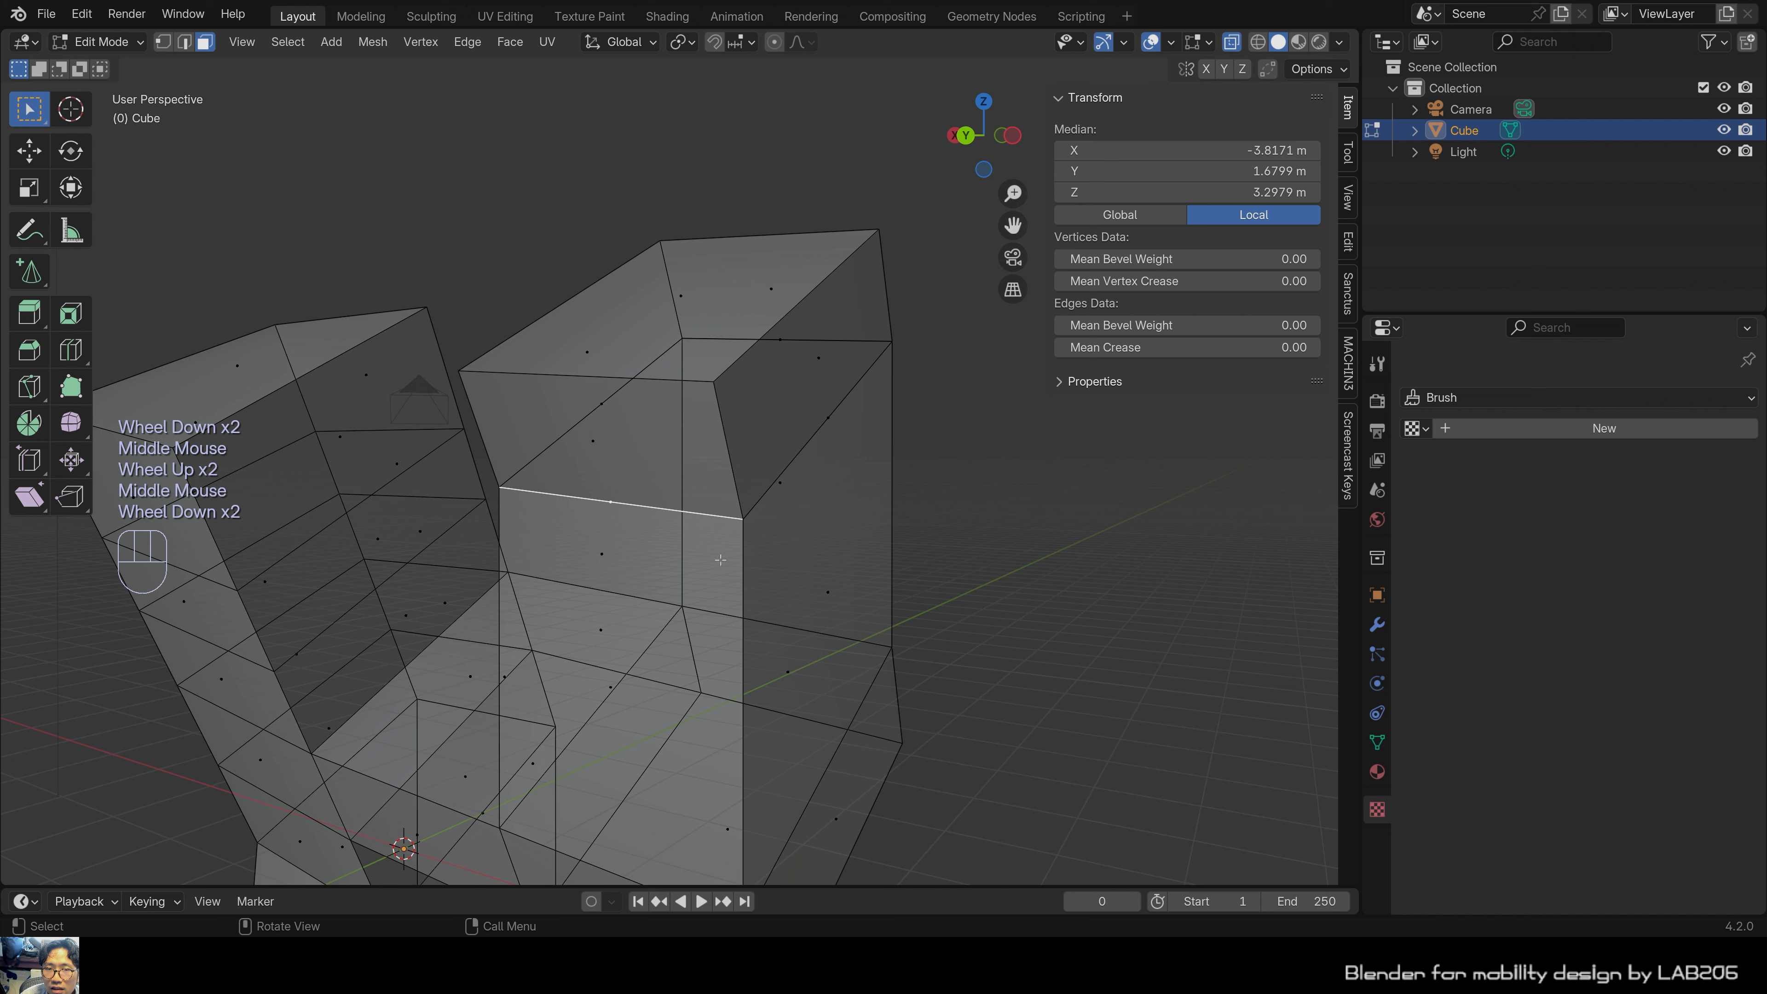
Undo the recent selections and top-face extrusions until the plain upright block is restored.
key("ctrl+z")
key("ctrl+z")
key("ctrl+z")
key("ctrl+z")
key("ctrl+z")
key("ctrl+z")
key("ctrl+z")
key("ctrl+z")
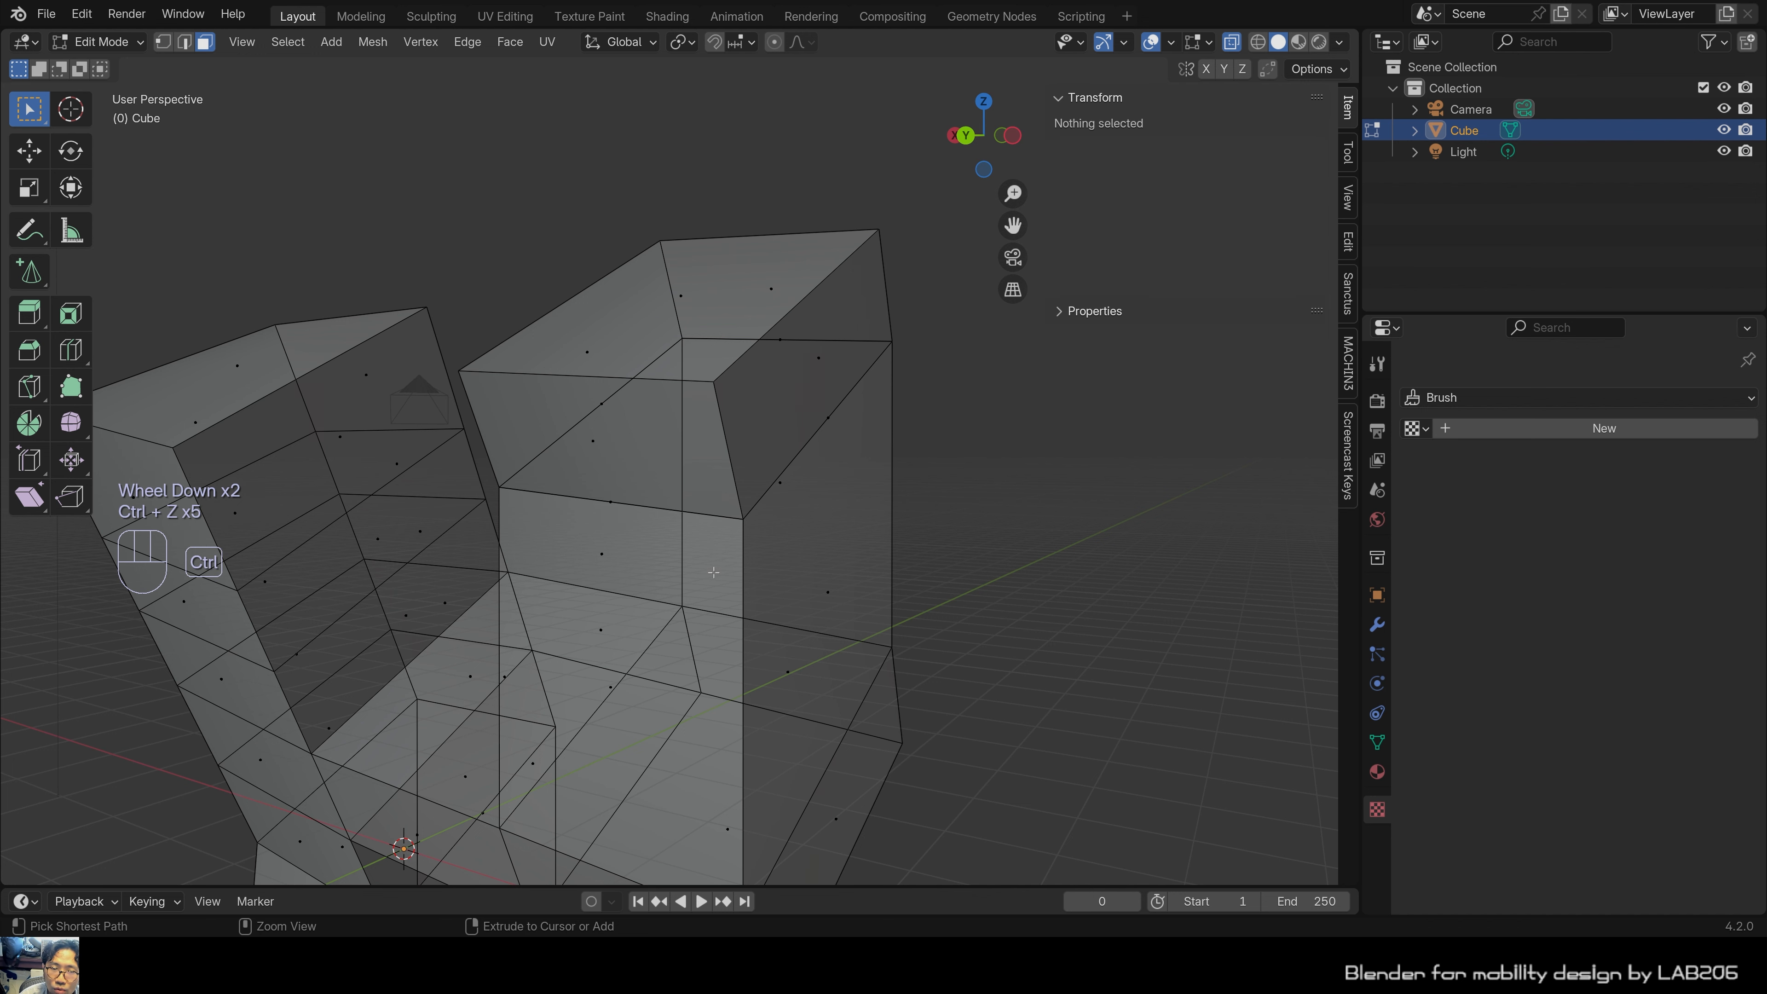
key("3")
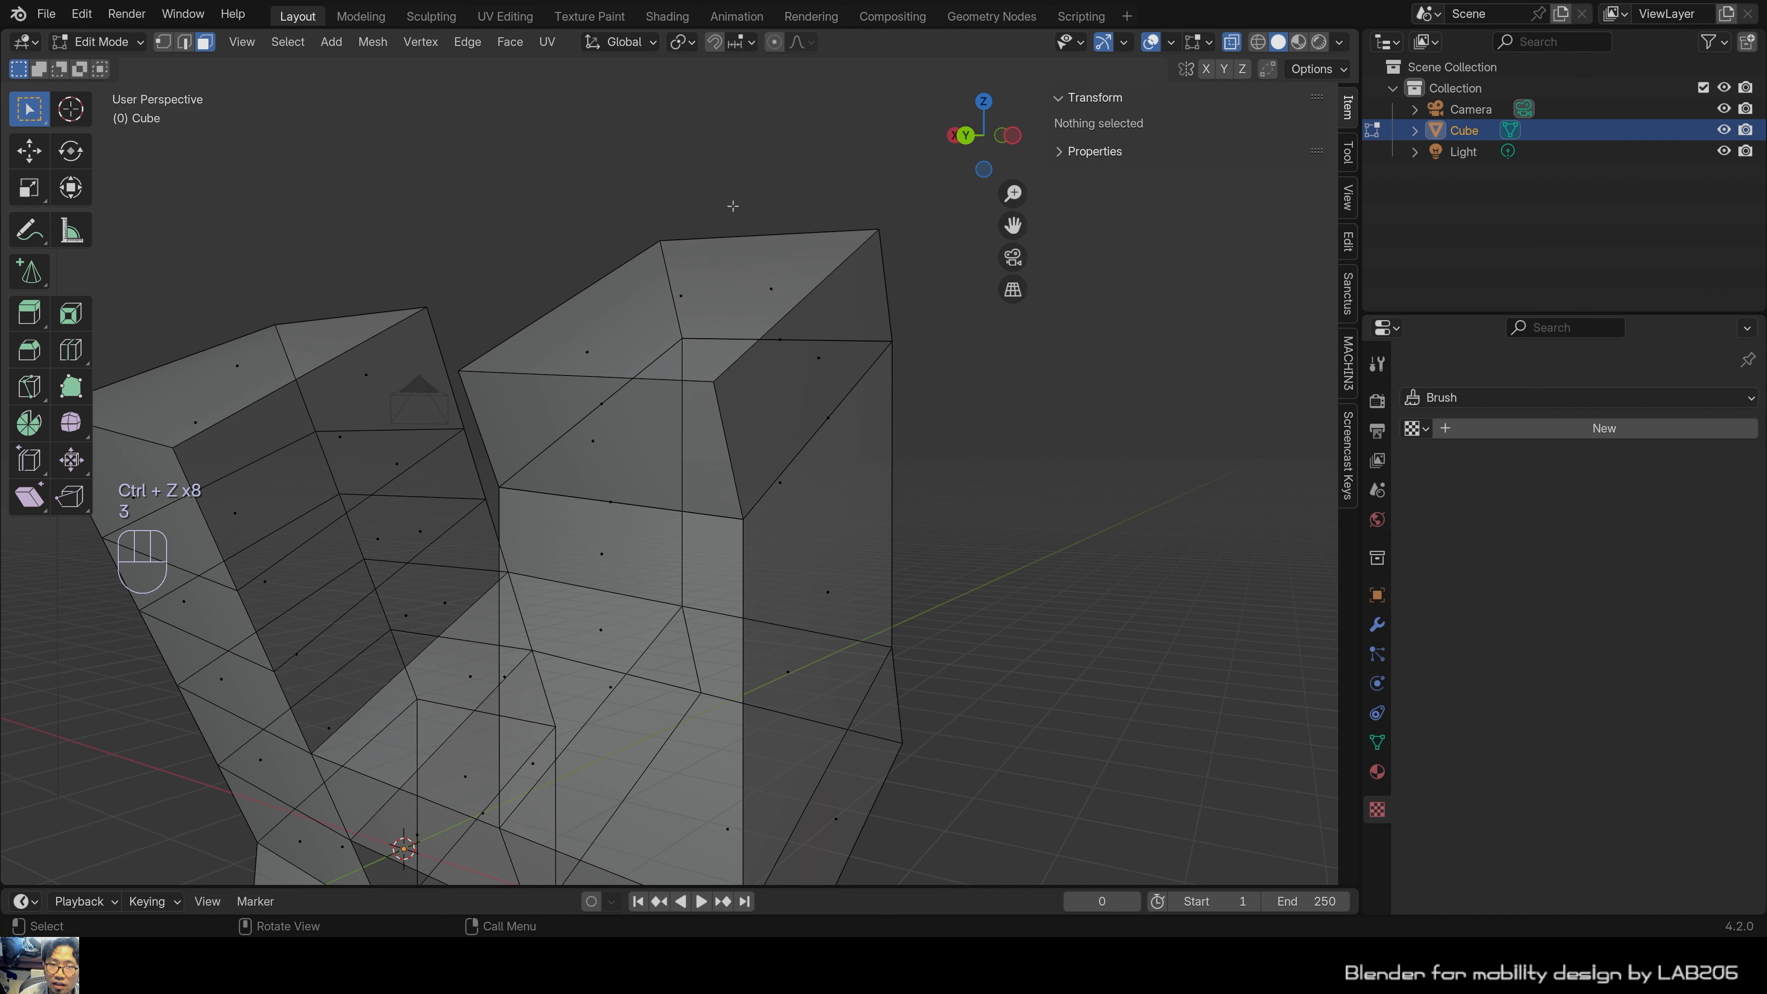
left_click(673, 308)
key("ctrl+z")
key("ctrl+z")
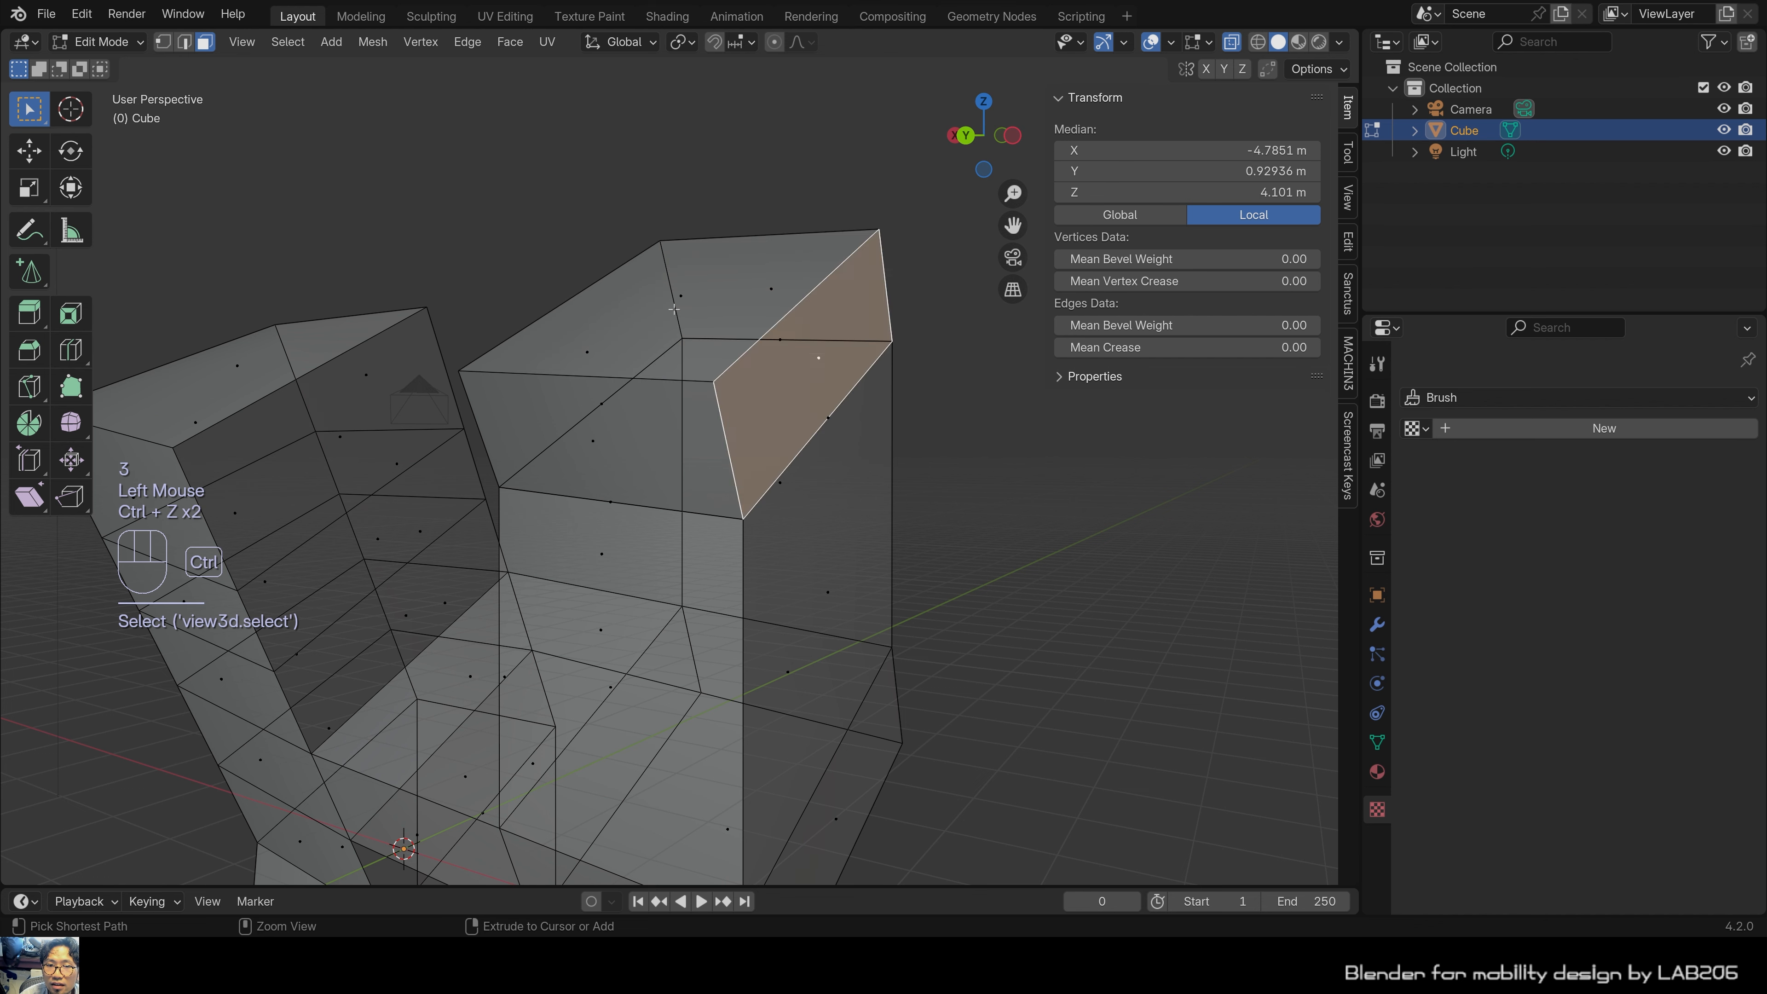
key("ctrl+z")
key("ctrl+z")
key("ctrl+z")
key("ctrl+z")
key("ctrl+z")
key("ctrl+z")
key("ctrl+z")
key("ctrl+z")
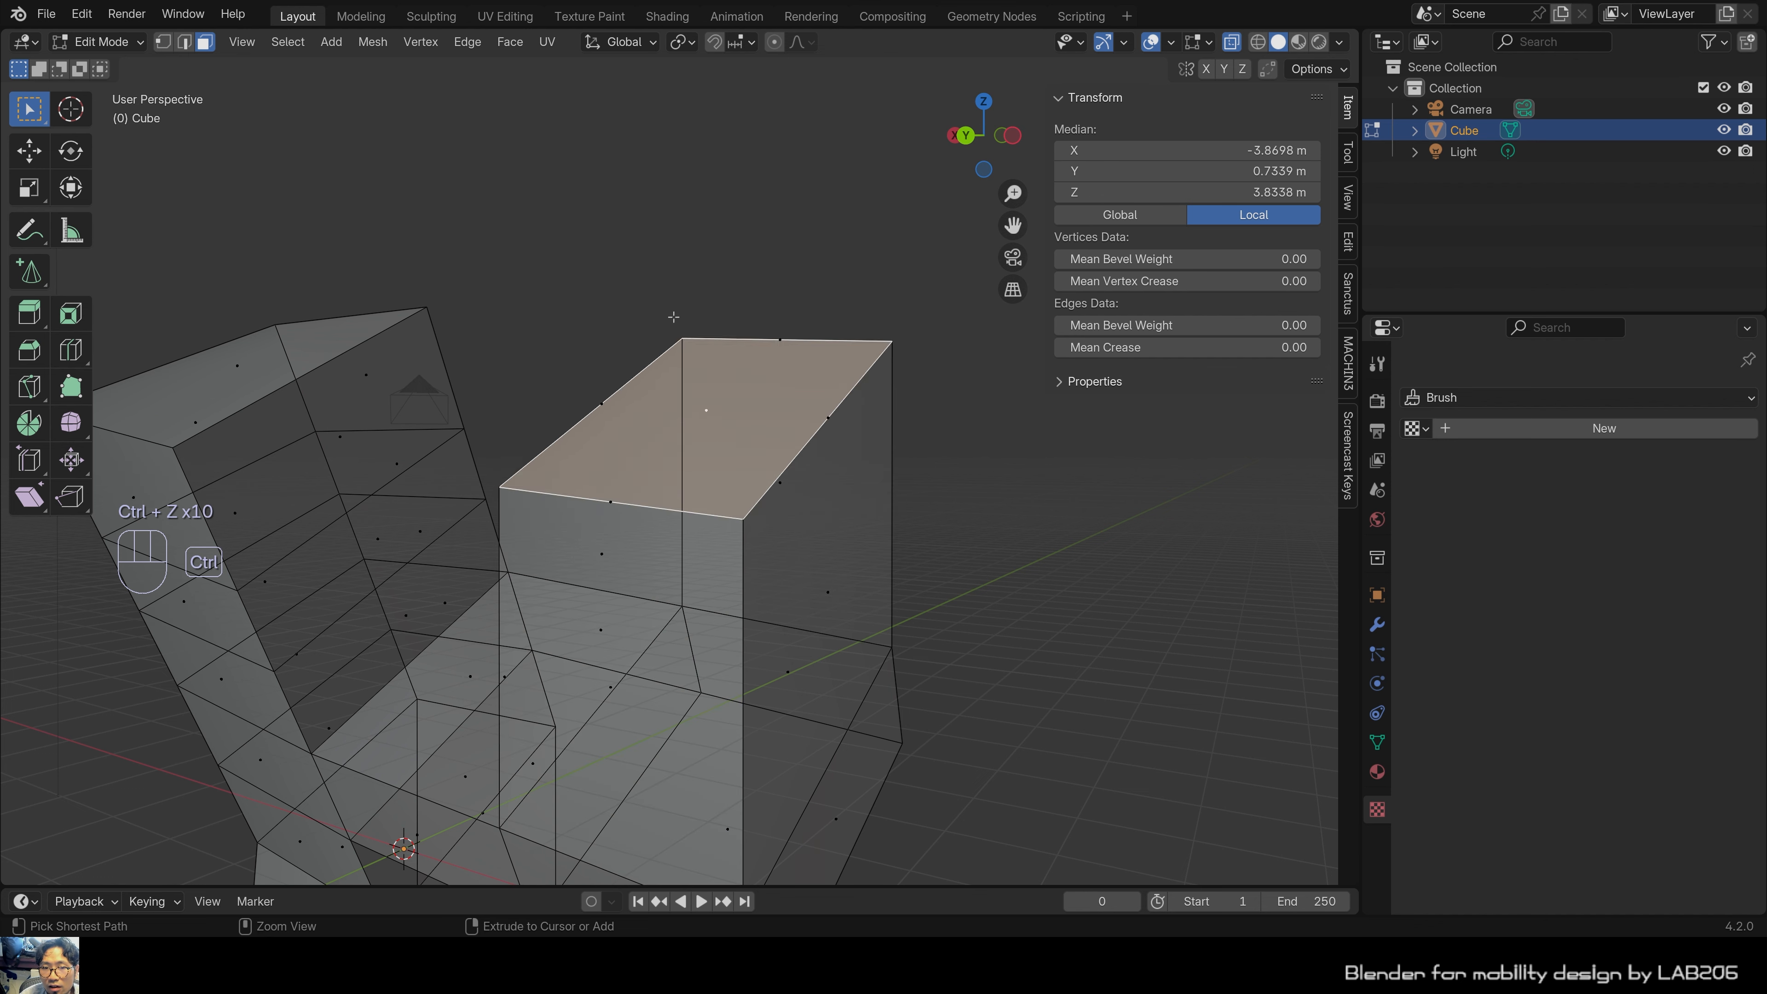
key("ctrl+z")
key("ctrl+z")
key("ctrl+z")
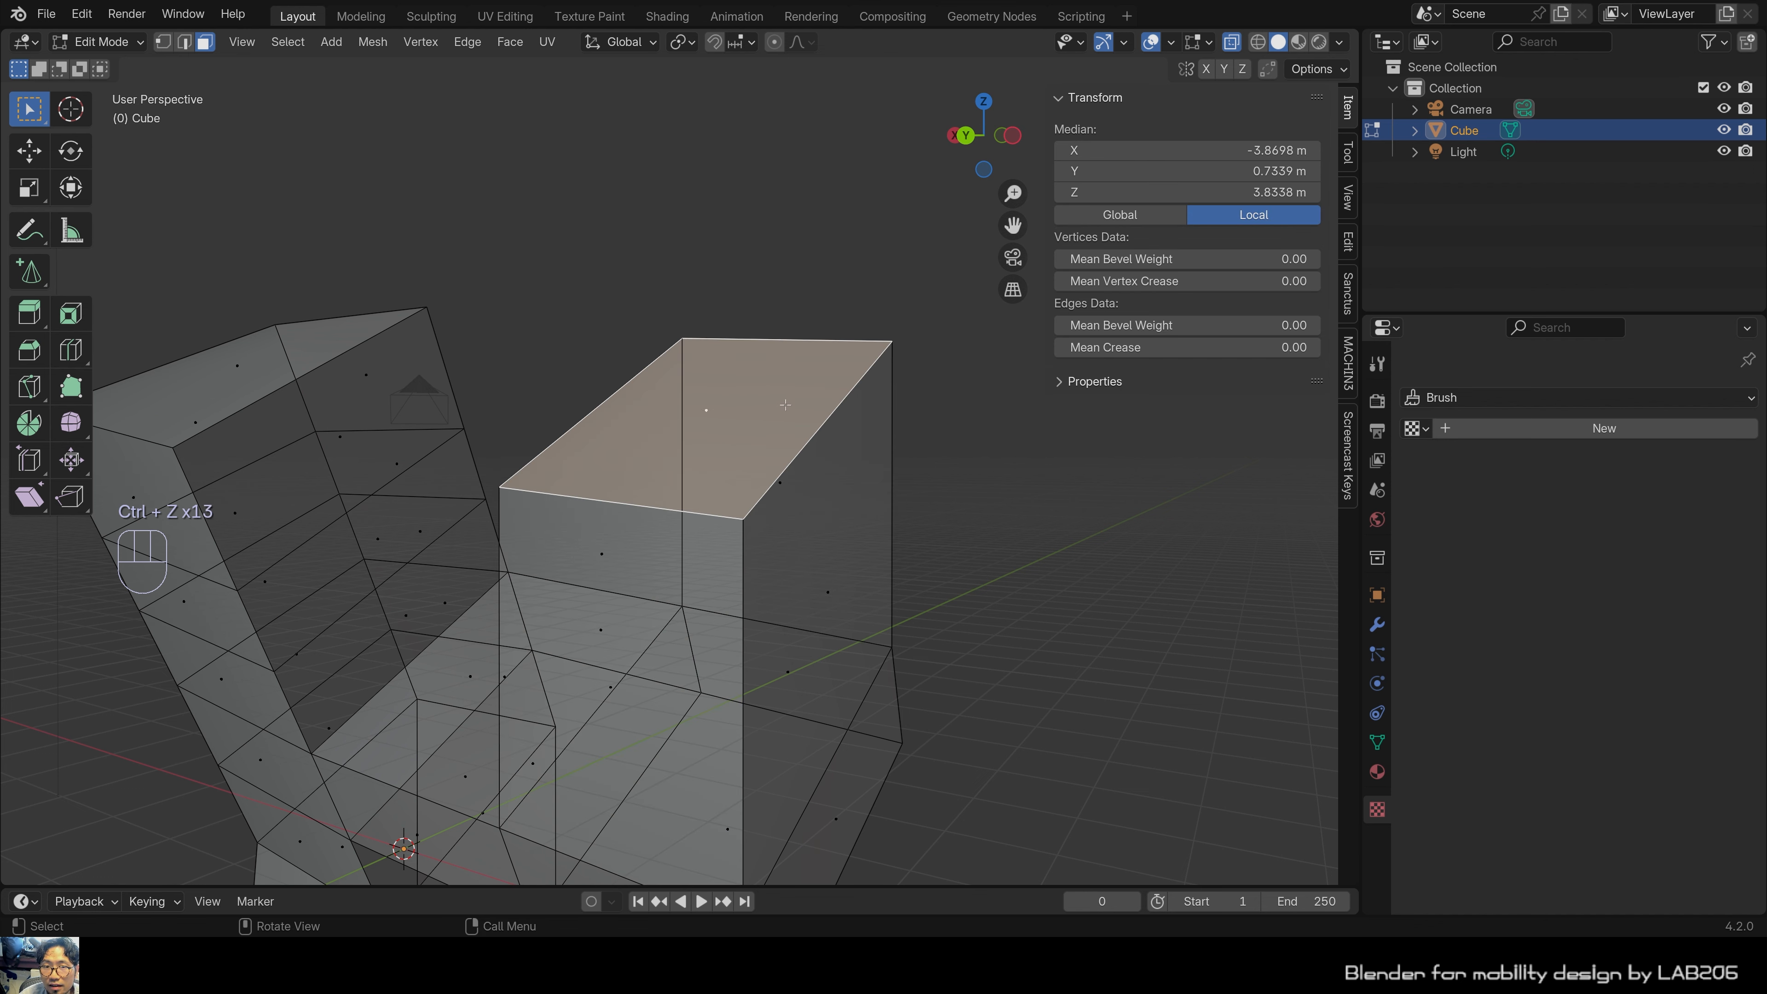
Start another extrusion of the top face along its normal, cancel it and undo the leftover duplicate geometry.
key("e")
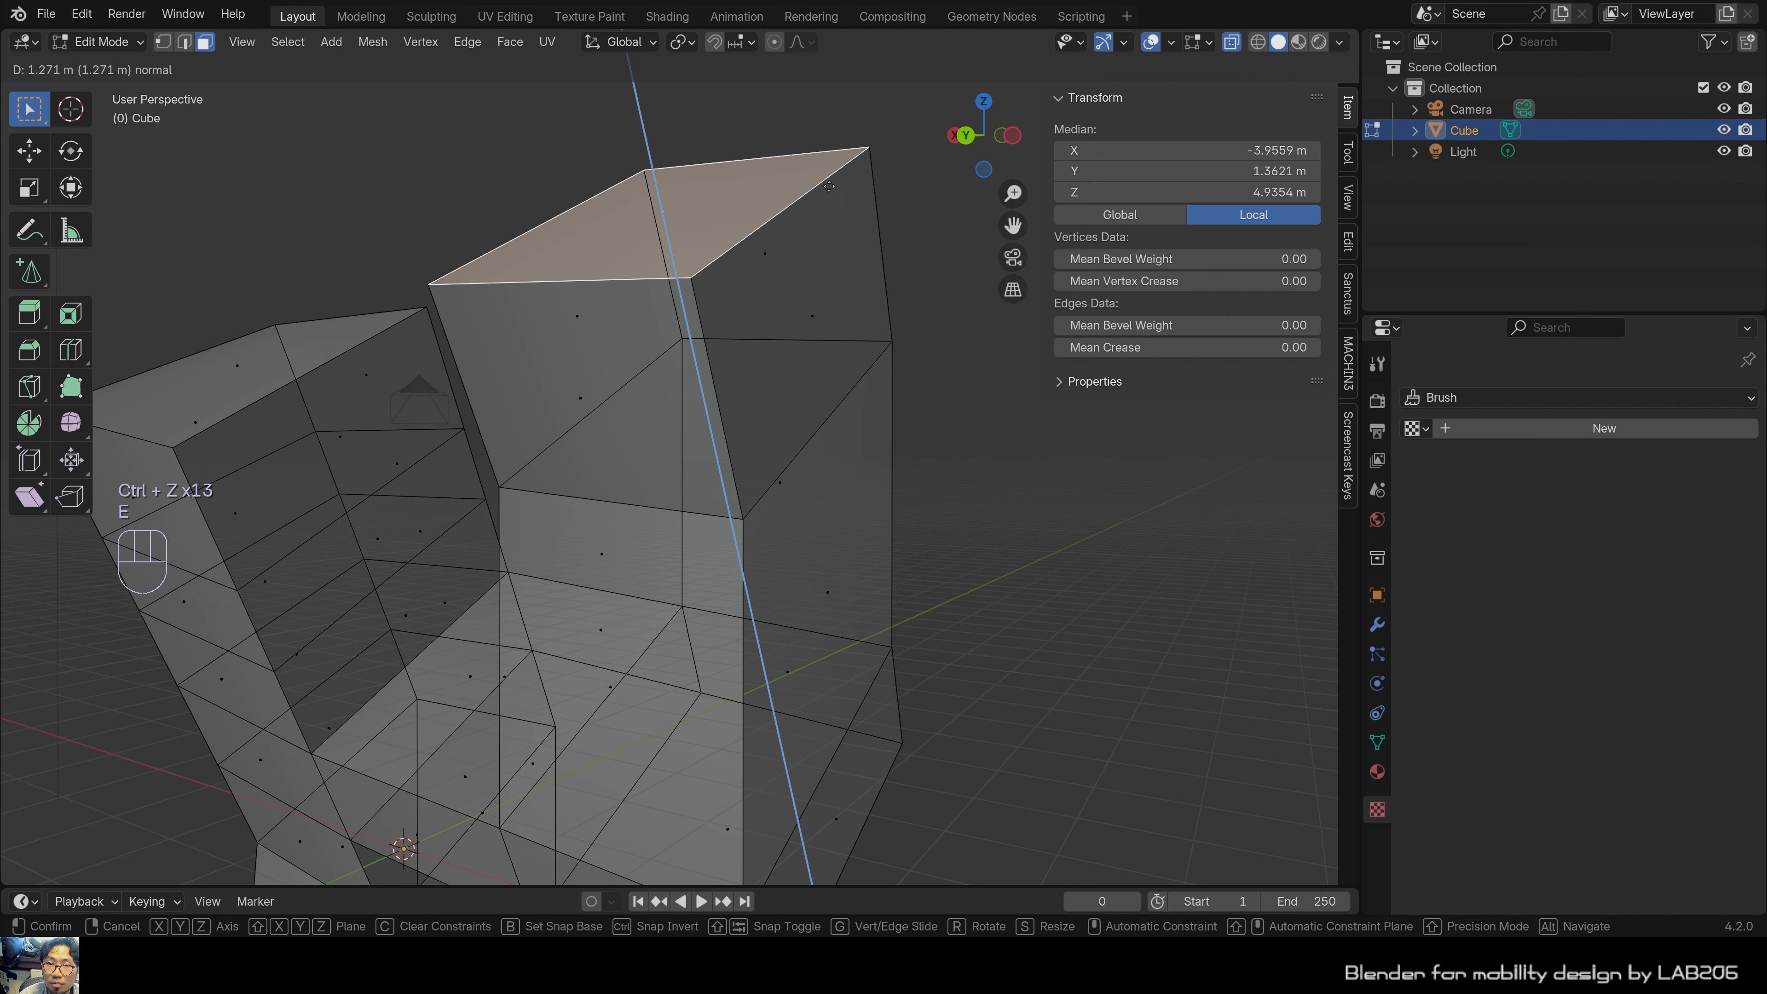
key("Escape")
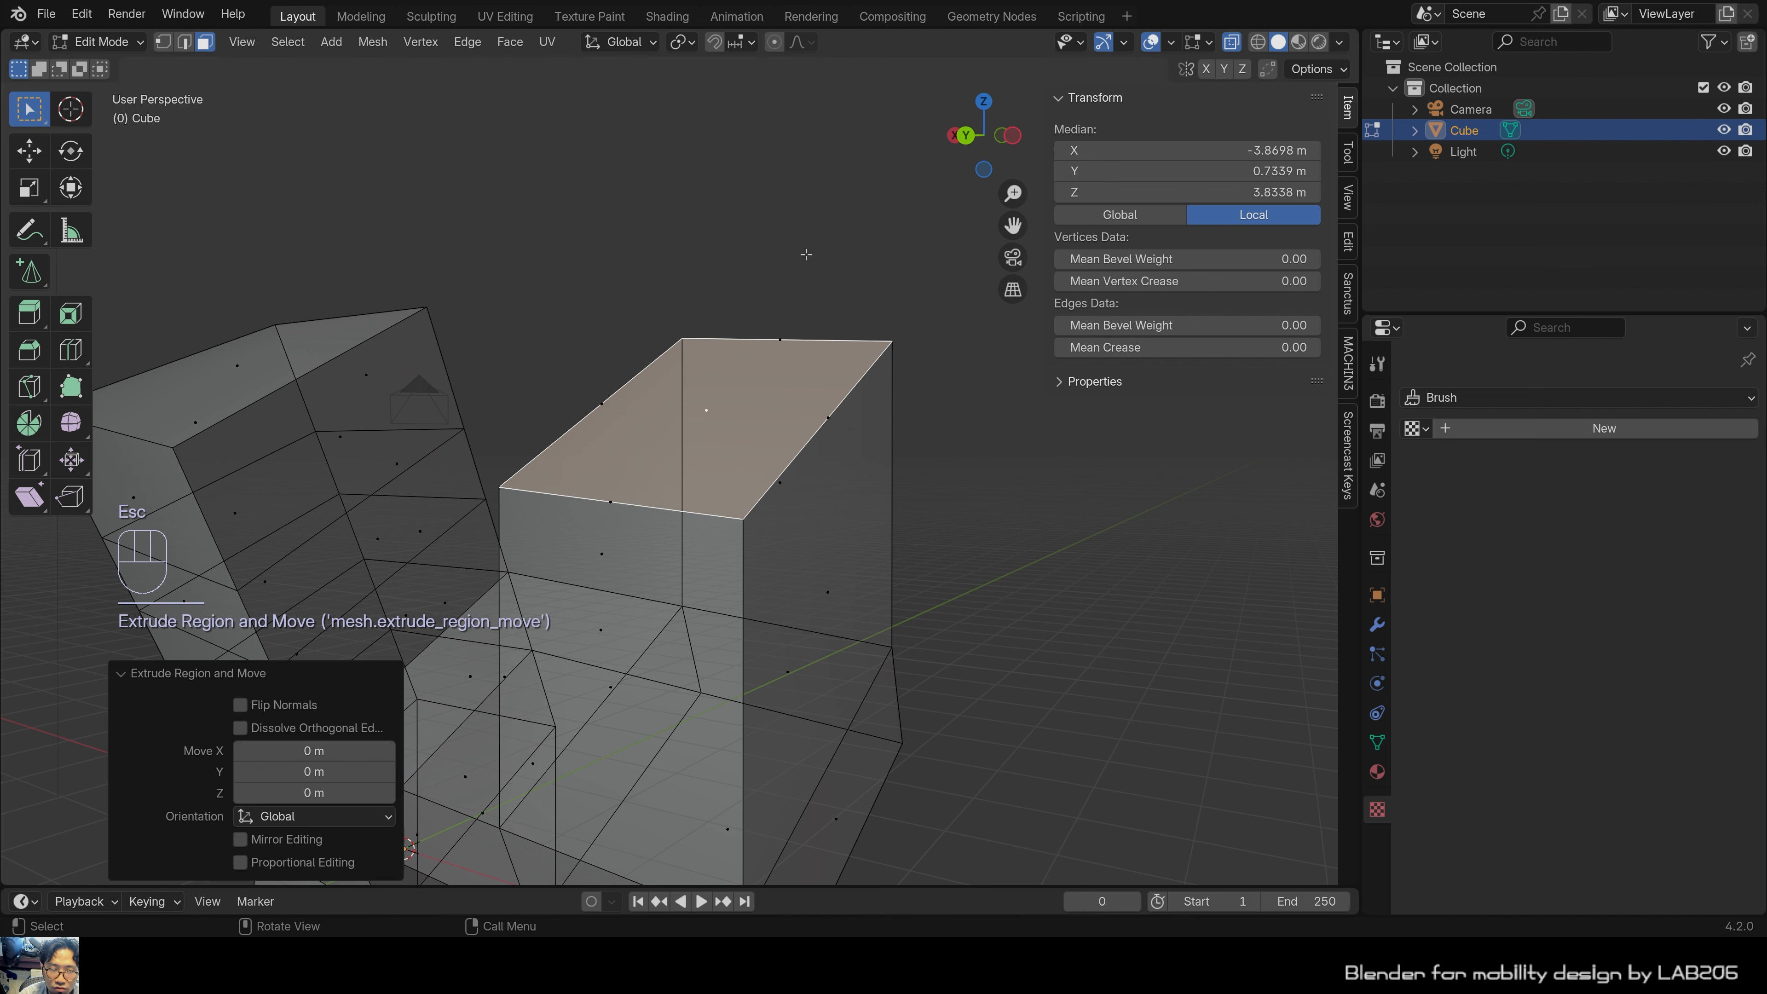
key("ctrl")
key("ctrl+z")
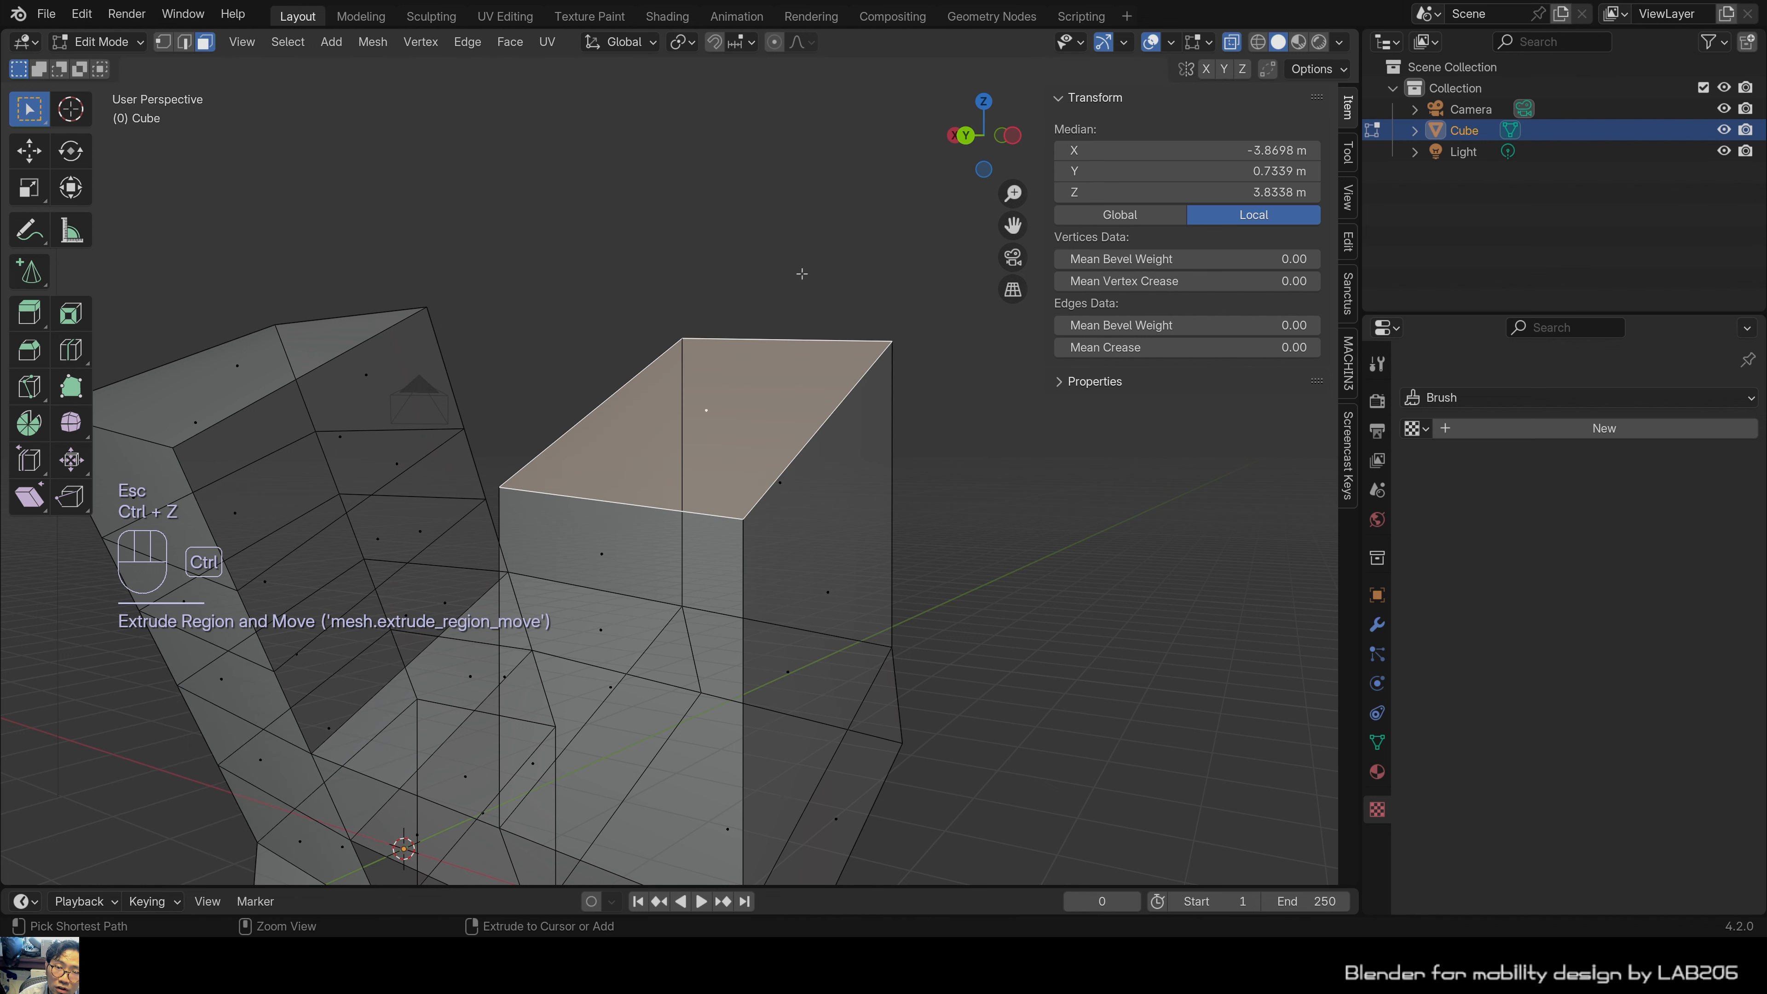
Turn off X-ray display and clear the selection of the upright block's top face.
scroll(710, 439, "up", 1)
left_click(497, 338)
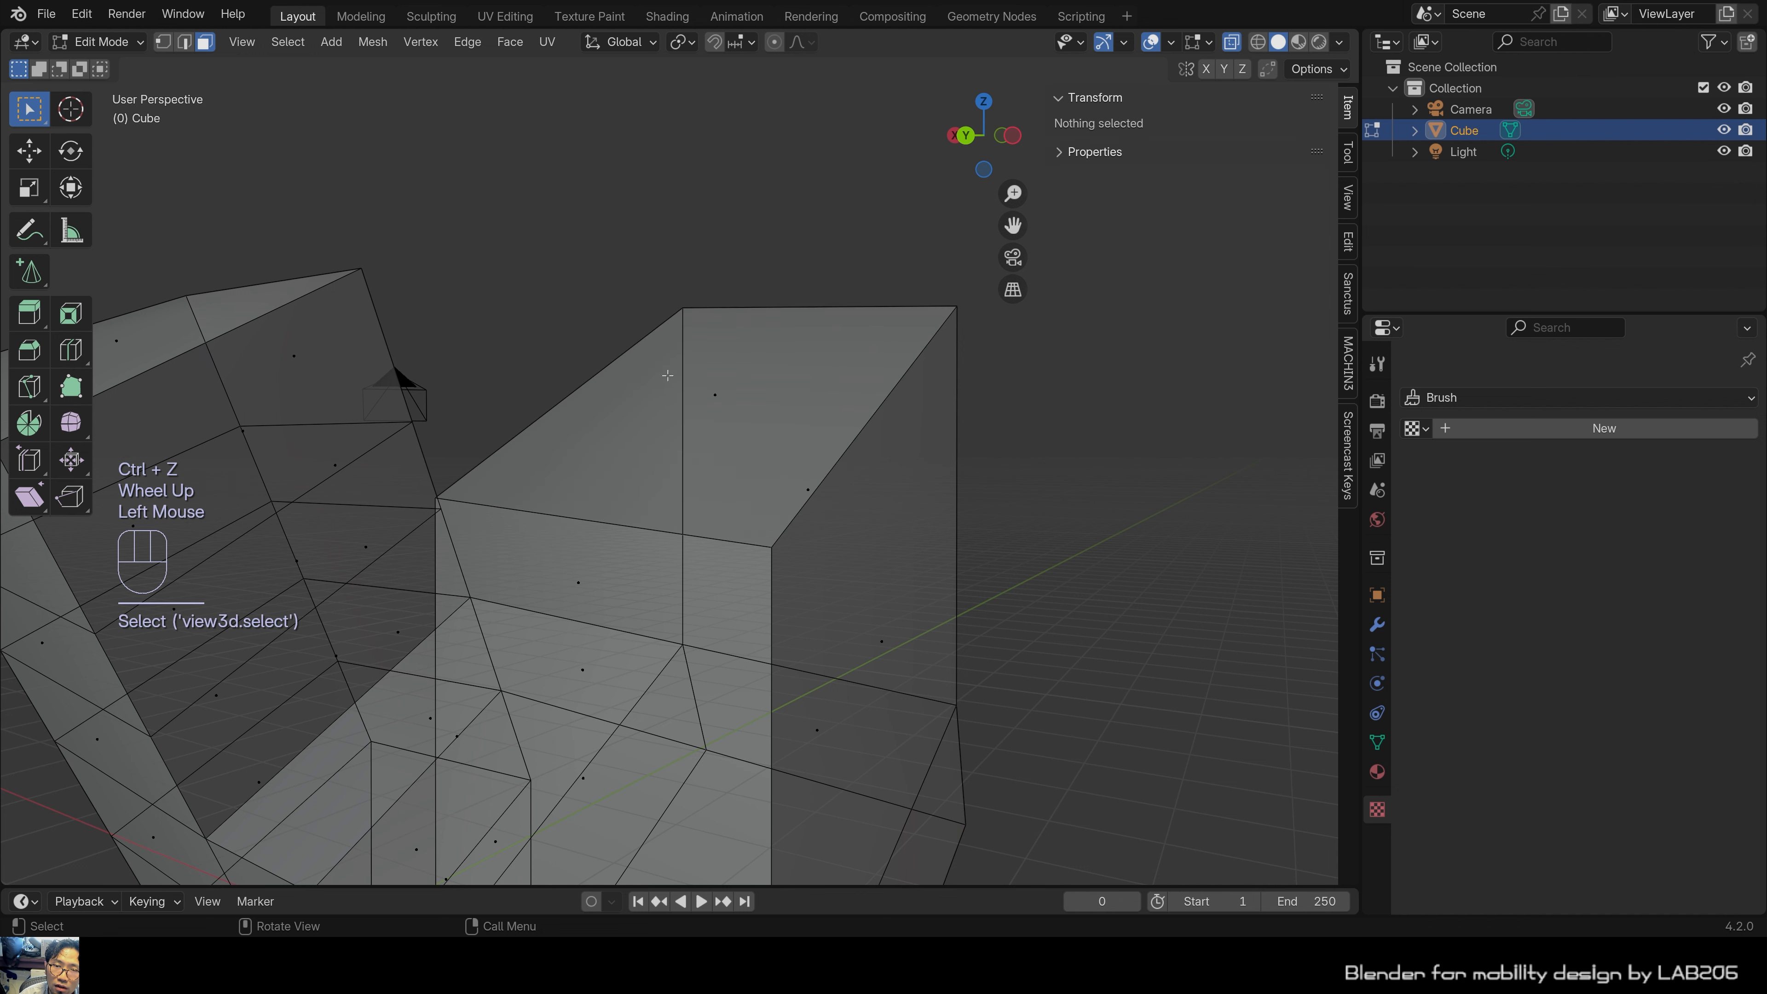
left_click(730, 335)
middle_click_drag(730, 335, 737, 334)
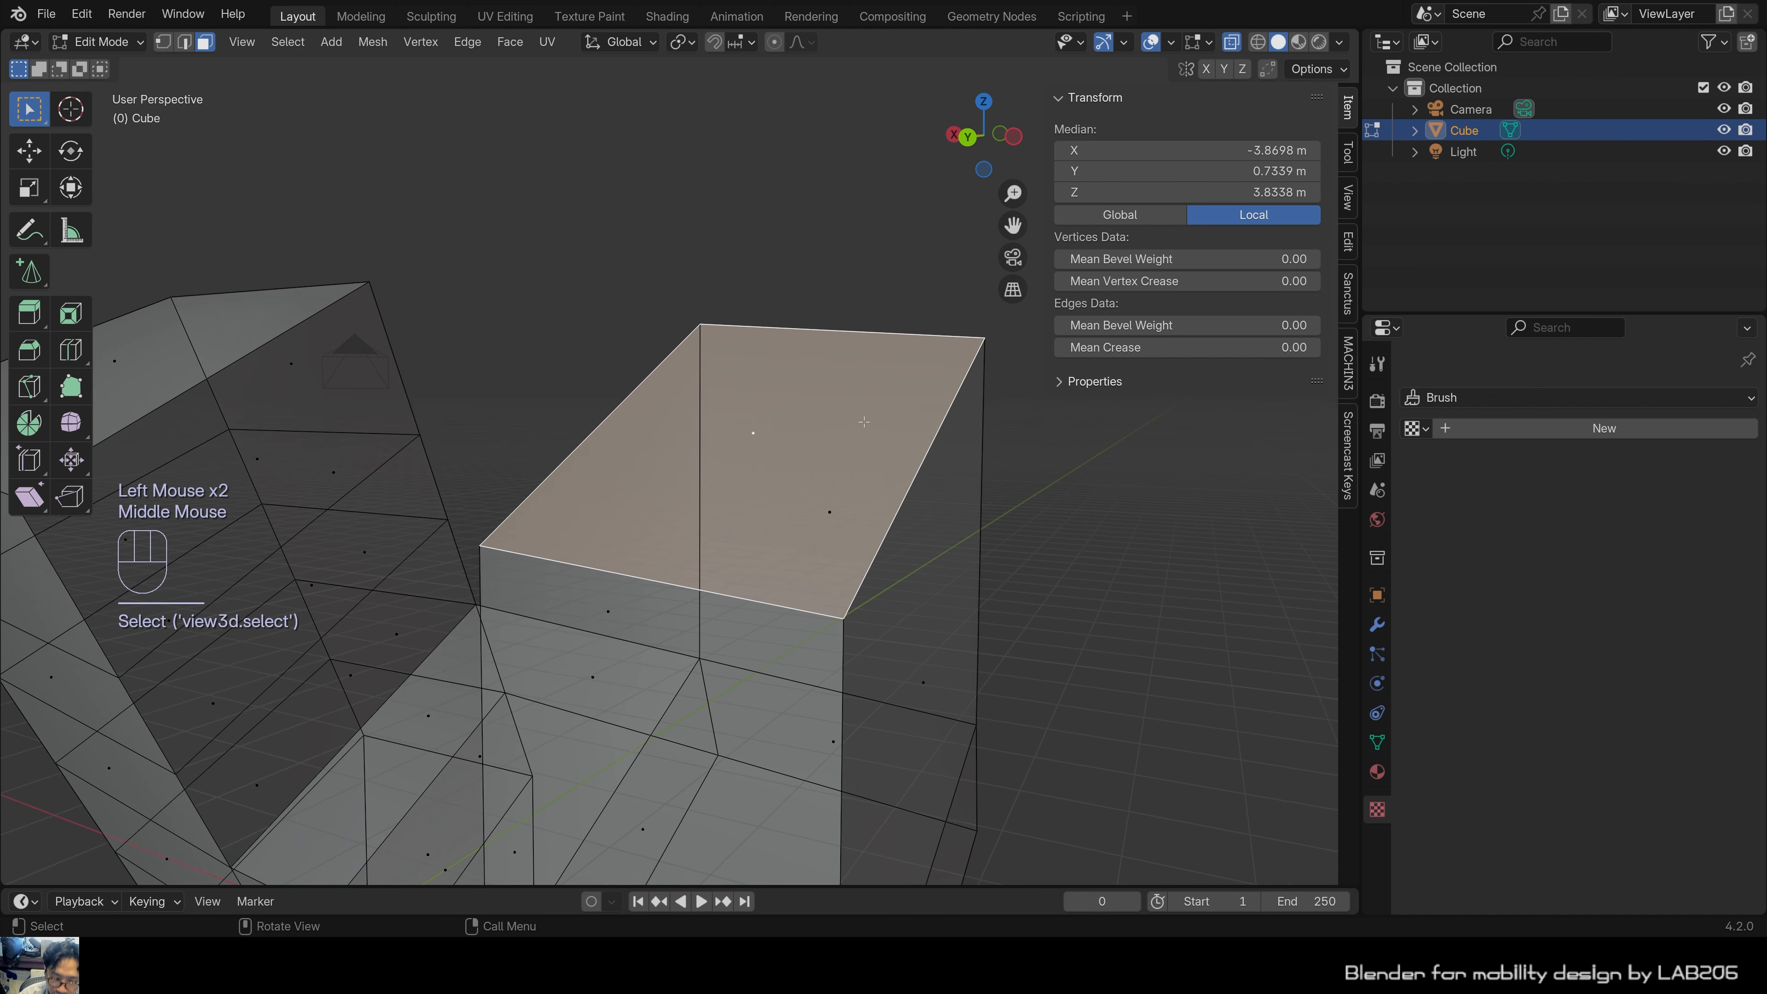
scroll(873, 348, "down", 1)
key("alt+z")
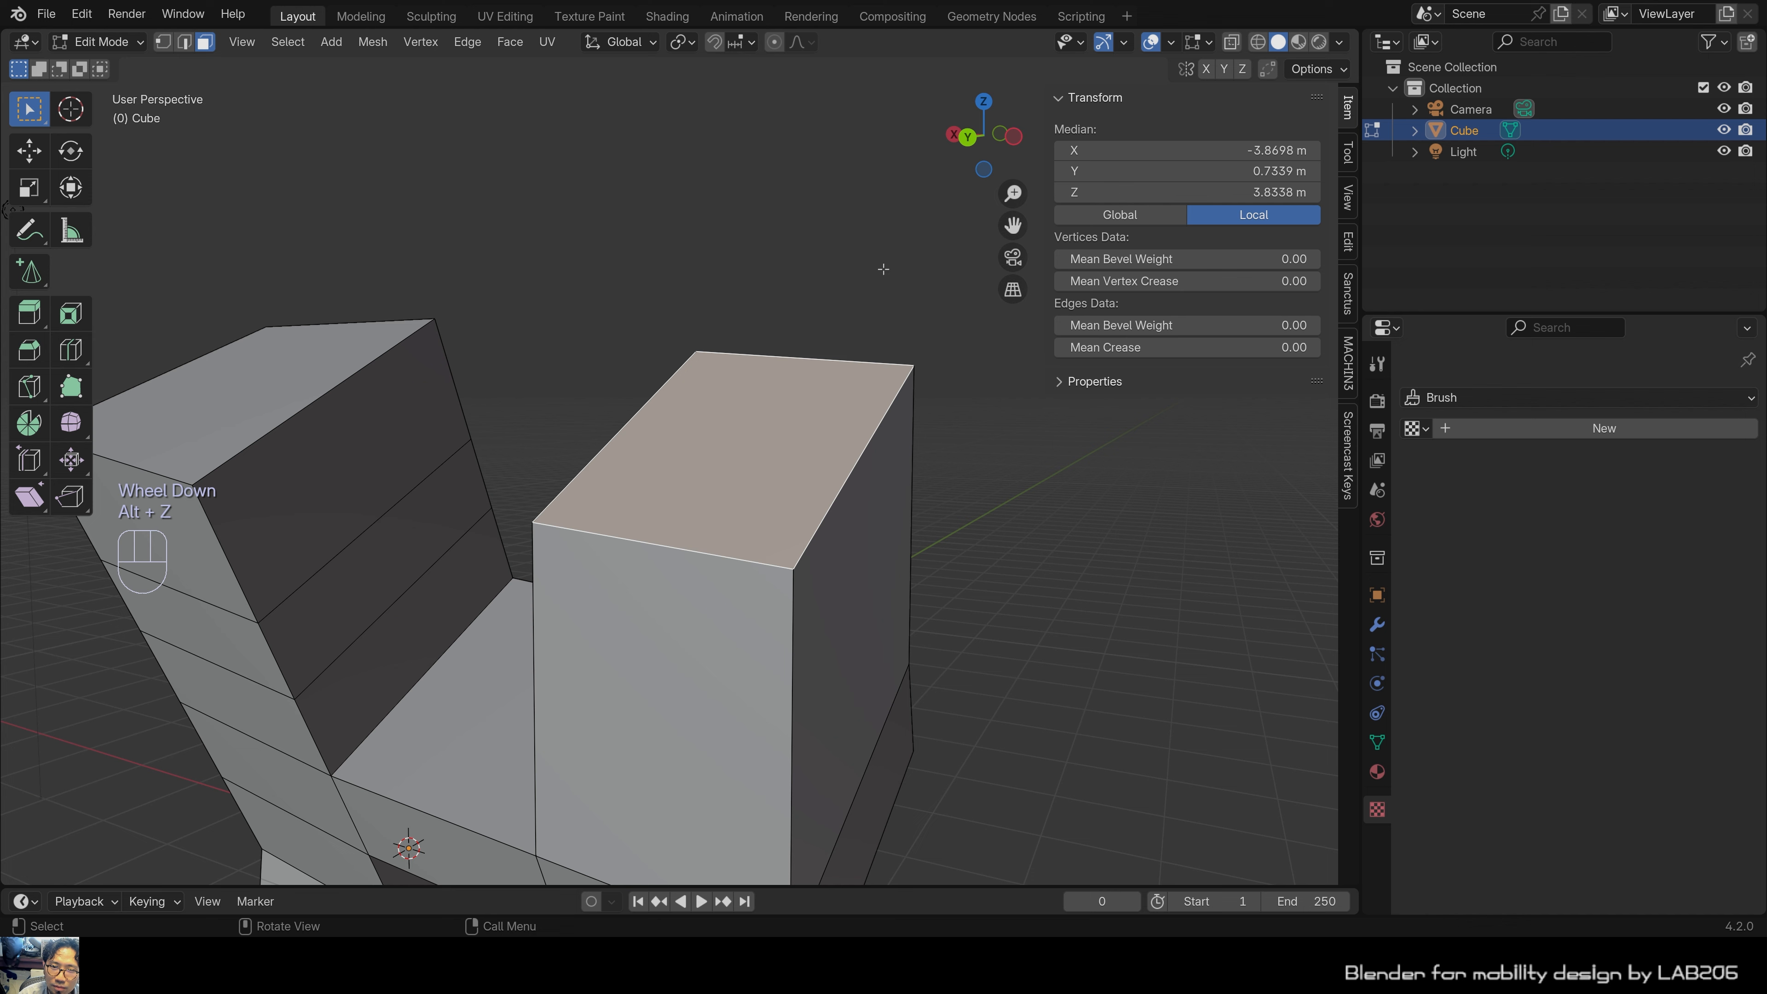
left_click(879, 269)
scroll(835, 269, "down", 1)
left_click(703, 432)
scroll(783, 226, "up", 1)
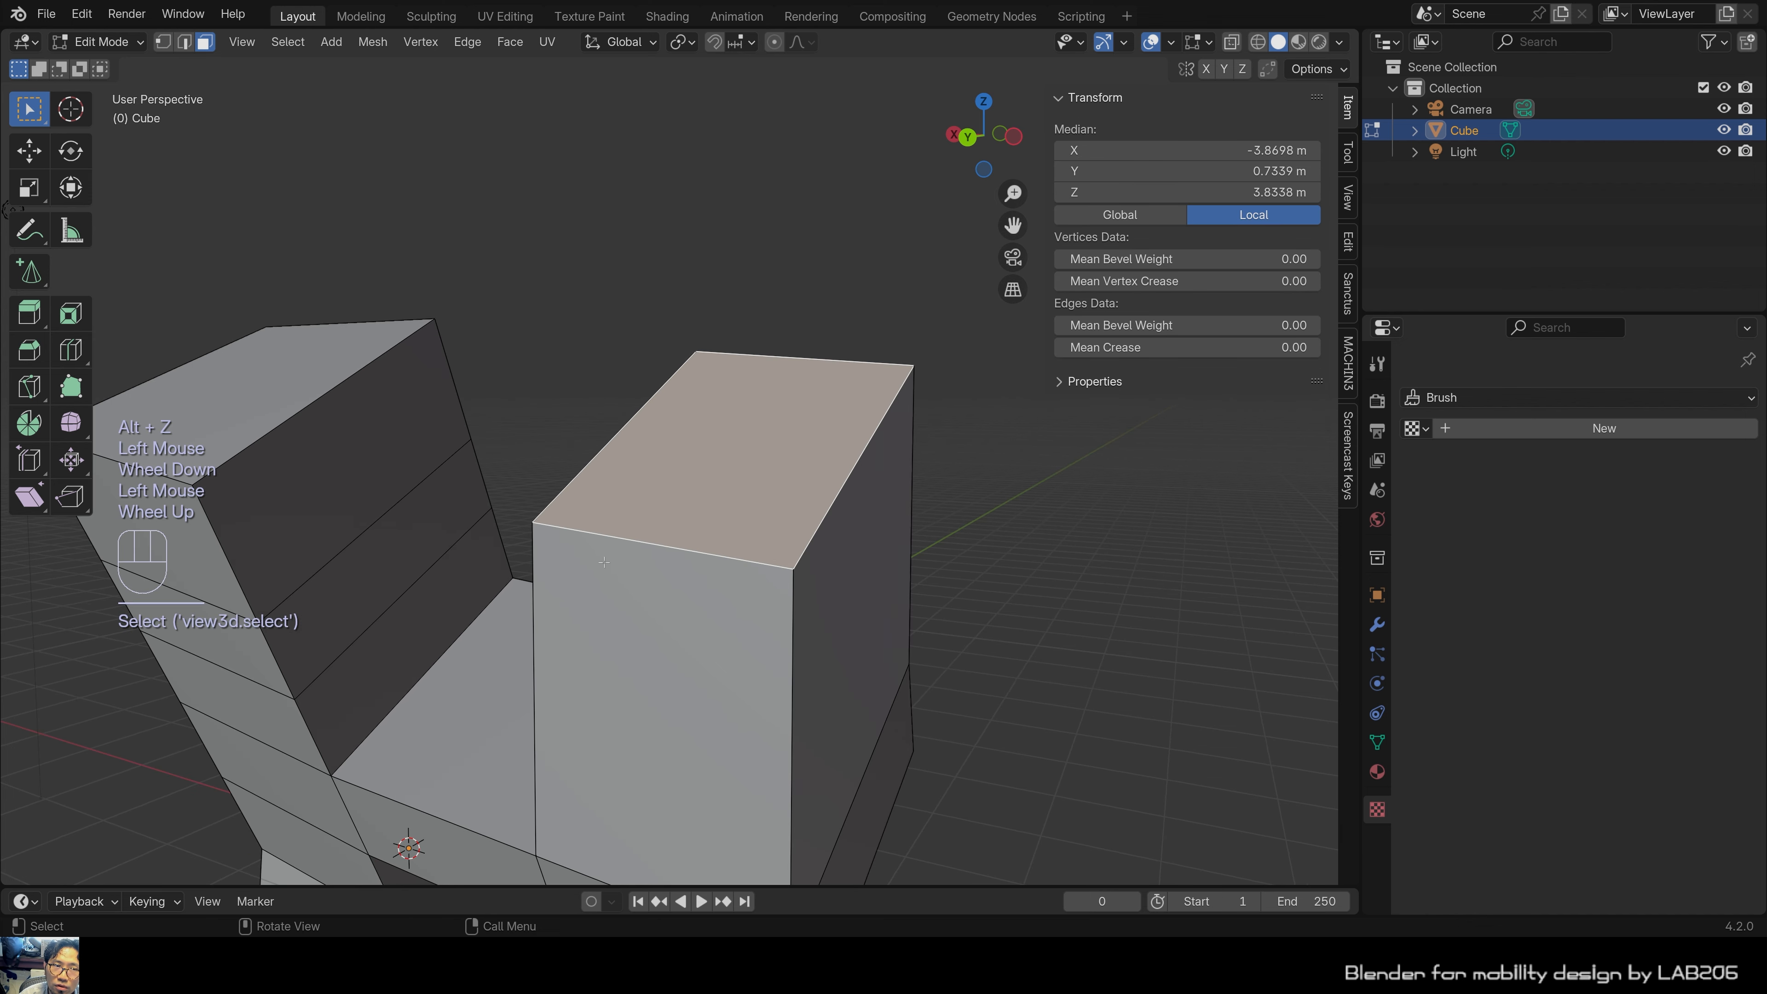
left_click(783, 227, "shift")
middle_click_drag(526, 527, 576, 426, "shift")
scroll(577, 420, "down", 1)
left_click(647, 173)
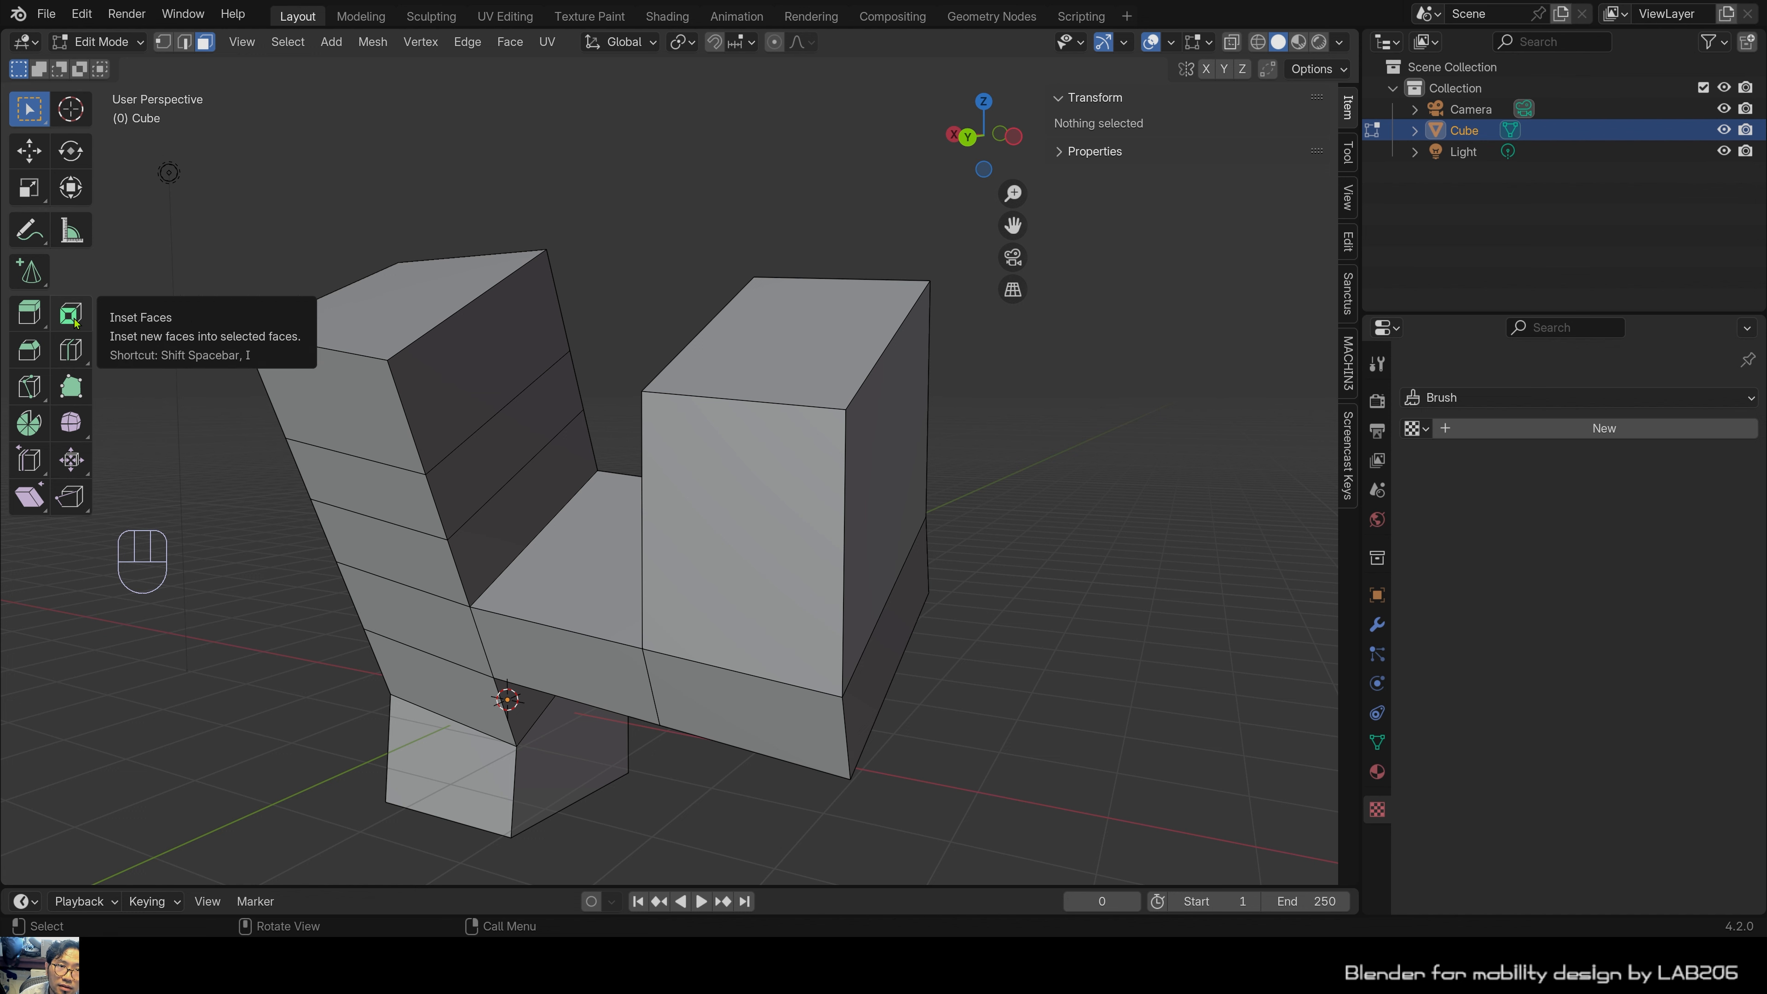
Select the top face of the upright block for Inset Faces.
middle_click_drag(559, 321, 561, 336)
scroll(886, 368, "up", 2)
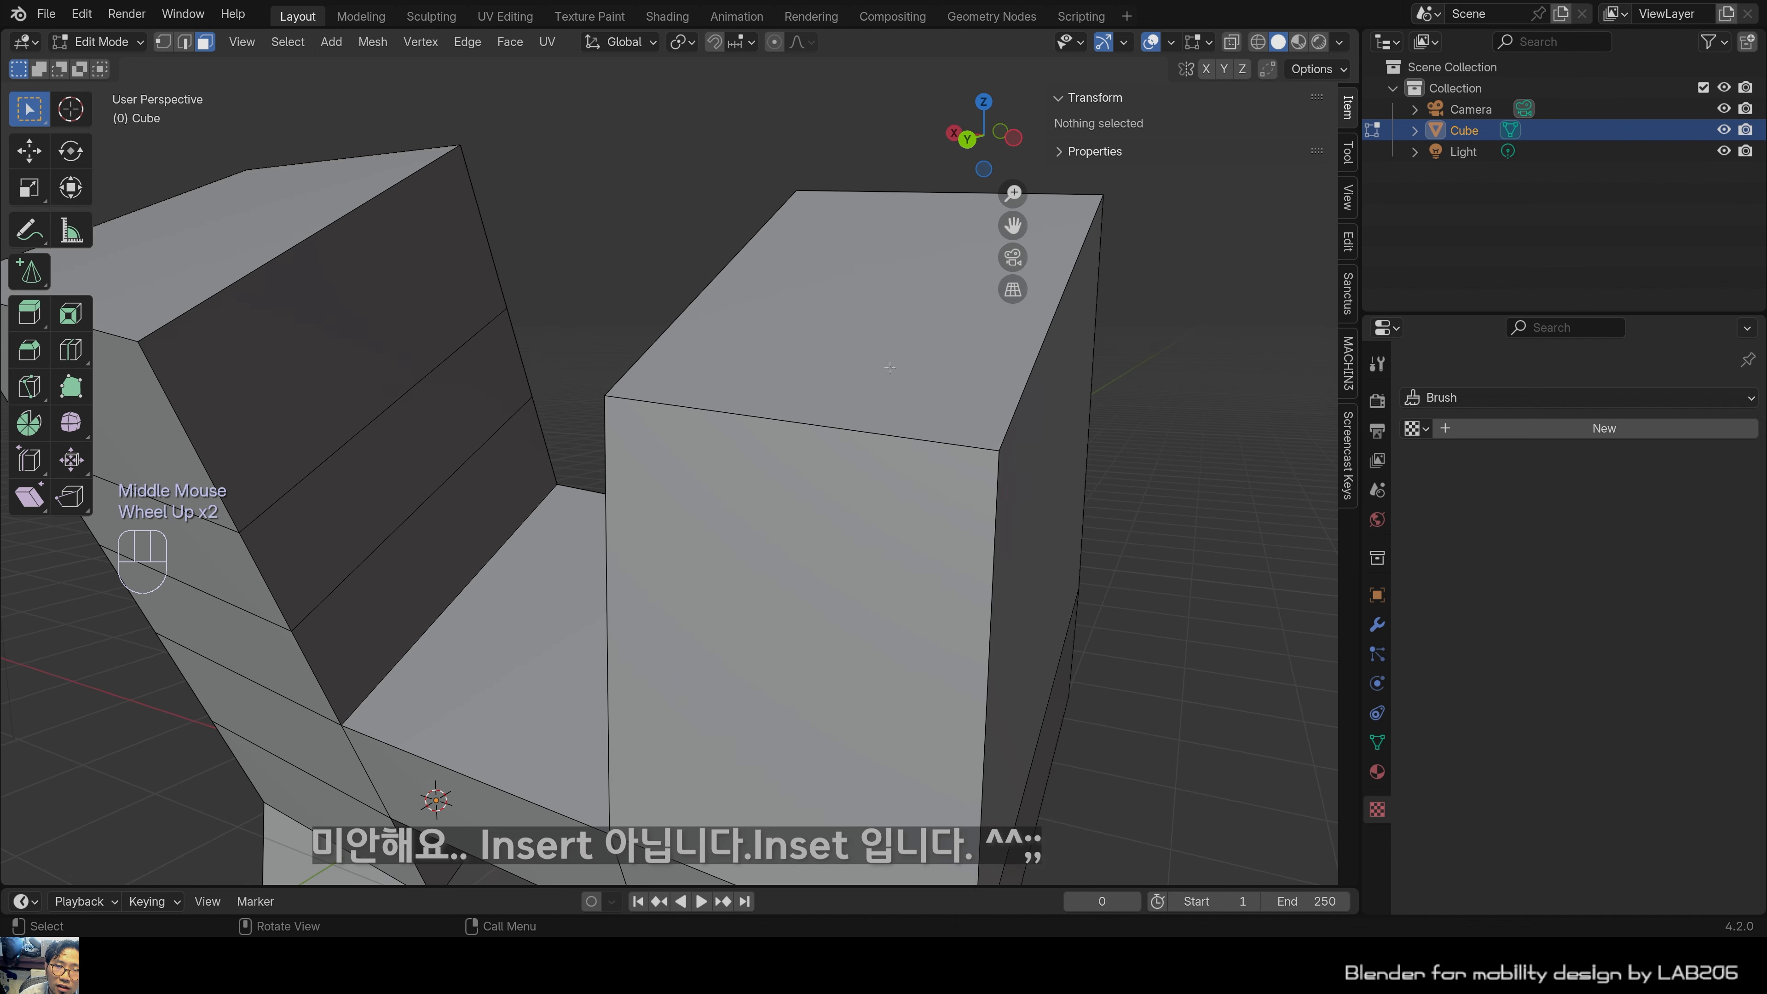
middle_click_drag(827, 368, 700, 479, "shift")
left_click(700, 480)
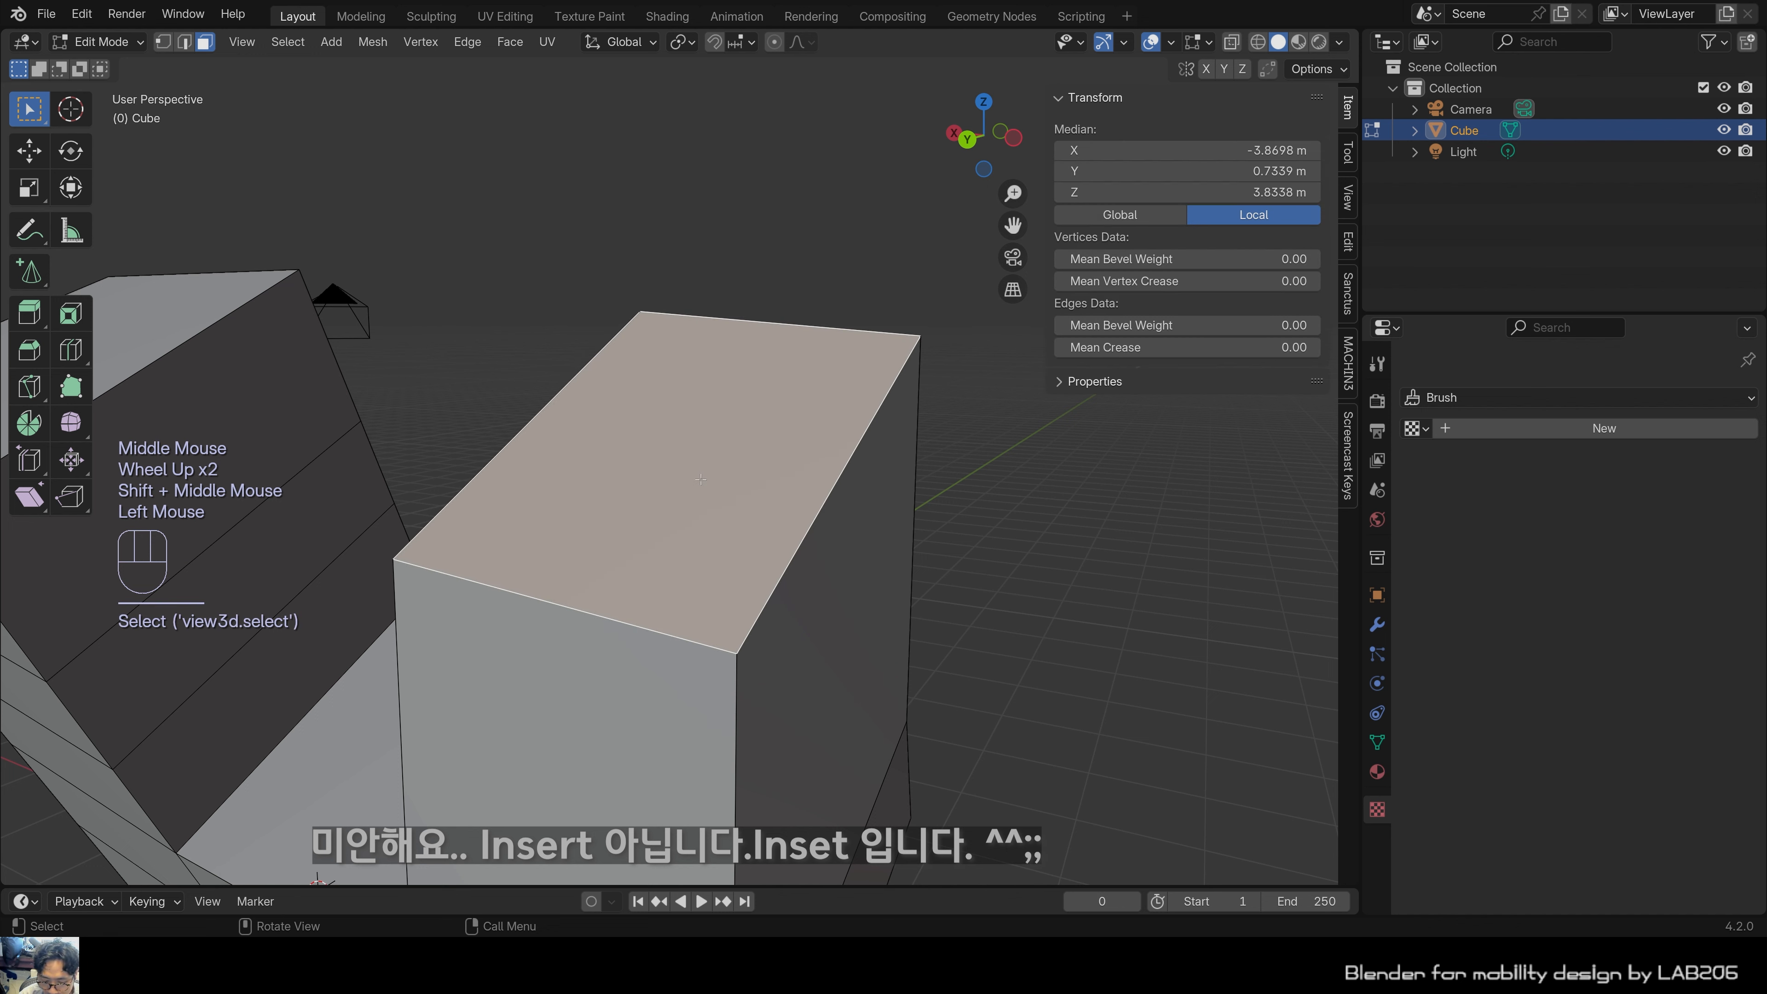
left_click(647, 458)
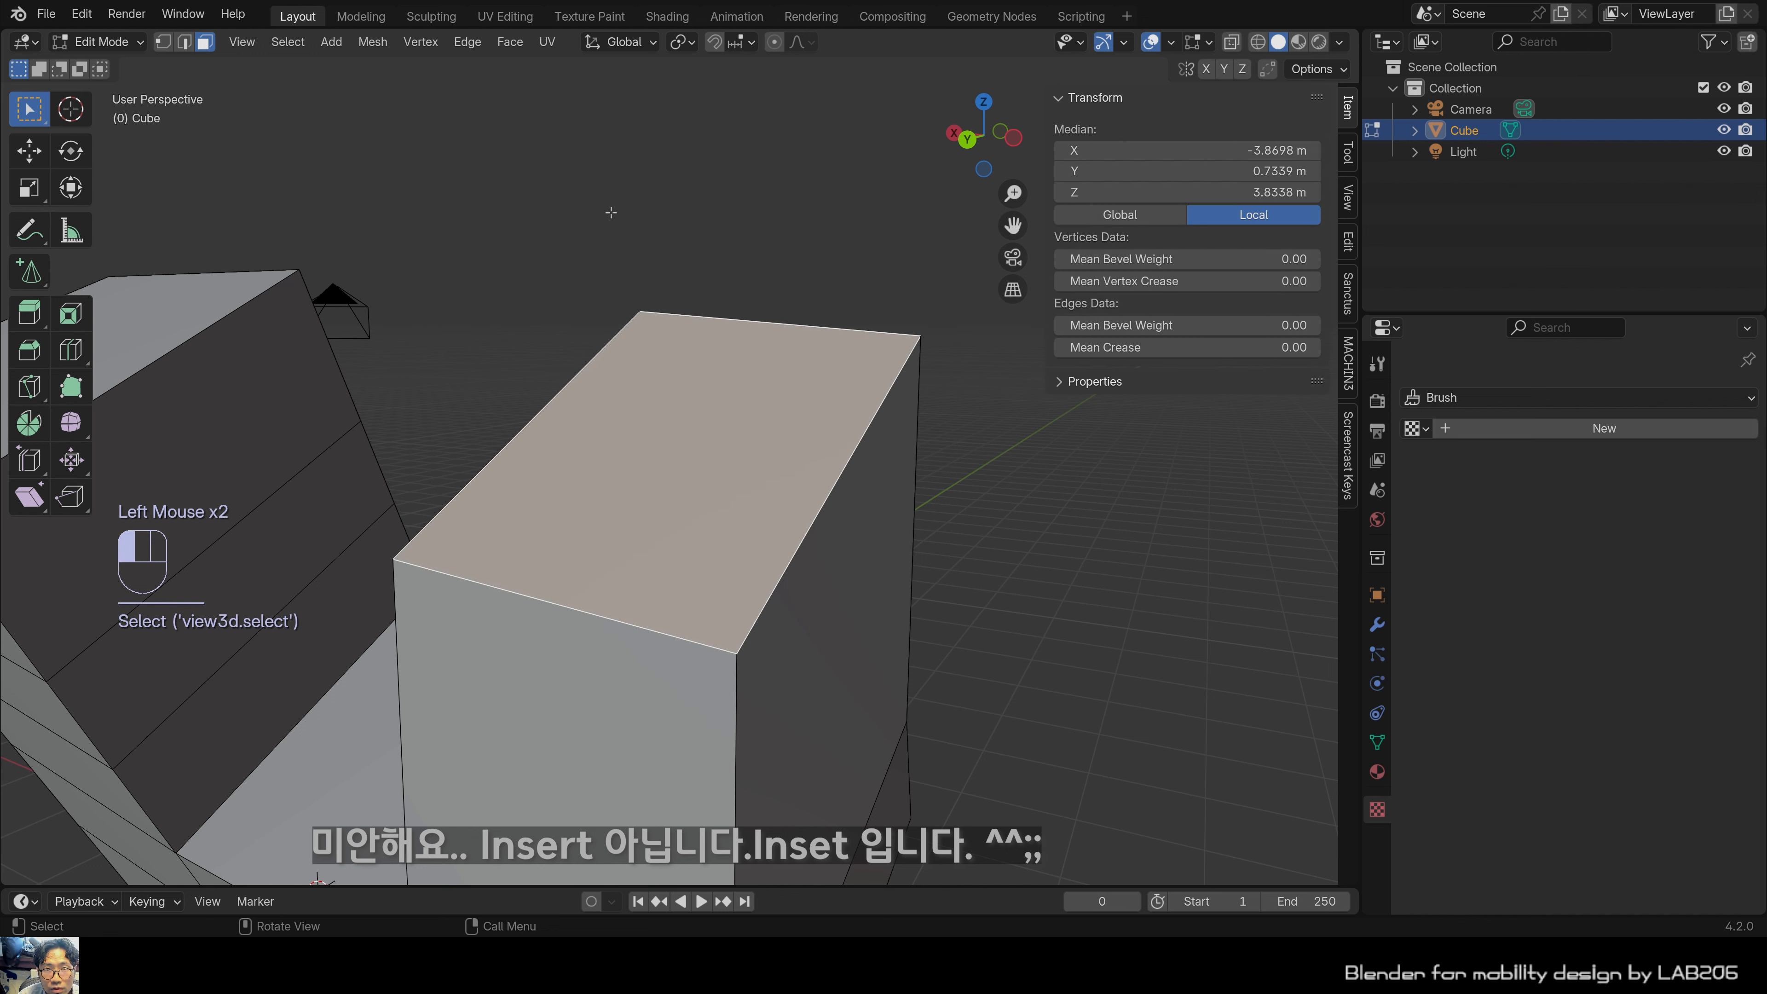
left_click(647, 457)
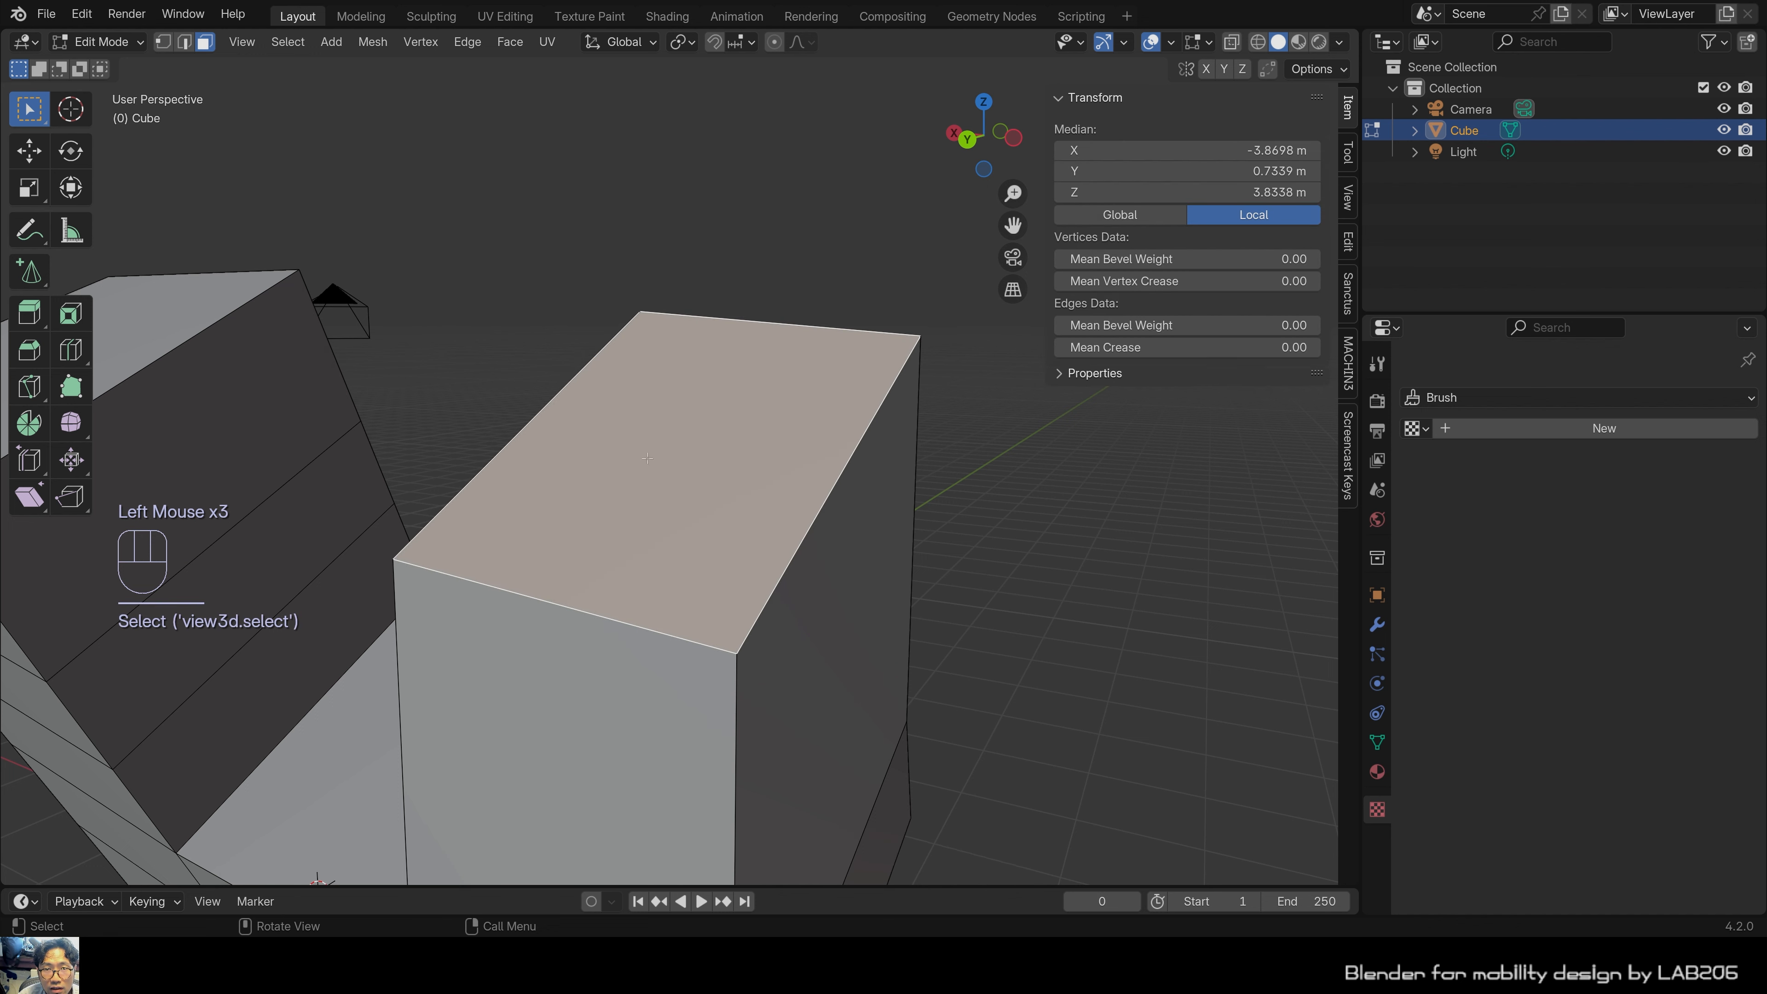
Inset the block's top face about 0.35 m, then inset it twice more toward the center, the last about 0.11 m.
left_click(67, 315)
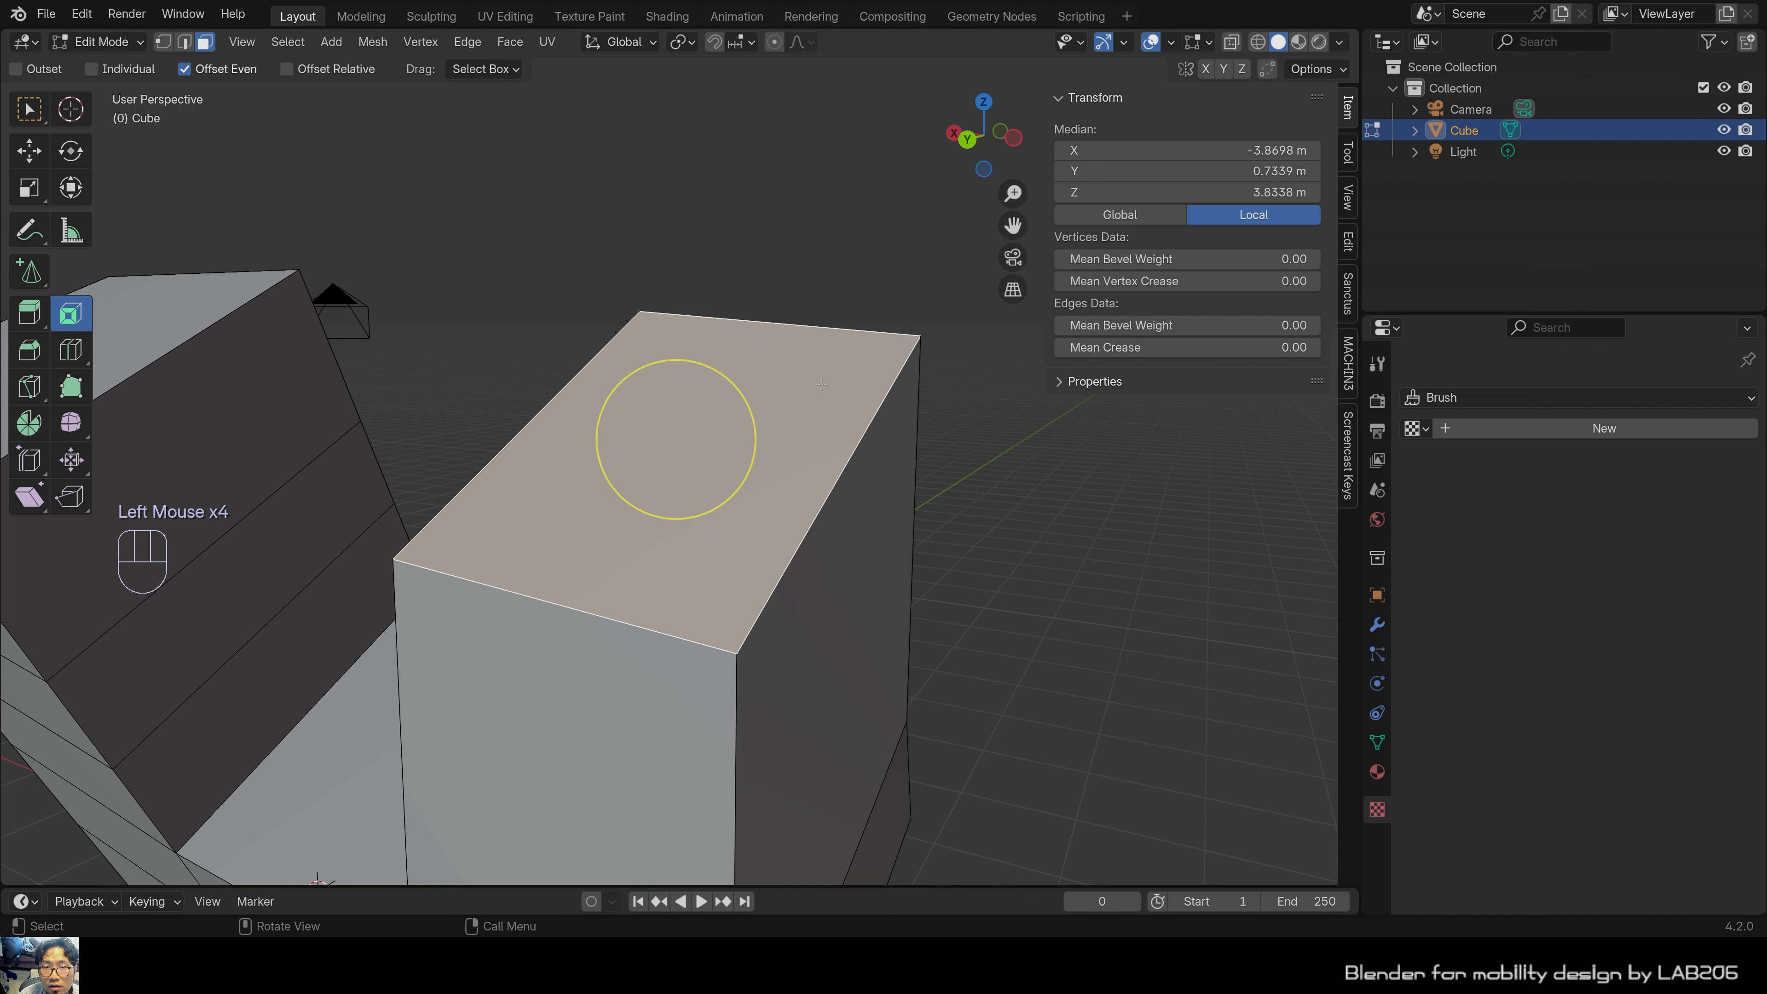
left_click(727, 422)
left_click_drag(727, 422, 674, 437)
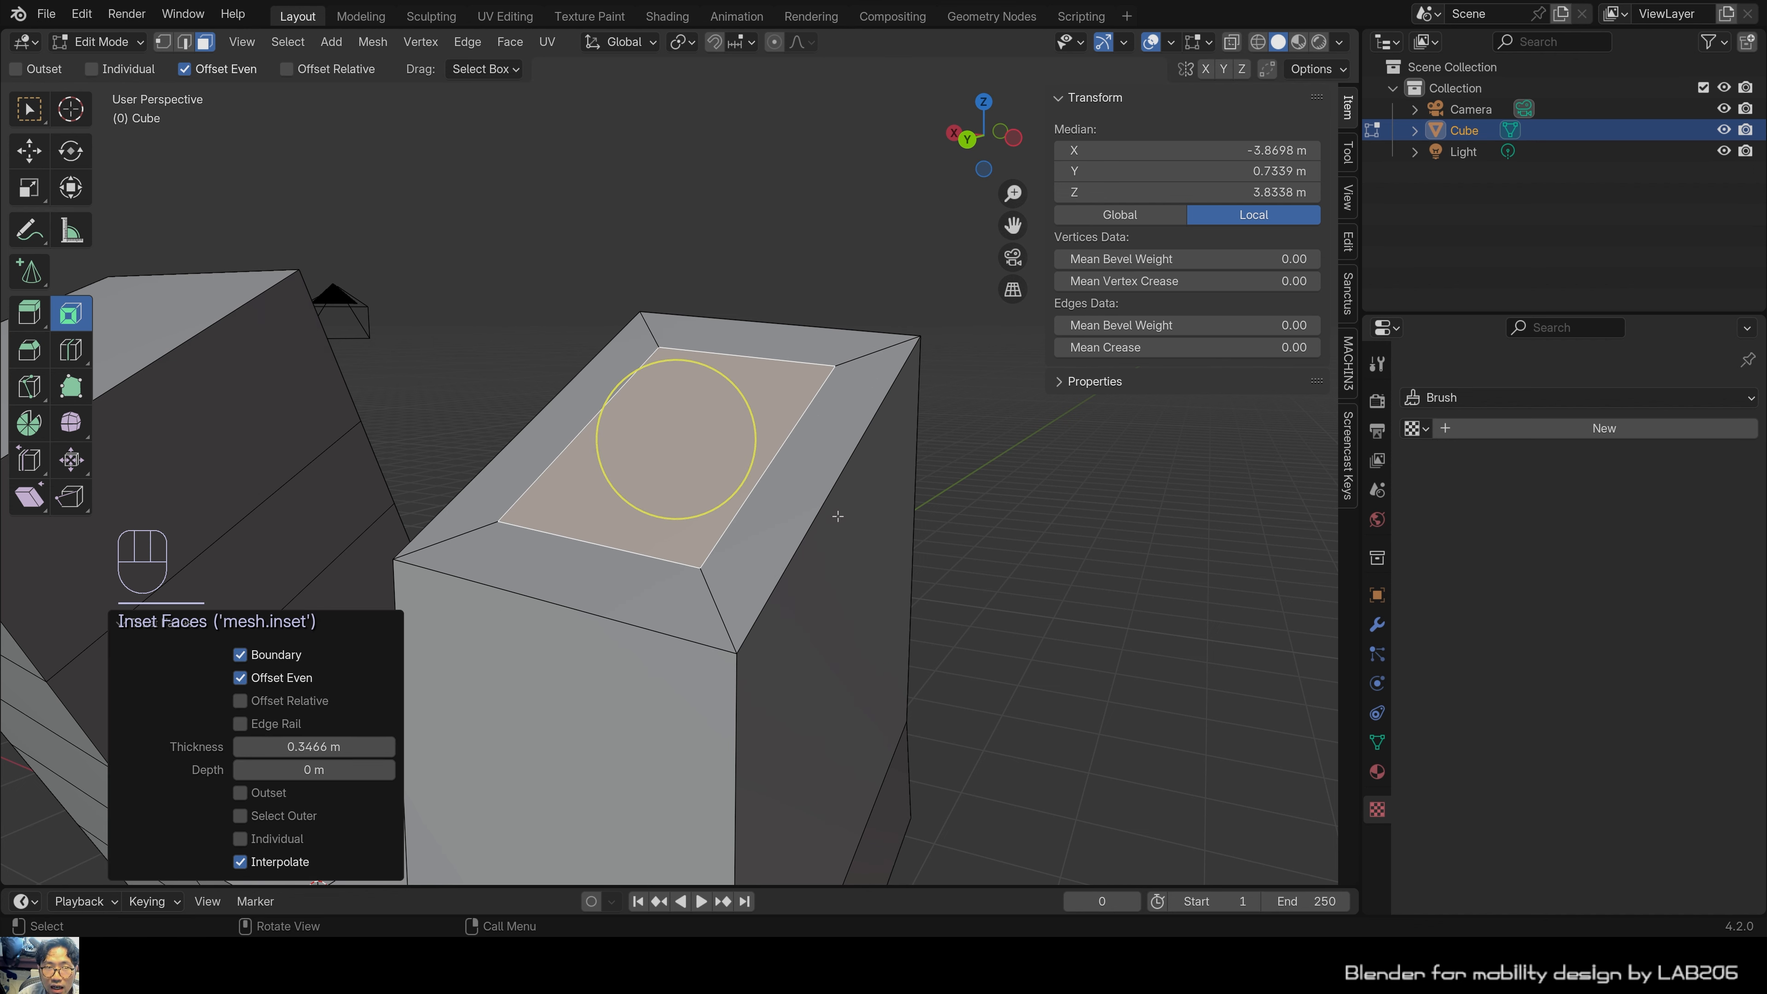
left_click_drag(720, 409, 702, 411)
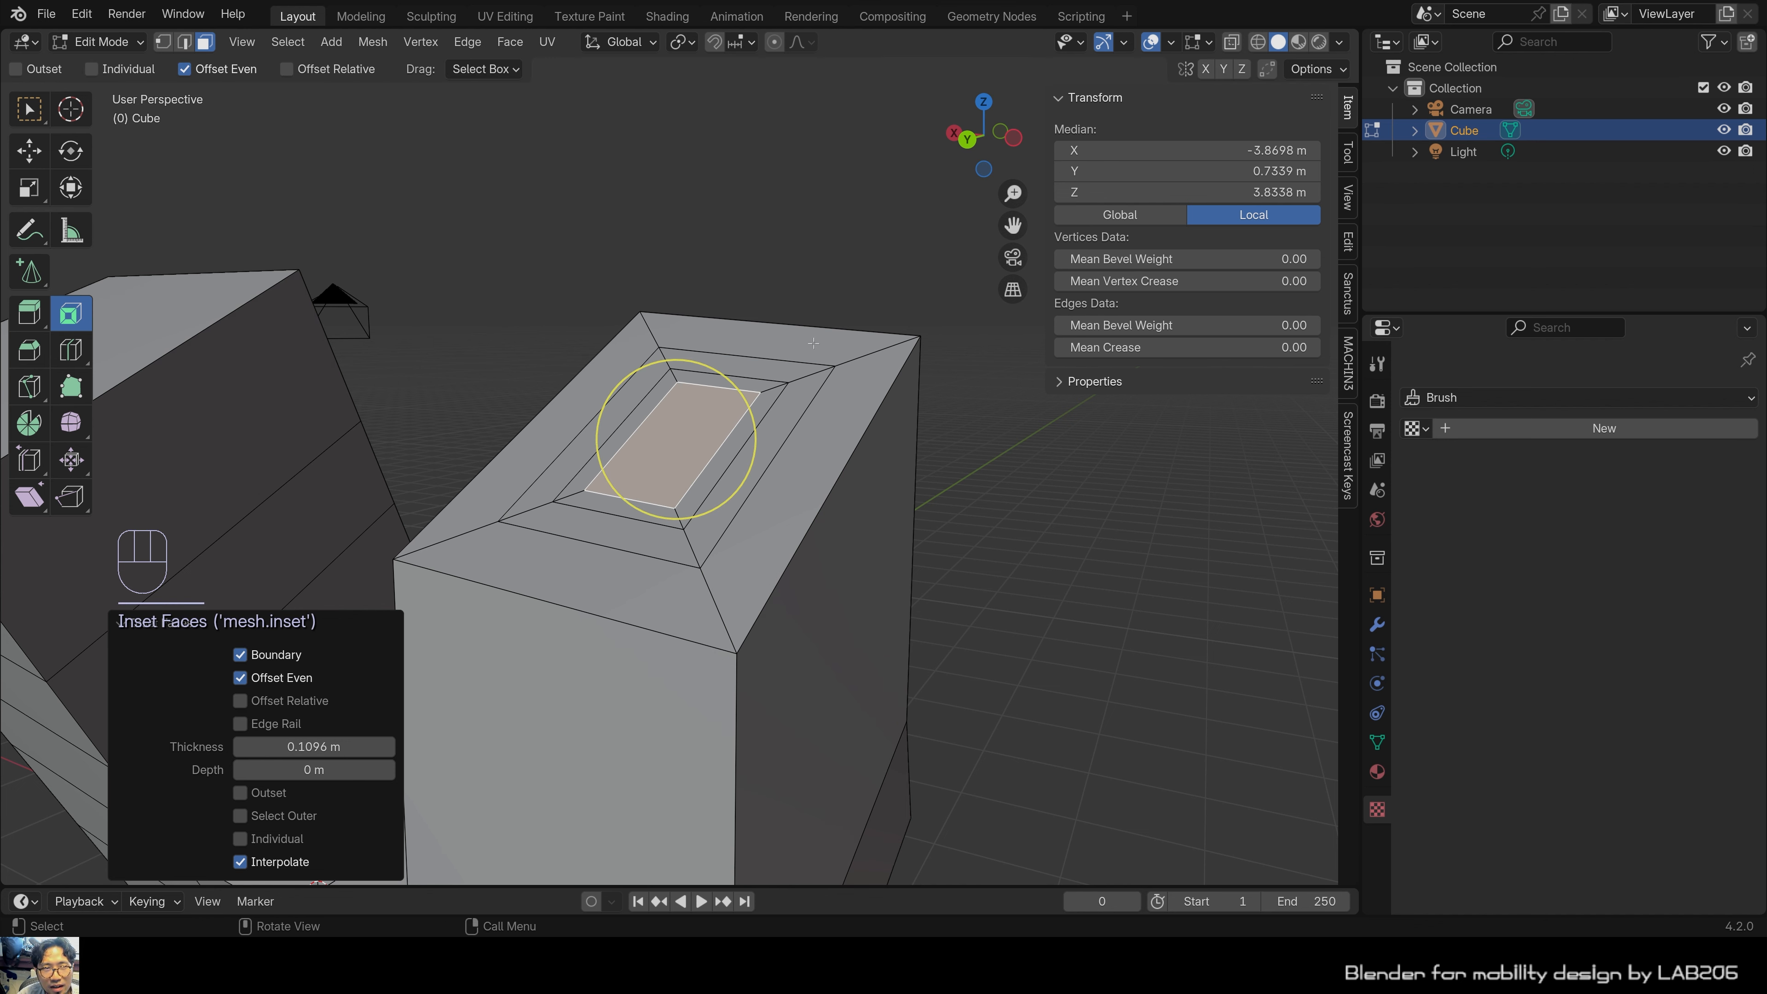
Select the four faces of the second ring on the block's top and lower them about 0.18 m along Z.
key("w")
left_click(785, 316)
scroll(785, 317, "up", 1)
left_click(785, 481)
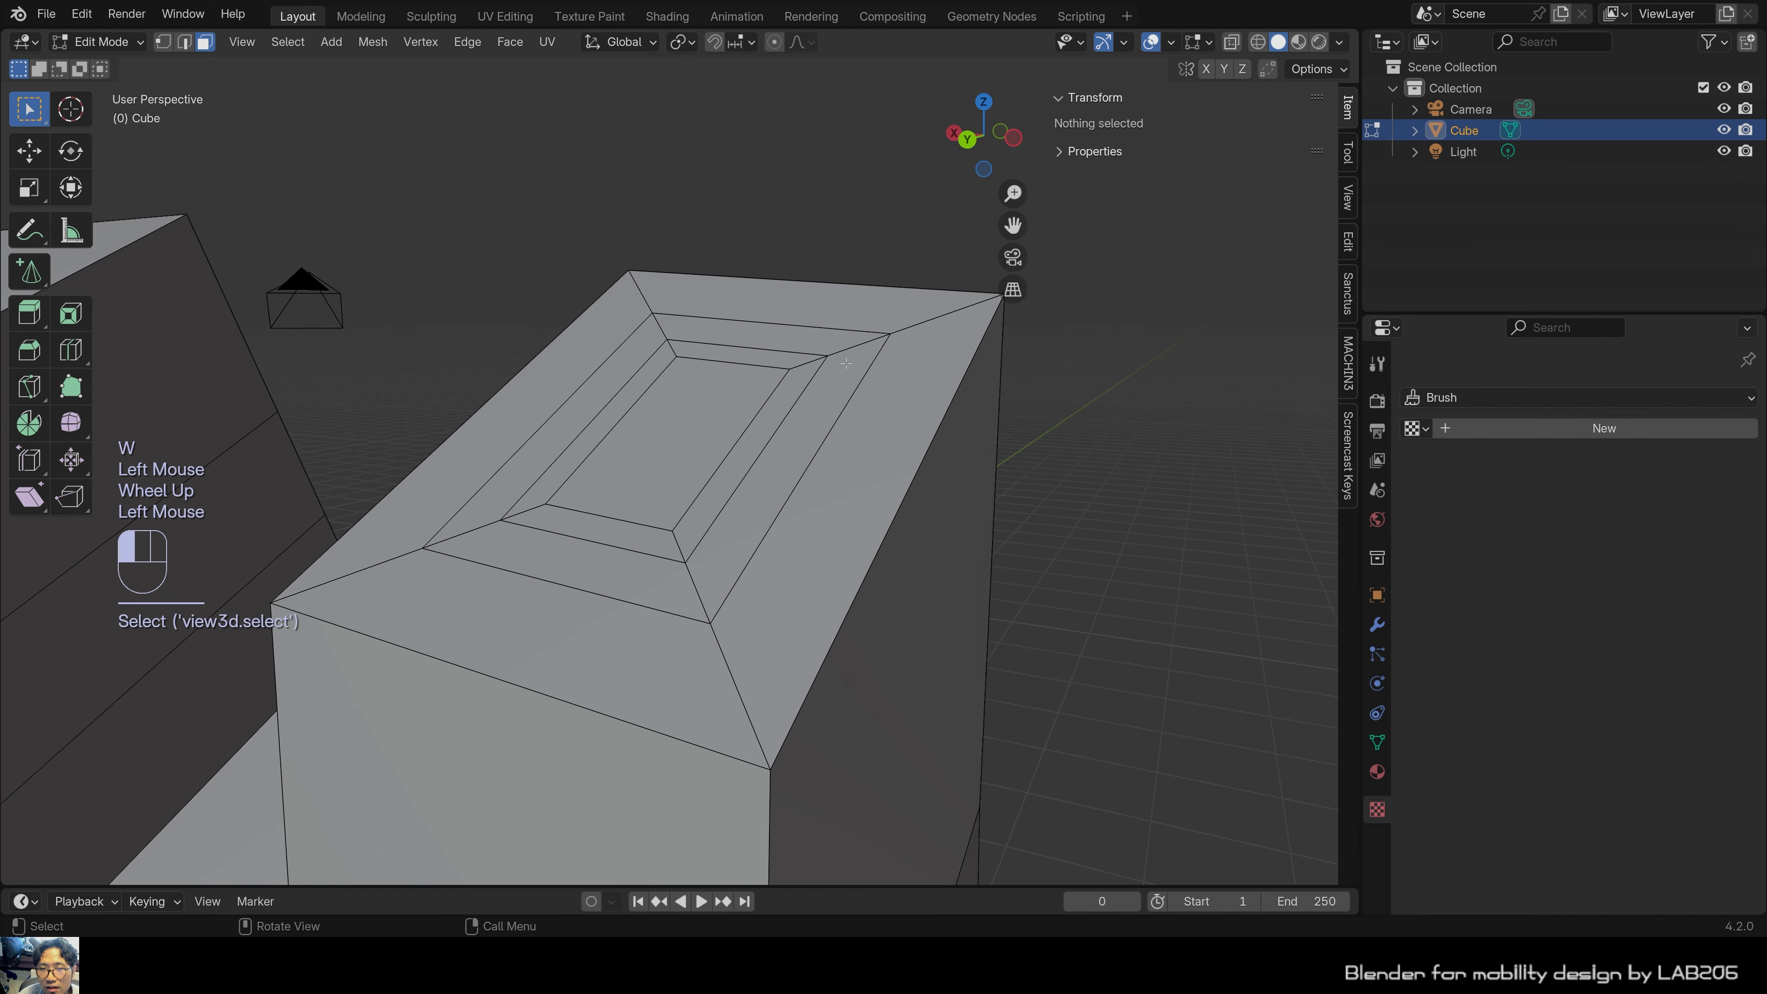
left_click(659, 348, "shift")
left_click(765, 333, "shift")
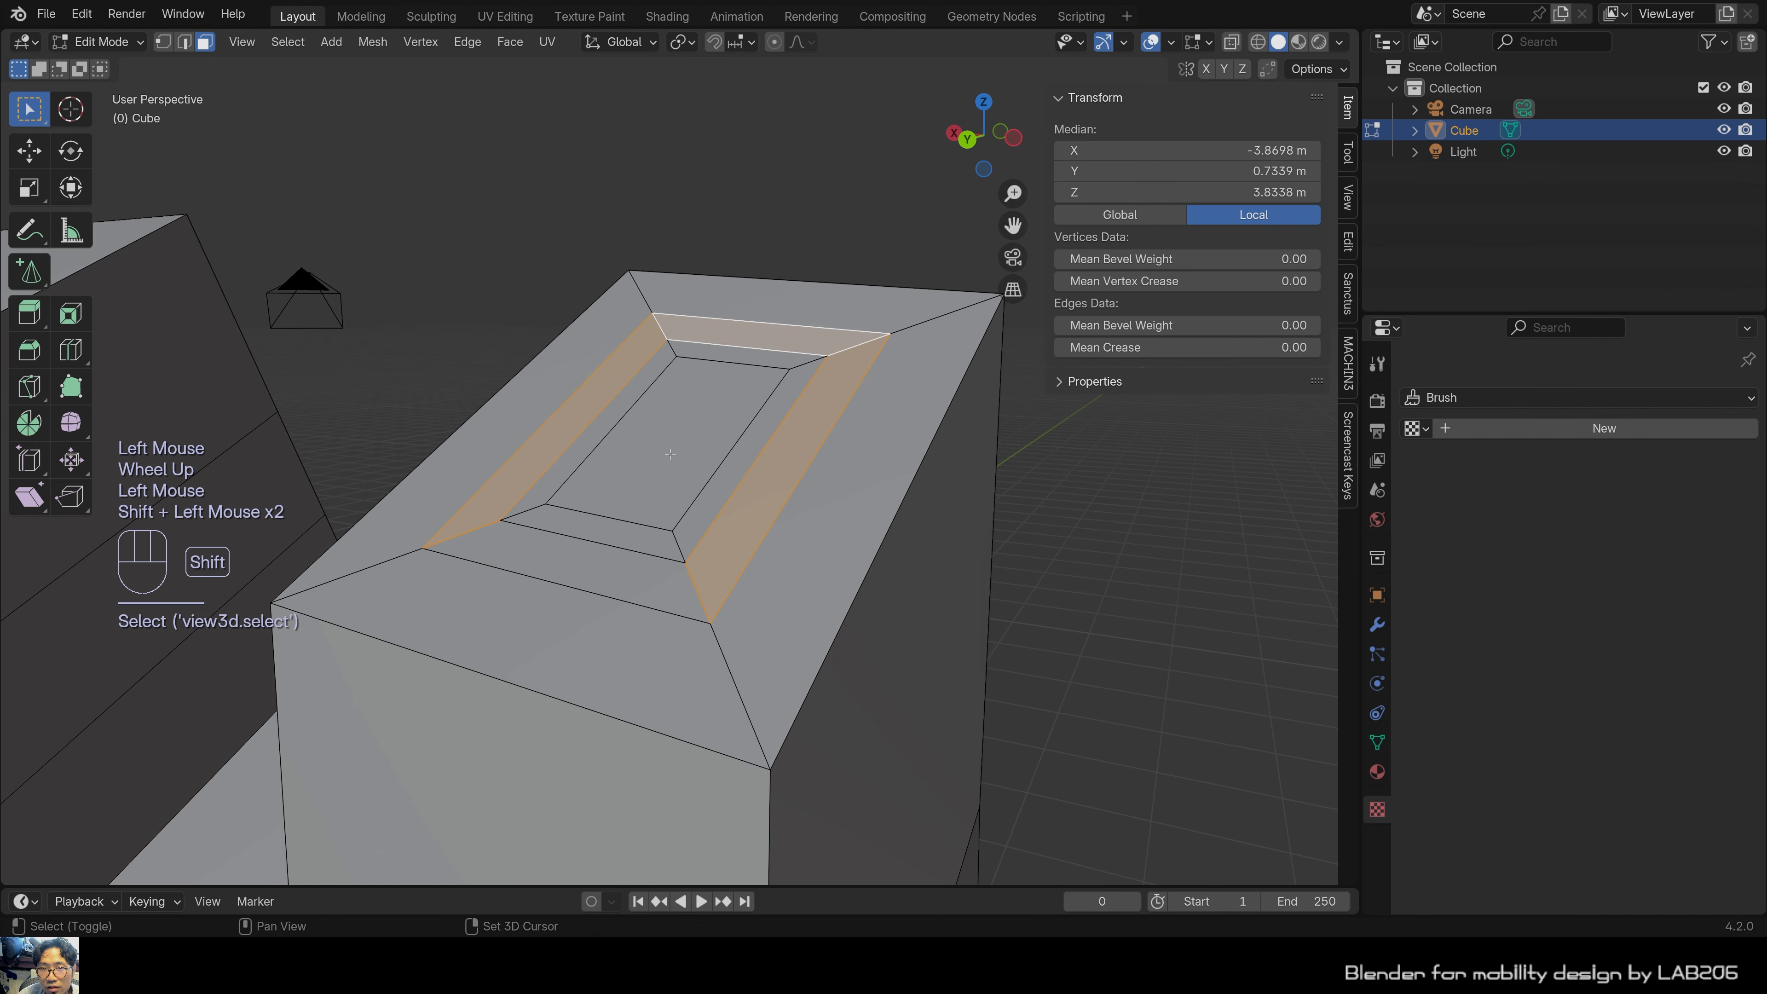
left_click(632, 573, "shift")
key("g")
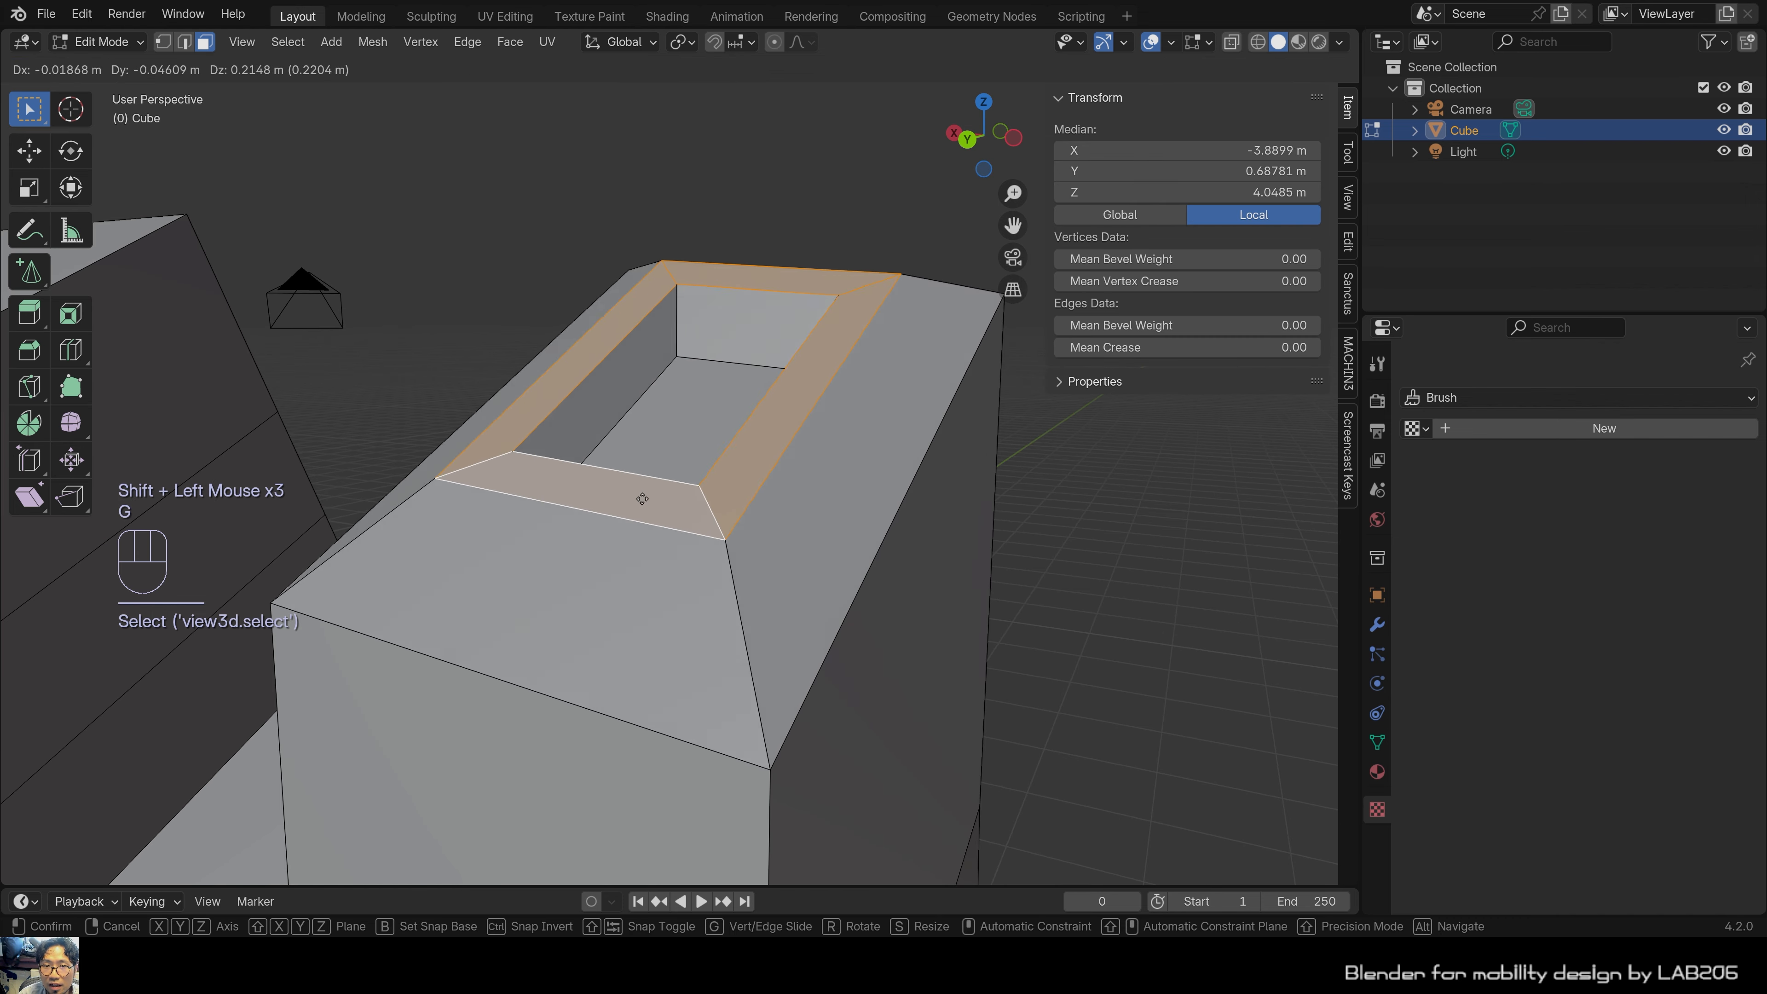
key("z")
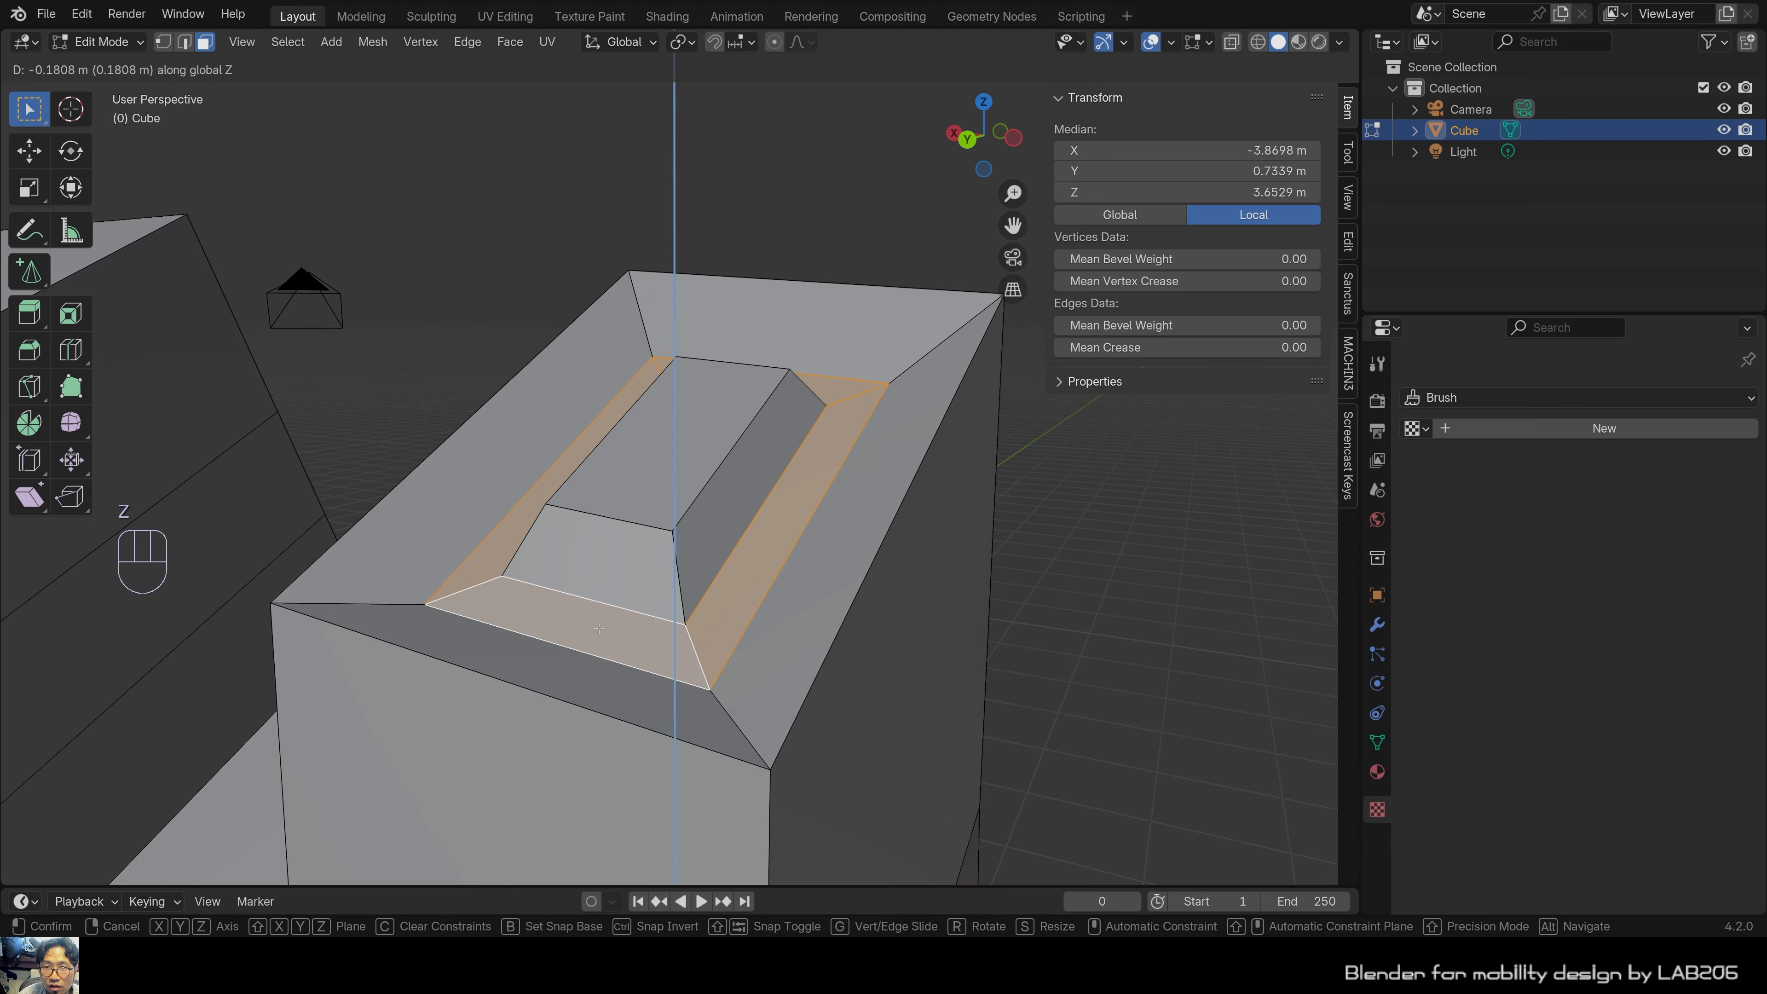
left_click(615, 626)
Undo the lowering of the ring faces and clear the selection.
scroll(615, 626, "down", 1)
left_click(650, 614)
middle_click_drag(650, 613, 745, 525)
scroll(696, 570, "up", 2)
key("ctrl+z")
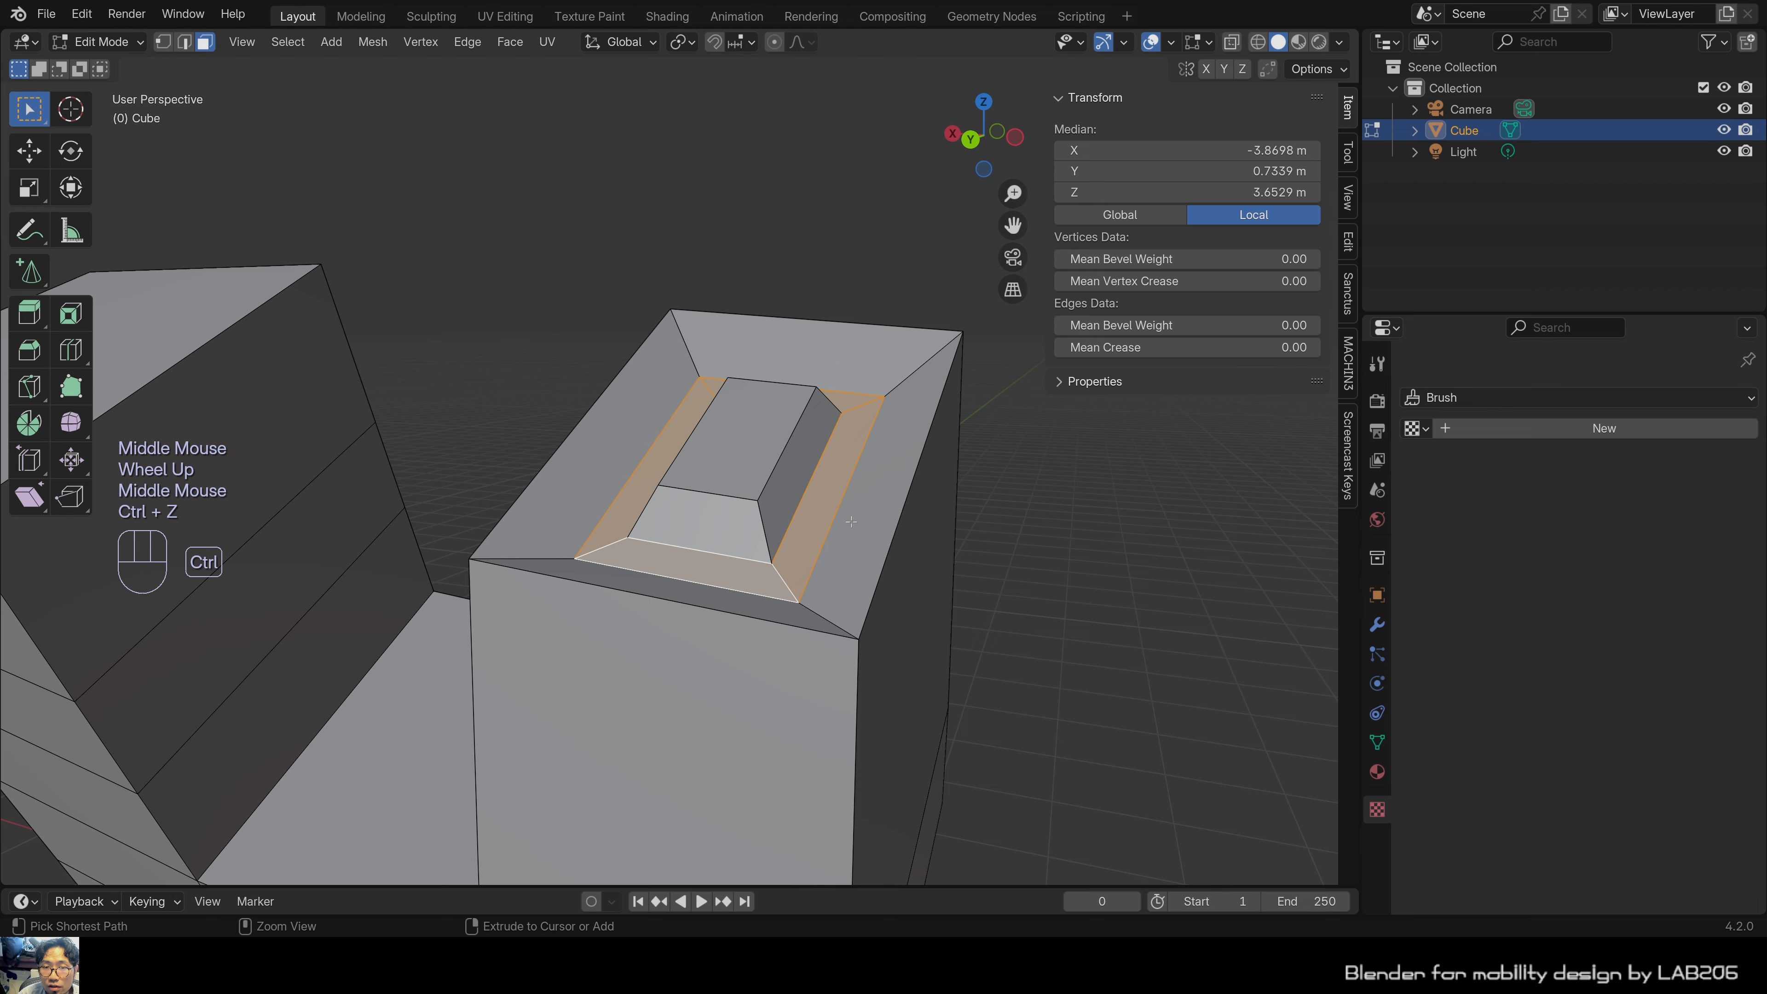
key("ctrl+z")
left_click(745, 525)
scroll(807, 510, "up", 2)
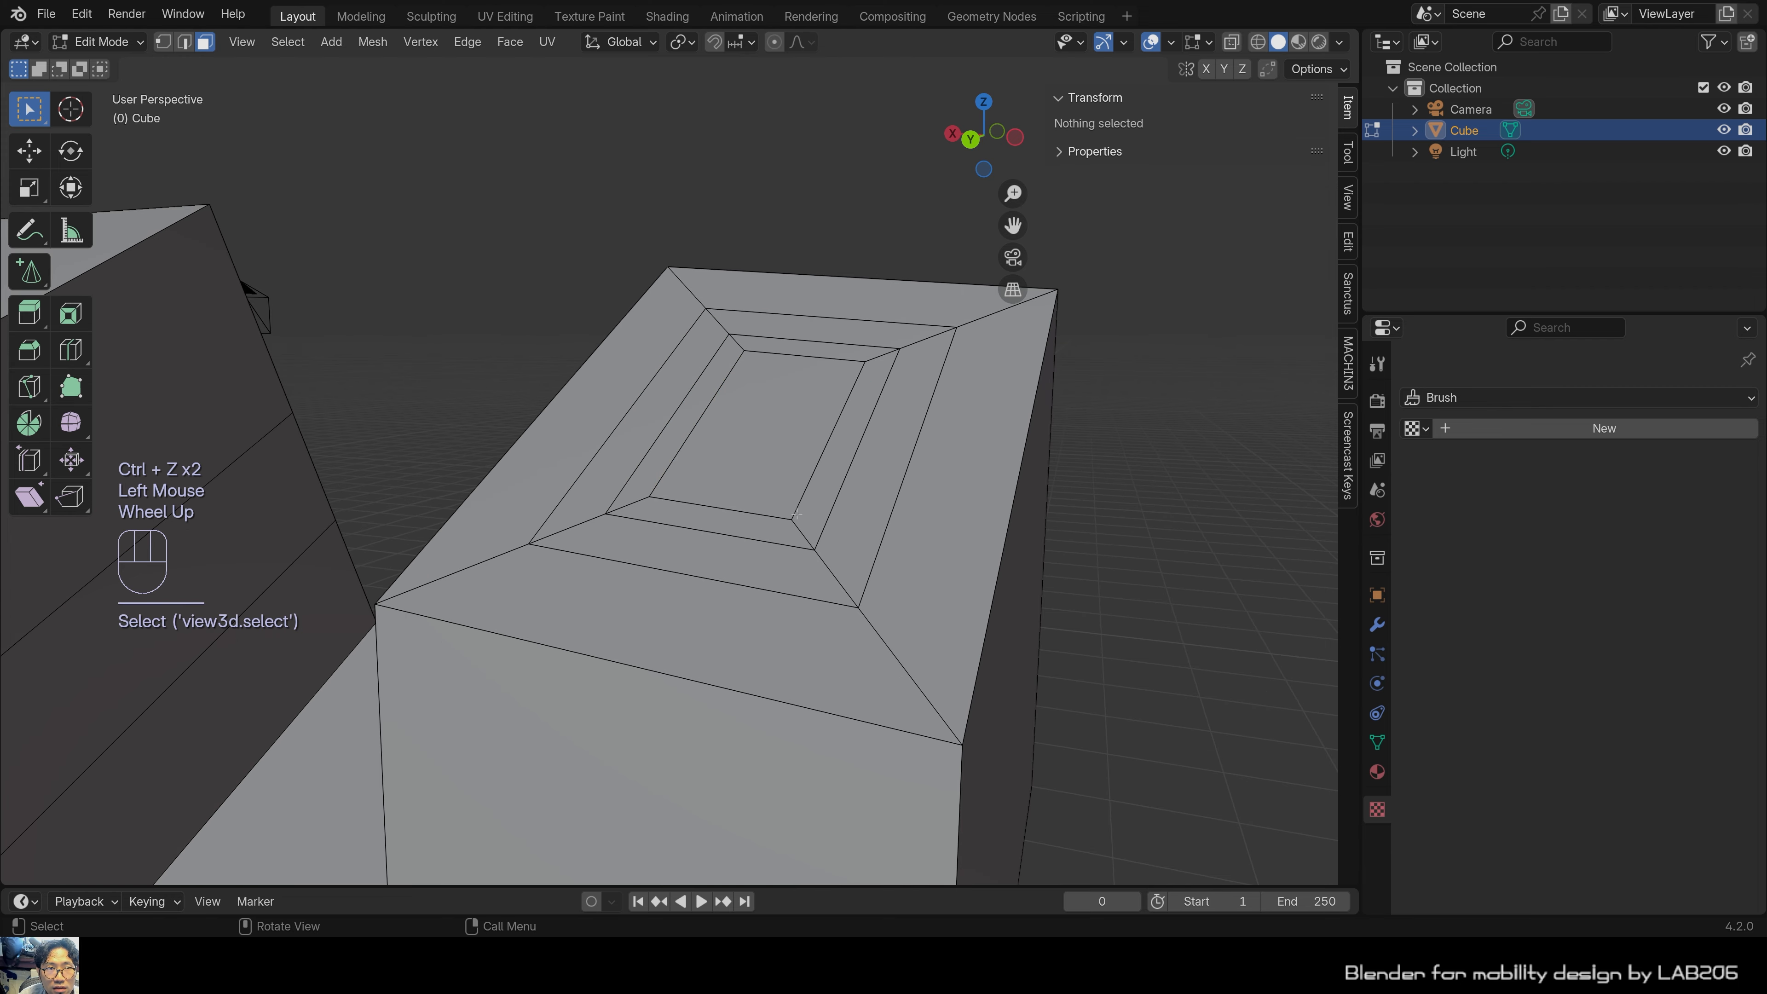
Select the block's tall outer side face and the sloped face below it, and inset them together about 0.28 m.
scroll(687, 615, "down", 3)
middle_click_drag(686, 615, 828, 487)
scroll(442, 781, "up", 2)
left_click(828, 487)
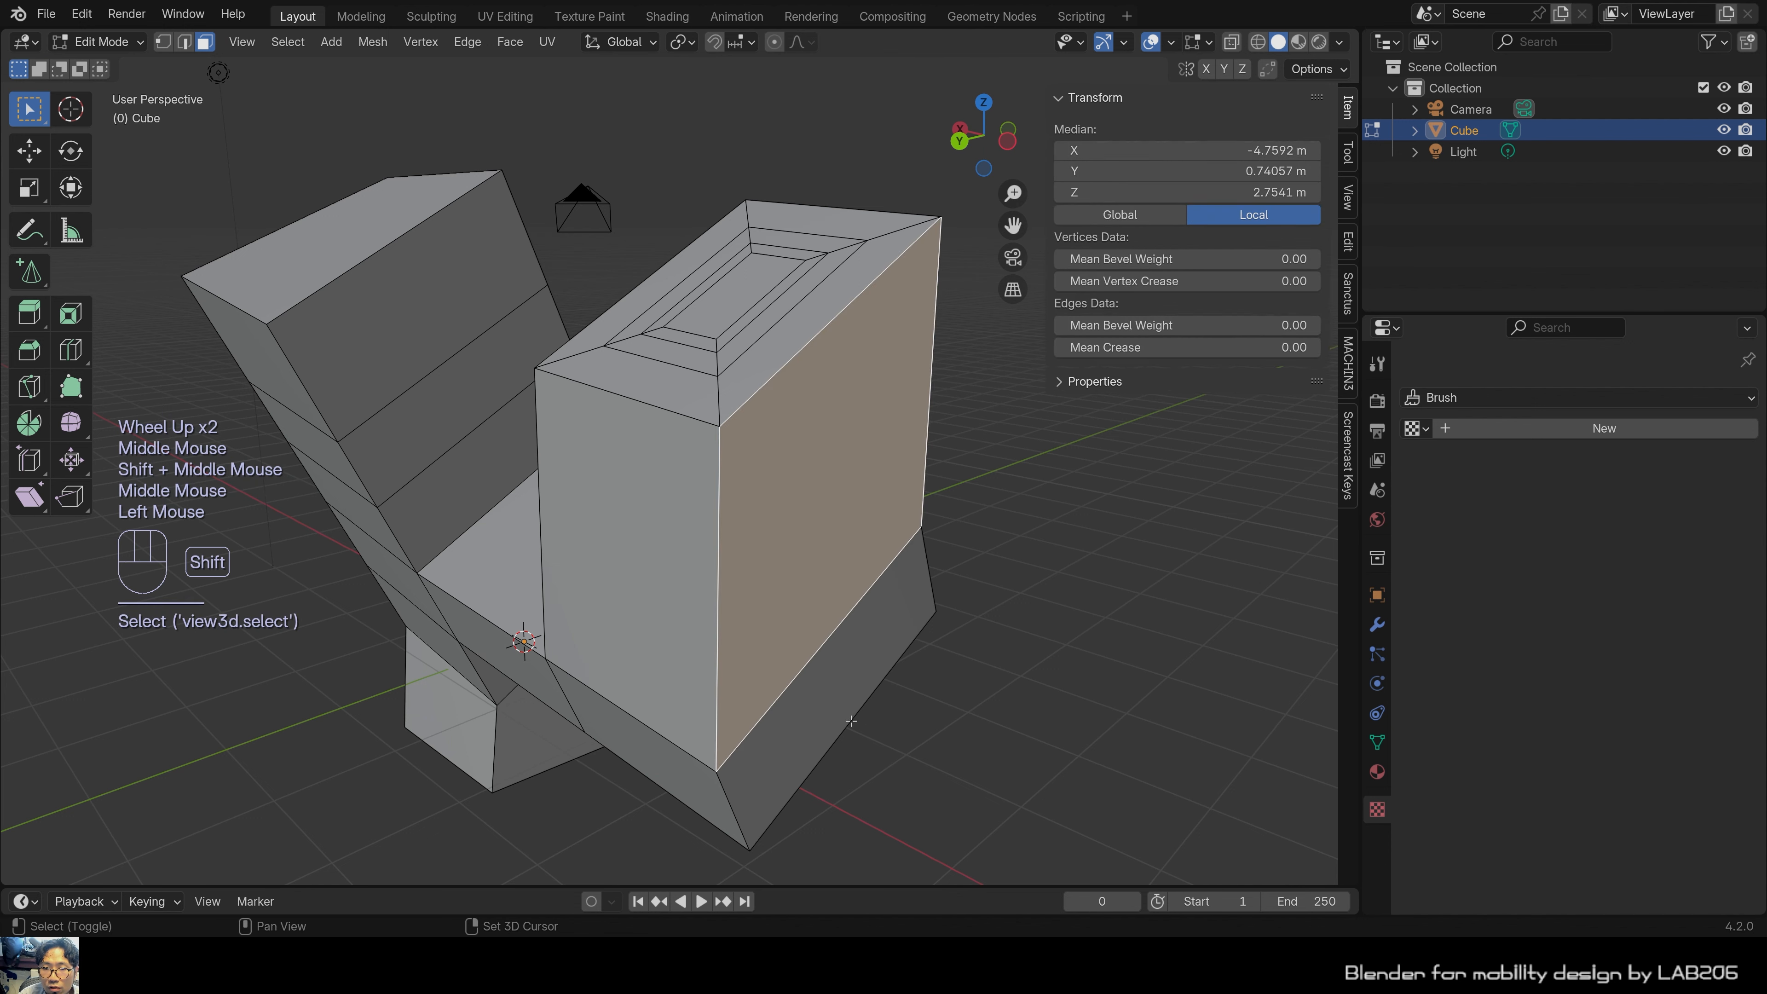
left_click(847, 677, "shift")
middle_click_drag(847, 677, 807, 557)
left_click(70, 313)
left_click_drag(789, 524, 803, 492)
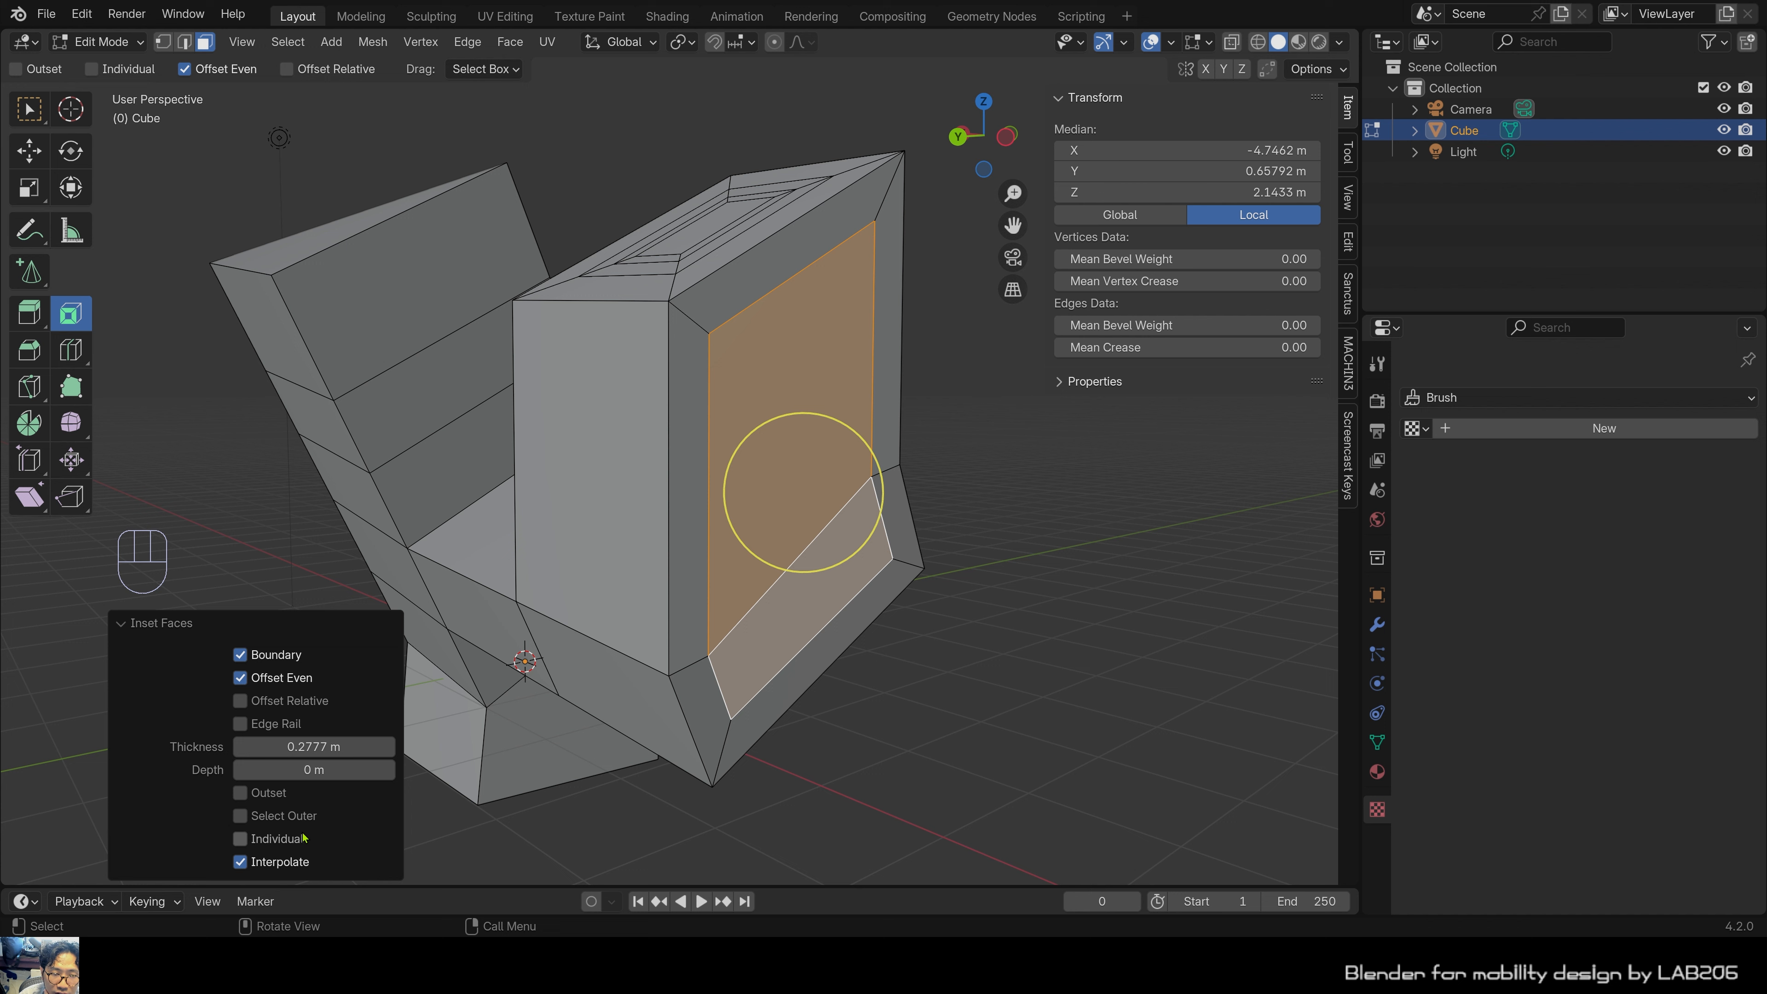
Try the inset with the Individual option enabled, and disable the option again.
left_click(240, 838)
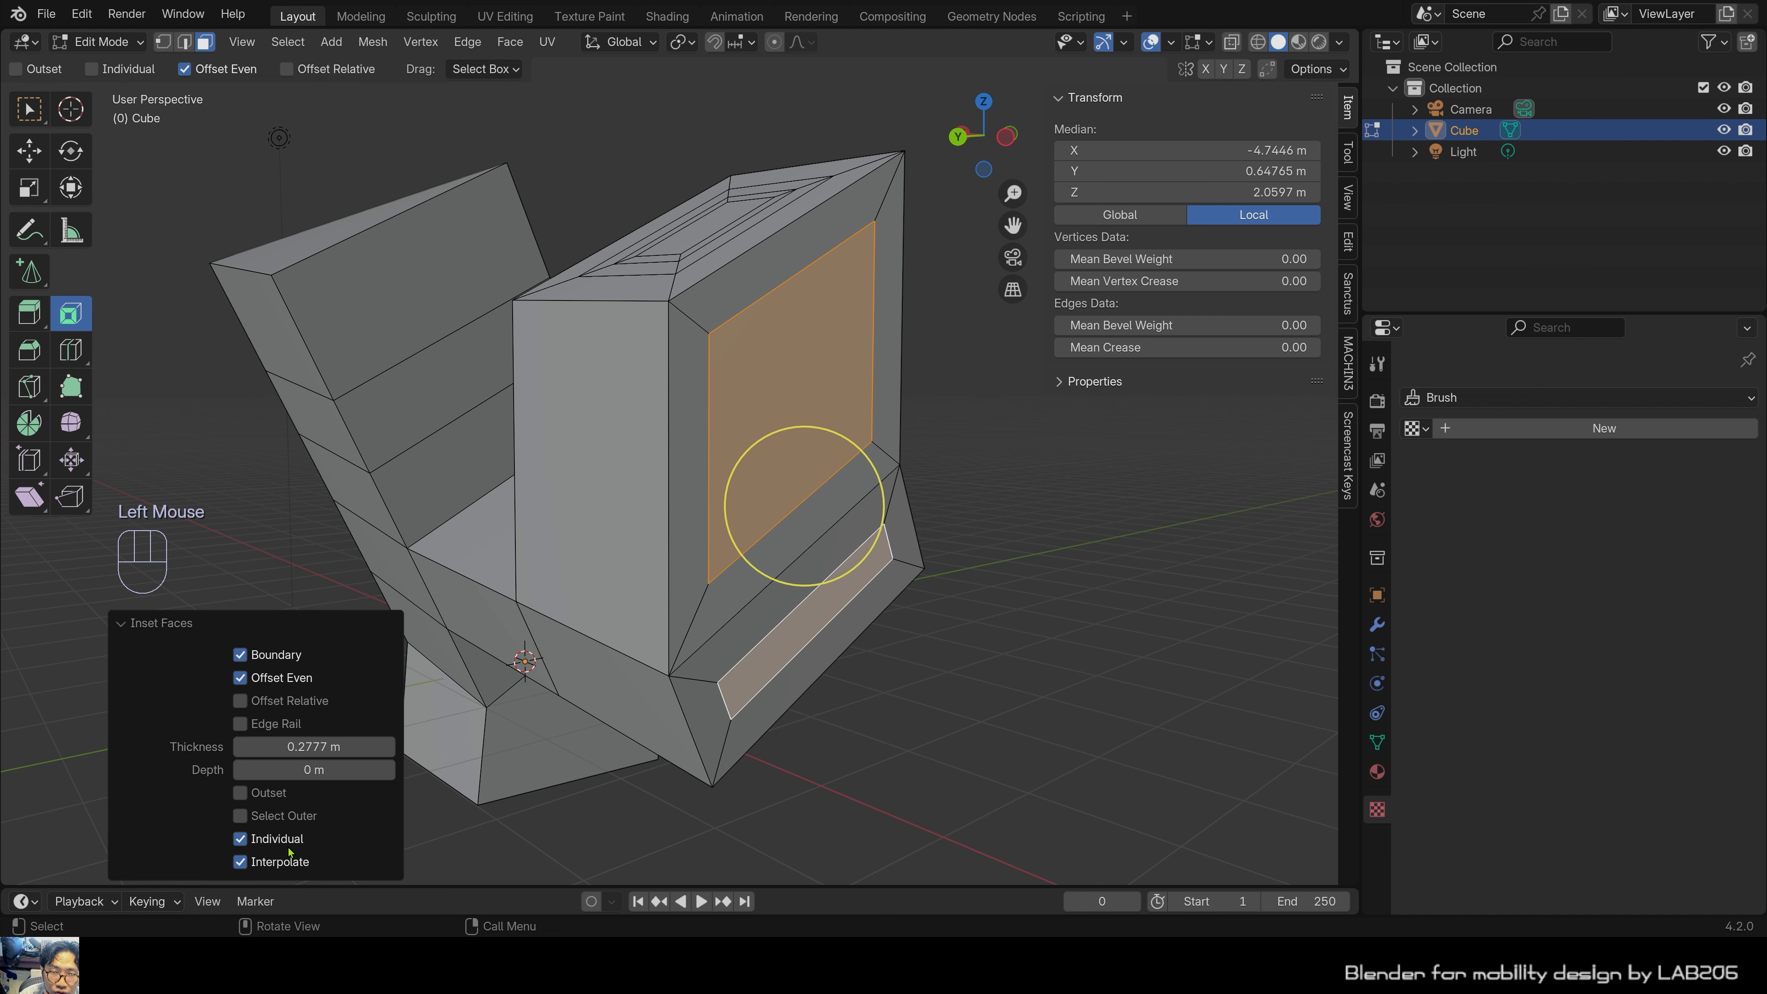
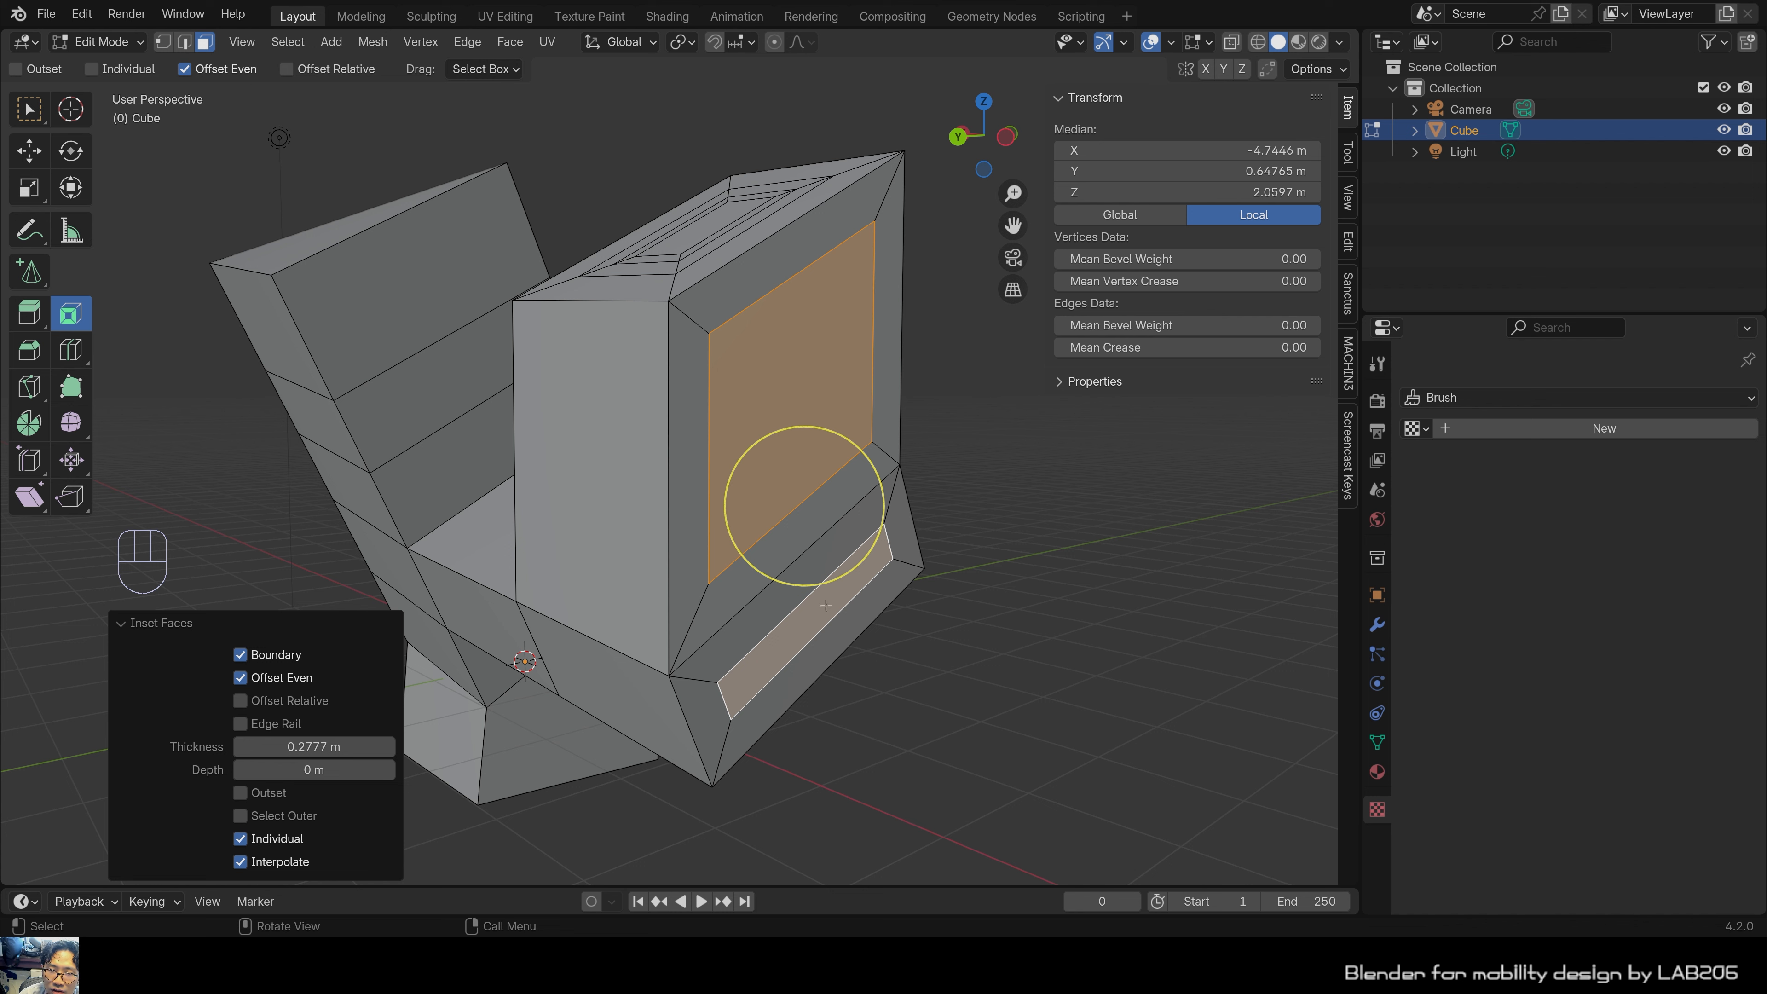
left_click(282, 839)
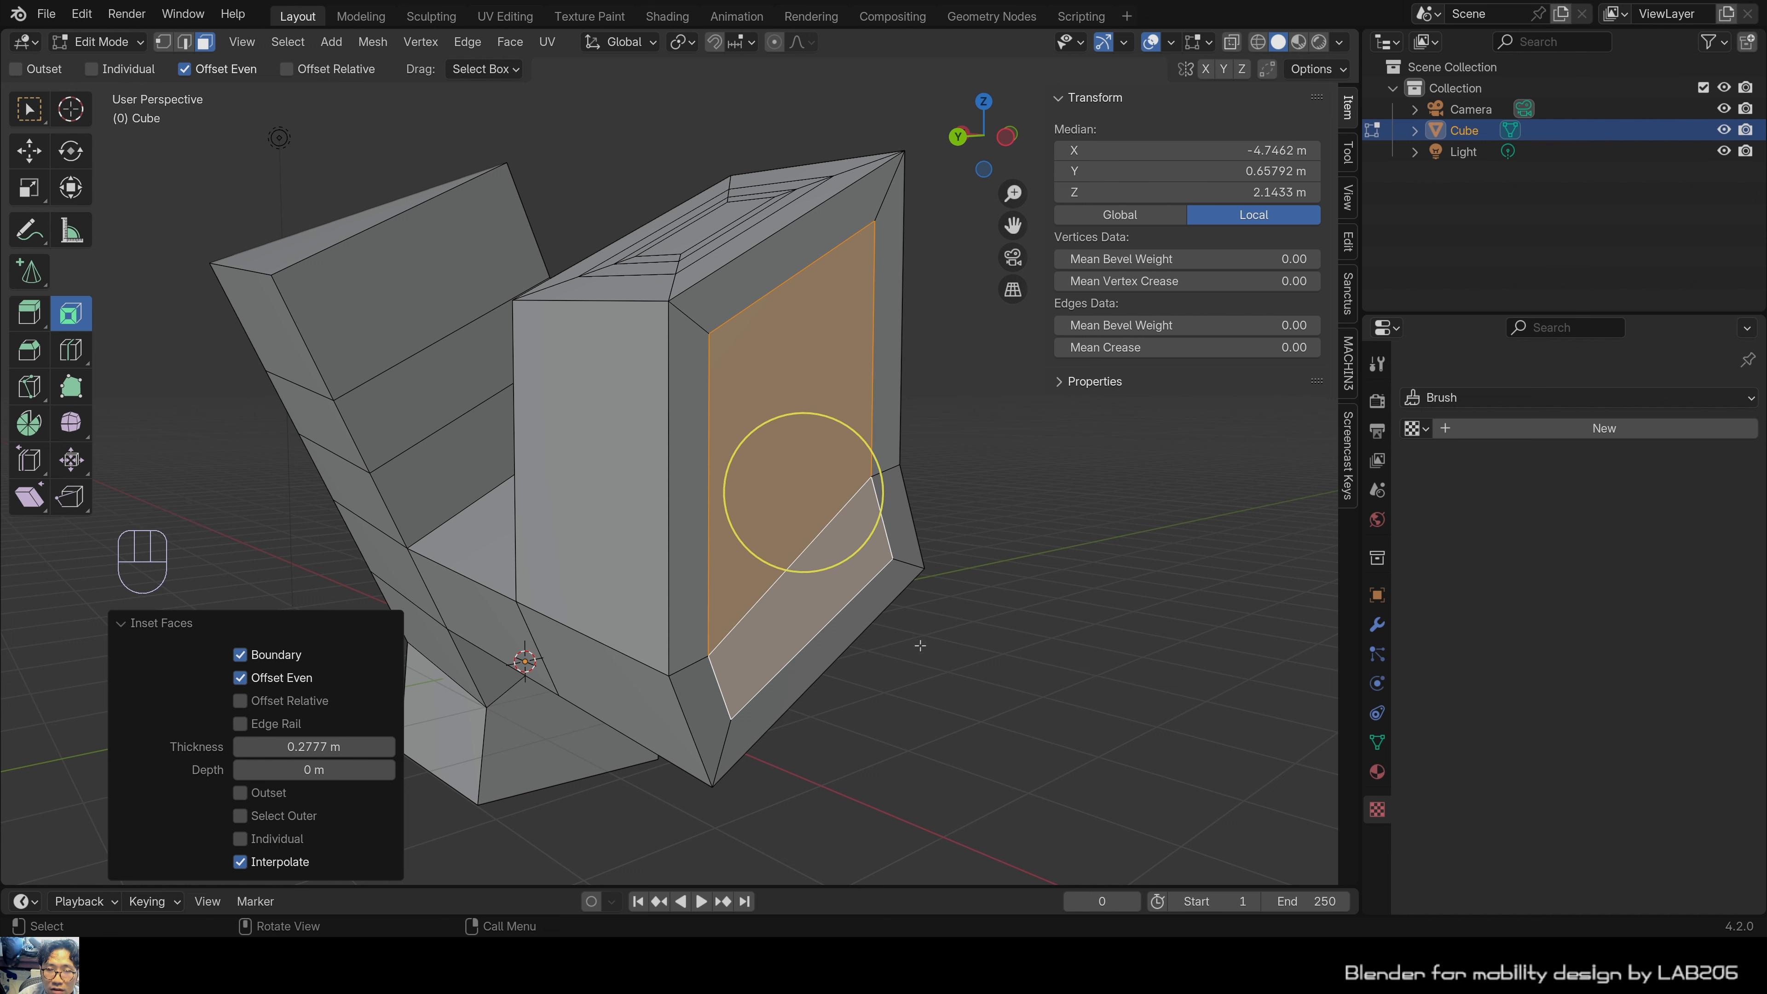
left_click(1002, 584)
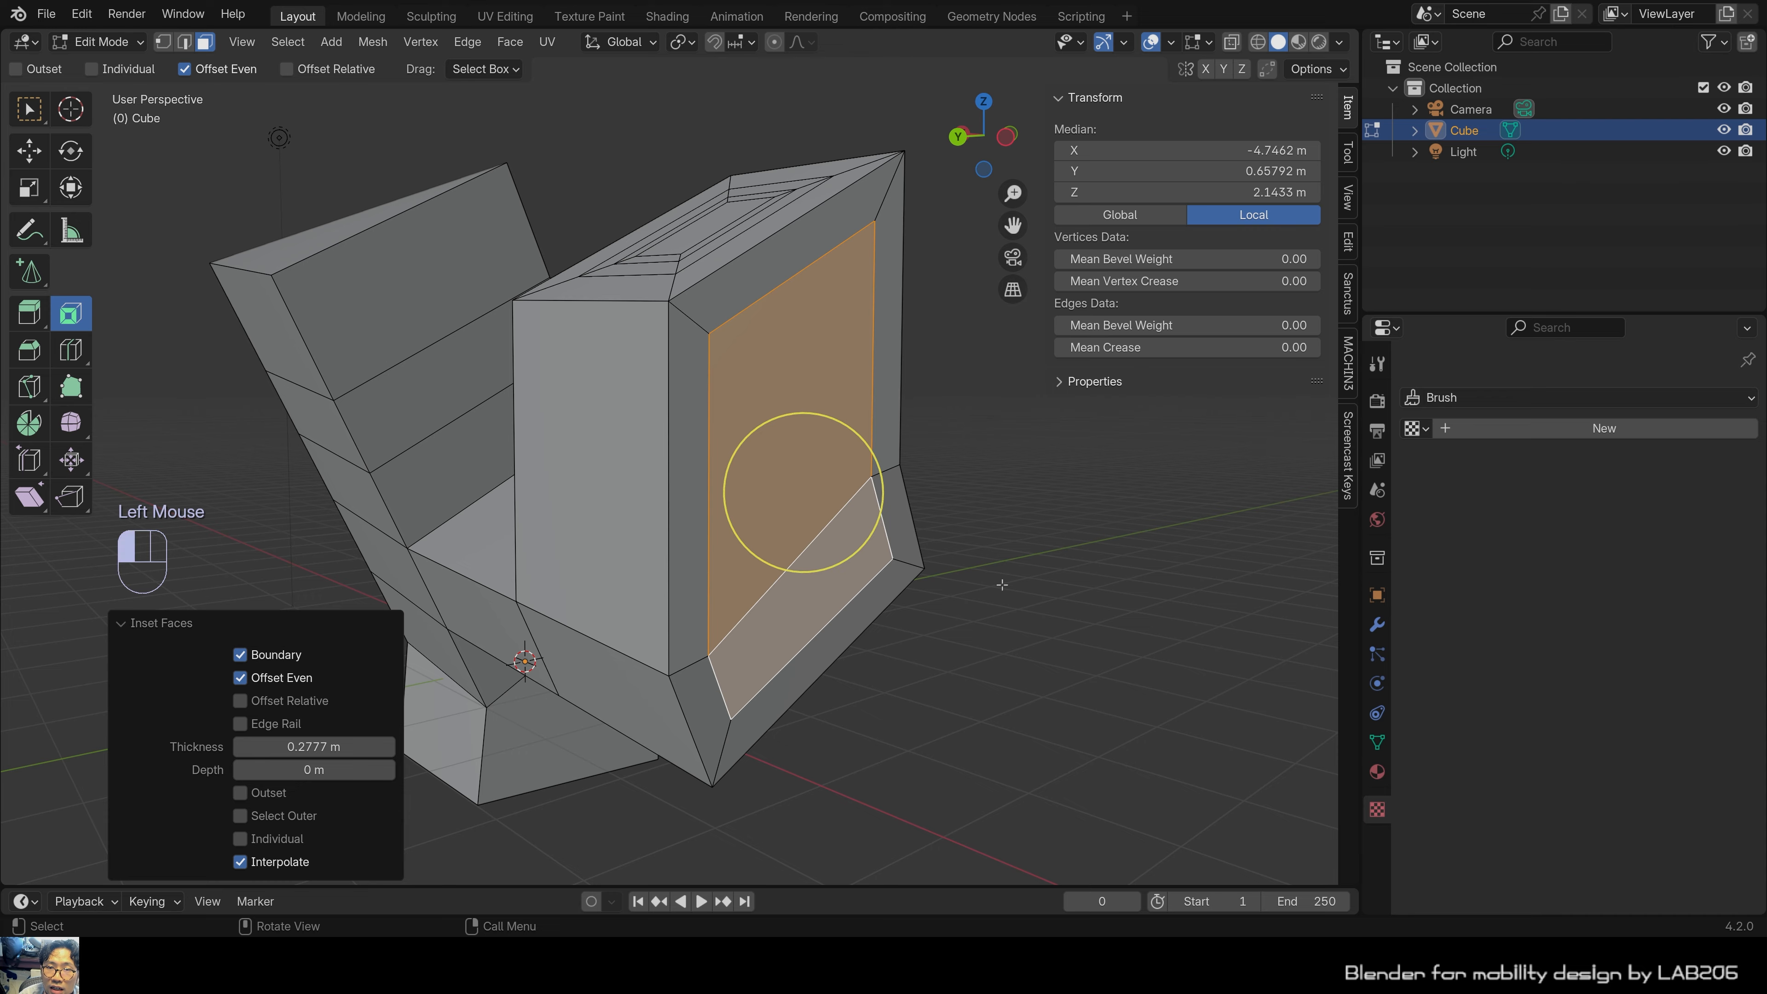
Select the slanted block's top face and bevel its edges with a width of about 0.174 m.
middle_click_drag(1002, 584, 446, 619)
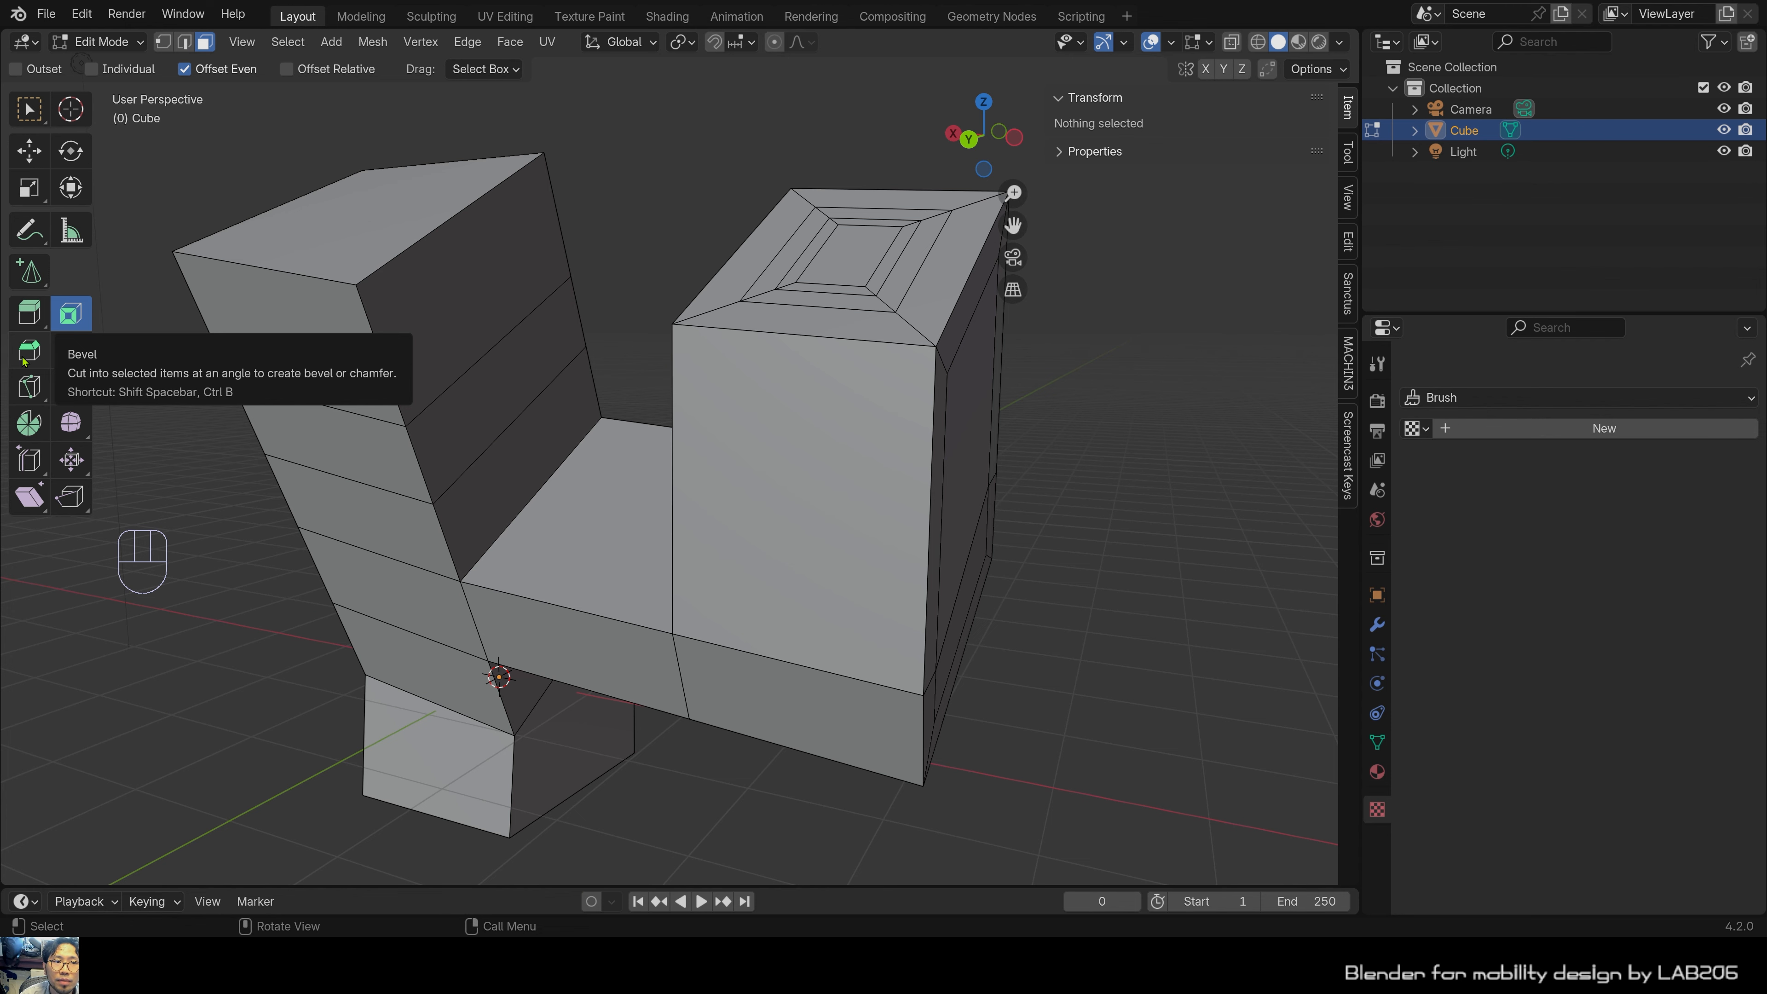
left_click(266, 173)
middle_click_drag(201, 351, 515, 492, "shift")
scroll(349, 485, "up", 2)
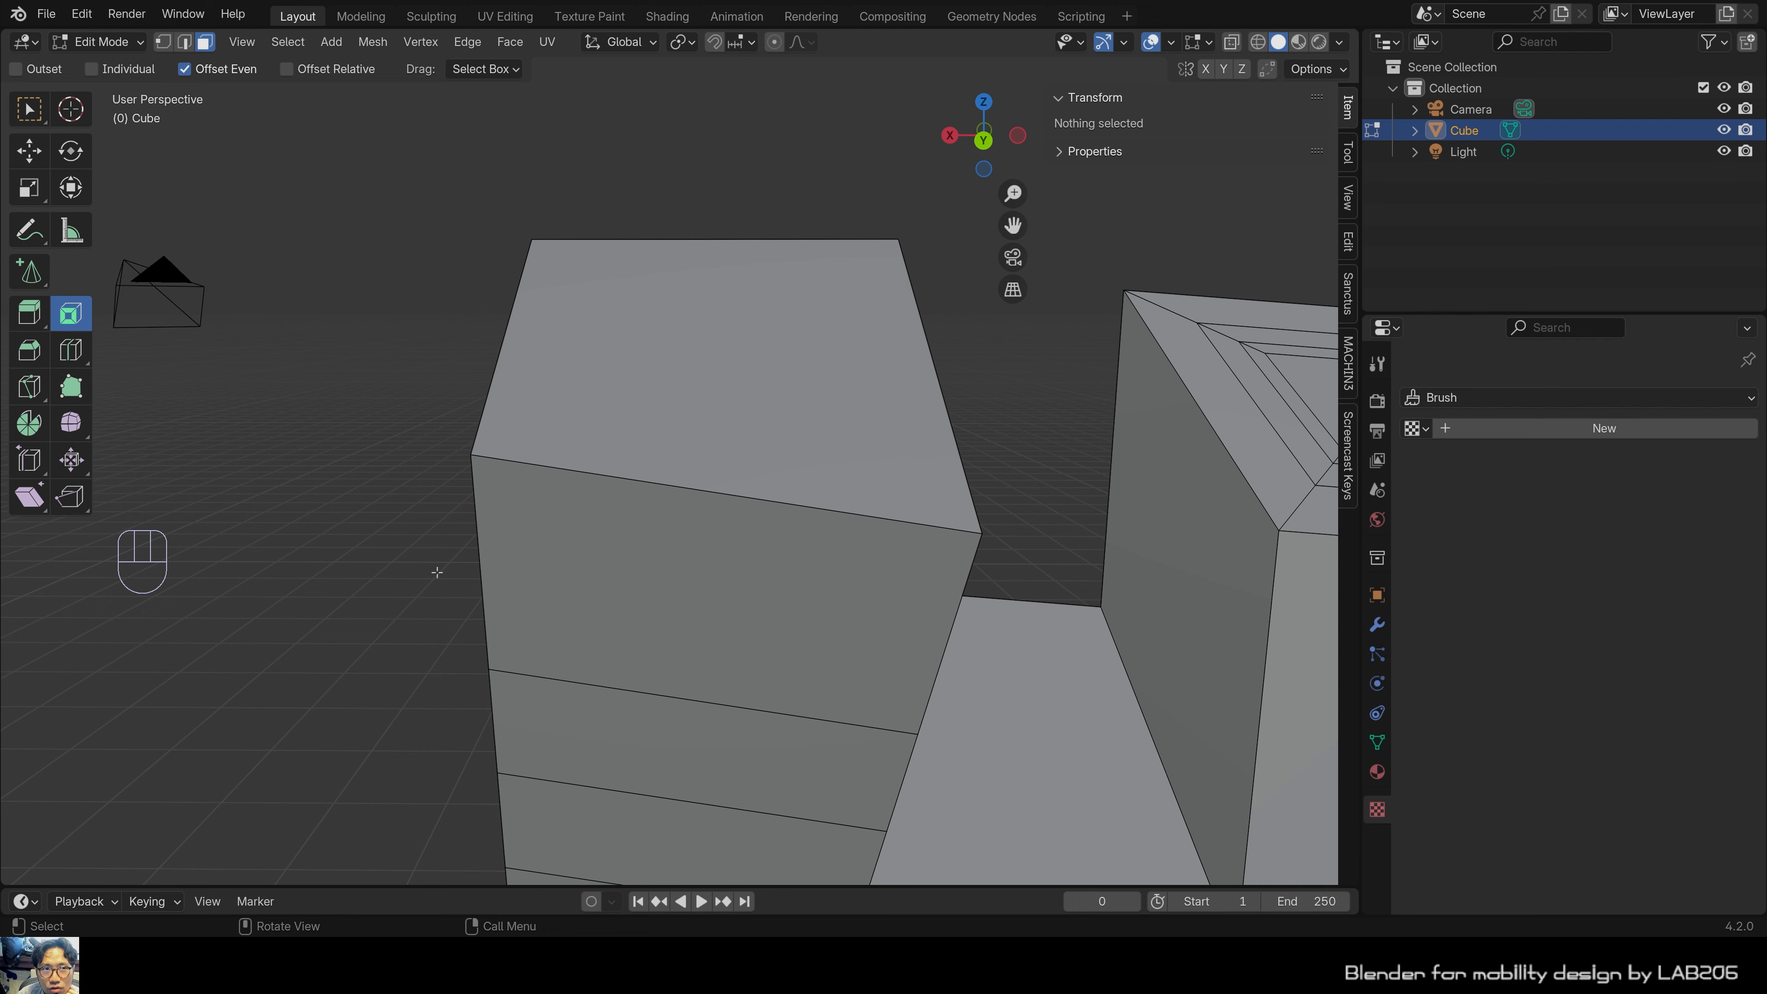
middle_click_drag(552, 553, 584, 548)
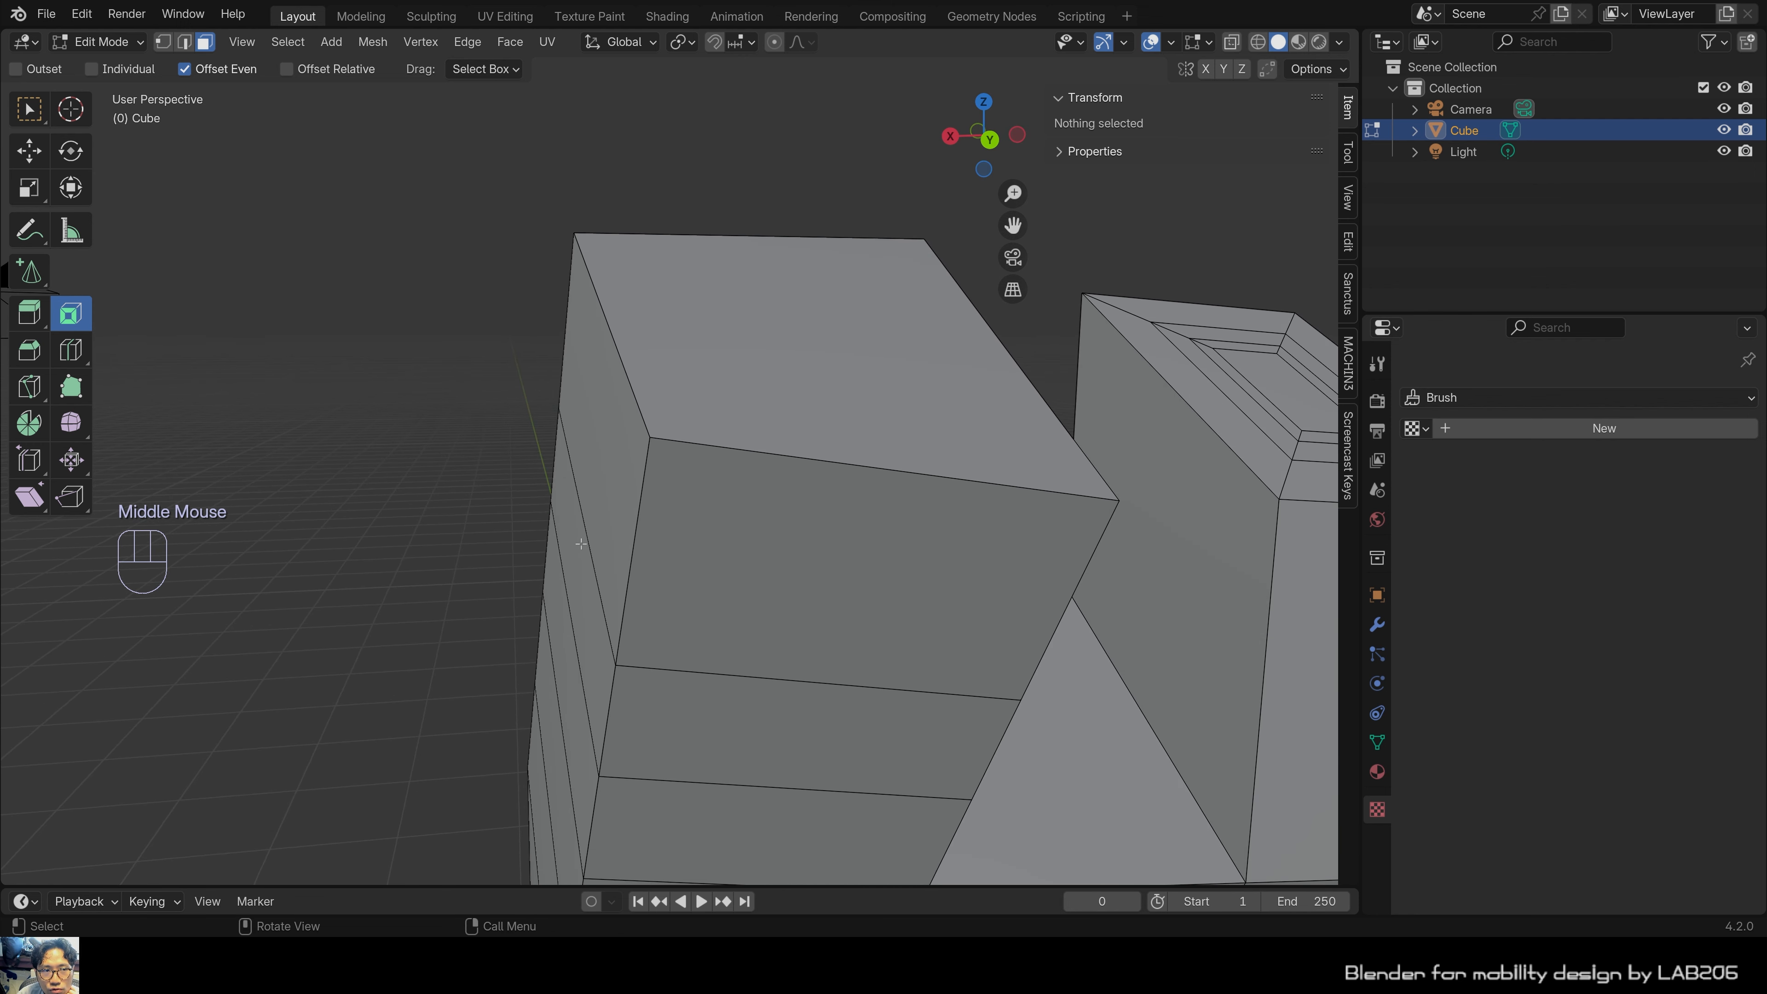
left_click(29, 349)
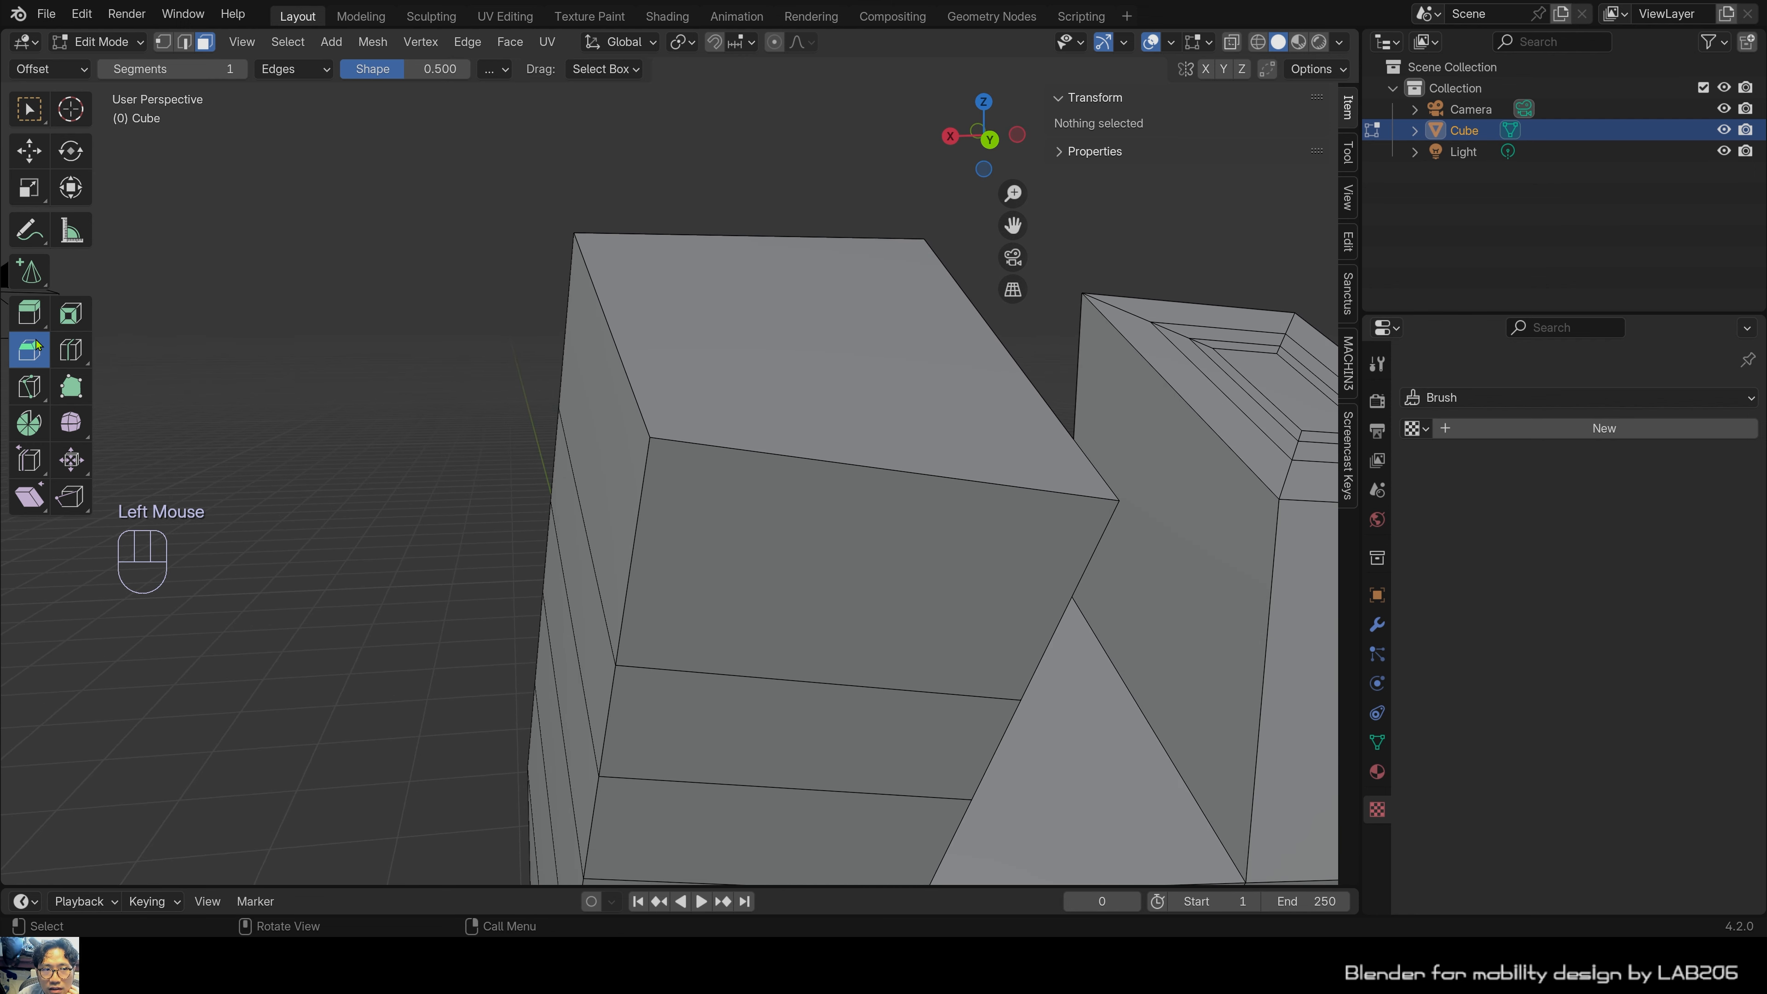
middle_click_drag(527, 598, 440, 546)
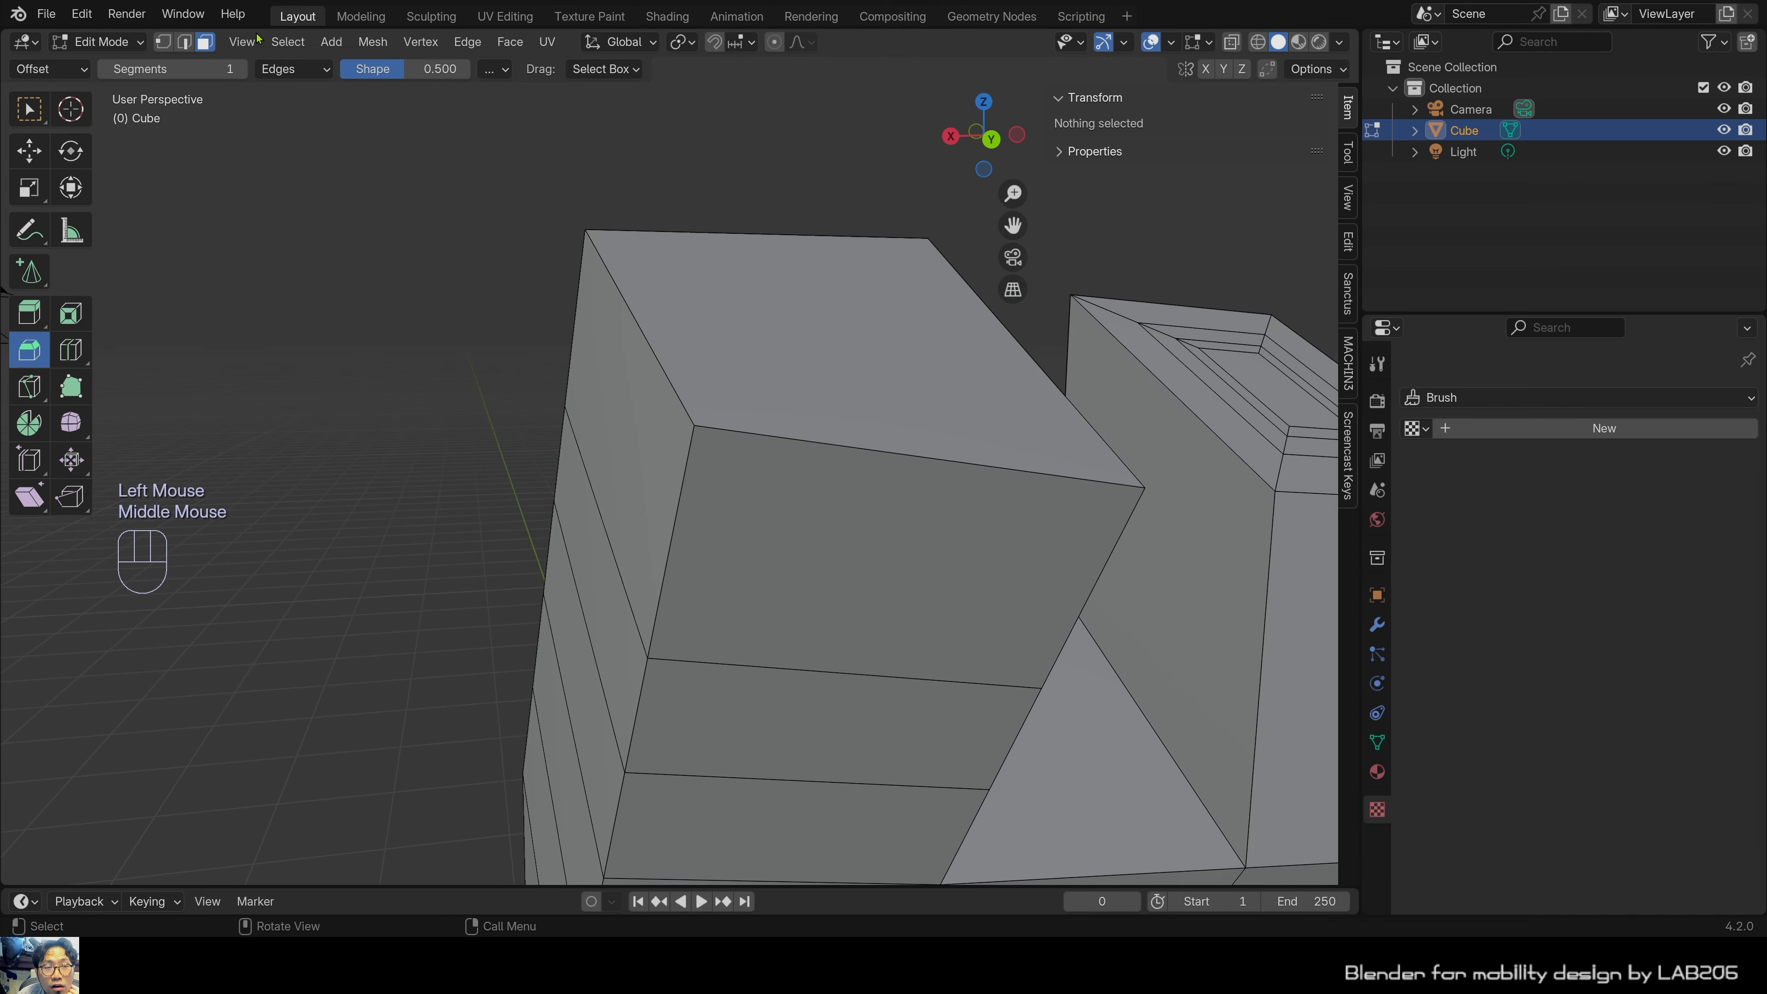
key("3")
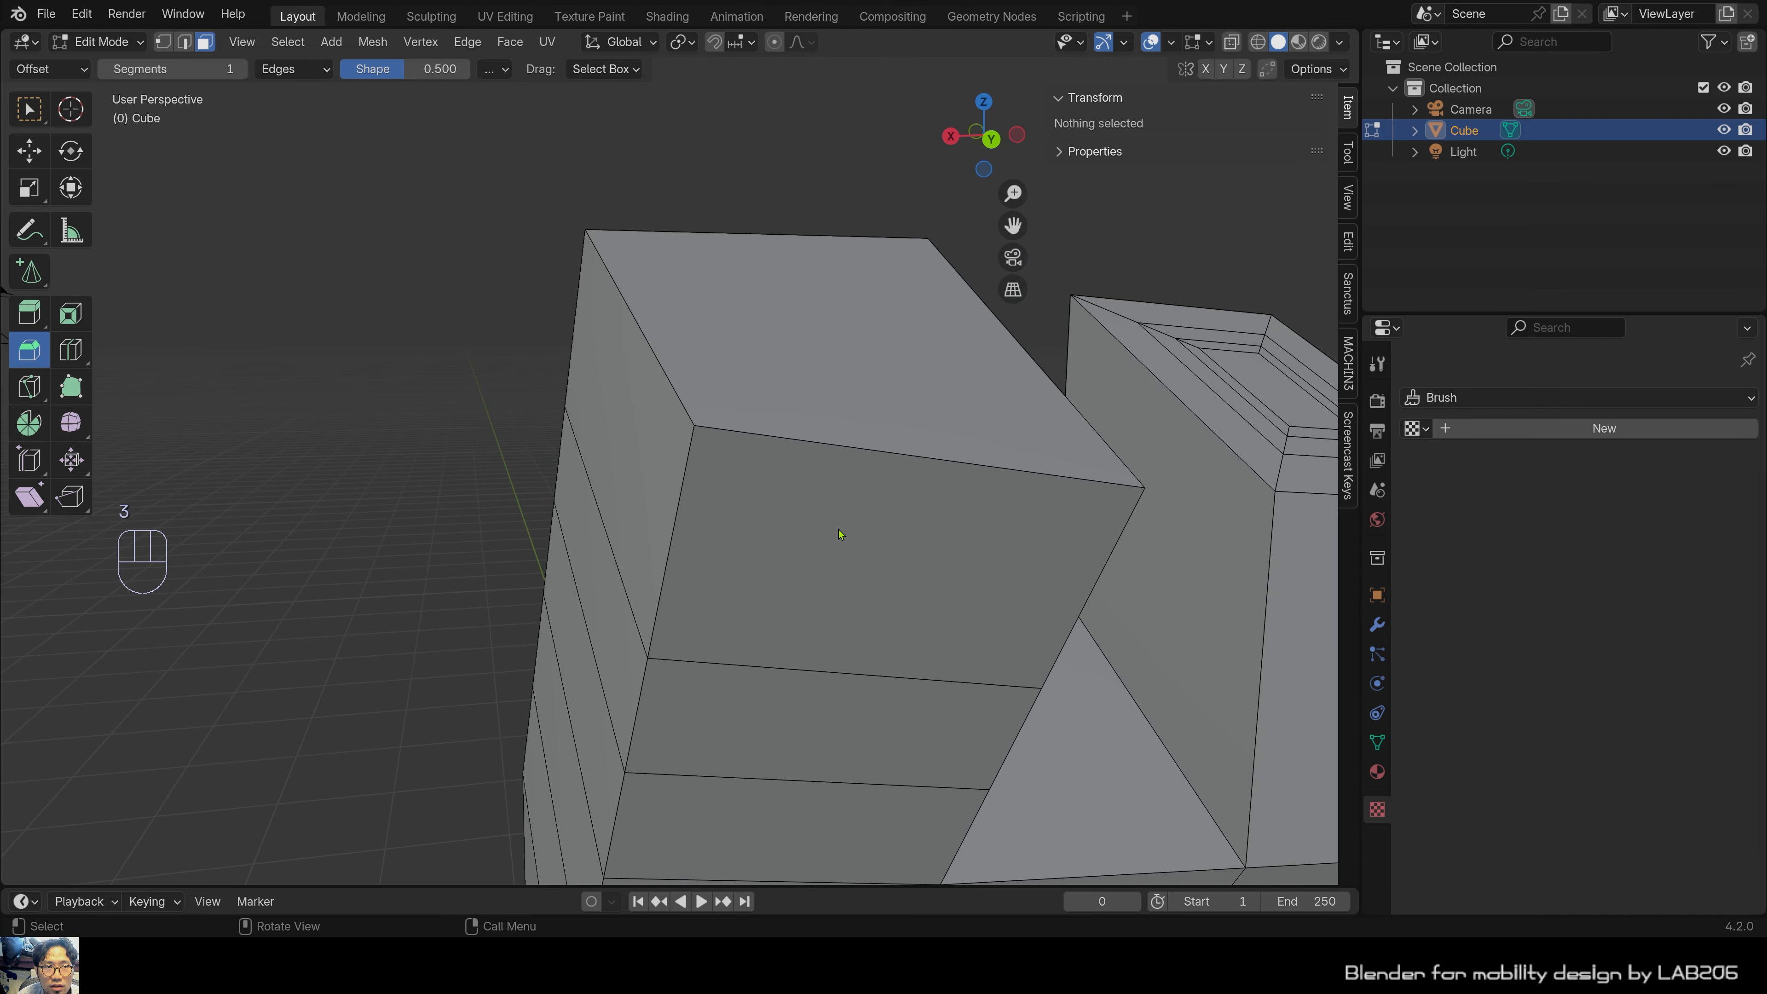
middle_click_drag(834, 547, 256, 476)
middle_click_drag(749, 547, 761, 489)
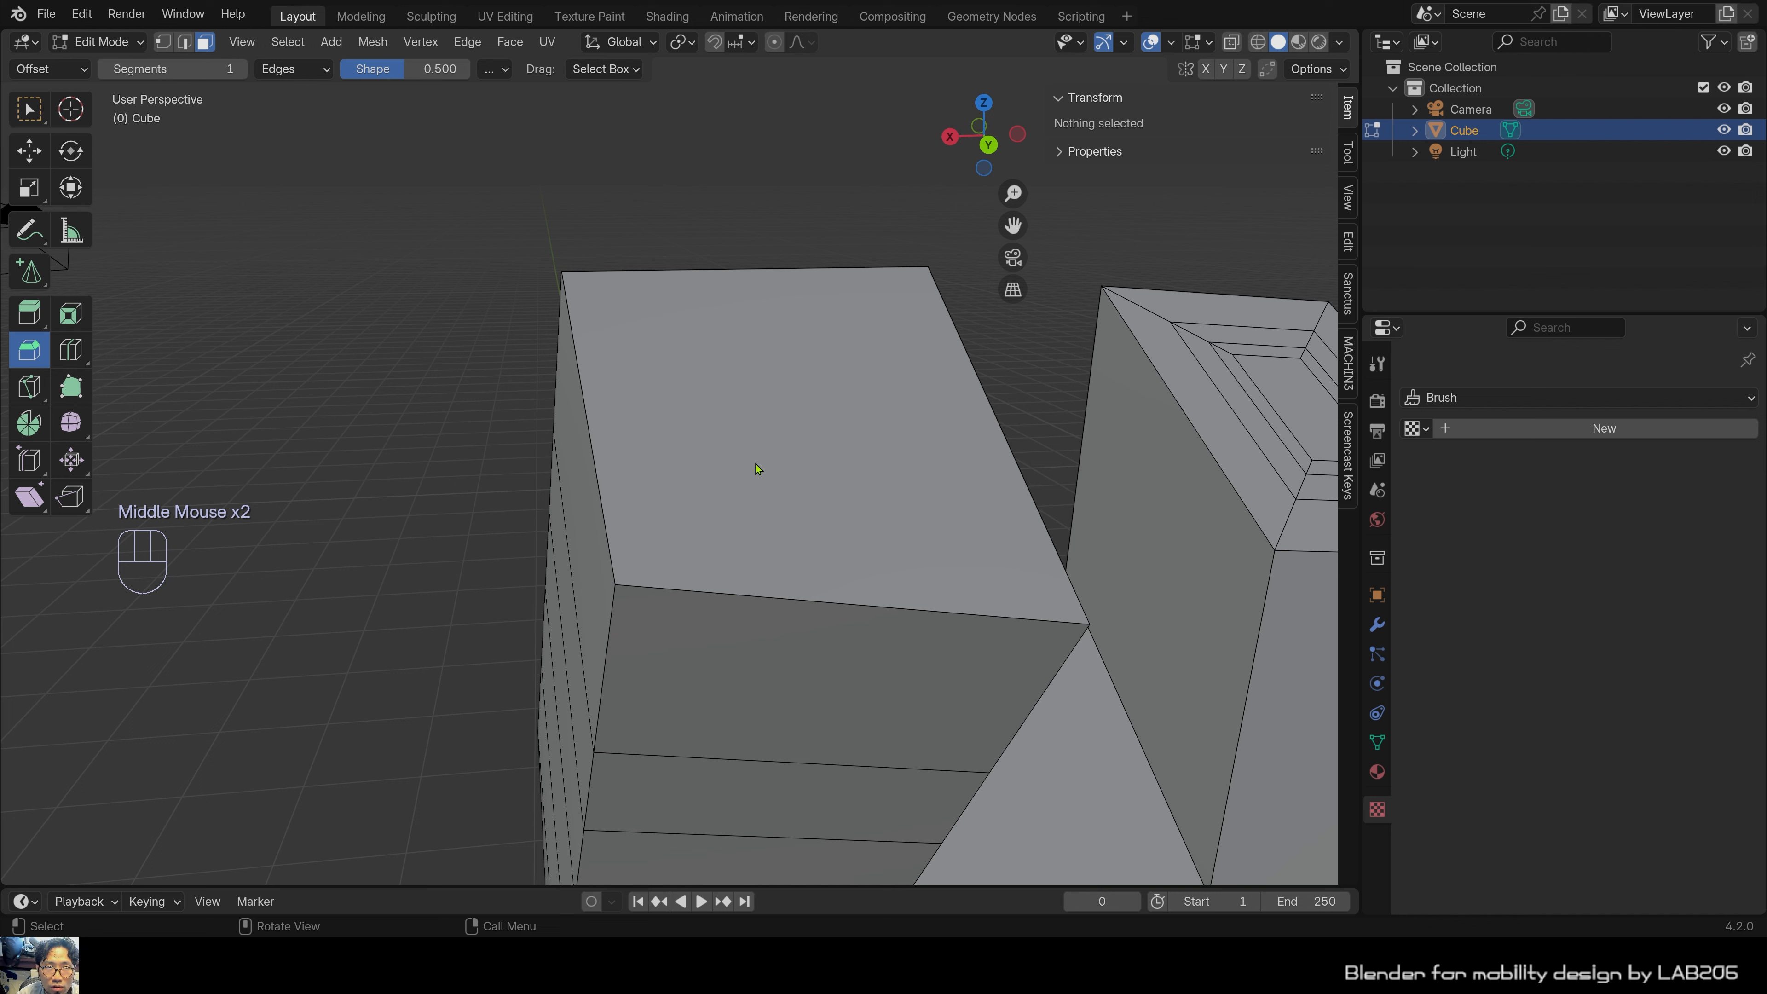
left_click(758, 468)
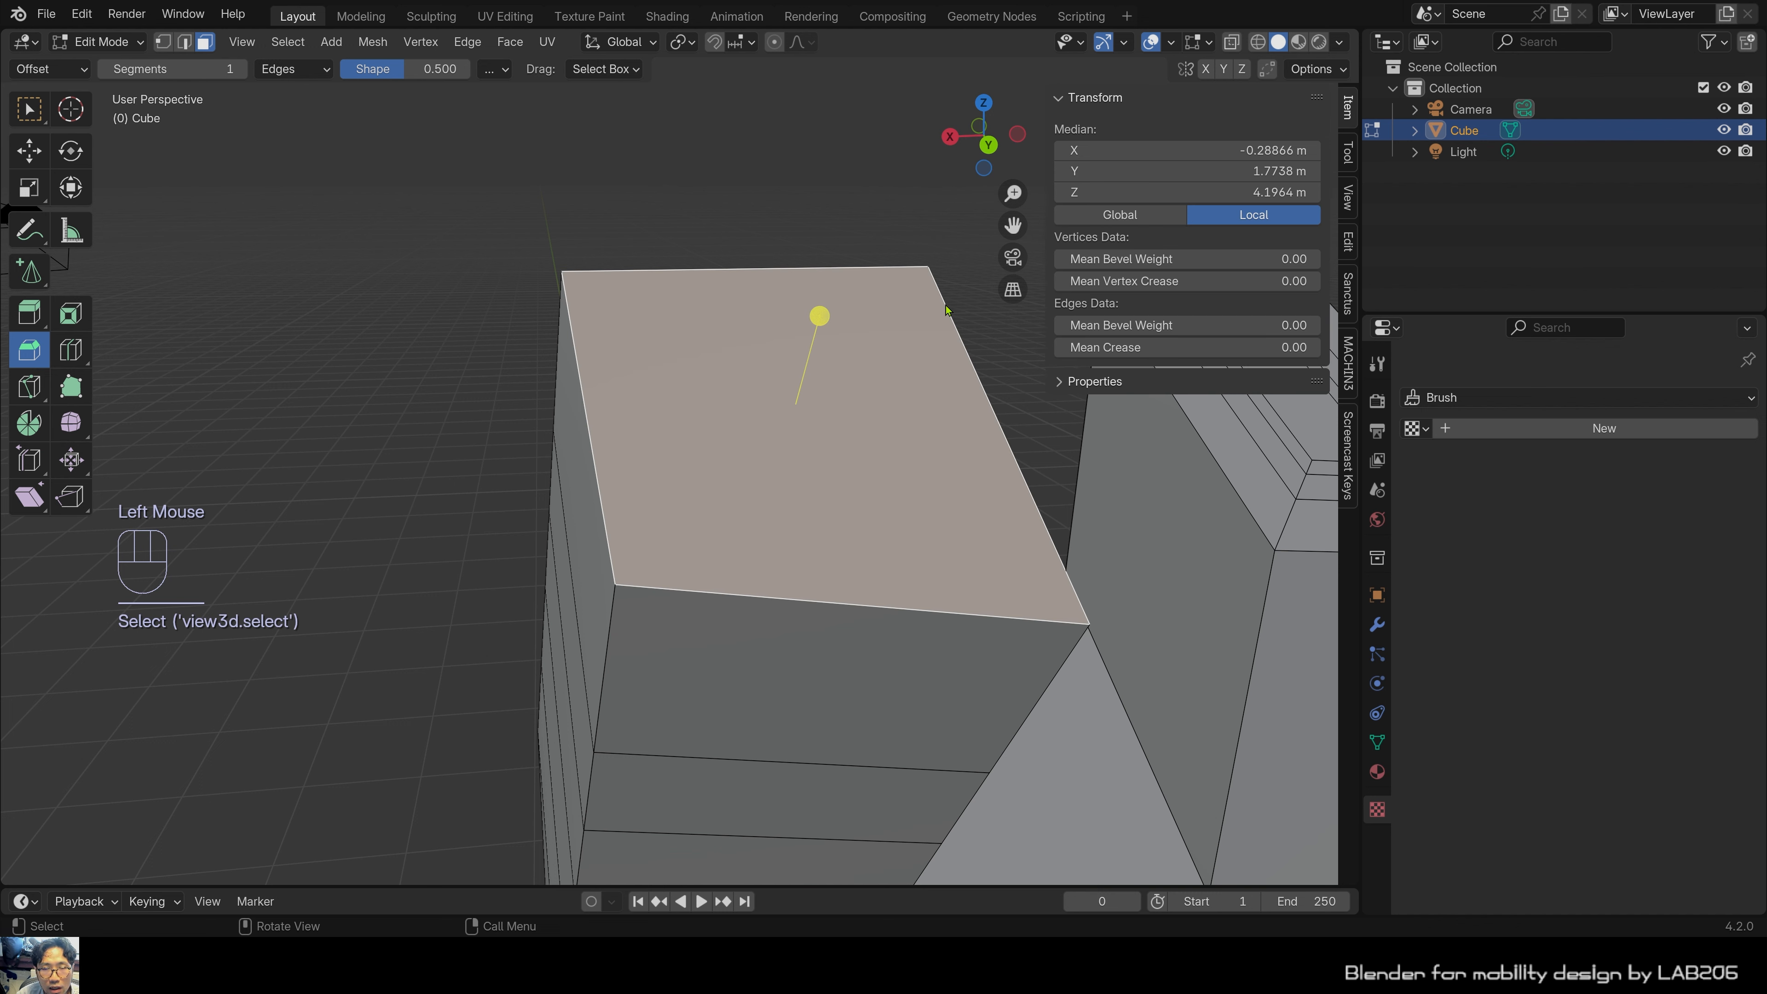
left_click(32, 348)
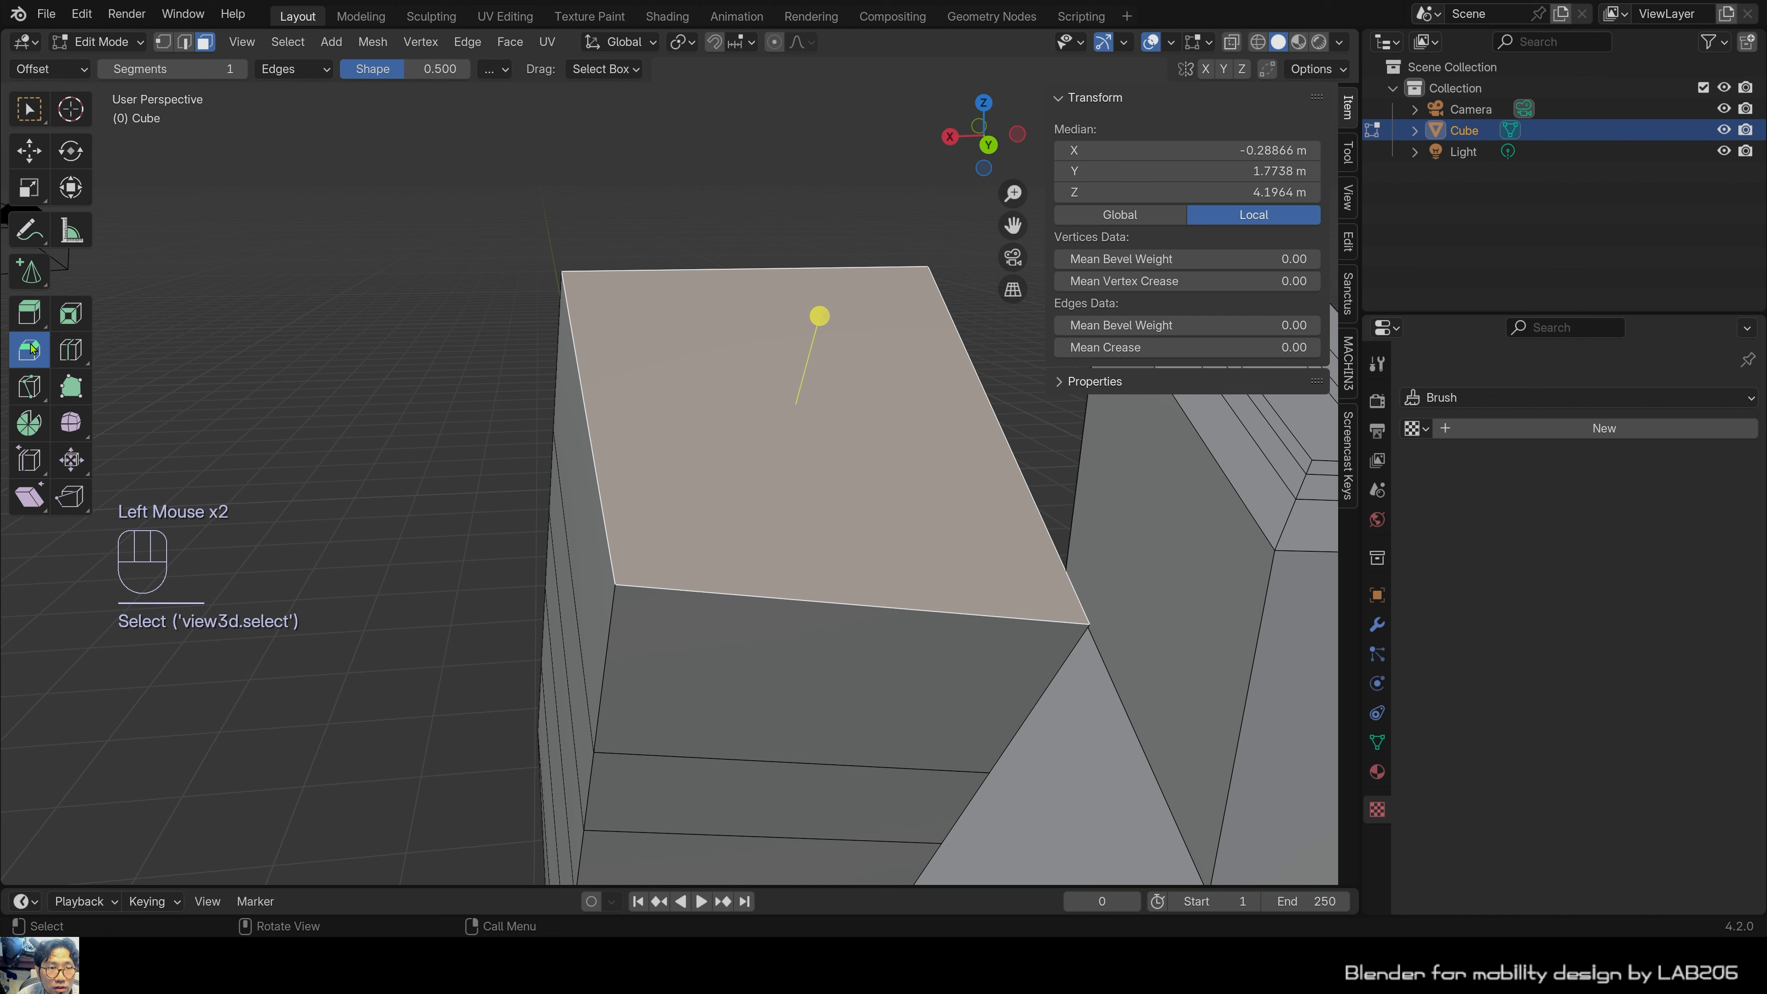
left_click(820, 316)
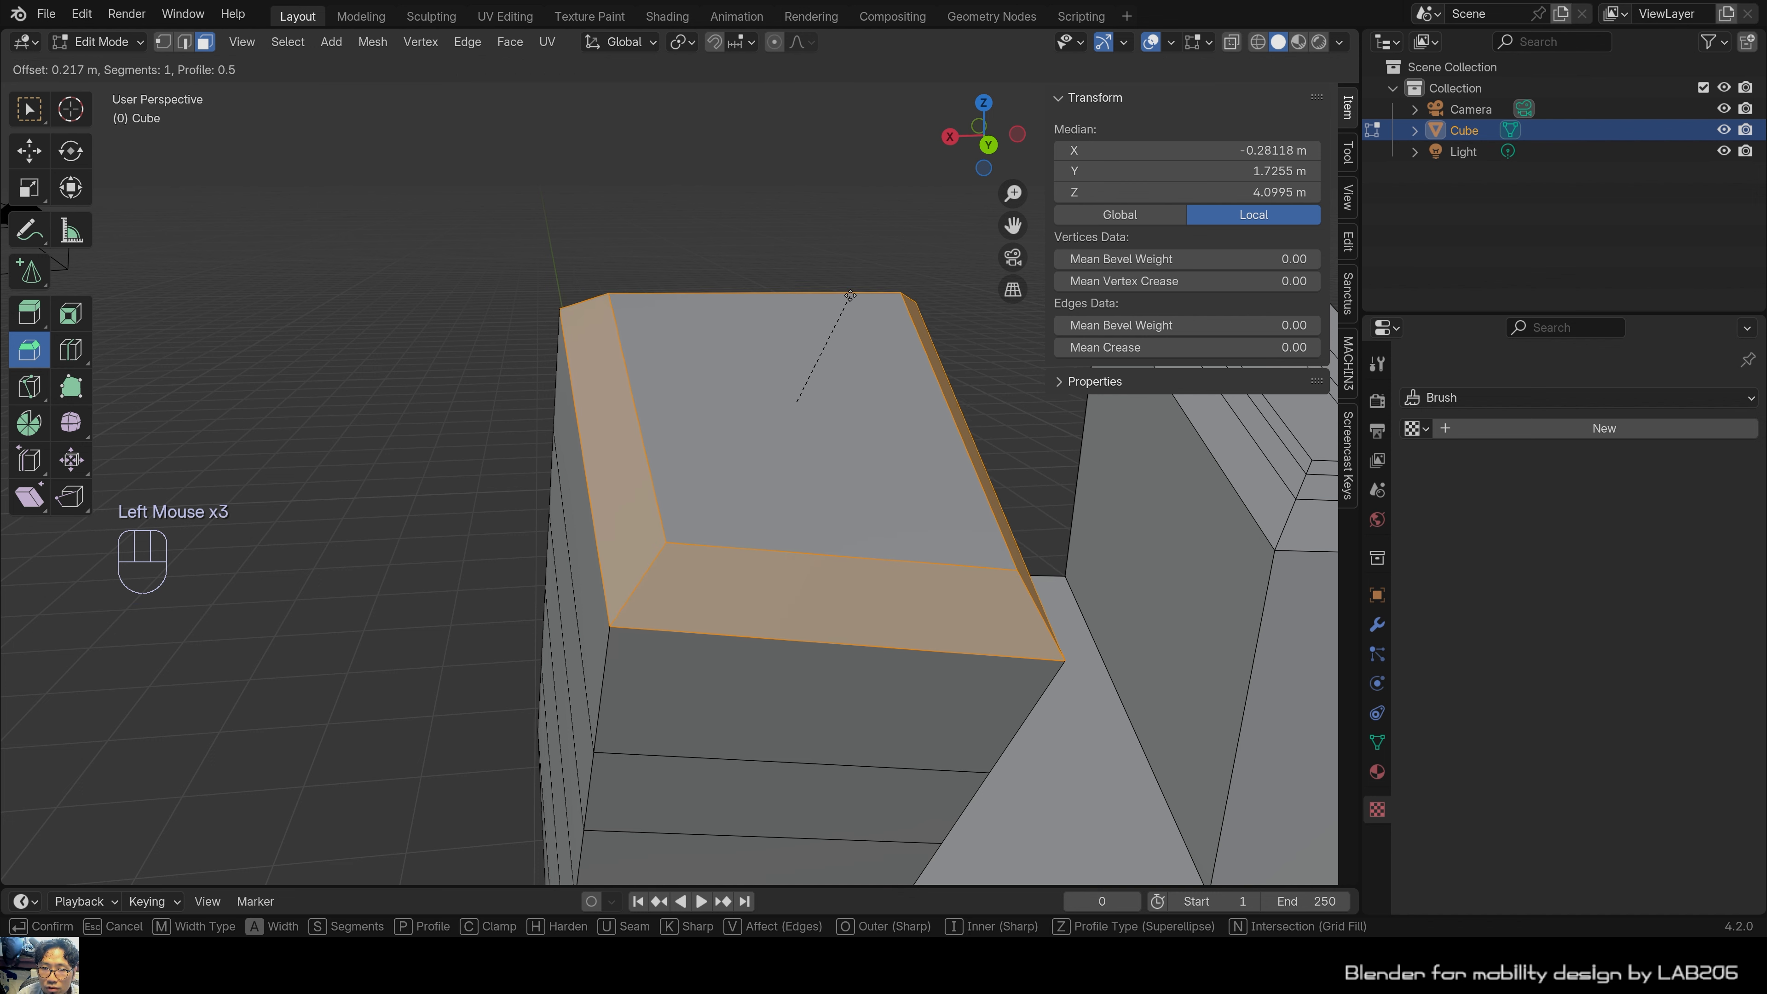
left_click_drag(869, 298, 845, 341)
middle_click_drag(845, 341, 764, 372)
scroll(745, 335, "up", 2)
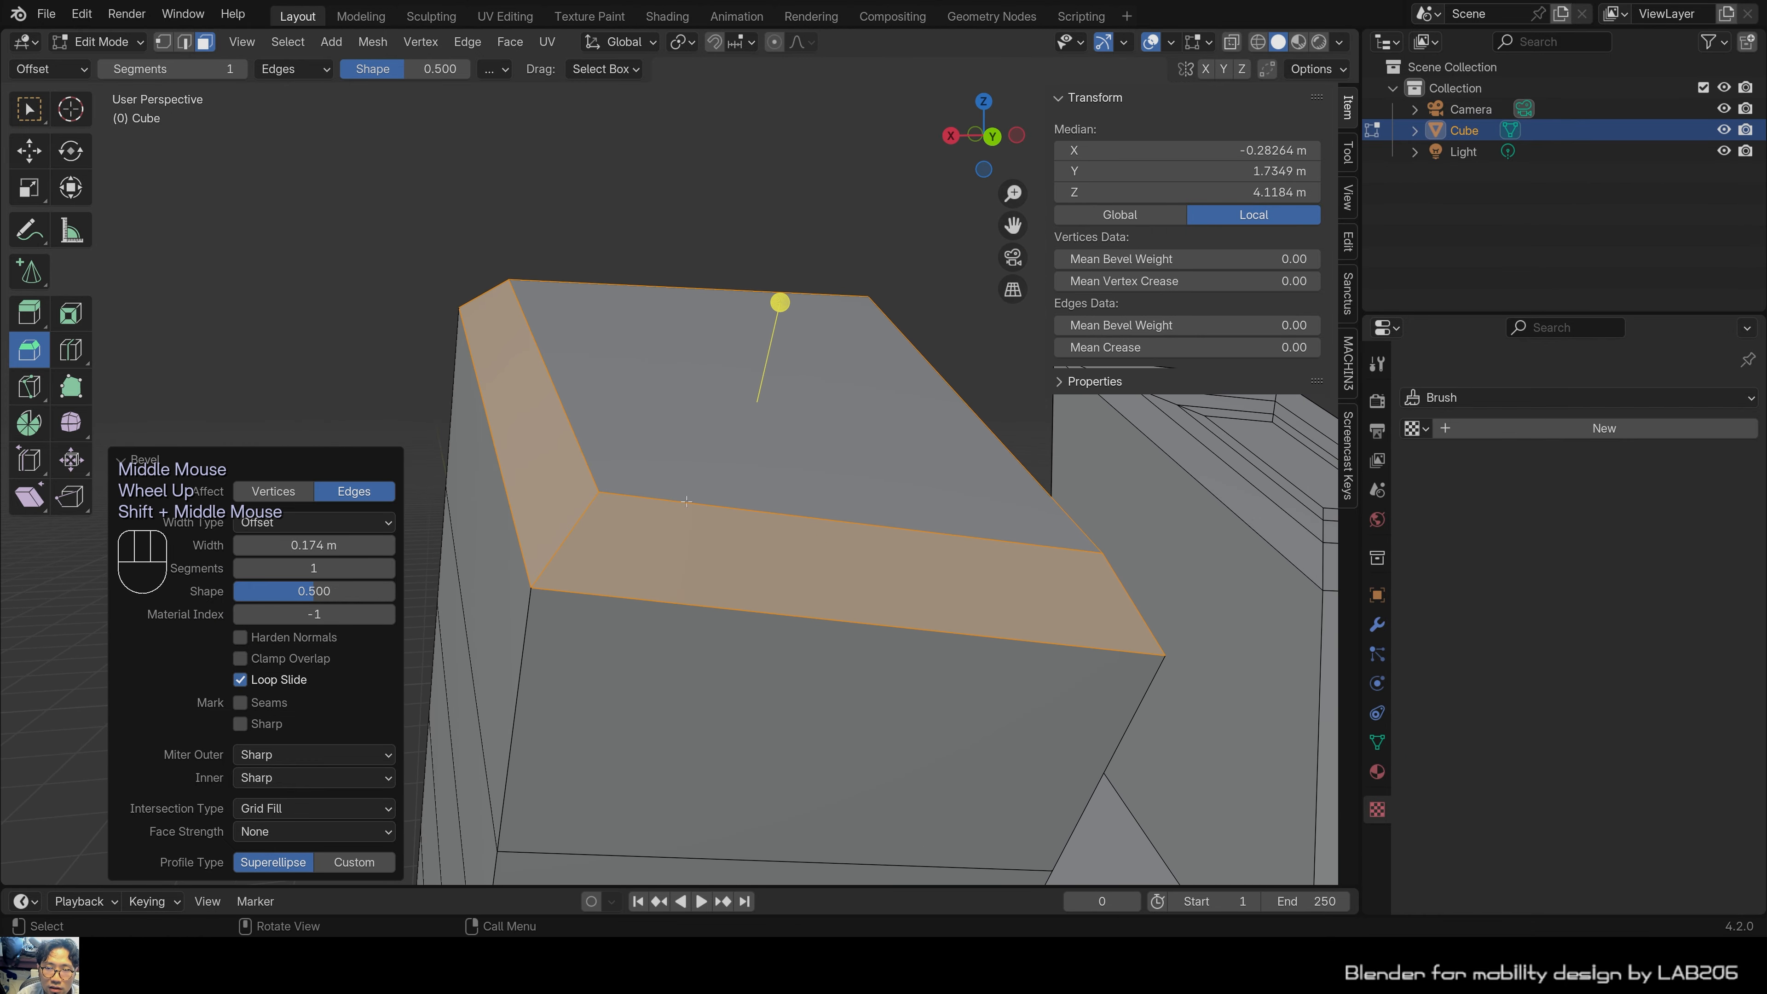
scroll(645, 544, "up", 1)
scroll(820, 395, "down", 1)
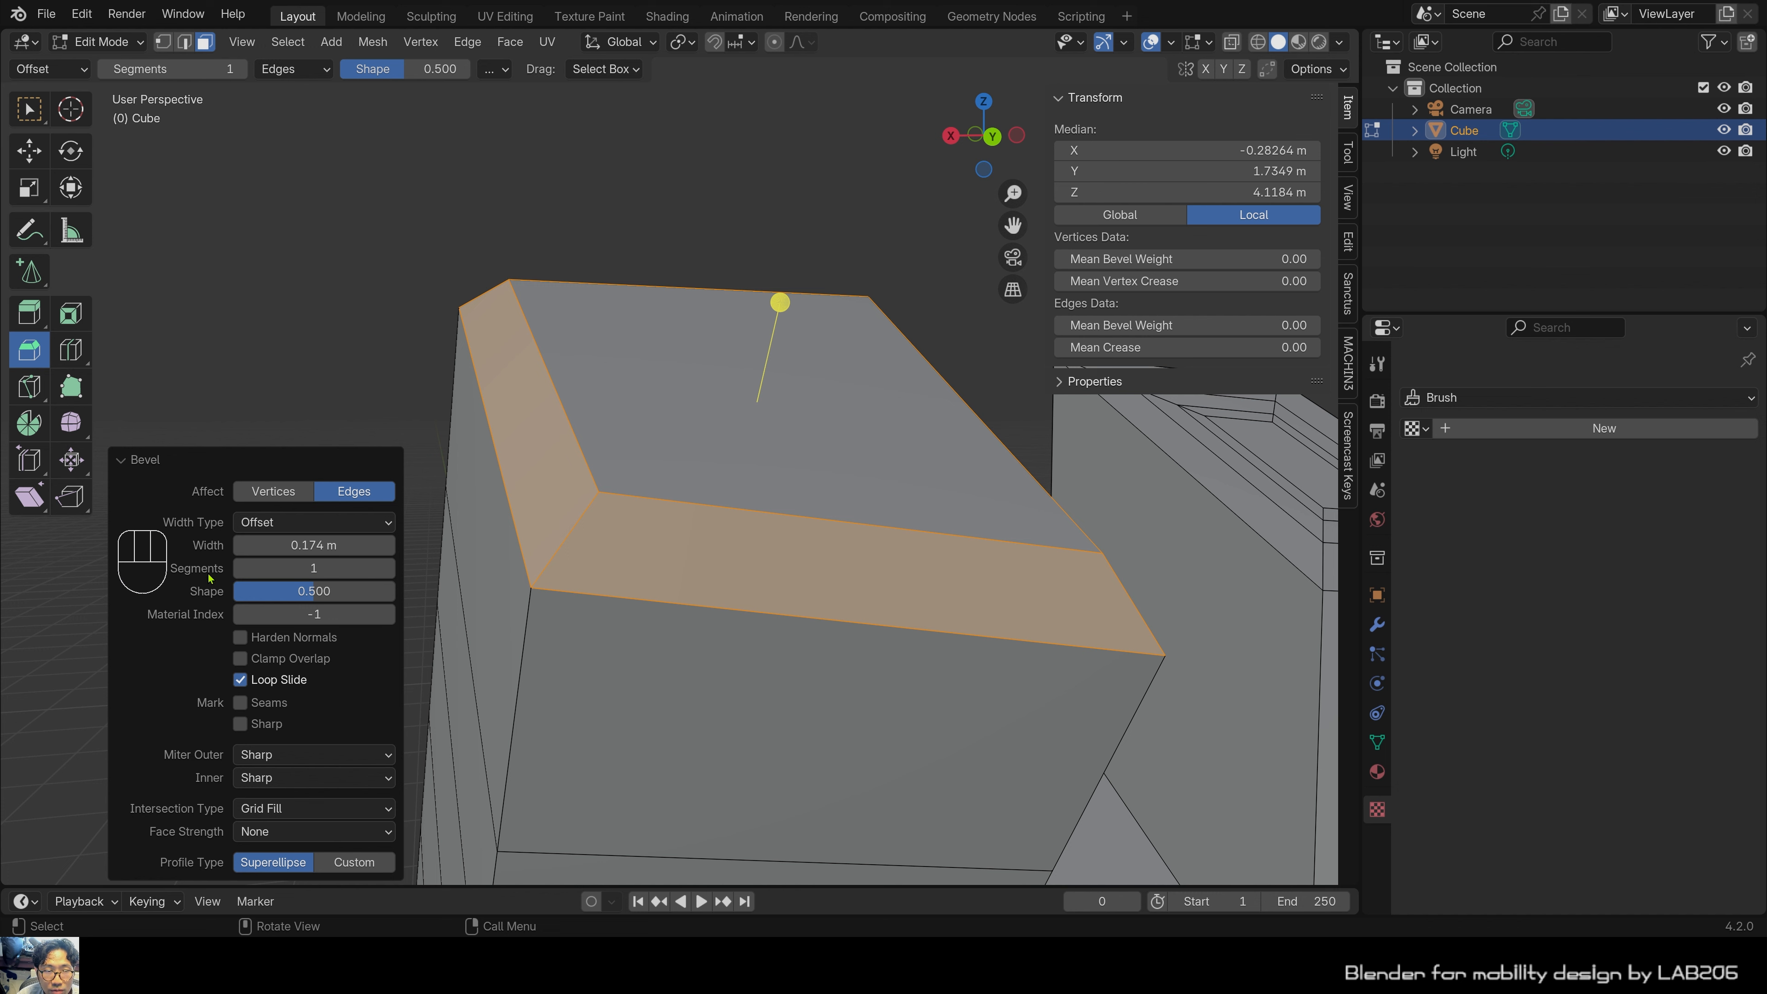
Increase the bevel to 6 segments to round the slanted block's top edges.
left_click(388, 571)
left_click(389, 570)
left_click(389, 570)
left_click(388, 570)
left_click(388, 571)
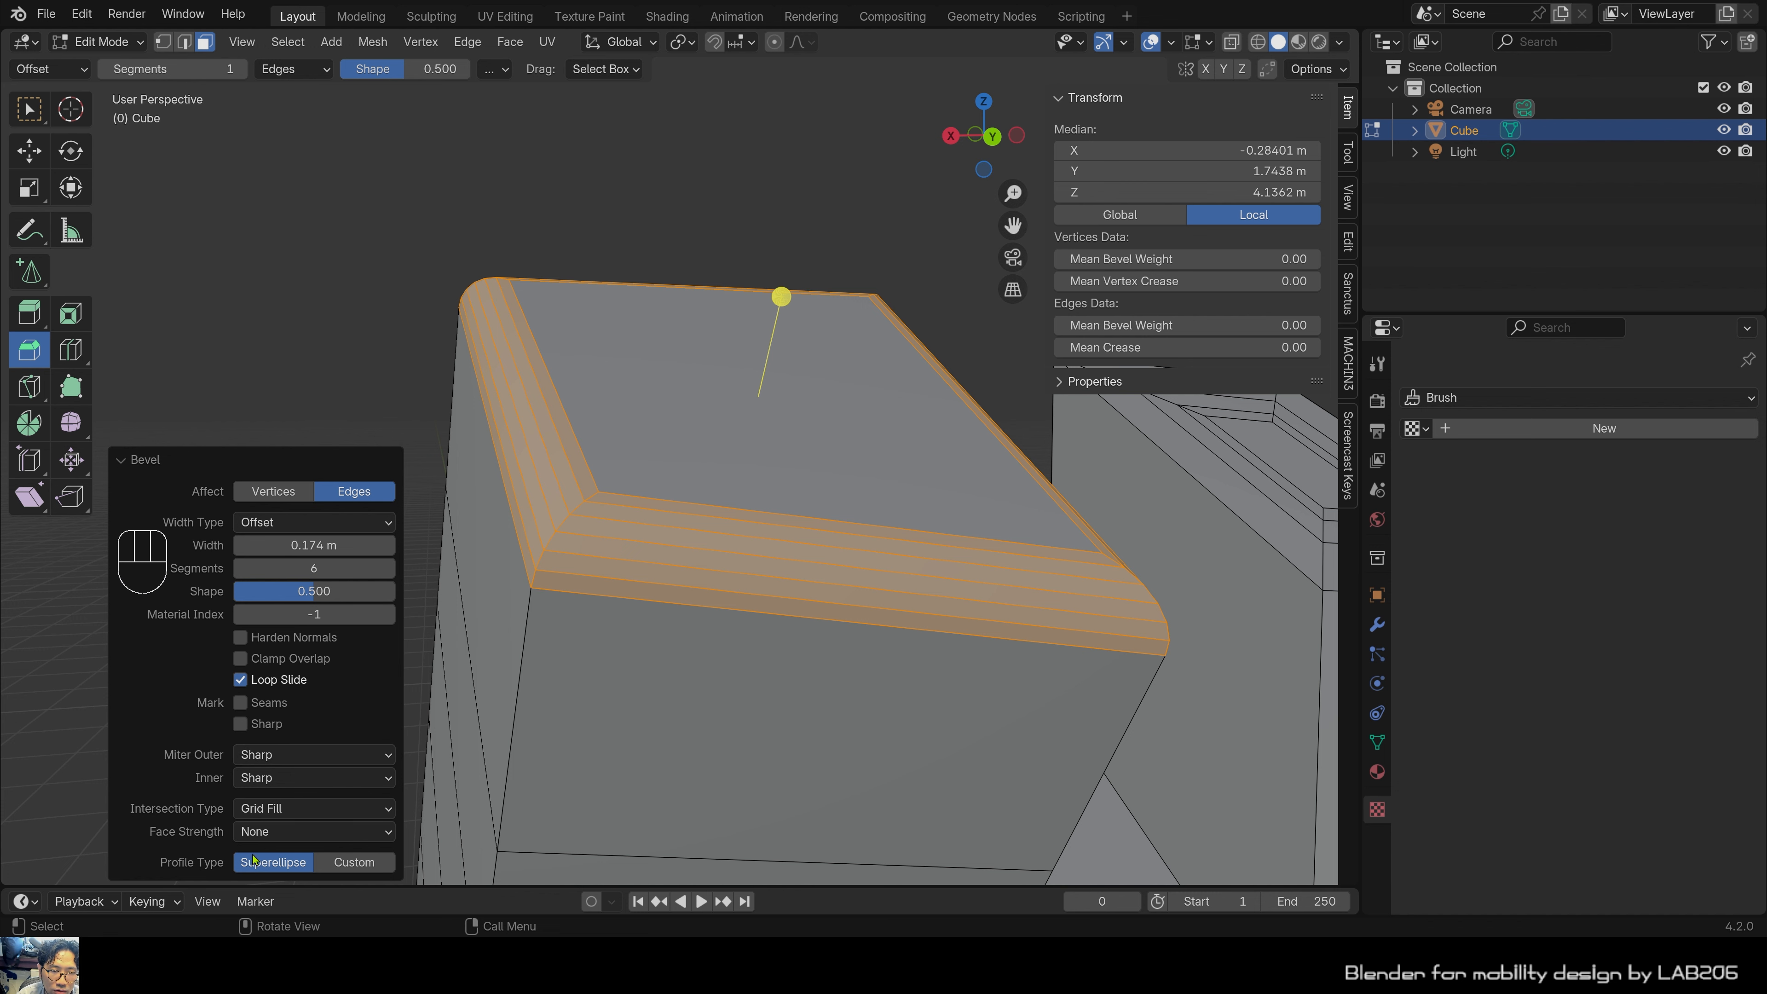
scroll(1014, 467, "down", 1)
scroll(1009, 472, "up", 1)
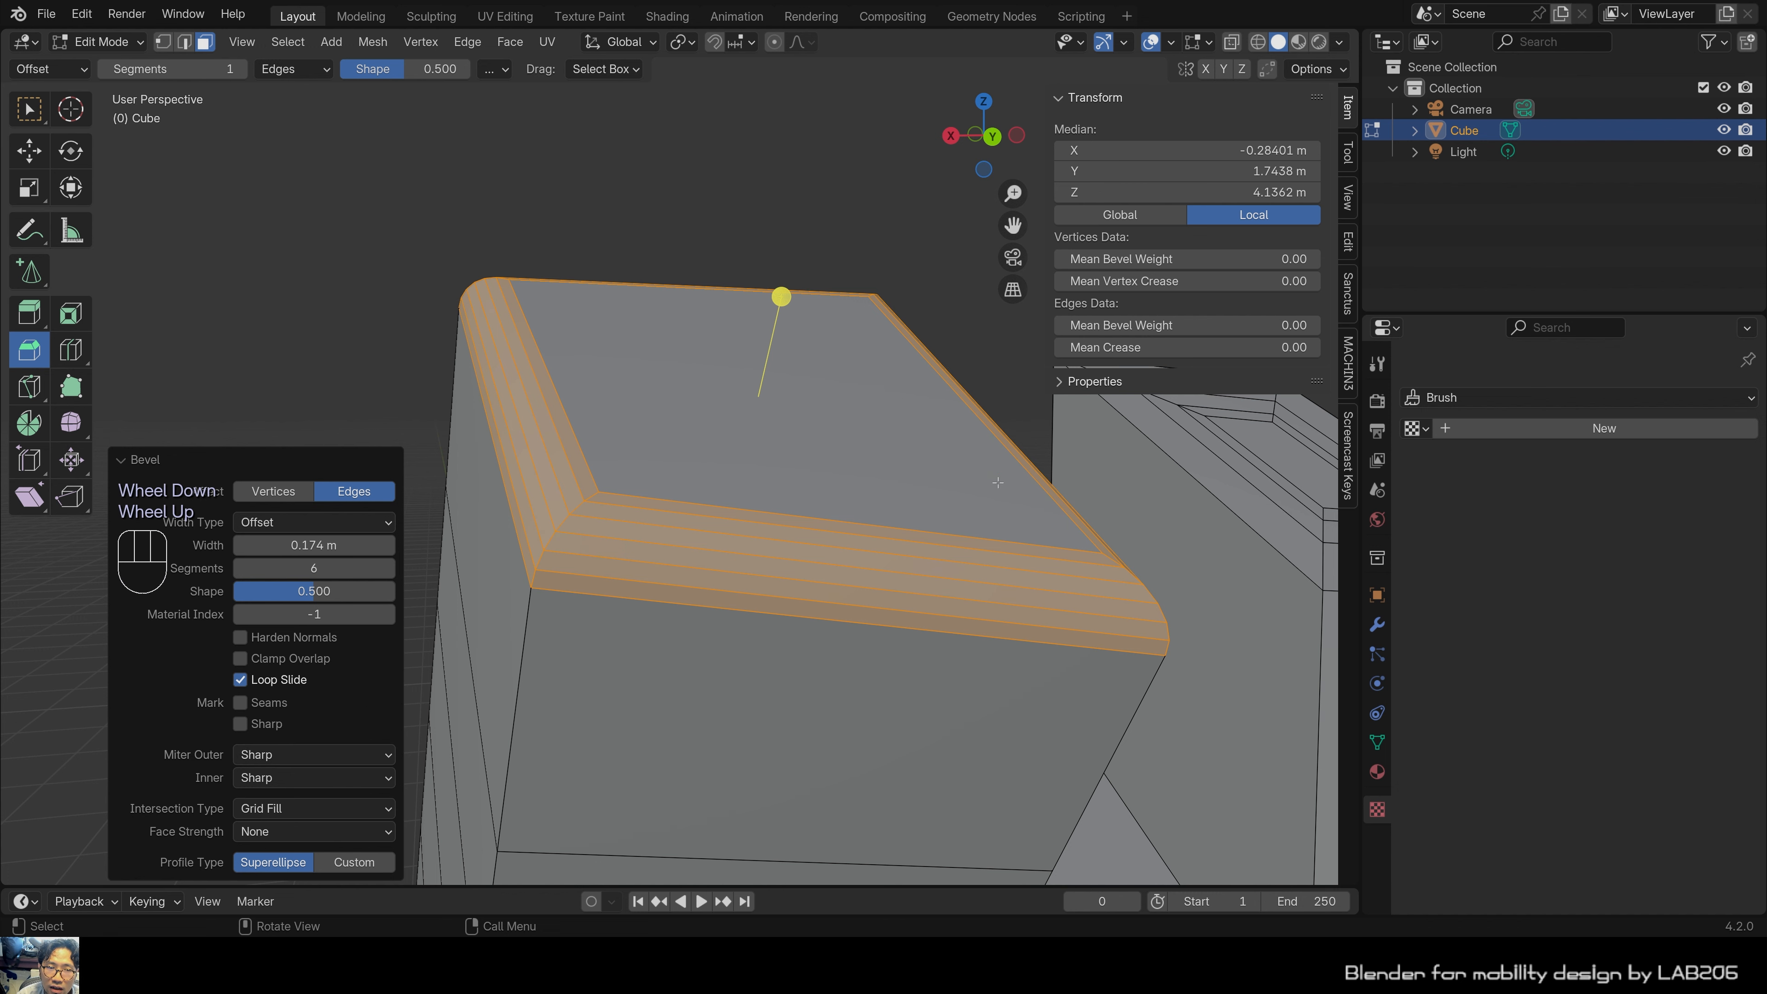
scroll(1002, 479, "down", 2)
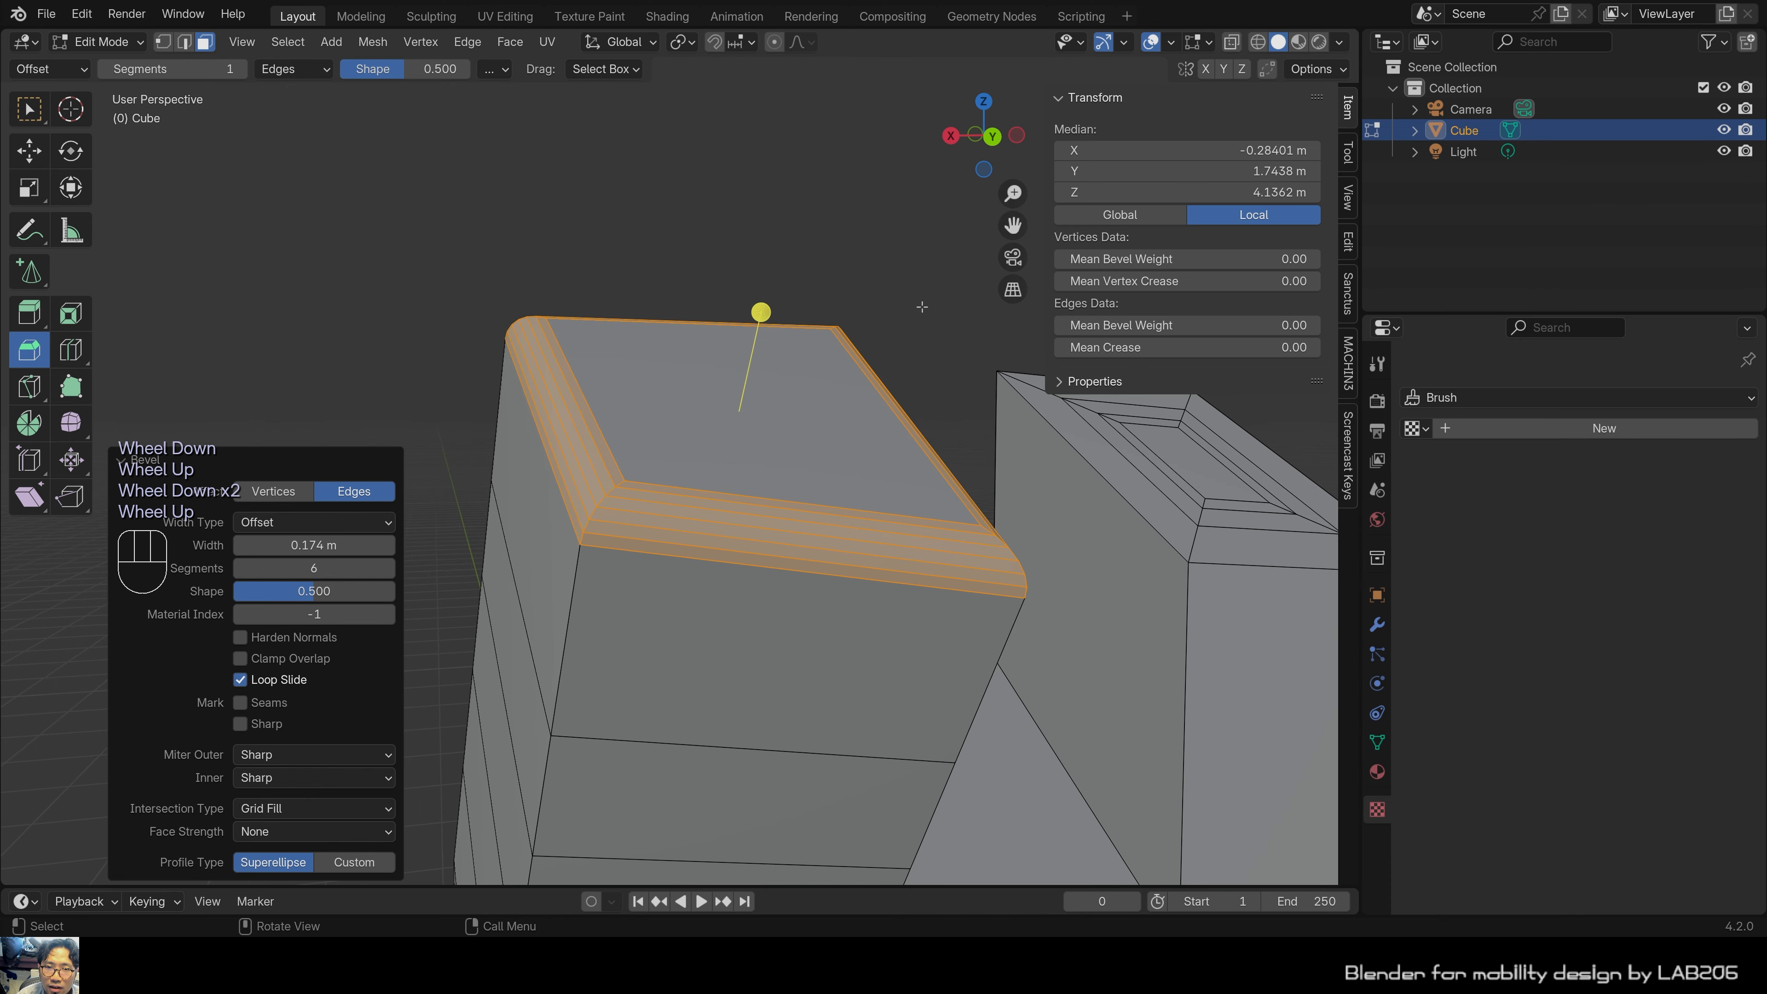
scroll(903, 288, "up", 1)
Undo the bevel on the slanted block's top face.
left_click(903, 288)
middle_click_drag(903, 288, 689, 588)
scroll(897, 417, "up", 1)
scroll(800, 617, "up", 1)
scroll(800, 616, "down", 2)
key("ctrl+z")
key("ctrl+z")
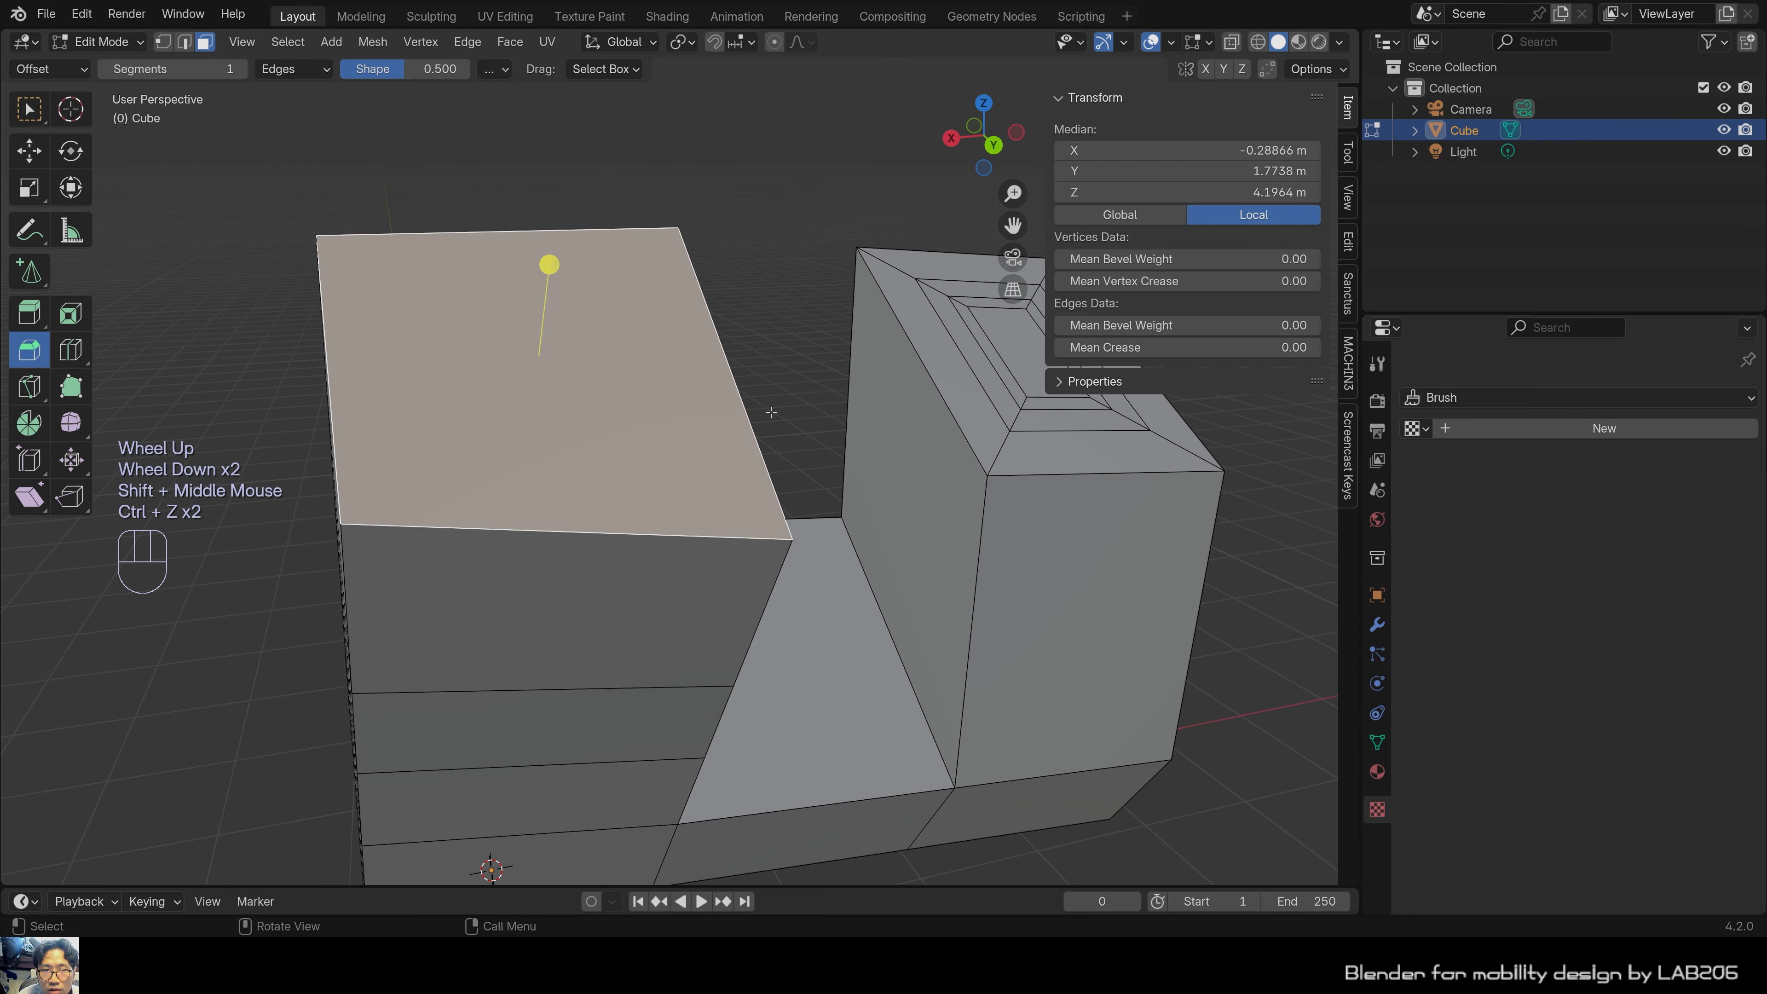
Switch to the Select Box tool and deselect the slanted block's top face.
scroll(688, 588, "up", 1)
middle_click_drag(715, 436, 840, 474, "shift")
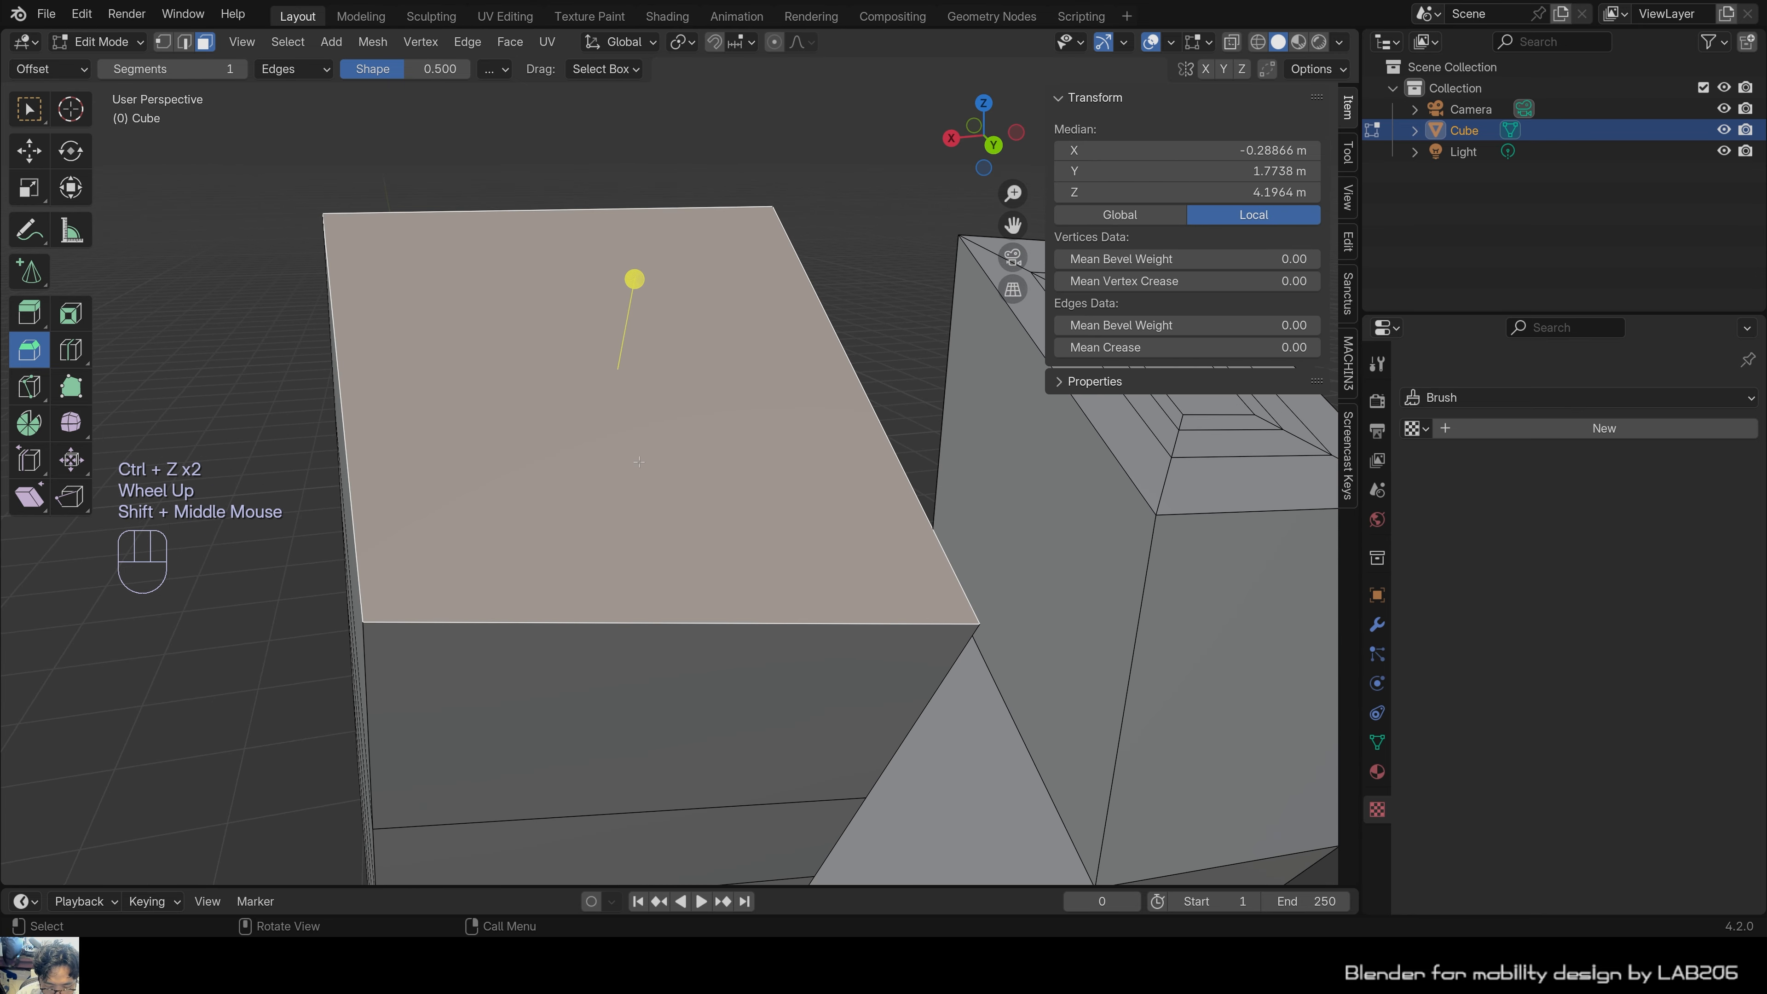
middle_click_drag(206, 357, 318, 342)
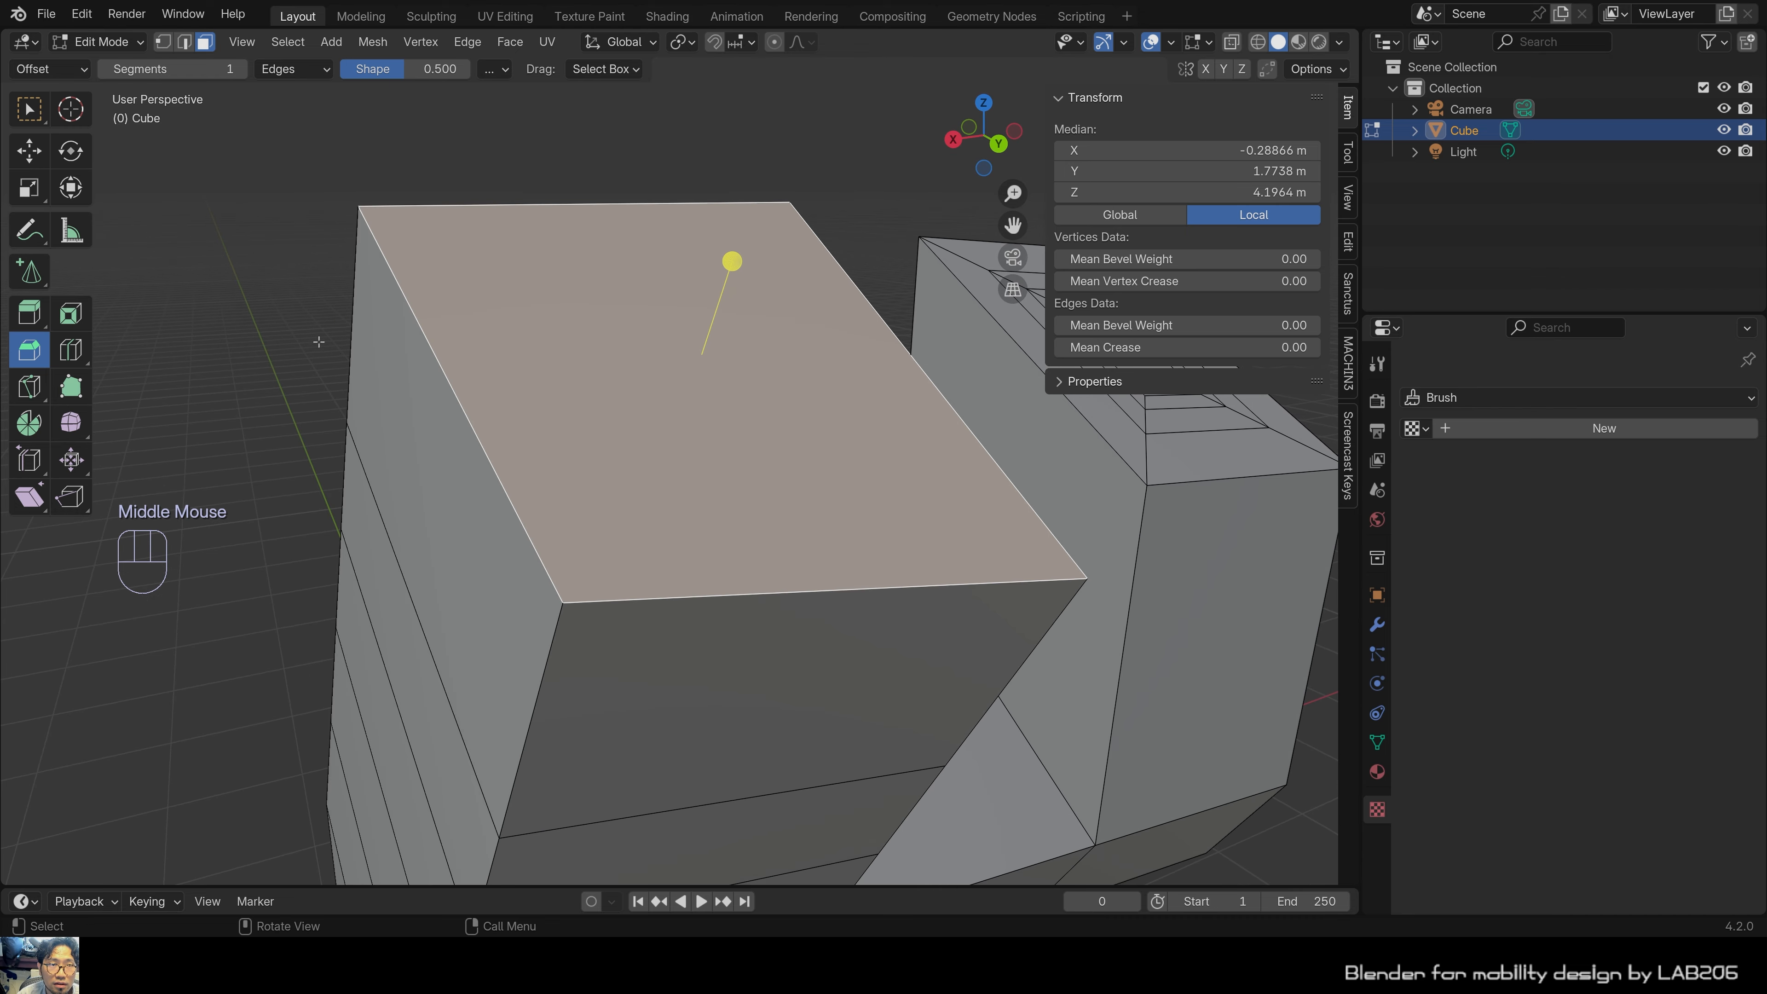
left_click(31, 124)
left_click(403, 355)
left_click(464, 252)
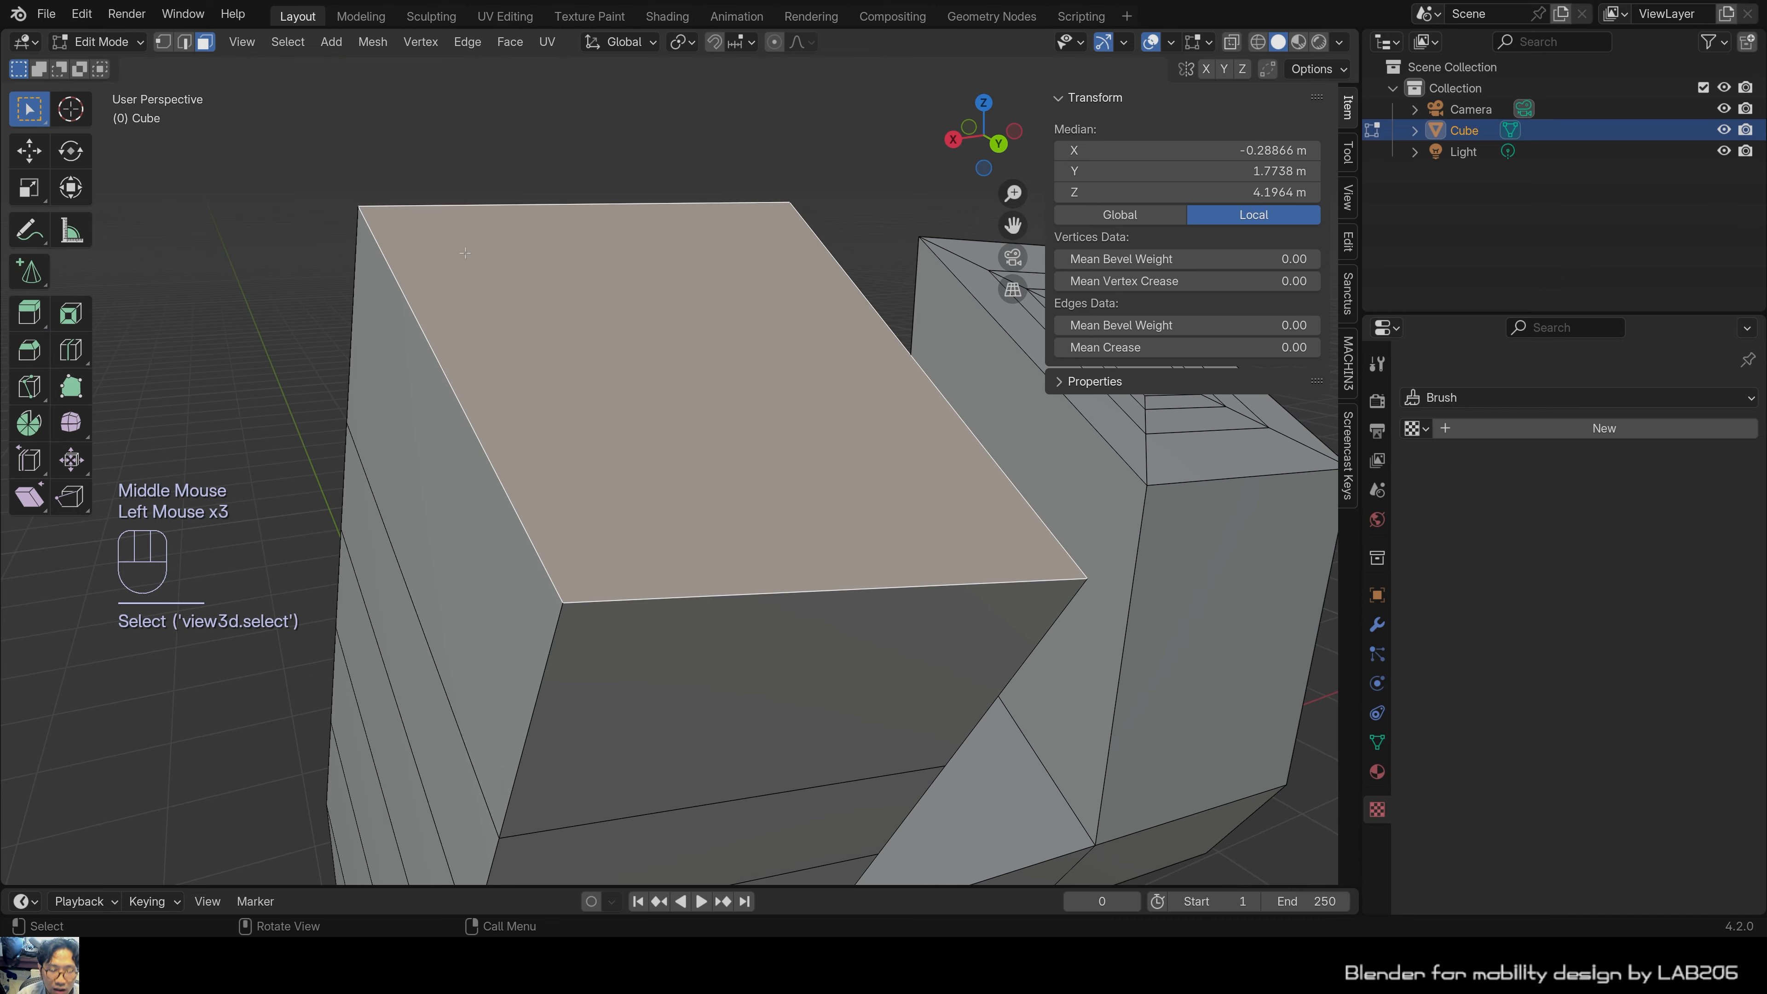
left_click(729, 160)
middle_click_drag(701, 399, 697, 392, "shift")
left_click(651, 164)
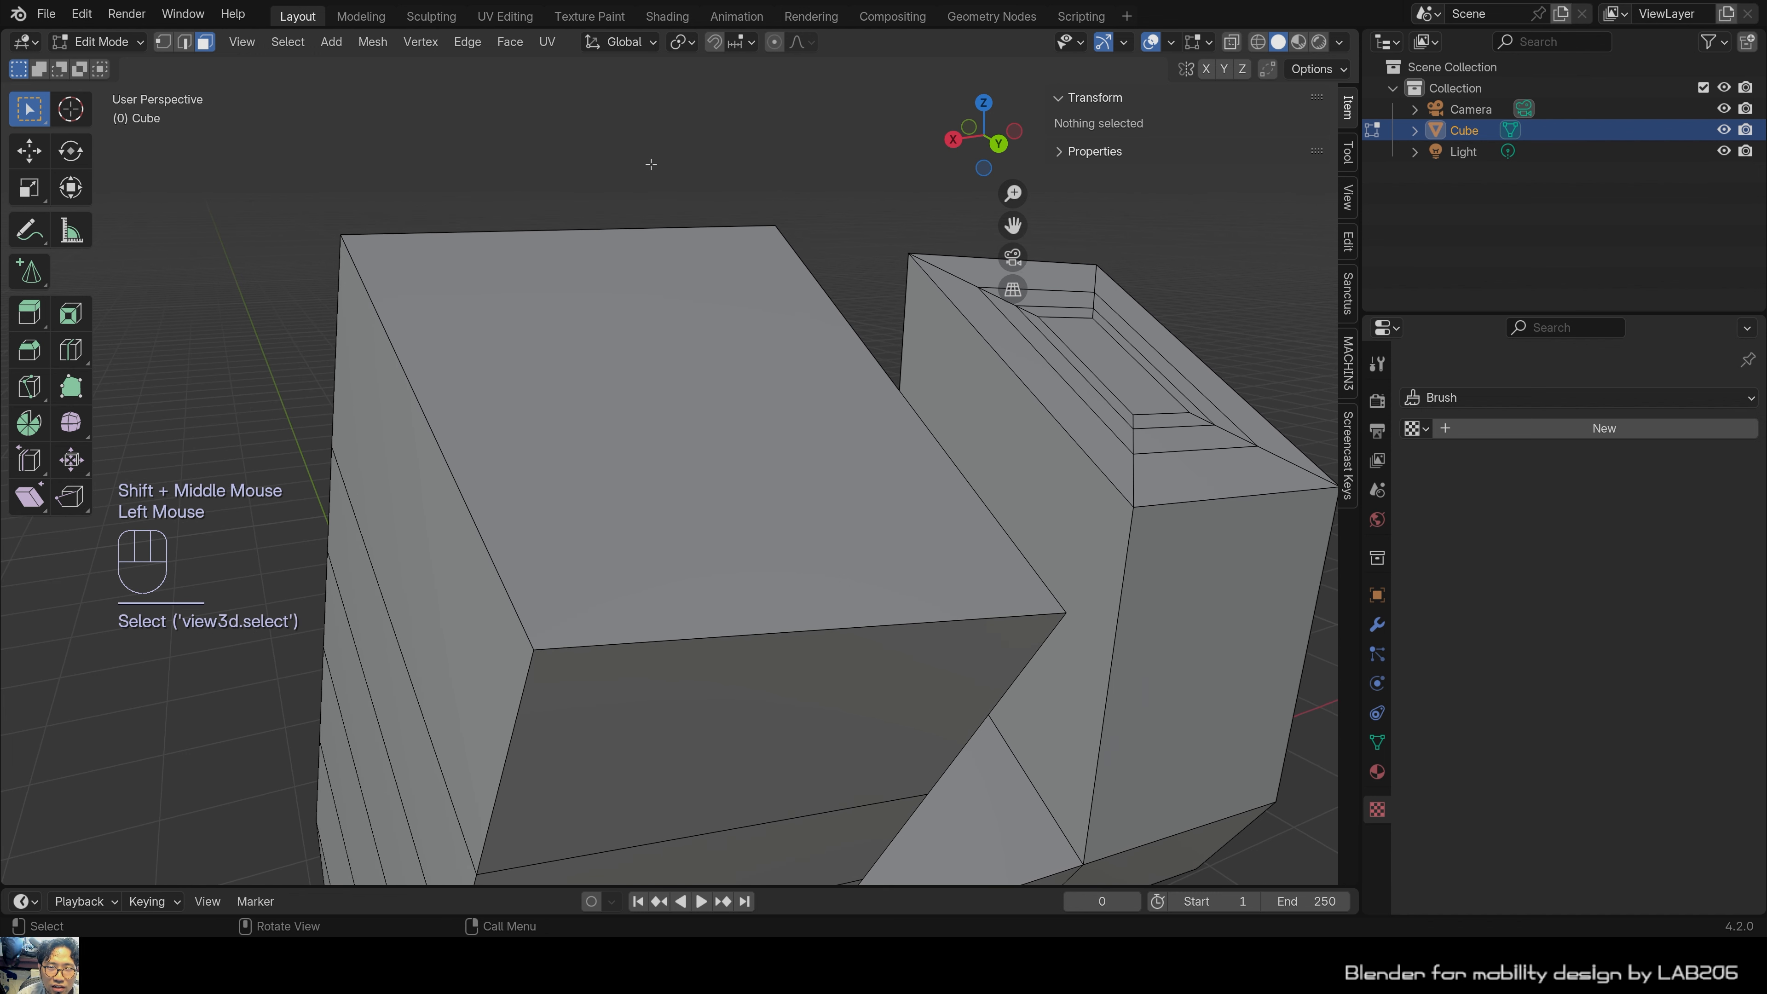
Select the slanted block's top face and bevel its edges by about 0.397 m, trying segment counts up to 28.
left_click(653, 415)
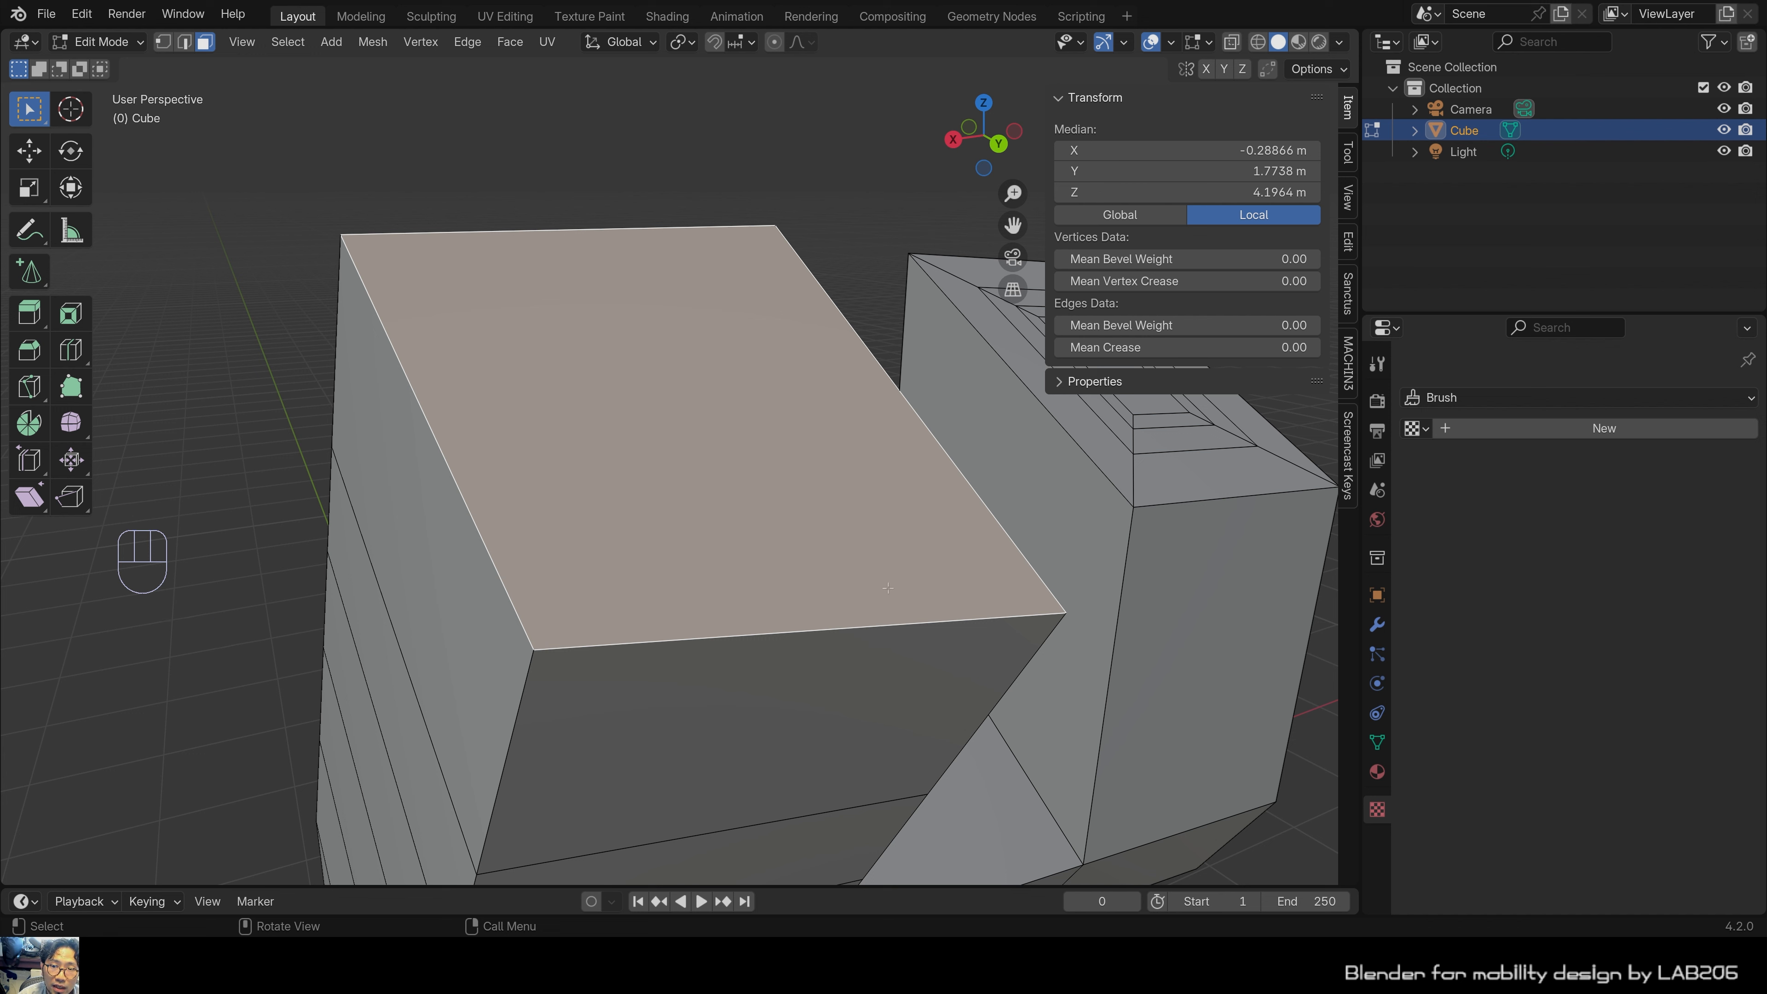
key("ctrl")
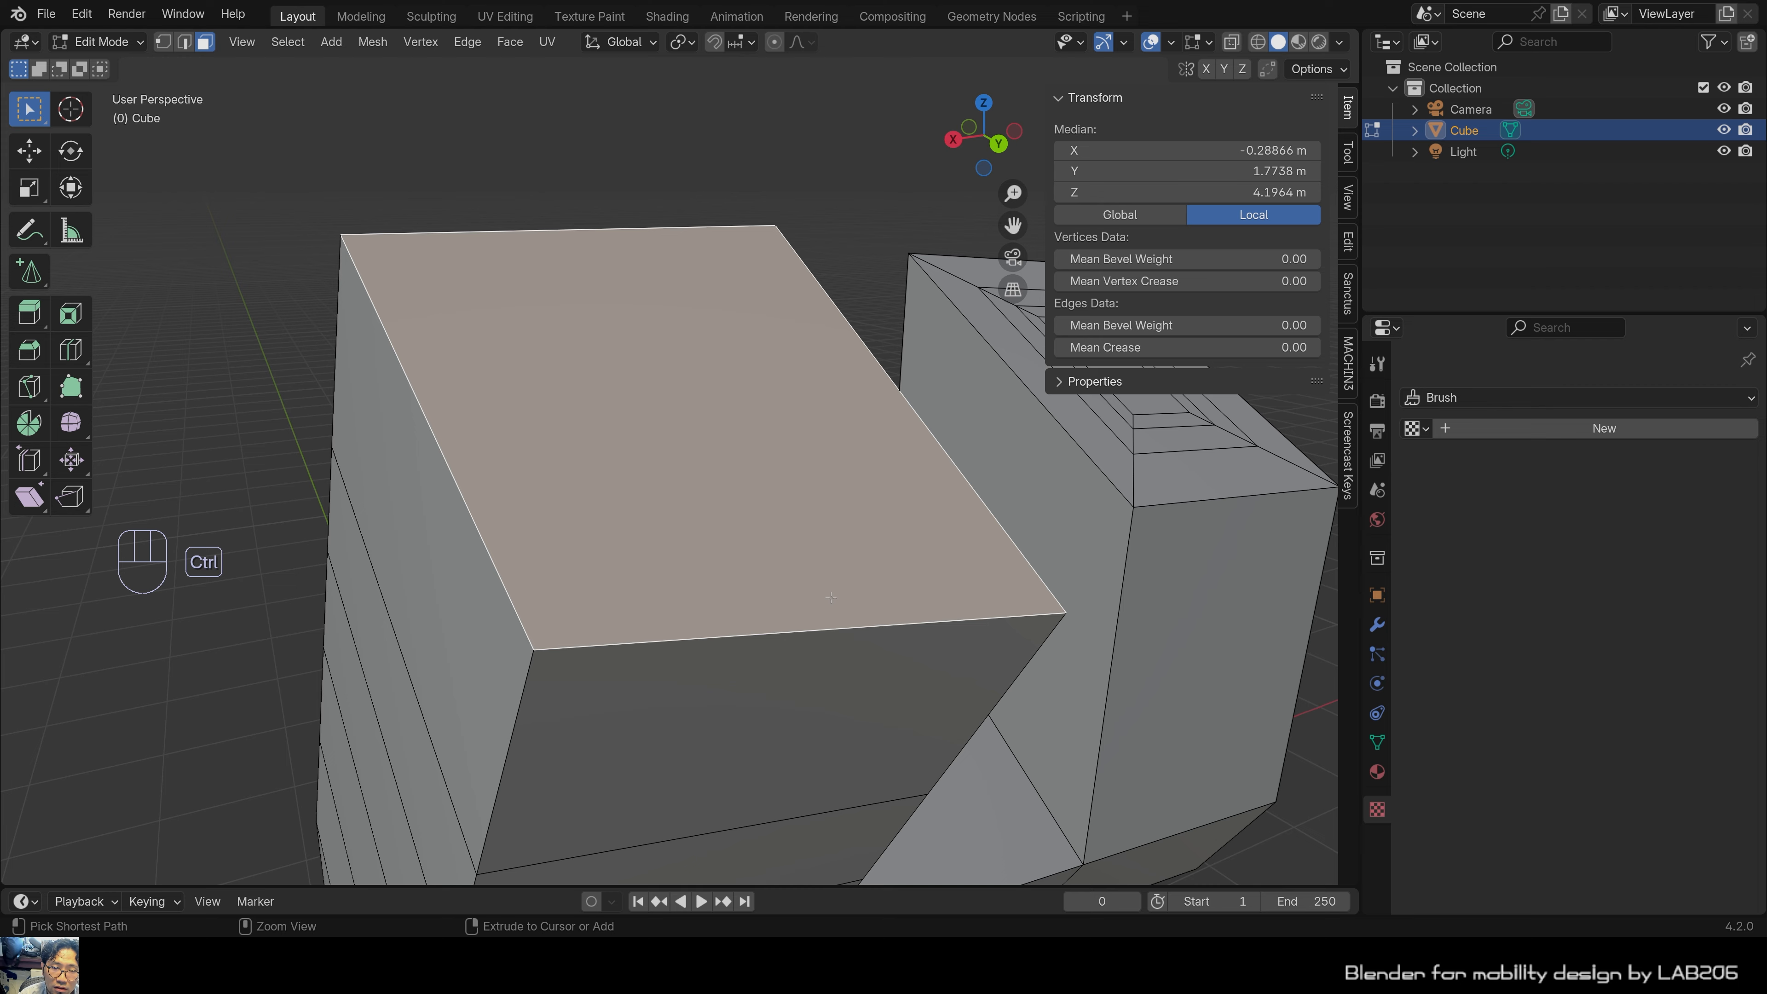
key("ctrl+b")
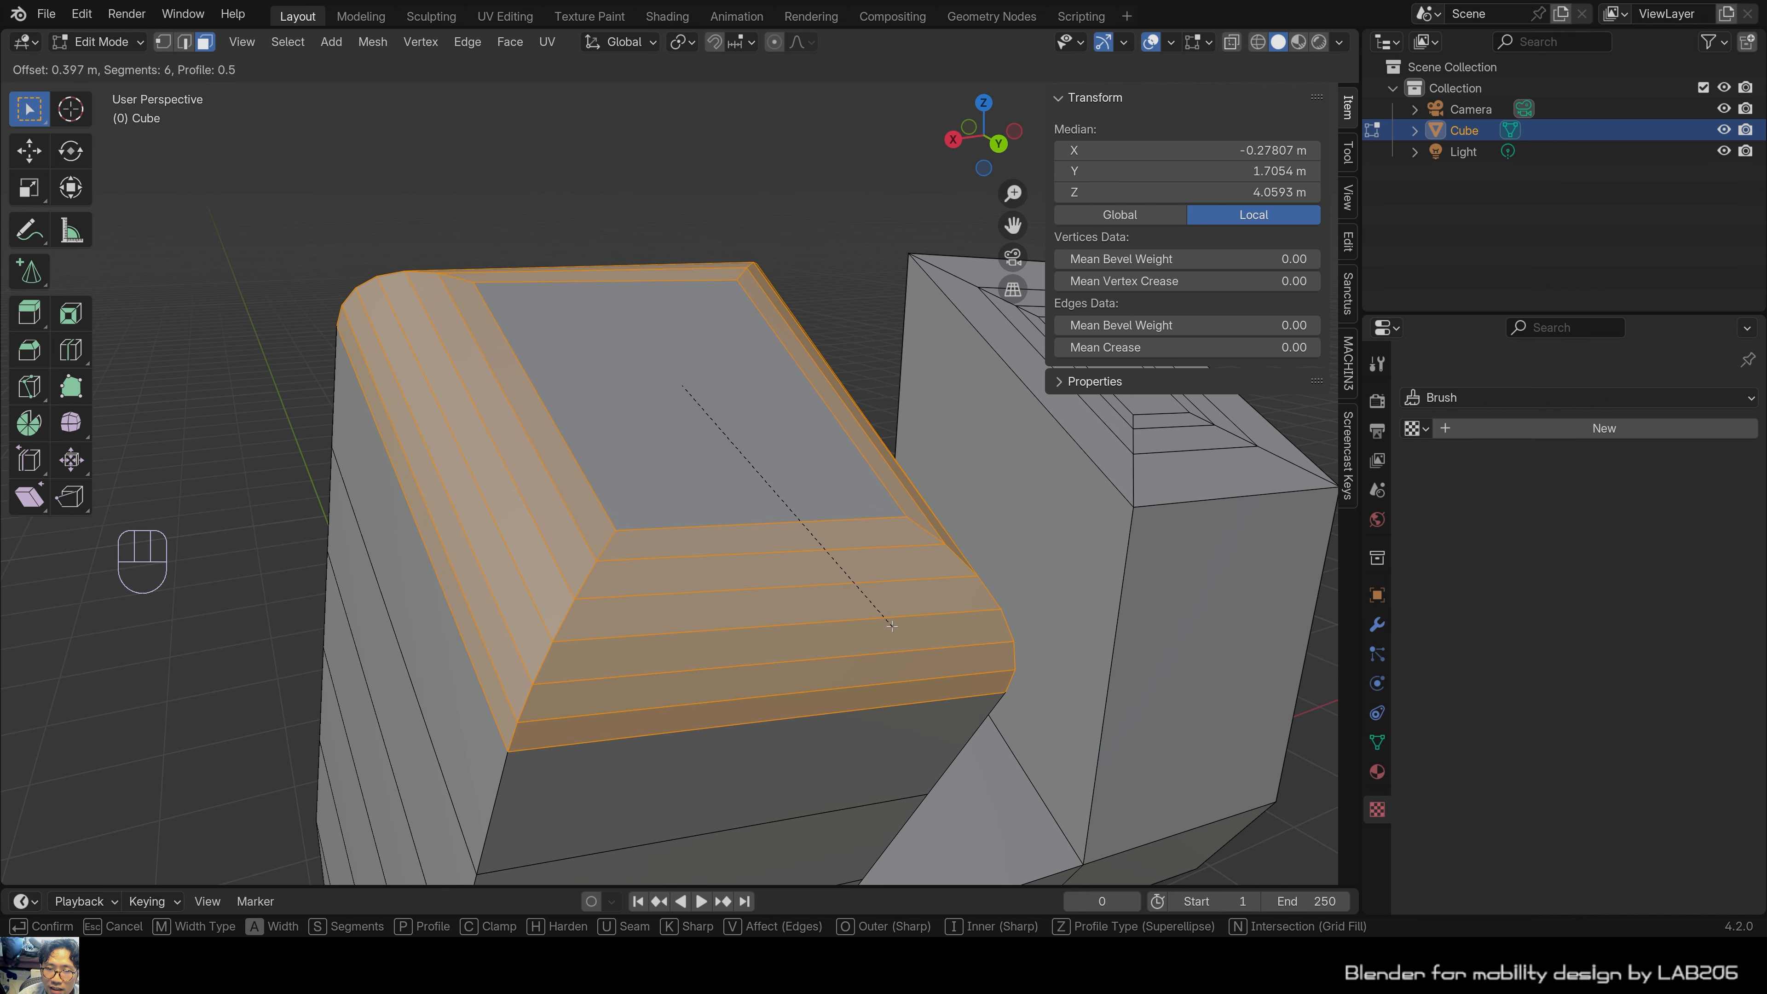
scroll(891, 625, "down", 4)
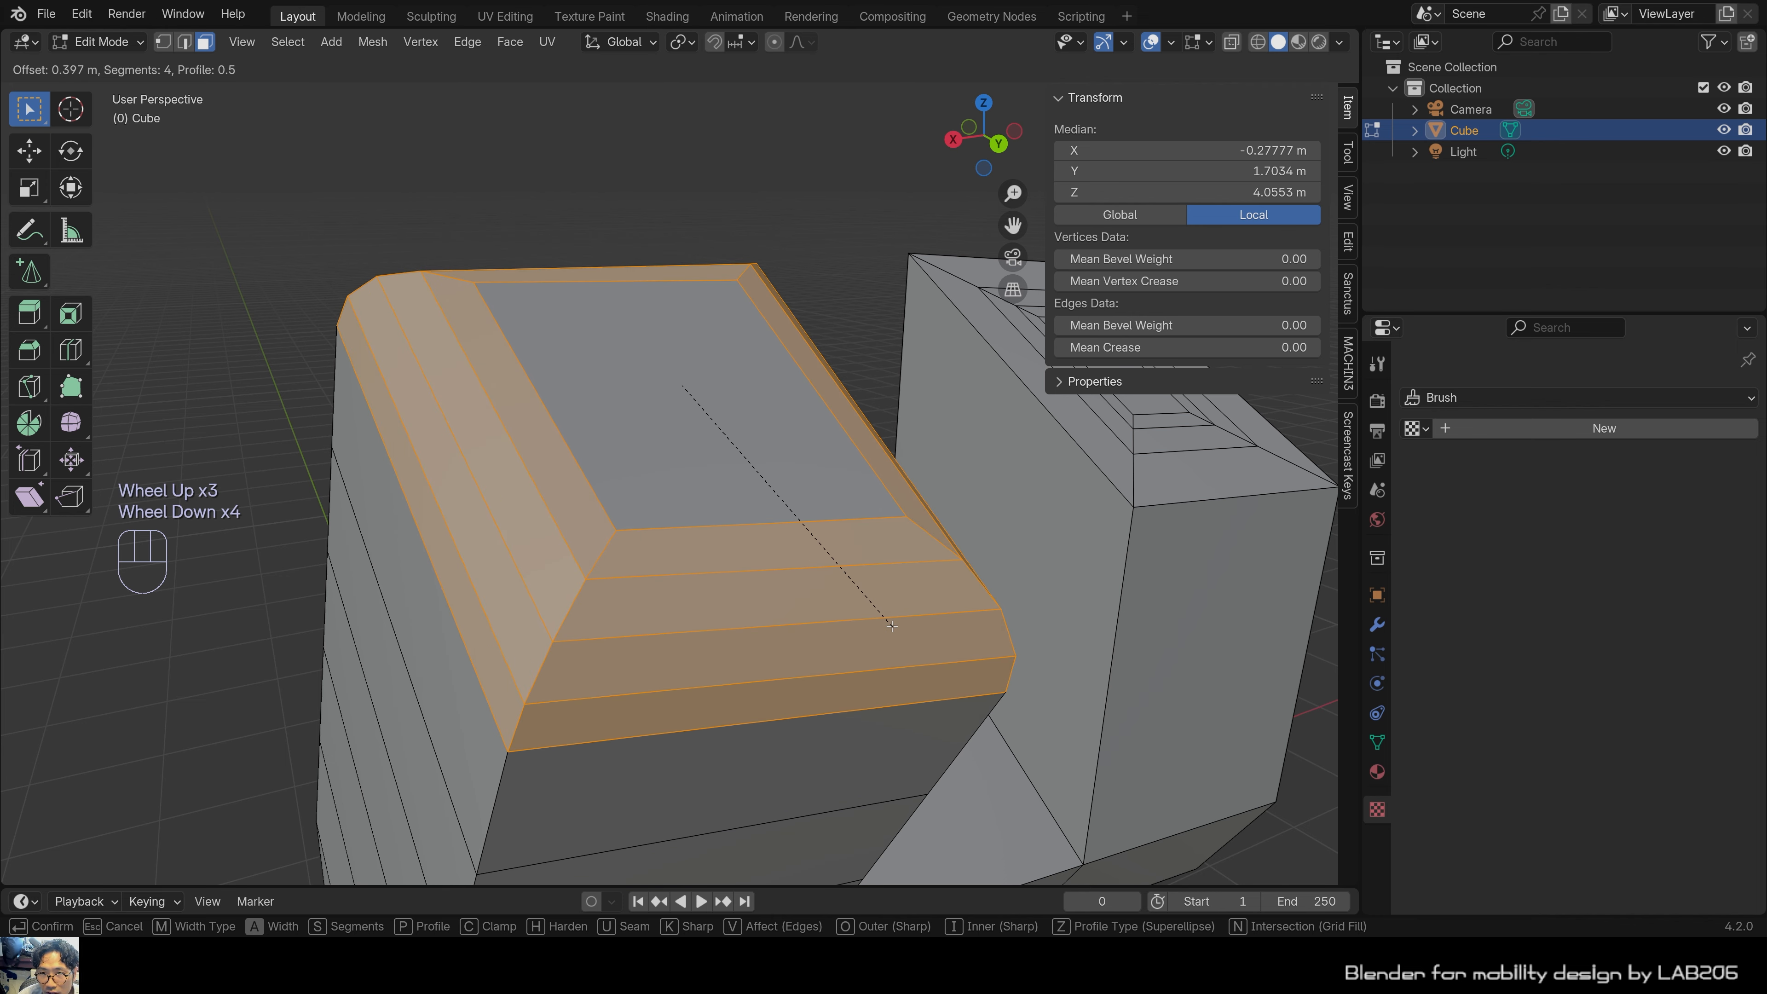
scroll(892, 625, "down", 5)
scroll(891, 625, "up", 4)
scroll(891, 625, "up", 1)
scroll(891, 624, "down", 2)
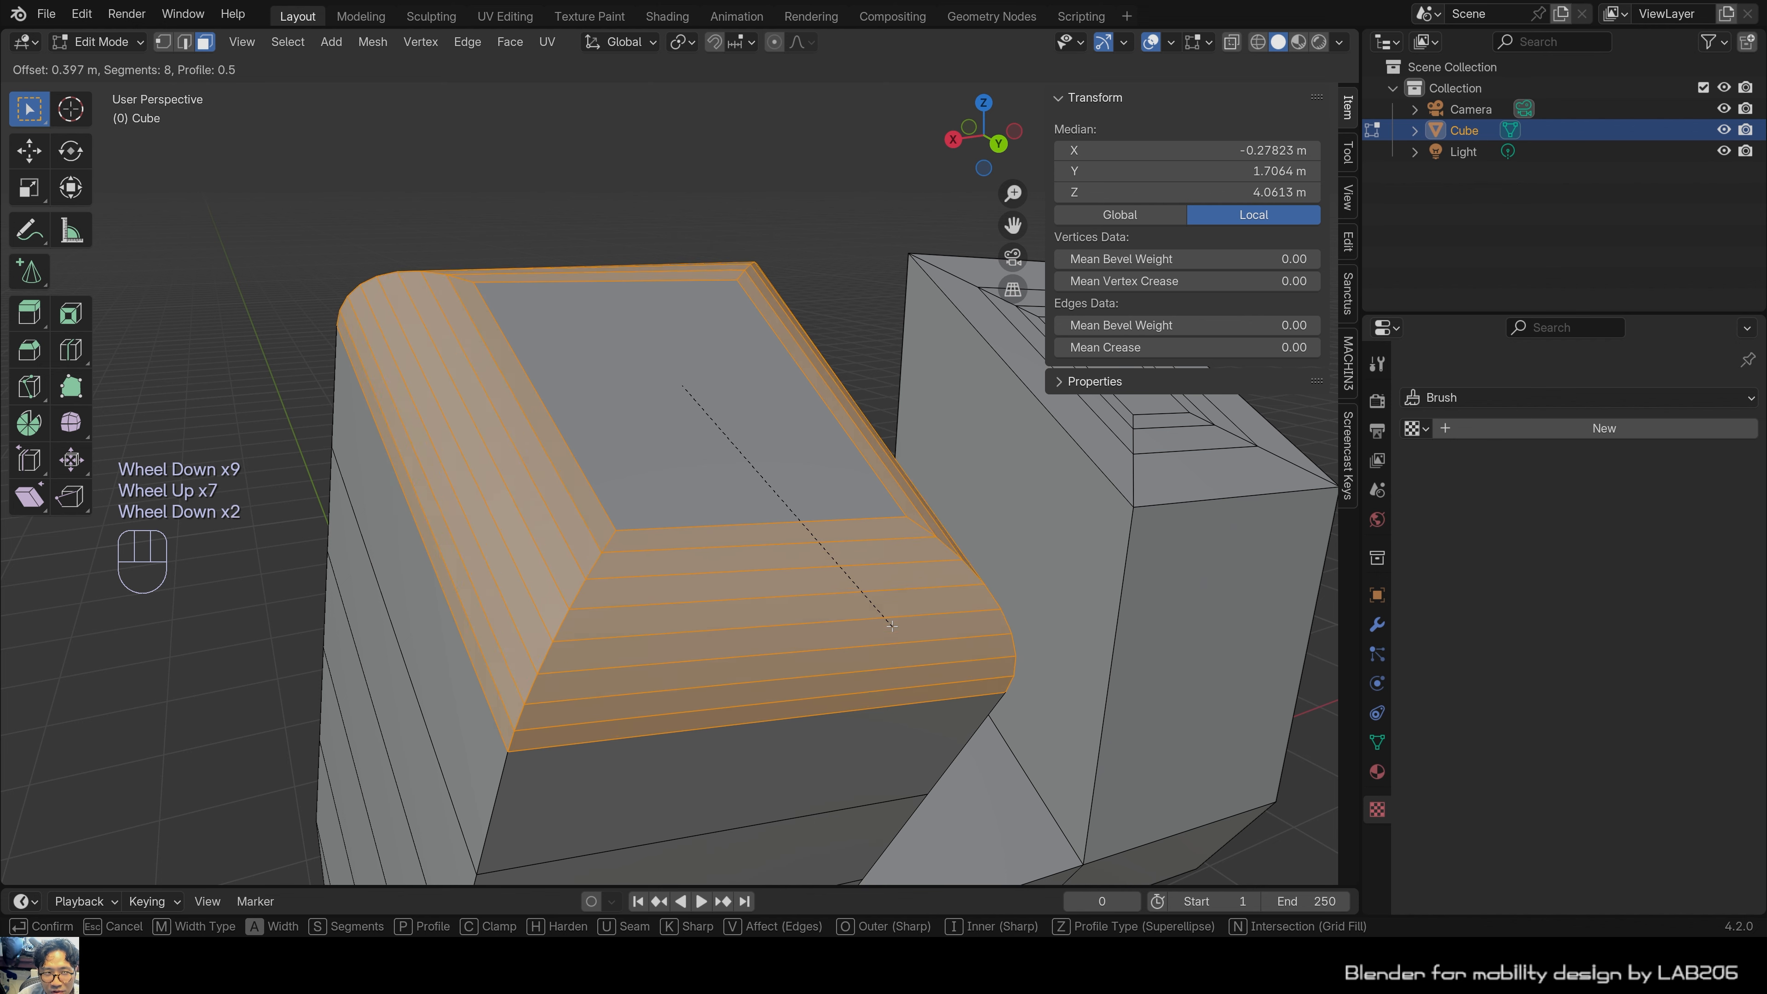
scroll(891, 625, "down", 4)
scroll(891, 624, "up", 5)
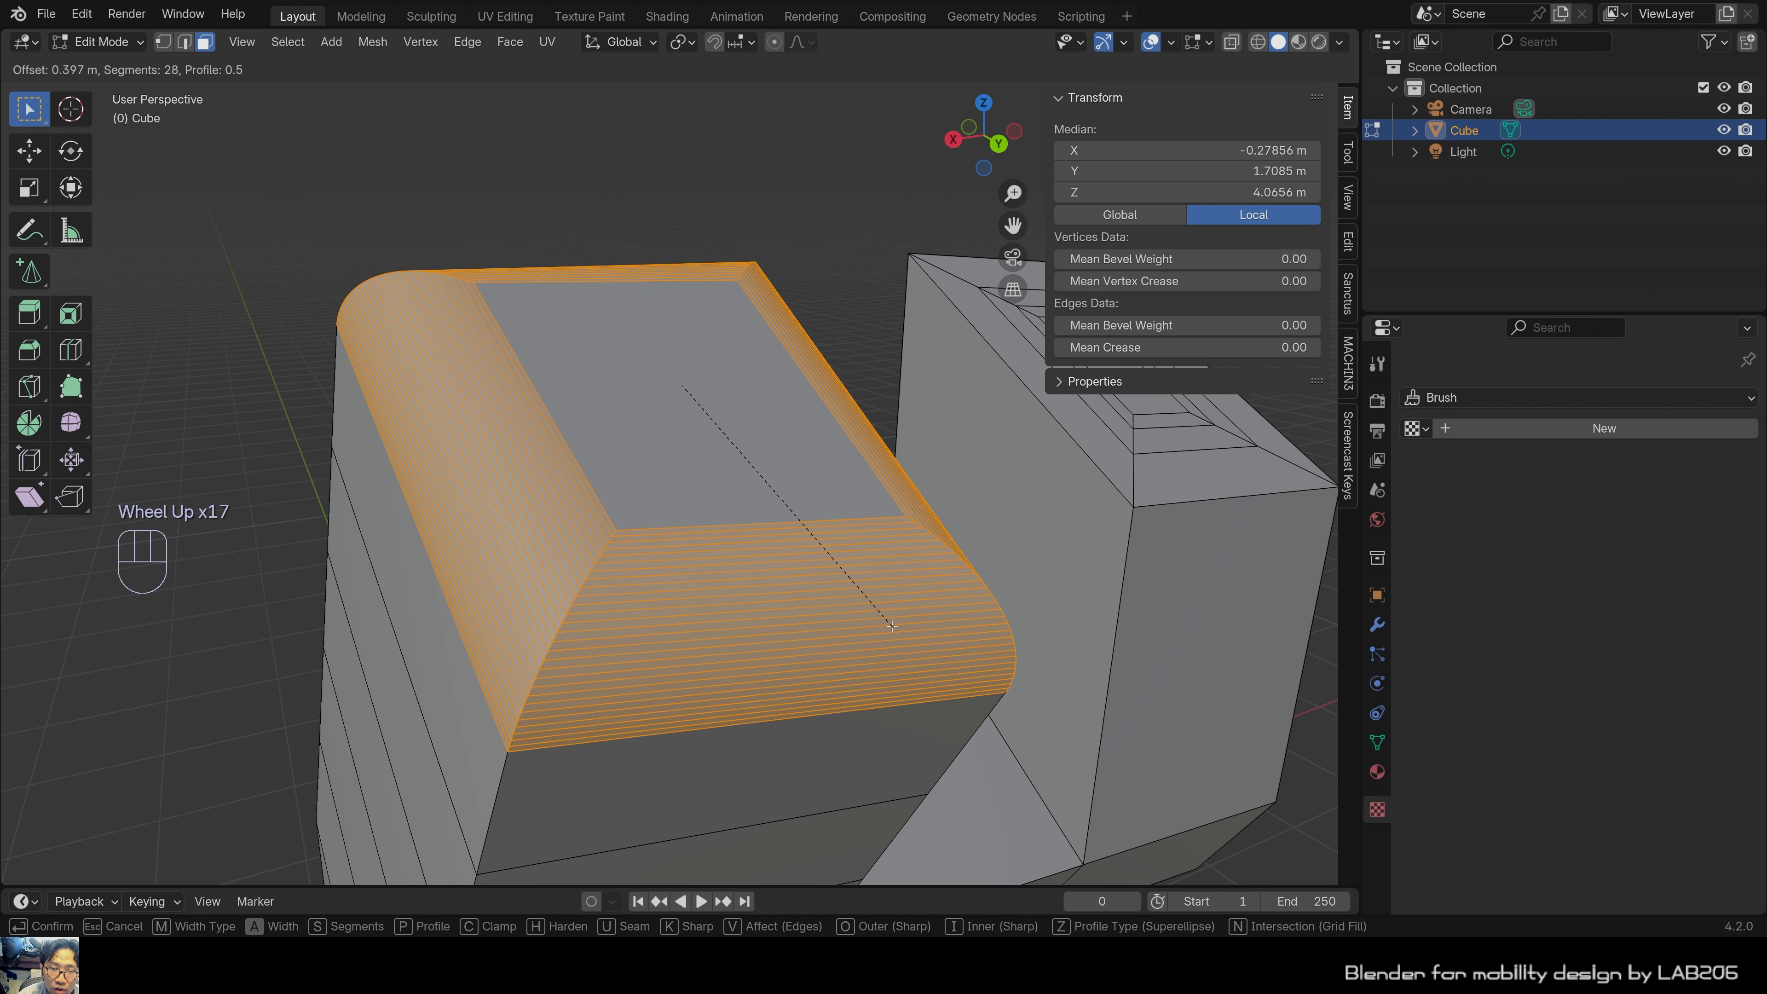
Reduce the top face's bevel to one segment with a width of about 0.2 m and deselect the geometry.
scroll(891, 628, "down", 11)
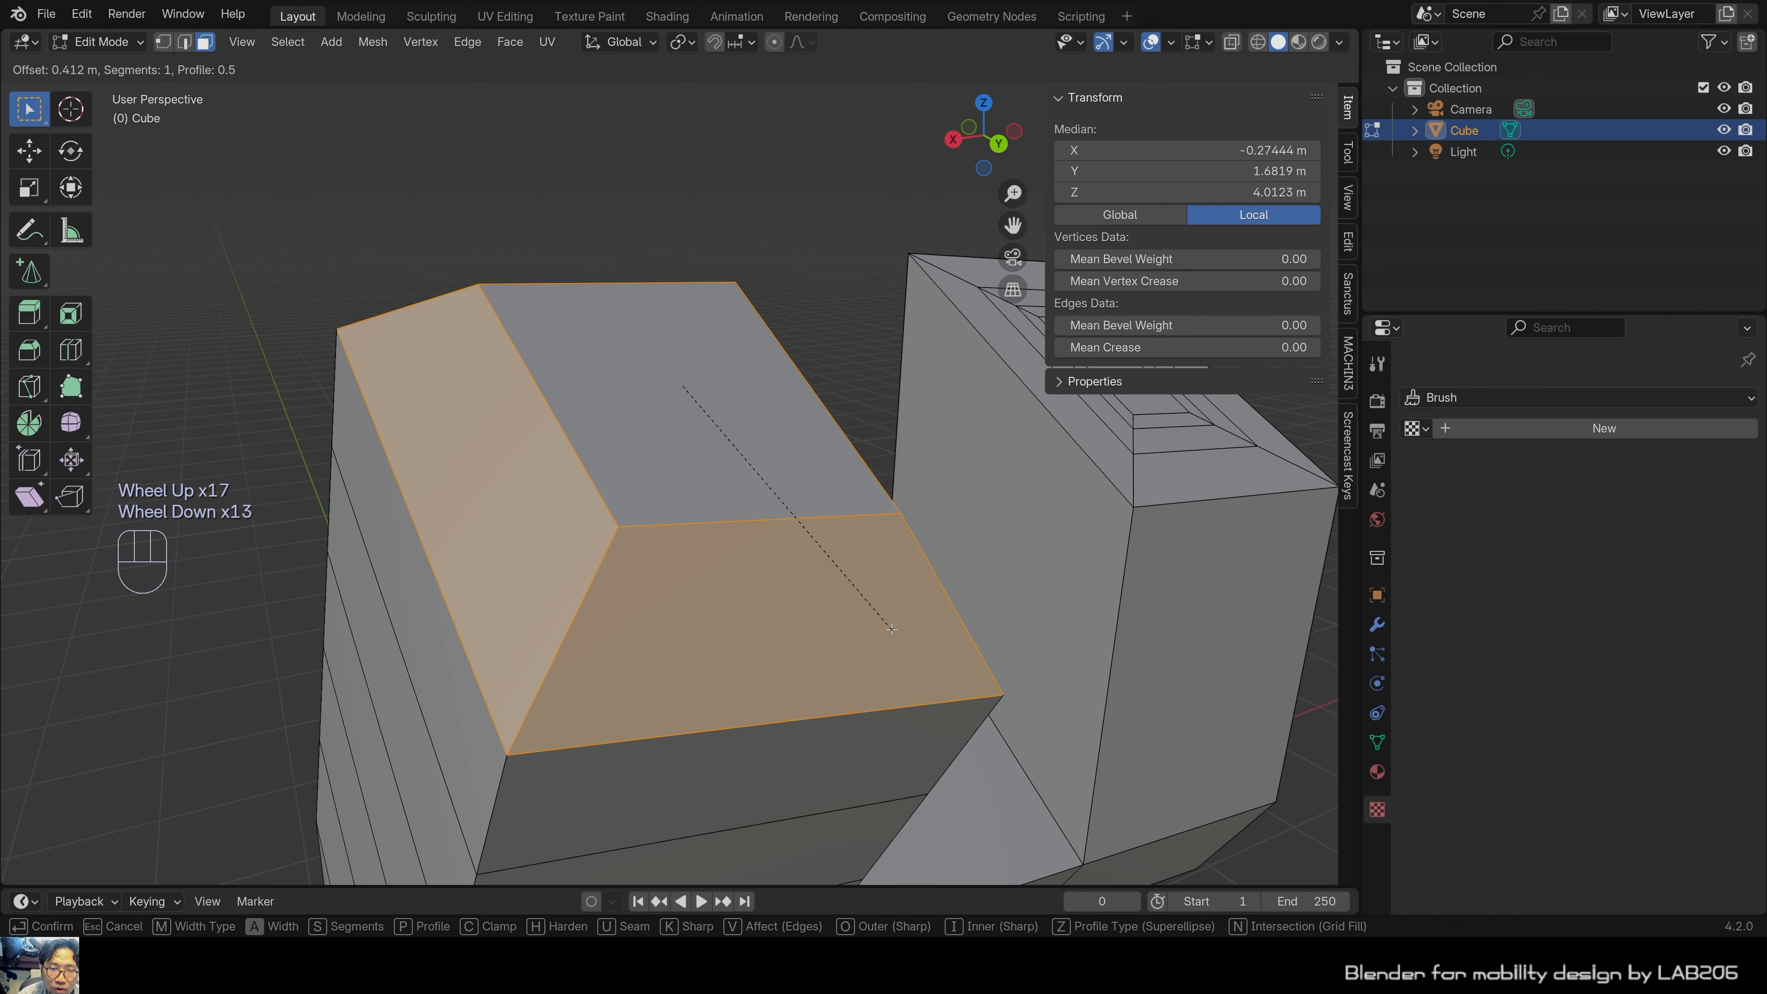
scroll(891, 629, "down", 1)
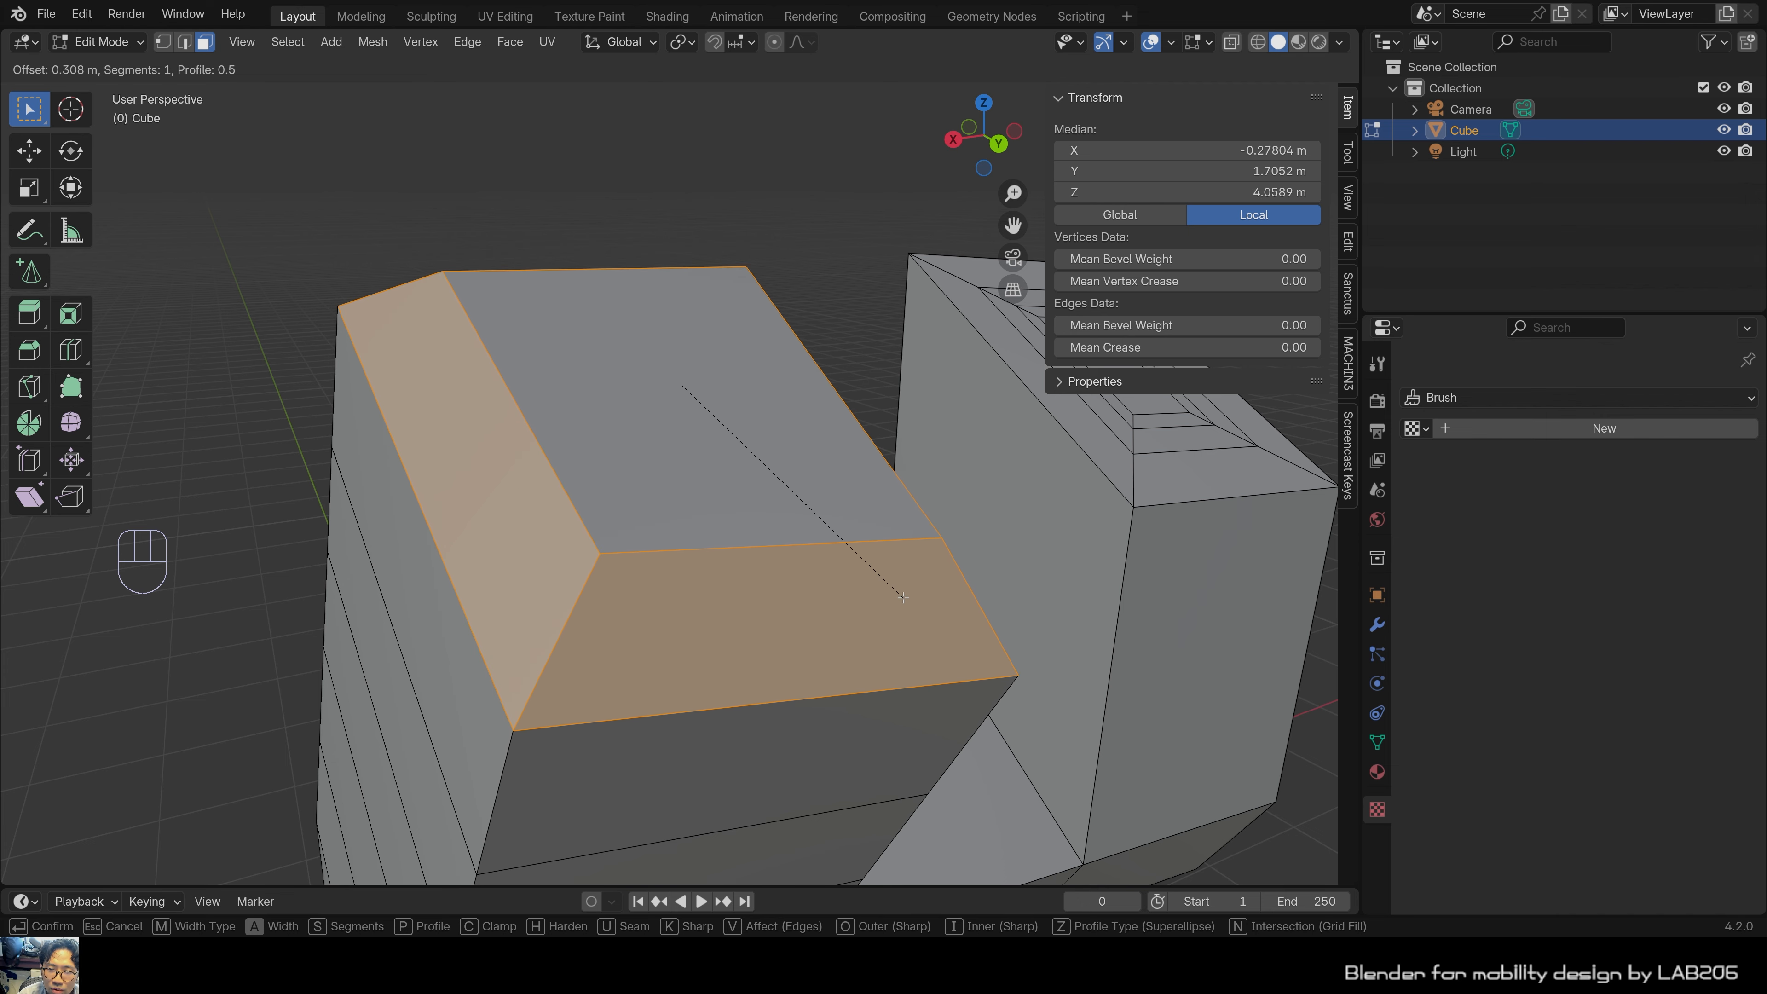
scroll(902, 590, "up", 2)
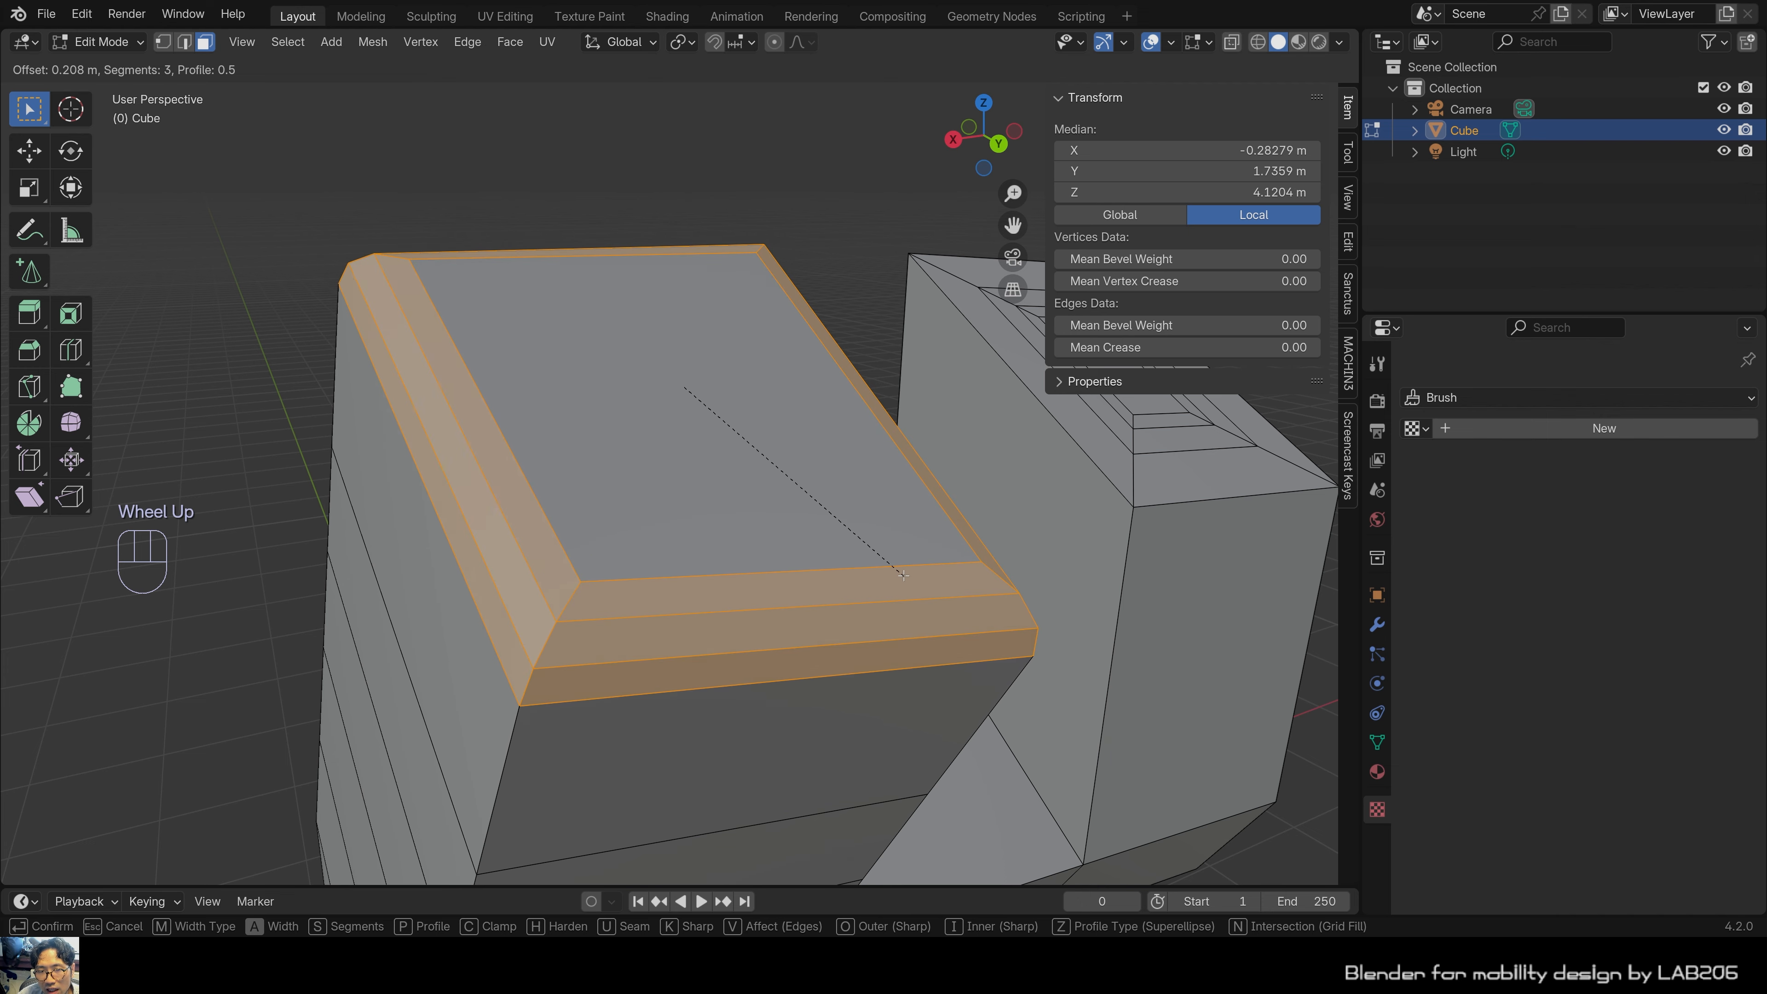
scroll(902, 575, "down", 6)
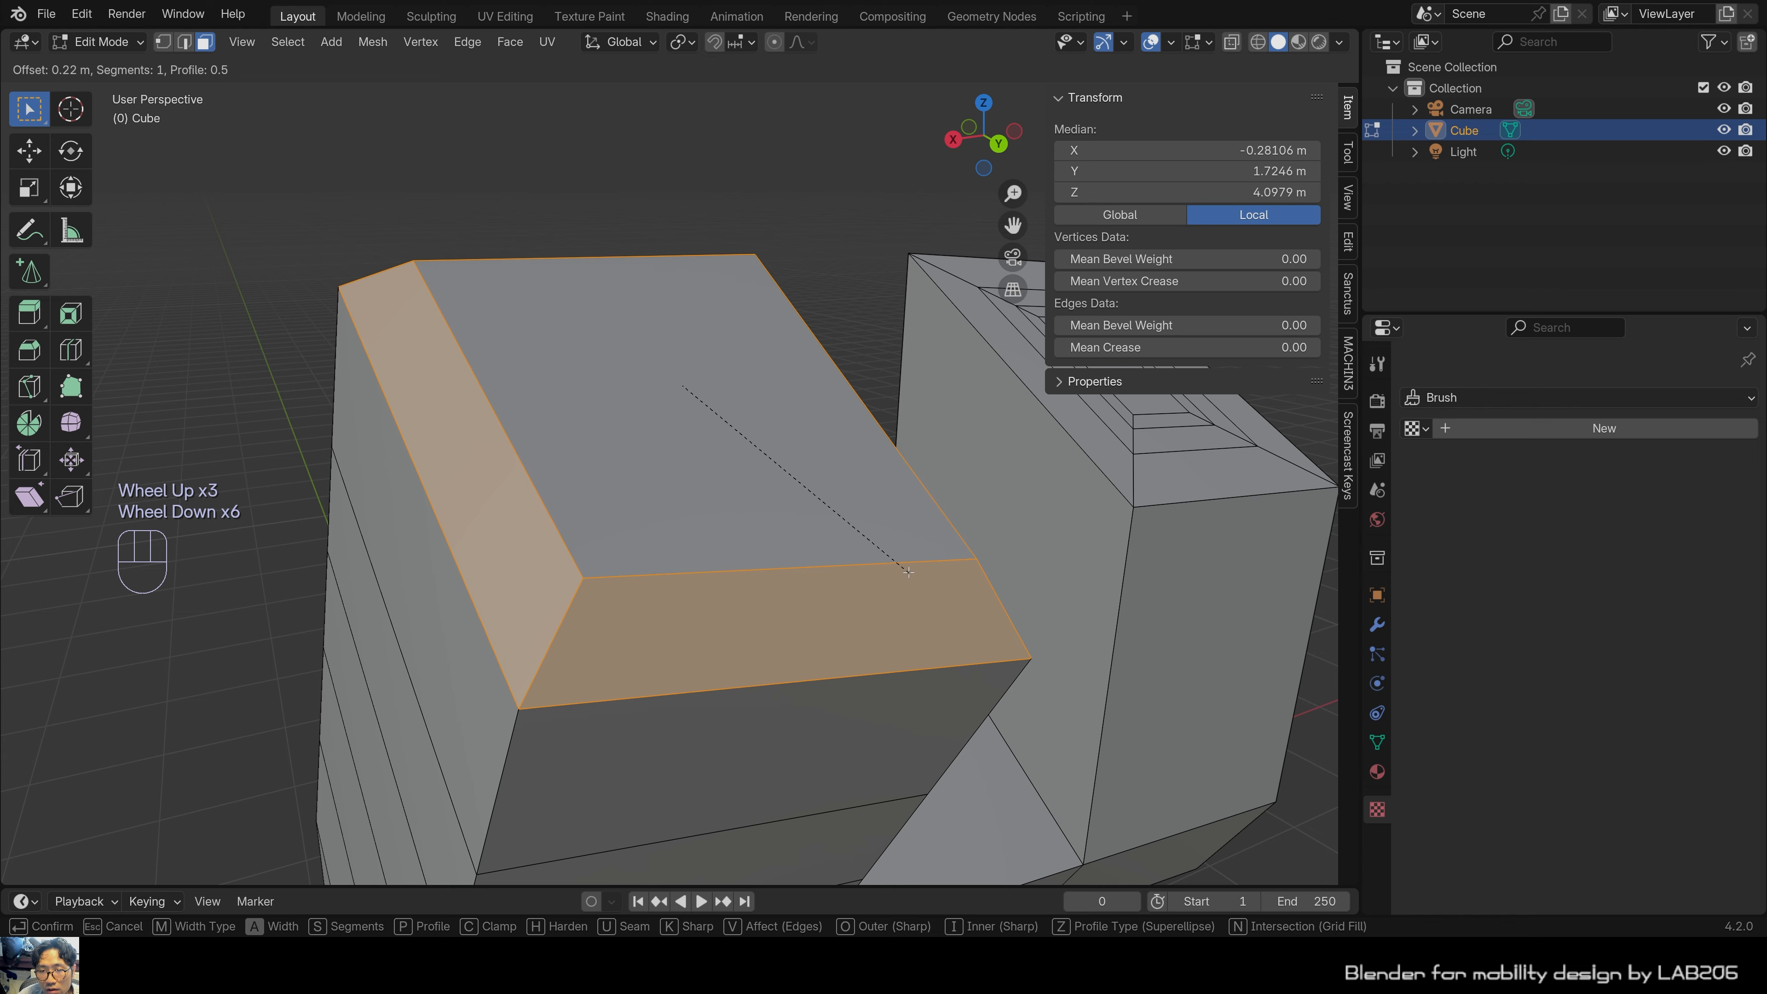
left_click(908, 559)
left_click(884, 268)
scroll(883, 269, "down", 1)
scroll(883, 268, "up", 2)
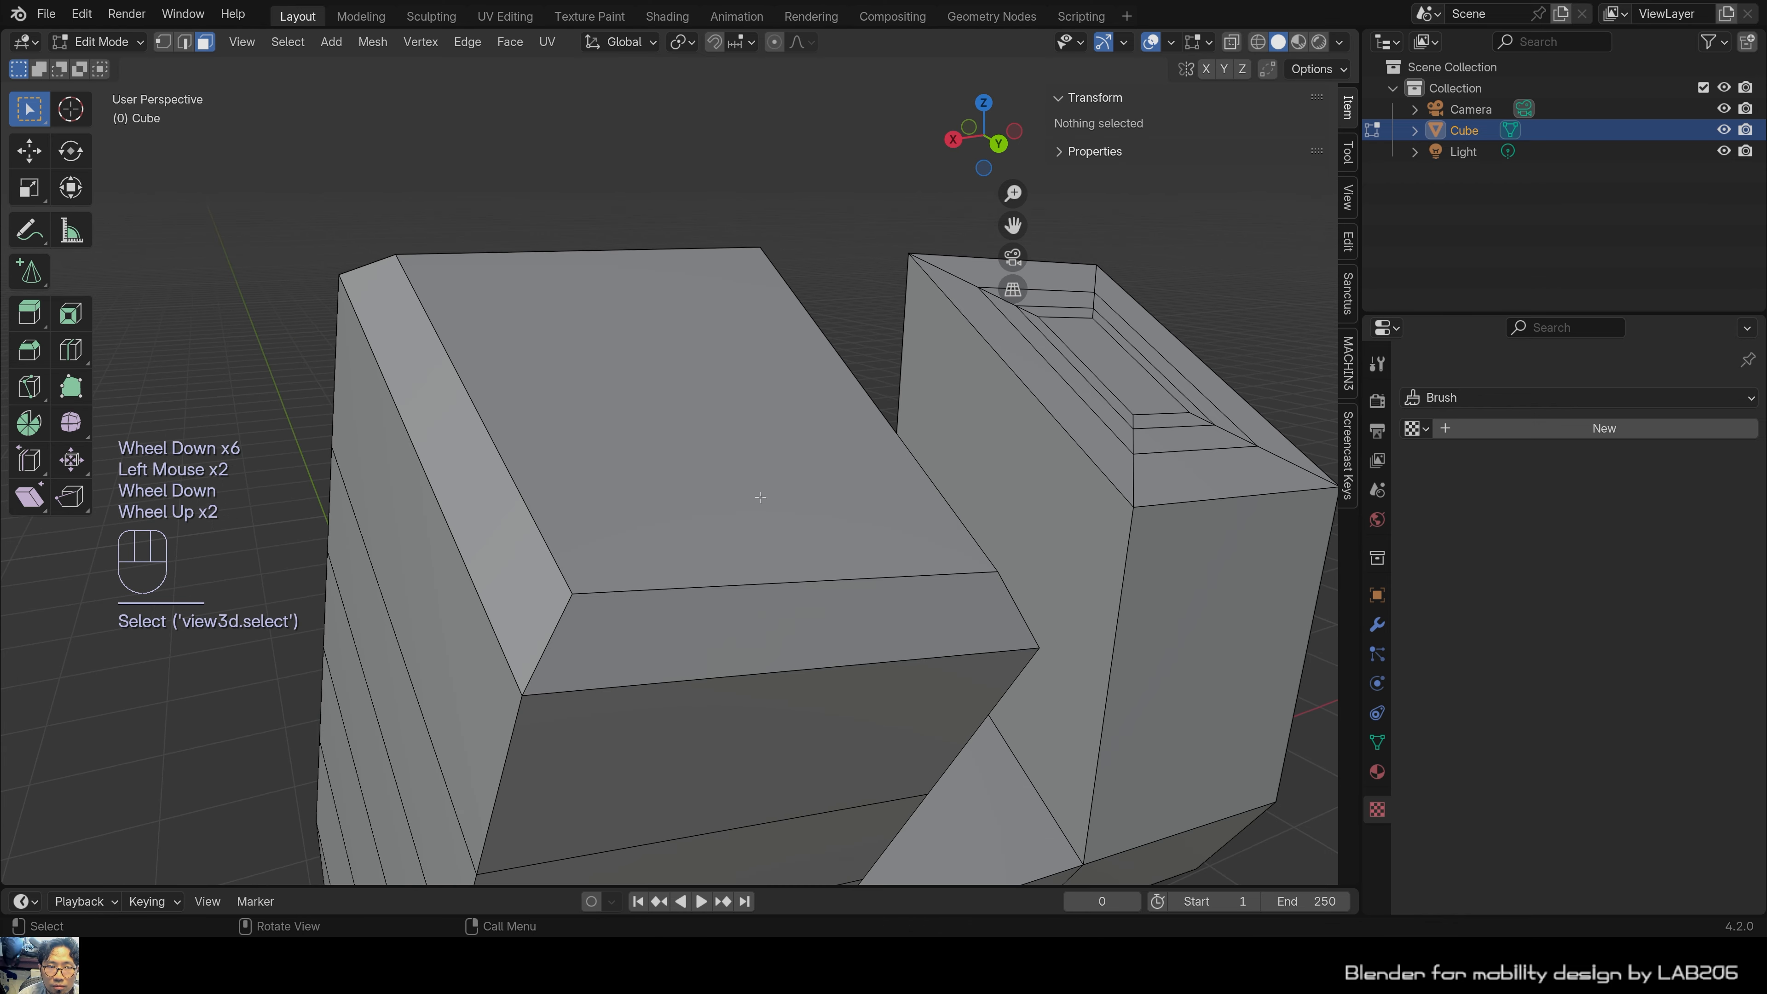
Undo the single-segment bevel around the slanted block's top face.
middle_click_drag(883, 268, 766, 542)
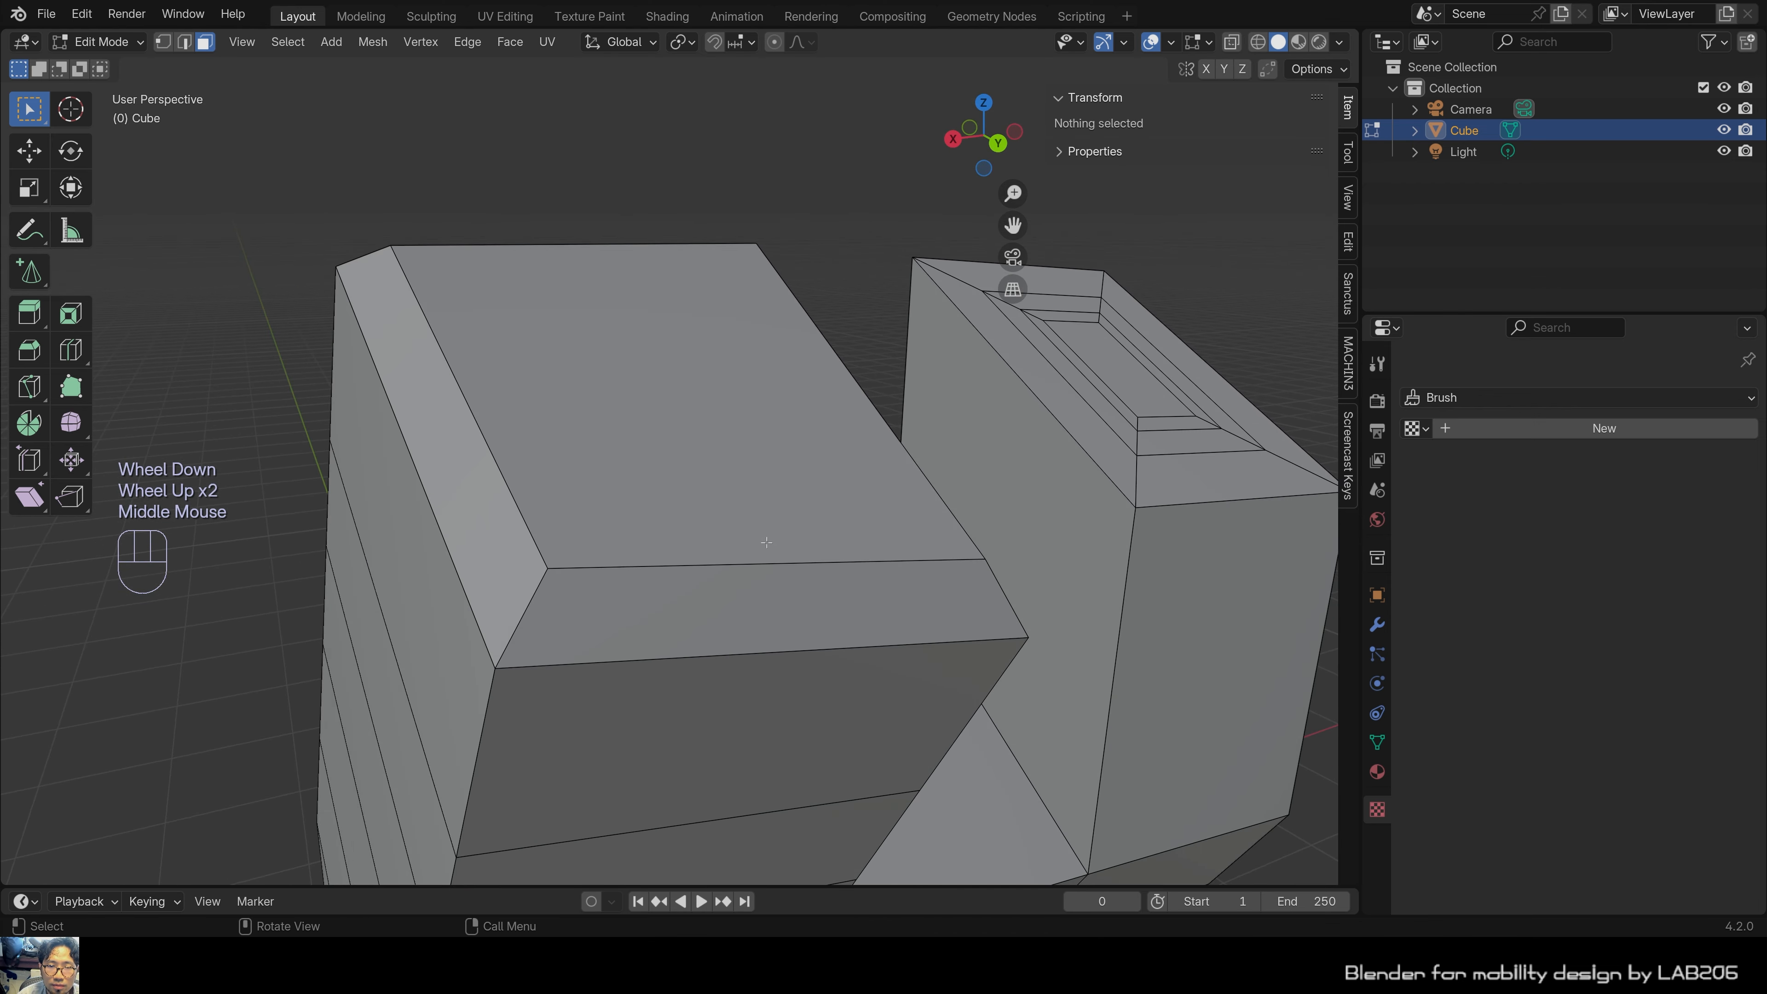
key("ctrl+z")
key("ctrl+z")
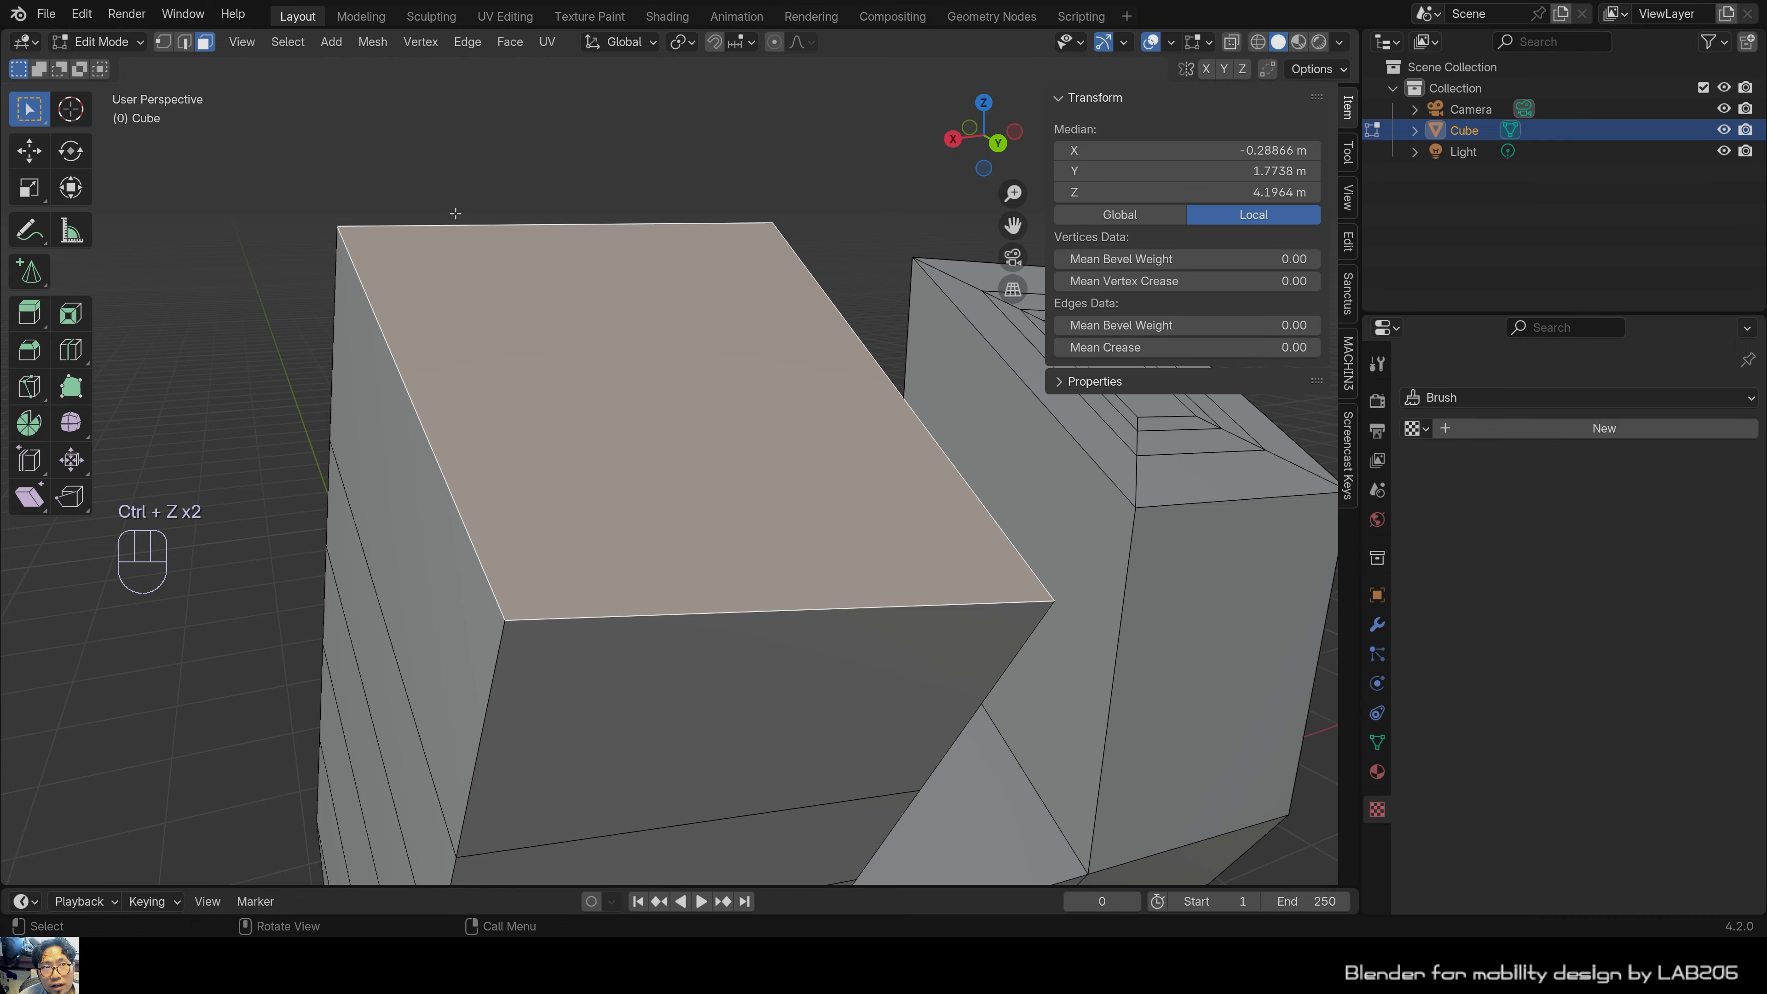
Add the adjoining upper side face to the top-face selection, try to bevel both by about 0.261 m, and deselect them.
middle_click_drag(455, 213, 733, 287)
middle_click_drag(523, 636, 604, 532)
left_click(603, 533, "shift")
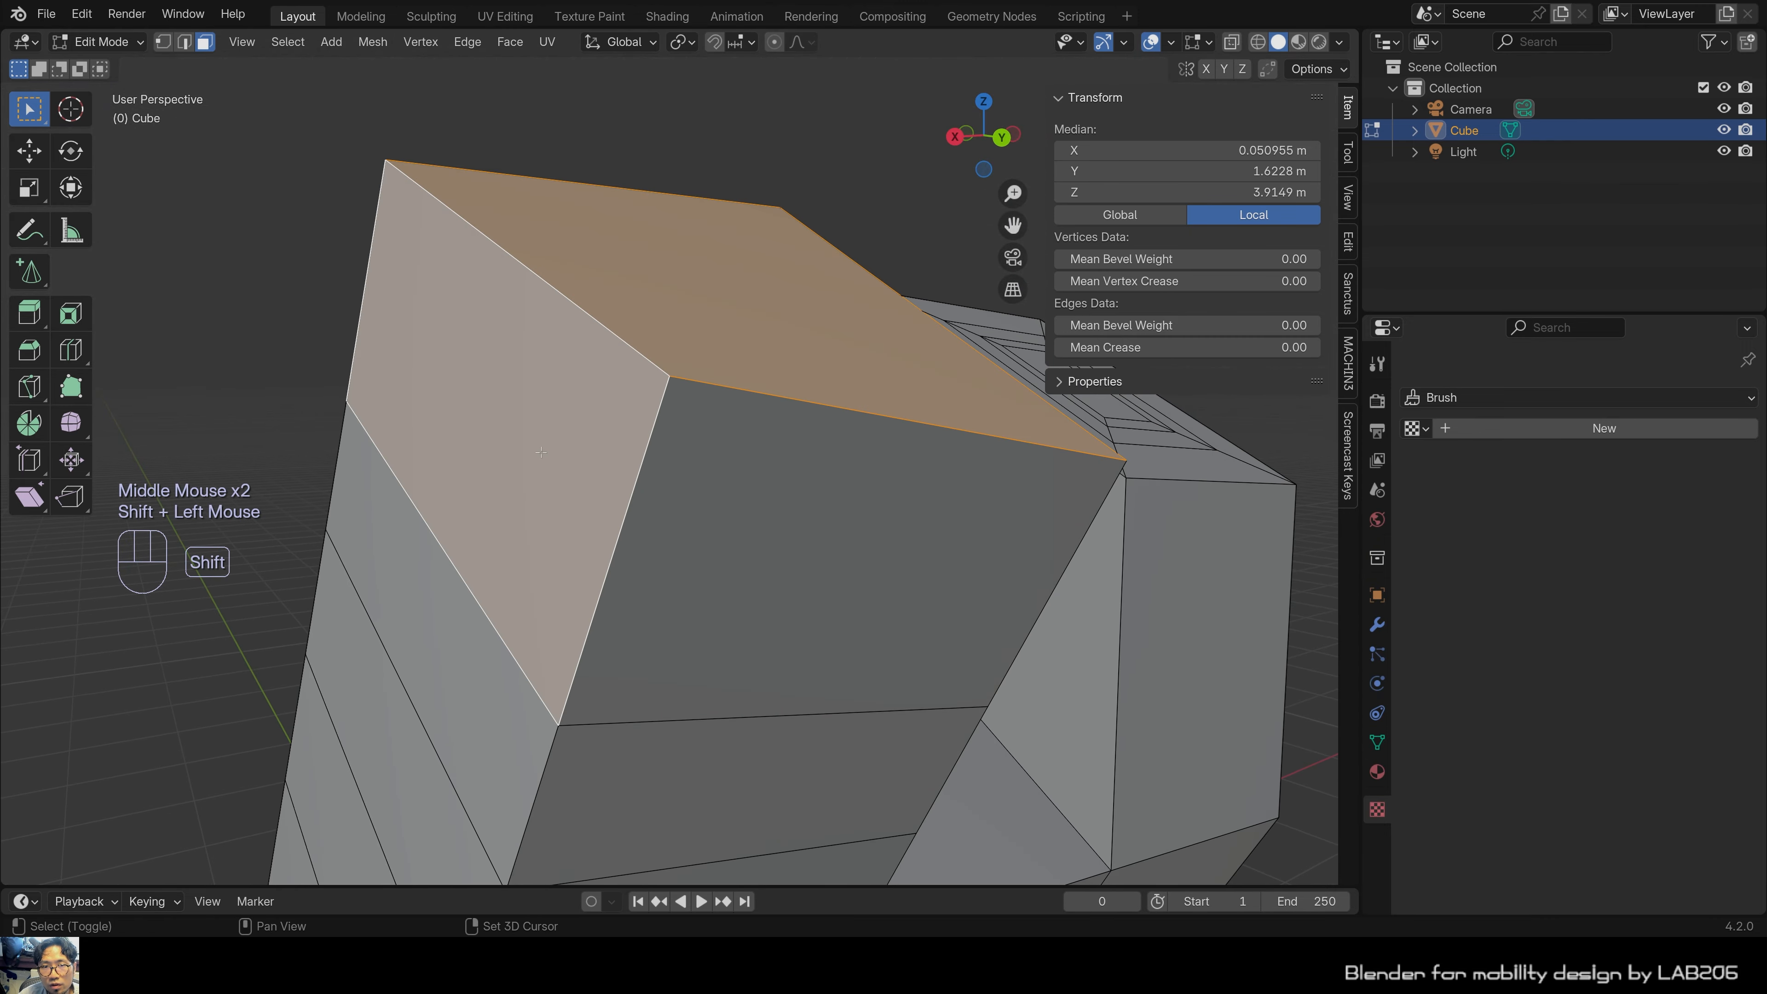
key("ctrl+b")
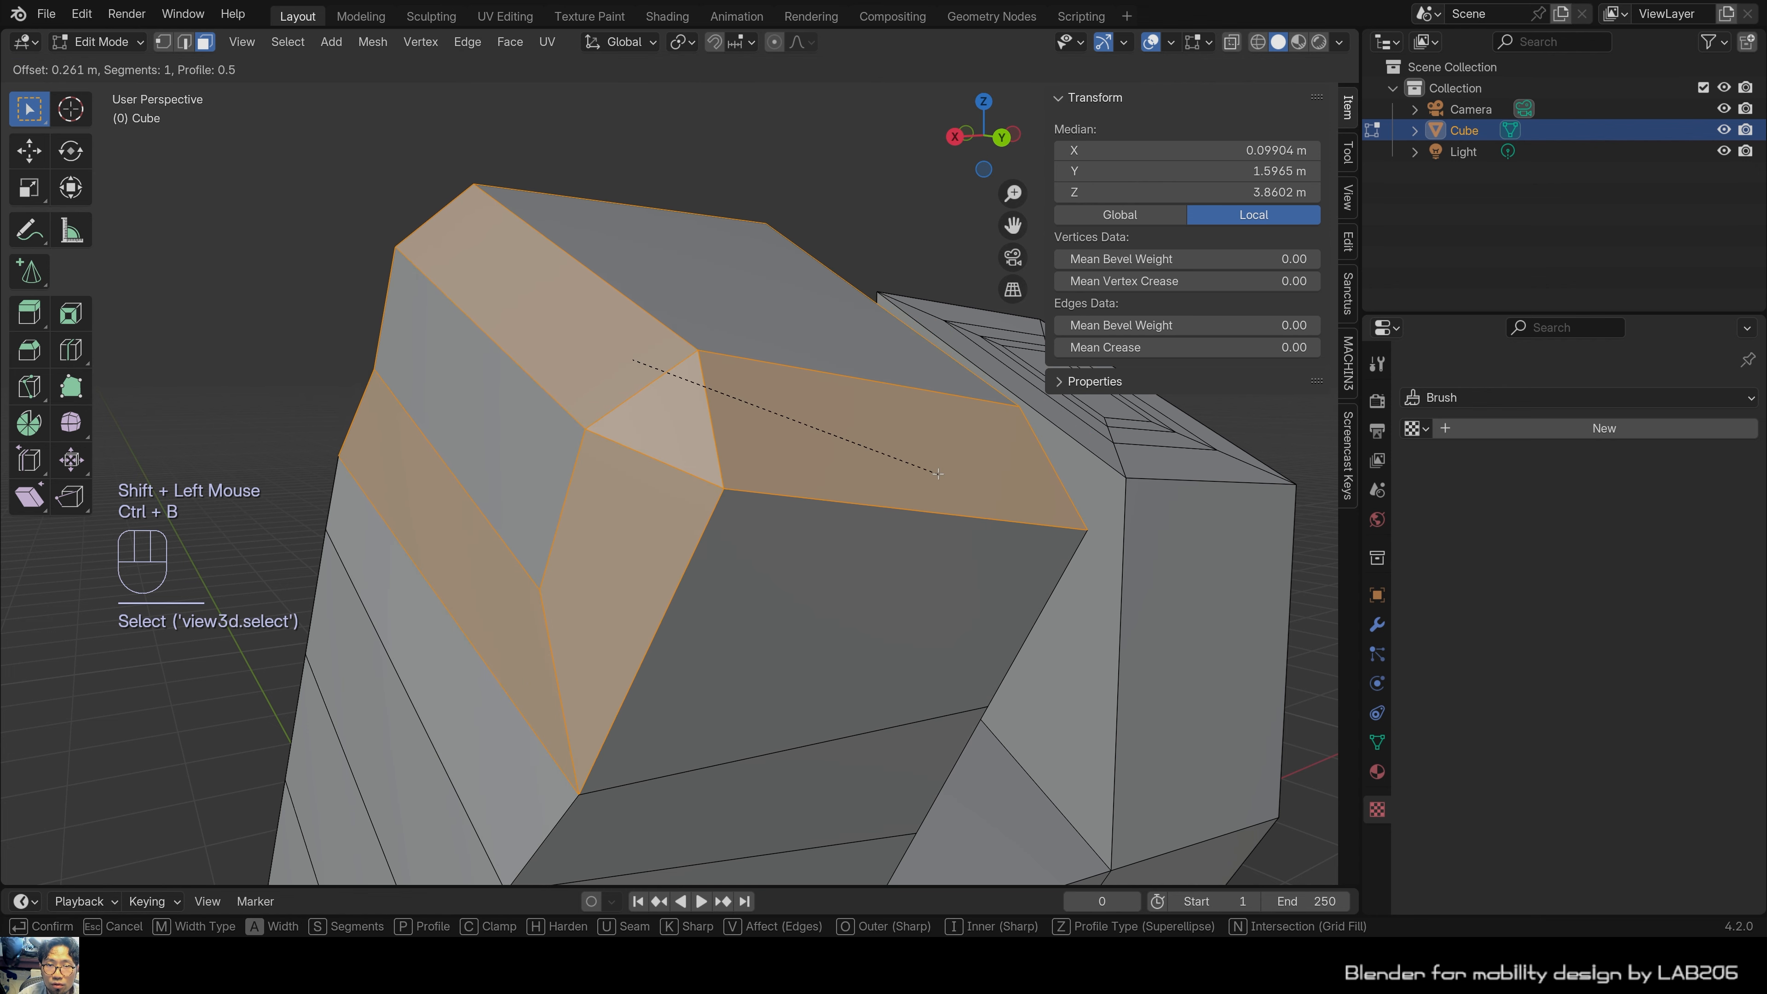
key("Escape")
left_click(789, 177)
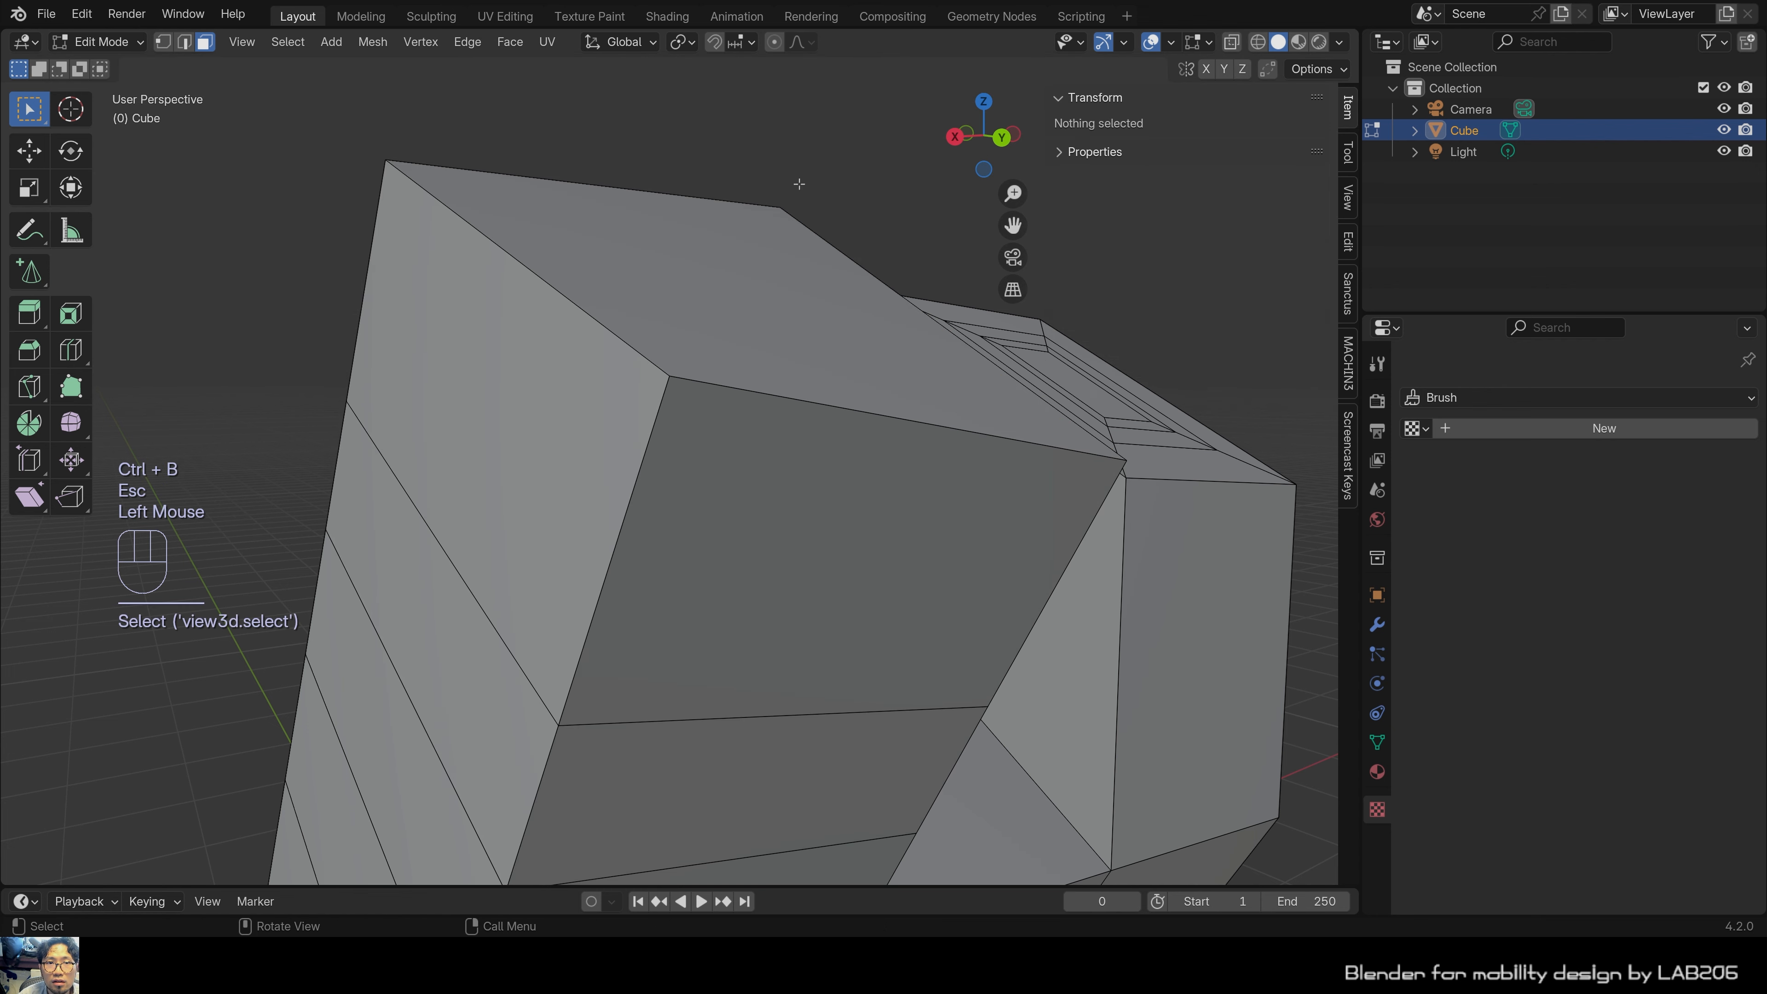
In edge select mode, select the slanted block's front and adjoining side top edges and bevel them with a width of 0.146 m.
middle_click_drag(788, 178, 775, 266)
key("2")
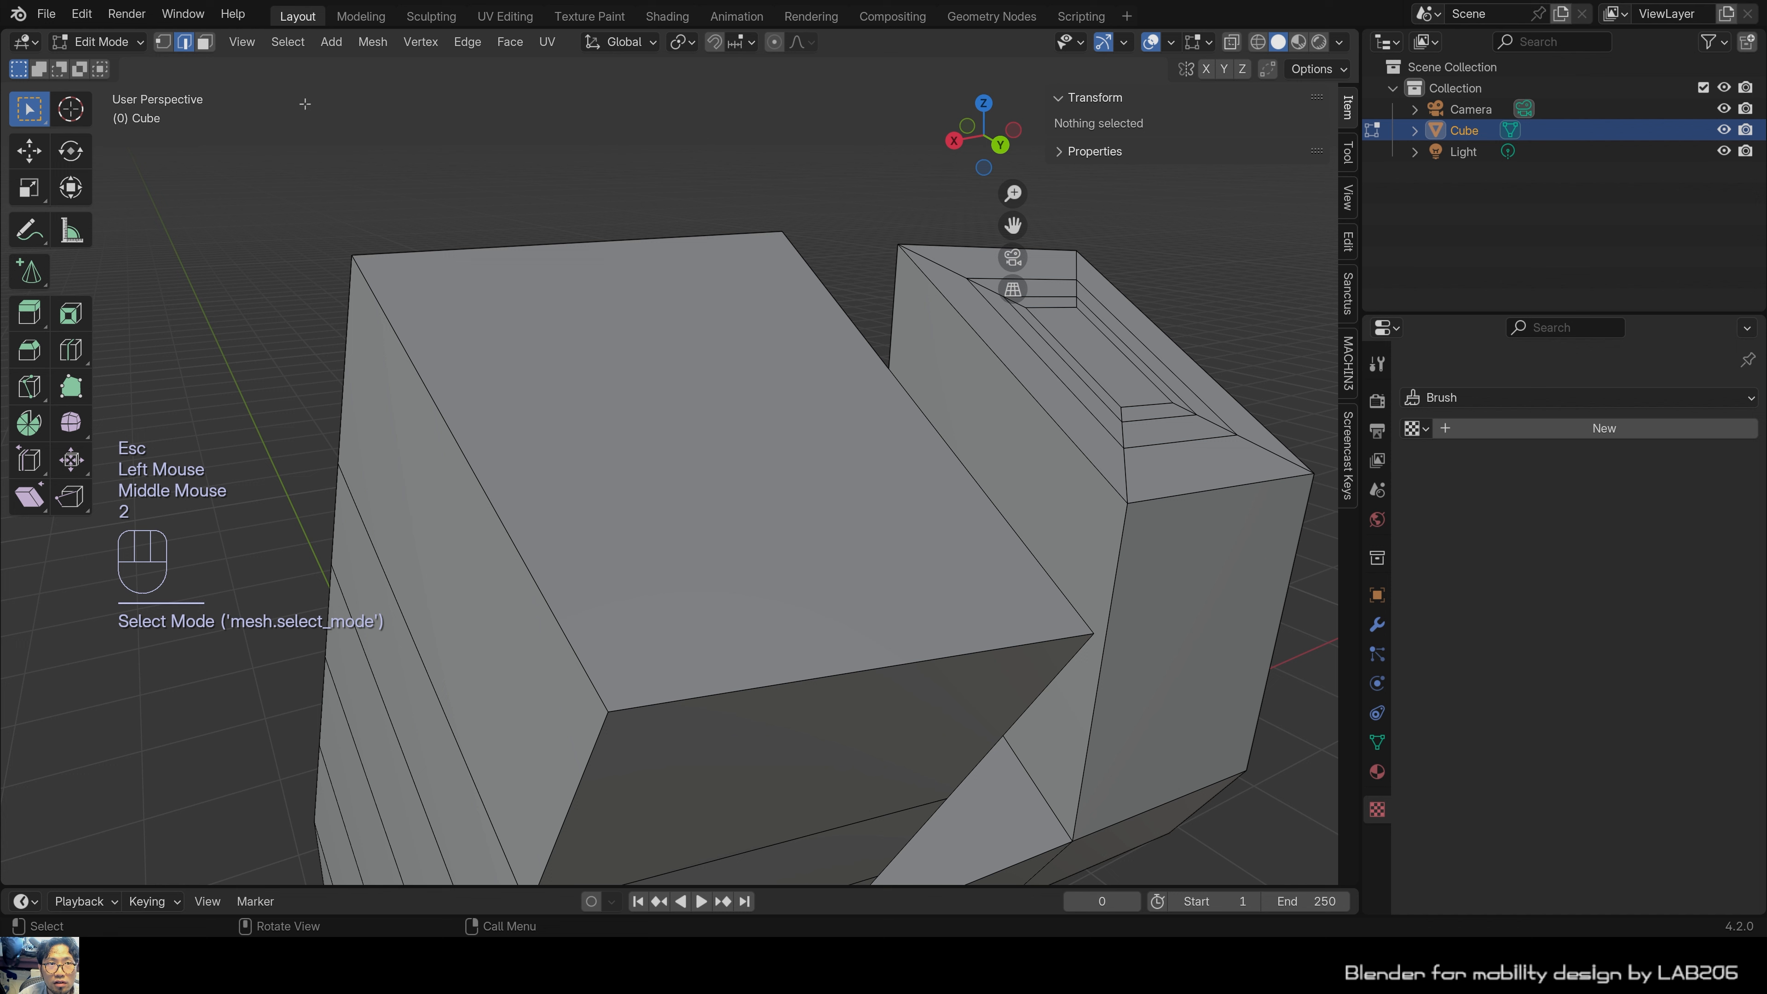
left_click(588, 703)
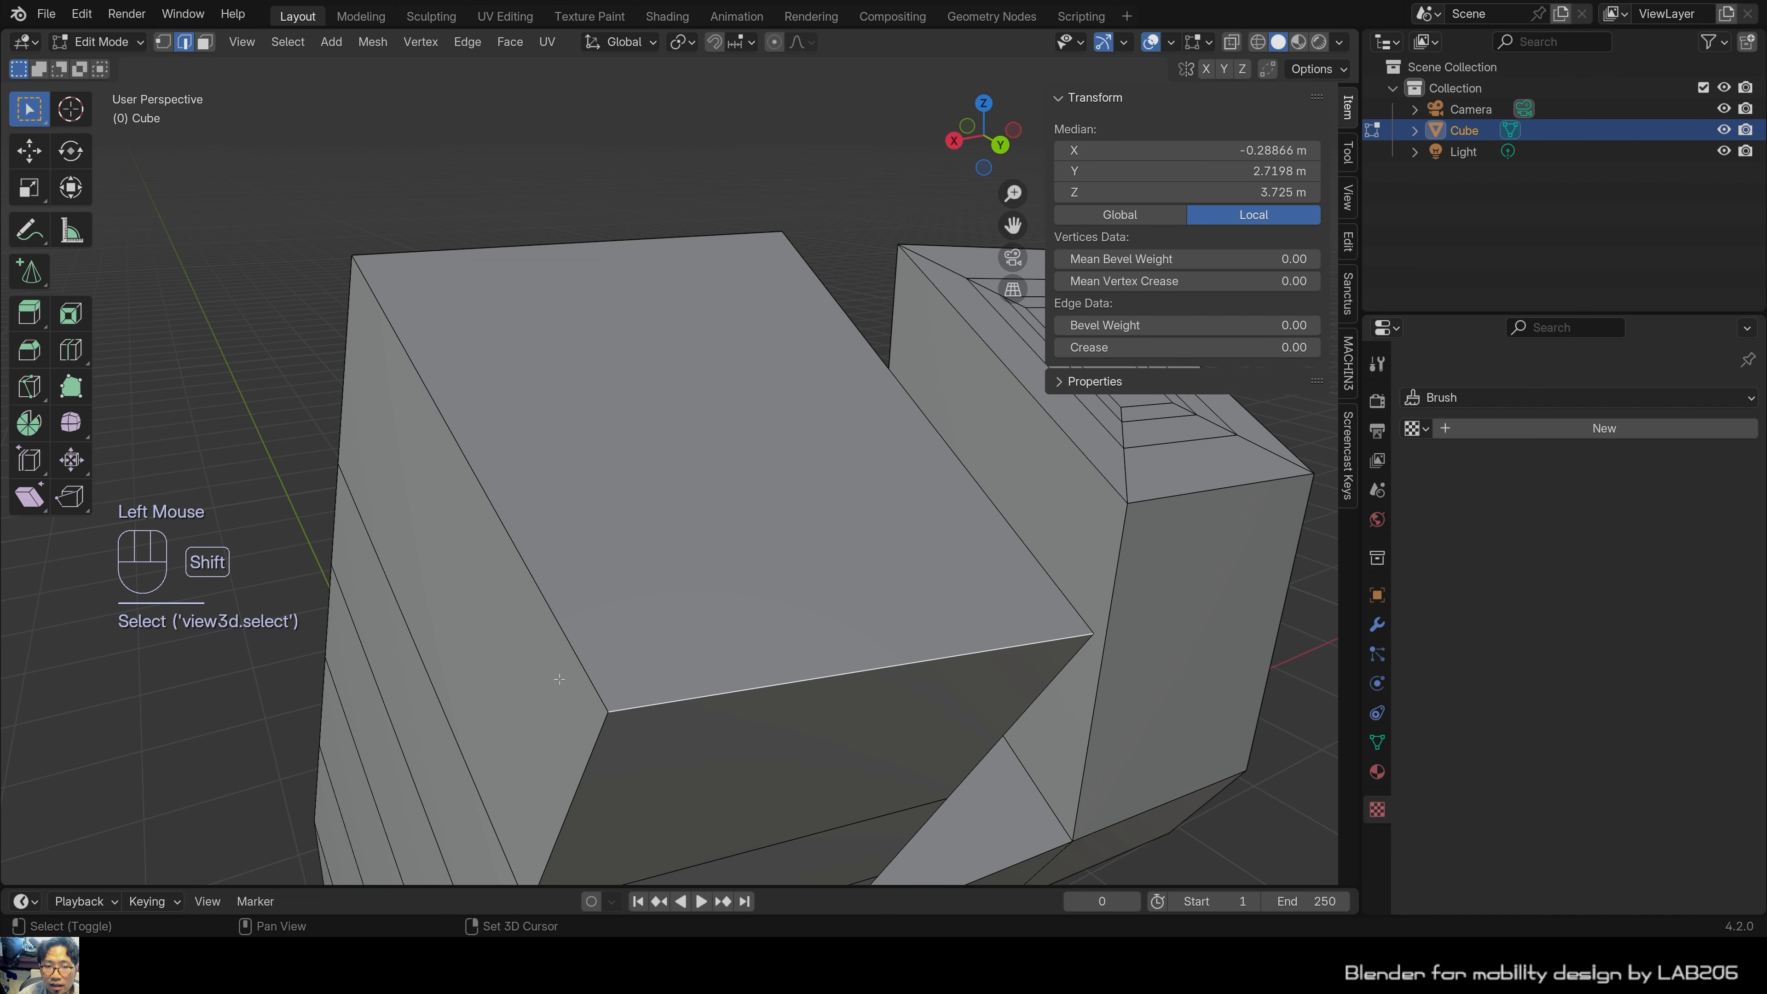
left_click(579, 684, "shift")
middle_click_drag(683, 705, 794, 725)
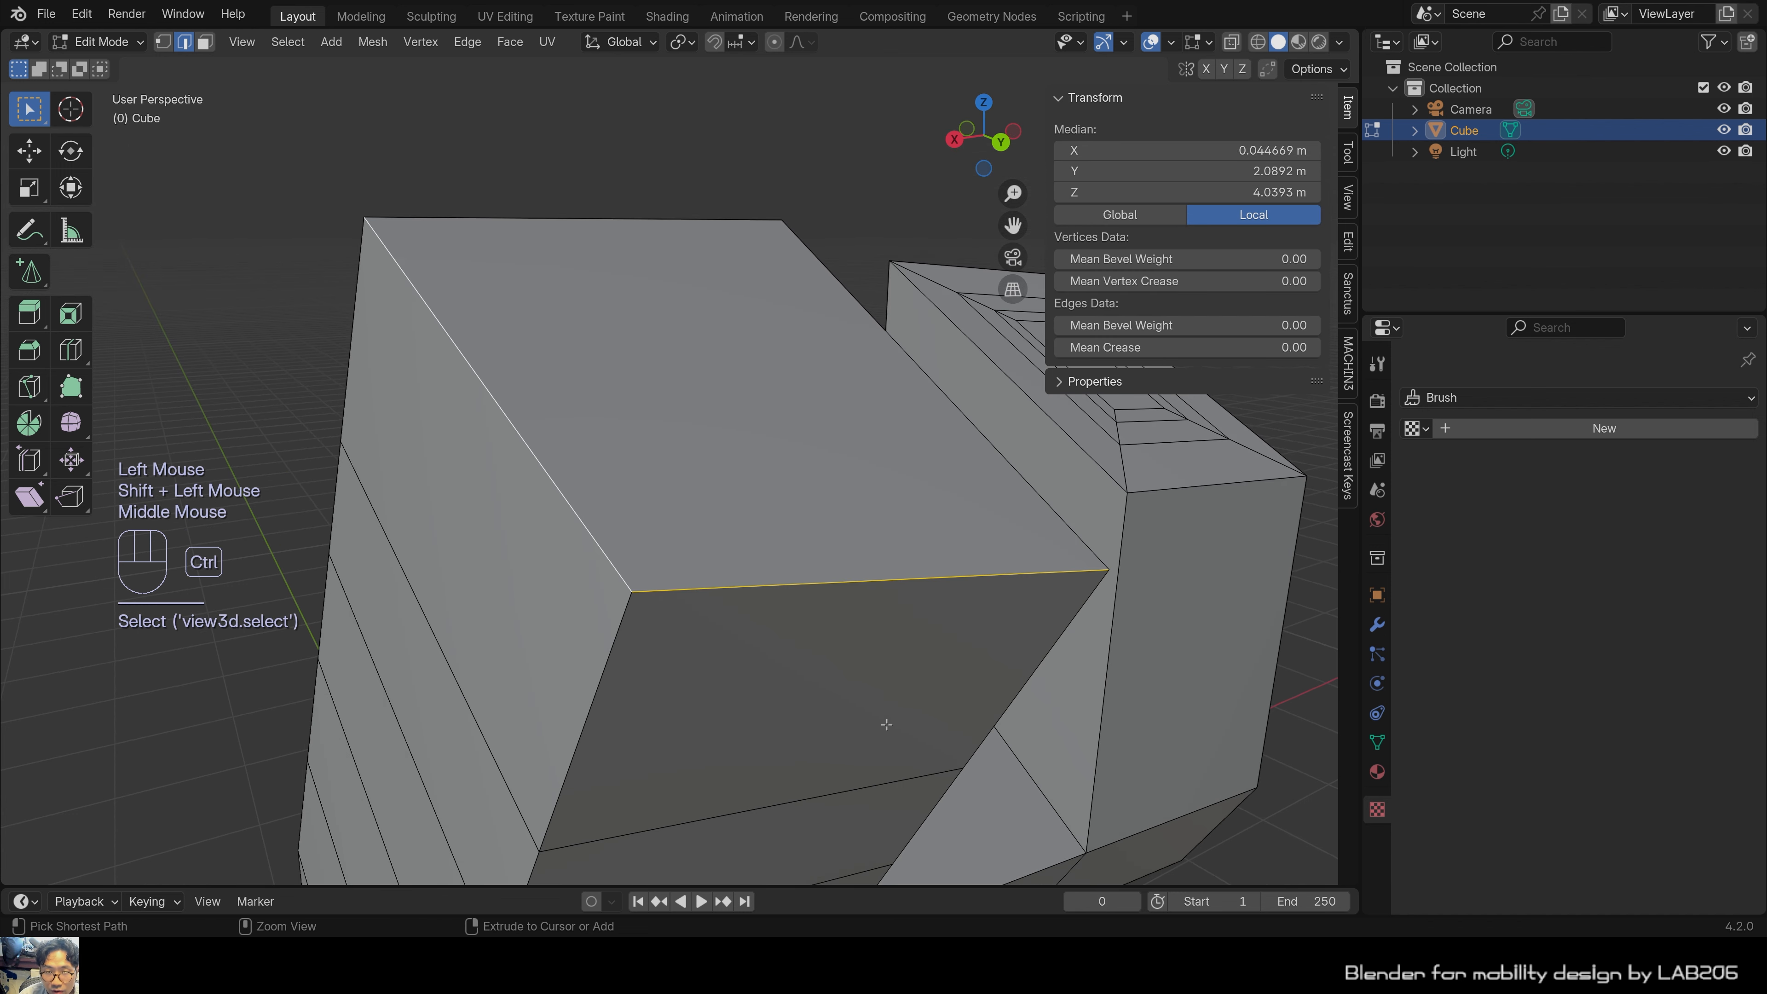
key("ctrl+b")
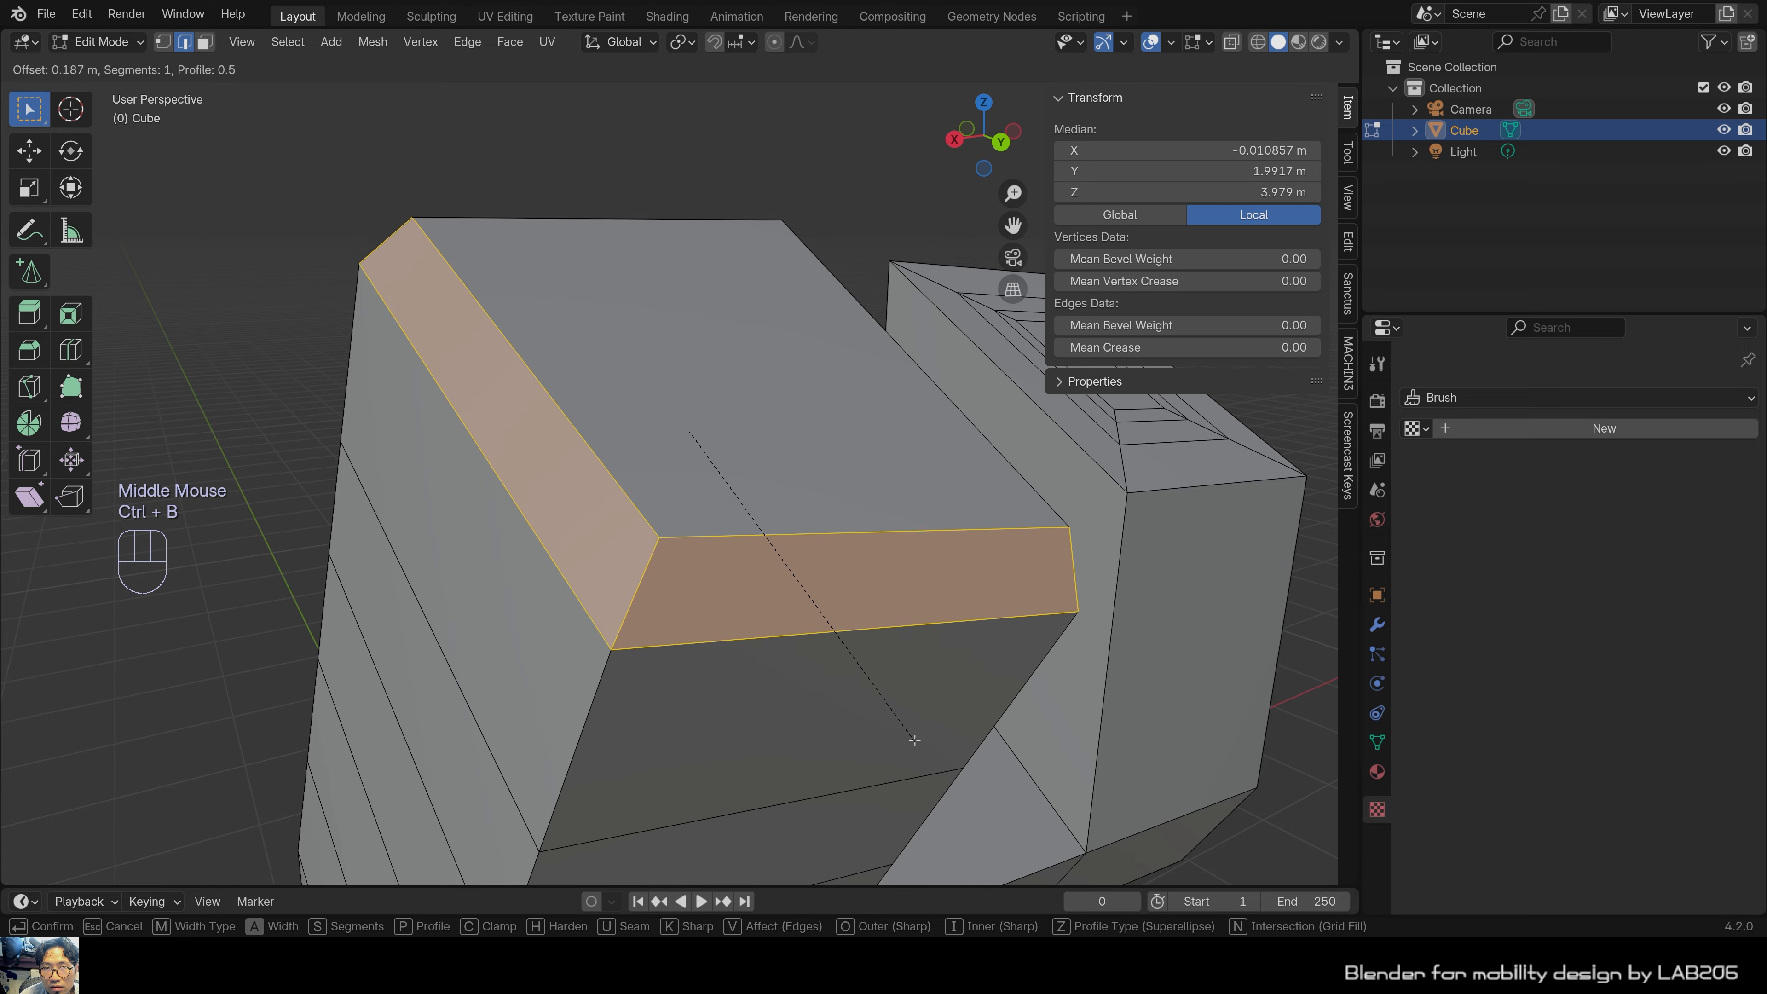
left_click(913, 733)
mouse_move(913, 734)
middle_mouse_down()
mouse_move(1040, 716)
mouse_move(909, 709)
middle_mouse_up()
Undo the bevel on the slanted block's two top edges and clear the edge selection.
key("ctrl+b")
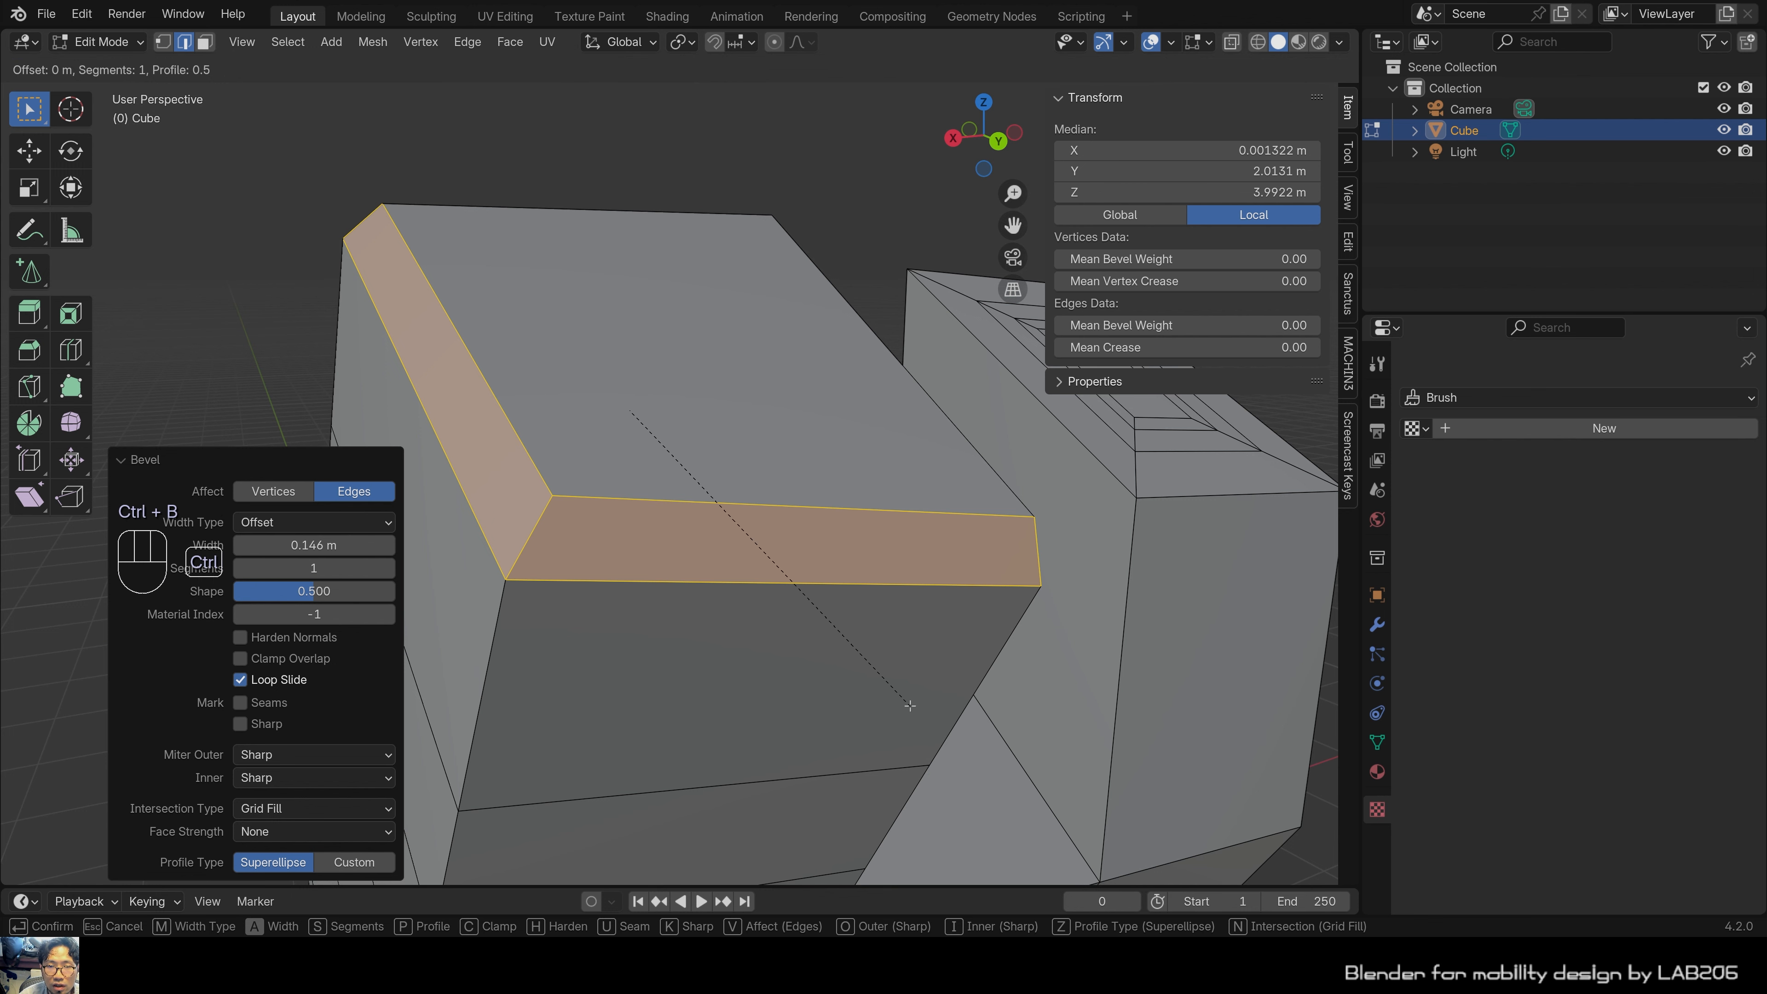
key("Escape")
key("ctrl+z")
left_click(507, 450)
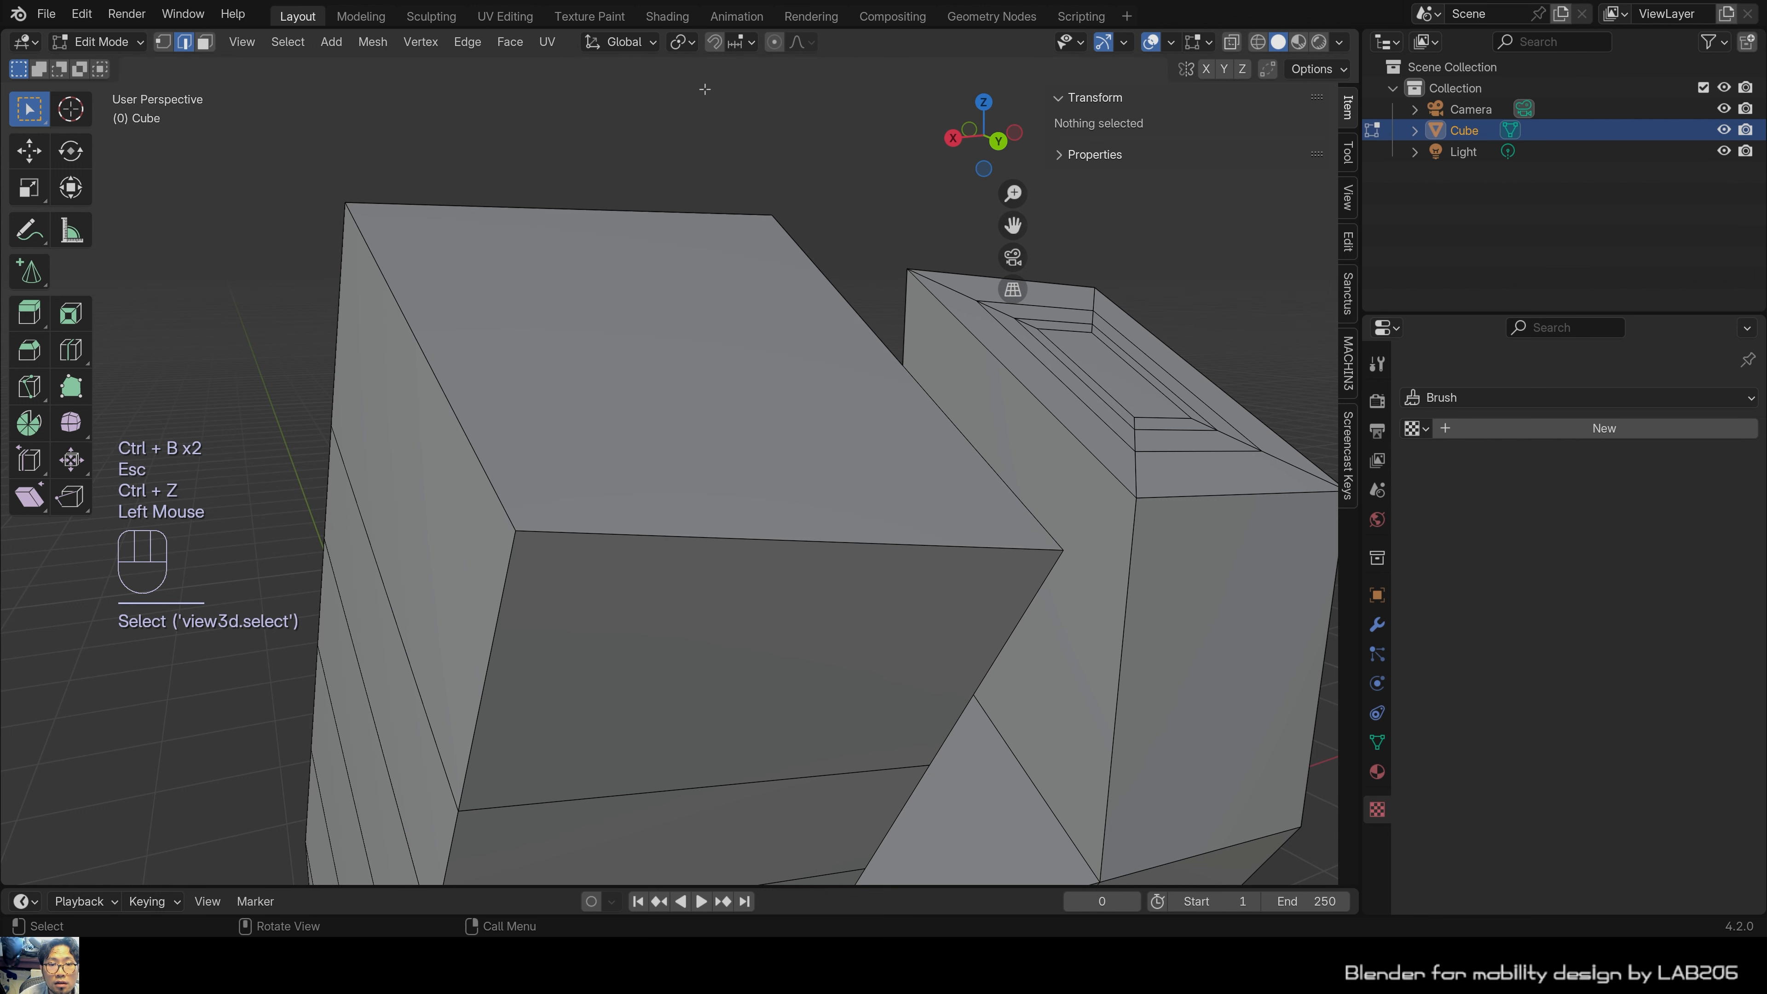
Switch to vertex select mode and select all four corner vertices of the slanted block's top face.
key("1")
left_click(518, 534)
scroll(522, 538, "down", 3)
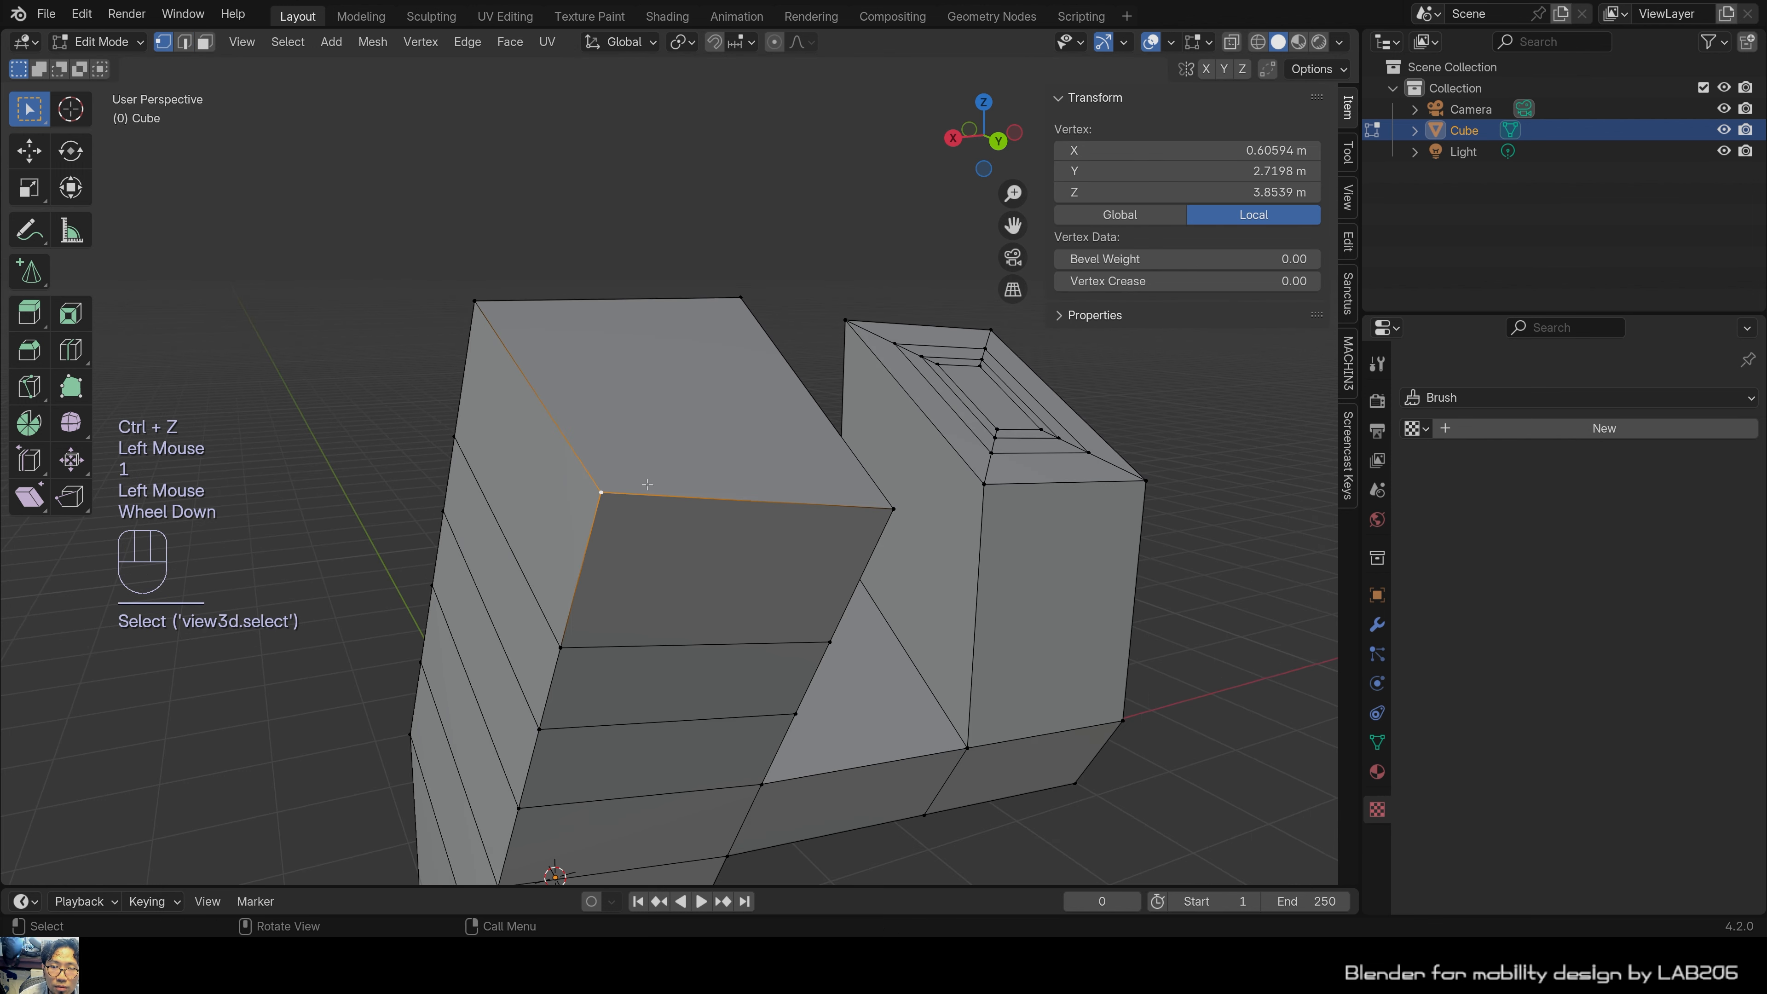
middle_click_drag(515, 418, 479, 314)
left_click_drag(464, 276, 445, 299, "shift")
left_click_drag(643, 251, 741, 306, "shift")
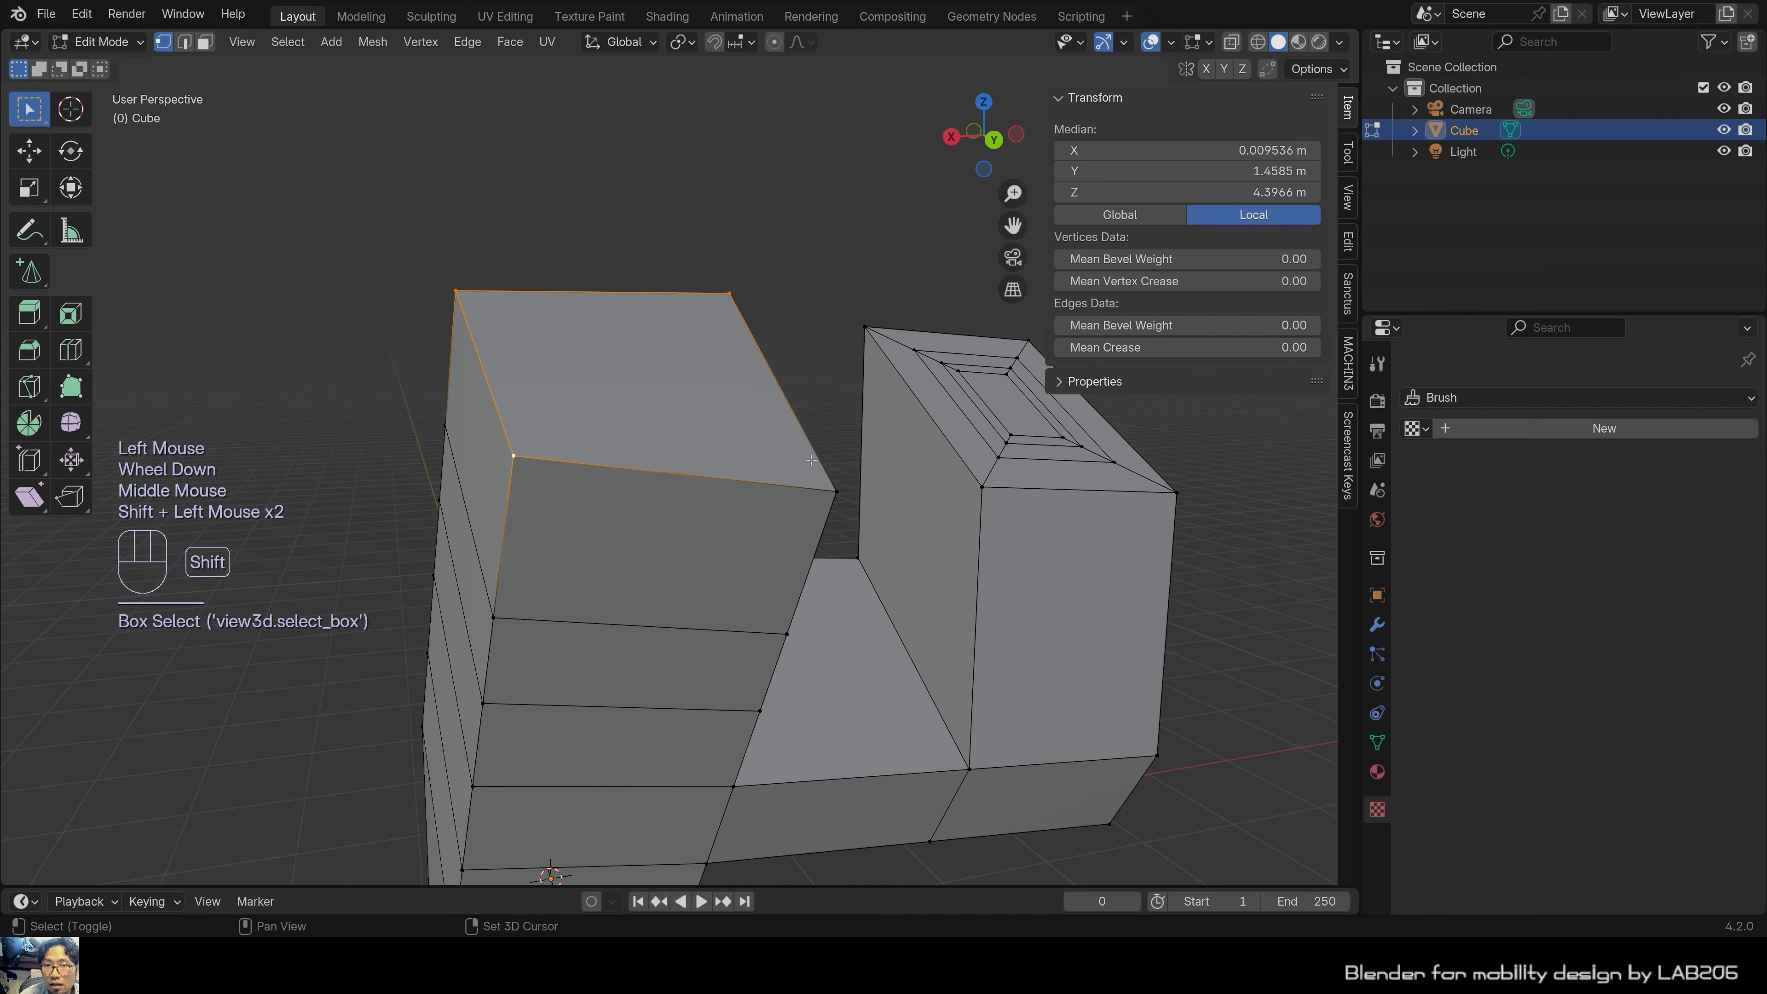
left_click_drag(812, 403, 860, 515, "shift")
Try to bevel the edges between the four selected top vertices by about 0.215 m, and clear the selection.
scroll(860, 515, "up", 2)
middle_click_drag(859, 515, 696, 502)
key("ctrl+b")
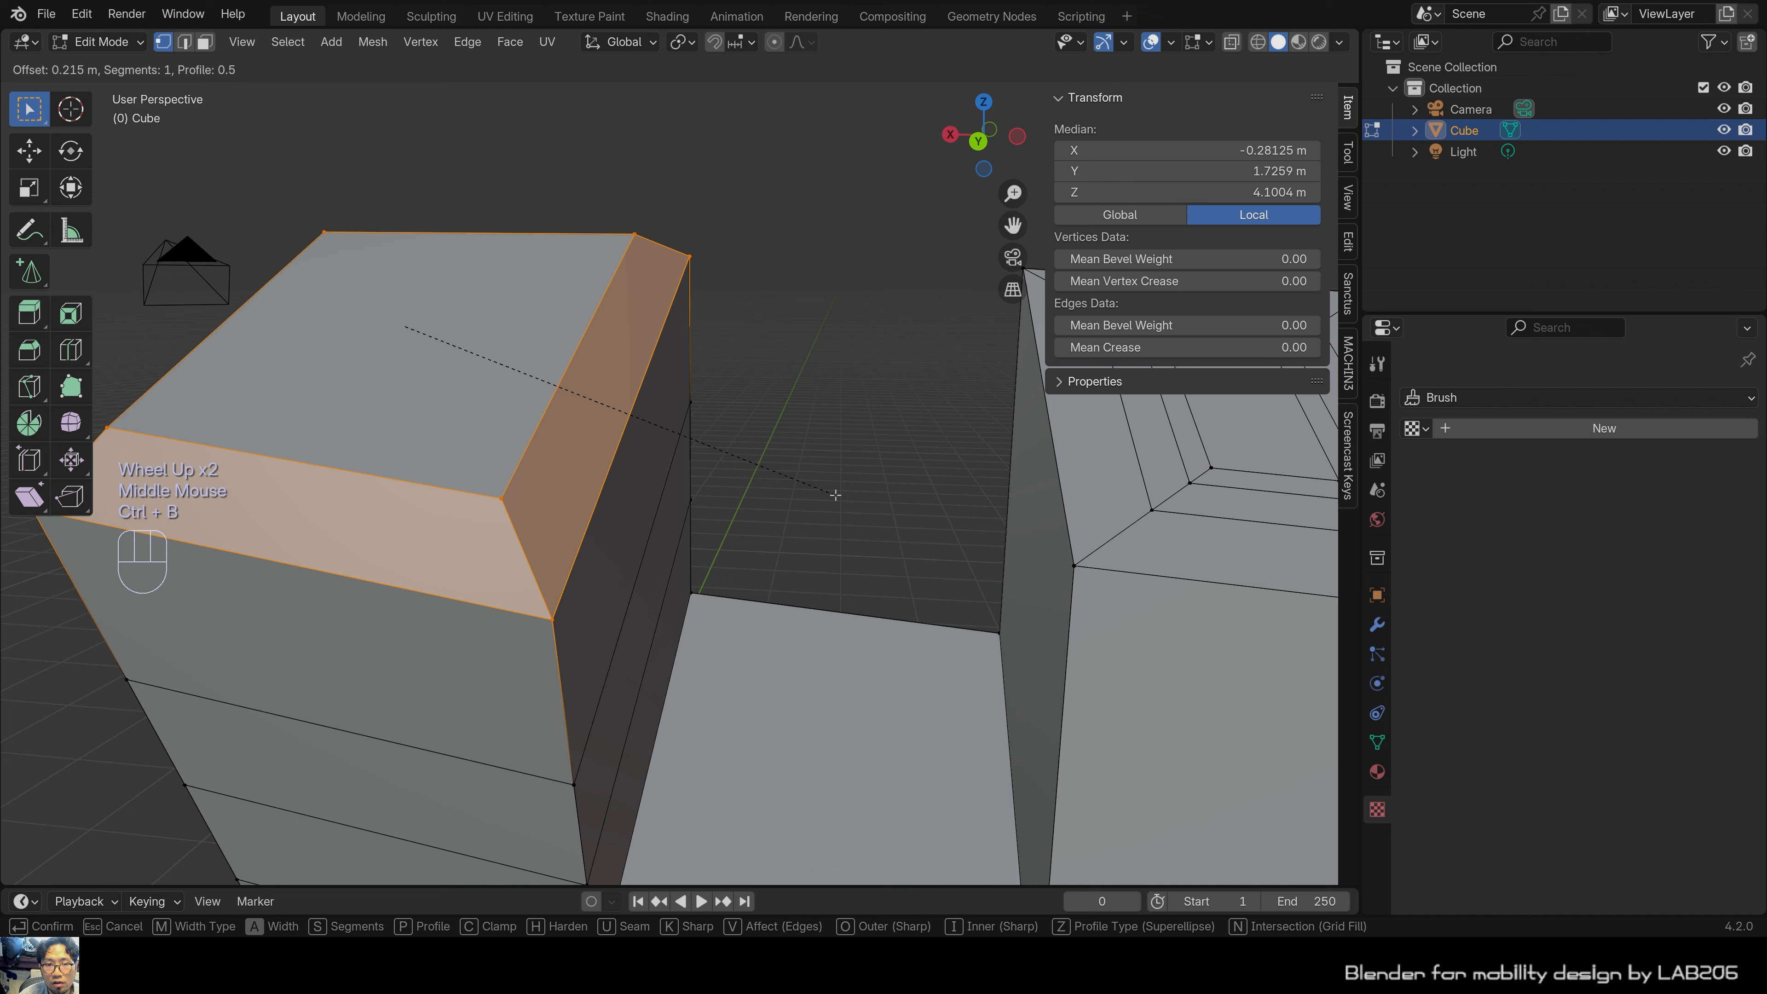
key("Escape")
middle_click_drag(829, 485, 777, 347)
left_click(777, 348)
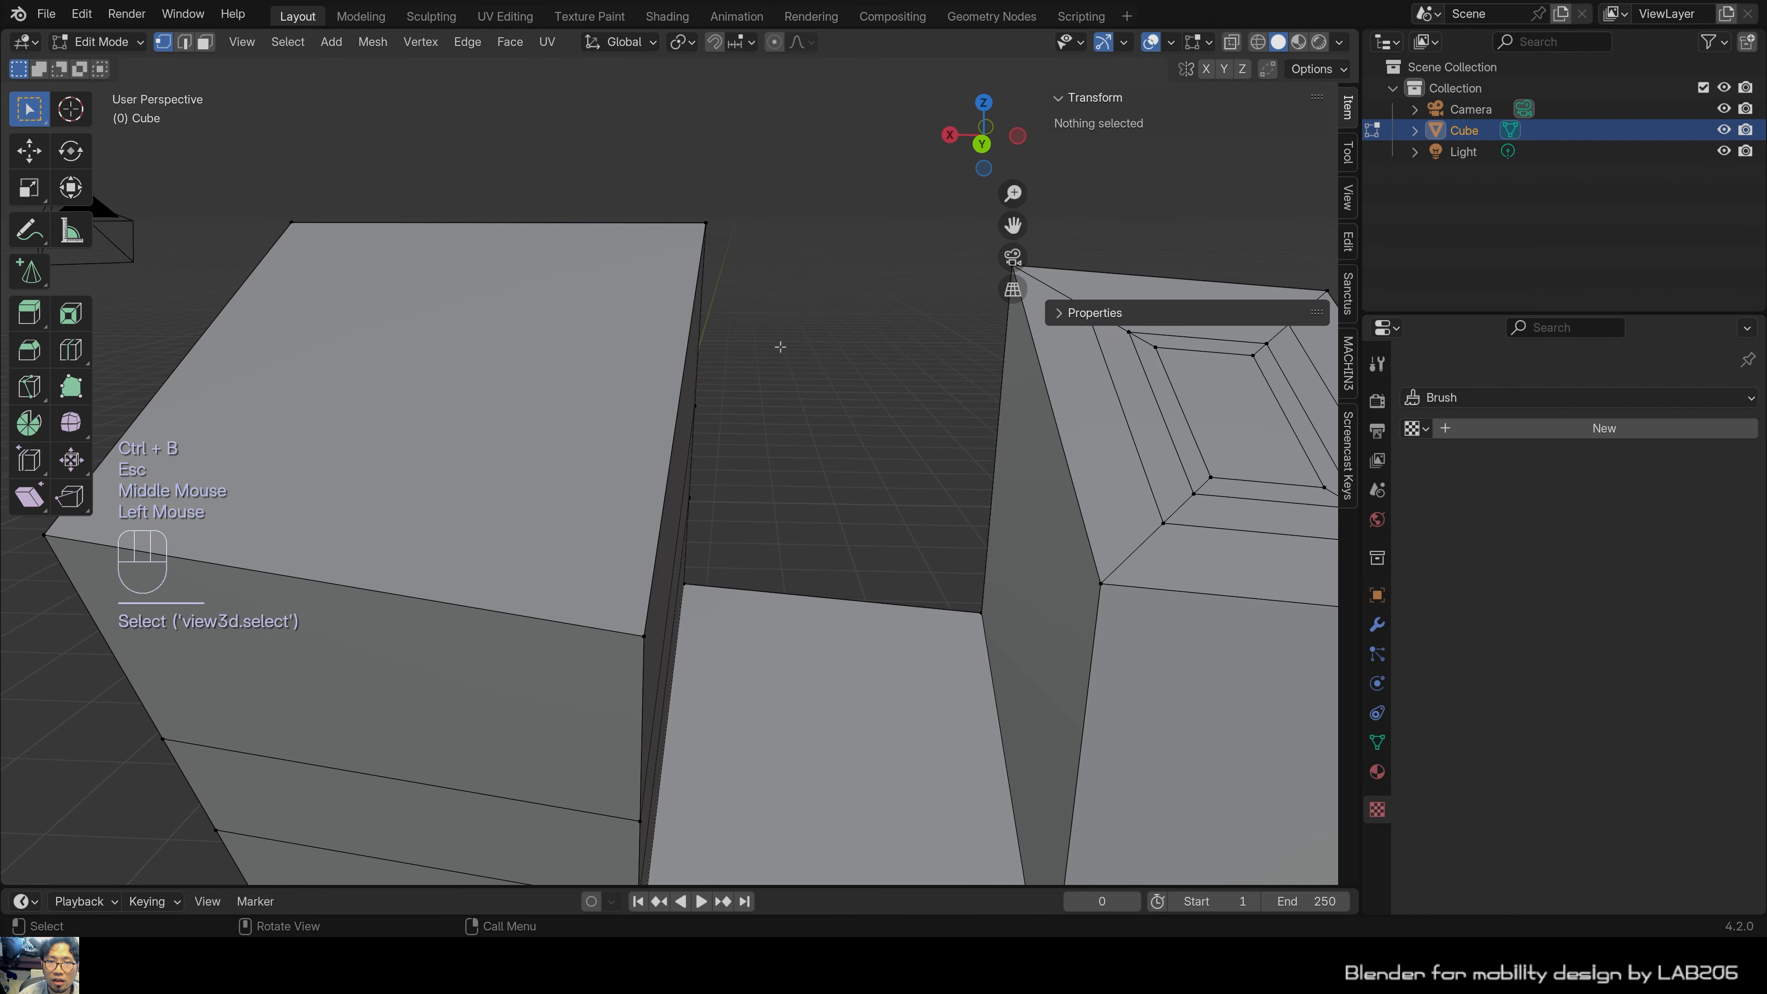
Select only the outer front corner vertex of the slanted block's top face and try an edge bevel on it.
scroll(777, 347, "down", 1)
left_click_drag(370, 278, 459, 341)
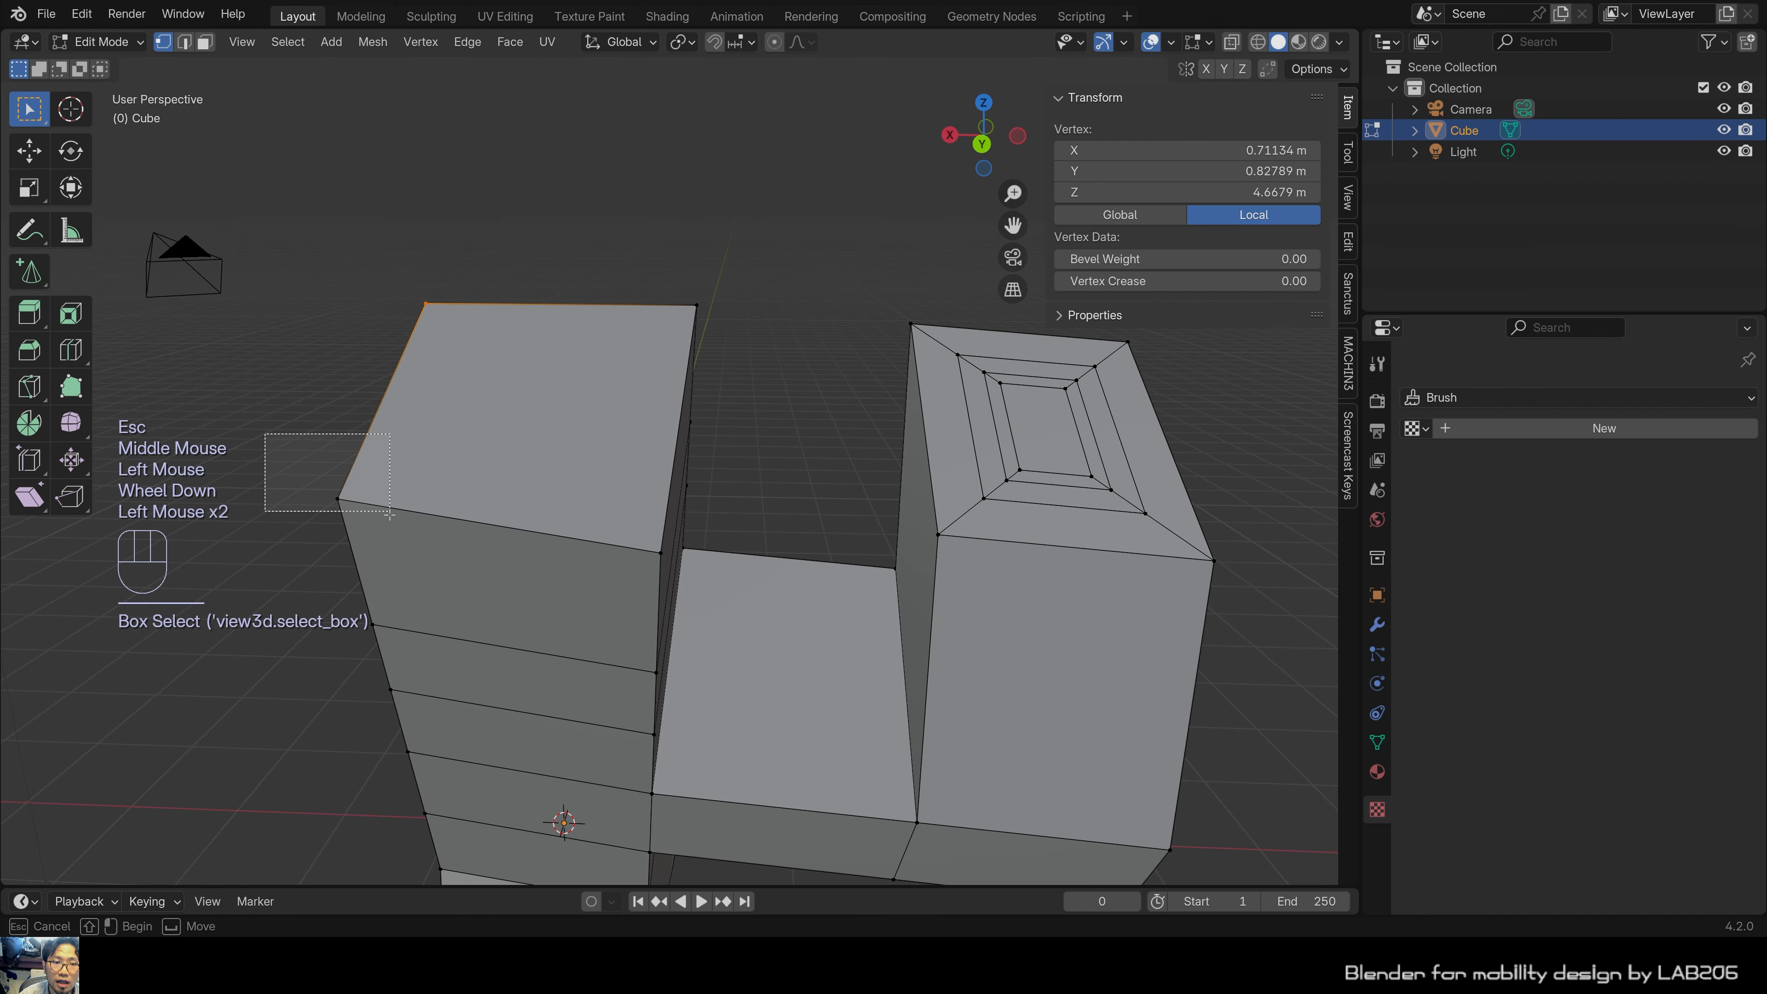
scroll(452, 347, "up", 2)
middle_click_drag(453, 347, 529, 480)
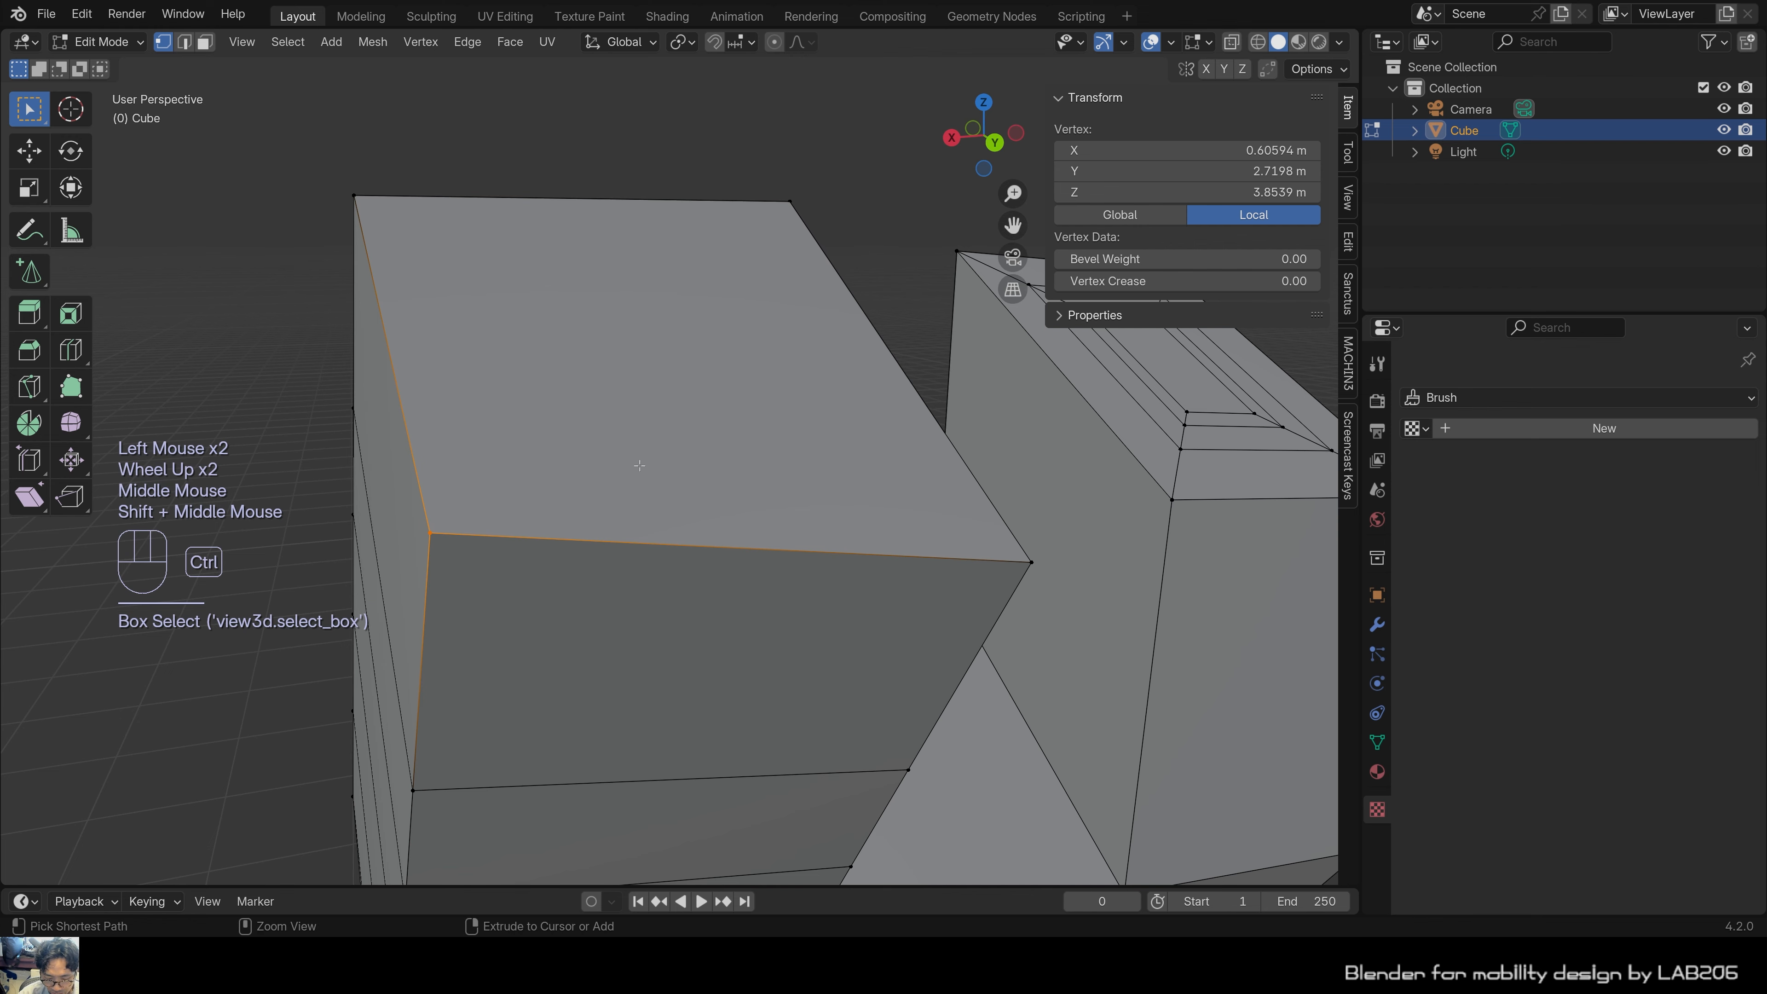
key("ctrl+b")
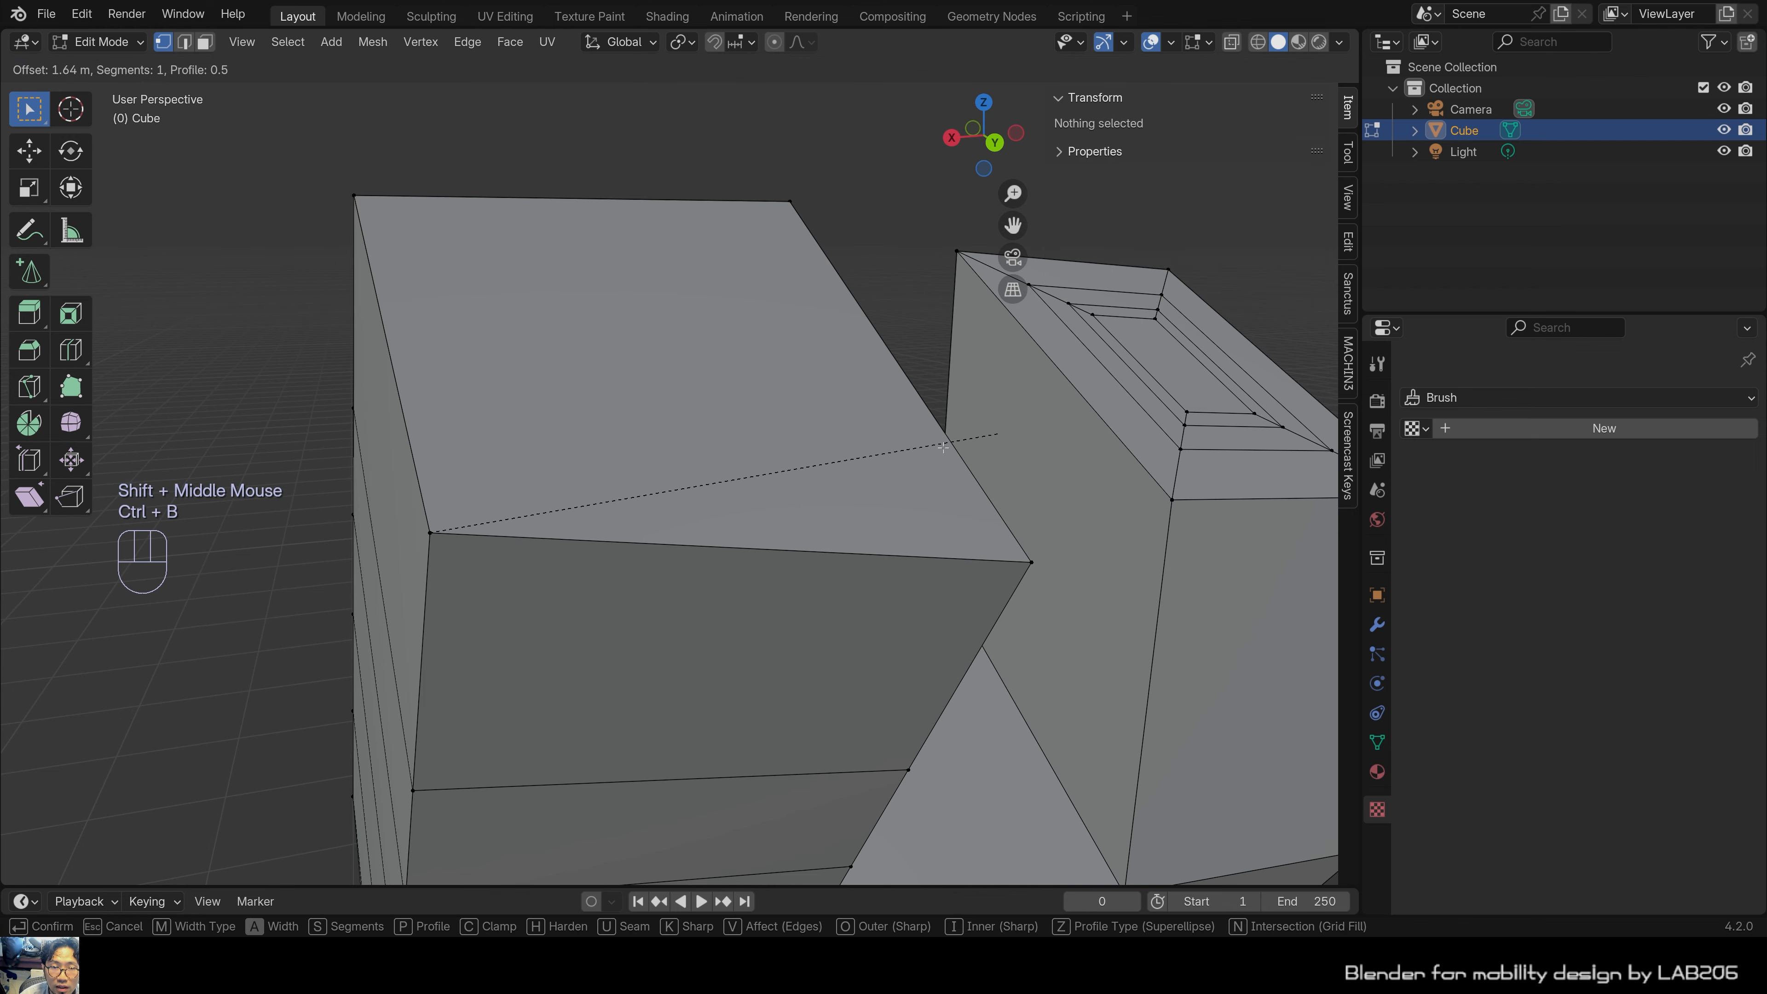
key("Escape")
Add the other front corner vertex of the slanted block's top and bevel the edge between them with a width of 0.235 m.
middle_click_drag(722, 482, 673, 458)
scroll(661, 463, "up", 2)
scroll(673, 458, "down", 2)
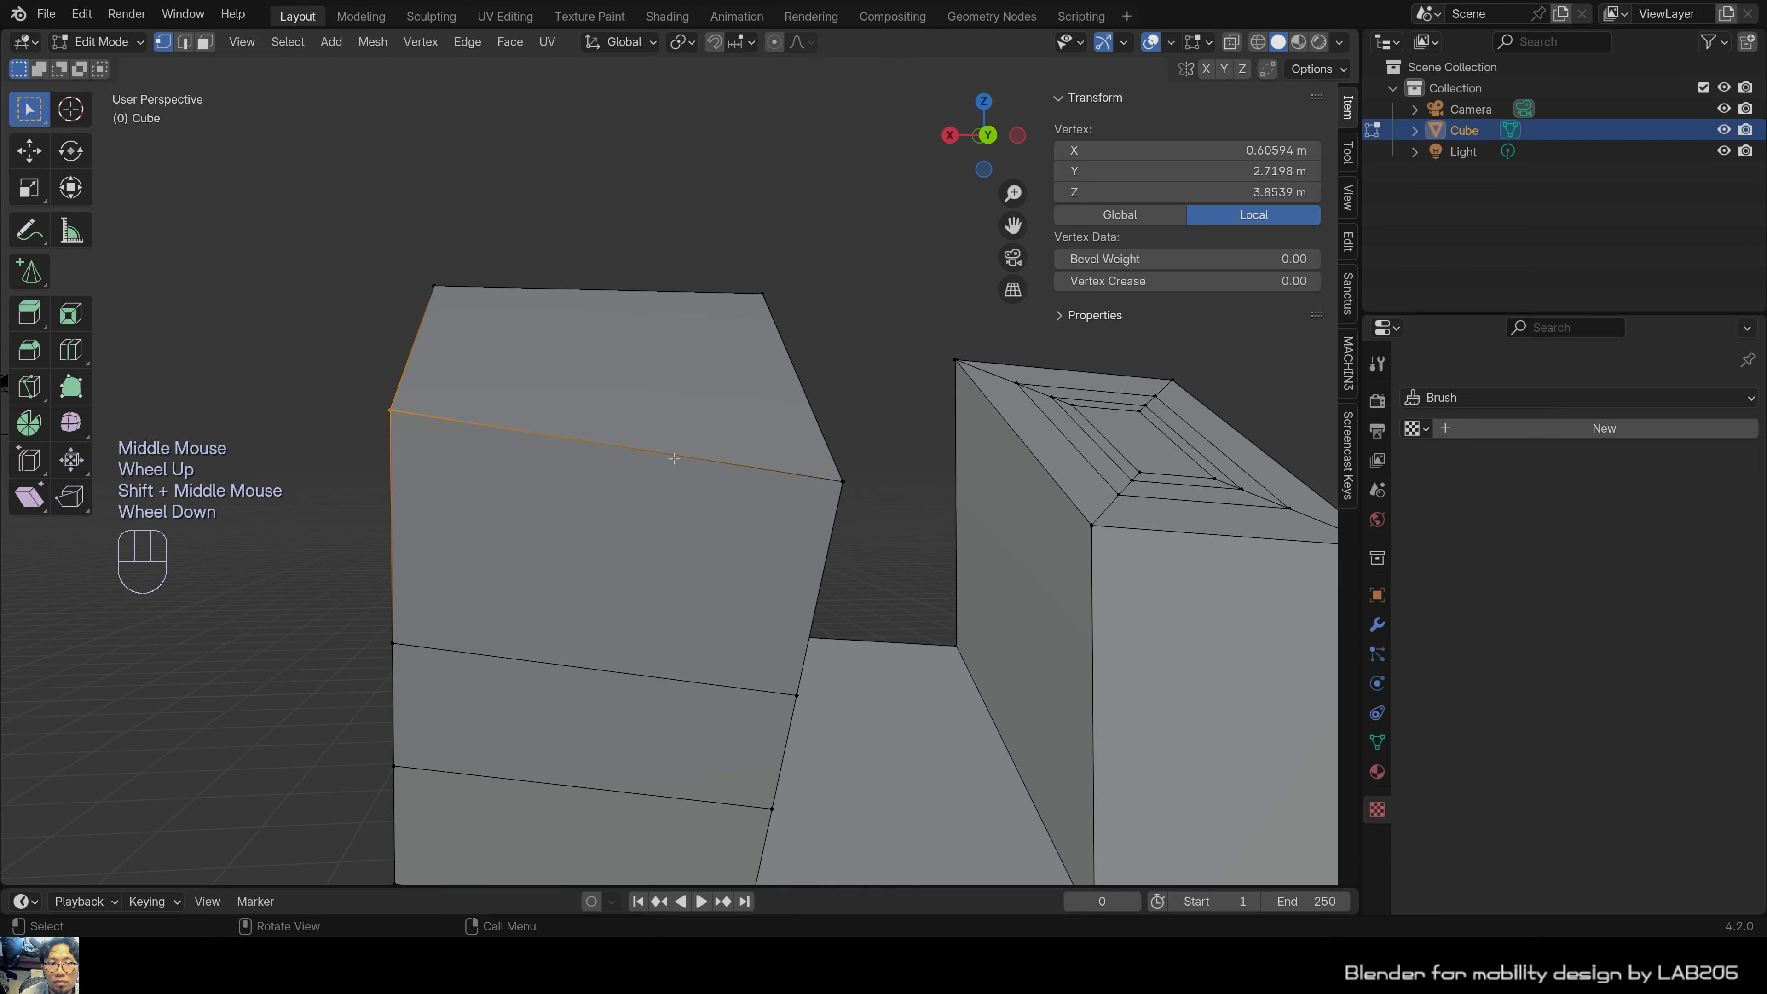
left_click_drag(809, 402, 904, 565, "shift")
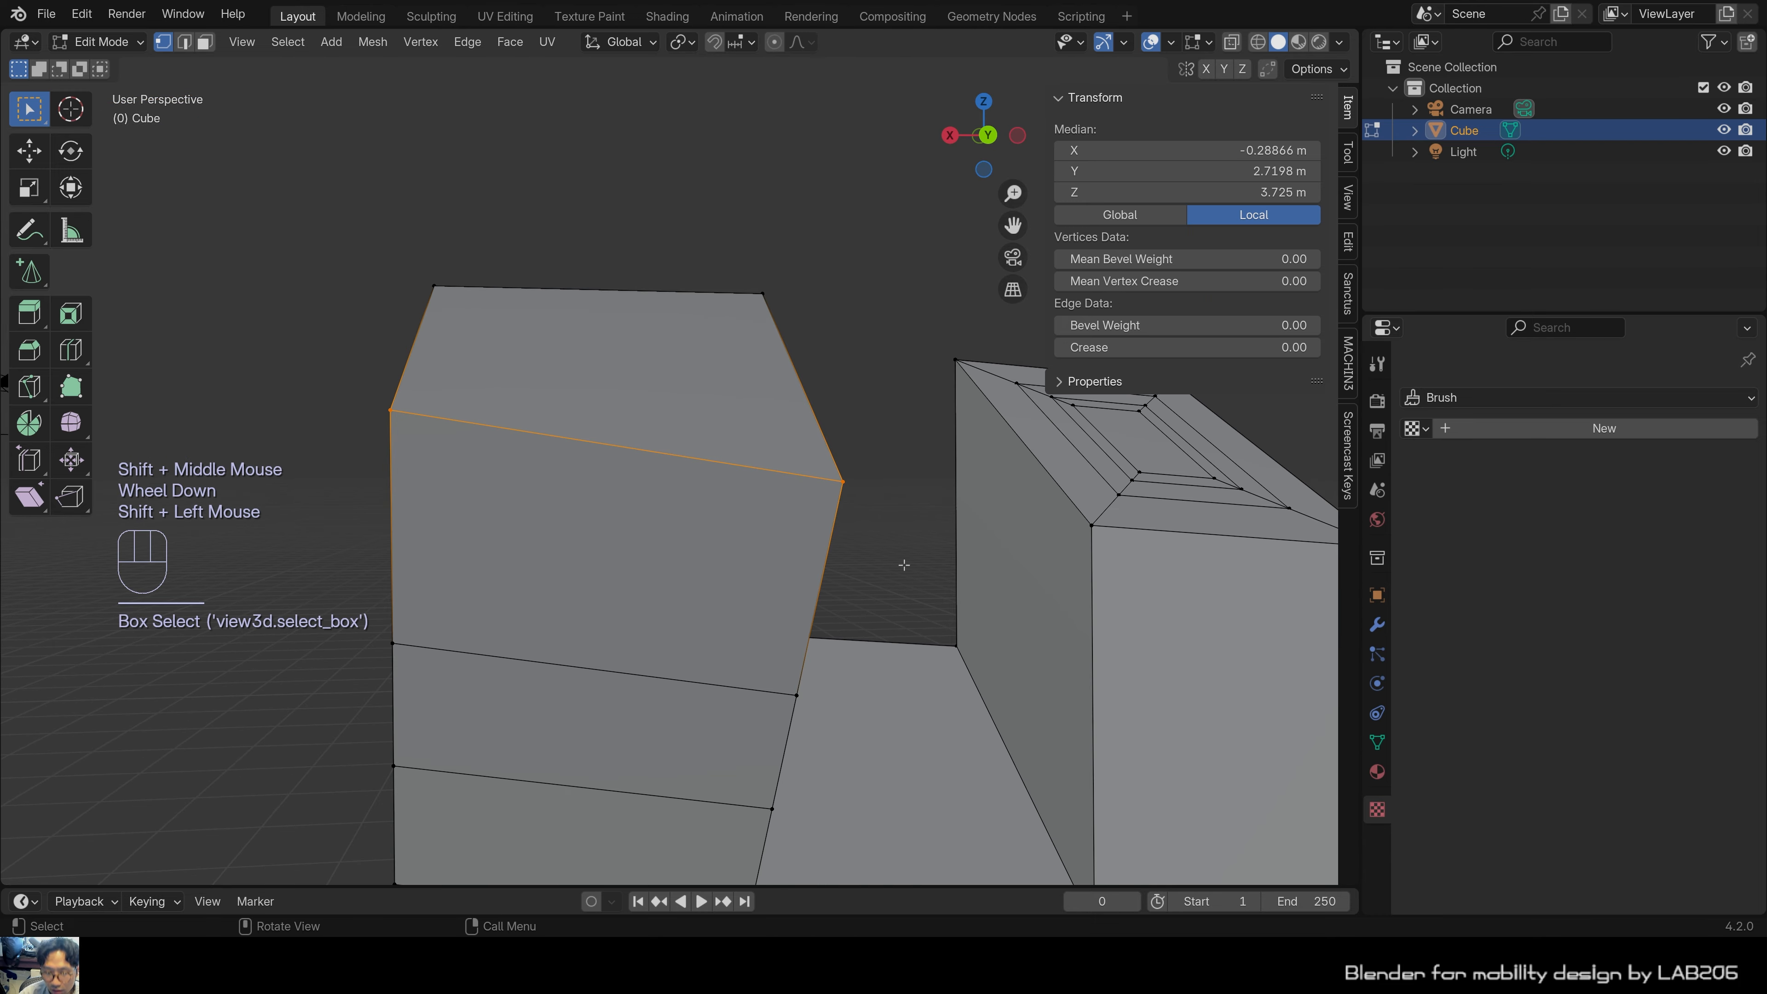
key("ctrl+b")
left_click(938, 569)
Deselect the bevelled front top edge and examine the new bevel face on the slanted block up close.
scroll(904, 543, "up", 2)
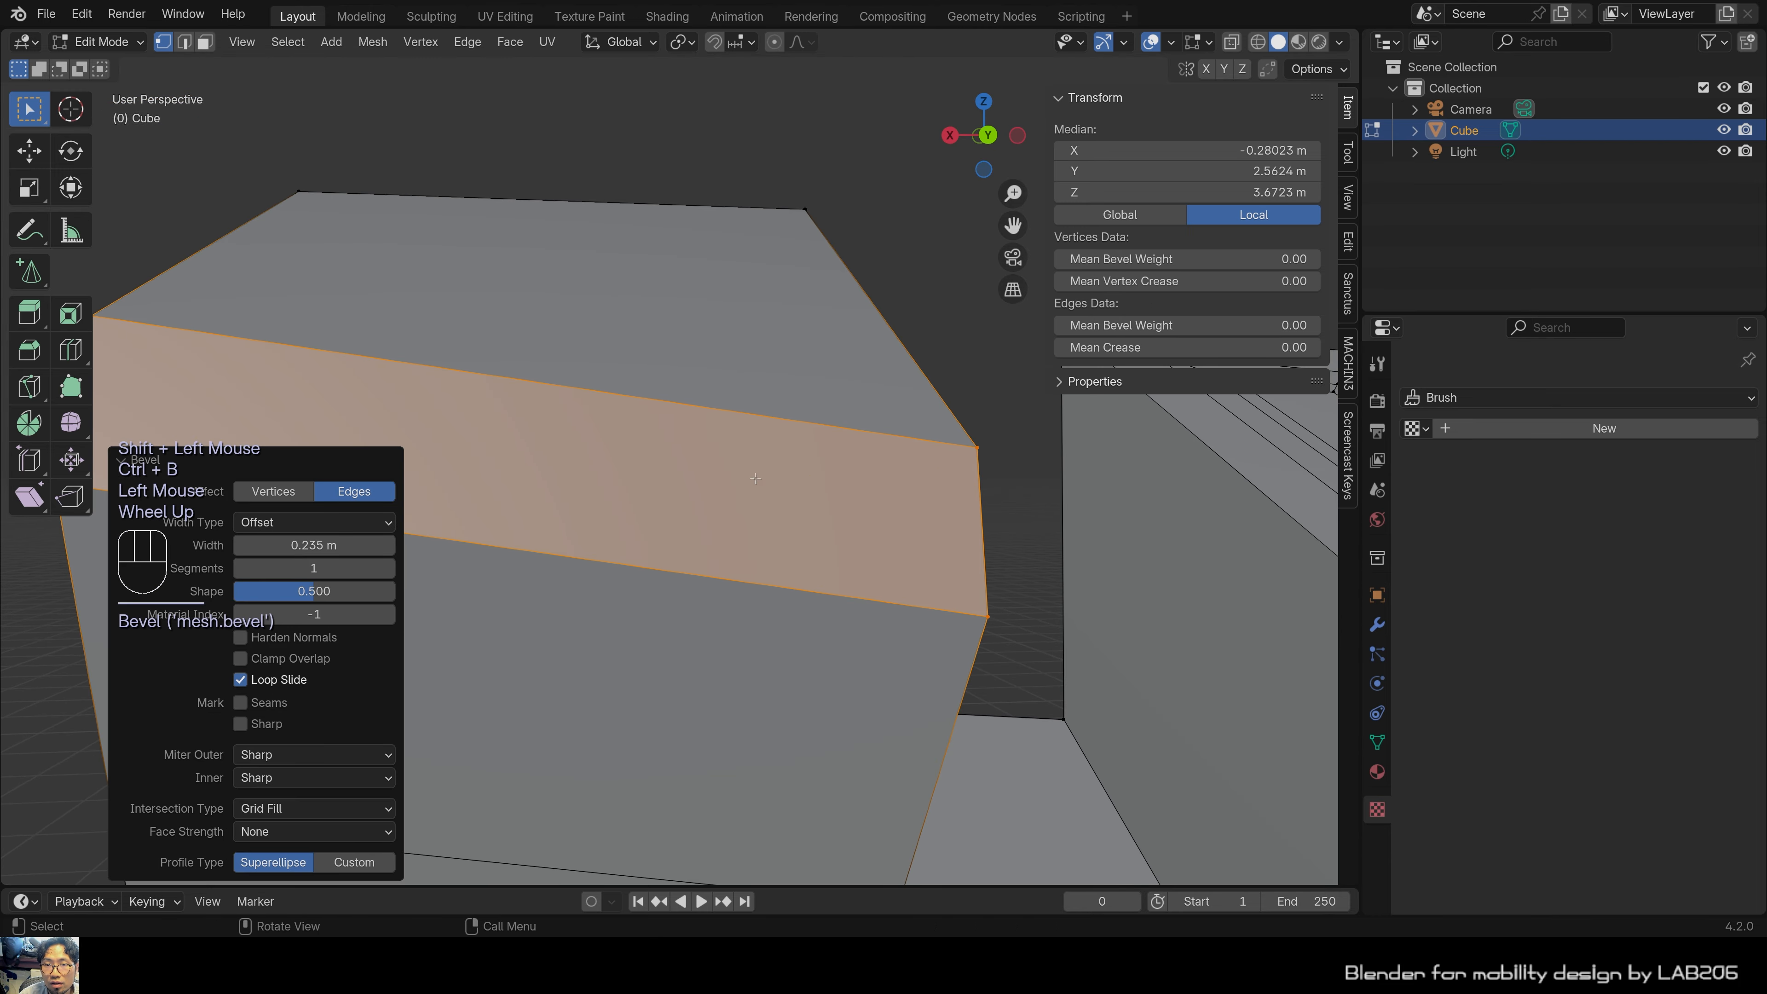
middle_click_drag(904, 543, 799, 478)
scroll(751, 548, "up", 2)
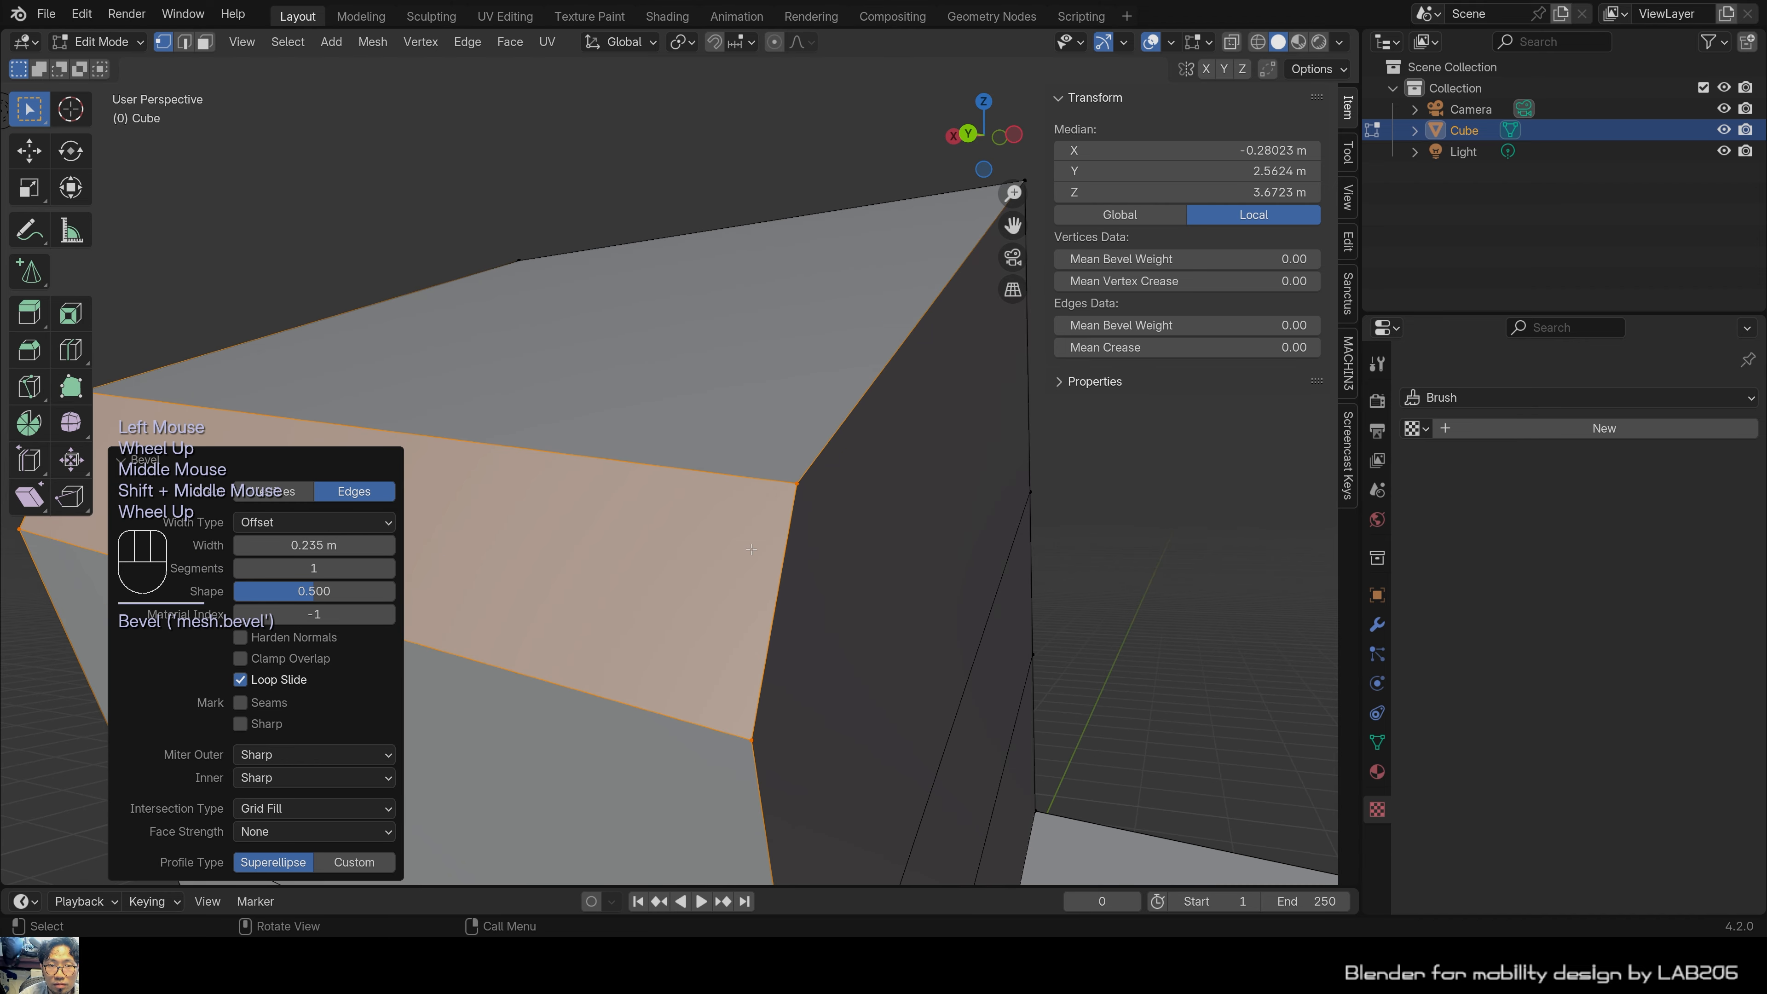
scroll(776, 550, "down", 2)
left_click(518, 217)
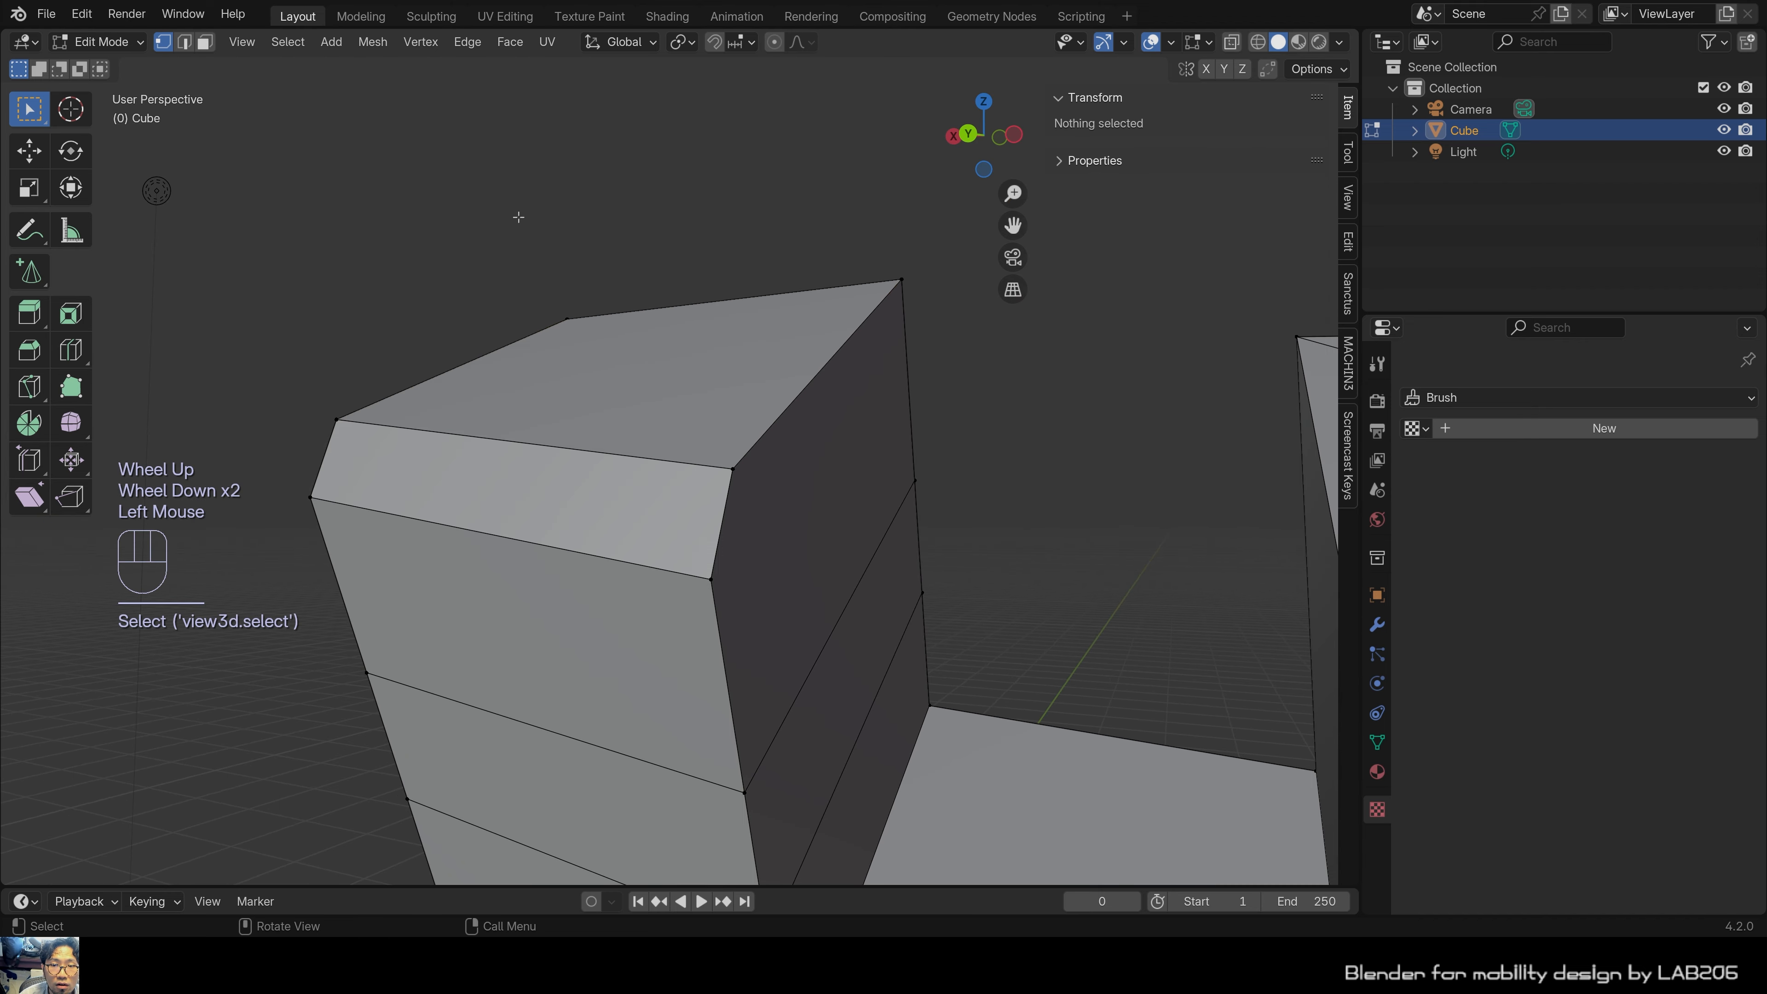
scroll(486, 418, "up", 1)
middle_click_drag(460, 450, 637, 449, "shift")
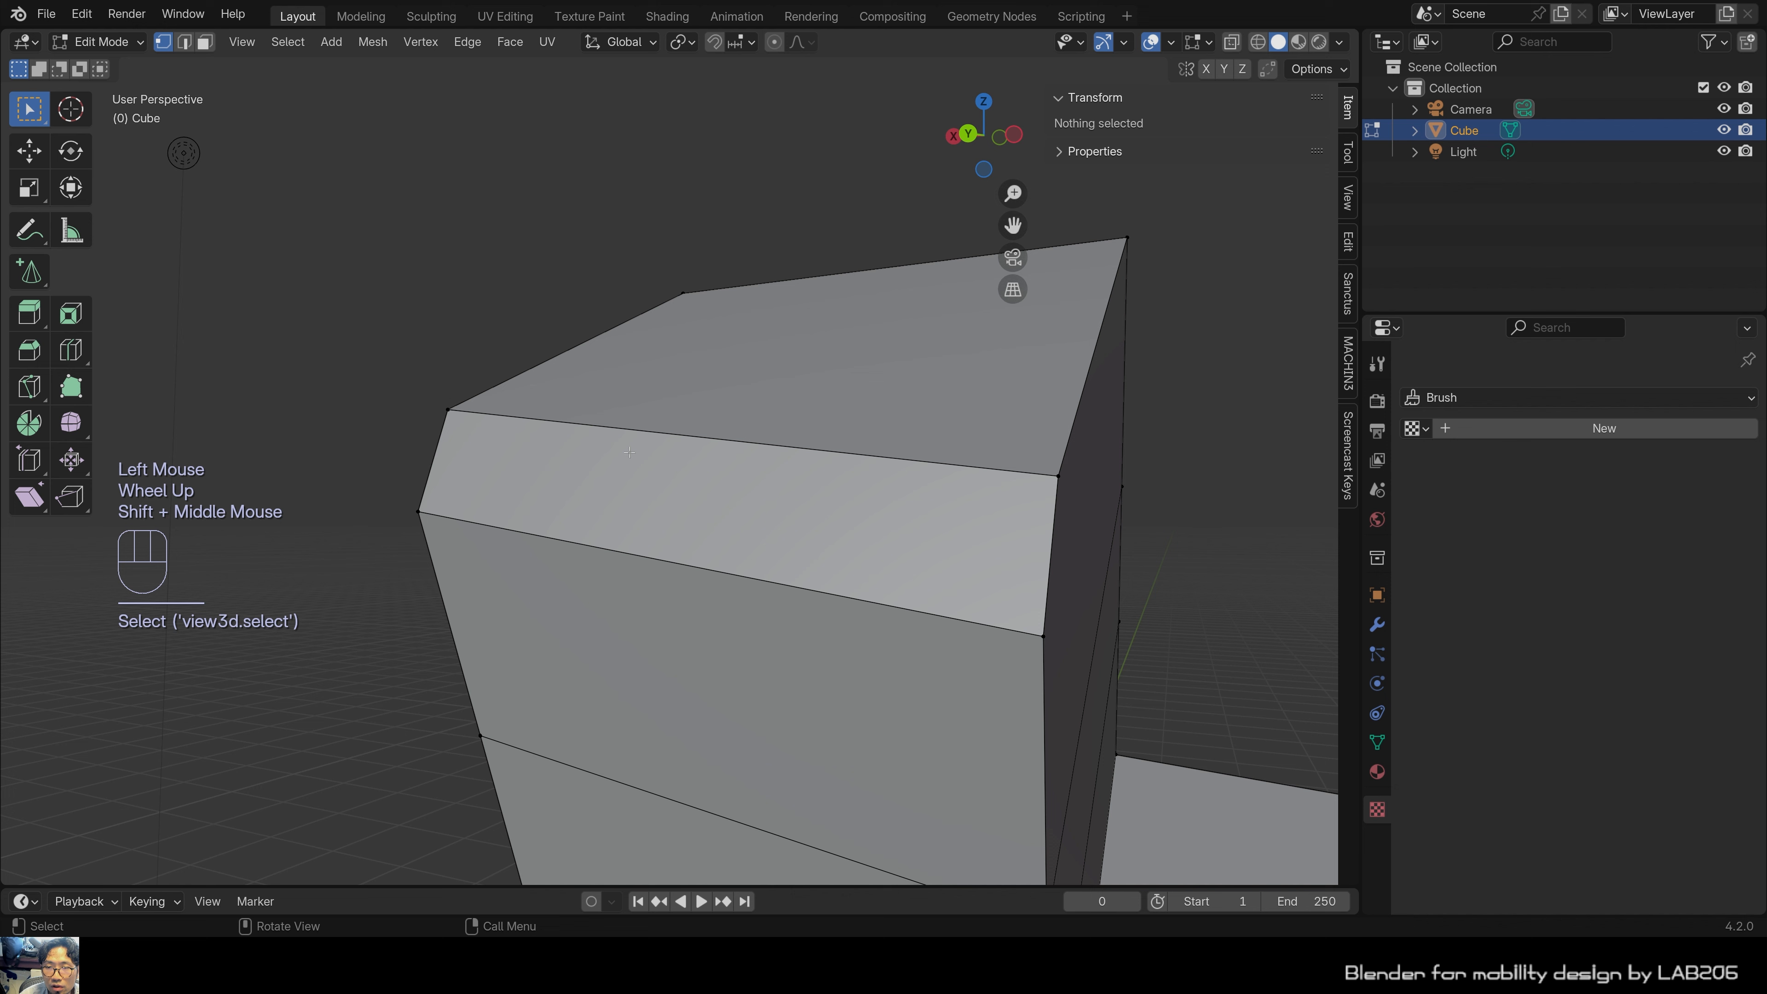
Undo the edge bevel on the slanted block's front top edge.
key("ctrl+z")
key("ctrl+z")
left_click(399, 398)
left_click(399, 397)
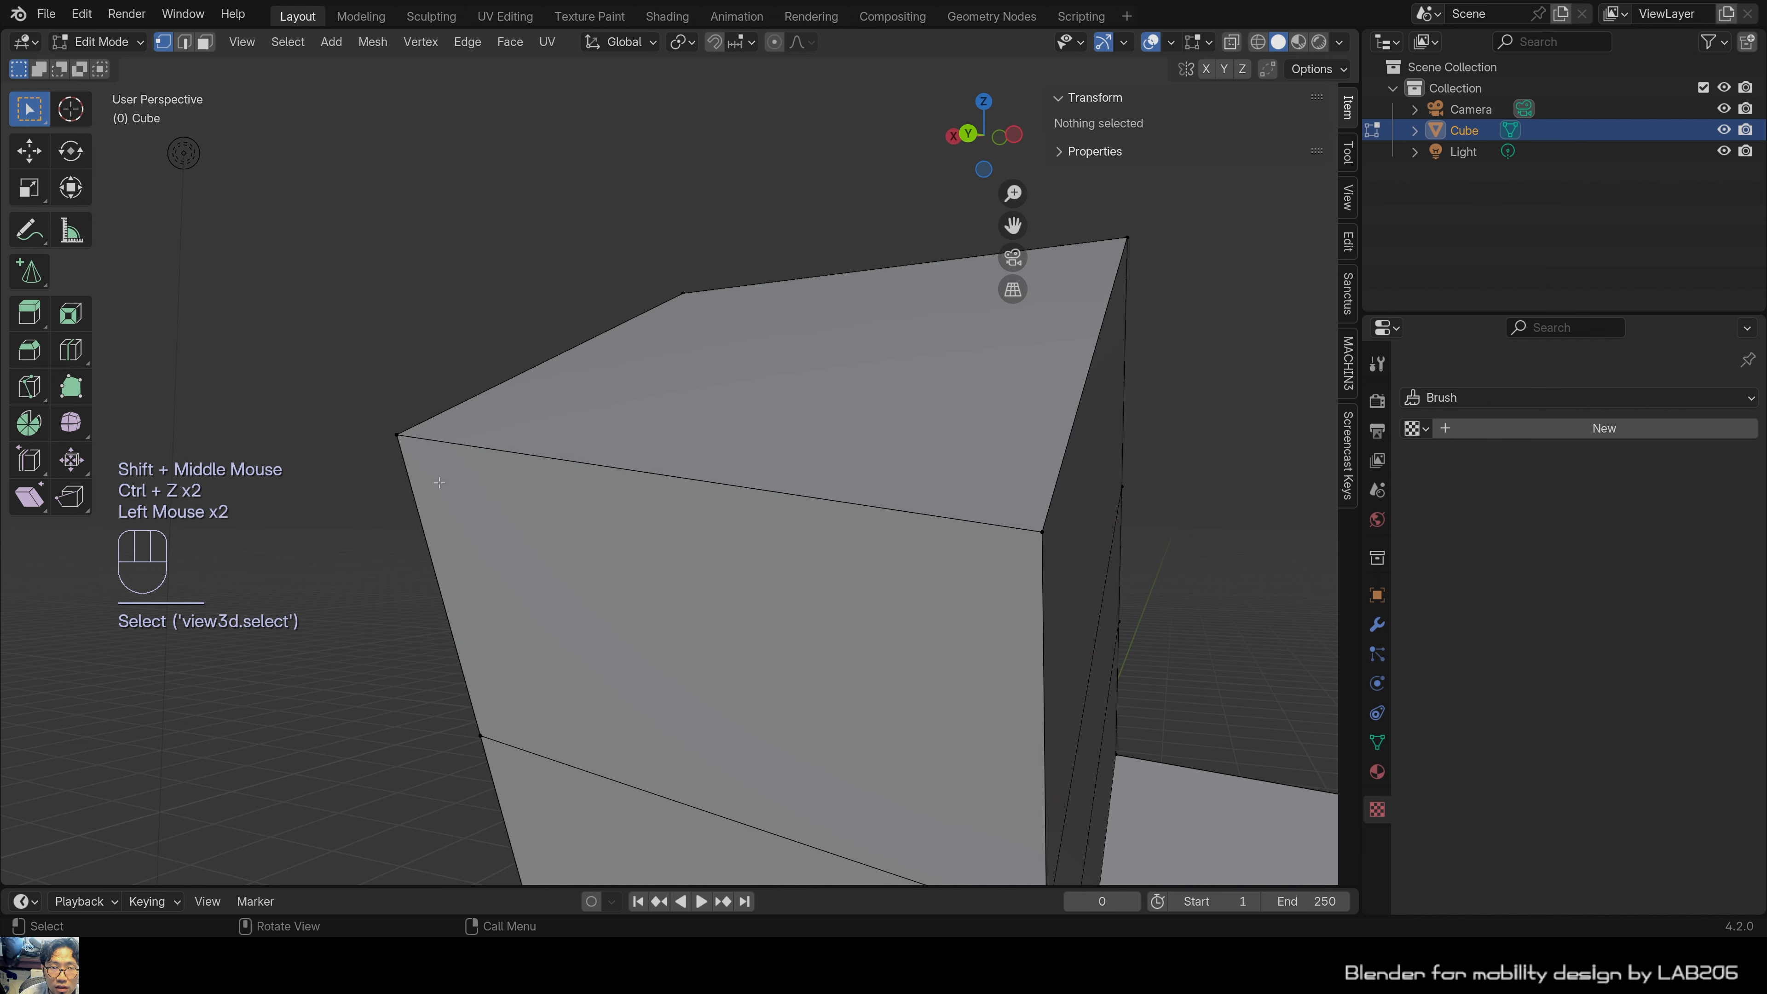
Select the outer front corner vertex of the slanted block's top and try an edge bevel on it alone.
left_click_drag(388, 388, 436, 495)
middle_click_drag(389, 491, 448, 476)
scroll(386, 525, "up", 1)
middle_click_drag(386, 526, 451, 515)
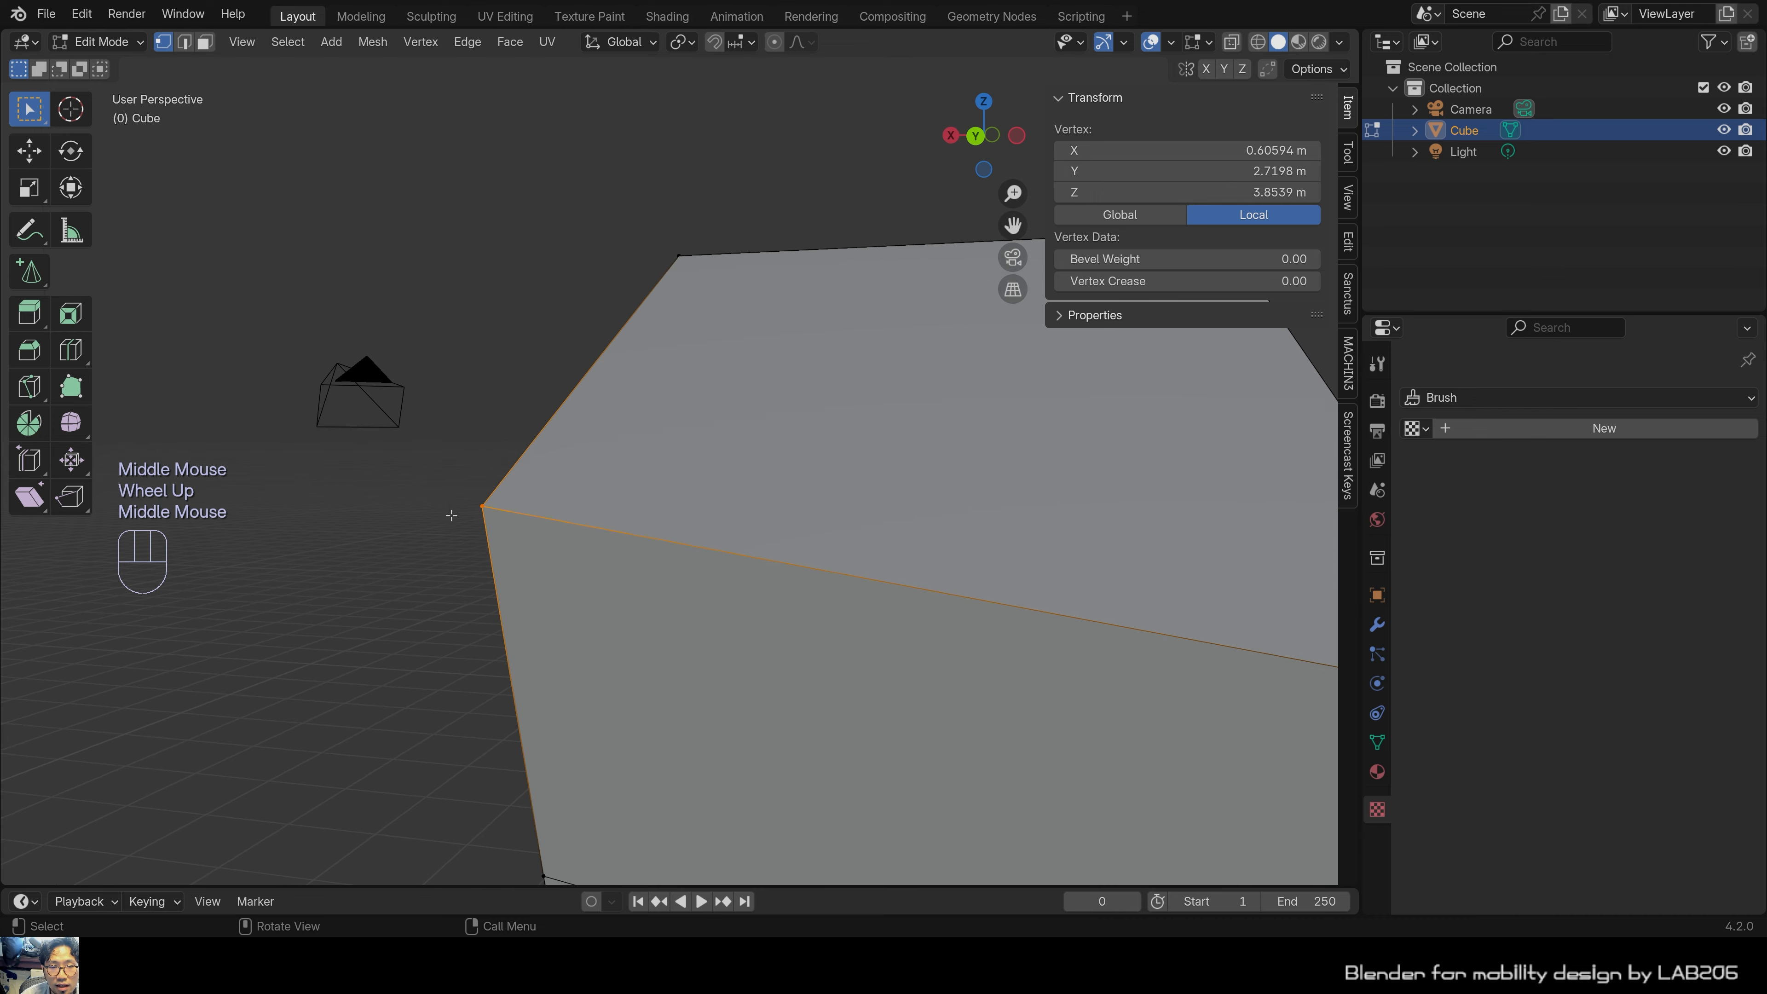
key("ctrl+b")
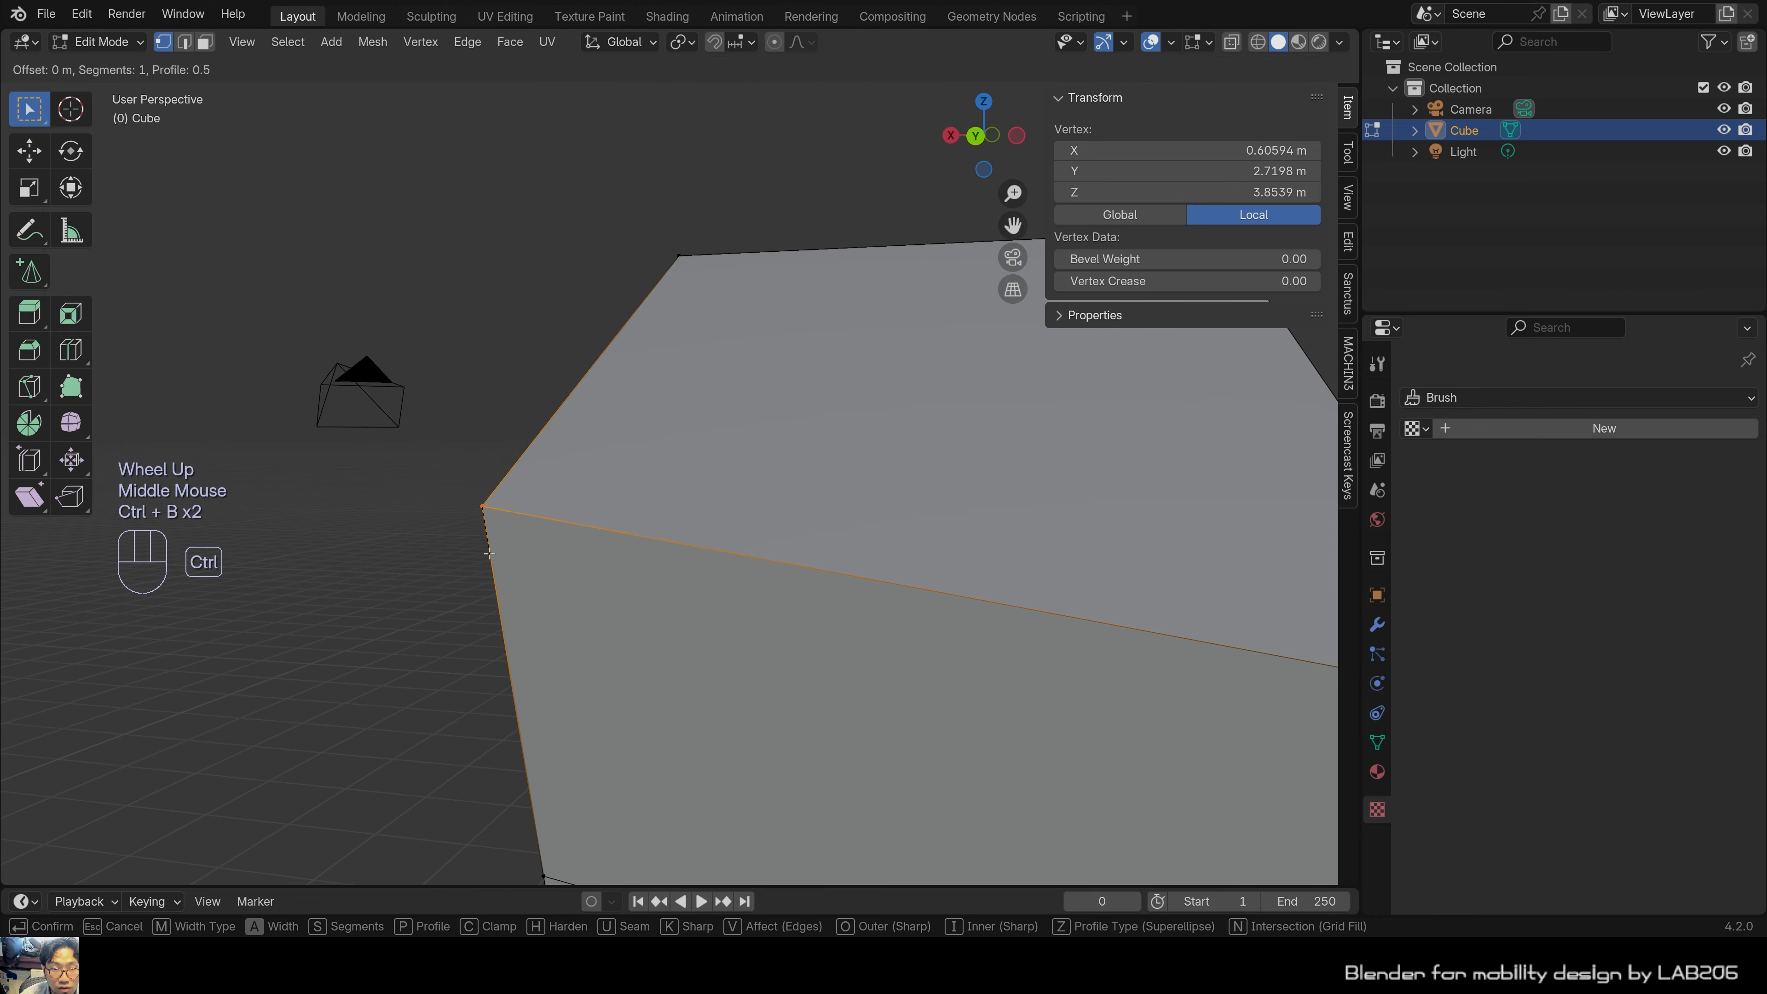
scroll(562, 539, "down", 2)
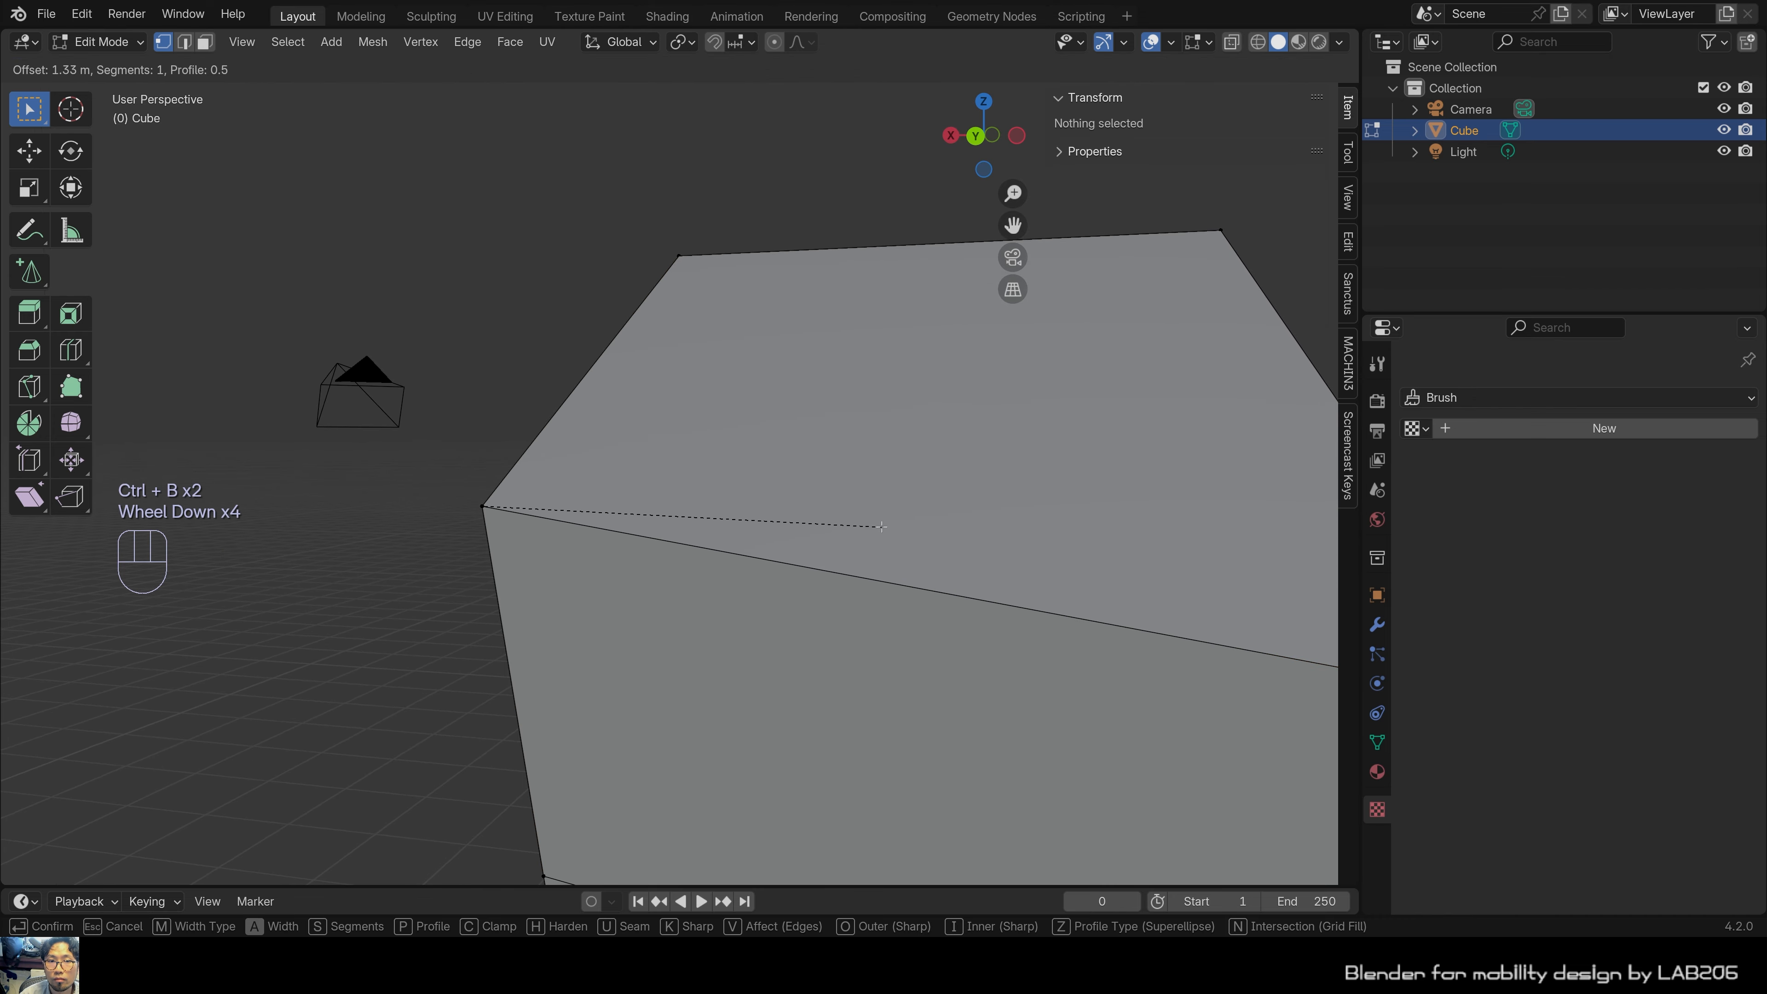
key("Escape")
Clear the selection, reselect only the outer front corner vertex and try the edge bevel on it again.
scroll(850, 519, "down", 2)
left_click(261, 775)
left_click_drag(518, 417, 605, 567)
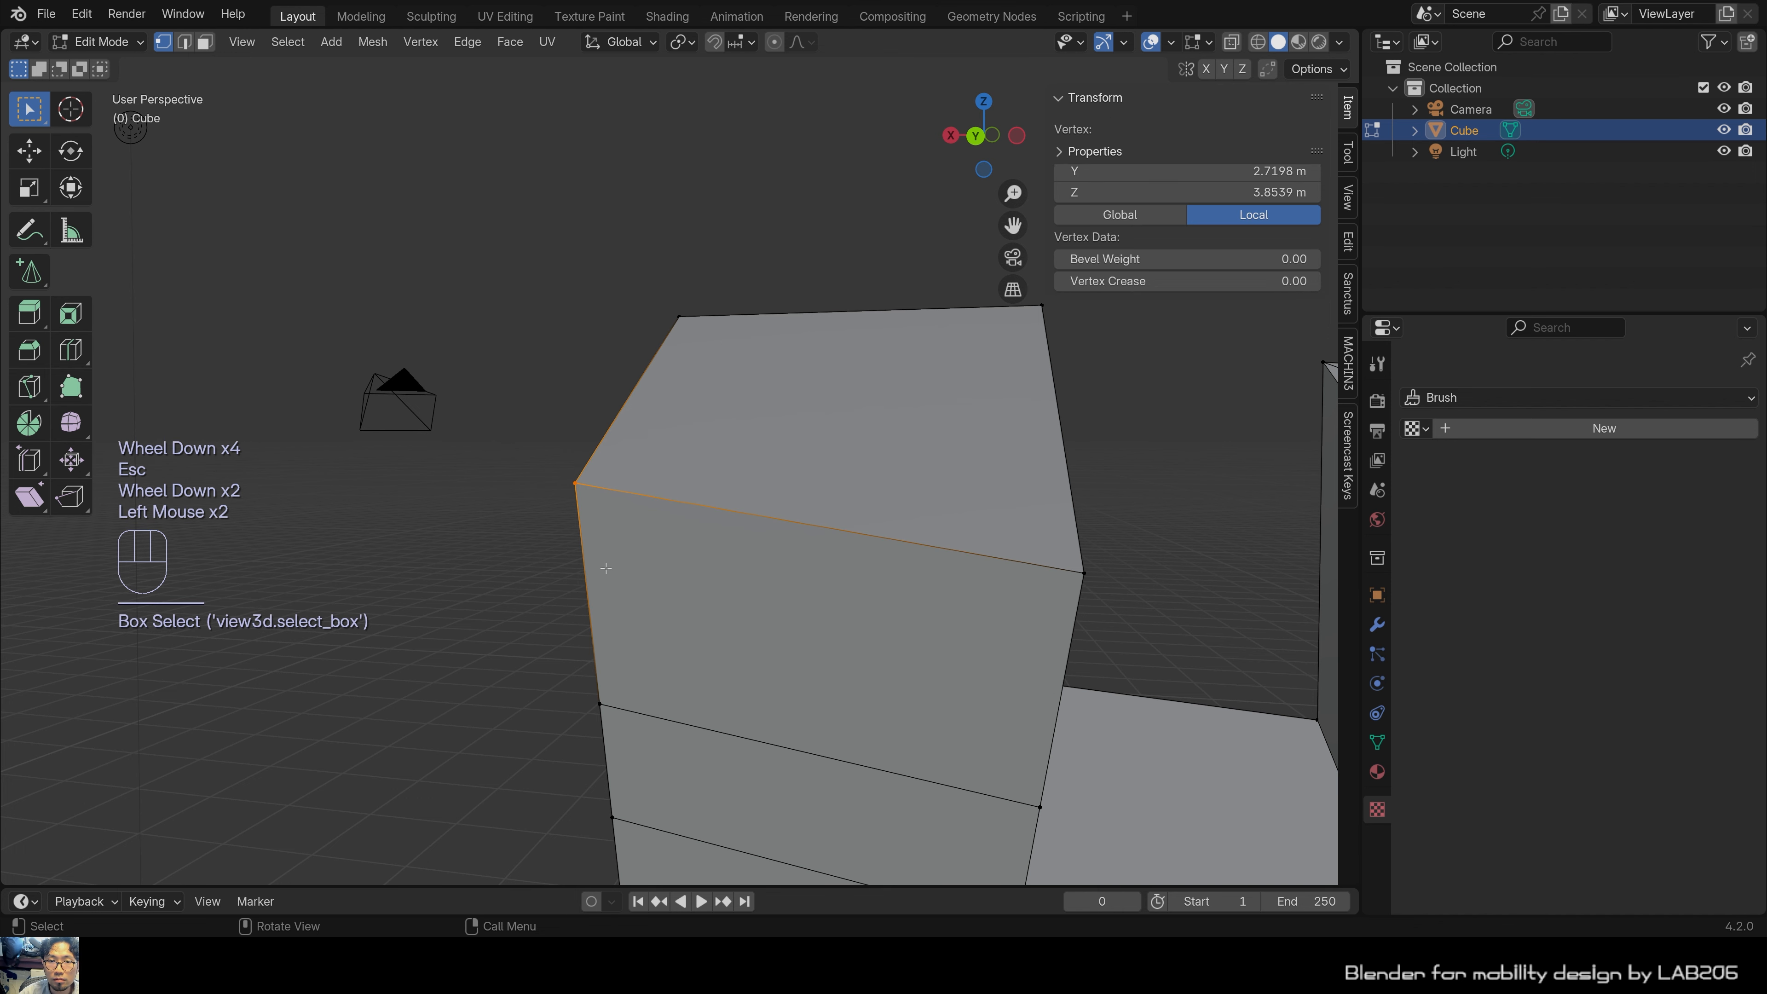
key("ctrl+b")
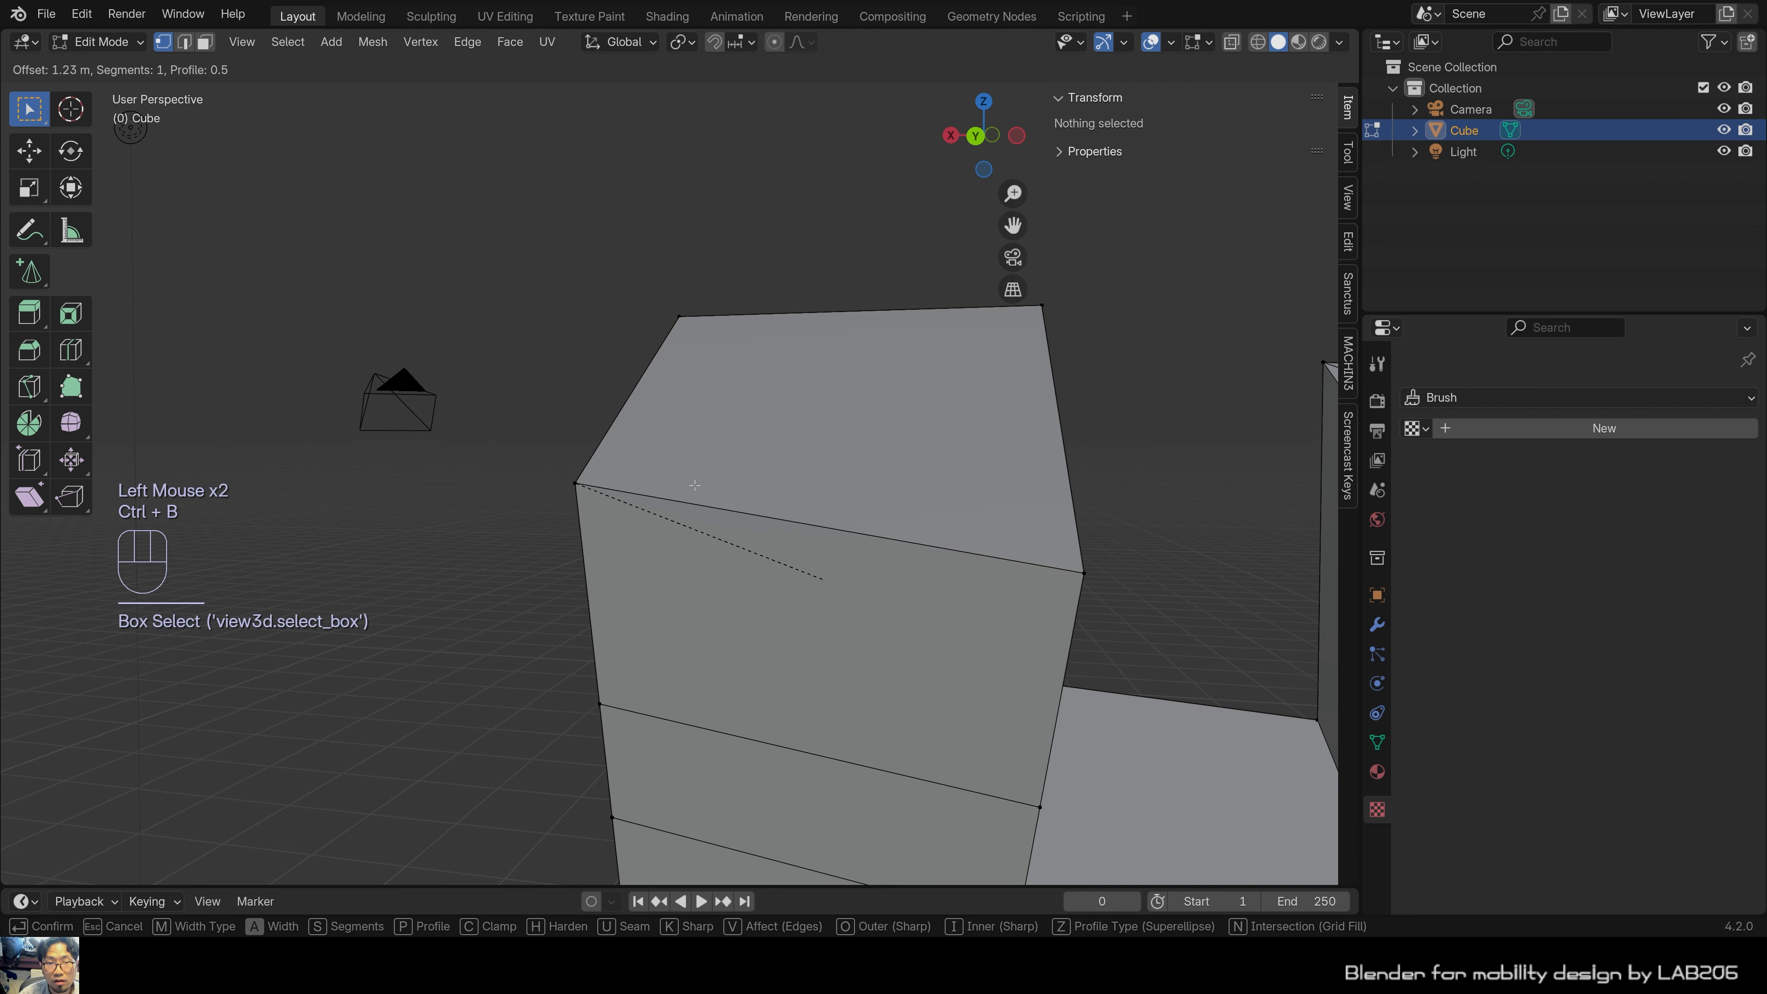
key("Escape")
Add the other front corner vertex to the selection and bevel both with a width of 0.253 m, affecting vertices instead of edges.
left_click(1141, 623, "shift")
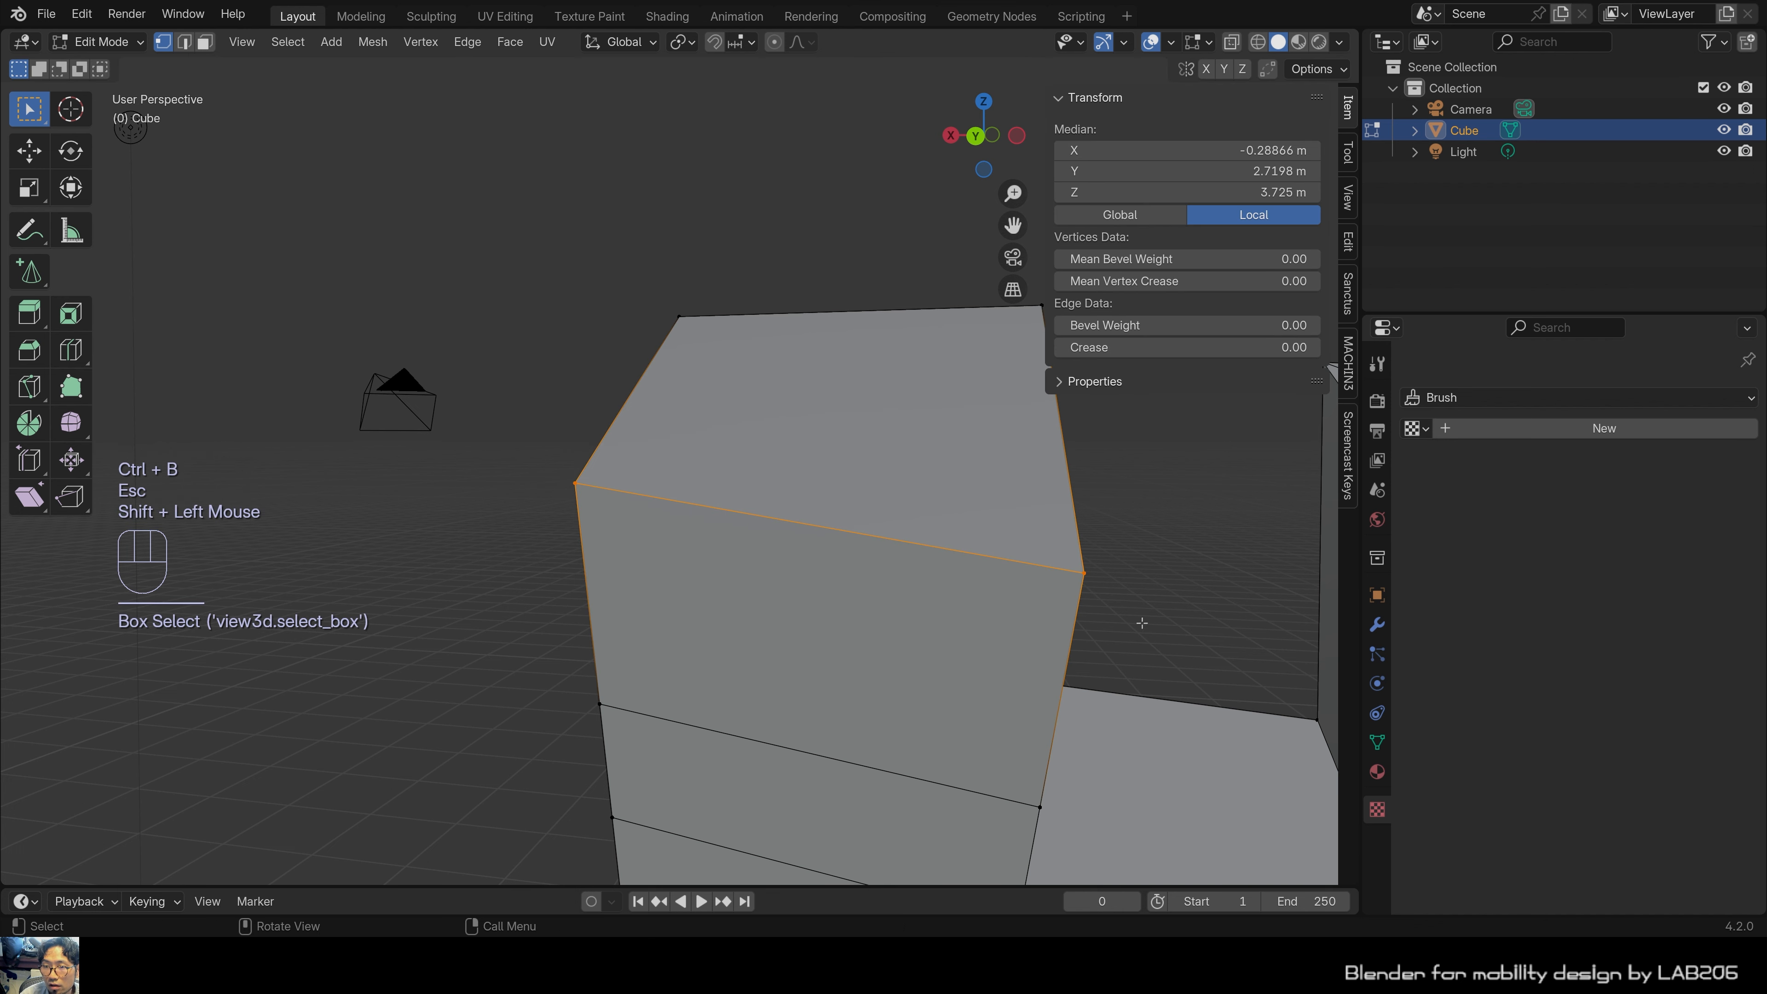
key("ctrl+b")
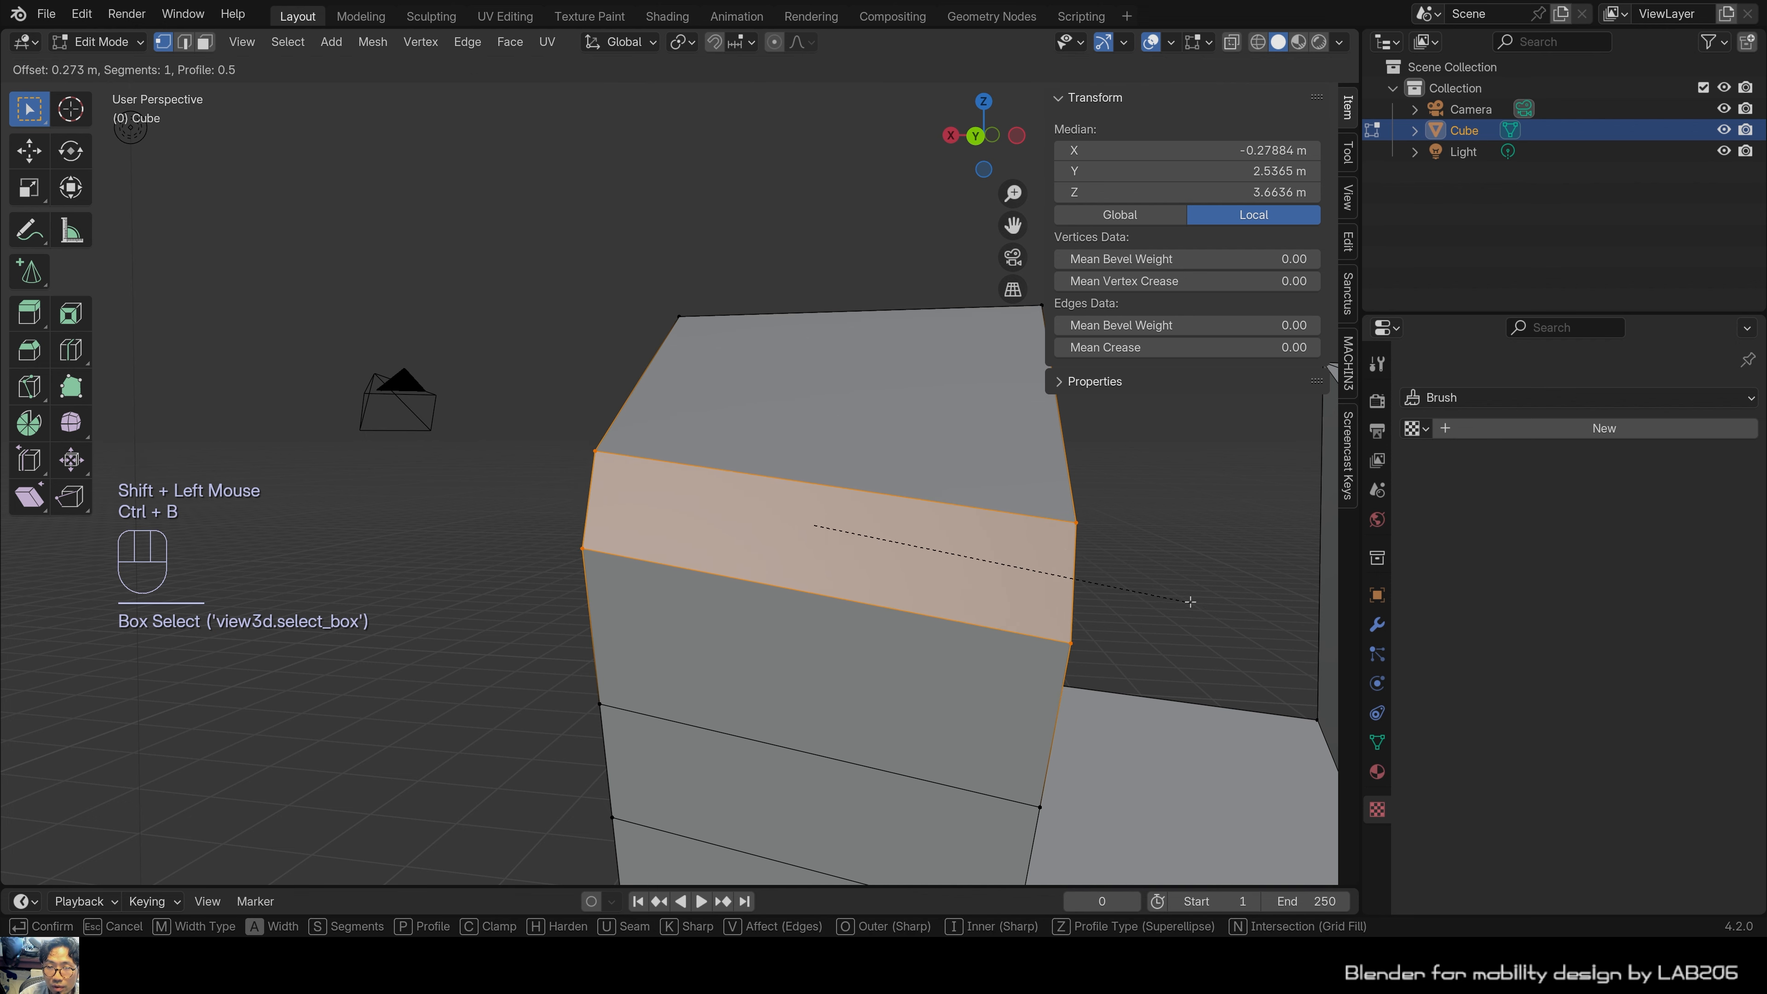
left_click(1189, 600)
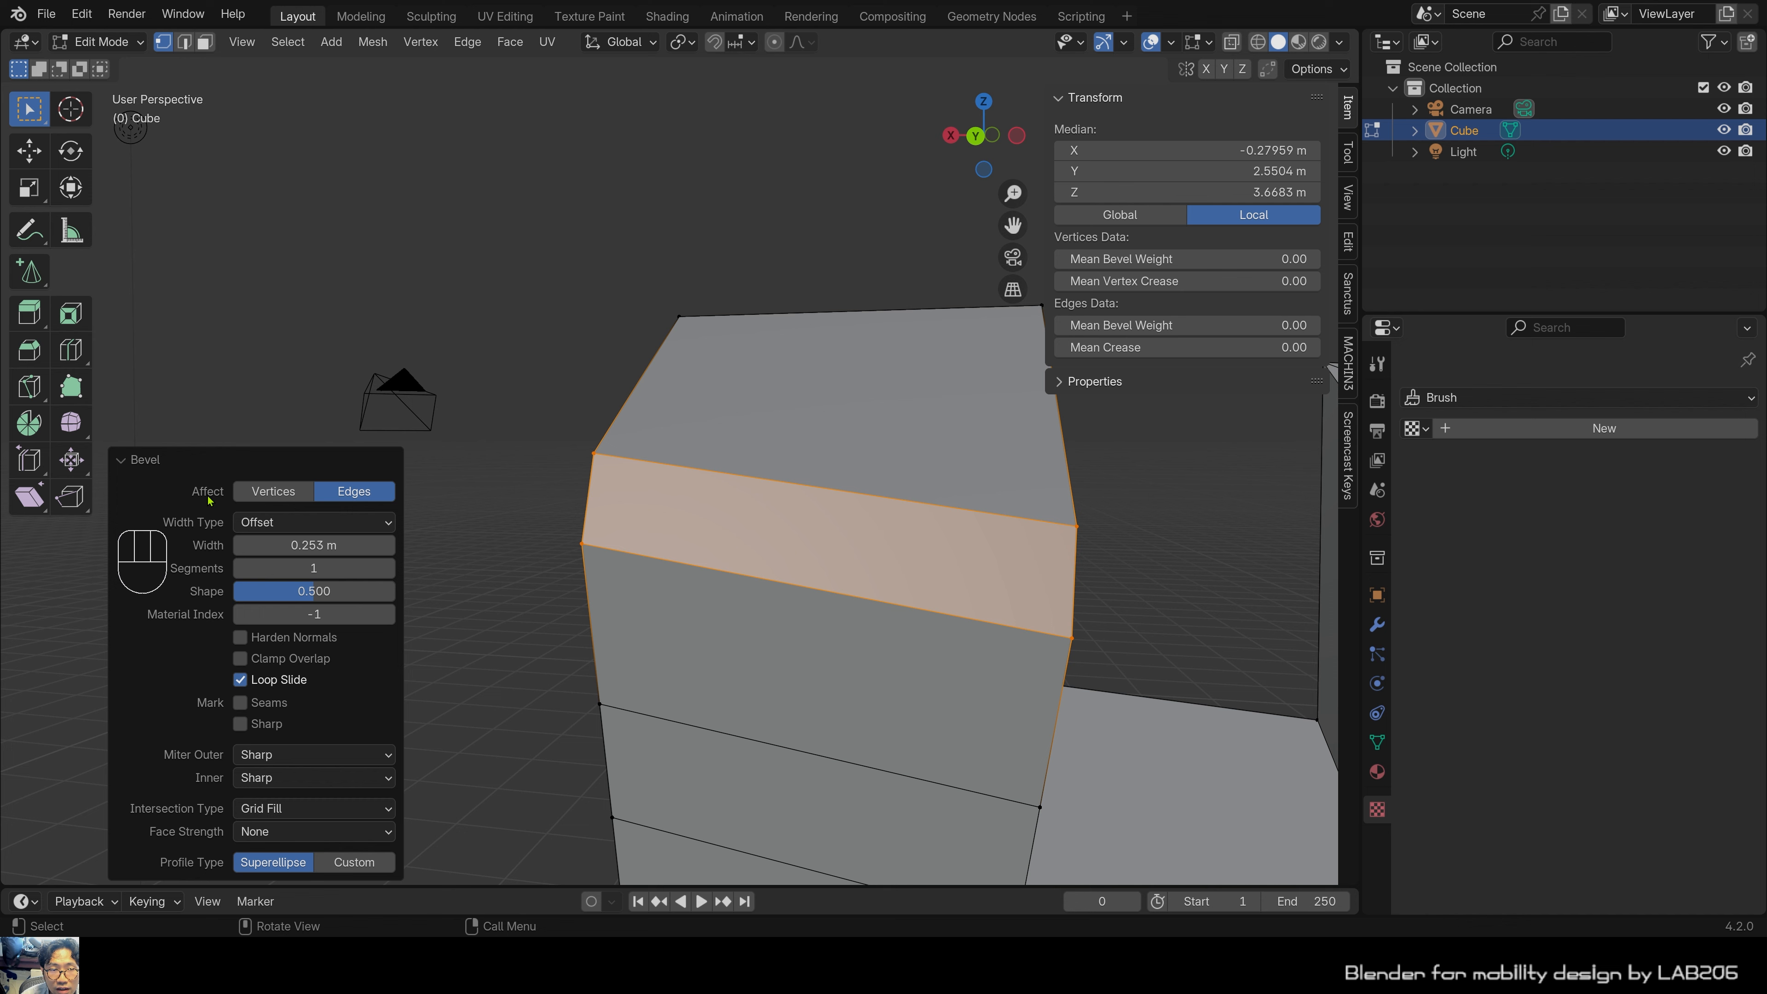
left_click(268, 492)
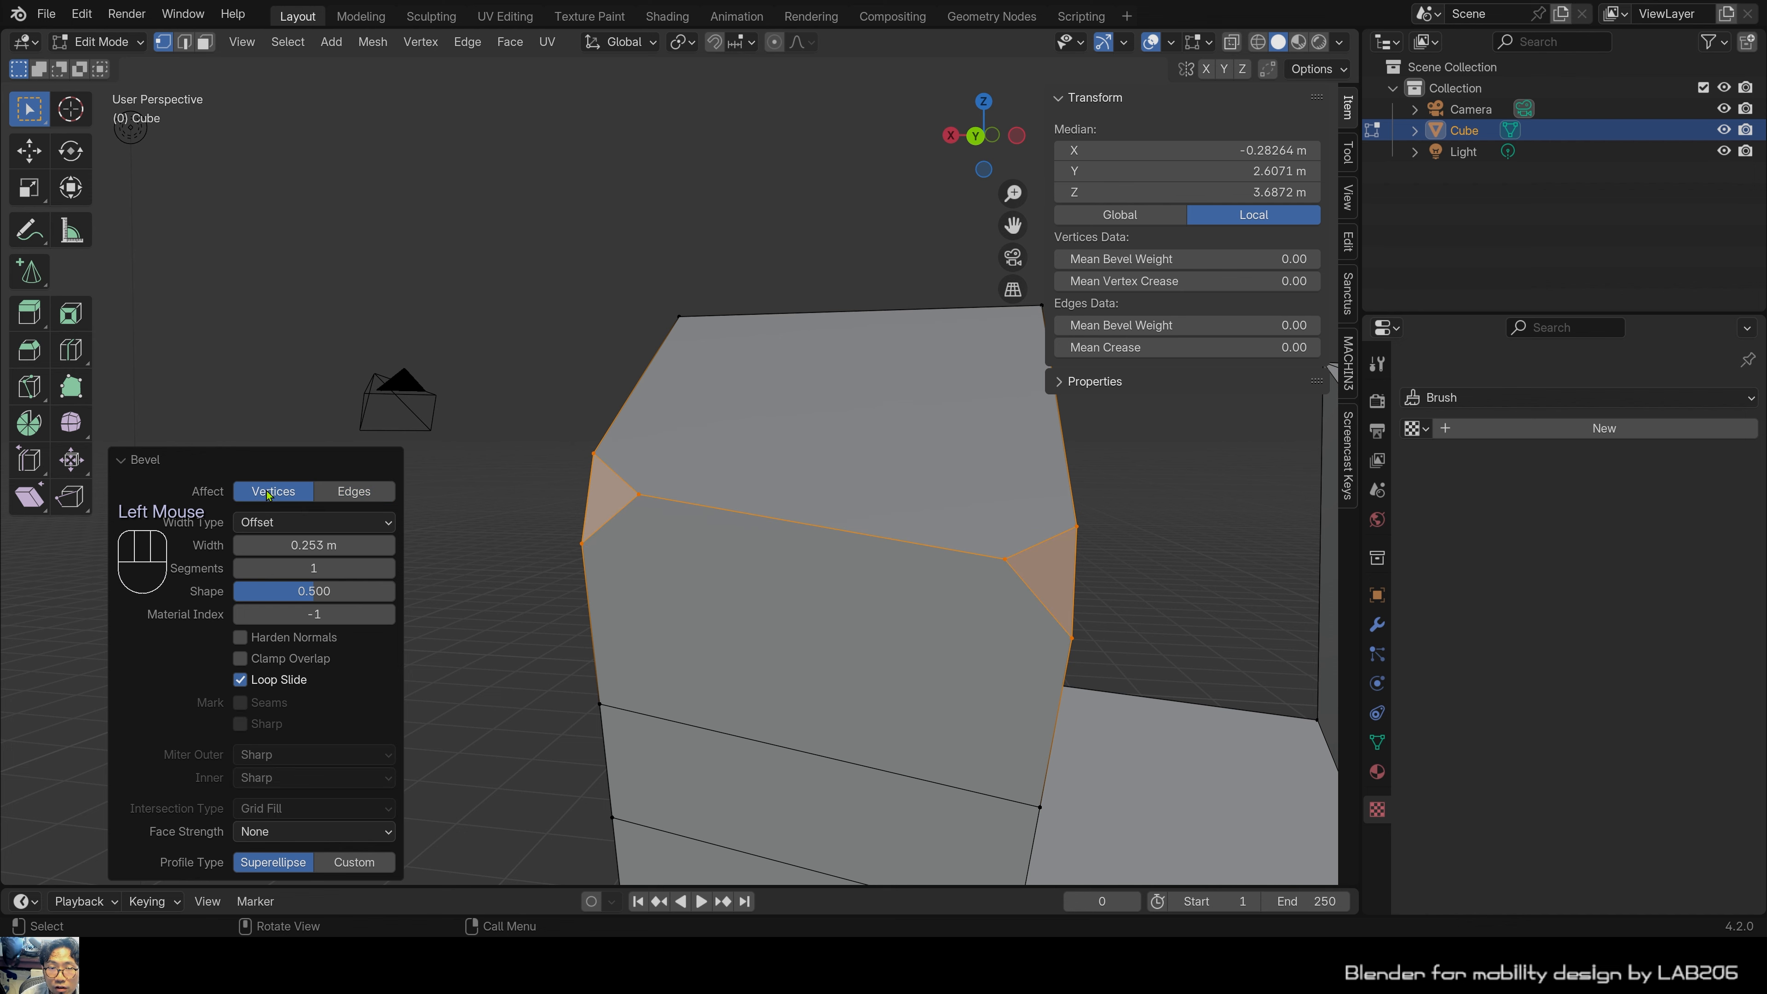
Select only the outer rear corner vertex of the slanted block's top face.
middle_click_drag(914, 615, 1173, 492)
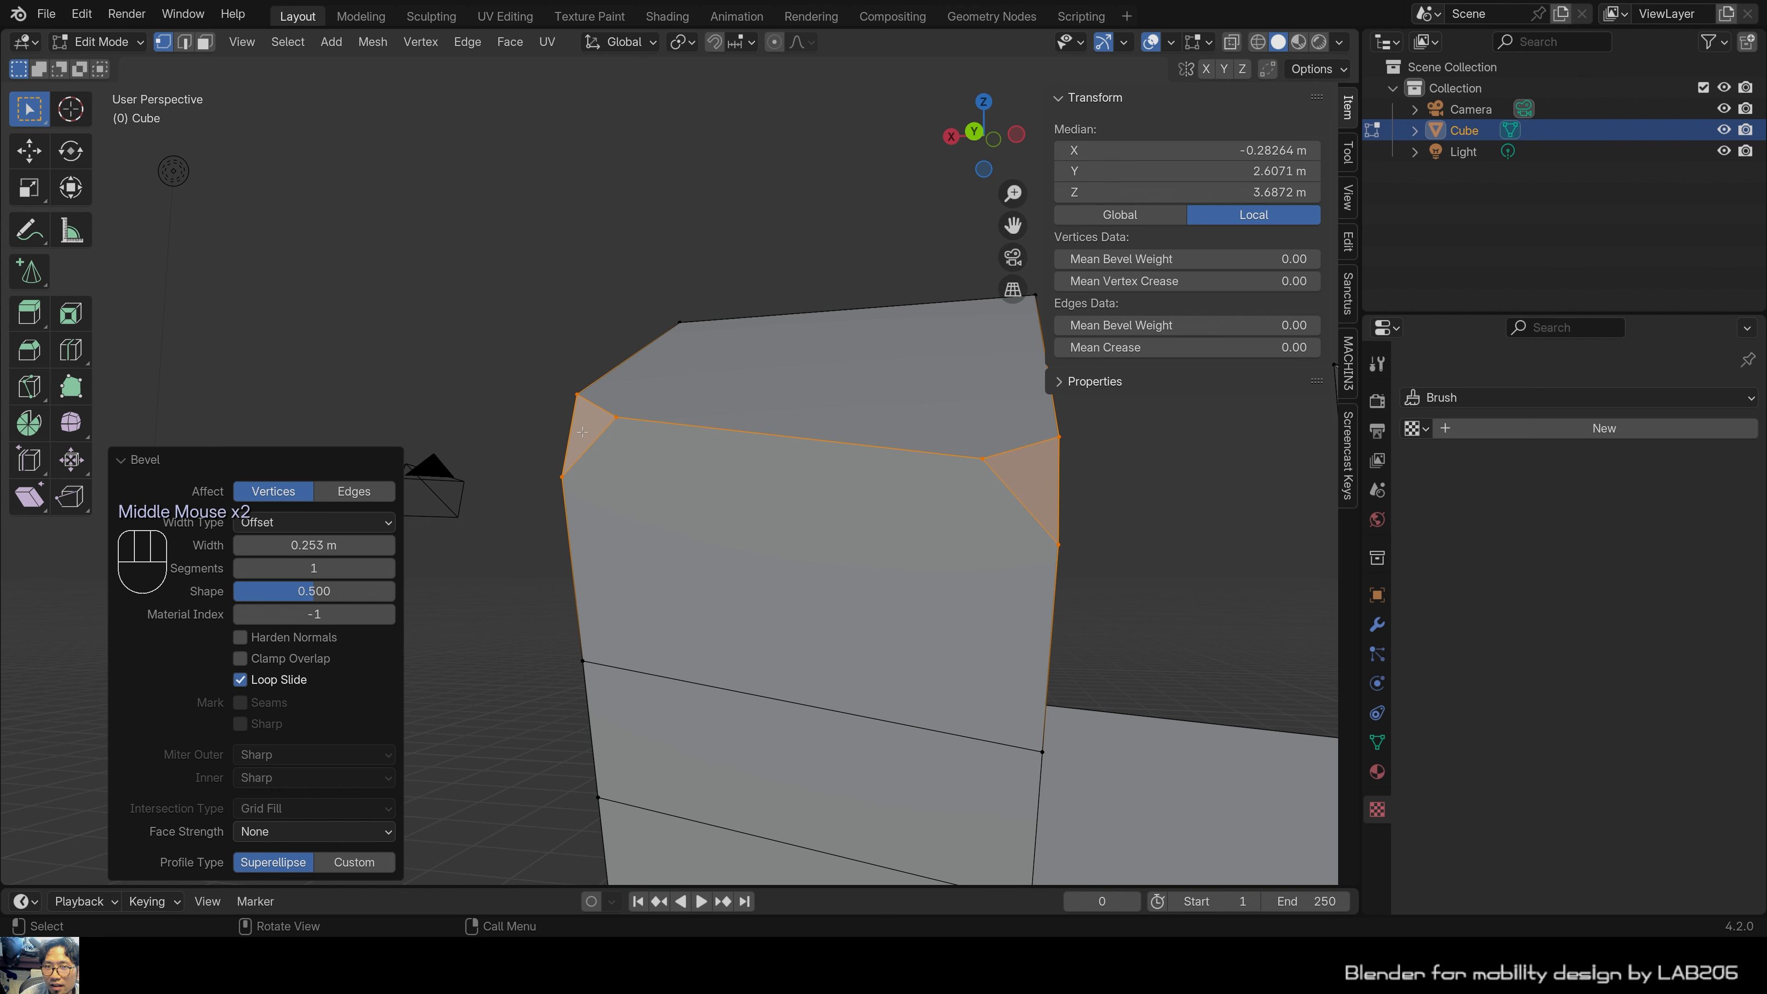
middle_click_drag(582, 431, 1203, 597)
scroll(619, 407, "up", 2)
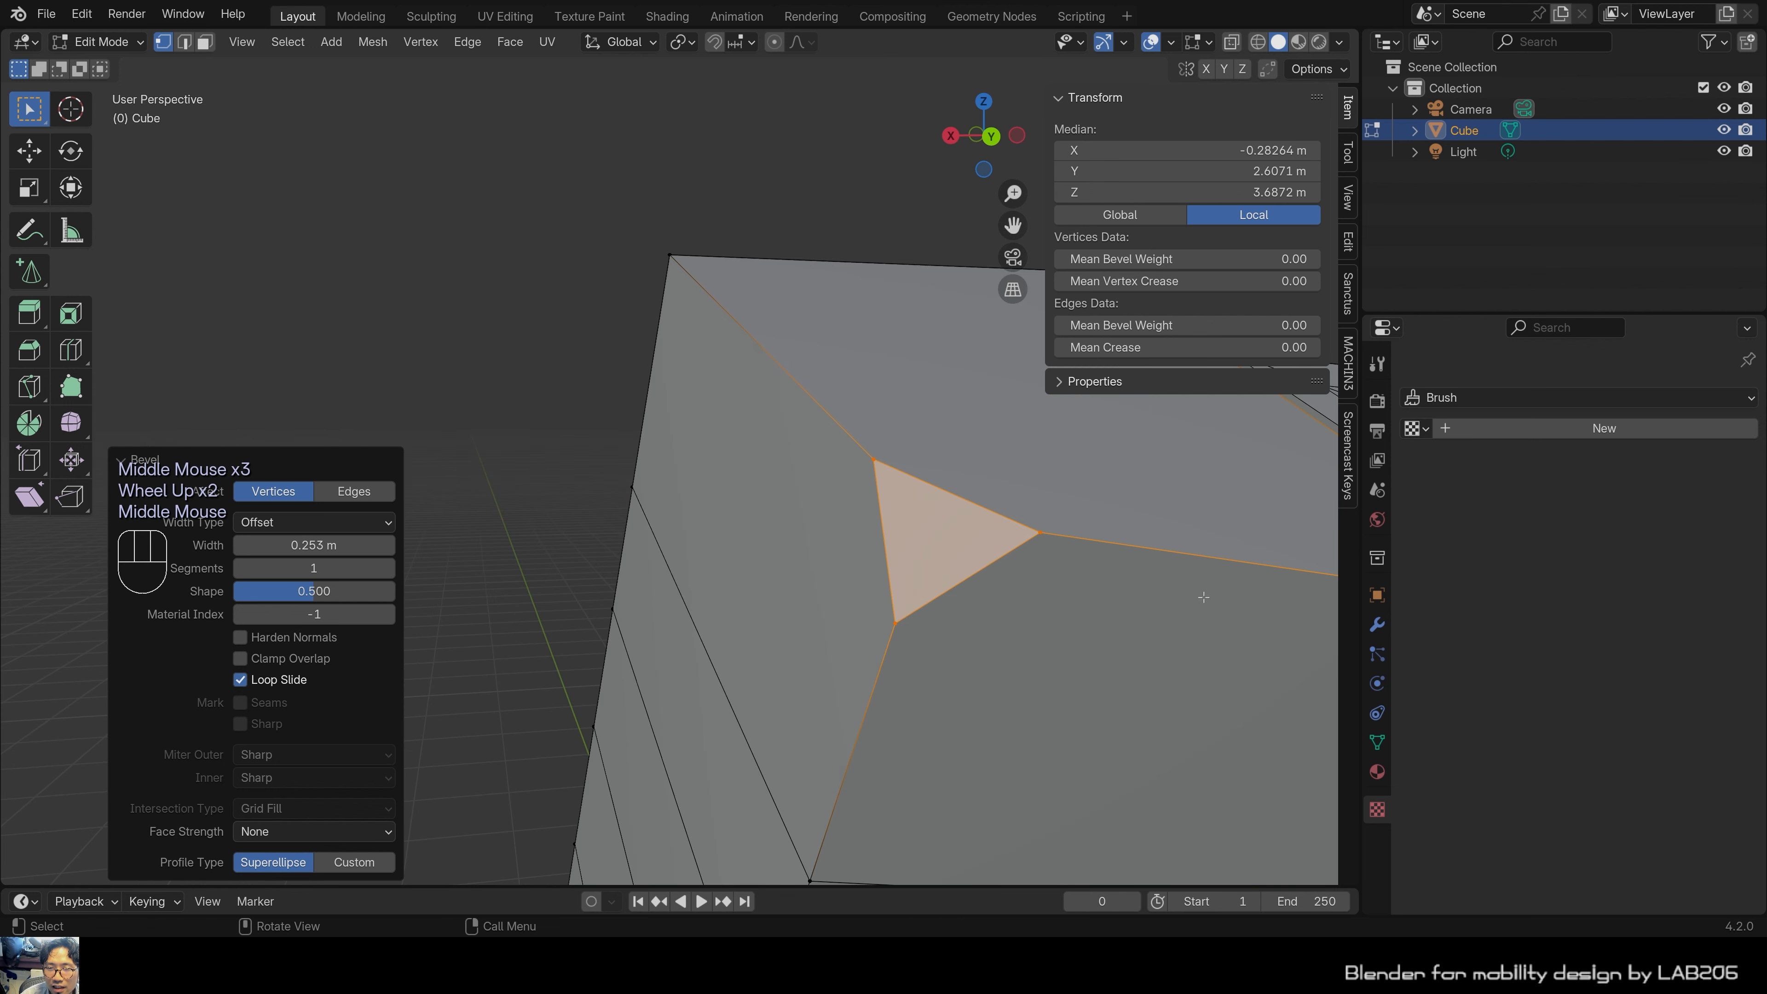
middle_click_drag(1004, 553, 691, 498, "shift")
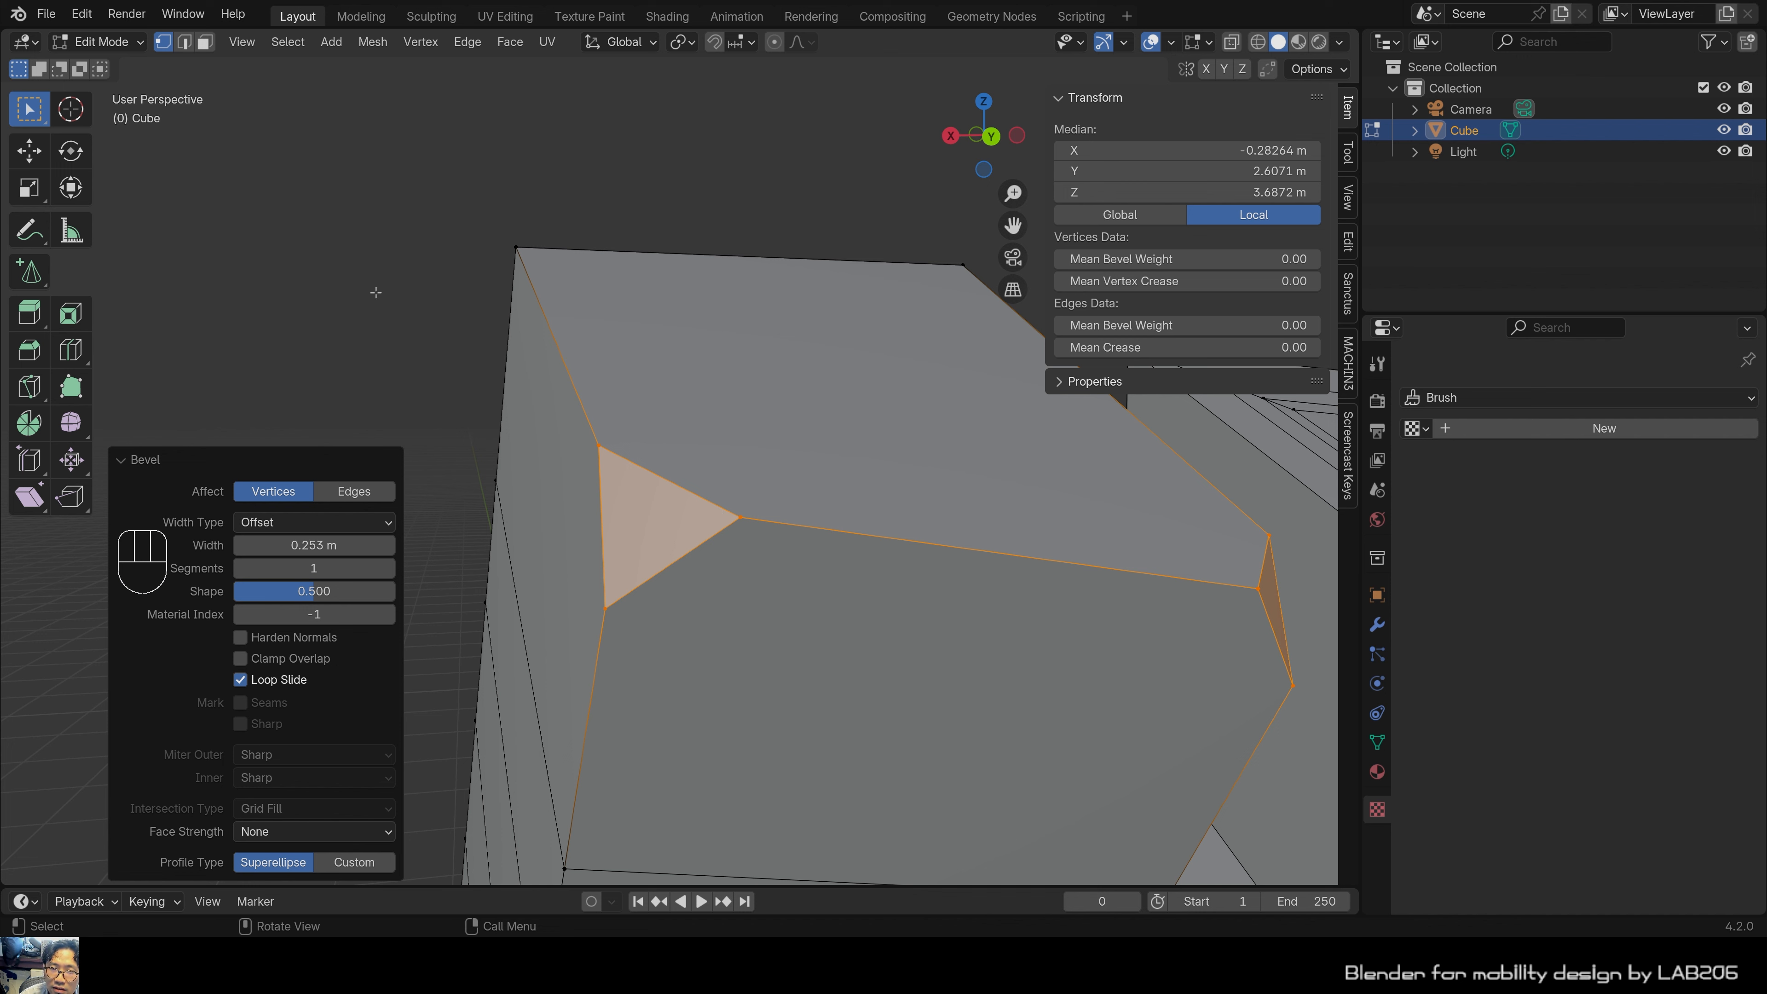
left_click(477, 423)
left_click(481, 419)
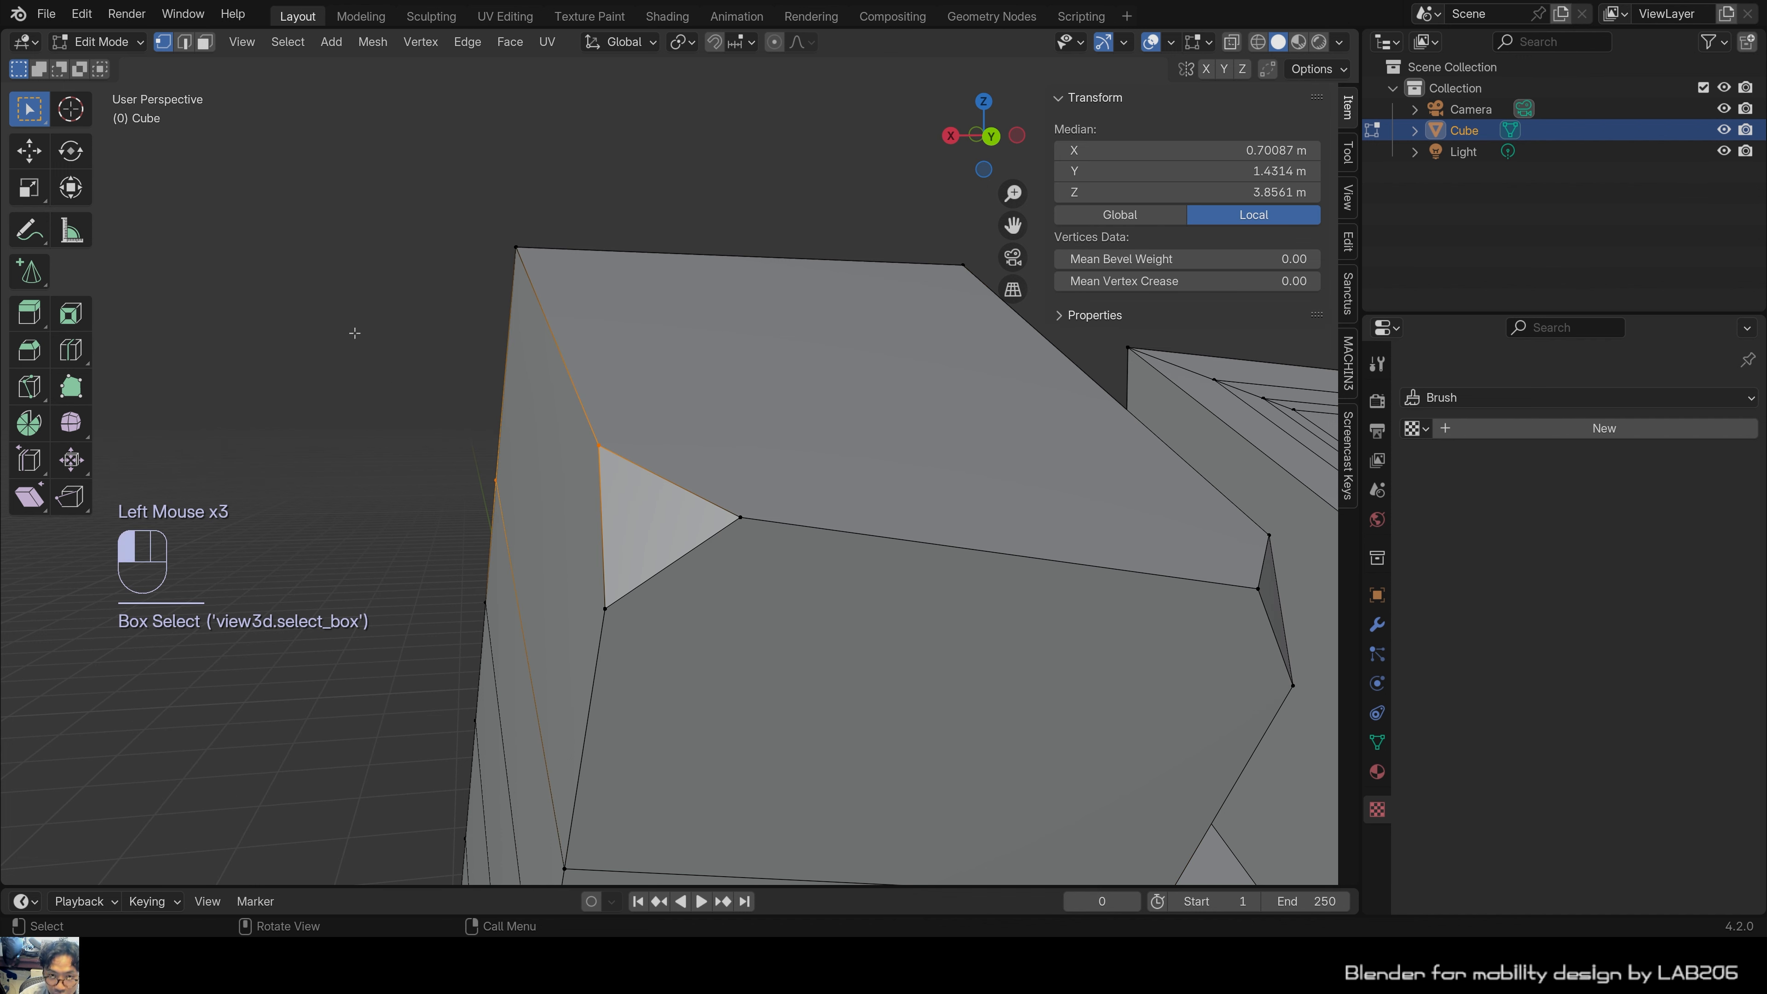
left_click_drag(403, 202, 569, 285)
Try a 1.16 m vertex bevel on the outer rear corner of the slanted block's top and undo it.
middle_click_drag(572, 286, 594, 322)
key("ctrl+b")
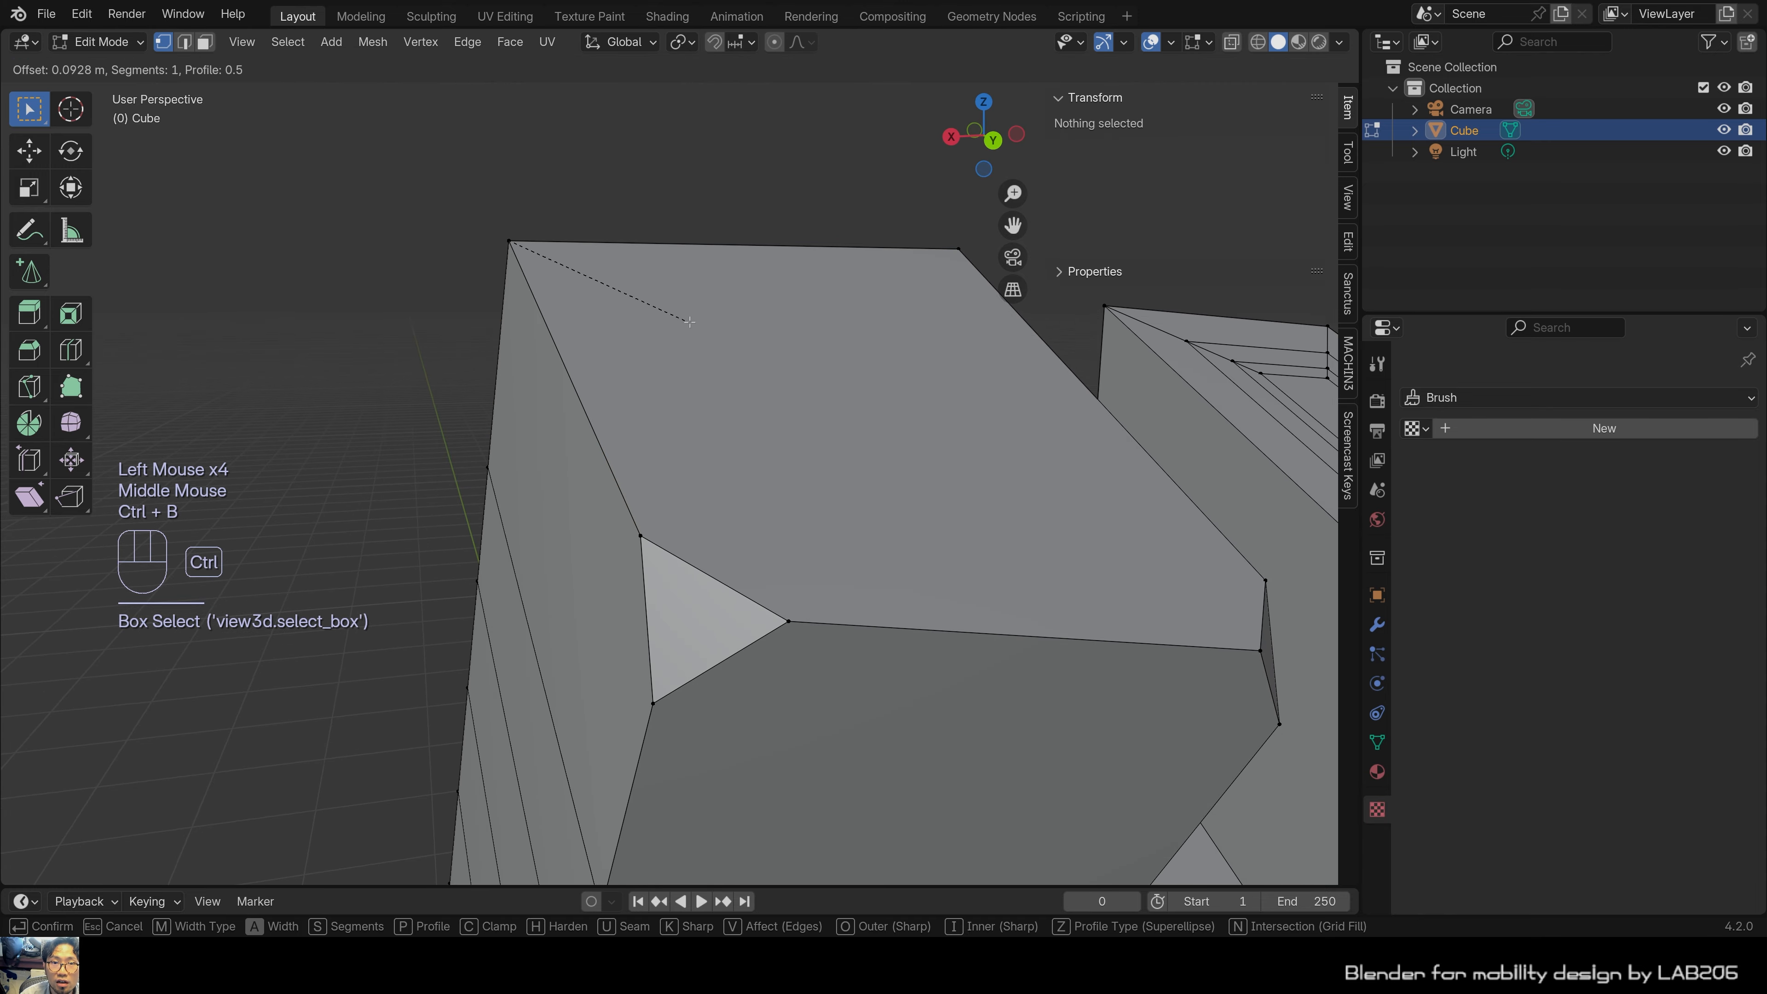
left_click(811, 385)
left_click(274, 491)
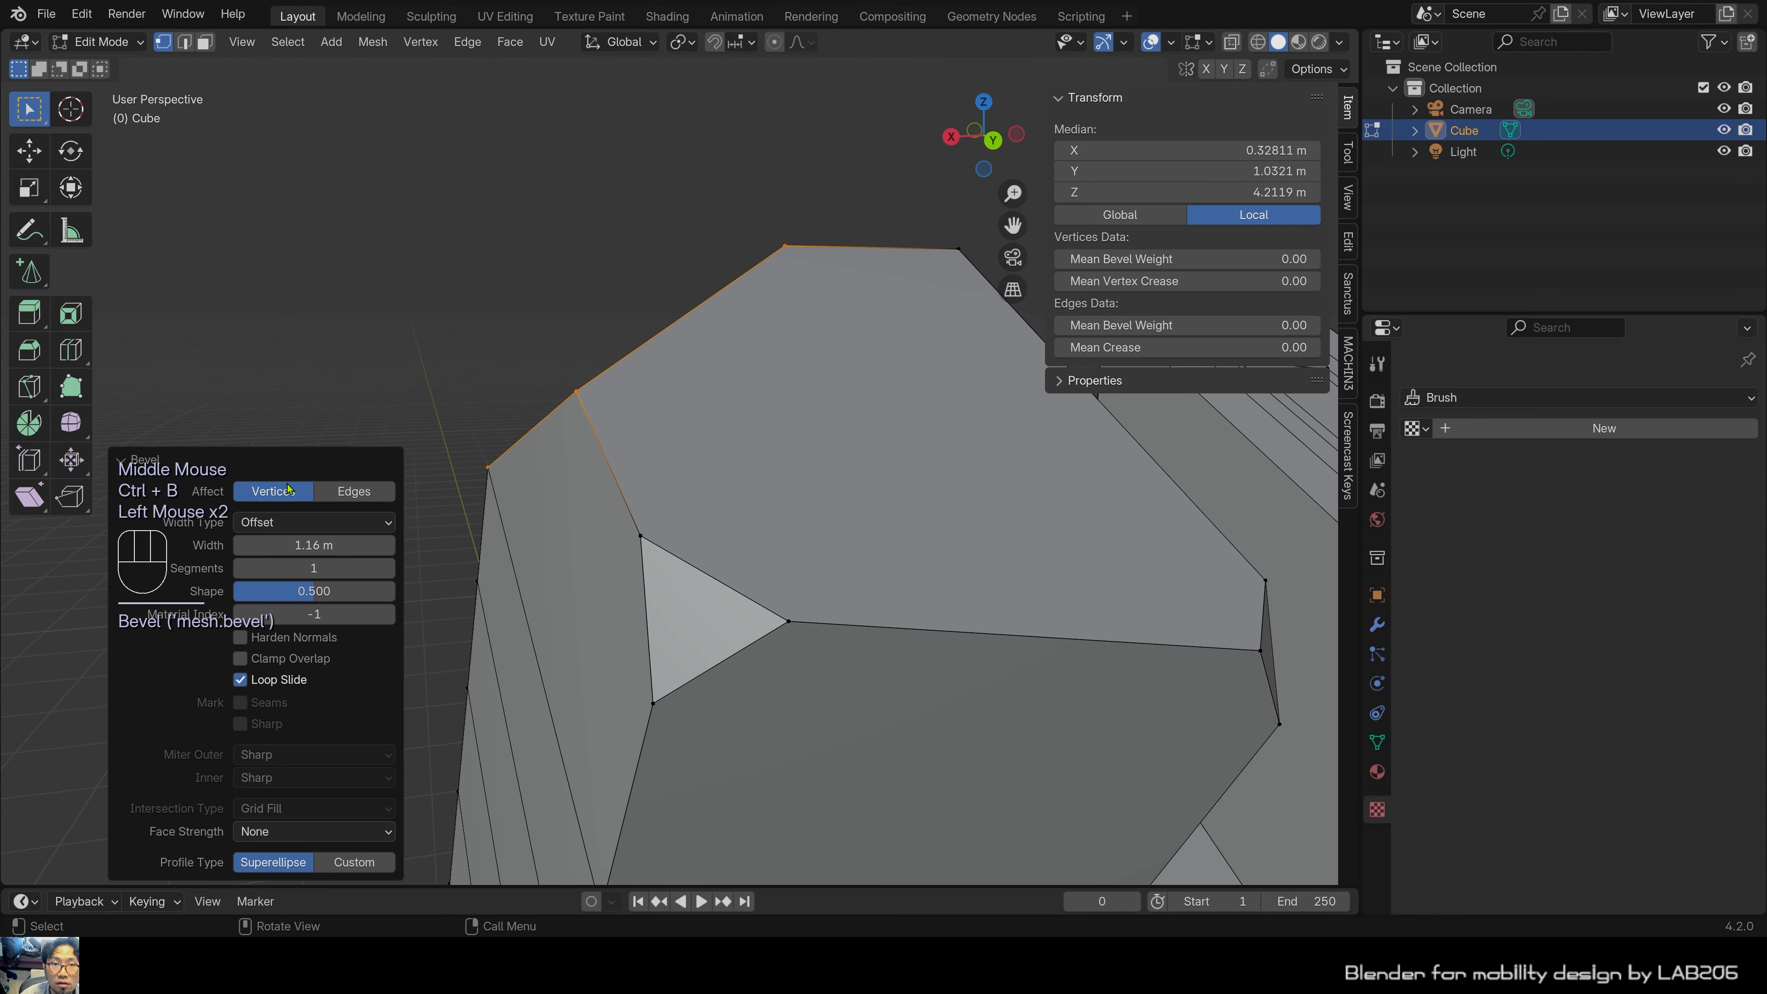
middle_click_drag(550, 497, 623, 406)
key("ctrl+z")
Bevel the selected outer rear corner with a width of 0.683 m, affecting vertices.
key("ctrl+b")
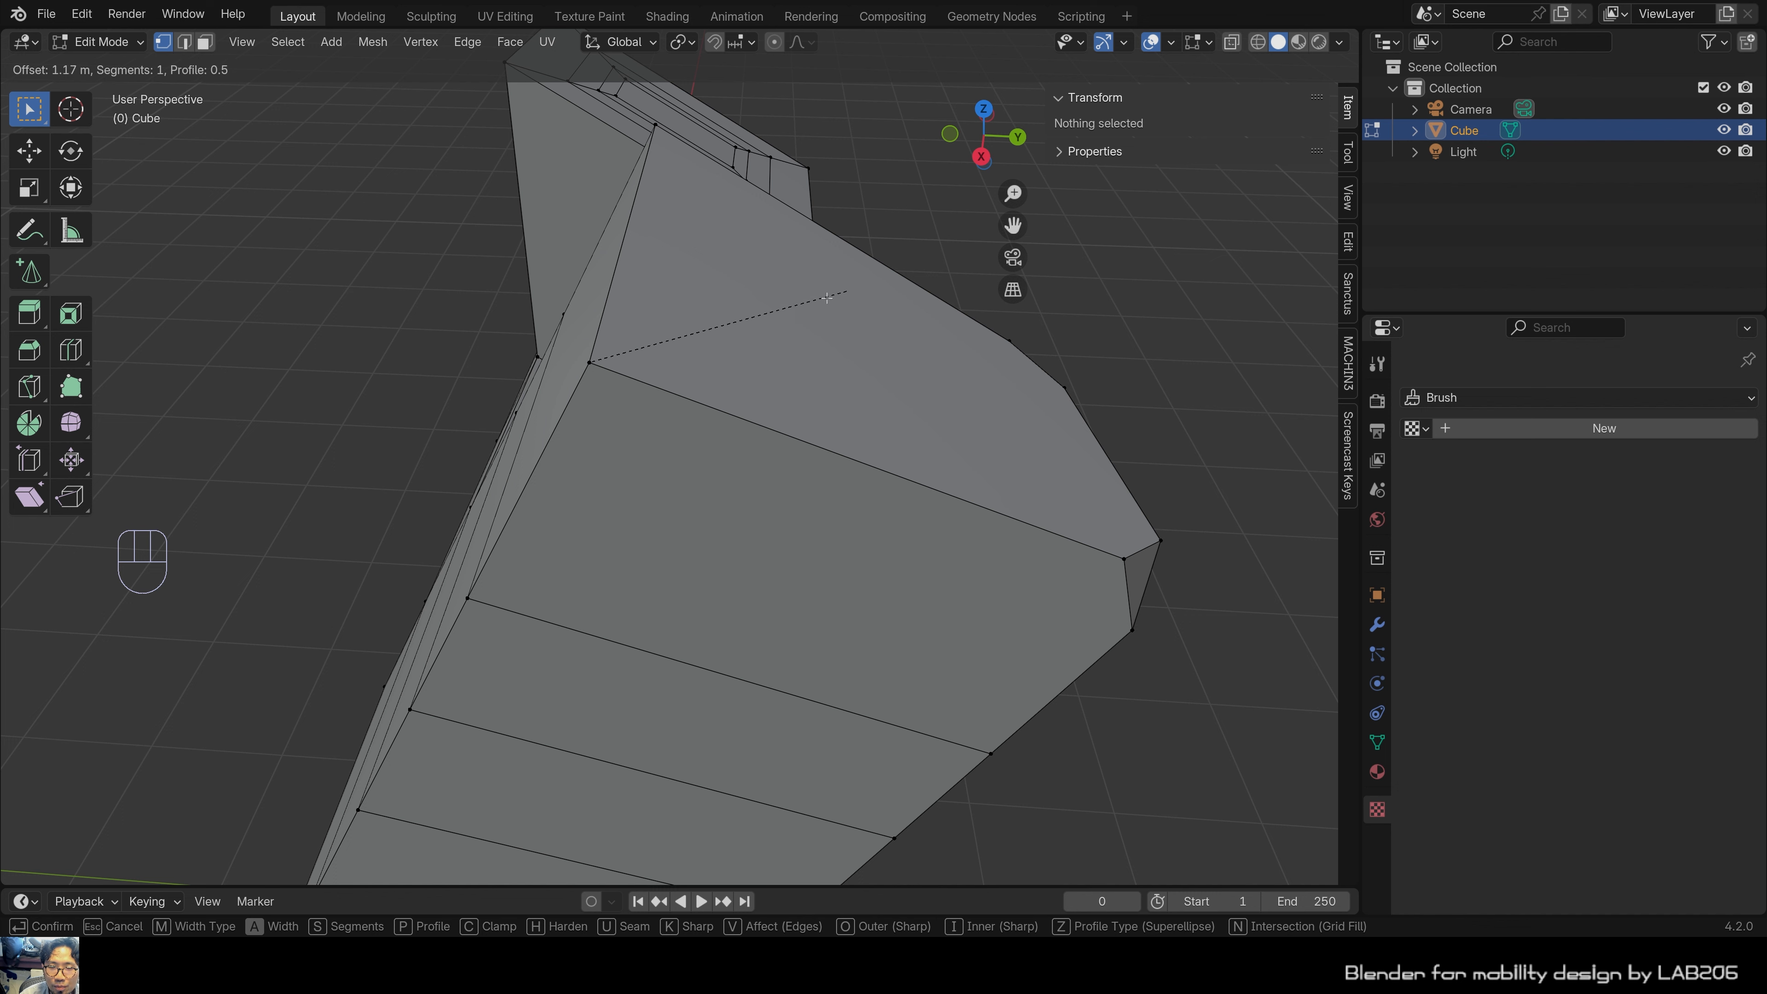
left_click(760, 305)
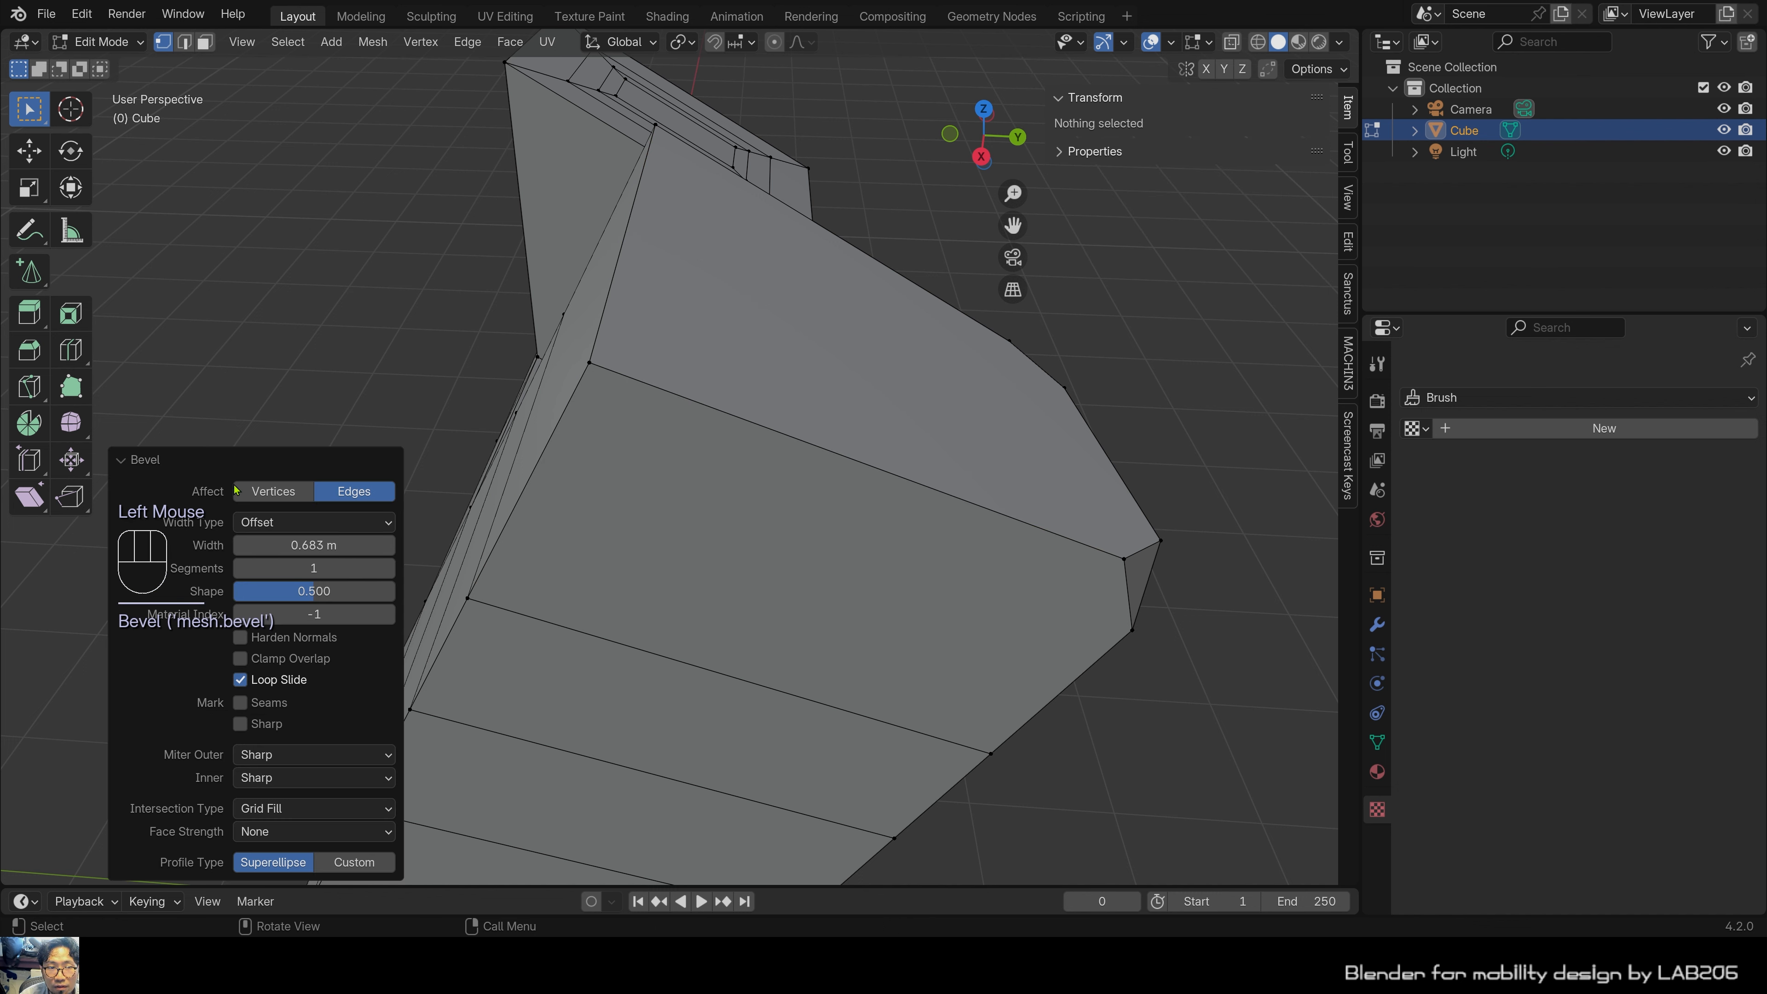
left_click(273, 492)
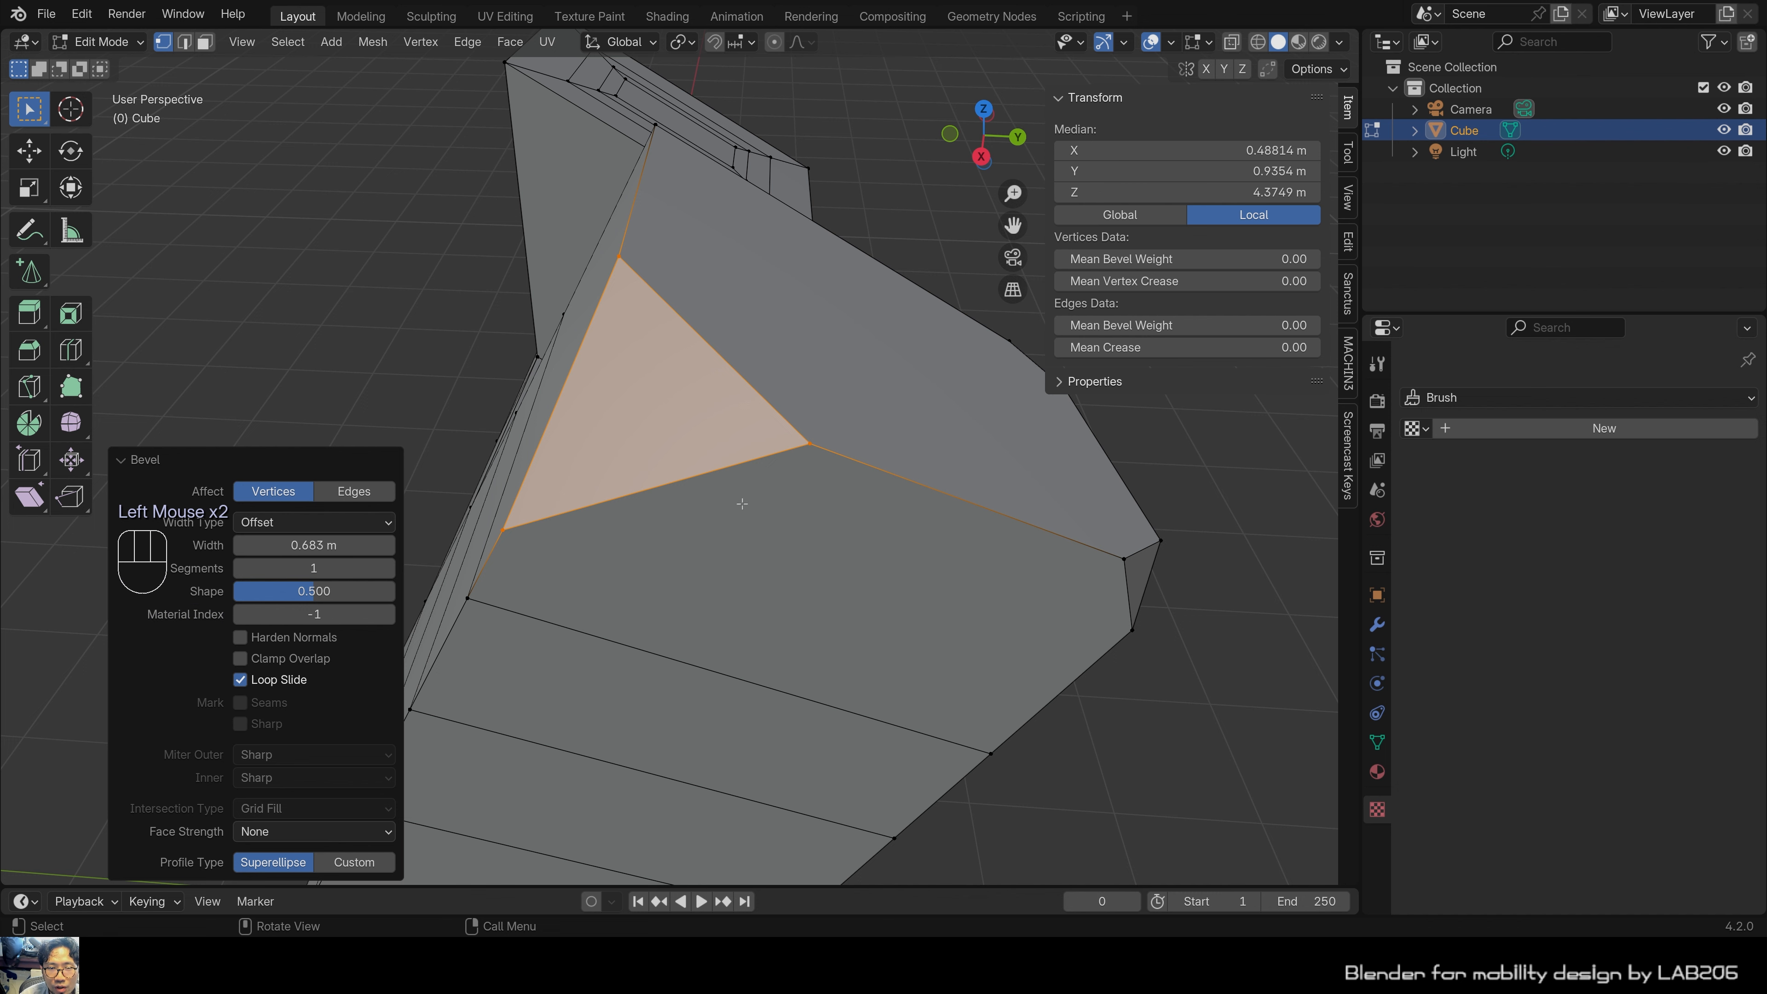
Reduce the rear corner's bevel width to 0.273 m and set it to exactly 0.2 m.
scroll(751, 414, "down", 2)
scroll(752, 414, "up", 2)
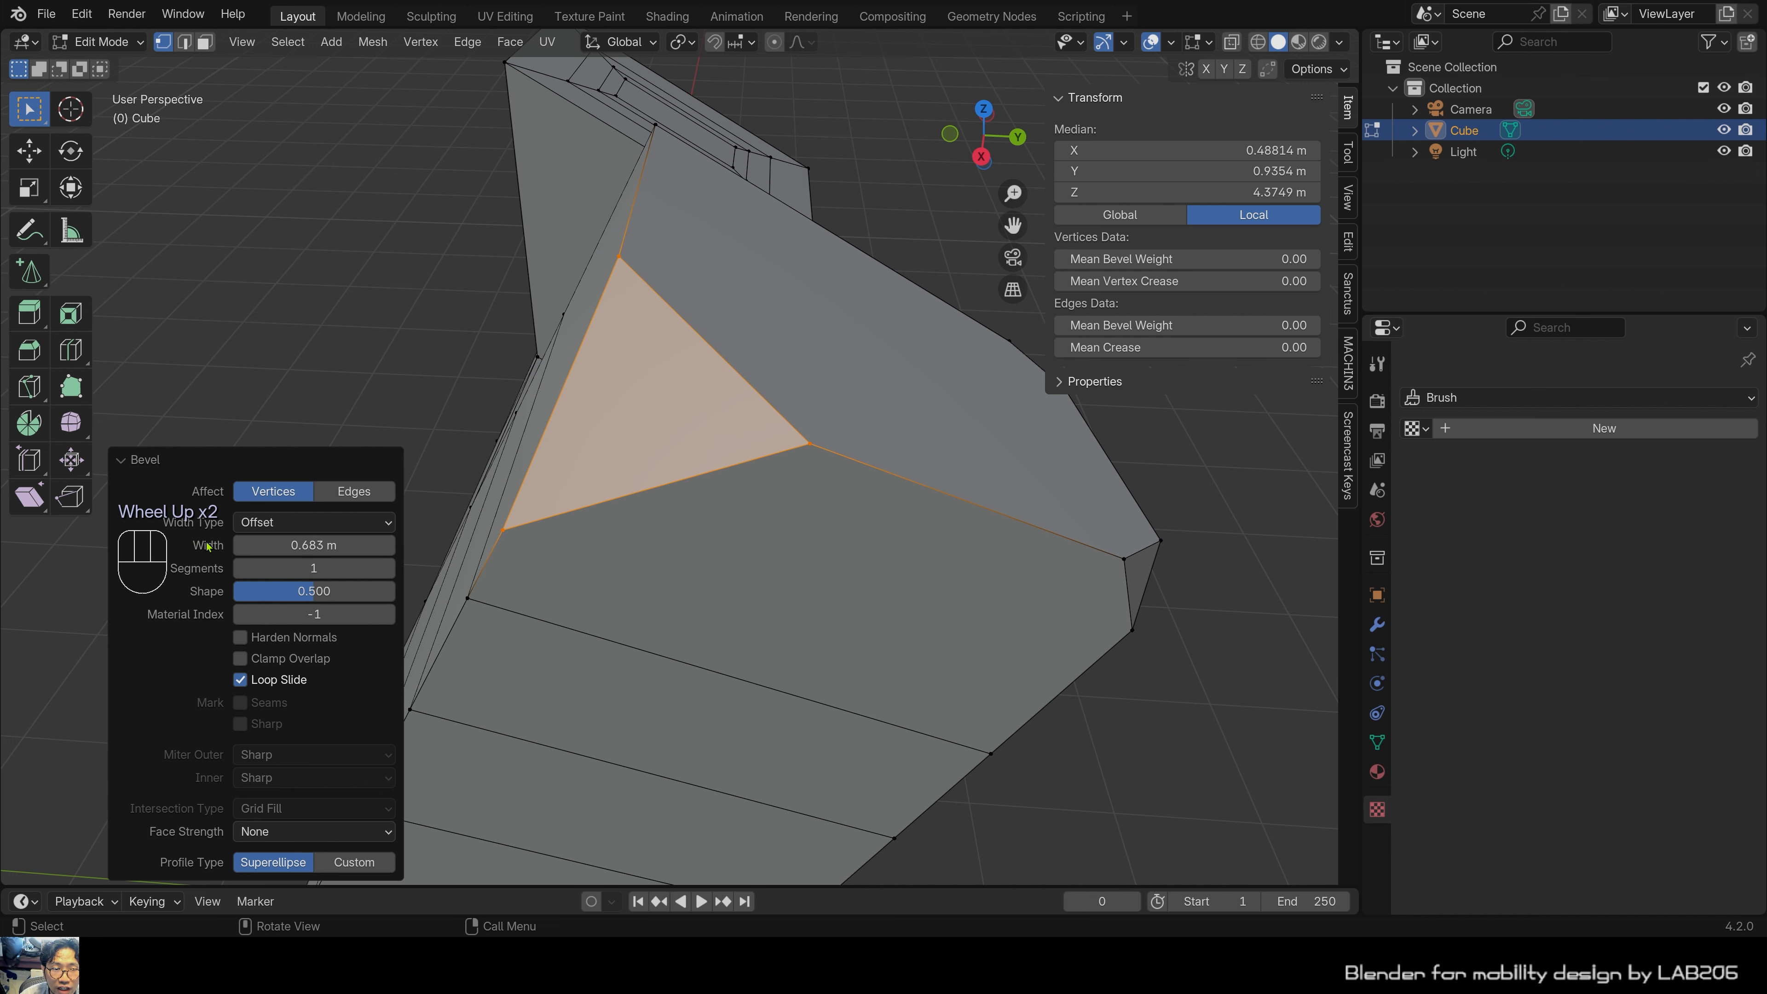
left_click_drag(294, 544, 339, 546)
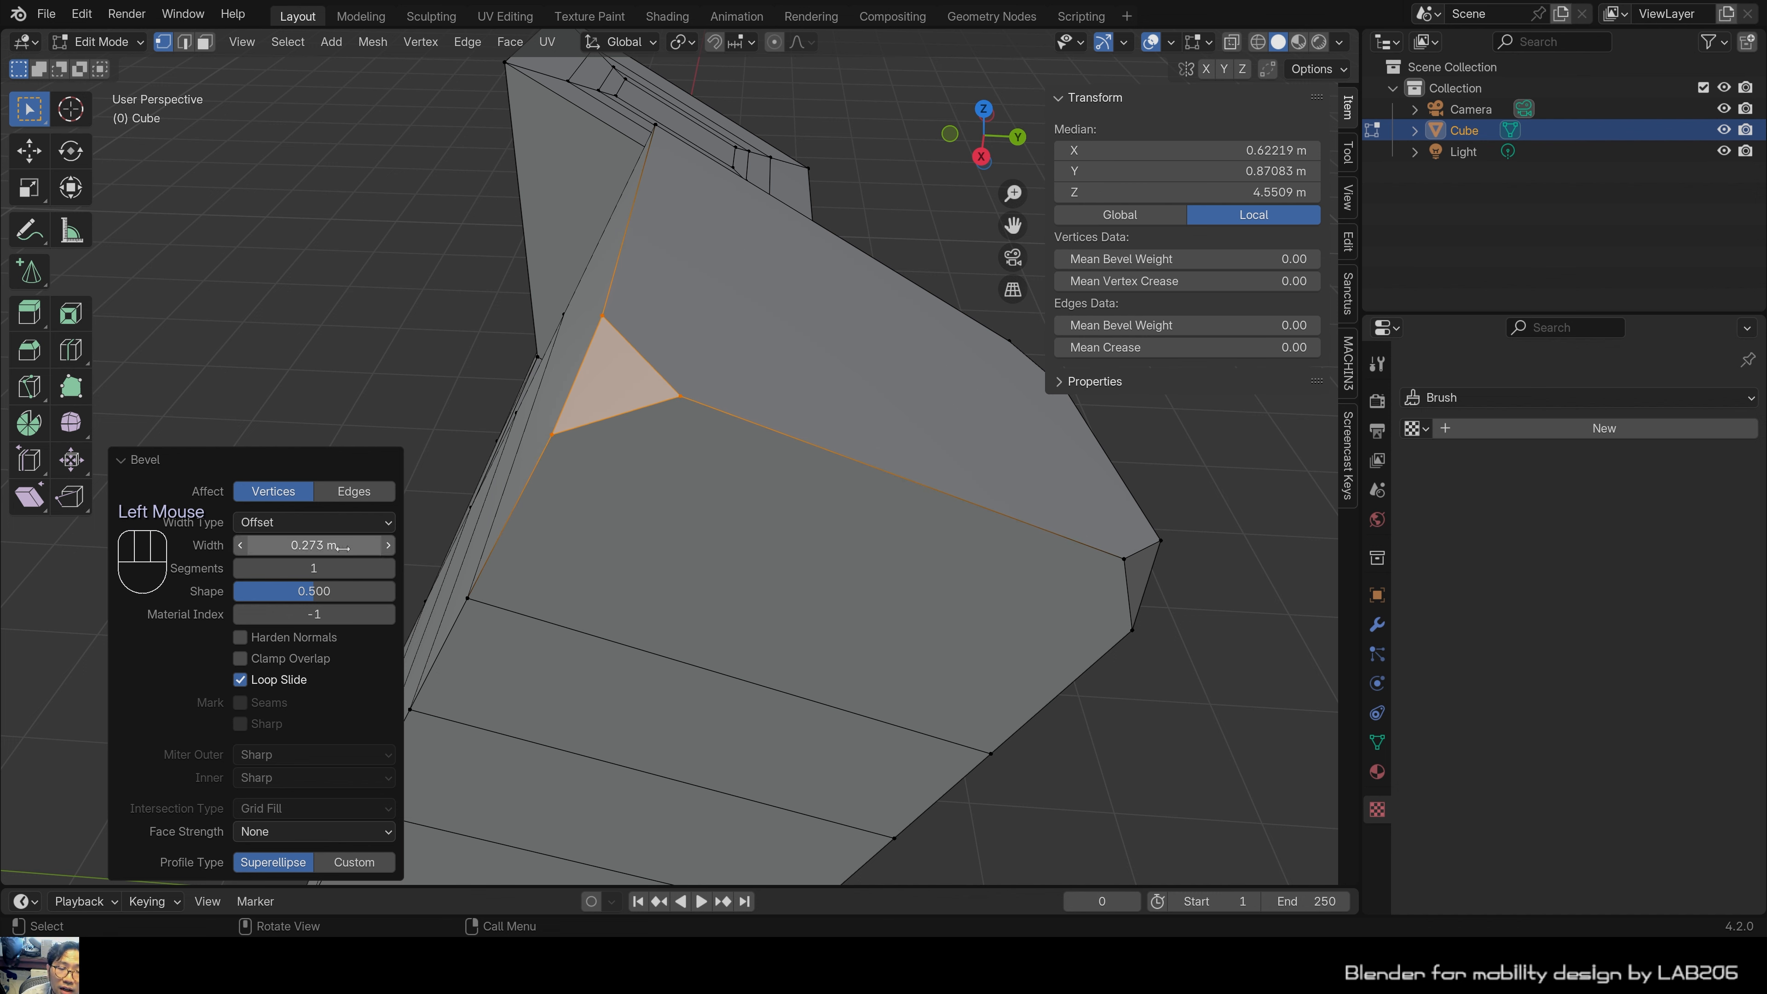
left_click(332, 546)
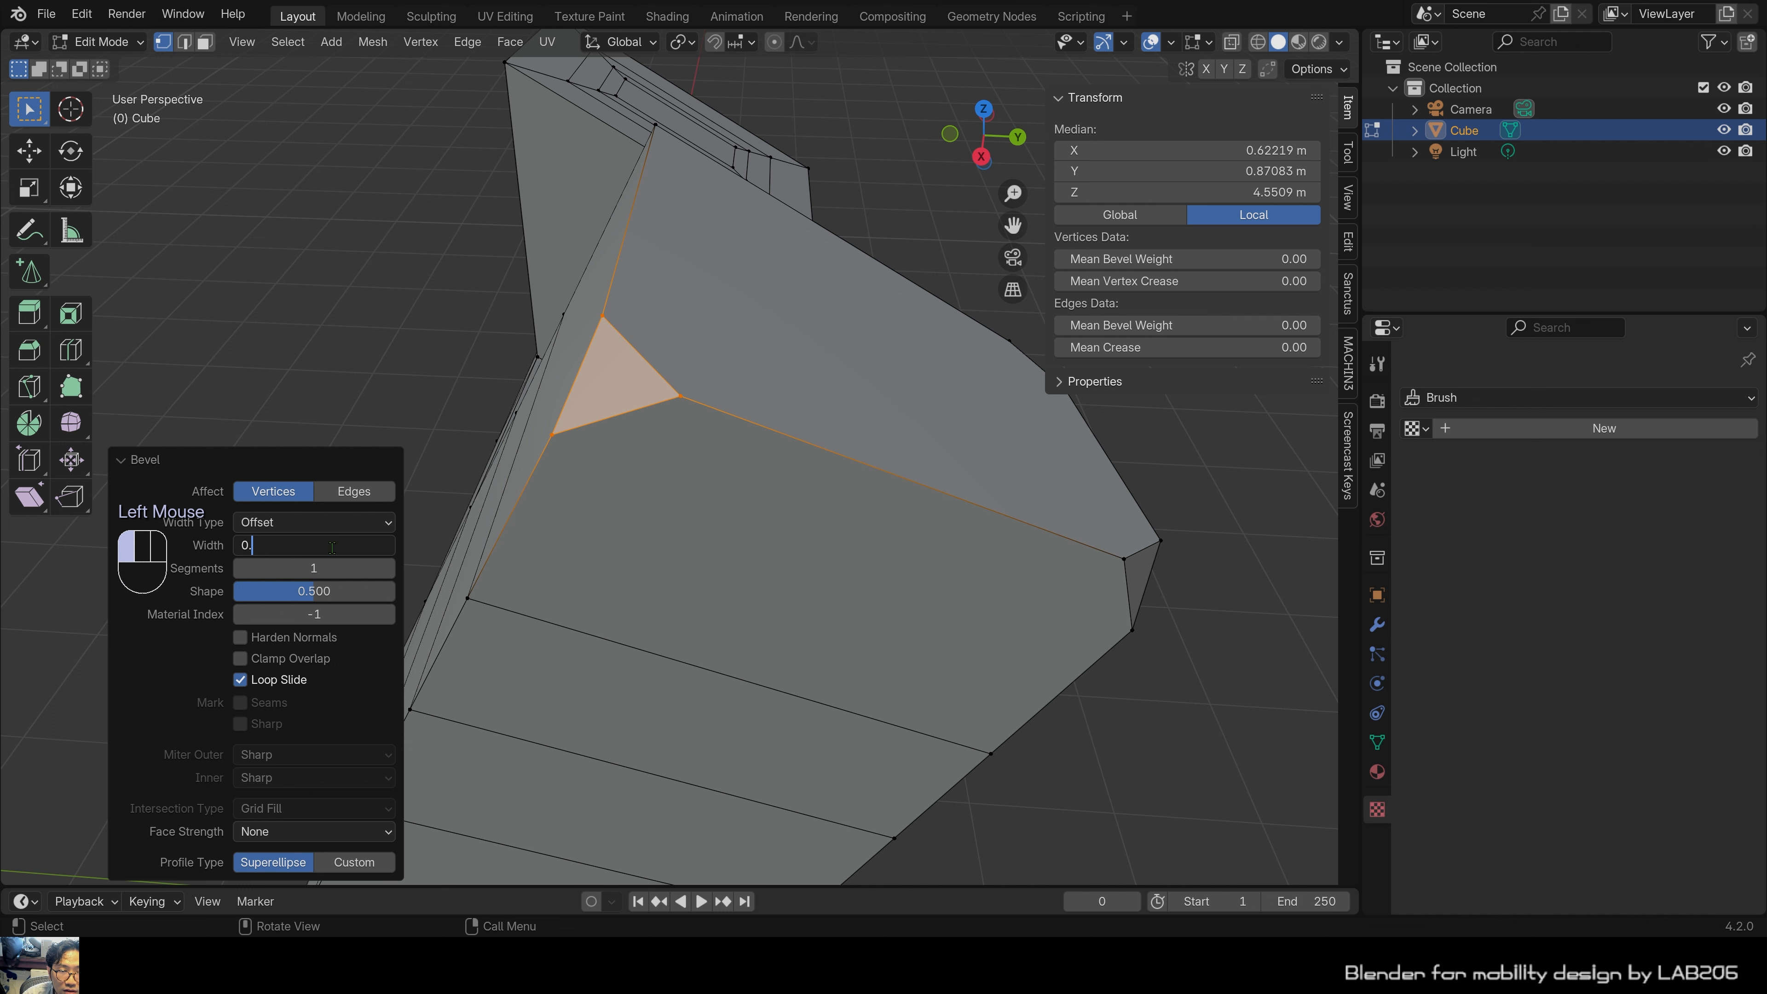
key("Return")
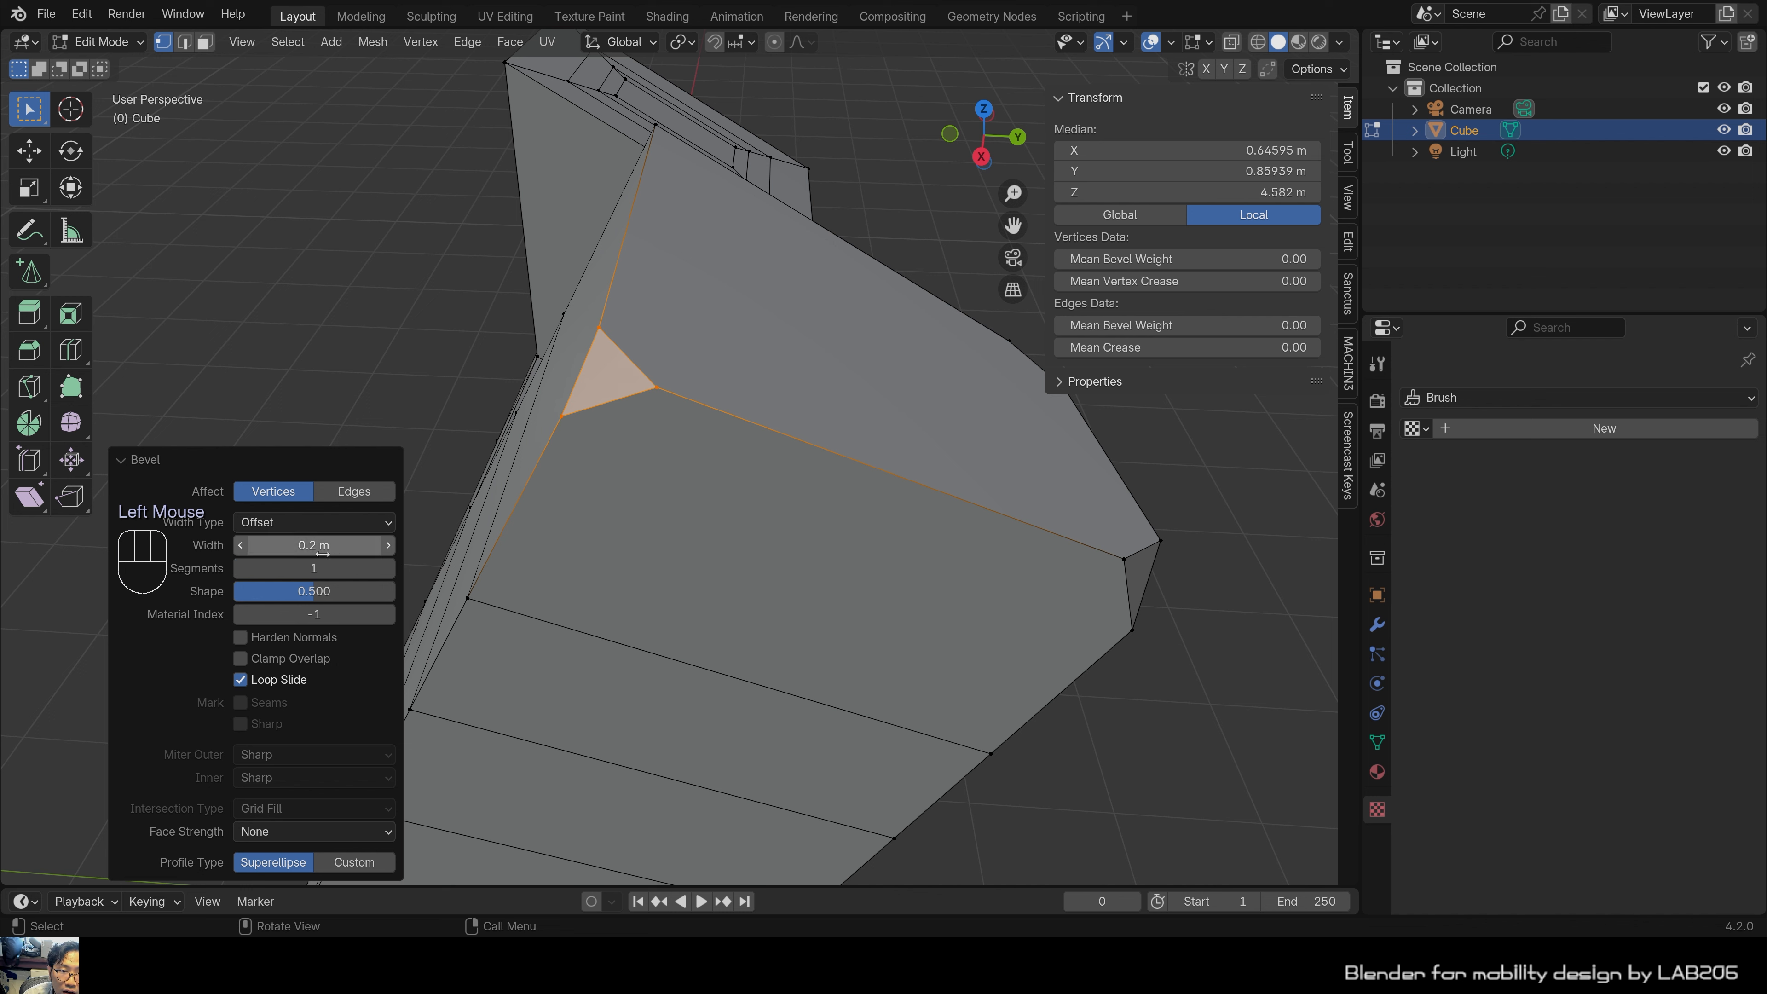
Step the rear corner's bevel width down and back up in 0.01 m increments to 0.25 m.
left_click(239, 547)
left_click(239, 548)
left_click(388, 545)
left_click(388, 546)
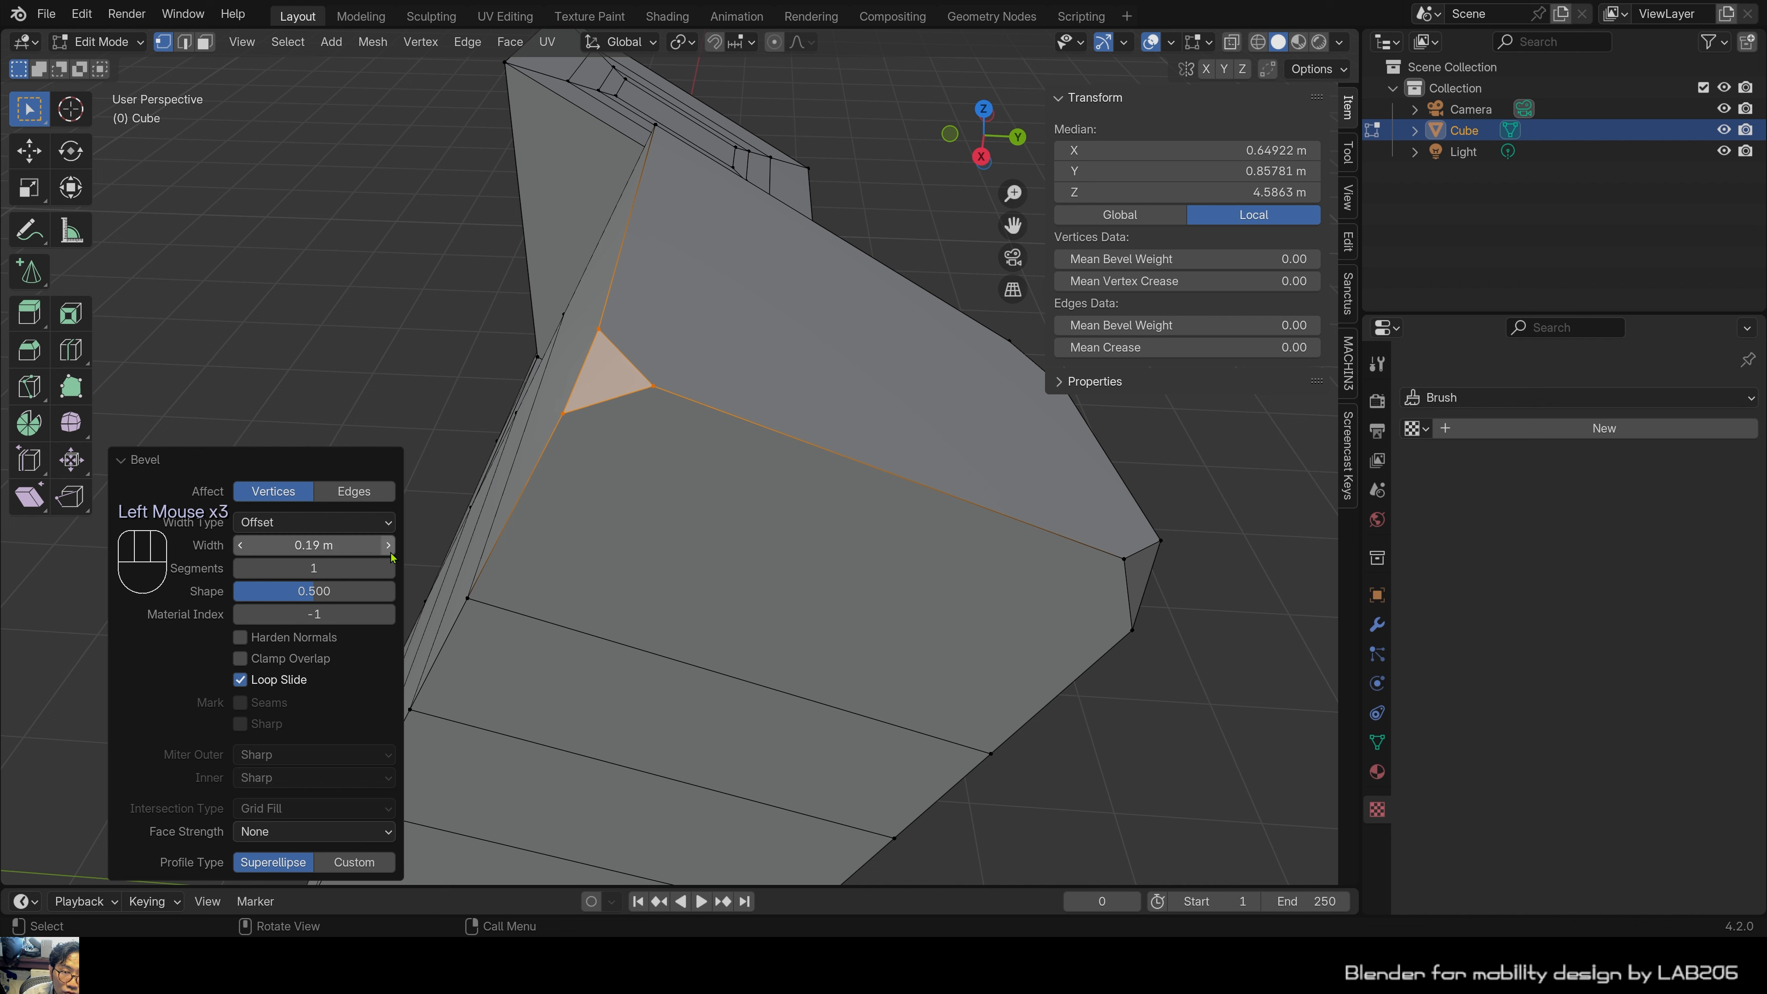
left_click(388, 546)
left_click(387, 546)
left_click(387, 546)
left_click(388, 546)
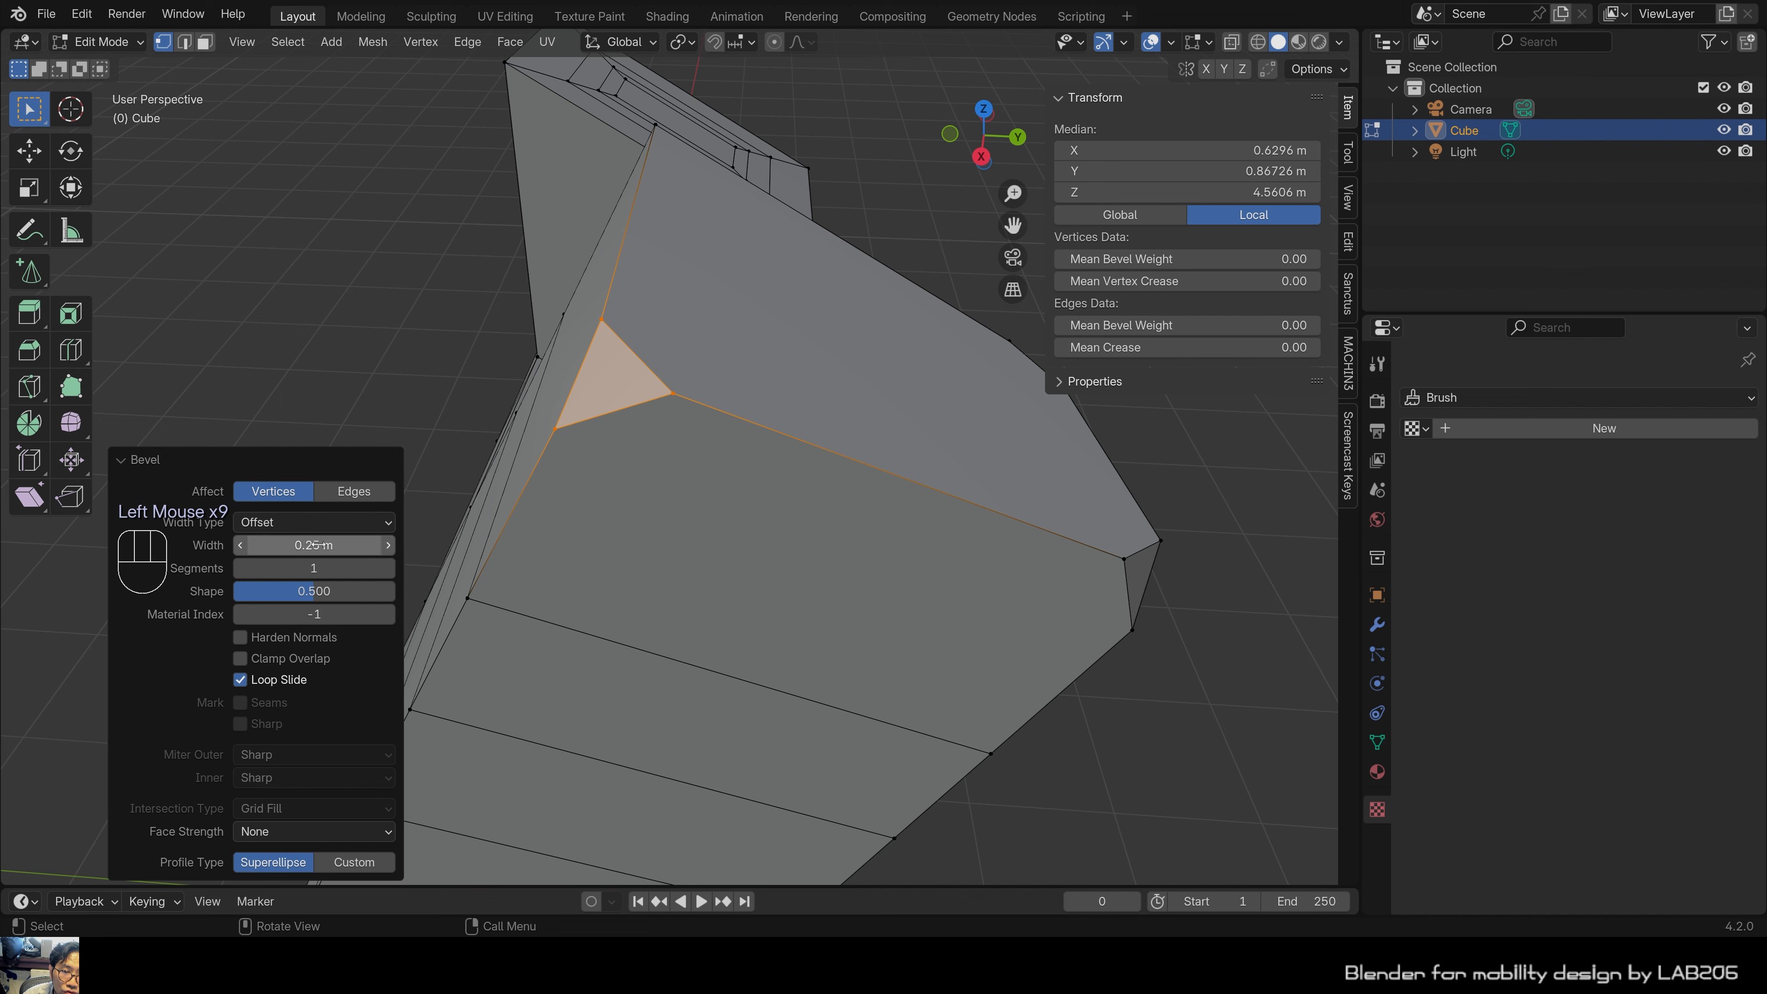
Reduce the rear corner's bevel width further, try out its segment count and clear the selection.
left_click_drag(314, 544, 264, 568)
left_click_drag(362, 568, 282, 569)
left_click(356, 305)
Switch to edge selection, bevel the front top edge between the two bevelled corners of the slanted block, and deselect it.
scroll(359, 308, "down", 2)
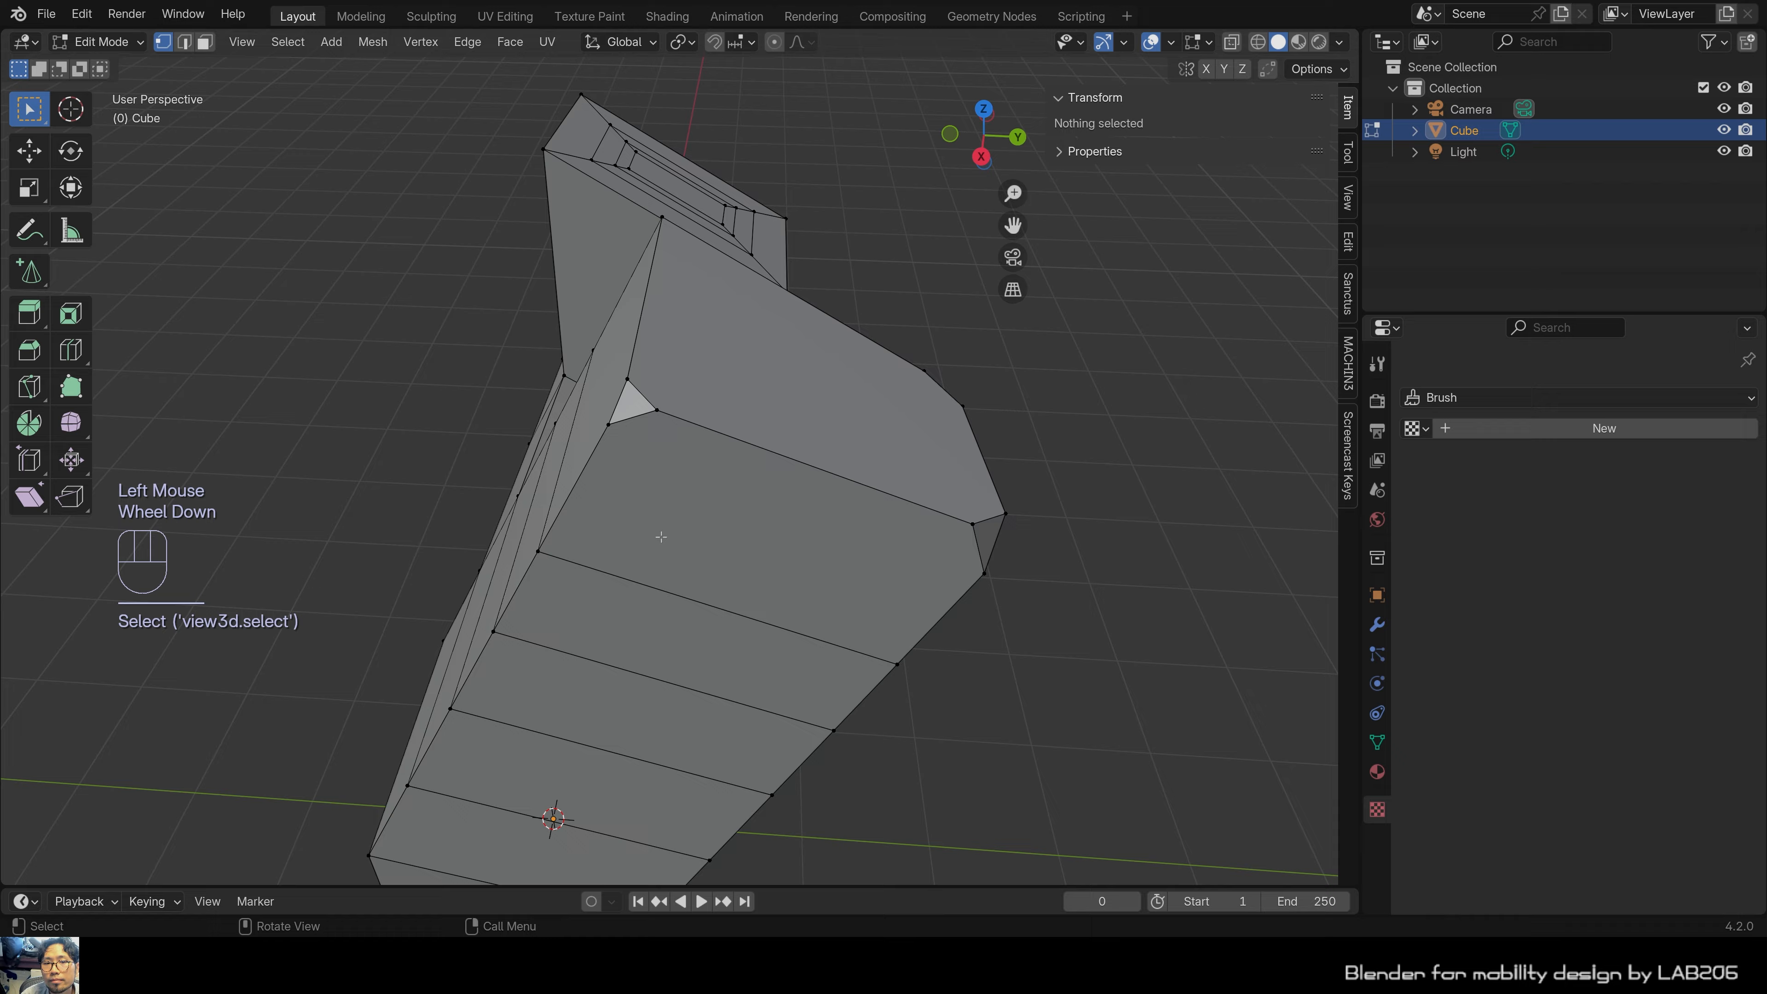
middle_click_drag(359, 308, 716, 477)
key("2")
left_click(620, 445)
key("ctrl+b")
left_click(728, 481)
left_click(1016, 513)
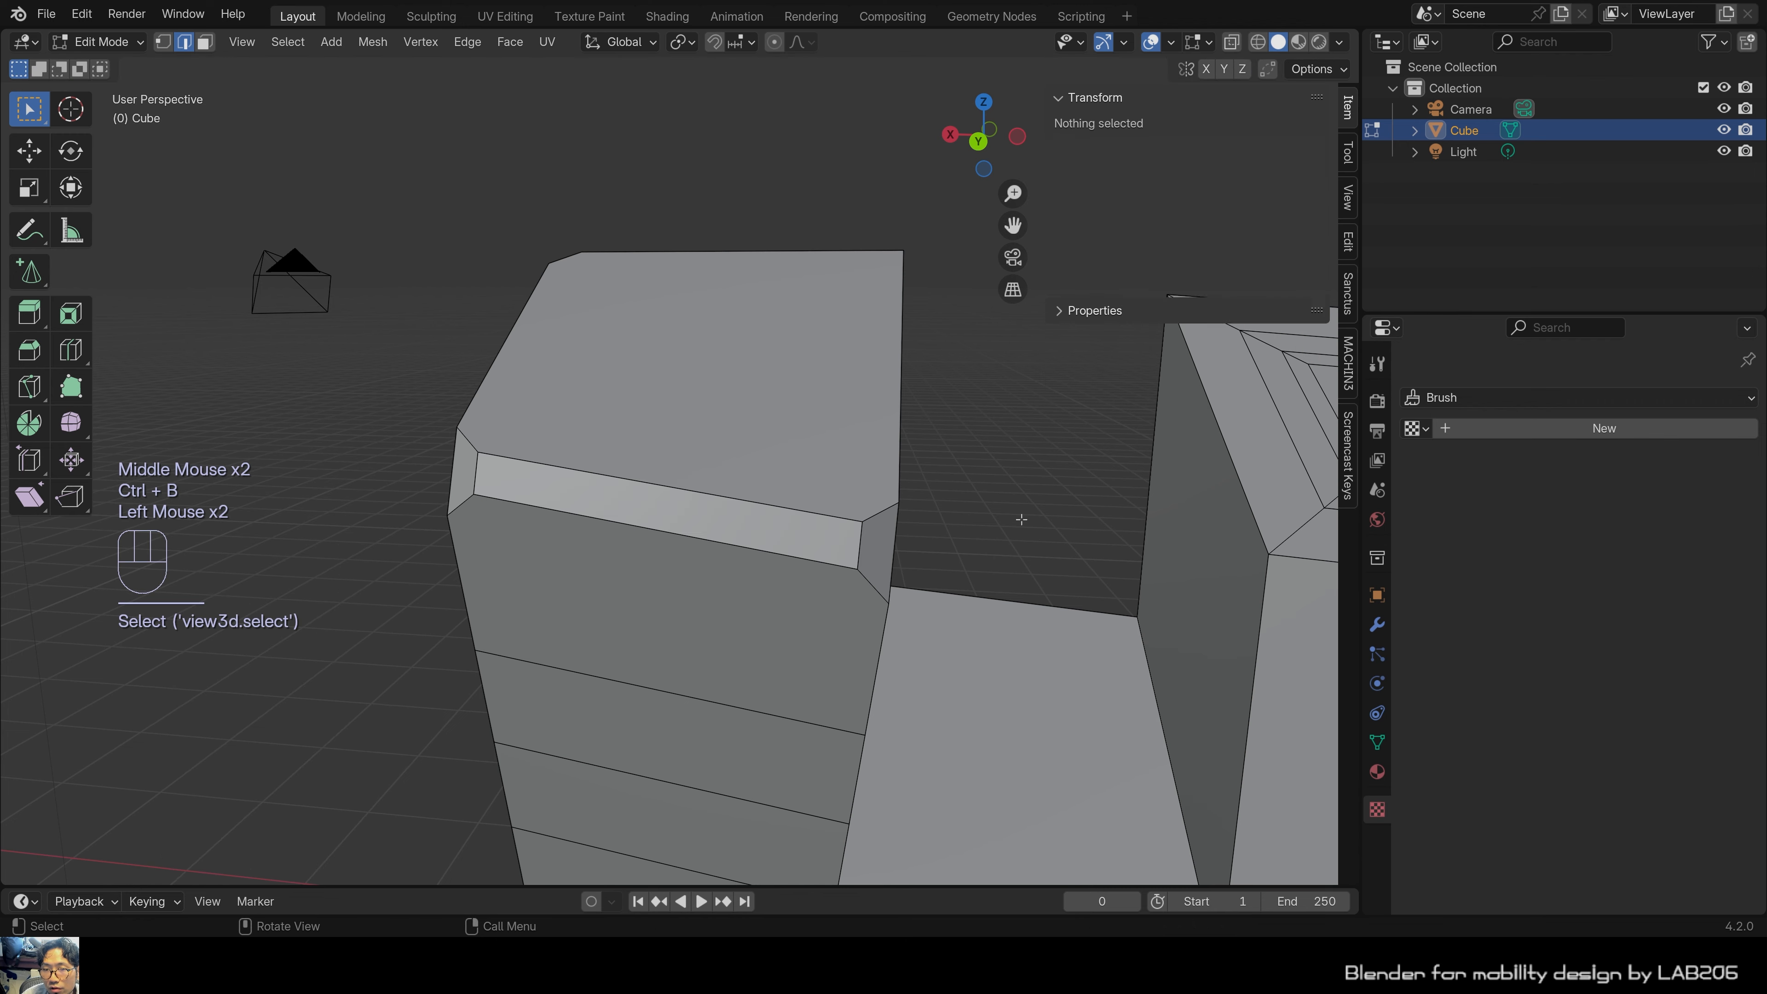
Examine the bevelled front edge and corners of the slanted block from several angles.
middle_click_drag(1015, 513, 914, 599)
scroll(971, 535, "up", 2)
middle_click_drag(970, 535, 766, 586, "shift")
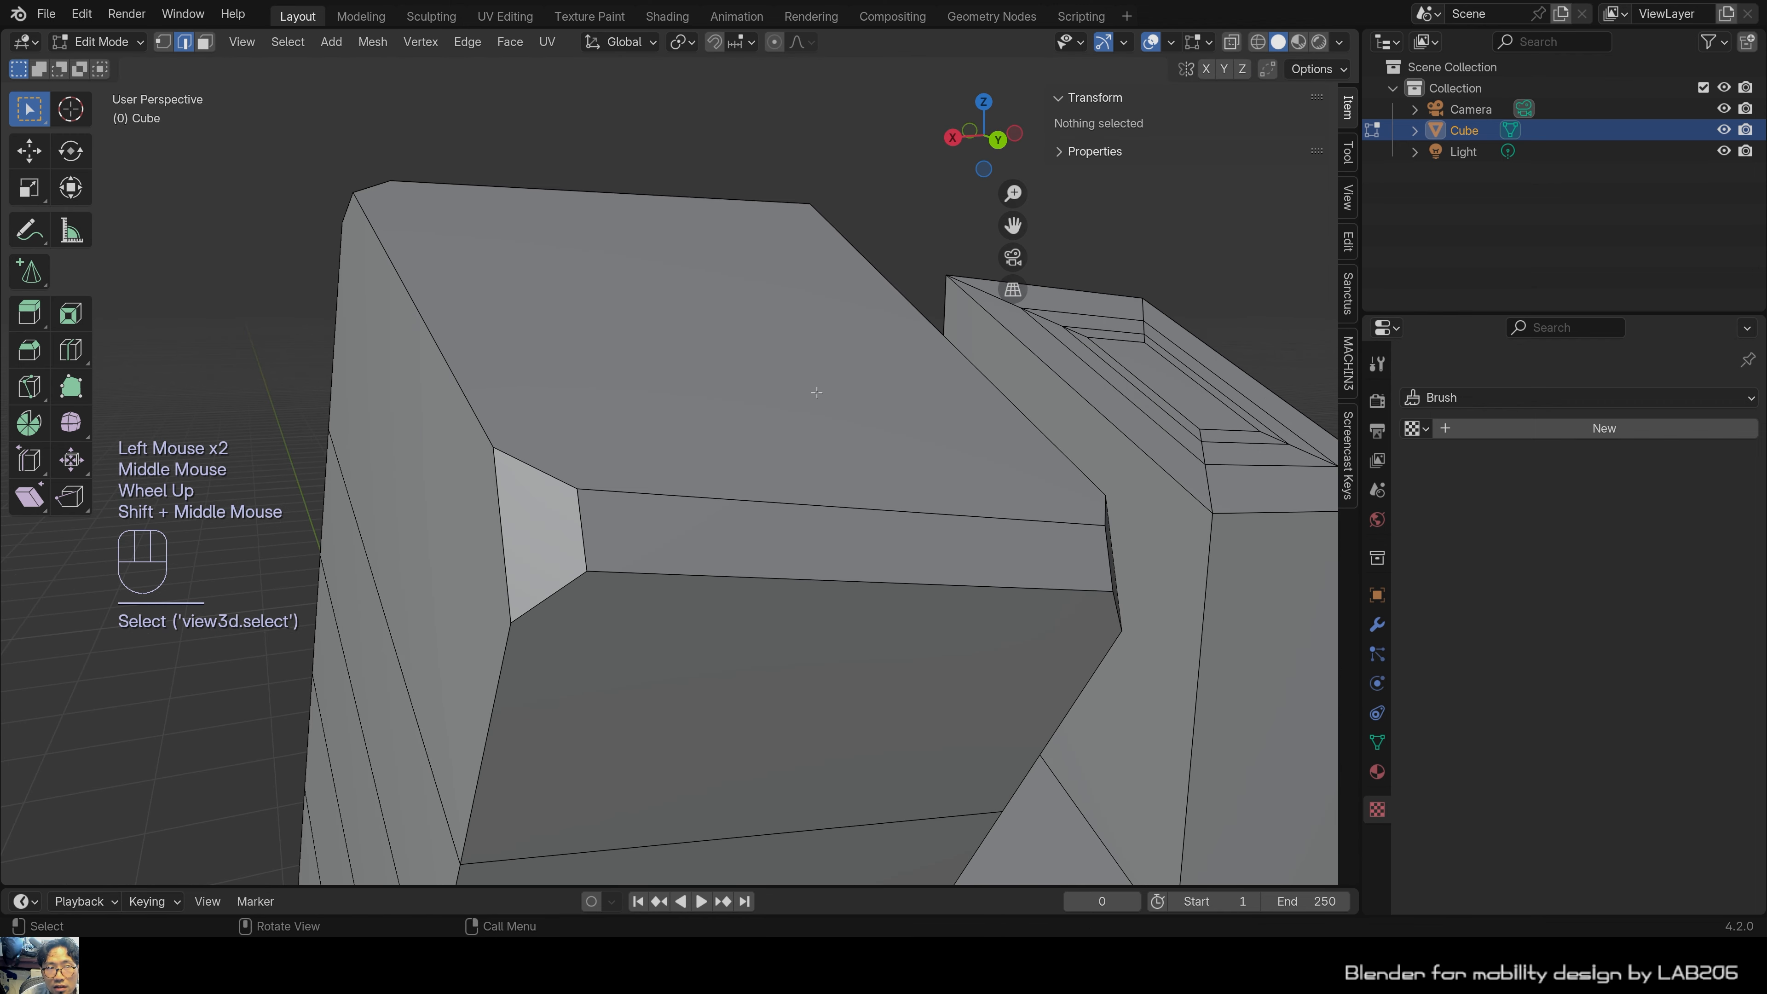
left_click(261, 371)
scroll(417, 487, "down", 2)
middle_click_drag(417, 487, 487, 452)
middle_click_drag(487, 452, 550, 417, "shift")
scroll(449, 535, "up", 1)
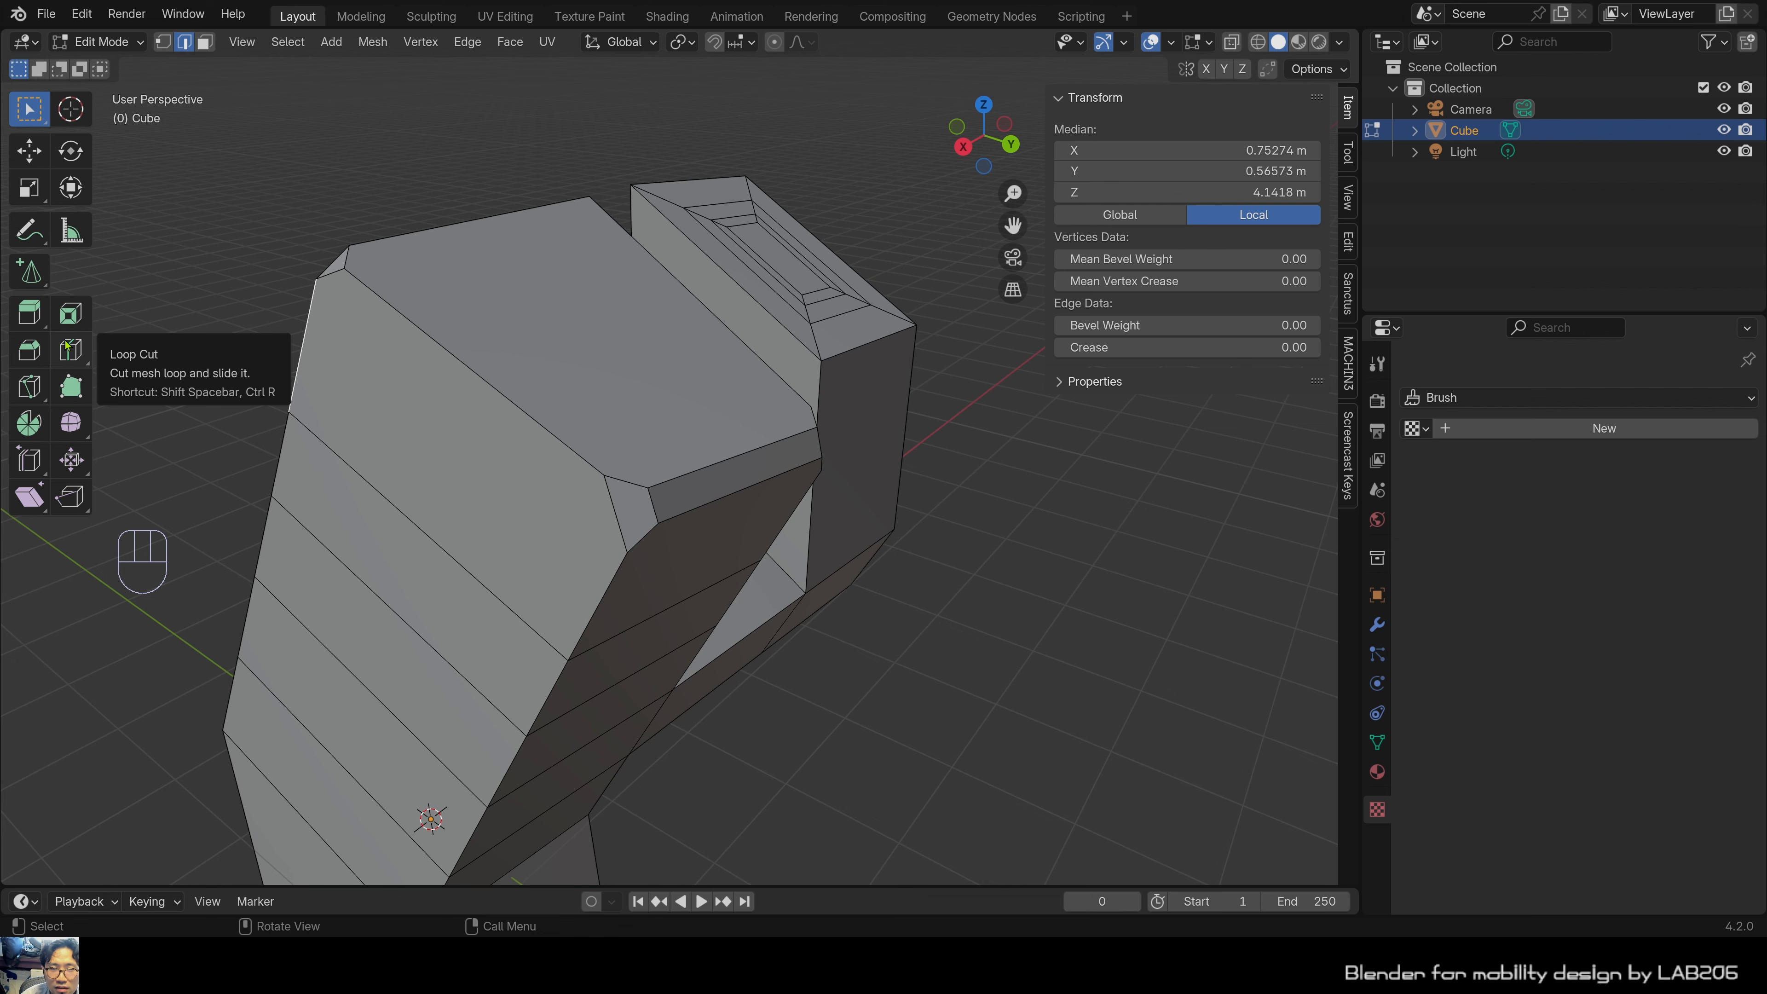
middle_click_drag(667, 317, 731, 370)
left_click(731, 371)
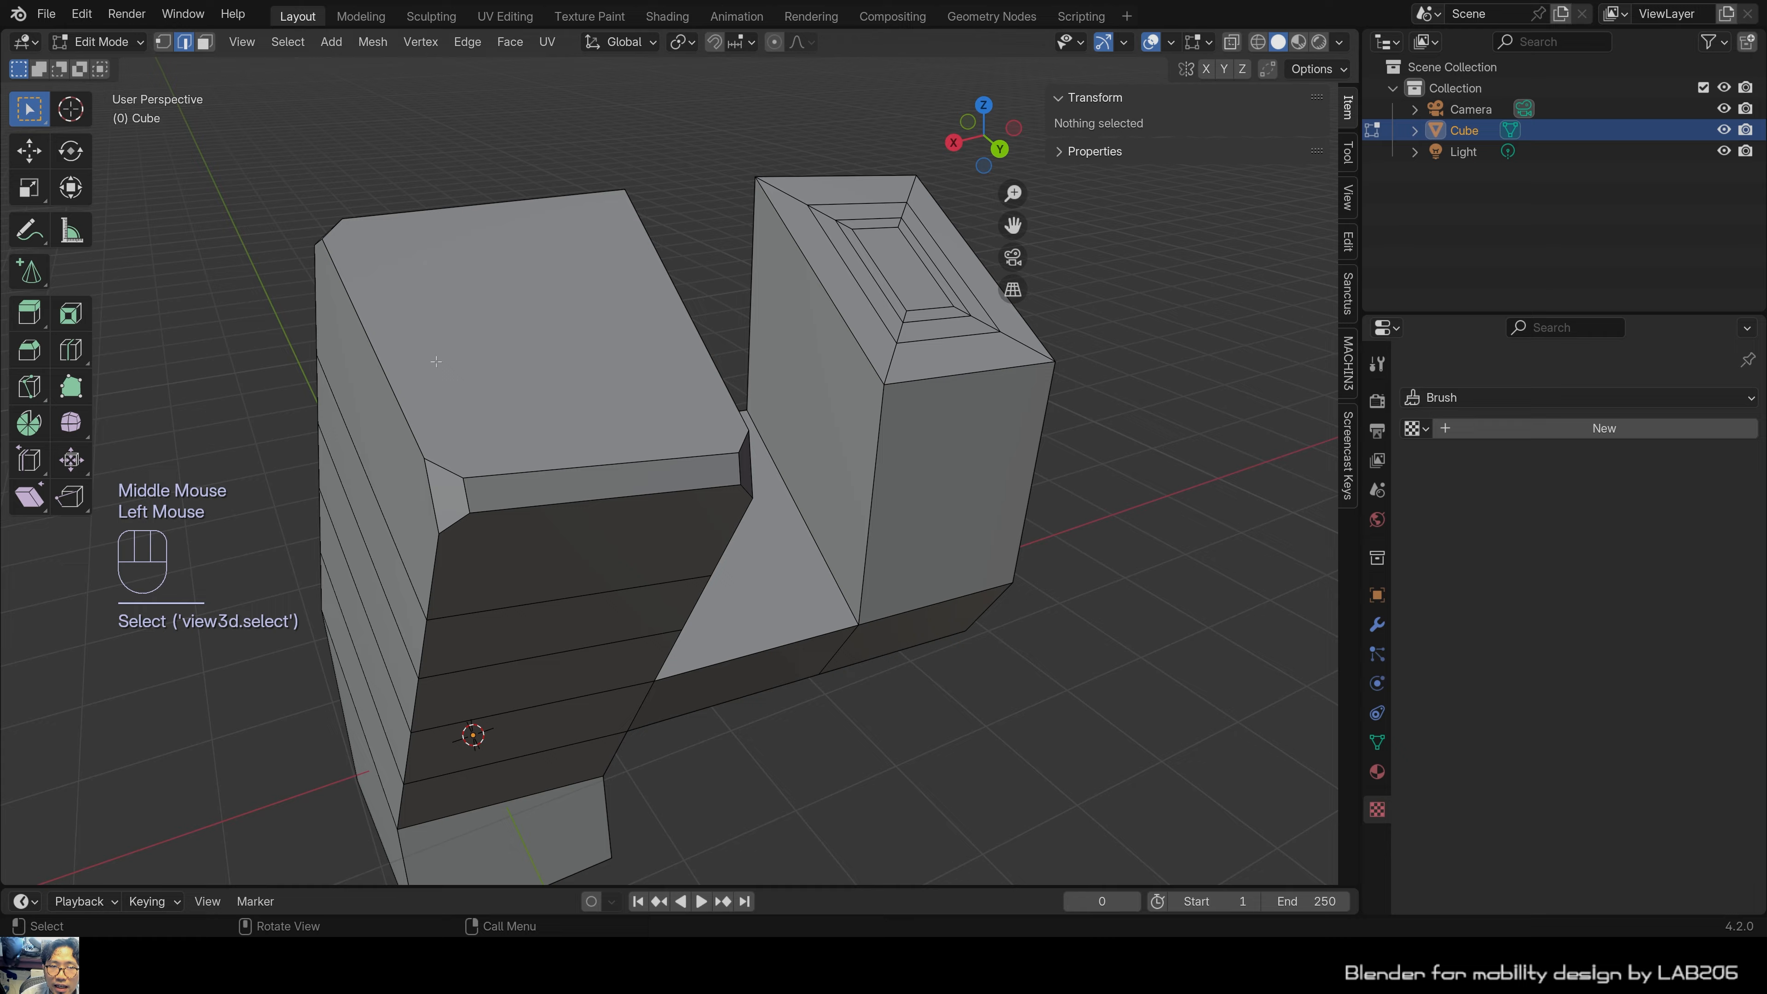
Activate the Loop Cut tool and try a single loop cut on the slanted block's outer side face.
middle_click_drag(436, 361, 661, 376)
scroll(869, 369, "up", 3)
middle_click_drag(897, 365, 993, 424, "shift")
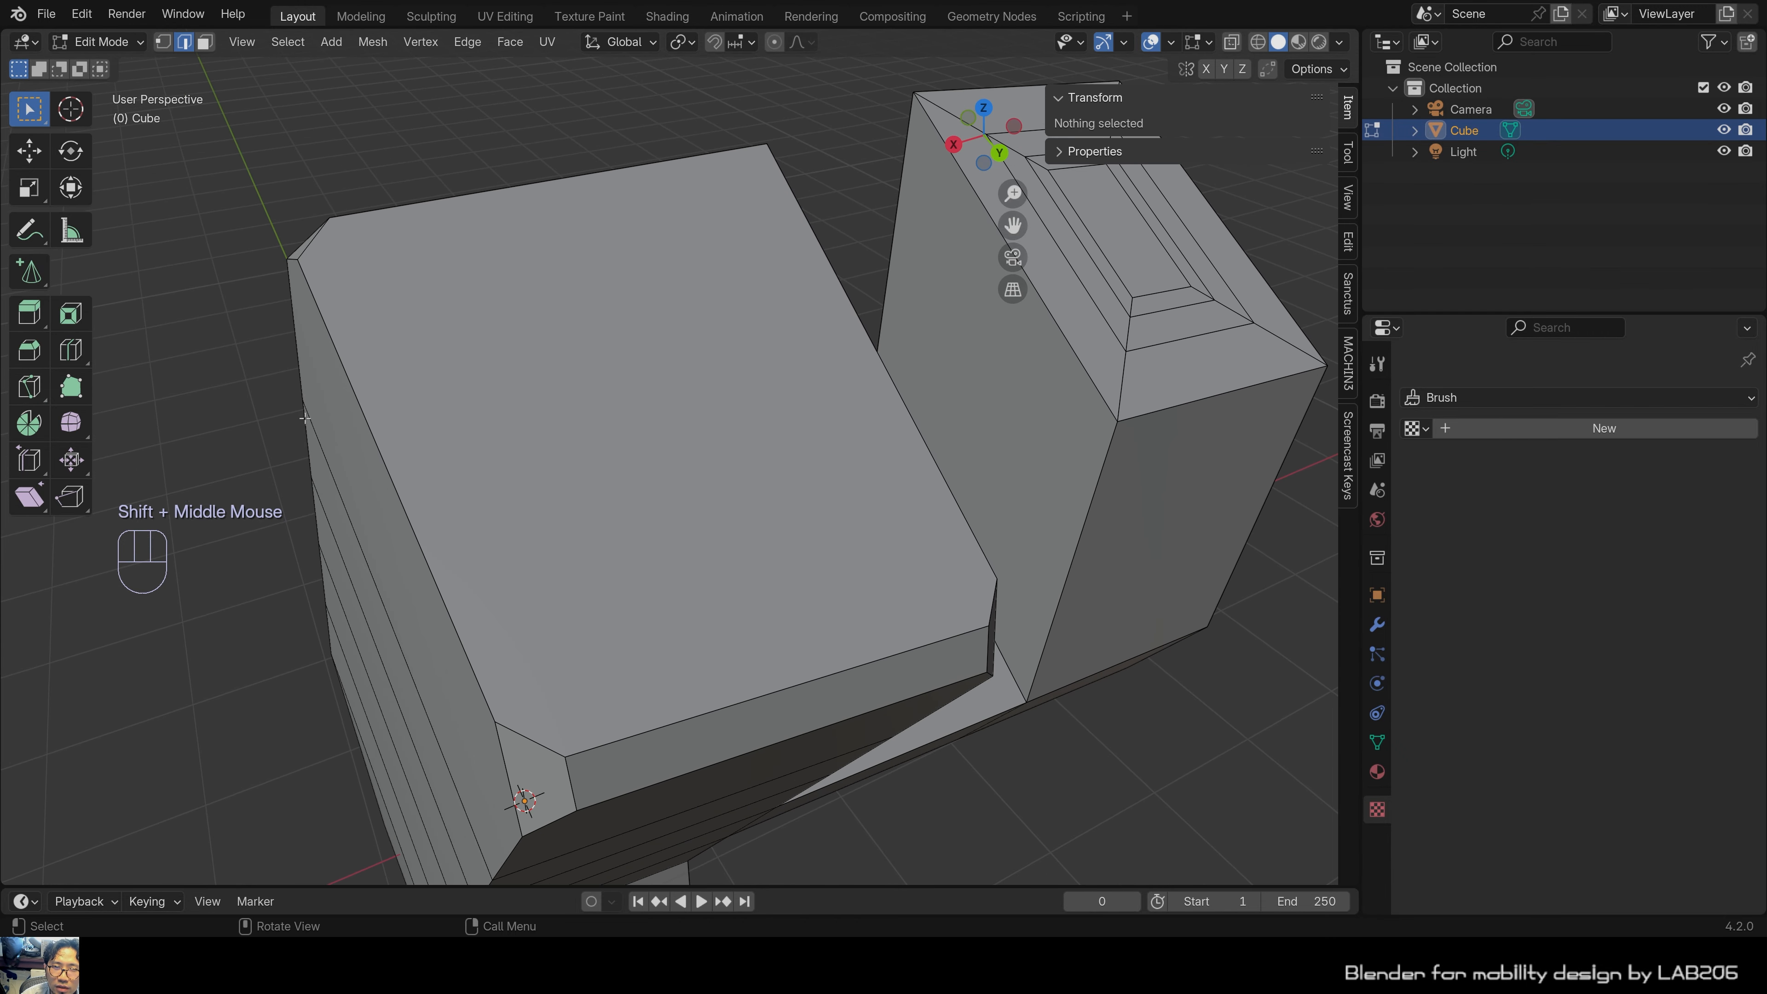
left_click(70, 349)
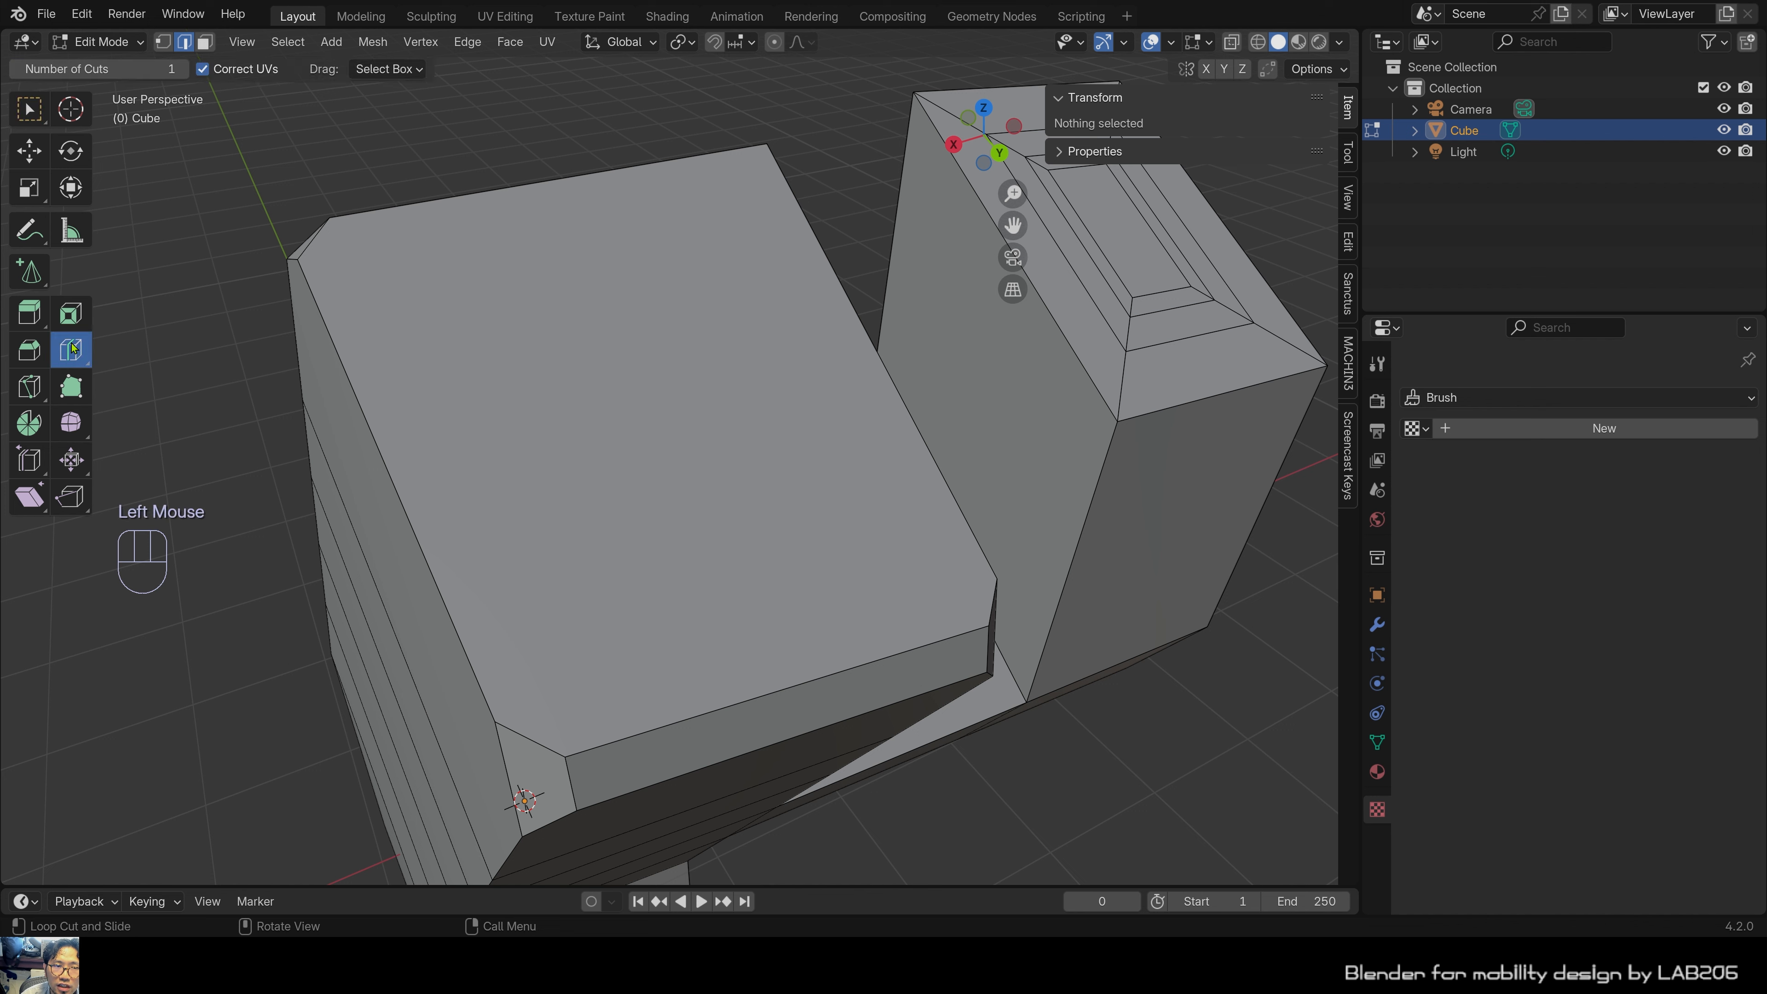
left_click(392, 487)
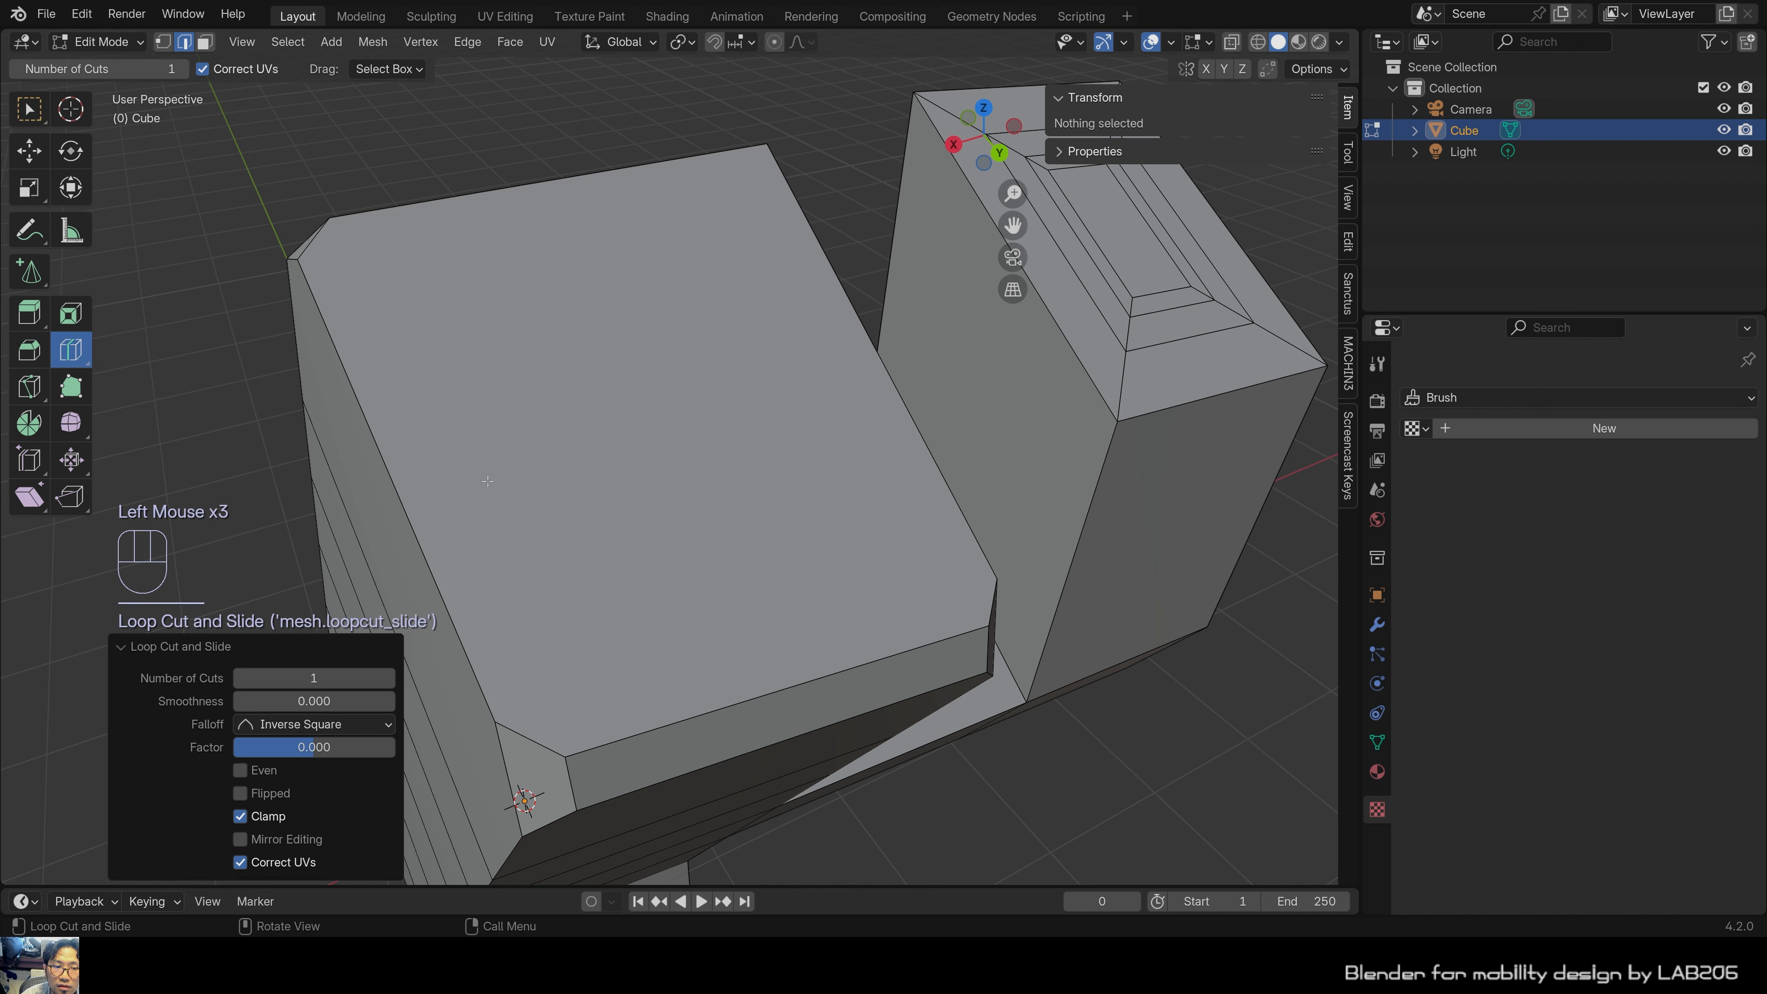
Select the whole slanted block mesh and delete its geometry.
middle_click_drag(558, 456, 729, 485)
scroll(555, 633, "down", 2)
scroll(541, 621, "down", 1)
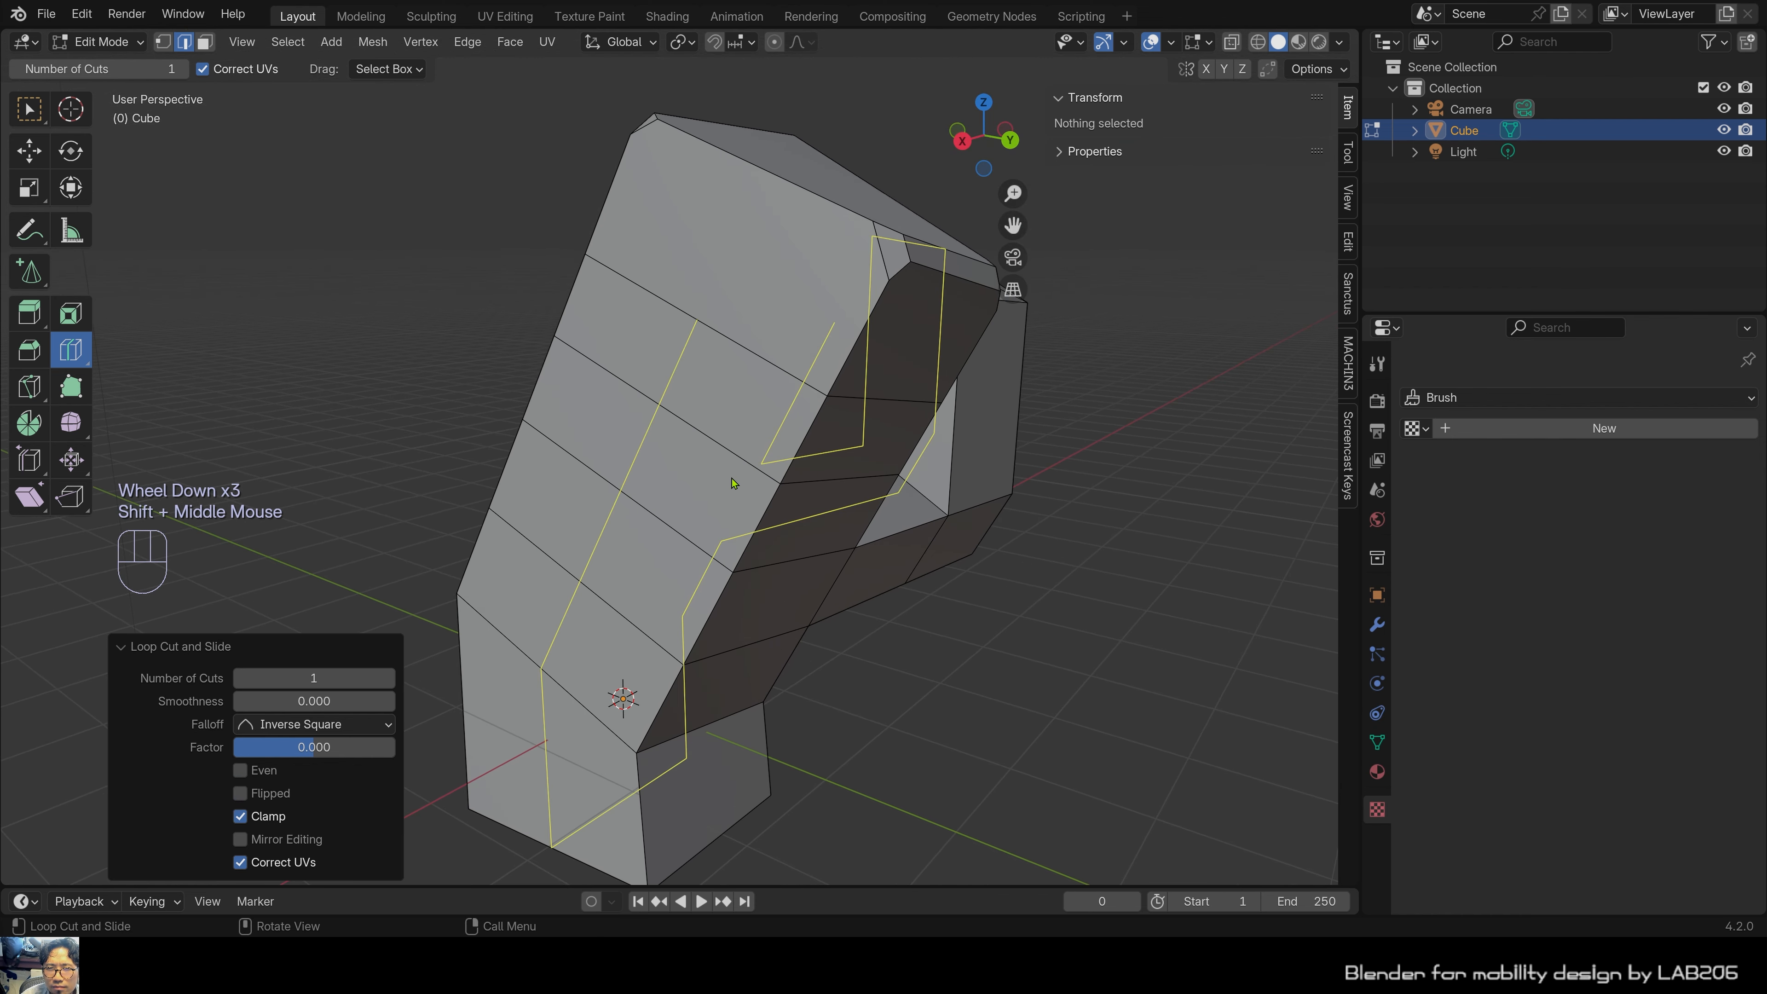
key("Escape")
key("Escape")
key("Escape")
left_click(1012, 782)
key("a")
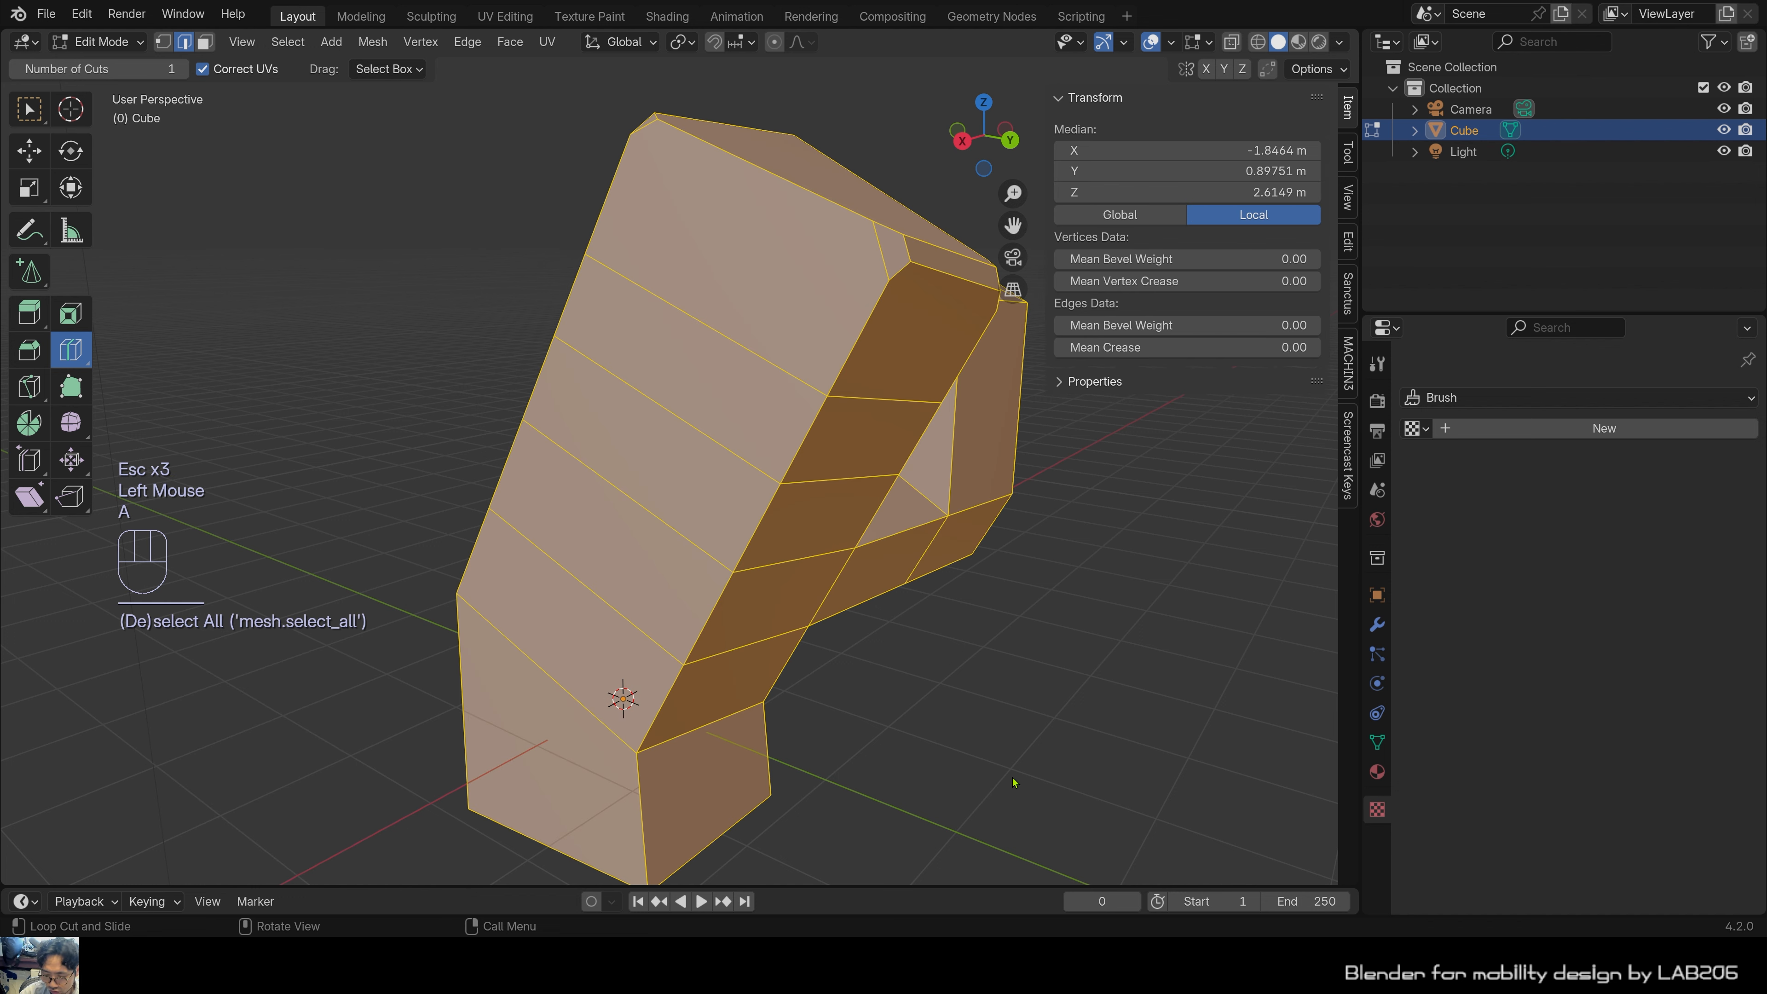
key("Delete")
left_click(897, 672)
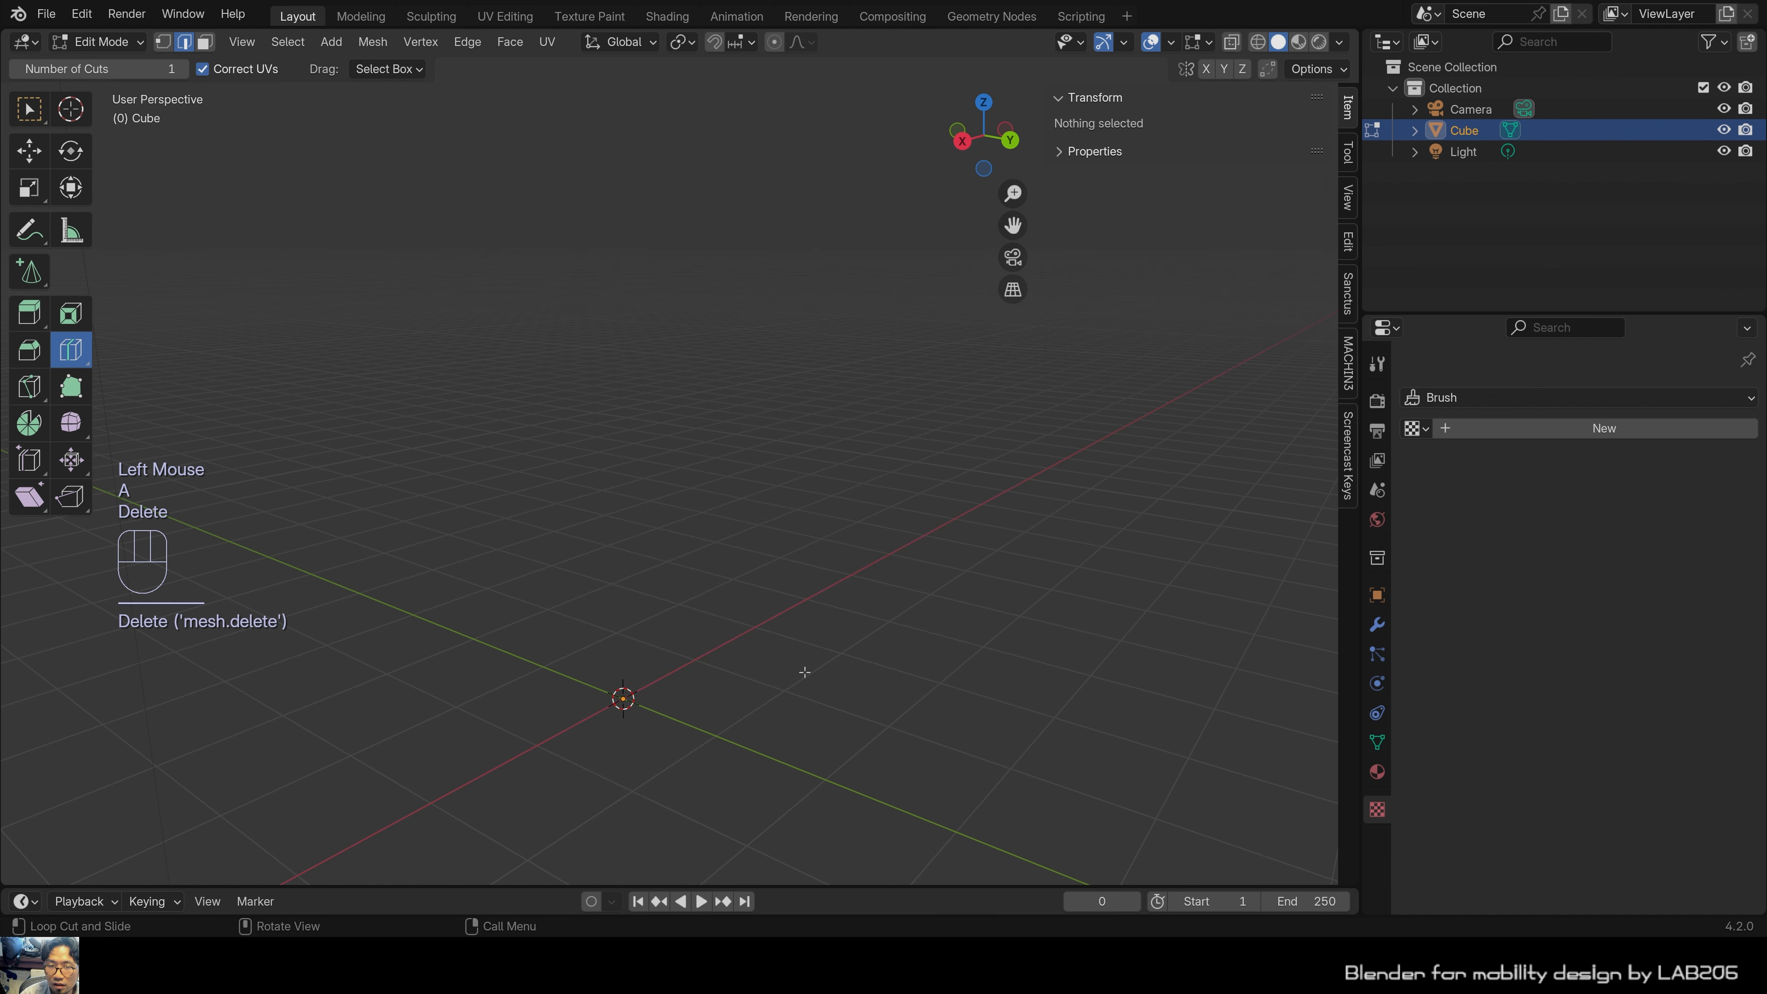
Add a 2 m cube at the origin, frame it in Object Mode, and reopen it in Edit Mode.
key("shift+a")
left_click(799, 581)
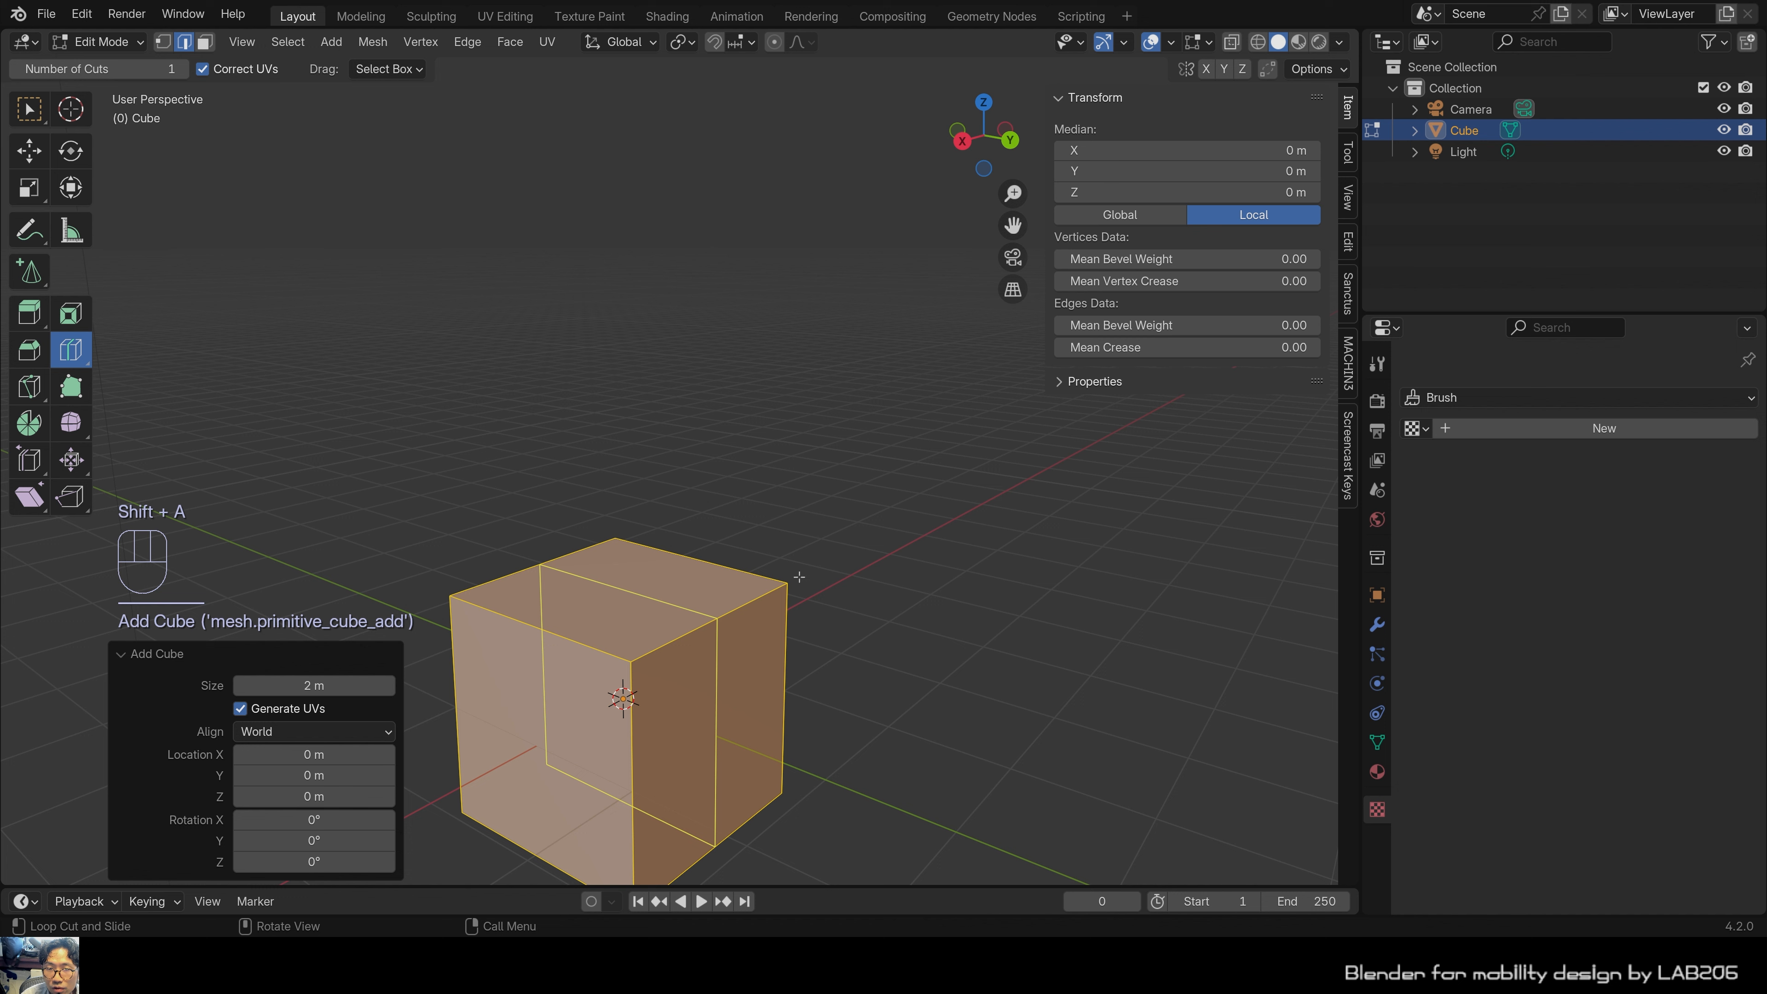
key("Tab")
left_click(935, 698)
middle_click_drag(851, 698, 971, 509, "shift")
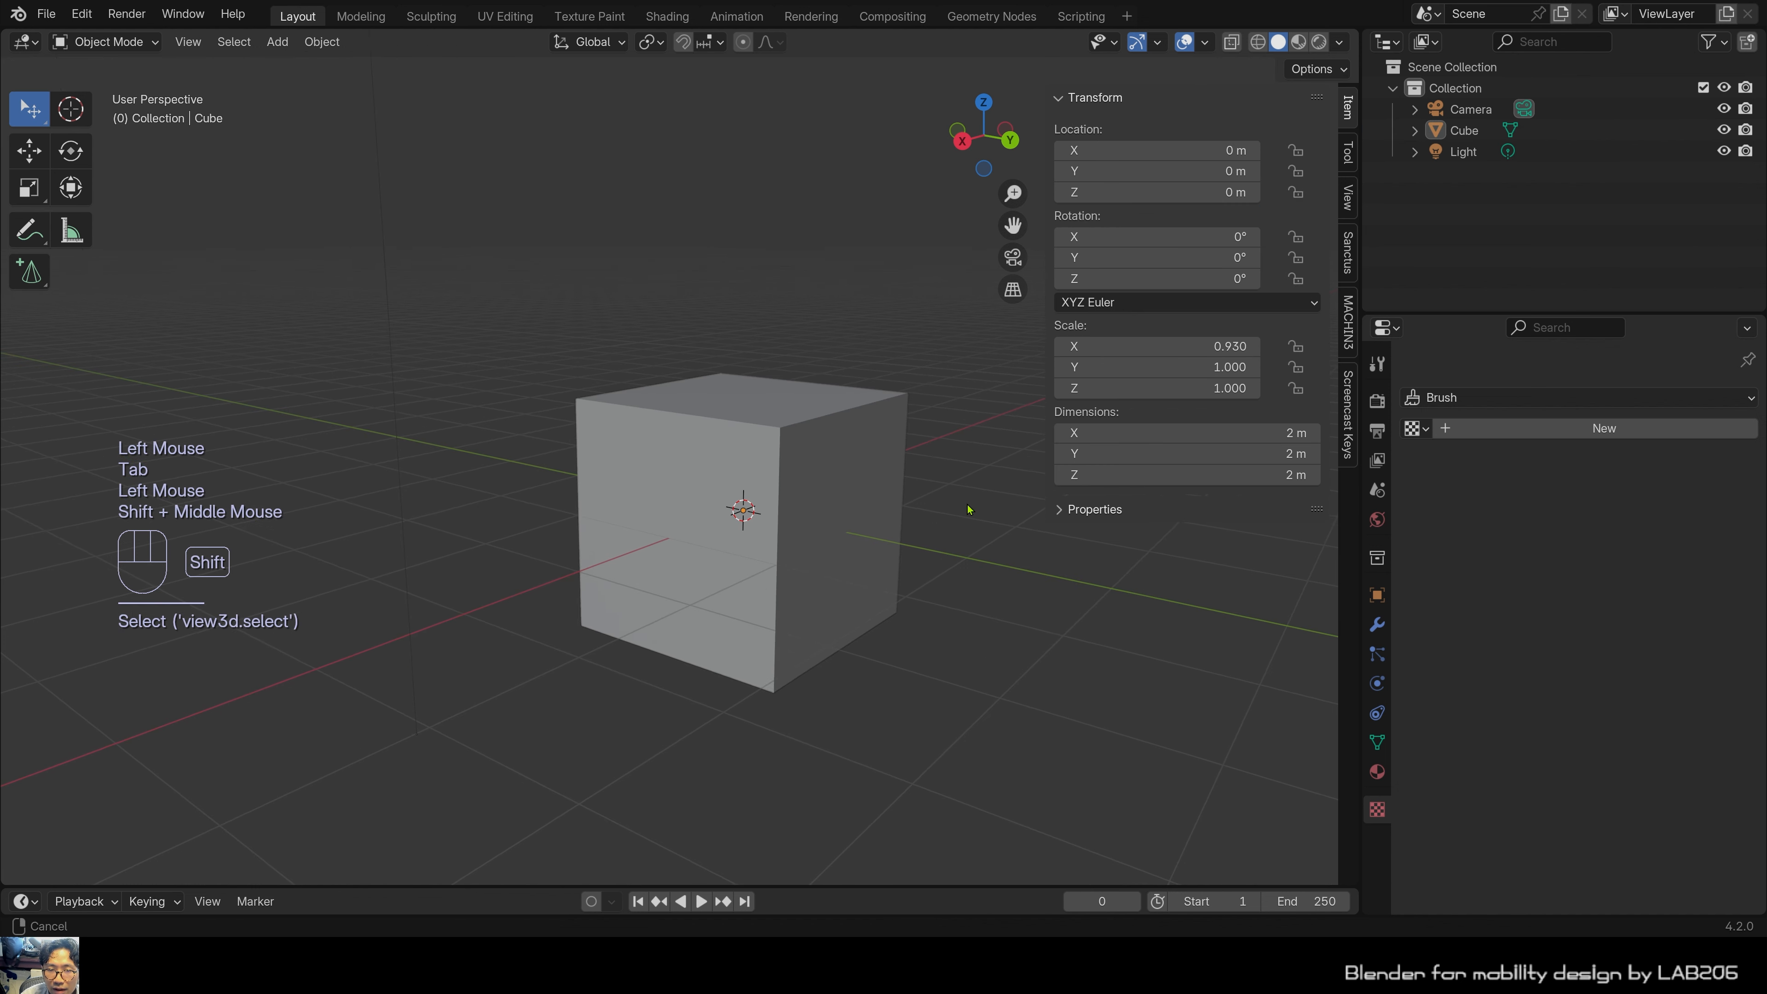
scroll(935, 530, "up", 3)
middle_click_drag(794, 578, 771, 509, "shift")
middle_click_drag(771, 506, 605, 561)
left_click(765, 515)
key("Tab")
left_click(605, 560)
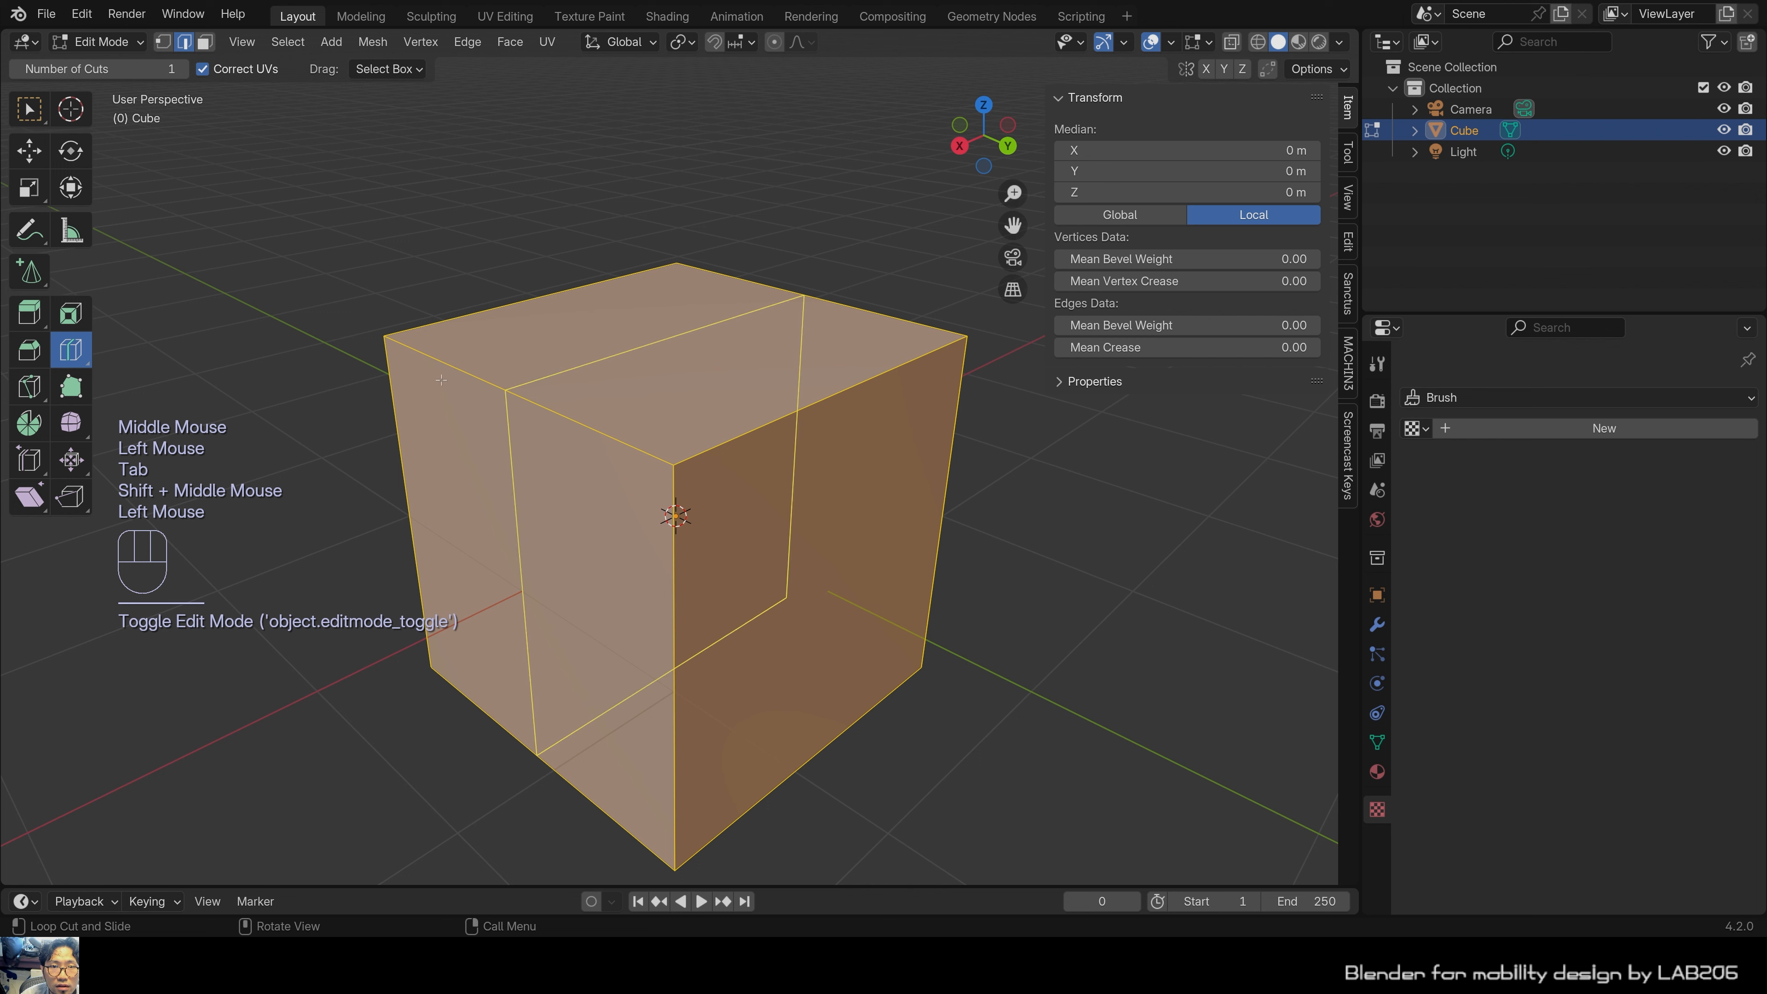
Try a single horizontal loop cut near the middle height of the cube.
key("Escape")
key("Escape")
key("Escape")
left_click(336, 349)
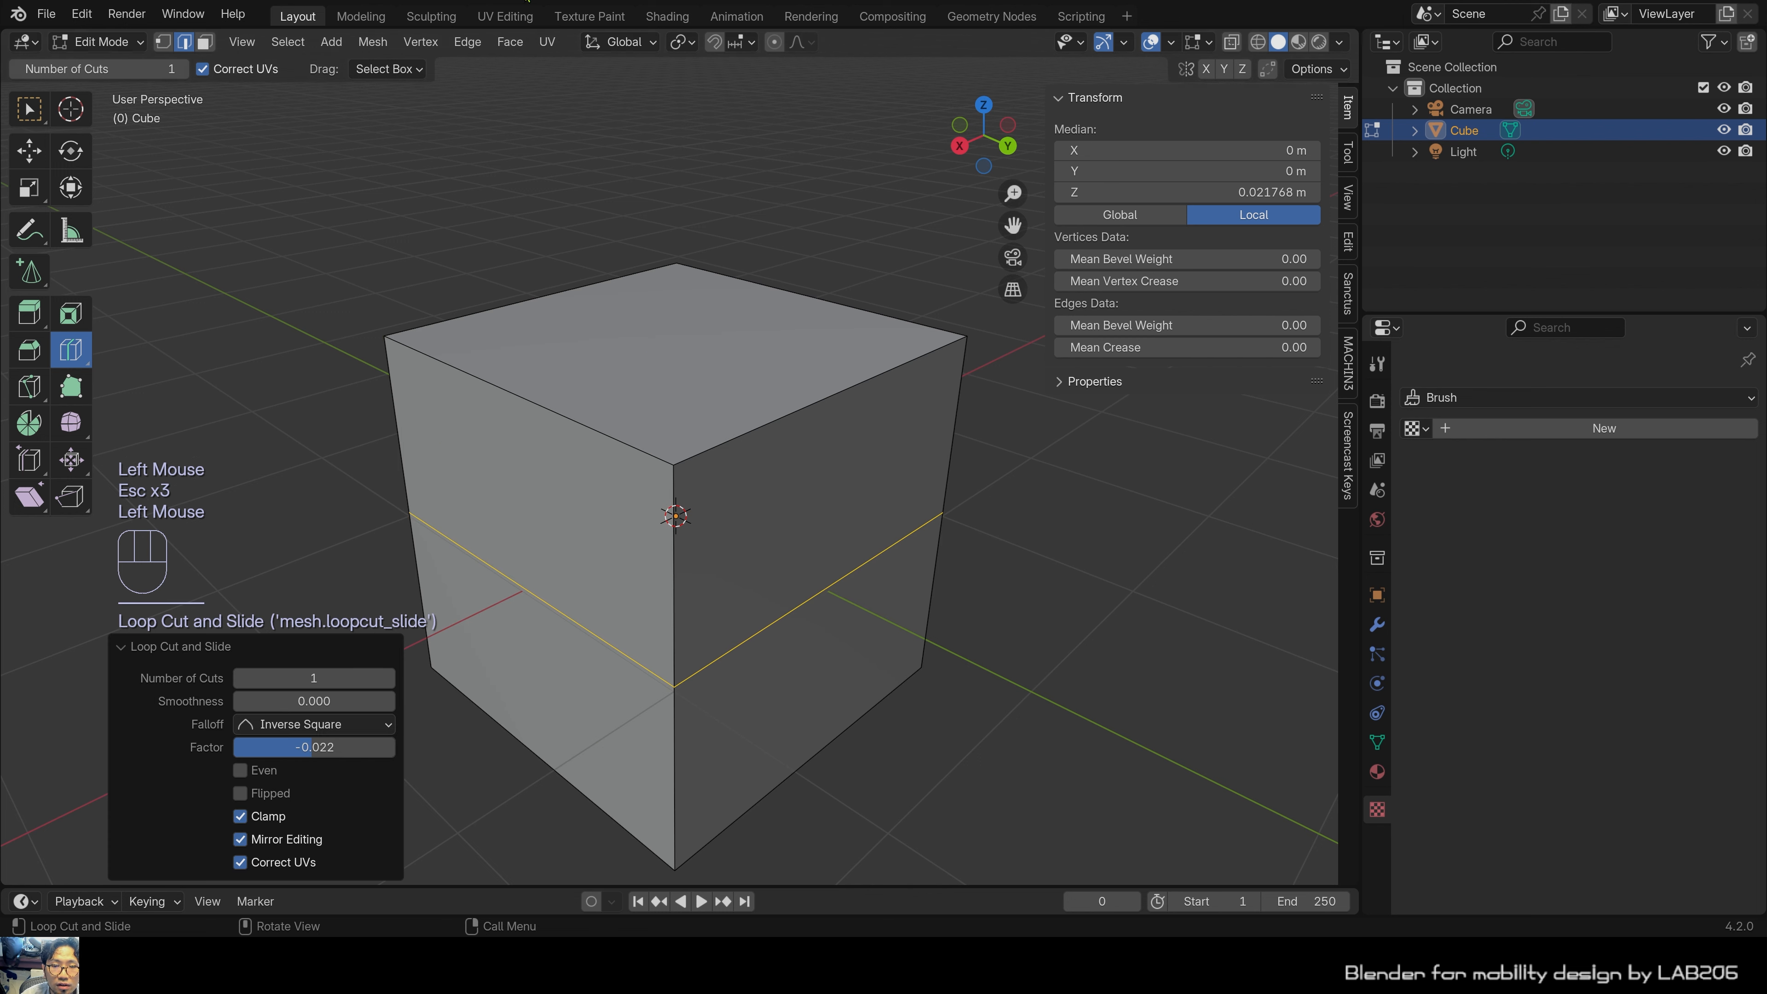
key("Escape")
key("Escape")
key("Escape")
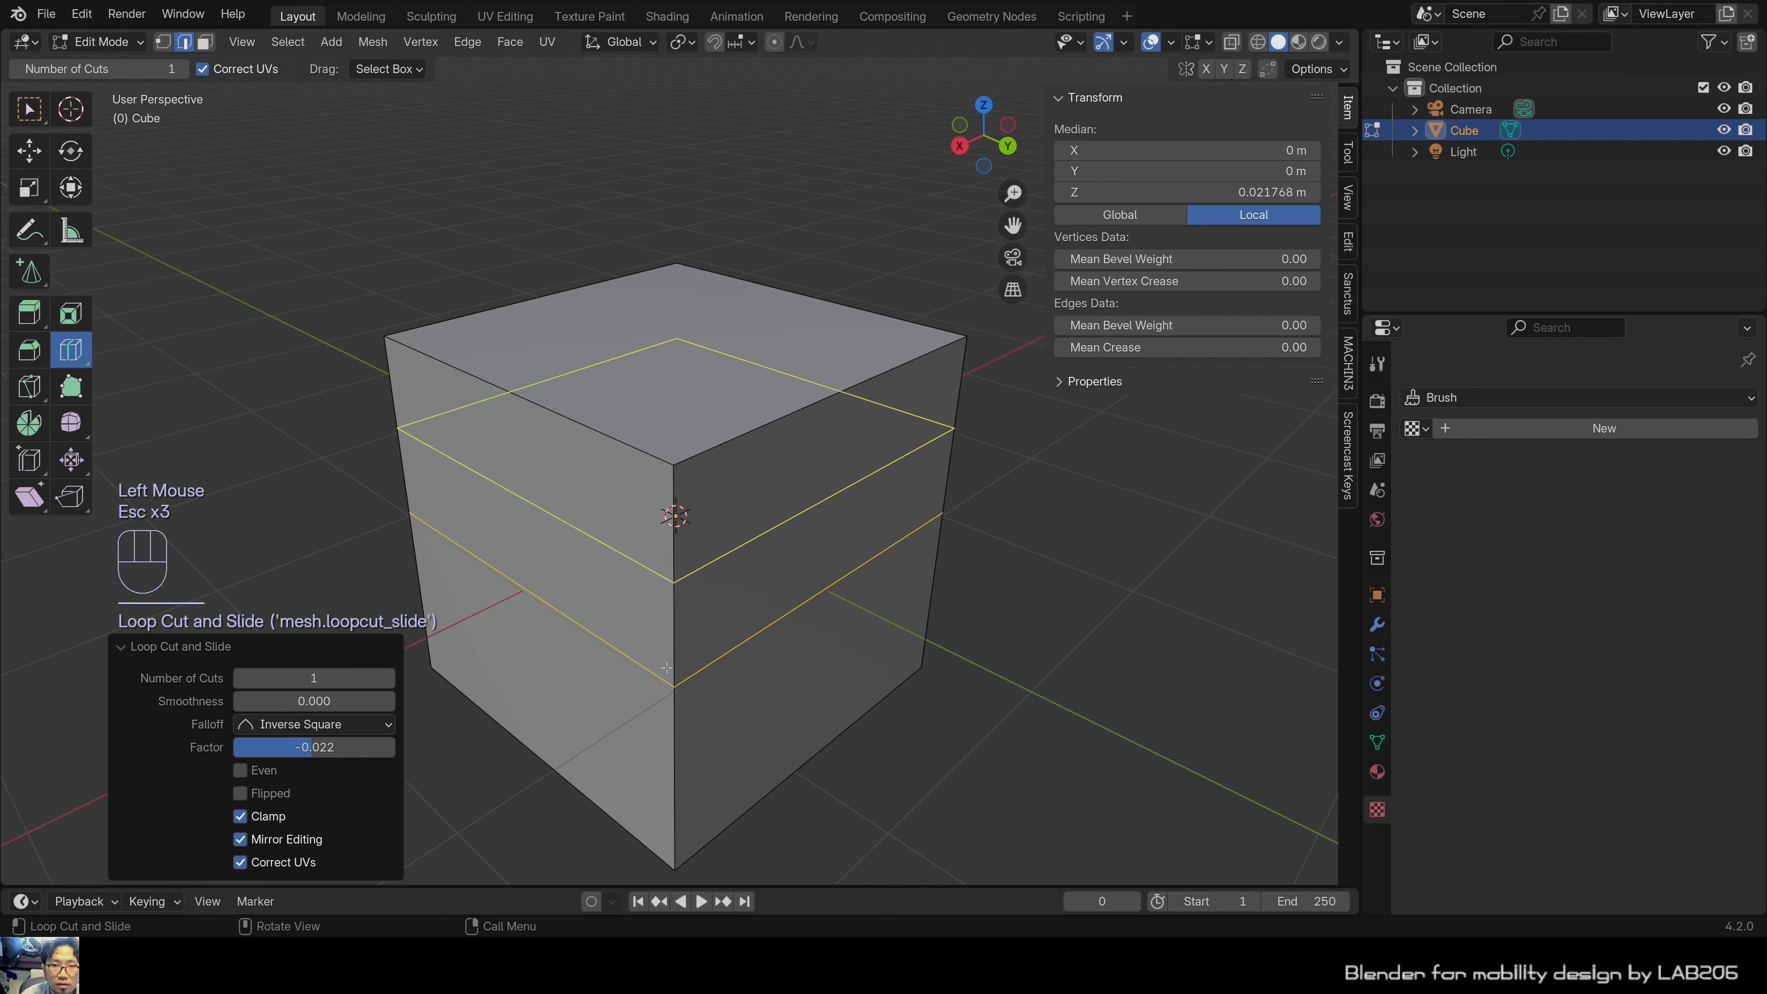
key("Escape")
key("q")
key("Escape")
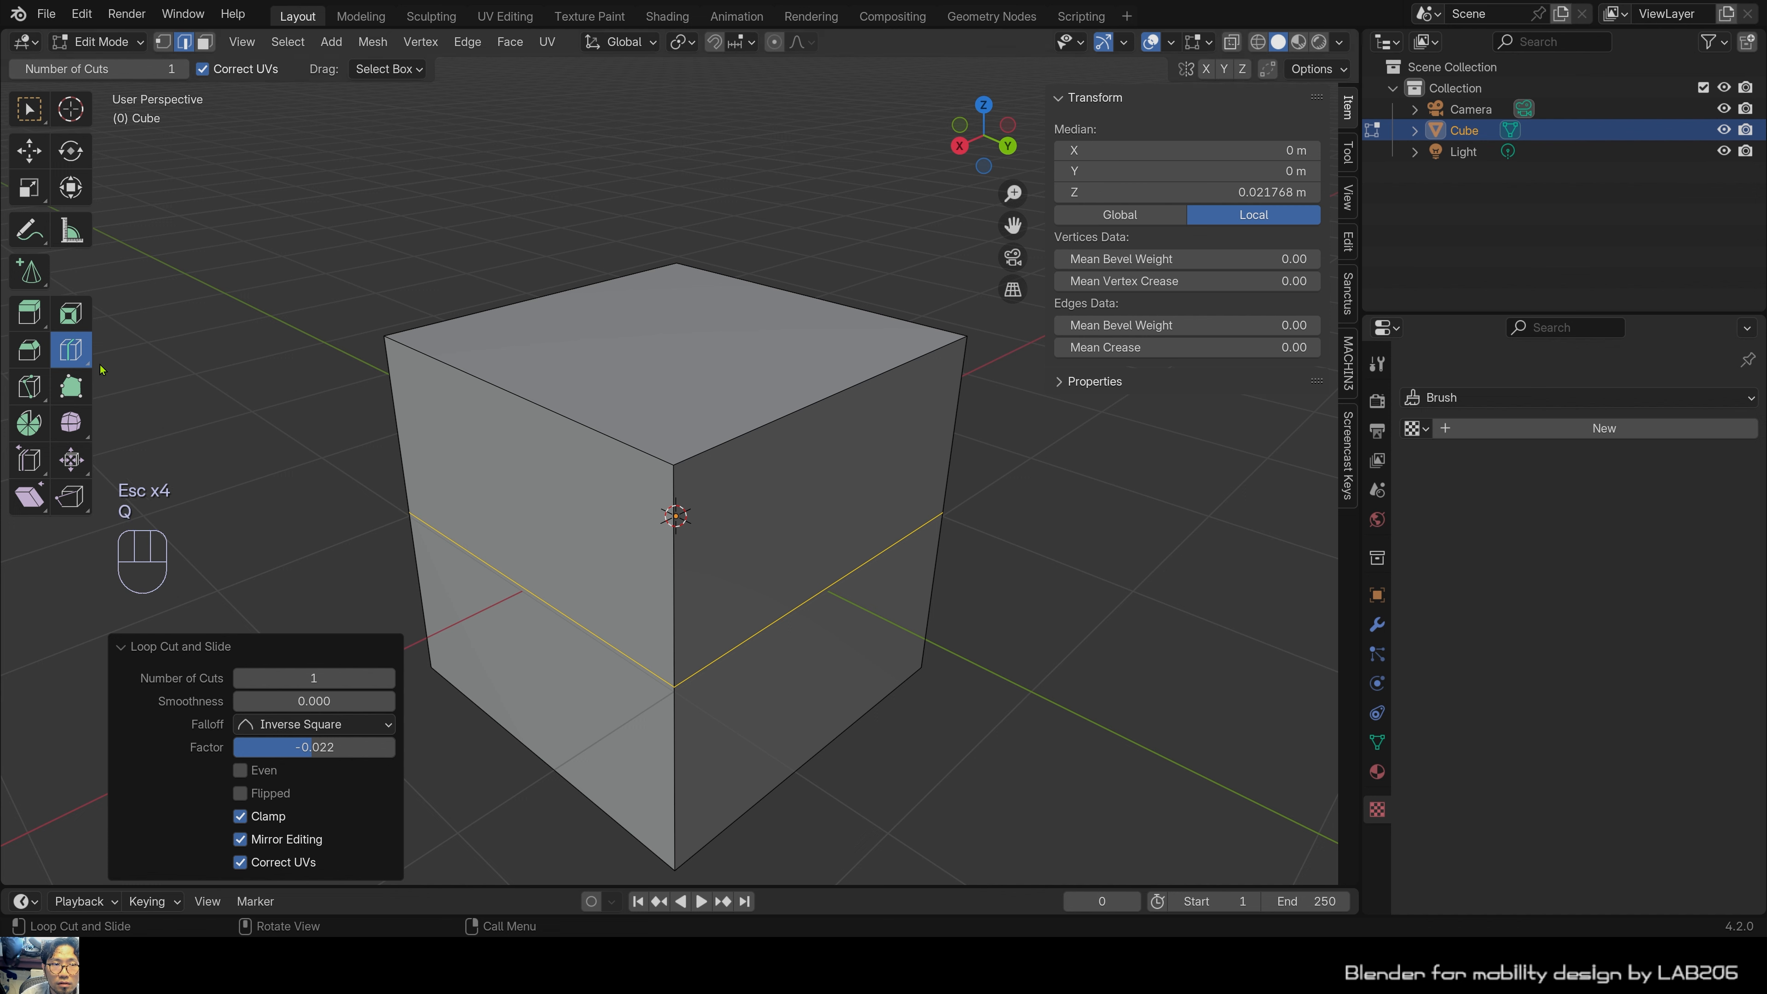
Switch back to the Select tool and undo the horizontal loop cut.
key("w")
left_click(504, 498)
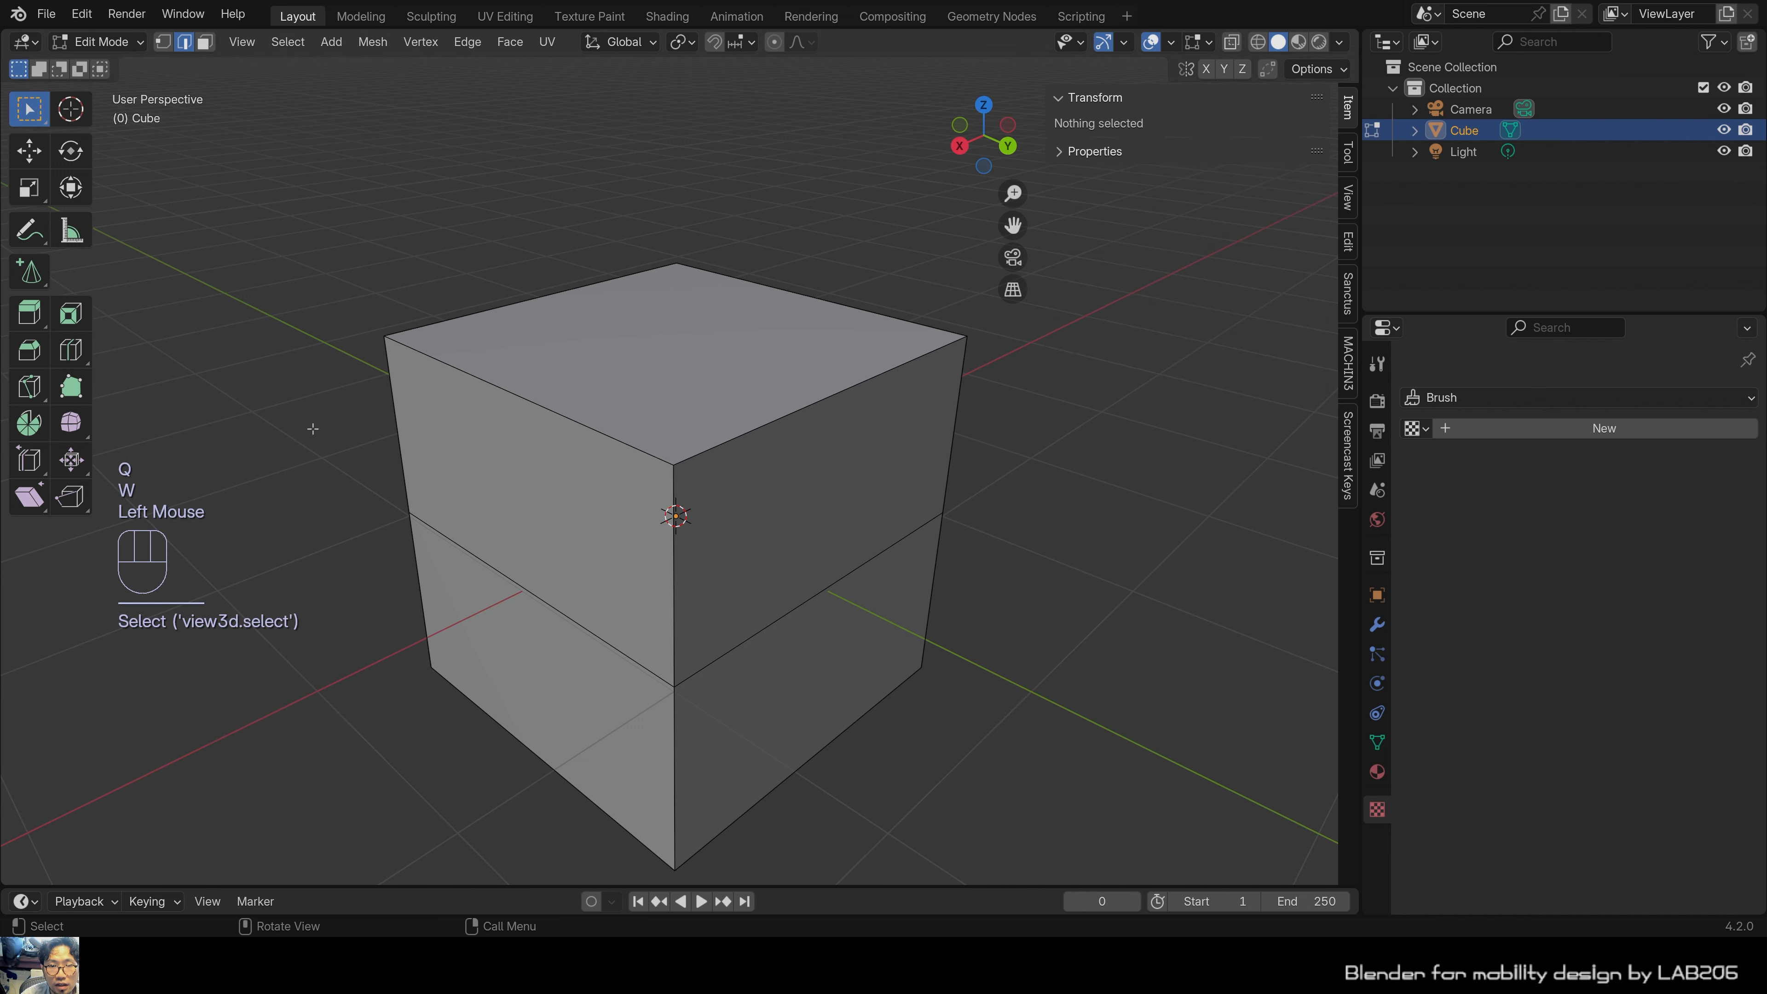
left_click(504, 498)
key("ctrl+z")
key("ctrl+z")
key("ctrl+z")
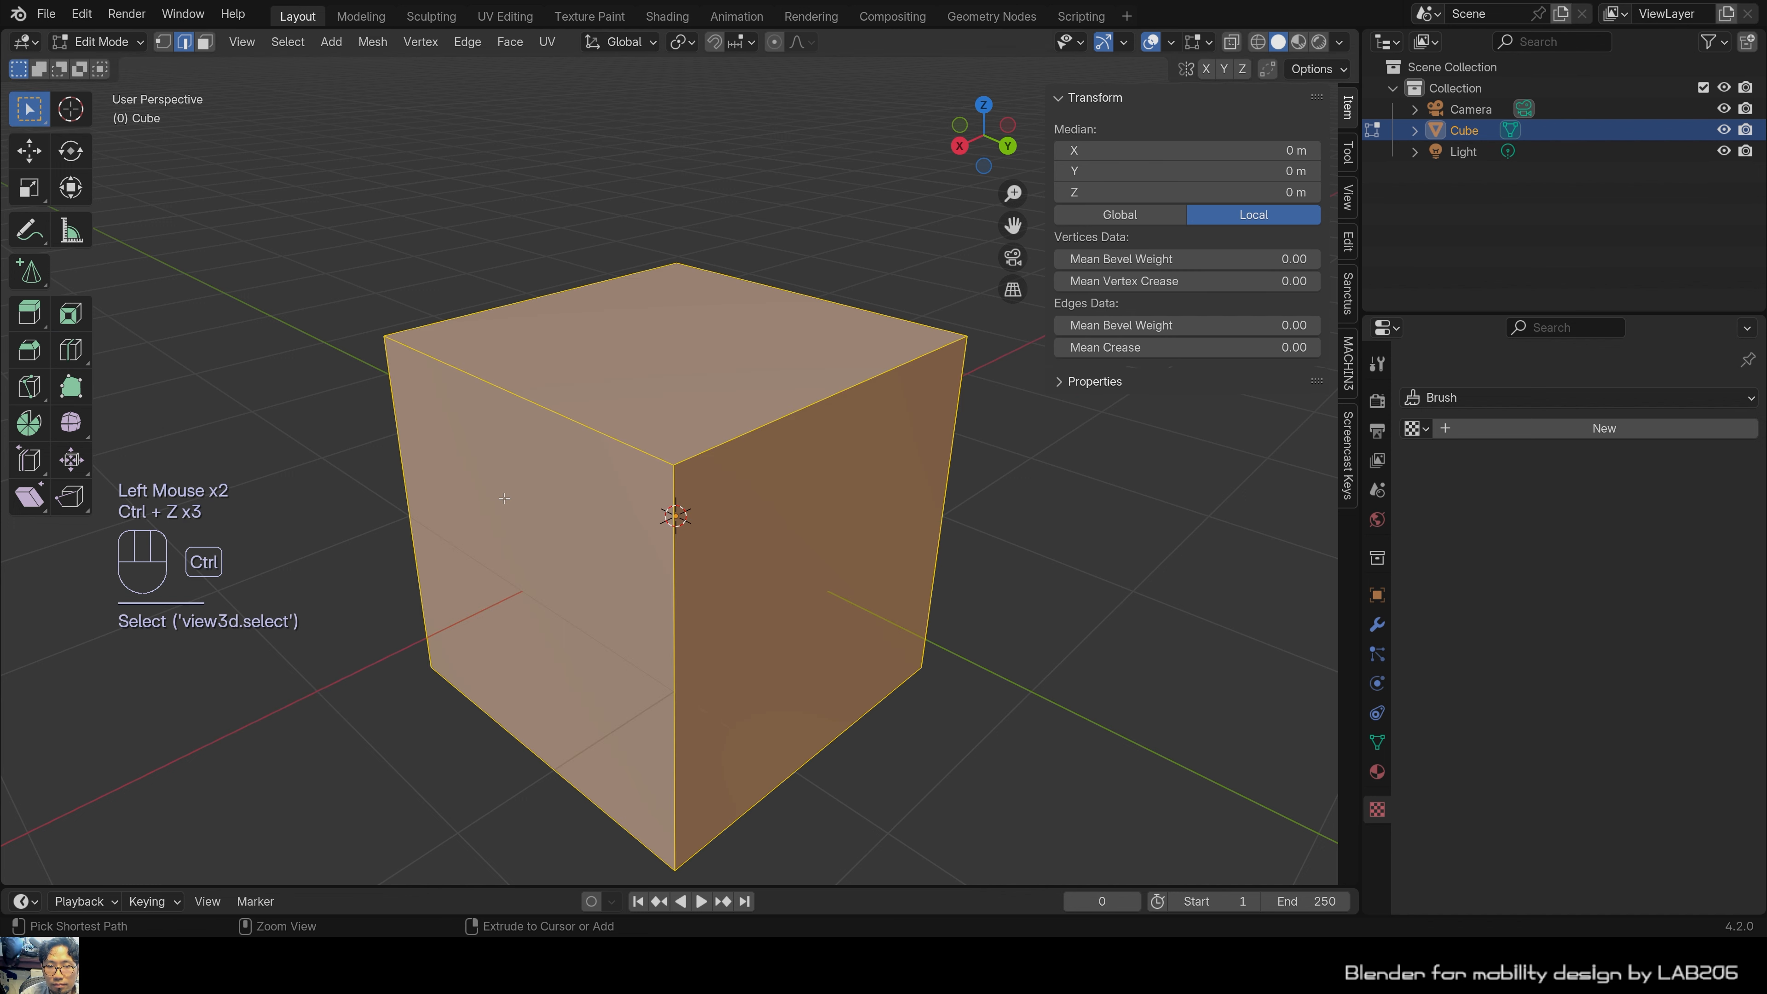
Clear the selection, then use the Loop Cut tool to add a centred horizontal and a centred vertical loop cut around the cube.
left_click(430, 201)
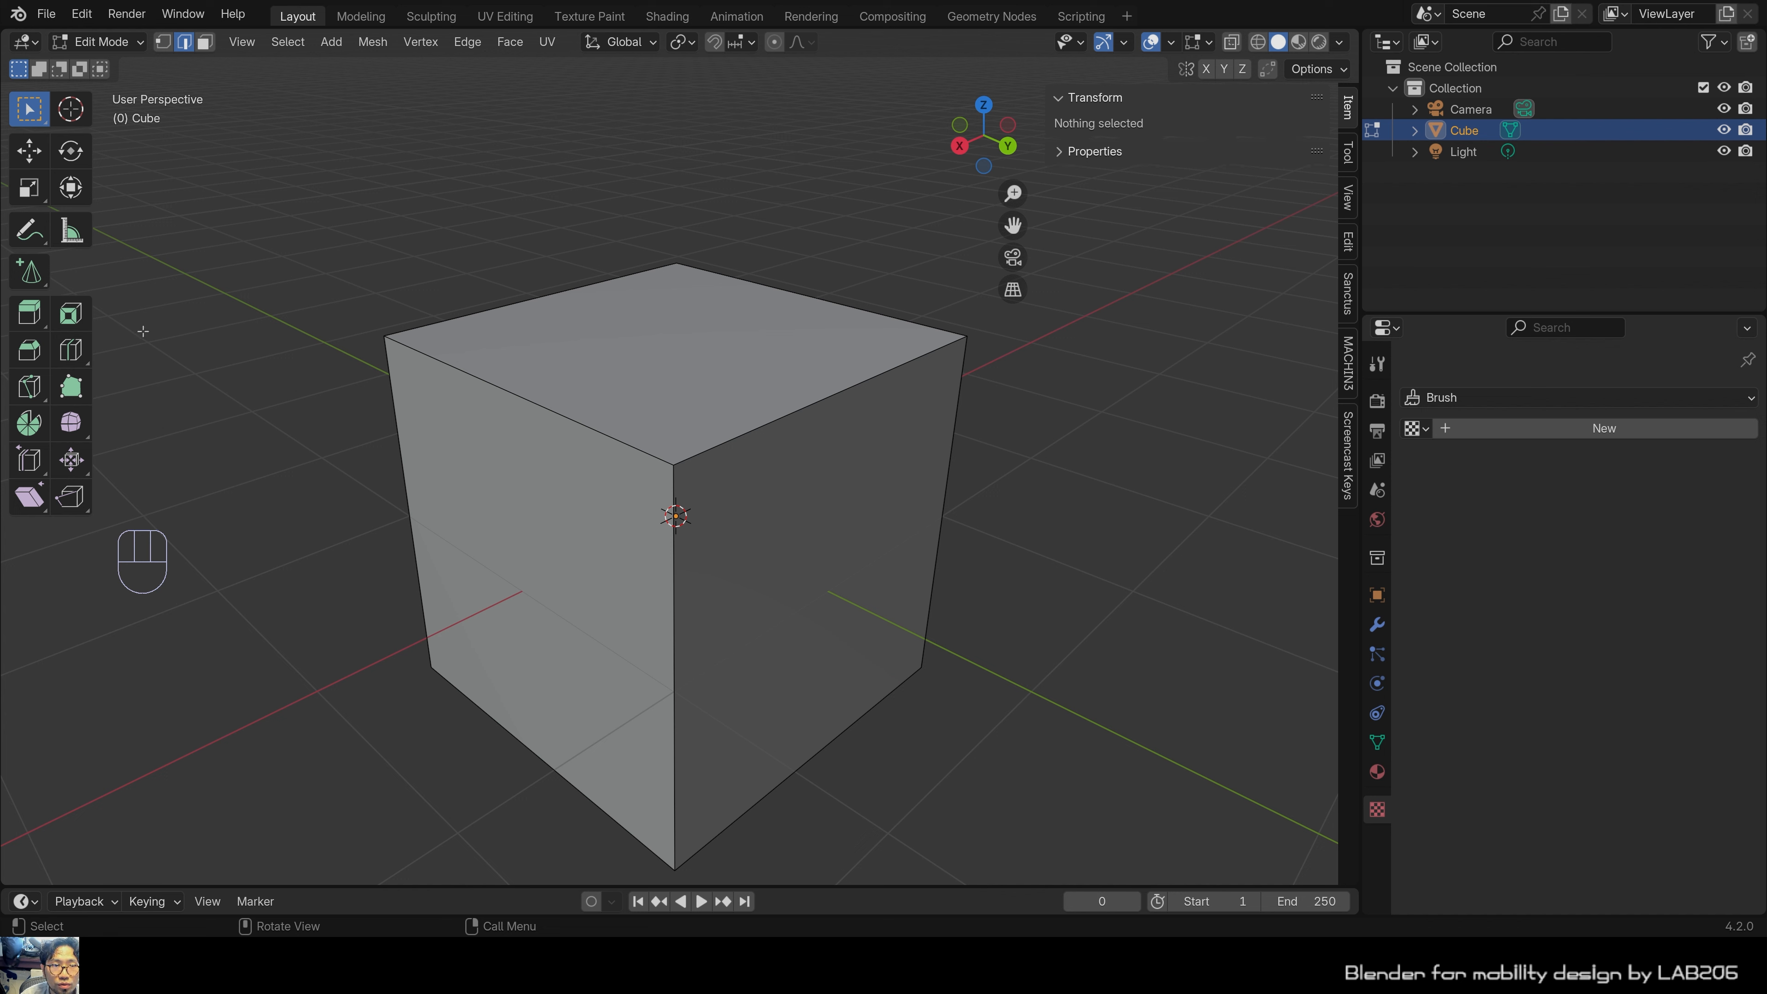
left_click(417, 351)
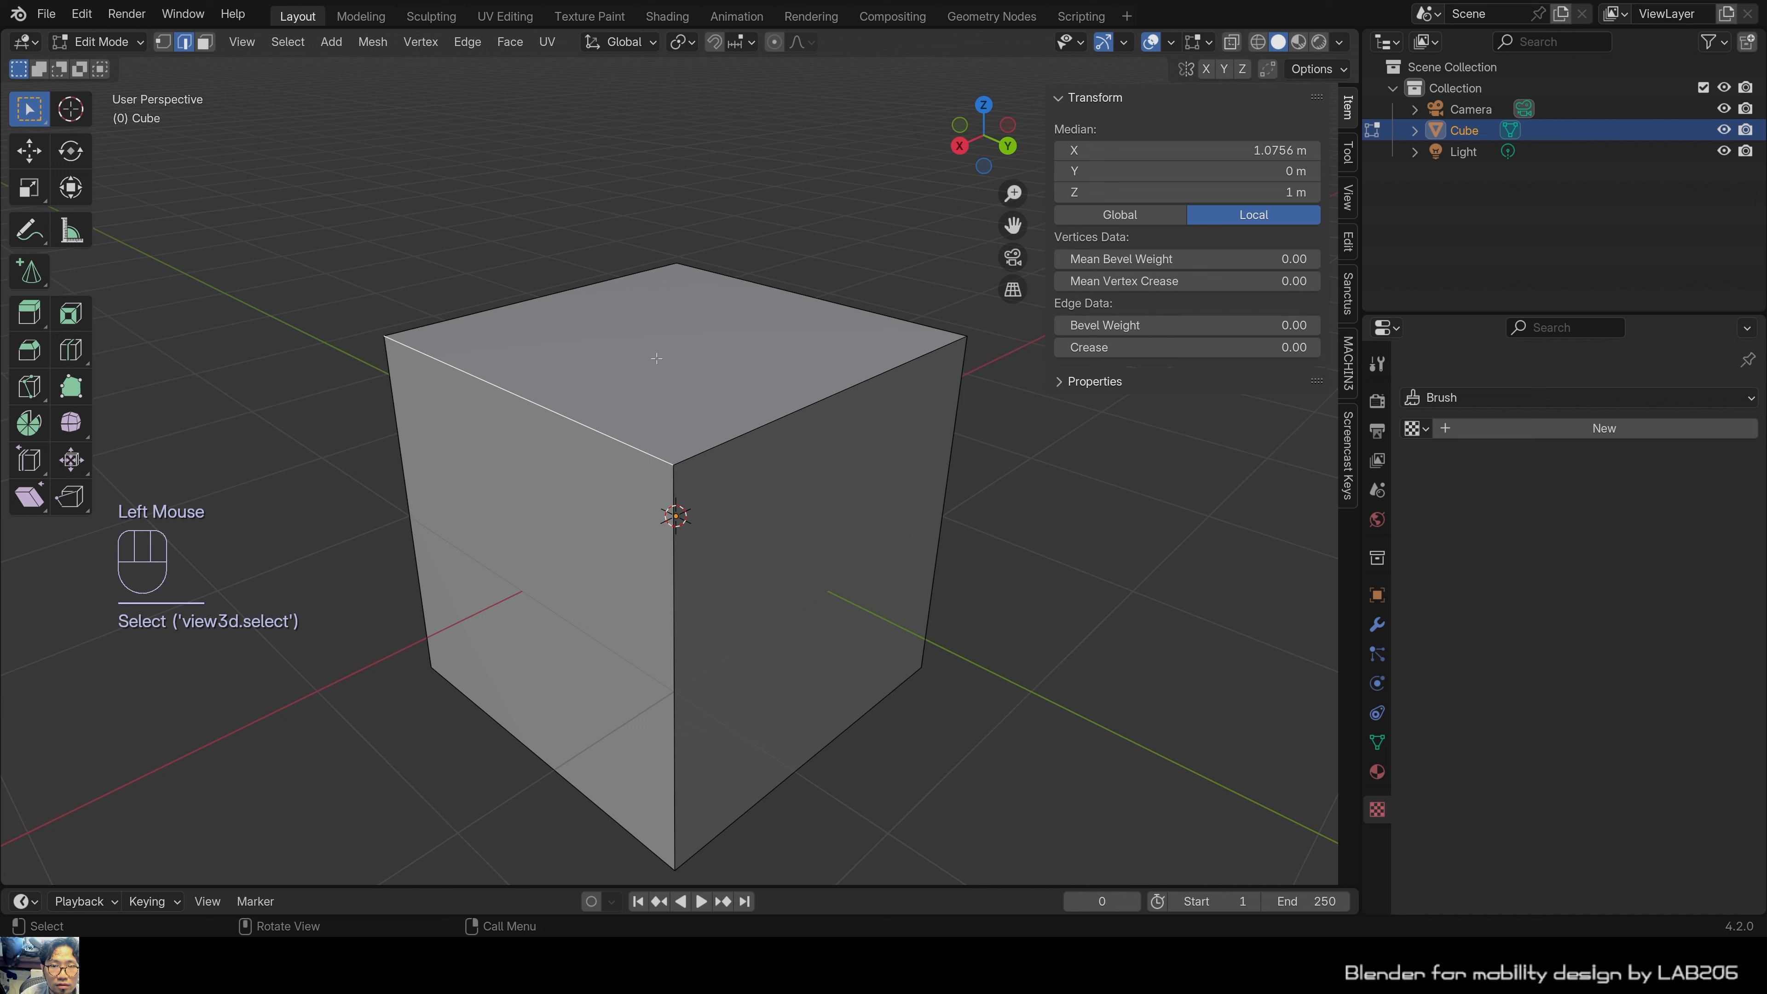
left_click(317, 224)
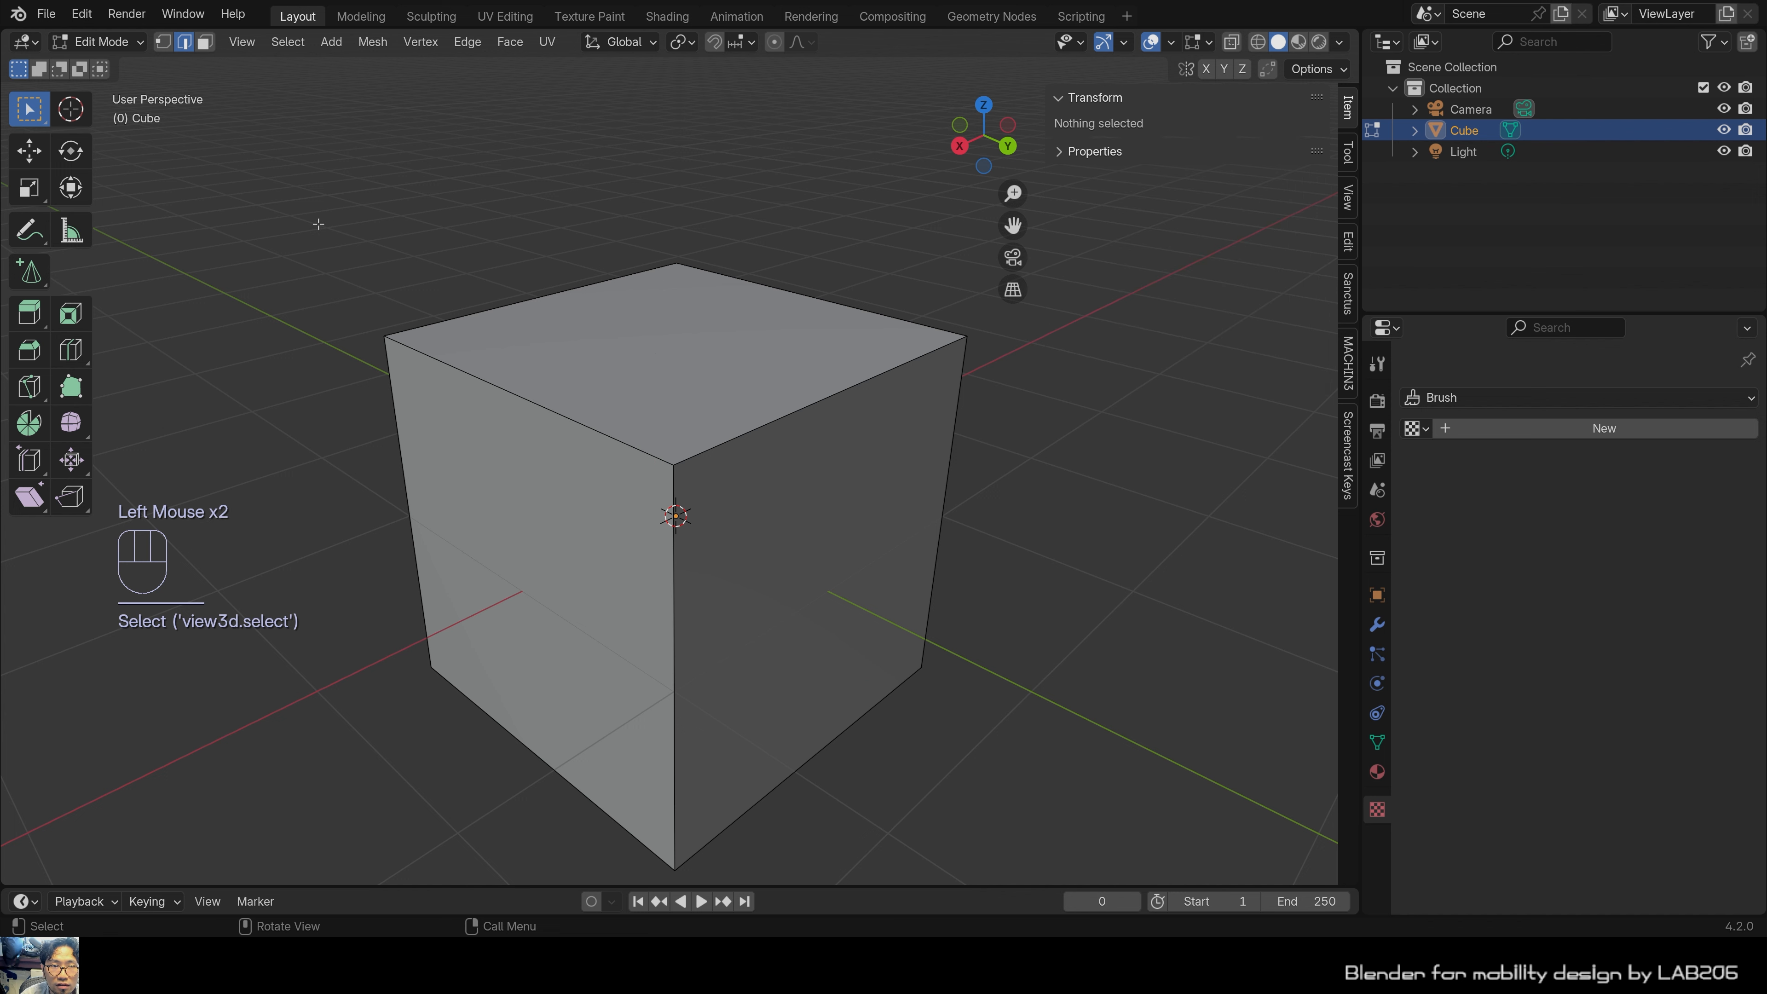
left_click(84, 357)
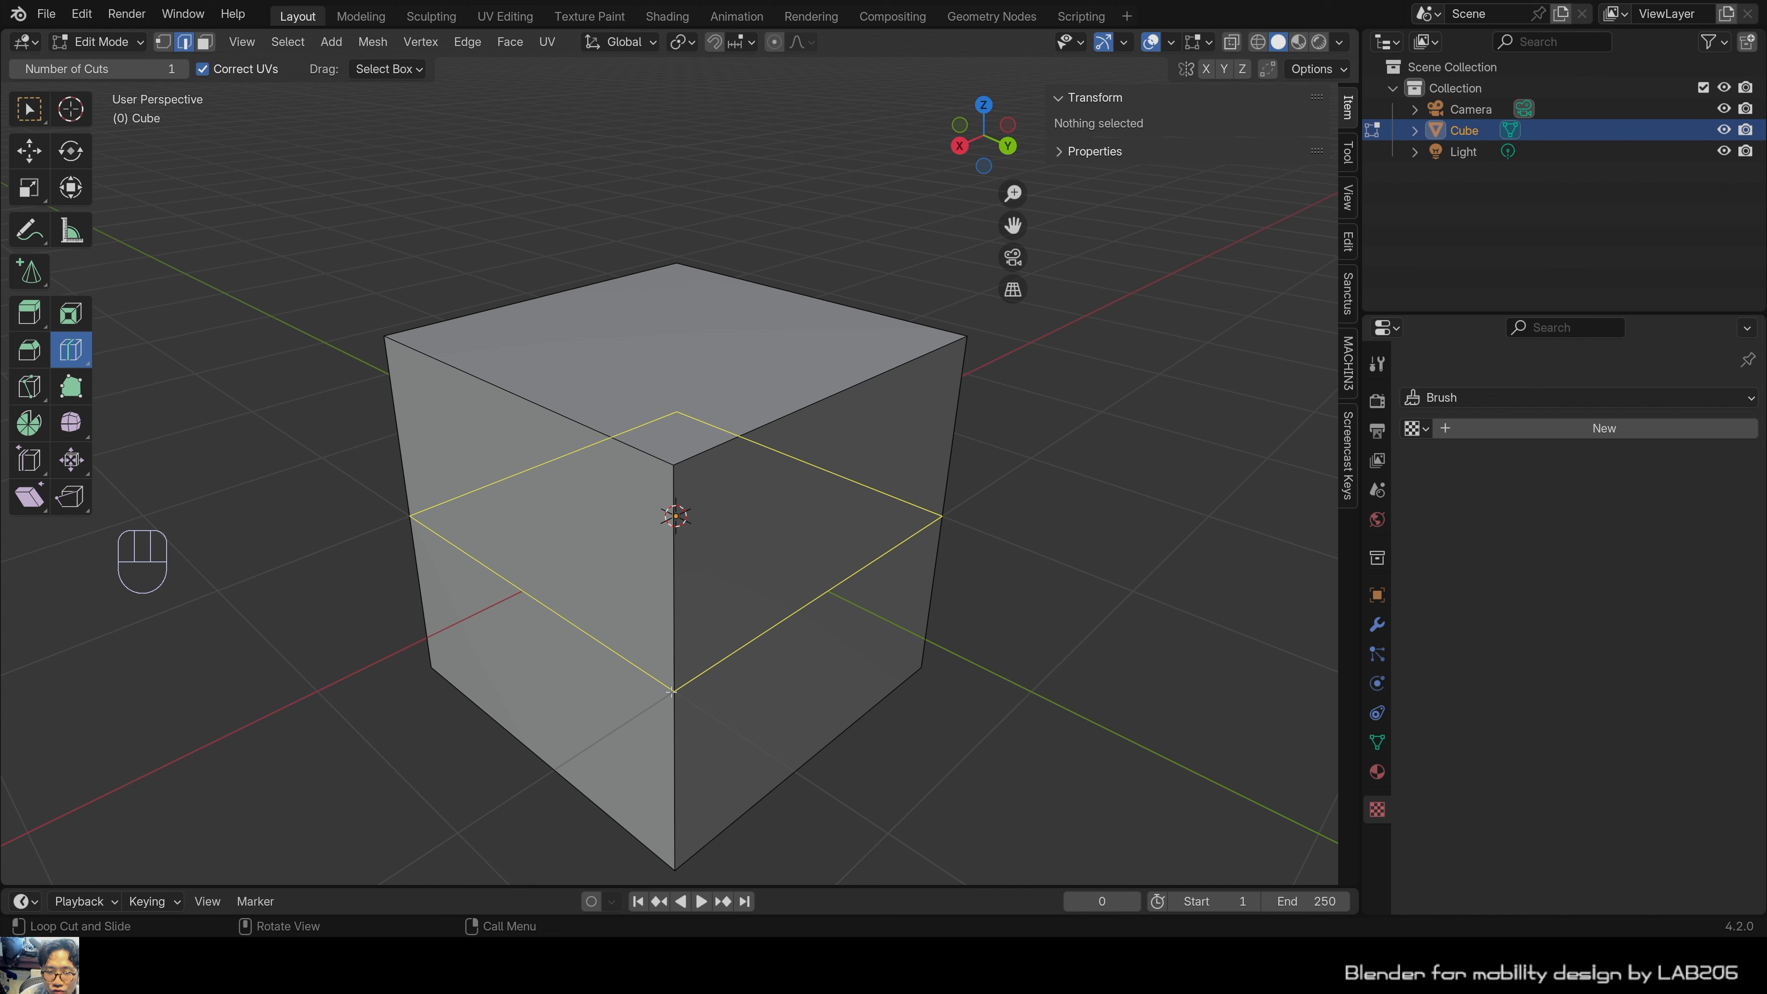
left_click(693, 680)
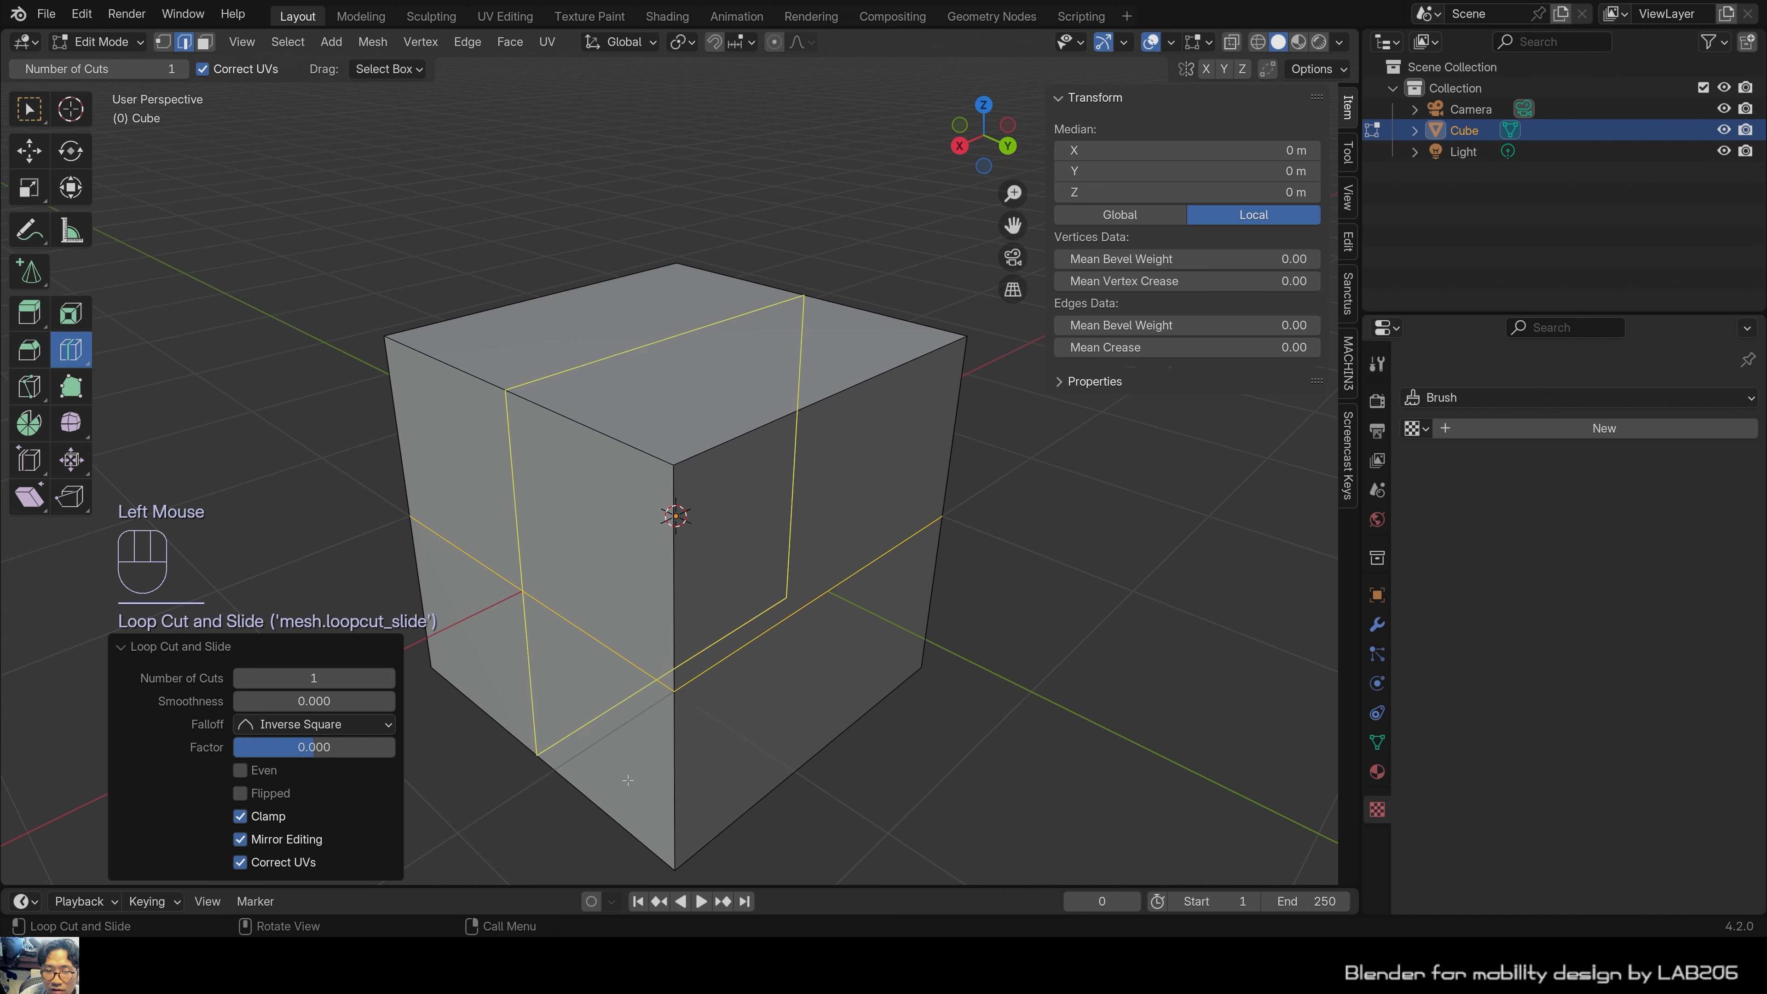
left_click(570, 372)
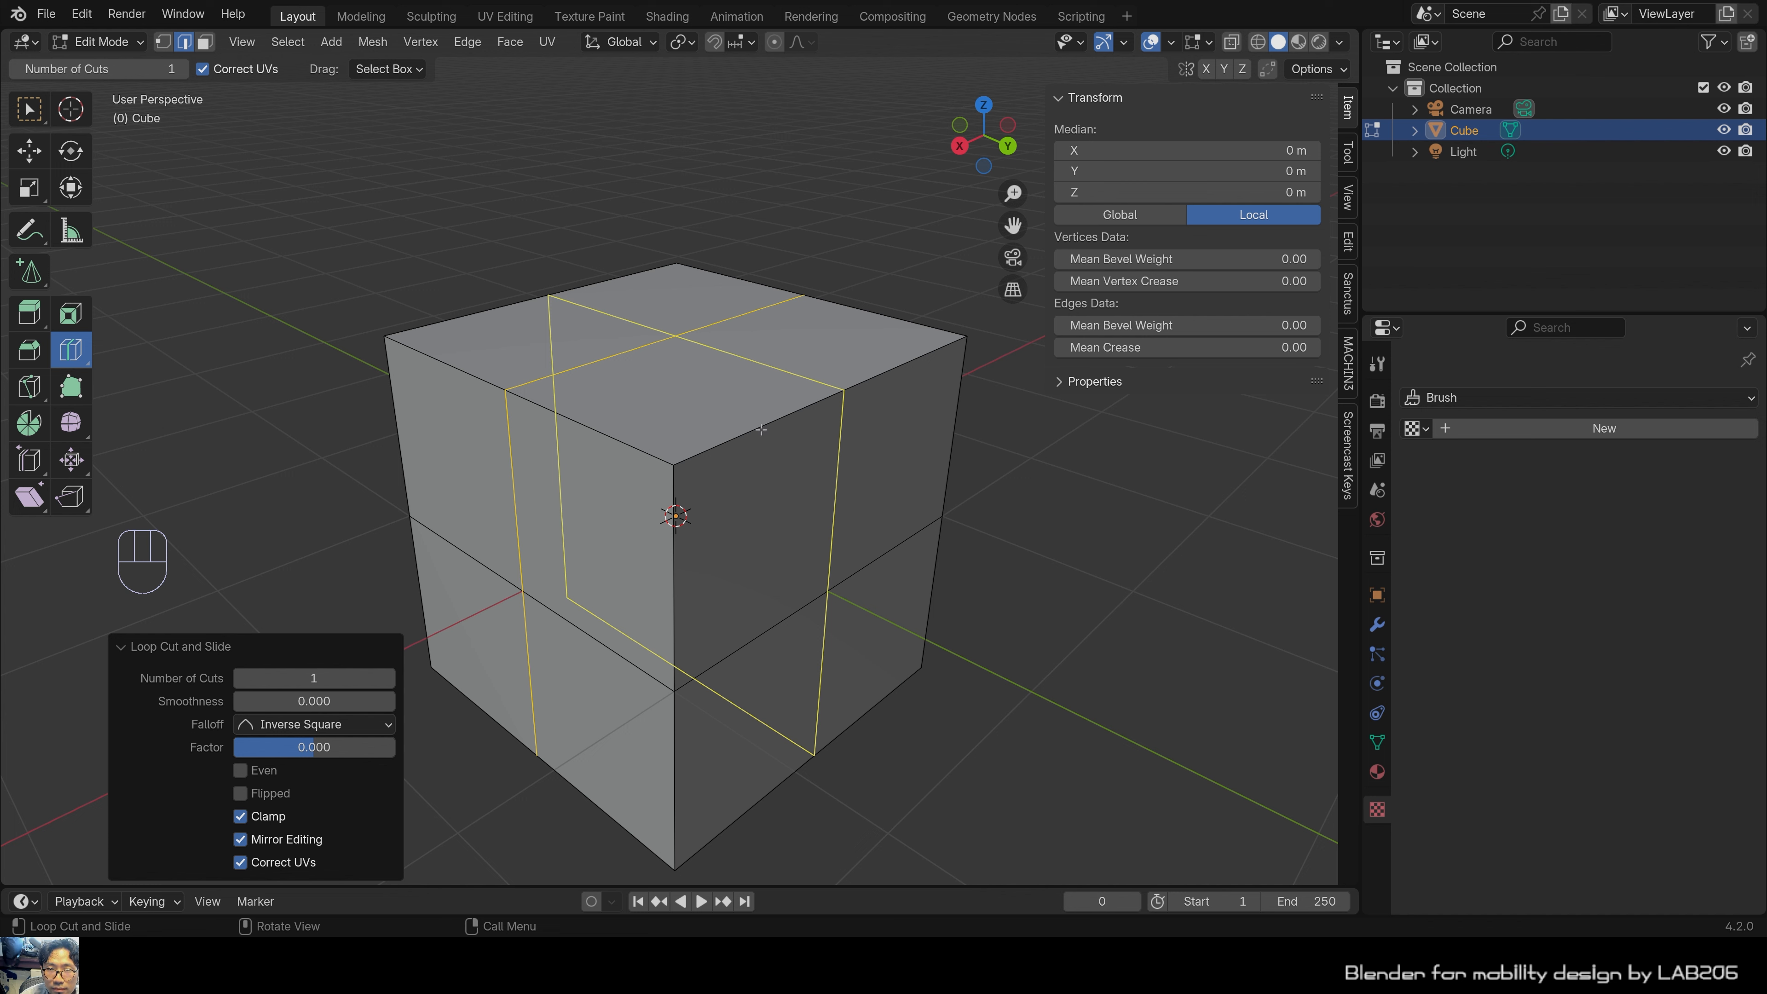
Add a second vertical loop cut crossing the first on the top face and slide it toward the front corner with factor 0.568.
left_click_drag(752, 376, 682, 501)
scroll(757, 323, "up", 1)
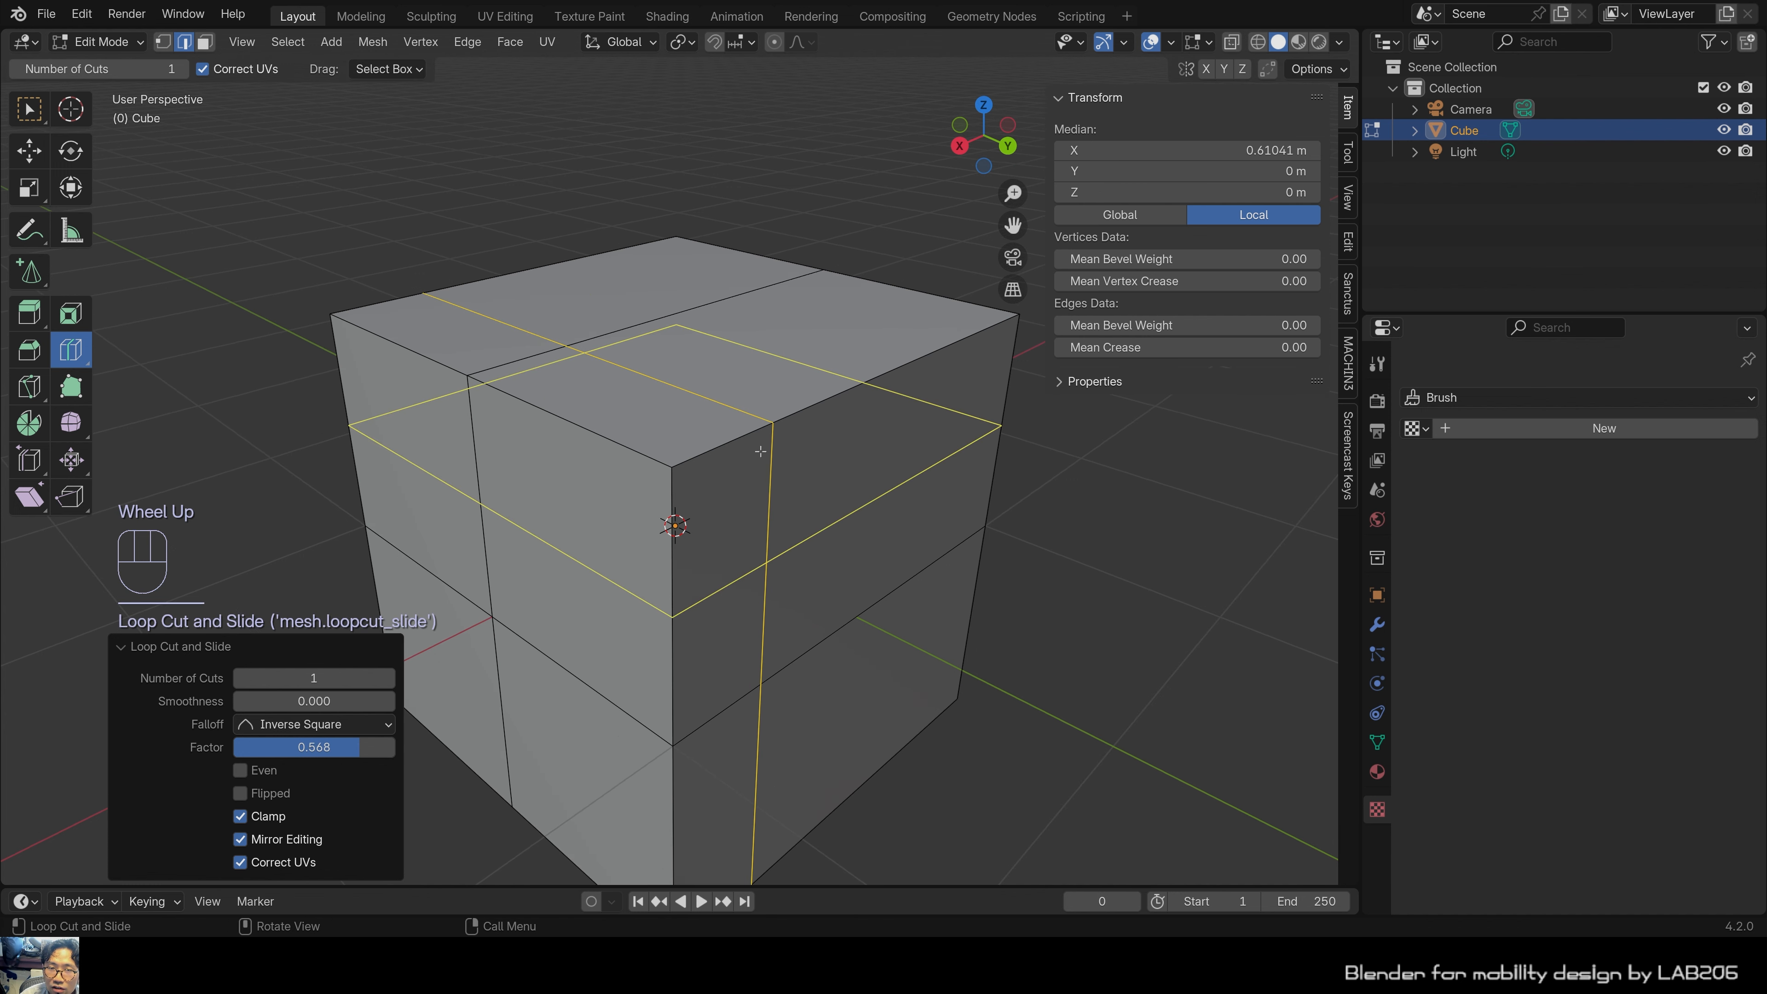
right_click(763, 458)
key("space")
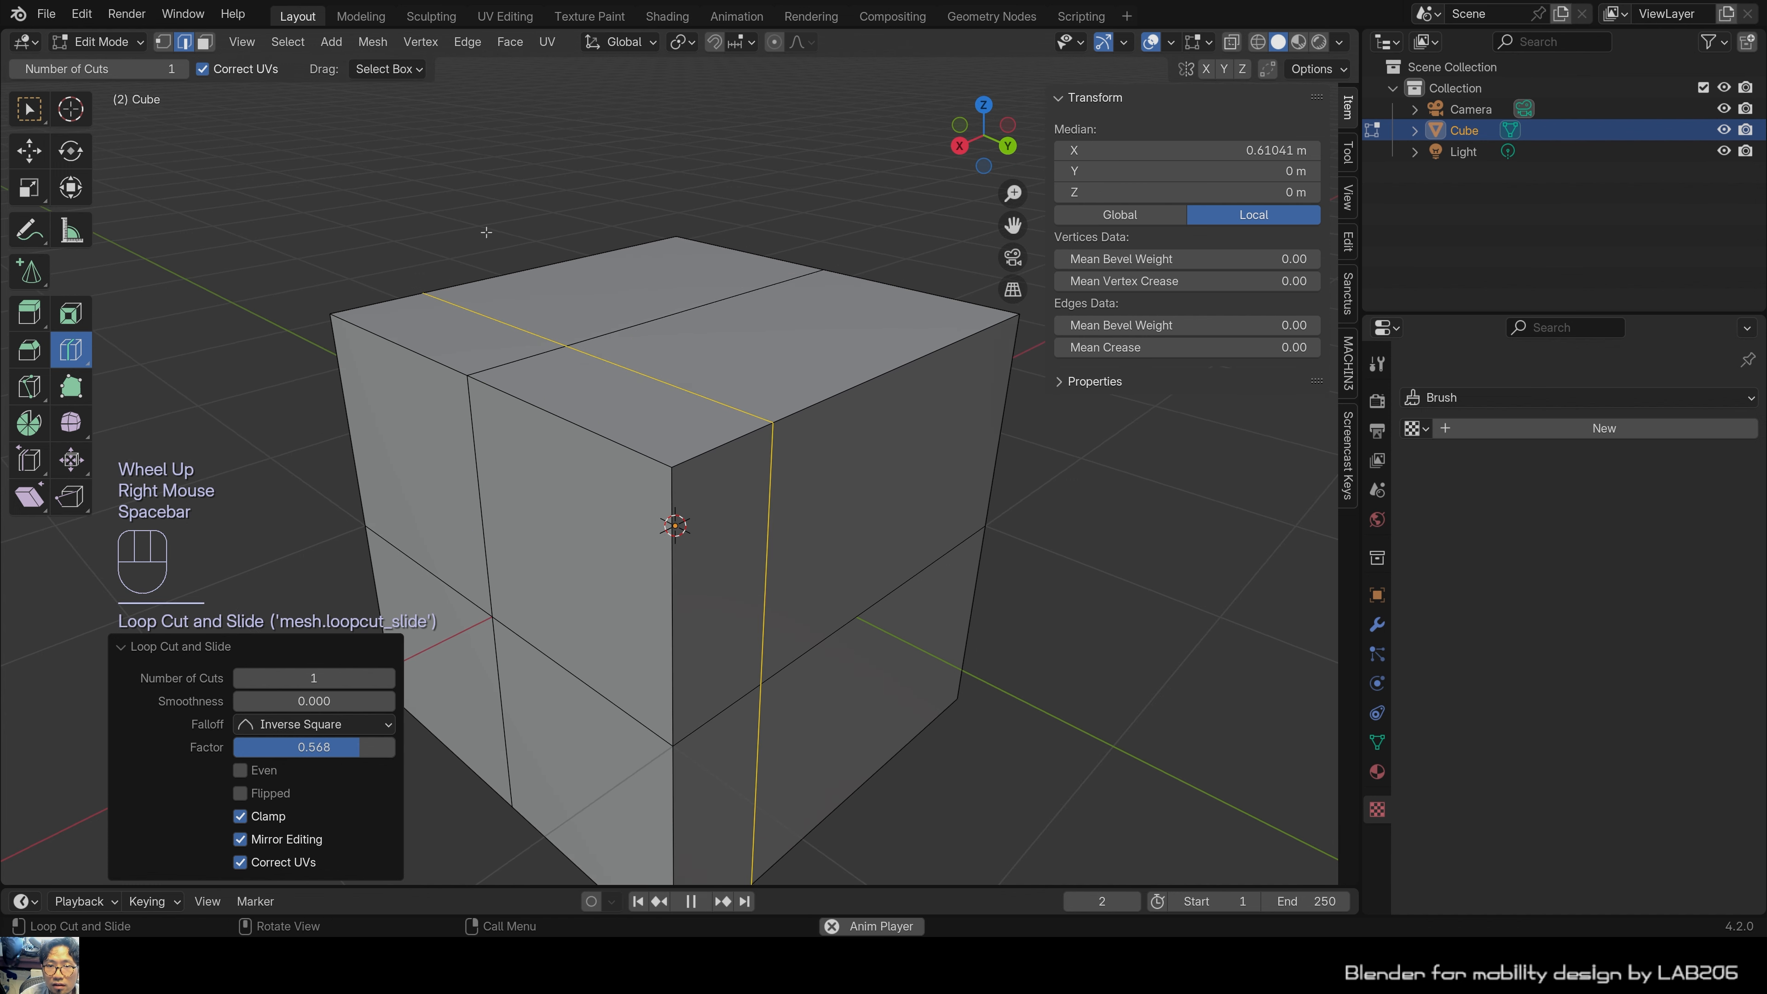
Return to the Select tool and clear the edge selection on the cube.
left_click(19, 113)
left_click(314, 241)
scroll(417, 268, "down", 2)
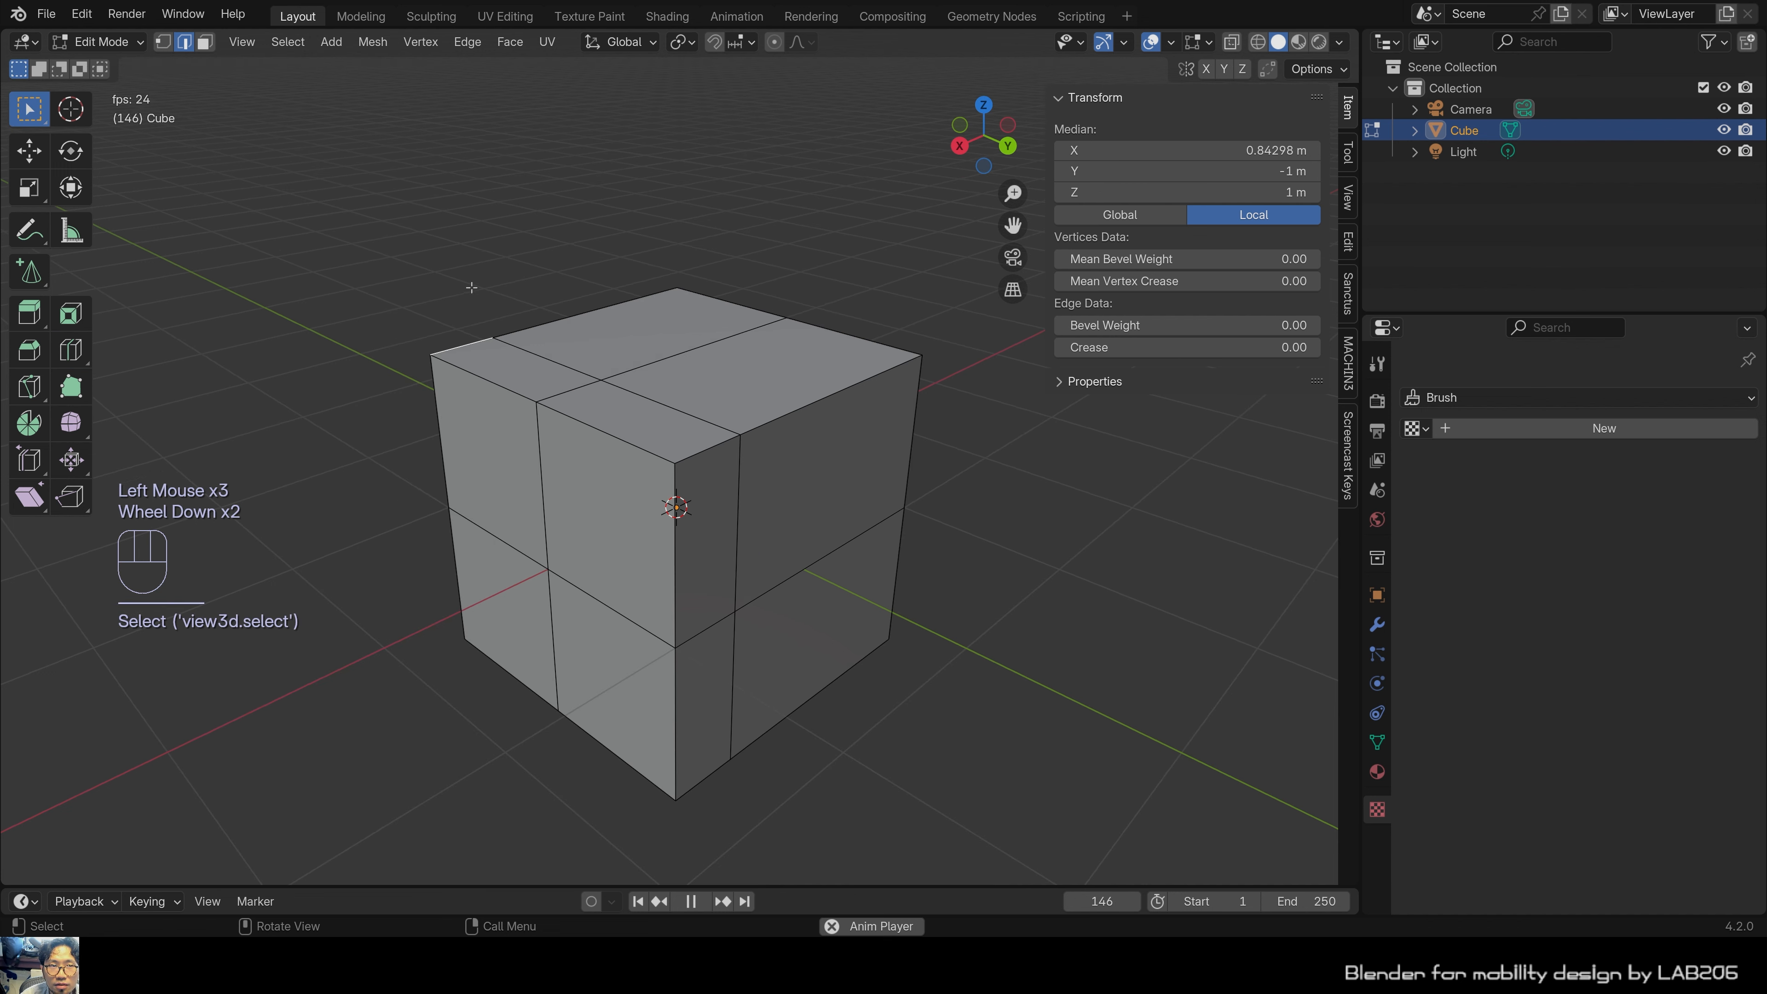
middle_click_drag(469, 284, 455, 308)
scroll(668, 446, "up", 2)
middle_click_drag(667, 446, 704, 398)
middle_click_drag(793, 485, 765, 447)
double_click(1093, 584)
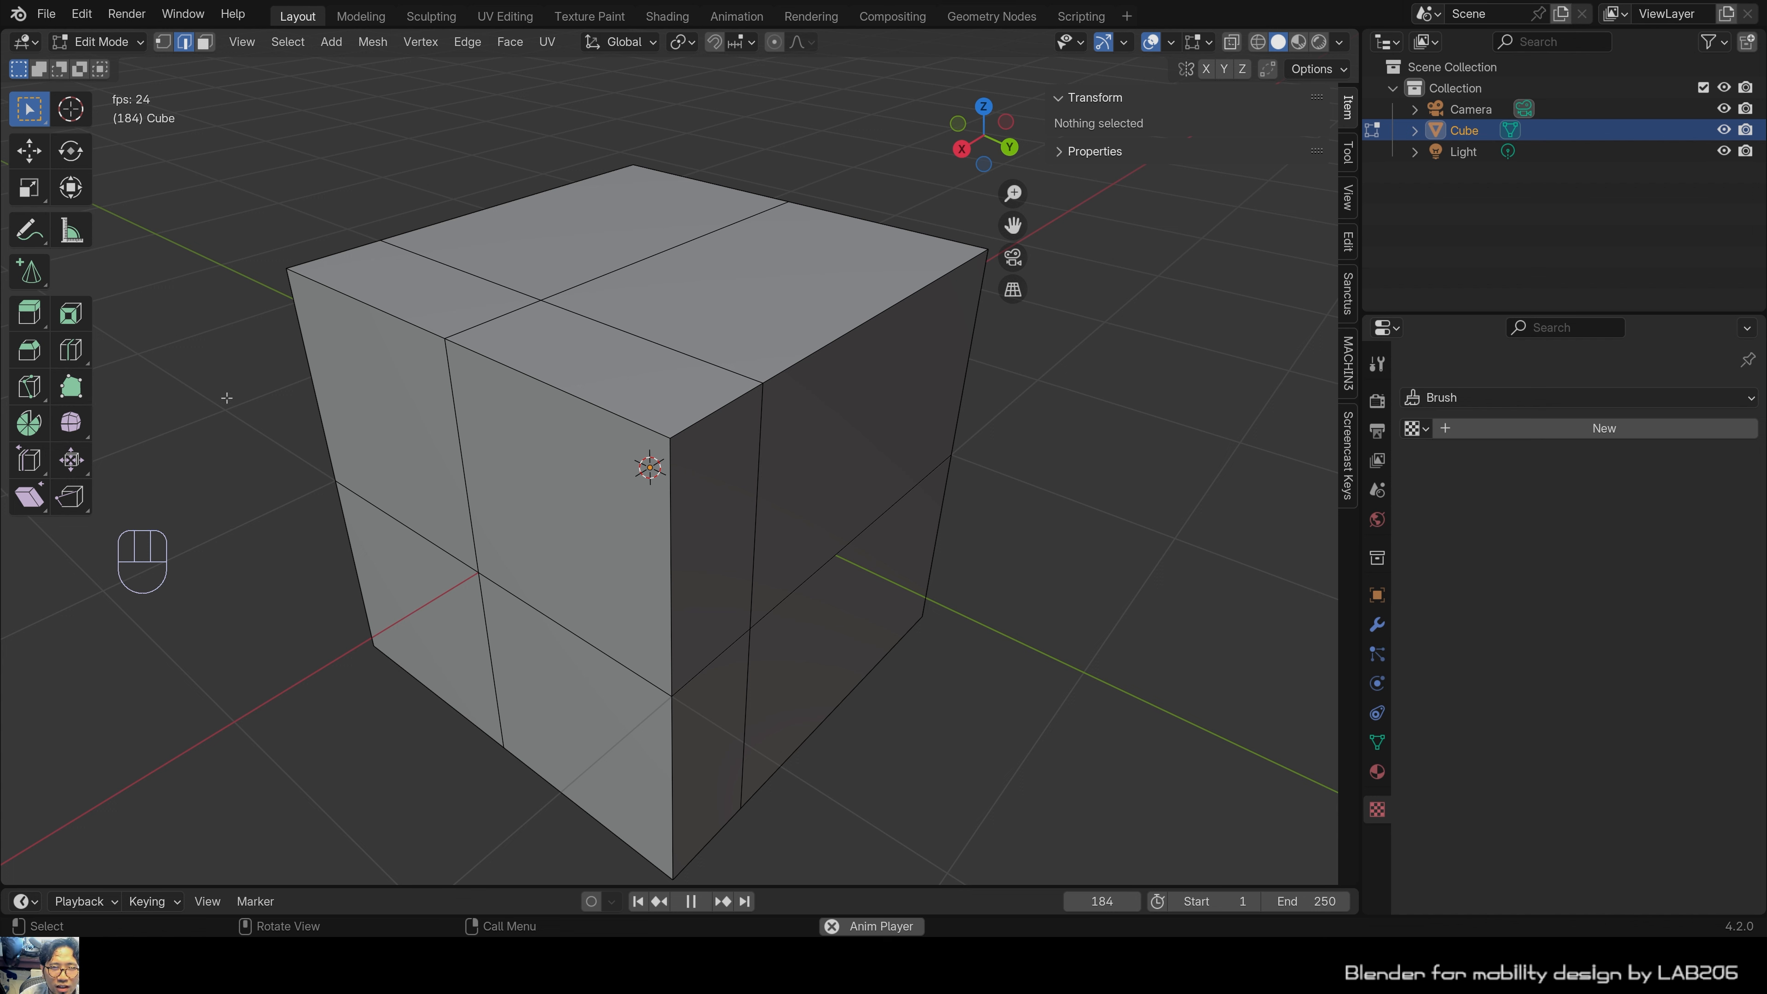
Loop cut the wider section behind the off-centre vertical cut, sliding the new loop toward that cut with factor 0.431.
middle_click_drag(295, 423, 154, 365, "shift")
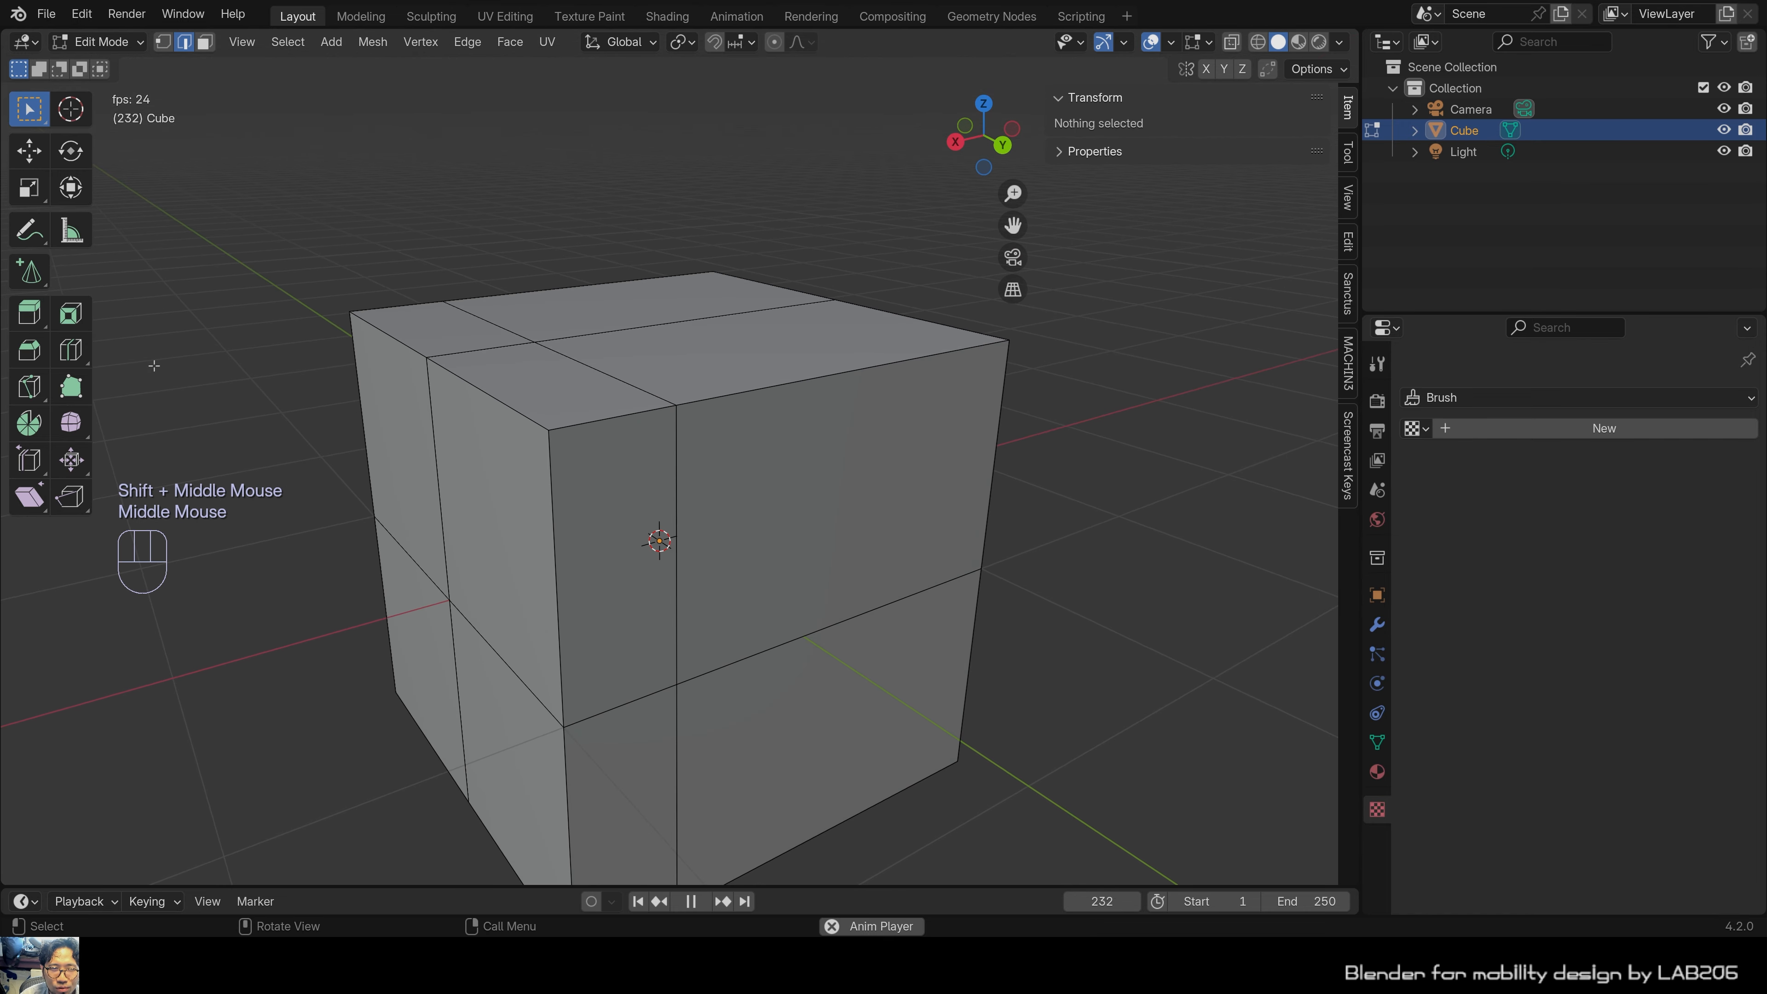
key("ctrl+r")
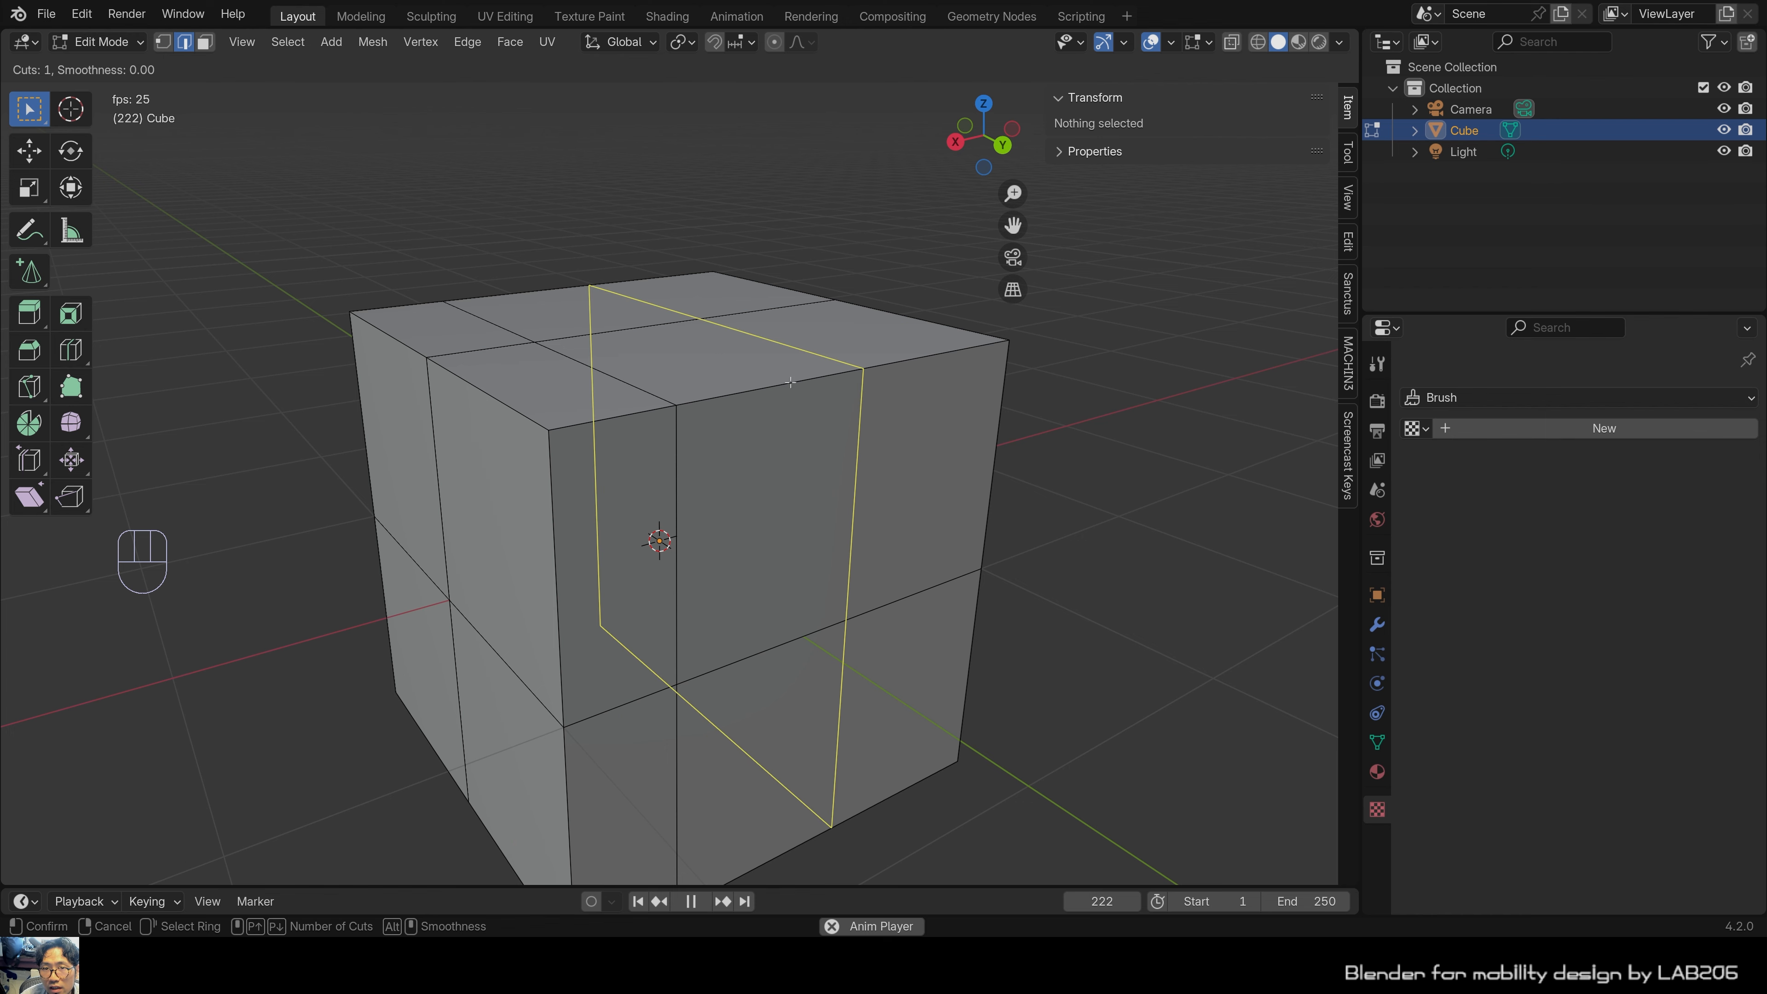
left_click(834, 396)
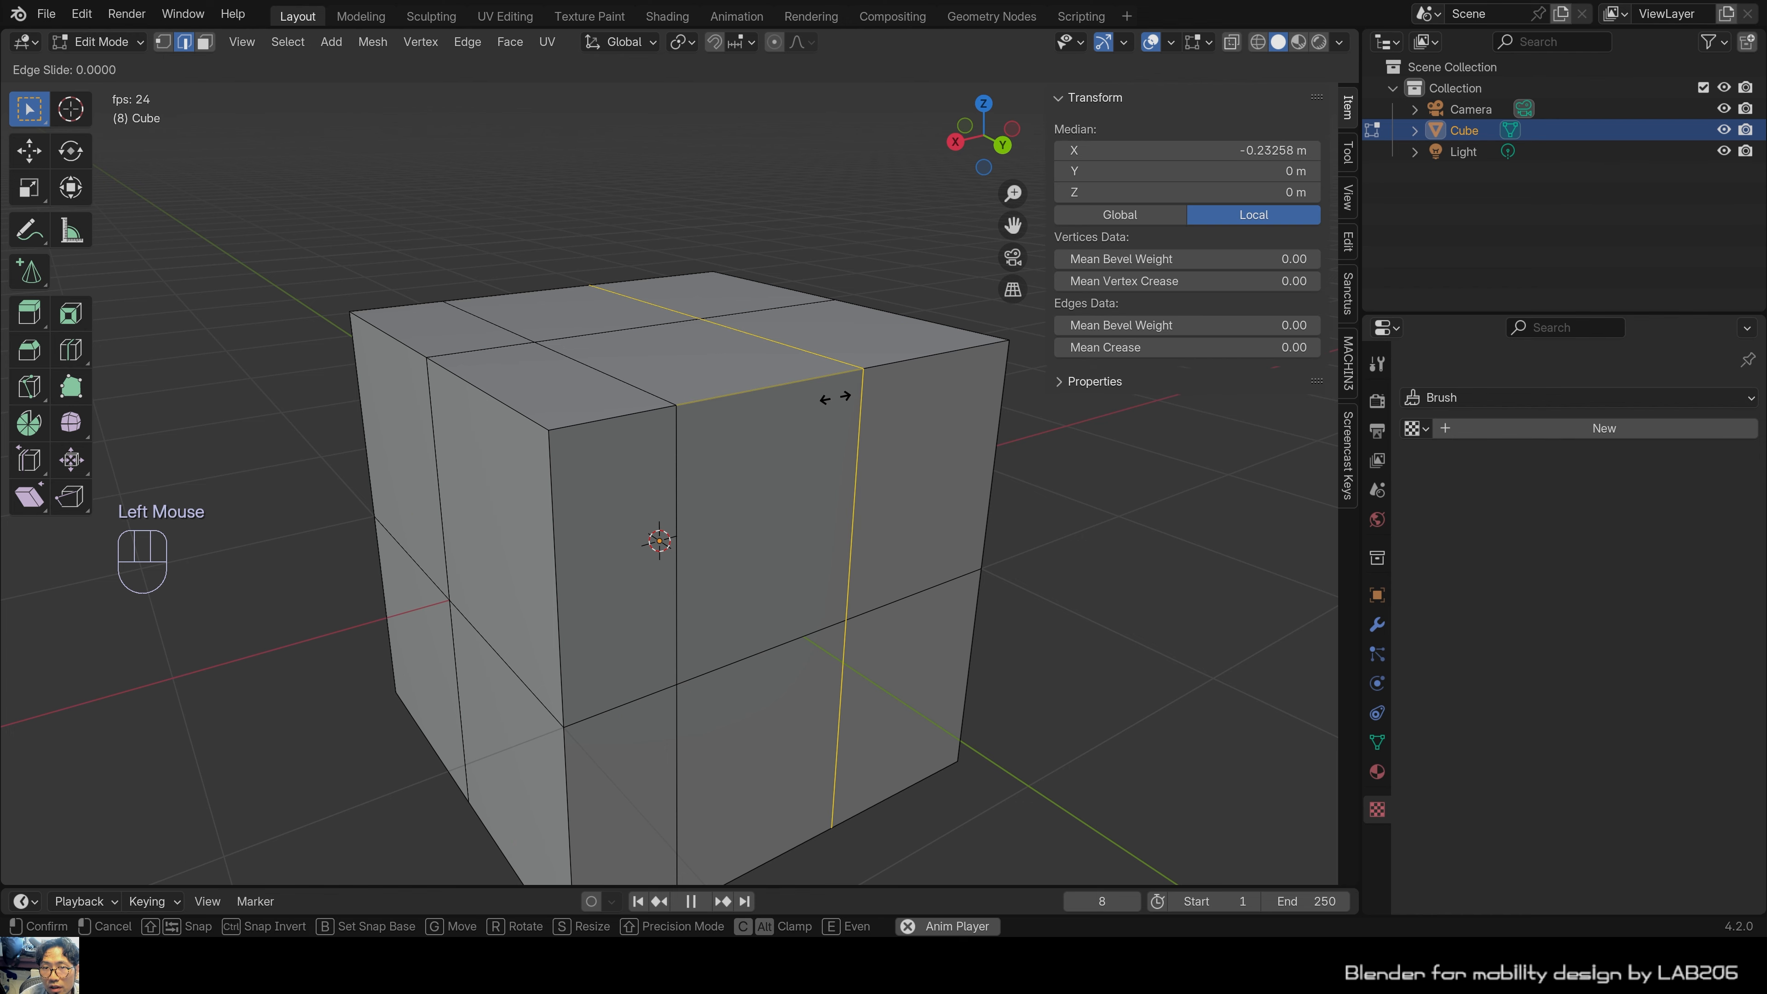
left_click(762, 407)
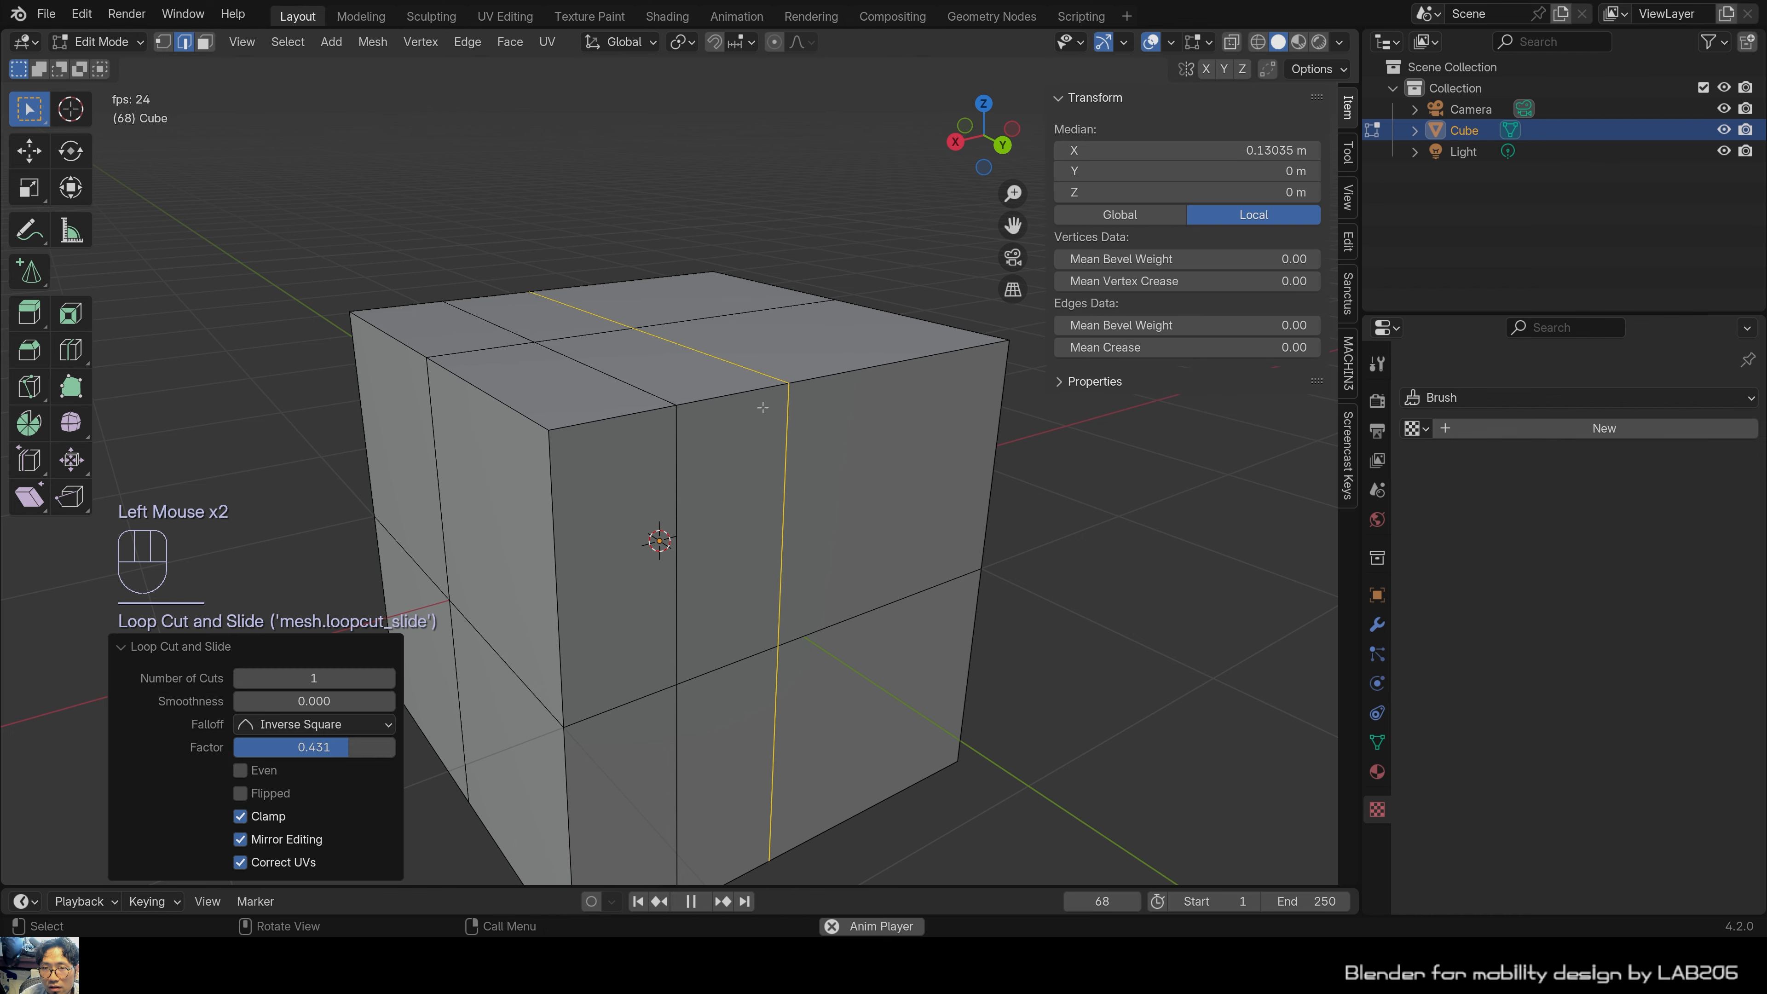
middle_click_drag(717, 388, 619, 277)
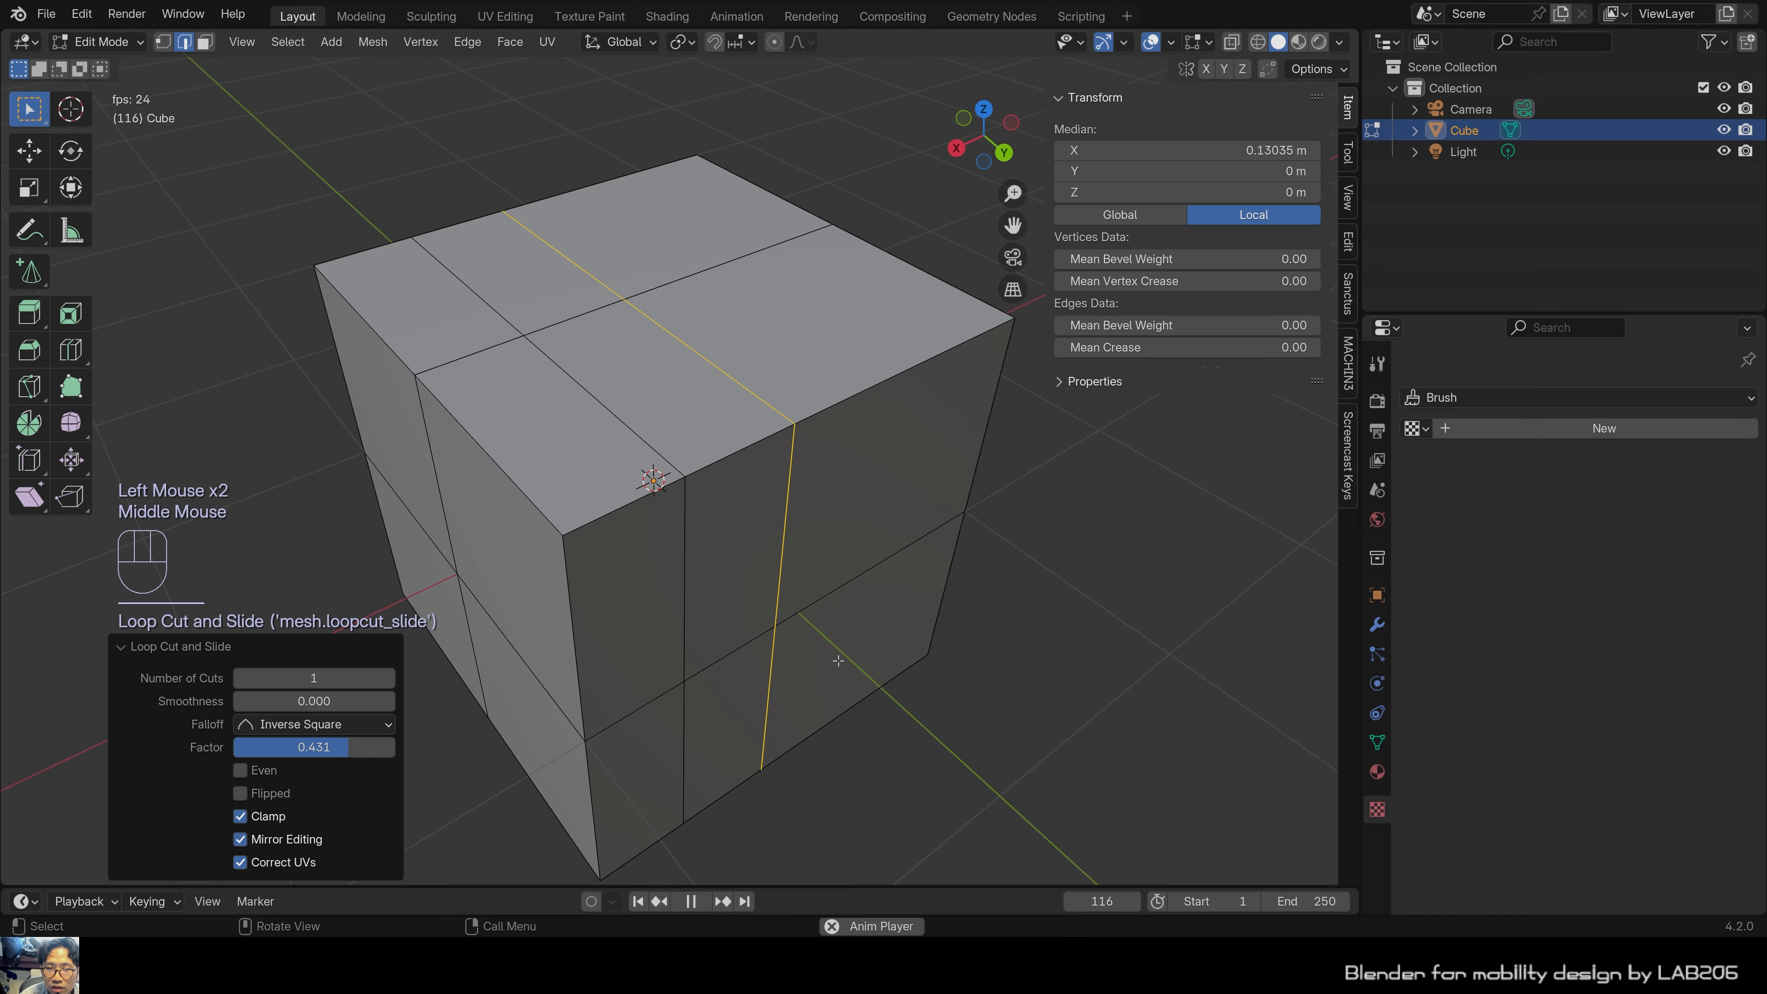
middle_click_drag(838, 659, 835, 613)
left_click(1060, 563)
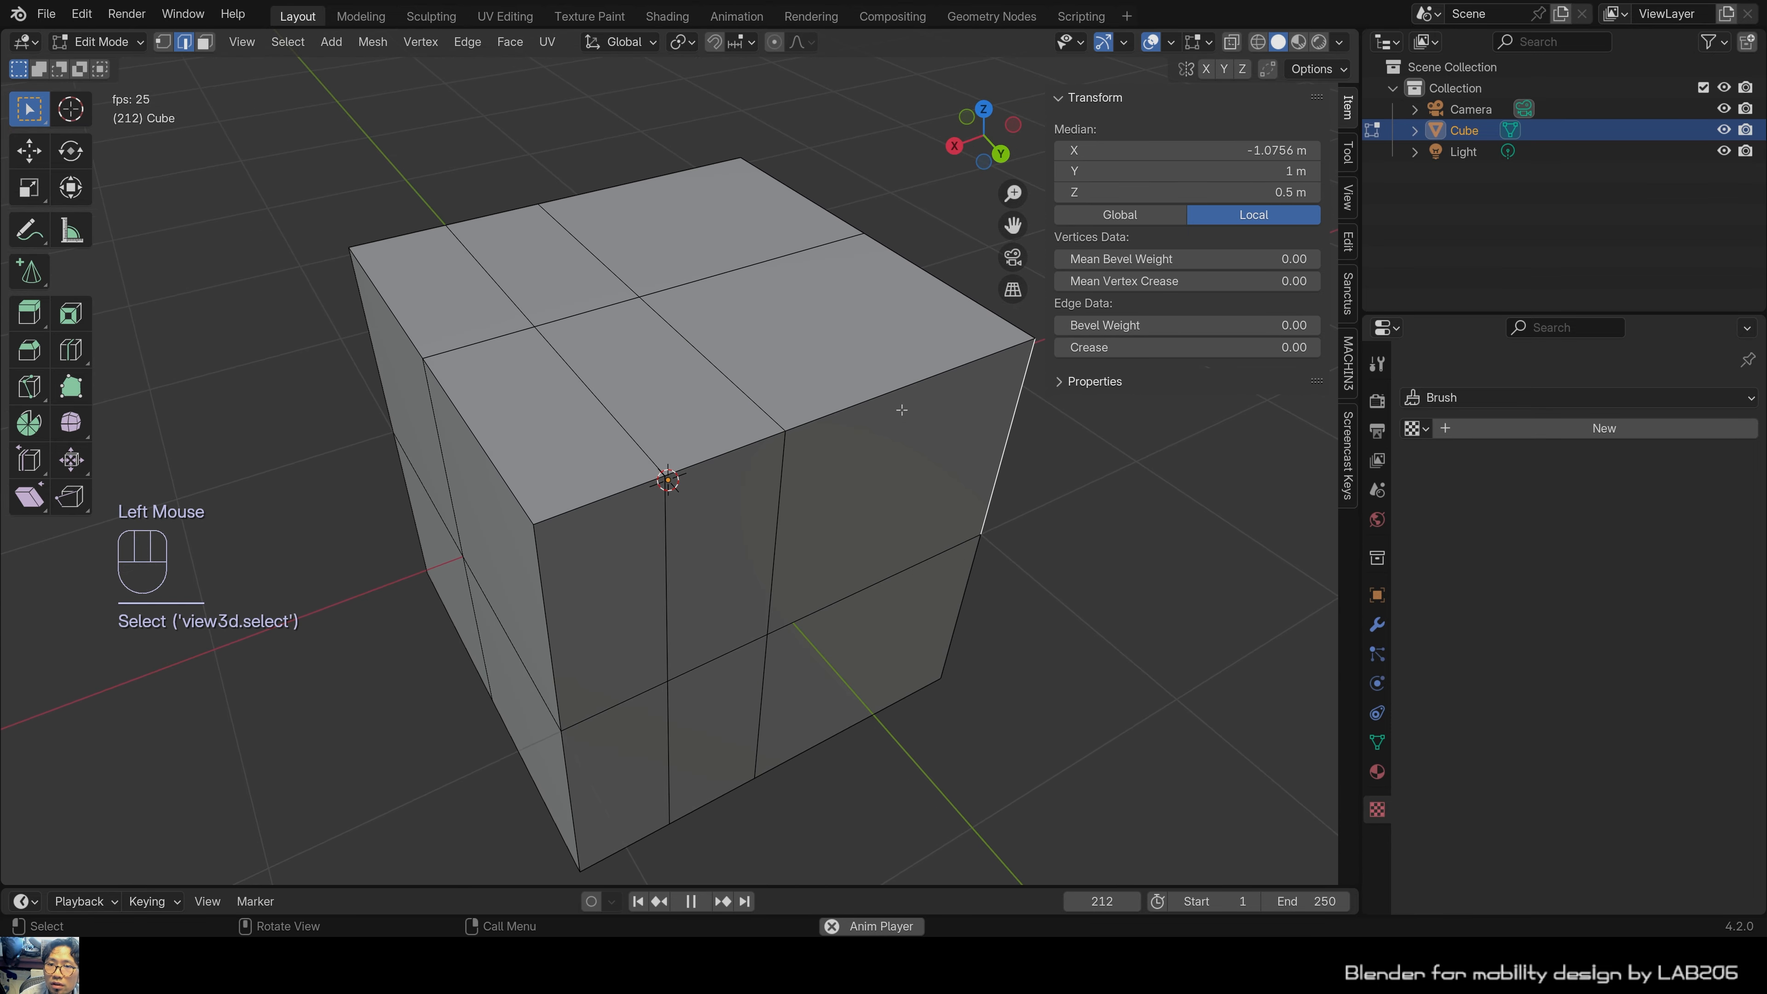
Add a centred loop cut with factor 0 in the remaining wide section toward the cube's rear edge.
middle_click_drag(939, 376, 897, 410, "shift")
key("ctrl+r")
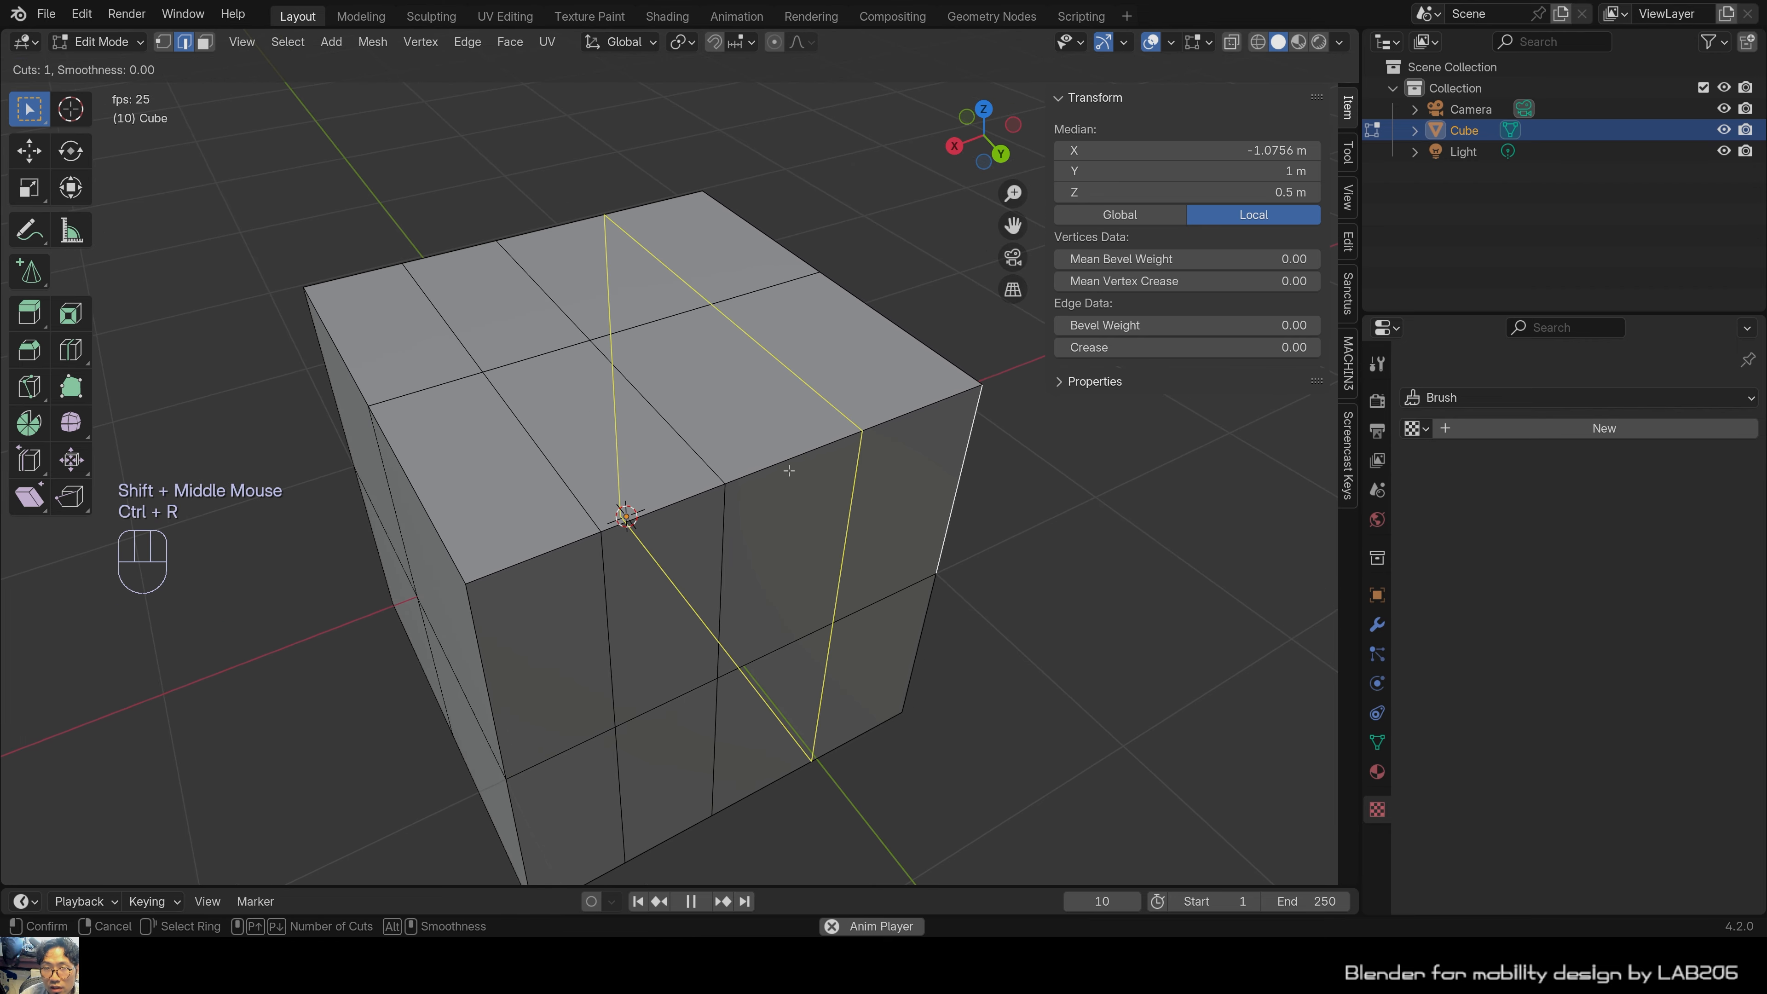
mouse_move(827, 446)
left_mouse_down()
mouse_move(751, 480)
mouse_move(907, 418)
mouse_move(788, 463)
mouse_move(773, 540)
mouse_move(742, 465)
mouse_move(749, 489)
mouse_move(829, 431)
mouse_move(963, 397)
mouse_move(859, 420)
mouse_move(859, 448)
left_mouse_up()
right_click(859, 447)
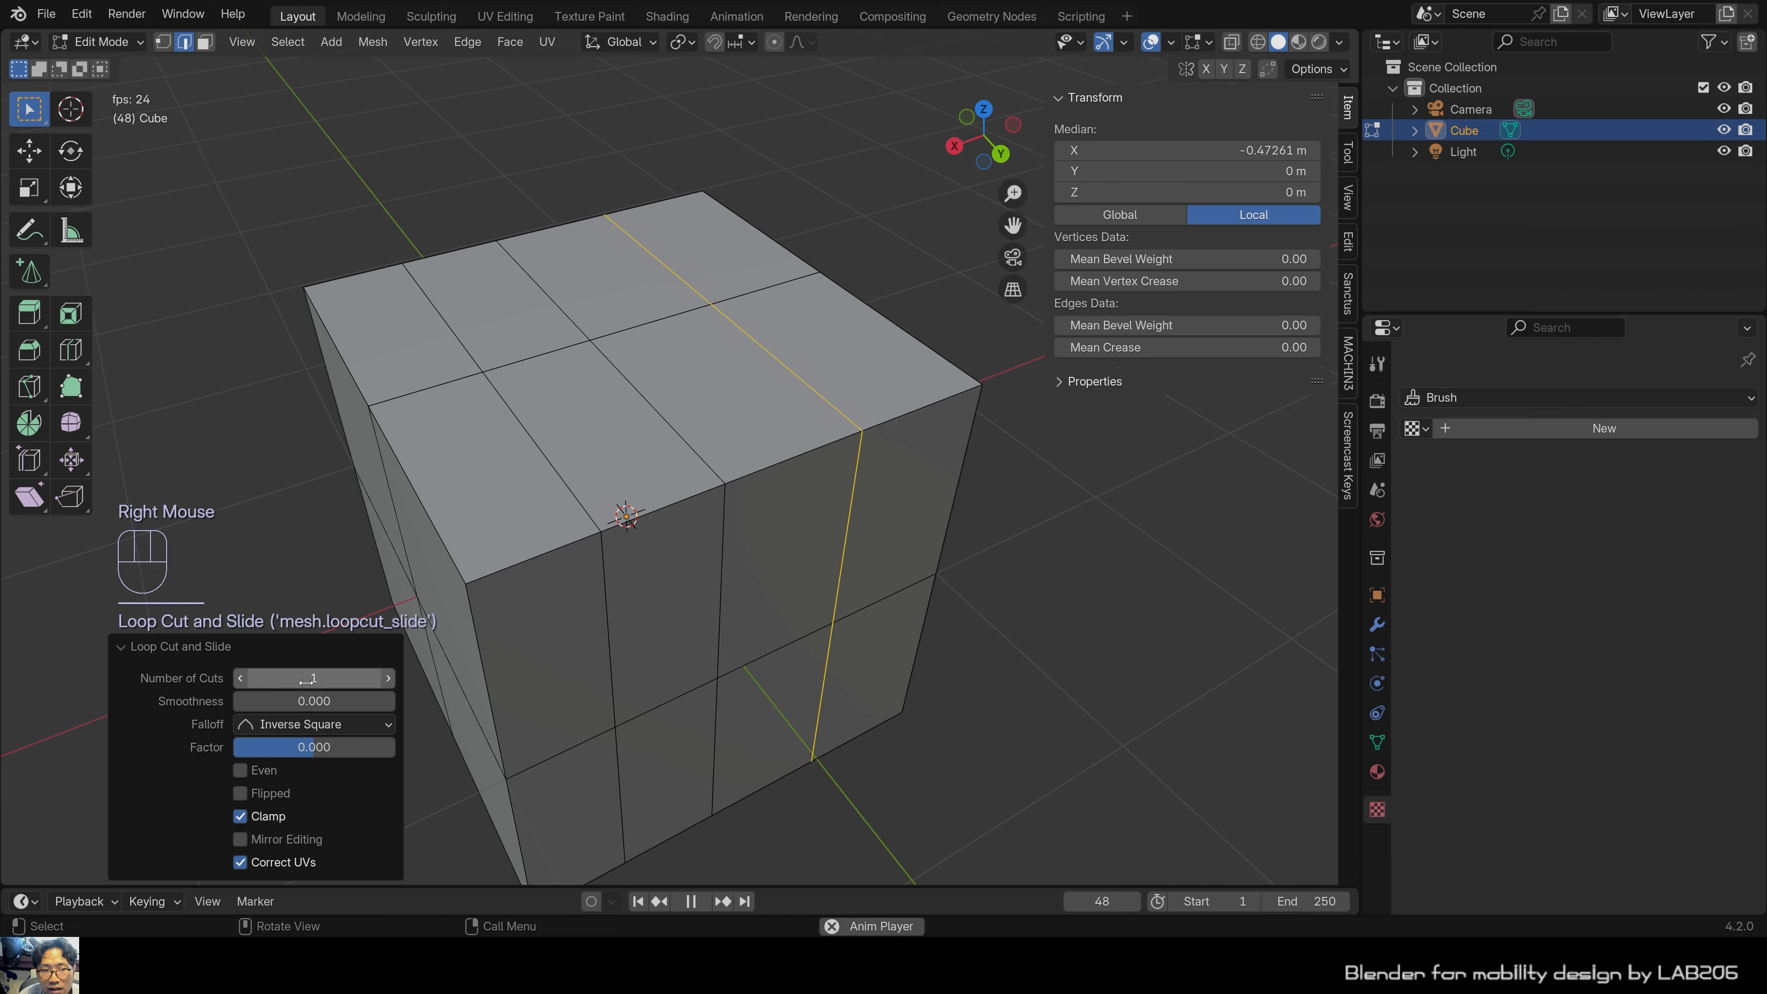
Add a centred loop cut lengthwise across the top, halfway between the middle loop and the nearer side face.
middle_click_drag(889, 564, 836, 606)
middle_click_drag(817, 455, 824, 518)
key("ctrl+r")
left_click(840, 508)
right_click(862, 479)
scroll(824, 518, "up", 3)
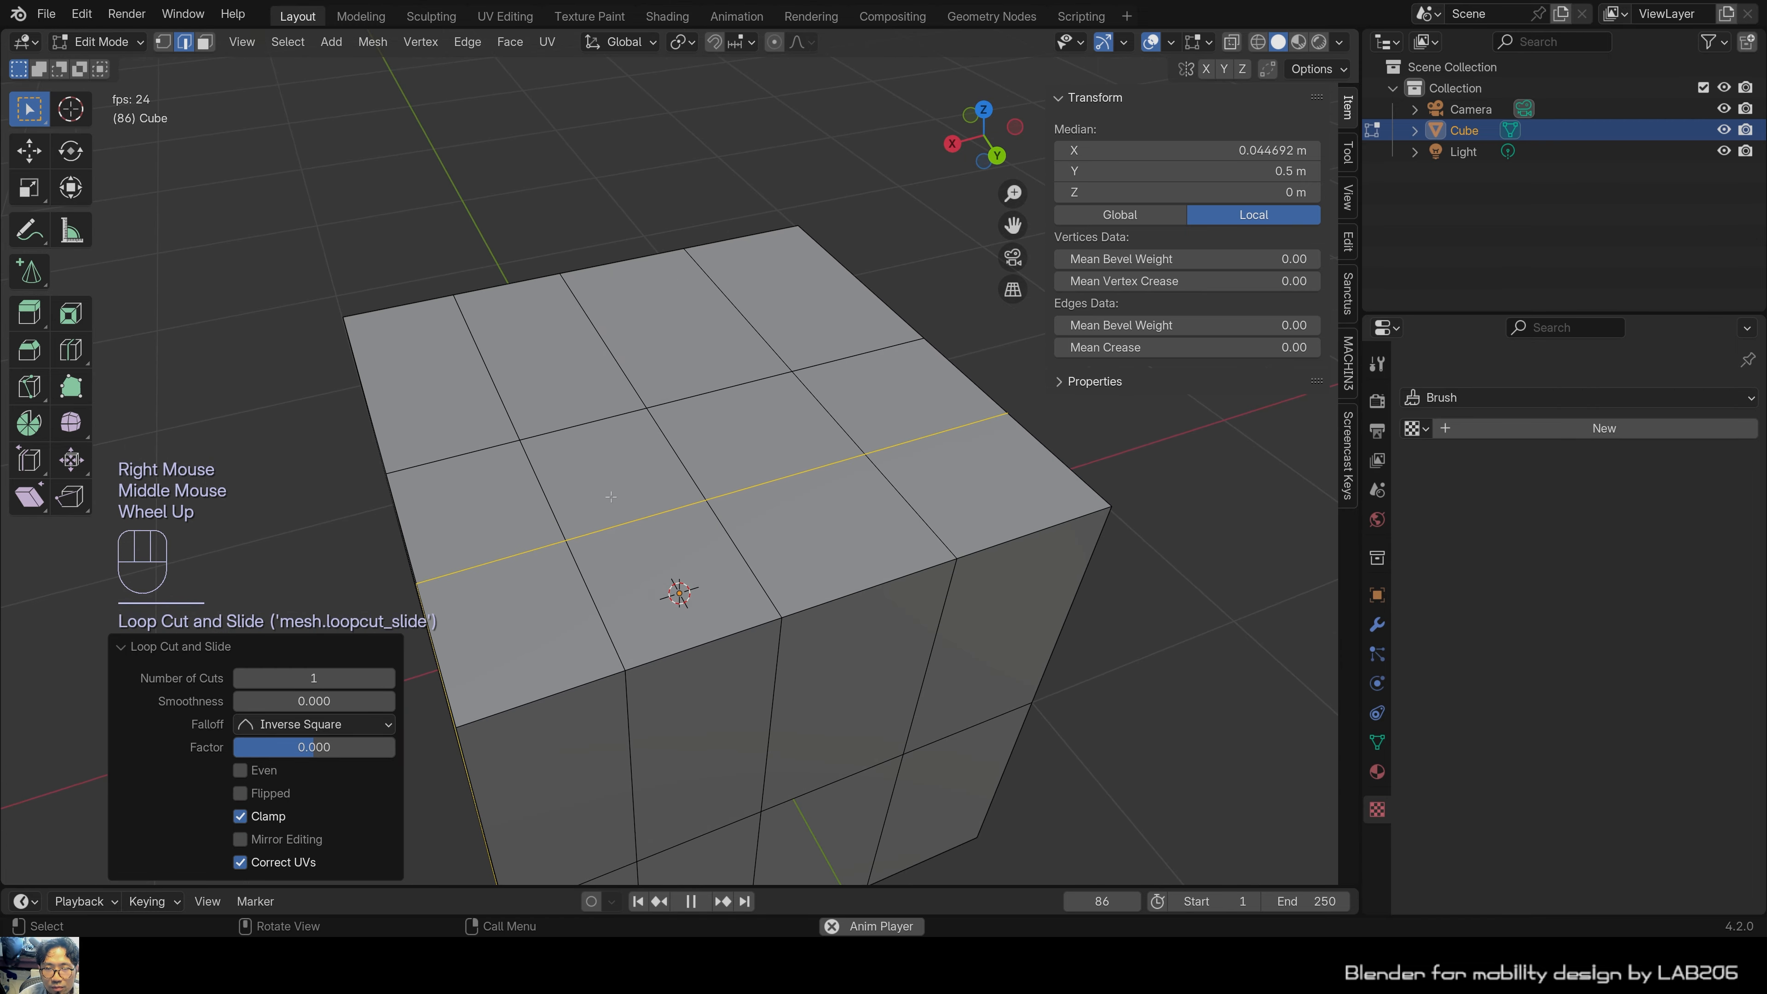
Switch to face selection and raise one inner face of the top grid about 0.34 m along the Z axis.
left_click(203, 42)
left_click(612, 491)
middle_click_drag(611, 492, 613, 480)
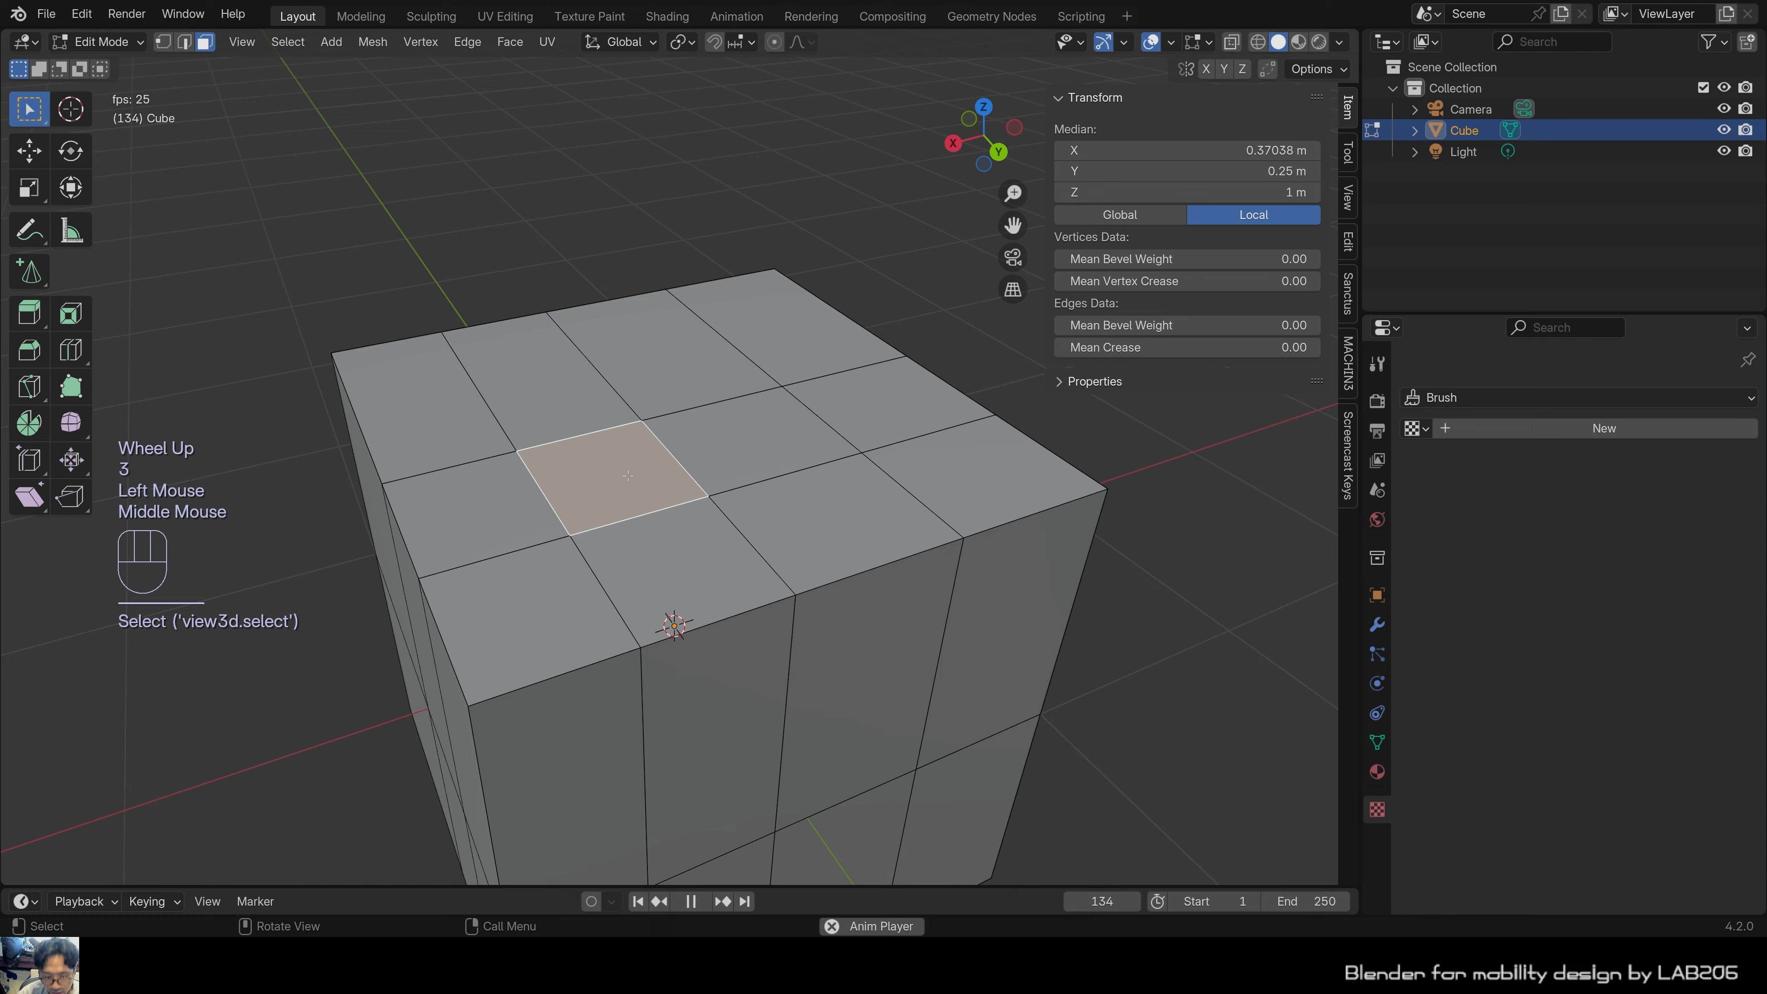
key("g")
key("z")
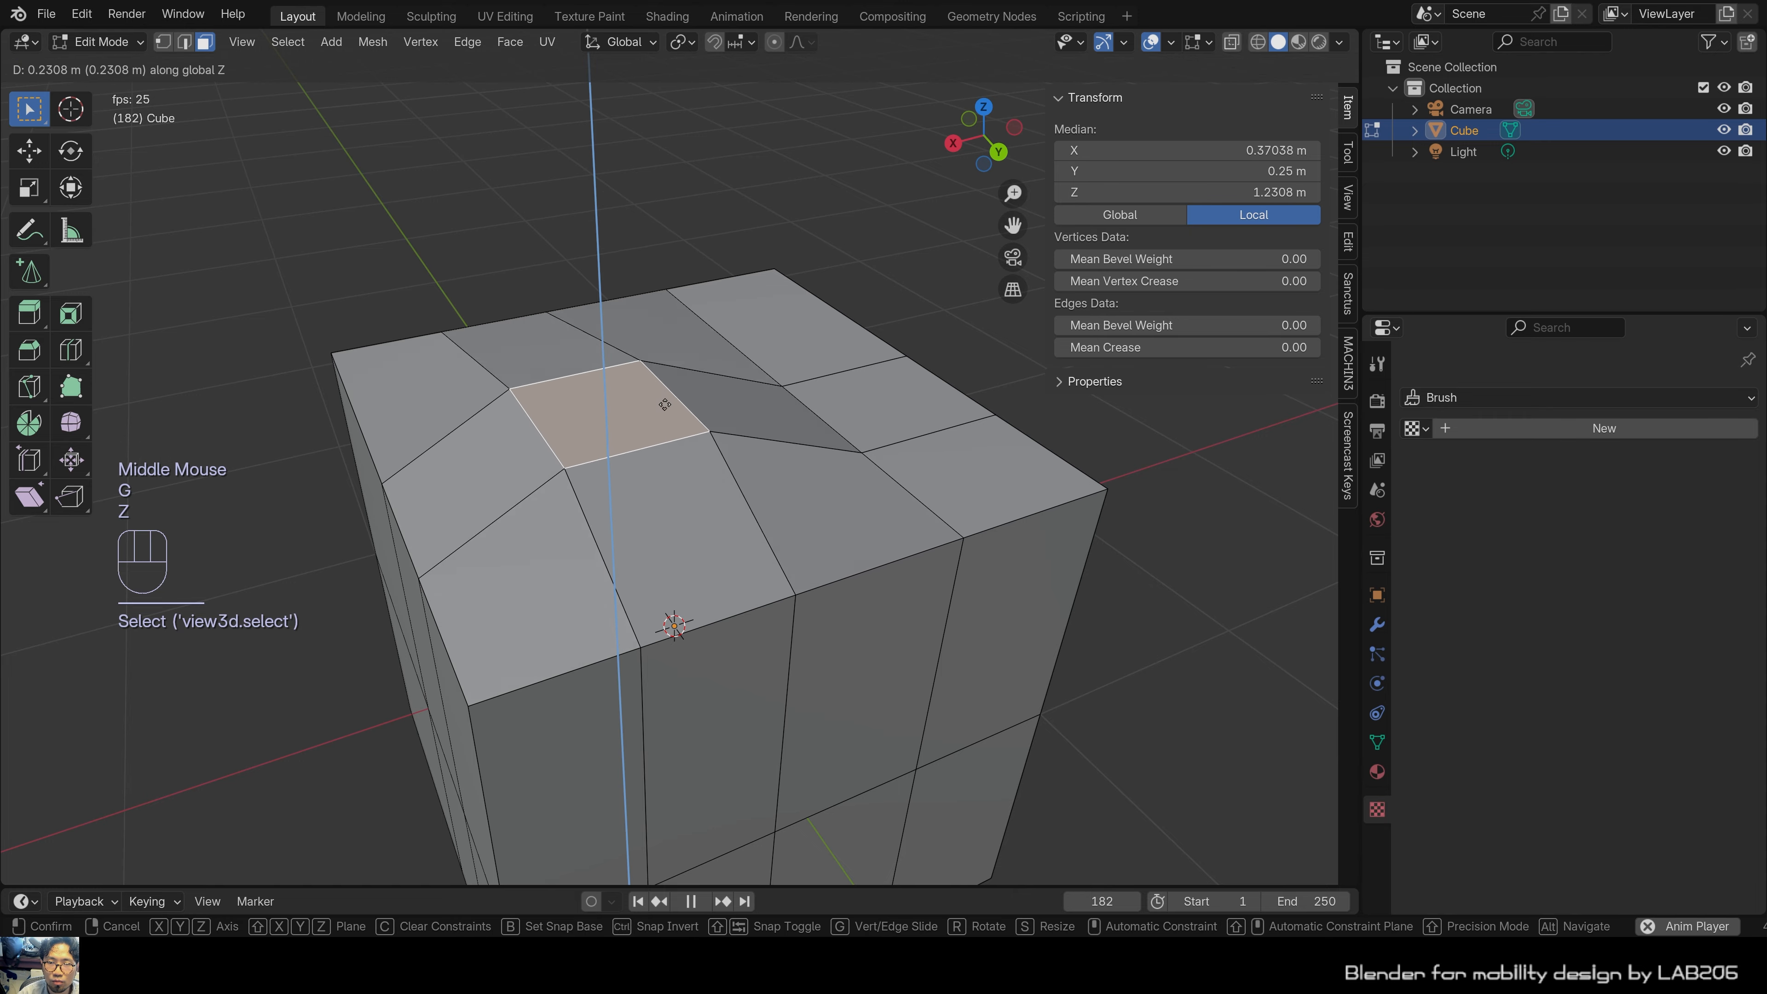
left_click(856, 295)
middle_click_drag(856, 296, 655, 472)
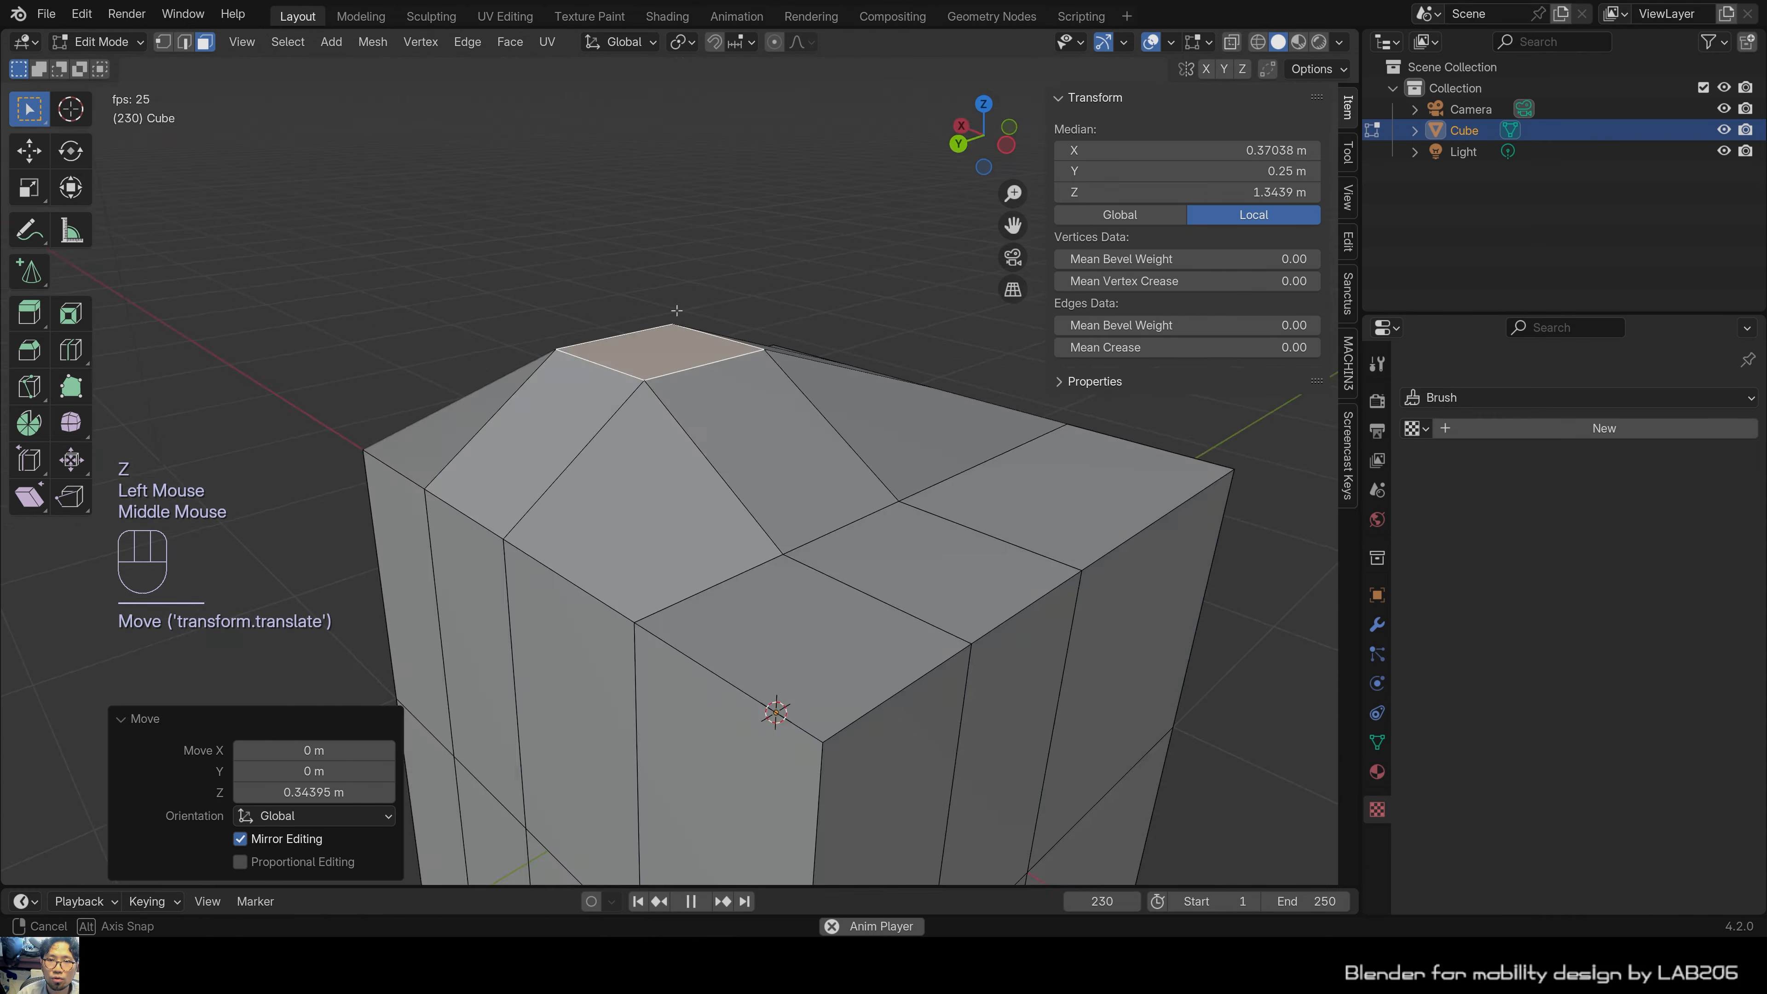
Undo the raised top face and clear the selection.
key("ctrl+z")
left_click(659, 232)
scroll(659, 232, "up", 1)
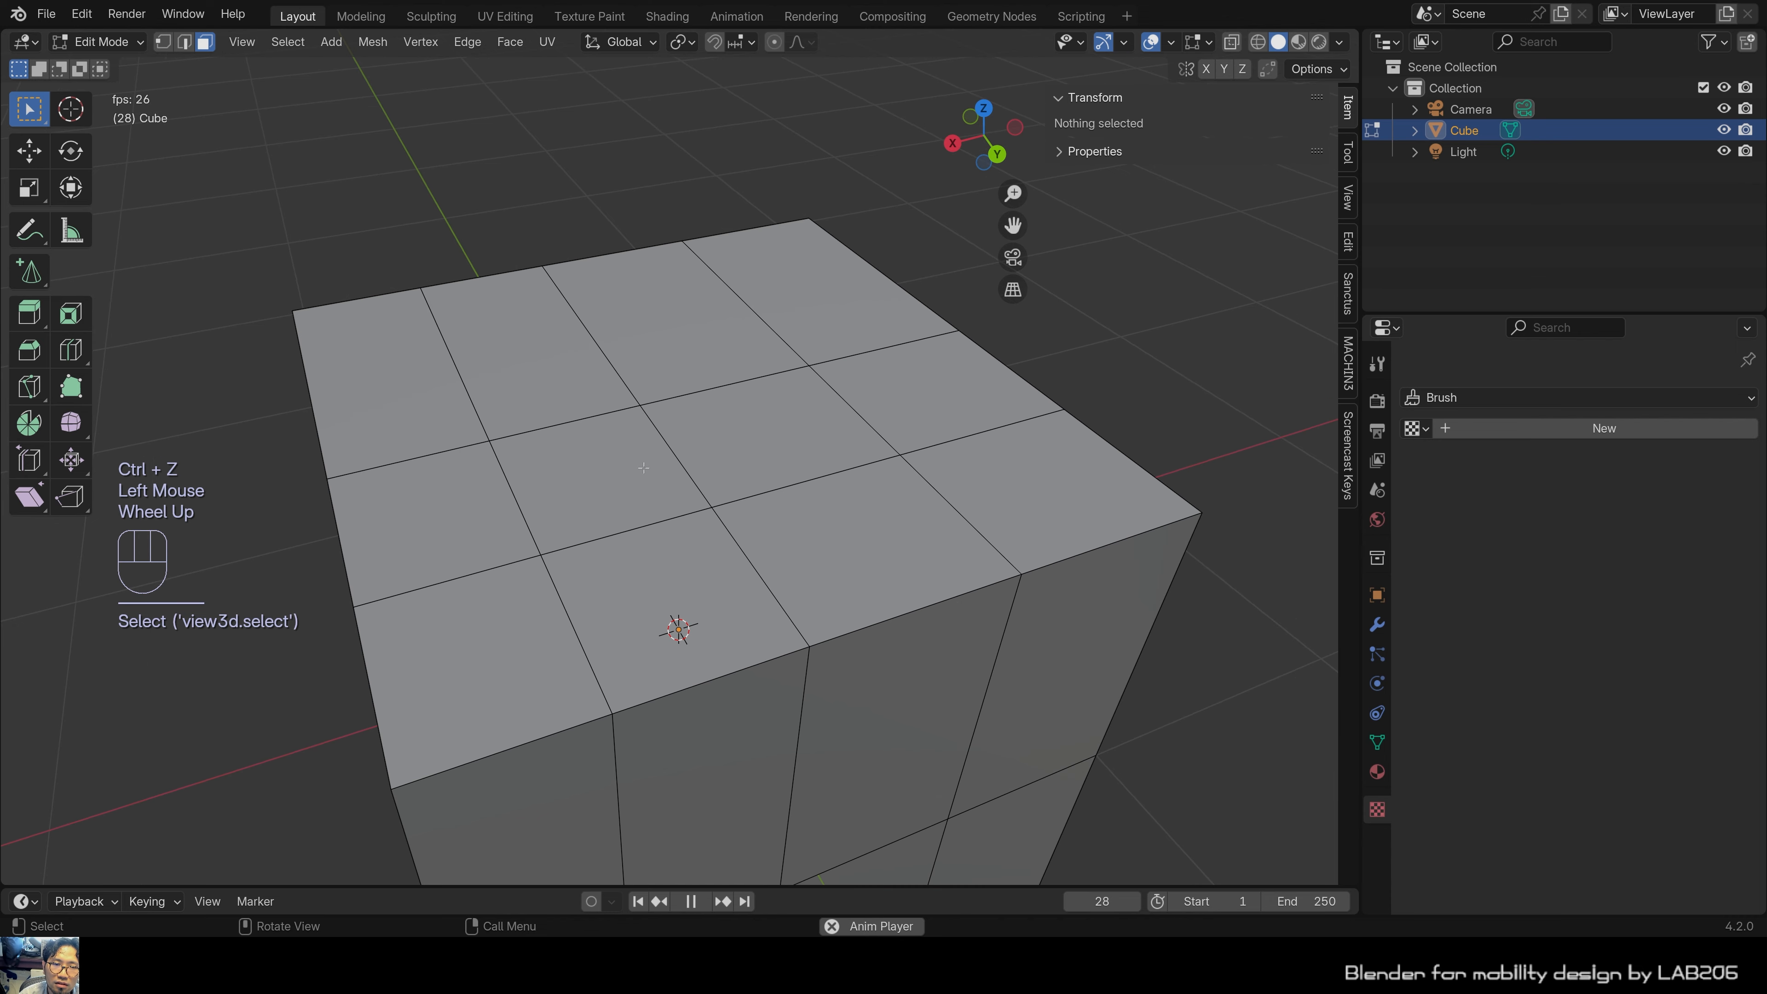
scroll(674, 557, "down", 2)
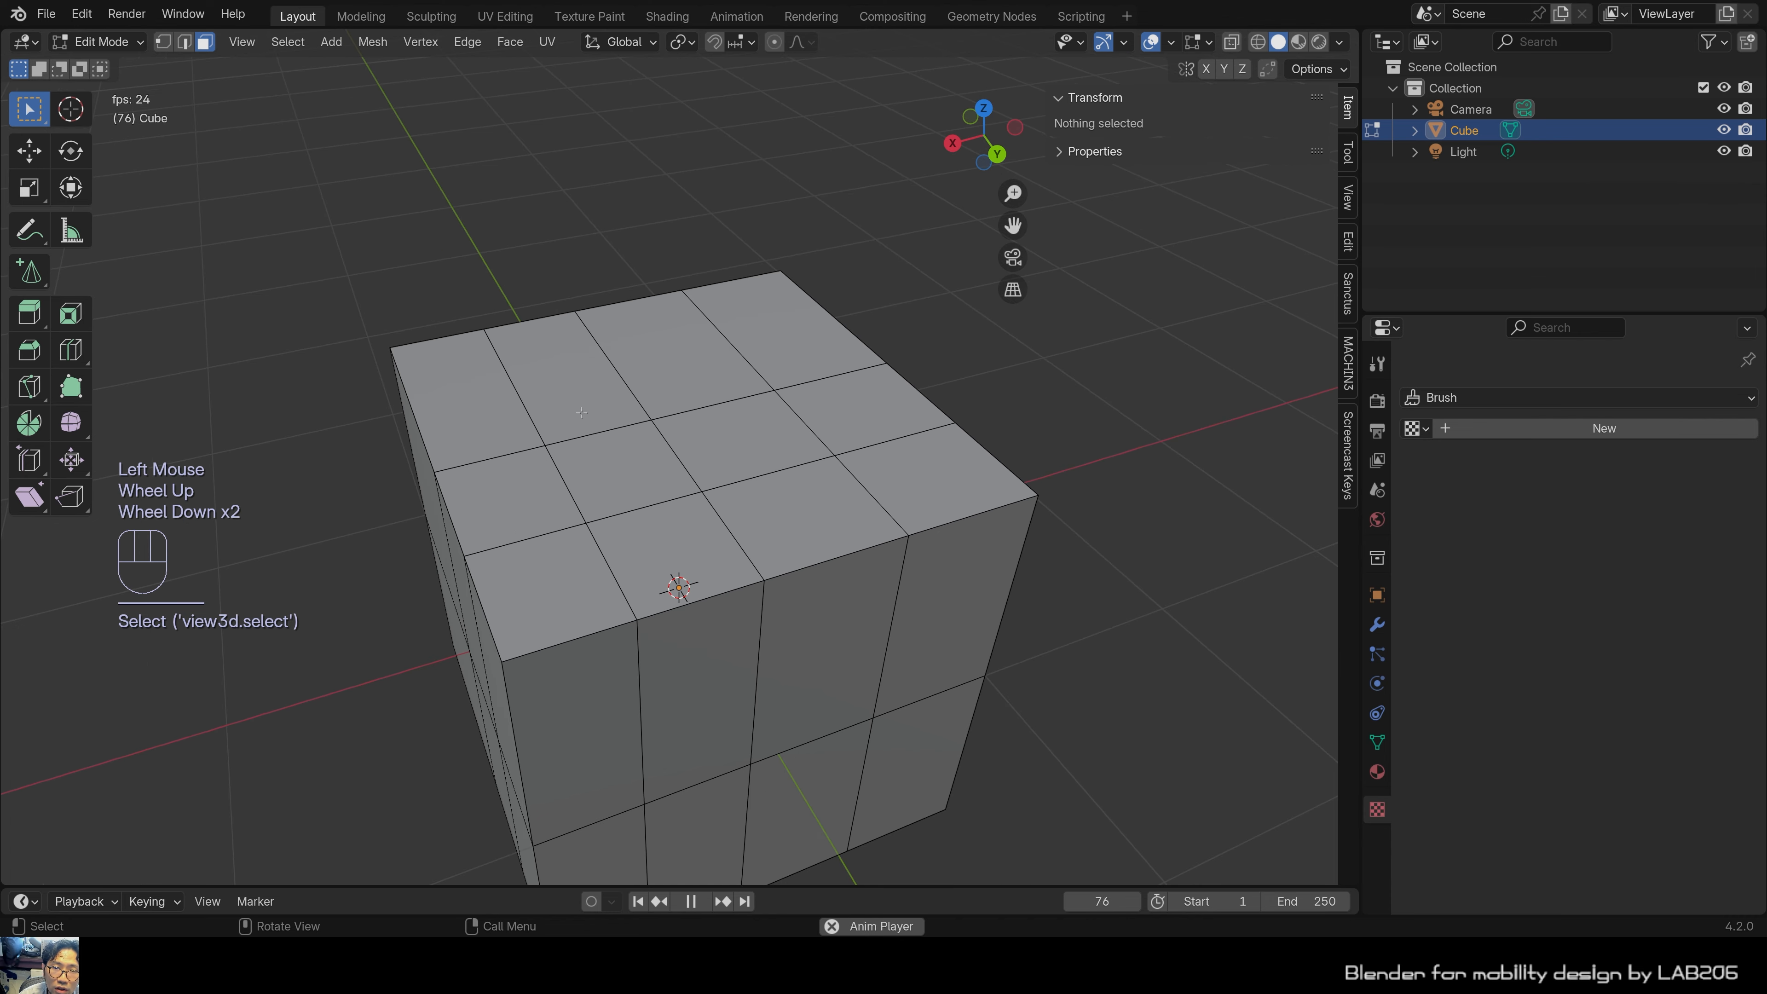
Add a single horizontal loop cut around the cube's upper half, slid toward the top face with factor about -0.4.
middle_click_drag(675, 557, 716, 515)
scroll(716, 515, "up", 1)
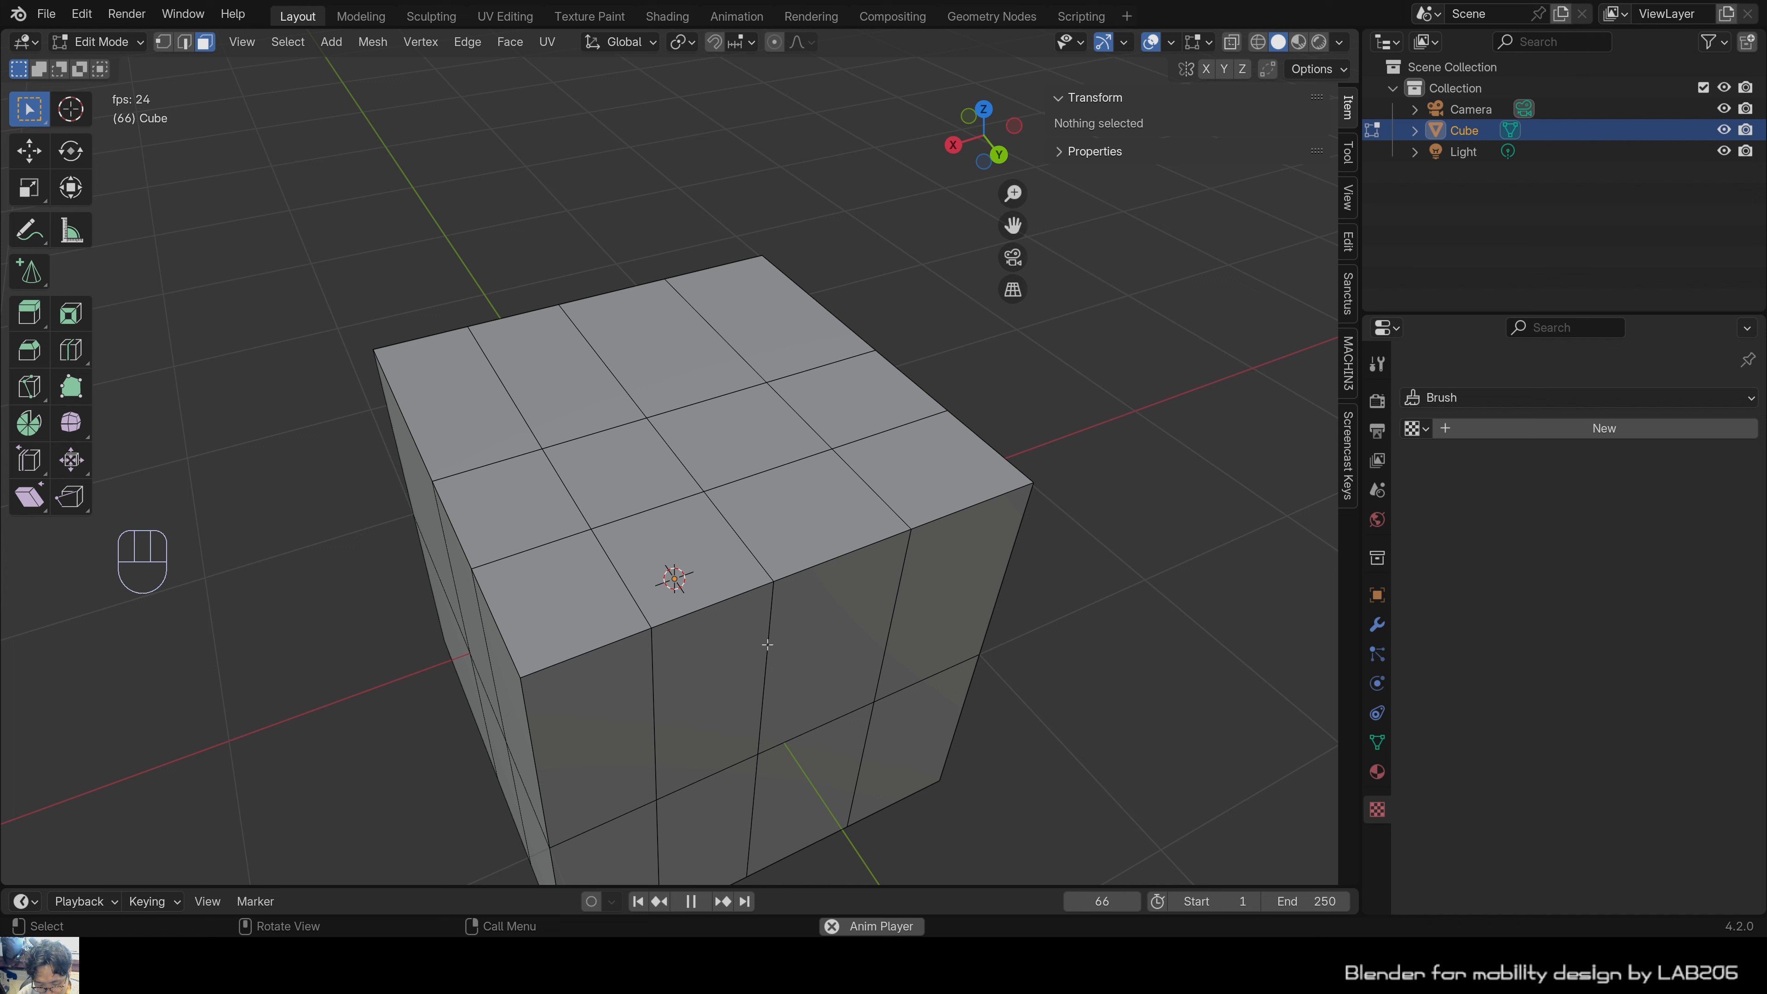
key("ctrl+r")
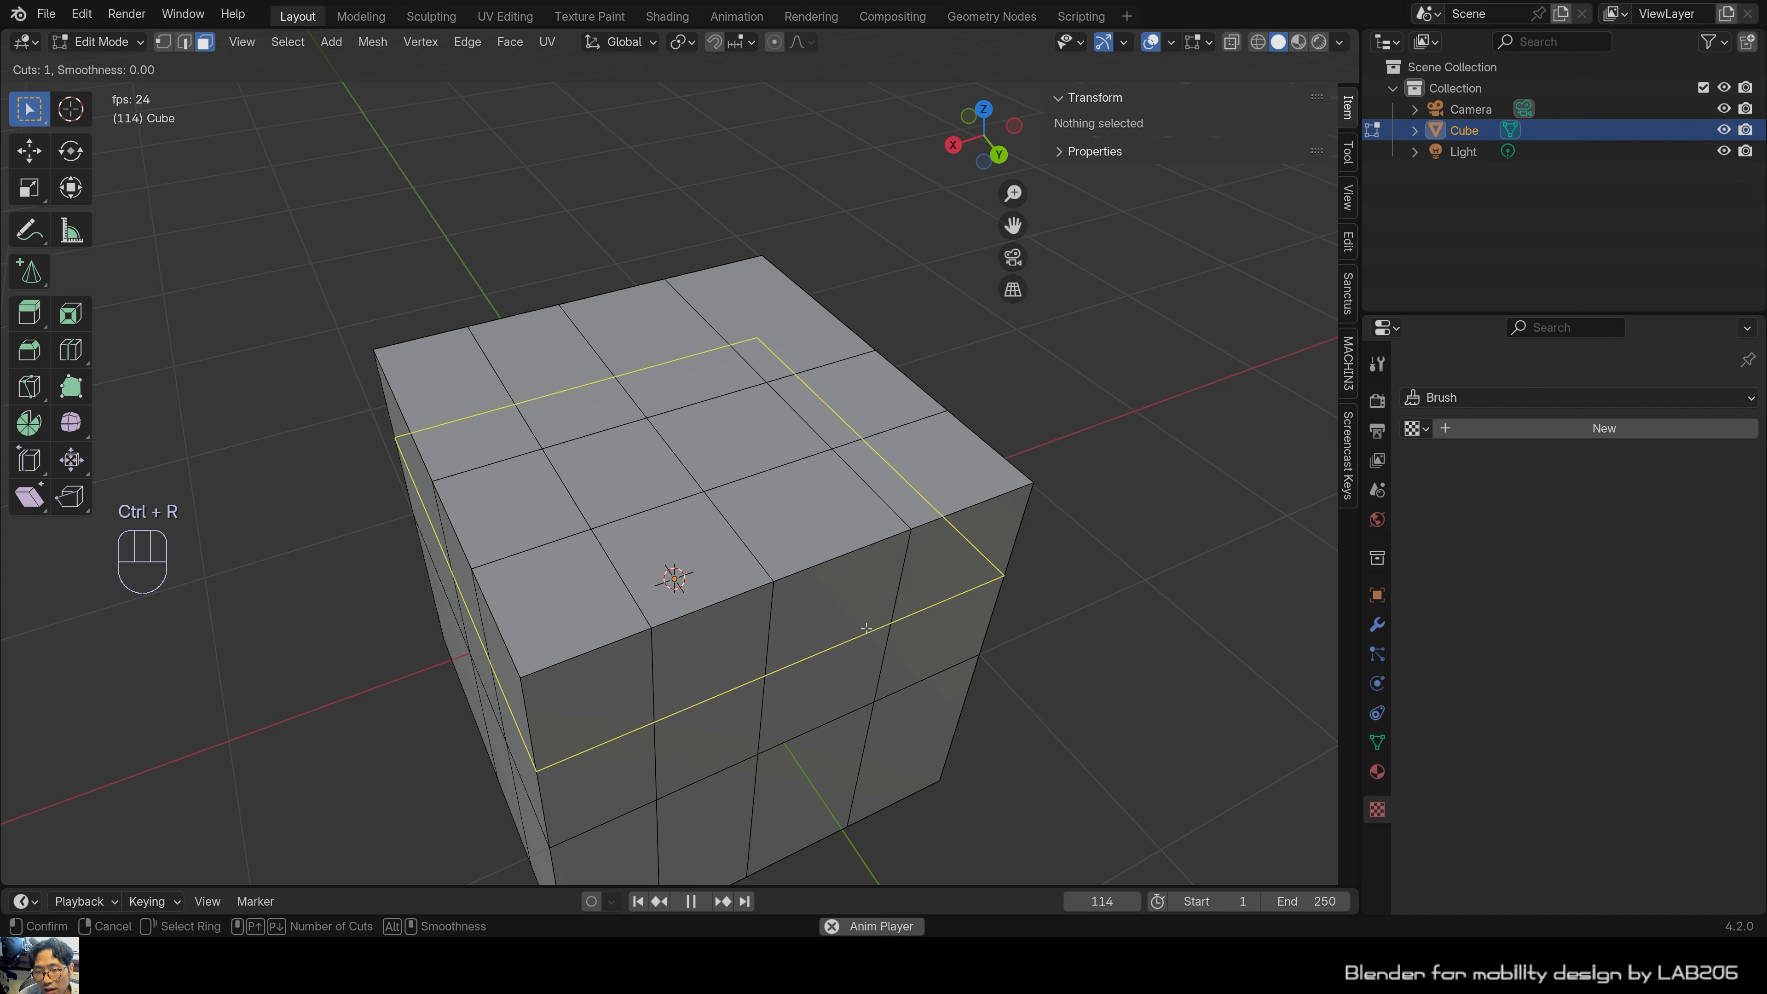
scroll(866, 628, "up", 4)
scroll(866, 627, "down", 4)
scroll(866, 628, "up", 7)
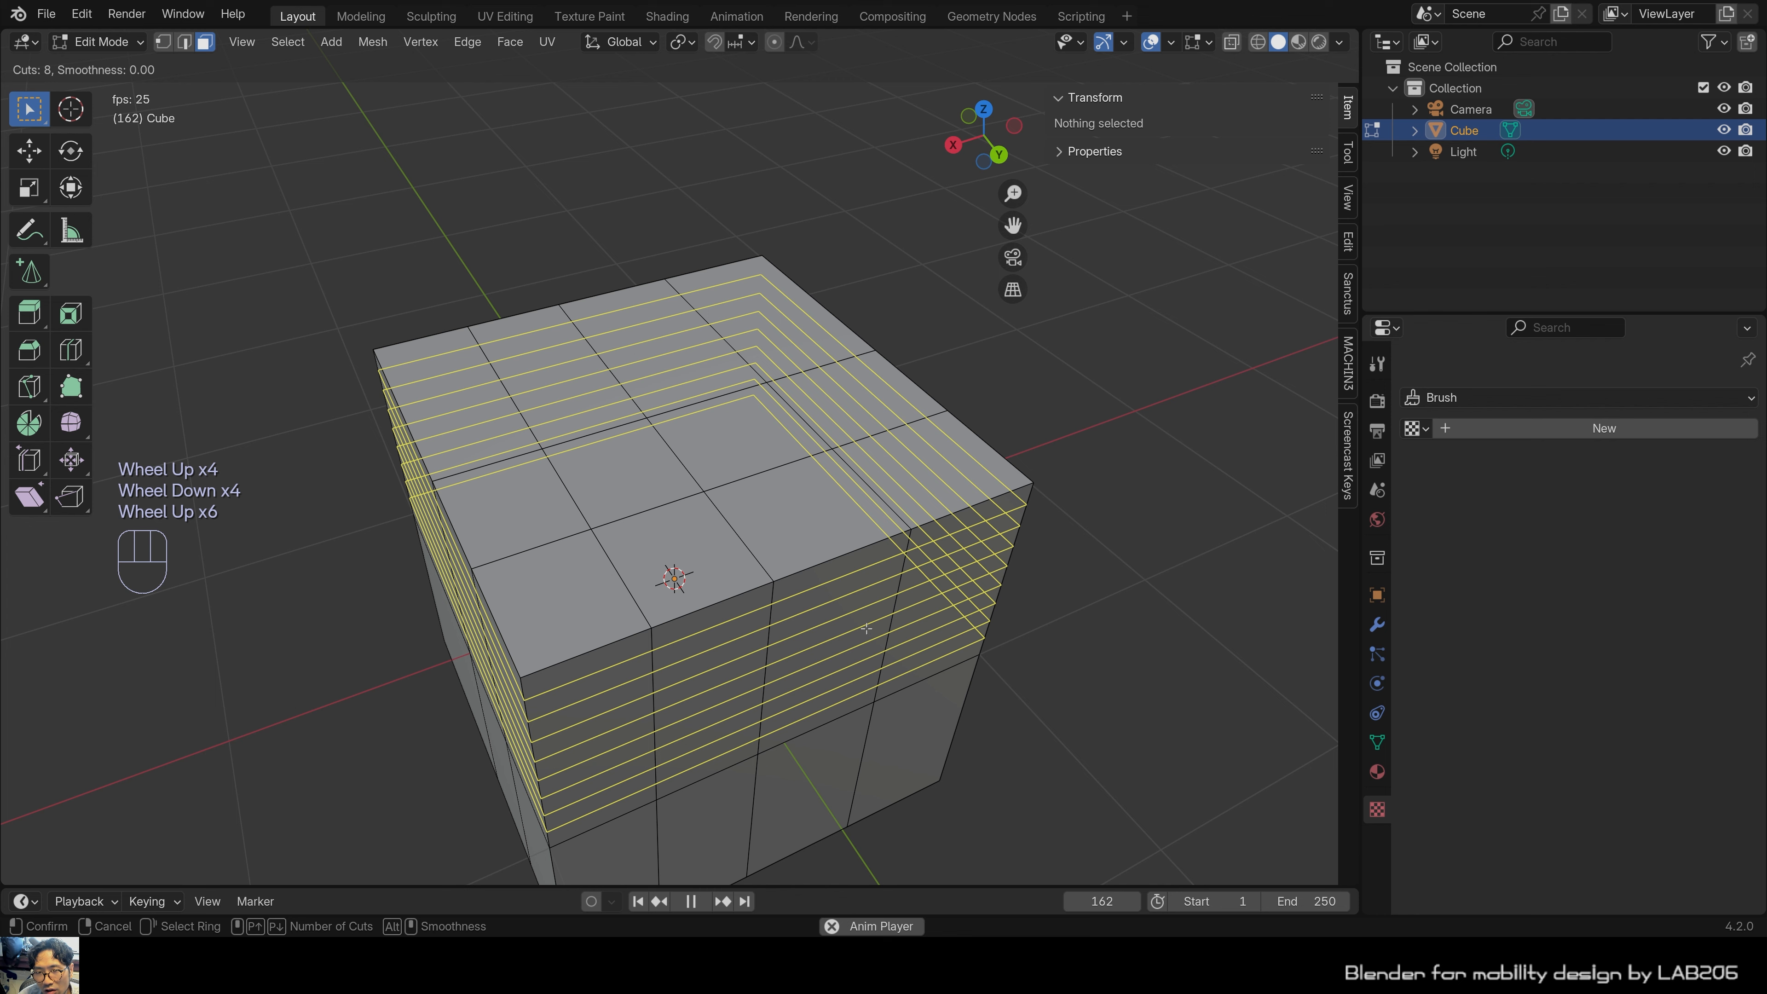
scroll(866, 628, "up", 2)
scroll(866, 628, "down", 5)
scroll(866, 627, "up", 6)
scroll(865, 628, "down", 4)
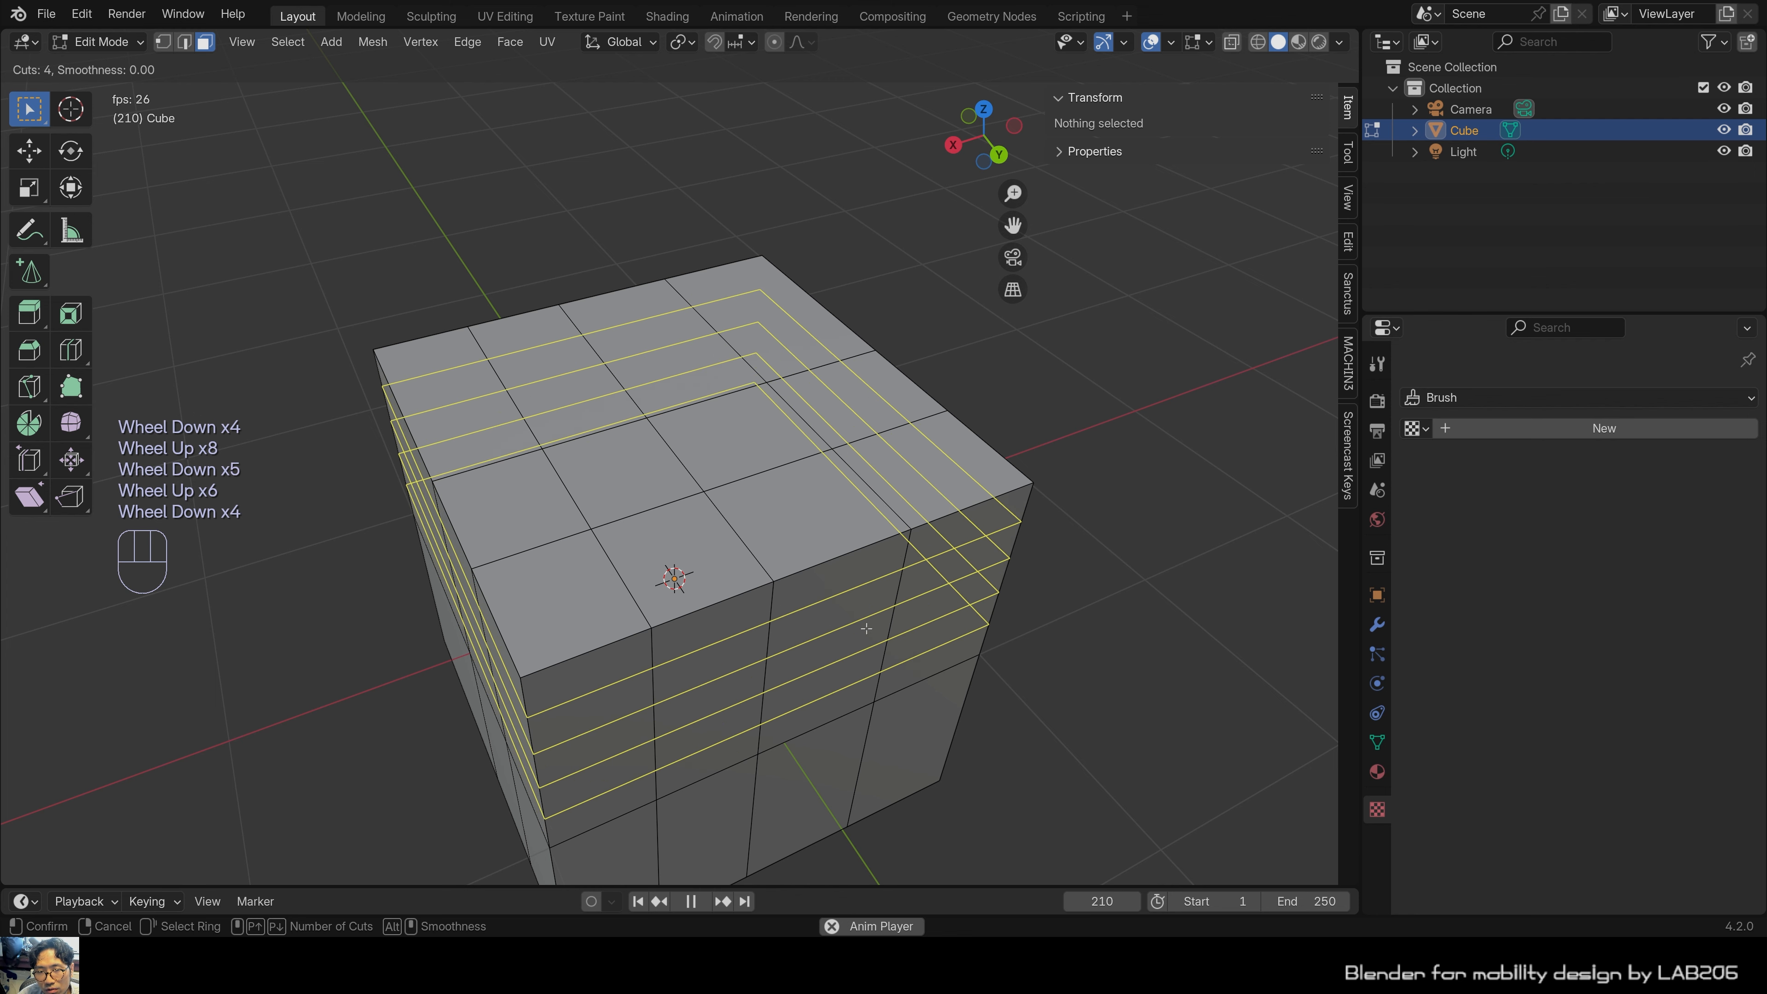
scroll(866, 627, "up", 3)
scroll(866, 628, "down", 7)
scroll(866, 628, "up", 2)
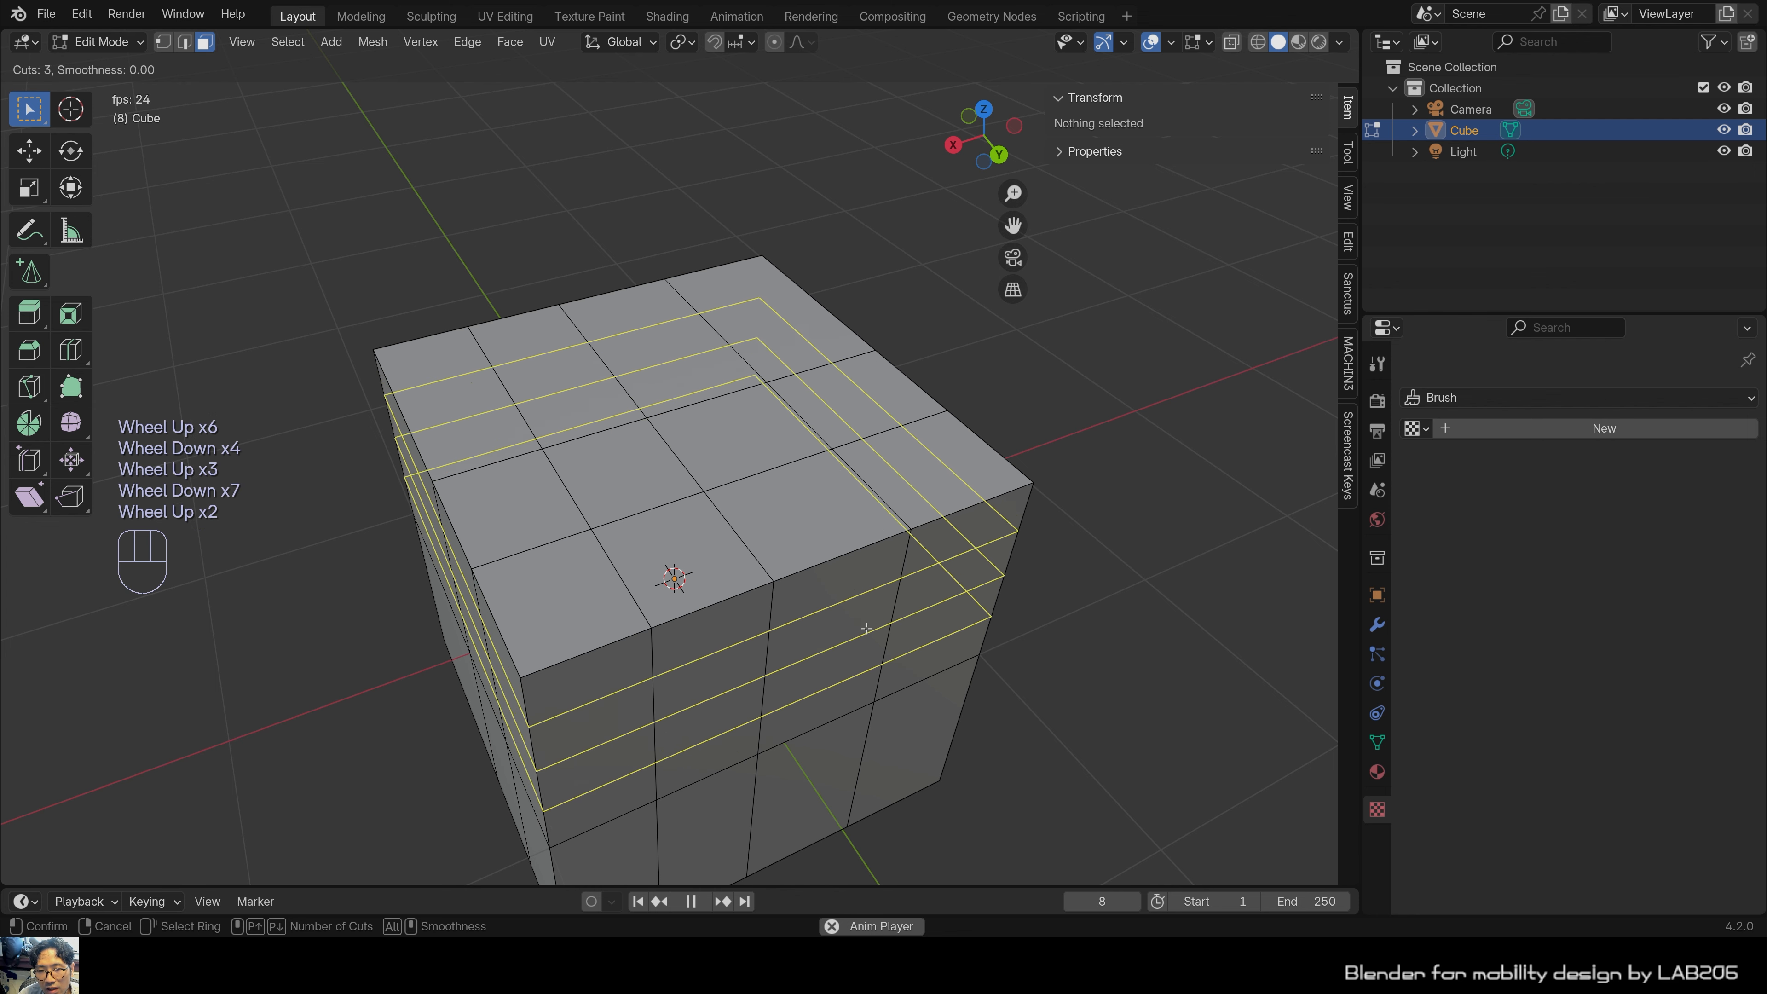
scroll(865, 628, "down", 3)
left_click(866, 627)
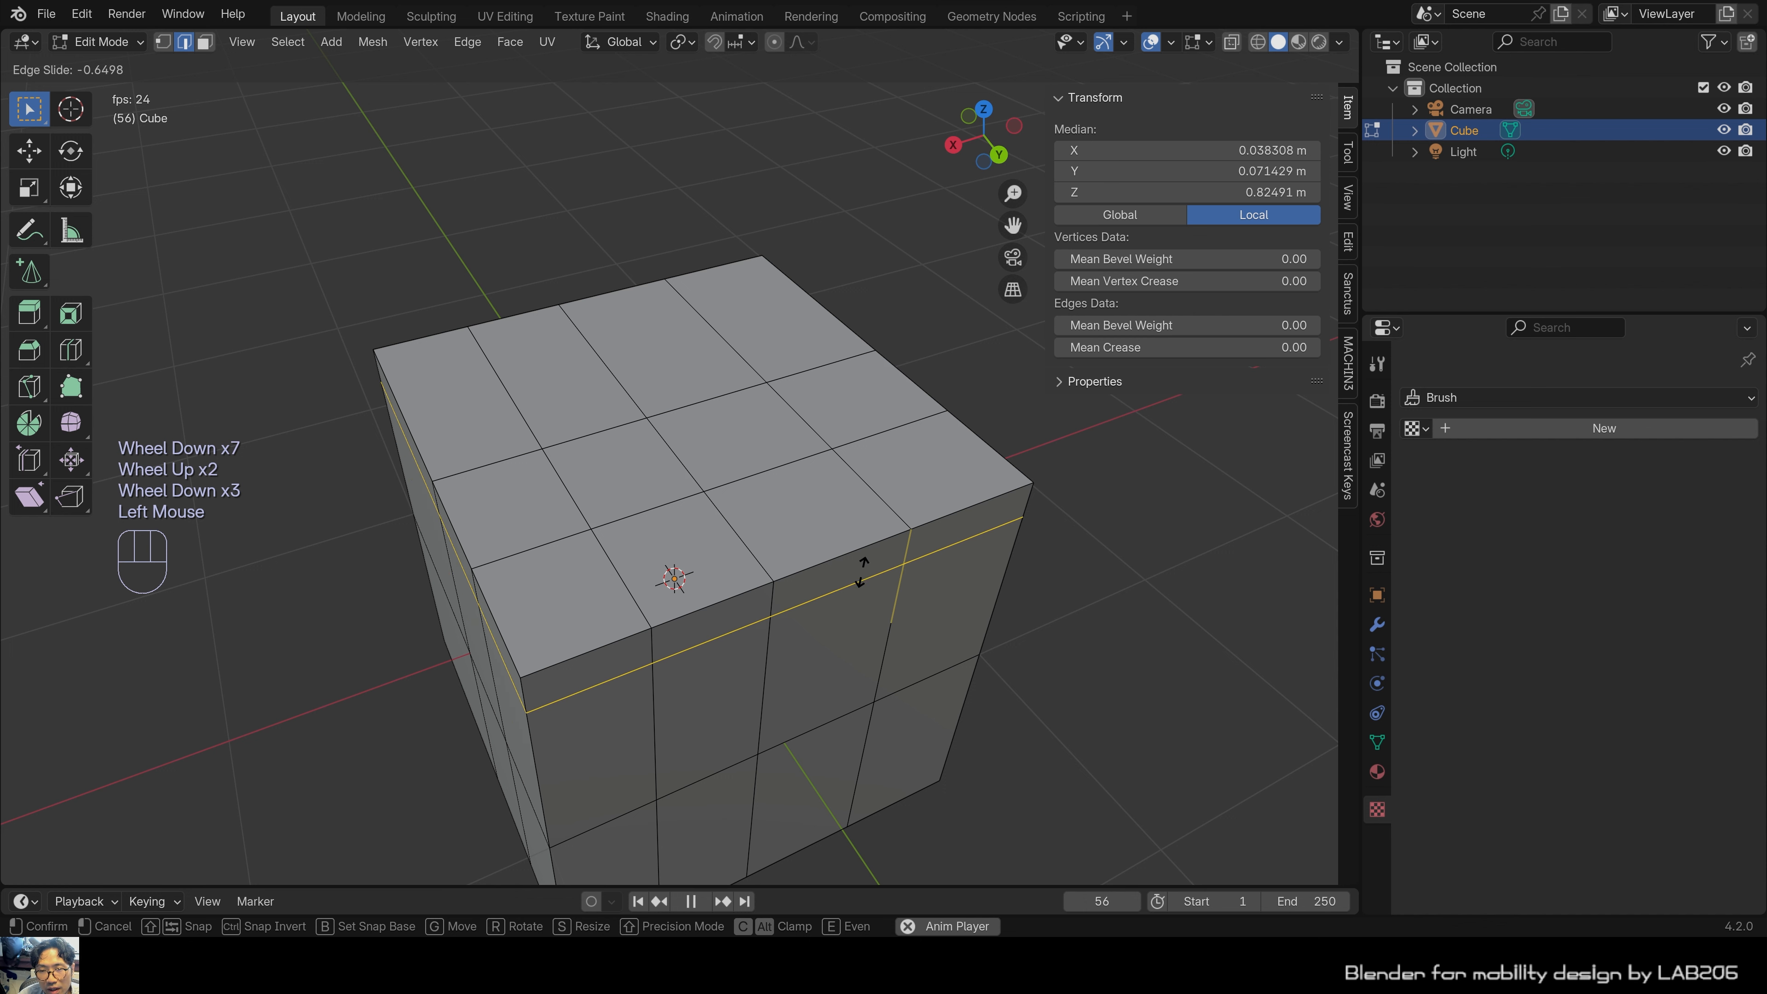
left_click(862, 588)
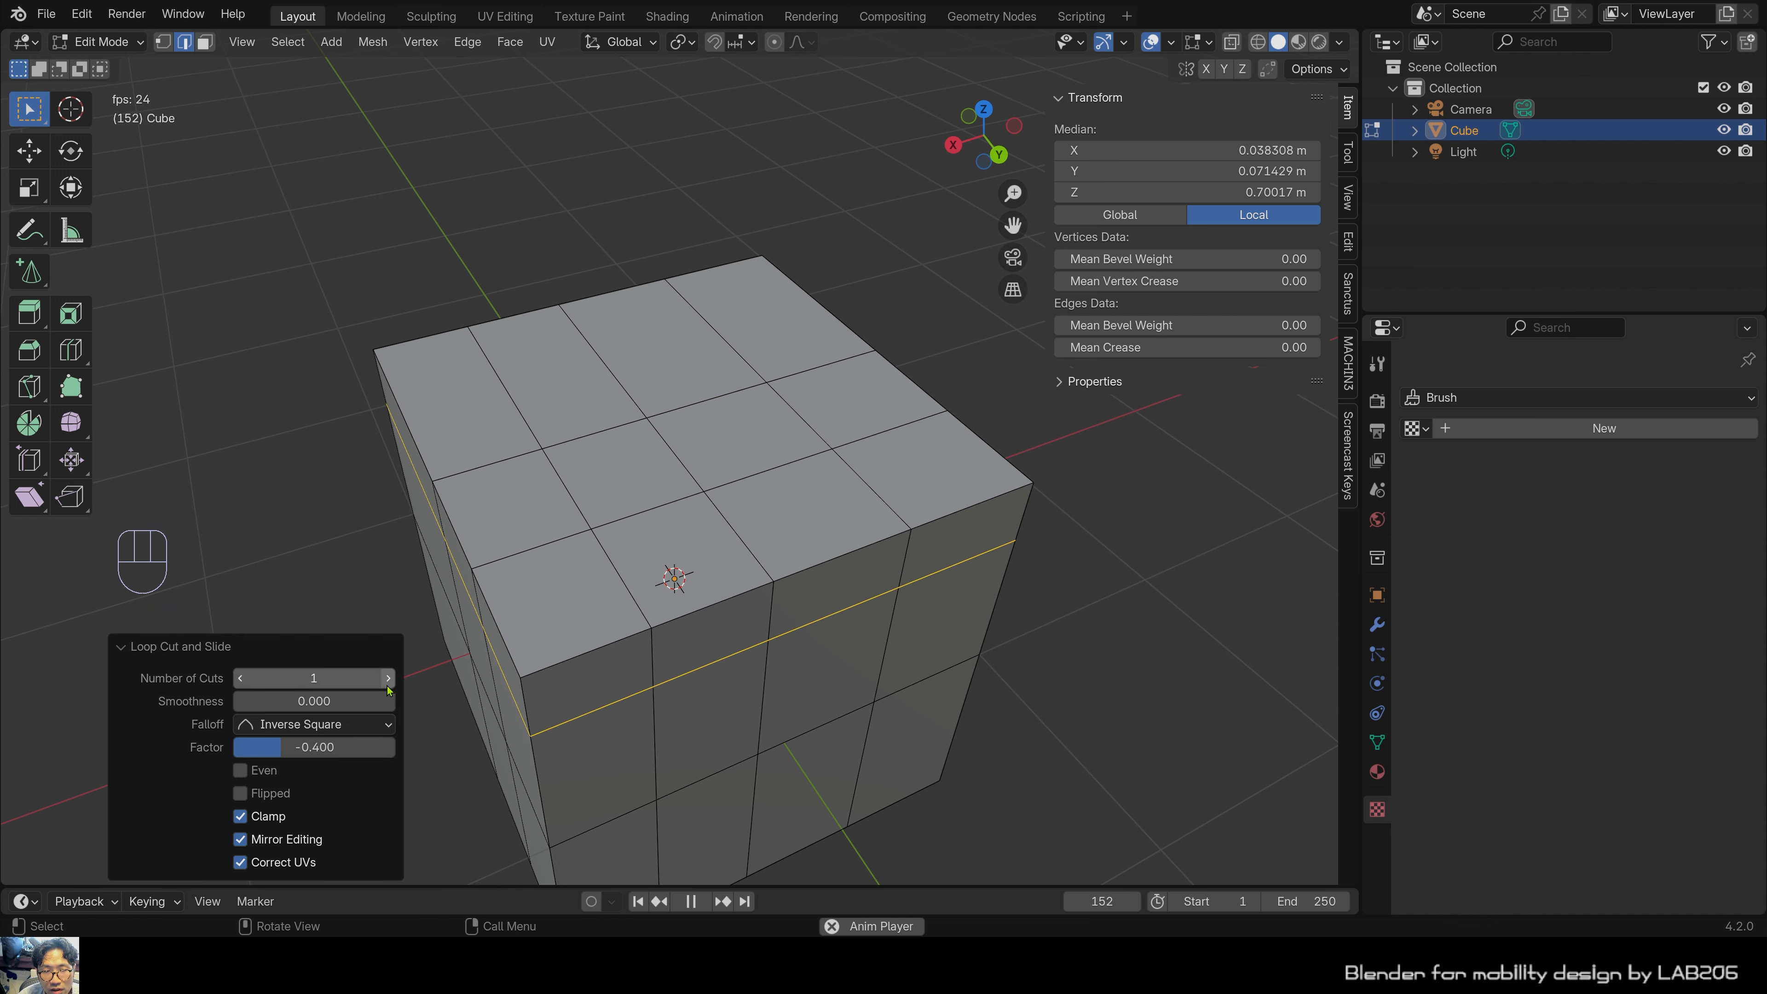
Try different numbers of cuts for the new loop cut, up to 3, and return it to 1.
left_click_drag(274, 677, 306, 677)
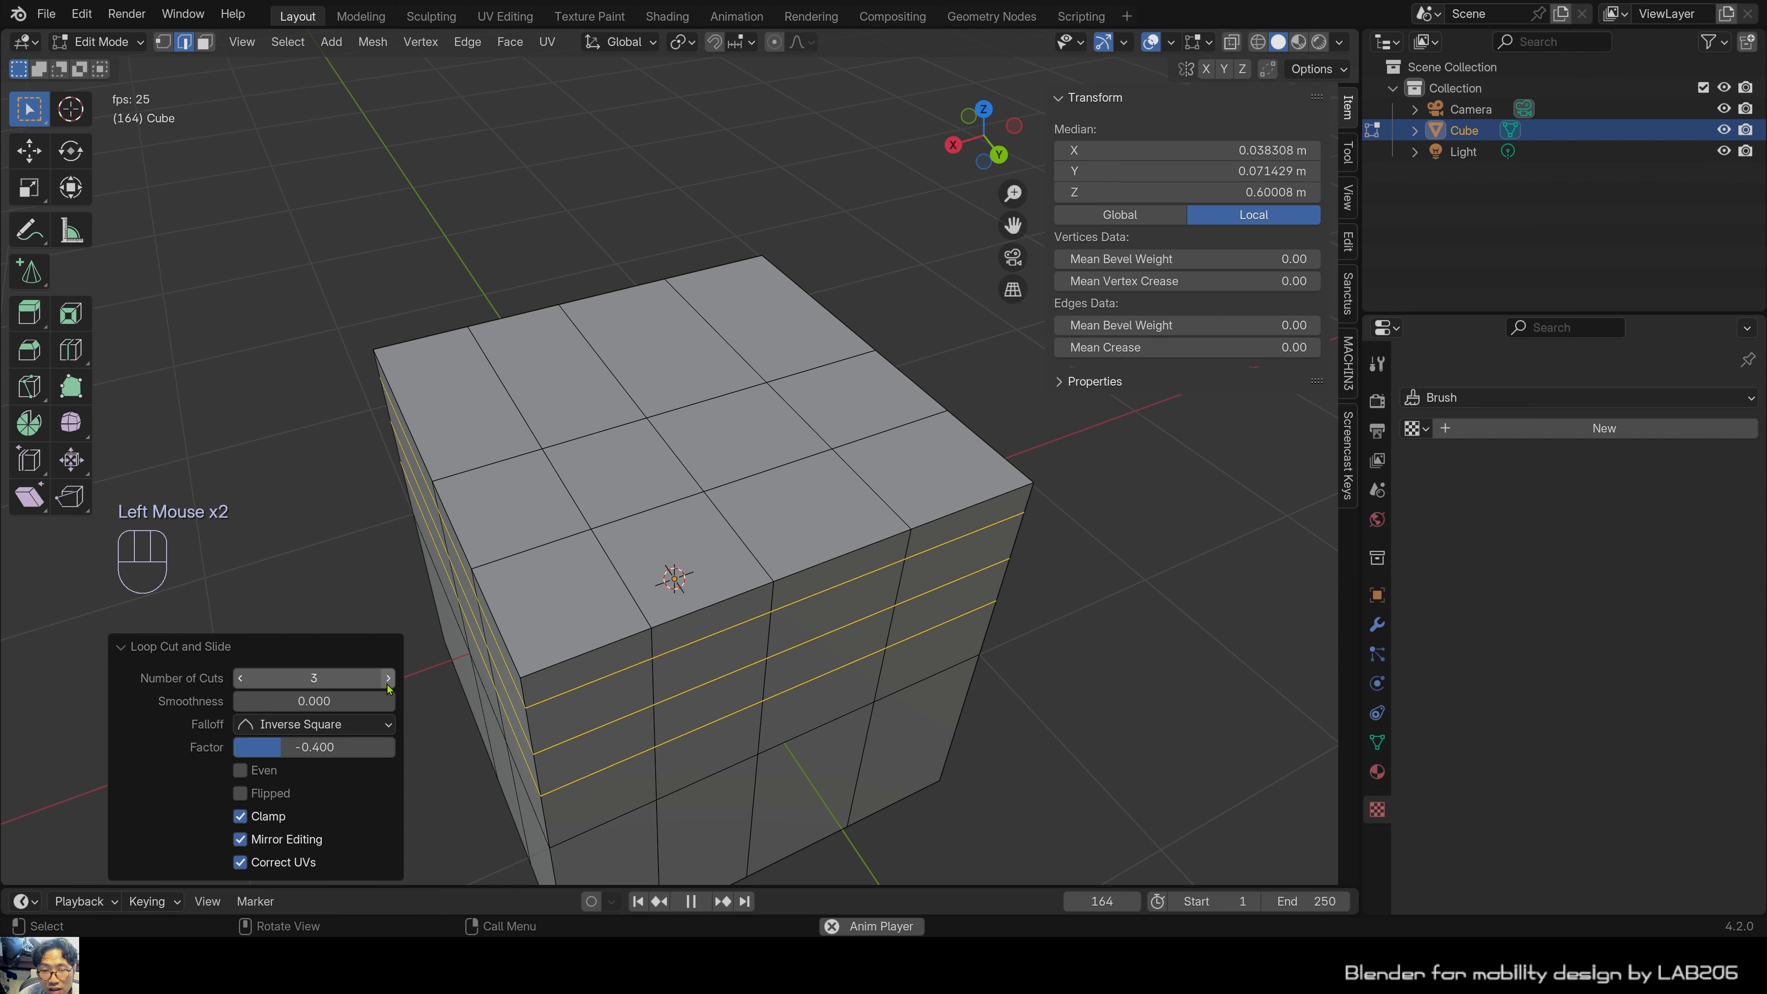
left_click(240, 678)
left_click(240, 678)
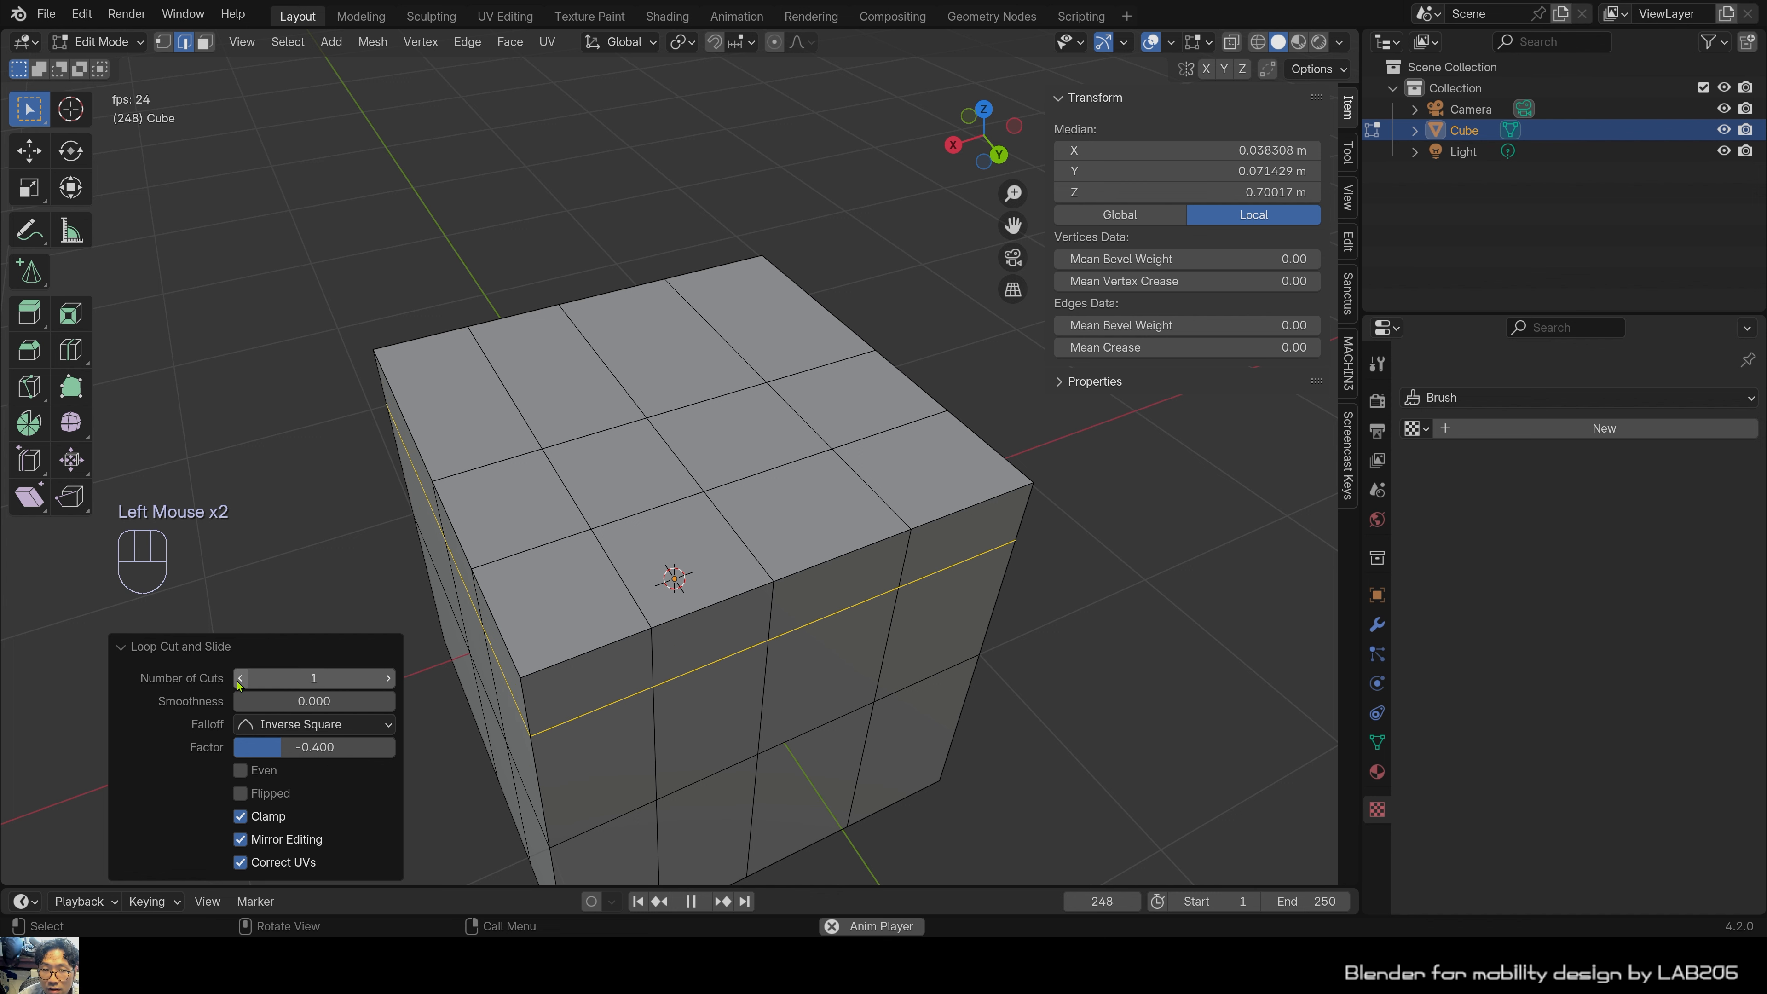
left_click(240, 679)
left_click(388, 678)
left_click(242, 680)
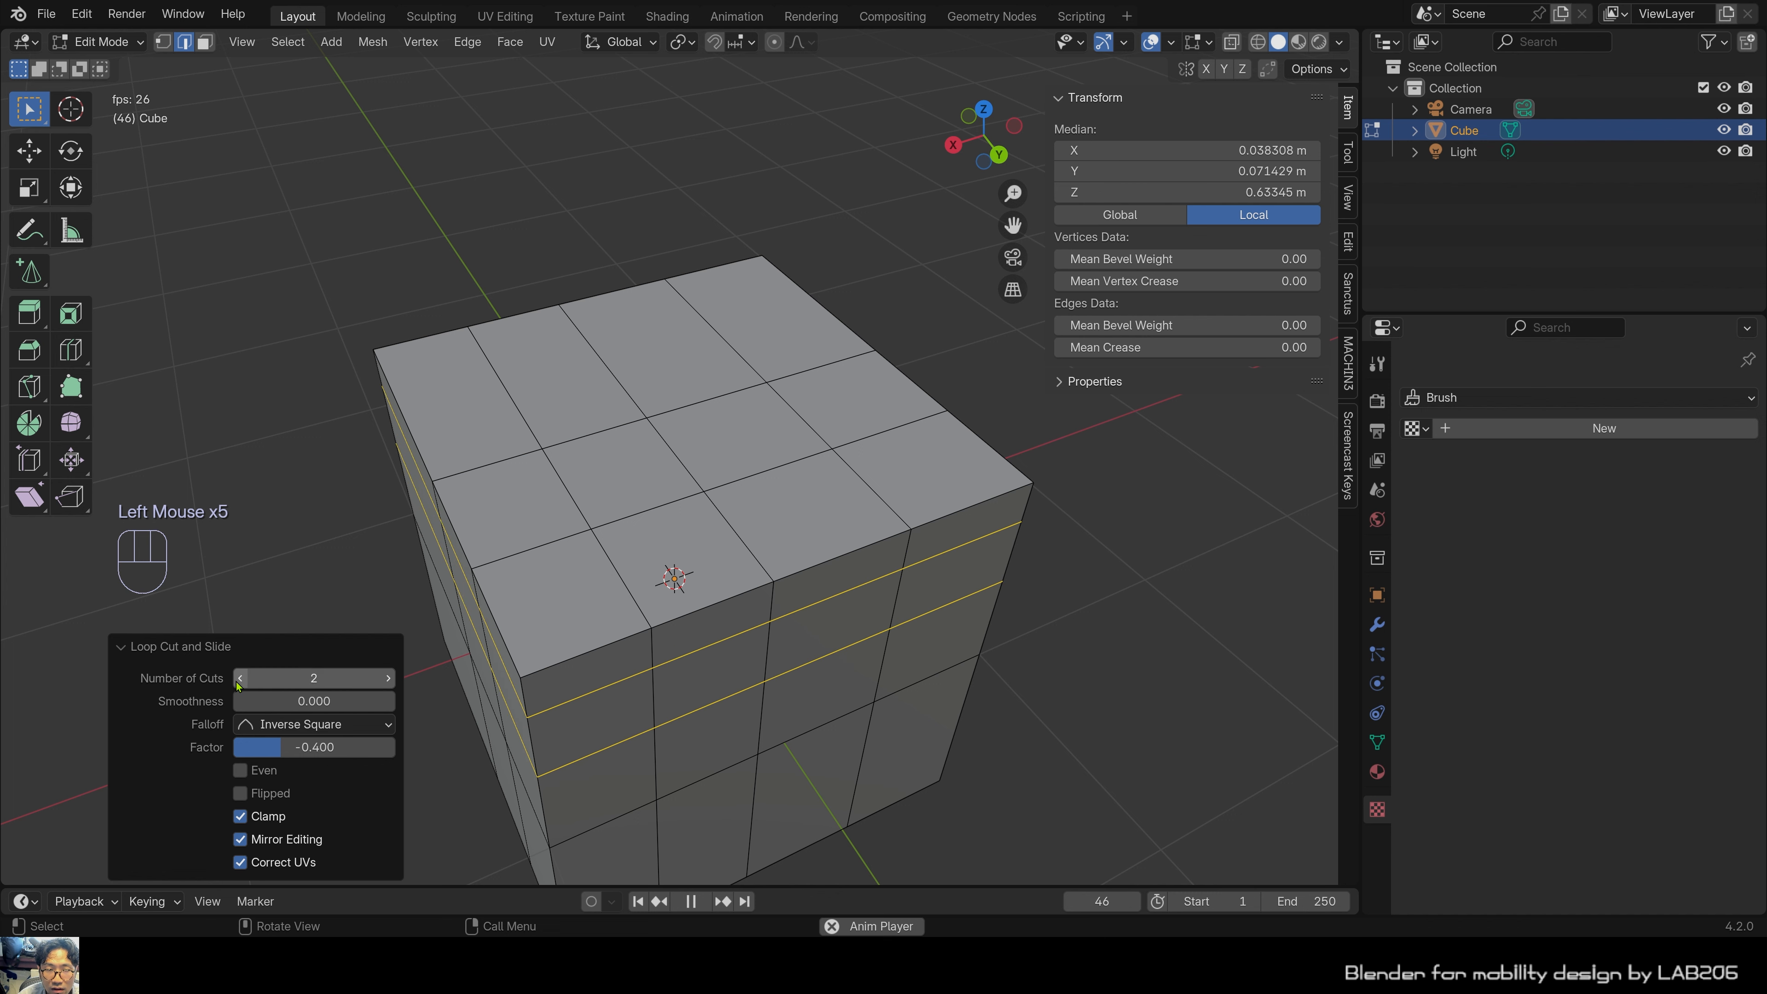
left_click(242, 680)
Clear the edge selection on the cube.
right_click(826, 708)
left_click(1049, 635)
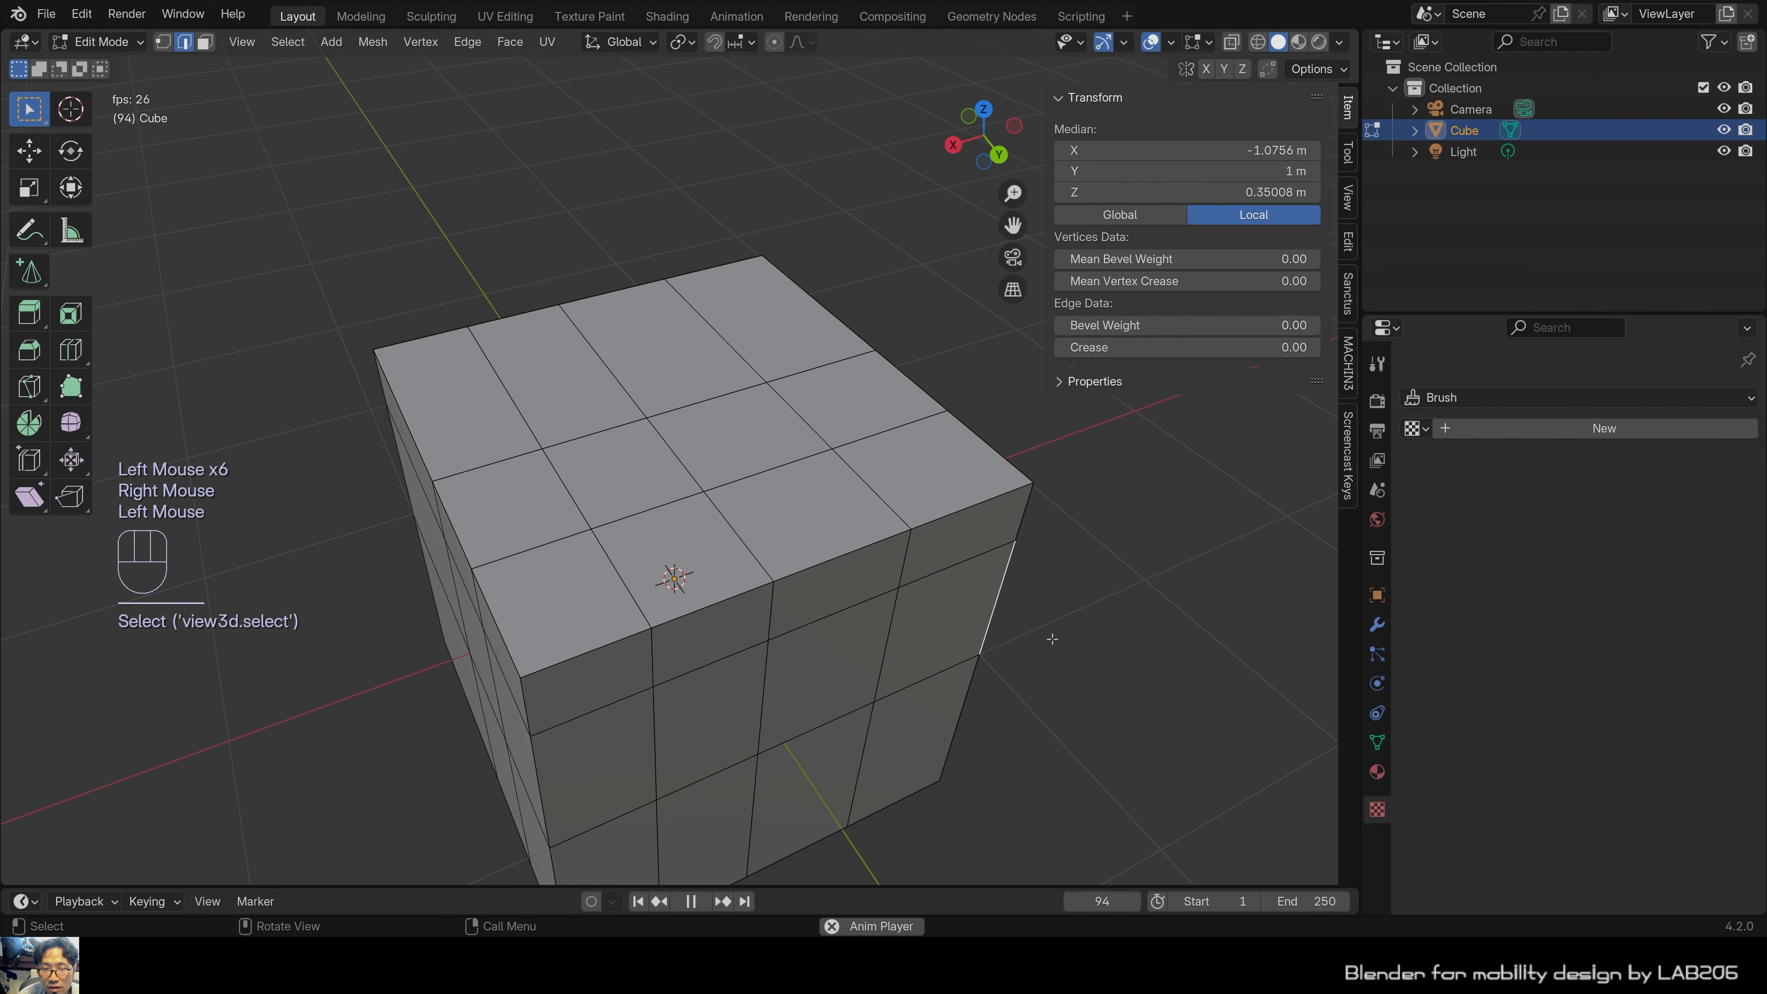
left_click(1084, 671)
mouse_move(1053, 657)
middle_mouse_down()
mouse_move(1048, 579)
mouse_move(1054, 660)
middle_mouse_up()
middle_click_drag(923, 670, 936, 592, "shift")
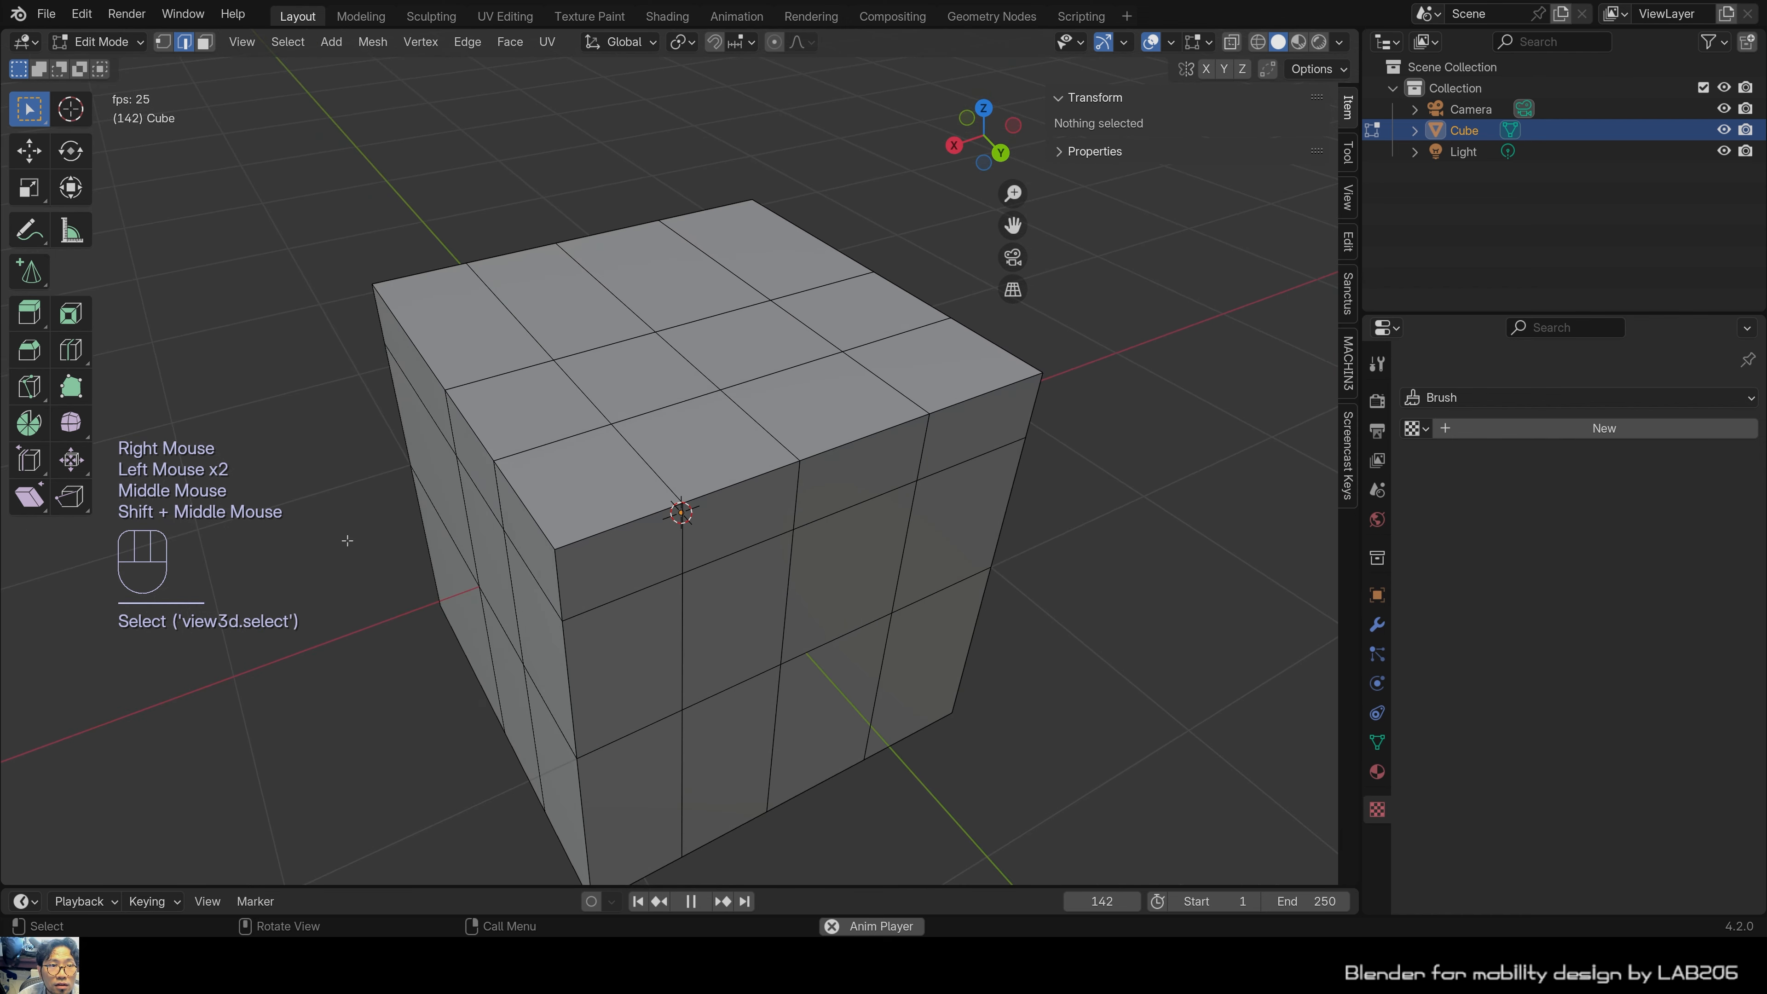
Activate the Knife tool and switch to vertex selection, cancelling the first trial cut on the top face.
left_click(23, 394)
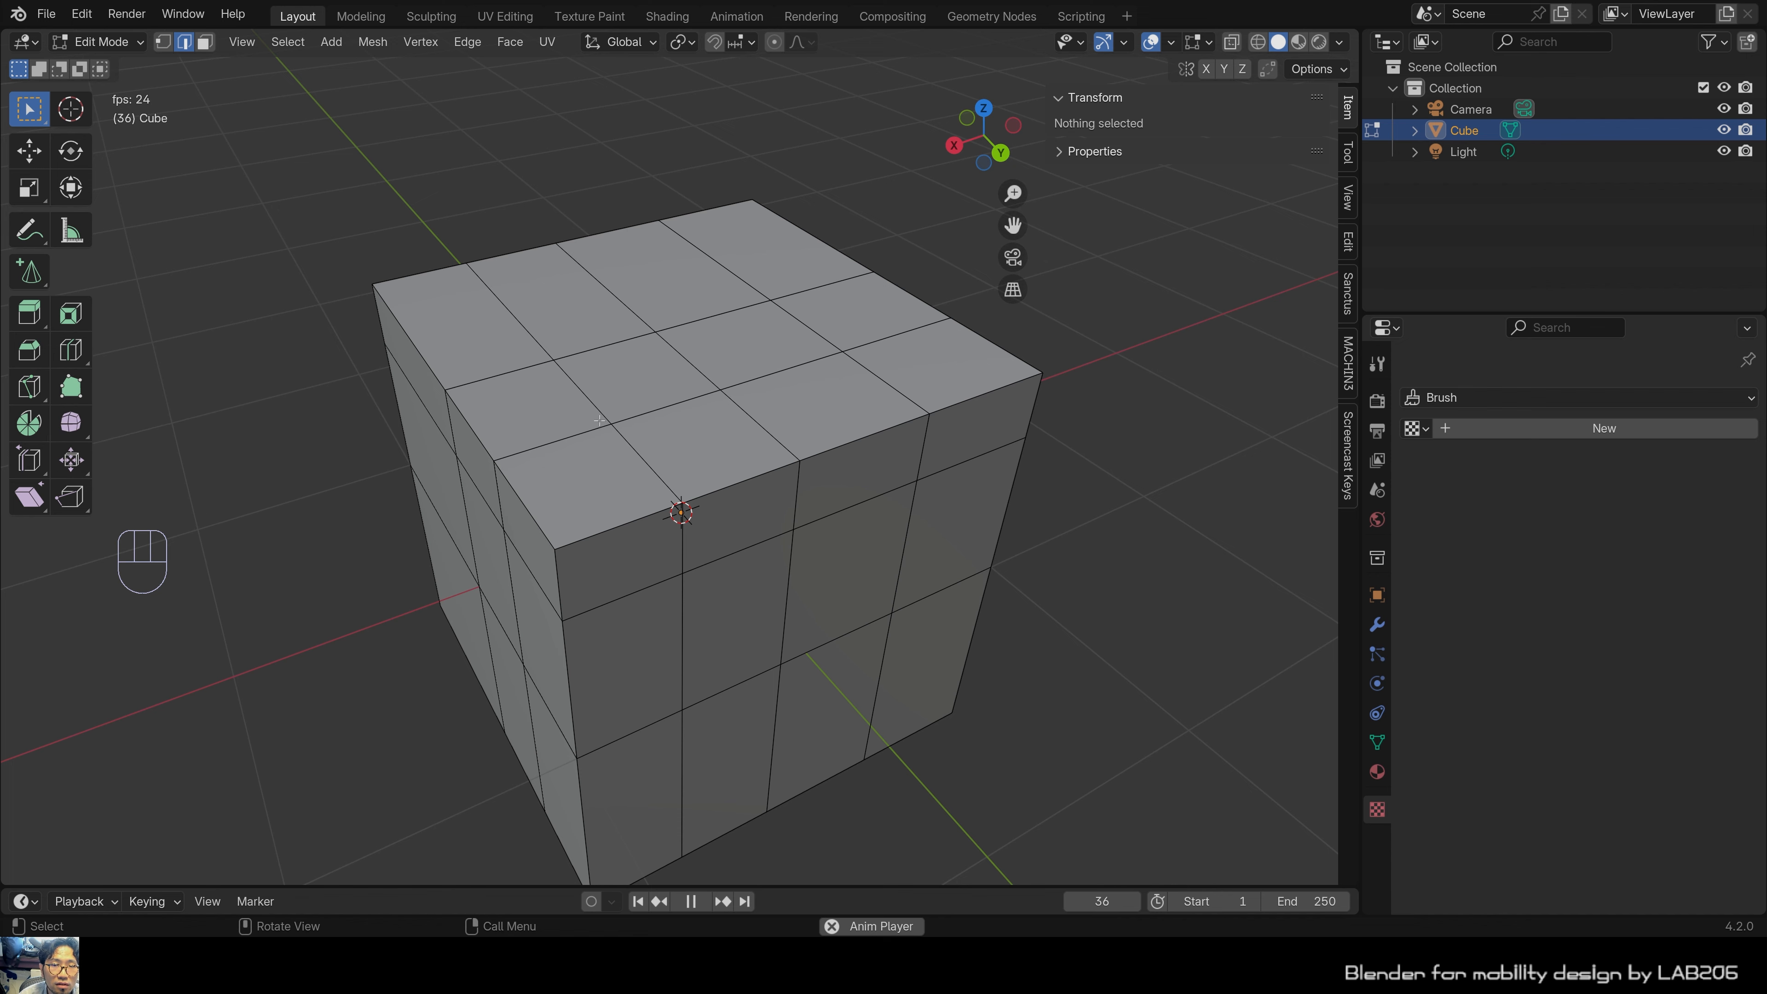
scroll(619, 400, "up", 2)
middle_click_drag(617, 398, 584, 376, "shift")
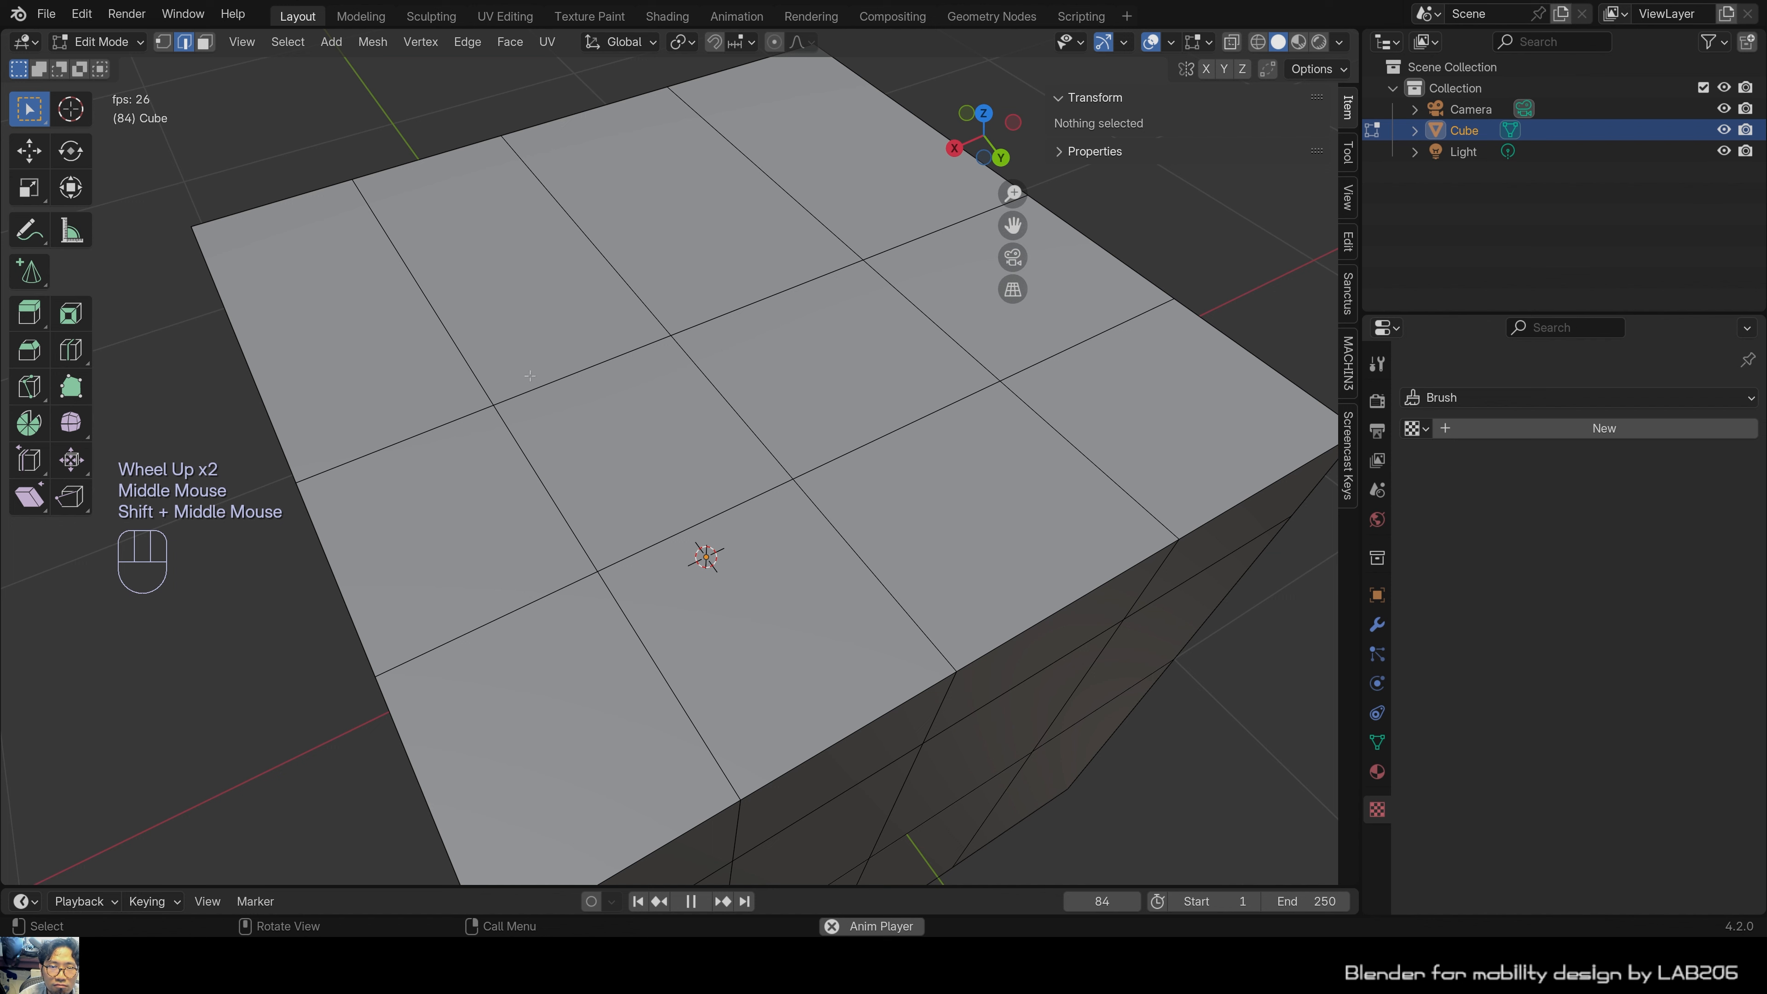
left_click(15, 389)
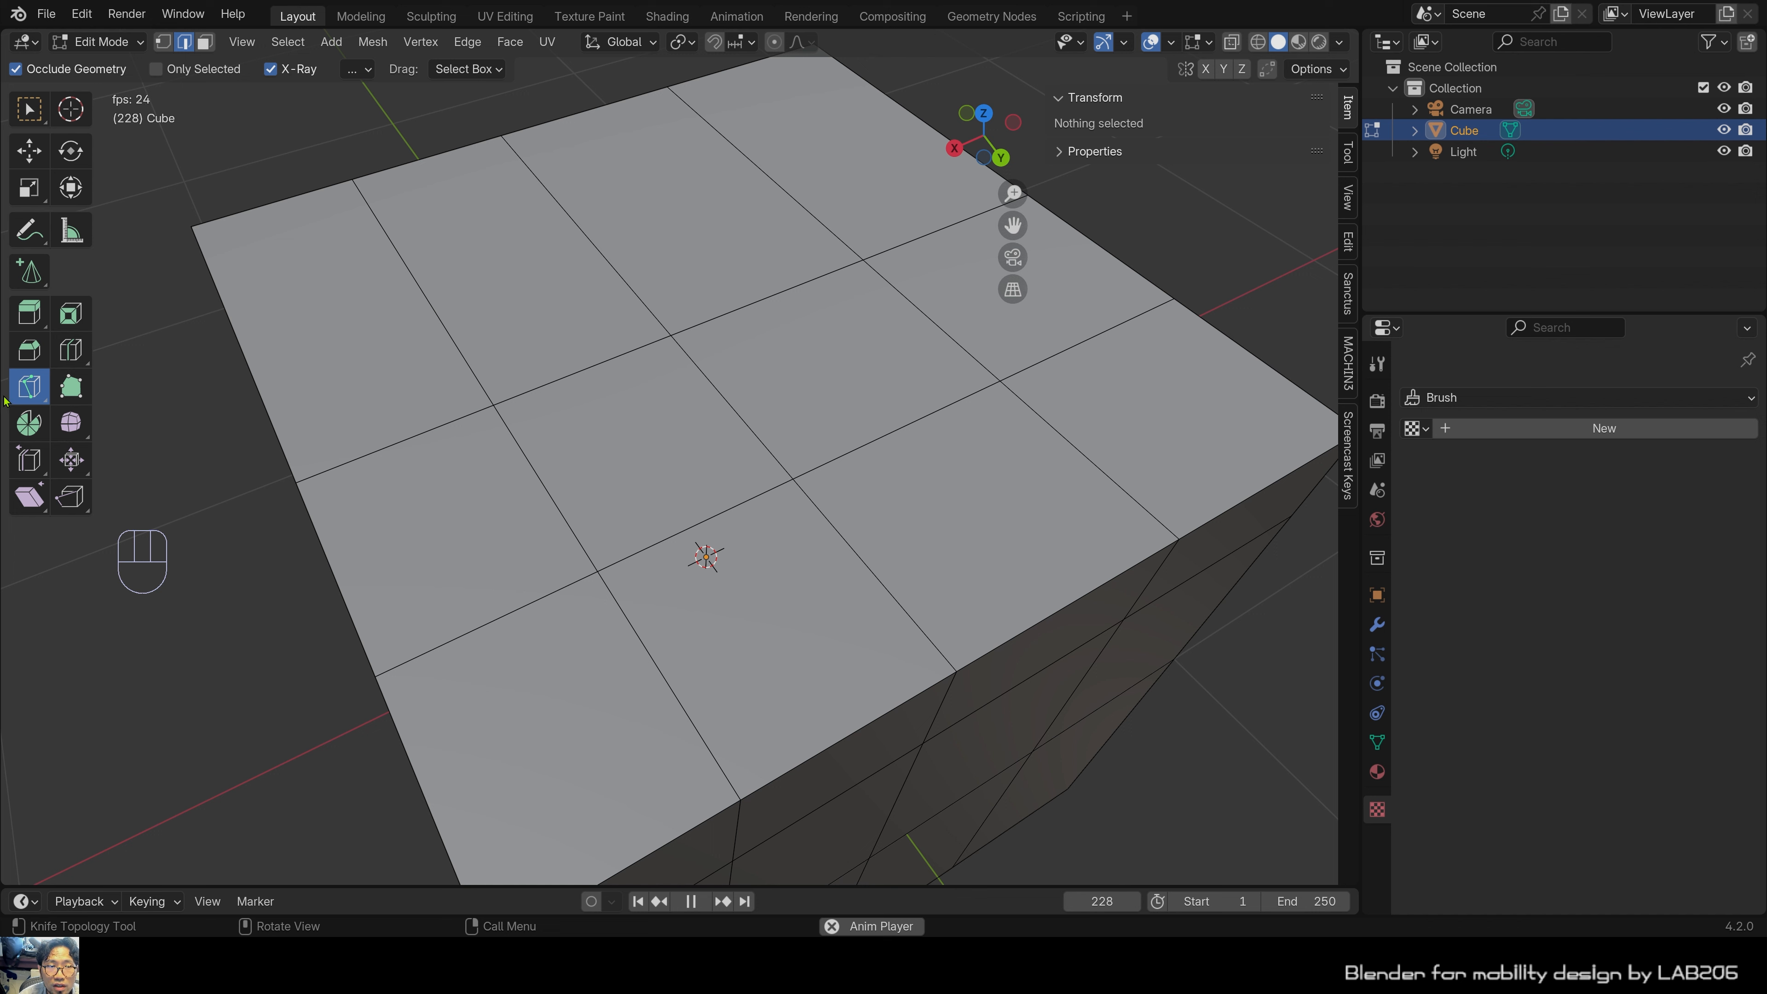
key("1")
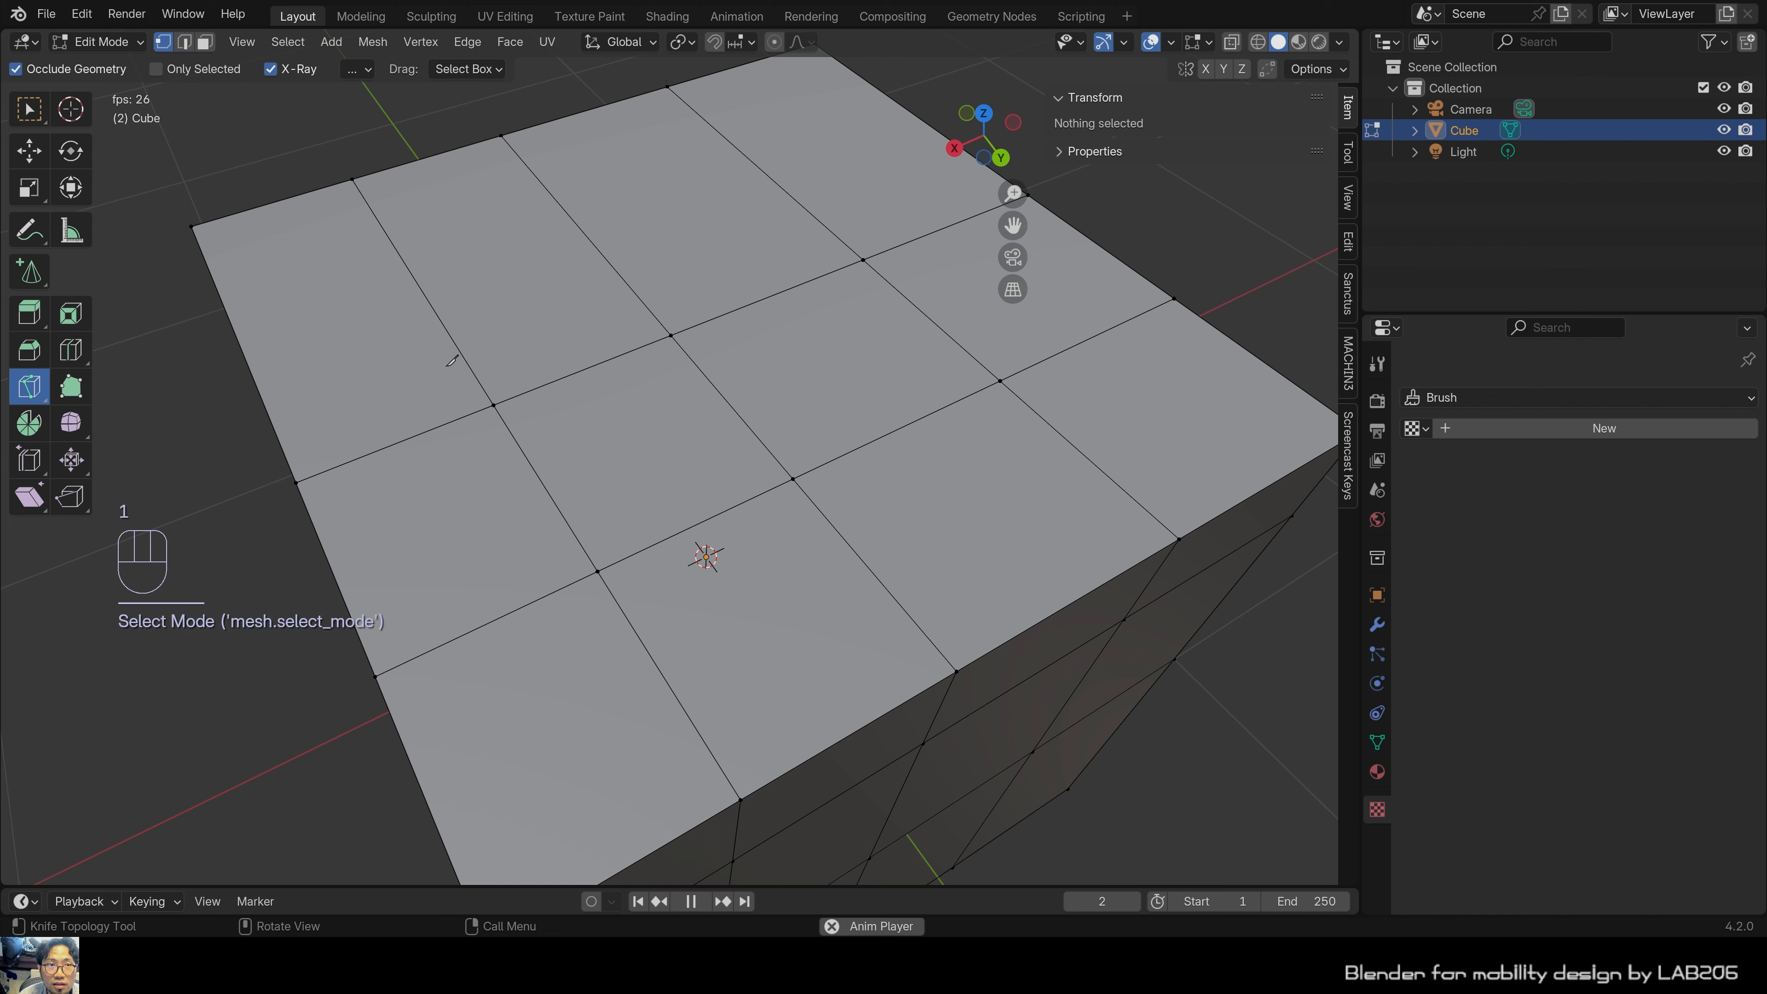
left_click(513, 396)
key("Escape")
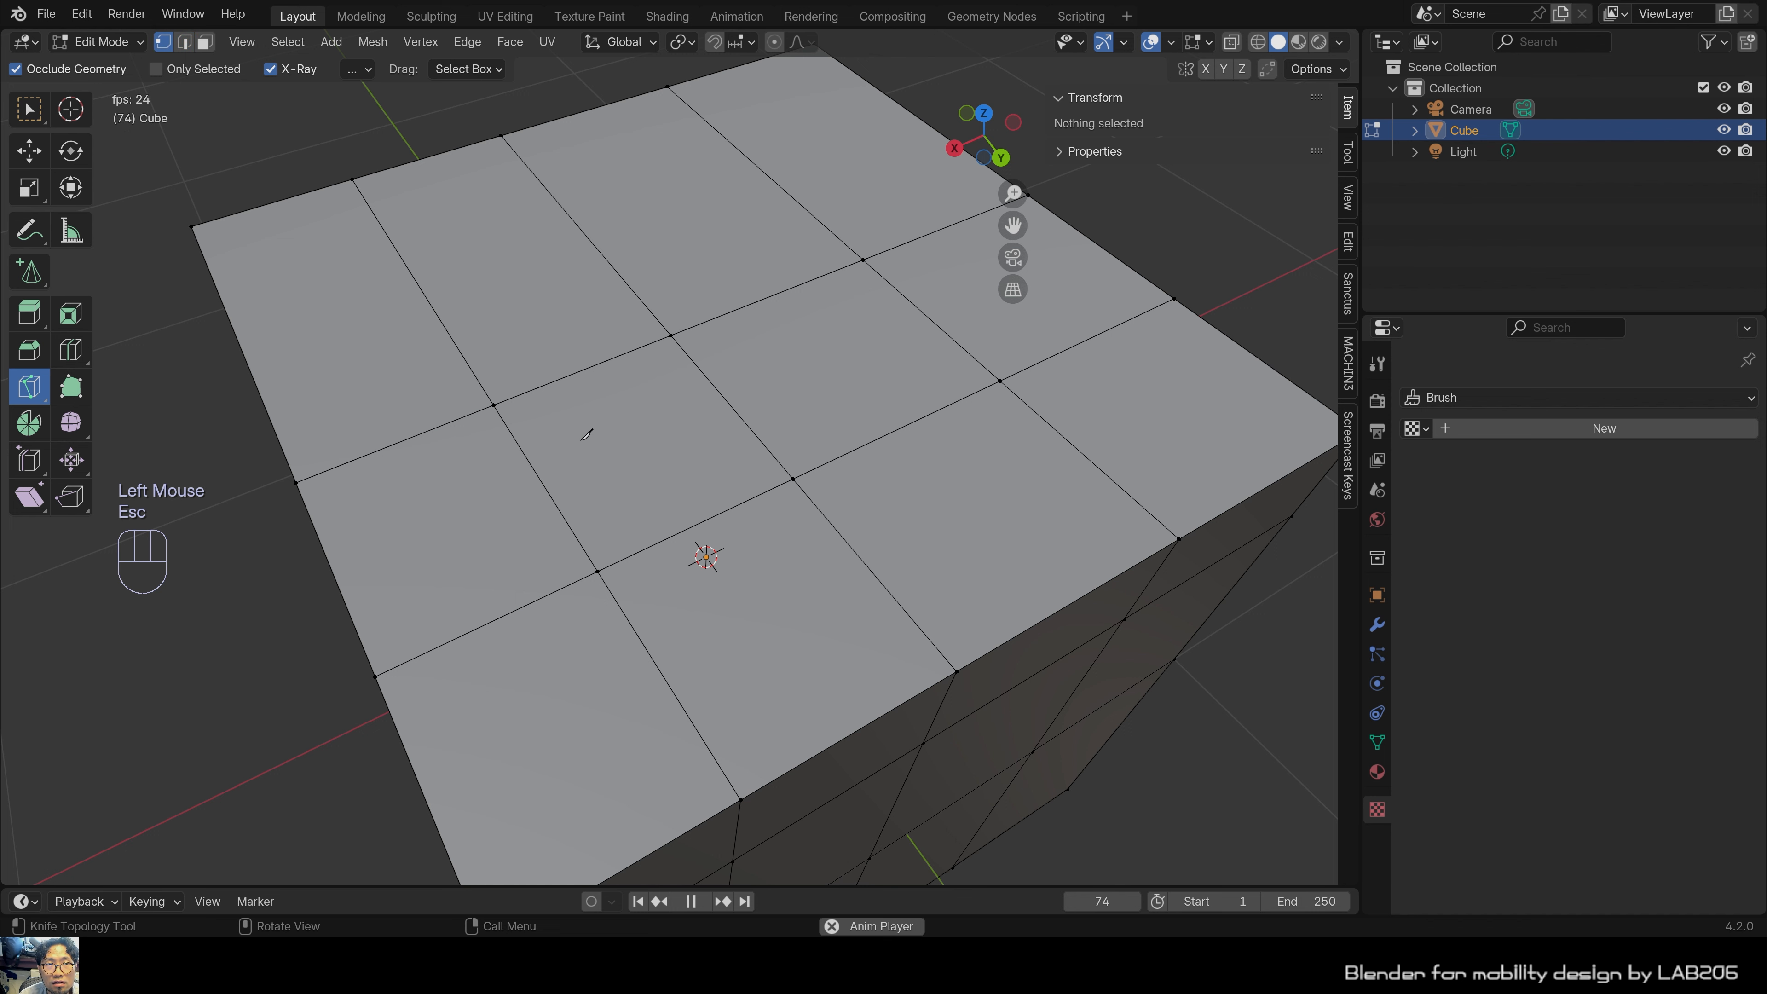
Knife a three-segment path across the top grid, turning on a cross edge and the side edge, and deselect with the Select Box tool.
left_click(529, 390)
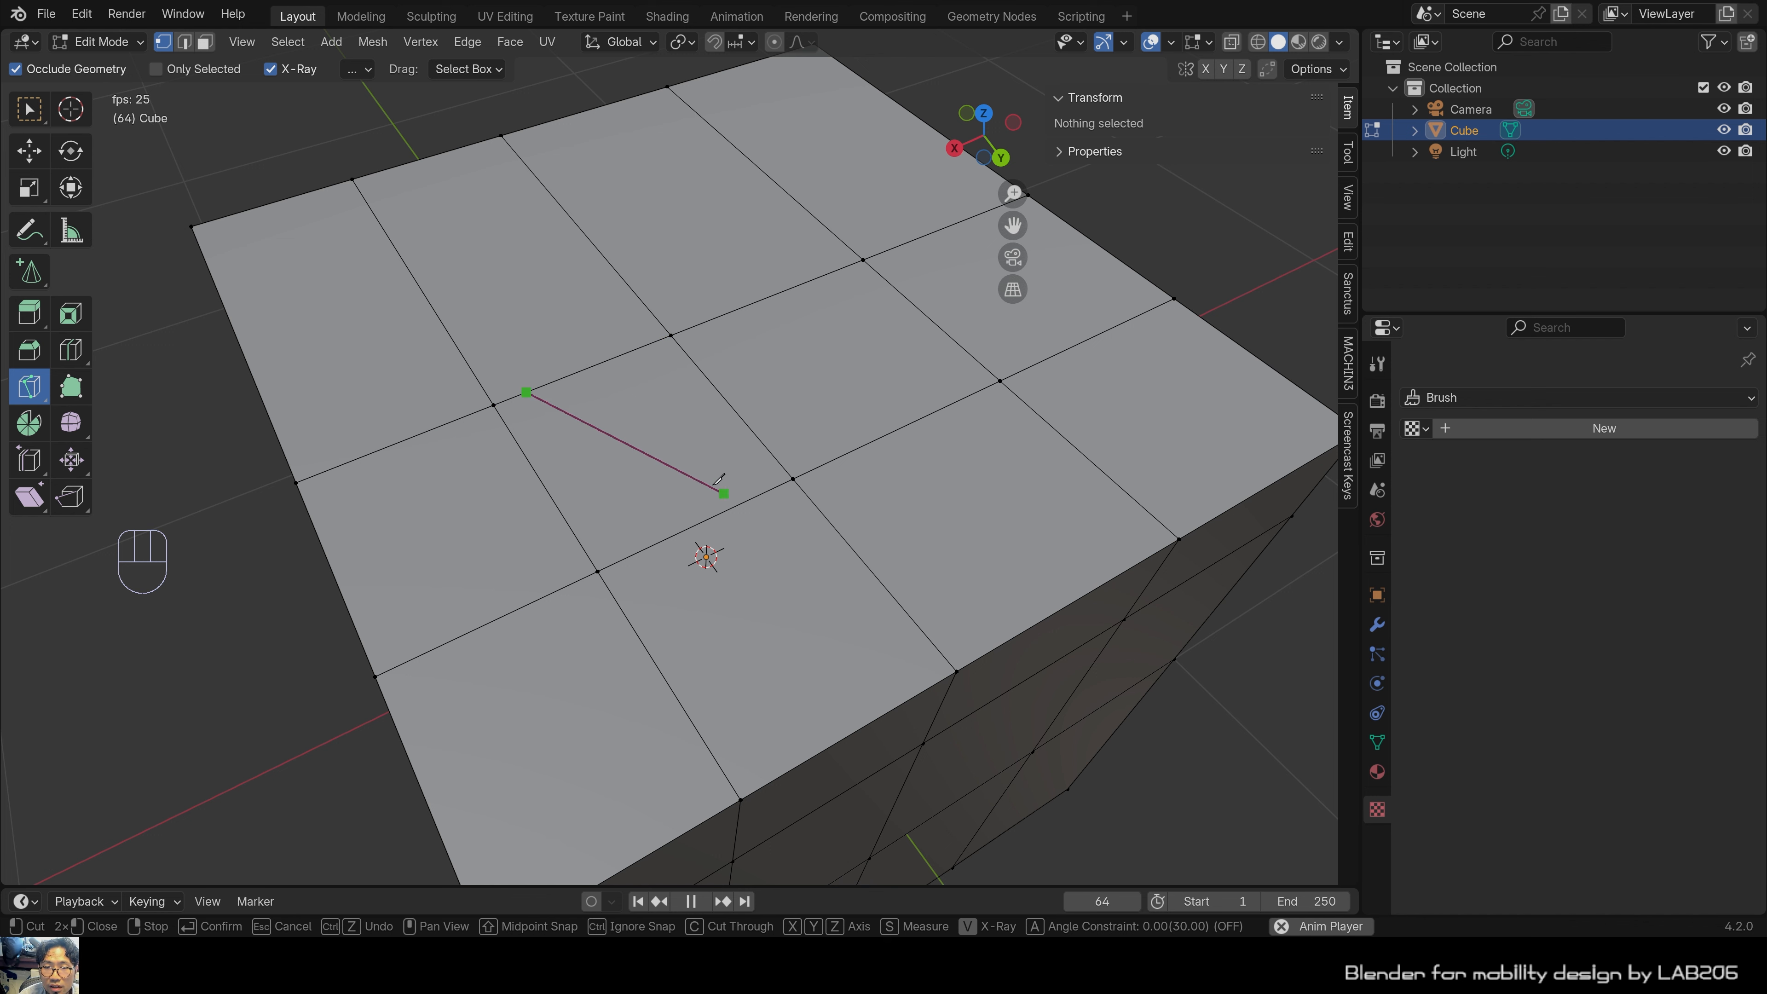
left_click(751, 498)
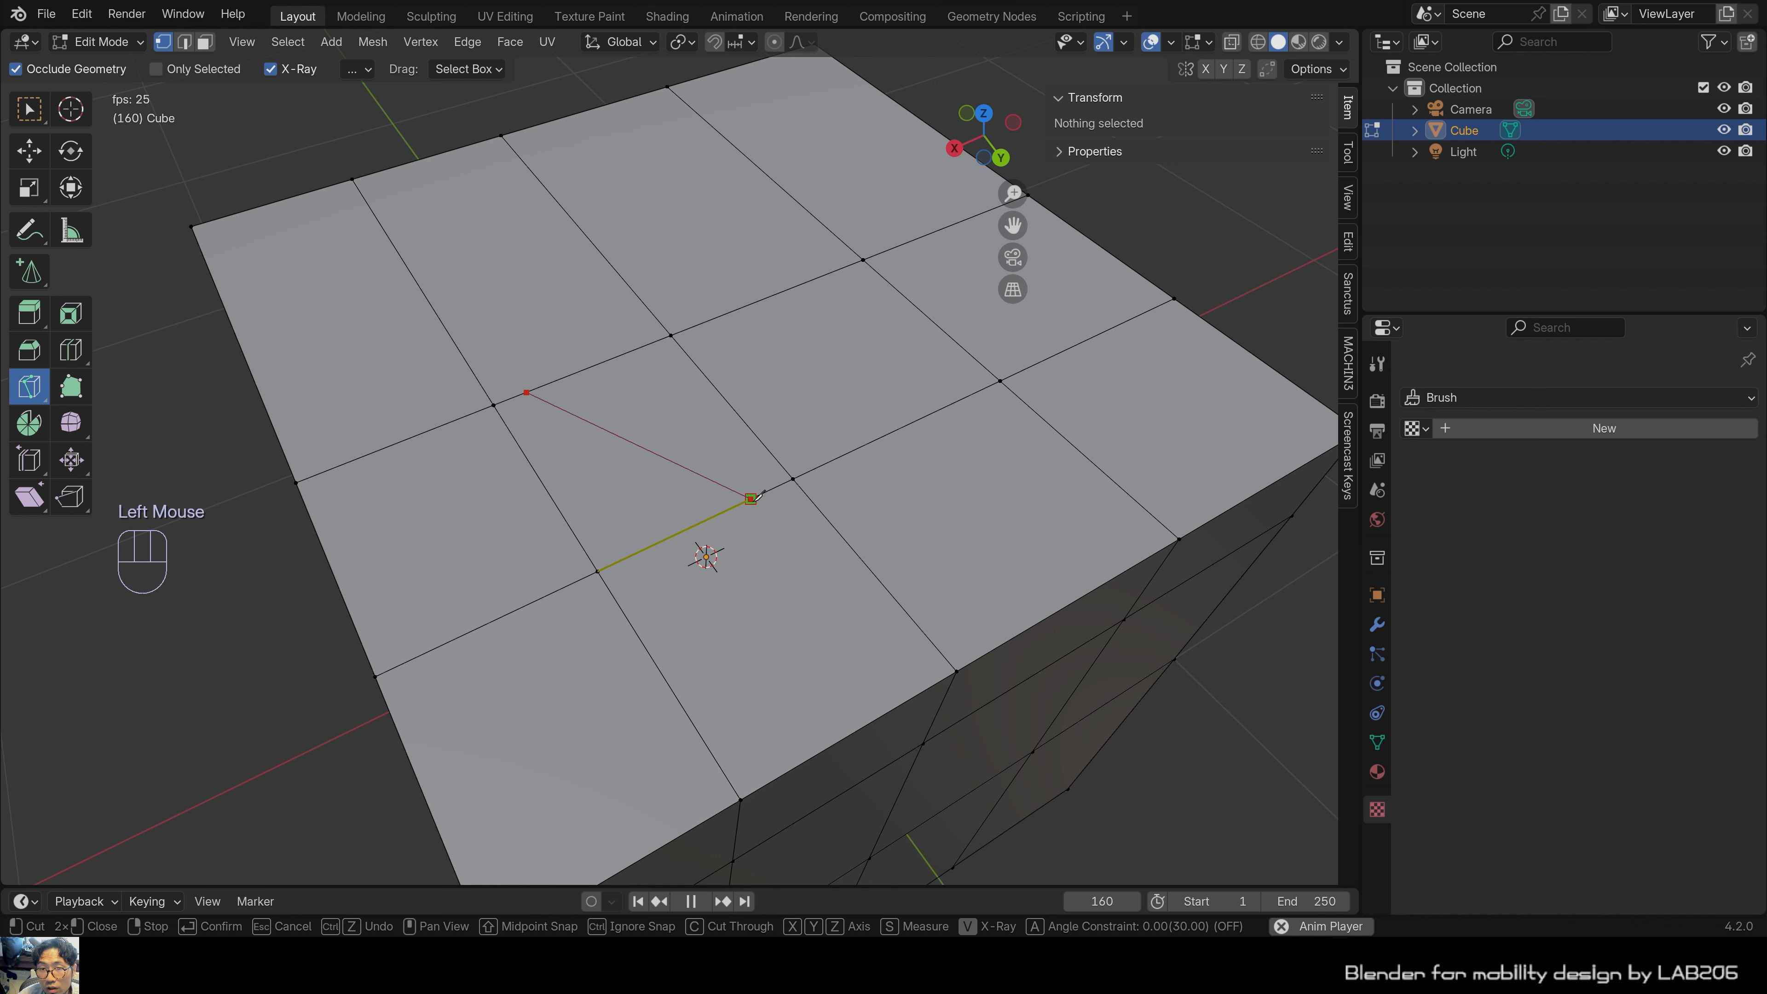
left_click(851, 733)
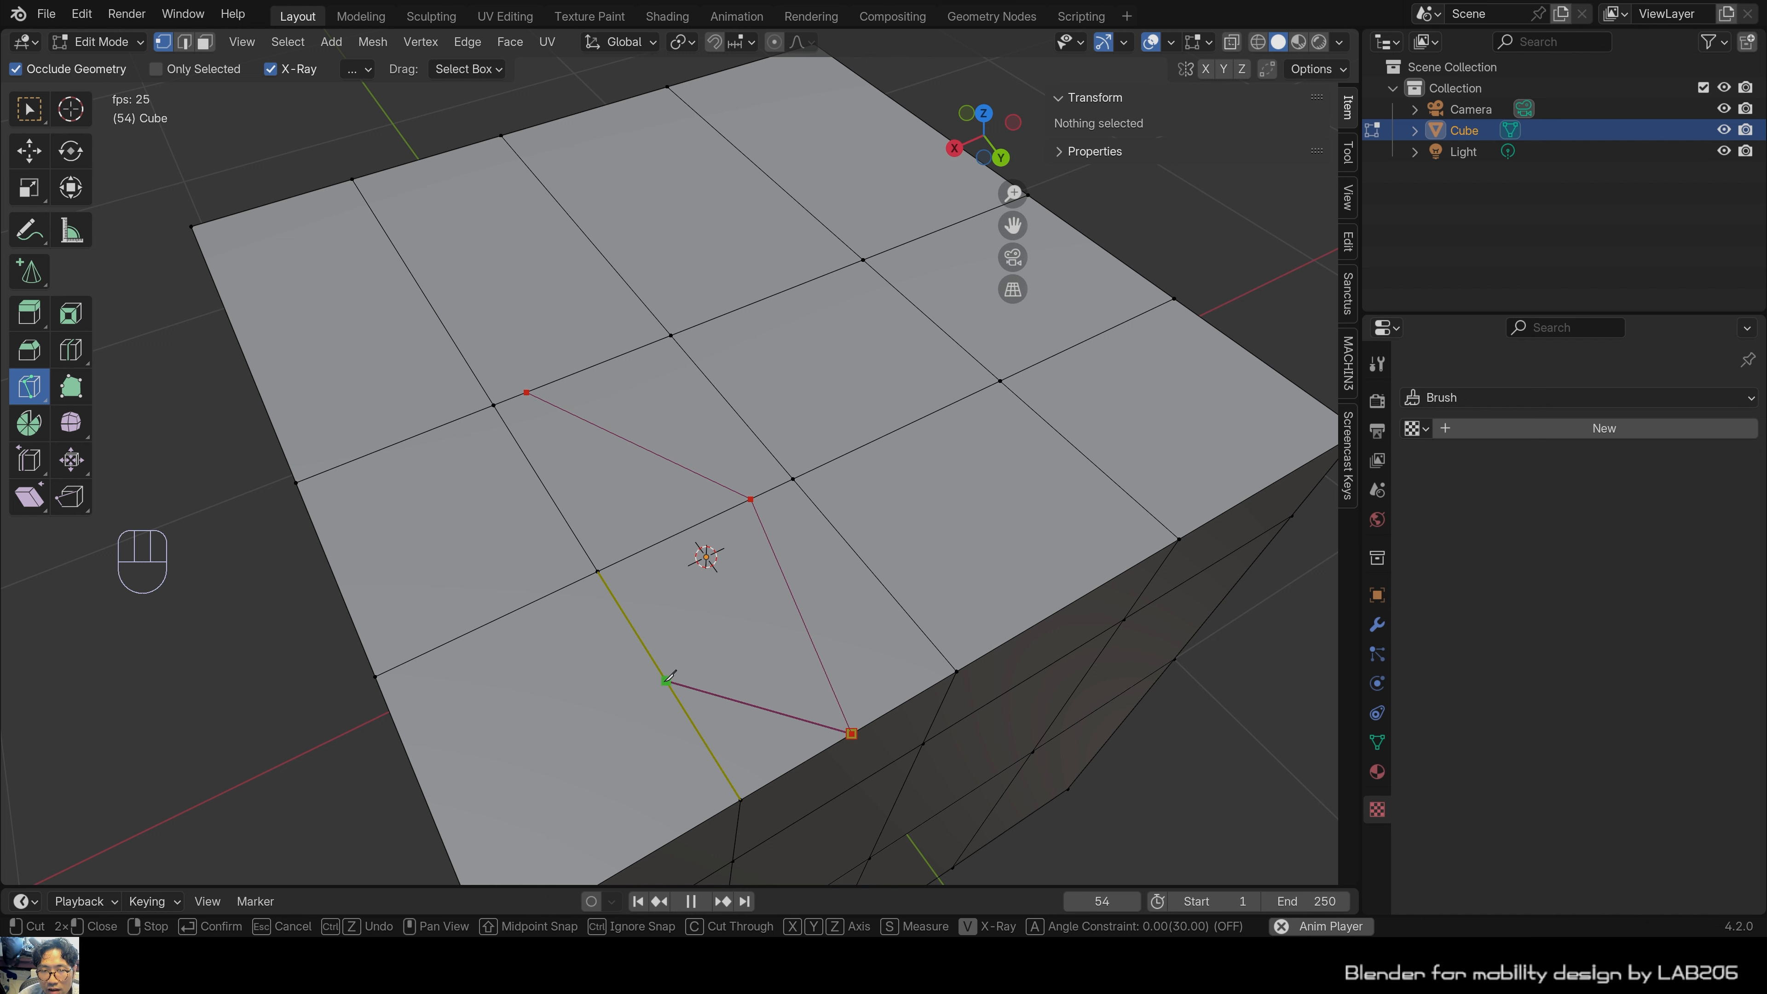
left_click(334, 465)
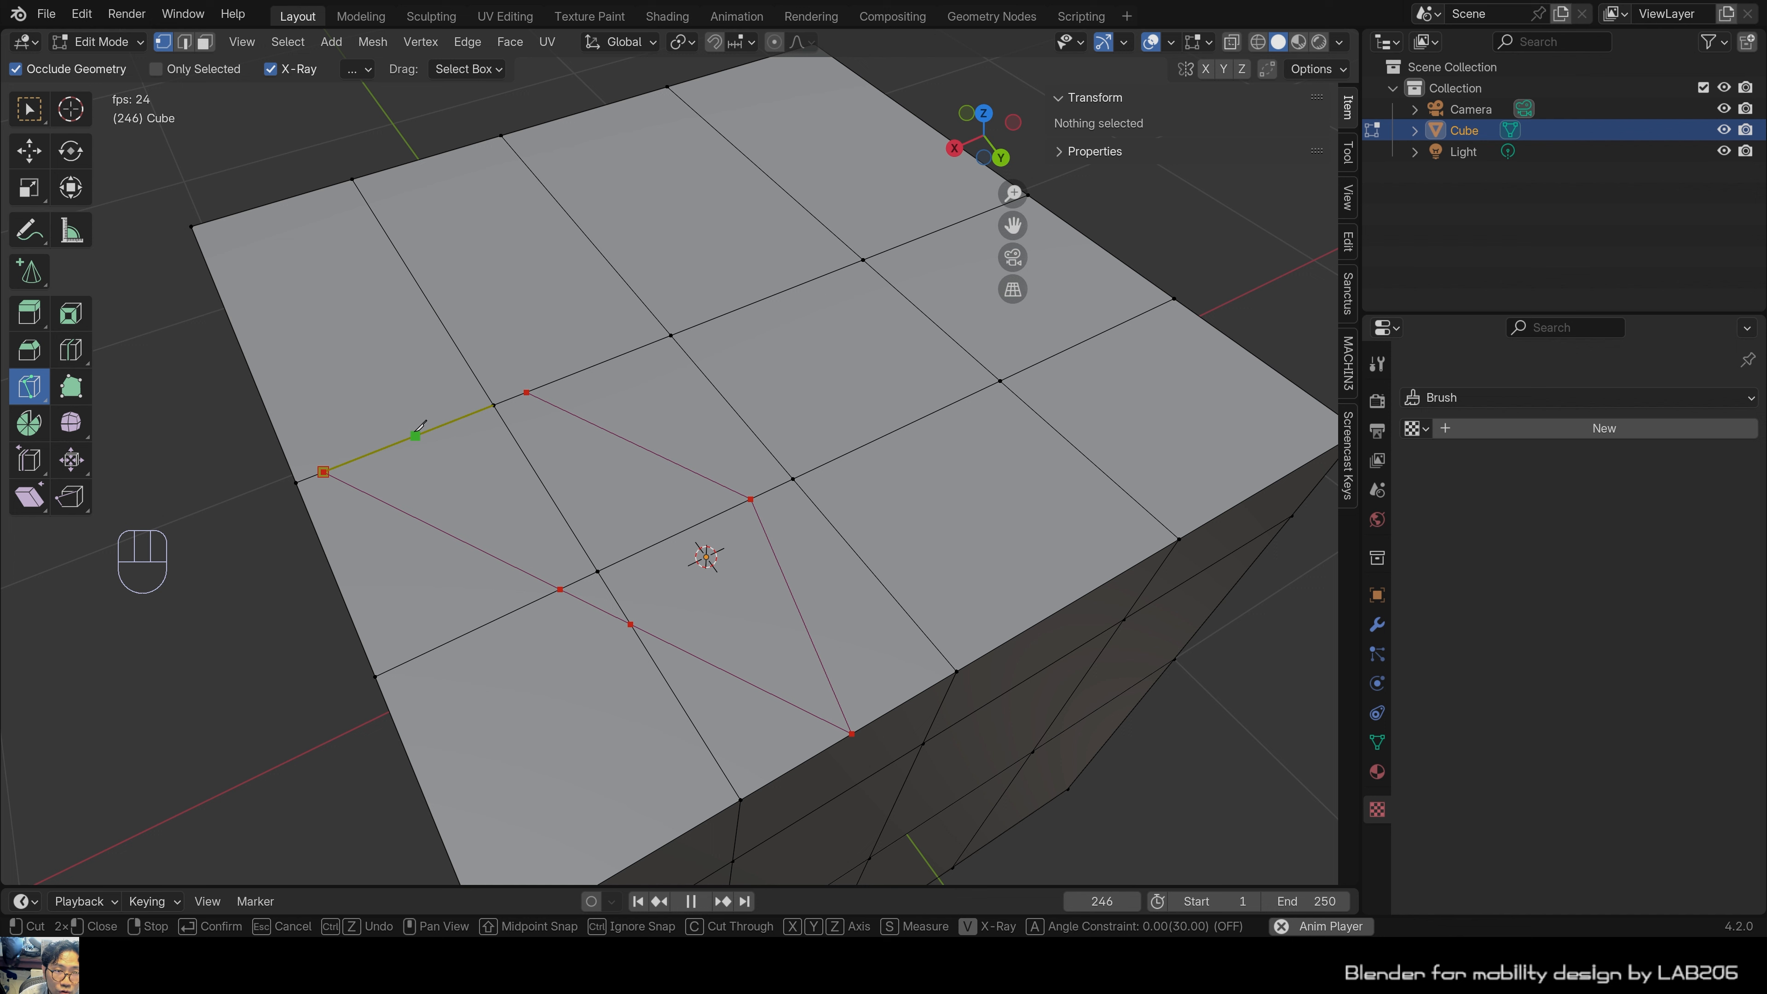
key("Return")
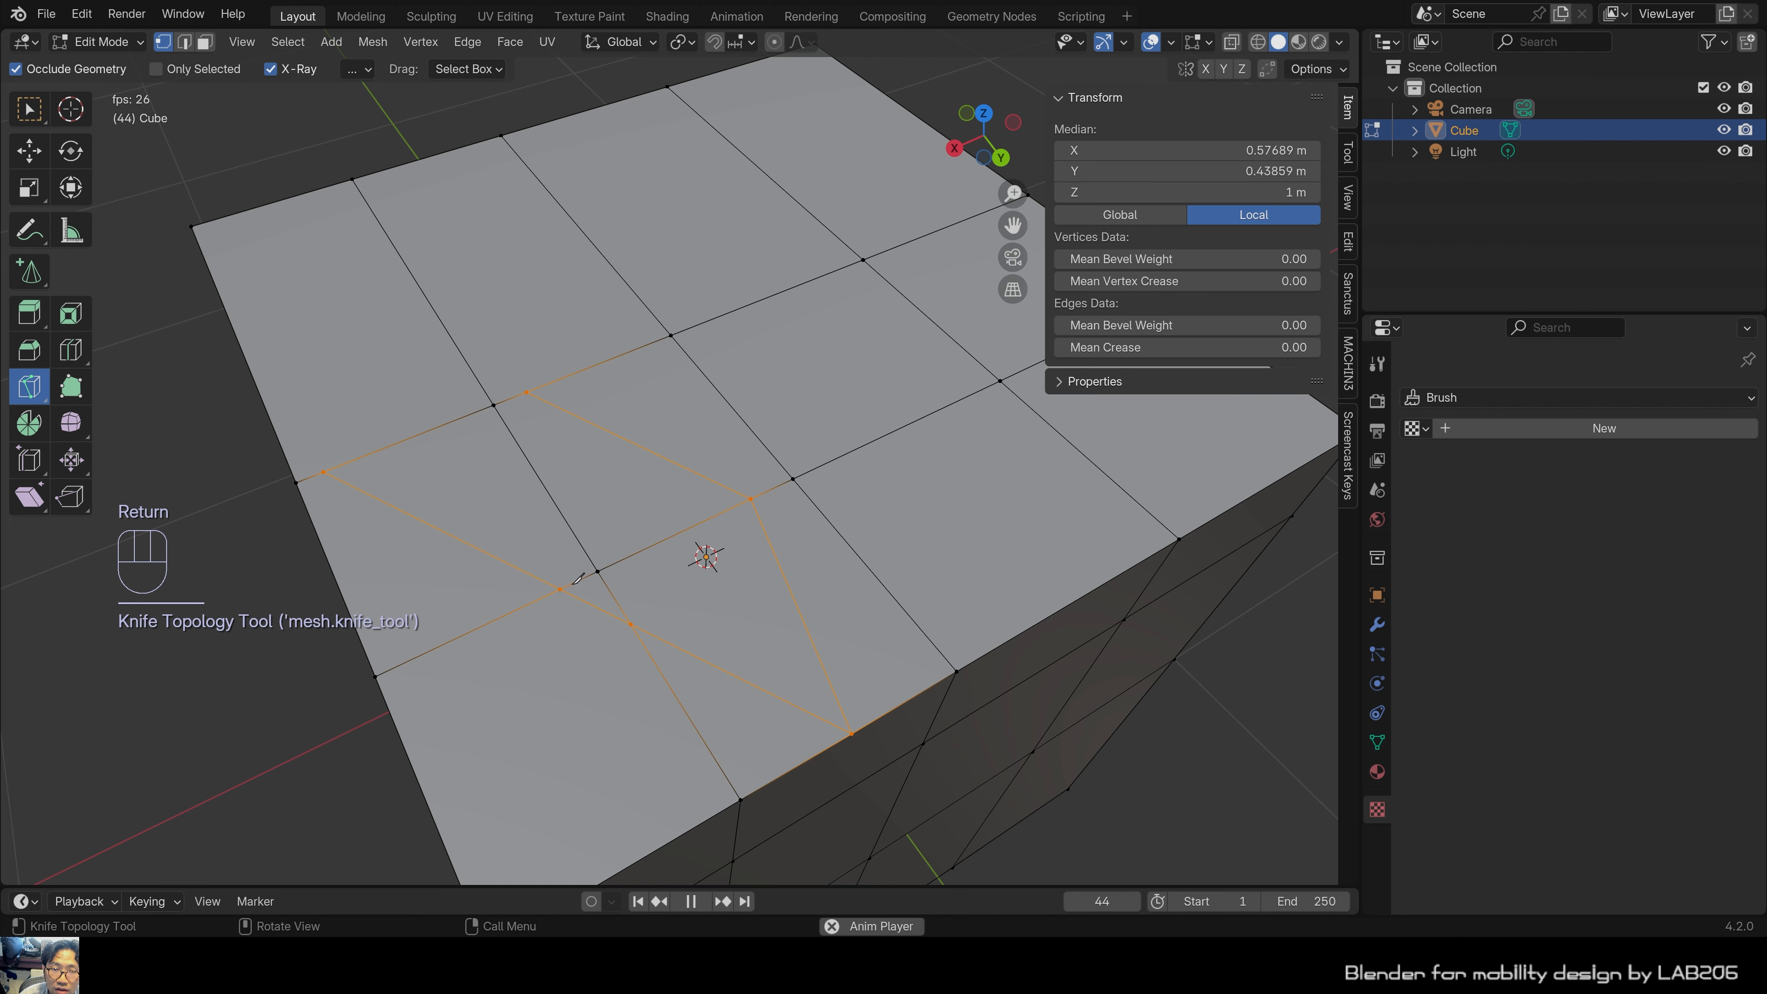
key("w")
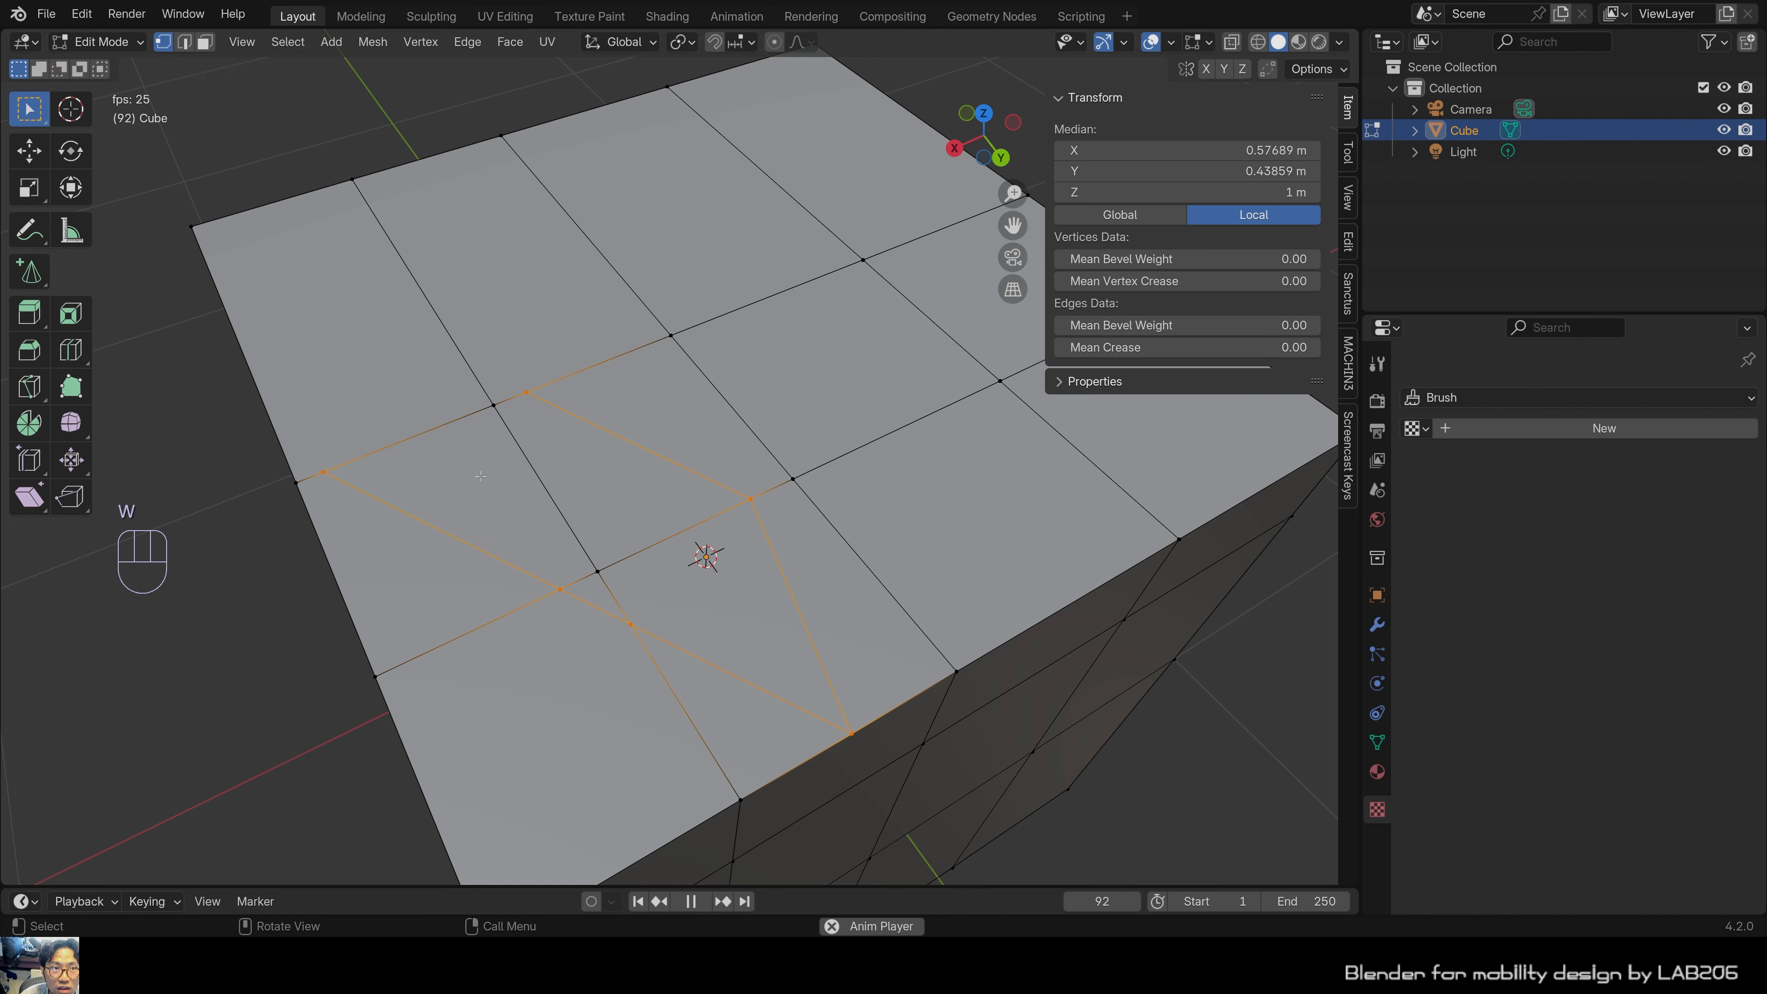
left_click(592, 543)
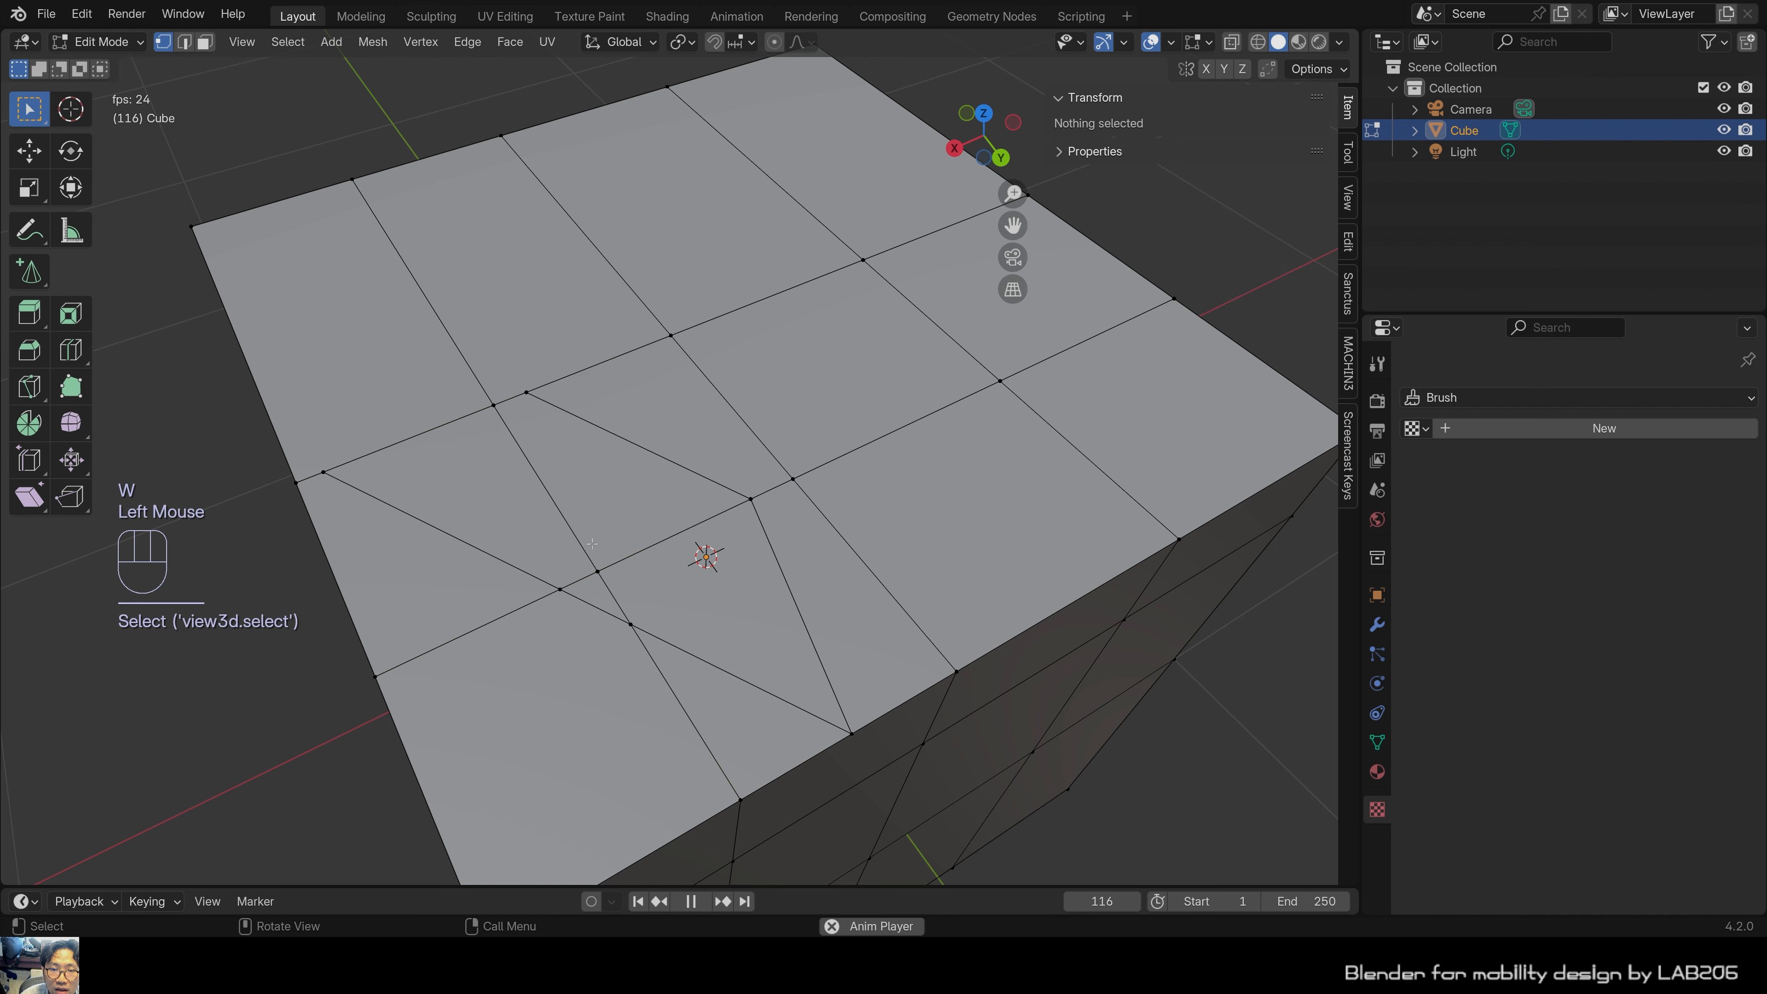
Switch to face selection and extrude the knife-cut four-sided face beside the cube's side edge slightly downward.
key("3")
left_click(683, 602)
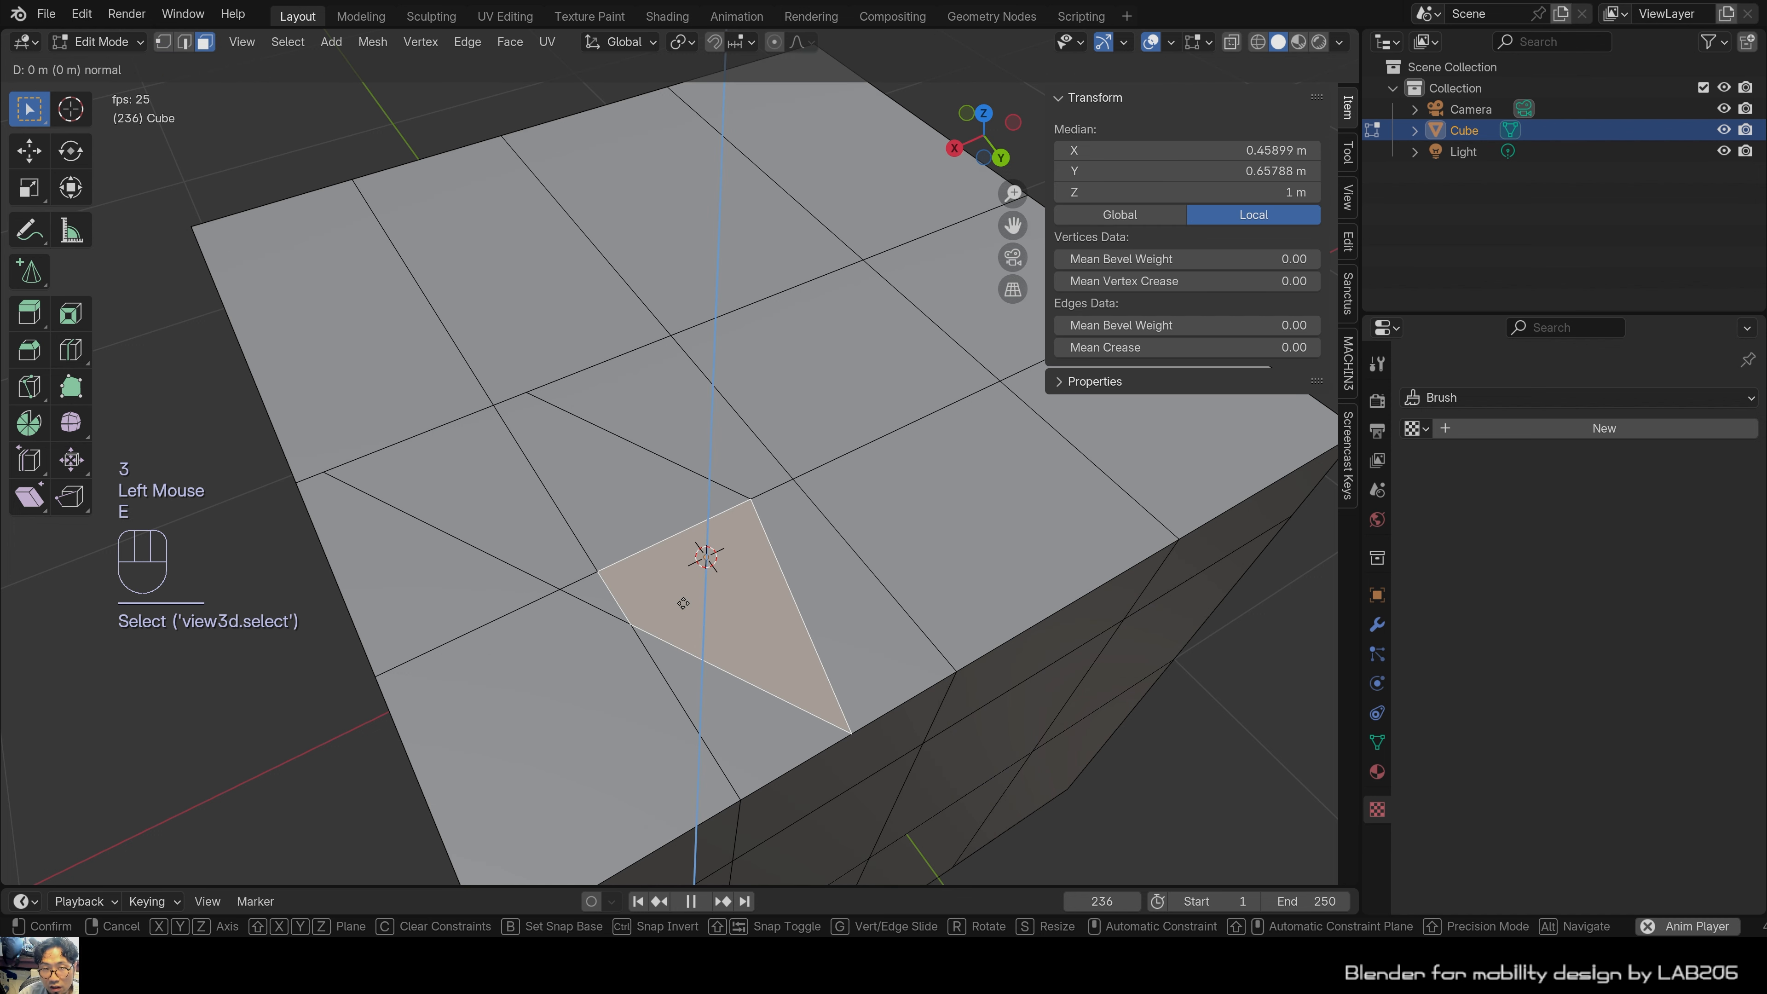
key("e")
left_click(636, 604)
Inset the other narrow knife-cut face by about 0.028 m and extrude its inner face up about 0.17 m.
left_click(425, 484)
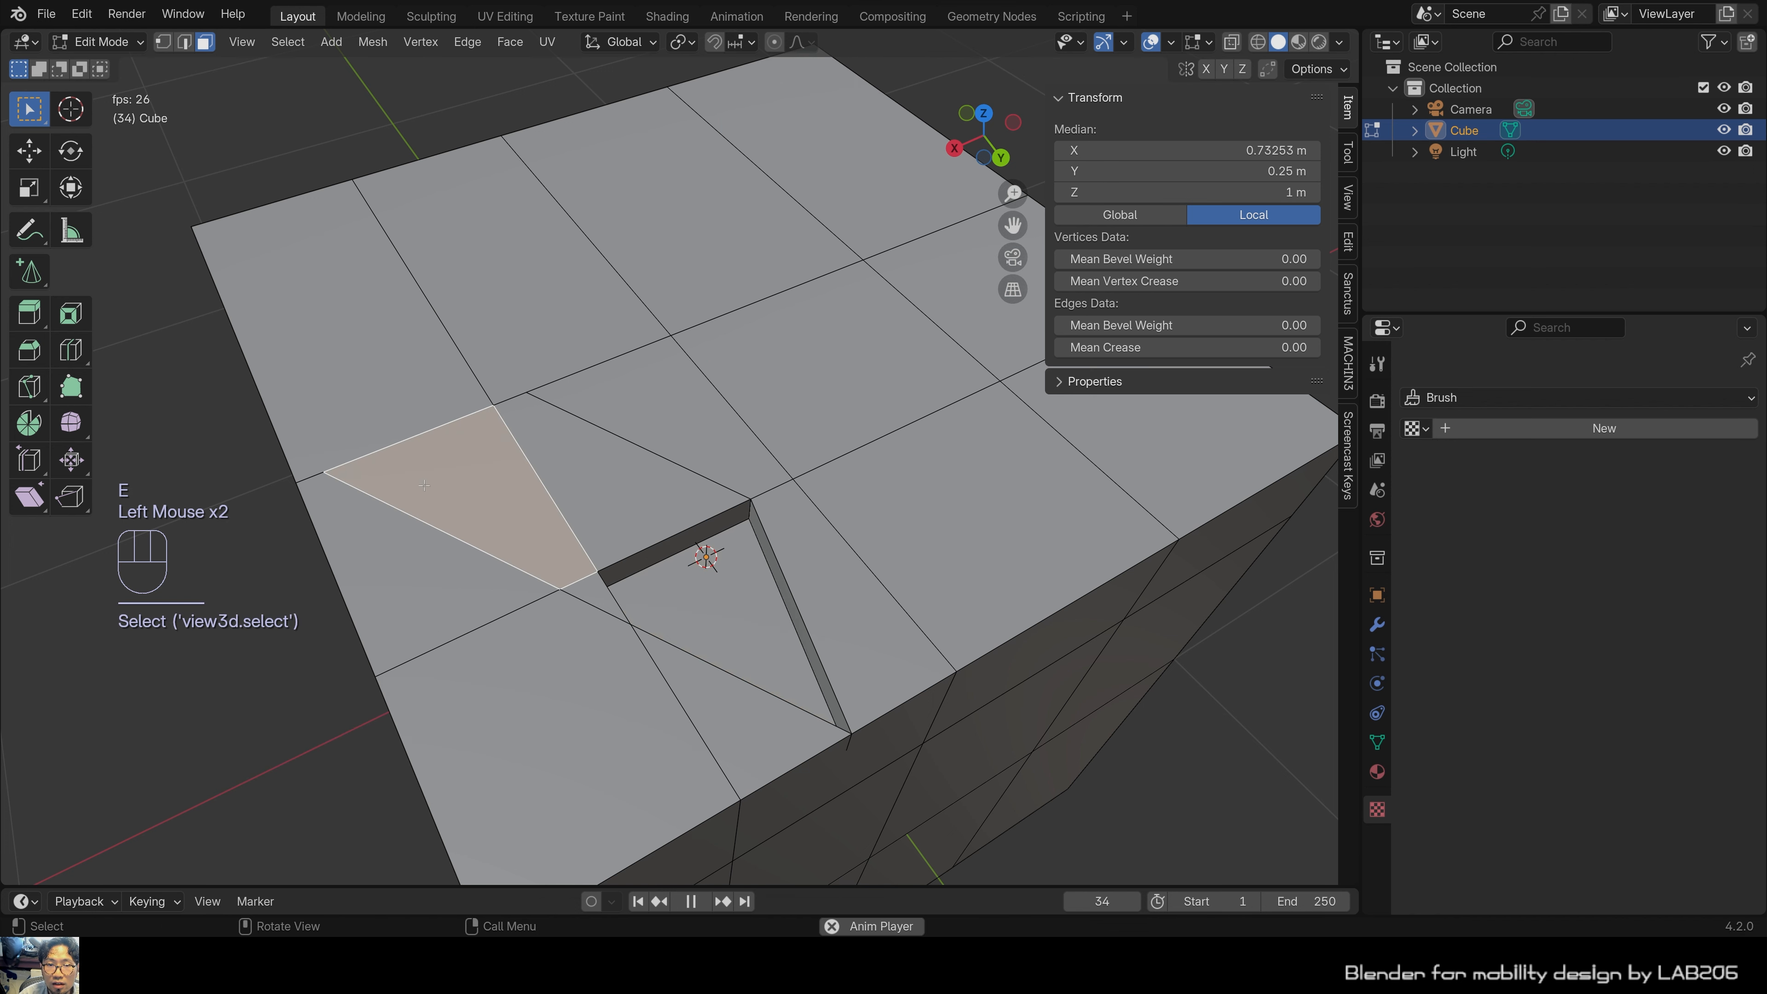
key("i")
left_click(760, 409)
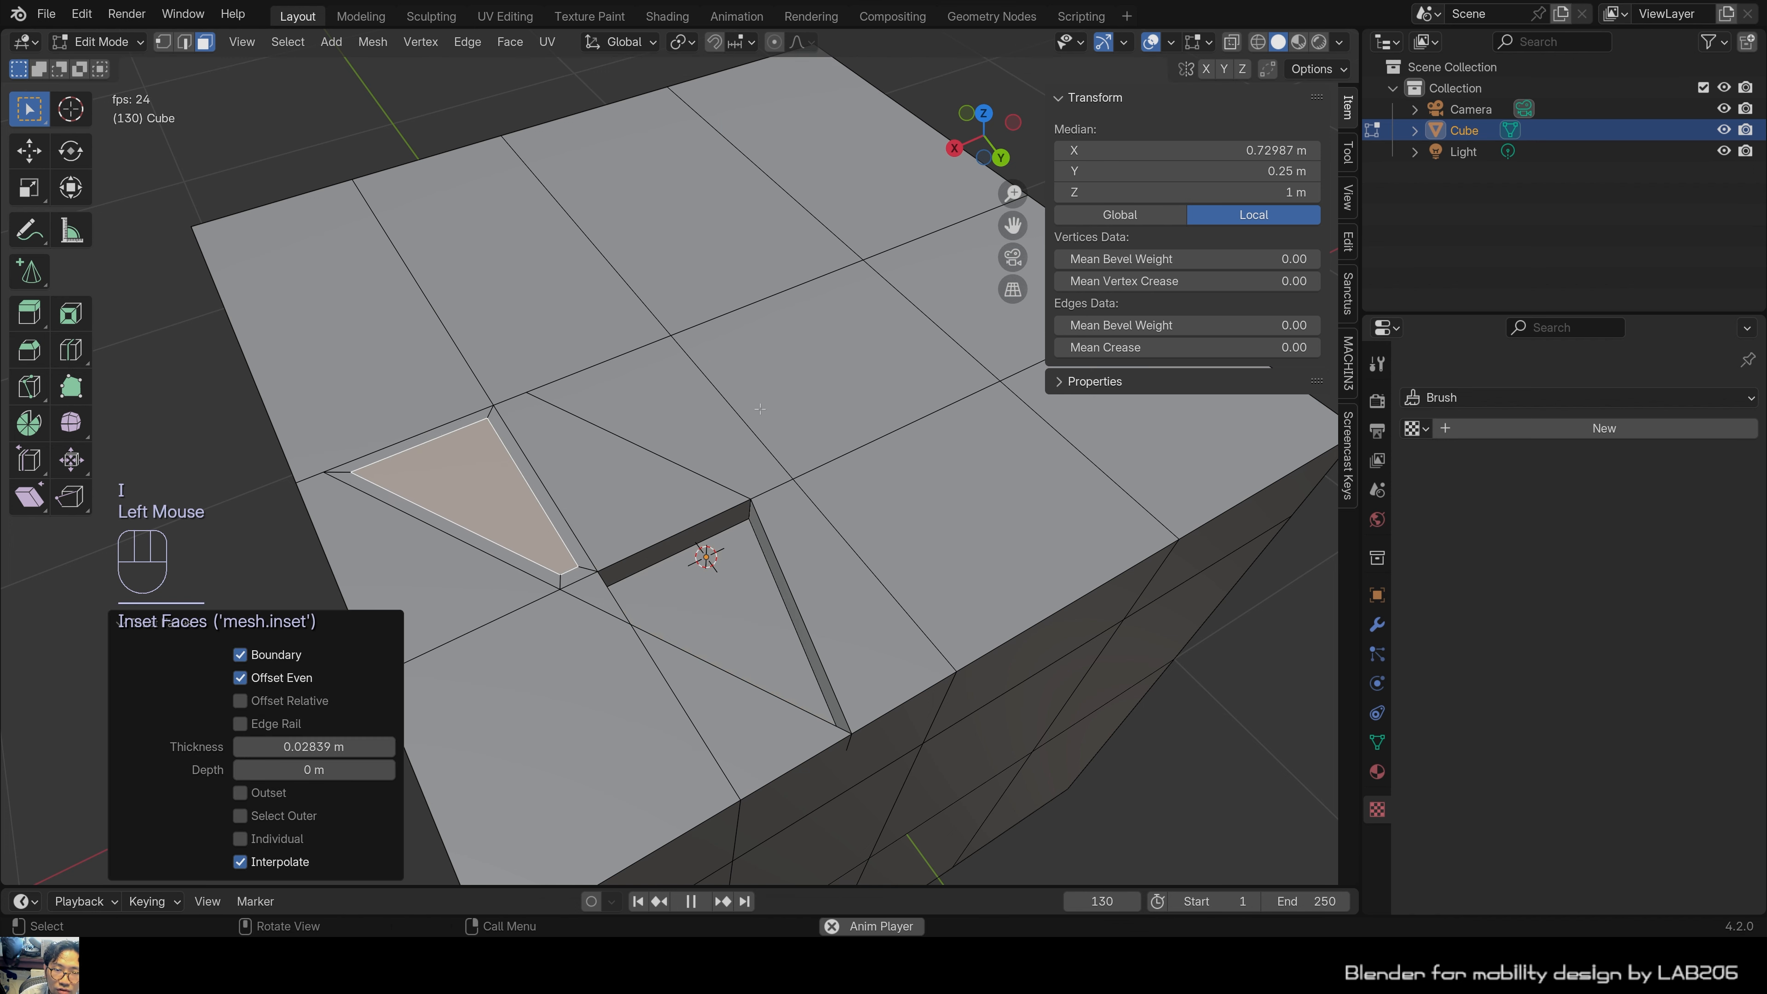
key("e")
left_click(646, 536)
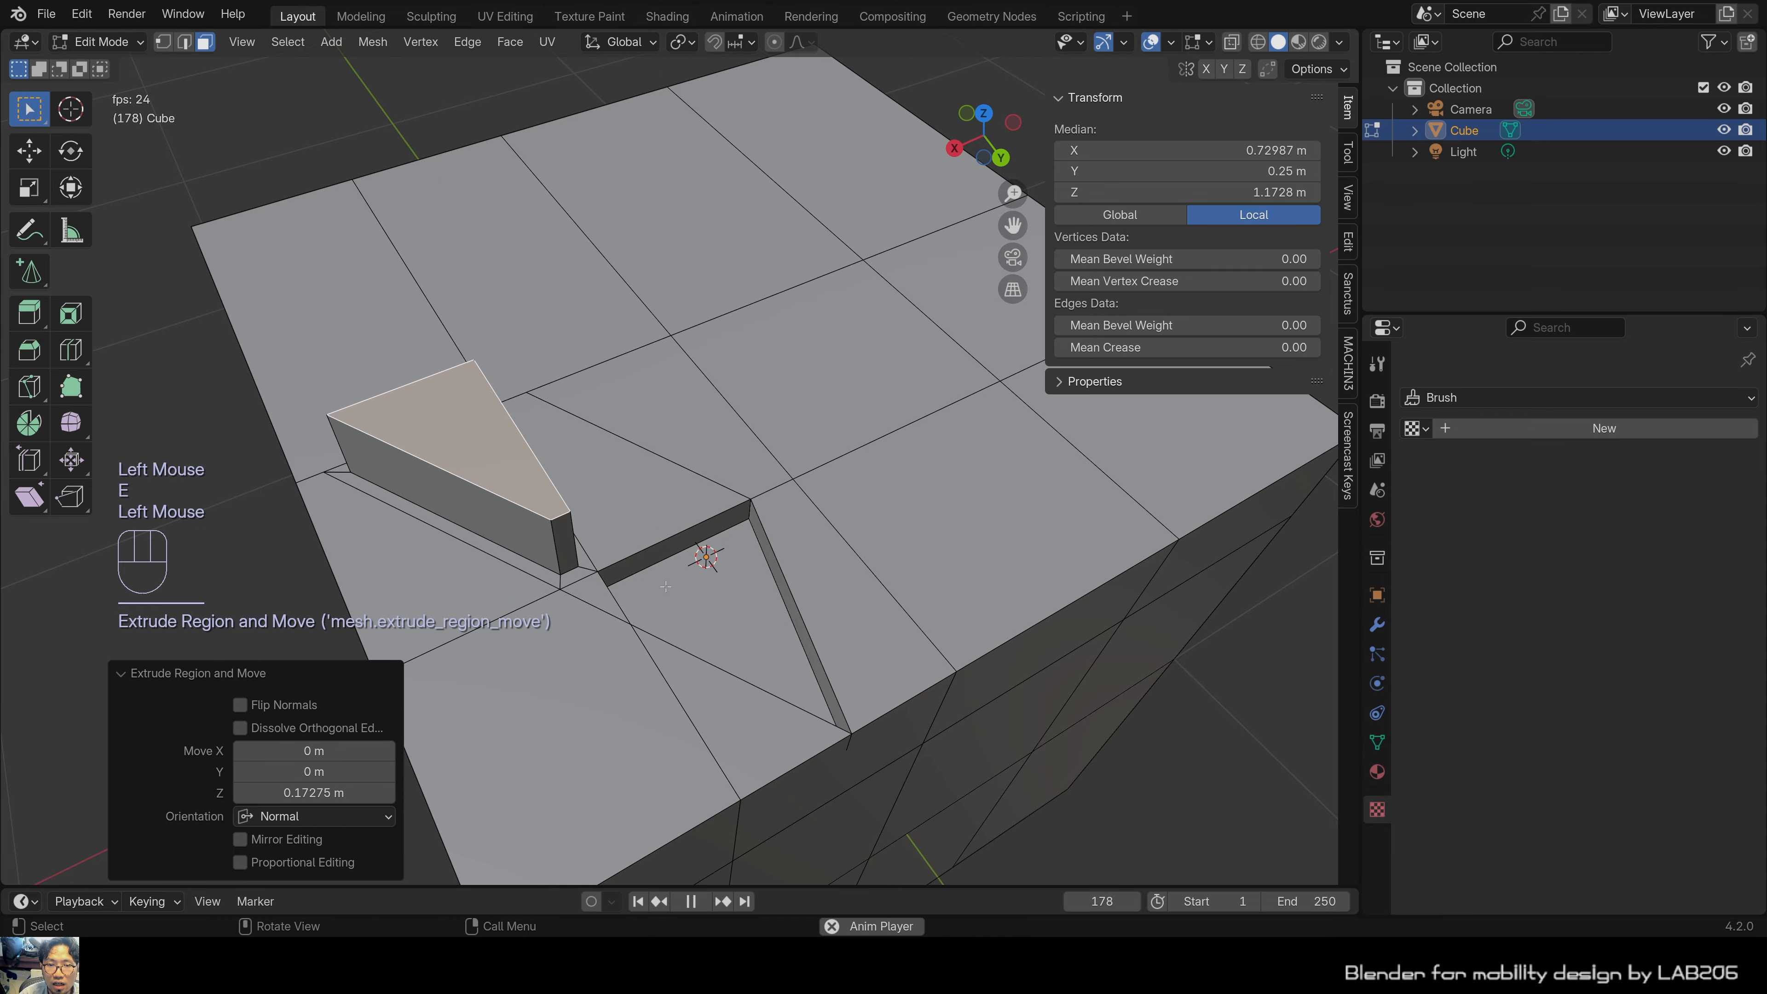
Switch to vertex selection and clear the selection on the extruded face.
scroll(695, 529, "up", 1)
middle_click_drag(696, 529, 741, 527, "shift")
scroll(701, 457, "up", 1)
scroll(709, 473, "up", 1)
scroll(797, 511, "down", 2)
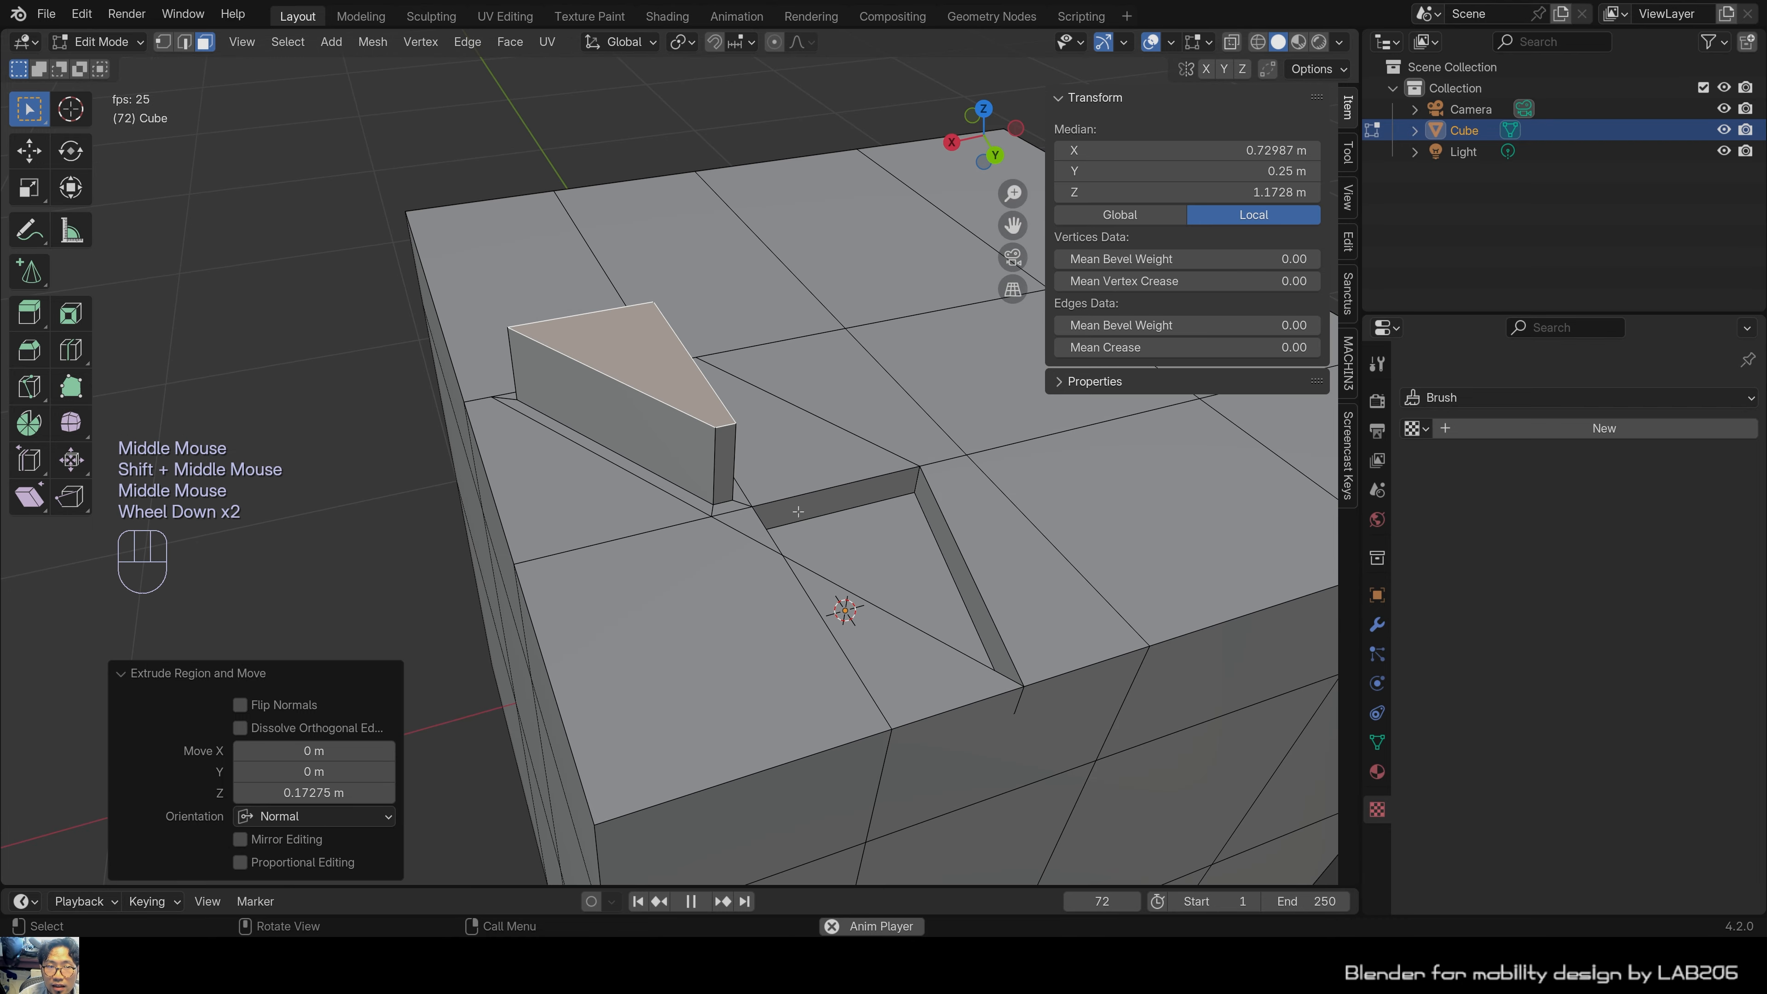
middle_click_drag(352, 439, 275, 447, "shift")
key("1")
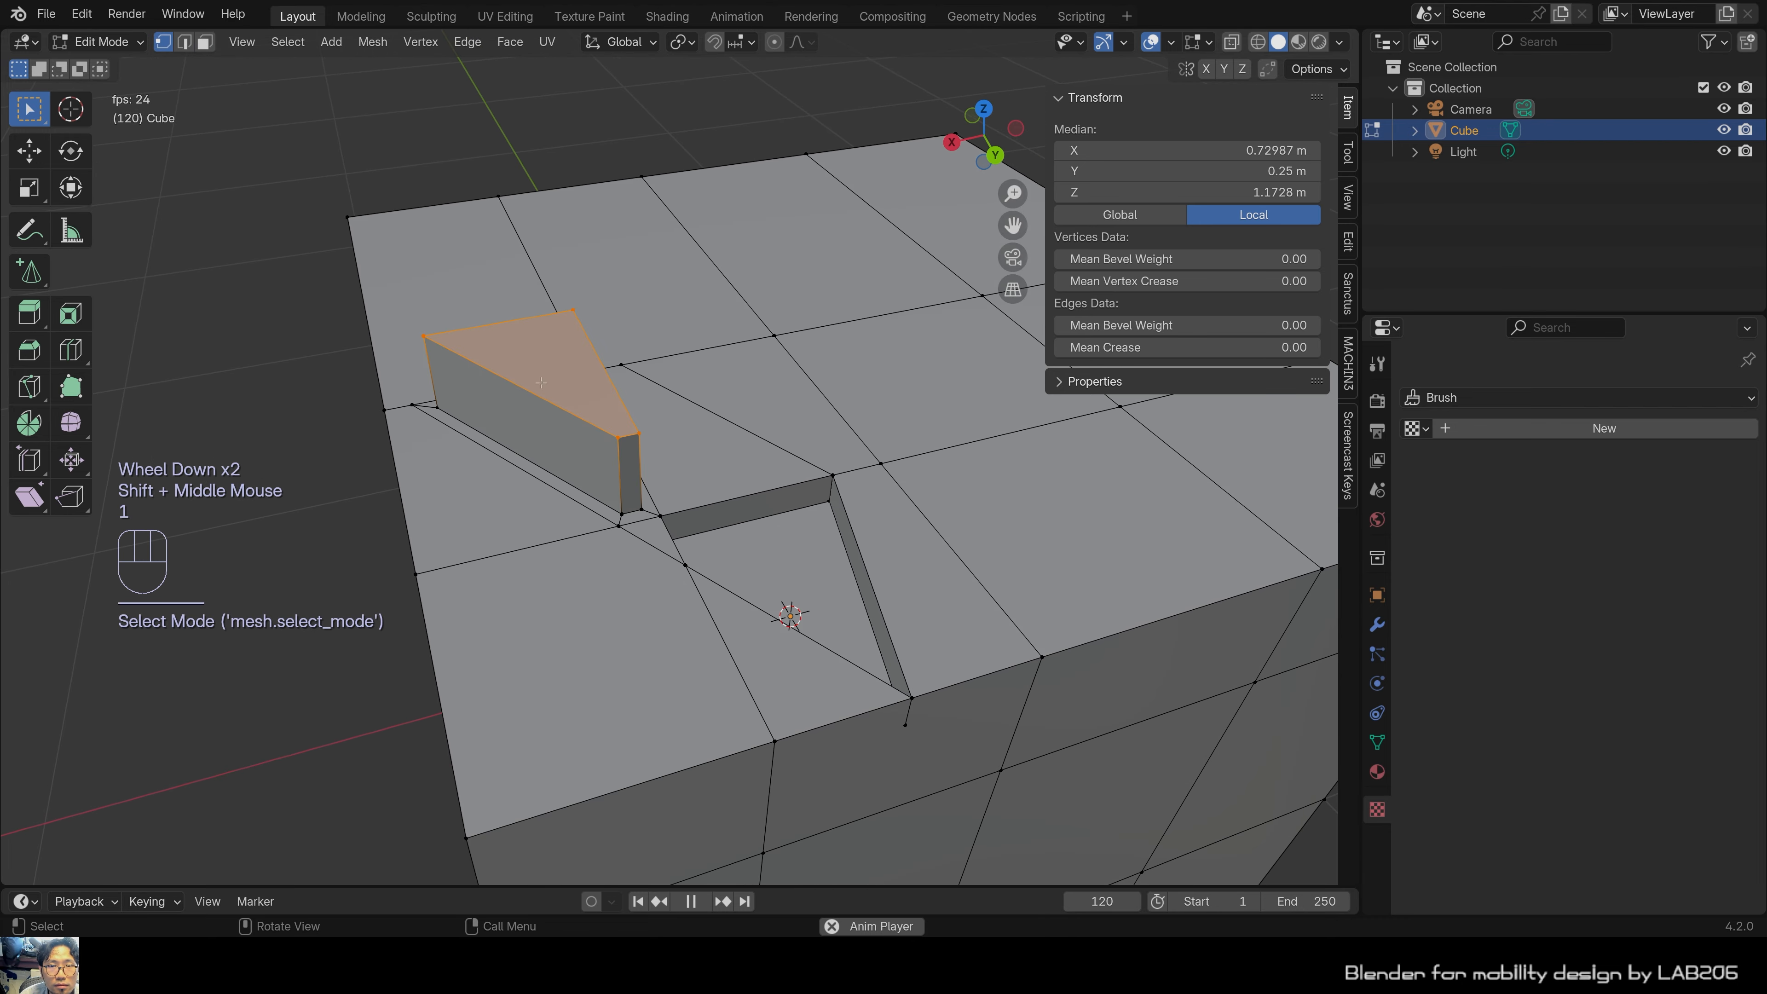
left_click(367, 218)
middle_click_drag(367, 218, 740, 545)
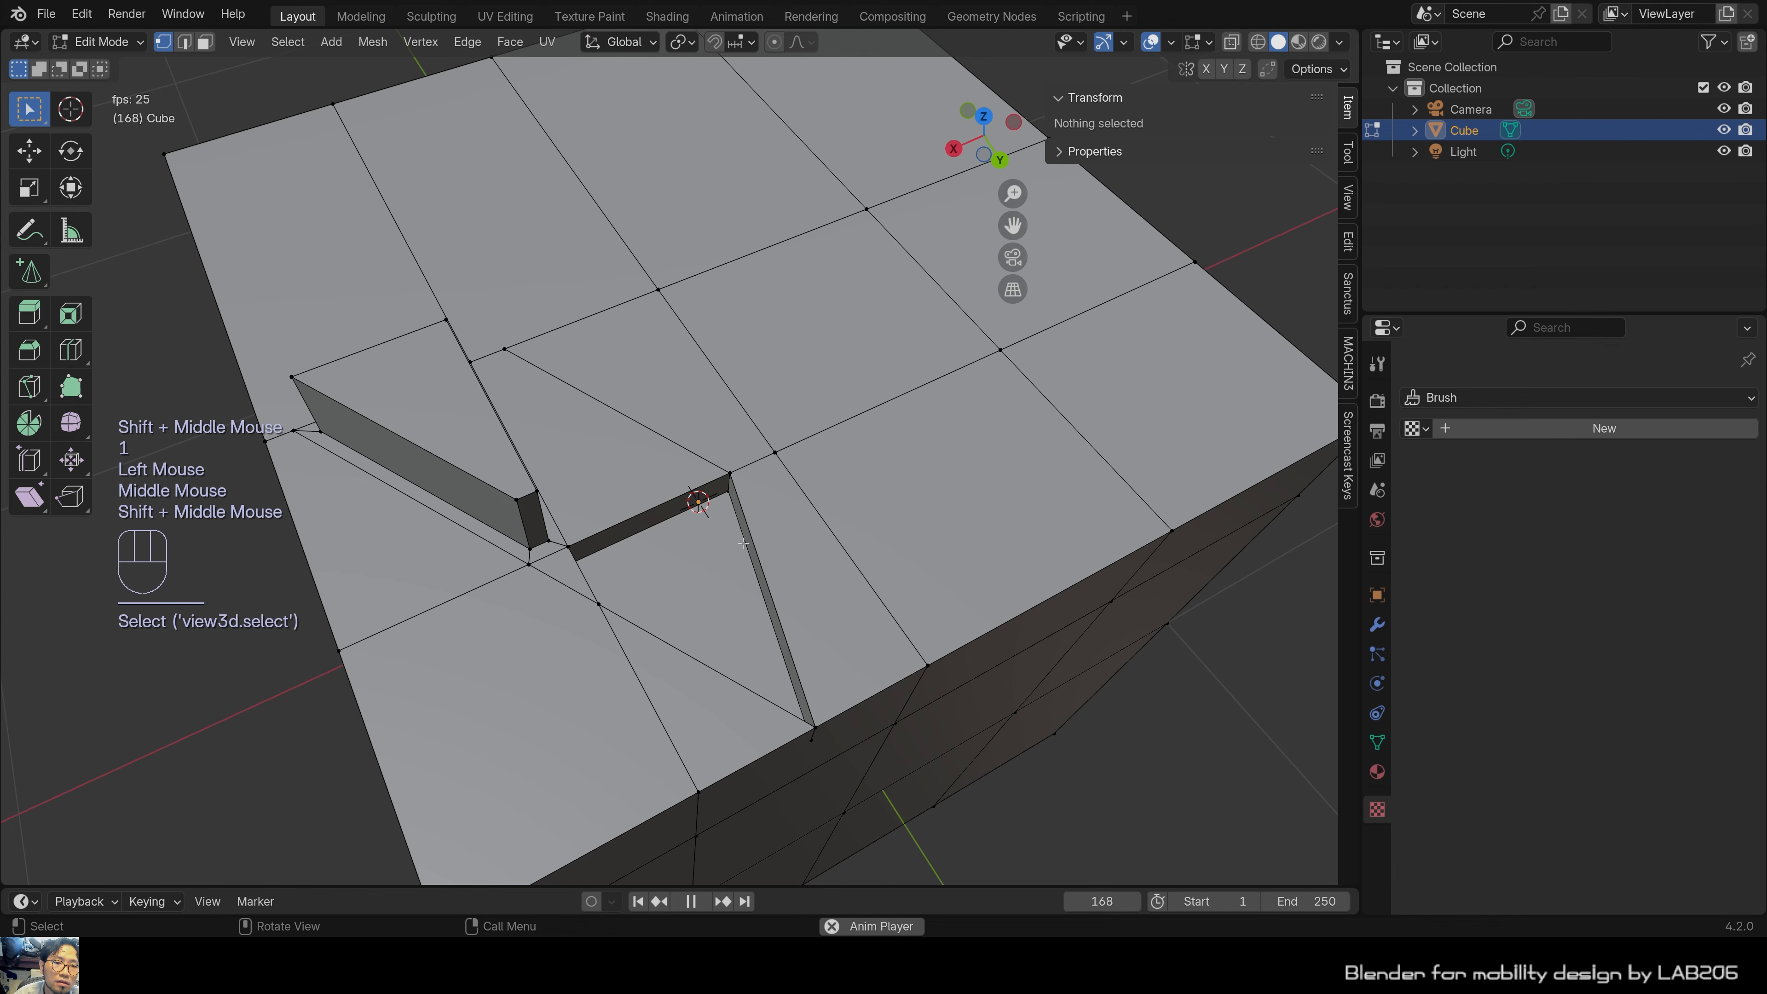
middle_click_drag(161, 521, 242, 436)
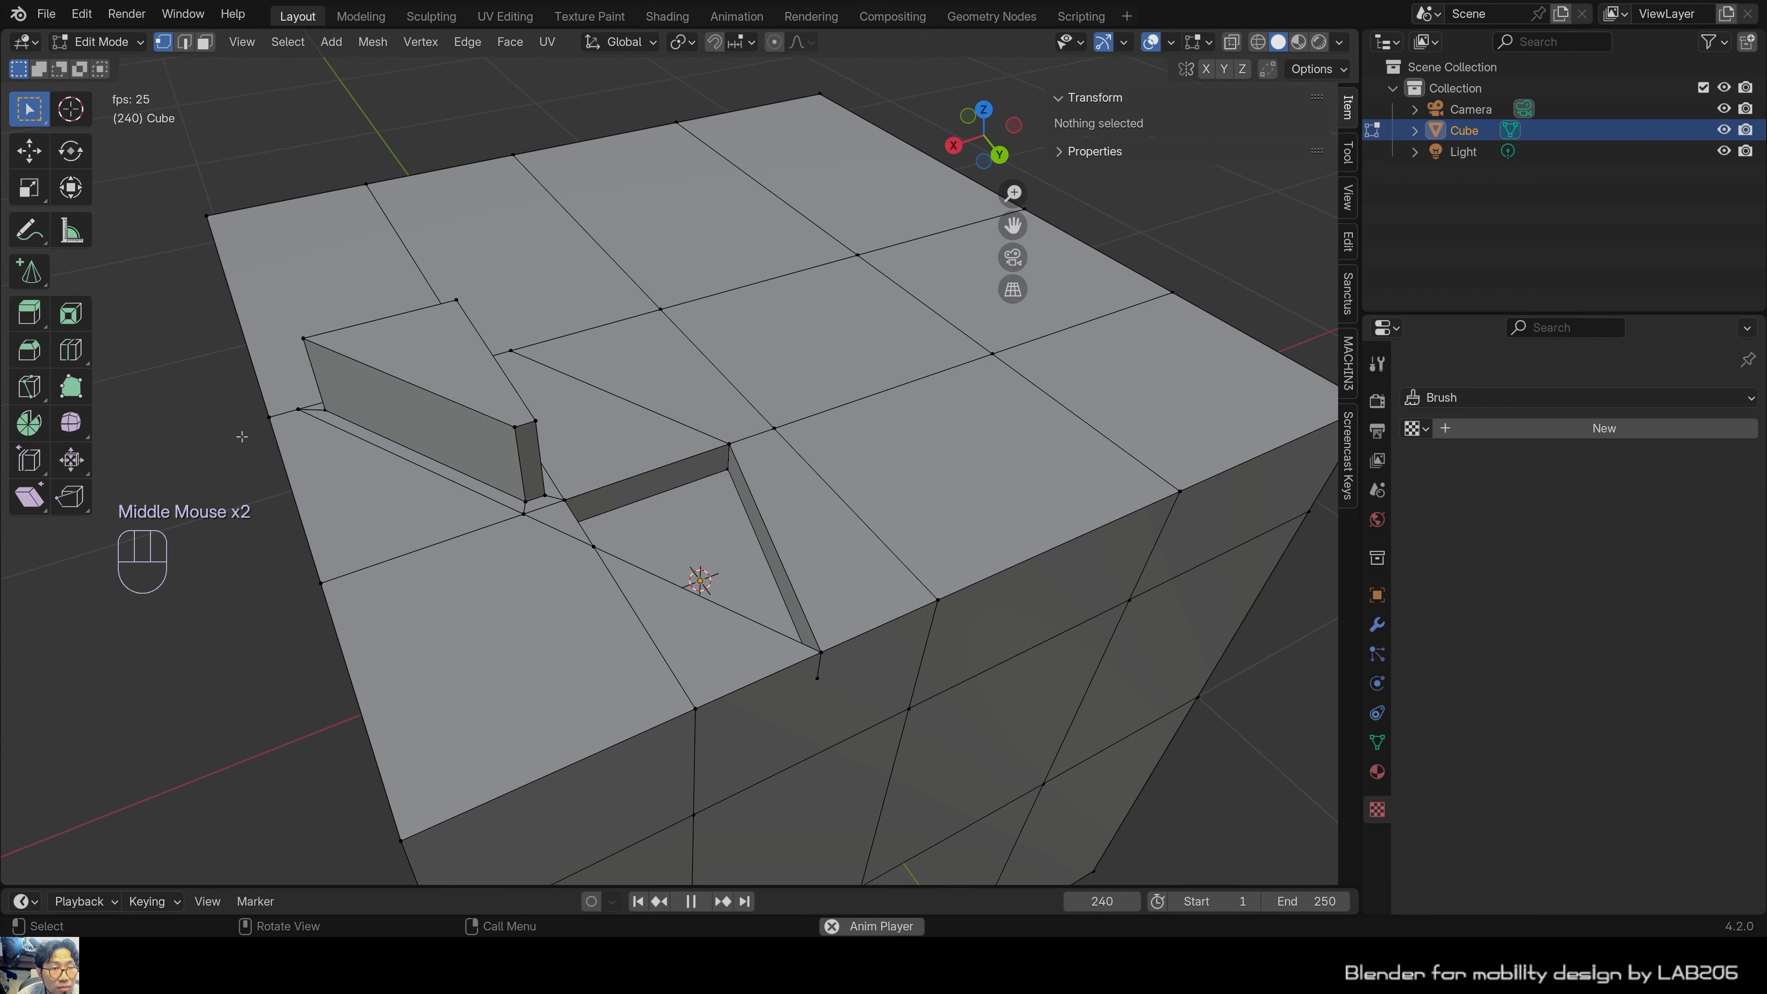
Activate the Poly Build tool briefly and return to the Select Box tool with nothing selected.
left_click(72, 386)
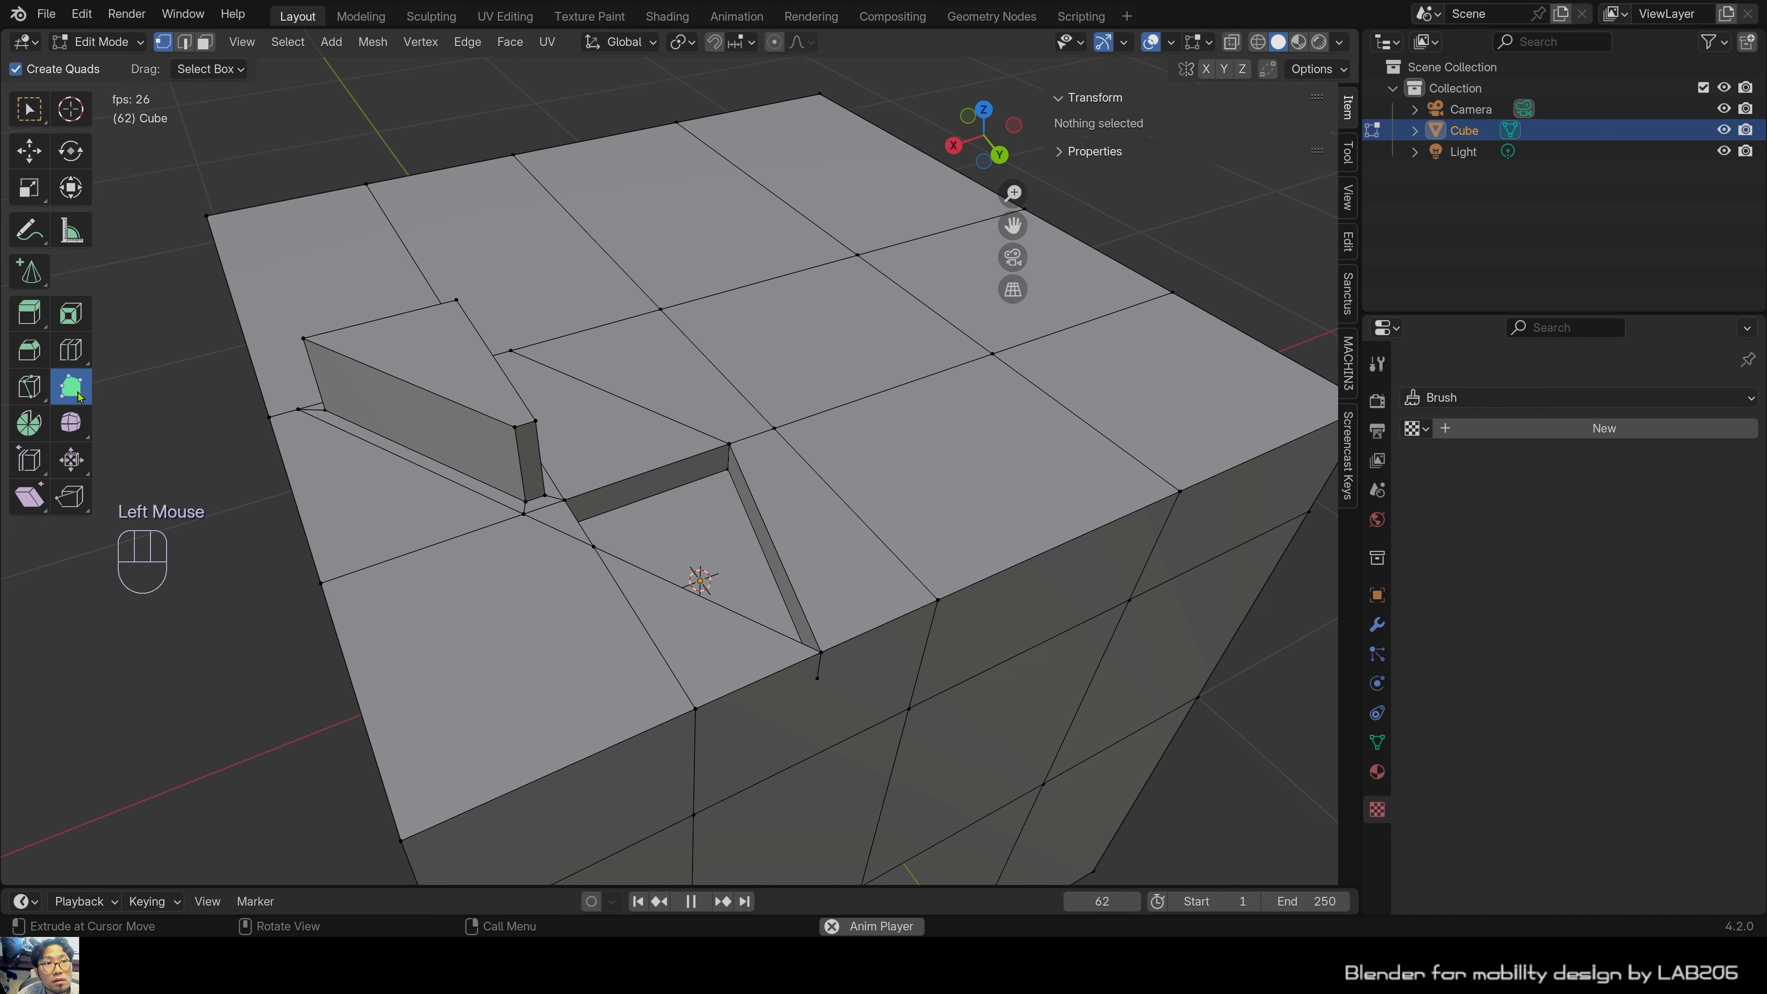
left_click(79, 396)
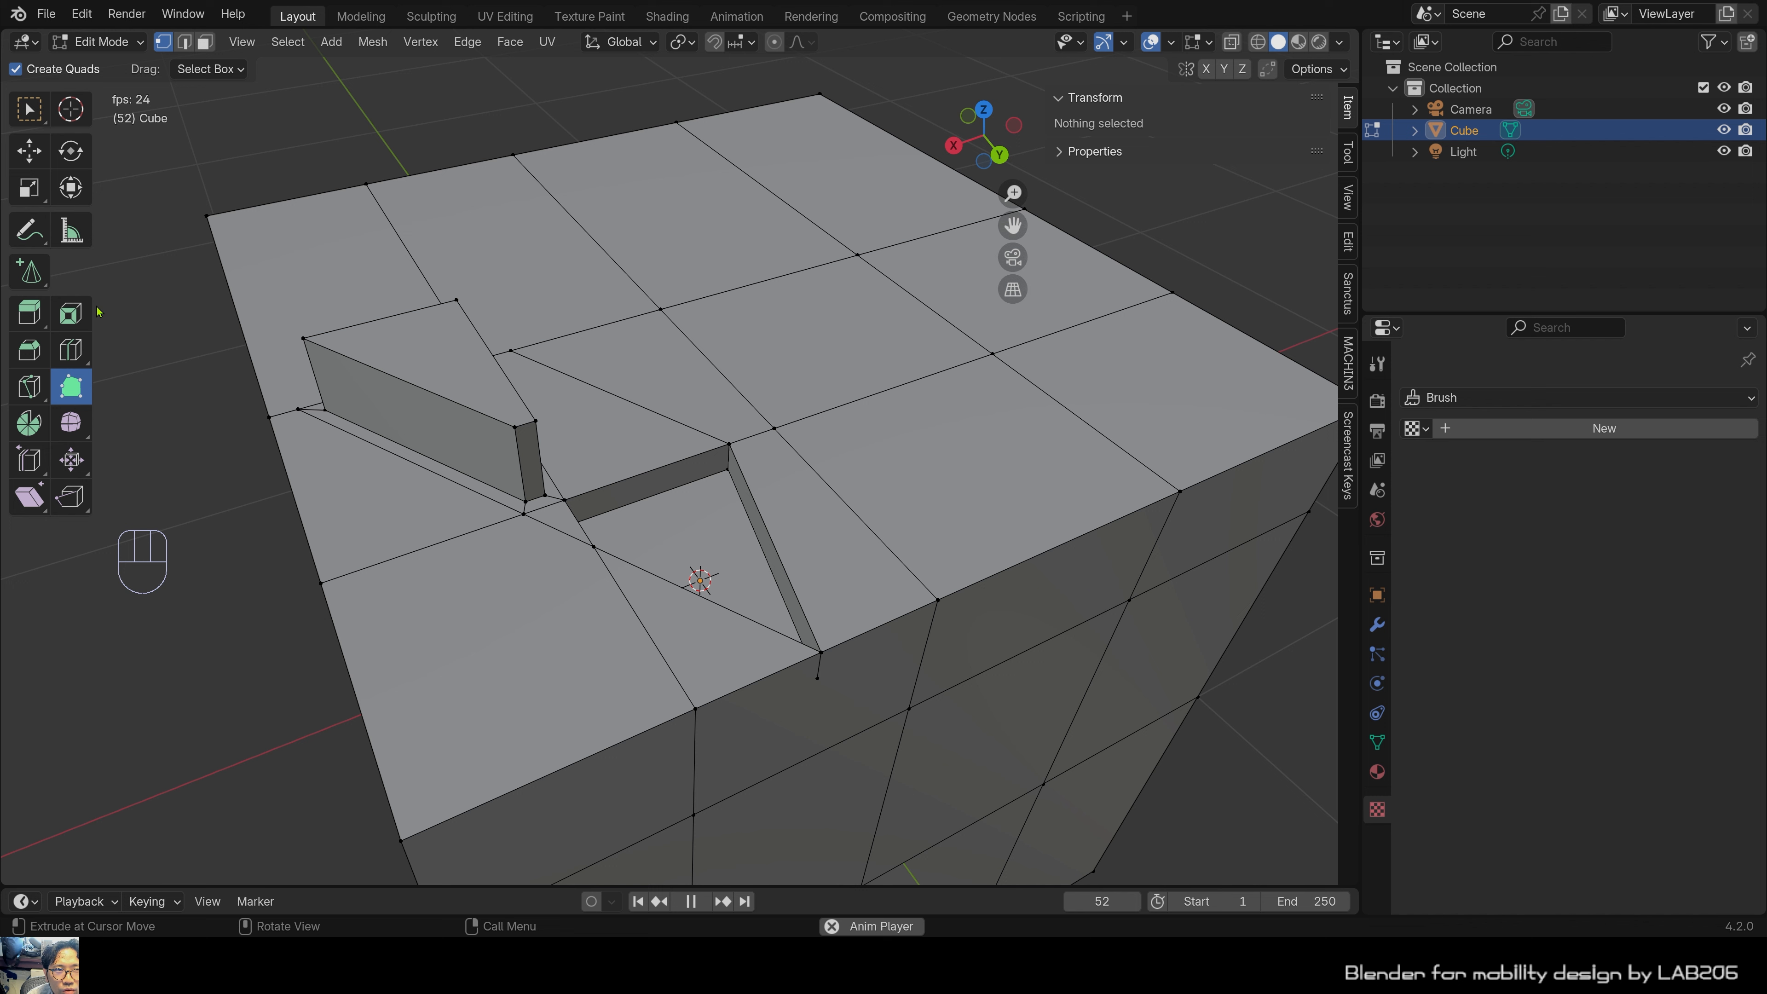
key("w")
left_click(112, 341)
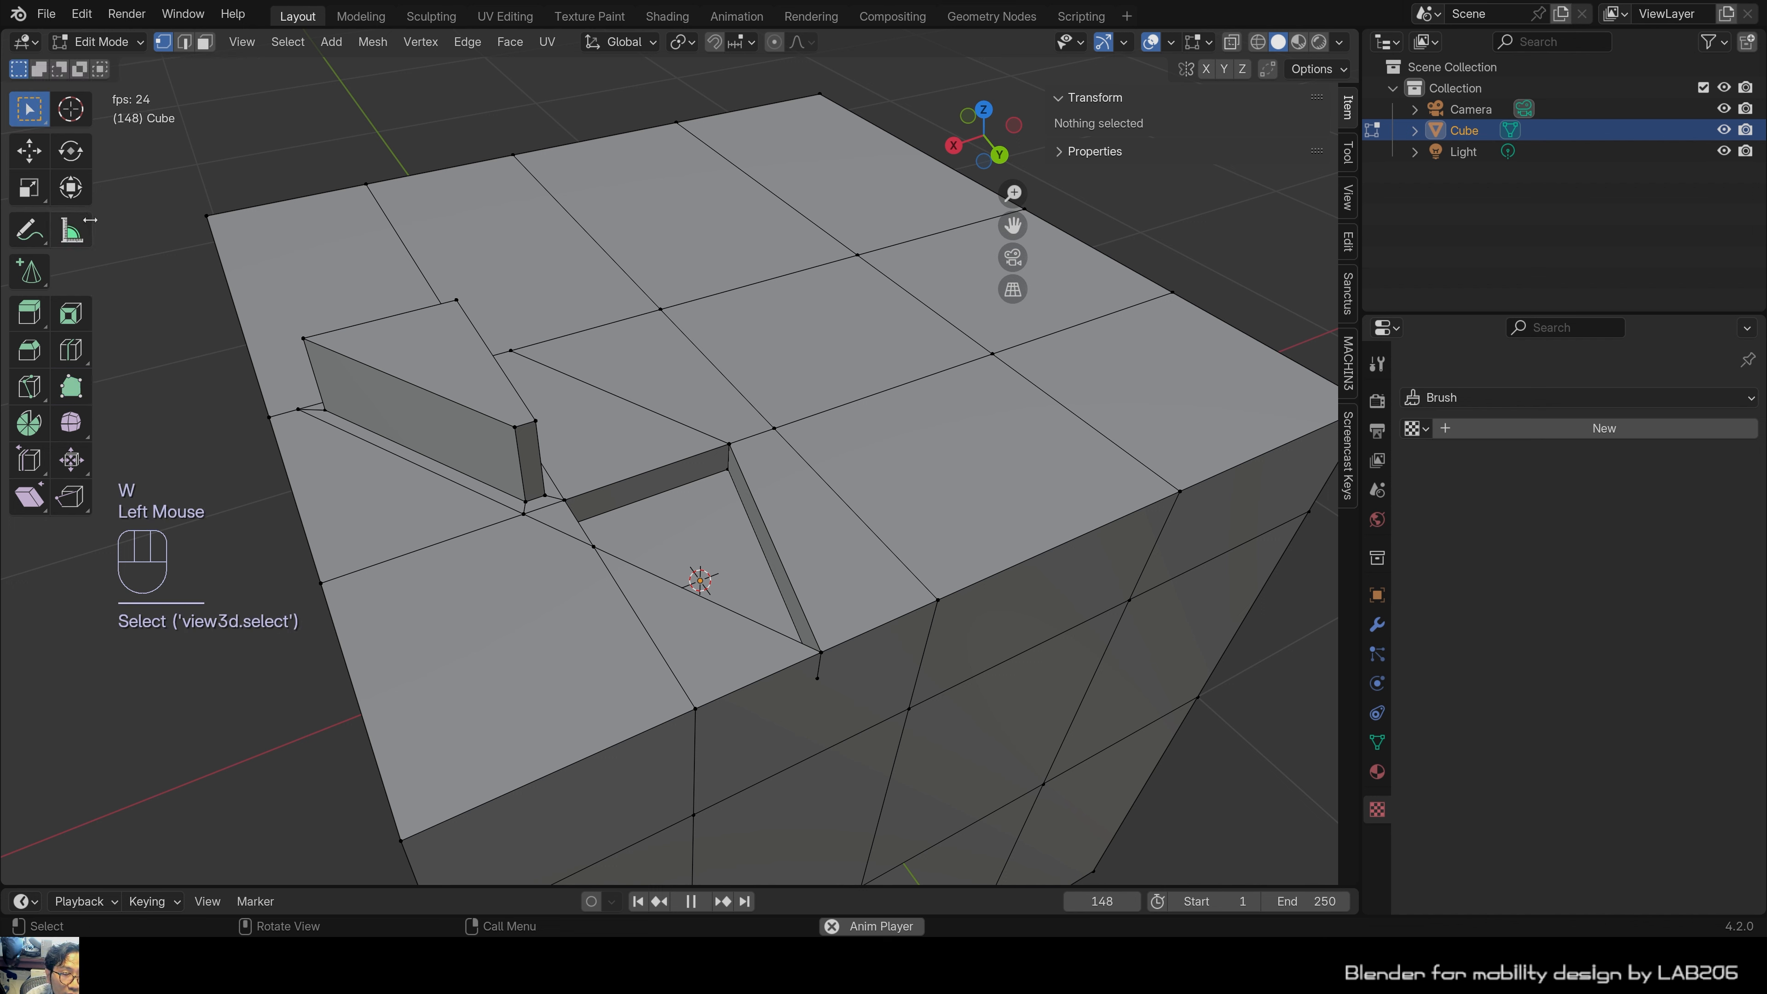
Widen the tool strip until the tool names are shown, and fit it to a compact labelled single column.
left_click_drag(93, 228, 175, 324)
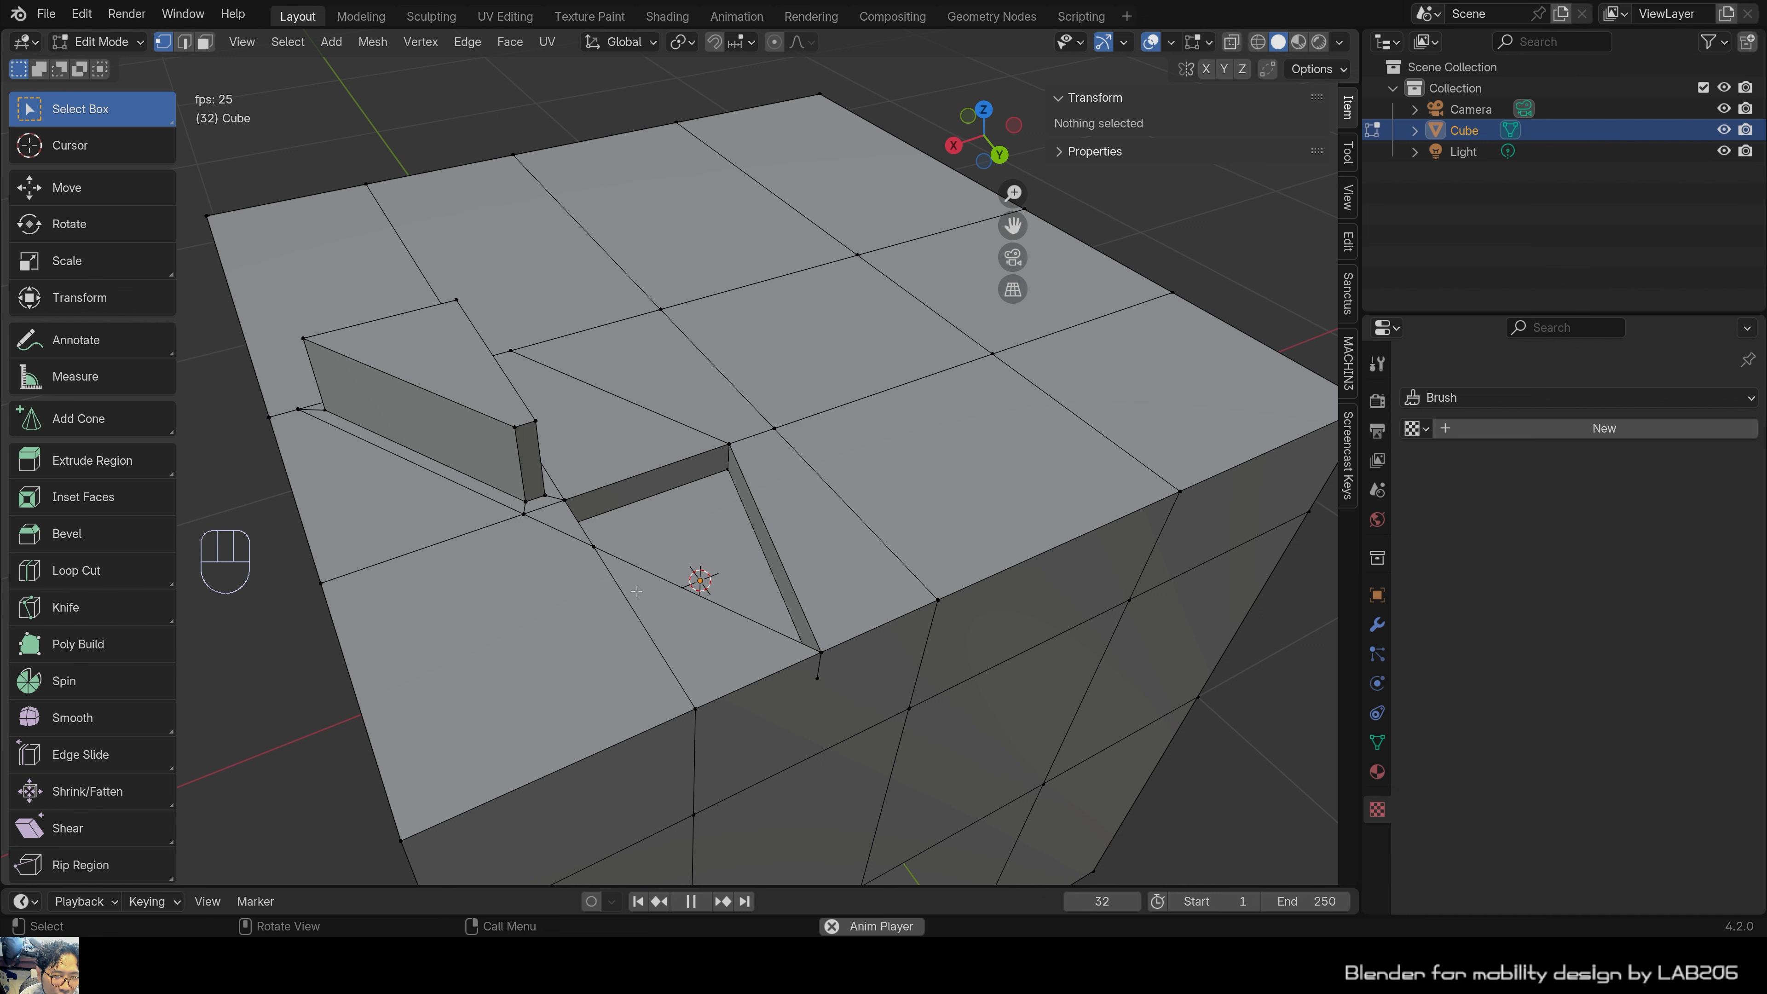
scroll(623, 538, "down", 1)
scroll(624, 538, "up", 1)
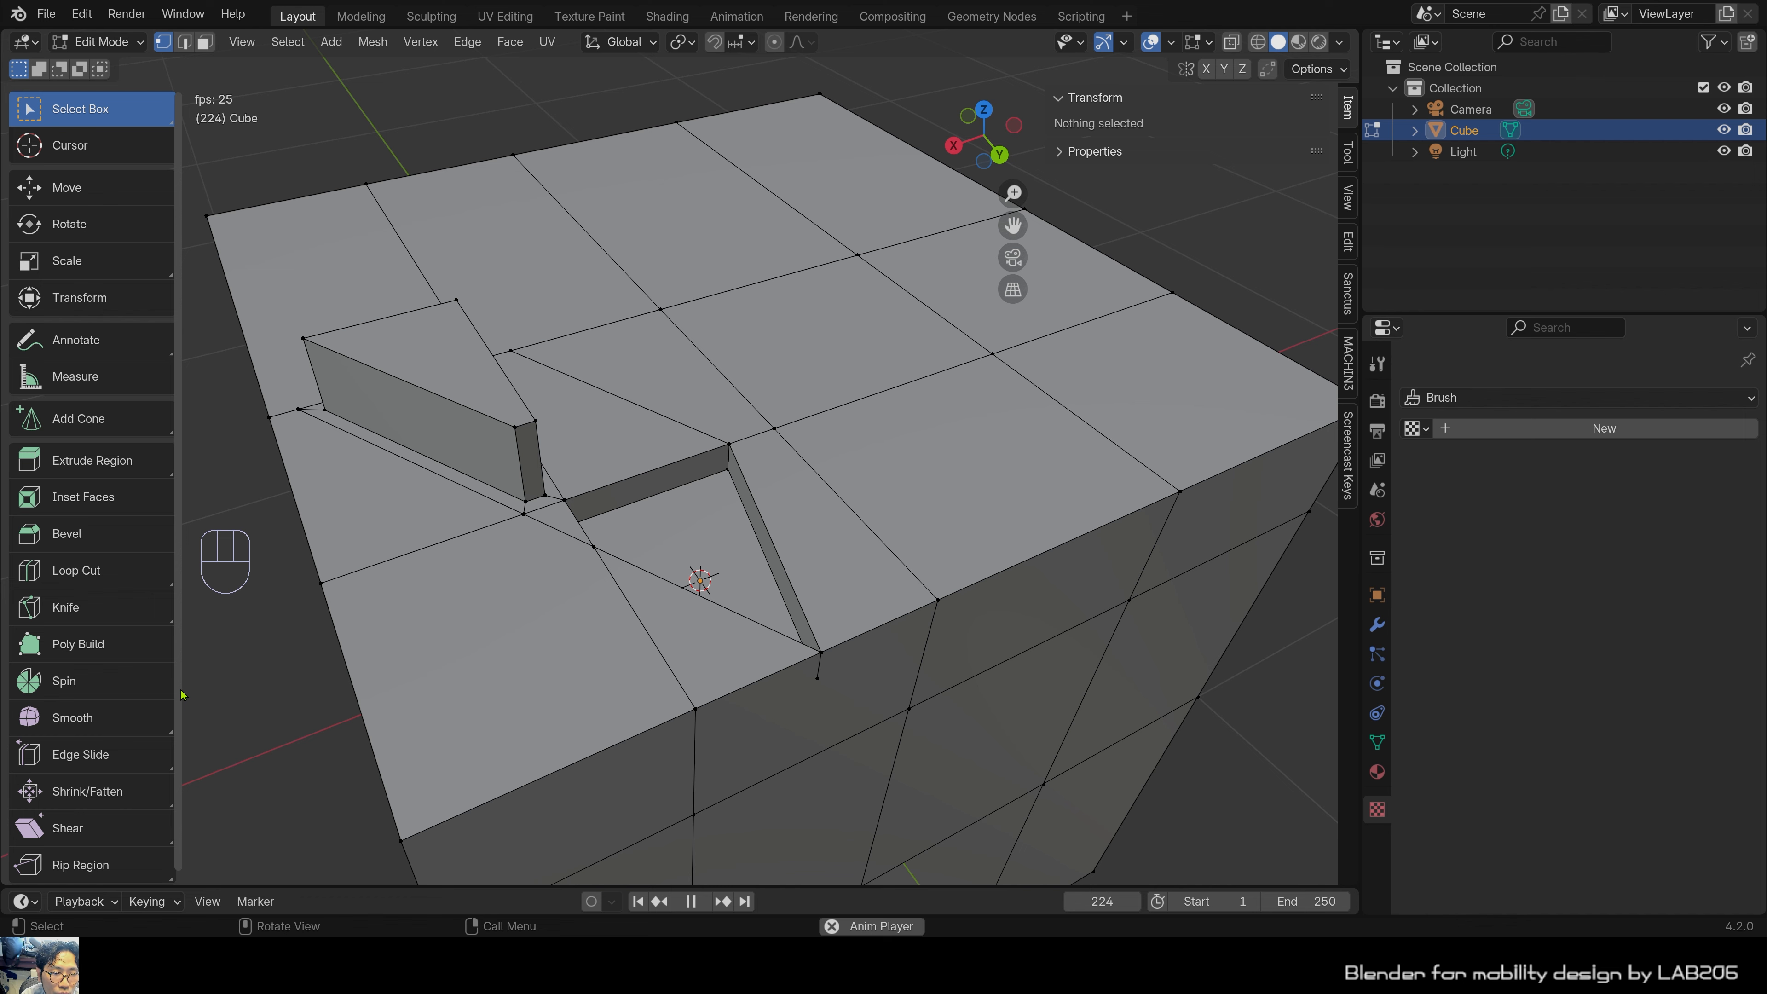
mouse_move(176, 686)
left_mouse_down()
mouse_move(341, 678)
mouse_move(163, 668)
left_mouse_up()
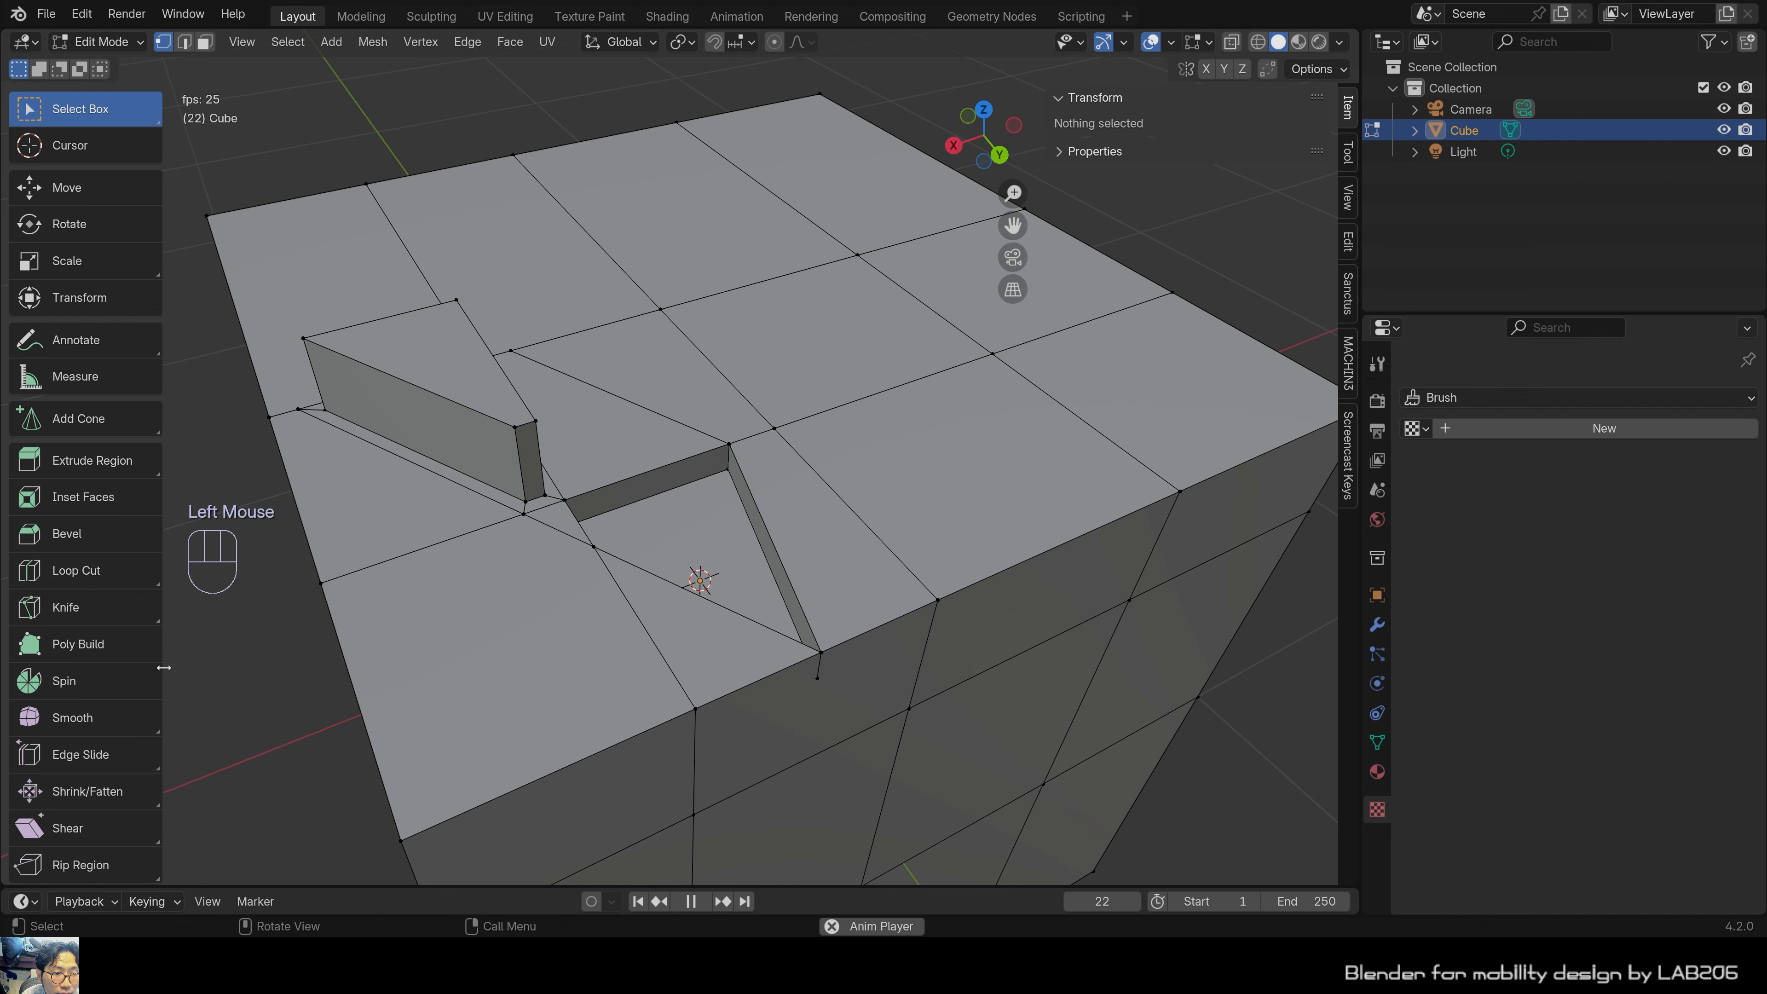
Stop the animation playback and use the Smooth tool on the cube's nearest top corner vertex with a factor of about 0.035.
scroll(542, 586, "down", 3)
middle_click_drag(542, 586, 742, 479, "shift")
scroll(660, 529, "up", 2)
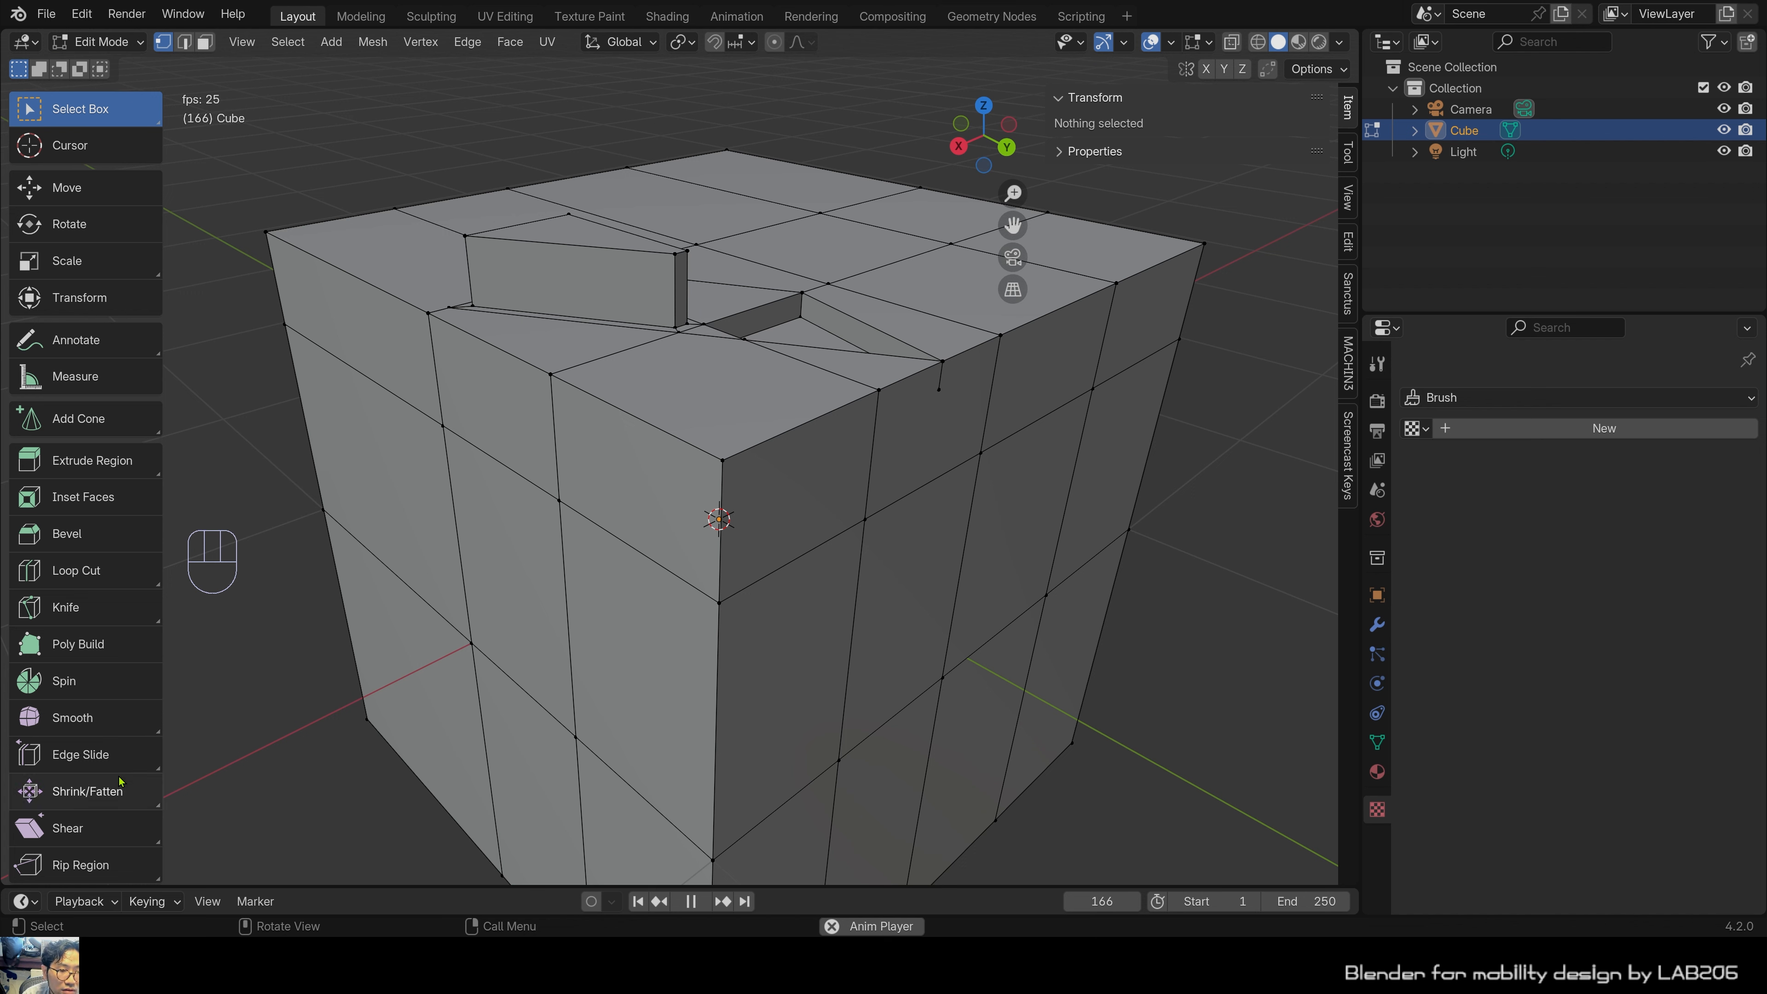
left_click(105, 723)
middle_click_drag(708, 479, 723, 567)
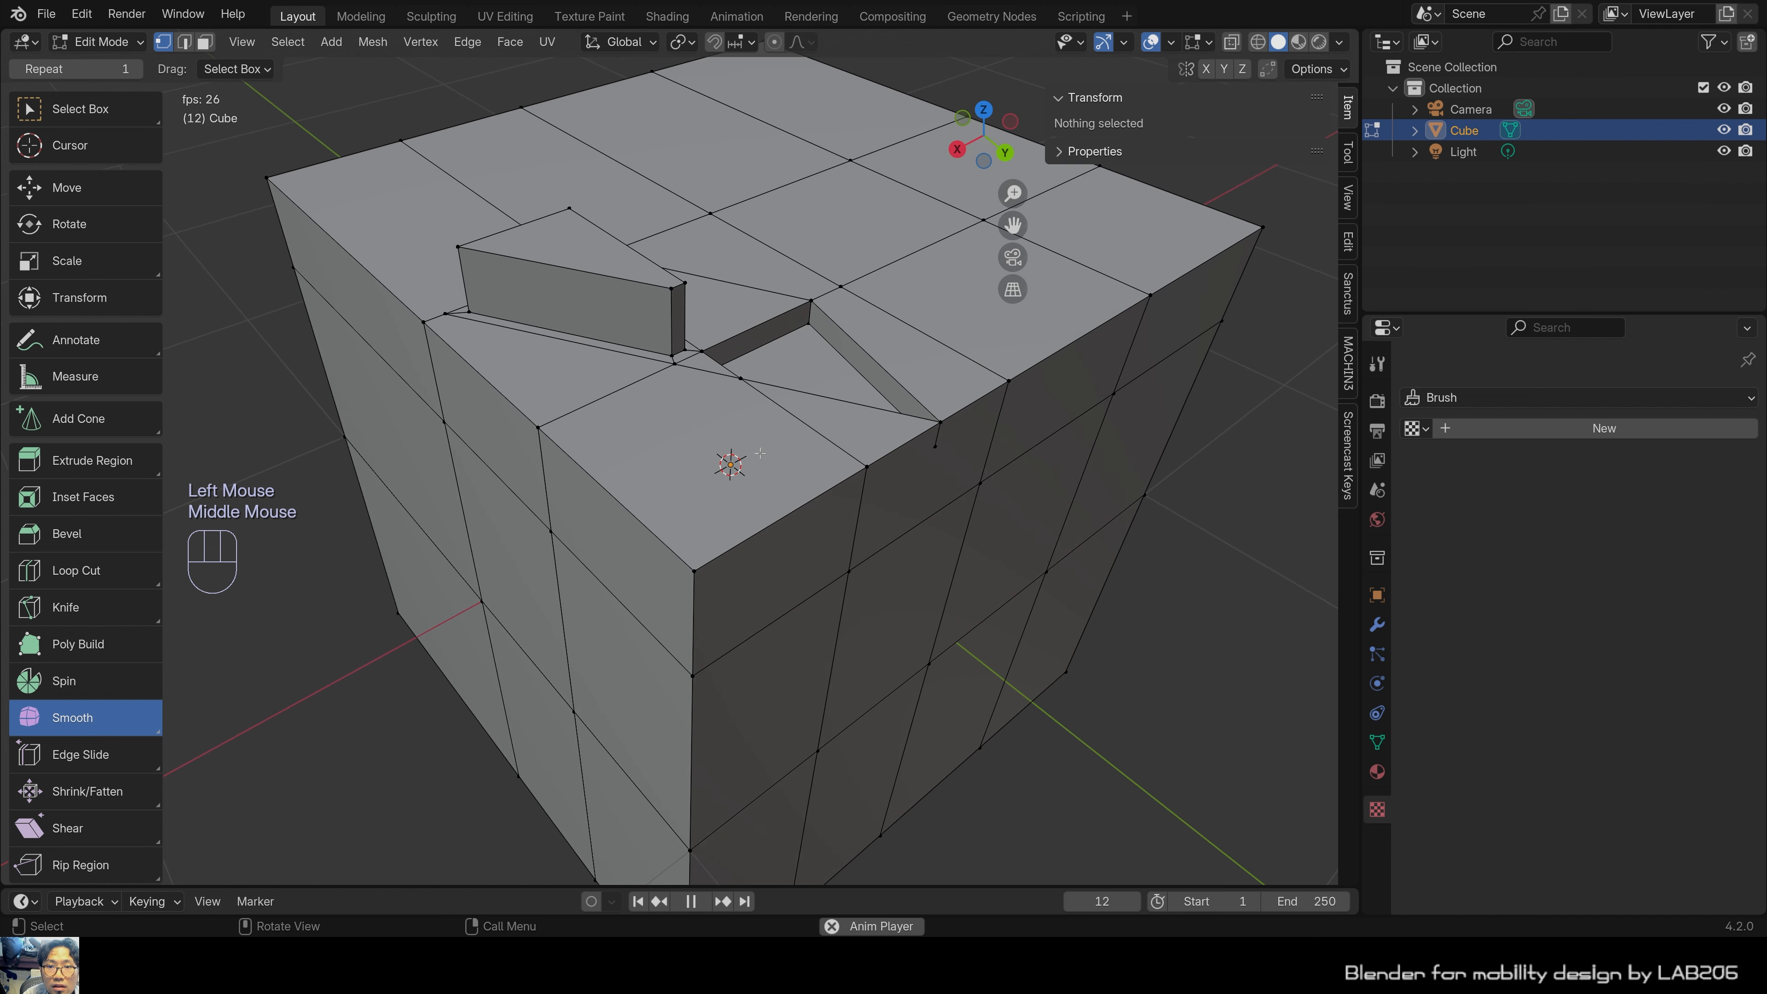
left_click(725, 569)
left_click(725, 569)
key("1")
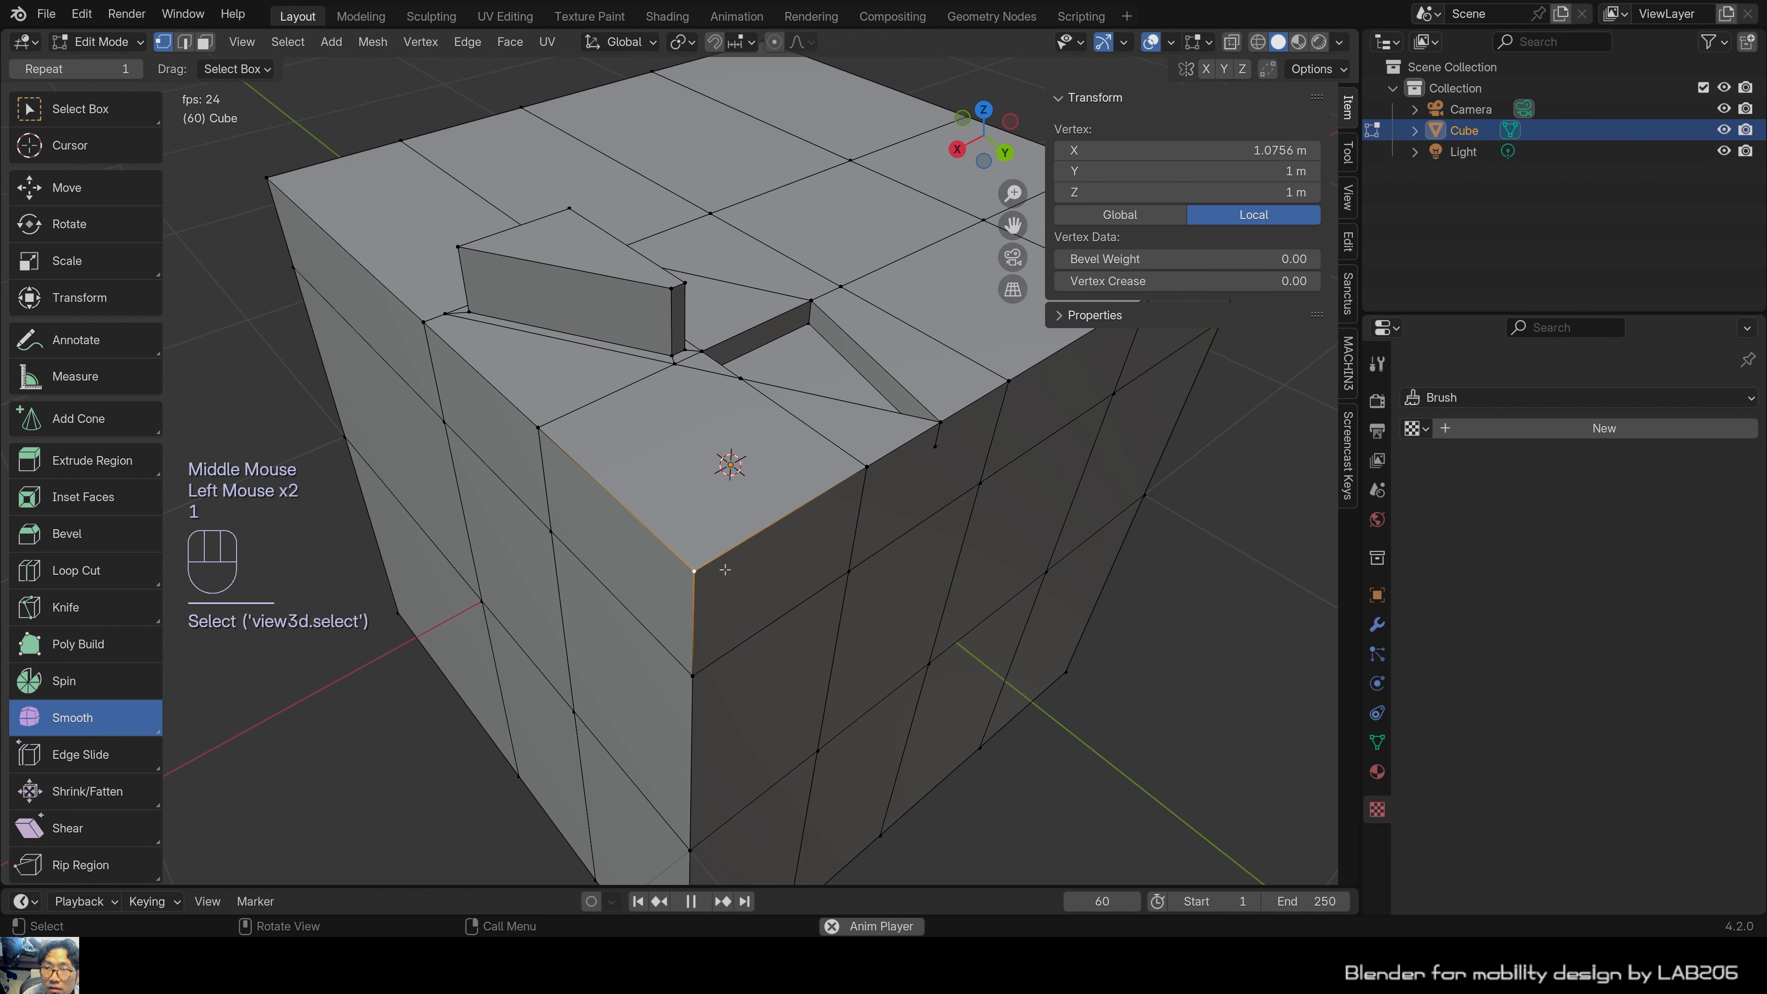
right_click(724, 569)
key("Escape")
key("Escape")
left_click(680, 599)
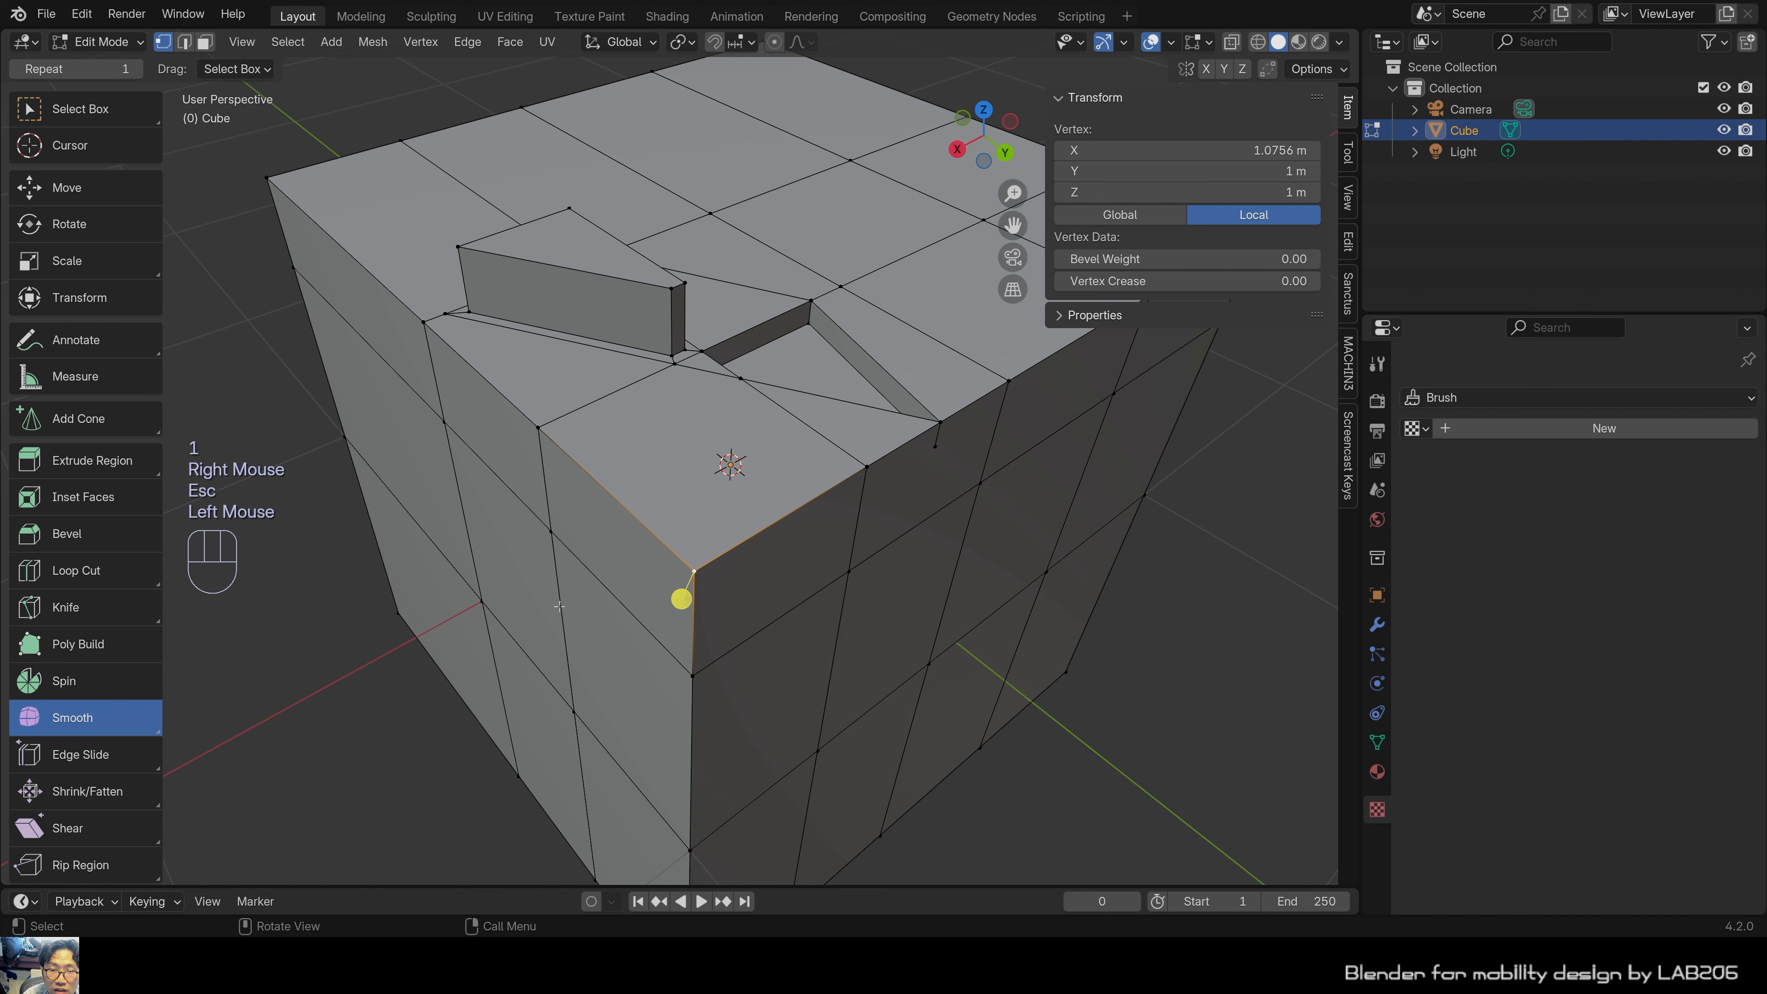
left_click_drag(681, 599, 876, 502)
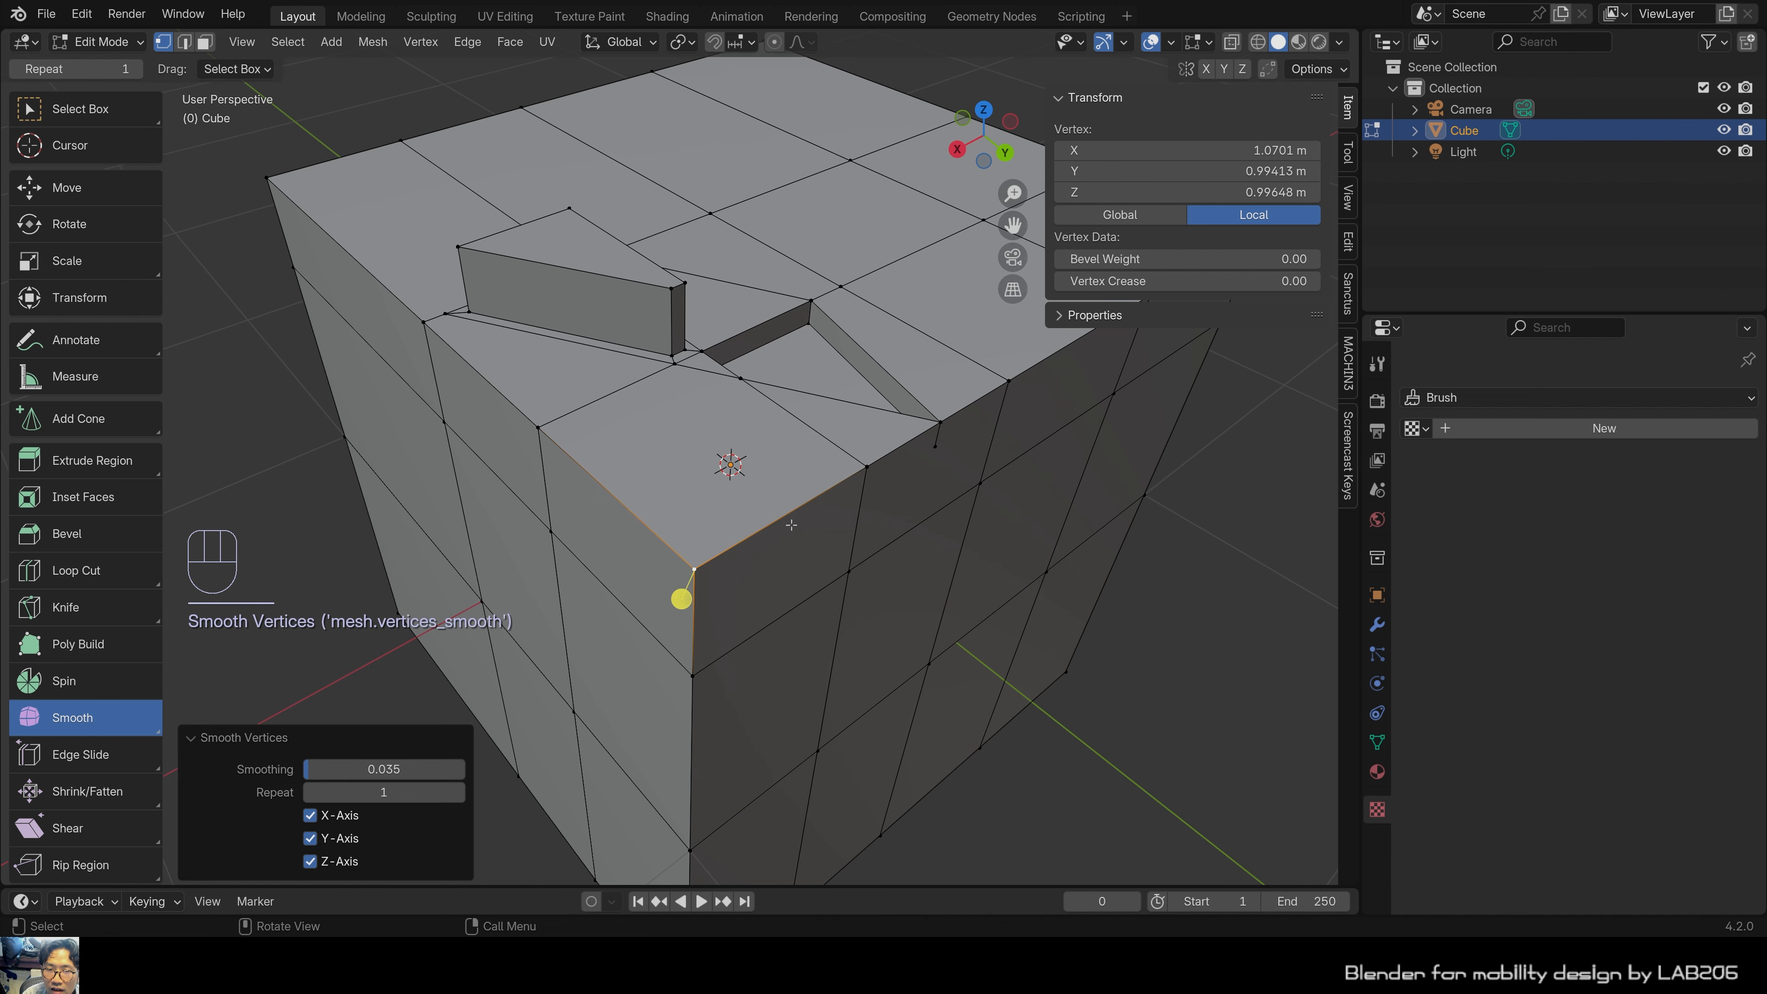
Box-select the vertices around the knife-cut area on the cube's top, smooth them by about 0.240, and clear the selection.
middle_click_drag(877, 502, 988, 706)
scroll(799, 631, "down", 3)
scroll(799, 632, "up", 1)
scroll(800, 632, "up", 1)
scroll(869, 668, "down", 1)
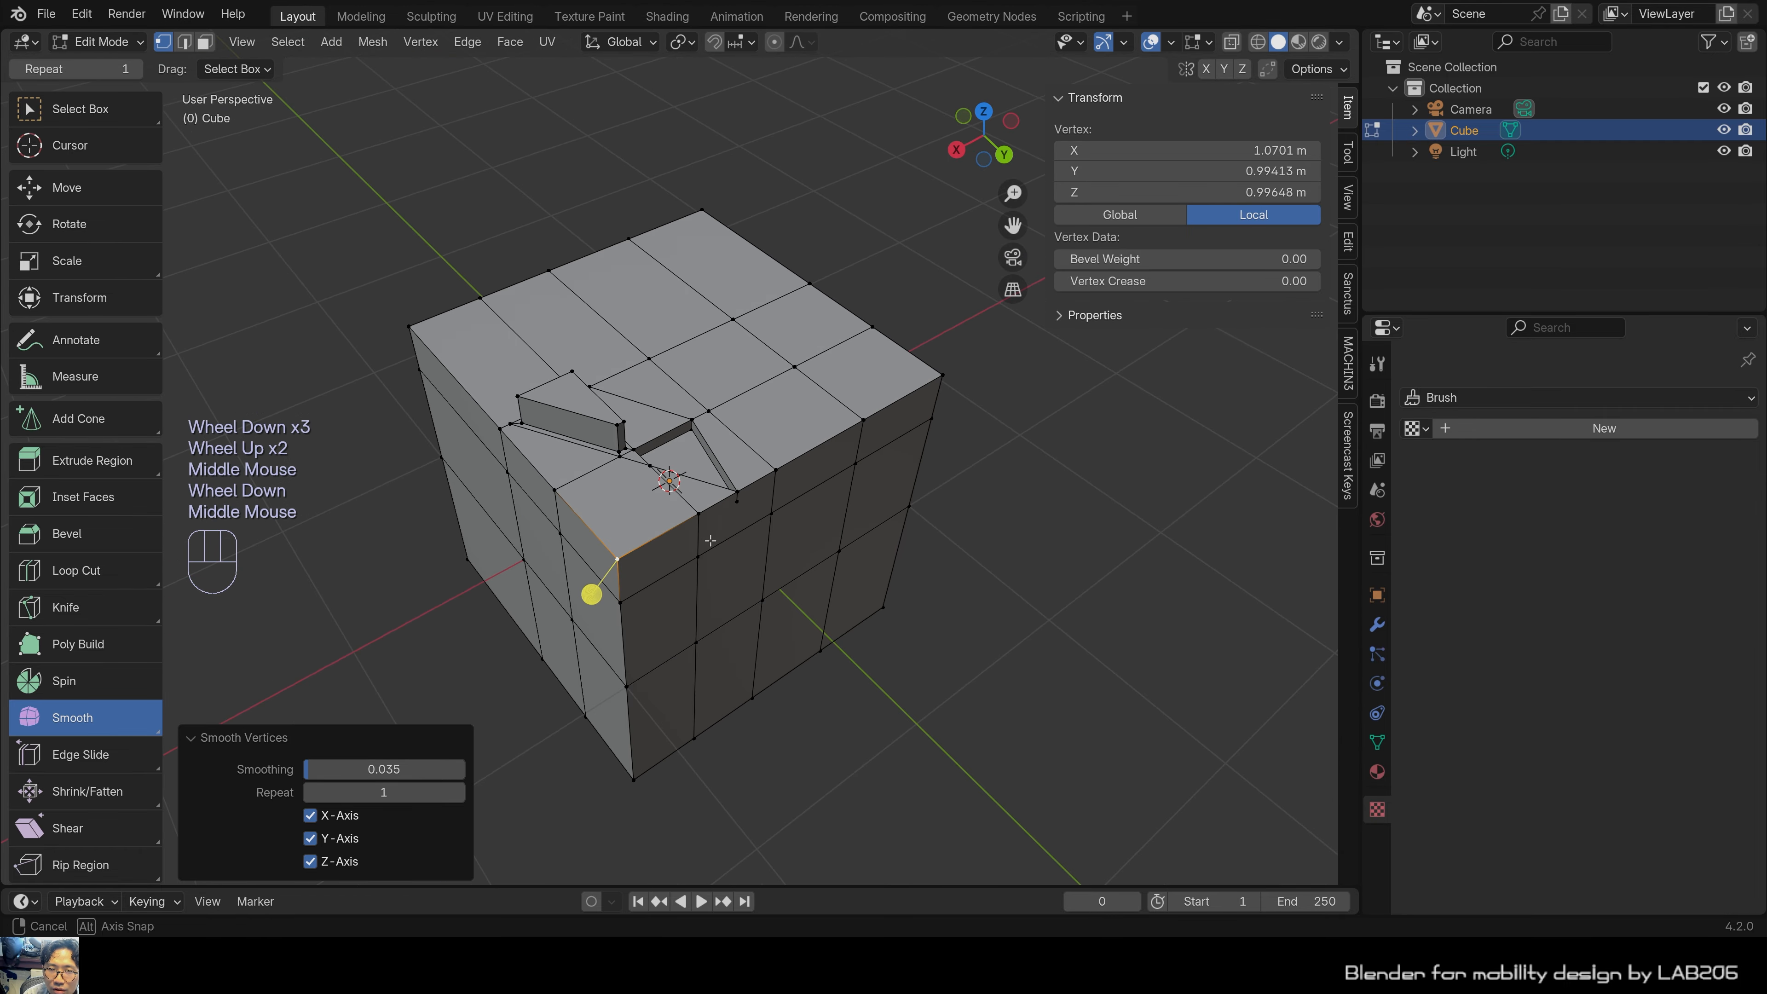
left_click(988, 706)
key("a")
left_click(617, 372)
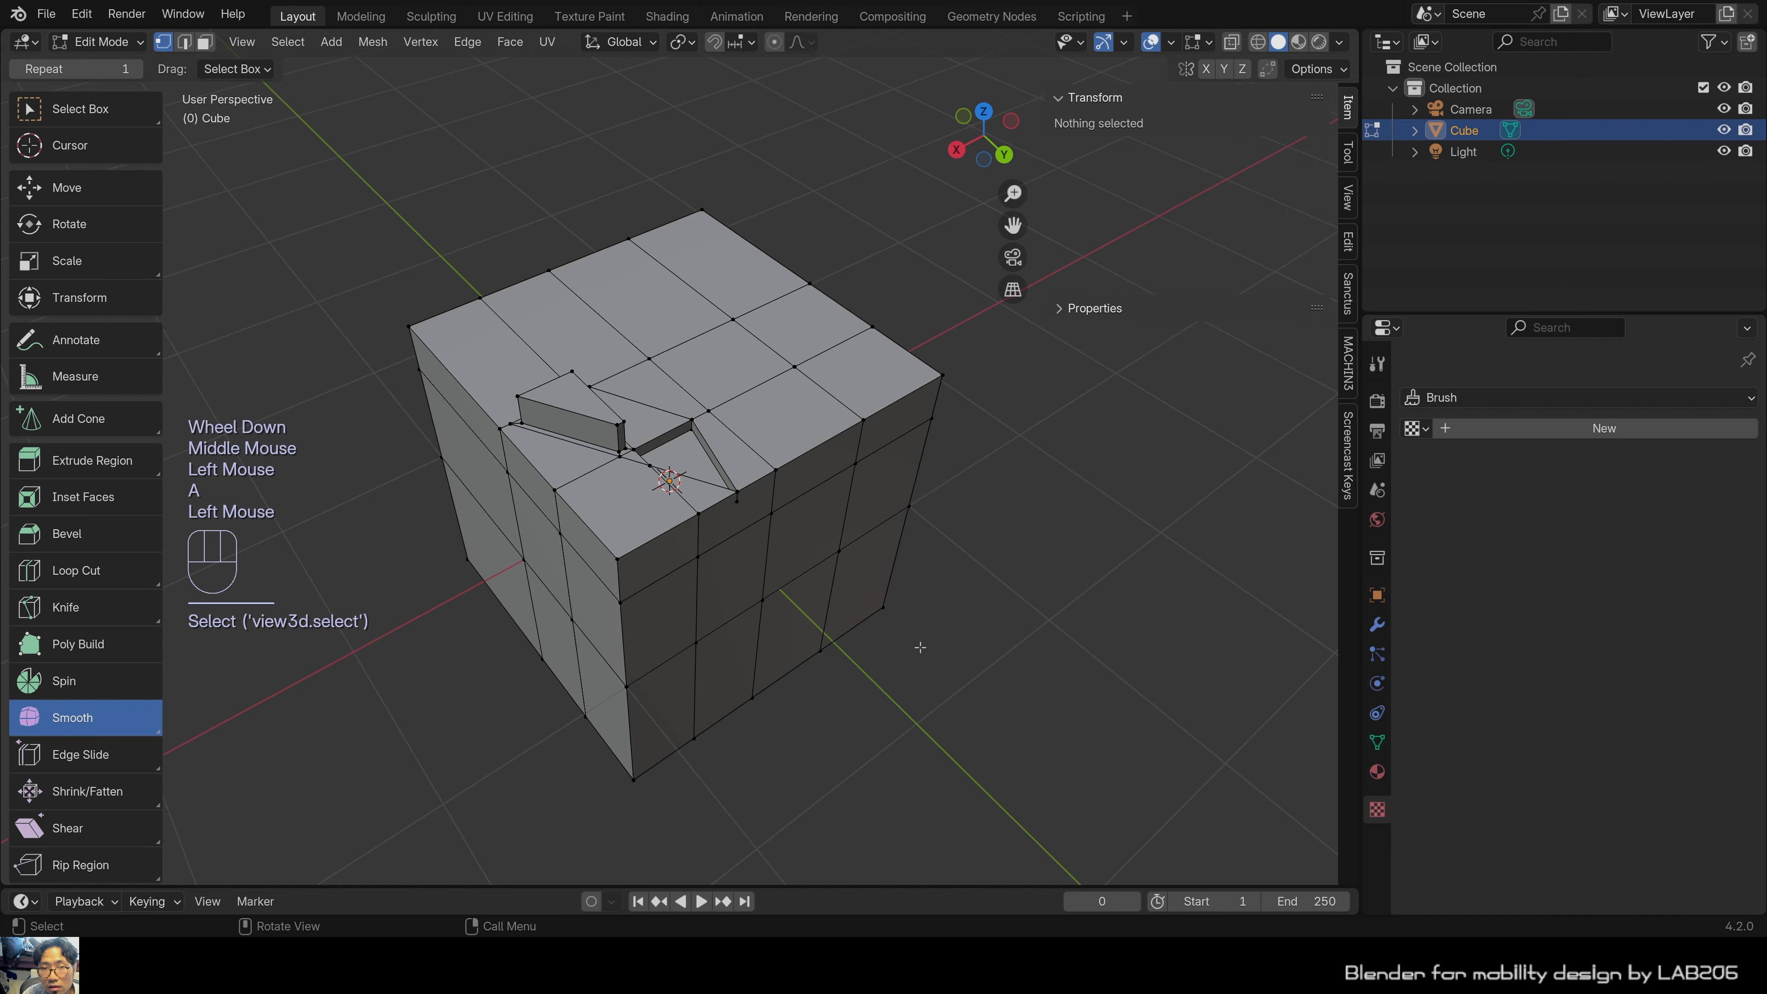
scroll(617, 372, "up", 2)
left_click_drag(449, 238, 844, 513)
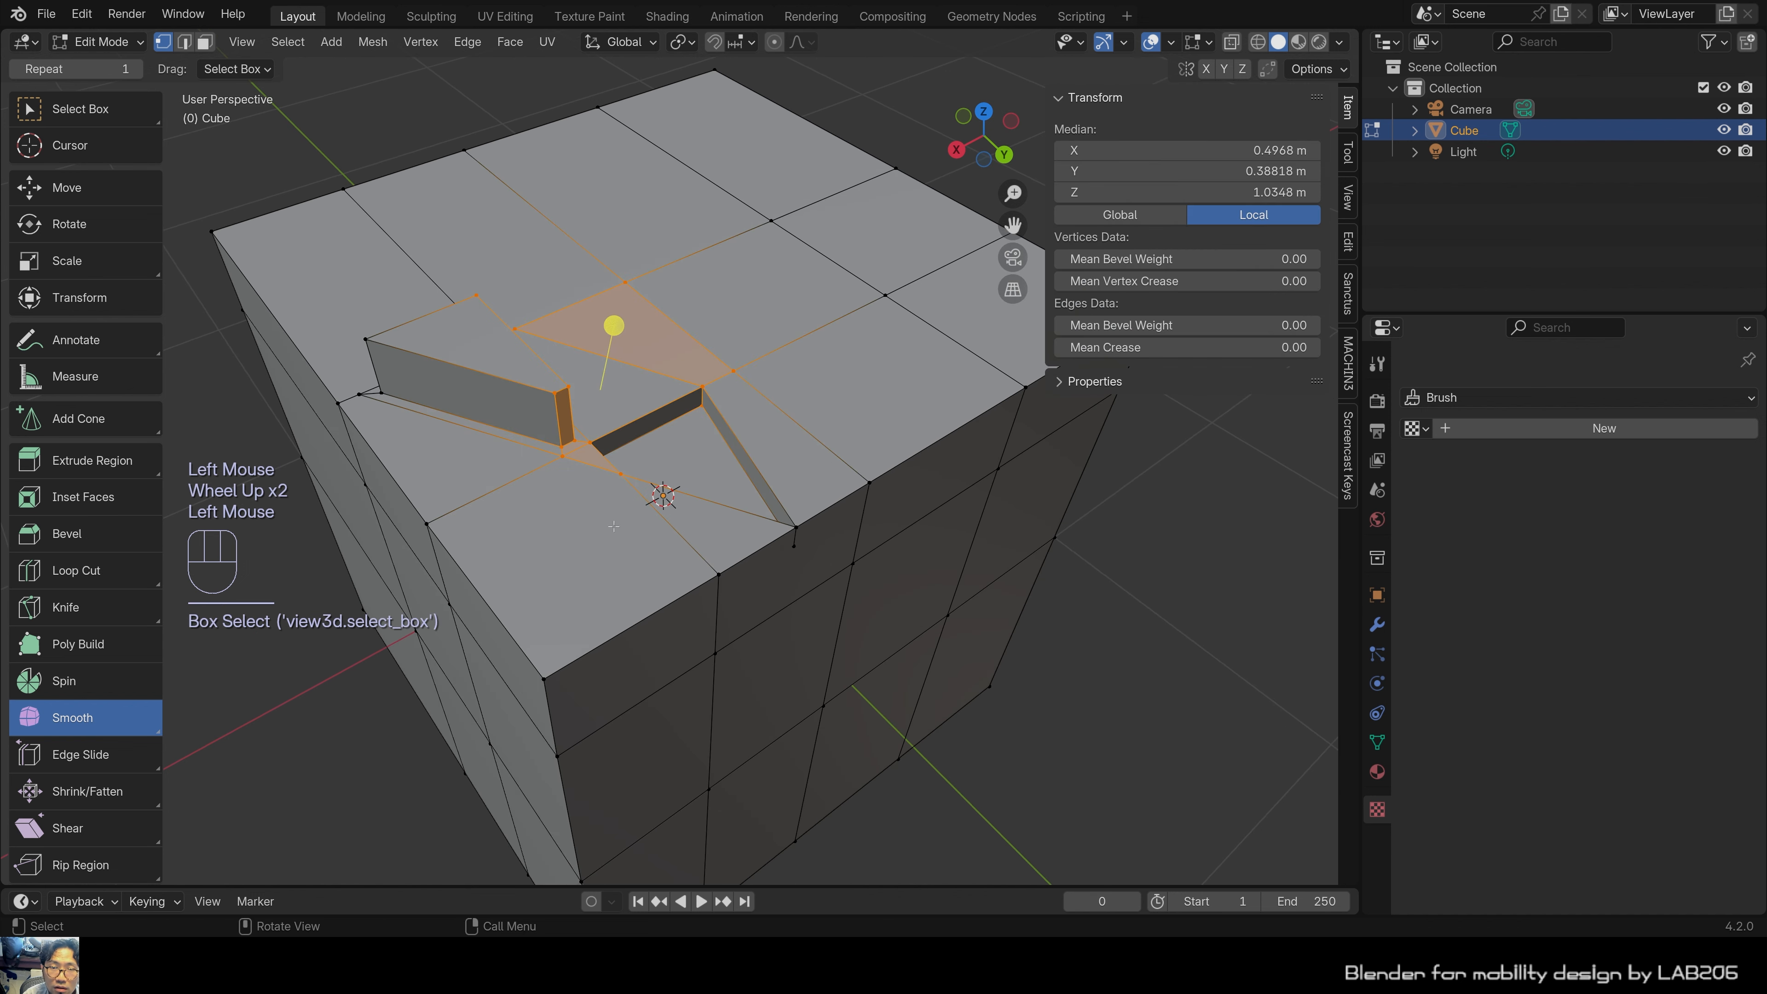
left_click_drag(615, 325, 697, 432)
scroll(953, 630, "down", 2)
left_click(959, 635)
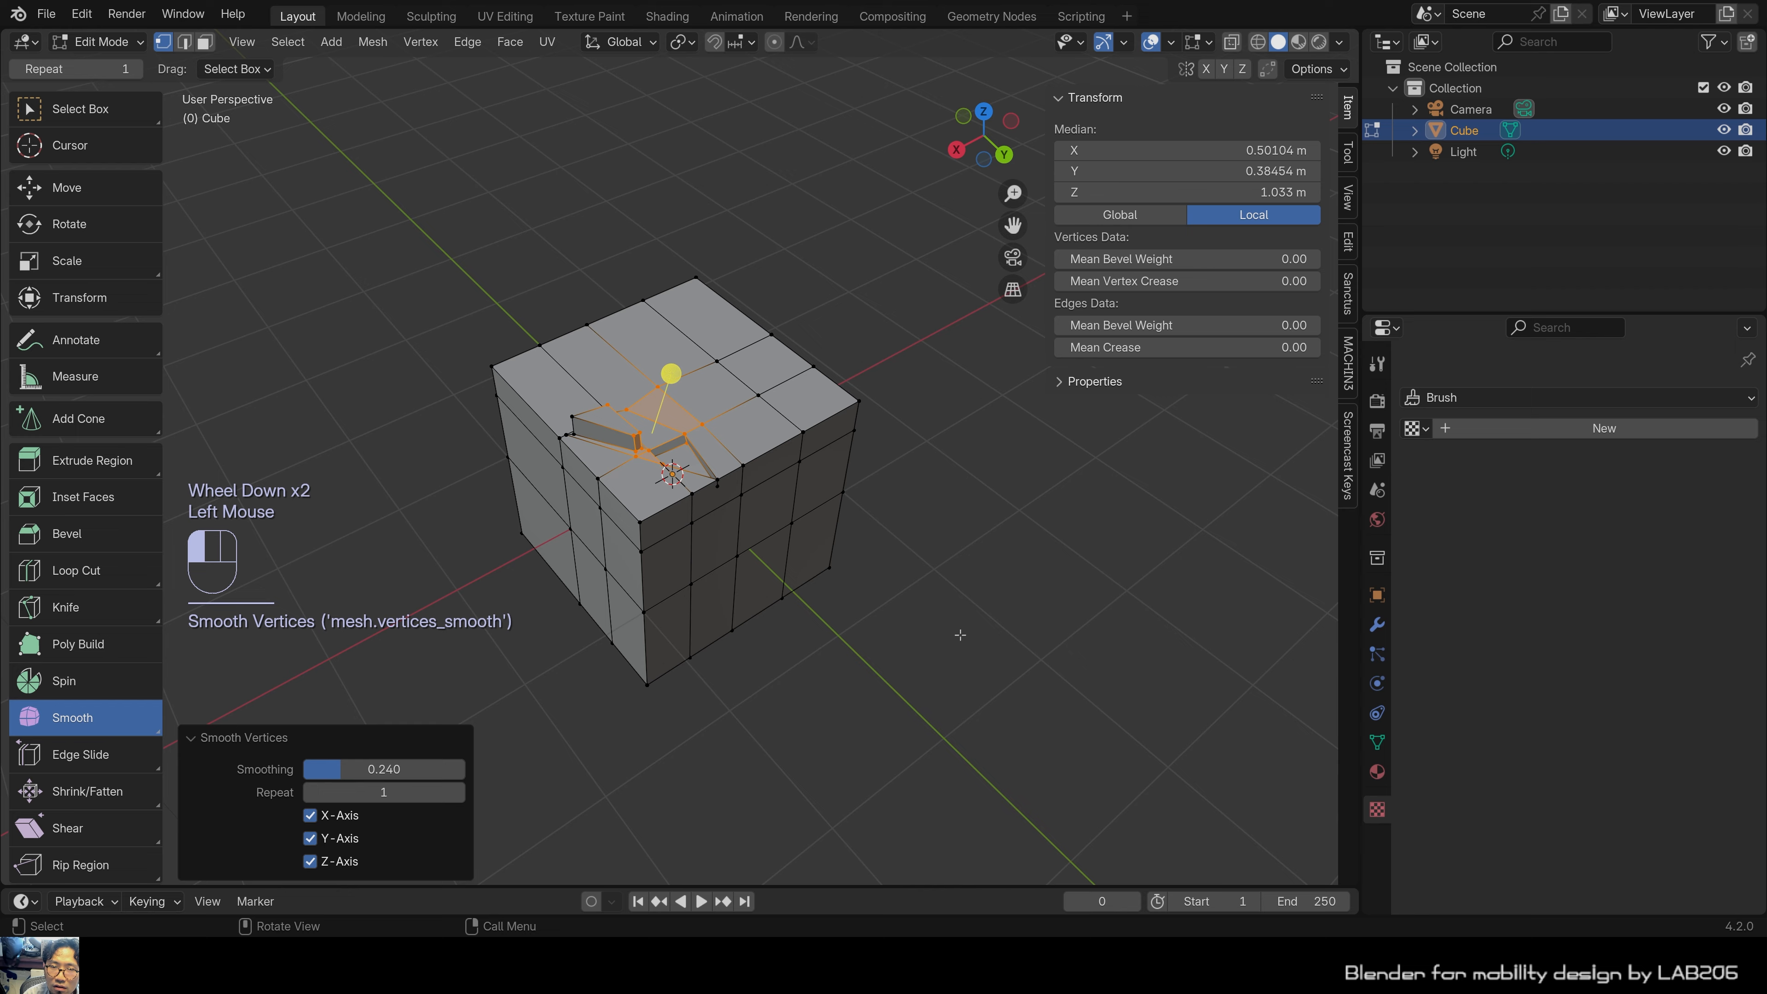
Add a UV sphere with 32 segments, 16 rings and a 1 m radius, move it beside the cube, and deselect it.
middle_click_drag(925, 625, 853, 591, "shift")
key("shift+a")
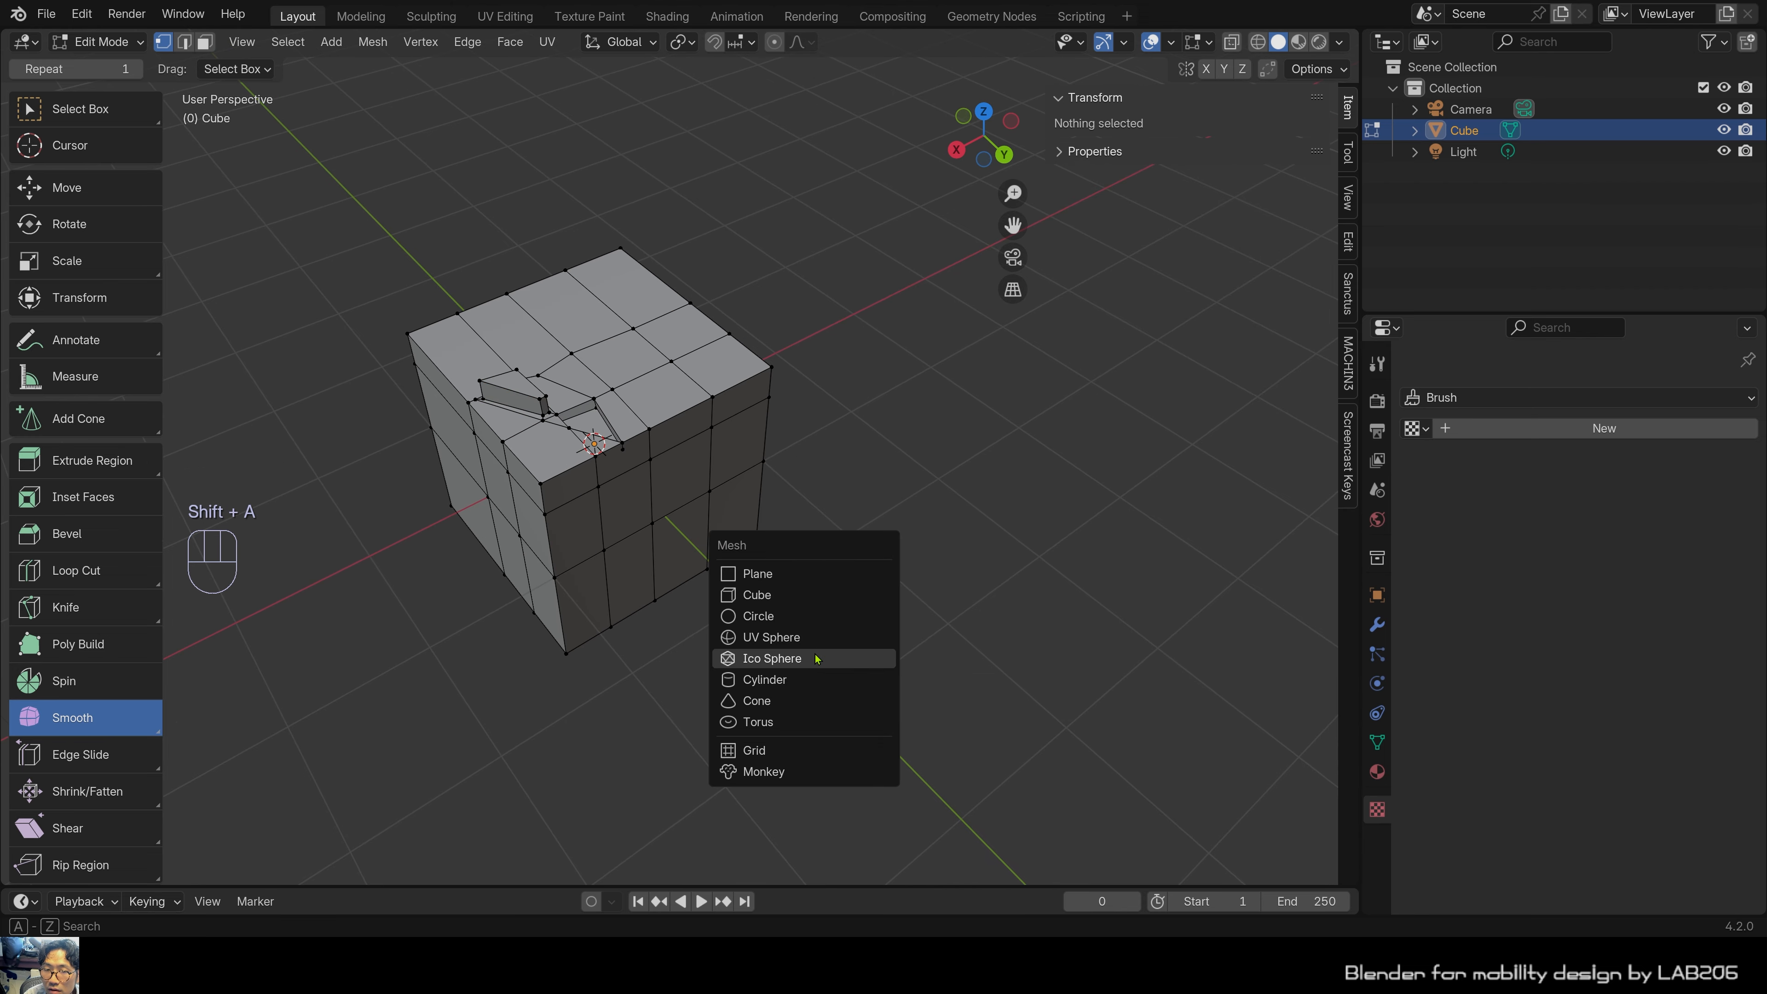
left_click(821, 639)
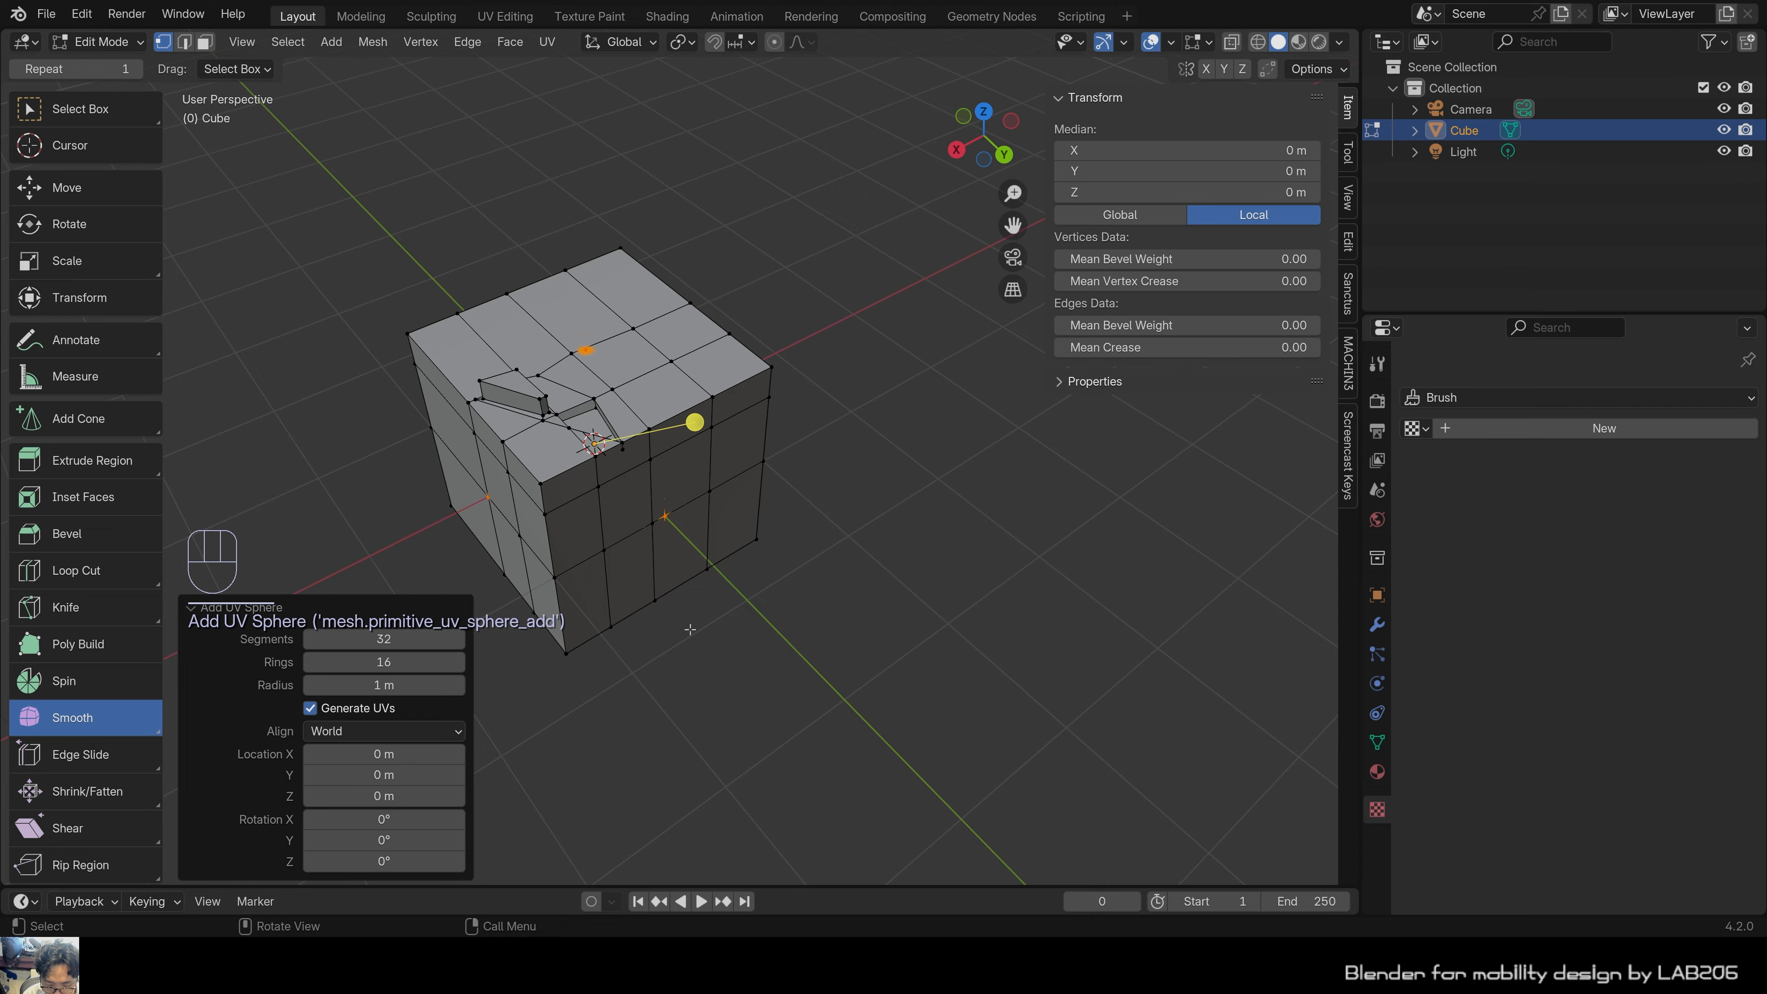
key("g")
left_click(1047, 767)
left_click(1049, 768)
scroll(1049, 768, "up", 2)
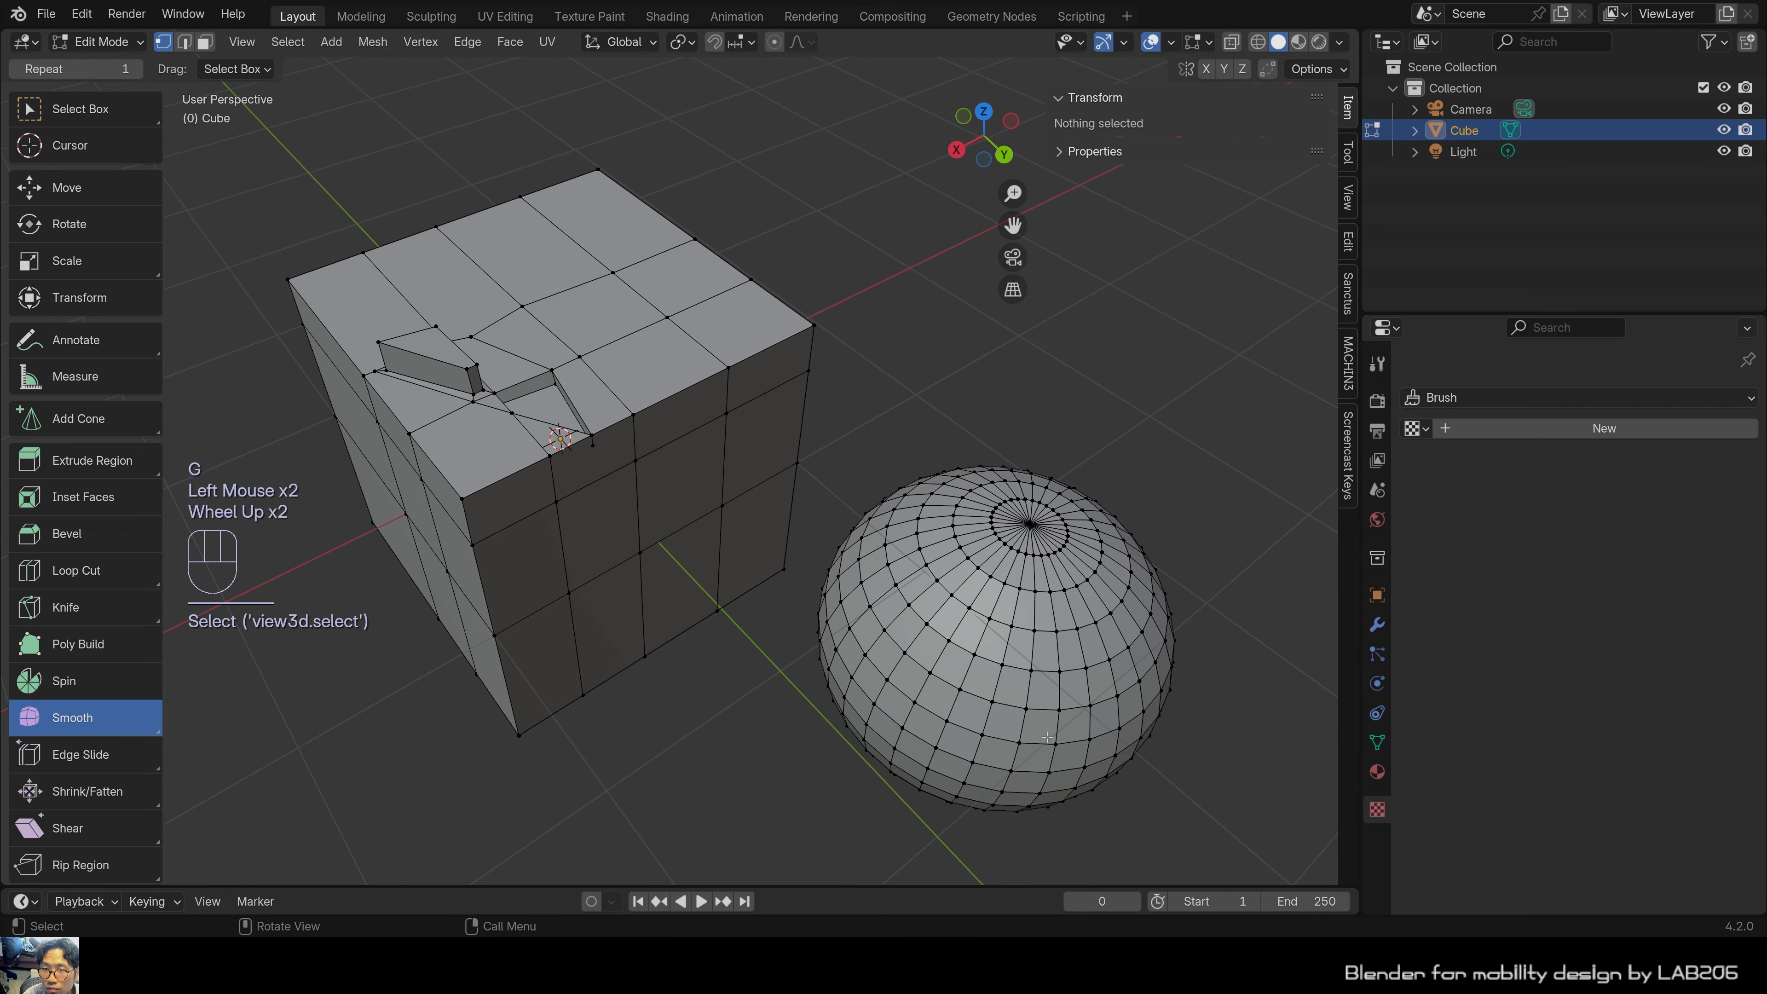
Box-select the vertices of the sphere's upper cap, deform the cap strongly with the Smooth tool, and clear the selection.
middle_click_drag(1049, 769, 1103, 608)
left_click_drag(947, 445, 1196, 605)
scroll(993, 424, "up", 2)
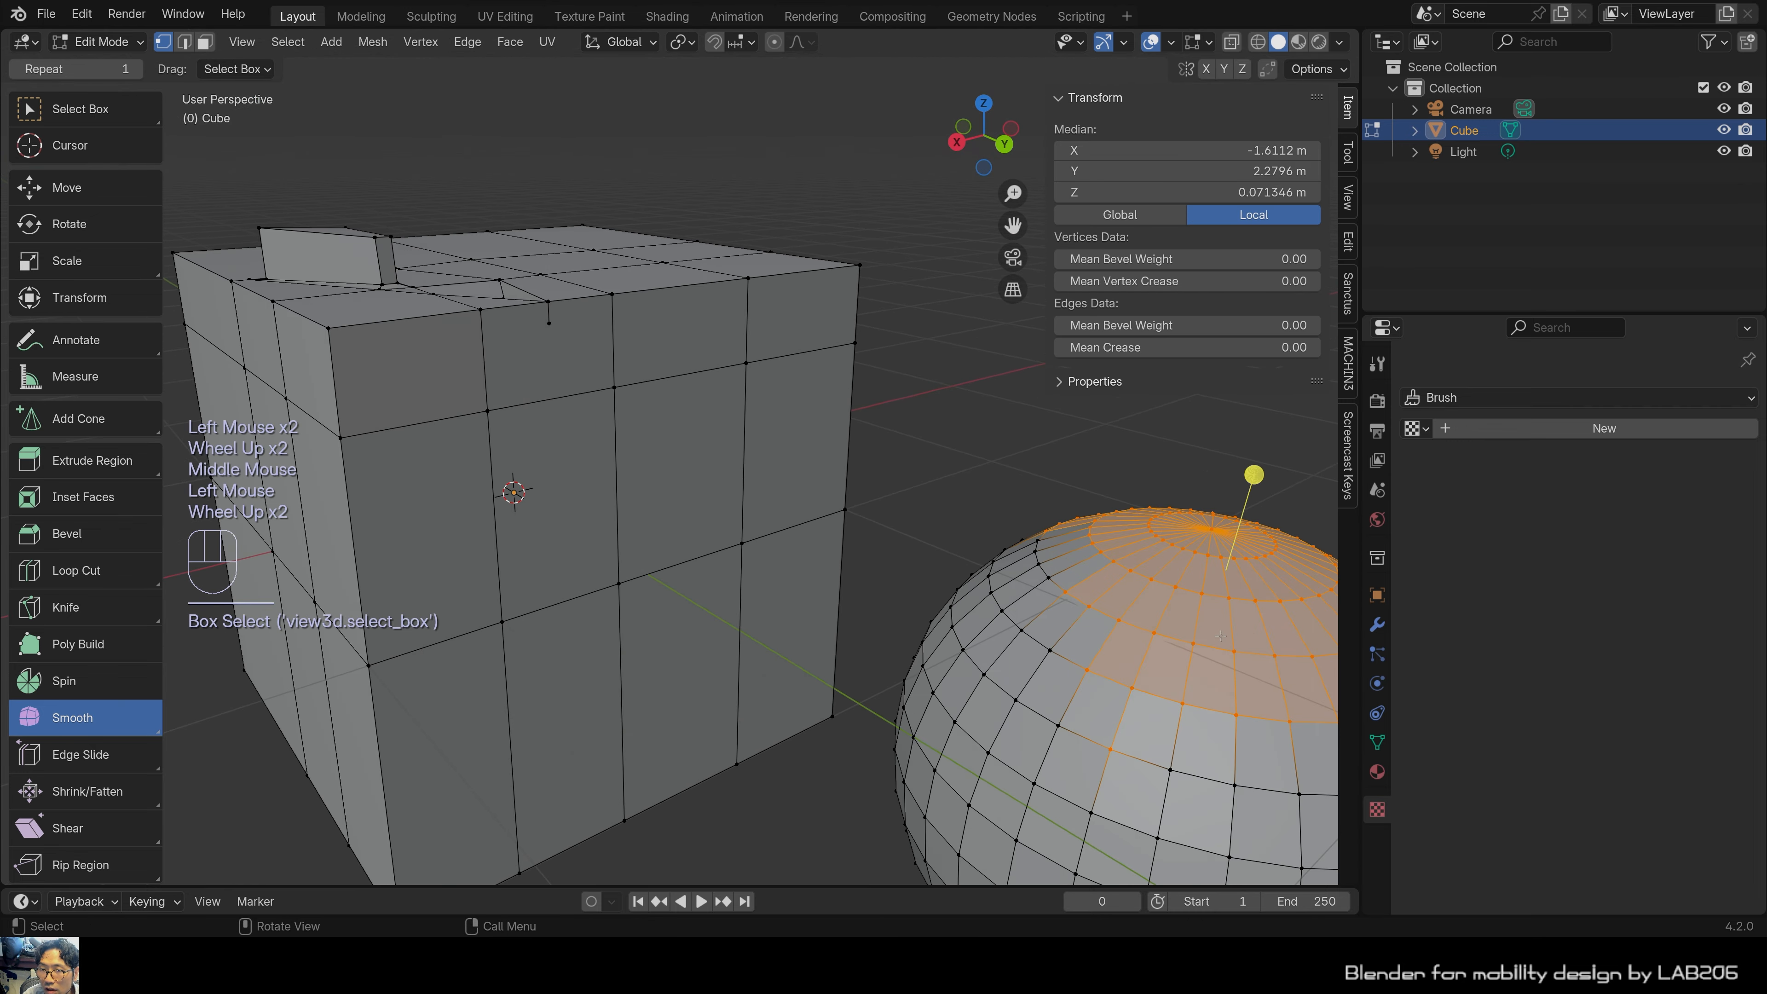
middle_click_drag(992, 423, 497, 335, "shift")
left_click_drag(498, 335, 883, 591)
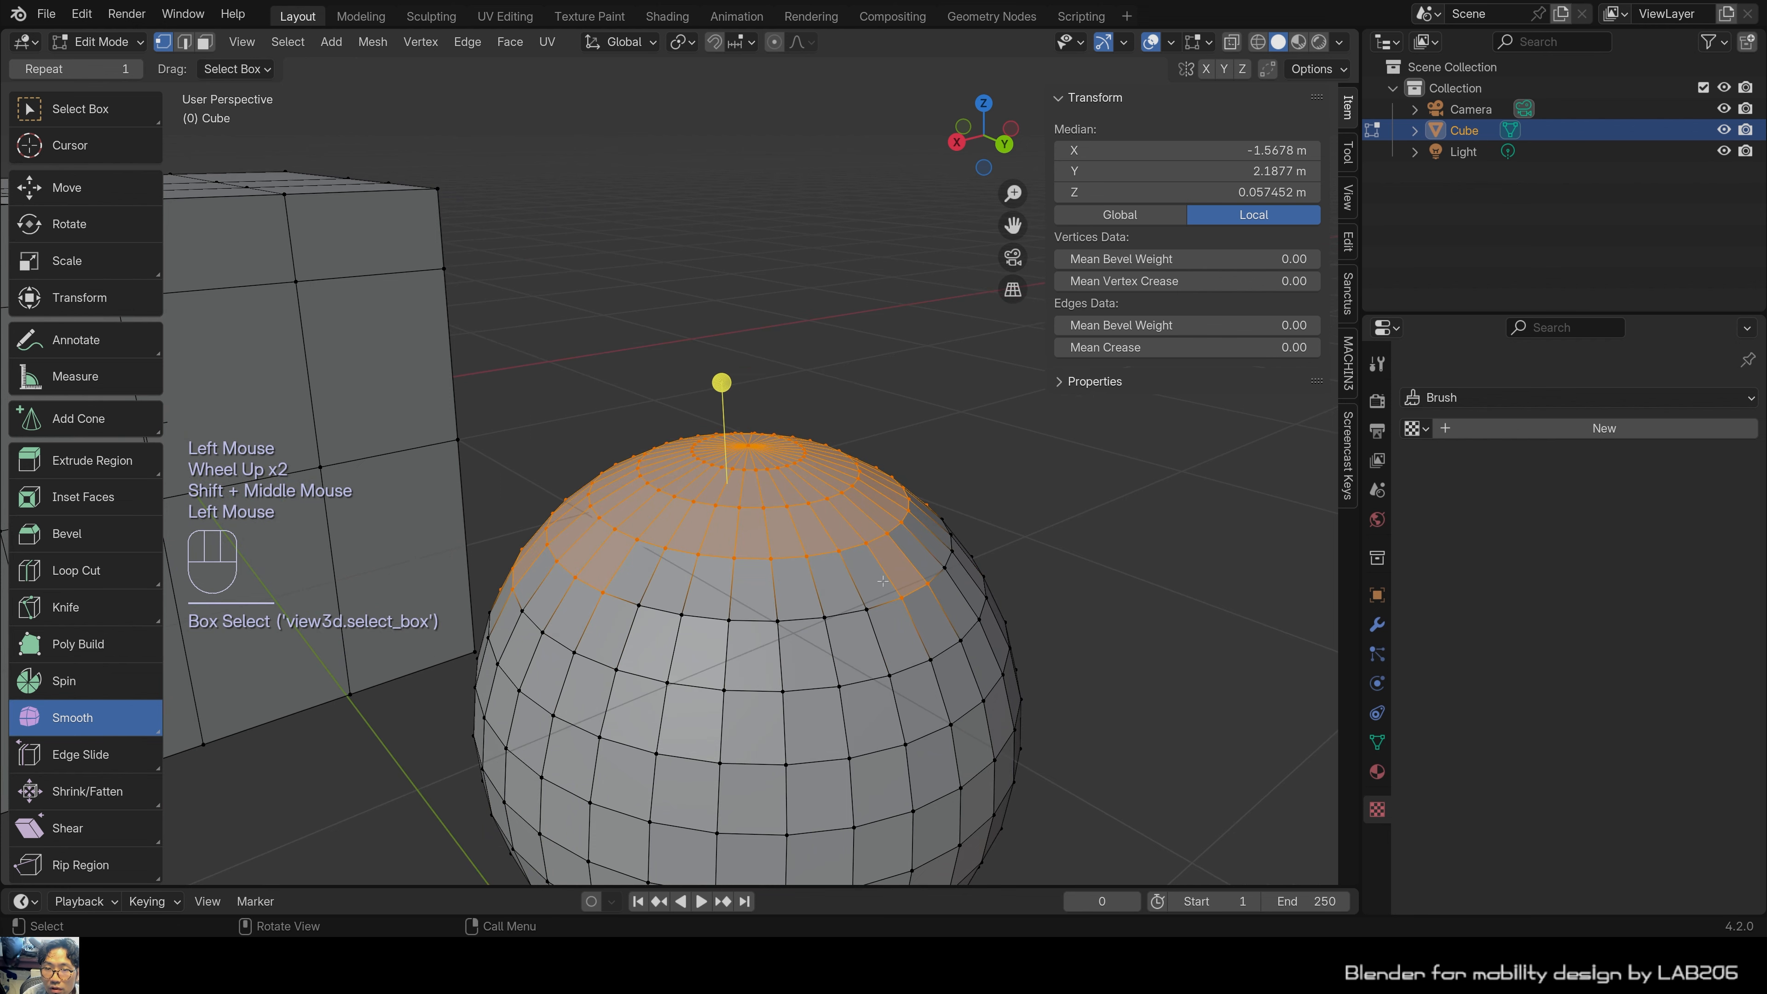
middle_click_drag(577, 550, 551, 539)
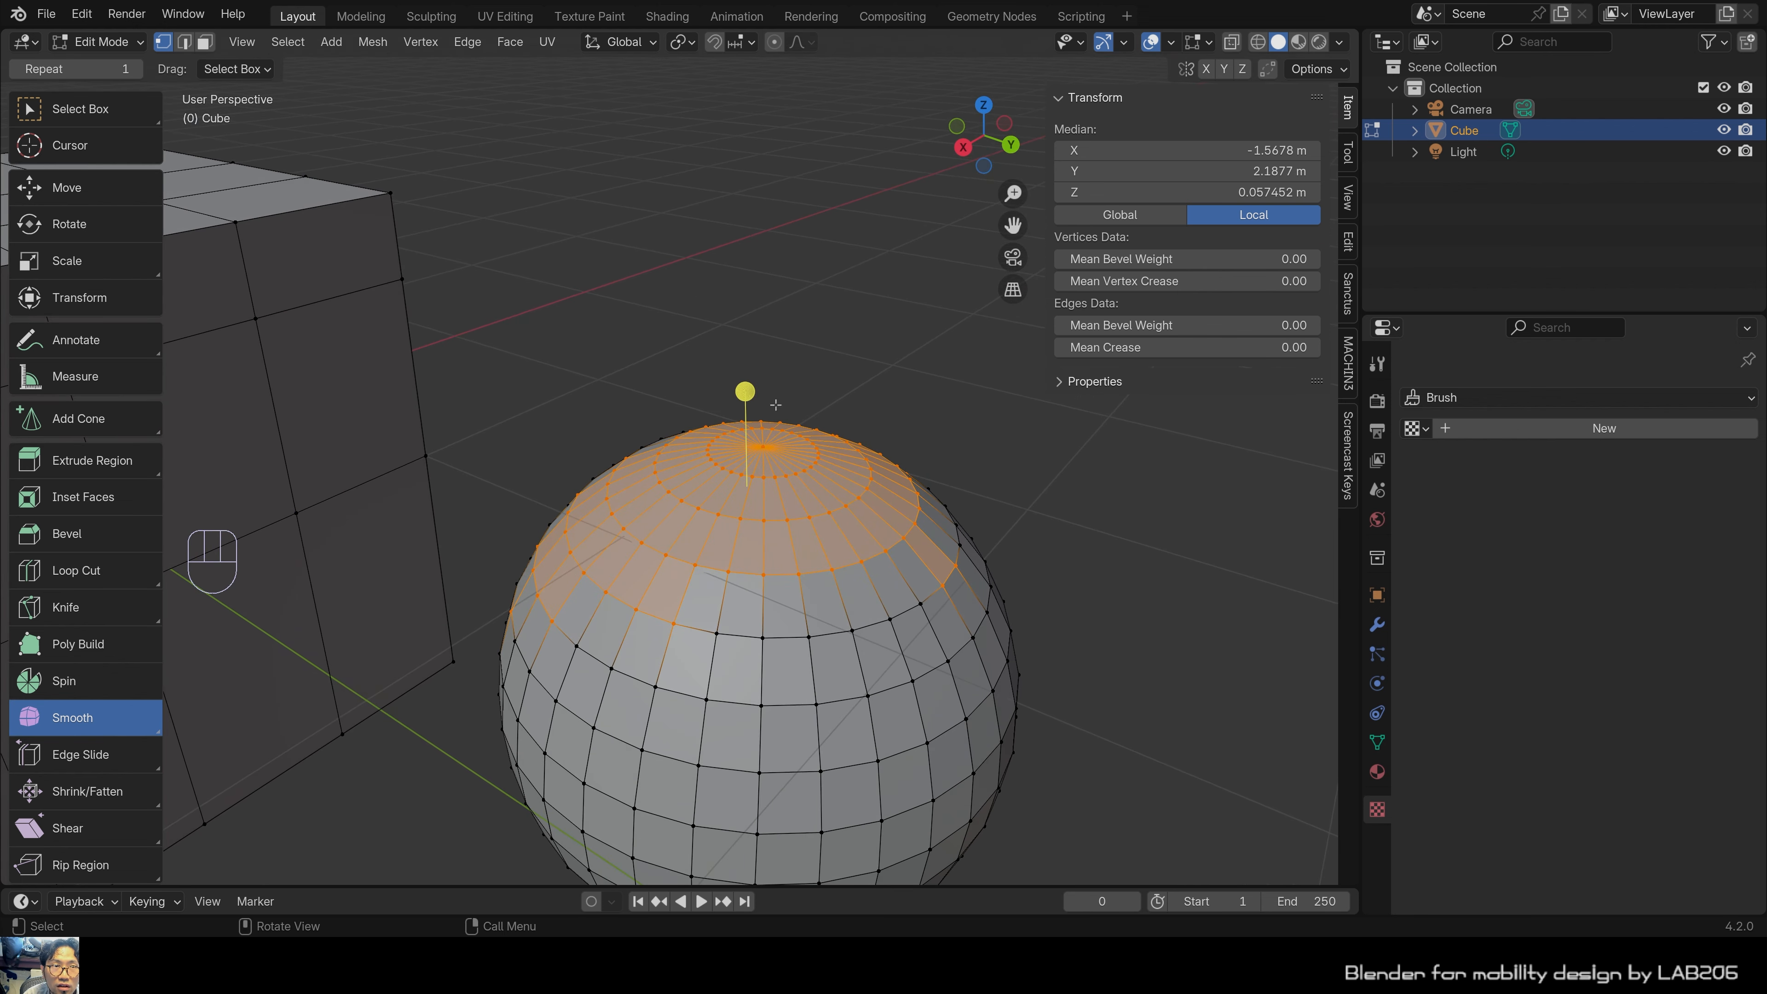
left_click_drag(745, 390, 869, 386)
left_click_drag(745, 391, 1121, 567)
left_click(1074, 591)
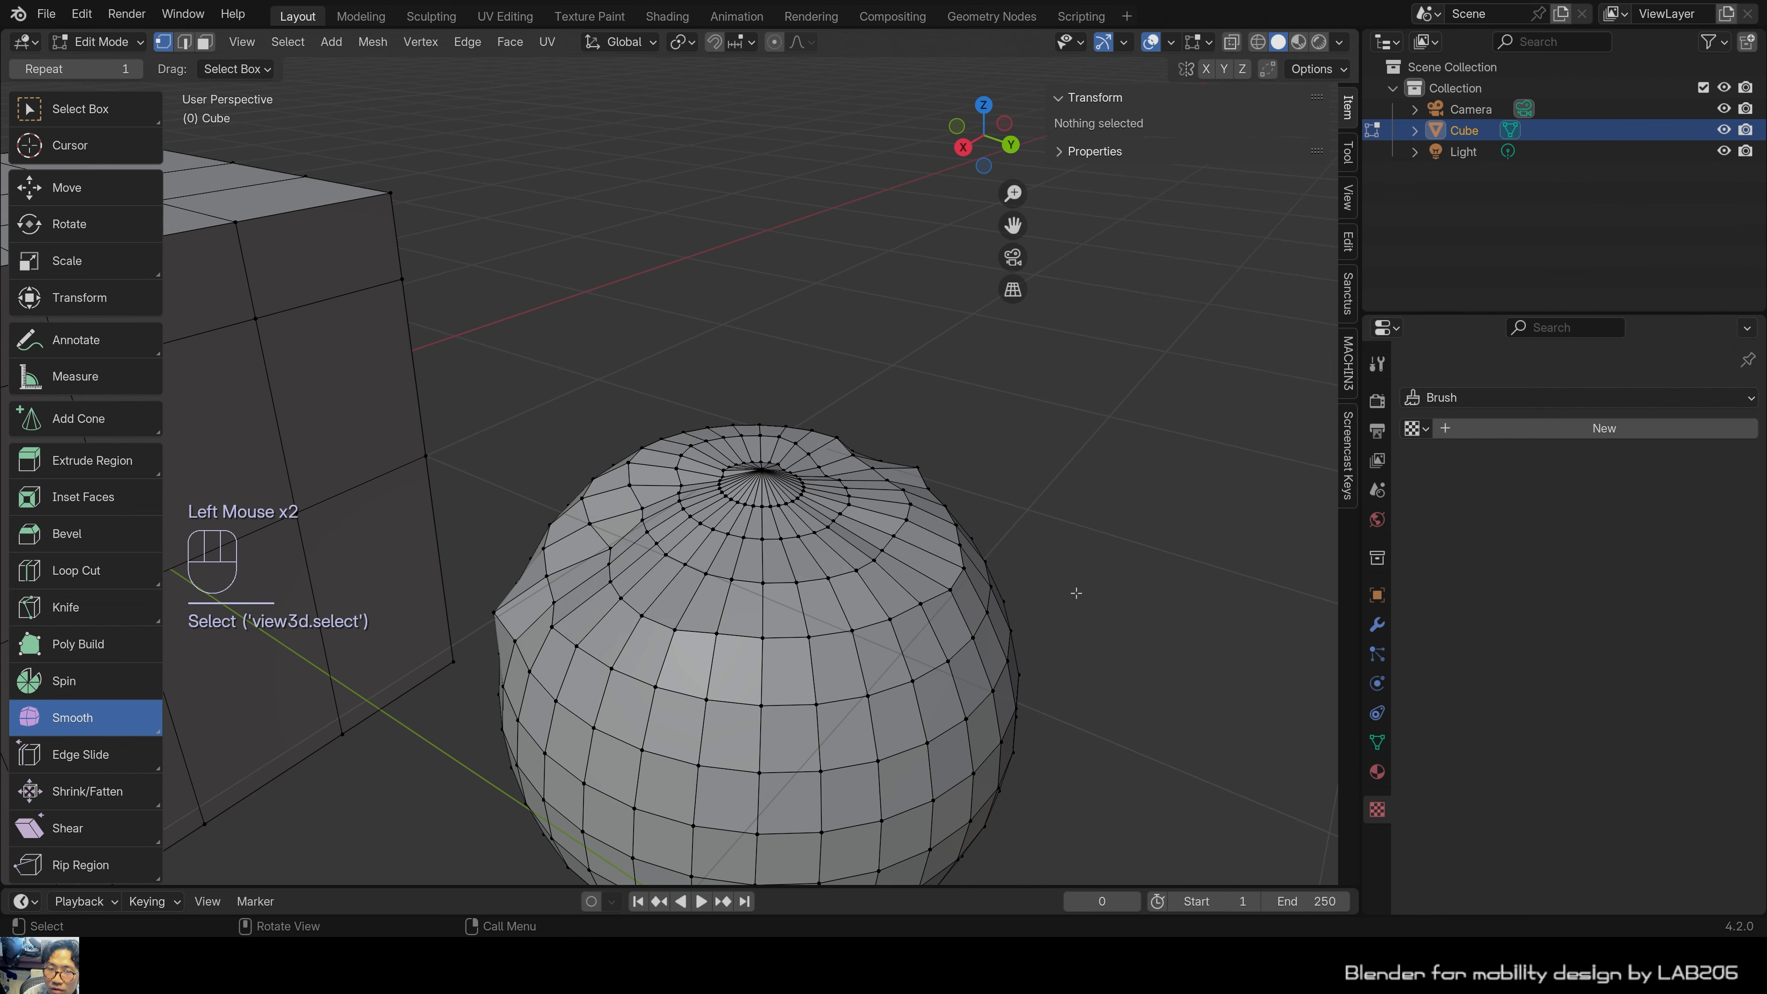
Select the vertices on the sphere's side facing away from the cube and push them outward with negative smoothing of about -2.296 and -1.666.
middle_click_drag(1074, 592, 1047, 456)
left_click_drag(841, 388, 1127, 804)
middle_click_drag(1078, 672, 1072, 695)
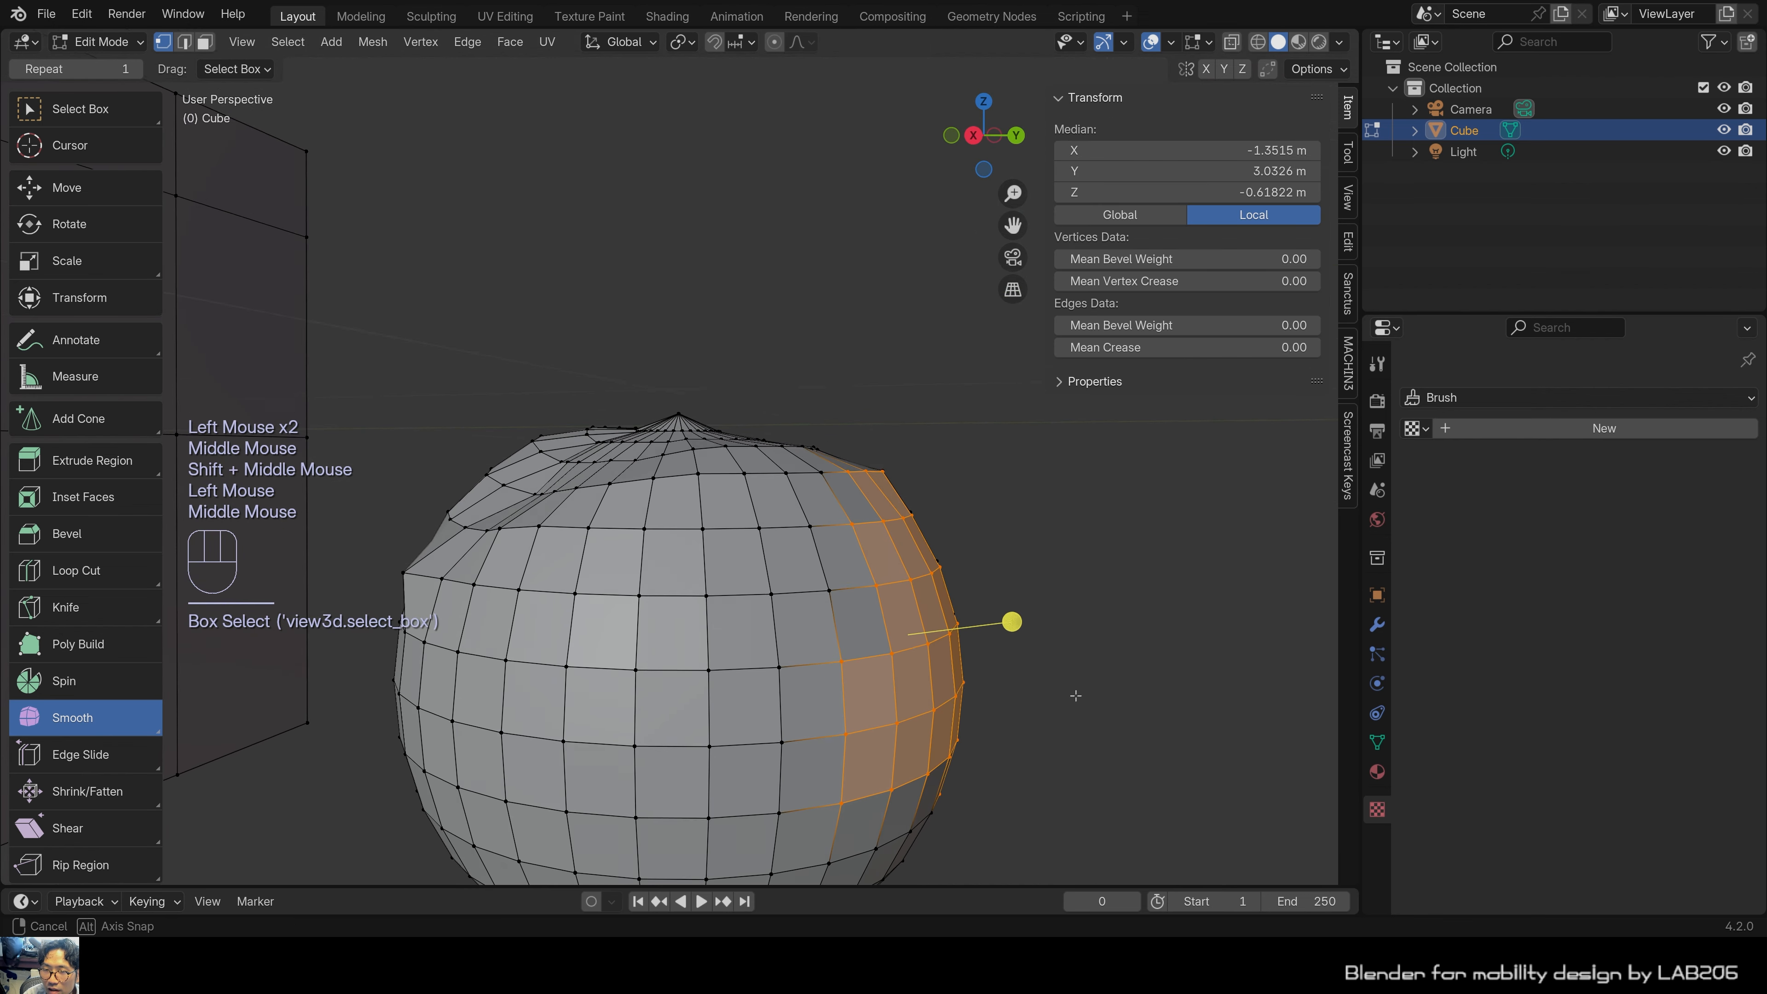
left_click_drag(1013, 623, 276, 620)
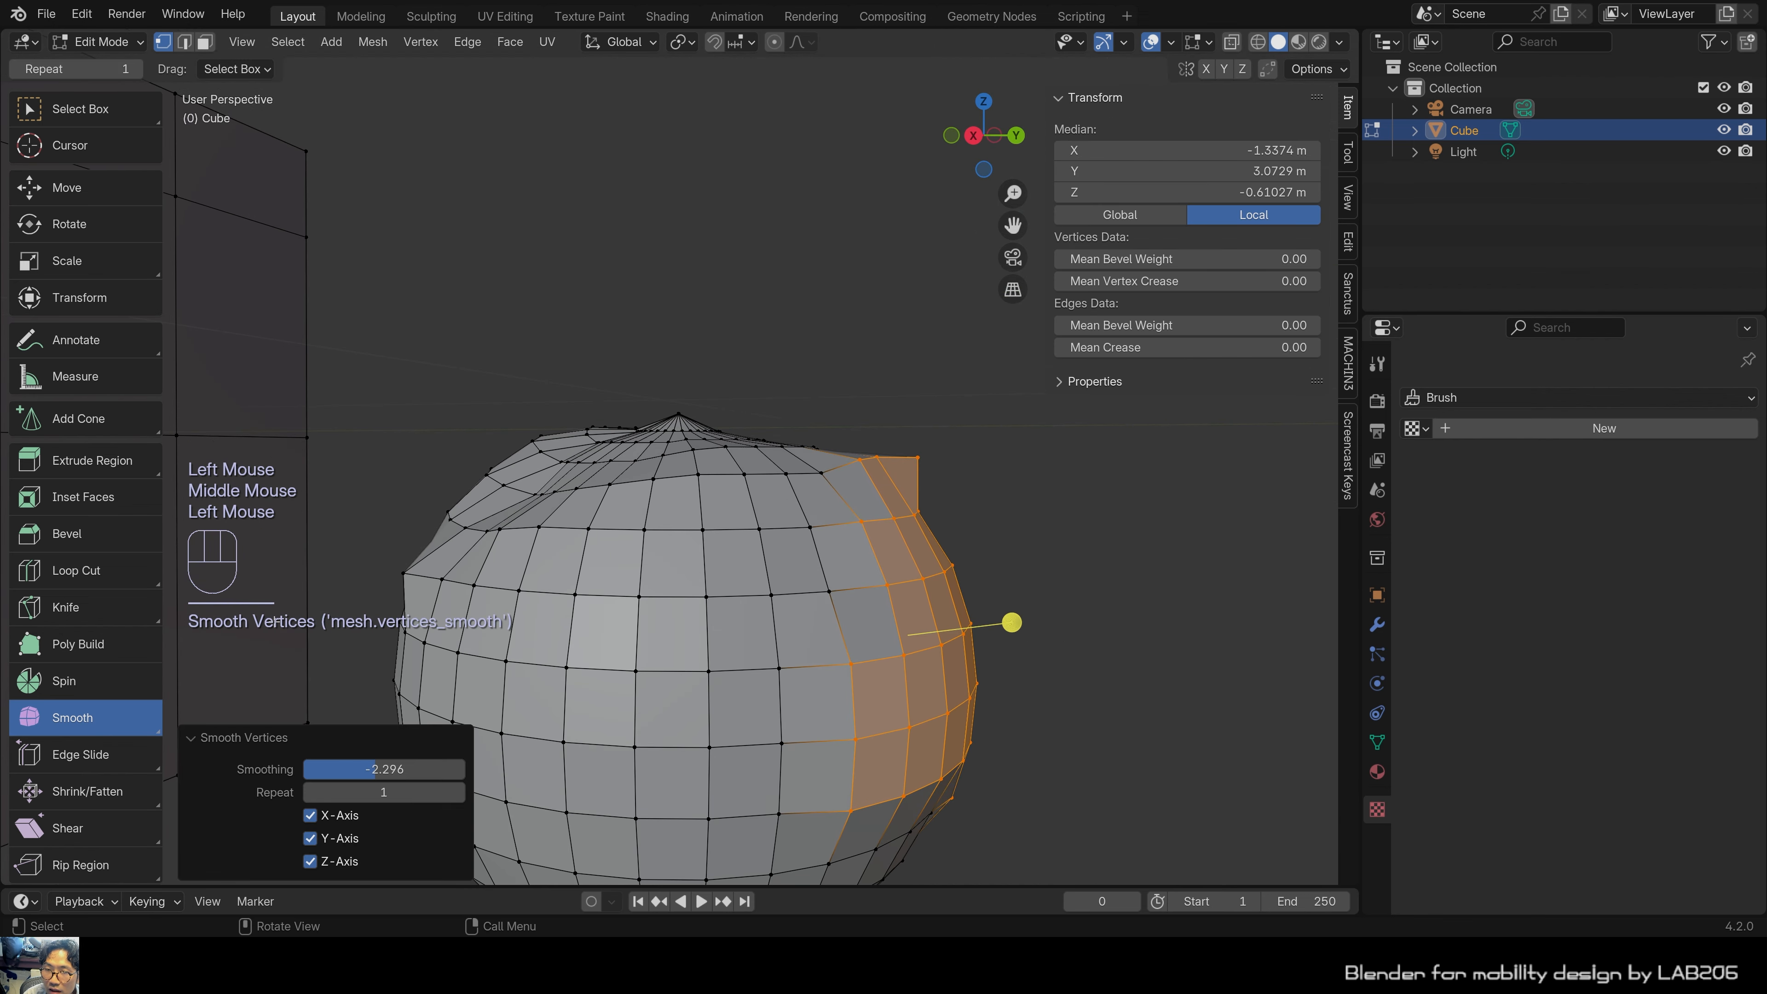
left_click_drag(1011, 623, 821, 635)
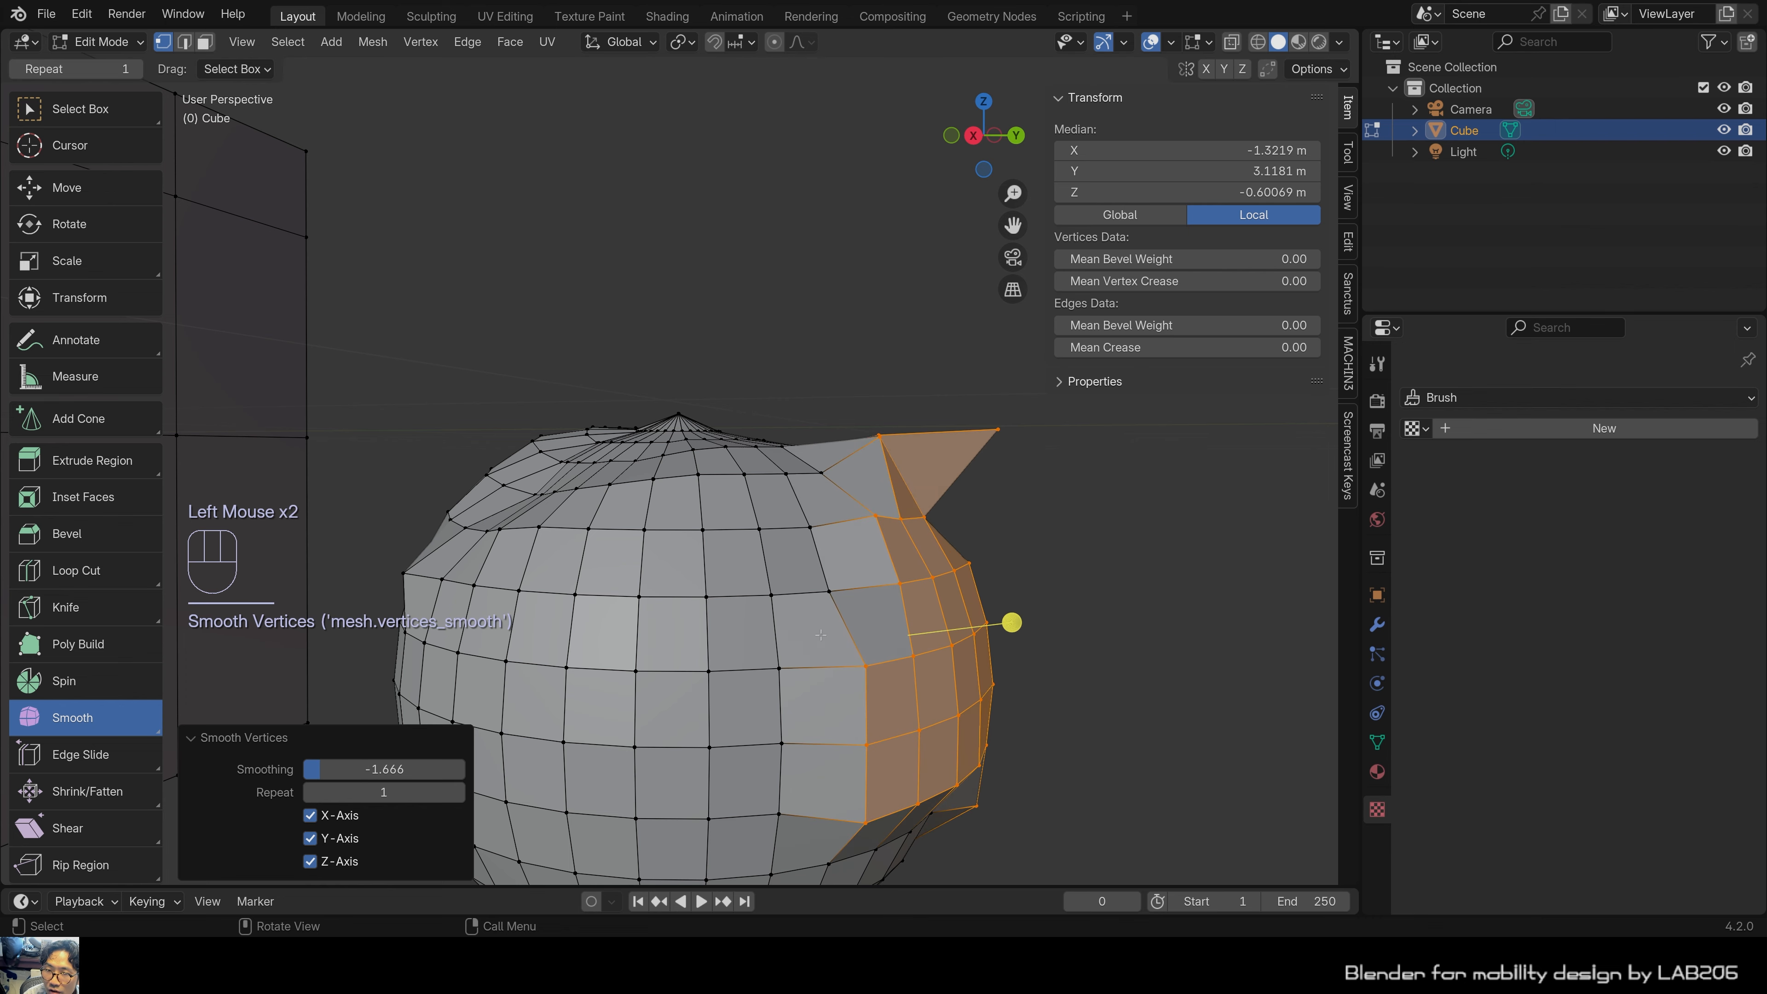
left_click(1036, 622)
middle_click_drag(1037, 622, 947, 612)
key("ctrl+z")
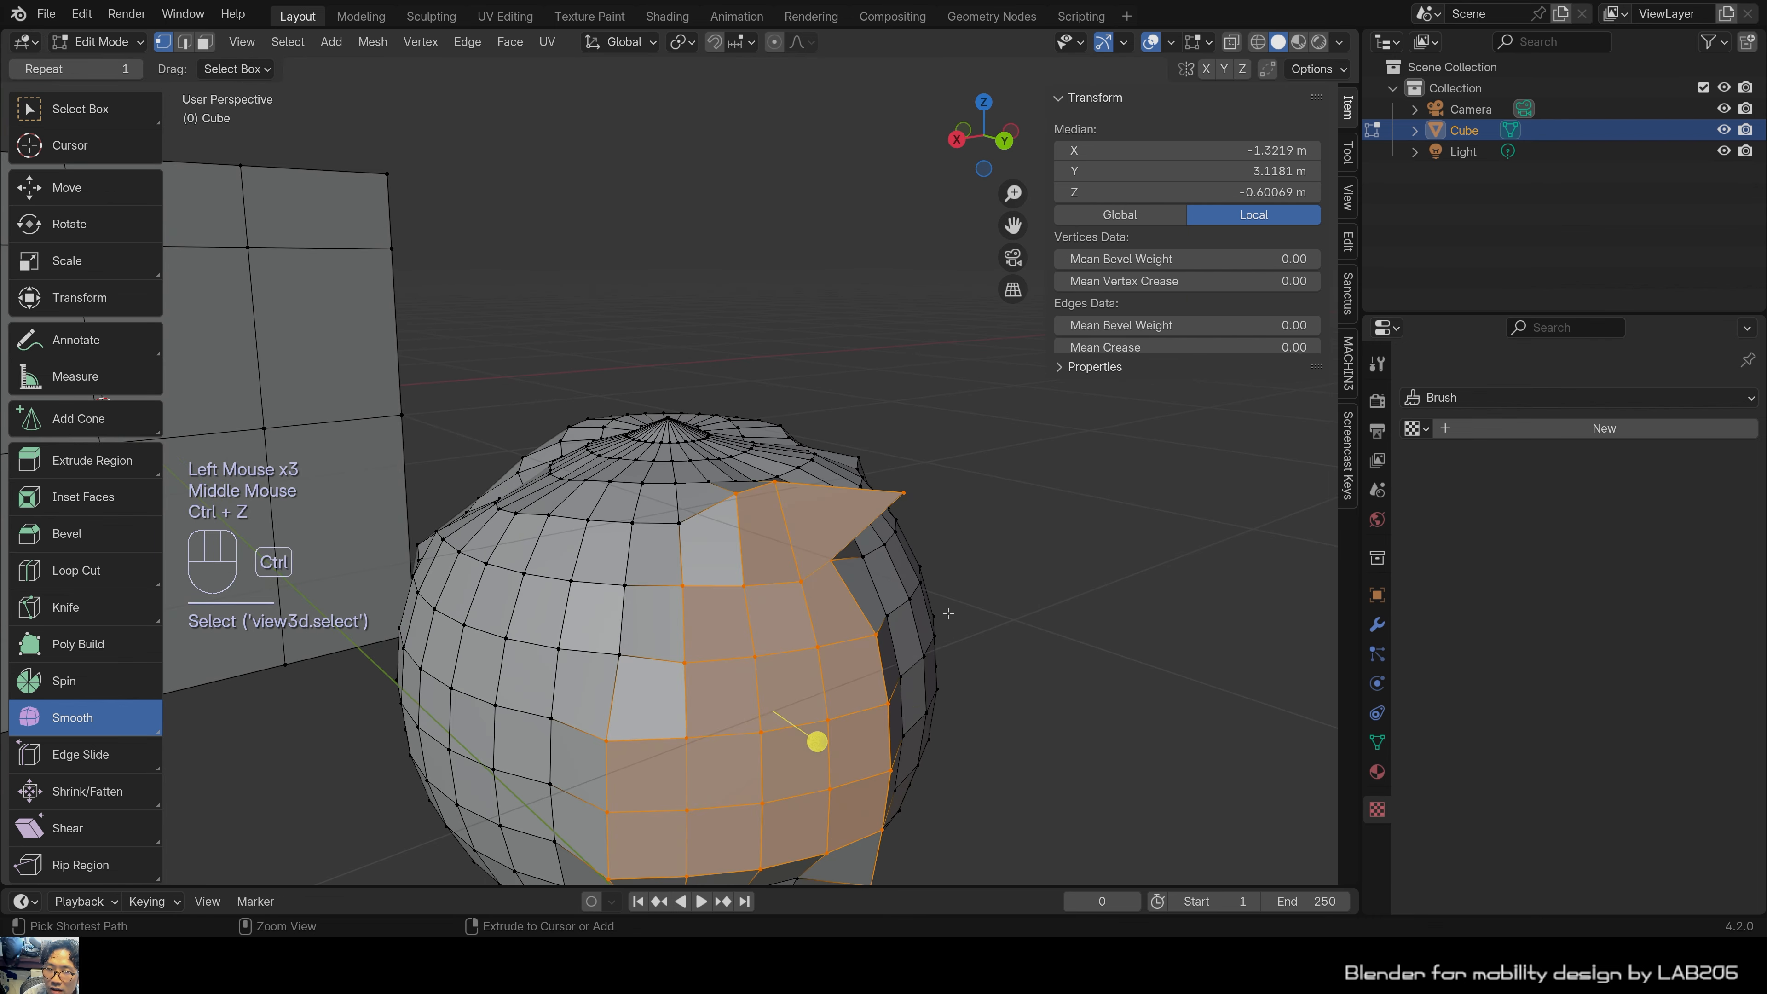
Switch to face selection, smooth the distorted side faces of the sphere by about 0.663, and clear the selection.
key("3")
middle_click_drag(762, 635, 941, 662)
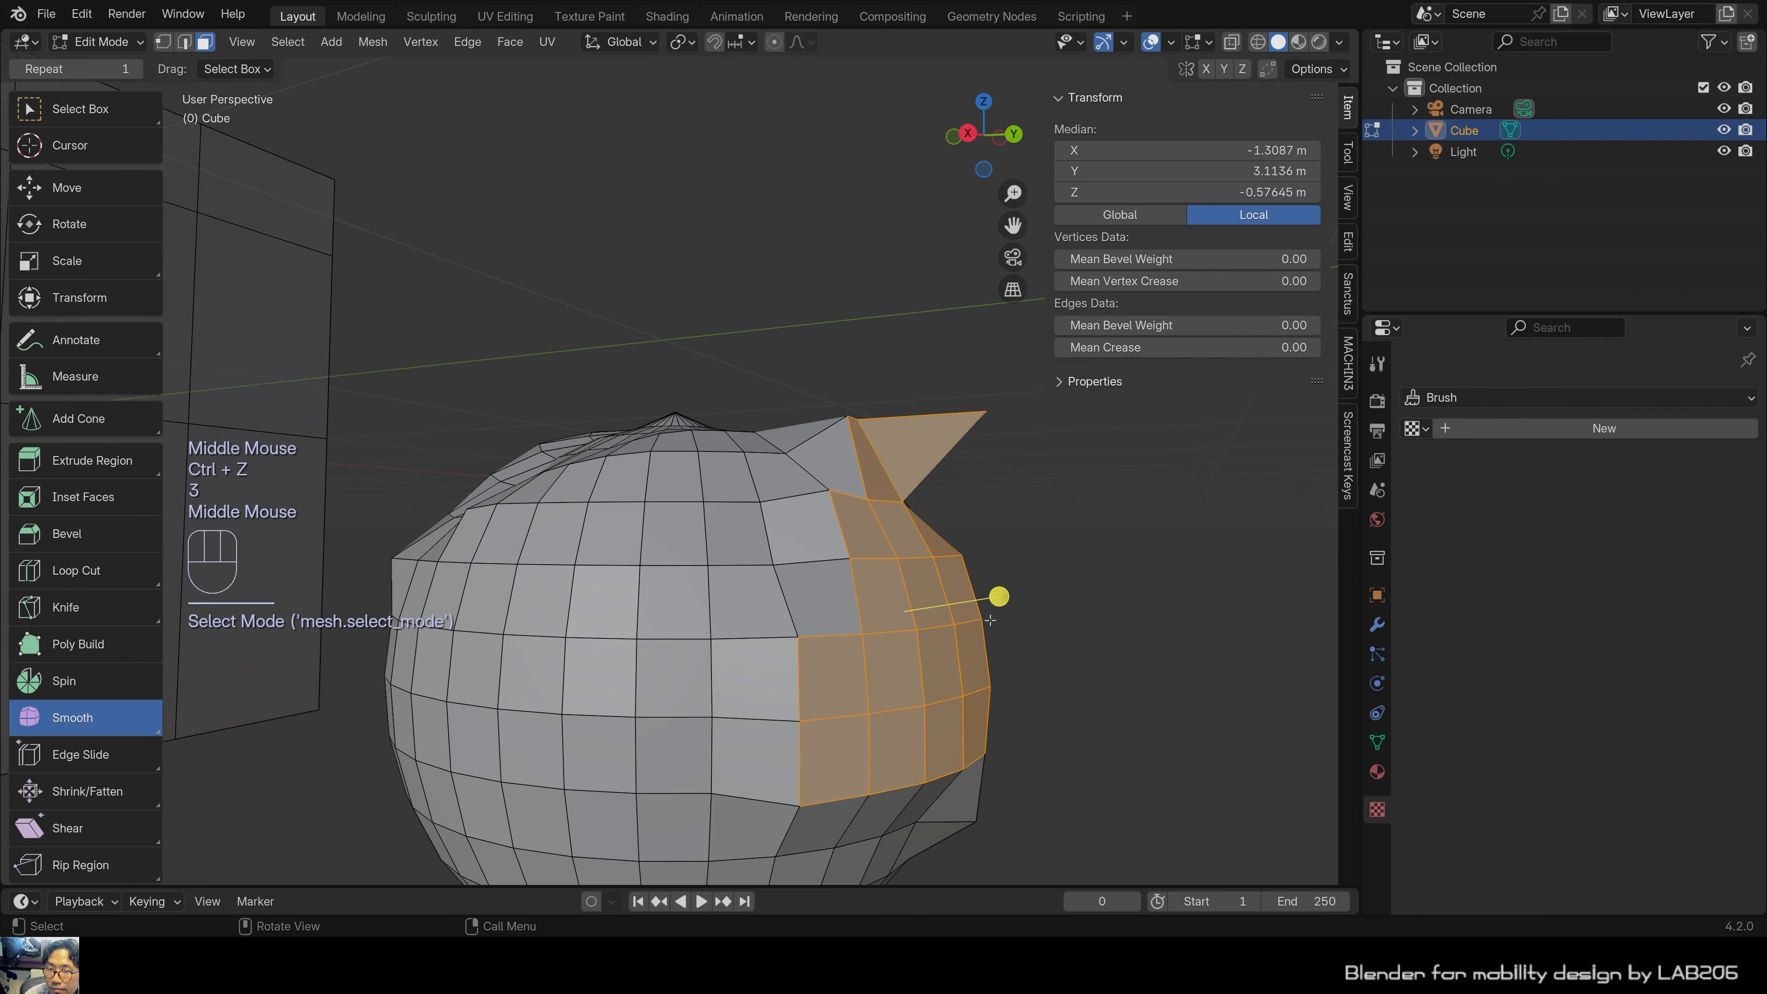
left_click_drag(999, 596, 1186, 624)
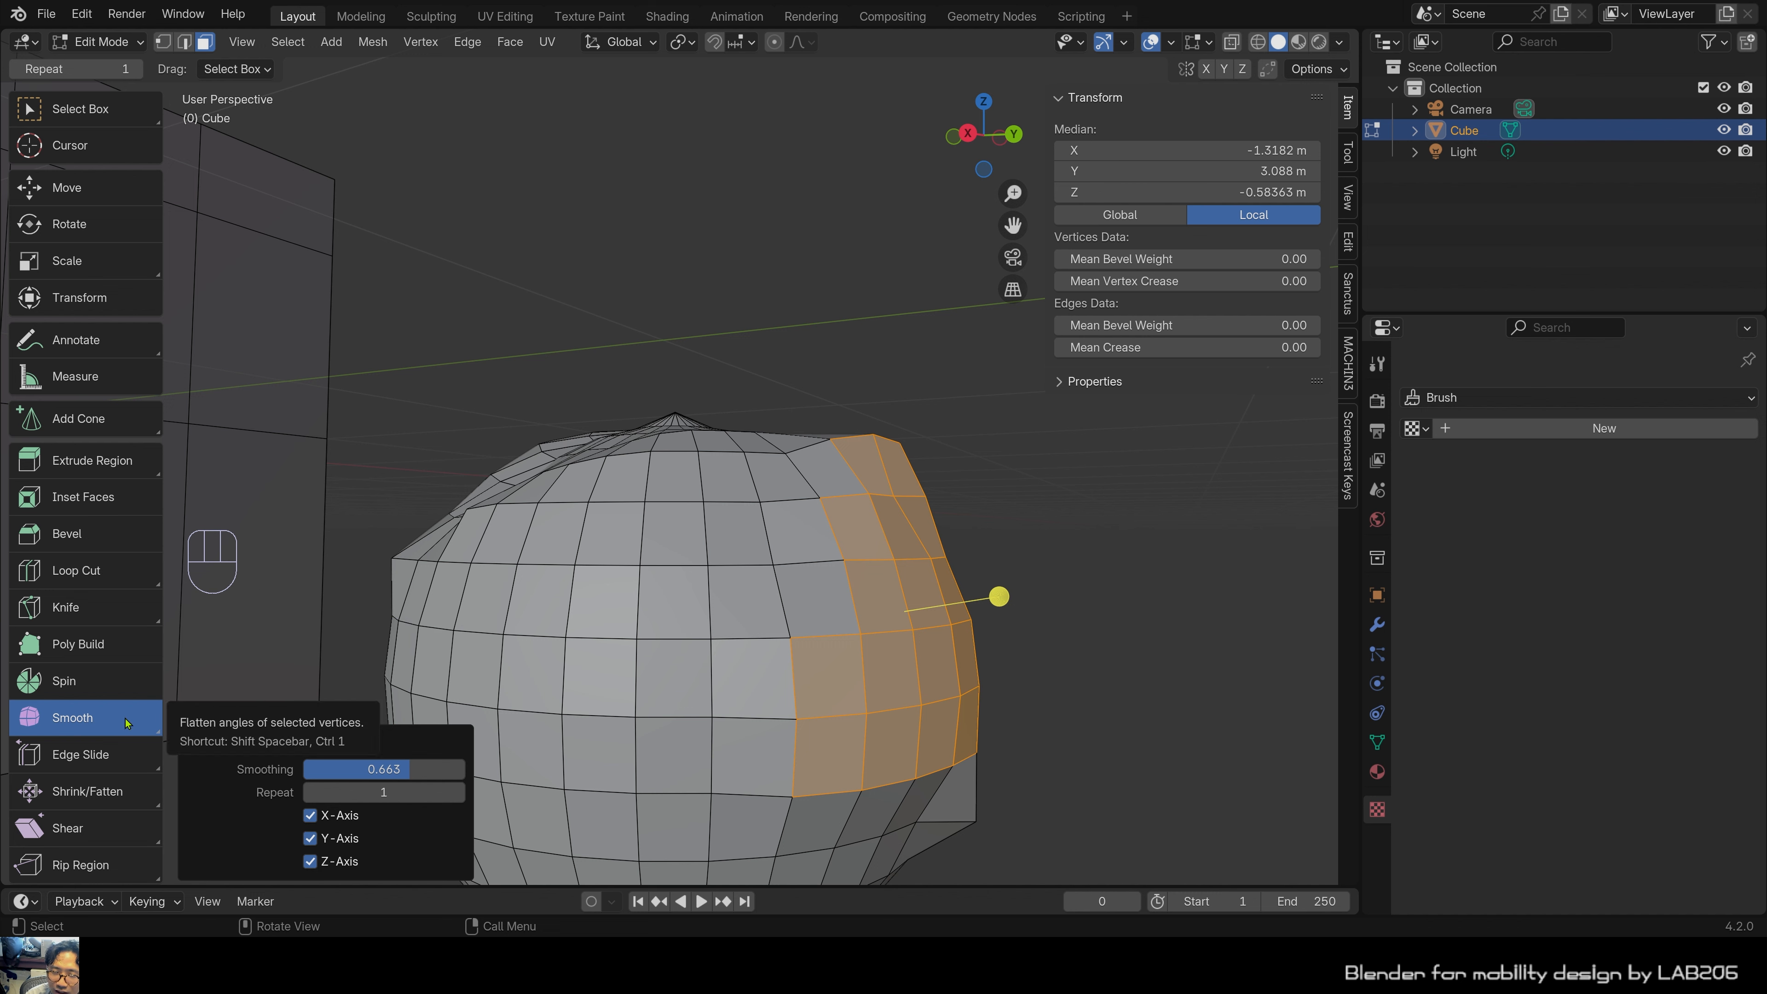
middle_click_drag(755, 686, 754, 616, "shift")
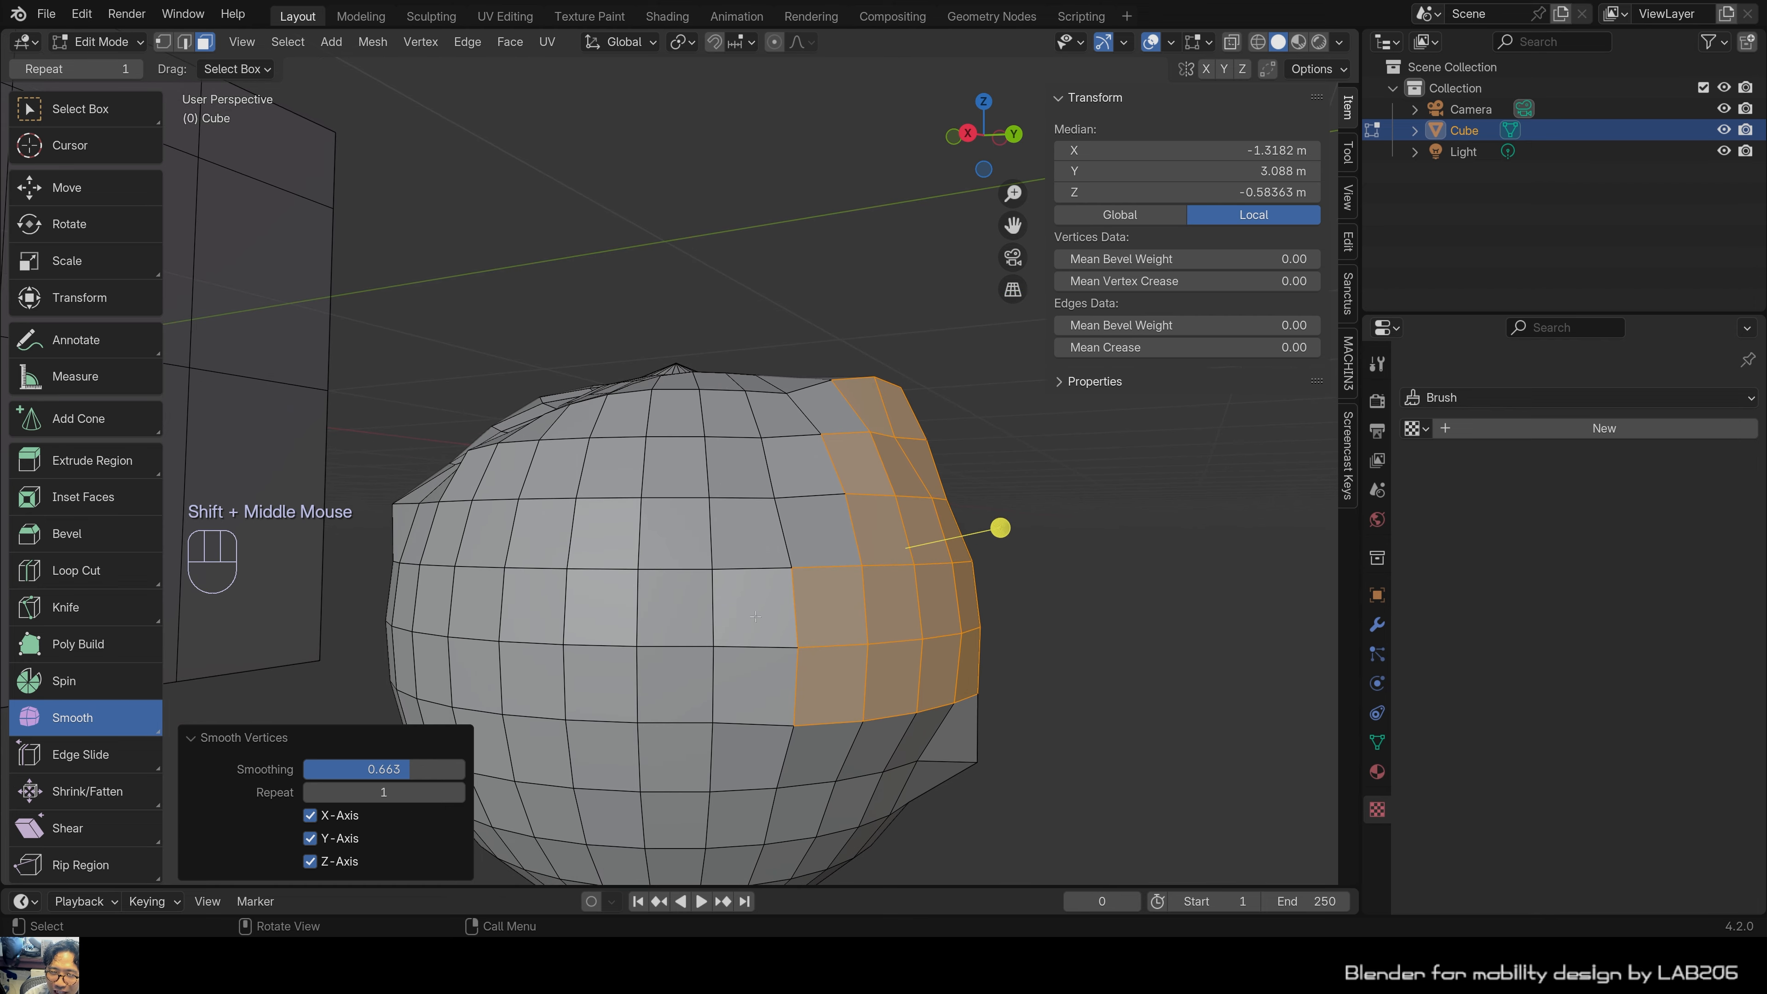
middle_click_drag(1030, 591, 542, 546)
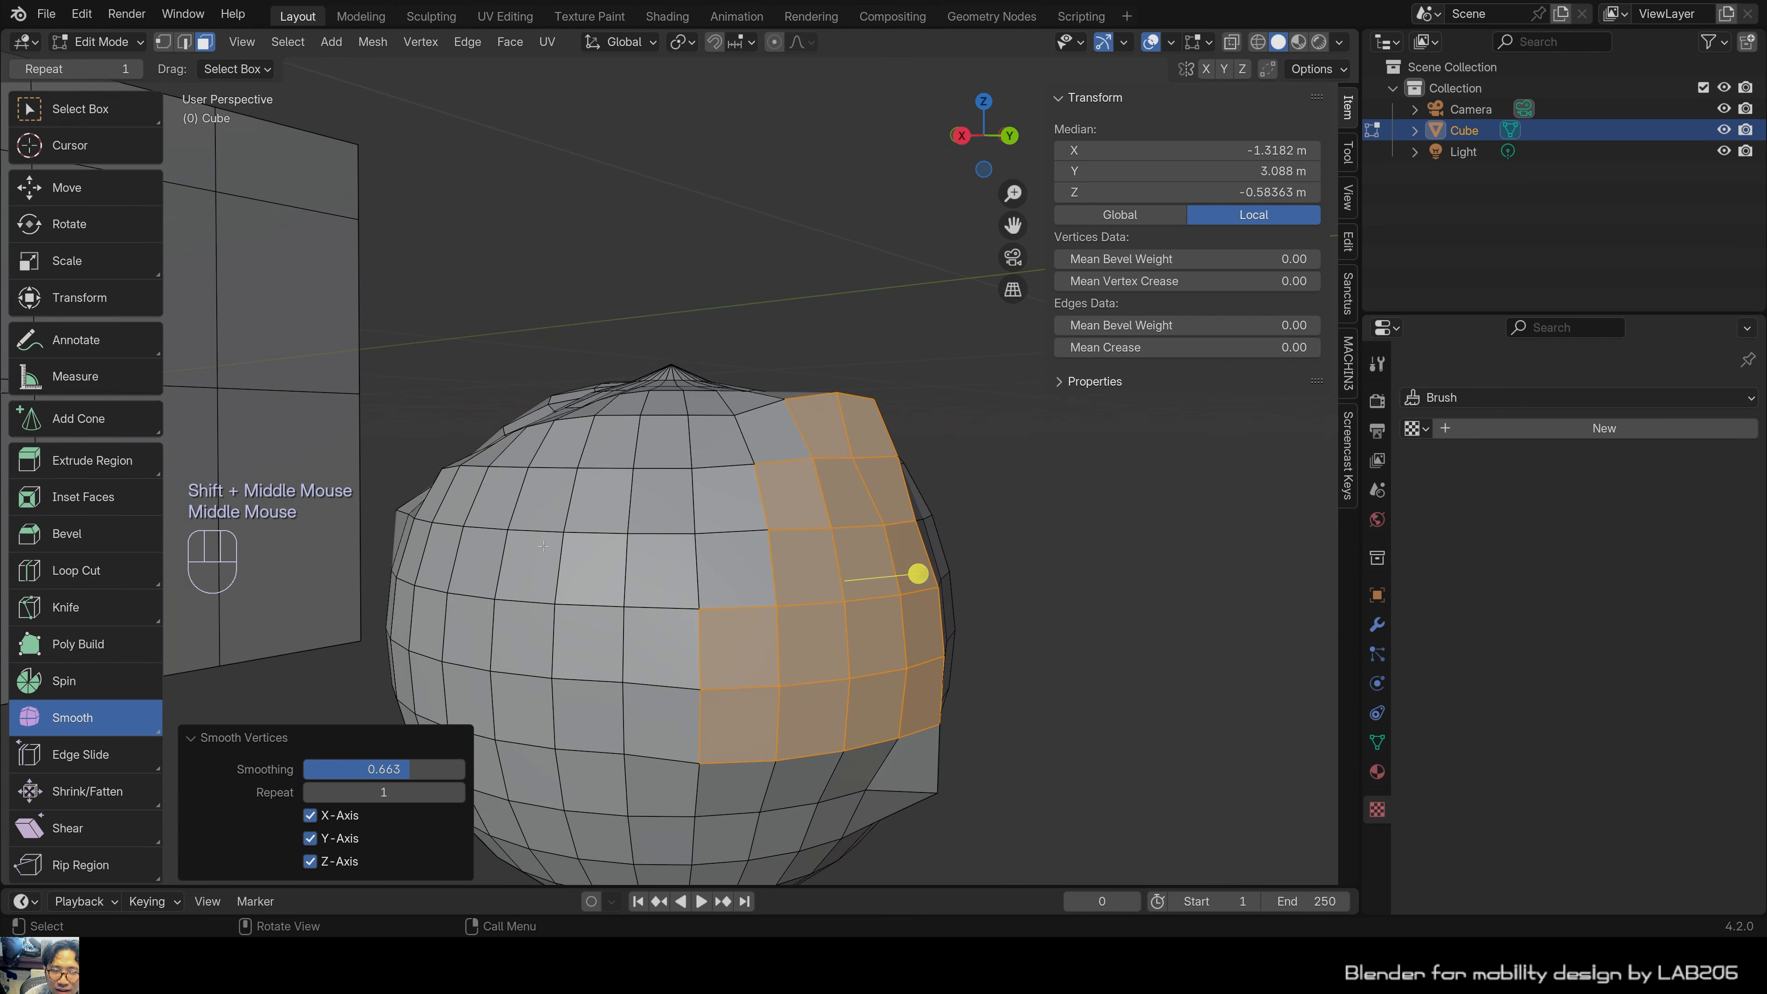
middle_click_drag(763, 668, 888, 641)
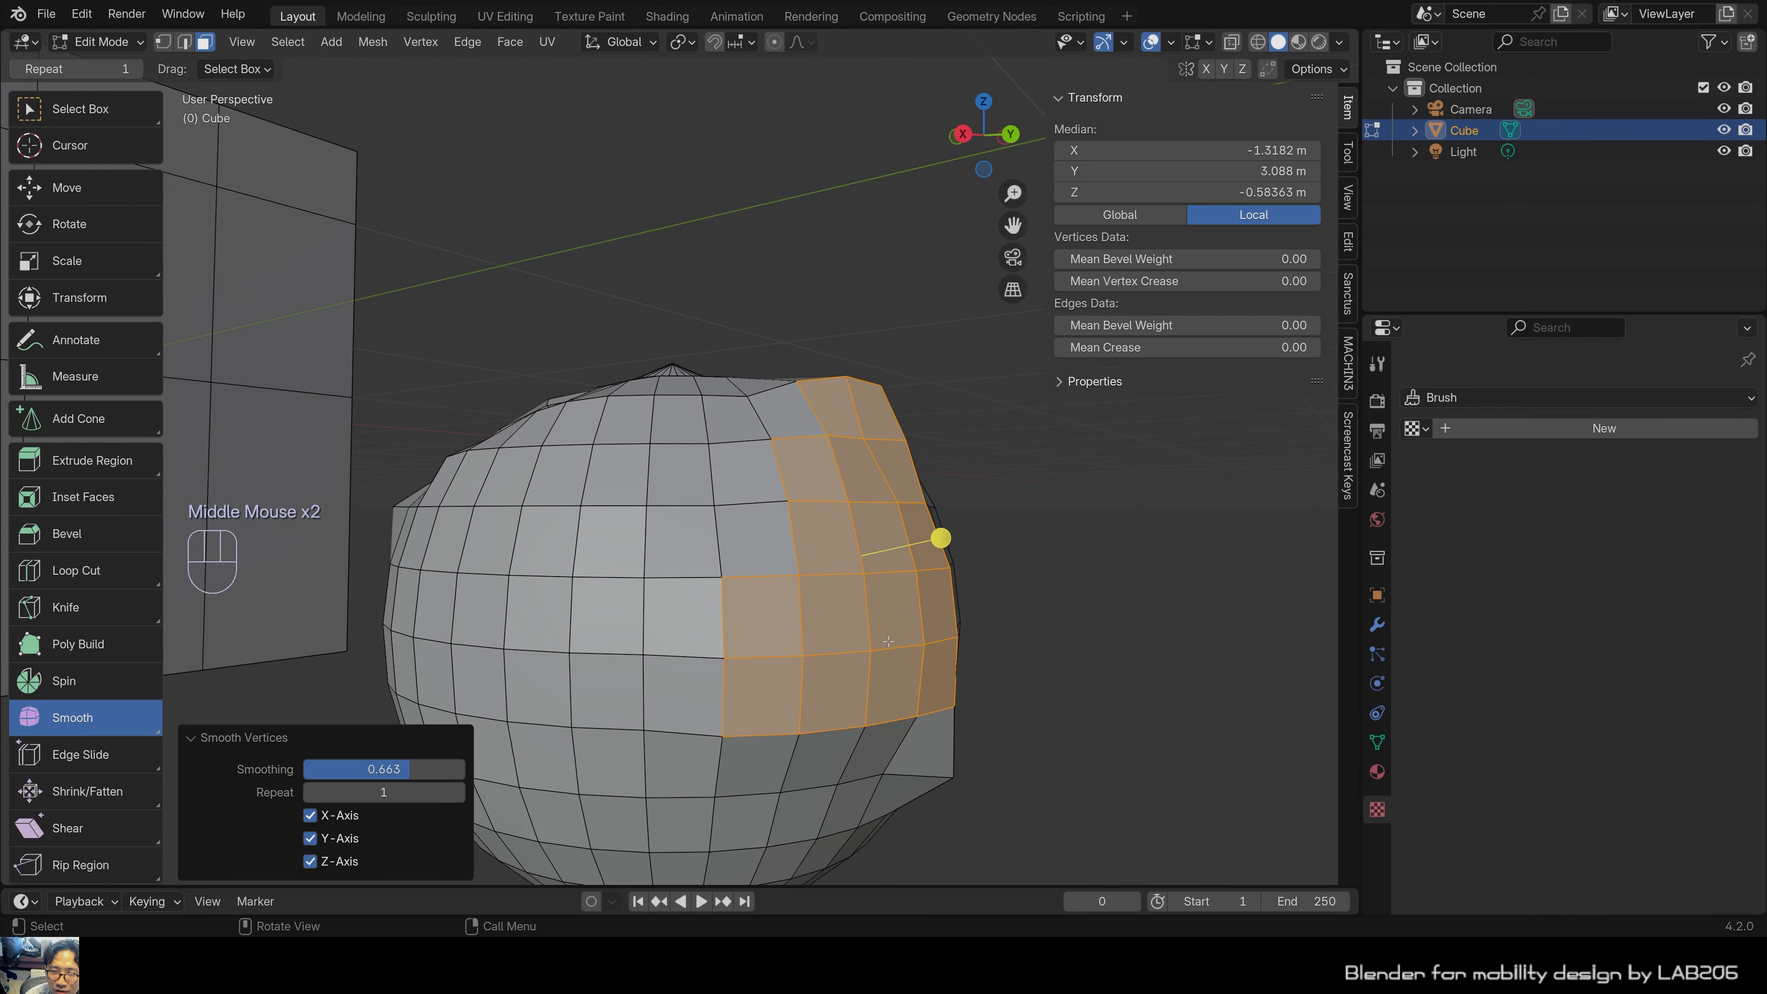
left_click(1060, 585)
middle_click_drag(626, 619, 387, 628)
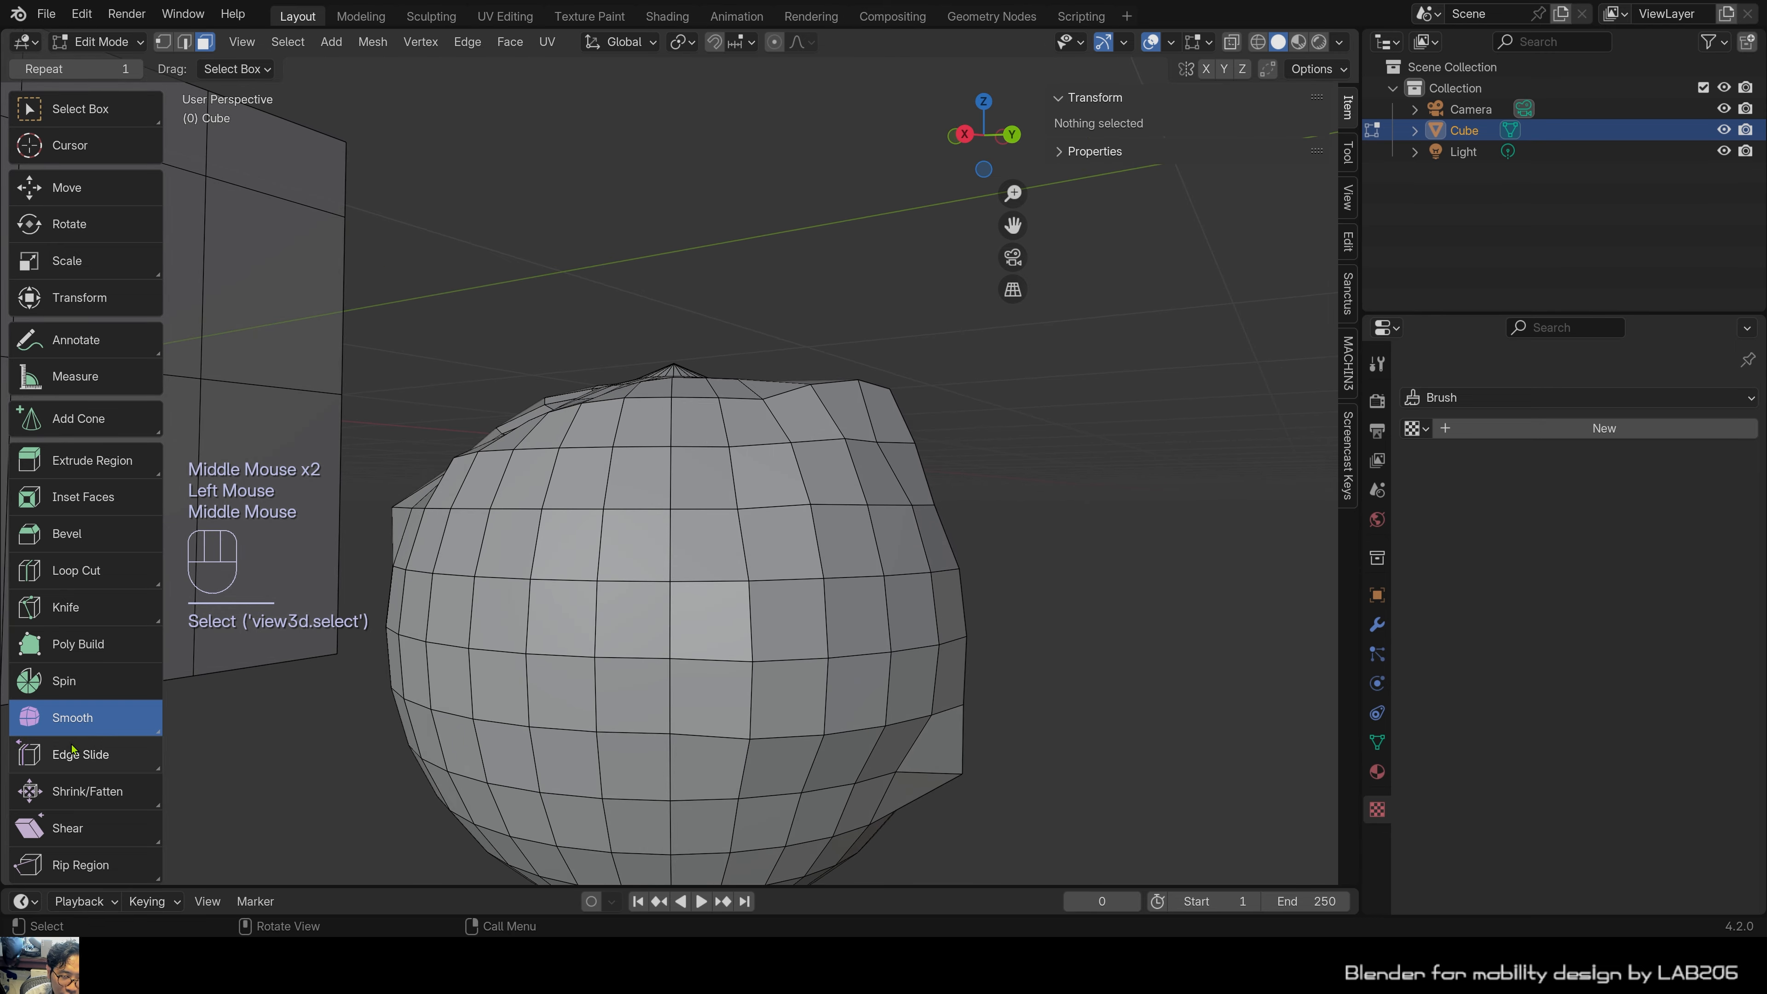
In edge selection, use Edge Slide on the horizontal side edge below the cube's raised block with factors of about 0.523 and -0.380.
middle_click_drag(436, 468, 840, 721)
scroll(485, 505, "down", 2)
scroll(654, 619, "up", 2)
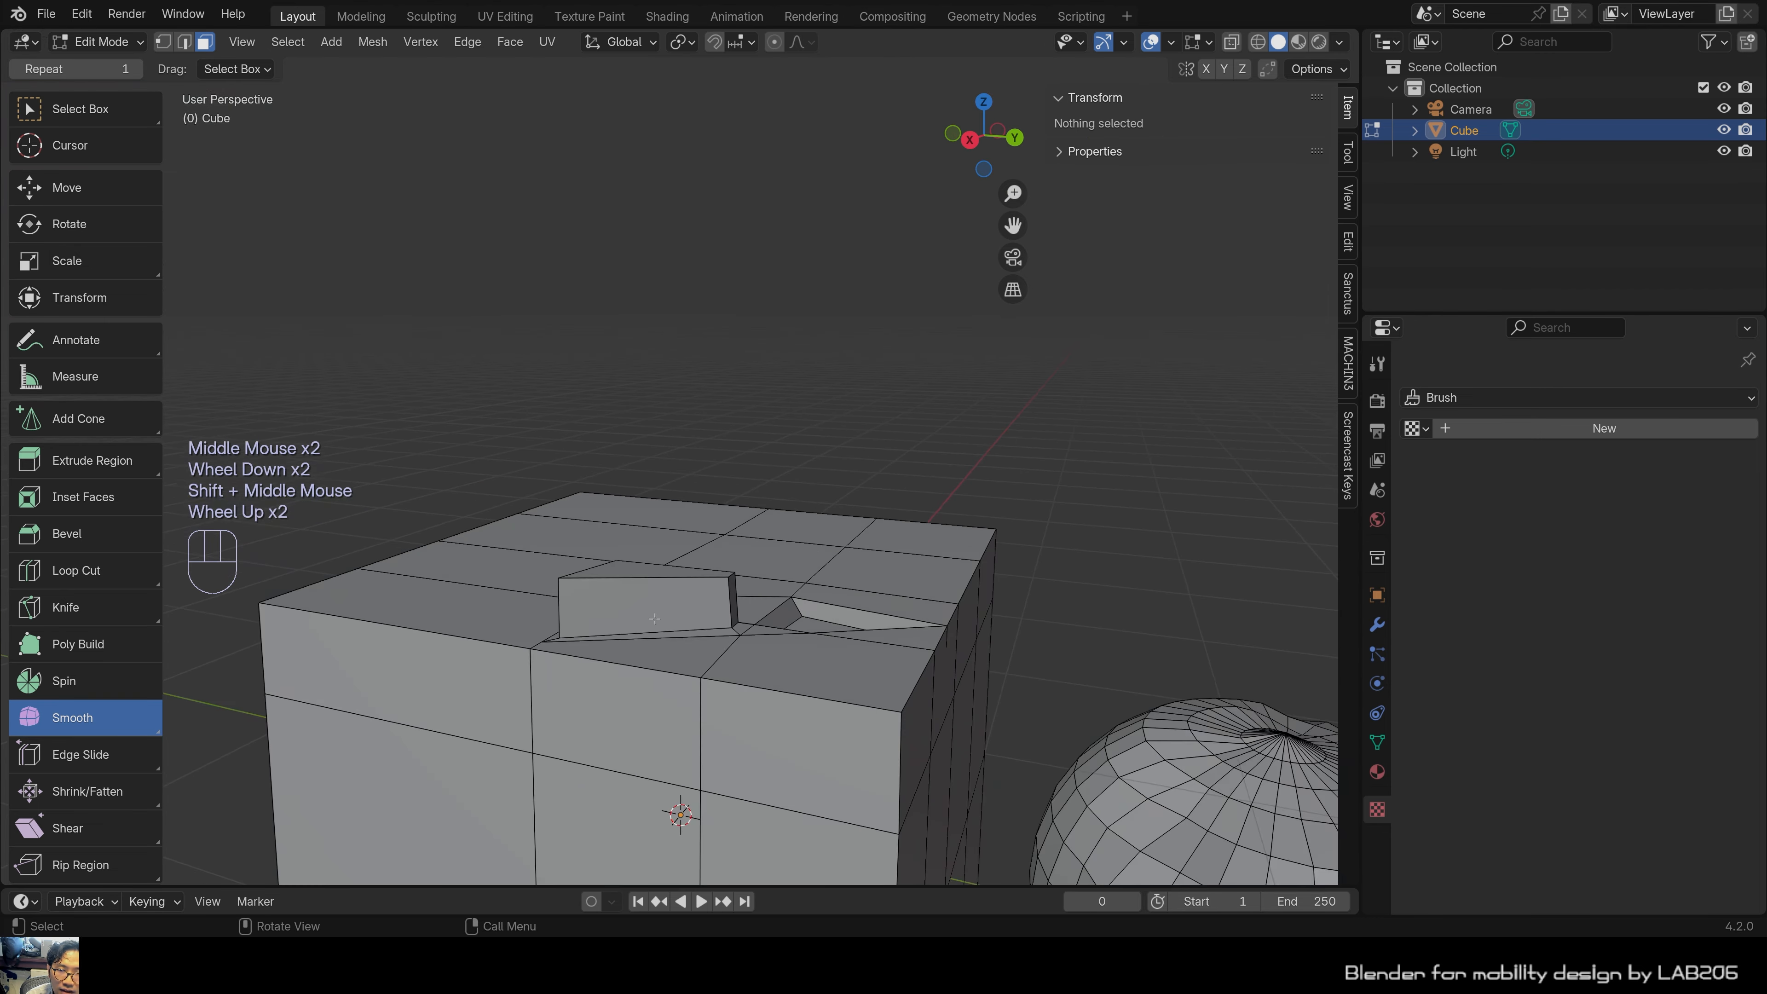
left_click(77, 755)
middle_click_drag(431, 713, 486, 647, "shift")
middle_click_drag(487, 648, 598, 585)
scroll(501, 643, "up", 2)
key("2")
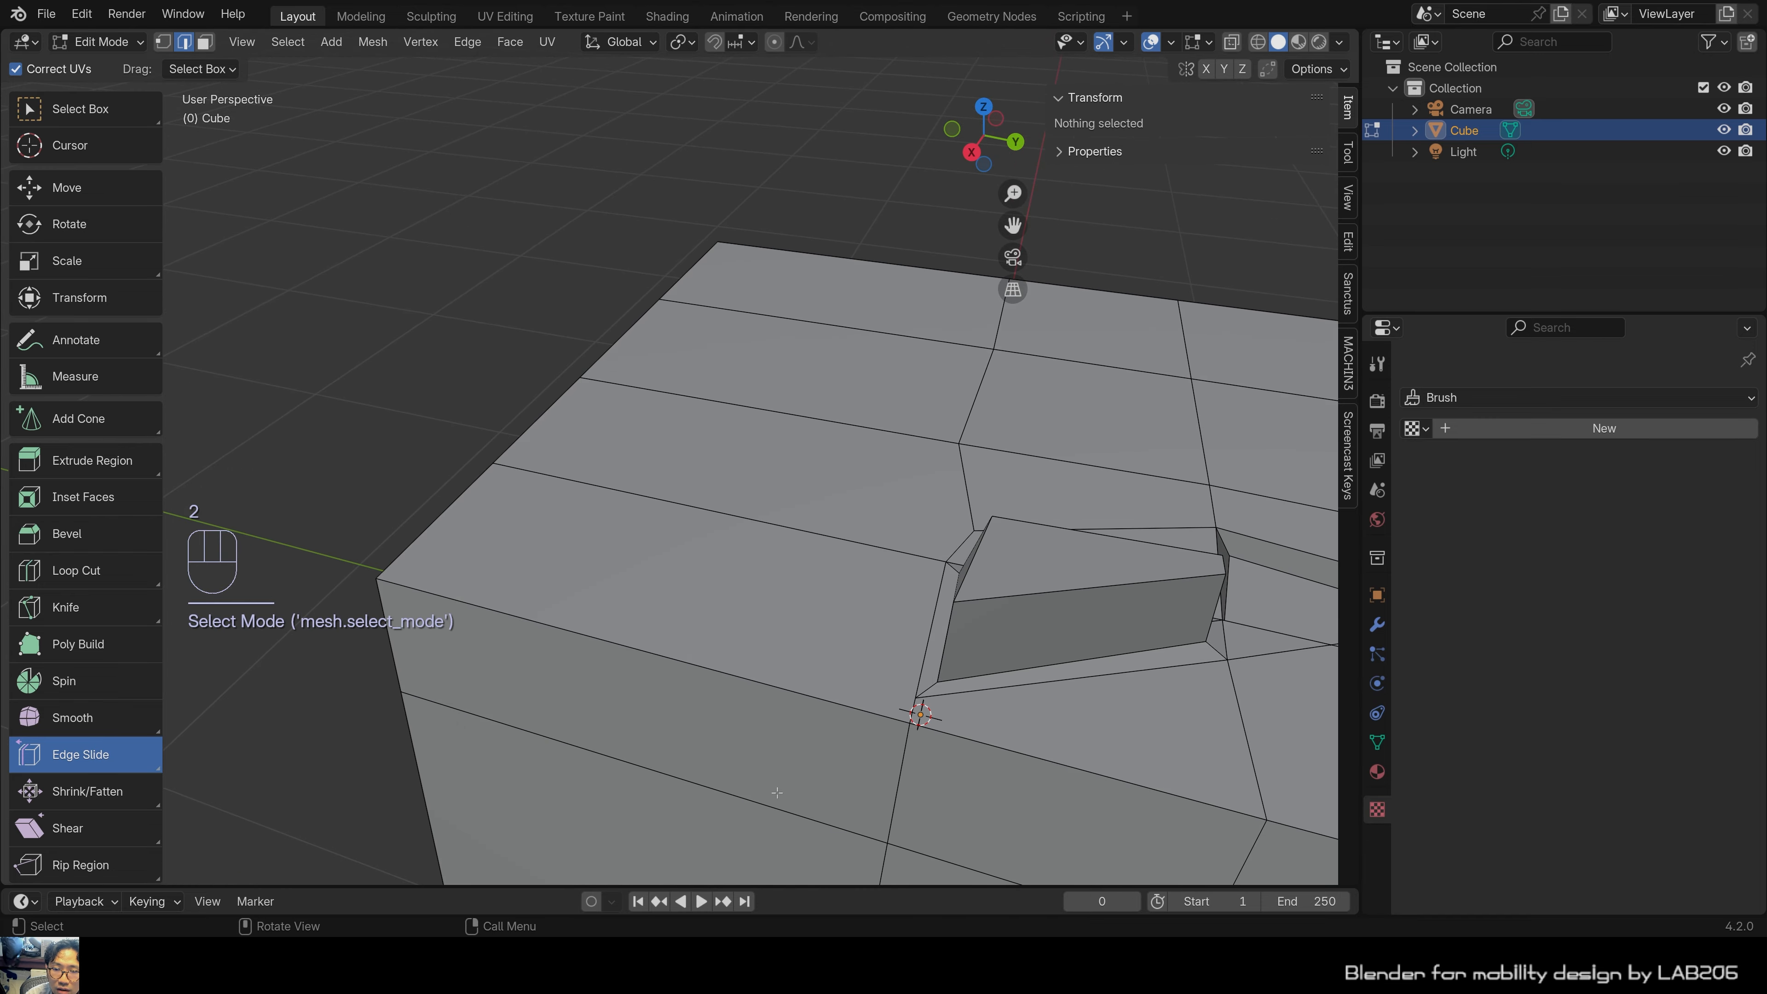
middle_click_drag(776, 792, 796, 695)
left_click(1163, 562)
middle_click_drag(1163, 562, 835, 687, "shift")
left_click_drag(827, 685, 870, 696)
scroll(835, 635, "down", 2)
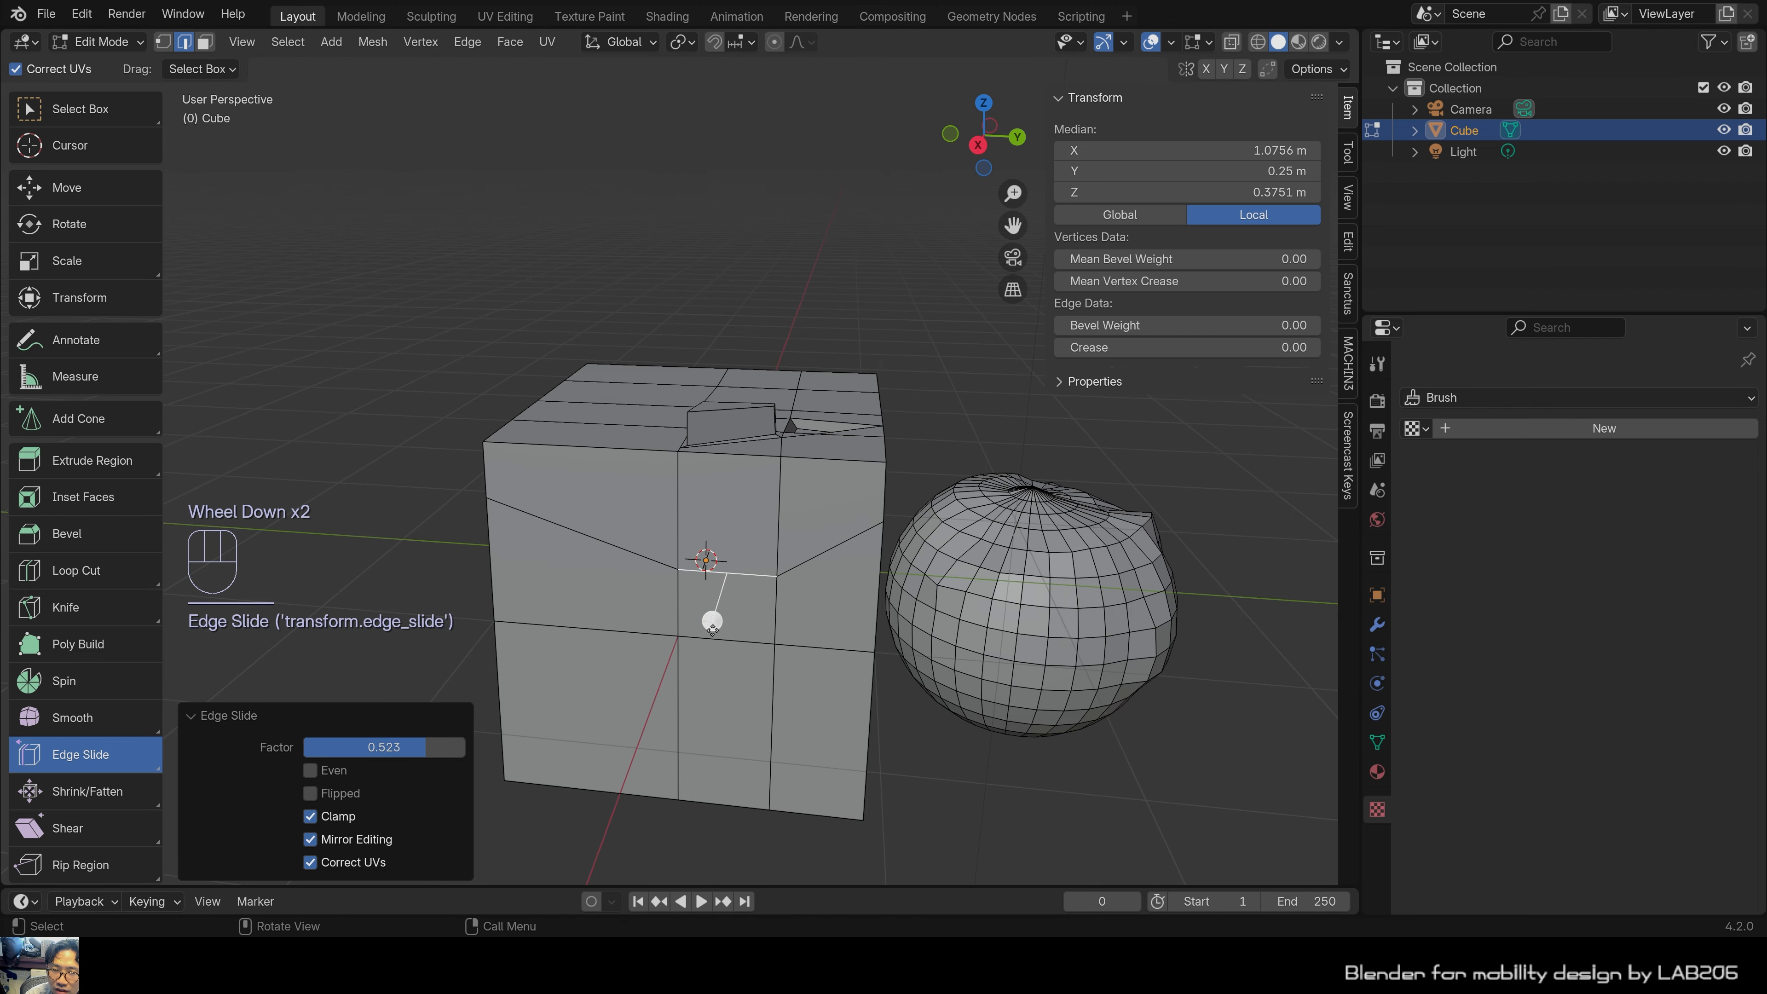
left_click_drag(711, 621, 709, 572)
Select the middle segment of the rim on another side of the cube's top and slide it inward by a factor of about 0.534.
scroll(710, 572, "up", 2)
middle_click_drag(710, 572, 875, 630)
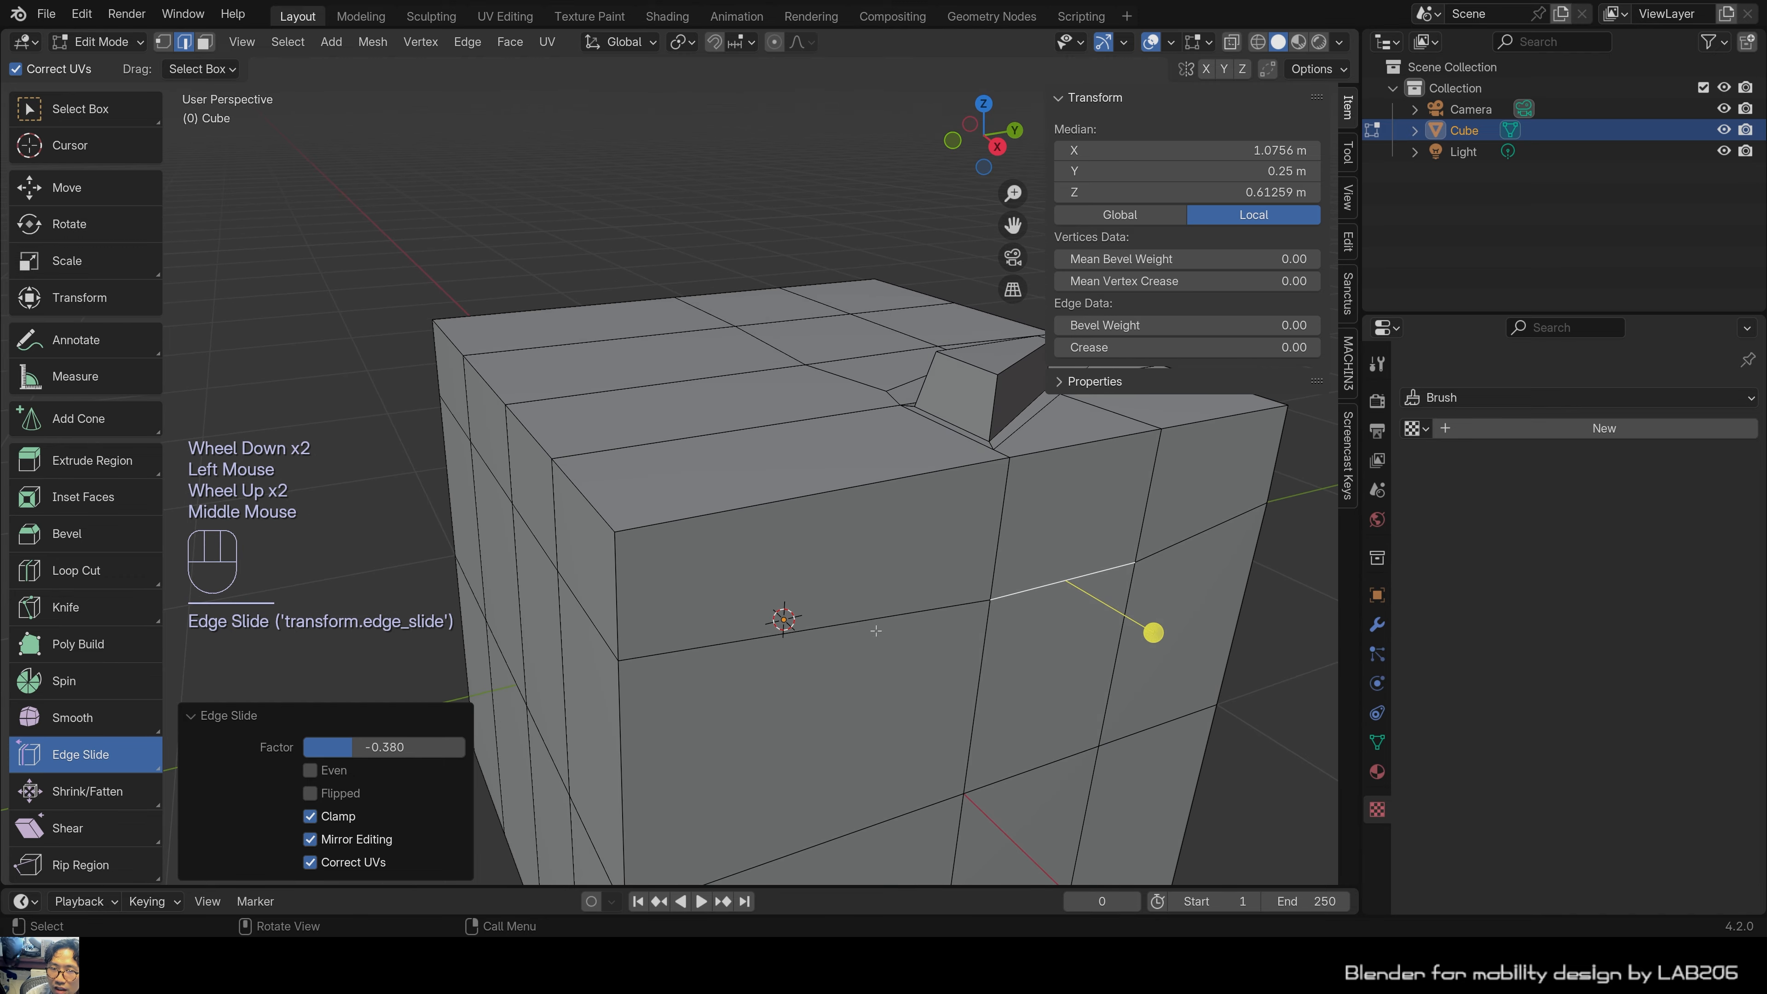
left_click(600, 495)
left_click_drag(446, 363, 533, 382)
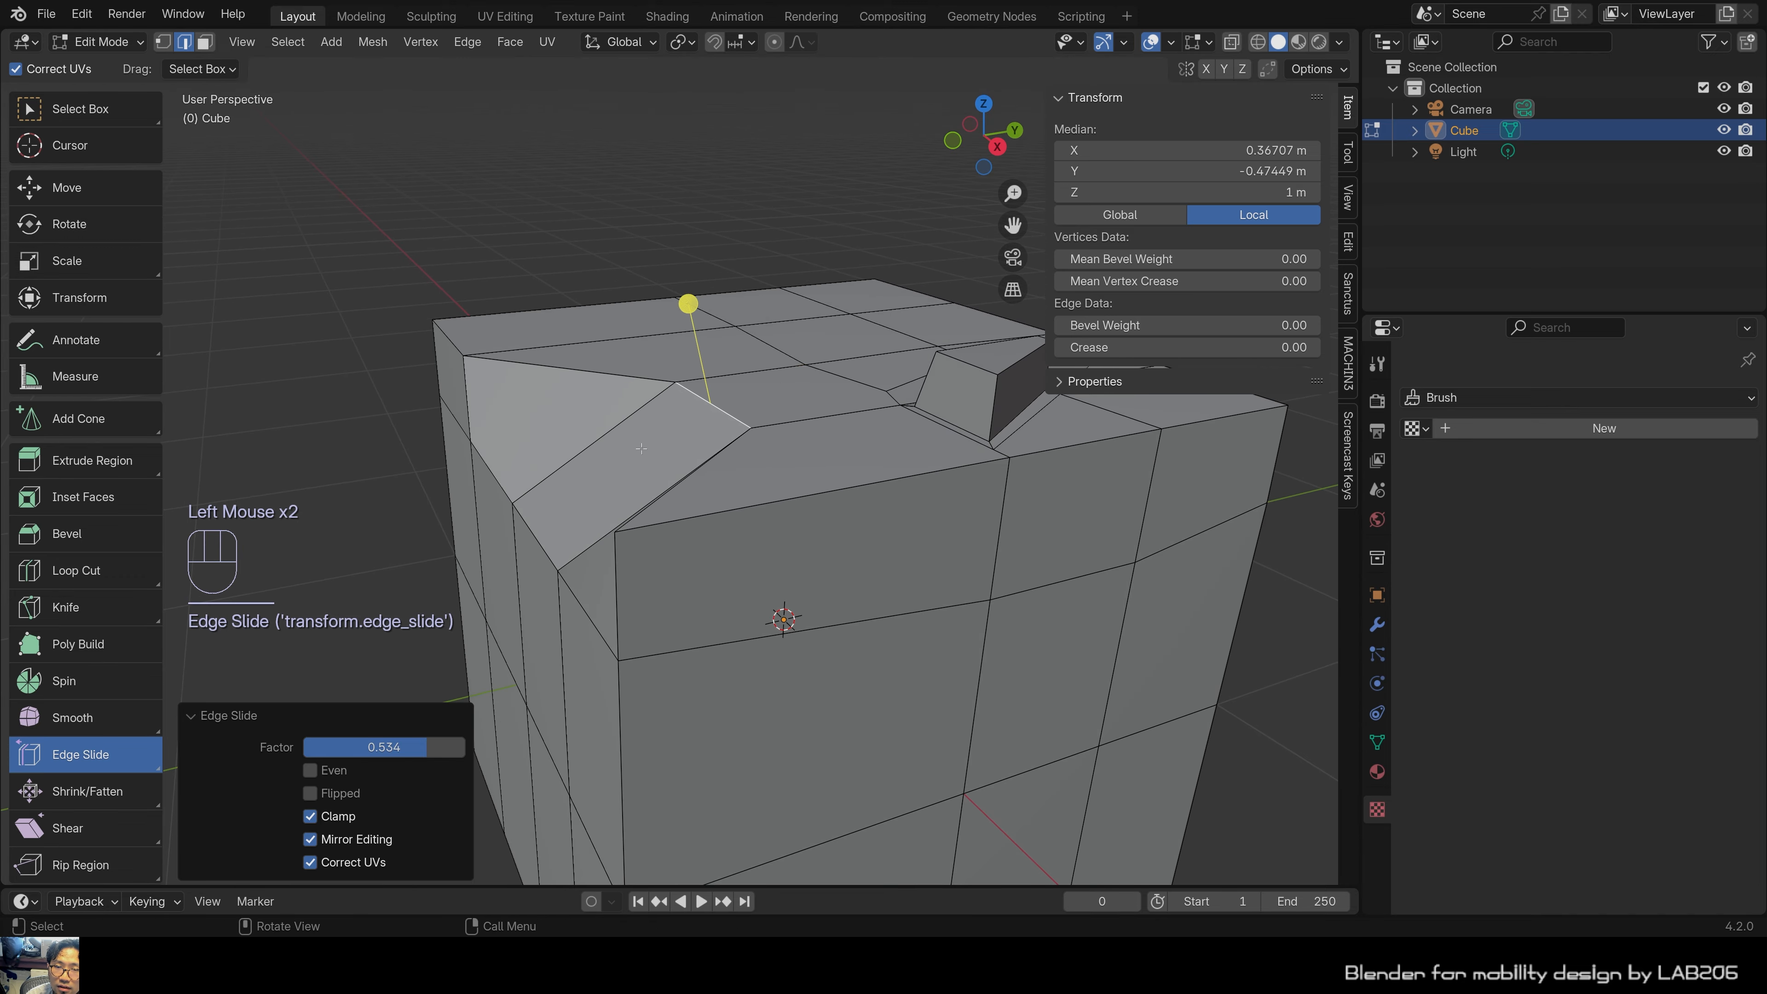
middle_click_drag(533, 383, 545, 513)
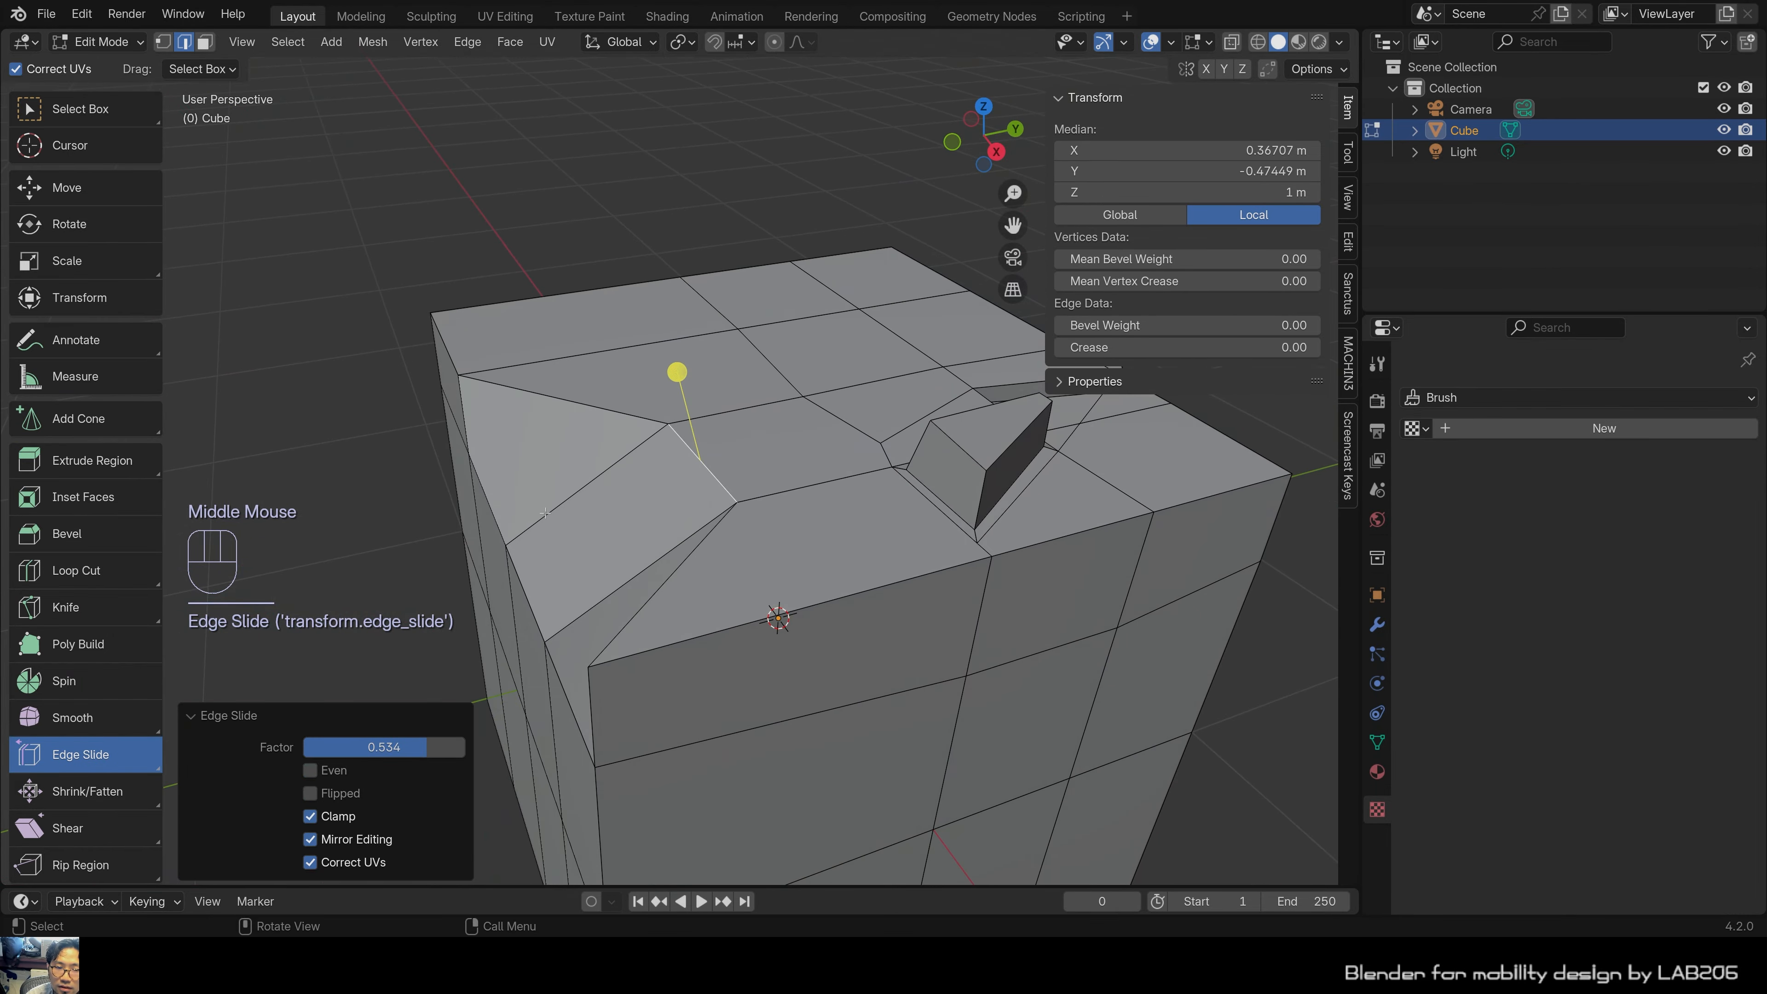
Activate the Shrink/Fatten tool, switch to face selection, and select two adjoining faces in the middle of the cube's side.
scroll(70, 796, "down", 2)
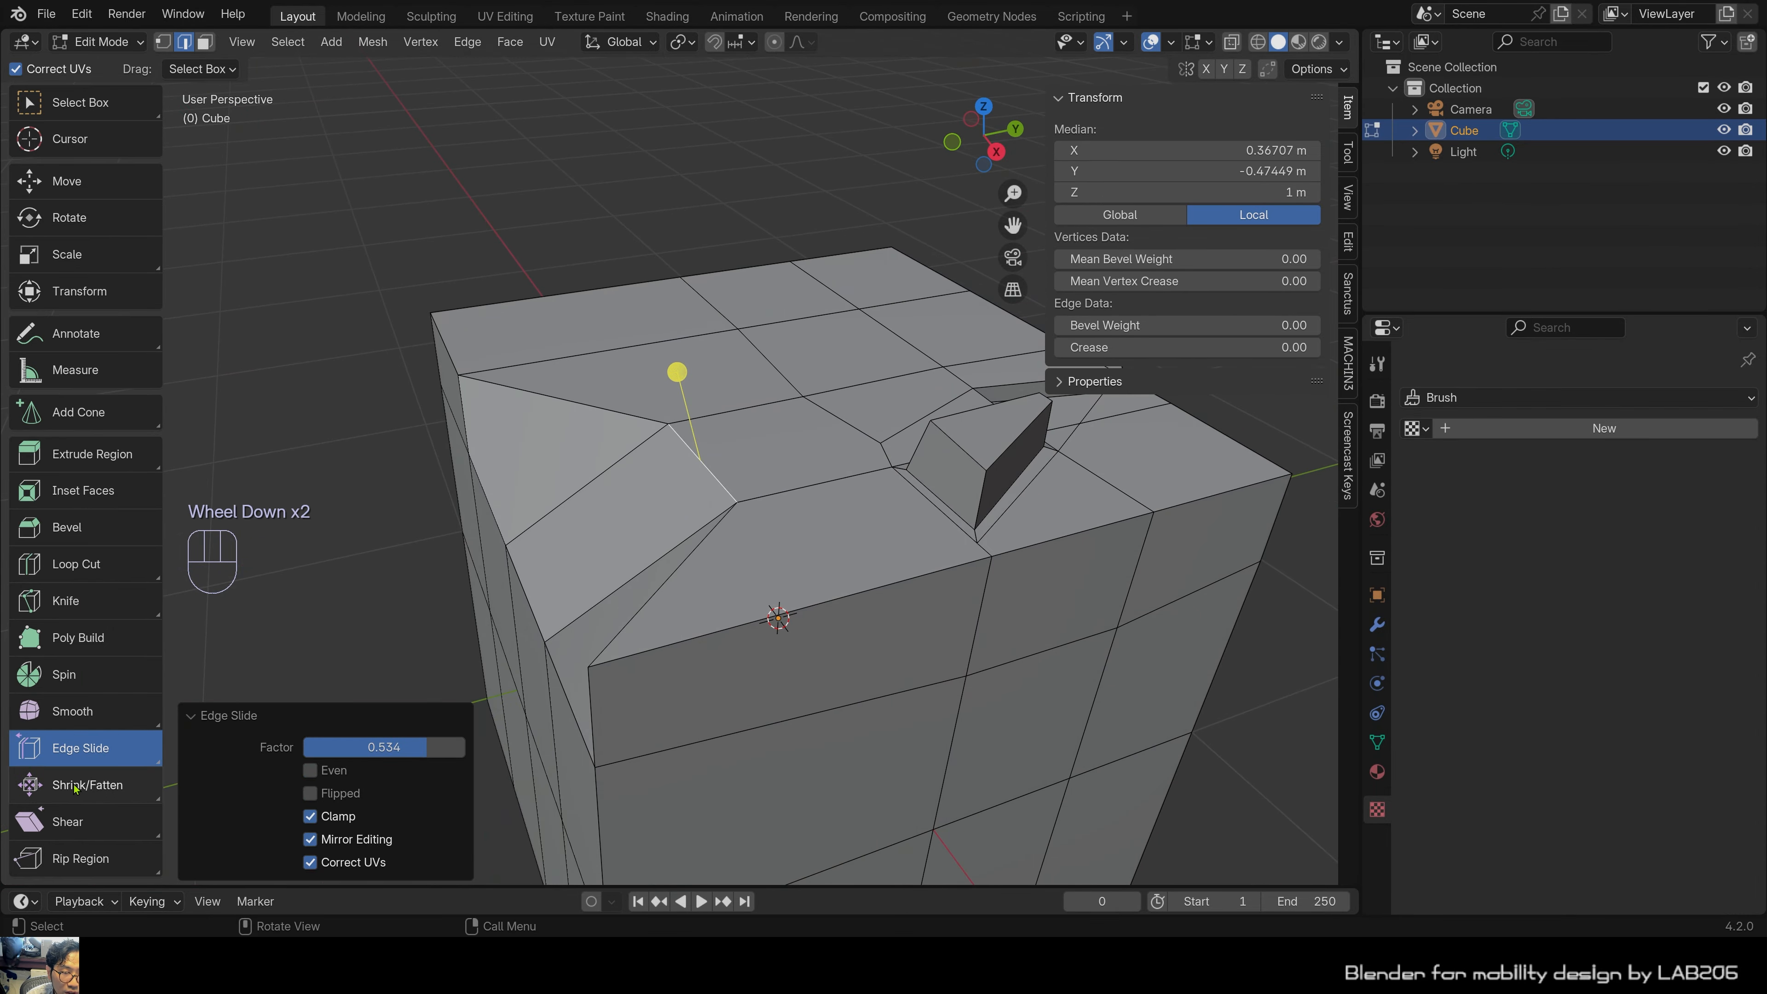
left_click(76, 788)
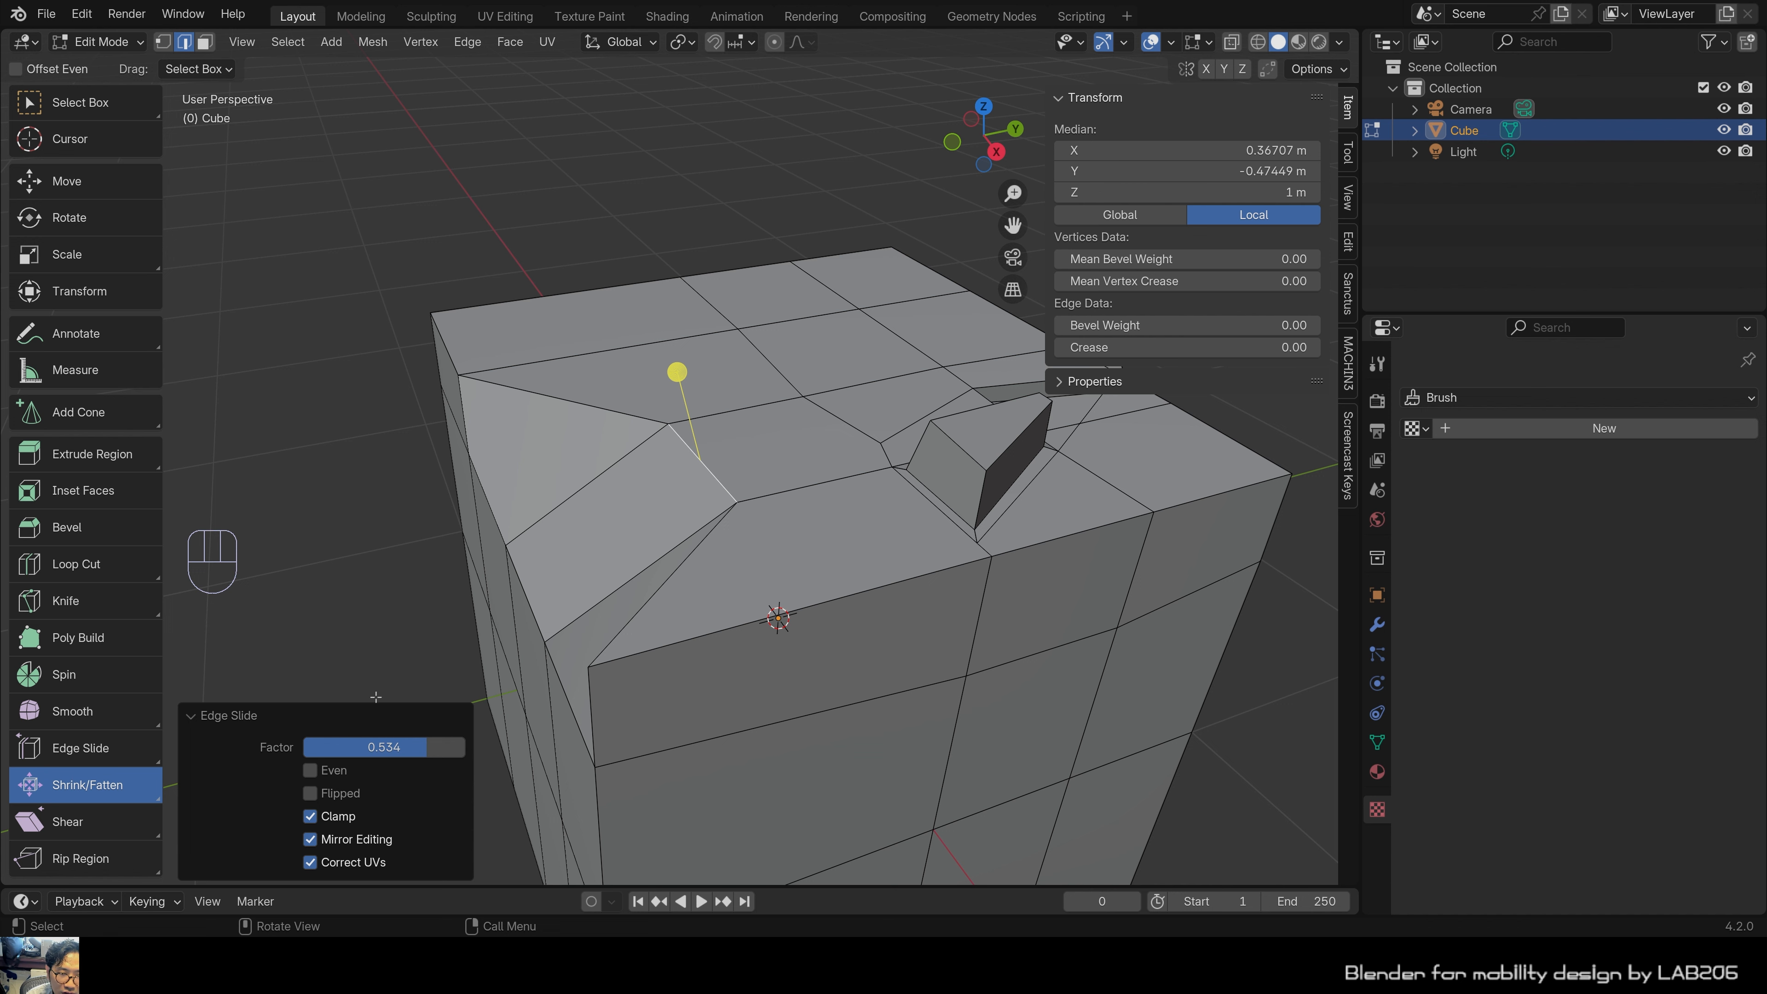
left_click(391, 531)
scroll(391, 530, "down", 1)
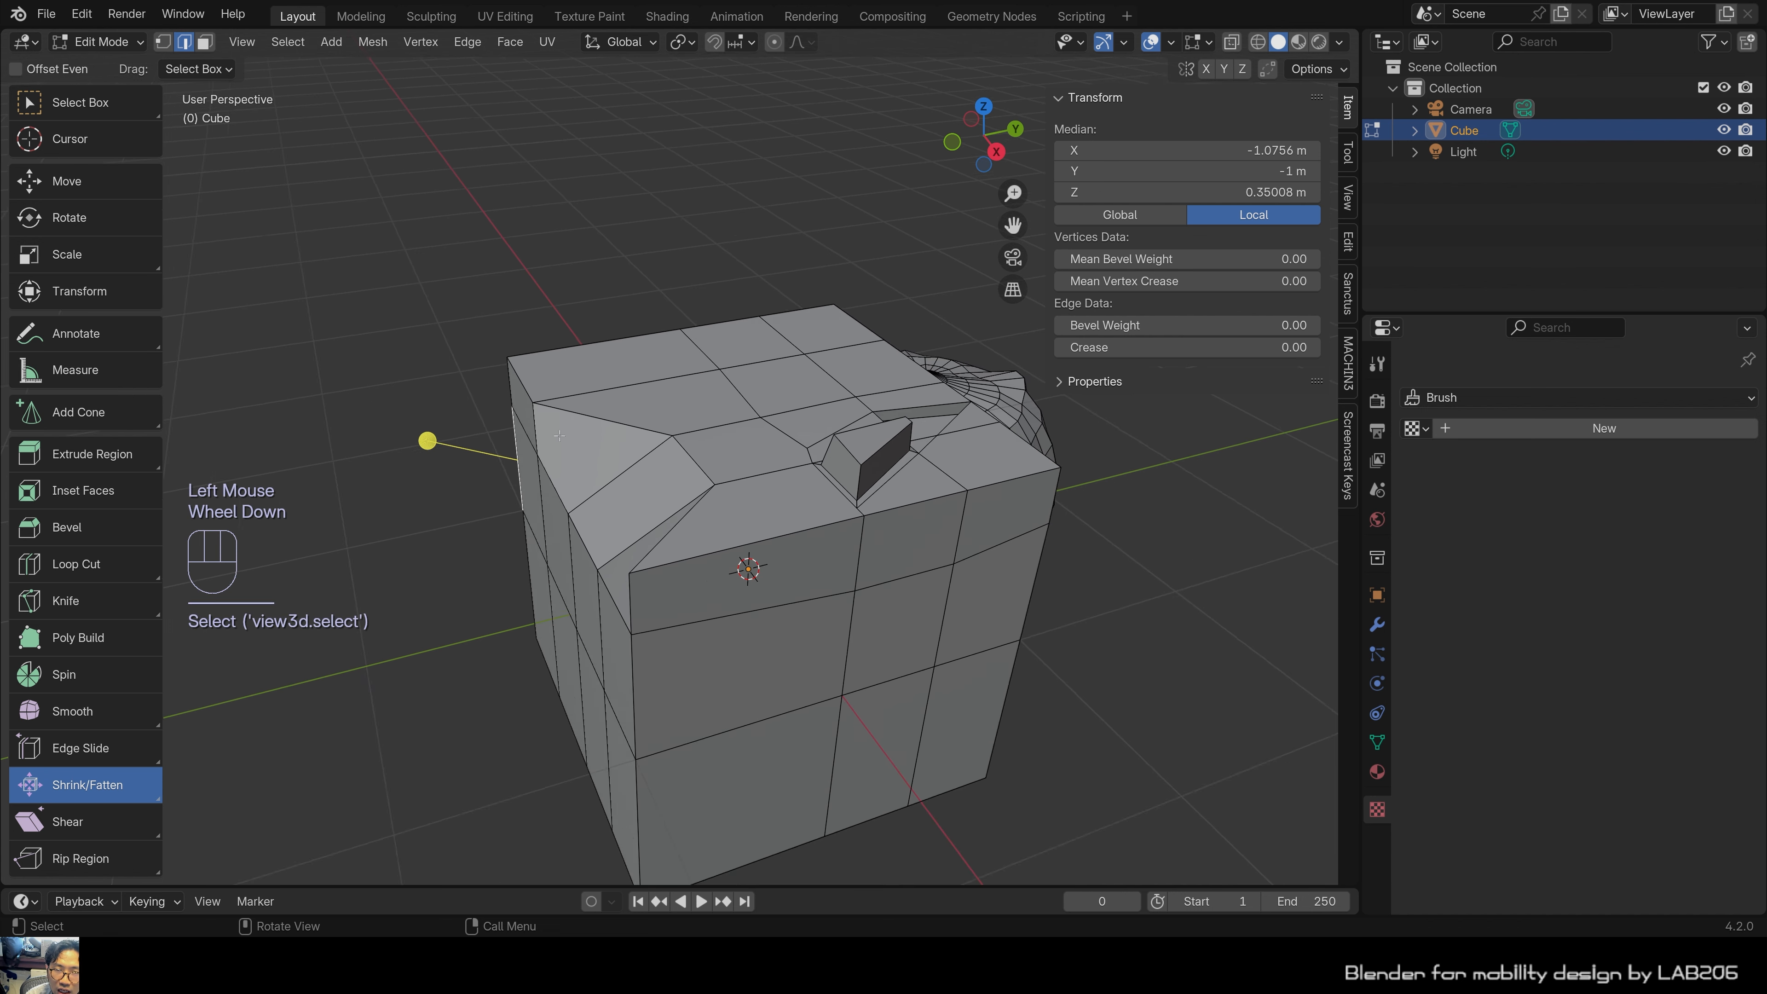
scroll(391, 530, "down", 1)
scroll(391, 530, "up", 1)
middle_click_drag(392, 531, 695, 557)
left_click(833, 647)
key("3")
left_click(799, 648)
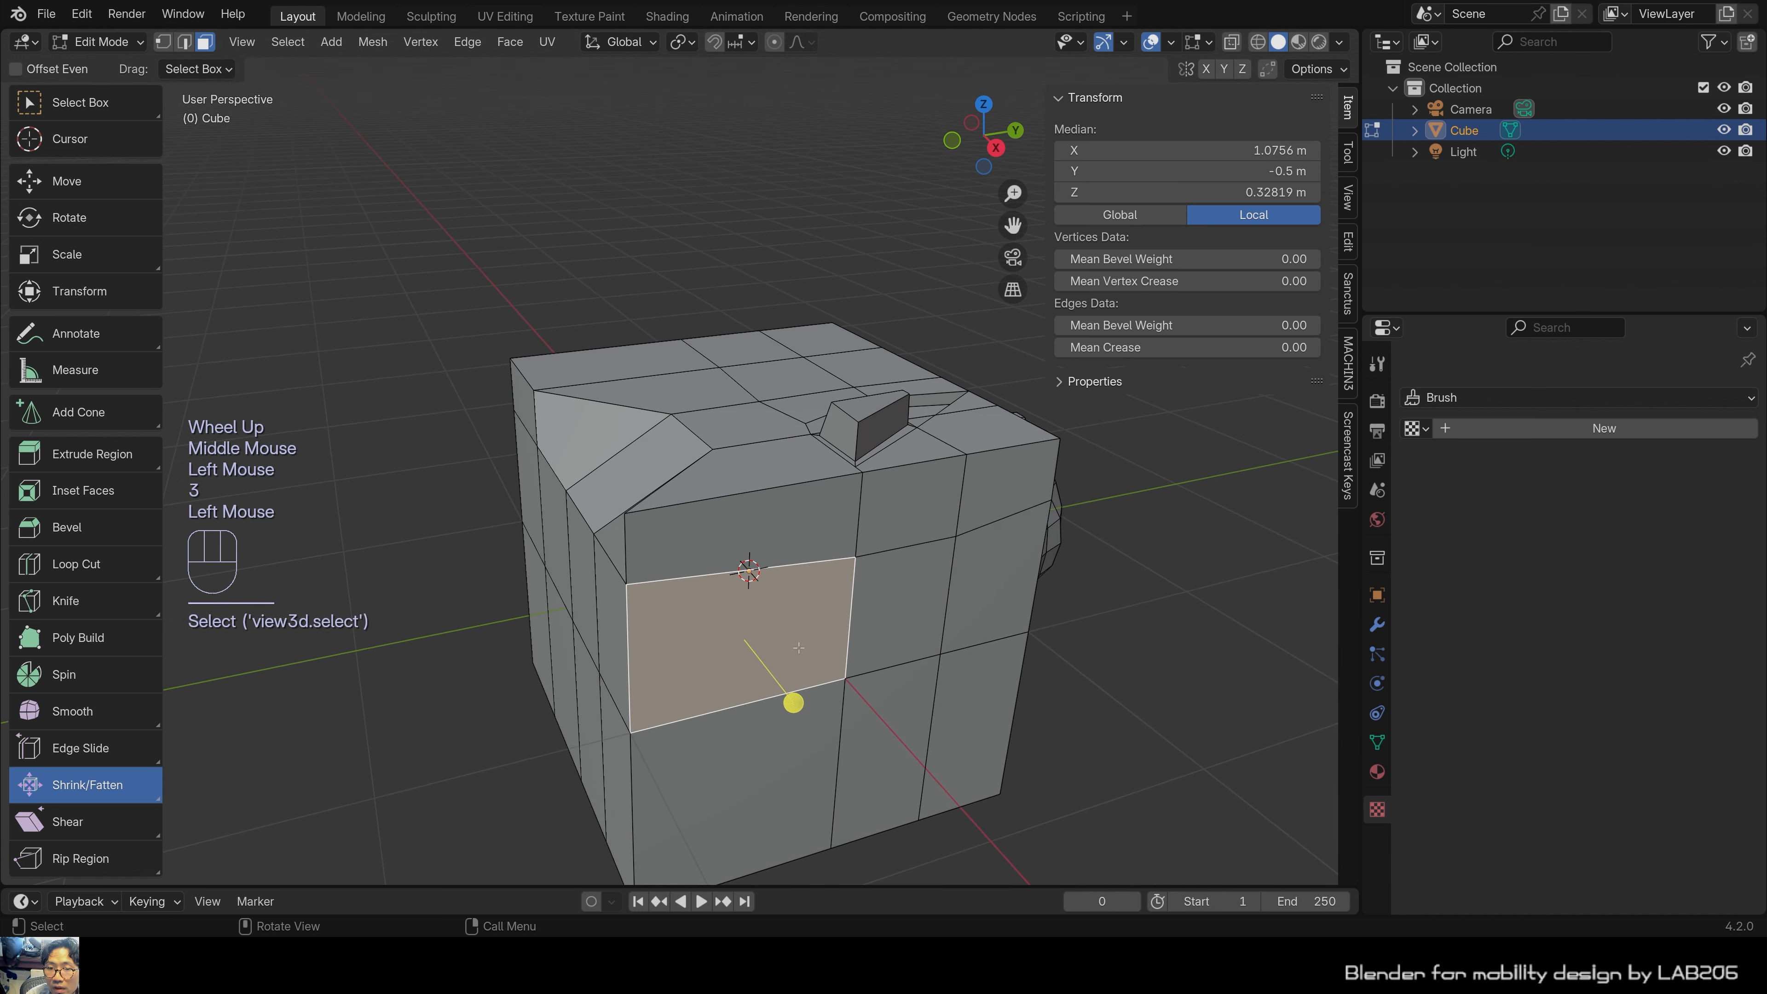
left_click(878, 621, "shift")
Select the strip of three connected faces running from the cube's top over the sloped section and down its side.
left_click(737, 423)
left_click(633, 473, "shift")
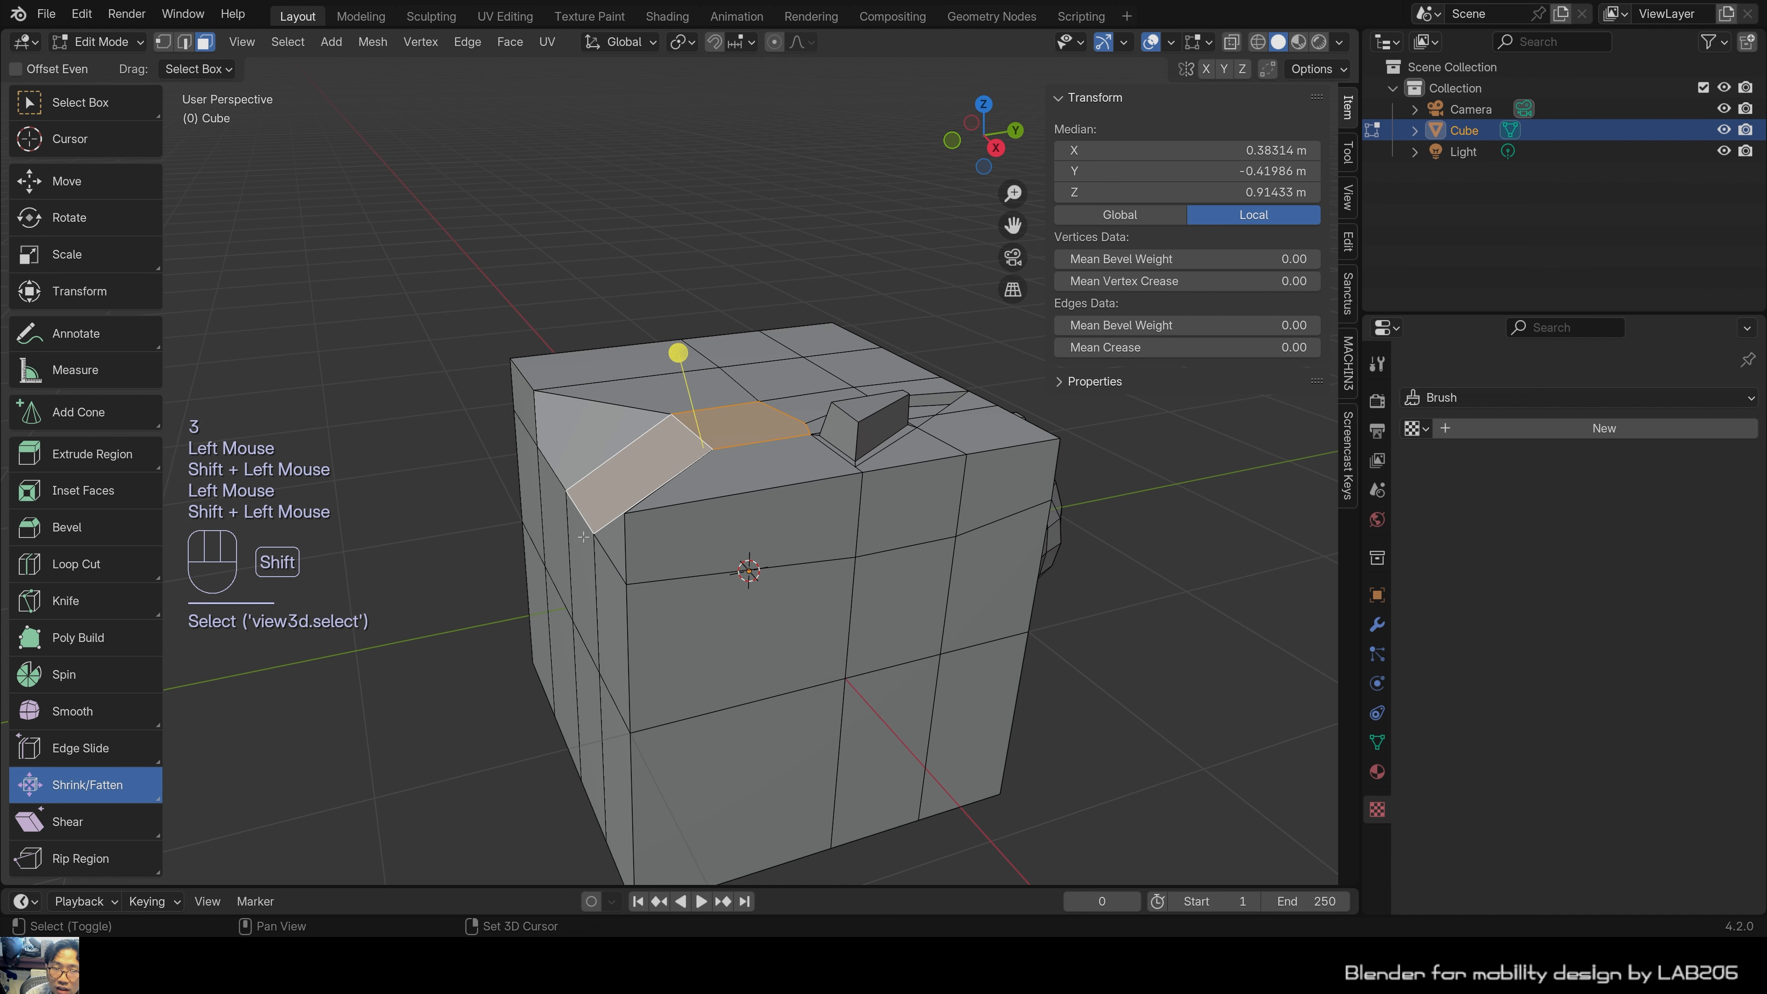
left_click(562, 575, "shift")
left_click(582, 585)
left_click(639, 474, "shift")
left_click(765, 403, "shift")
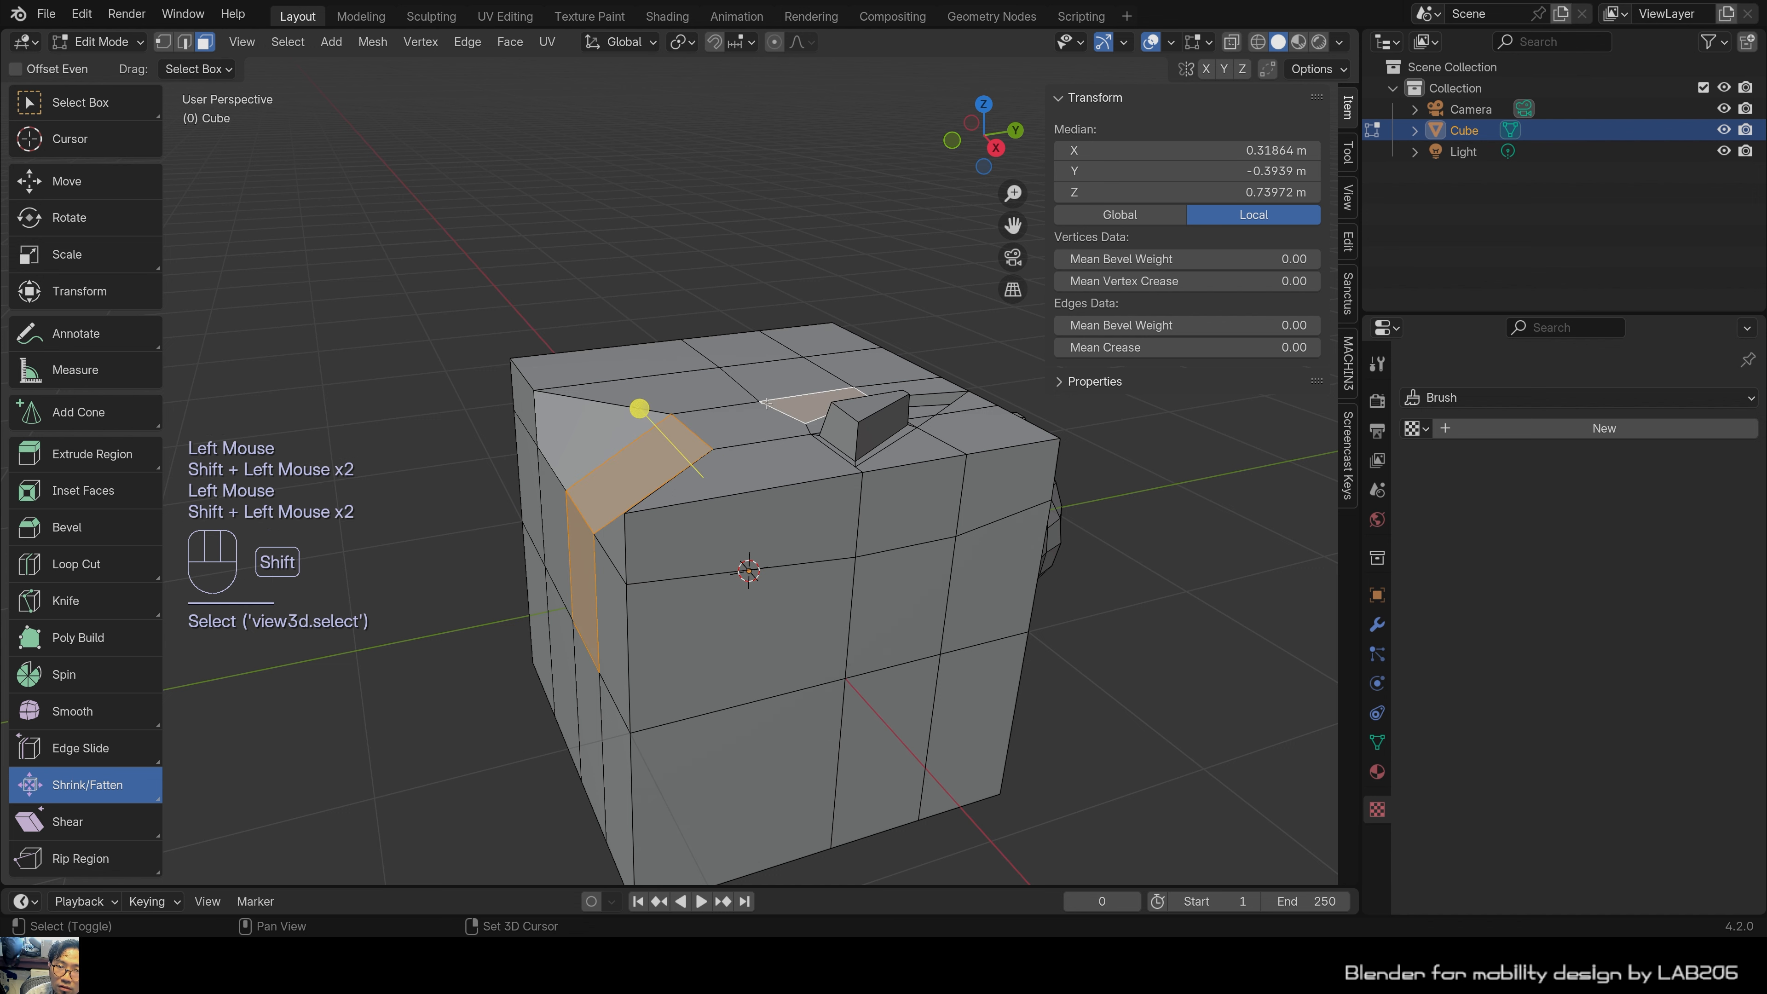
left_click(735, 434)
left_click(639, 452, "shift")
left_click(583, 578, "shift")
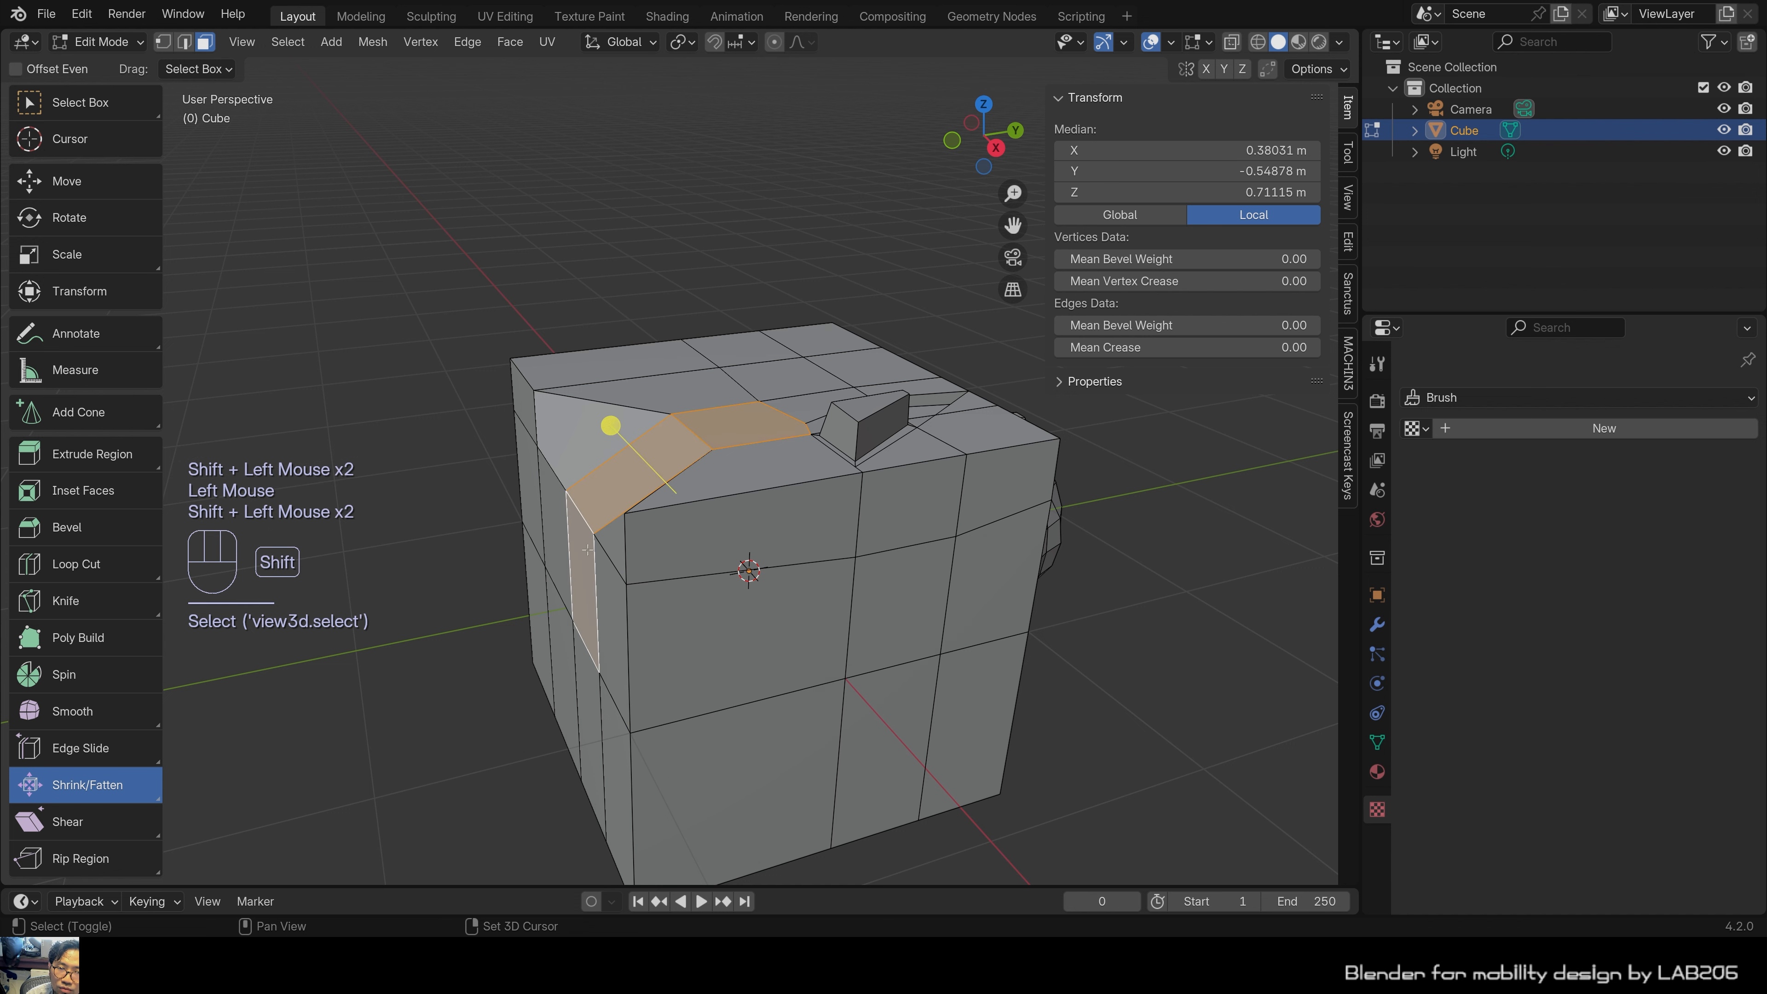
Try moving the selected strip of faces along its normals with Shrink/Fatten, and clear the selection.
middle_click_drag(583, 577, 651, 519)
scroll(911, 232, "up", 2)
middle_click_drag(910, 232, 777, 602)
scroll(879, 629, "down", 2)
scroll(879, 629, "up", 1)
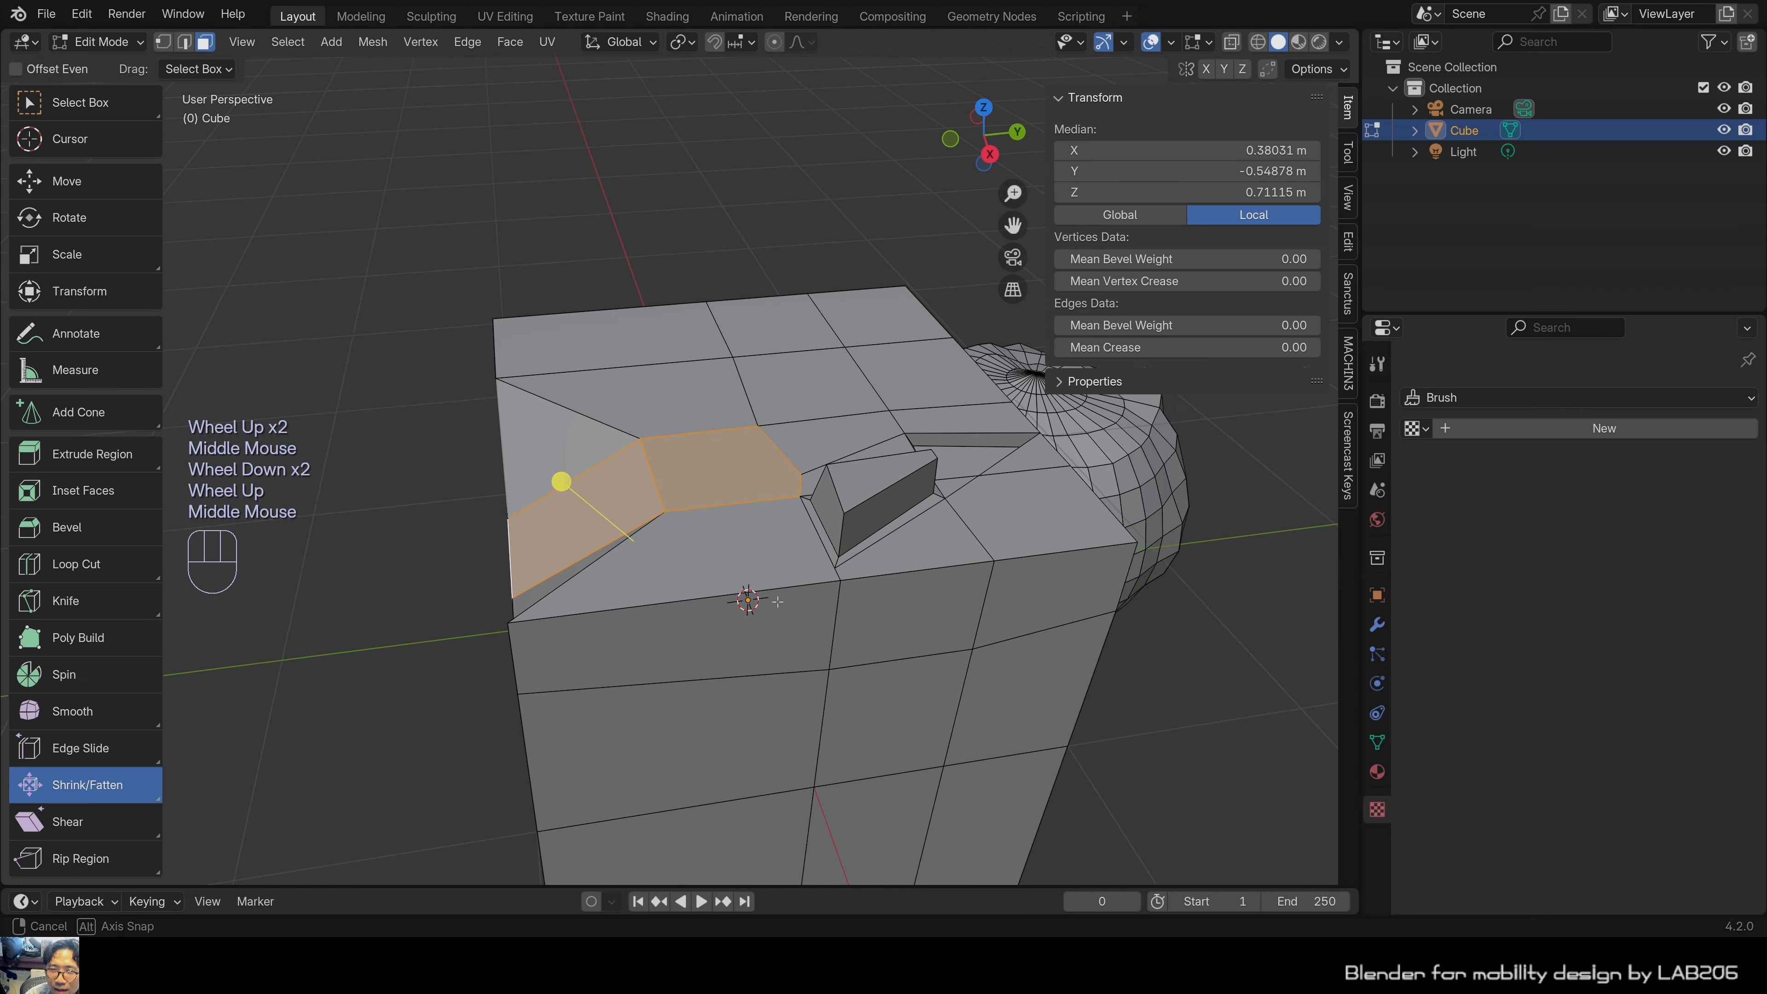
middle_click_drag(1064, 541, 751, 418, "shift")
scroll(647, 492, "up", 2)
scroll(647, 493, "down", 4)
scroll(647, 492, "up", 2)
scroll(670, 581, "up", 2)
scroll(742, 462, "down", 1, "shift")
scroll(742, 461, "down", 1)
scroll(742, 462, "up", 1)
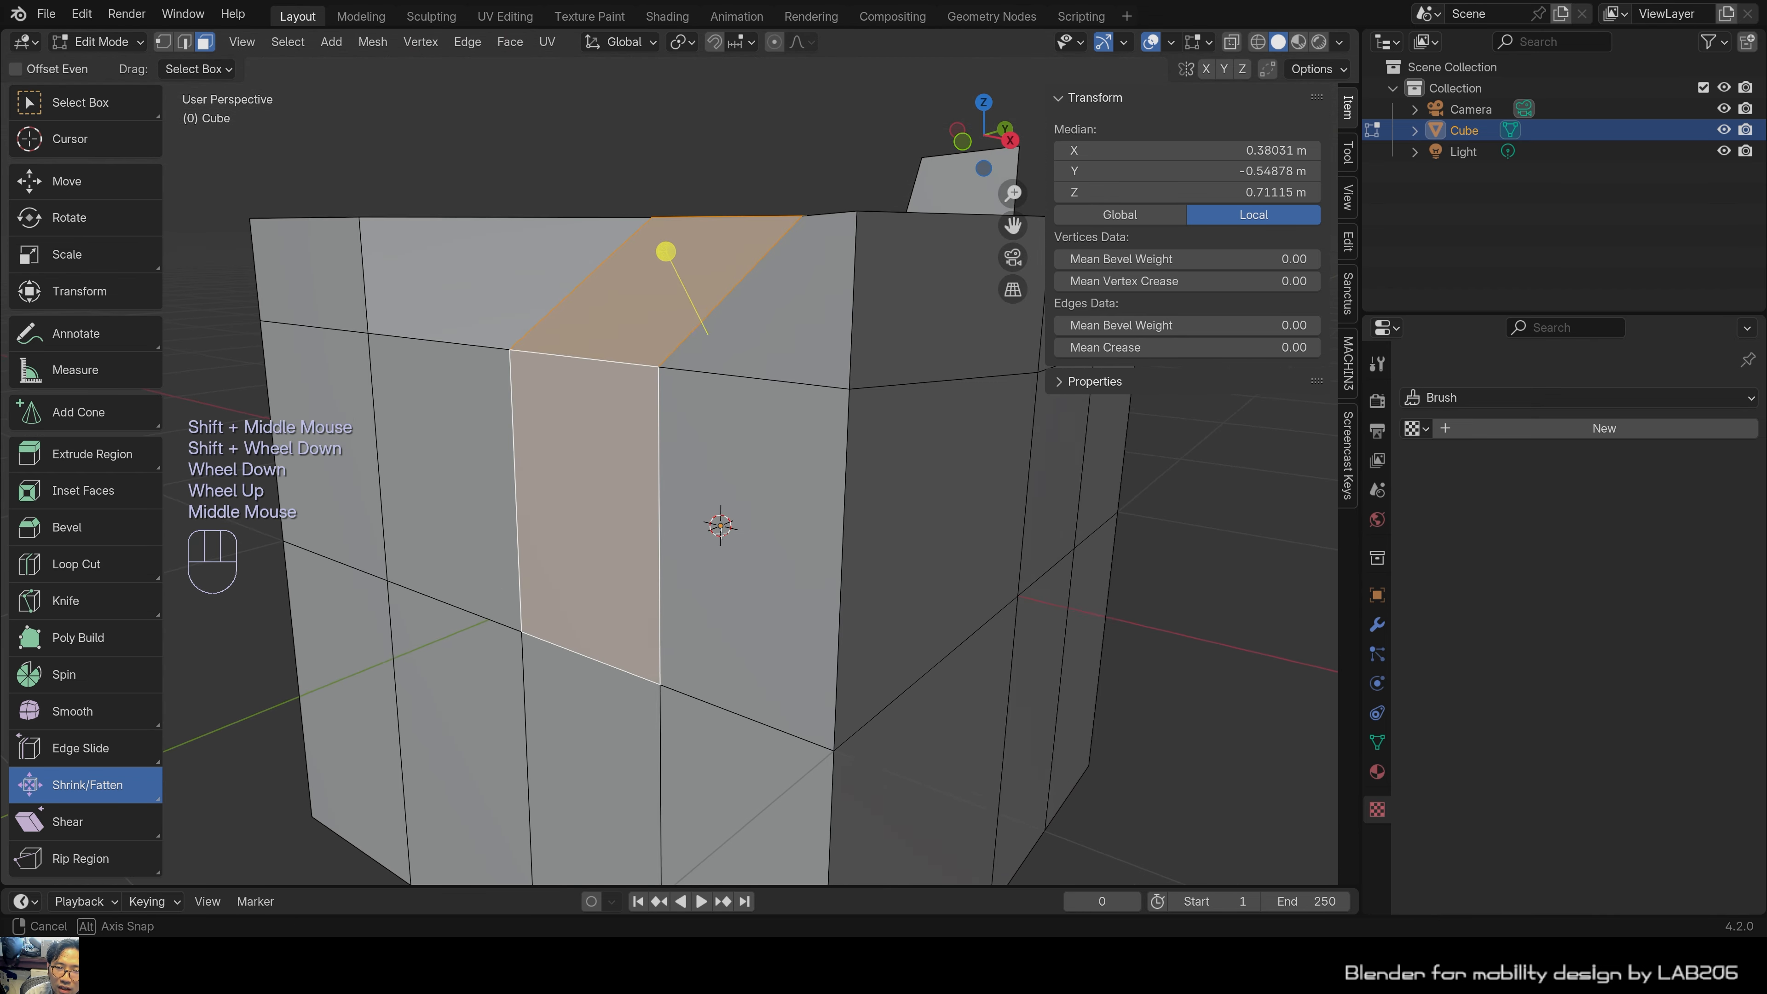
middle_click_drag(788, 223, 812, 377)
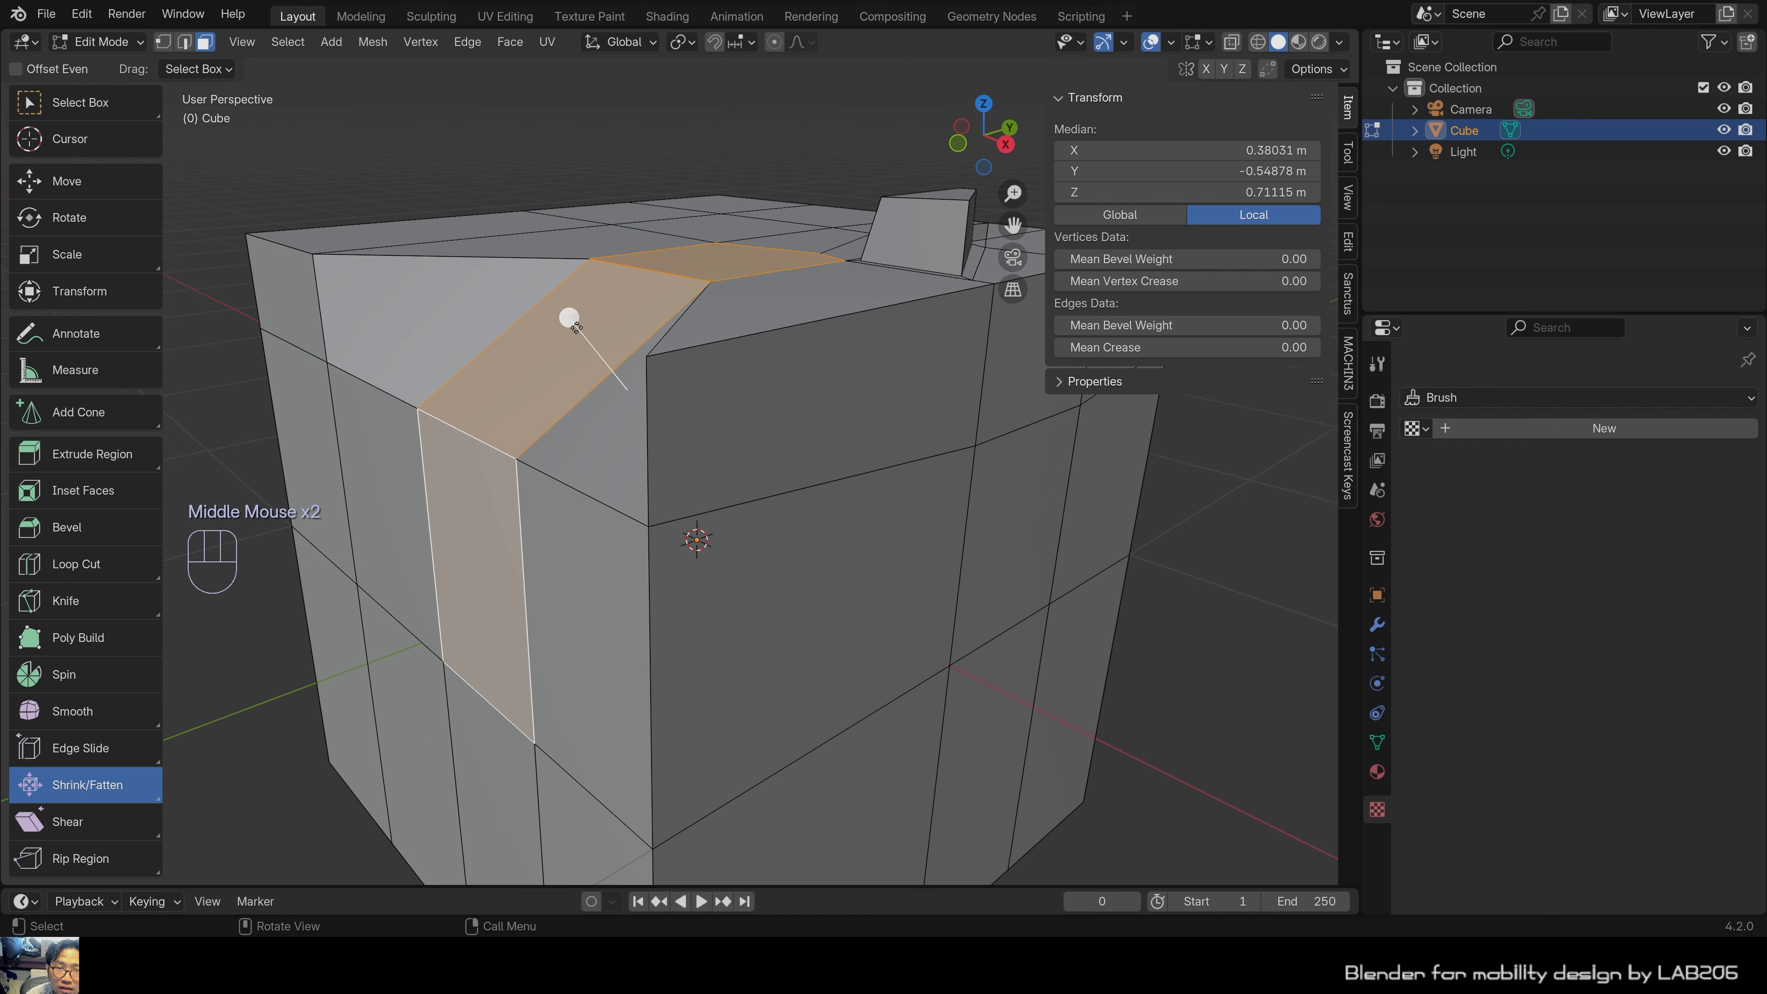
left_click_drag(569, 318, 630, 500)
scroll(630, 499, "down", 2)
scroll(630, 499, "up", 1)
left_click(978, 553)
Turn on X-ray and box-select the band of faces around the cube just above its middle.
middle_click_drag(978, 553, 773, 484)
key("alt+z")
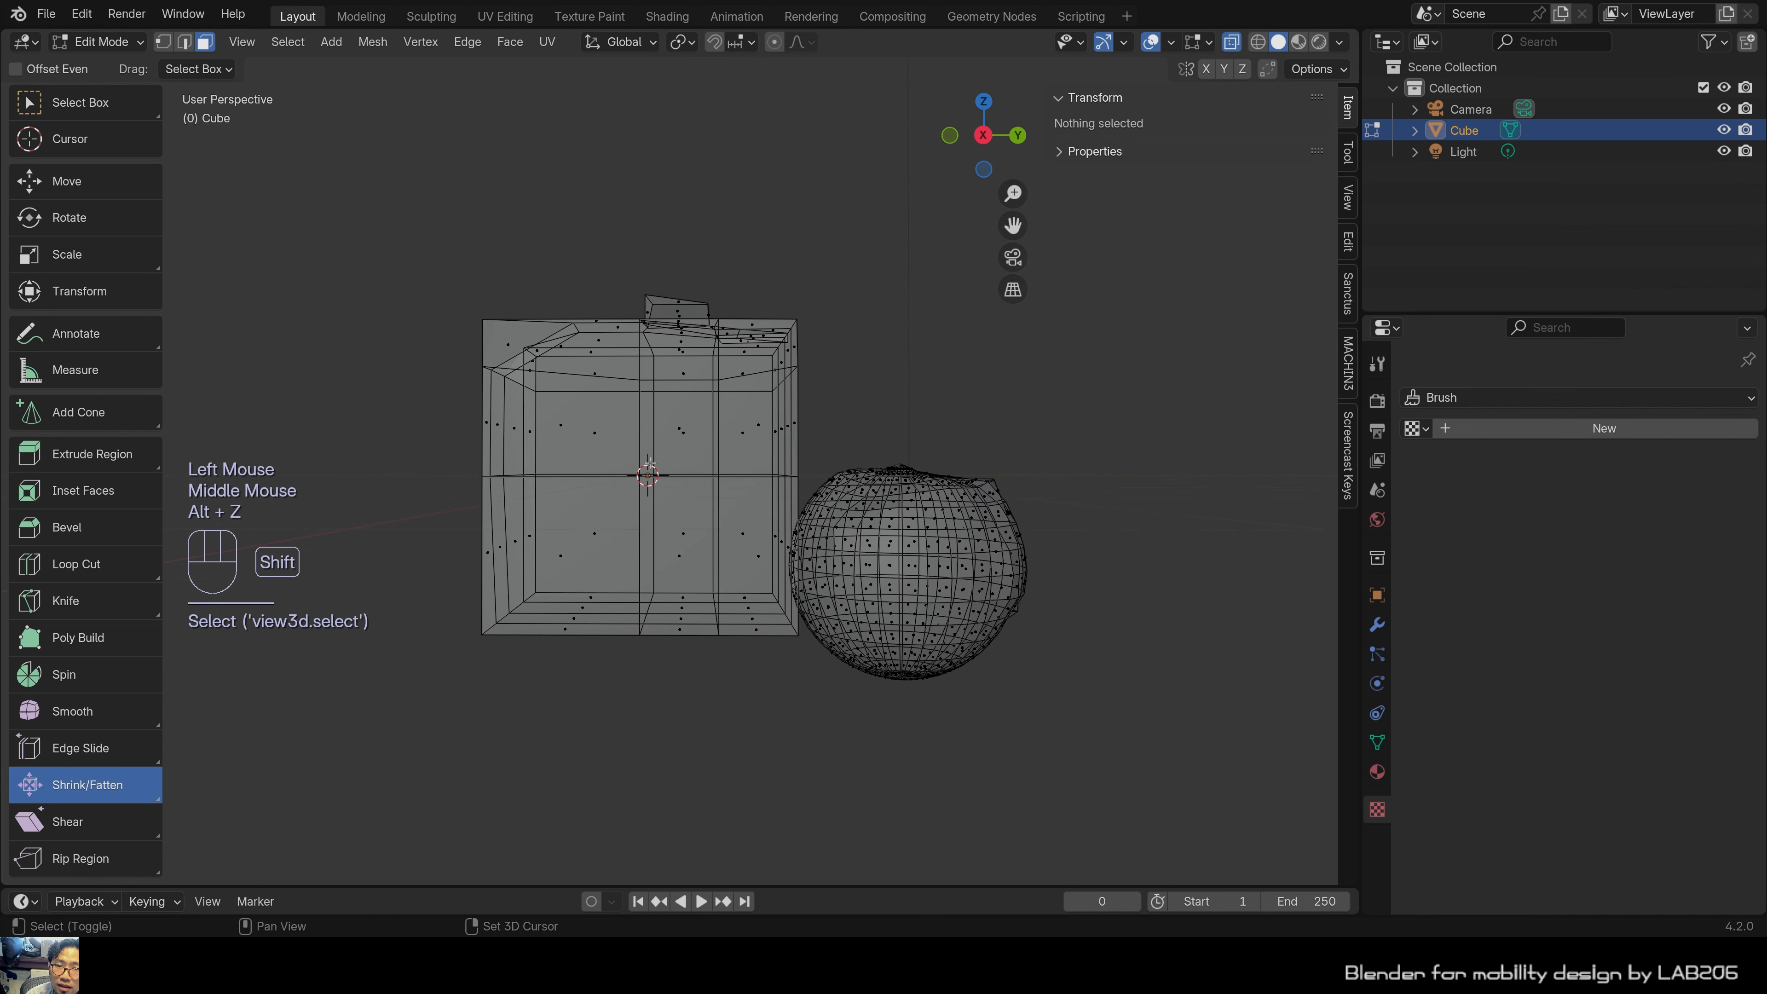
middle_click_drag(648, 464, 579, 482, "shift")
left_click_drag(766, 469, 764, 471)
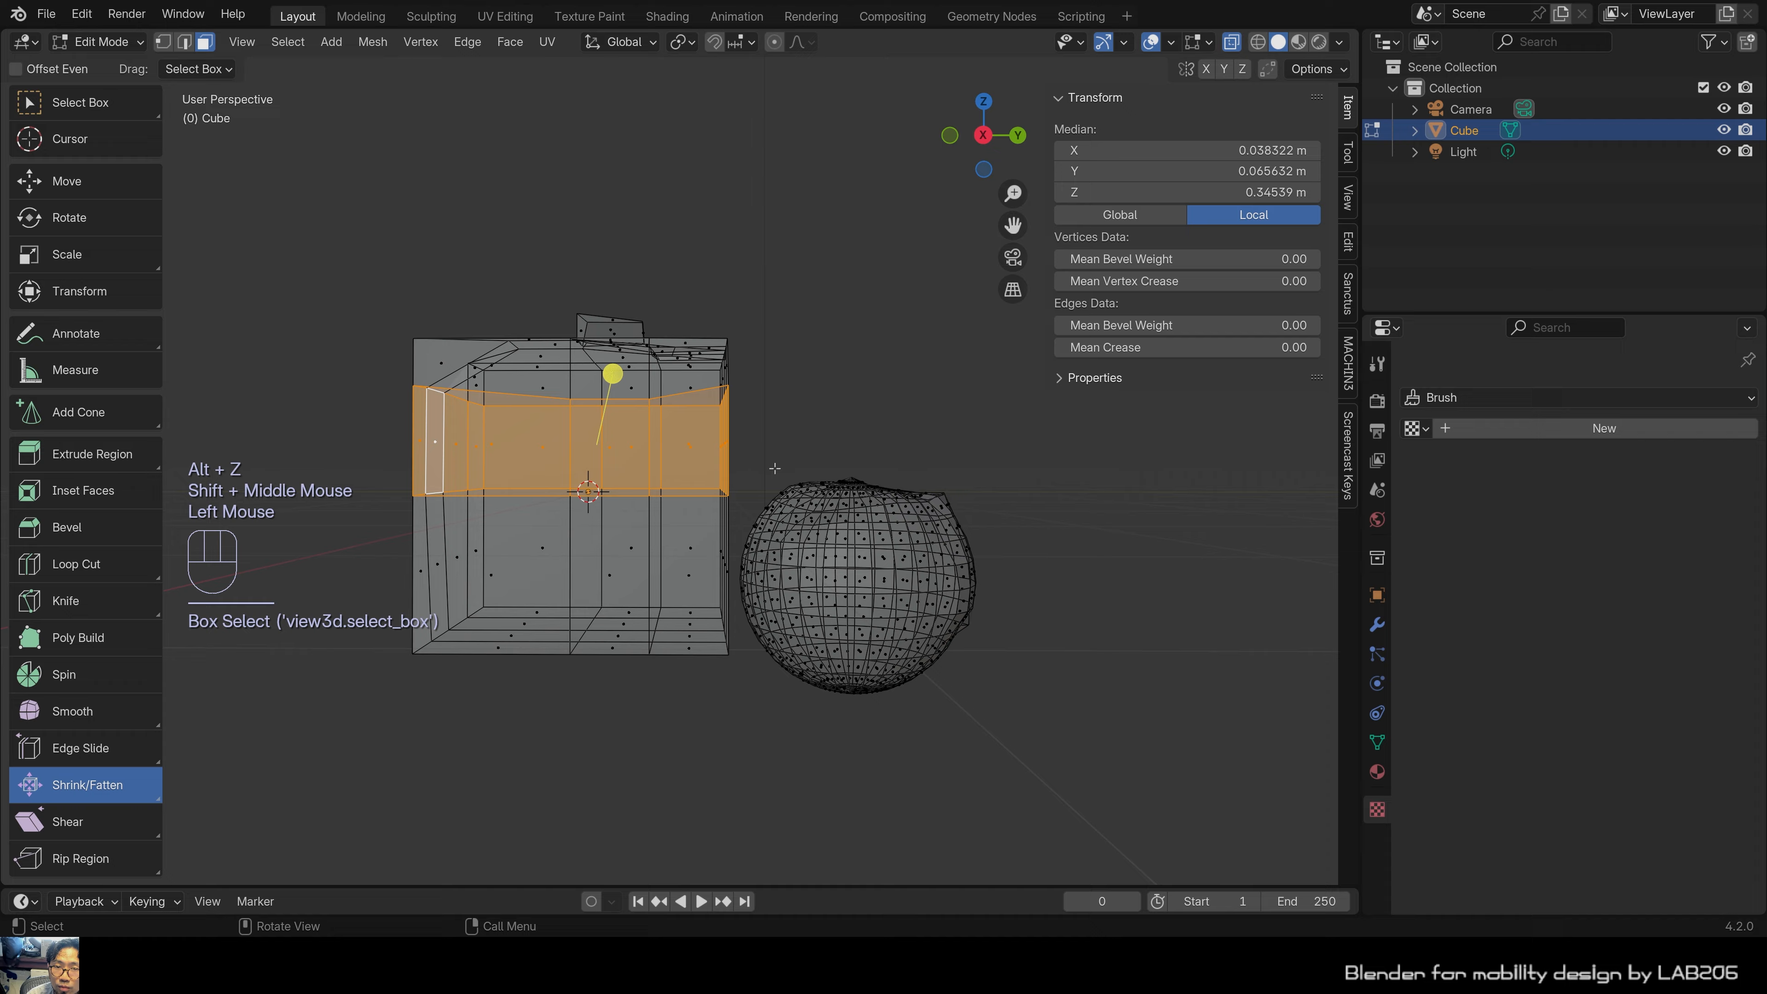
middle_click_drag(763, 471, 624, 460)
scroll(699, 518, "up", 1)
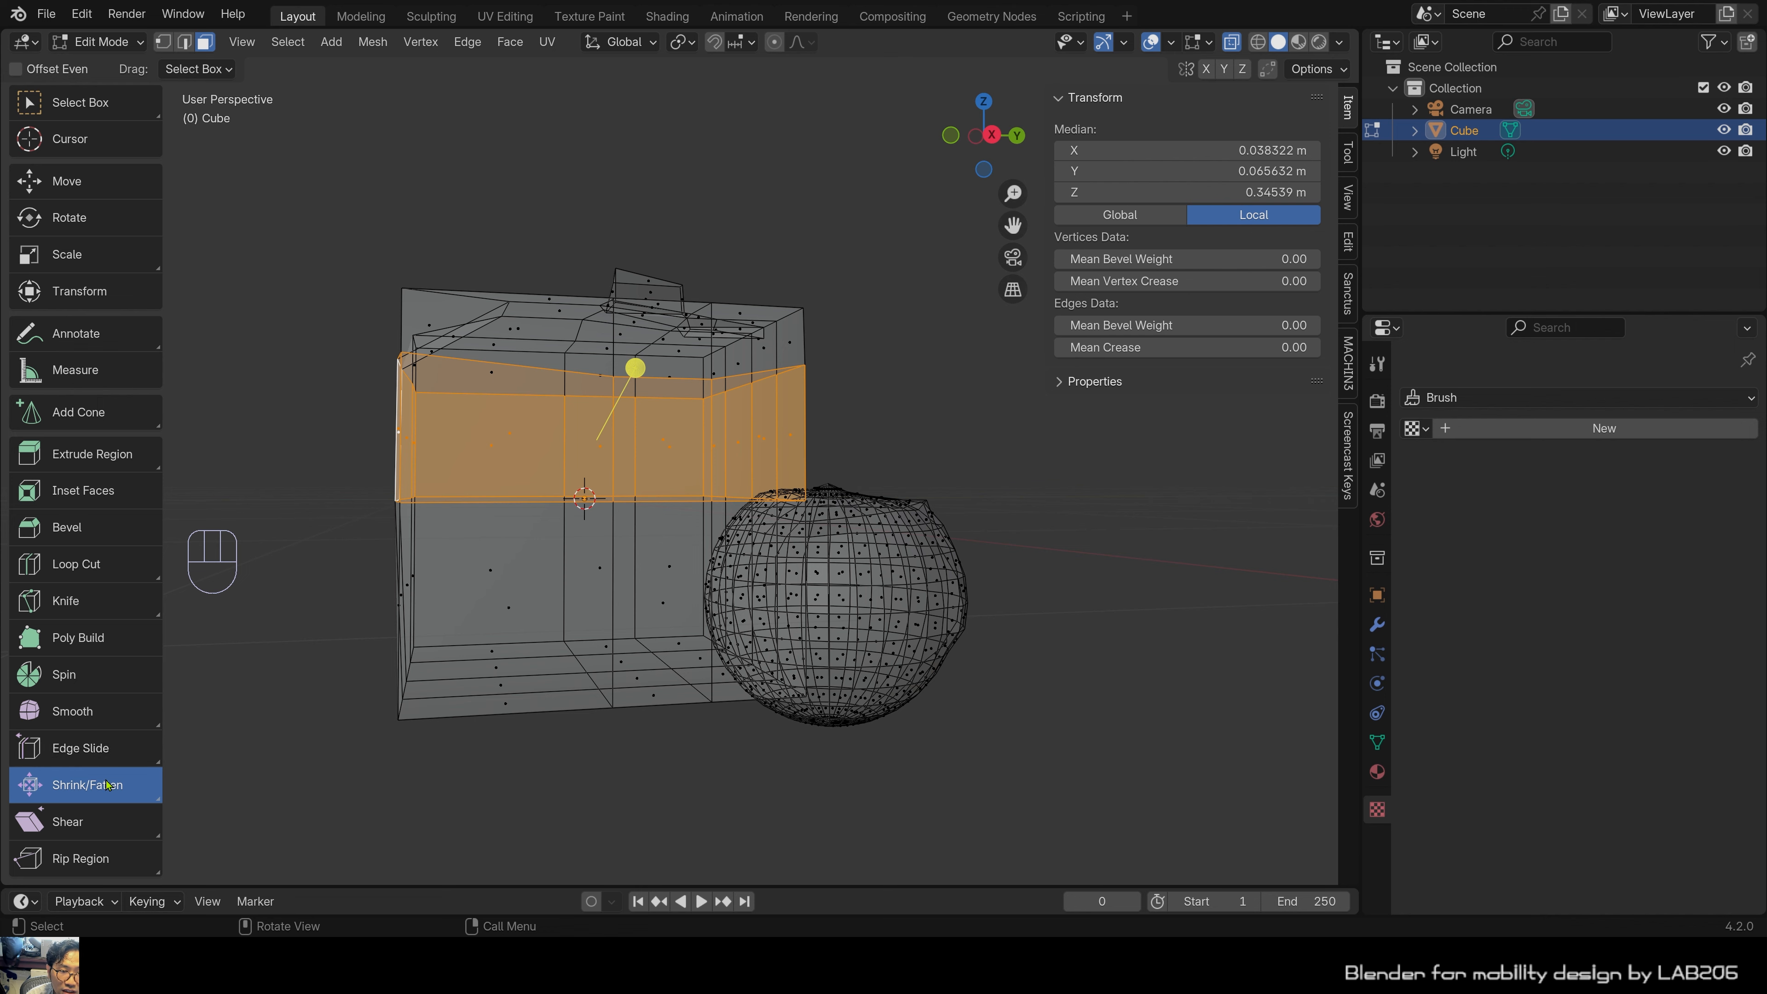
Fatten the selected band of faces outward by about 0.443 m with Shrink/Fatten, and select a single face on top instead.
left_click(77, 102)
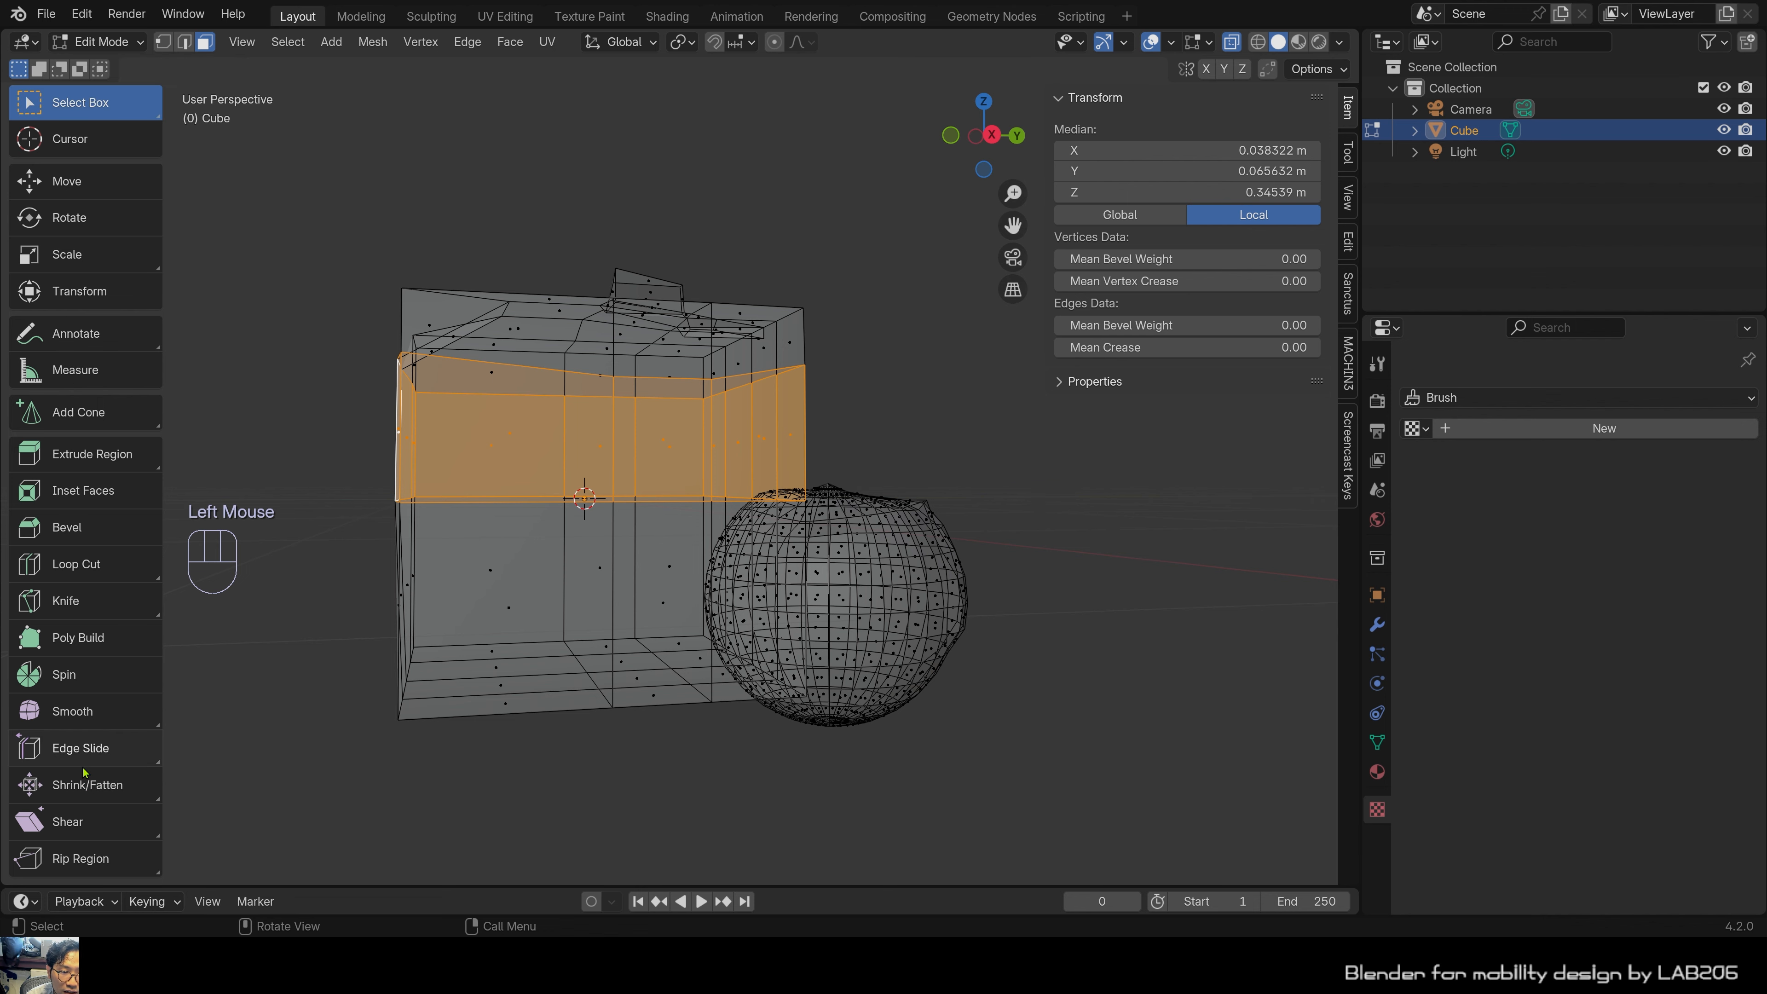
left_click(86, 786)
middle_click_drag(654, 446, 669, 458)
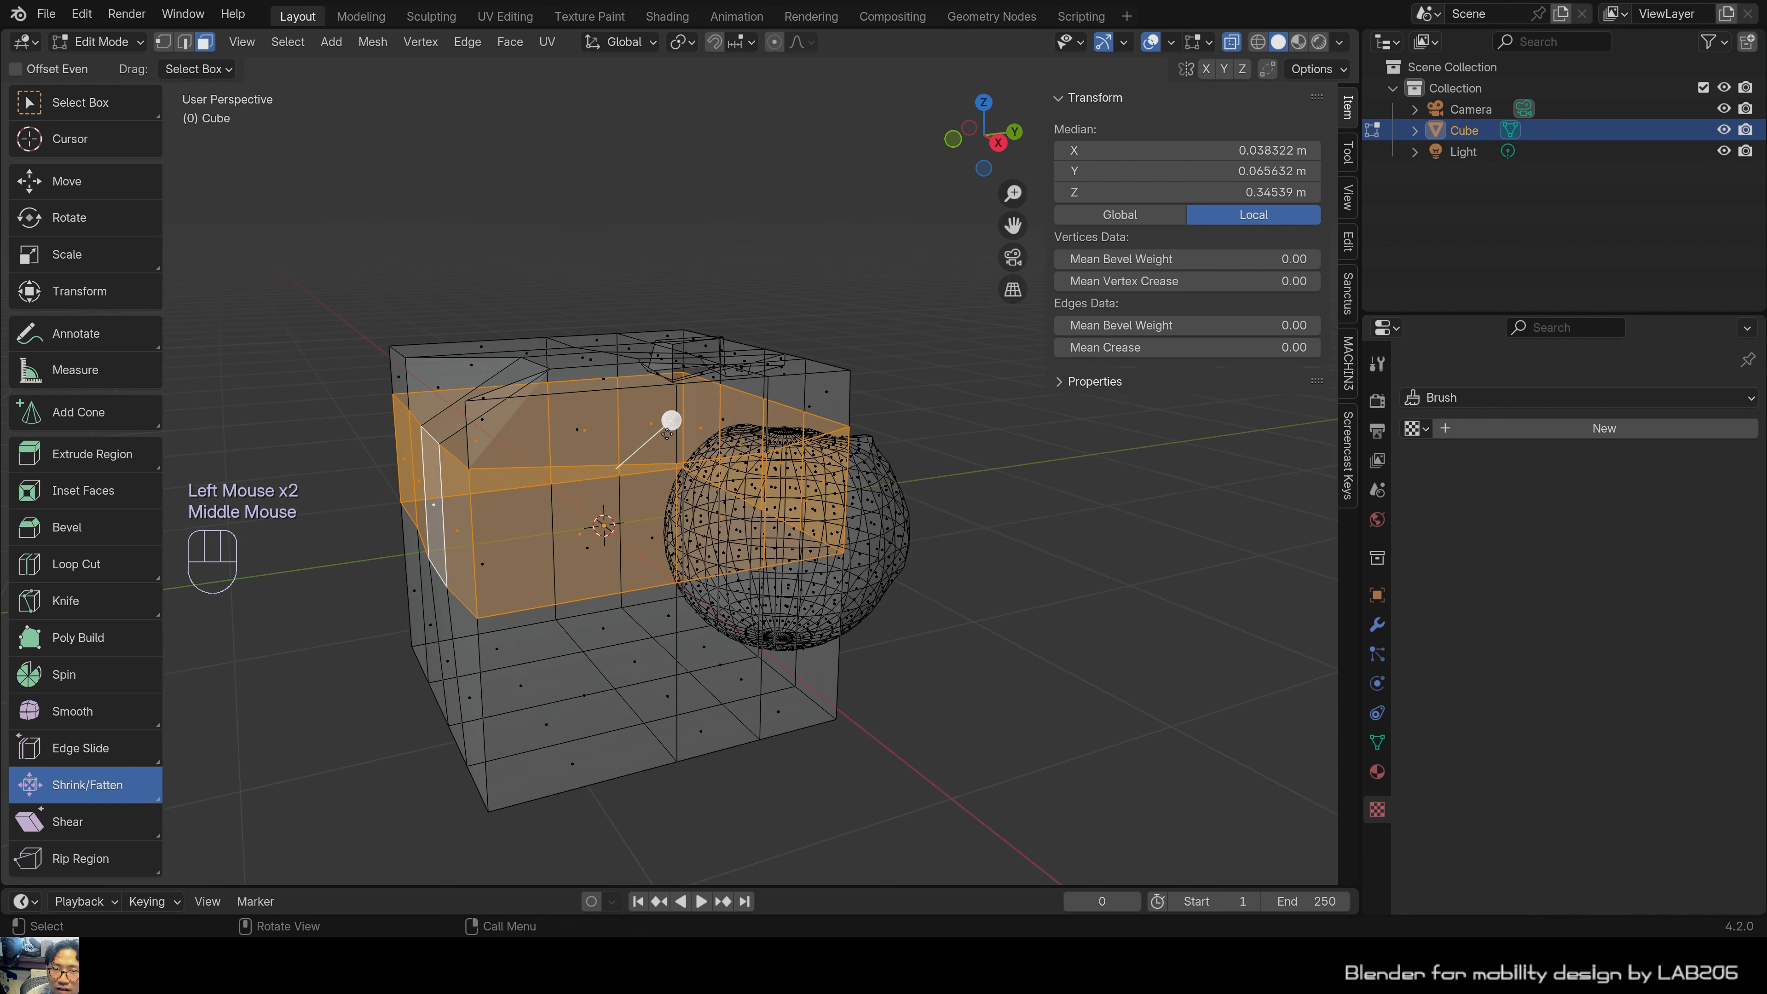
left_click_drag(671, 420, 64, 379)
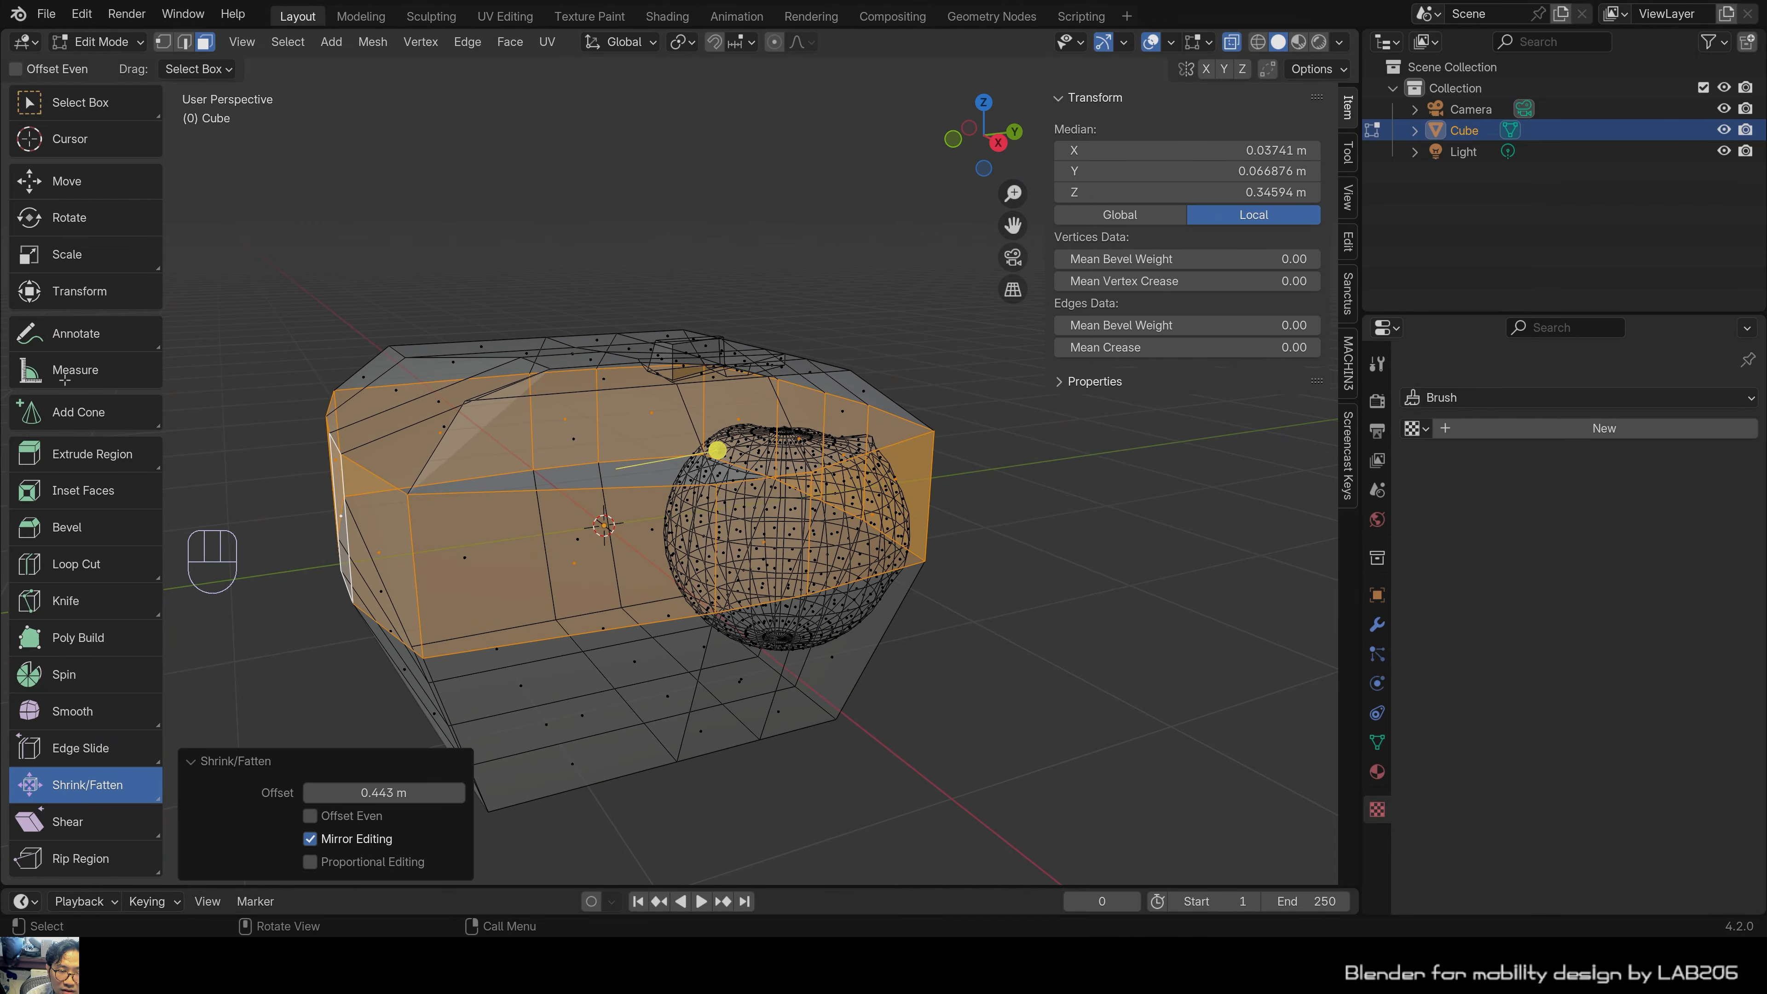
left_click(497, 362)
middle_click_drag(497, 362, 546, 353)
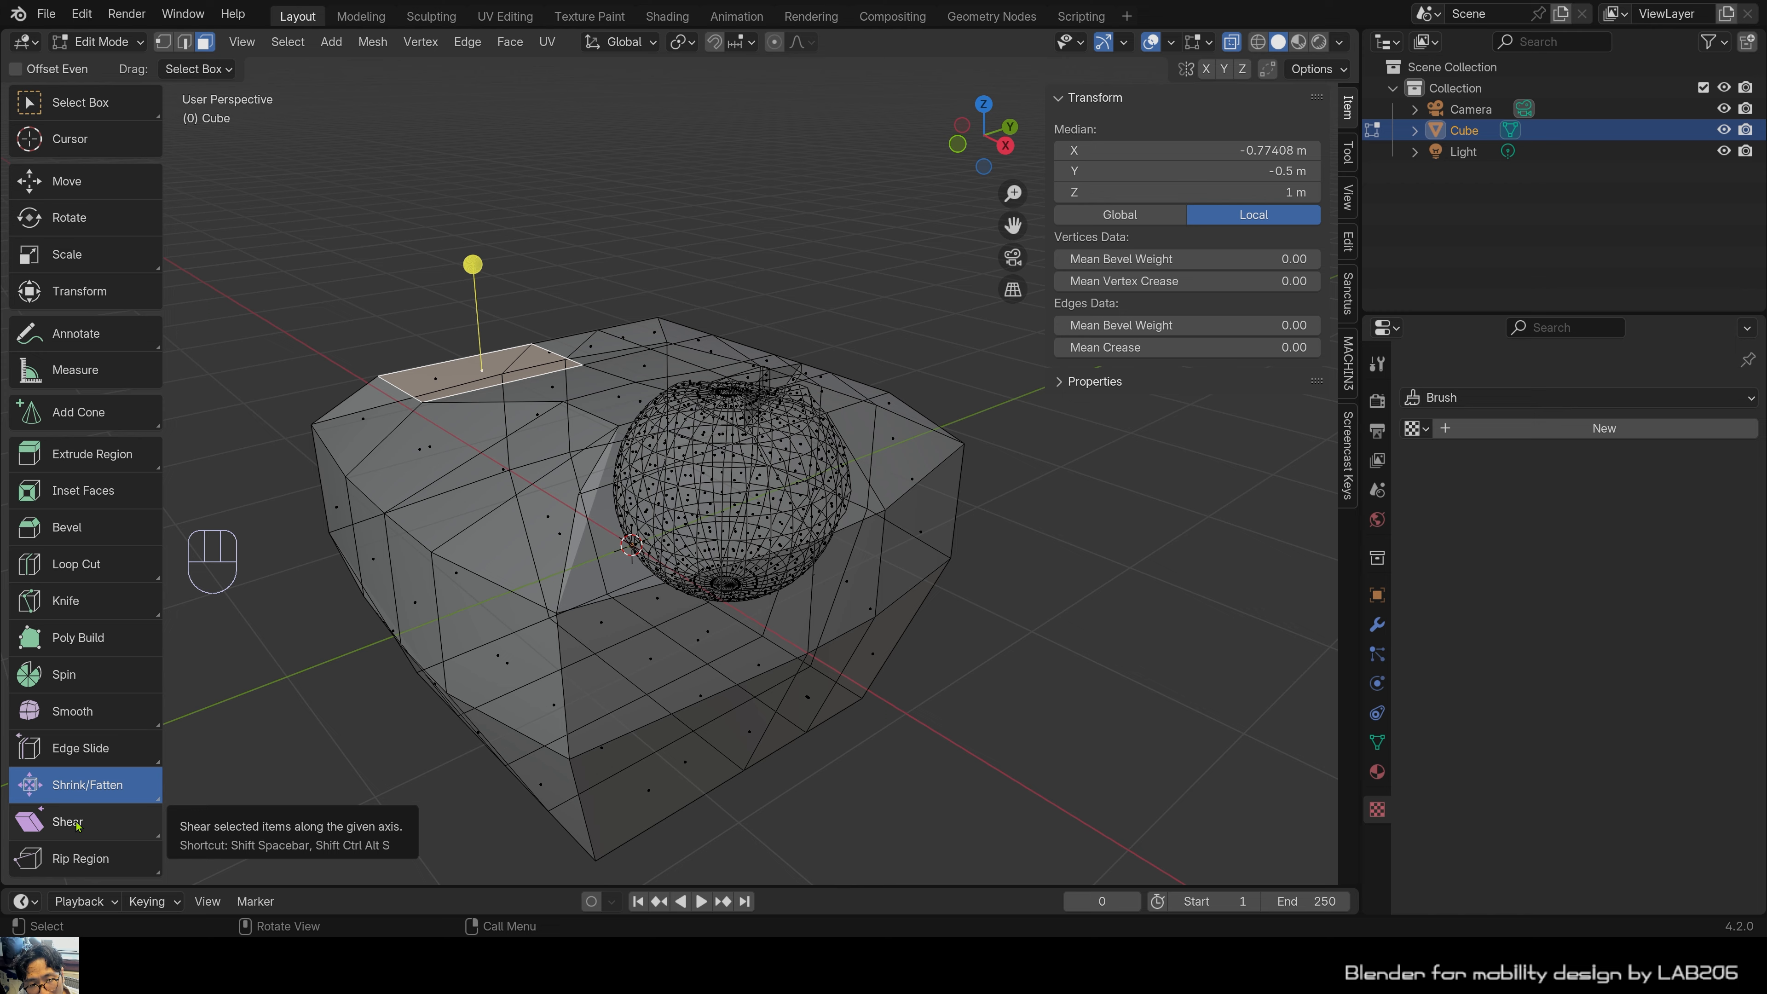
Turn off X-ray, switch to edge selection, and select the connected line of edges running up the slope and across the top.
middle_click_drag(501, 480, 524, 467)
scroll(524, 467, "up", 2)
key("alt+z")
key("alt+x")
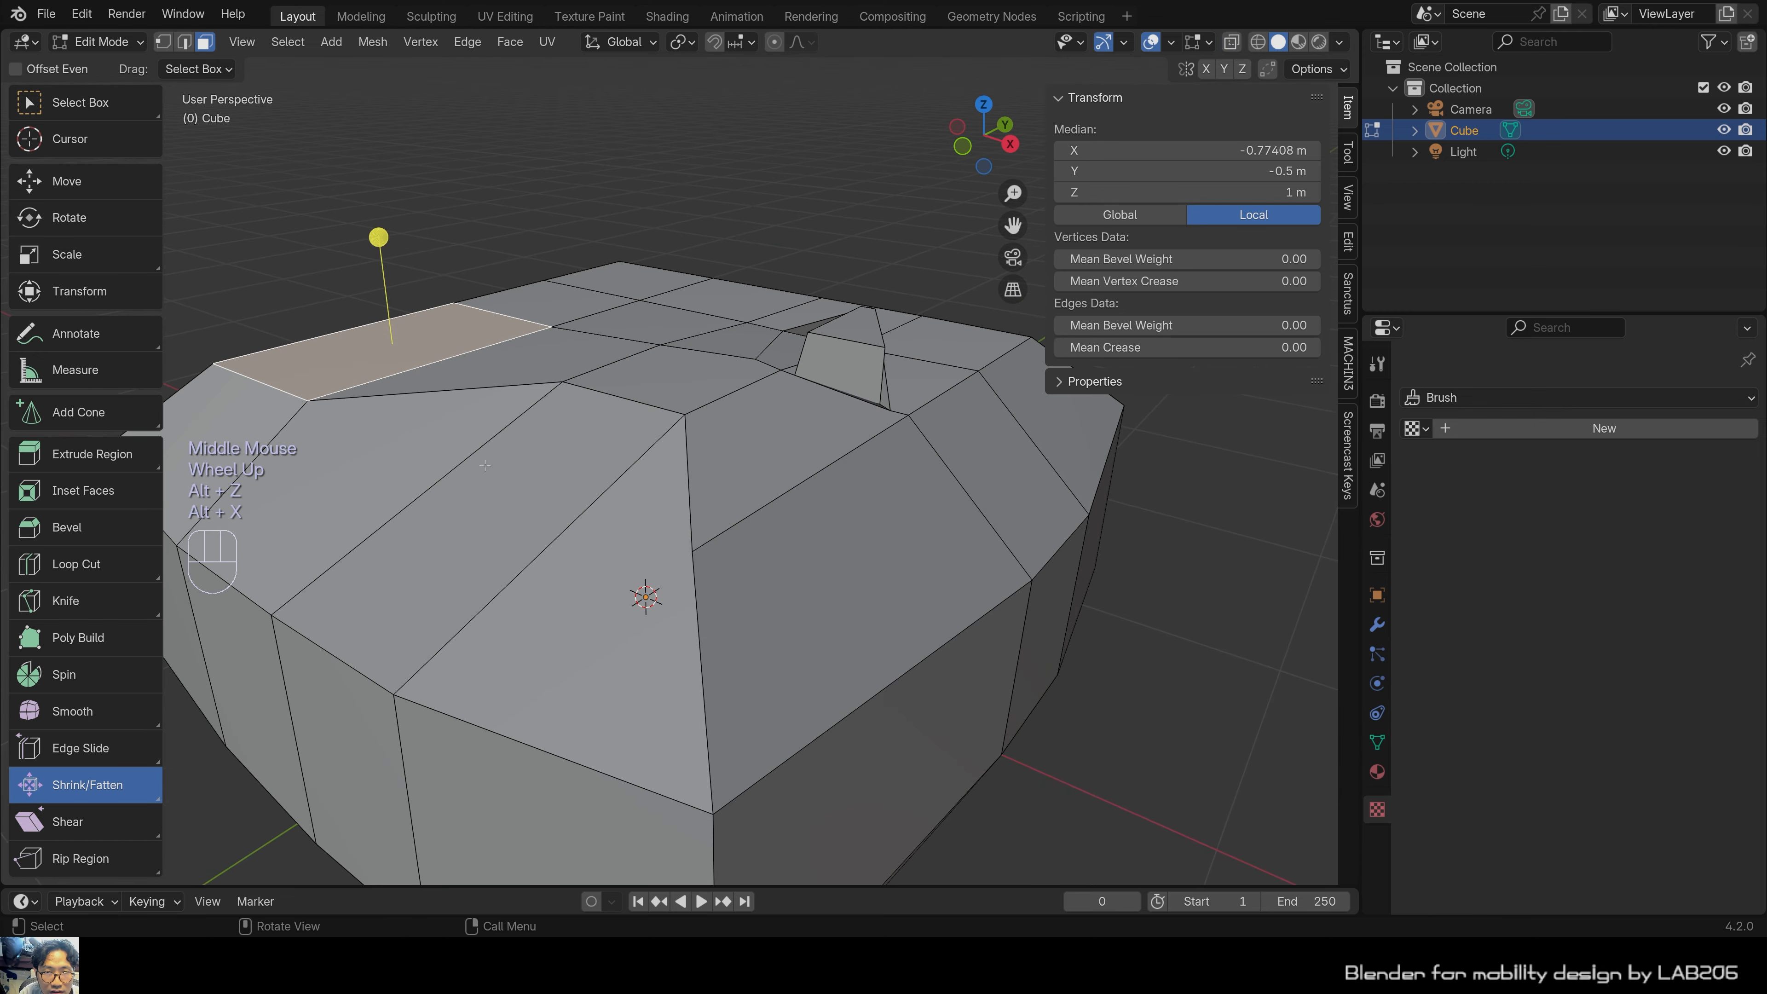
key("2")
left_click(457, 468)
middle_click_drag(438, 521, 796, 384, "shift")
left_click(796, 383, "shift")
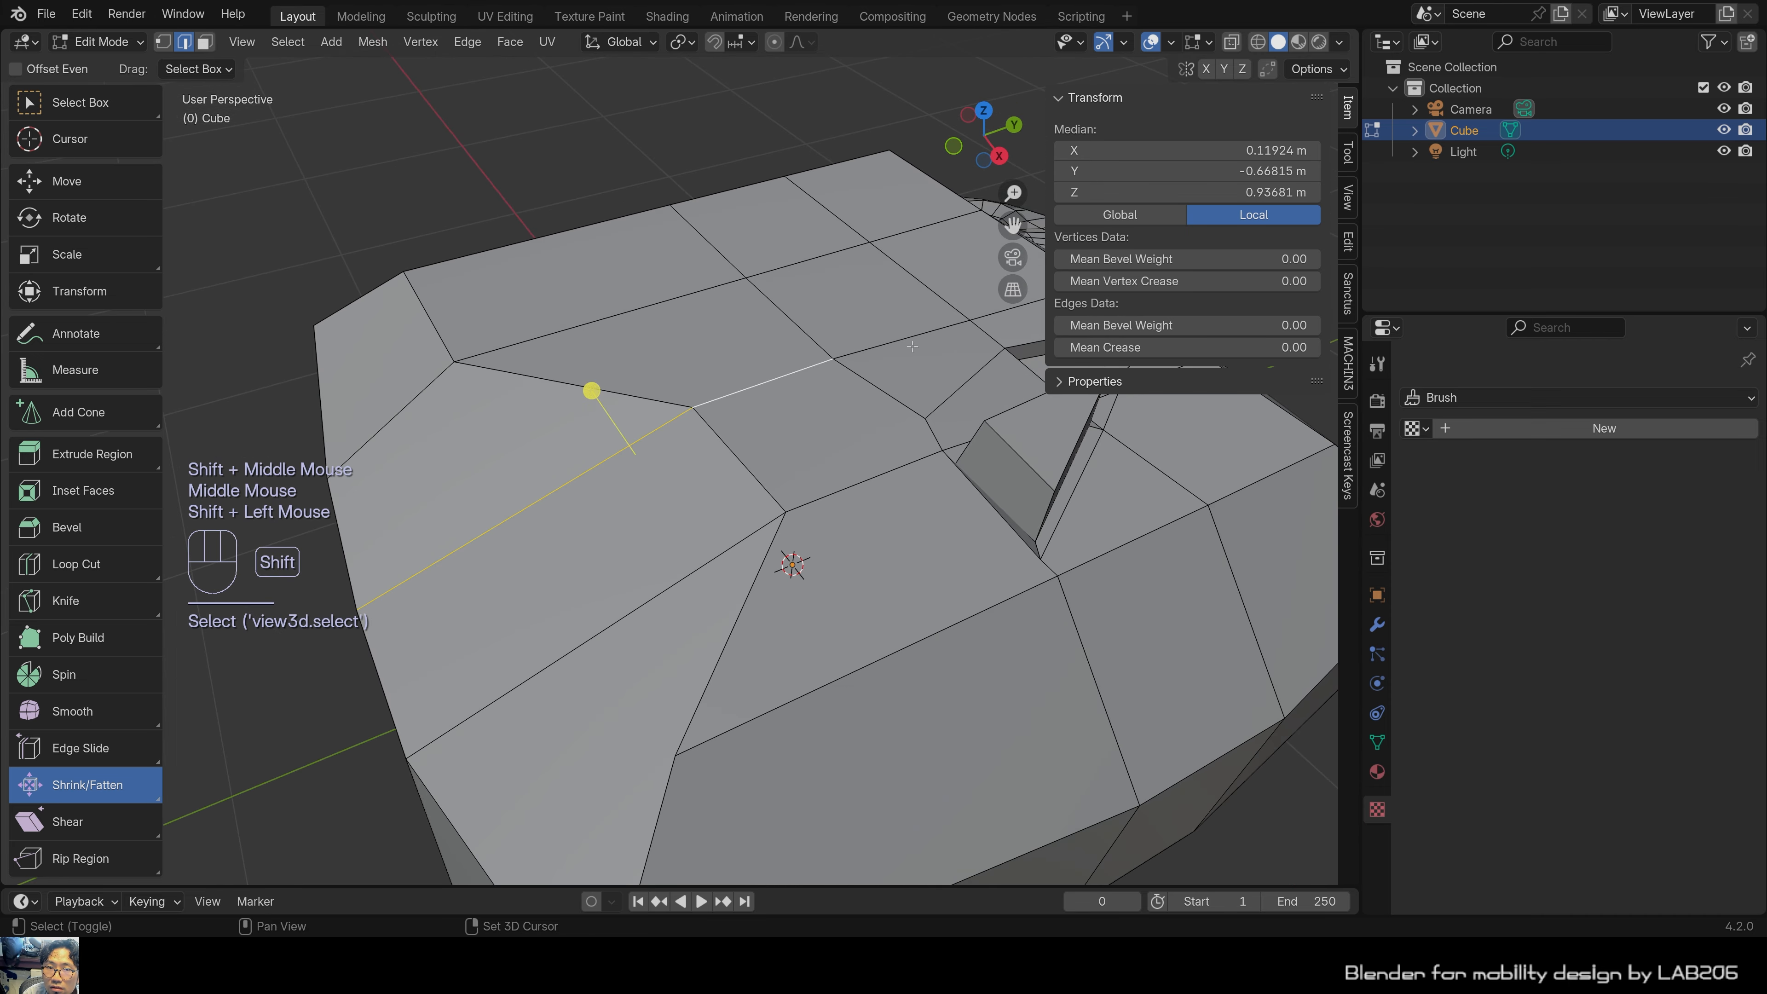
middle_click_drag(909, 344, 762, 302, "shift")
left_click(723, 414, "shift")
scroll(723, 414, "down", 3)
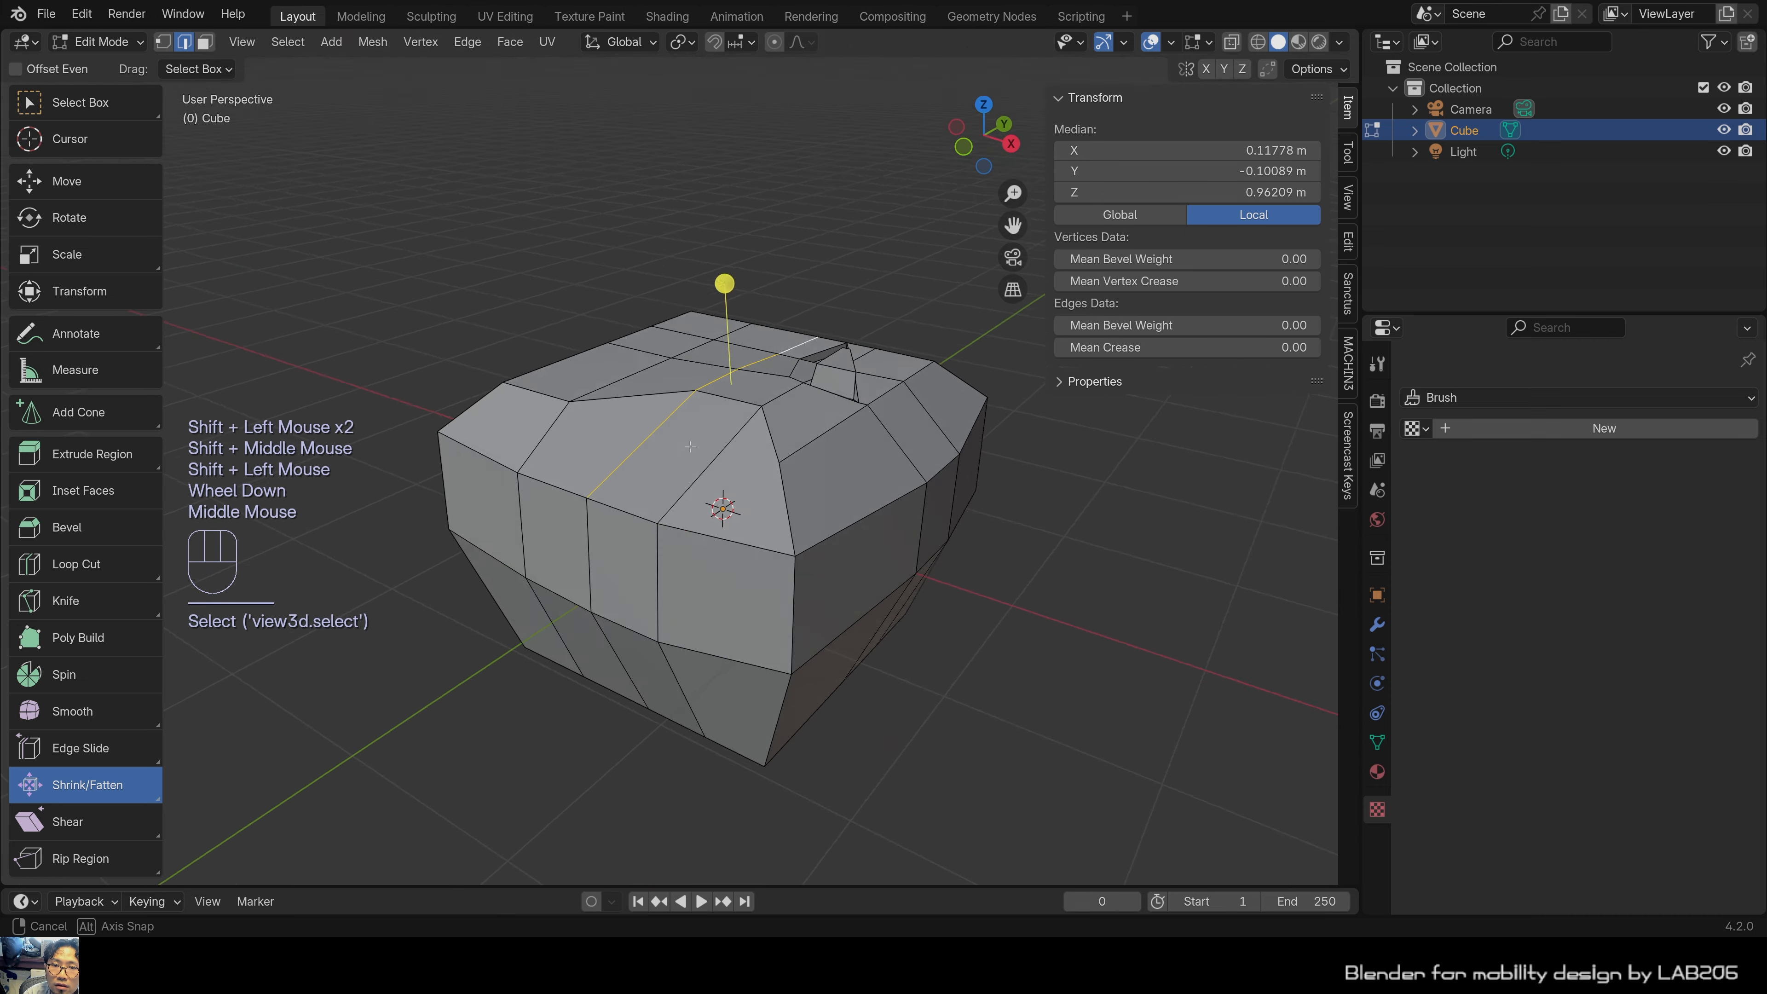
Raise the selected line of edges into a ridge with a Shrink/Fatten offset of about 0.179 m.
scroll(762, 302, "up", 2)
middle_click_drag(805, 210, 655, 489, "shift")
left_click_drag(750, 294, 864, 268)
middle_click_drag(560, 537, 629, 550)
middle_click_drag(629, 549, 501, 565, "shift")
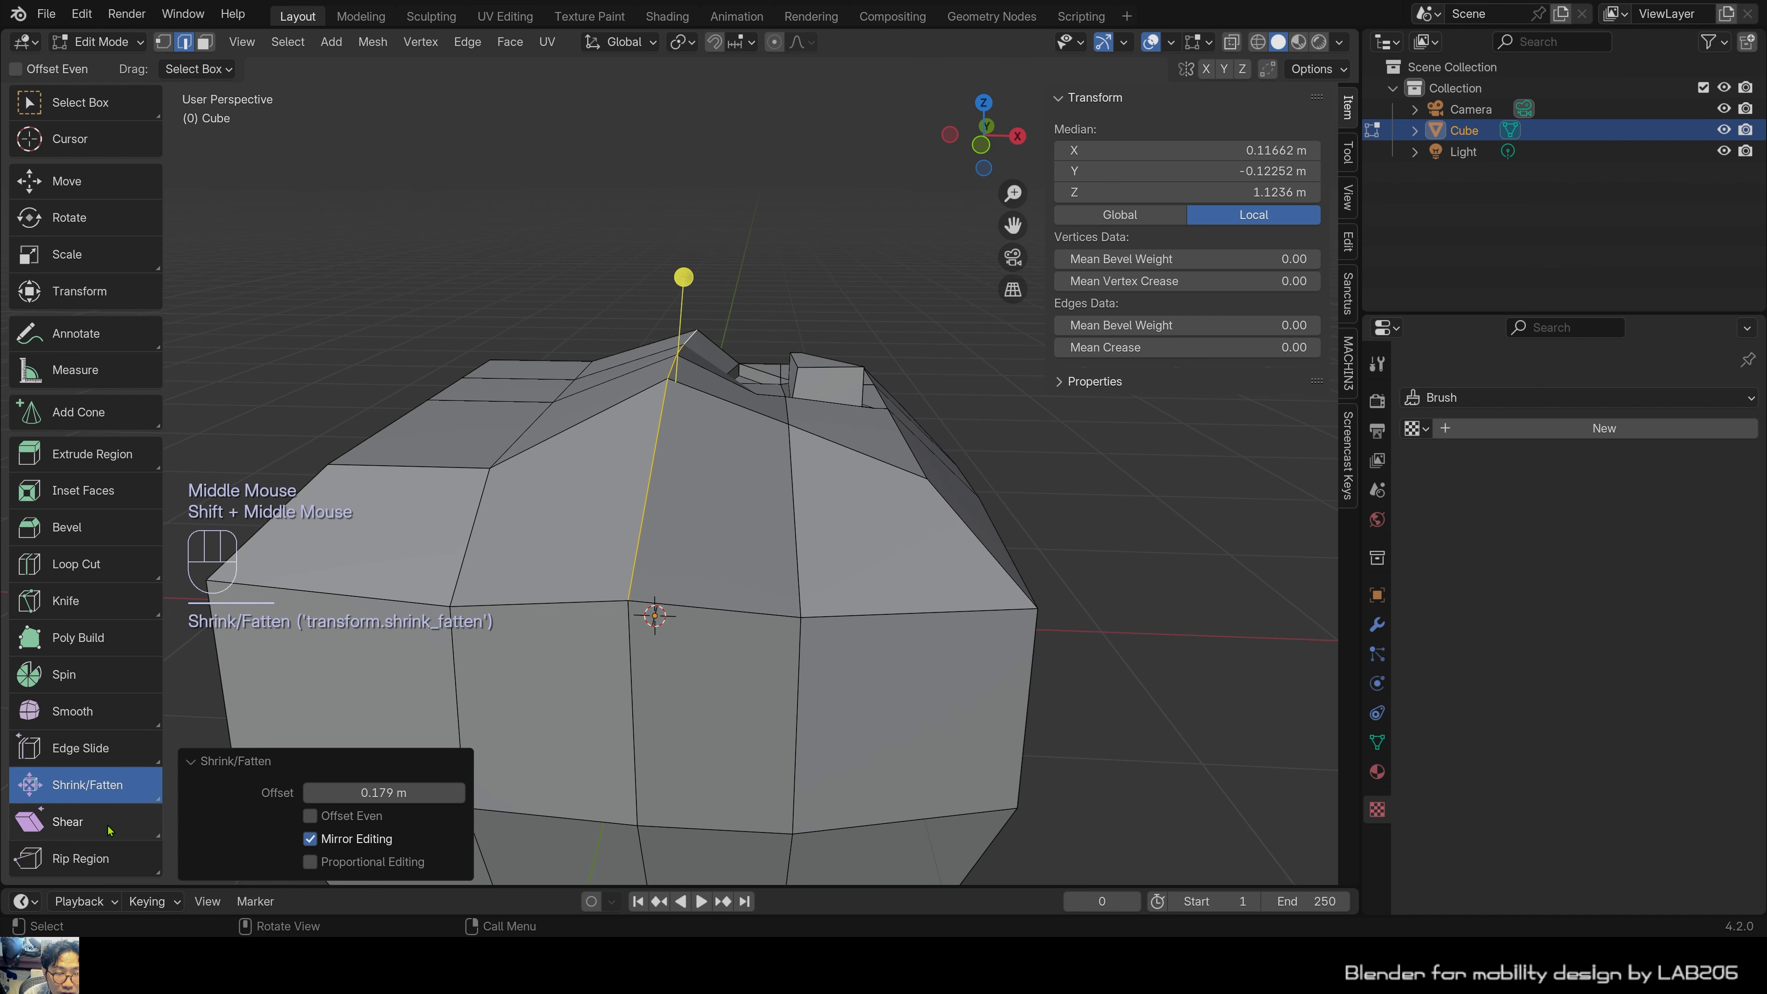
Use the Shear tool on the ridge edges with an offset of about -0.338, axis Y and ortho axis X.
left_click(68, 821)
middle_click_drag(598, 445, 834, 440)
scroll(740, 400, "up", 2)
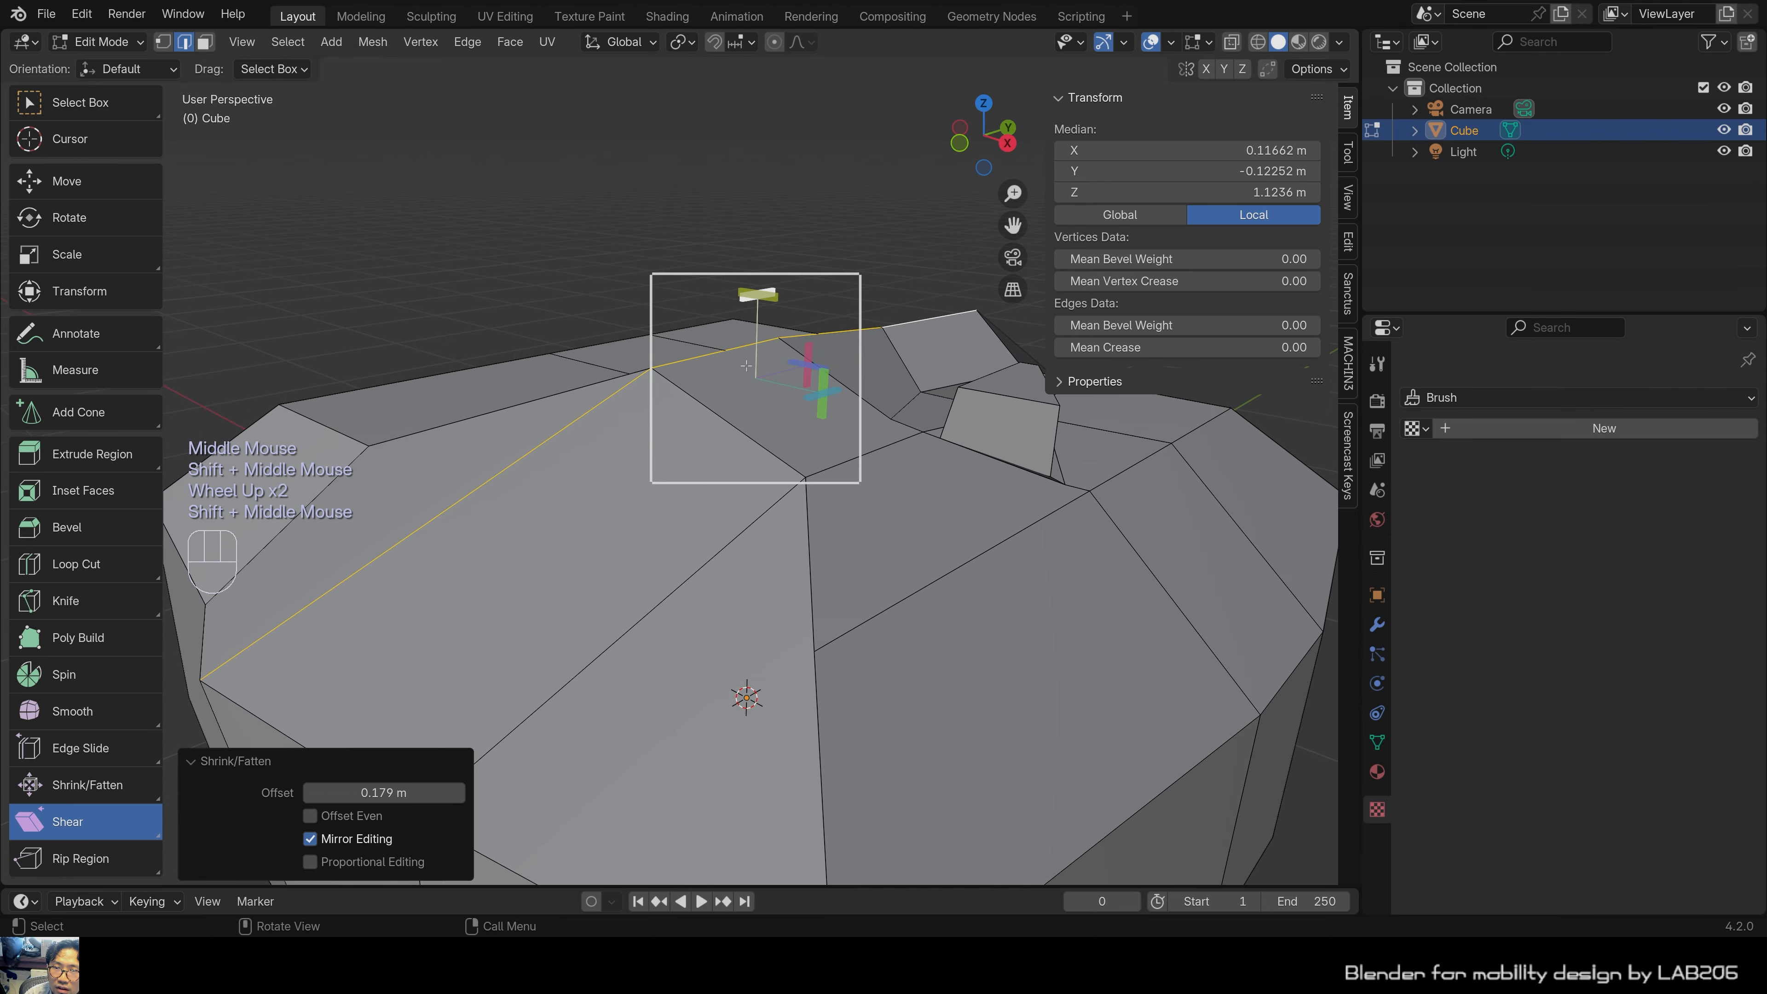
scroll(746, 366, "down", 1)
middle_click_drag(759, 355, 773, 376)
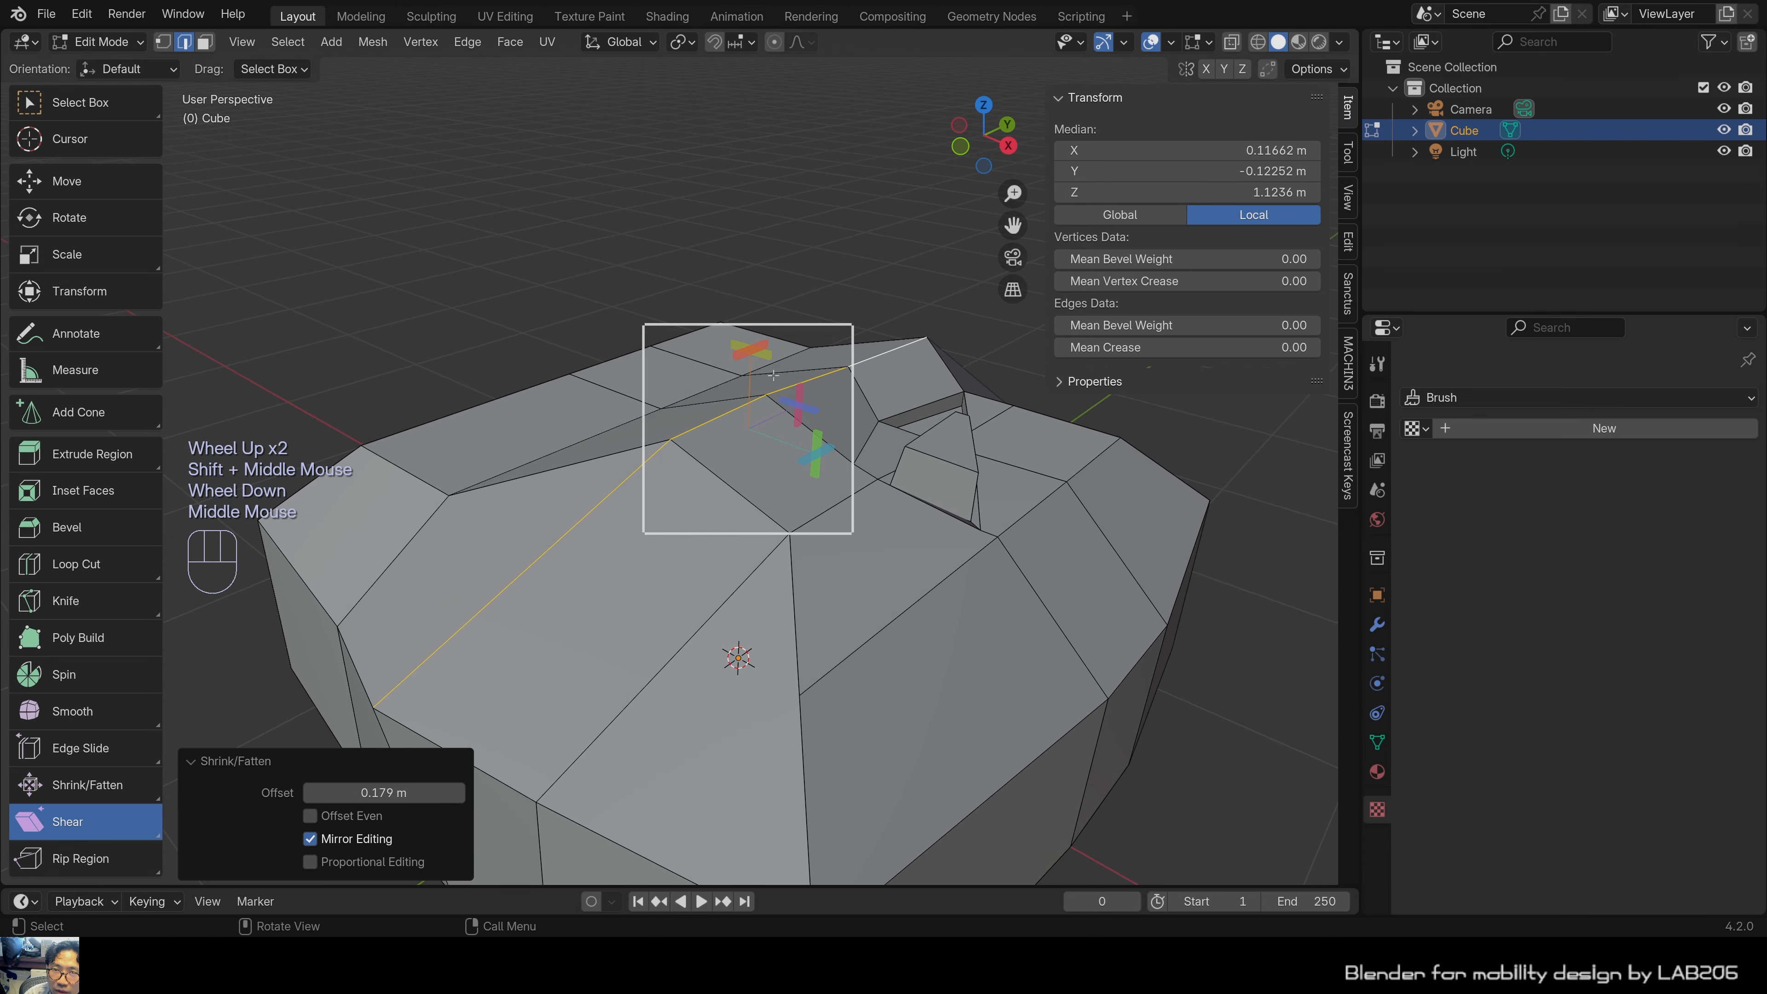
left_click_drag(767, 361, 802, 379)
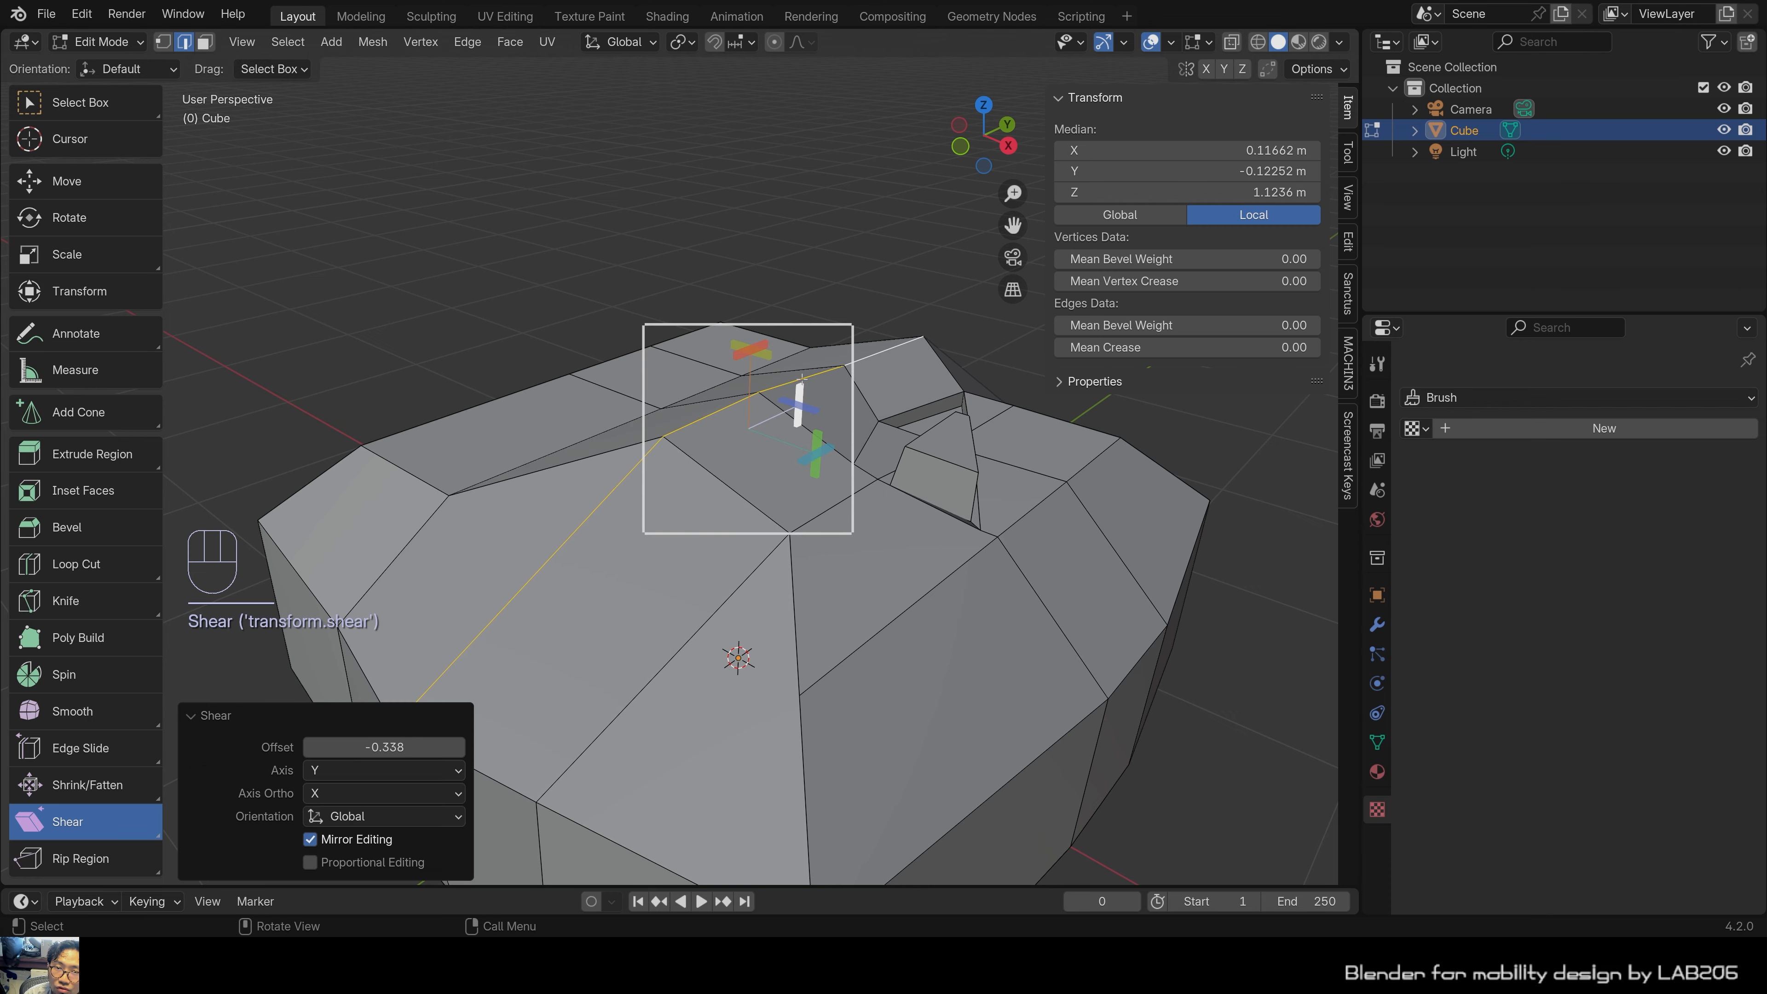
Shear the ridge edges along Y by about 0.403 with ortho axis X, and by about 0.146 with ortho axis Z.
middle_click_drag(693, 429, 633, 300, "shift")
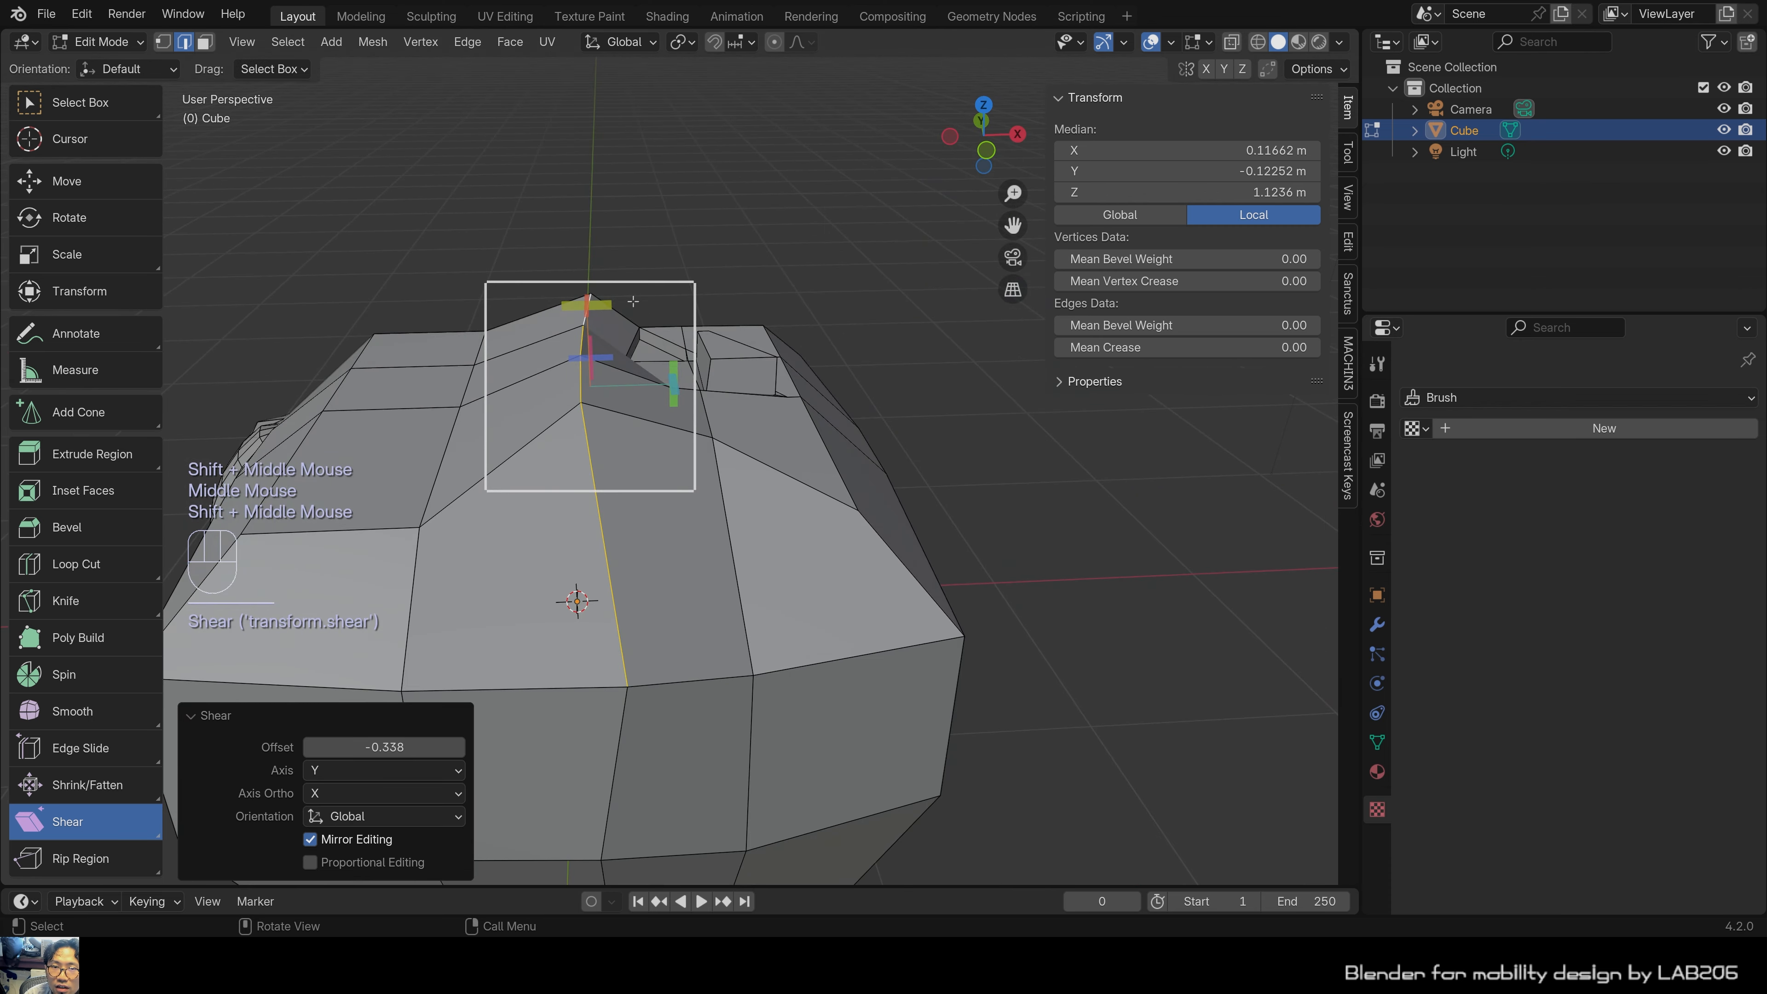
left_click_drag(595, 301, 602, 304)
middle_click_drag(554, 354, 501, 366)
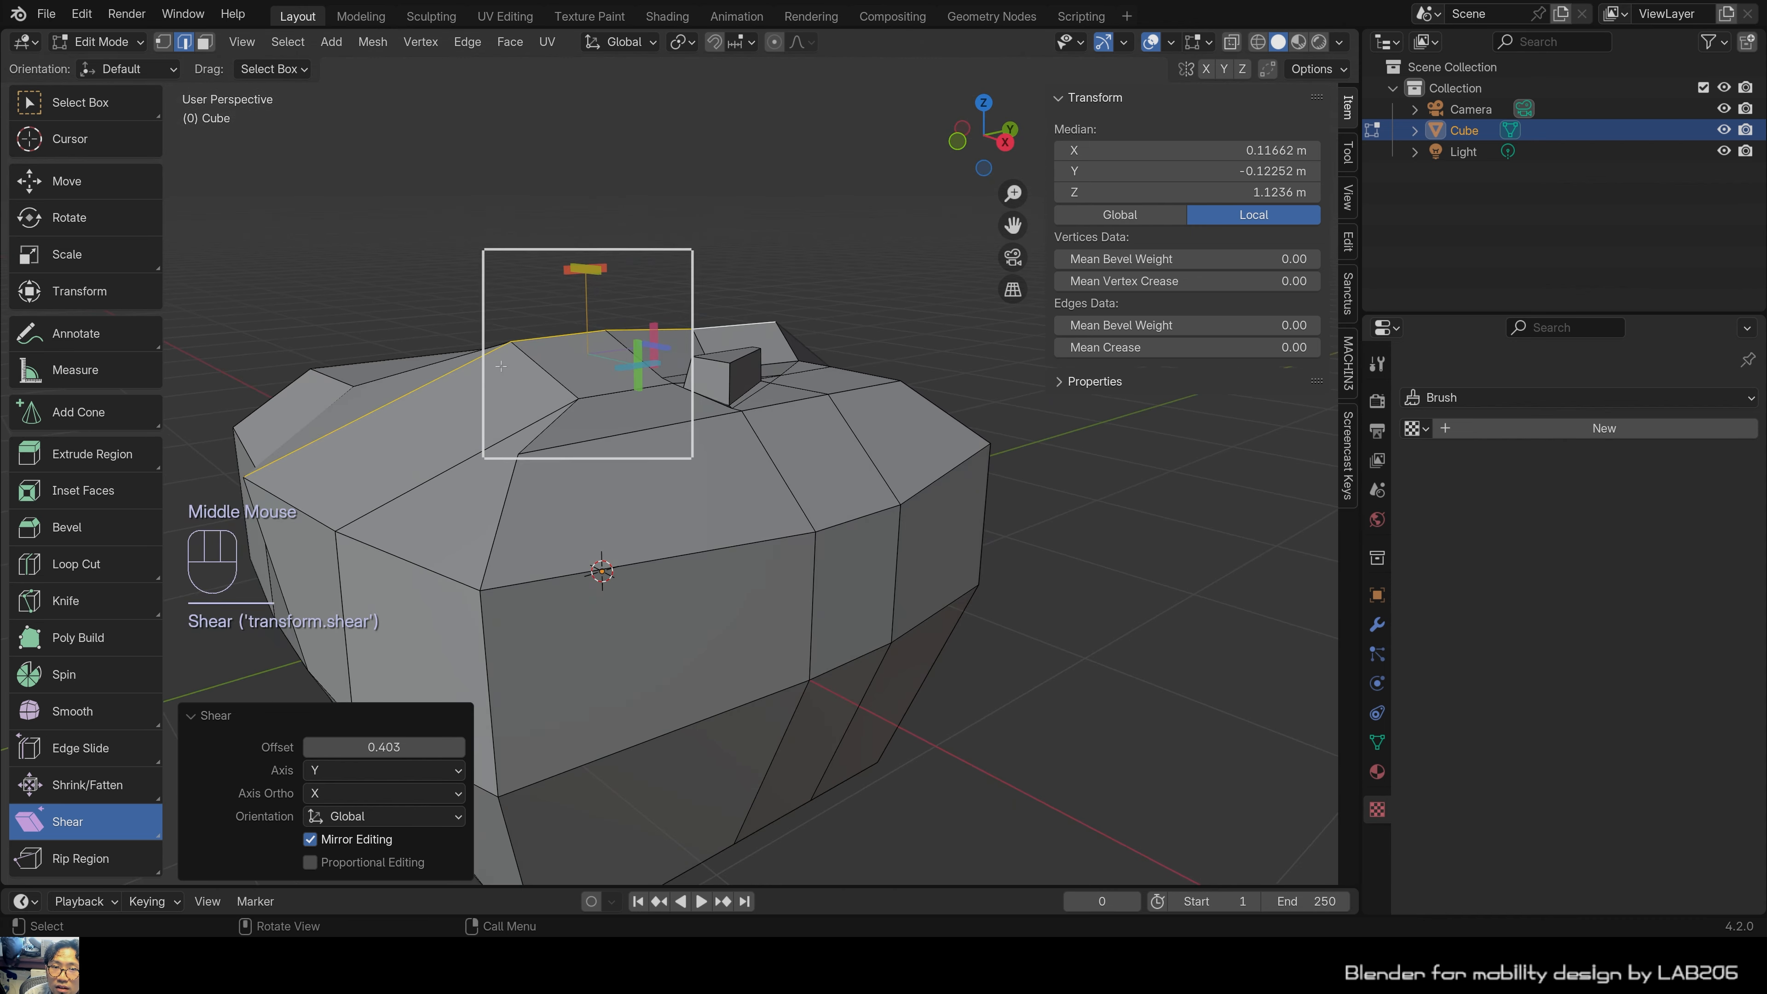
left_click_drag(642, 354, 738, 66)
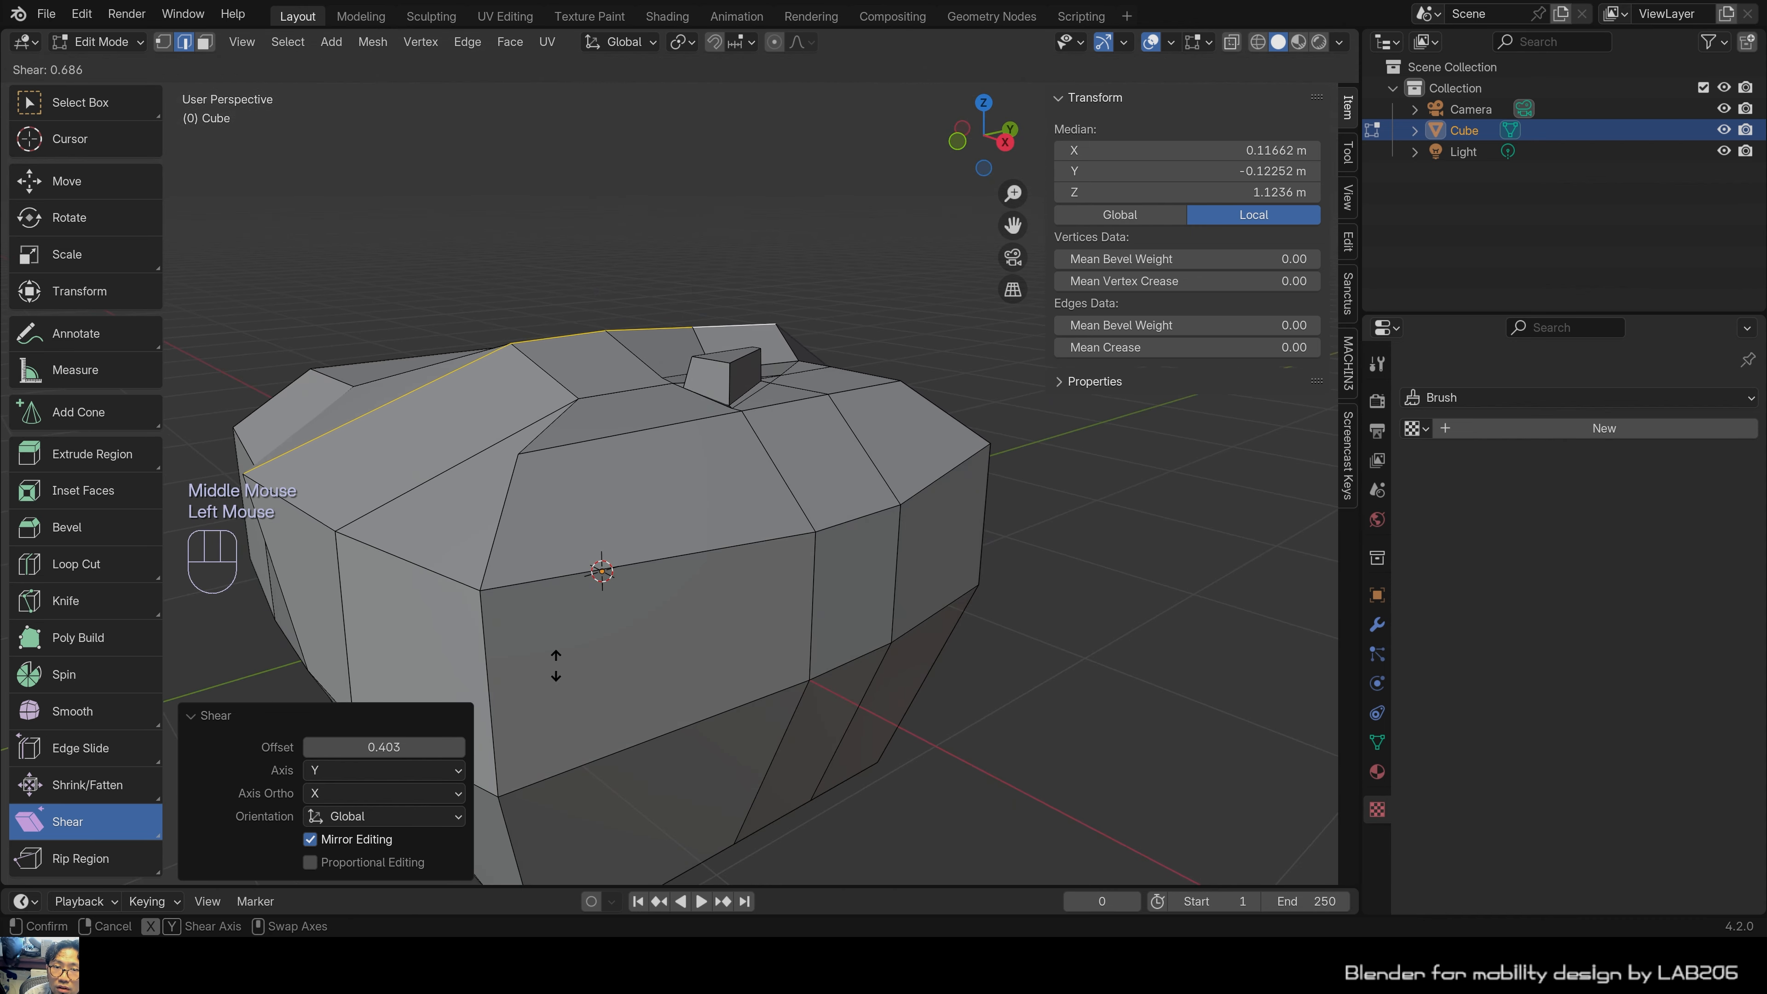
left_click_drag(925, 407, 926, 405)
middle_click_drag(911, 407, 981, 440)
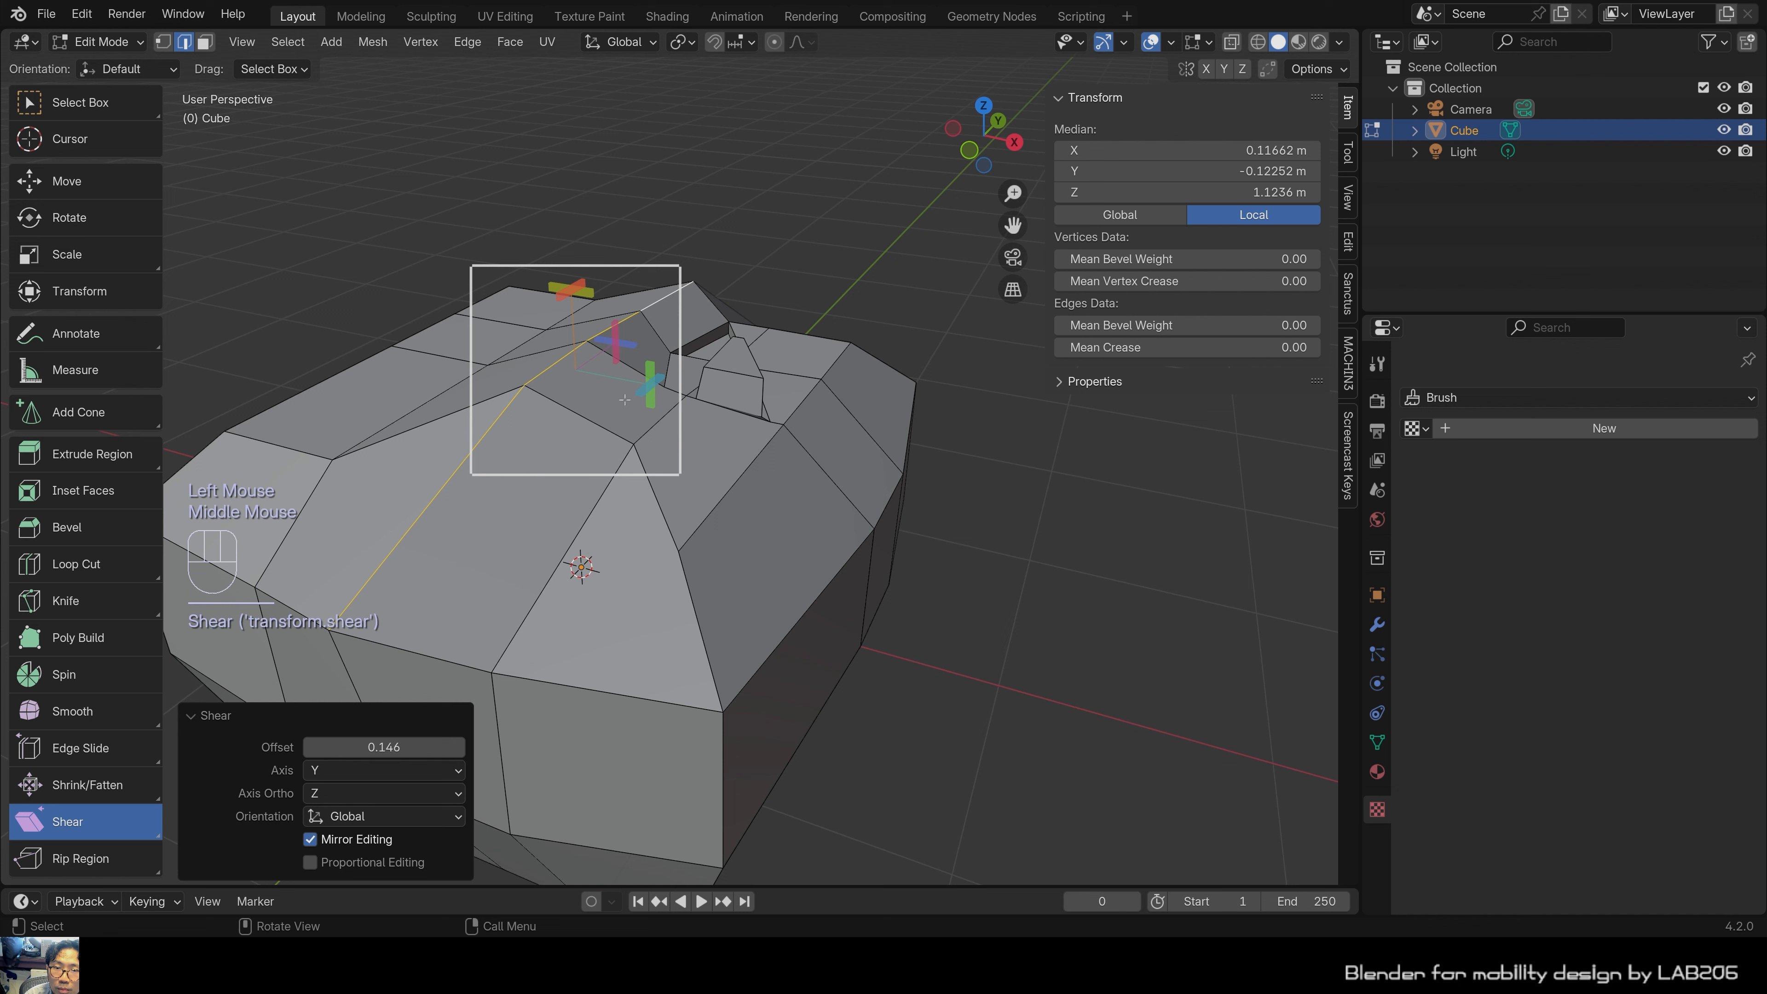
Shear the ridge edges further, including an offset of about 0.131 with axis Z and ortho axis X.
left_click_drag(645, 384, 721, 337)
left_click_drag(553, 442, 615, 361)
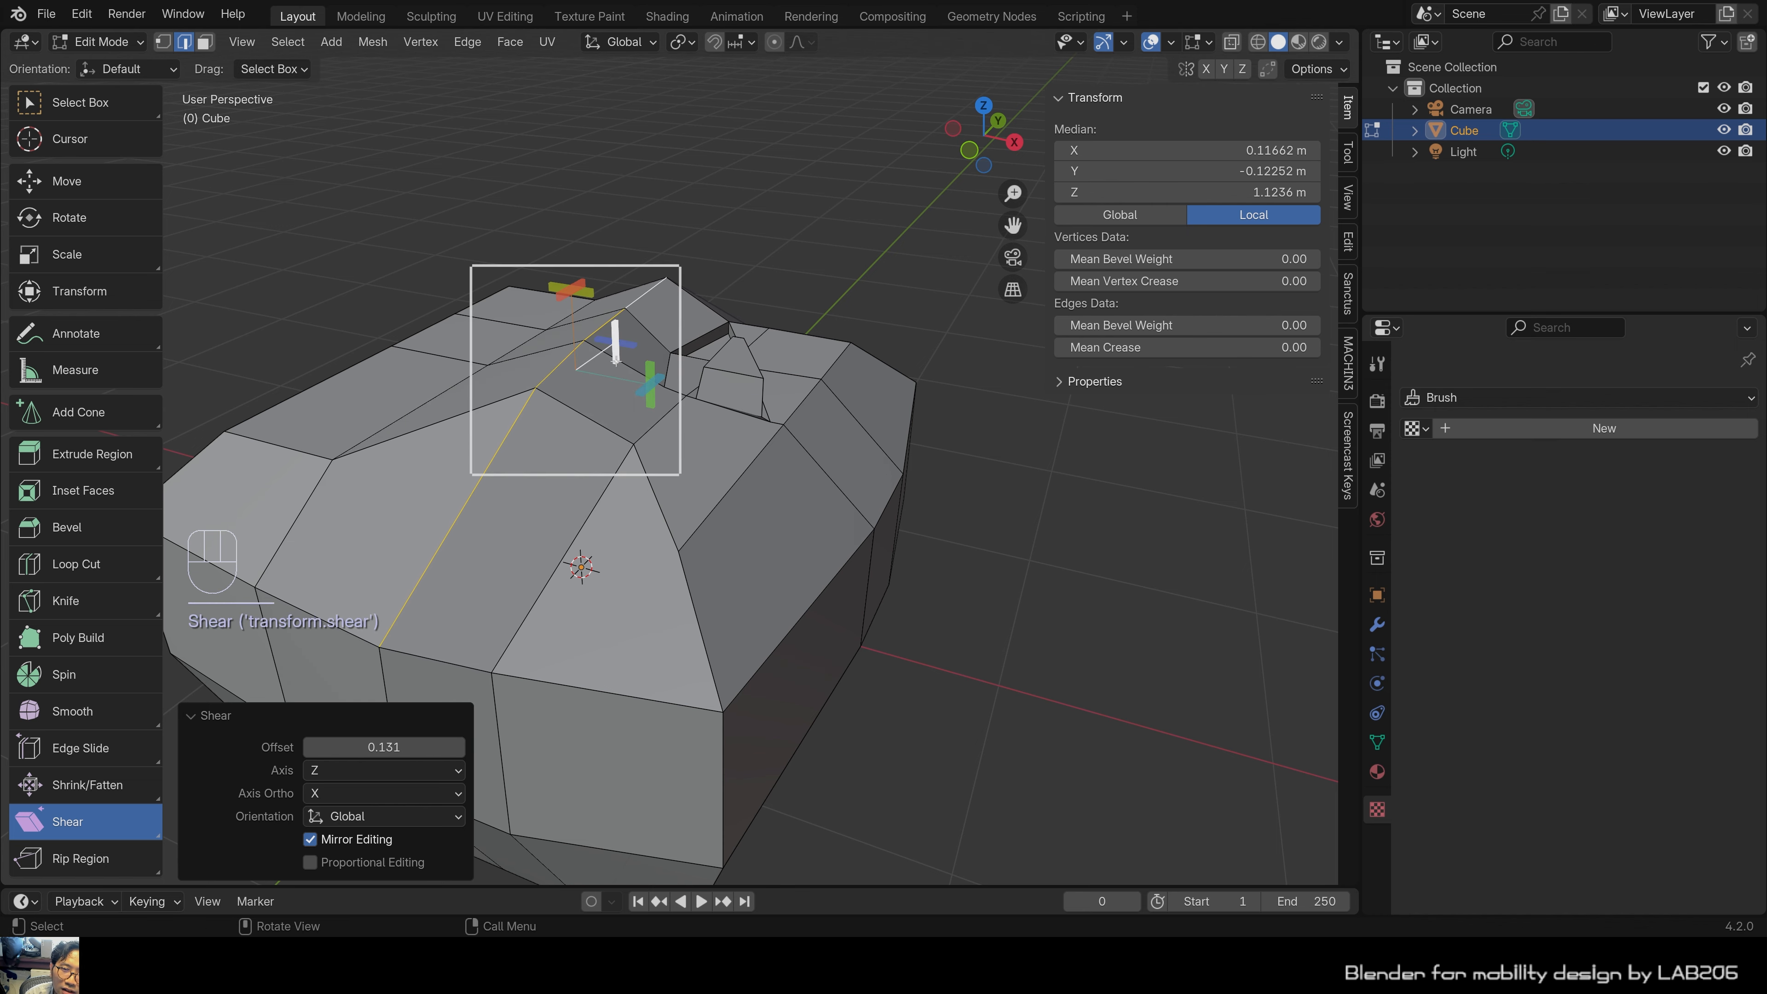
middle_click_drag(616, 361, 547, 481)
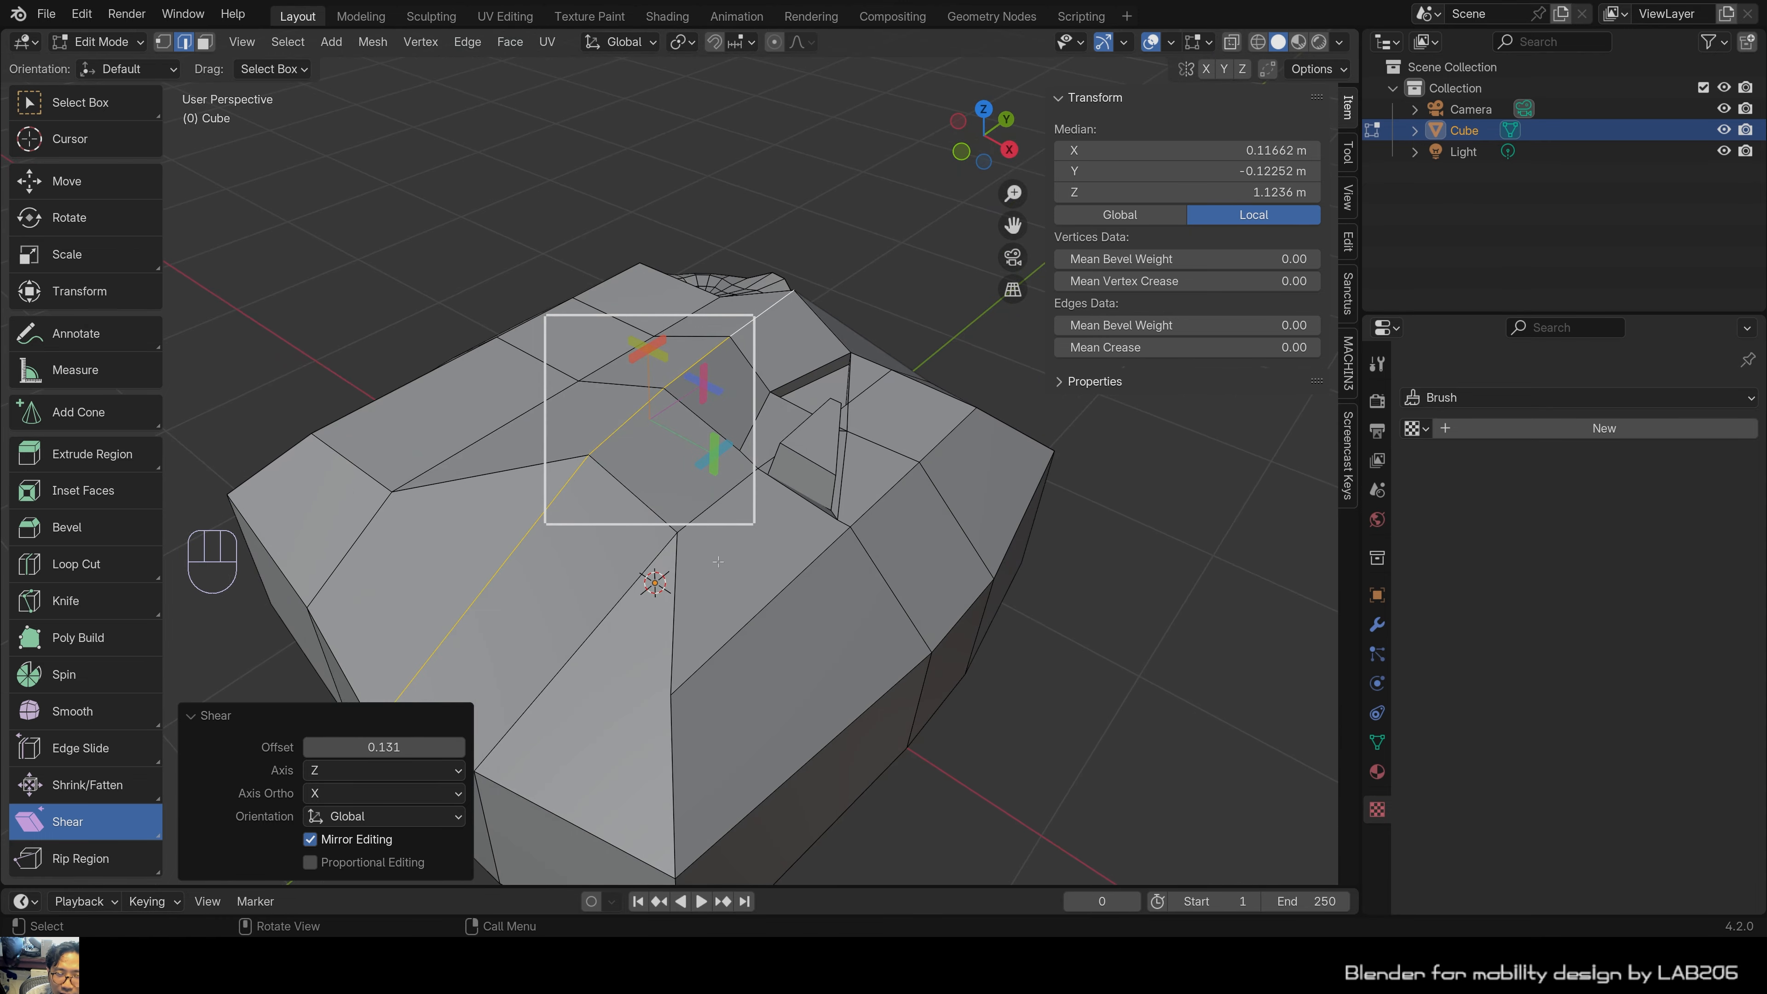
middle_click_drag(717, 558, 756, 529)
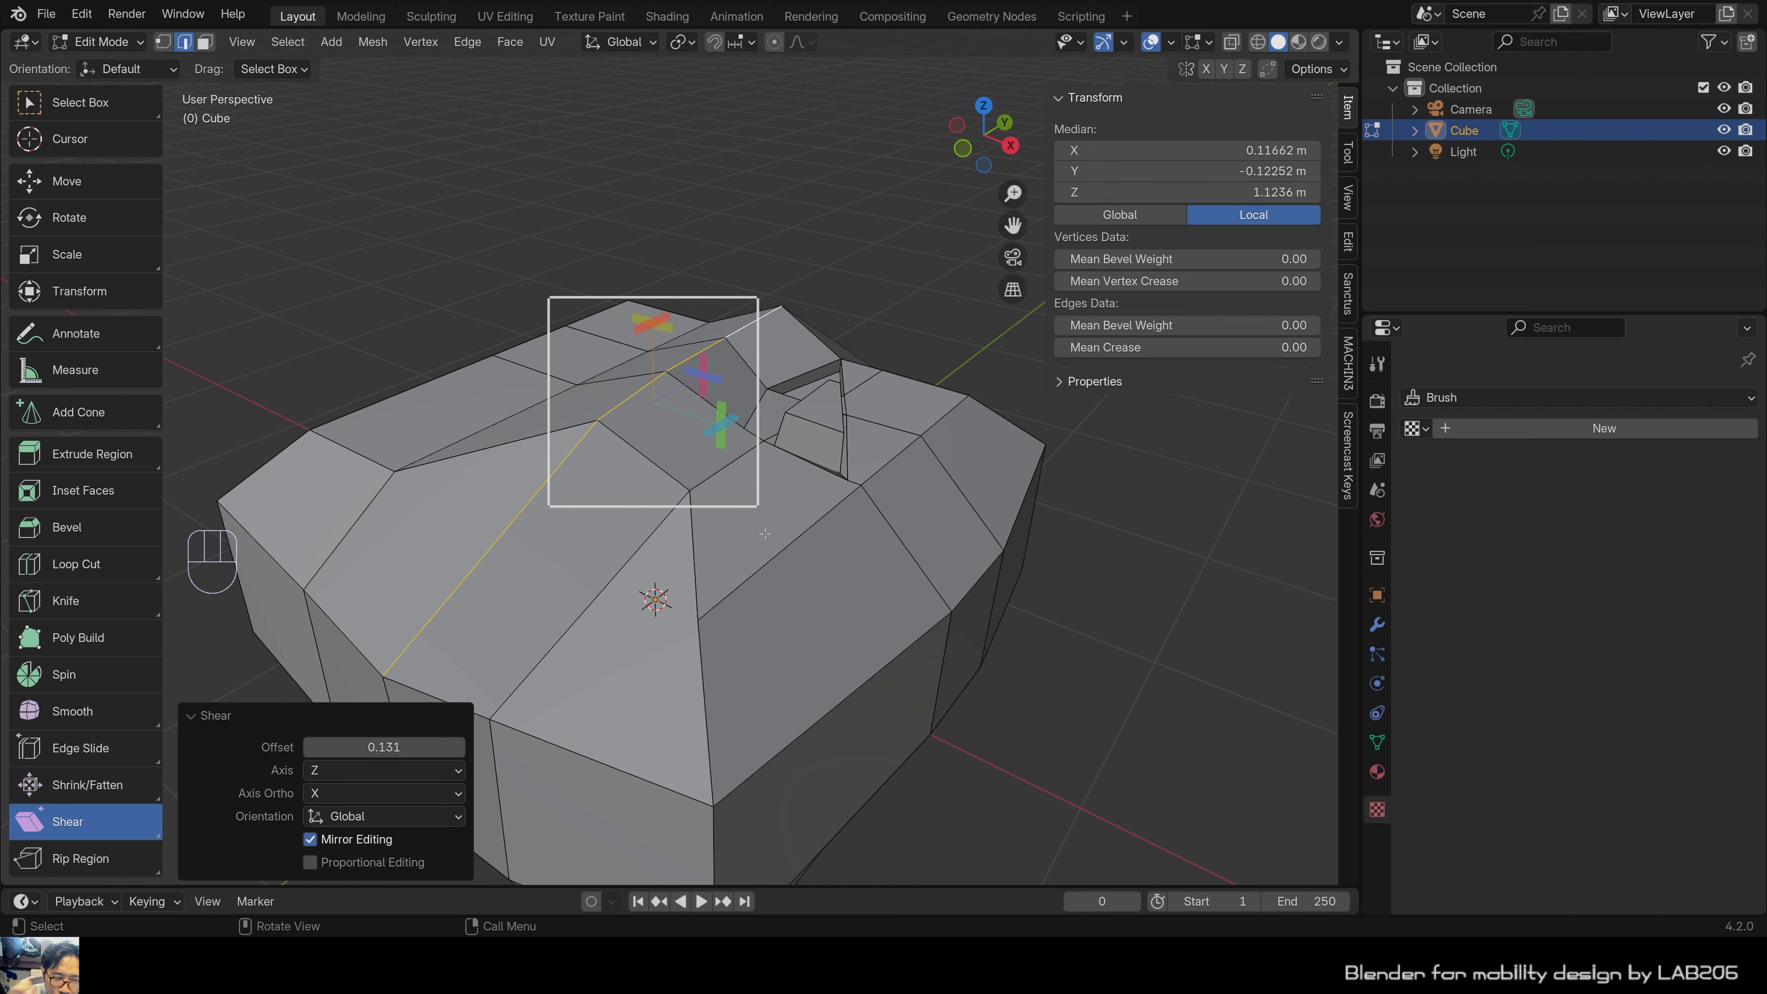
scroll(769, 542, "up", 1)
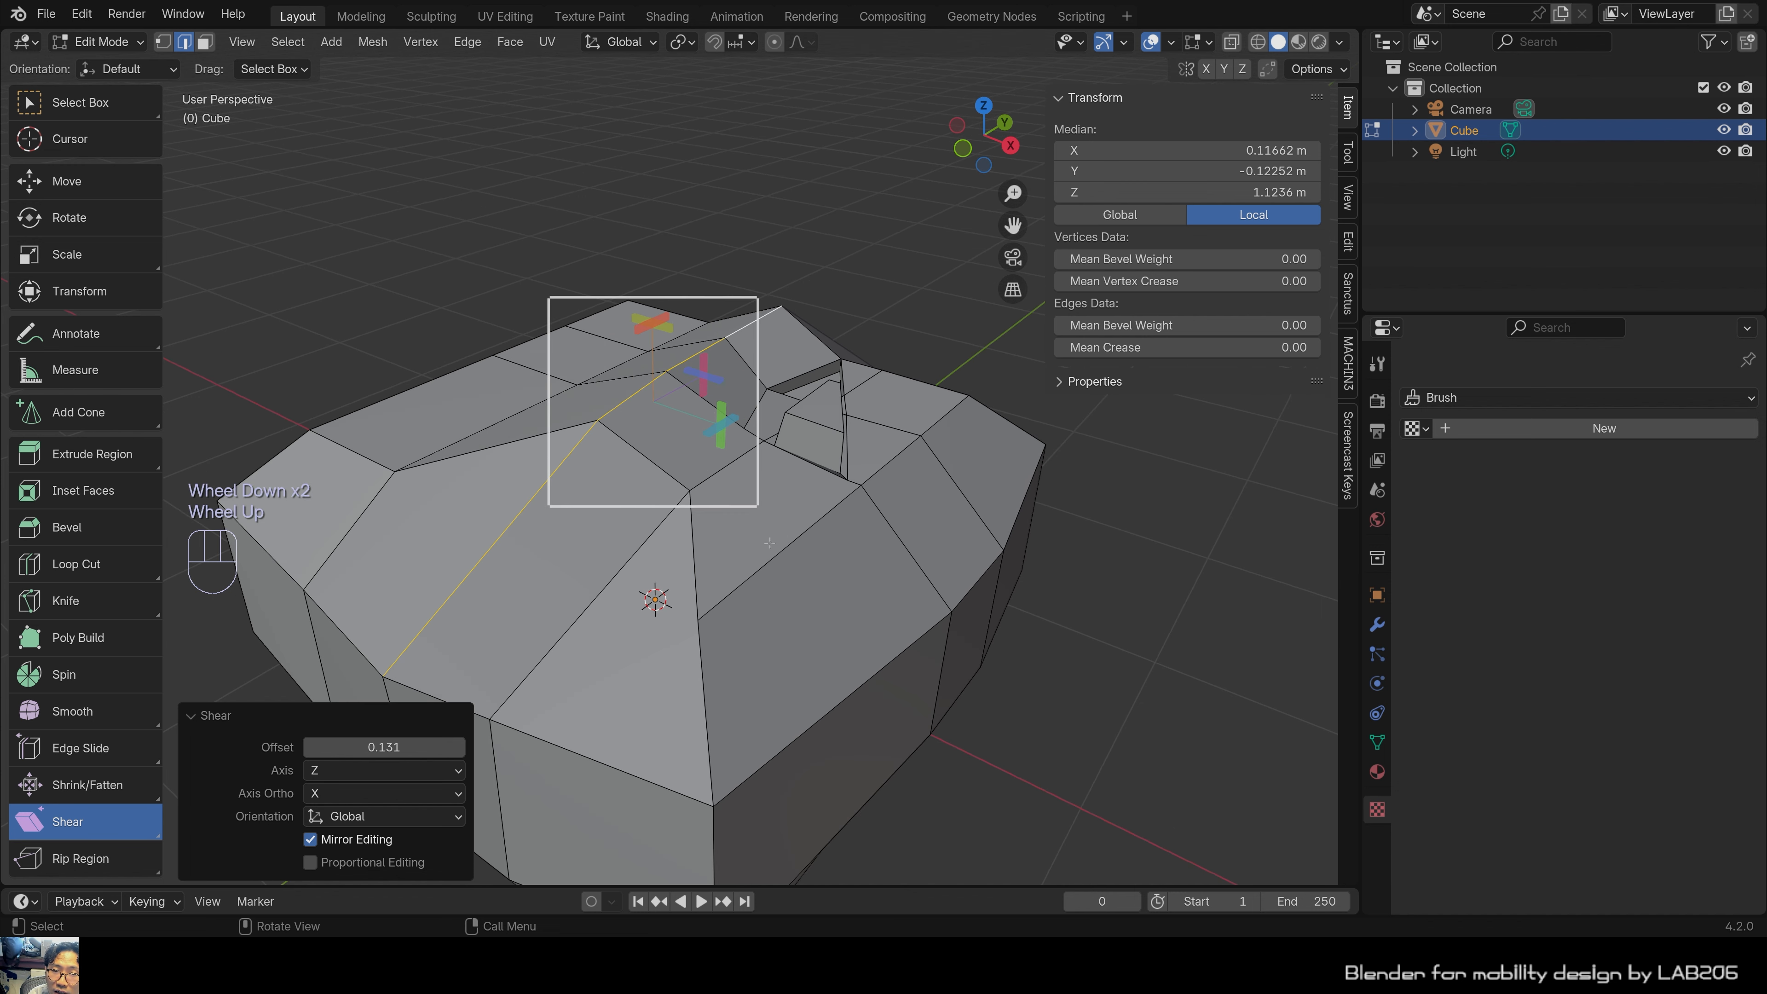
Check the shape in Object Mode, return to Edit Mode, and narrow the tool list to two columns of icons.
key("Tab")
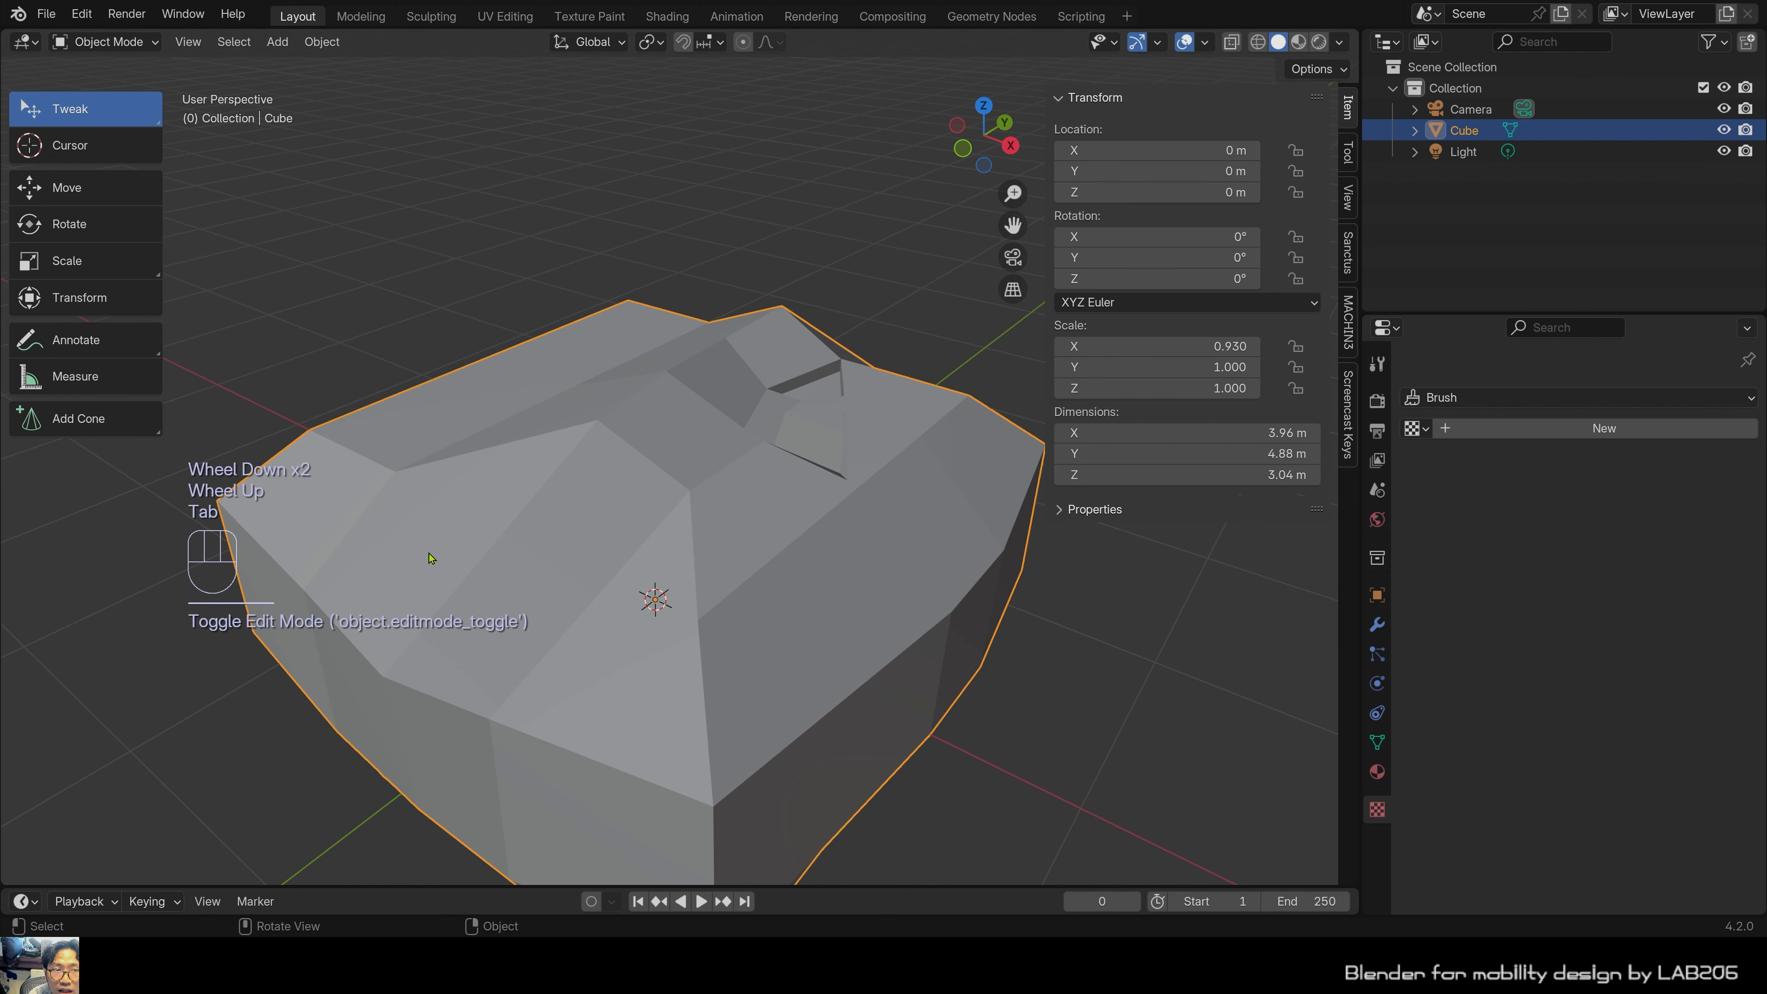
middle_click_drag(390, 327, 431, 340)
key("Tab")
scroll(430, 339, "down", 1)
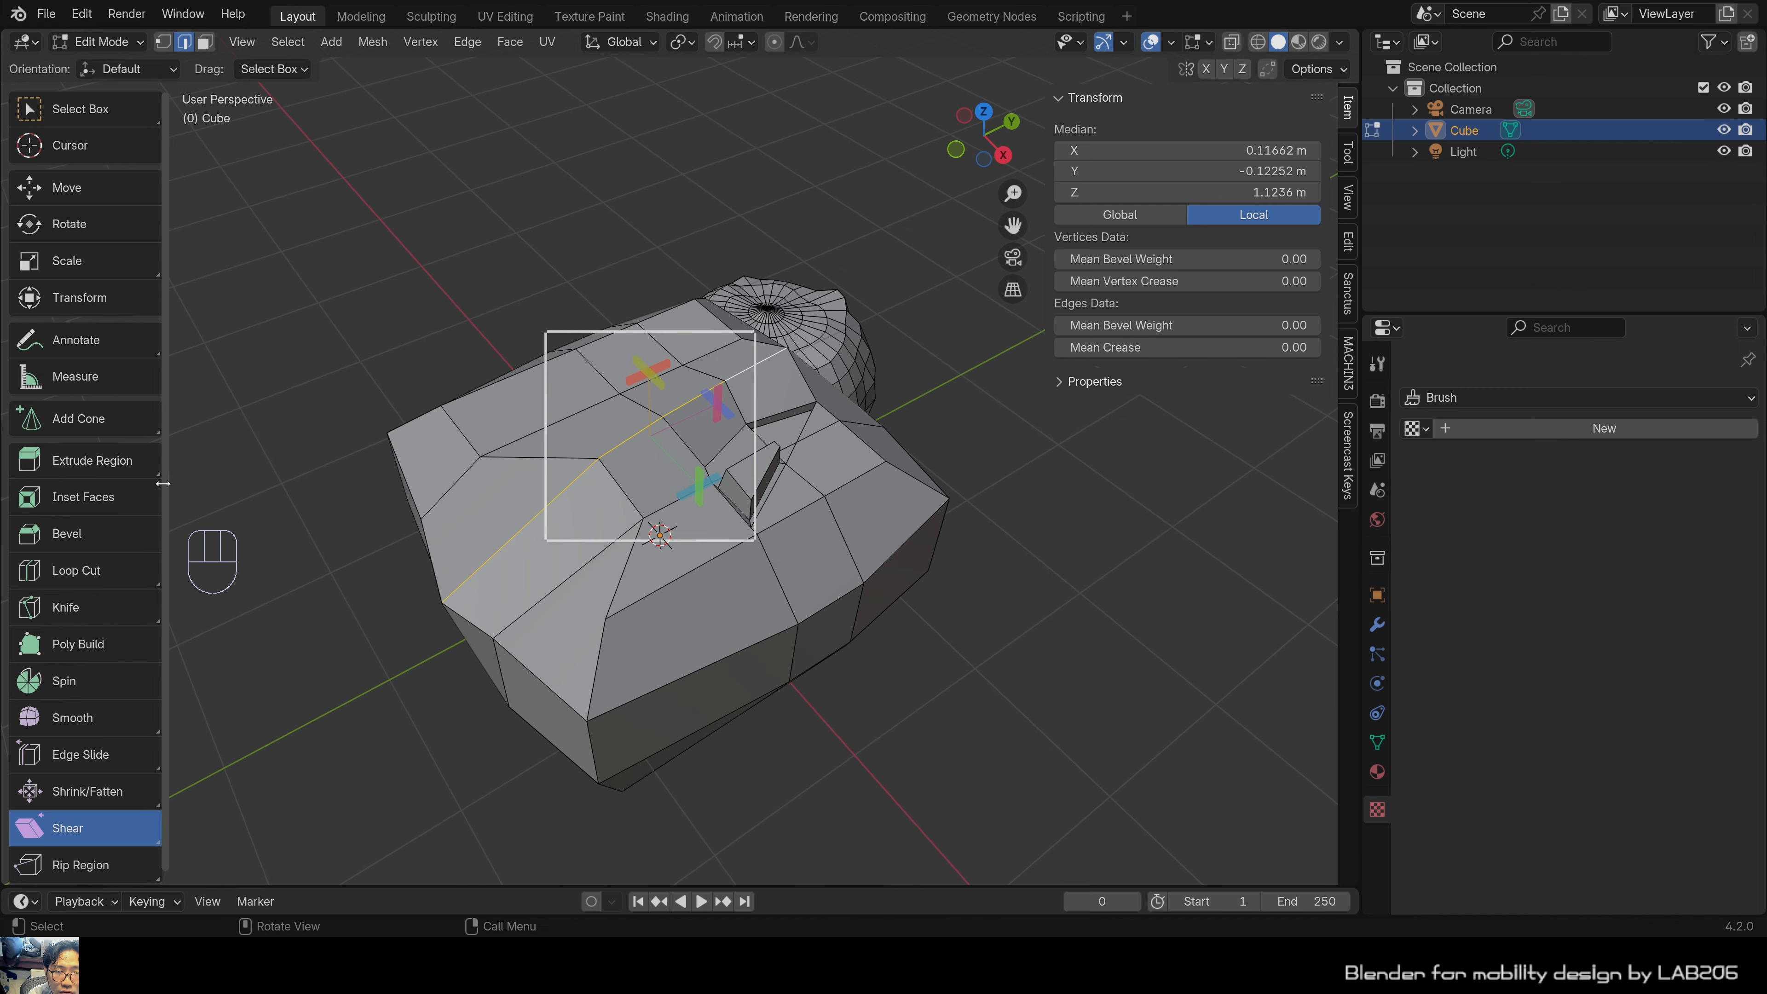
left_click_drag(162, 483, 93, 444)
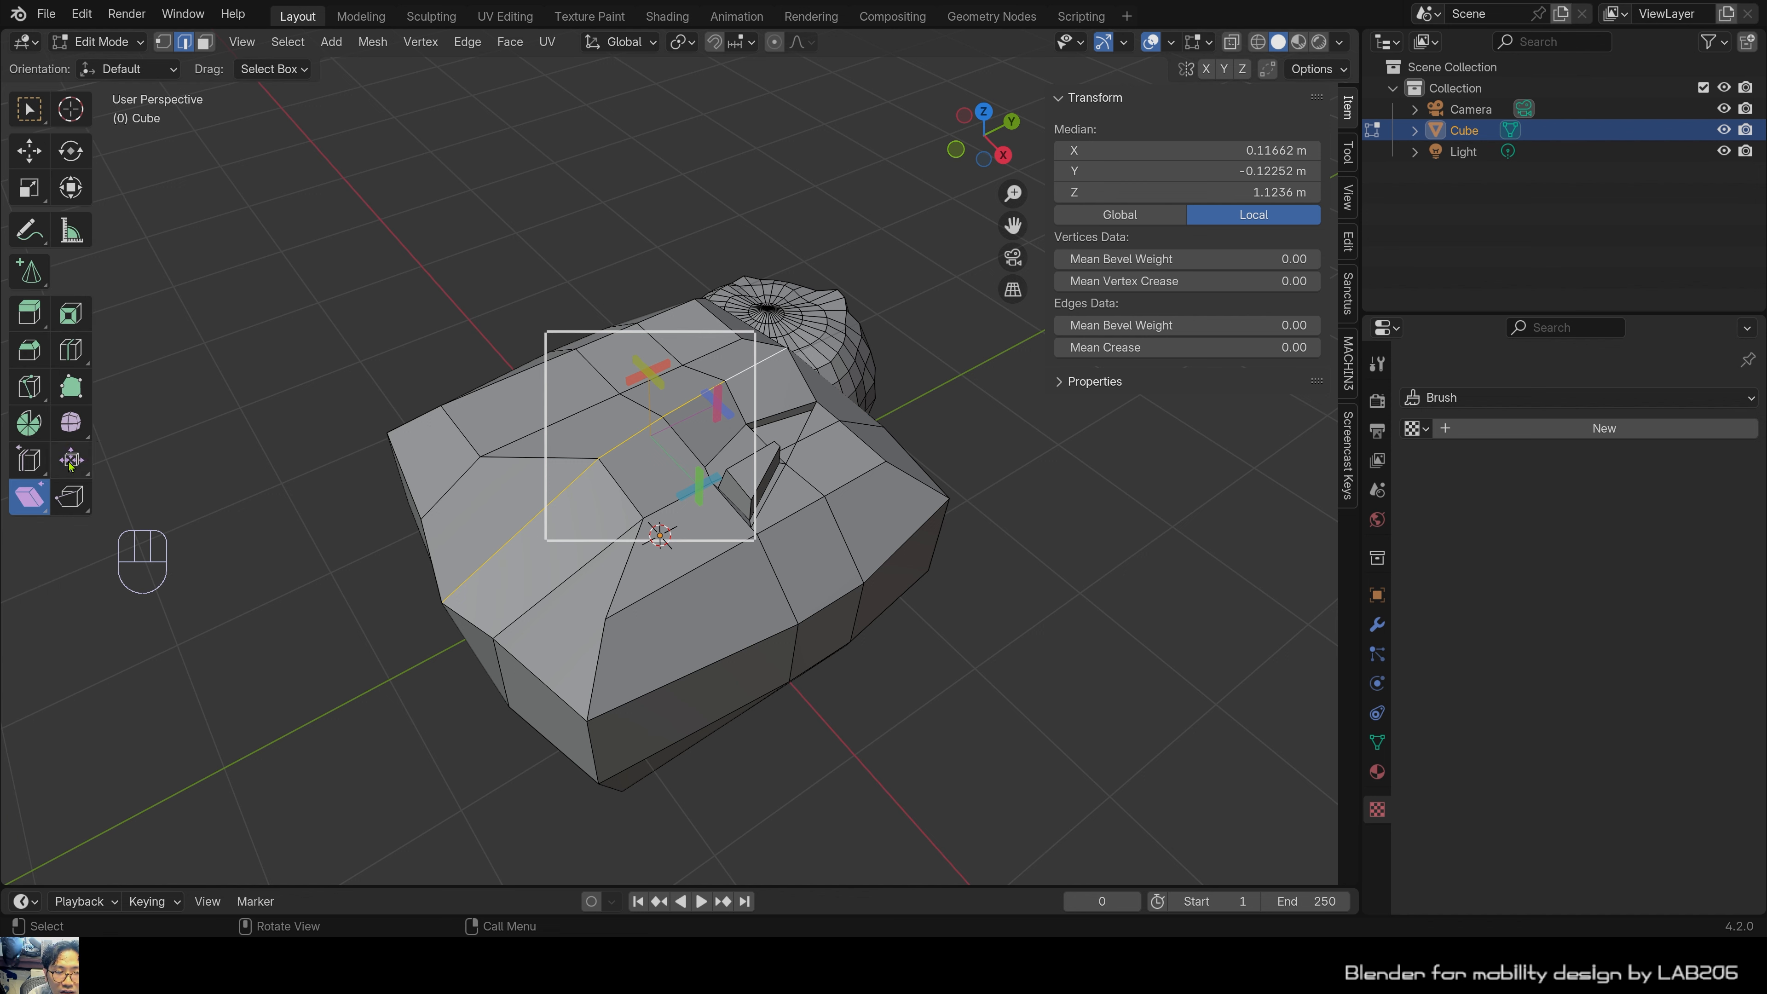
Switch from the Shear tool to the Select Box tool and deselect the ridge edges.
key("Tab")
key("Tab")
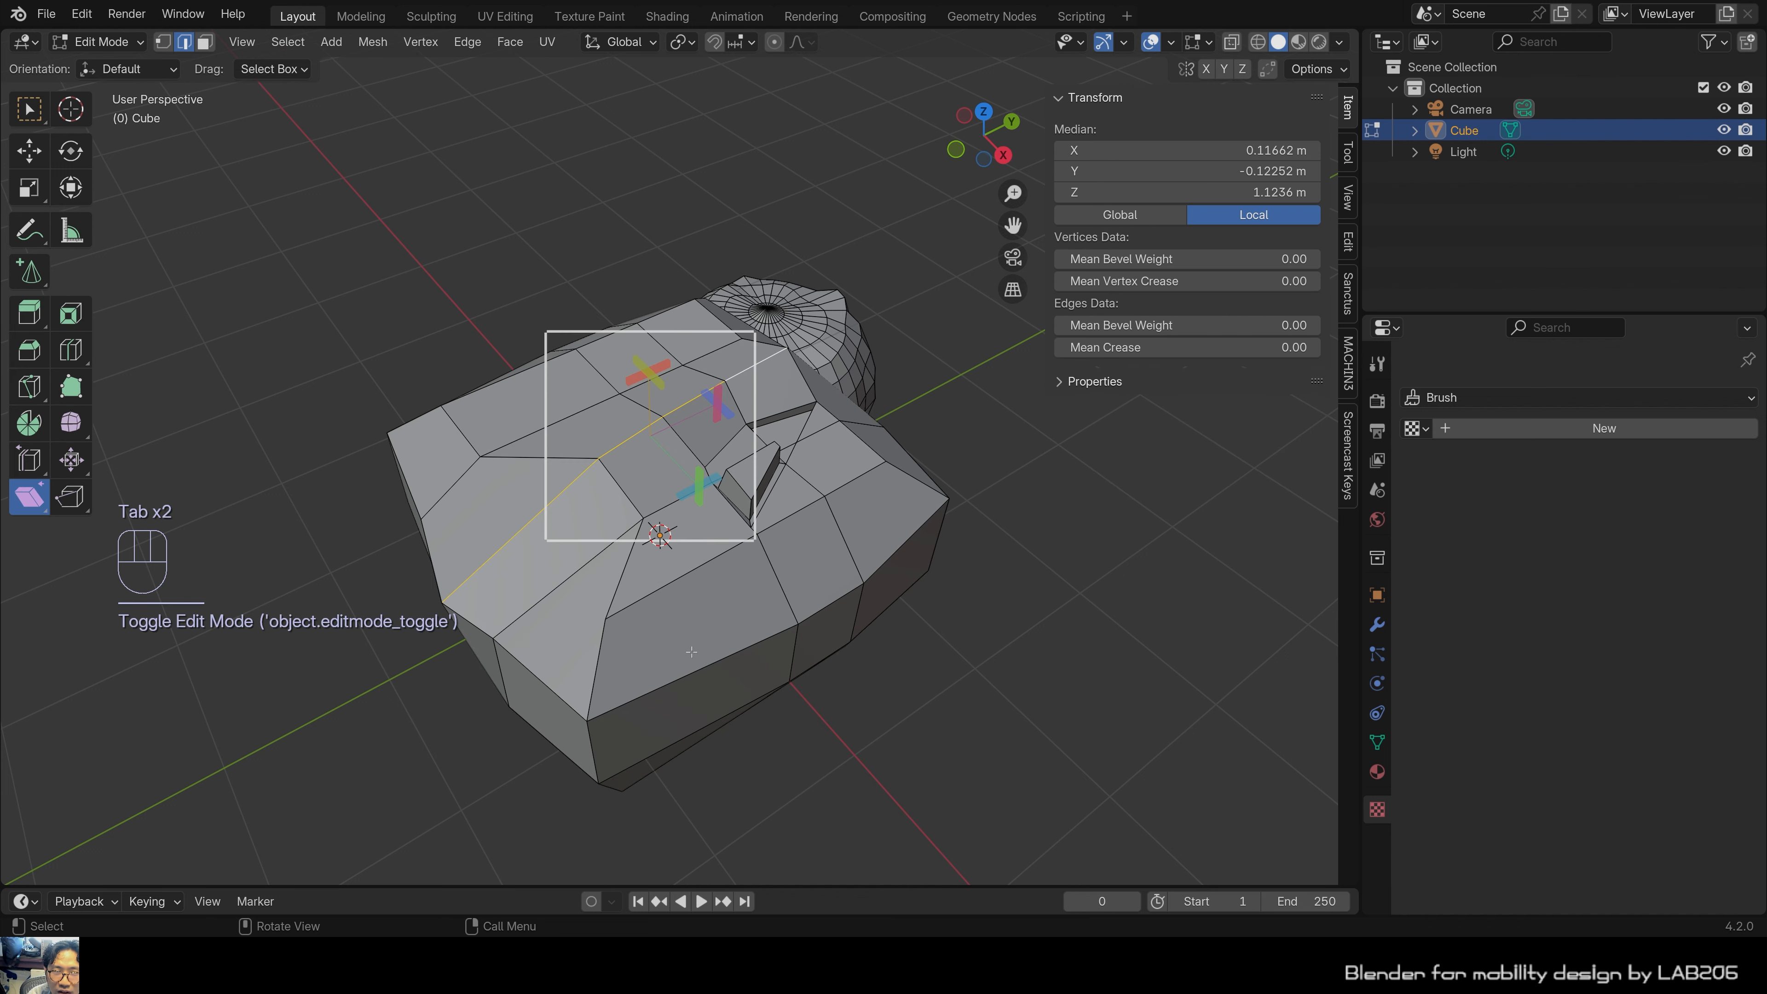
key("w")
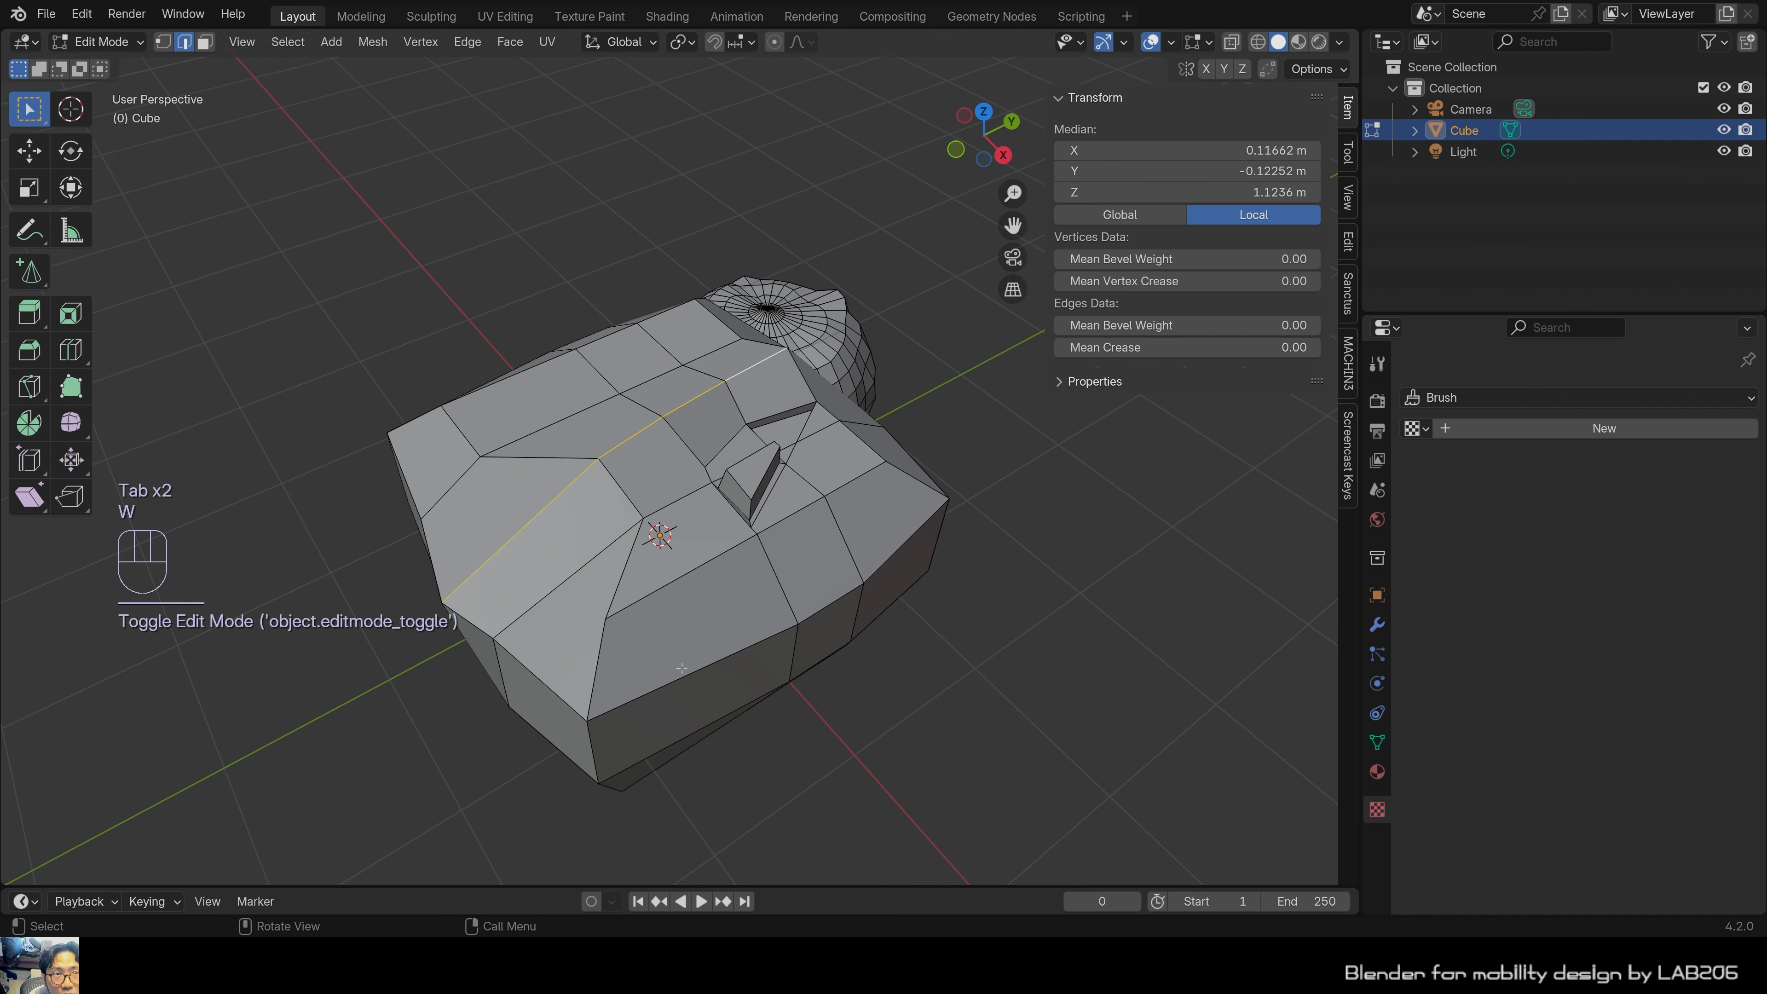
scroll(681, 668, "up", 1)
scroll(681, 668, "up", 1)
left_click(528, 209)
scroll(536, 210, "down", 1)
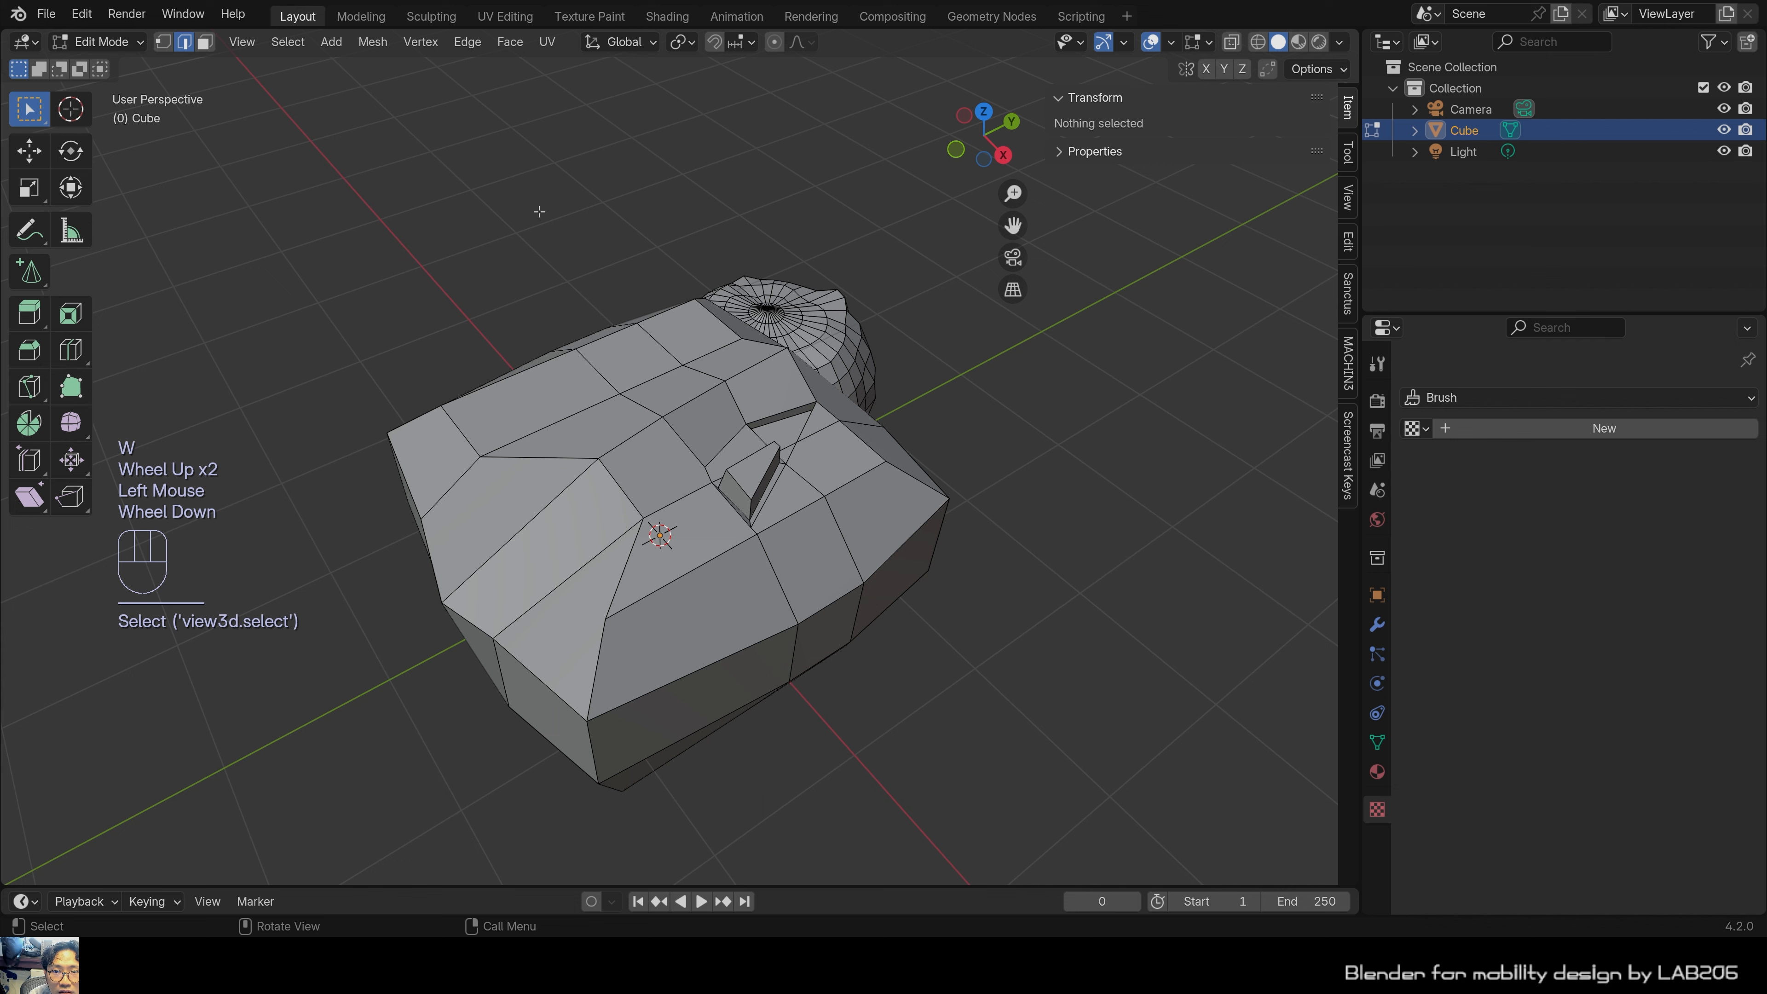
Box-select around the whole mesh twice, clearing the selection each time.
left_click_drag(449, 202, 1034, 790)
double_click(1021, 790)
left_click_drag(337, 176, 1134, 884)
left_click(1092, 628)
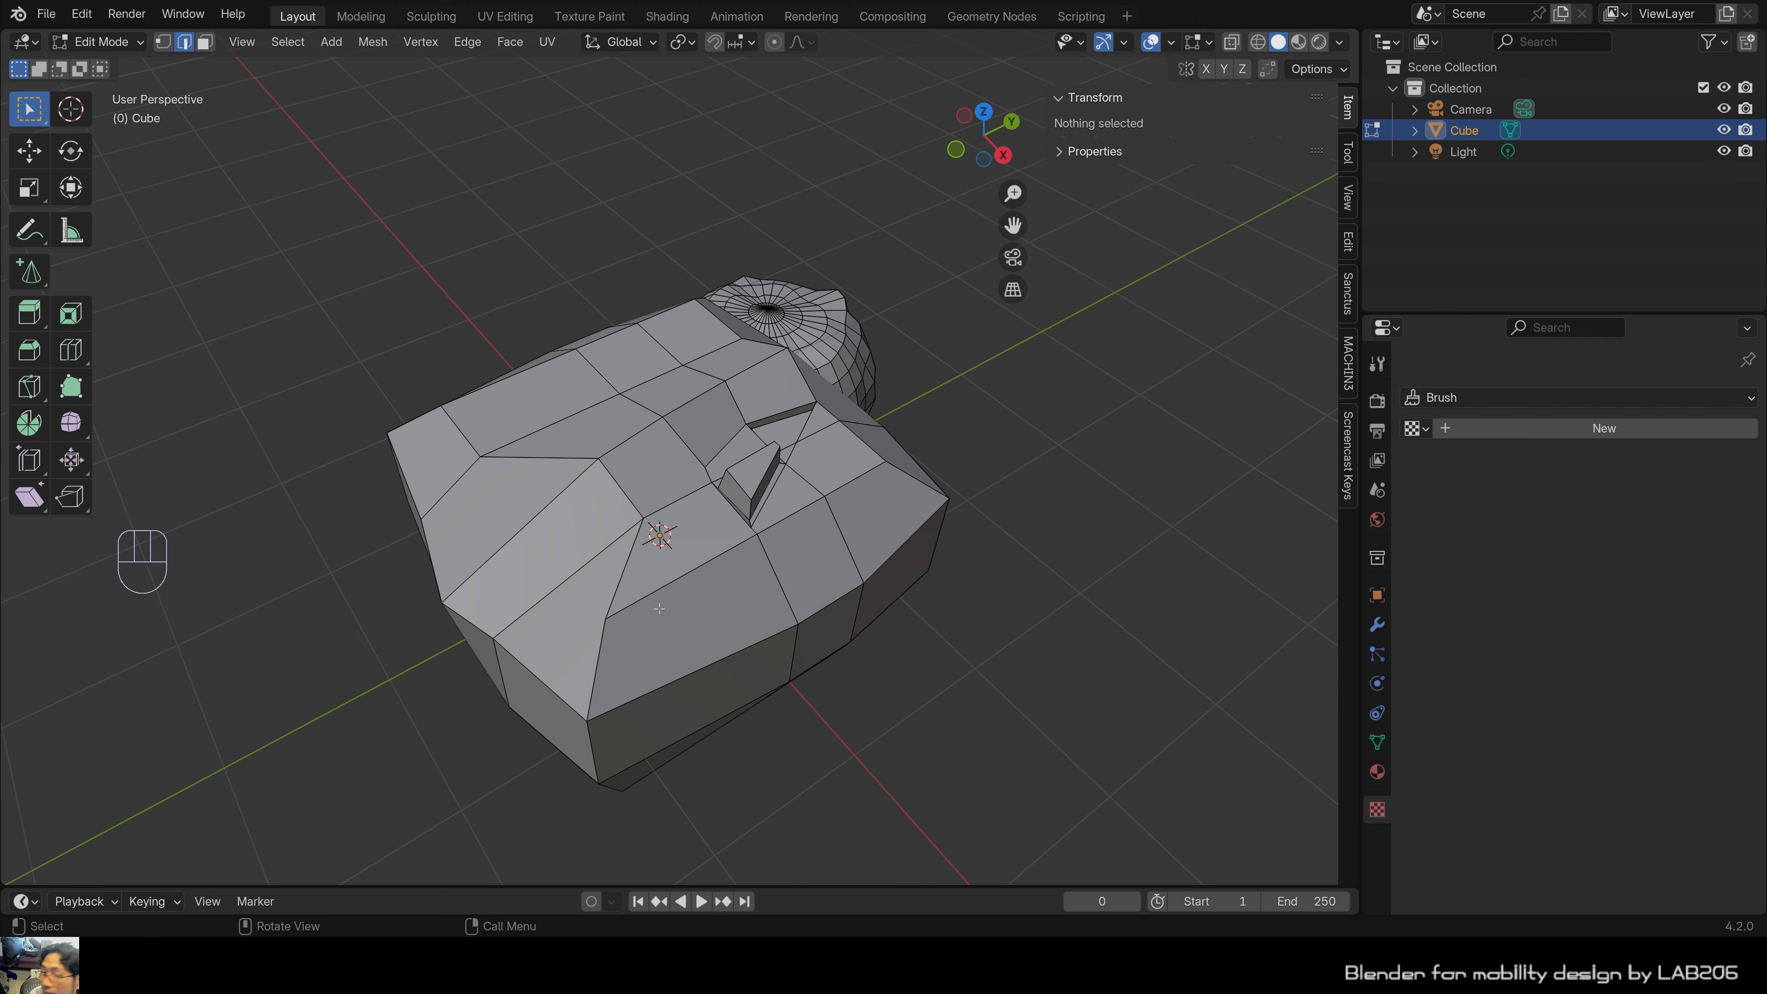
Examine the deformed cube's sides, underside and raised ridge from several angles and distances.
middle_click_drag(783, 556, 766, 632)
scroll(765, 654, "up", 2)
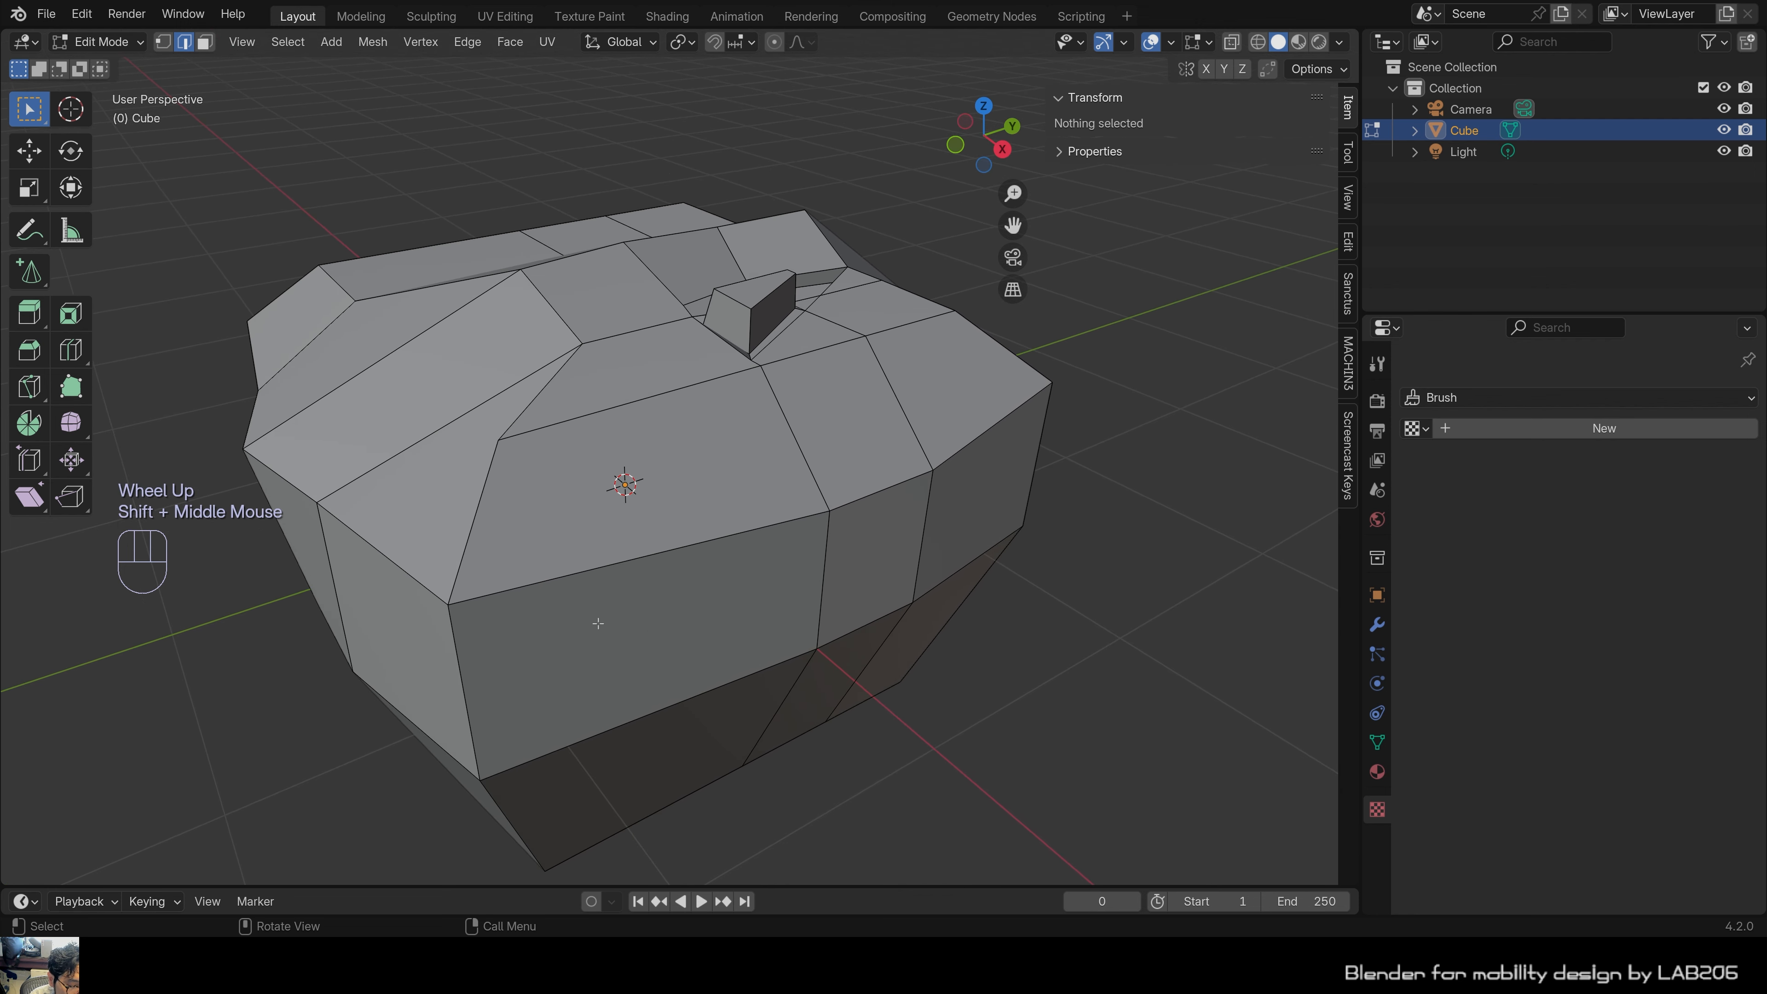
scroll(598, 623, "down", 1)
scroll(598, 623, "up", 2)
middle_click_drag(598, 623, 719, 685)
scroll(772, 637, "down", 2)
scroll(772, 637, "up", 2)
scroll(742, 627, "down", 2)
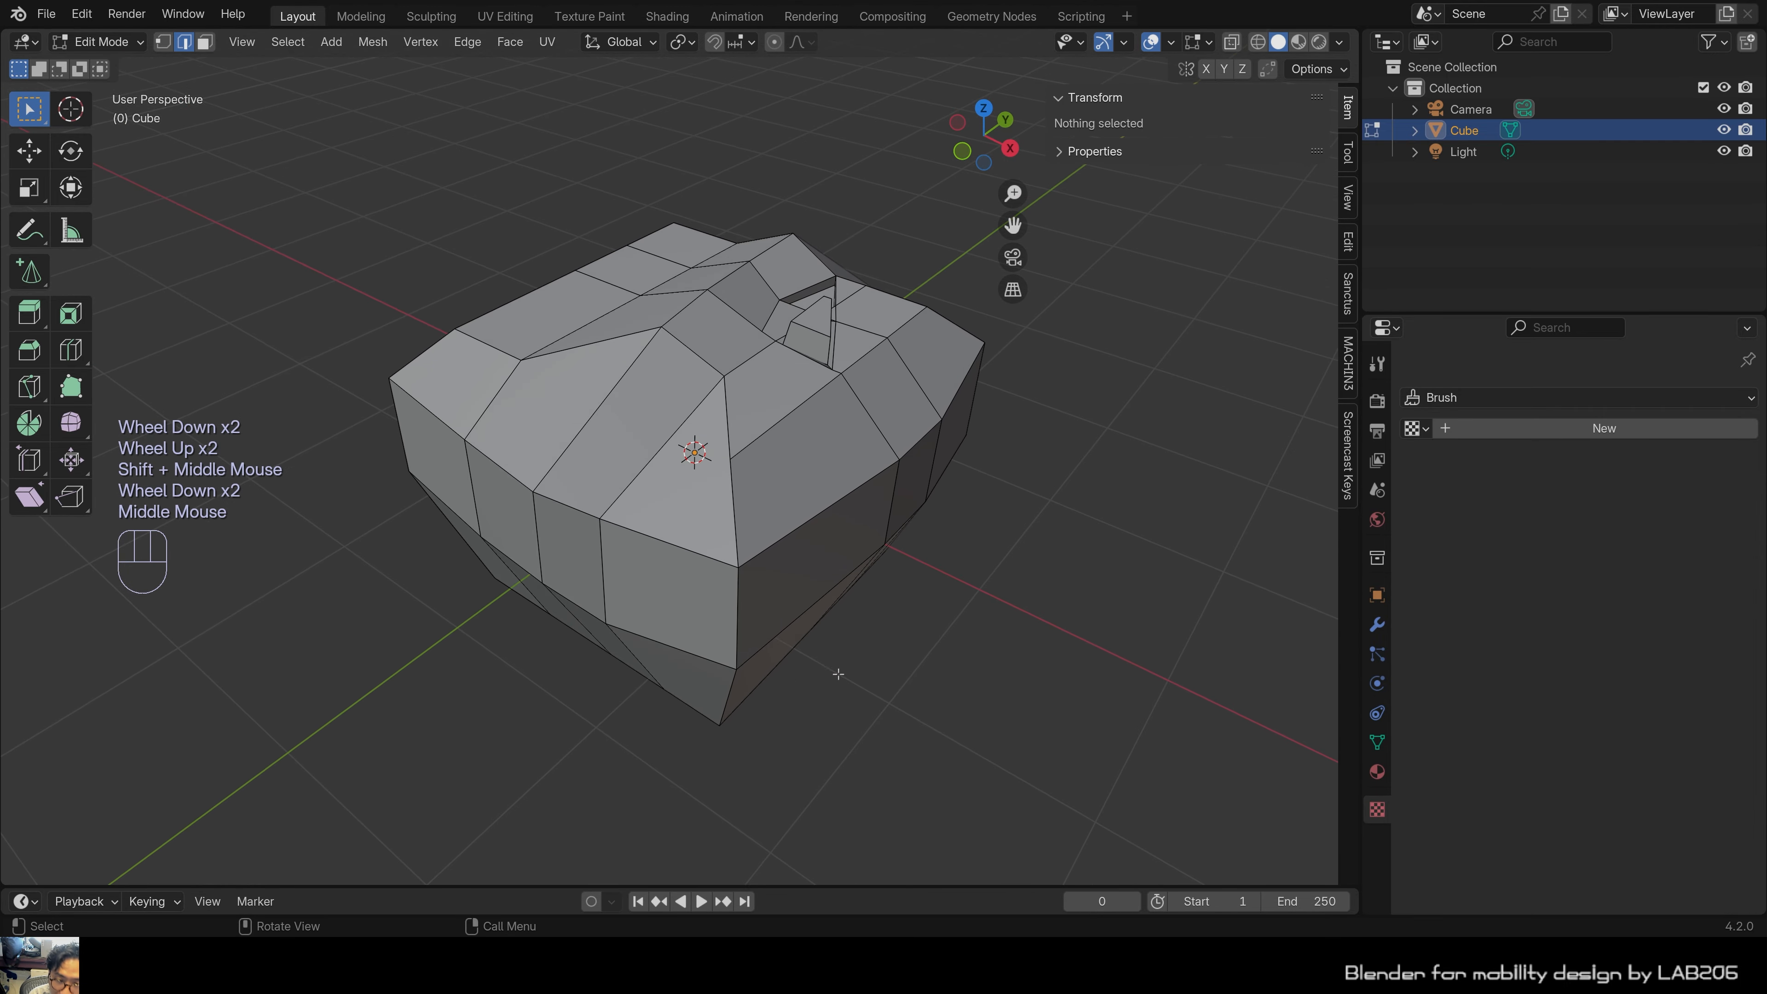